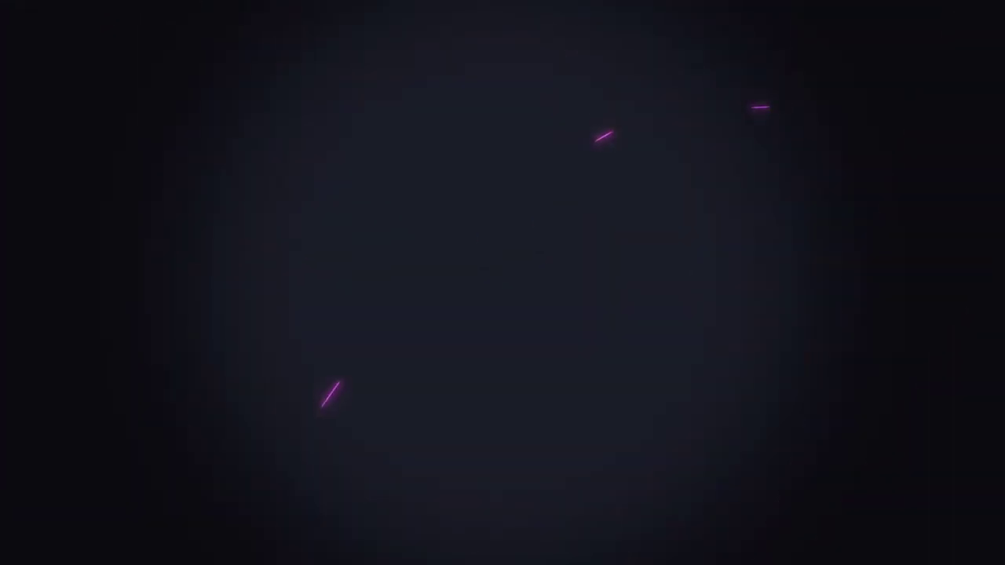
Switch Streamlabs to the Live Screen scene and bring the 3ds Max window forward.
click(63, 414)
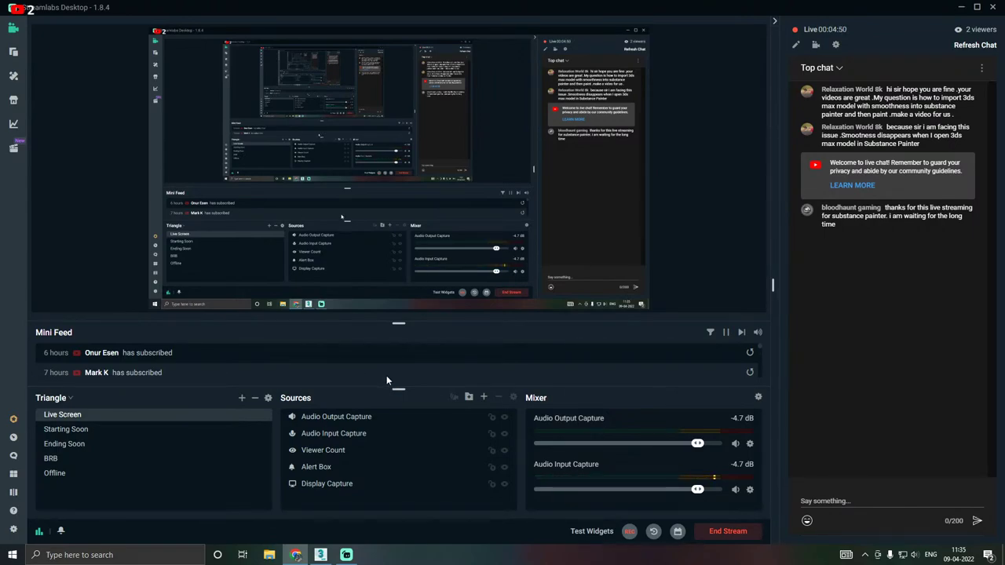
click(320, 555)
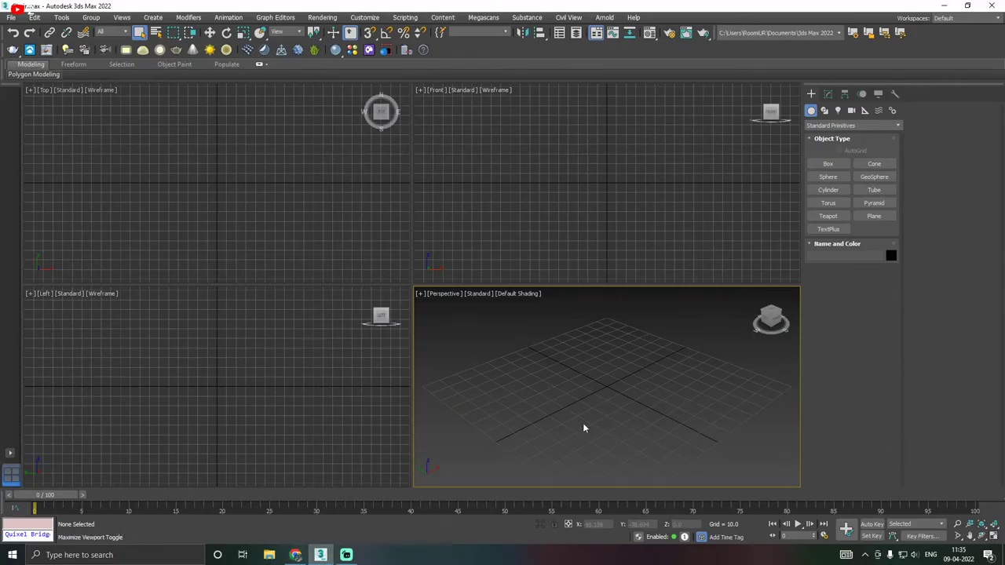
Maximize the Perspective viewport and change its background to Solid Color.
key(alt+w)
middle_drag(457, 365, 545, 381)
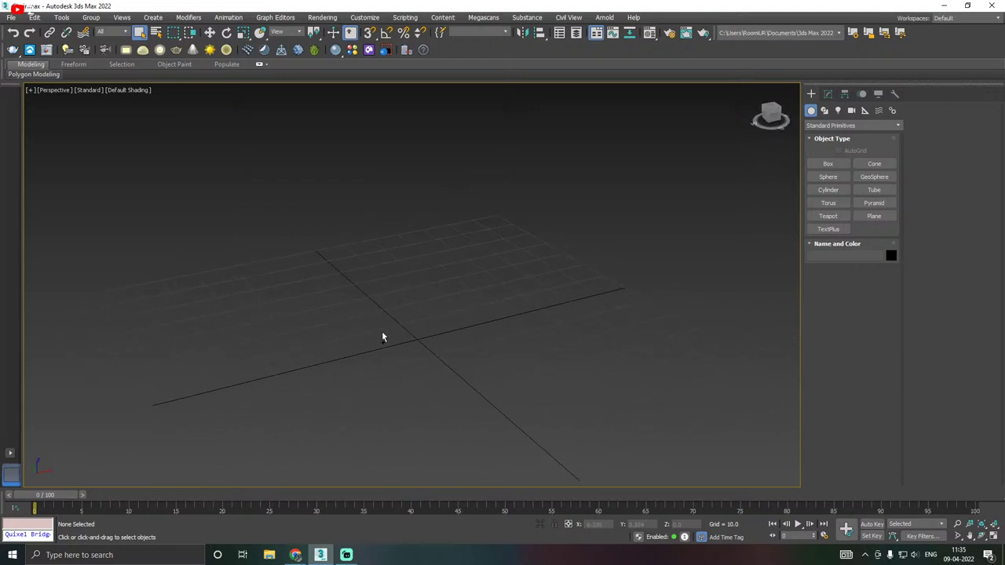
alt+middle_drag(383, 337, 508, 346)
click(132, 91)
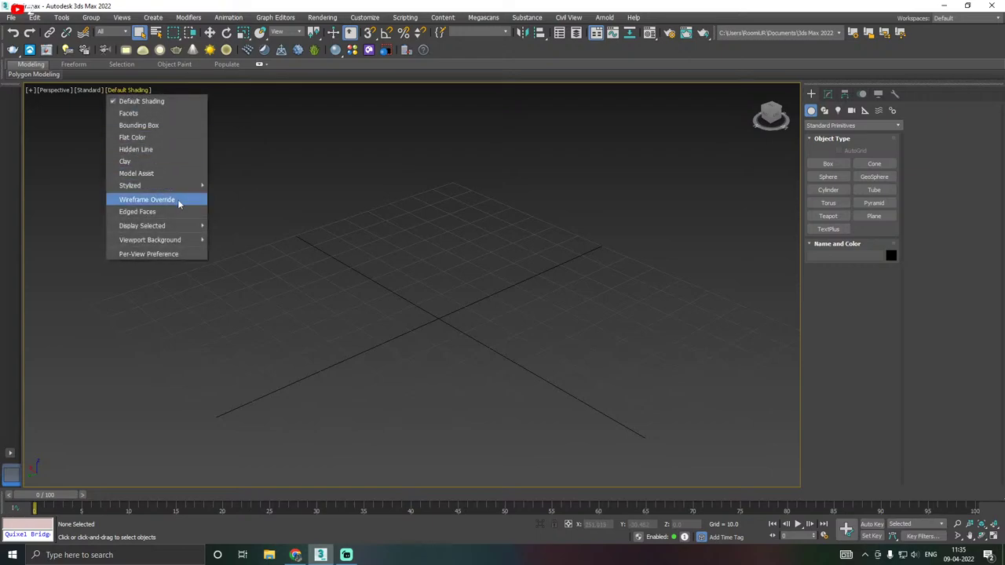
mouse_move(161, 239)
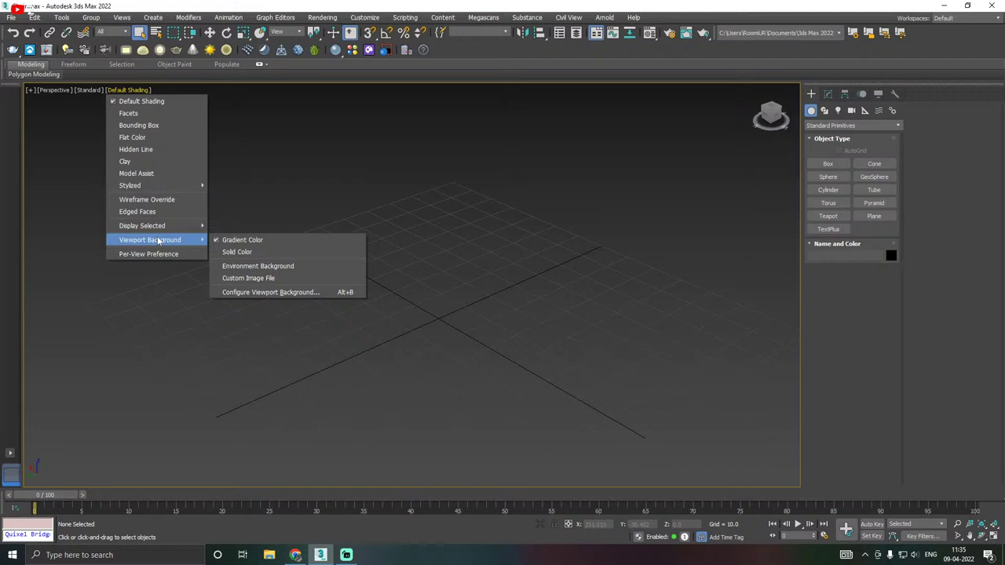
click(237, 252)
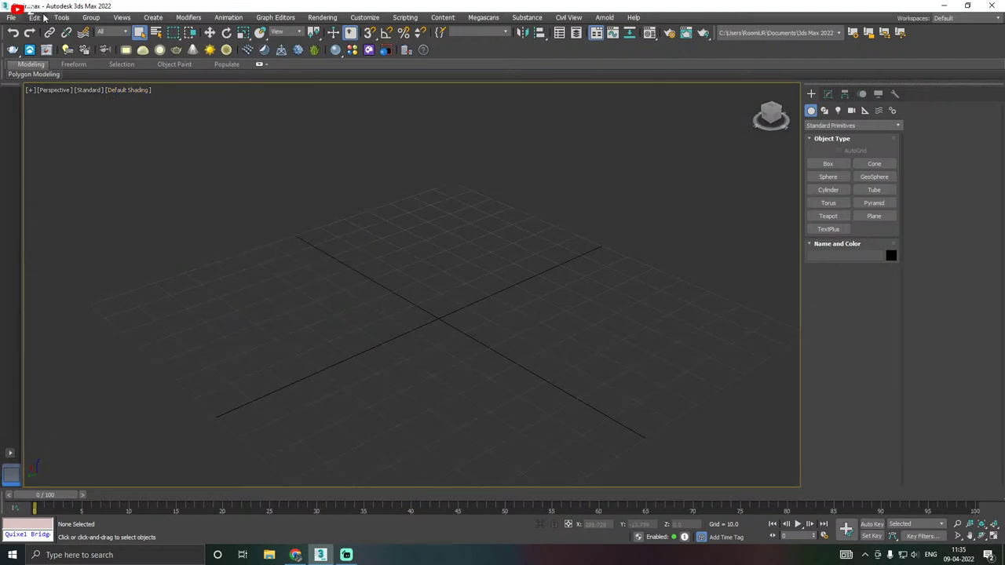
Save the scene file.
click(13, 17)
click(37, 97)
middle_drag(393, 228, 360, 260)
scroll(362, 259, up, 2)
Draw a flat box, Box001, on the grid.
click(828, 163)
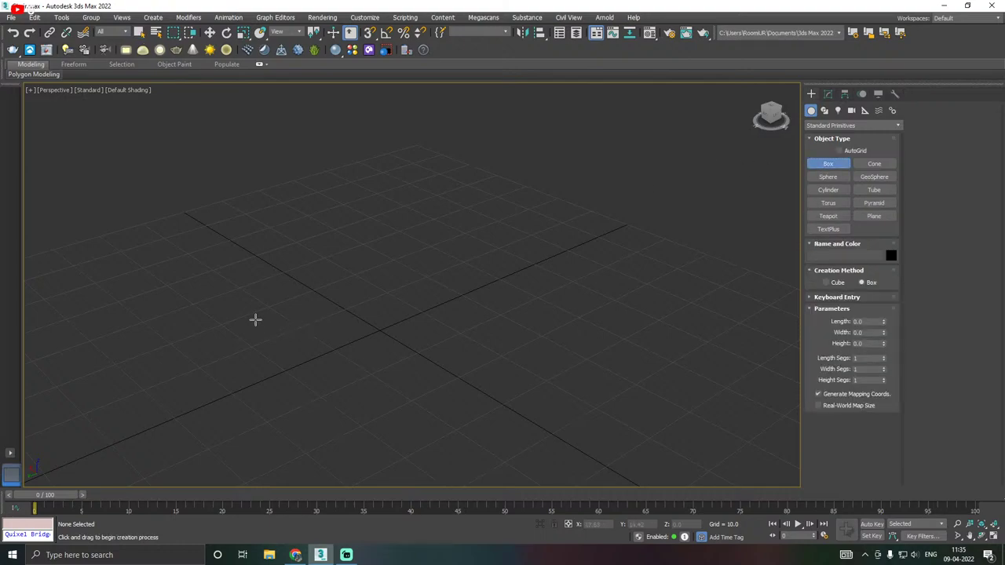
drag(255, 319, 620, 317)
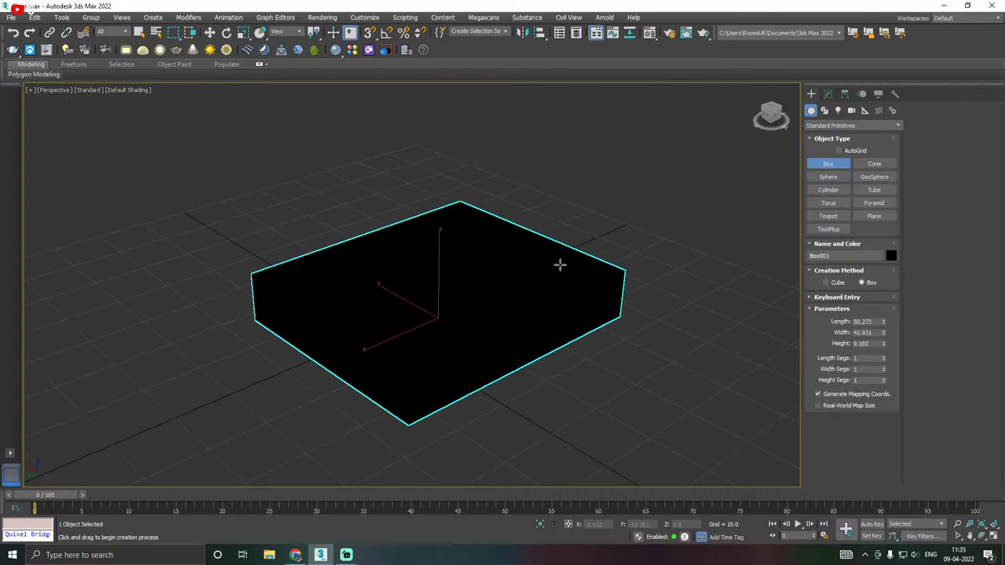
click(560, 264)
right_click(559, 264)
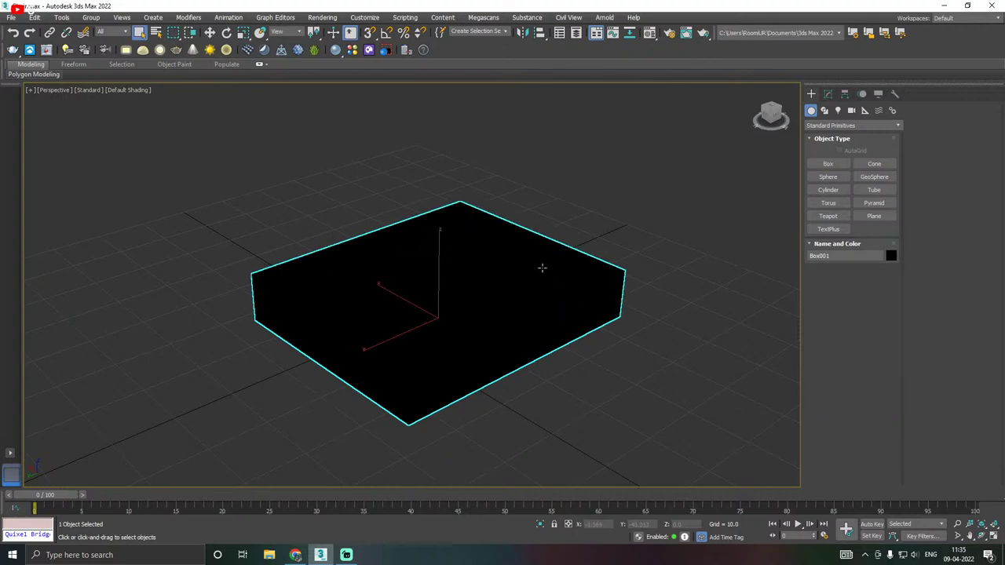
click(211, 33)
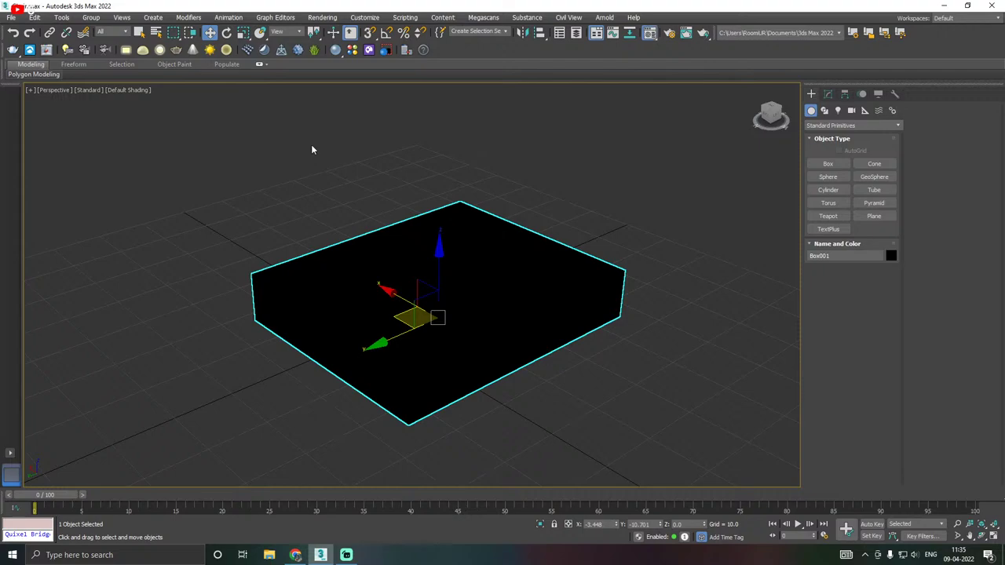
Give the box the default grey material and switch shading to Edged Faces.
key(m)
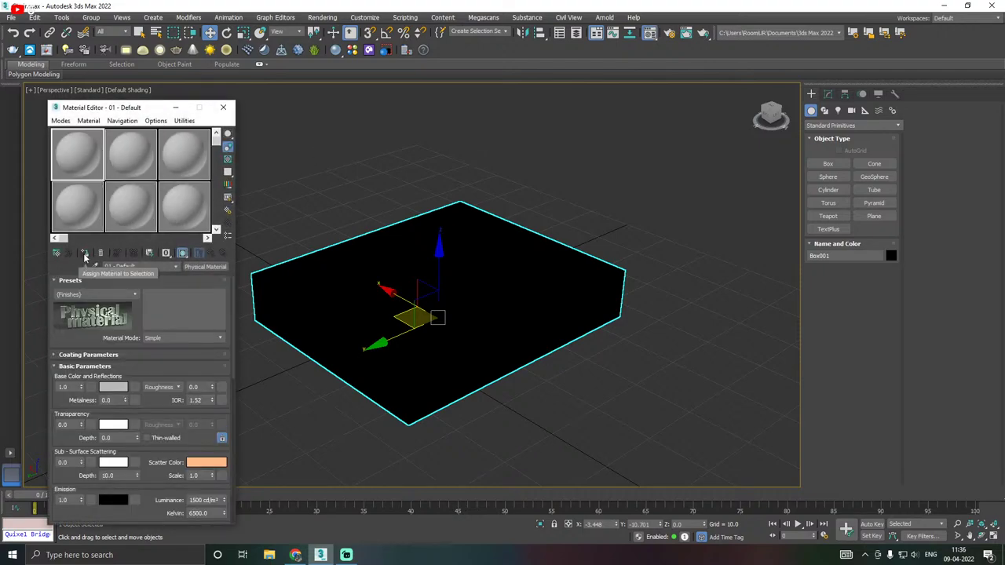
click(82, 254)
key(m)
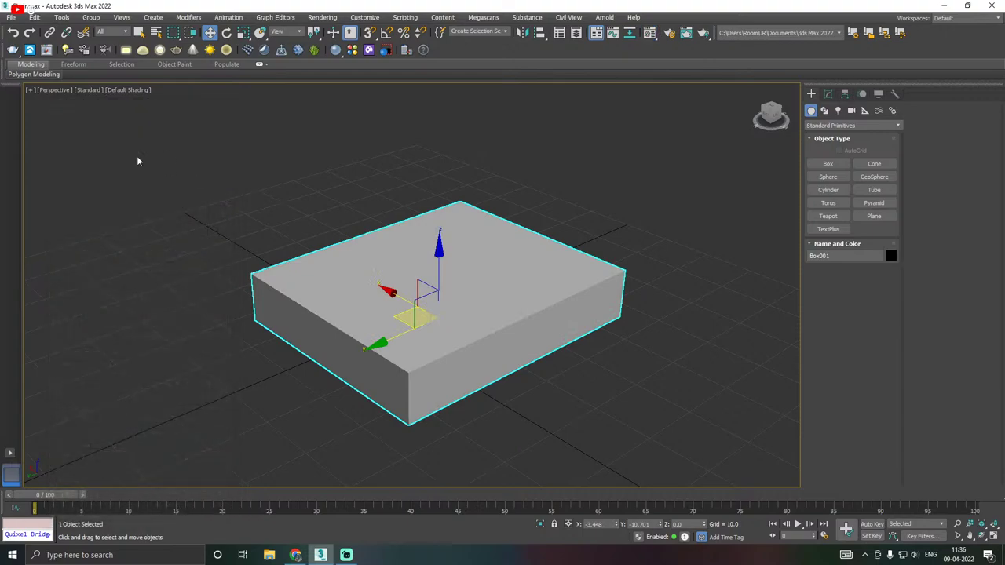
click(128, 91)
click(153, 212)
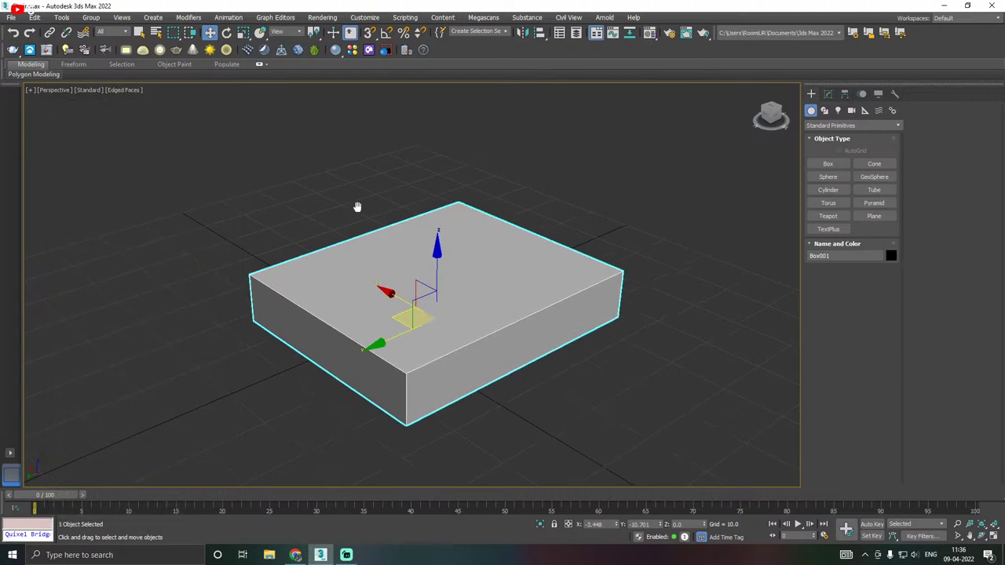
Nudge the box slightly left and scale it down uniformly.
middle_drag(357, 207, 350, 218)
alt+middle_drag(503, 298, 362, 351)
drag(362, 351, 359, 348)
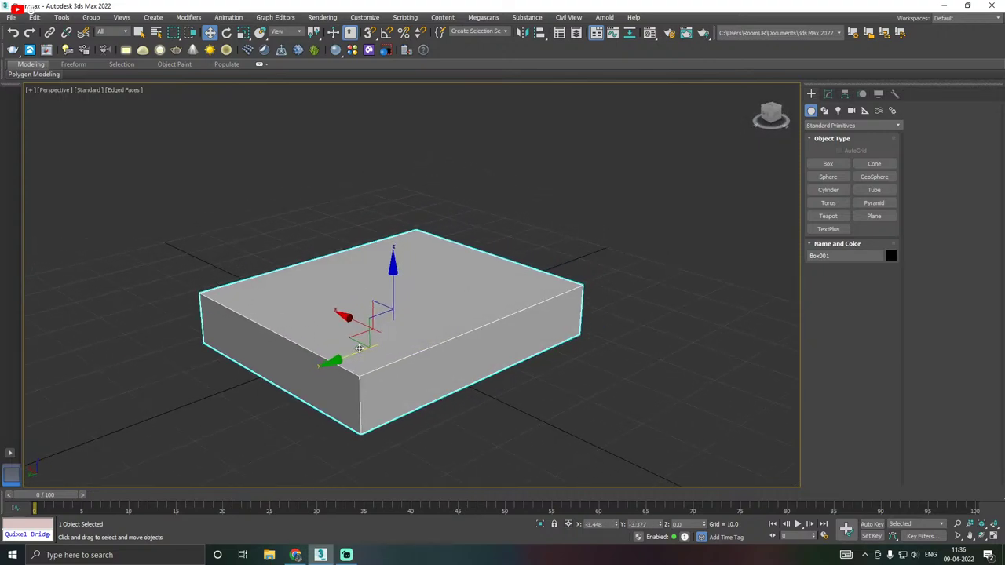
scroll(407, 329, down, 2)
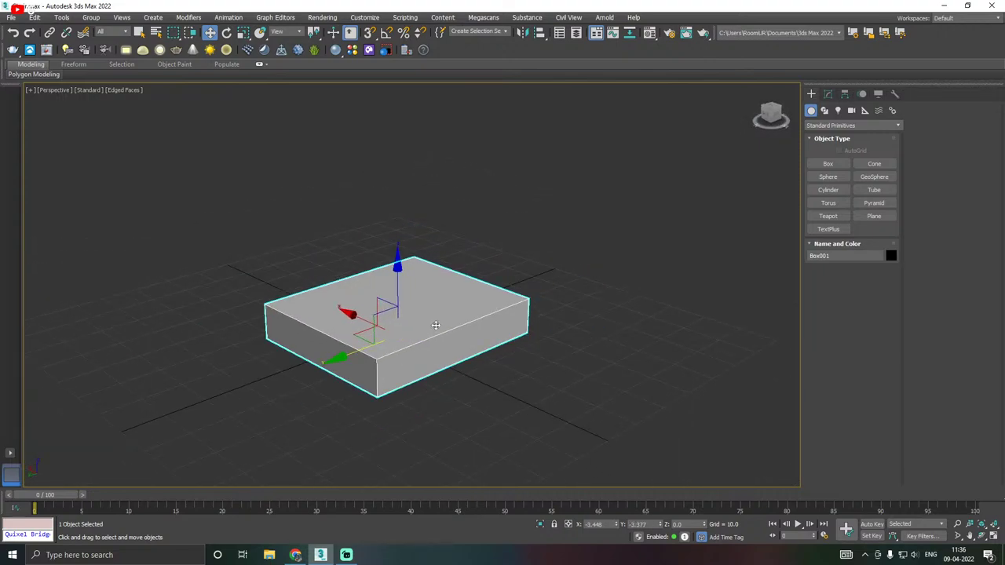
key(r)
drag(390, 336, 392, 355)
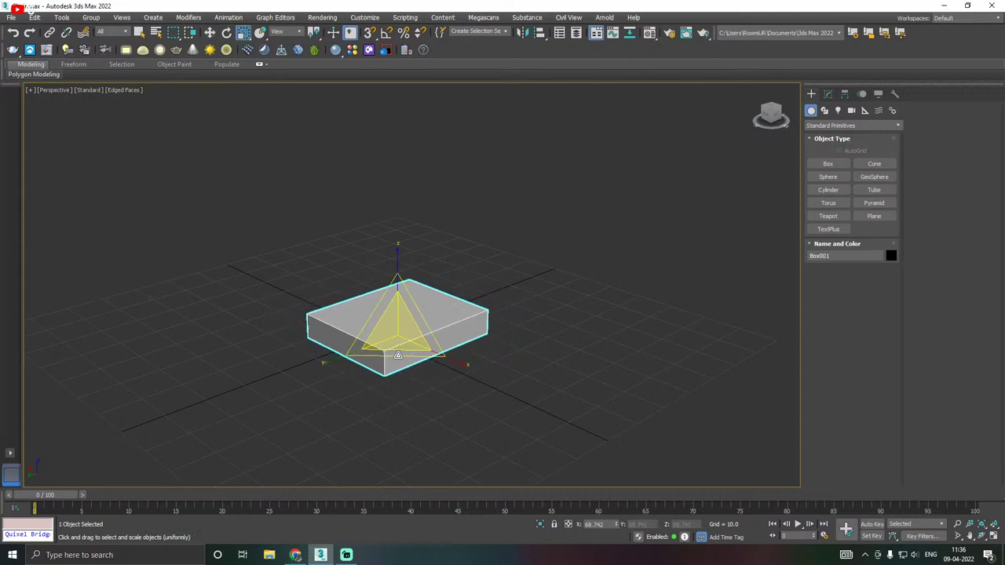
scroll(393, 356, up, 2)
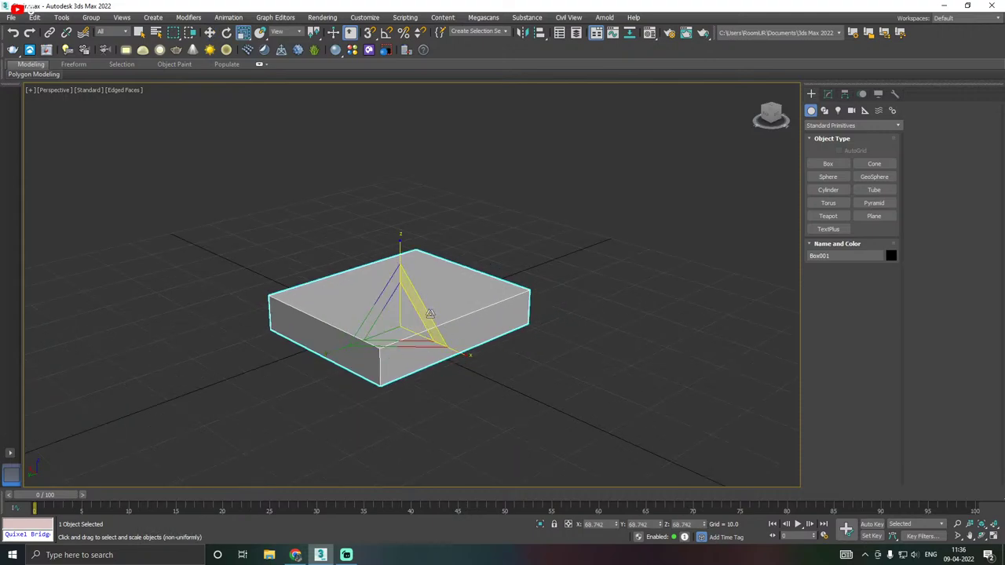
middle_drag(430, 314, 463, 288)
key(w)
mouse_move(472, 327)
alt+middle_down()
mouse_move(490, 320)
mouse_move(466, 324)
alt+middle_up()
scroll(462, 329, up, 2)
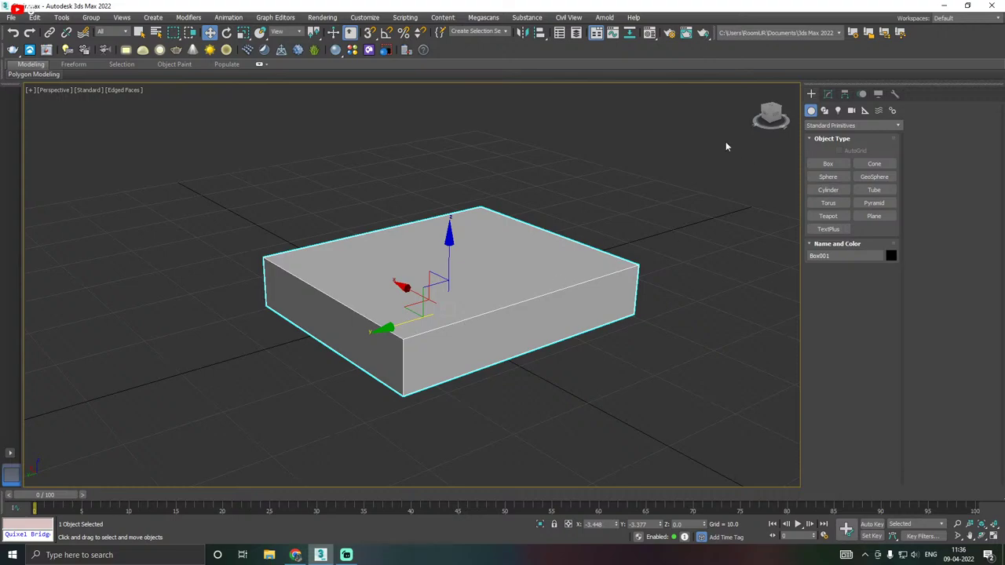
Shift-drag the box to clone it as Box002.
click(828, 94)
scroll(571, 272, down, 3)
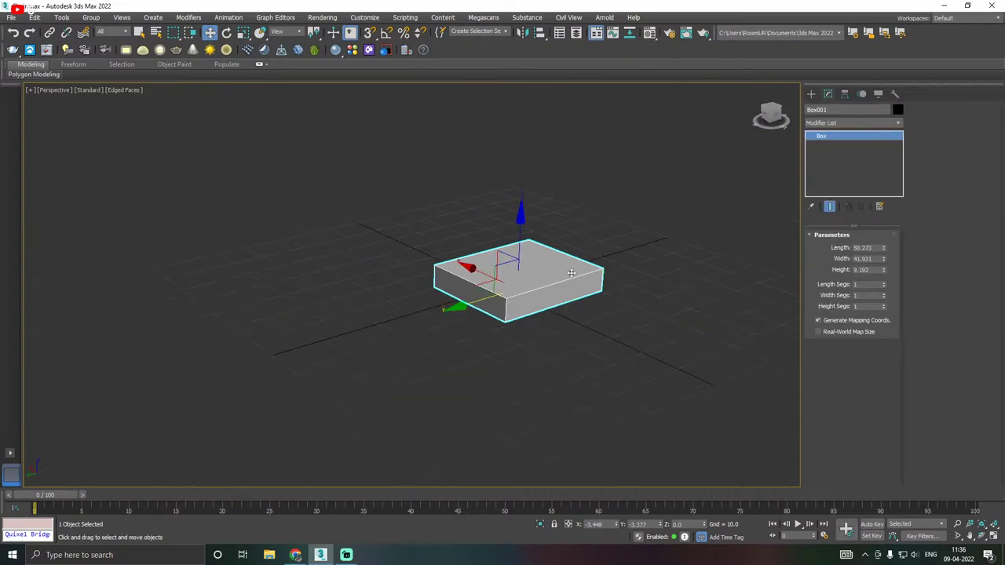
shift+drag(471, 269, 369, 225)
click(502, 323)
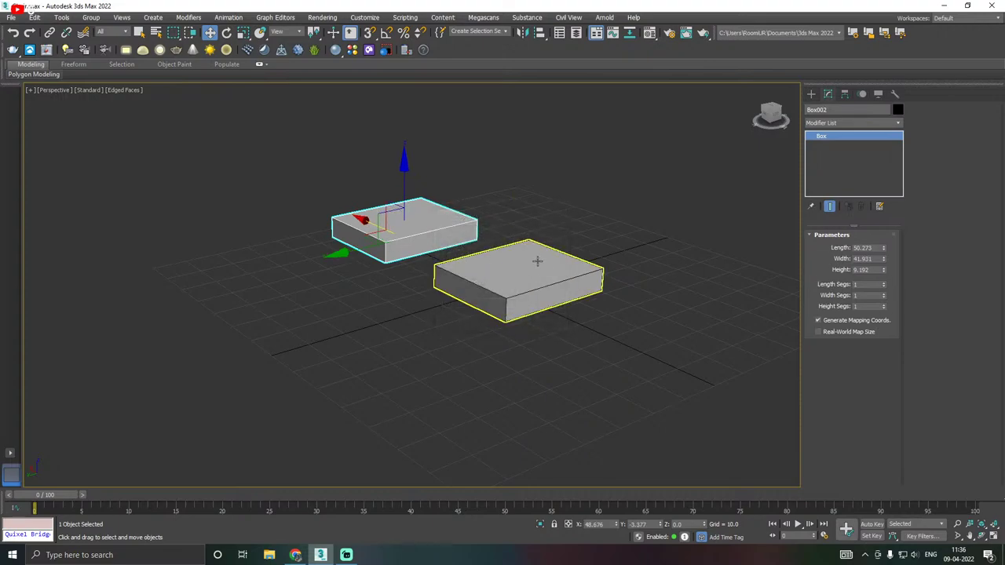
scroll(540, 271, up, 2)
Move Box002 onto the seat box, against one of its ends.
click(541, 276)
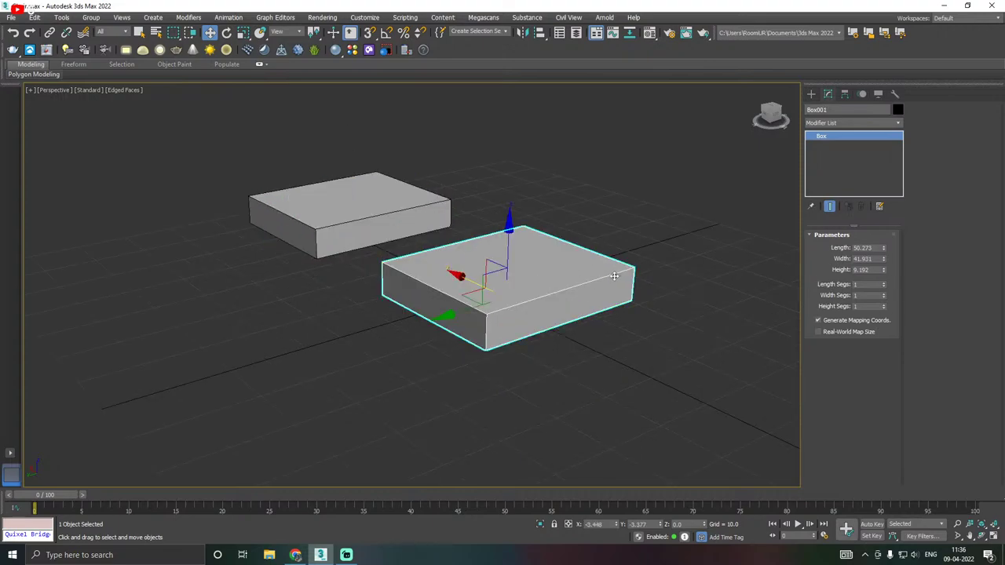
middle_drag(613, 276, 579, 288)
click(310, 233)
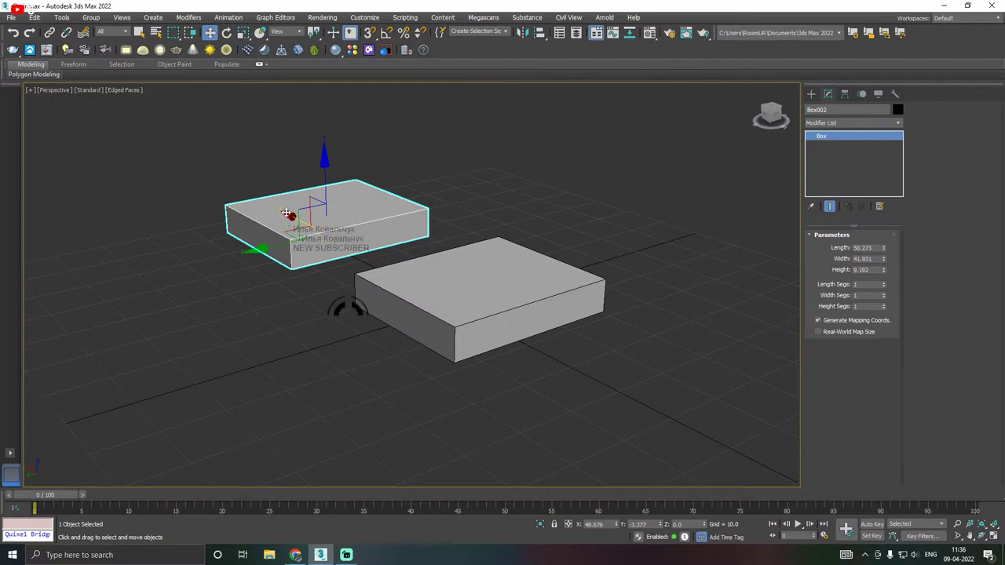
drag(288, 214, 365, 336)
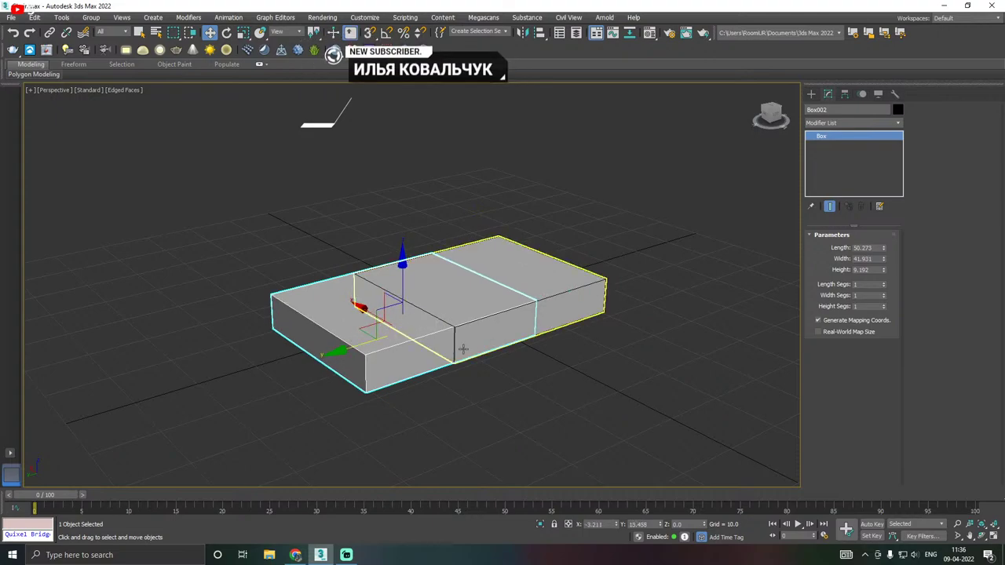
drag(360, 332, 282, 358)
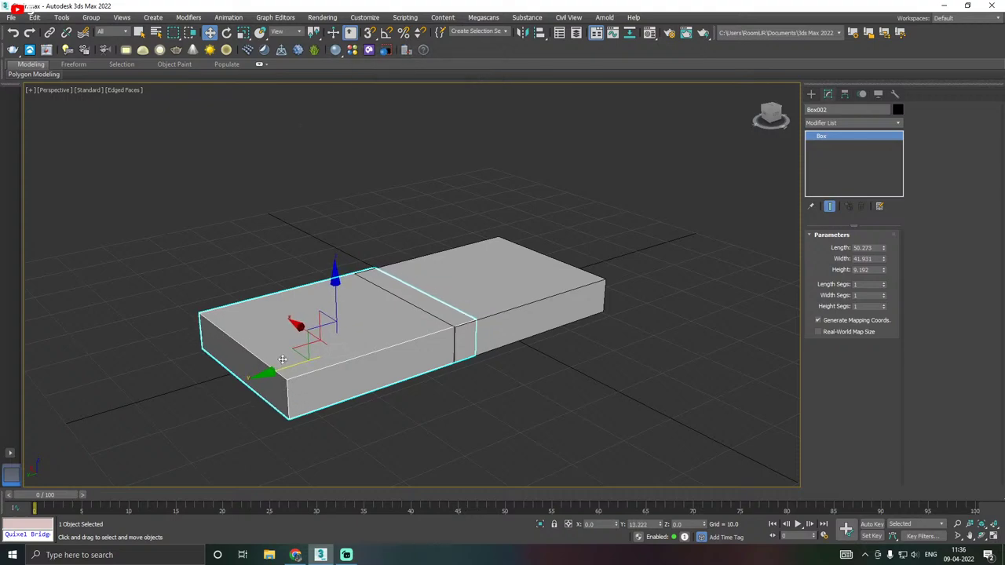
drag(282, 359, 324, 357)
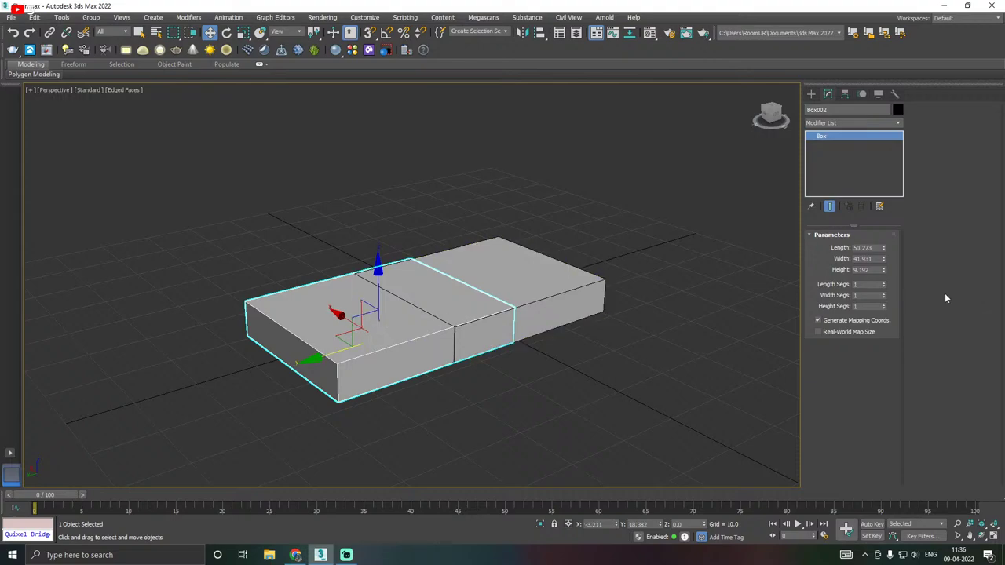
Set Box002 to Length 8.044, Width 42.77, Height 30.281 as an upright panel.
drag(883, 259, 895, 293)
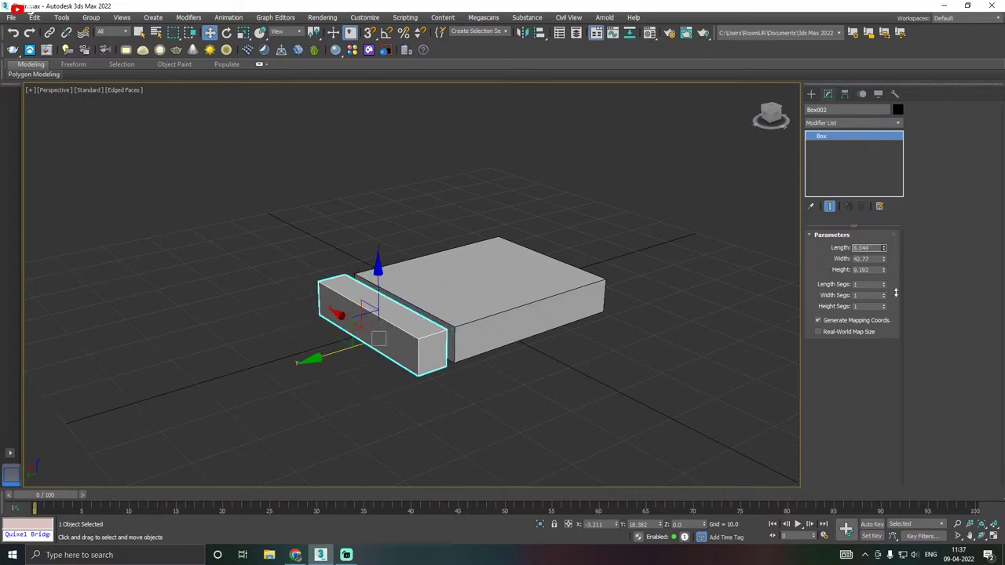
drag(339, 363, 340, 351)
scroll(431, 339, up, 2)
mouse_move(430, 339)
alt+middle_down()
mouse_move(385, 340)
mouse_move(419, 335)
alt+middle_up()
drag(883, 270, 872, 213)
drag(883, 268, 878, 248)
scroll(444, 332, down, 3)
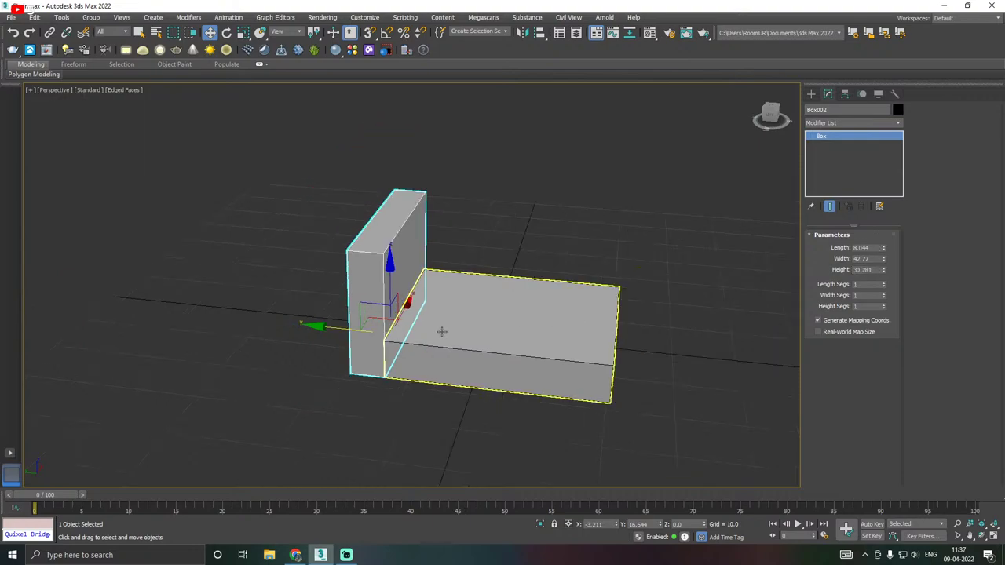
mouse_move(439, 332)
alt+middle_down()
mouse_move(617, 304)
mouse_move(591, 313)
alt+middle_up()
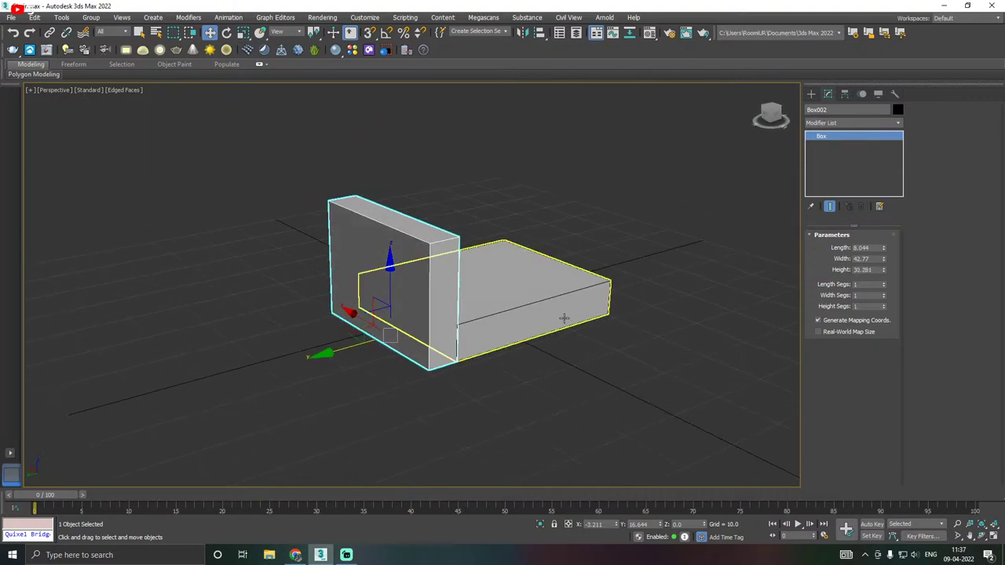
alt+middle_drag(782, 246, 645, 330)
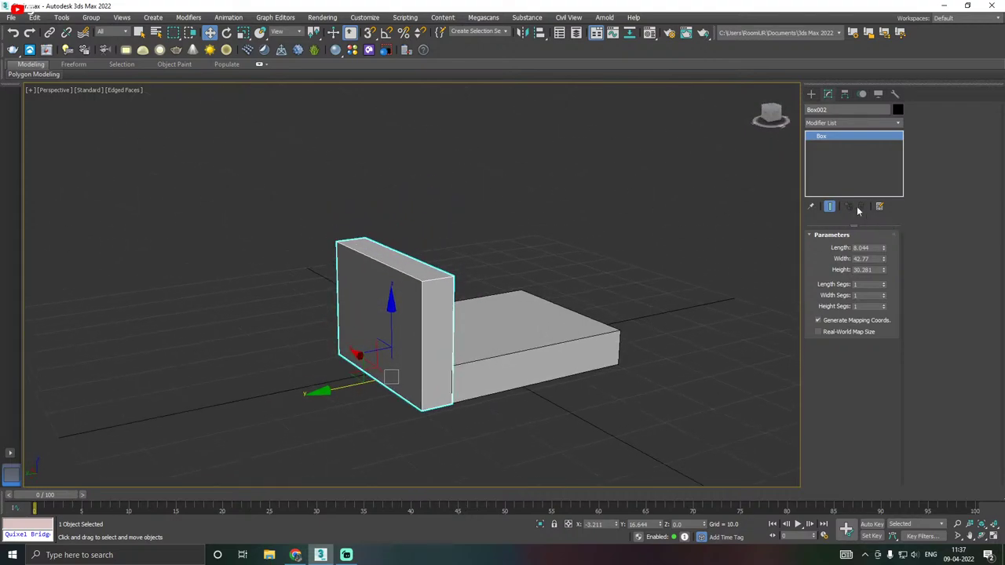
Convert the side panel Box002 to an Editable Poly.
right_click(862, 162)
click(897, 241)
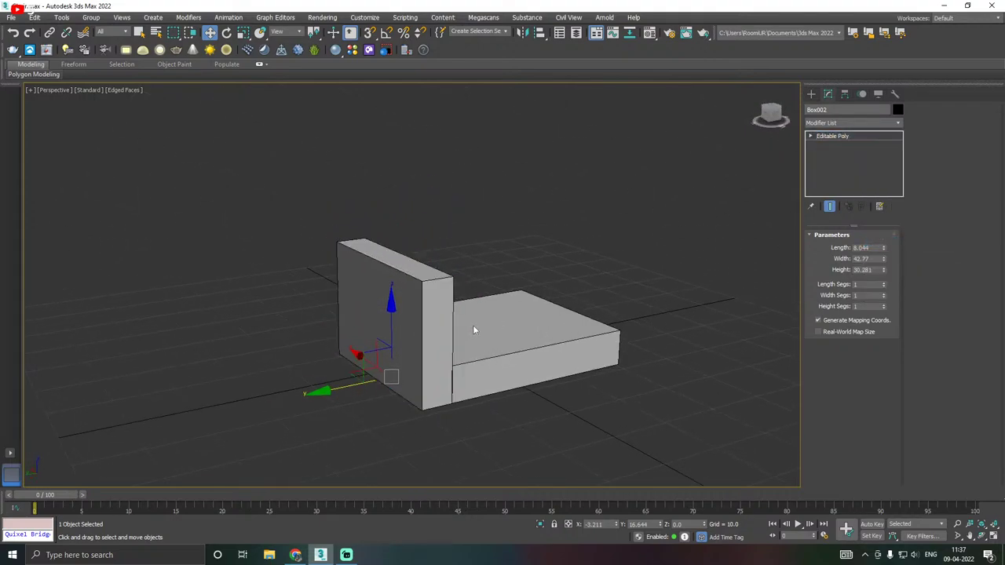
mouse_move(513, 317)
alt+middle_down()
mouse_move(525, 264)
mouse_move(519, 329)
alt+middle_up()
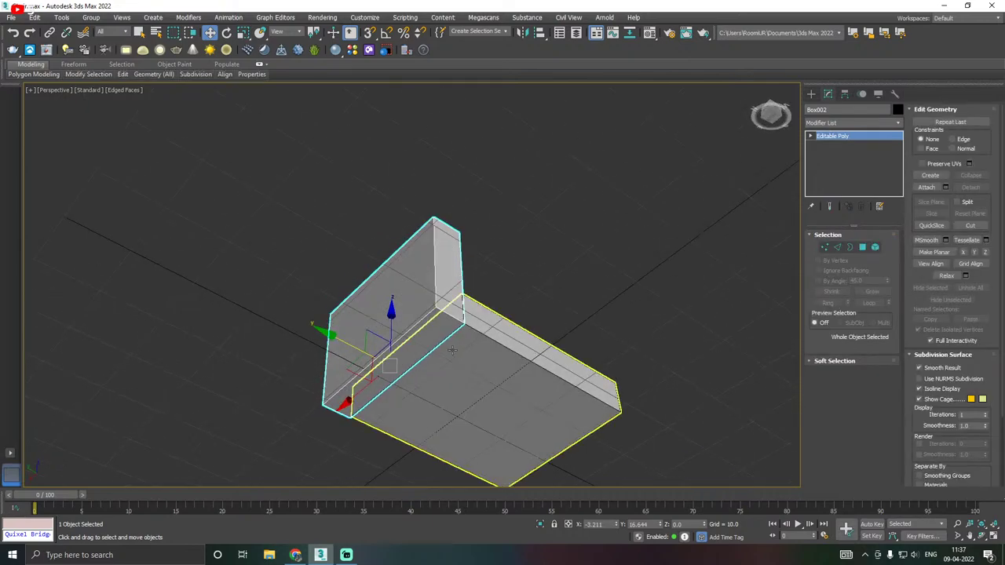
scroll(520, 329, up, 2)
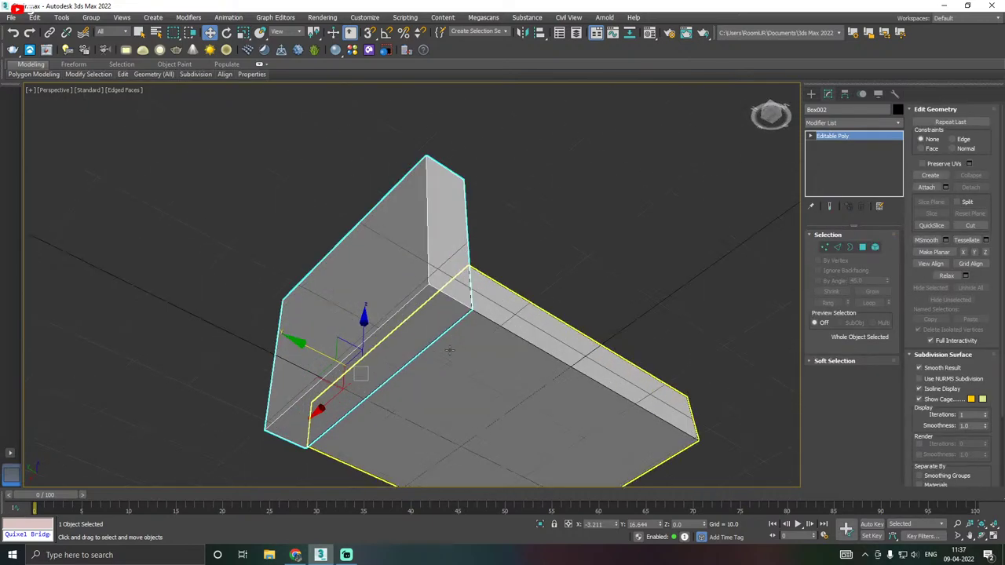
Move the panel's bottom face down on Z to extend it lower.
click(863, 248)
click(412, 340)
alt+middle_drag(478, 336, 344, 363)
drag(361, 328, 362, 350)
alt+middle_drag(438, 336, 430, 355)
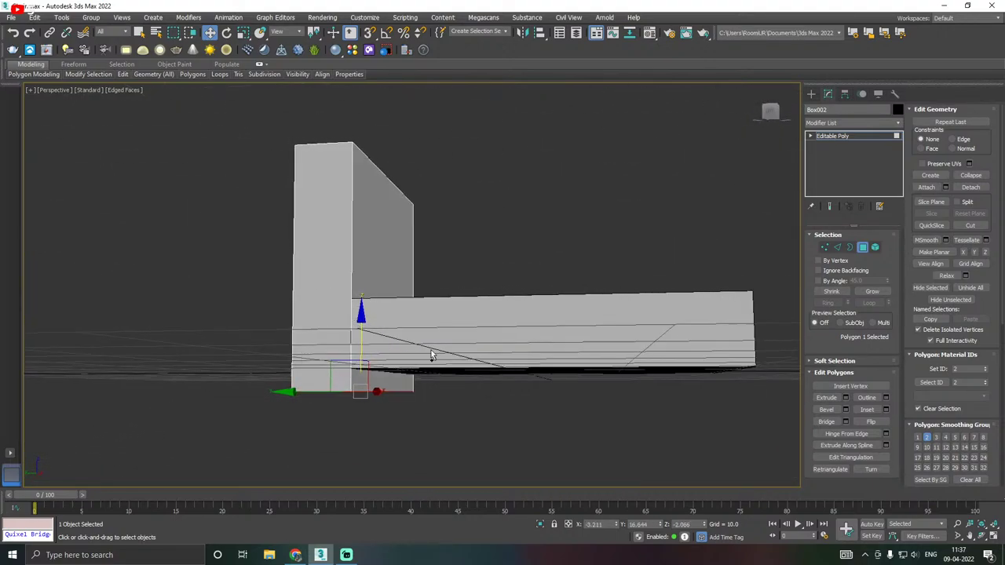
drag(363, 339, 361, 344)
mouse_move(361, 344)
alt+middle_down()
mouse_move(417, 332)
mouse_move(455, 357)
mouse_move(350, 337)
alt+middle_up()
Back at object level, Shift-drag the panel along X to the base's other side.
click(861, 138)
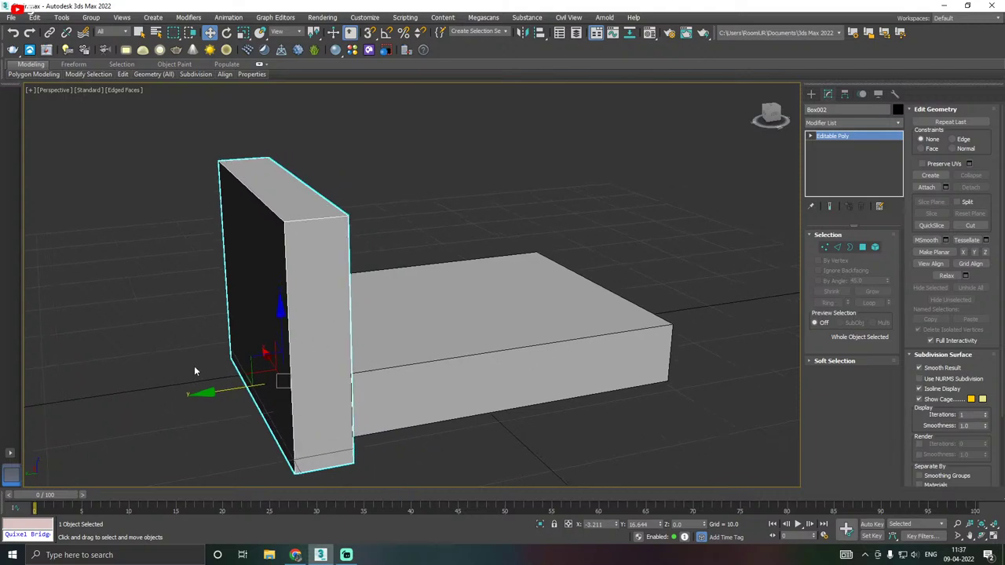
scroll(194, 374, down, 3)
shift+drag(182, 386, 400, 347)
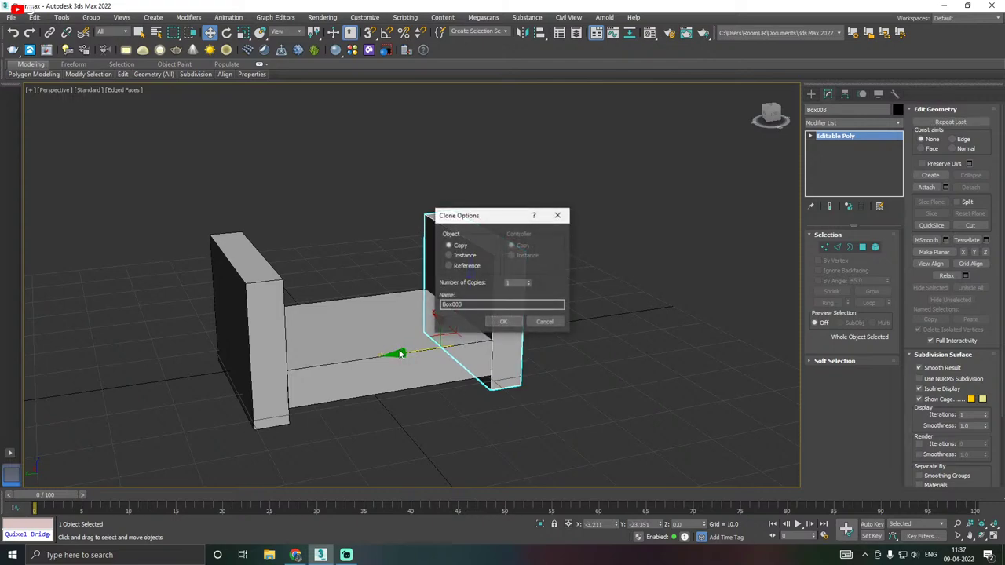
Confirm the independent copy Box003 on the base's other side.
click(505, 322)
alt+middle_drag(471, 330, 345, 341)
alt+middle_drag(347, 381, 442, 378)
Set angle snap and Shift-rotate the side panel to create the rotated copy Box004.
click(443, 379)
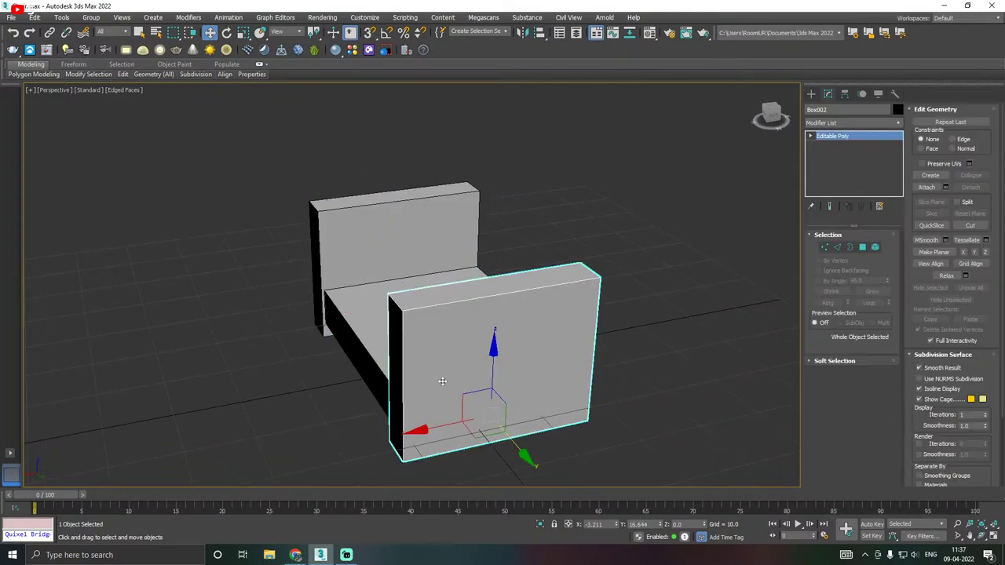
key(e)
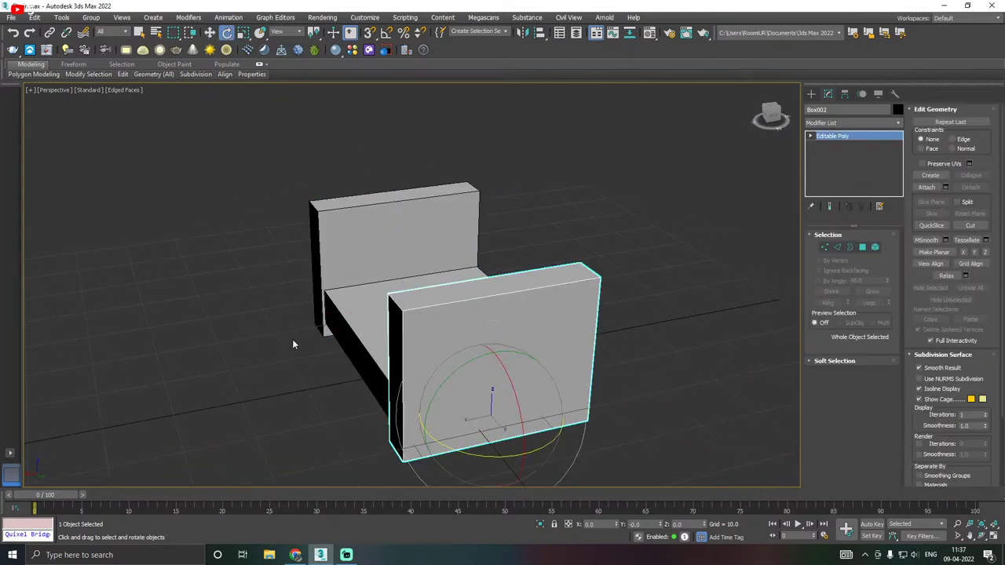
right_click(384, 33)
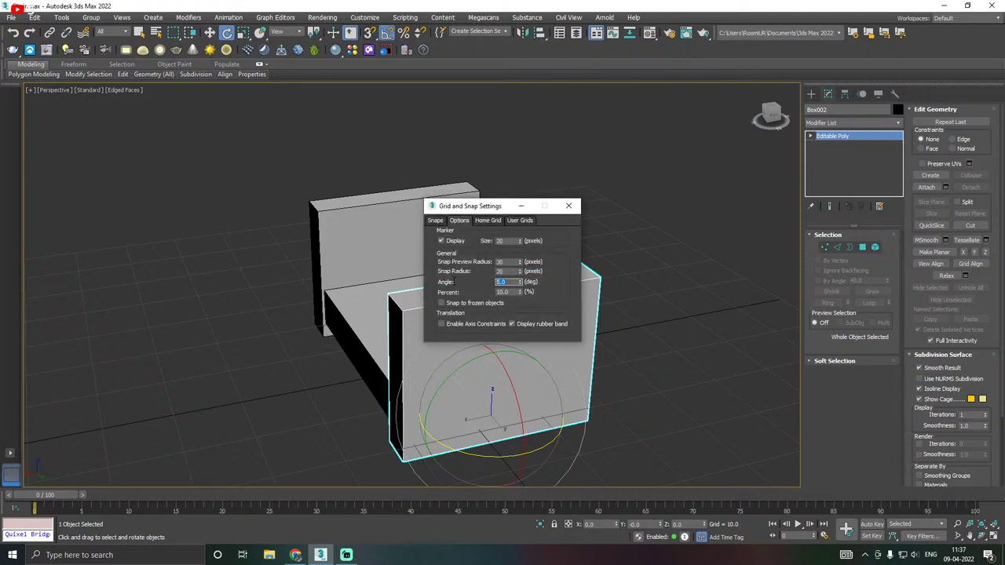
click(568, 206)
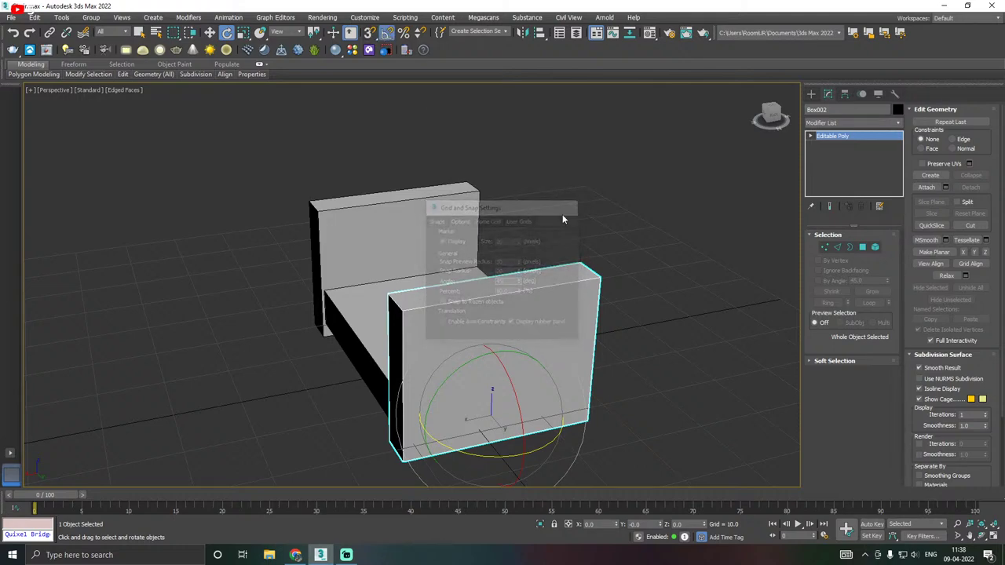
alt+middle_drag(516, 352, 504, 351)
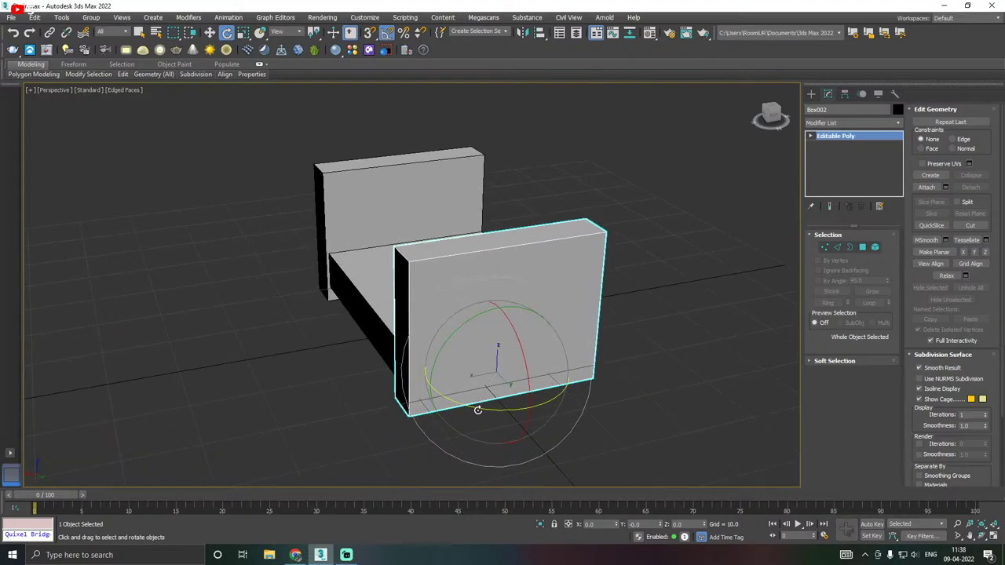
mouse_move(480, 409)
shift+mouse_down()
mouse_move(402, 382)
mouse_move(303, 382)
mouse_move(322, 380)
shift+mouse_up()
click(503, 321)
key(w)
Slide Box004 right and back into position behind the seat.
alt+middle_drag(322, 380, 378, 364)
alt+middle_drag(316, 413, 648, 347)
alt+middle_drag(533, 318, 518, 318)
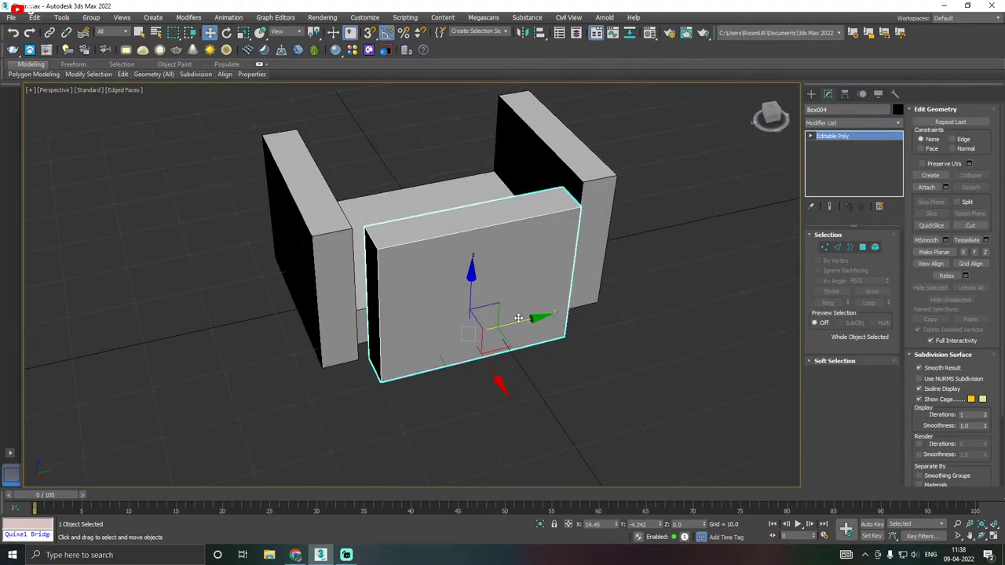
alt+middle_drag(629, 287, 527, 308)
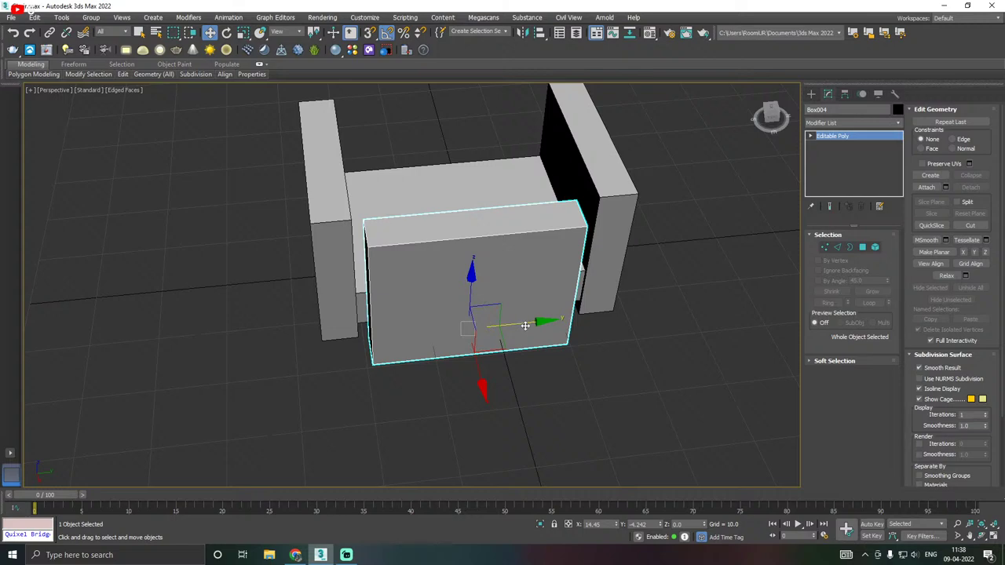
drag(525, 325, 579, 312)
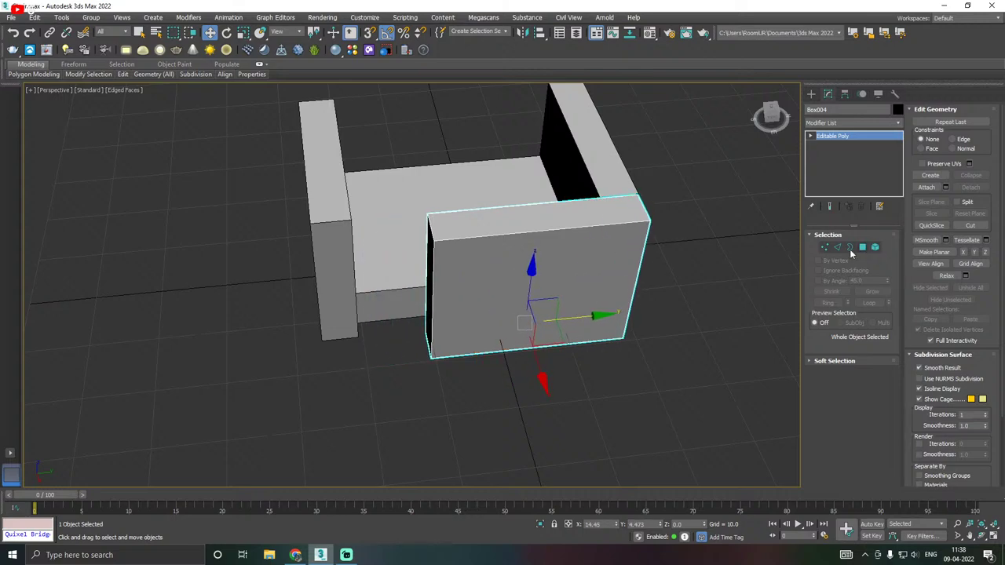
Stretch Box004's four end vertices along Y across the seat to form the back.
click(824, 248)
drag(482, 406, 480, 403)
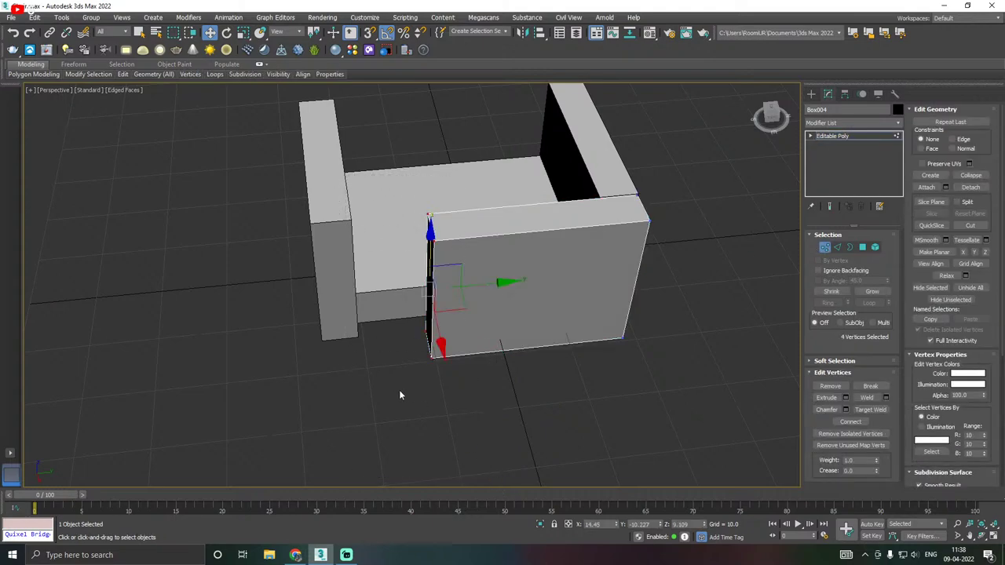
alt+middle_drag(399, 391, 404, 372)
drag(473, 265, 359, 288)
Raise the back panel's top face on Z well above the armrests.
alt+middle_drag(415, 270, 404, 335)
scroll(340, 324, down, 5)
scroll(403, 336, up, 3)
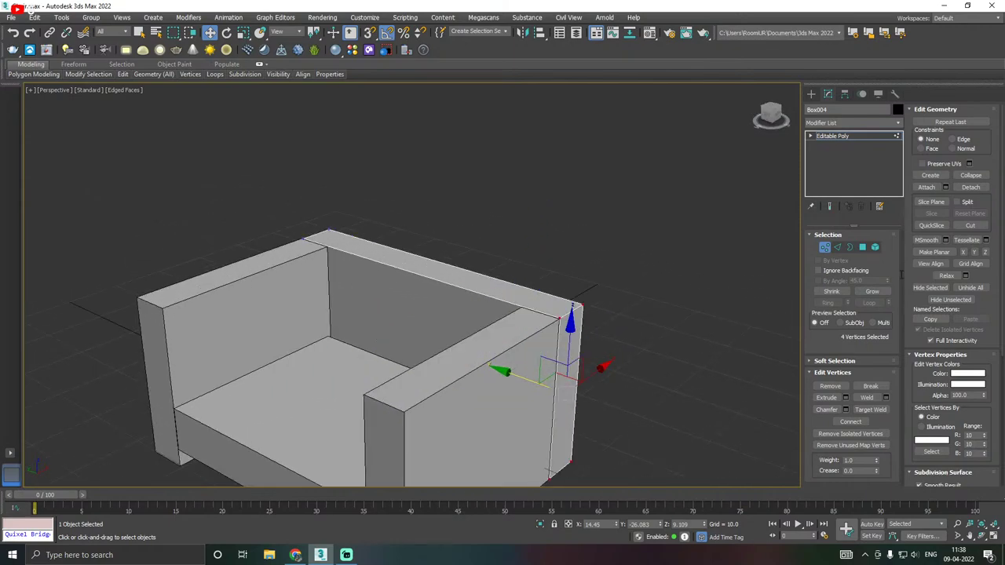
click(862, 248)
click(496, 287)
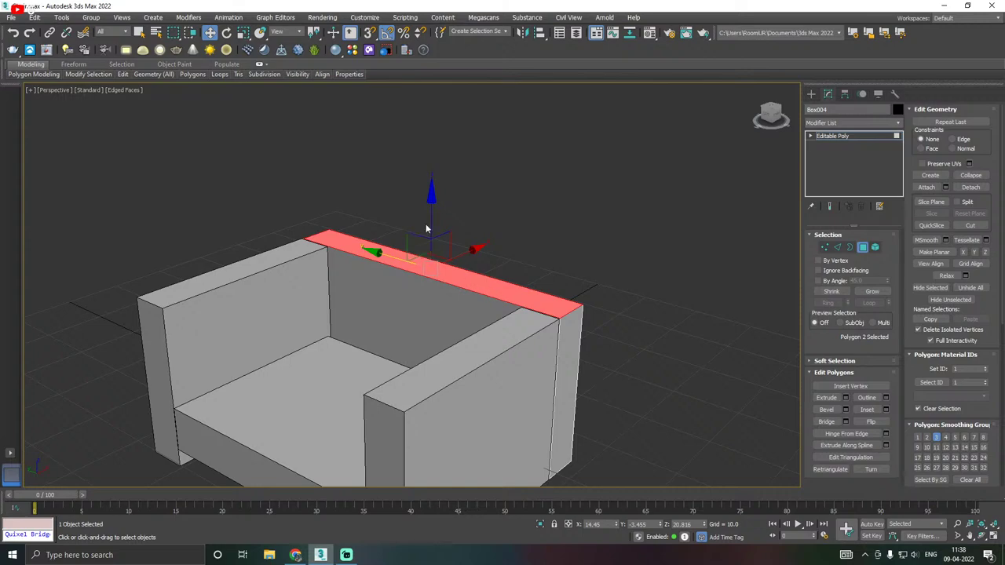
drag(429, 228, 413, 88)
scroll(476, 264, down, 2)
alt+middle_drag(476, 264, 513, 307)
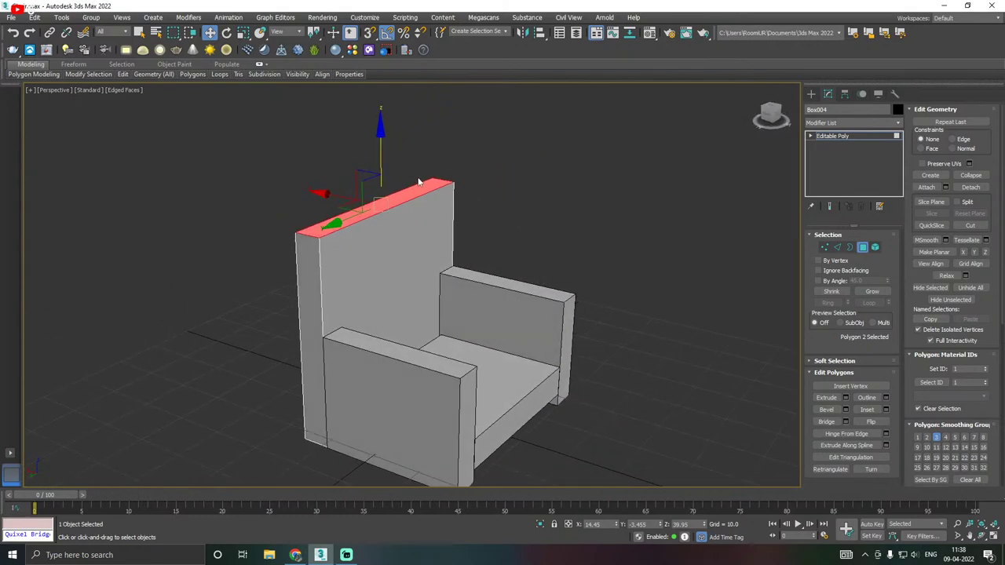
drag(379, 167, 376, 144)
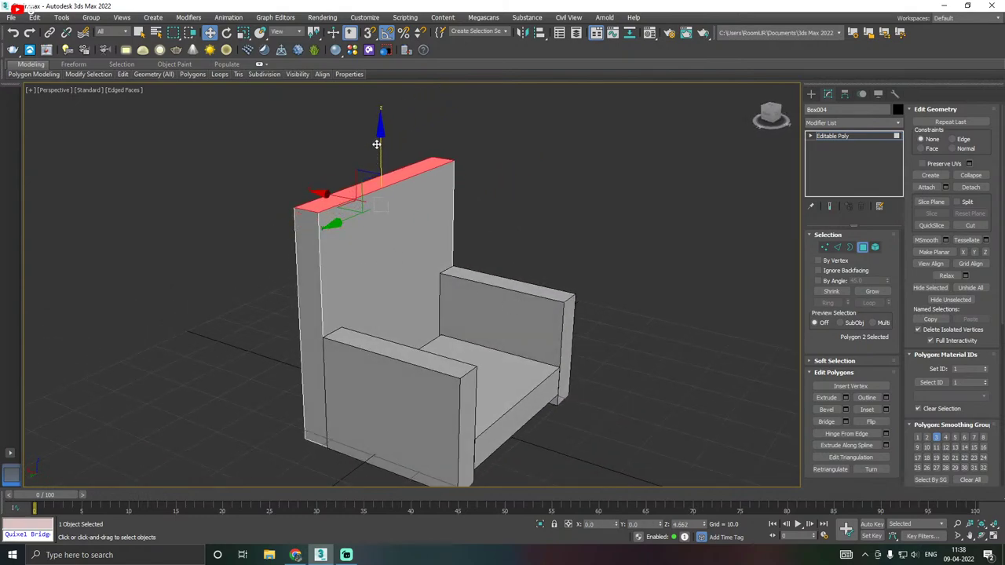
alt+middle_drag(378, 149, 500, 208)
Shift the backrest's large outer face sideways on X.
click(386, 256)
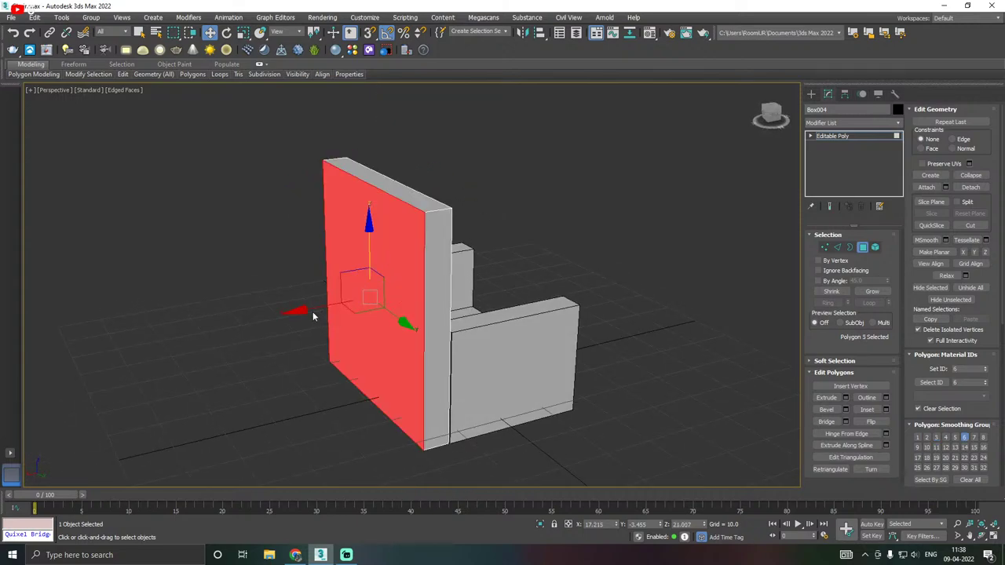
drag(312, 316, 292, 311)
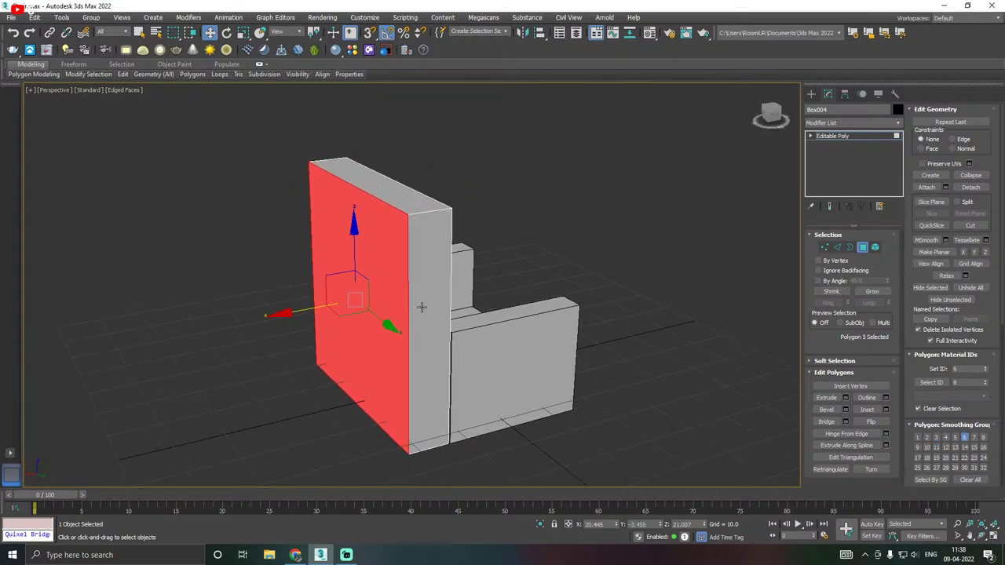
alt+middle_drag(422, 307, 340, 311)
alt+middle_drag(407, 302, 502, 222)
Convert the seat box Box001 to an Editable Poly and save the scene.
alt+middle_drag(392, 232, 550, 193)
click(825, 136)
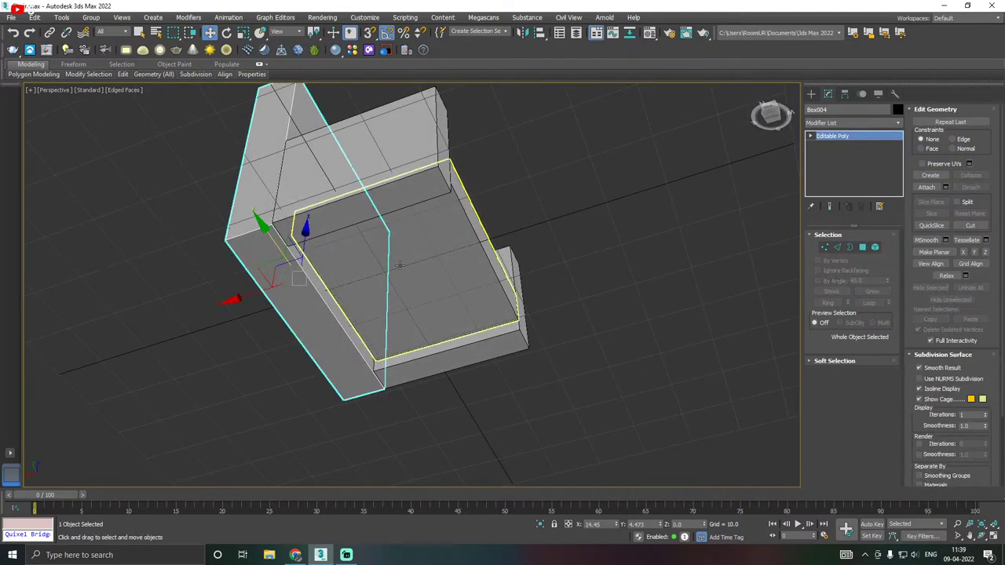
click(424, 291)
alt+middle_drag(424, 290, 435, 347)
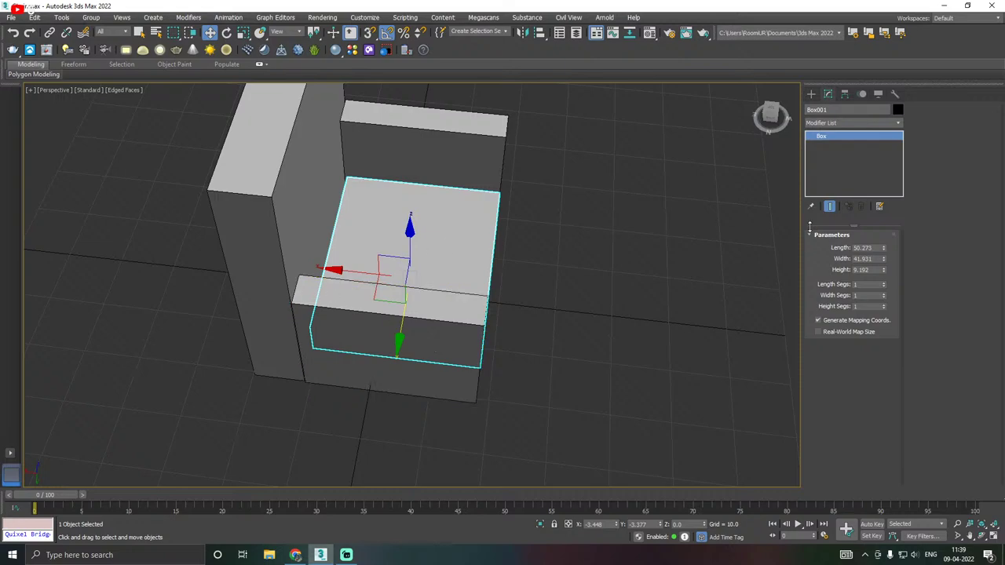
right_click(847, 155)
click(868, 236)
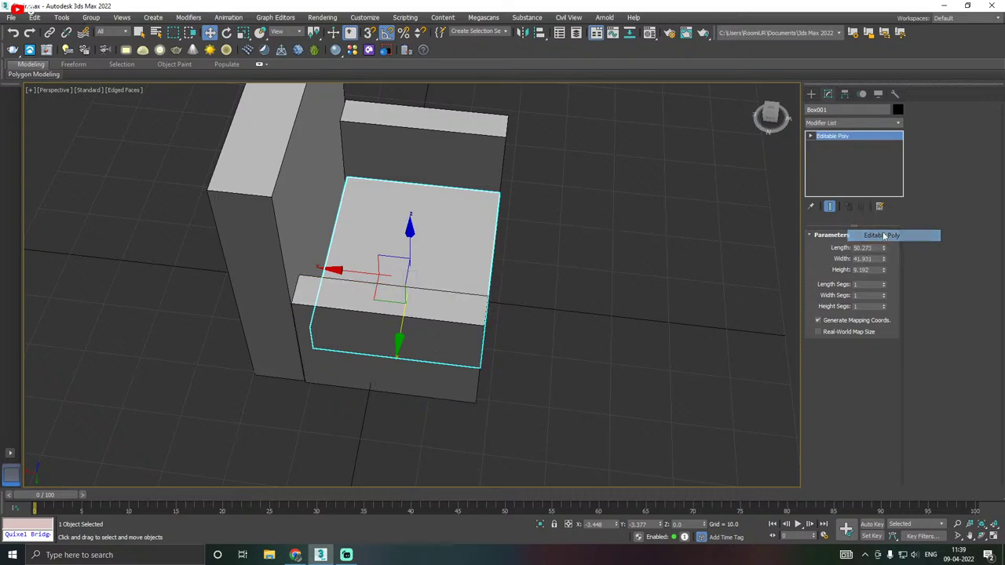
click(11, 17)
click(39, 96)
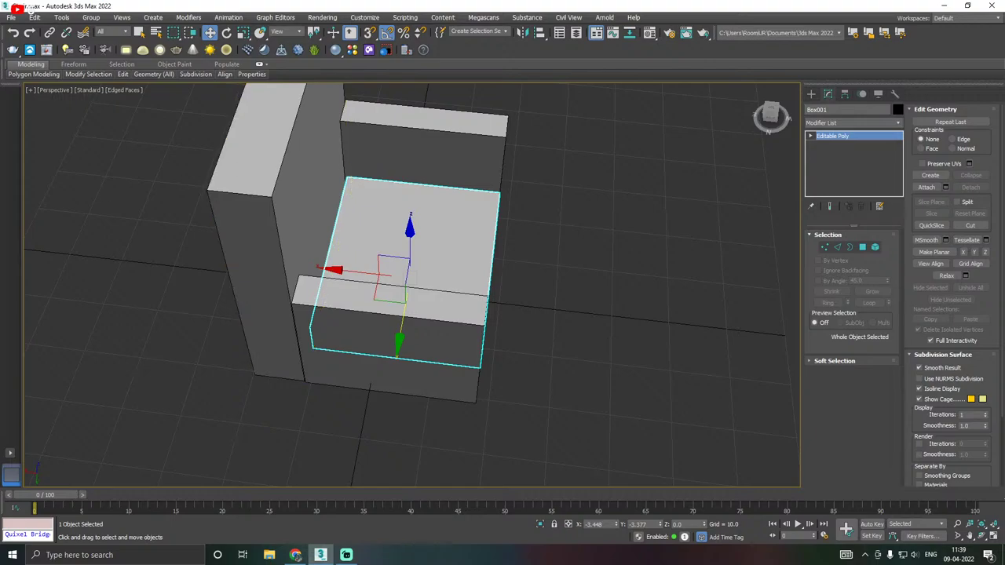
key(alt+Tab)
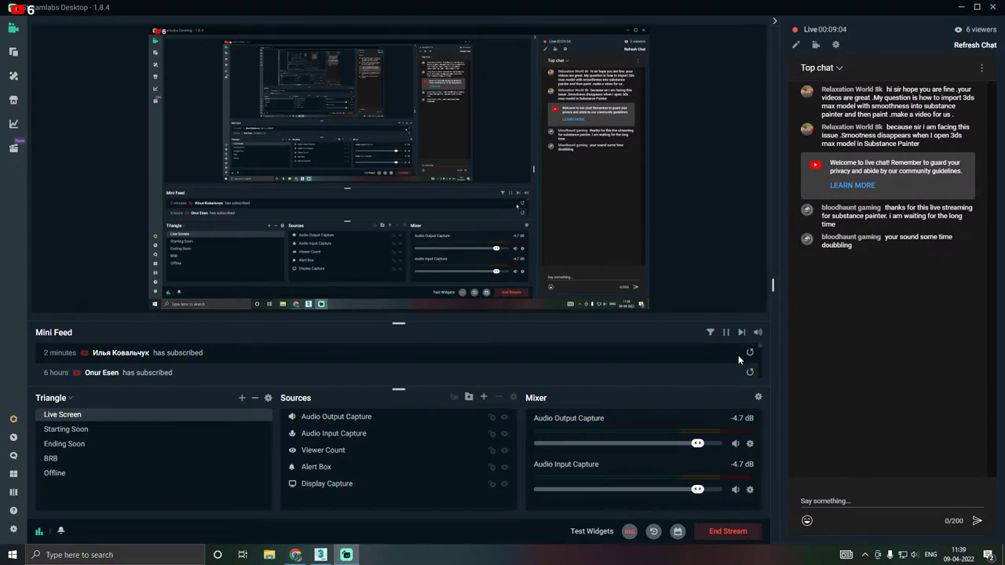
click(321, 555)
alt+middle_drag(416, 328, 344, 297)
alt+middle_drag(450, 350, 459, 378)
scroll(464, 376, down, 5)
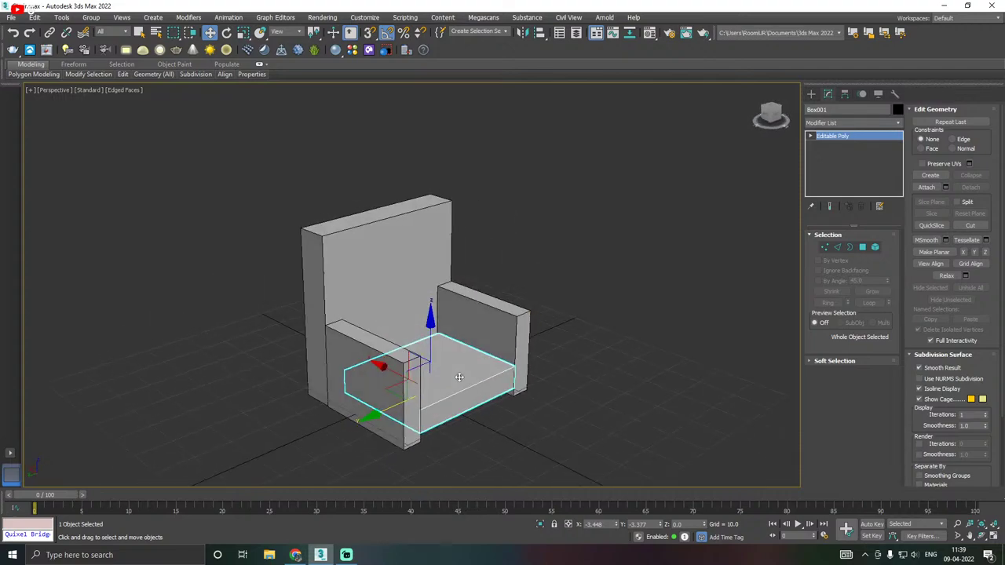
Save a copy of the armchair scene as Chair01.max.
click(349, 277)
alt+middle_drag(354, 294, 389, 321)
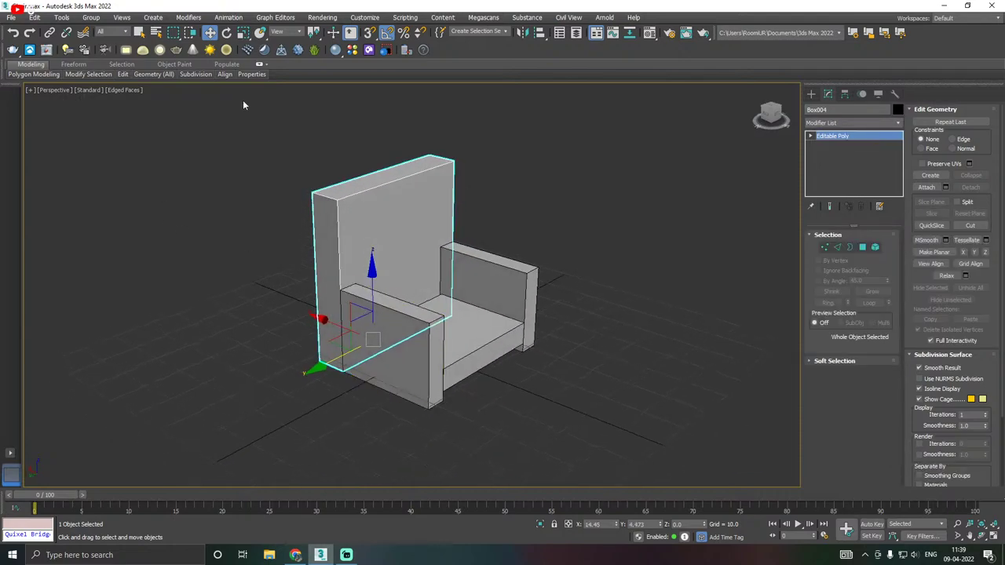
click(12, 17)
click(38, 122)
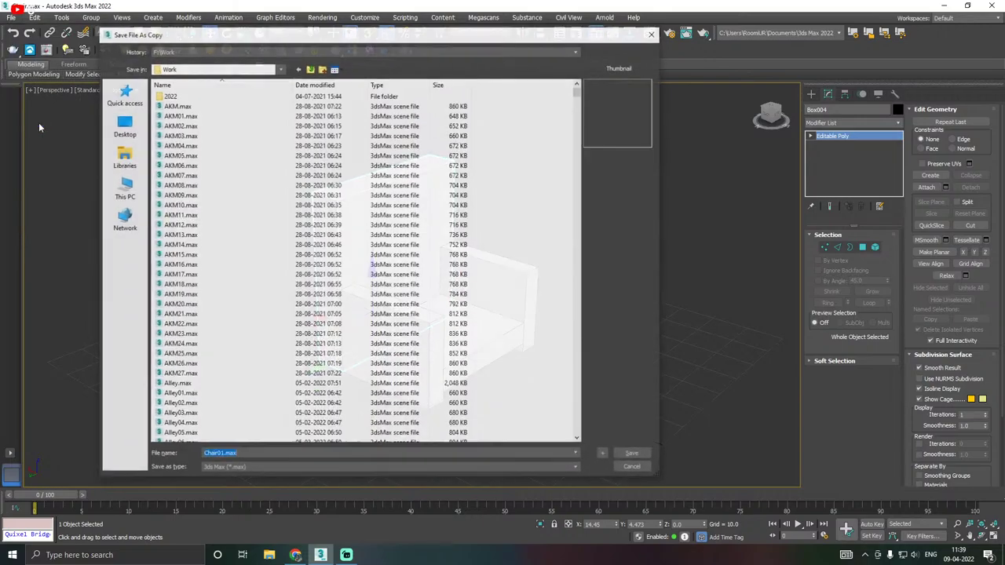
click(626, 448)
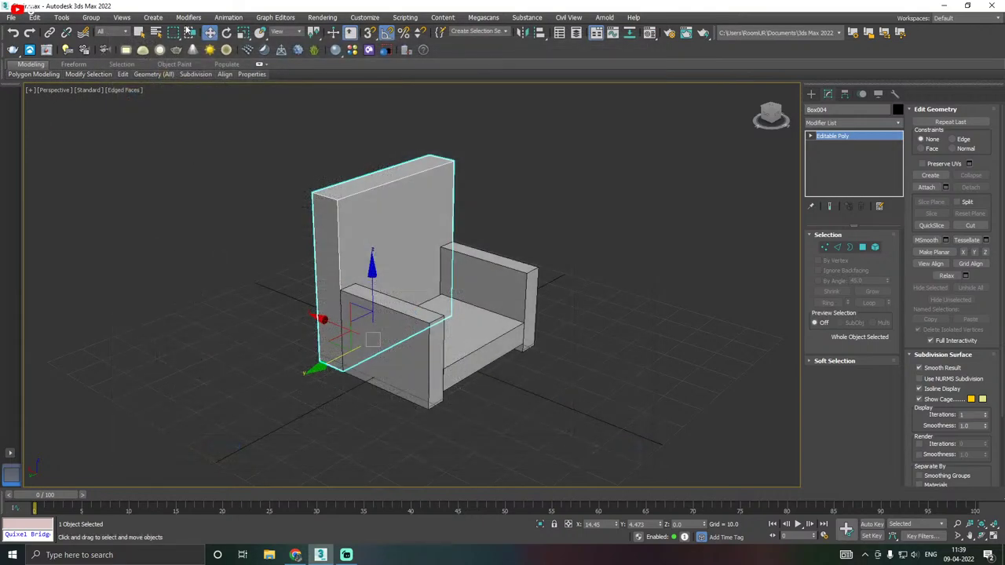
Save the scene and select the front armrest Box002.
click(13, 18)
click(31, 98)
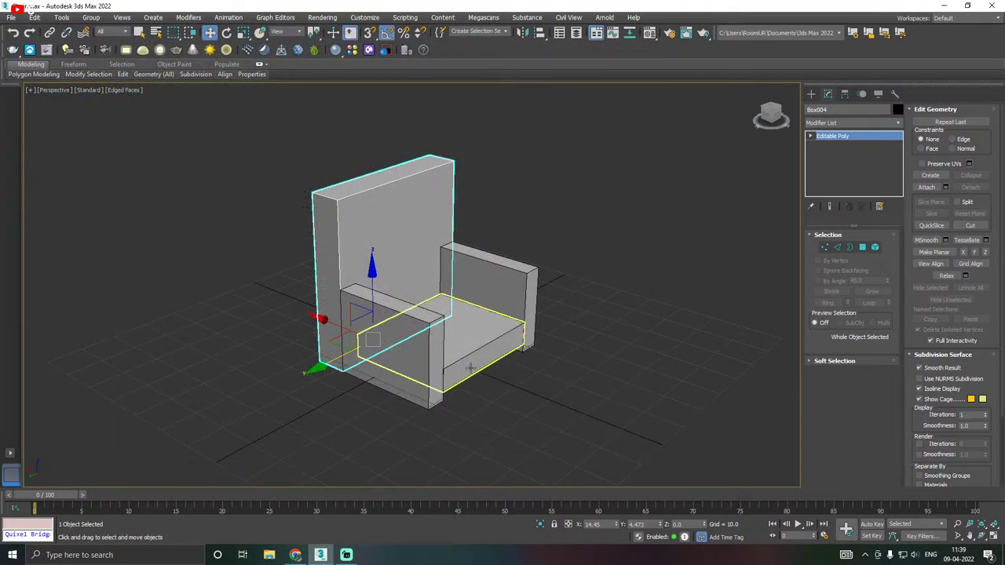
scroll(404, 370, up, 4)
click(404, 370)
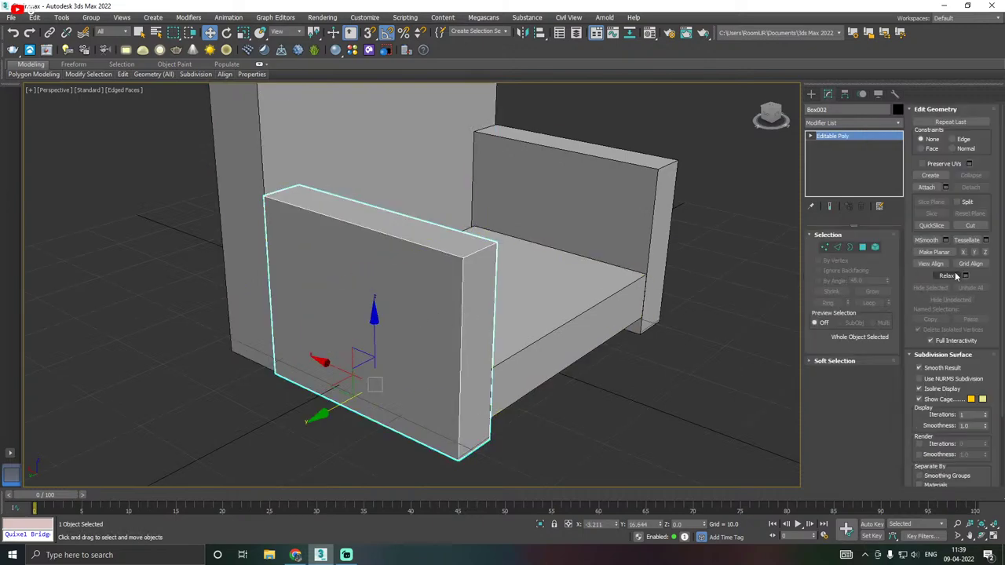
click(837, 248)
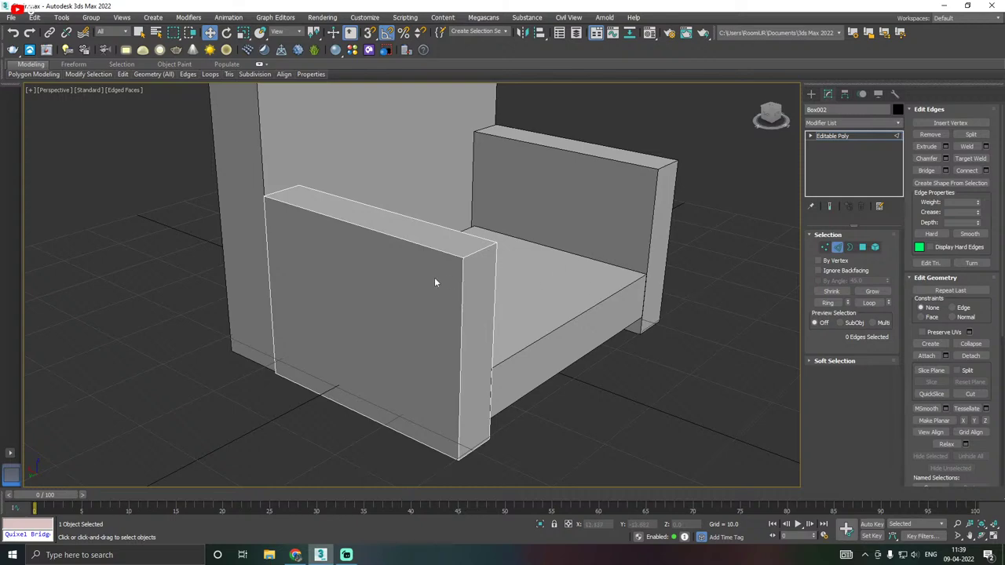
key(ctrl+a)
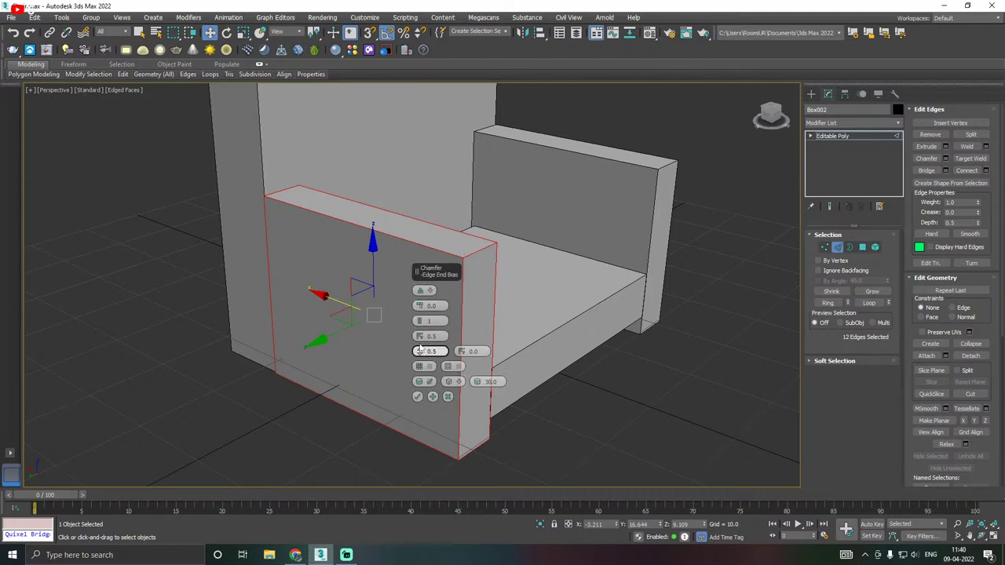
drag(424, 305, 423, 275)
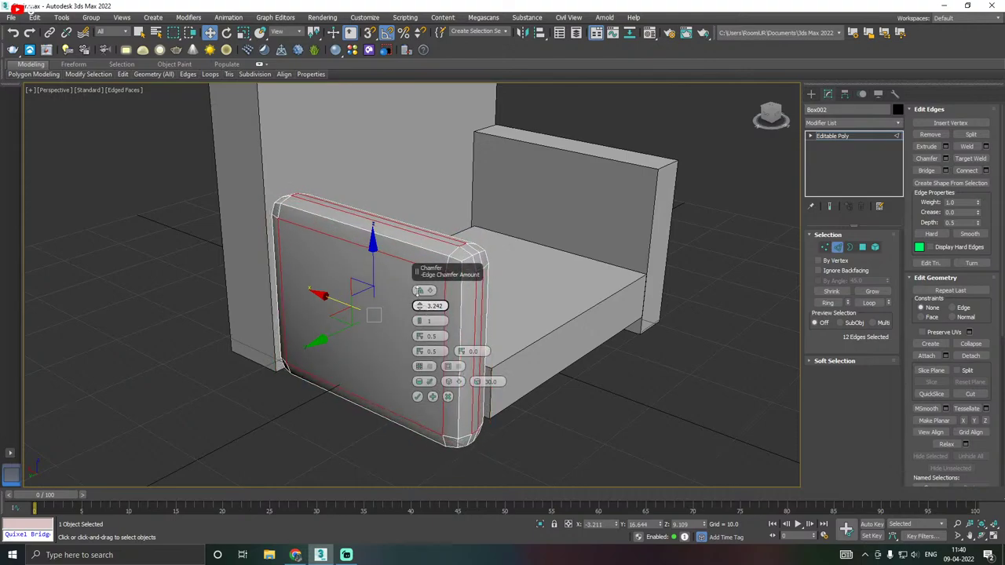
alt+middle_drag(595, 285, 532, 291)
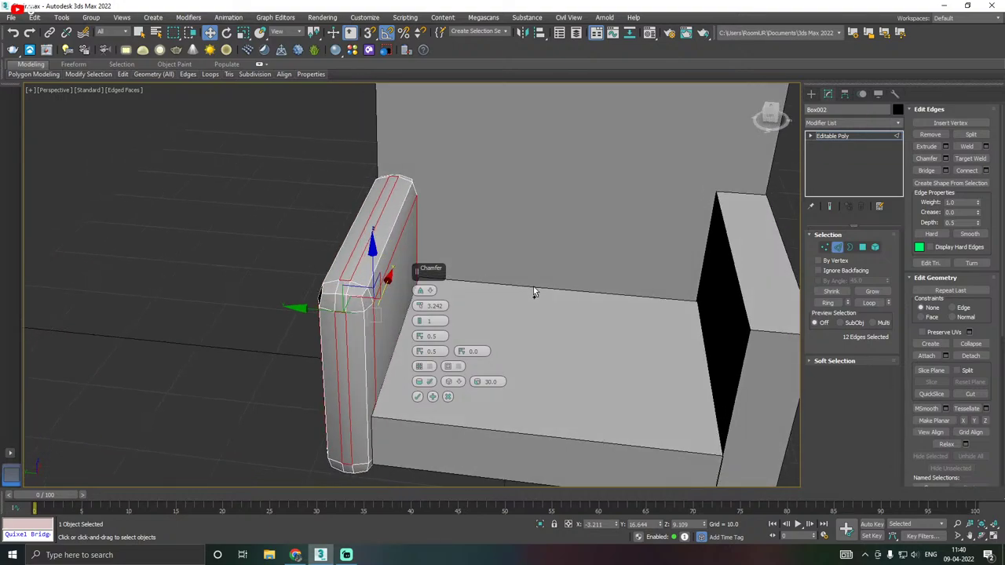
drag(422, 323, 421, 314)
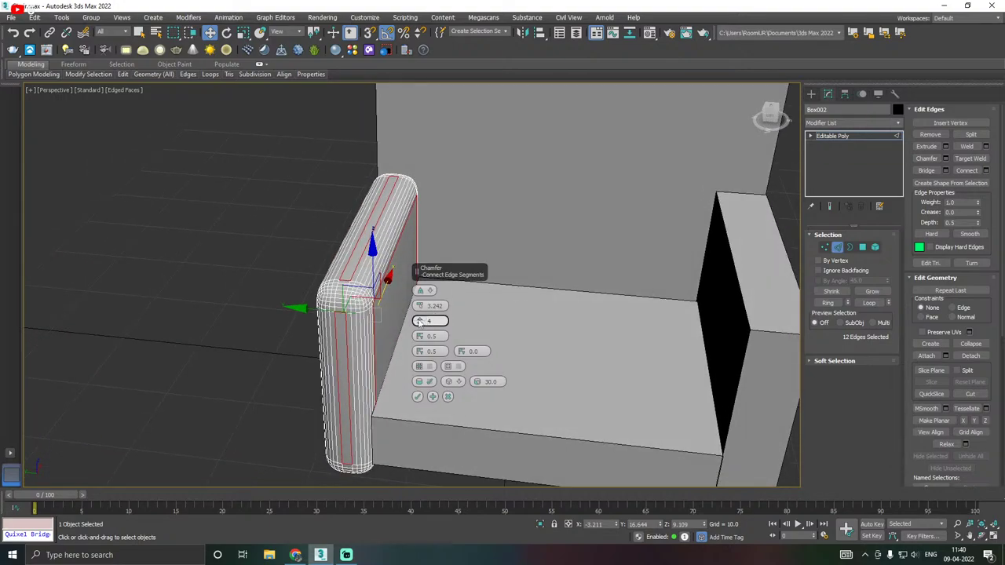
alt+middle_drag(422, 314, 416, 337)
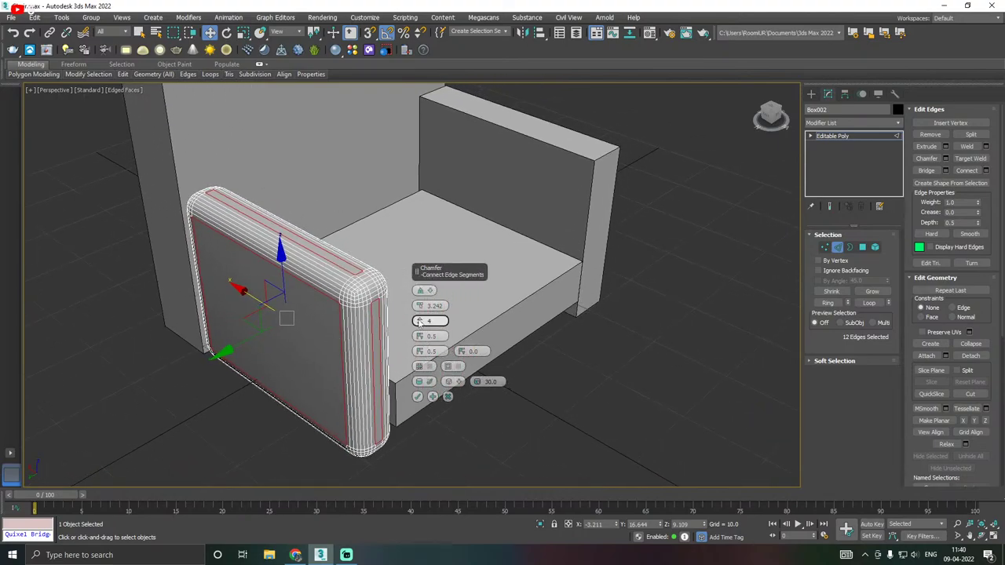
drag(419, 306, 420, 312)
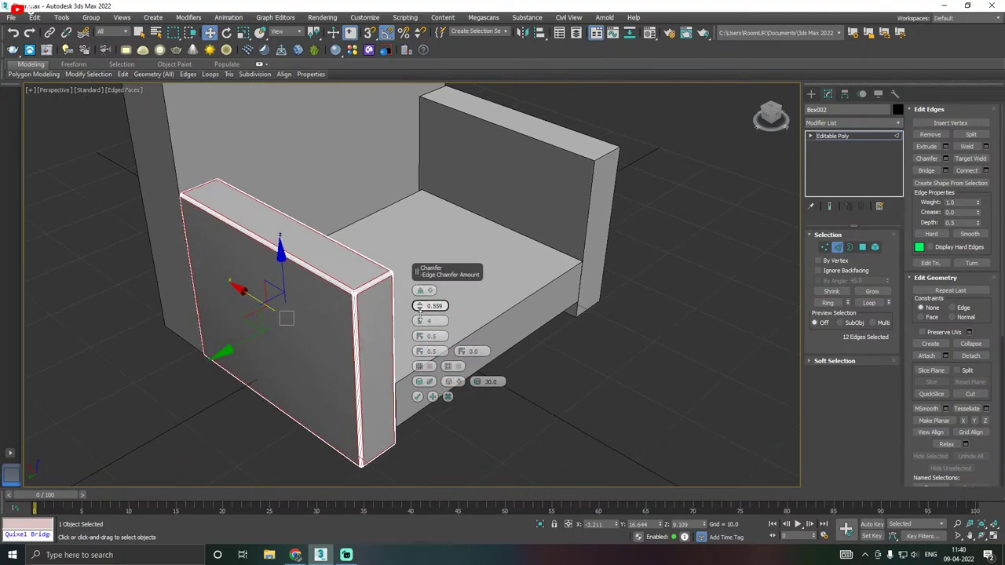
click(447, 398)
alt+middle_drag(448, 398, 531, 377)
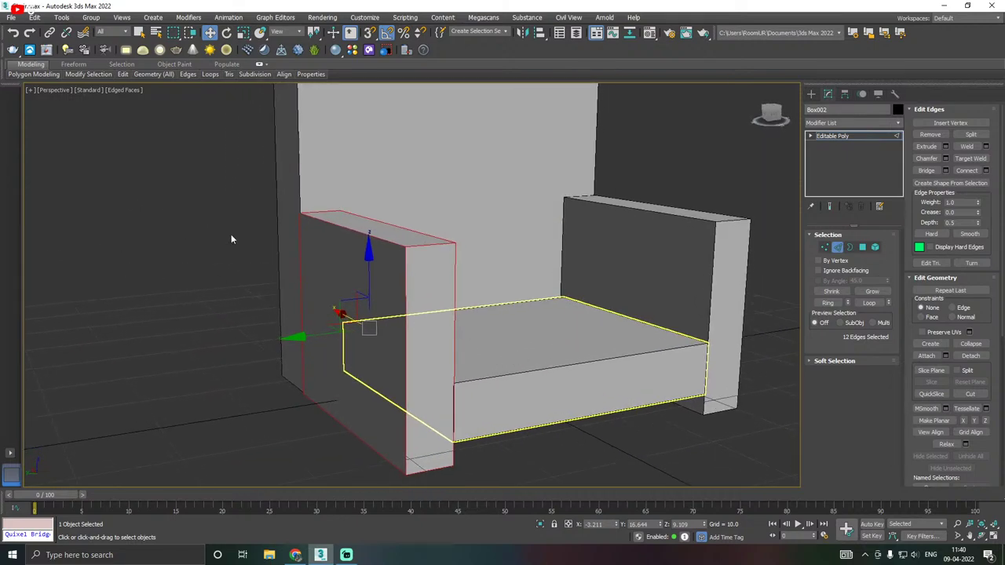
Insert a horizontal edge loop around the armrest with Swift Loop.
mouse_move(123, 74)
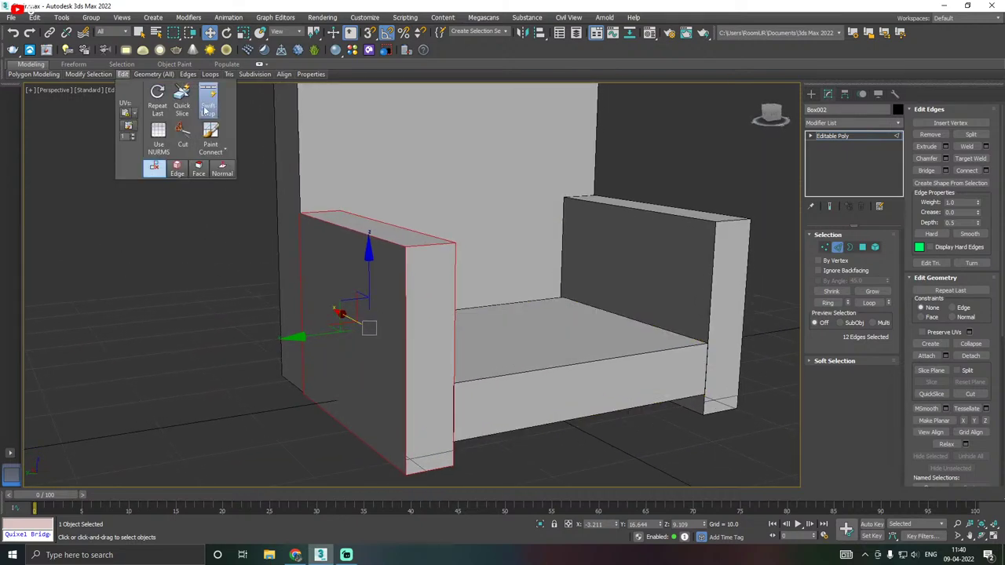
click(207, 101)
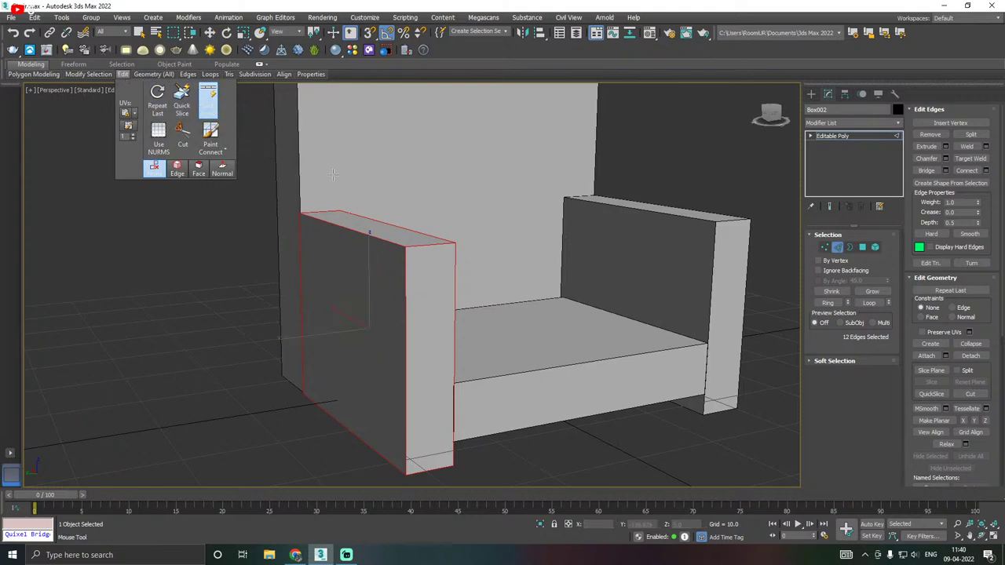
click(408, 302)
key(w)
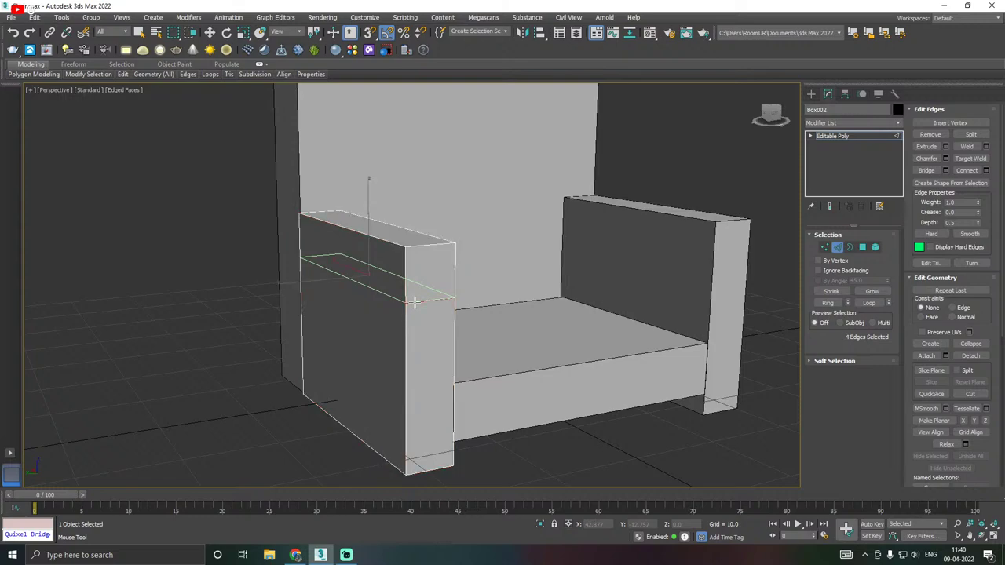
scroll(394, 279, up, 2)
Scale the armrest's top polygon outward so the top flares wider.
click(862, 248)
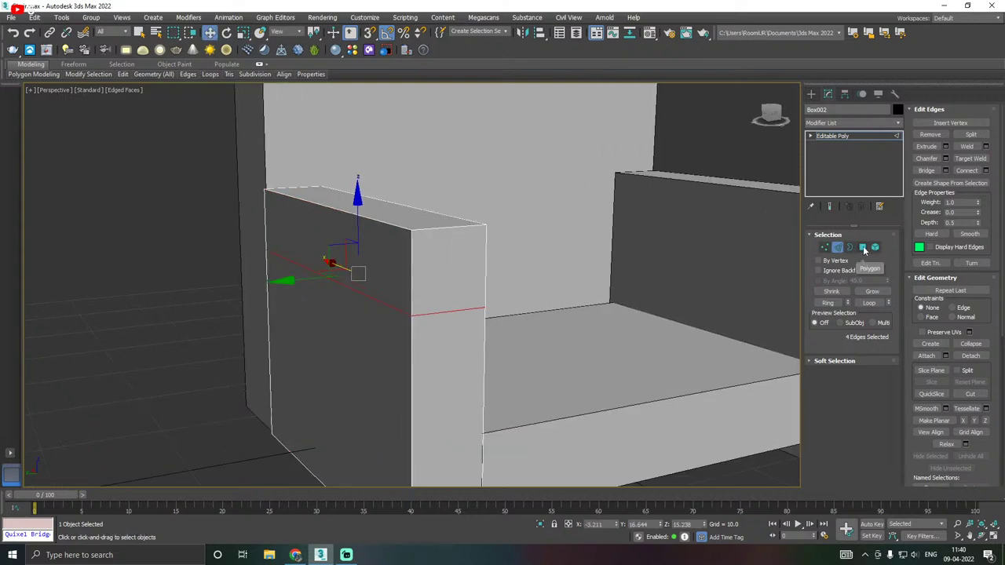
click(416, 217)
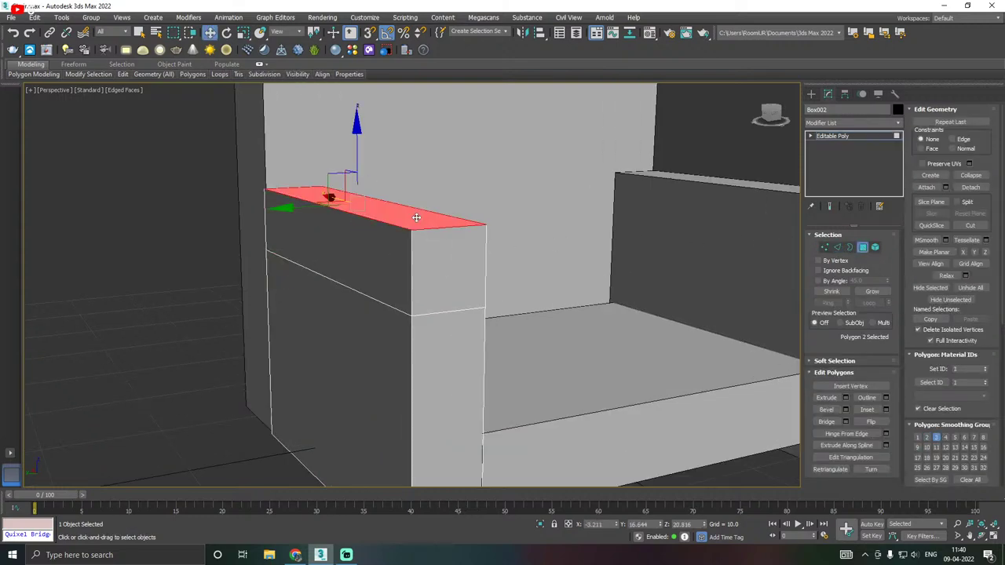
middle_drag(394, 233, 395, 278)
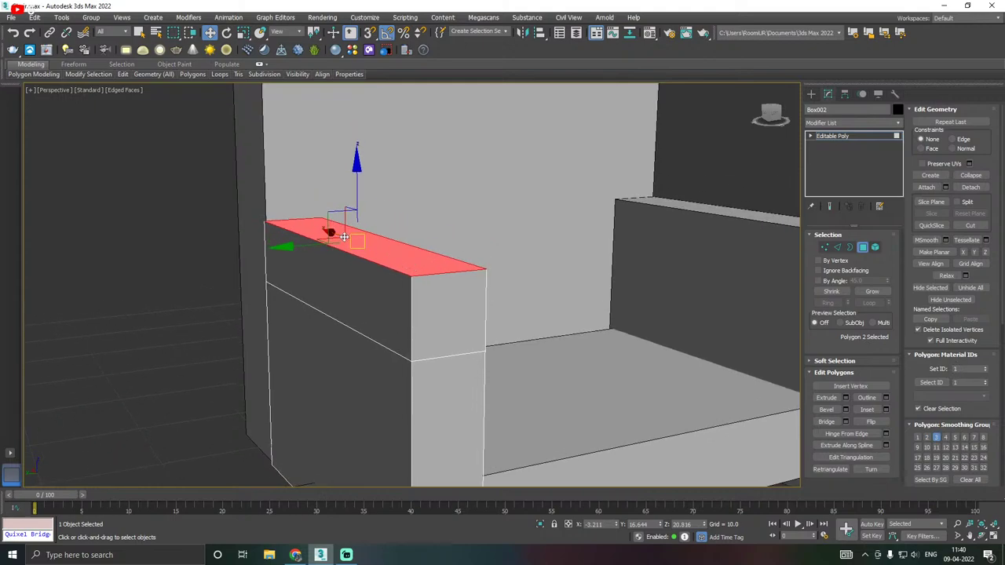
key(r)
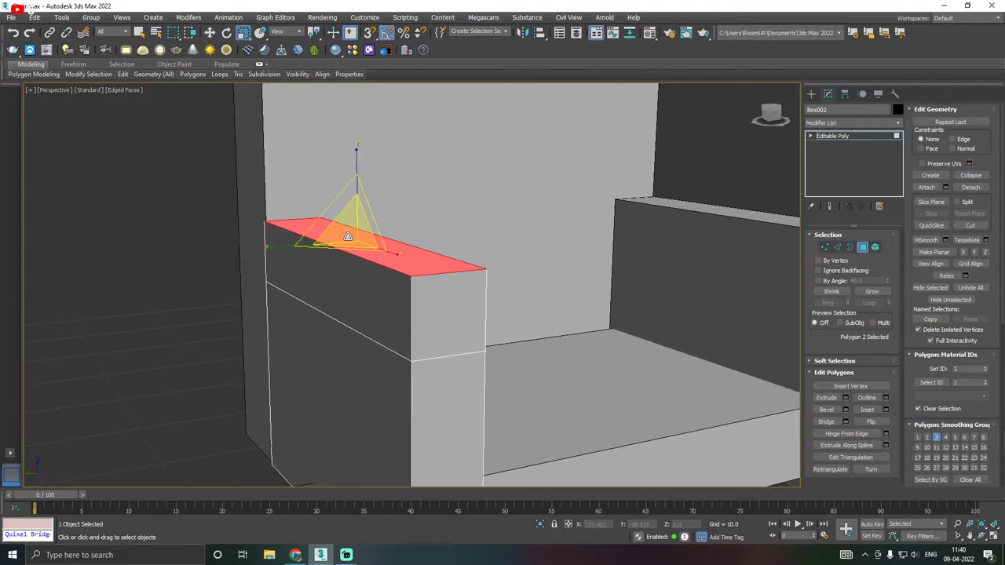
drag(348, 236, 248, 247)
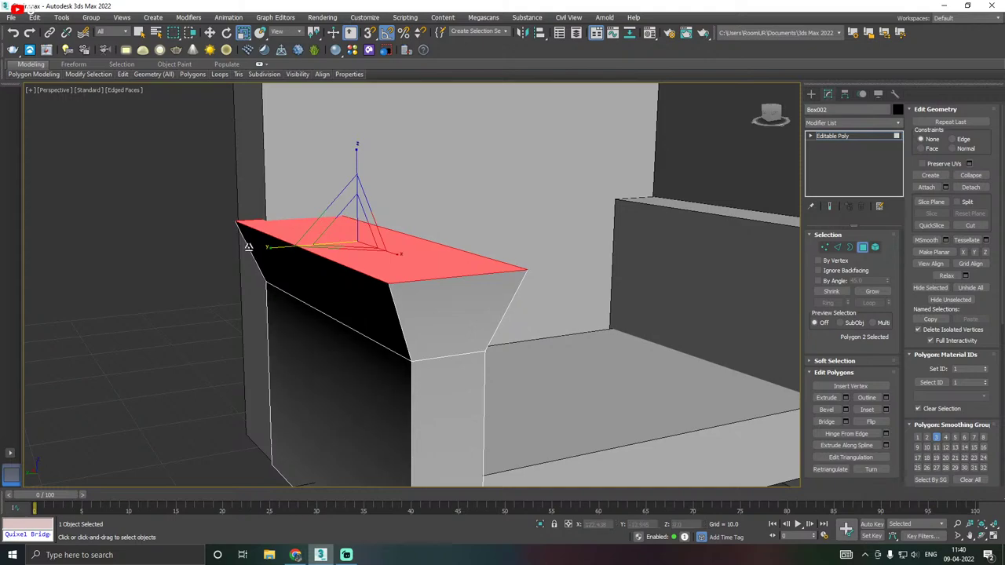
middle_drag(374, 273, 428, 282)
Swift Loop the armrest's top face lengthwise into two strips and select one.
key(w)
scroll(380, 289, down, 3)
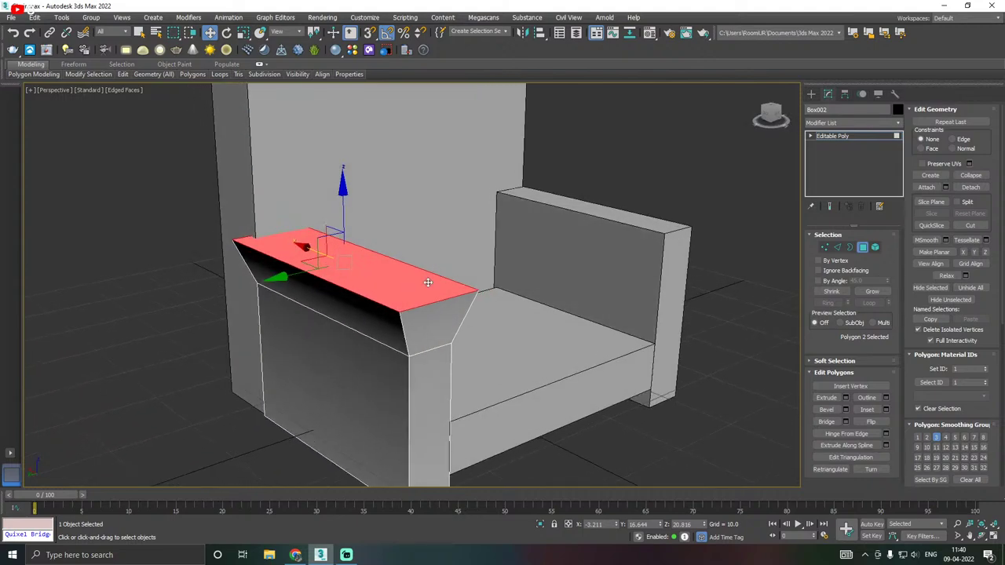
alt+middle_drag(594, 250, 372, 263)
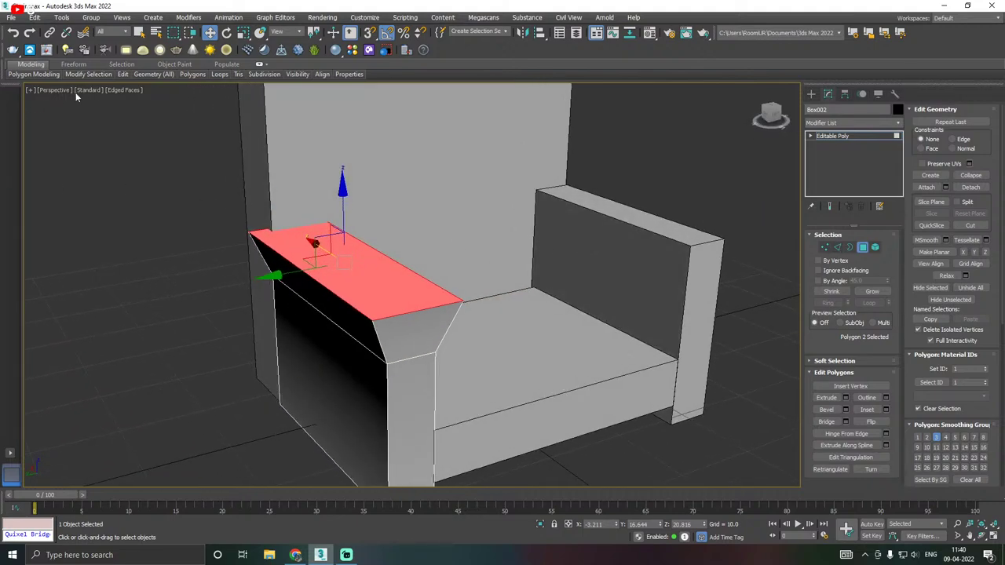
mouse_move(122, 75)
click(208, 100)
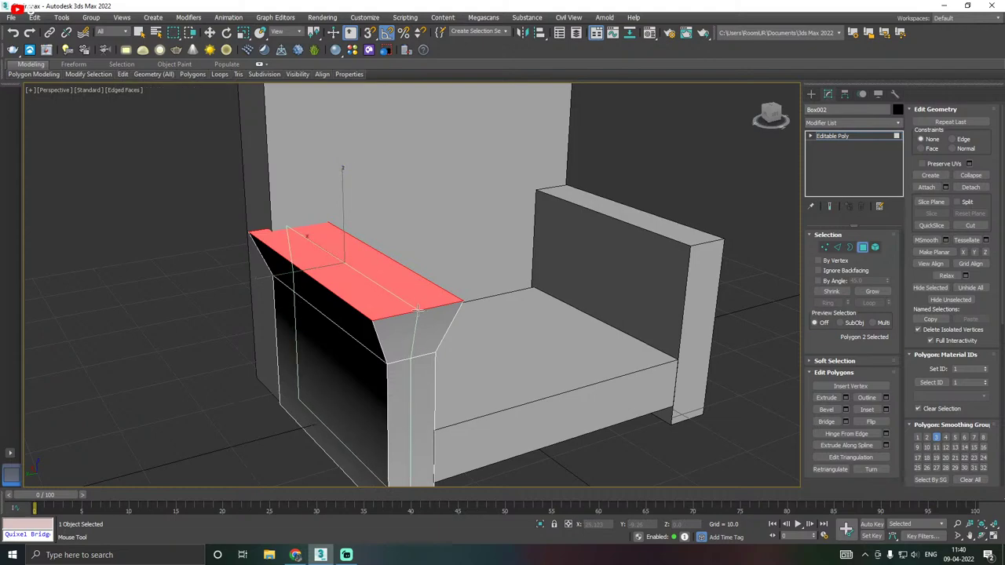
click(416, 310)
right_click(415, 311)
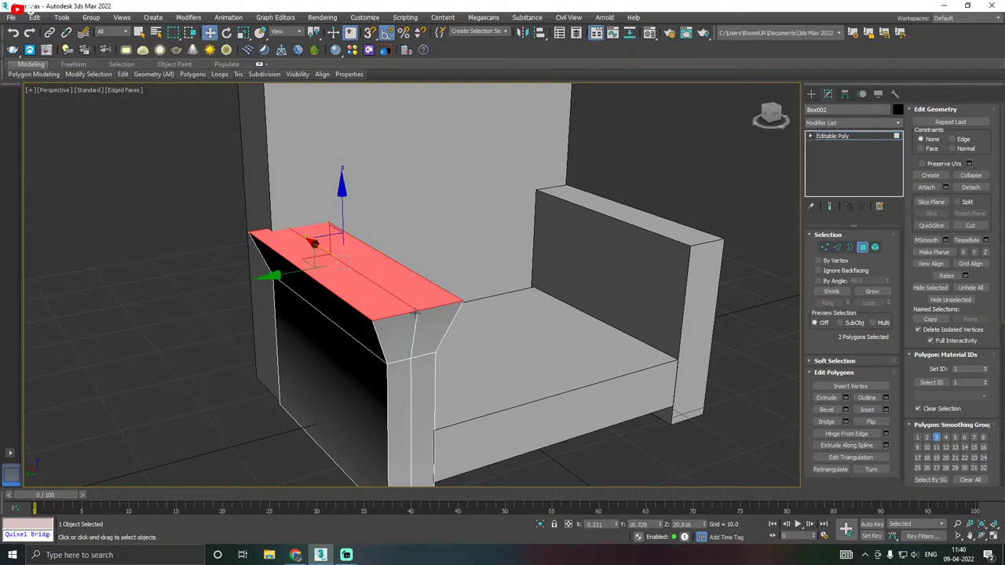
click(400, 299)
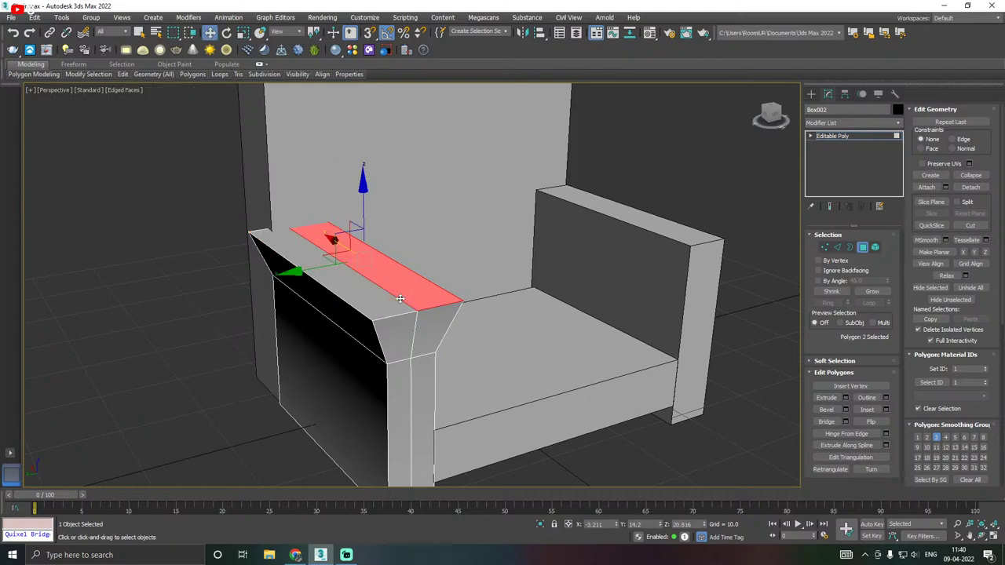
Raise the armrest's middle top edge upward into a ridge.
click(837, 248)
click(382, 291)
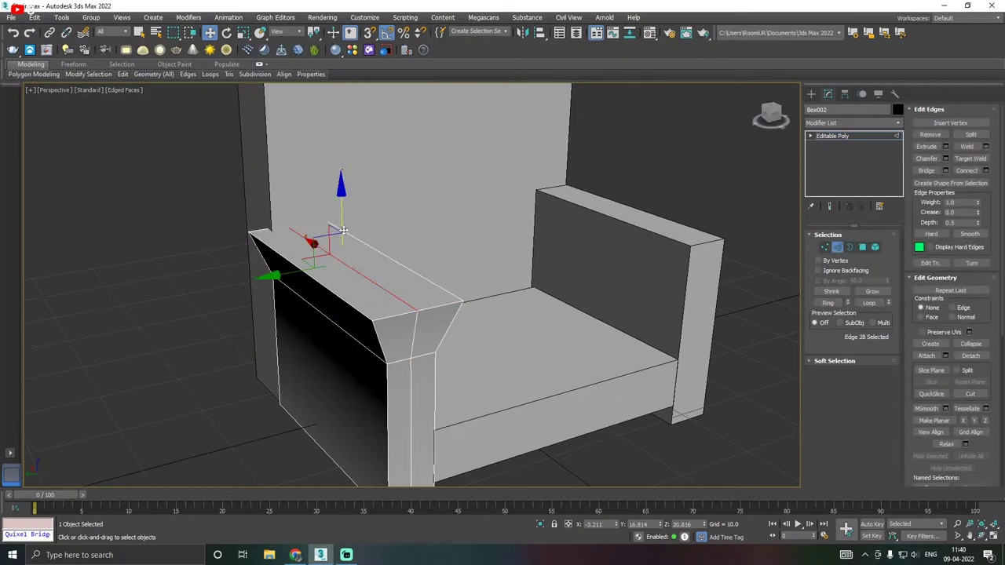
drag(343, 229, 345, 192)
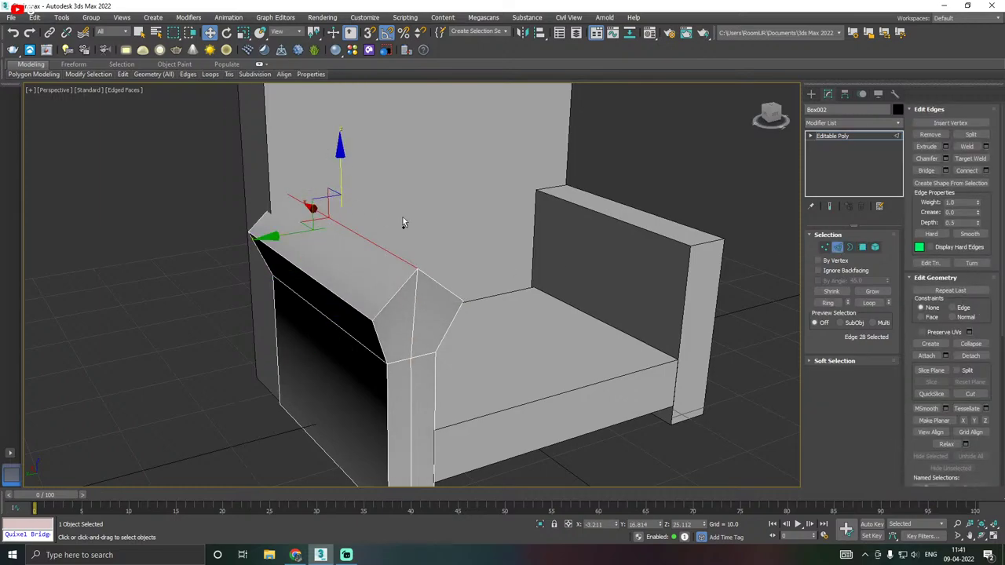
mouse_move(404, 220)
alt+middle_down()
mouse_move(348, 202)
mouse_move(481, 223)
mouse_move(402, 229)
alt+middle_up()
mouse_move(386, 220)
alt+middle_down()
mouse_move(375, 209)
mouse_move(401, 223)
alt+middle_up()
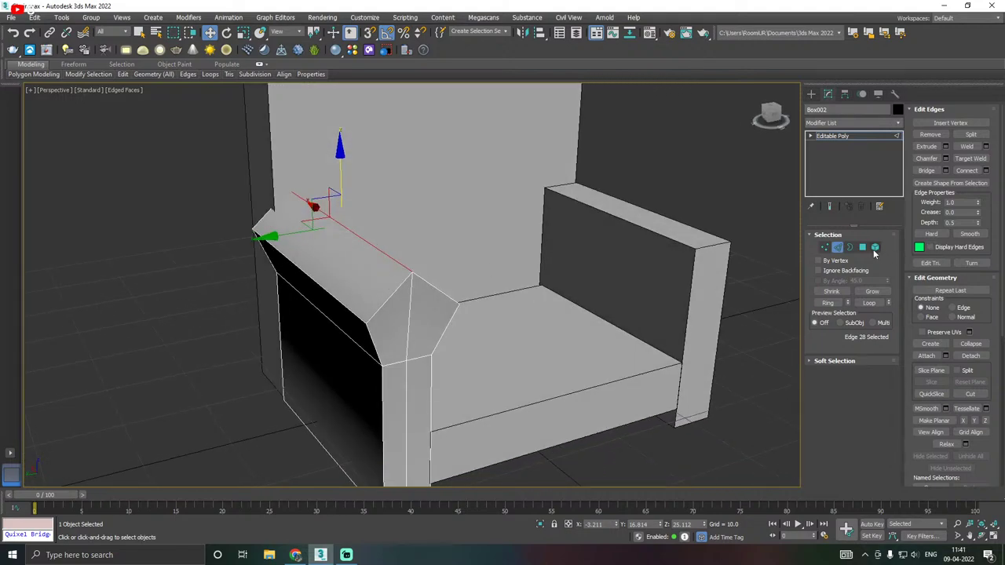
Select two arm-top edges and save the scene.
click(357, 311)
alt+middle_drag(357, 311, 509, 348)
ctrl+click(387, 312)
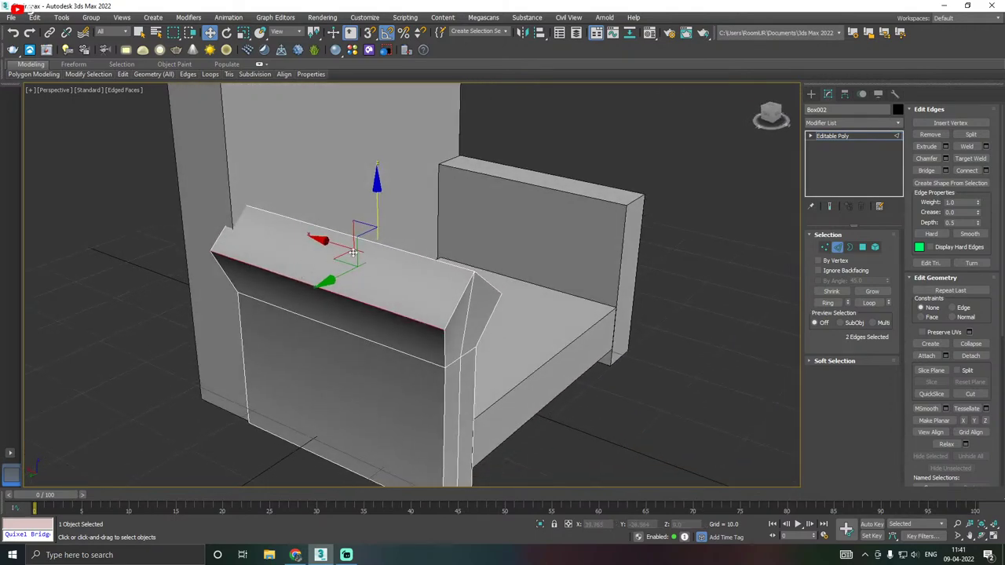
click(12, 18)
click(38, 97)
Preview a chamfer on the two arm edges, widening it to 7.714, then cancel it.
click(946, 159)
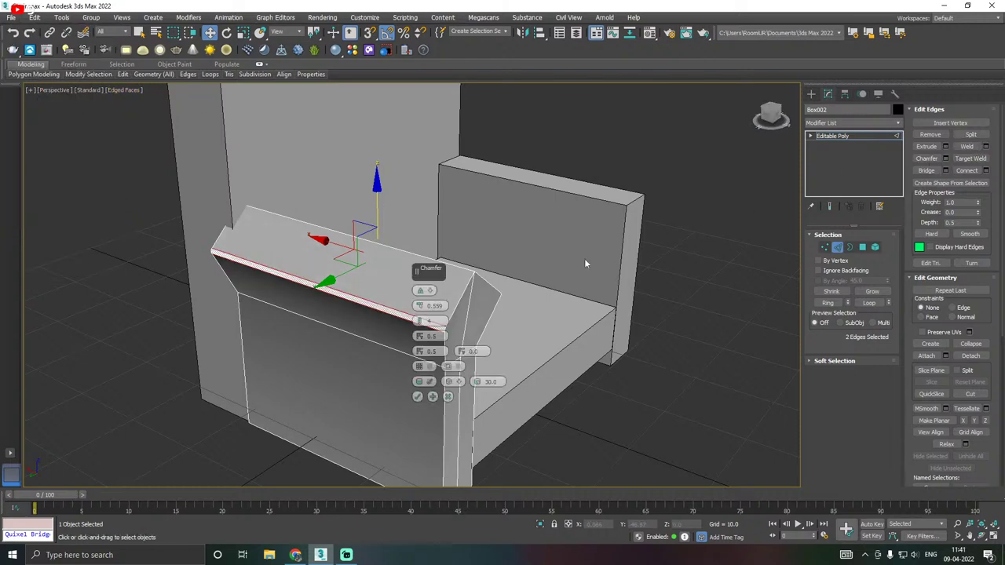
alt+middle_drag(584, 258, 431, 300)
drag(420, 305, 416, 265)
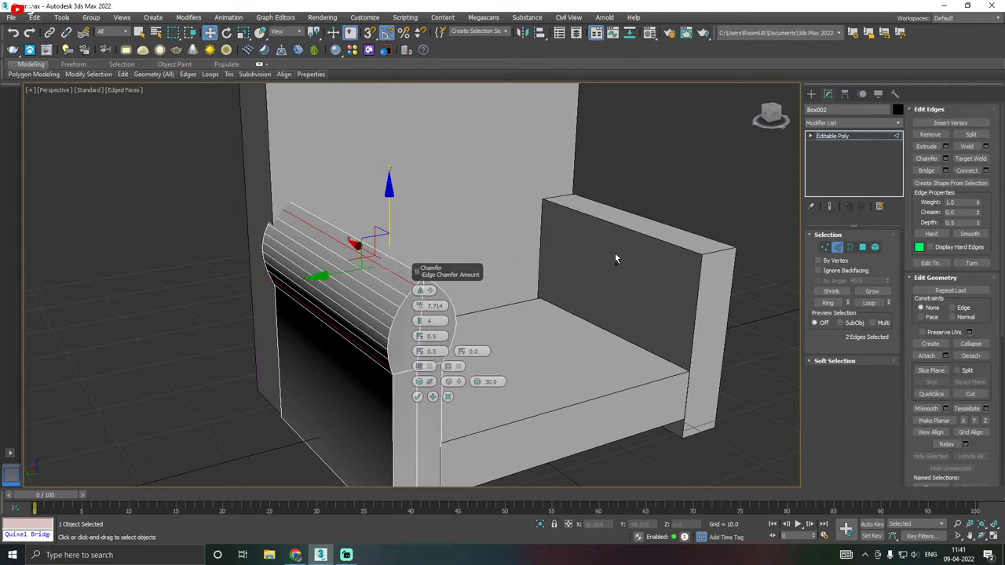
alt+middle_drag(614, 253, 574, 282)
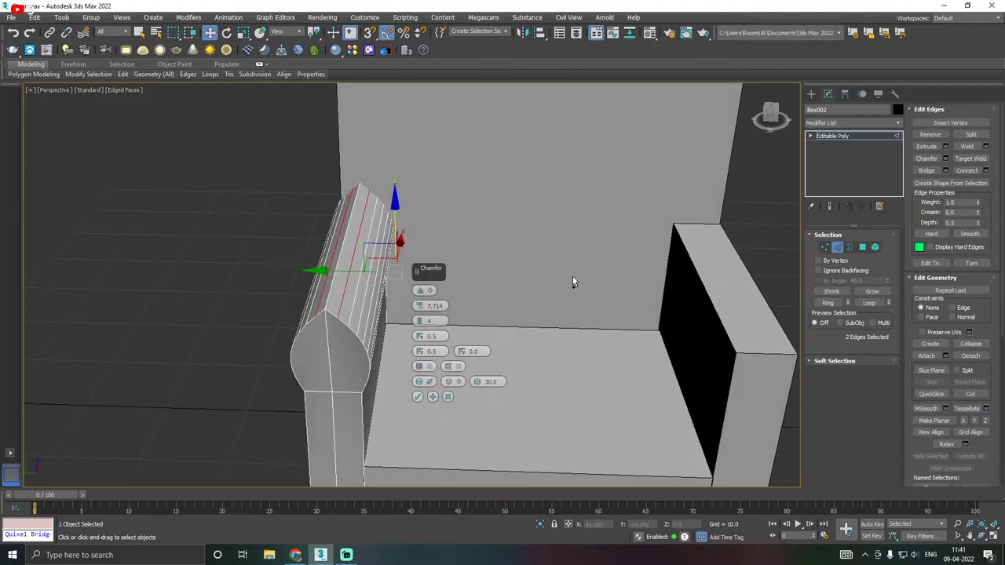
click(448, 397)
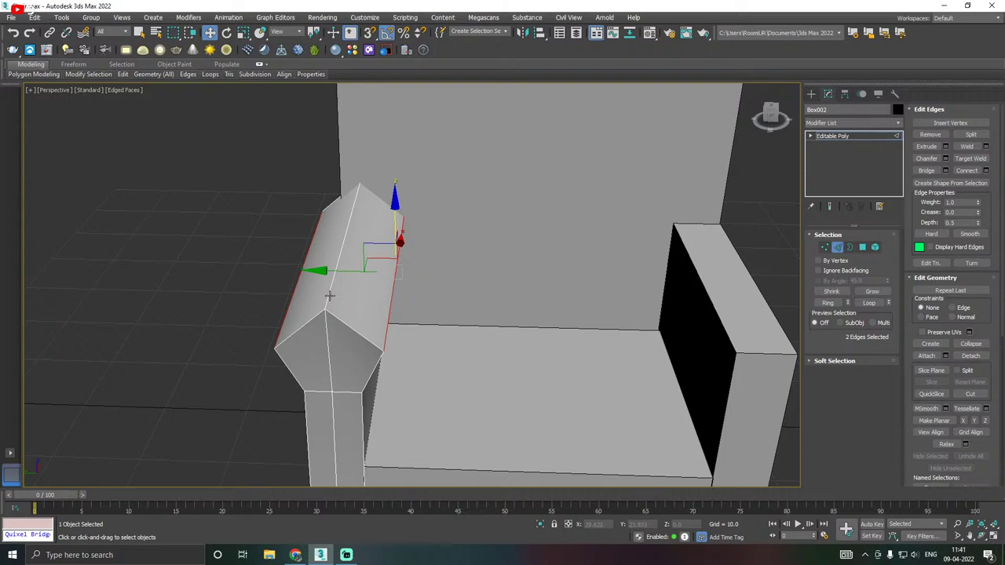
Add the ridge edge, try chamfer amounts 5.254 and 6.149 on all three, then cancel.
ctrl+click(329, 296)
click(946, 159)
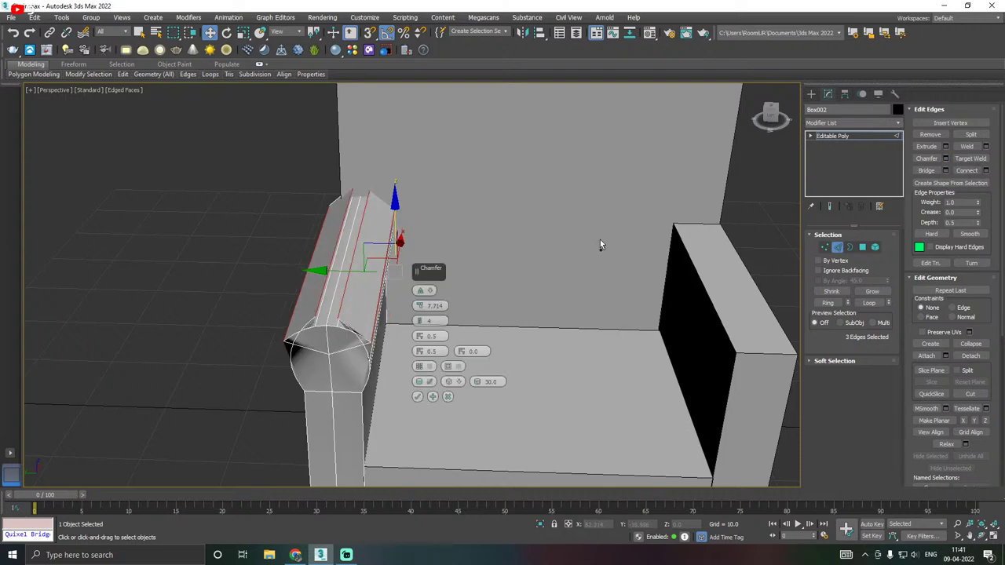
alt+middle_drag(599, 239, 620, 228)
drag(413, 273, 484, 245)
mouse_move(495, 279)
mouse_down()
mouse_move(497, 300)
mouse_move(495, 286)
mouse_up()
alt+middle_drag(439, 292, 407, 292)
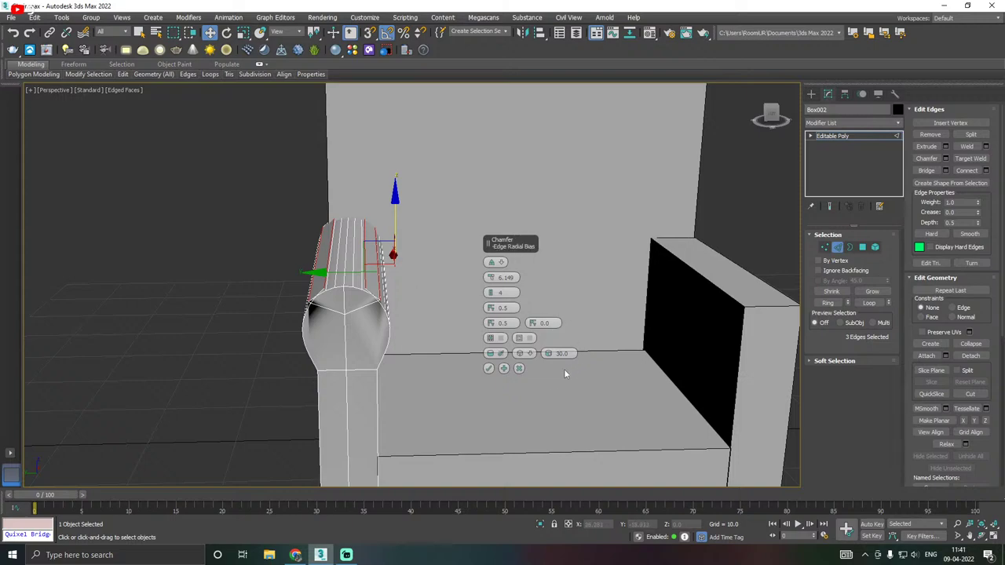
click(518, 368)
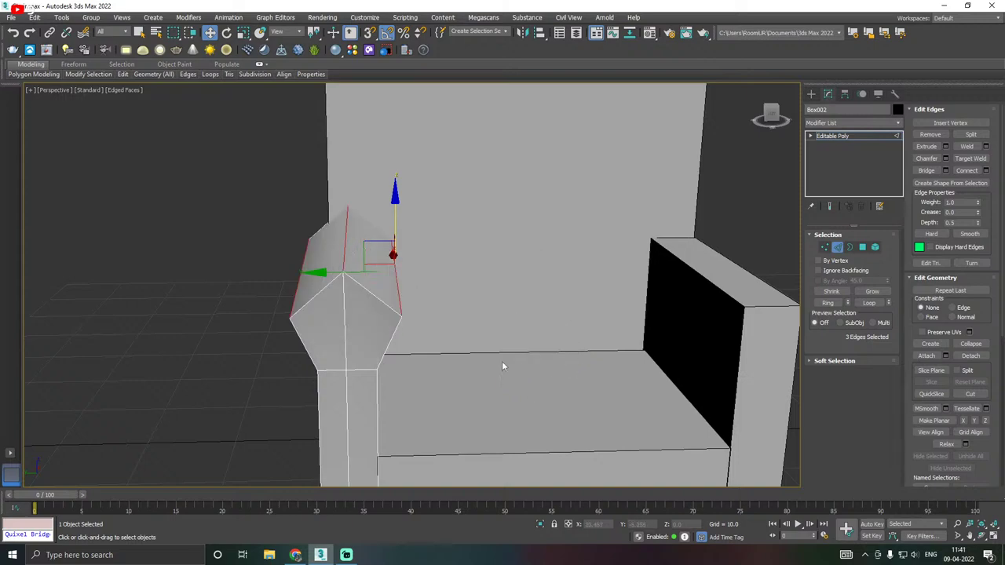
Select the arm's vertical edge loop without the top edge, and isolate the armrest.
double_click(344, 330)
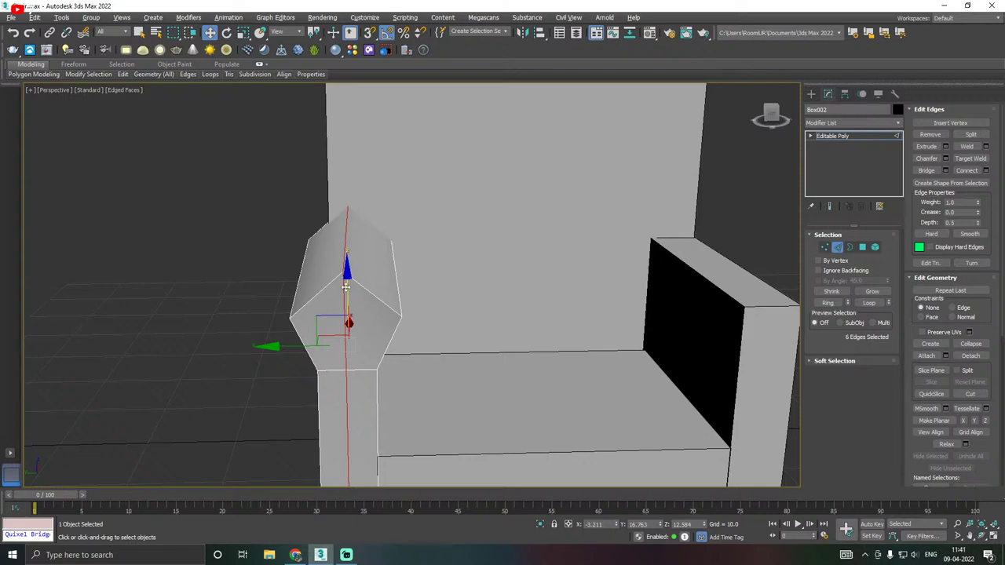
click(343, 257)
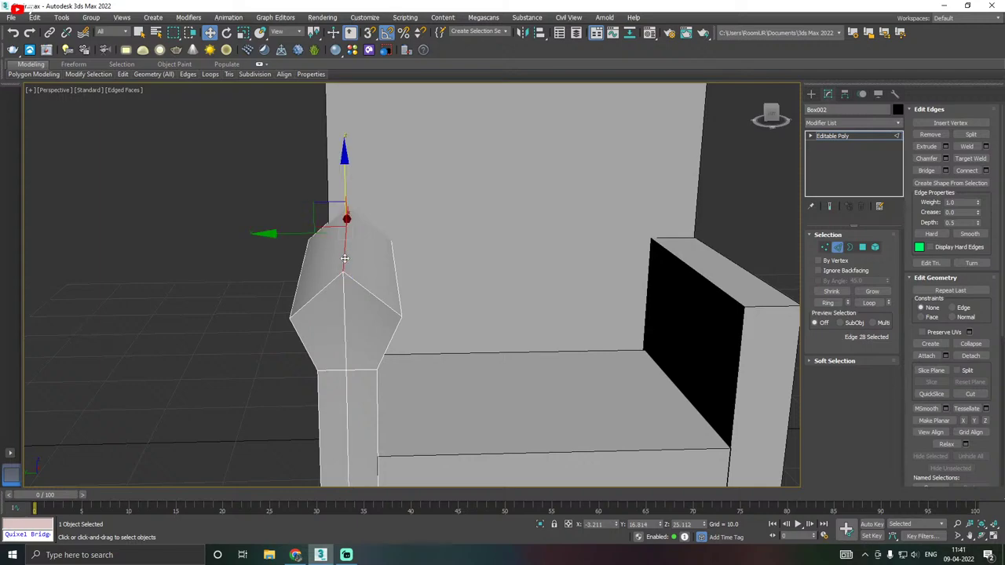
double_click(344, 268)
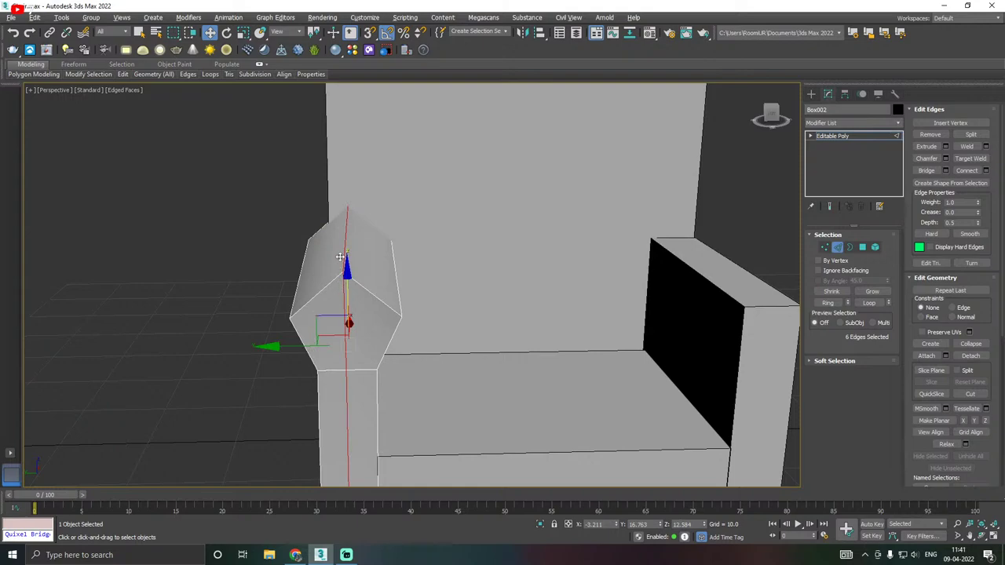
alt+click(343, 257)
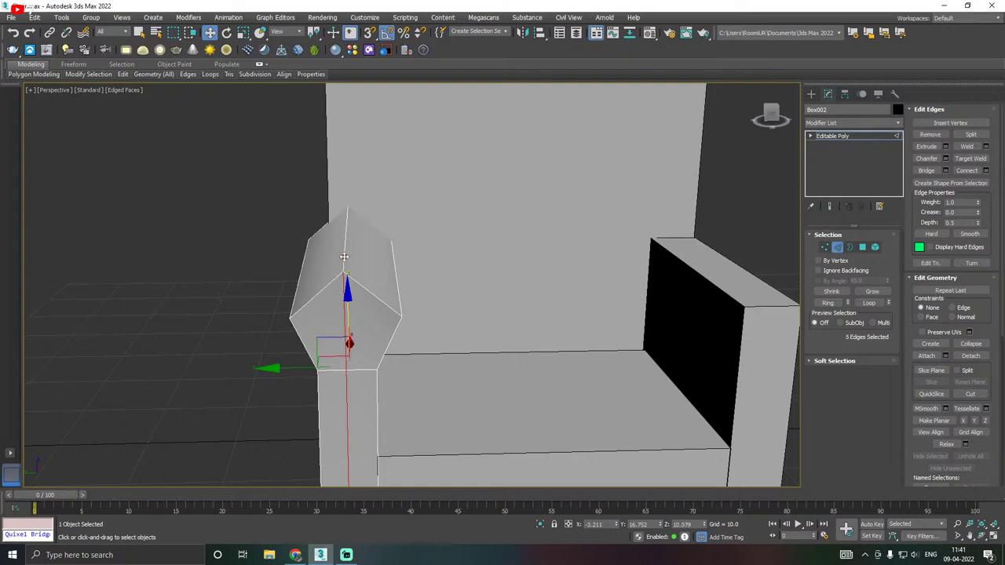
click(540, 524)
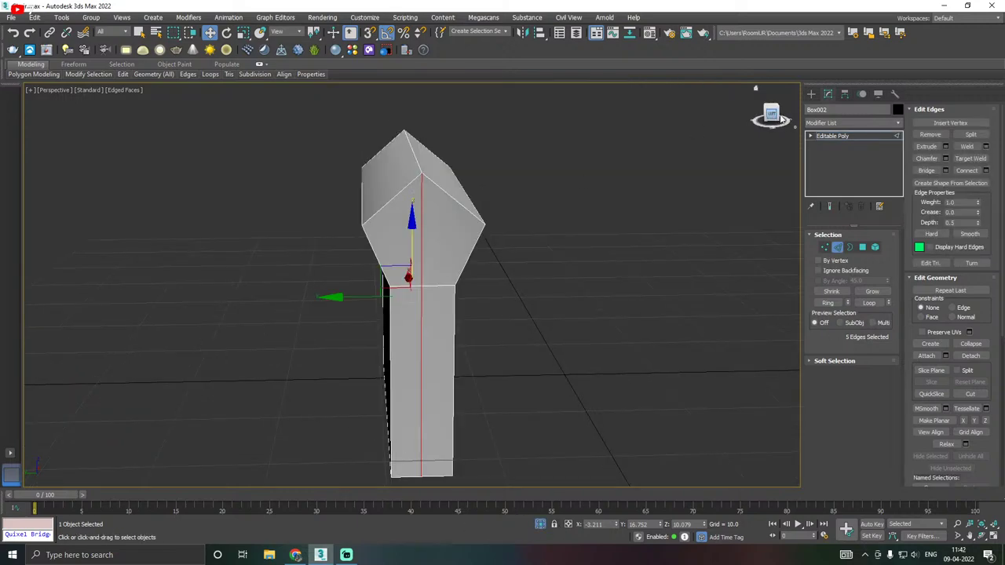
drag(781, 118, 774, 121)
Clear the edge selection and pick the armrest's front, ridge and back top edges.
click(630, 116)
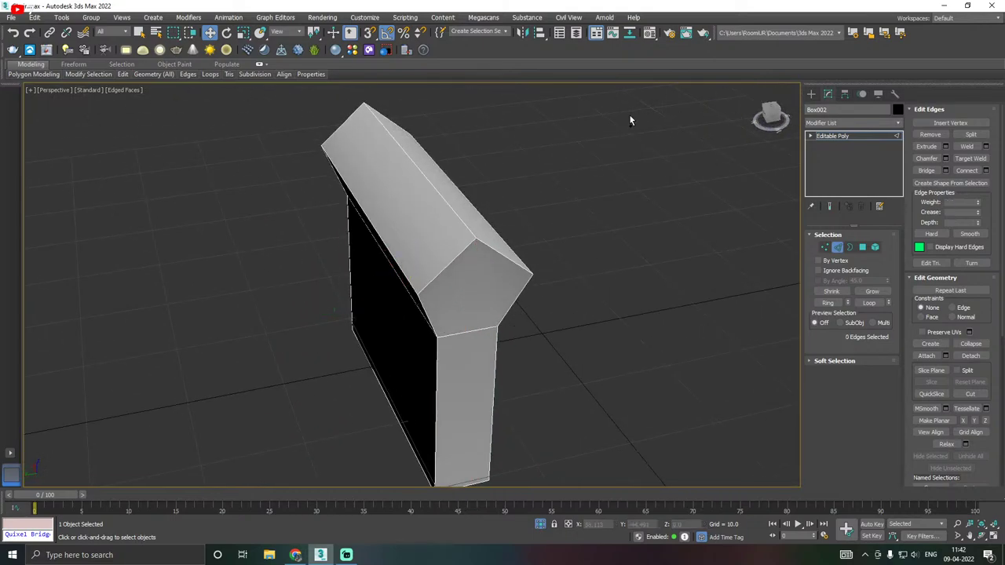
drag(765, 123, 779, 118)
alt+middle_drag(522, 228, 418, 216)
click(423, 231)
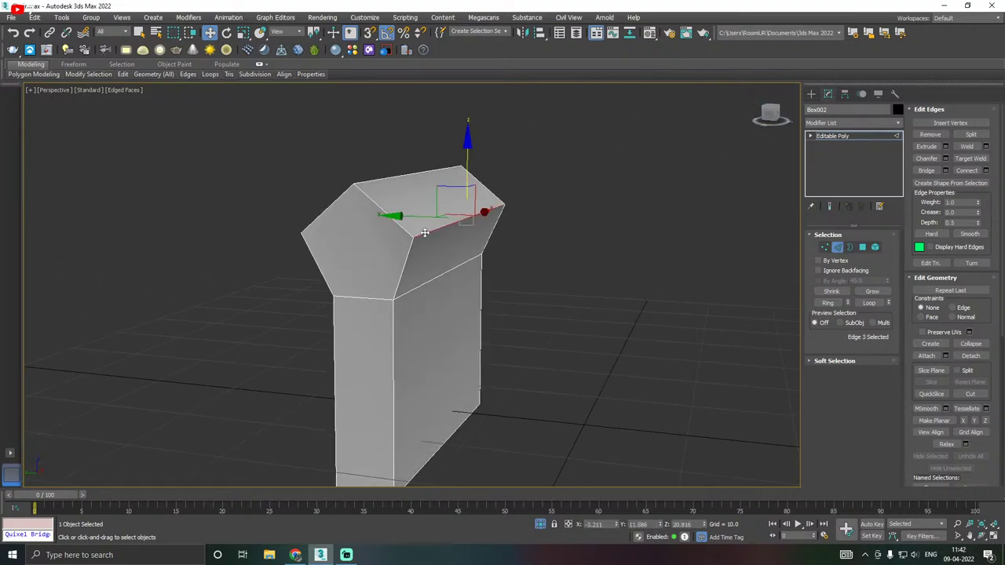
ctrl+click(383, 182)
alt+middle_drag(382, 175, 483, 224)
ctrl+click(390, 229)
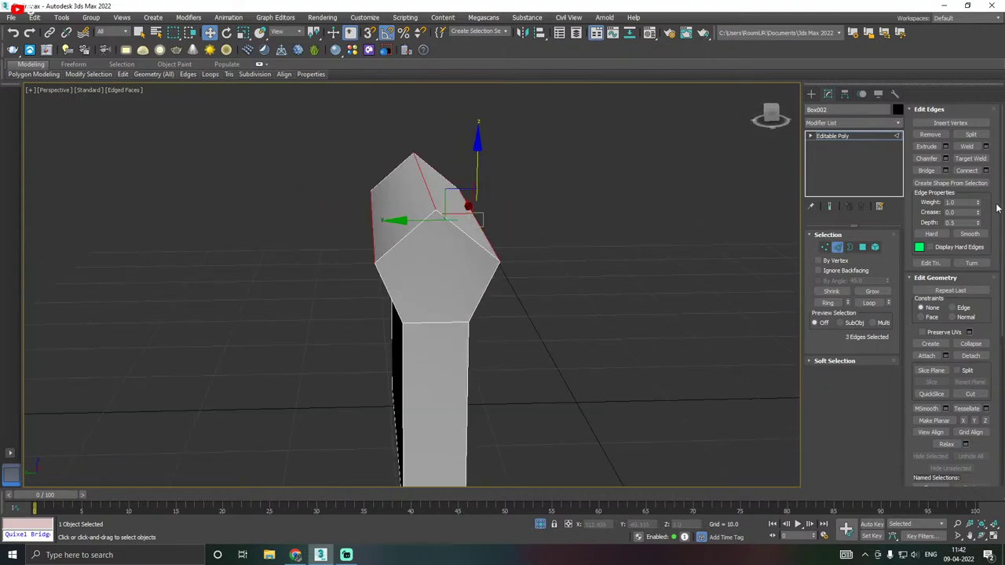
Chamfer the three top edges by 4.137 with 4 segments, then bring the whole chair back.
click(945, 157)
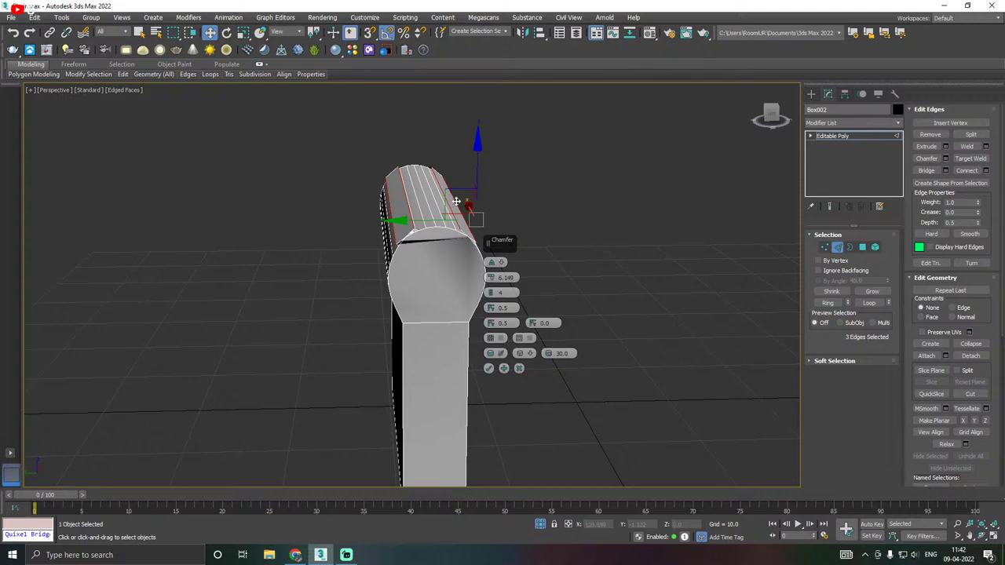
alt+middle_drag(456, 201, 448, 205)
mouse_move(487, 237)
mouse_down()
mouse_move(446, 224)
mouse_move(264, 209)
mouse_up()
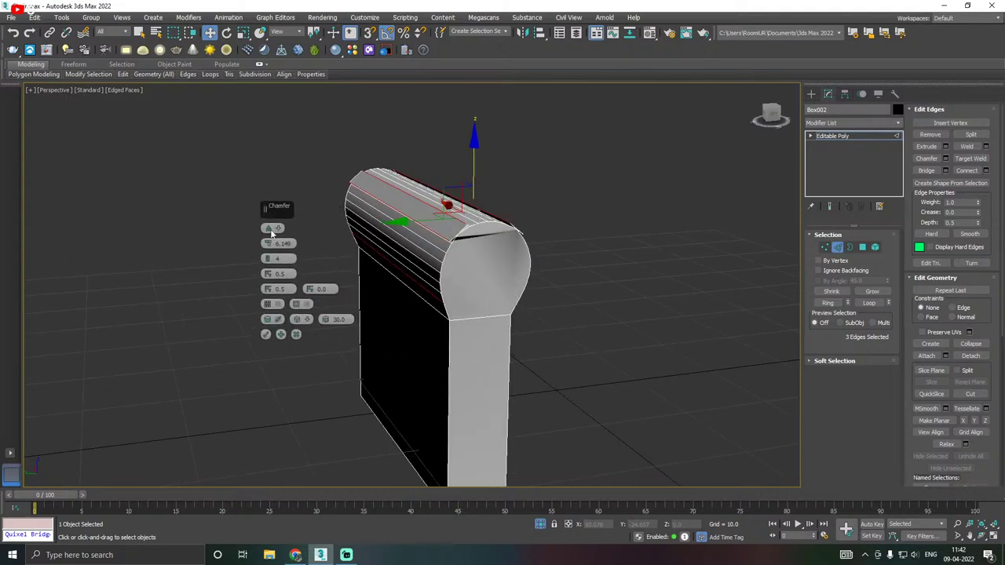
drag(270, 244, 274, 256)
mouse_move(433, 237)
alt+middle_down()
mouse_move(398, 231)
mouse_move(432, 239)
alt+middle_up()
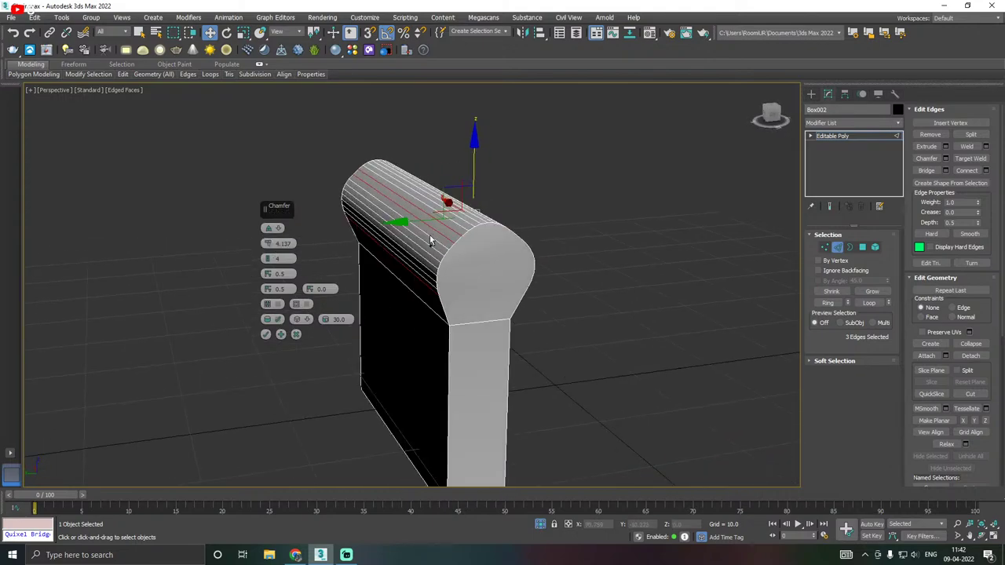
click(265, 335)
alt+middle_drag(265, 335, 549, 276)
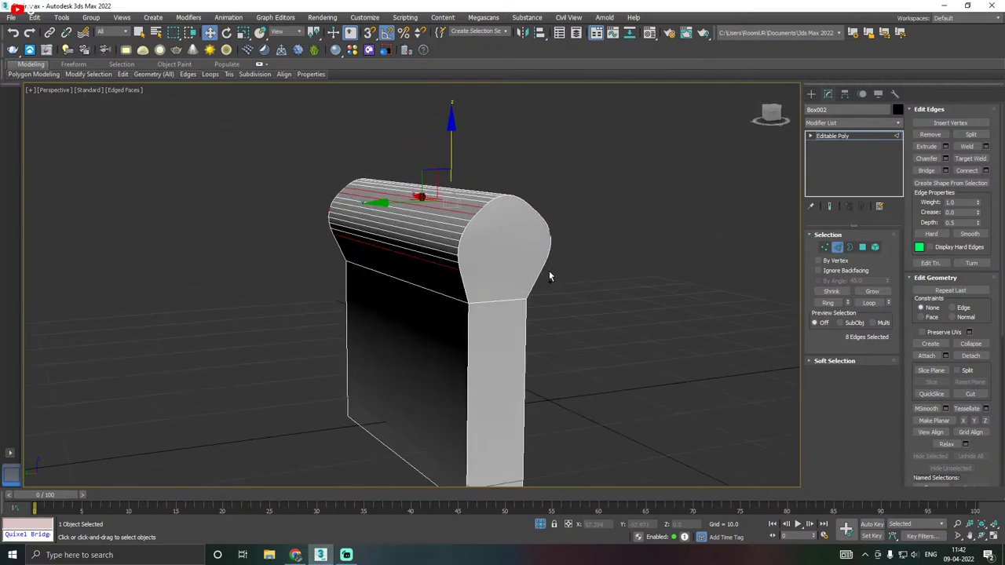
key(shift+z)
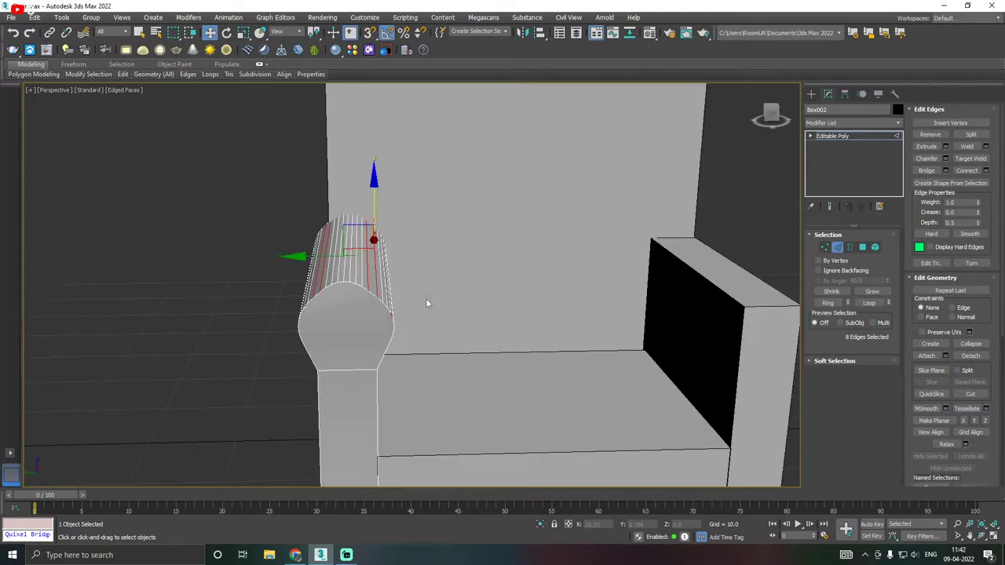
Step back to earlier views showing the whole armchair and the arm from the side.
key(shift+z)
key(shift+z)
key(shift+z)
key(shift+z)
key(shift+z)
key(shift+z)
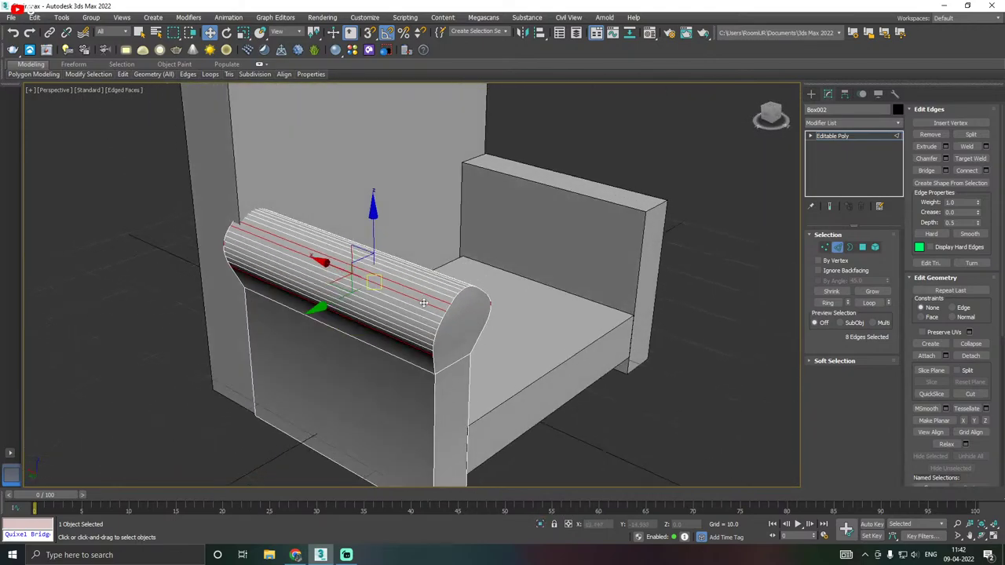
key(shift+z)
alt+middle_drag(416, 298, 531, 279)
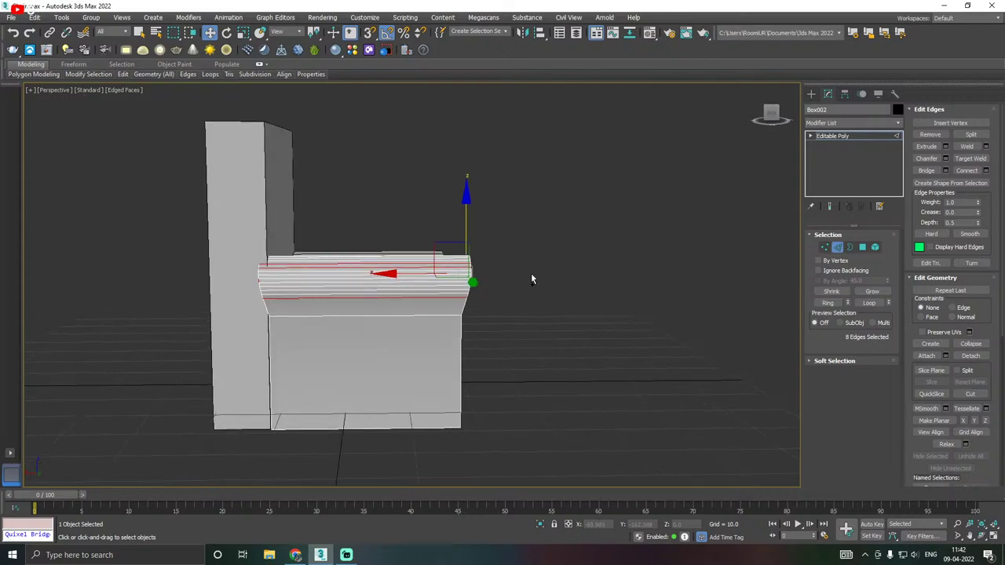
key(shift+z)
alt+middle_drag(464, 291, 375, 301)
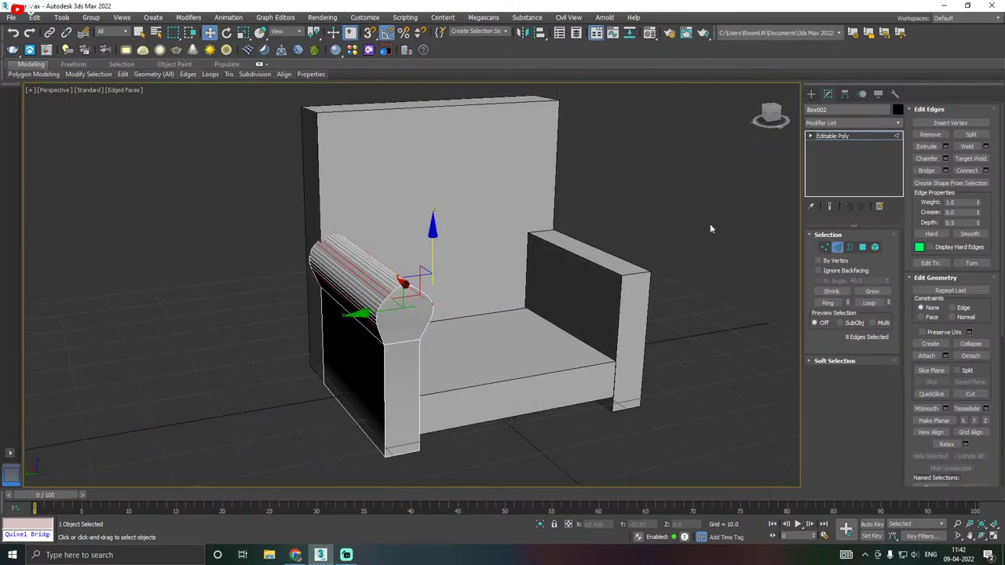
Return the armrest to Editable Poly object level and view the chair from below.
click(847, 135)
alt+middle_drag(579, 251, 551, 284)
scroll(460, 338, up, 2)
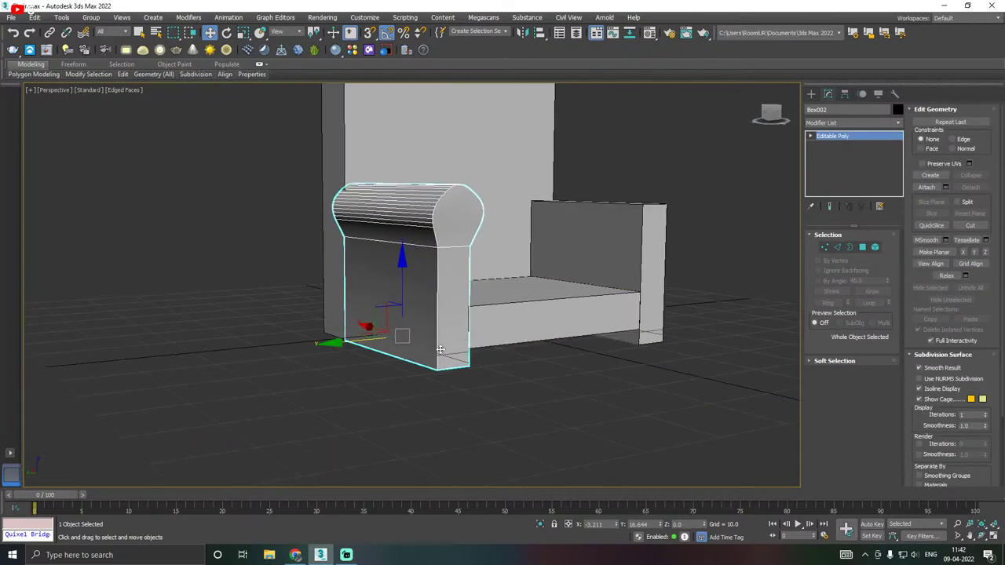
scroll(446, 348, up, 2)
alt+middle_drag(446, 348, 451, 305)
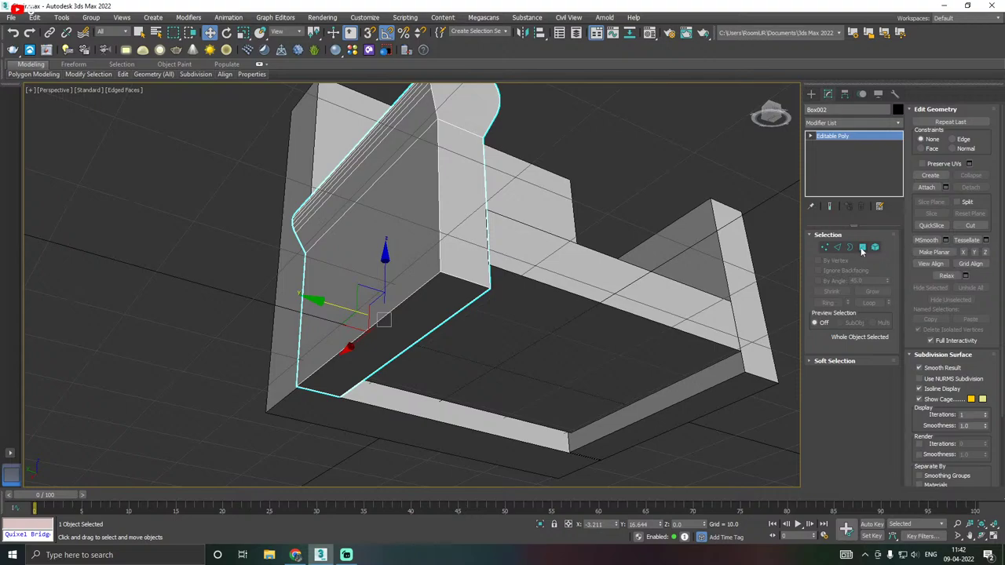
Select the armrest's bottom edges in Edge mode.
click(839, 247)
scroll(430, 296, up, 2)
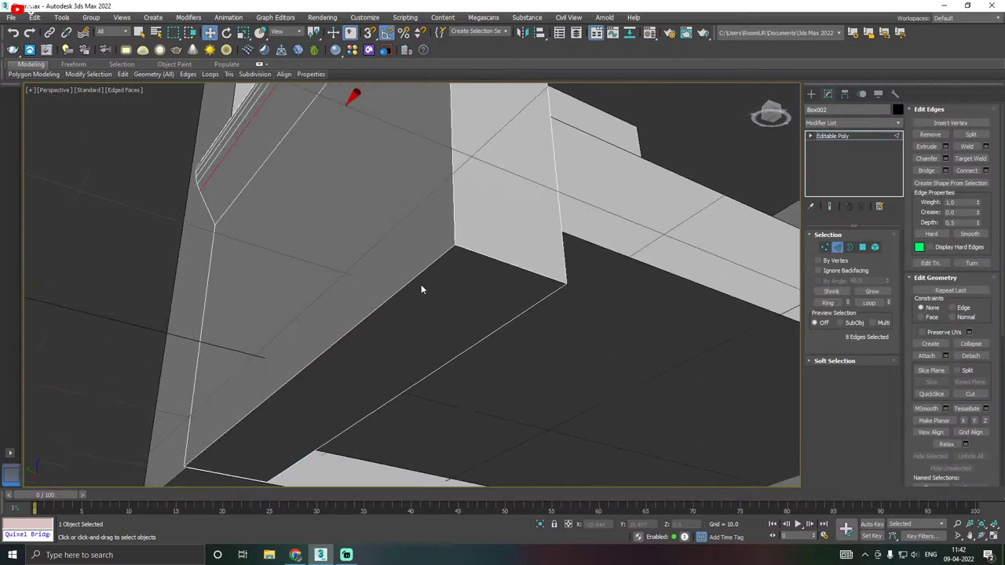
click(413, 279)
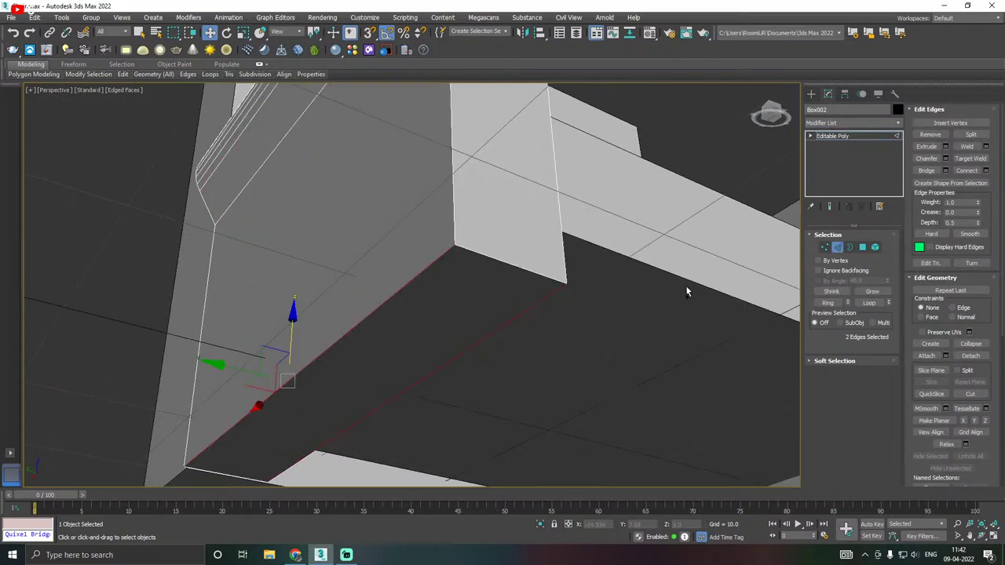
Chamfer the bottom edges by about 0.45 with 2 segments.
click(945, 158)
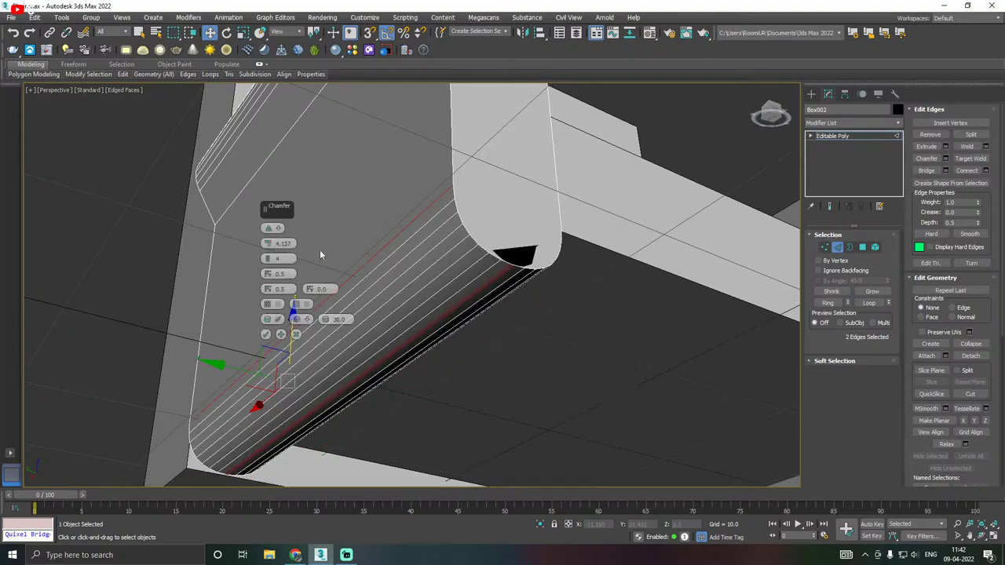
alt+middle_drag(423, 262, 435, 275)
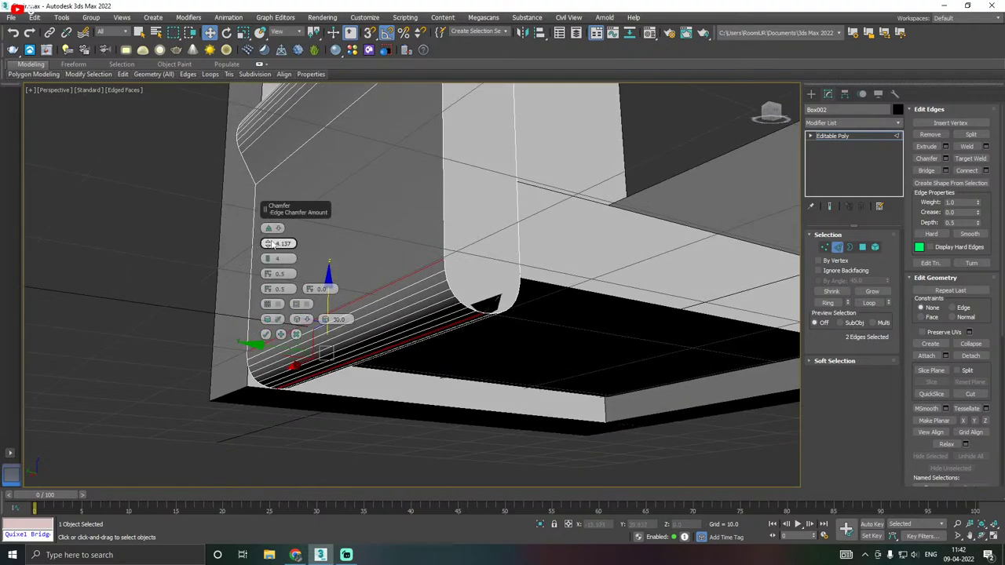
drag(273, 244, 268, 271)
alt+middle_drag(270, 269, 441, 273)
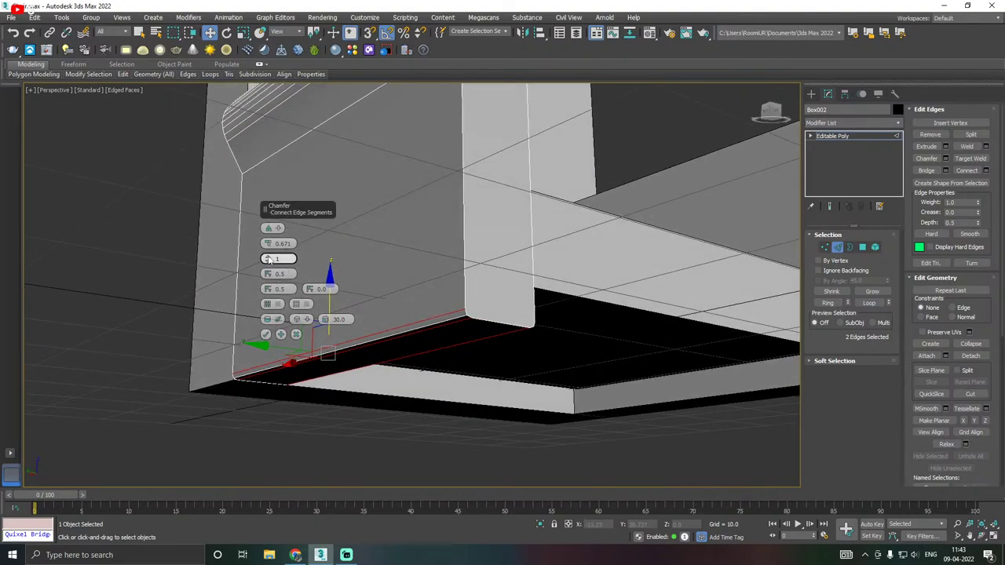
drag(268, 259, 268, 254)
alt+middle_drag(345, 253, 403, 259)
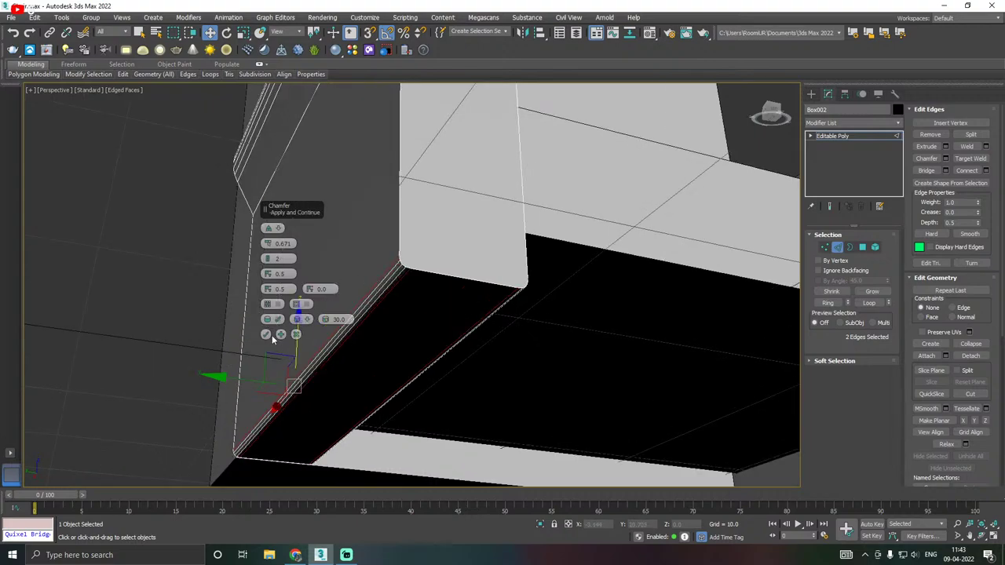
drag(266, 245, 267, 242)
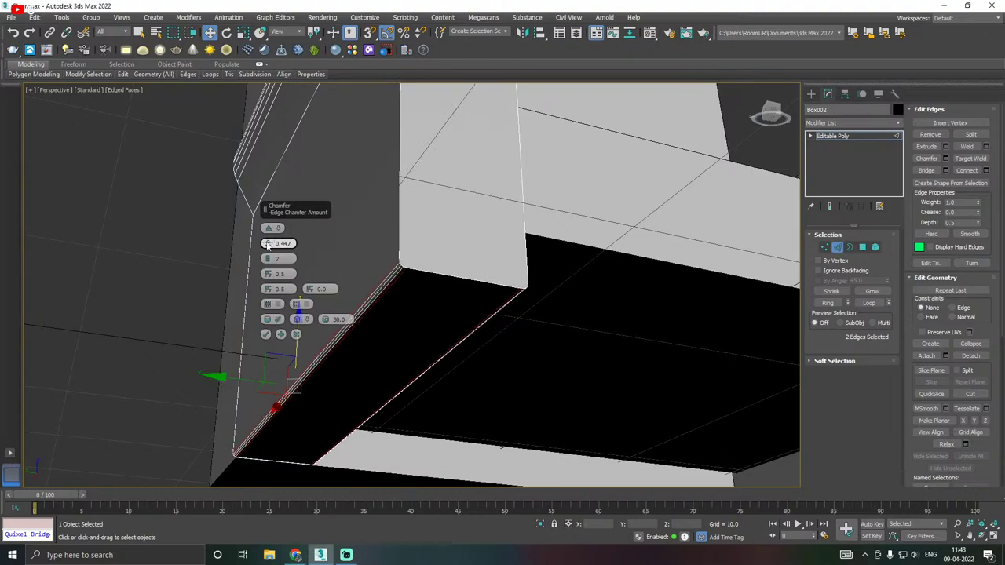
click(265, 333)
scroll(241, 378, down, 3)
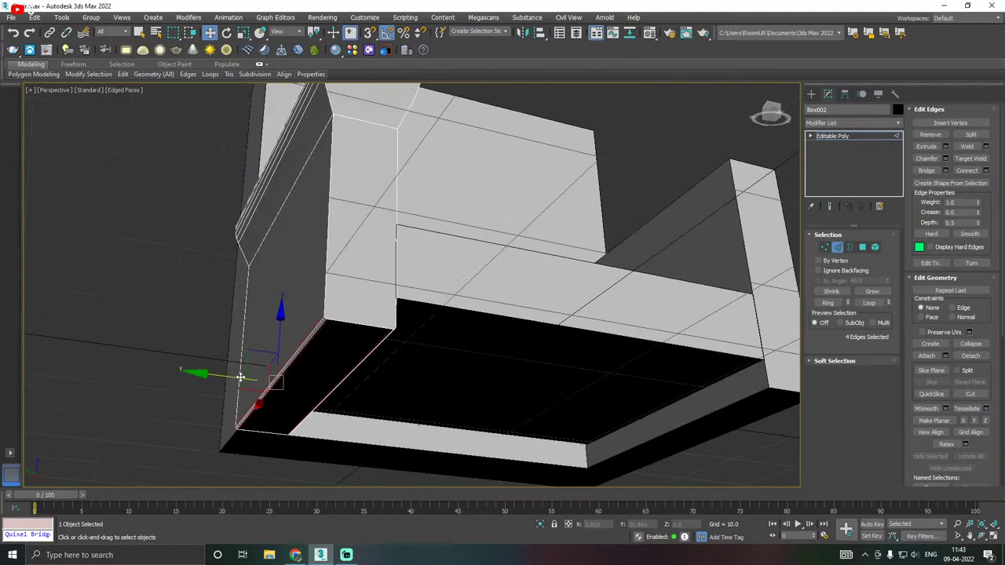
alt+middle_drag(241, 378, 312, 344)
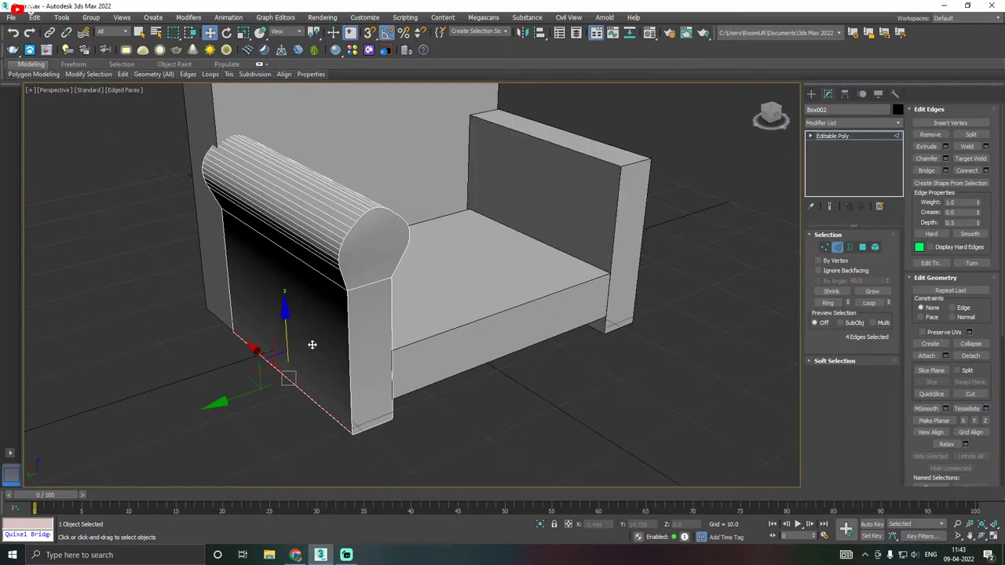
alt+middle_drag(384, 312, 429, 340)
Return the armrest to object level and save the scene.
click(847, 140)
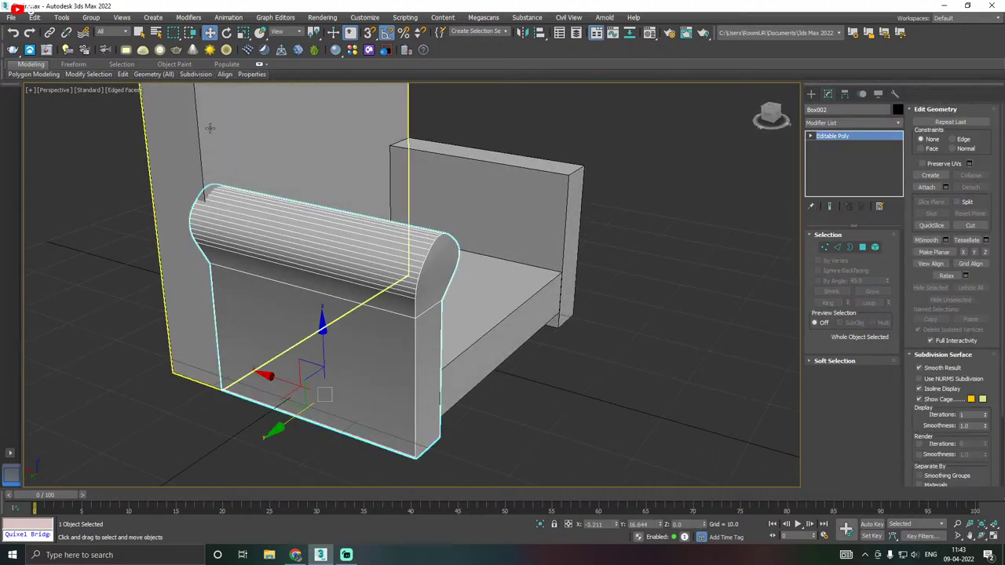
click(12, 17)
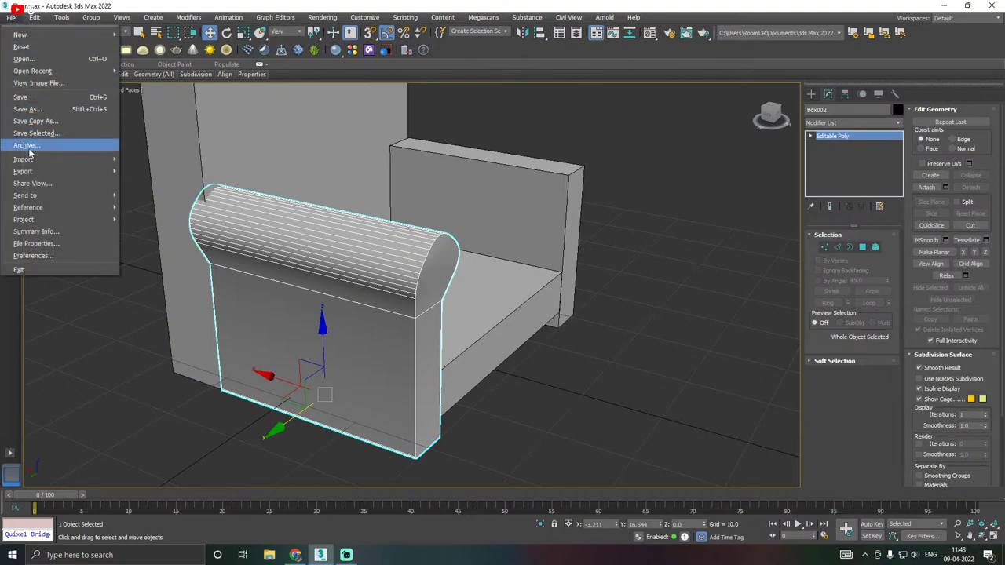
click(32, 96)
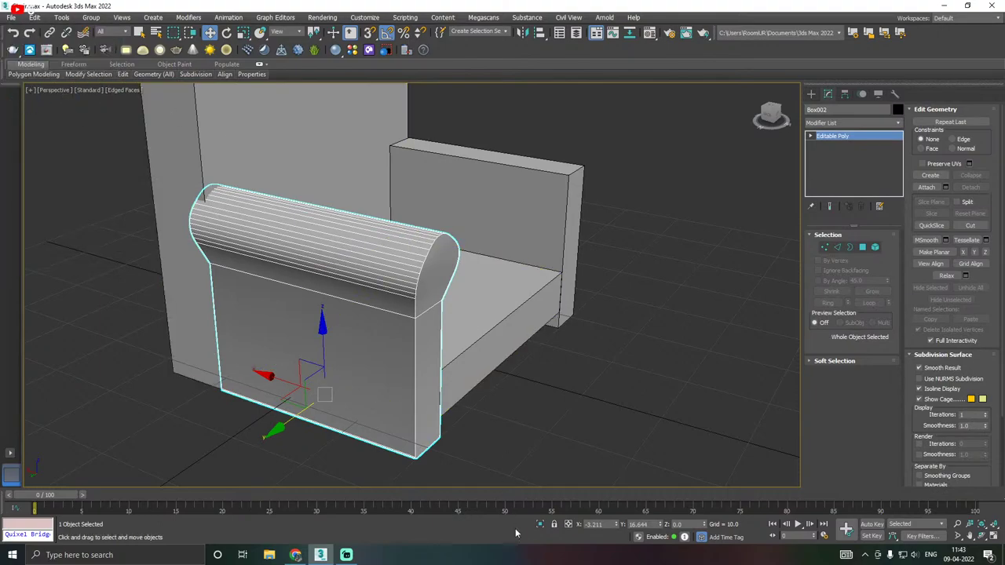
Isolate the armrest and switch to Polygon mode.
click(540, 524)
alt+middle_drag(391, 335, 374, 318)
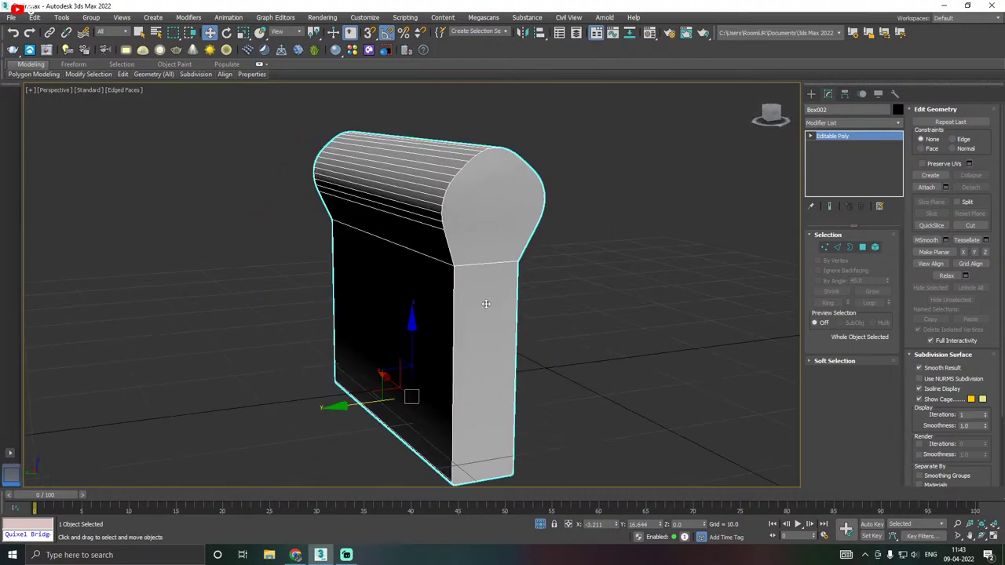
click(862, 247)
Select the armrest's front and rounded end faces and convert them to their 39 edges.
click(487, 300)
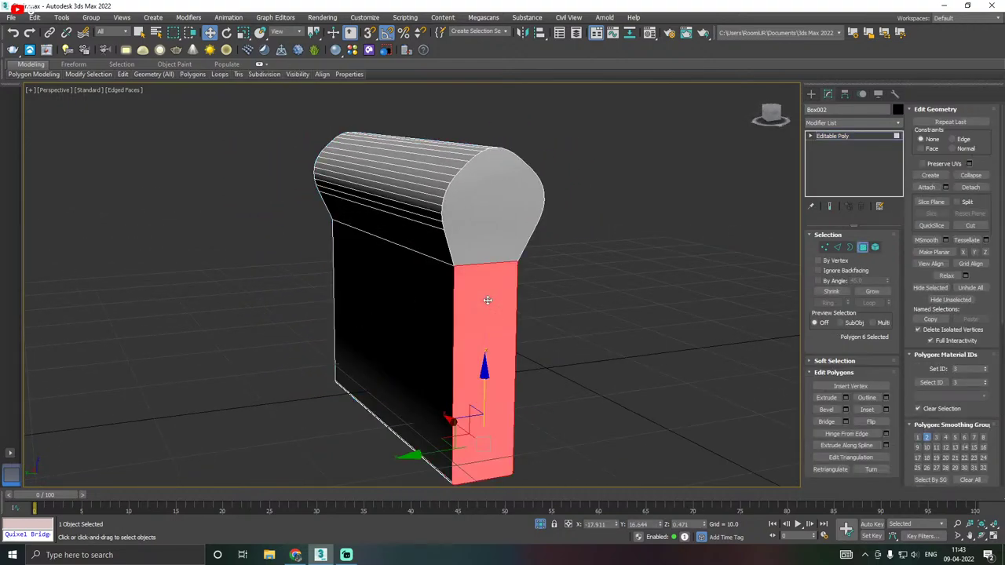
ctrl+click(476, 243)
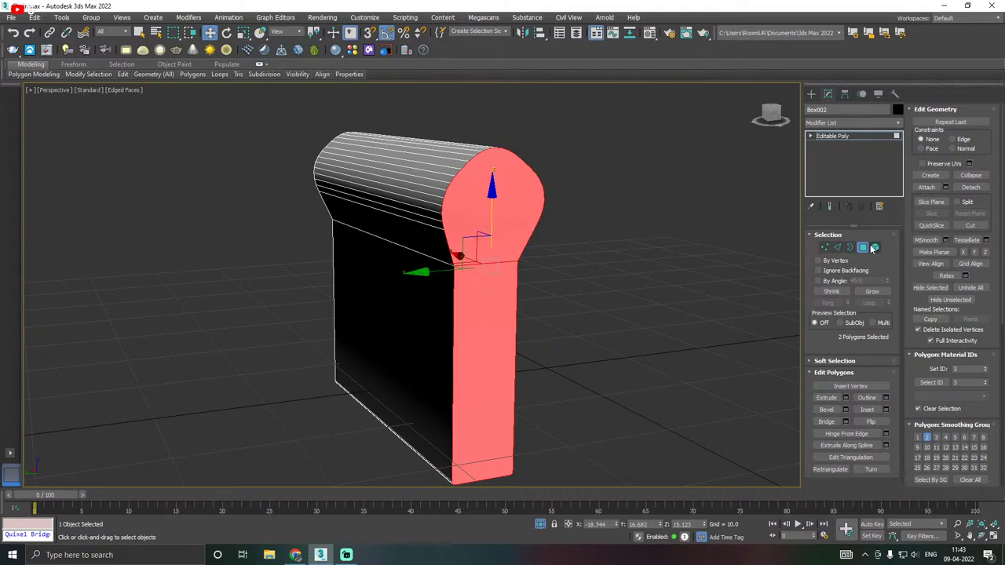
ctrl+click(838, 247)
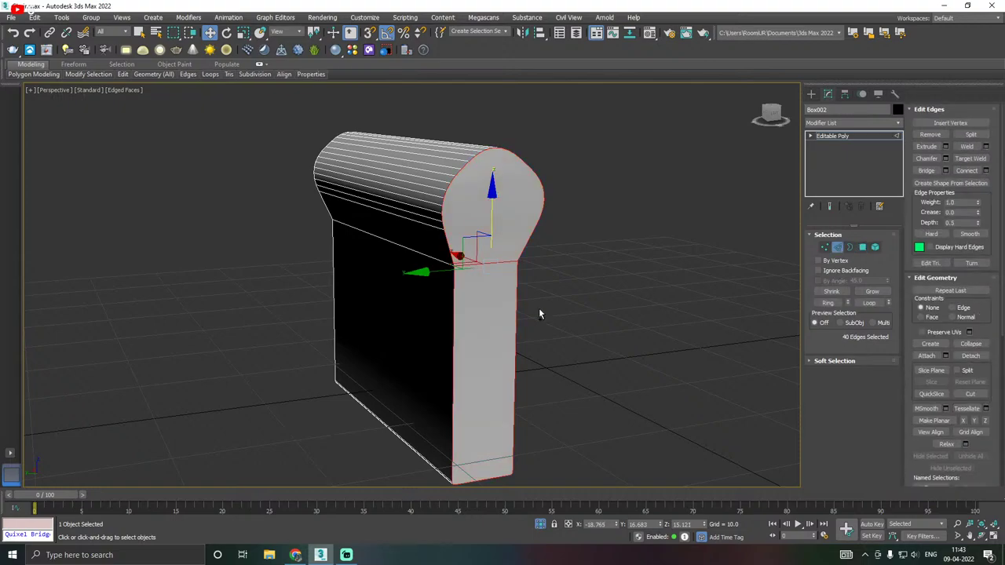
alt+middle_drag(491, 187, 448, 236)
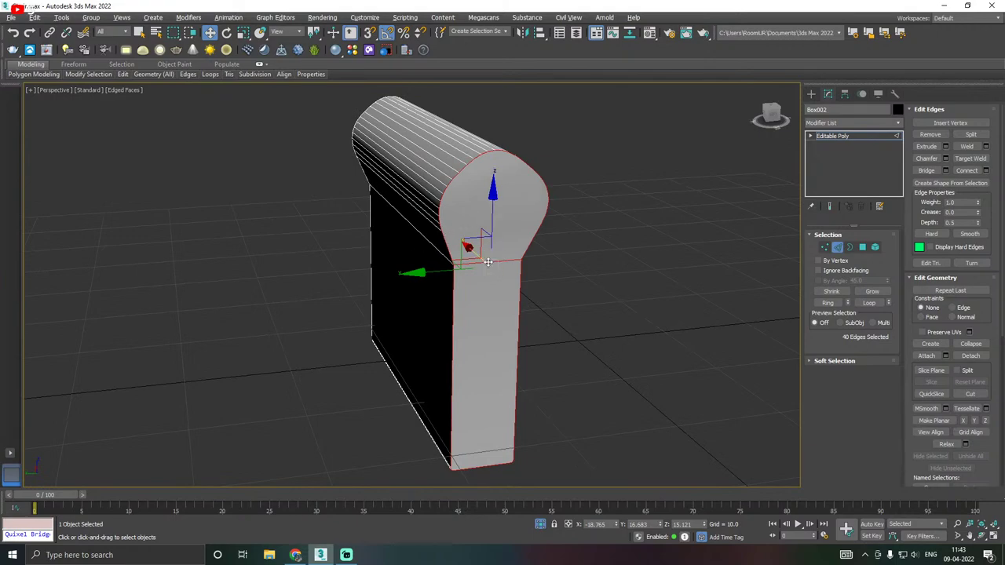
alt+middle_drag(488, 262, 510, 194)
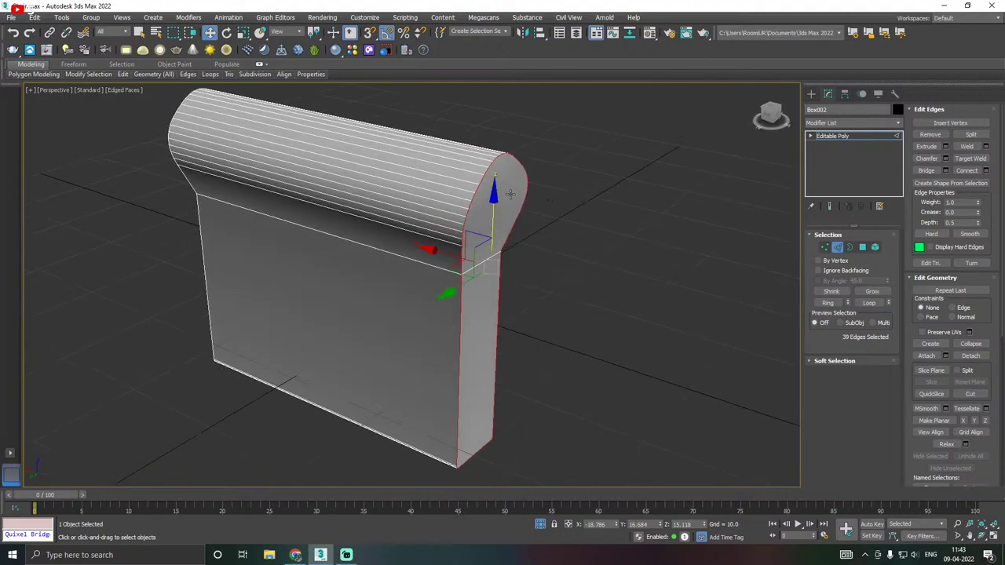
Preview a chamfer on the profile edges, trying amounts from 3.354 down to 0.335.
click(946, 158)
alt+middle_drag(581, 231, 447, 226)
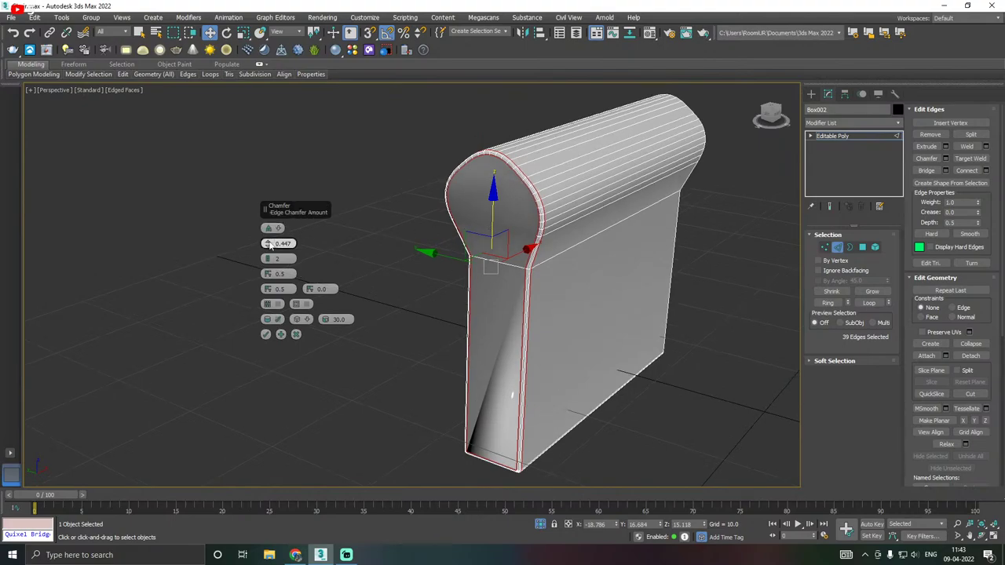
drag(268, 244, 269, 228)
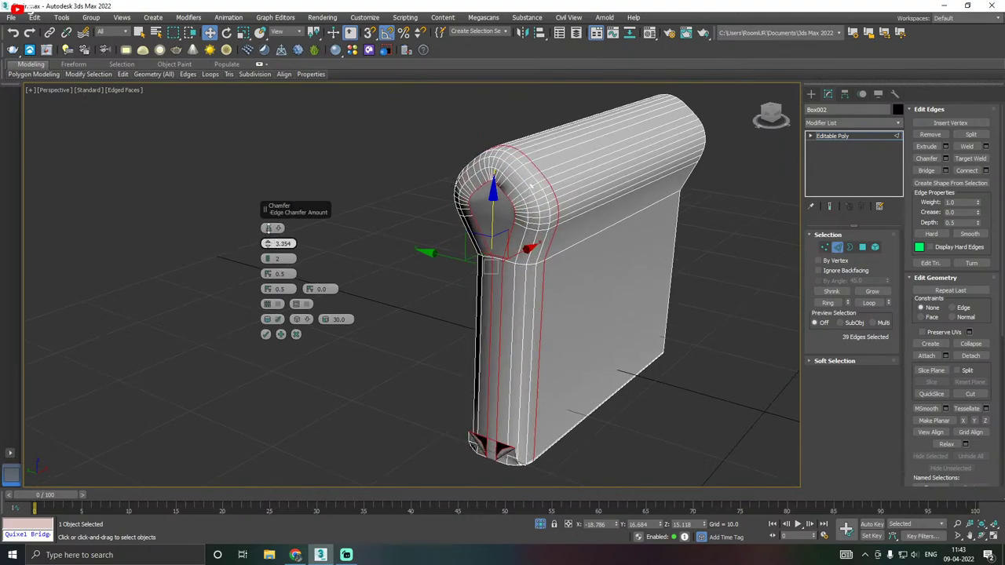
alt+middle_drag(377, 208, 333, 229)
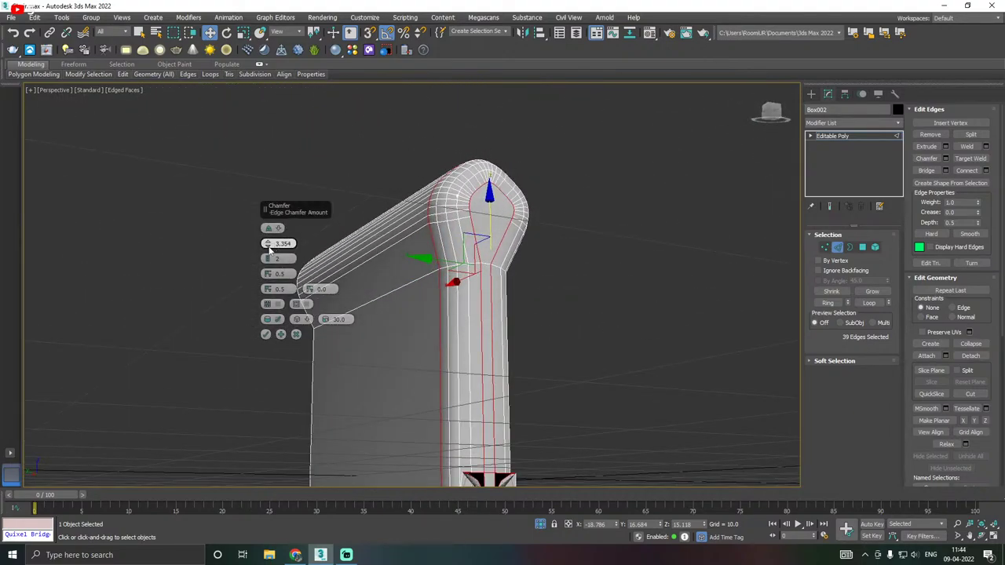
drag(270, 248, 279, 259)
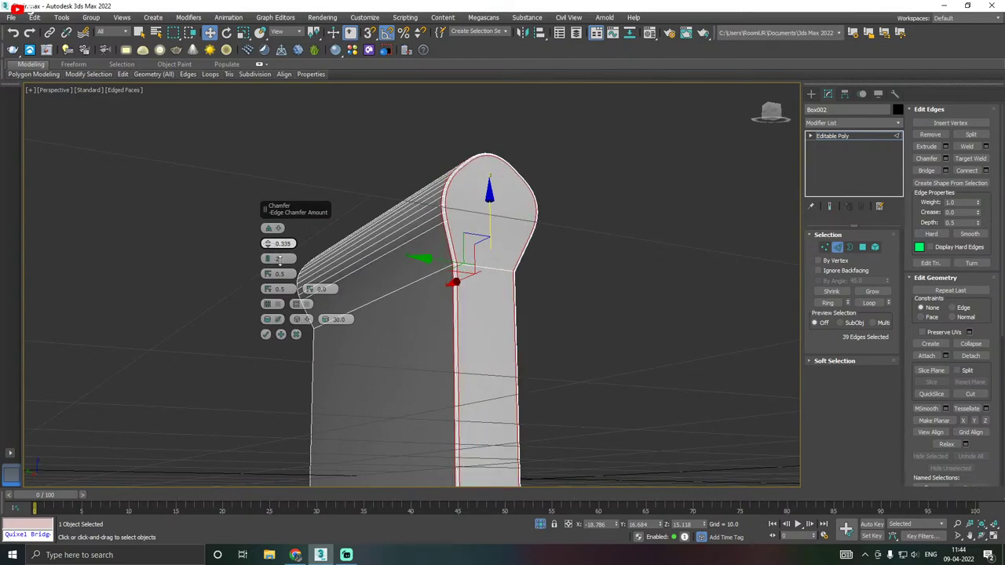
alt+middle_drag(281, 265, 377, 267)
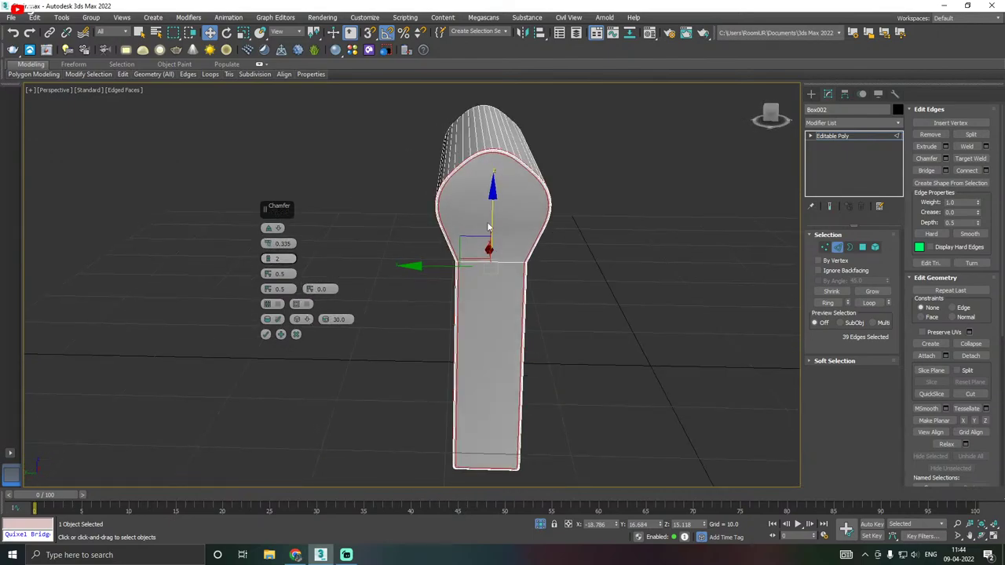
alt+middle_drag(487, 228, 527, 229)
alt+middle_drag(500, 288, 490, 224)
scroll(475, 387, up, 5)
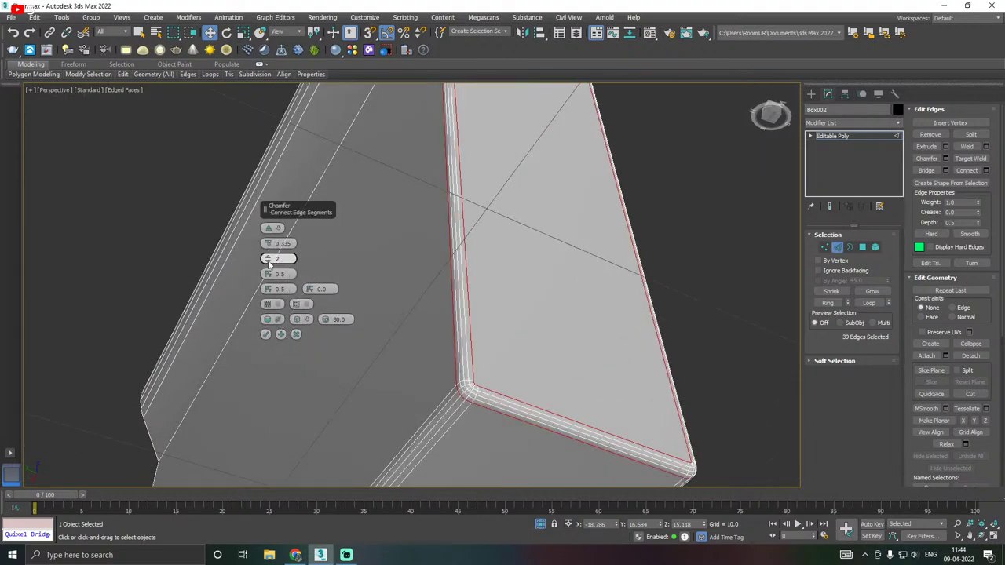
Set the chamfer to 0.162 with 2 segments and commit it.
drag(269, 264, 269, 268)
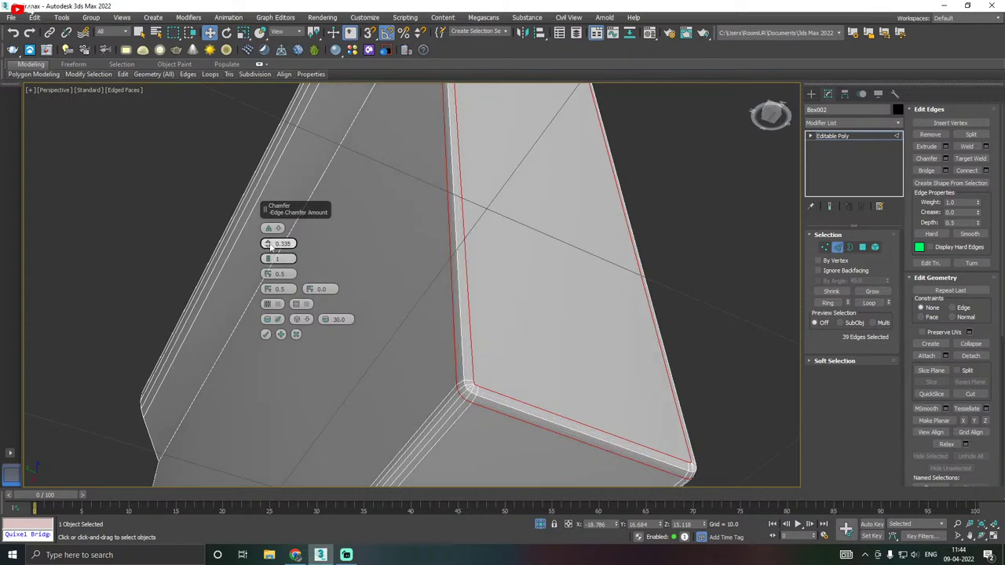
right_click(268, 244)
click(267, 242)
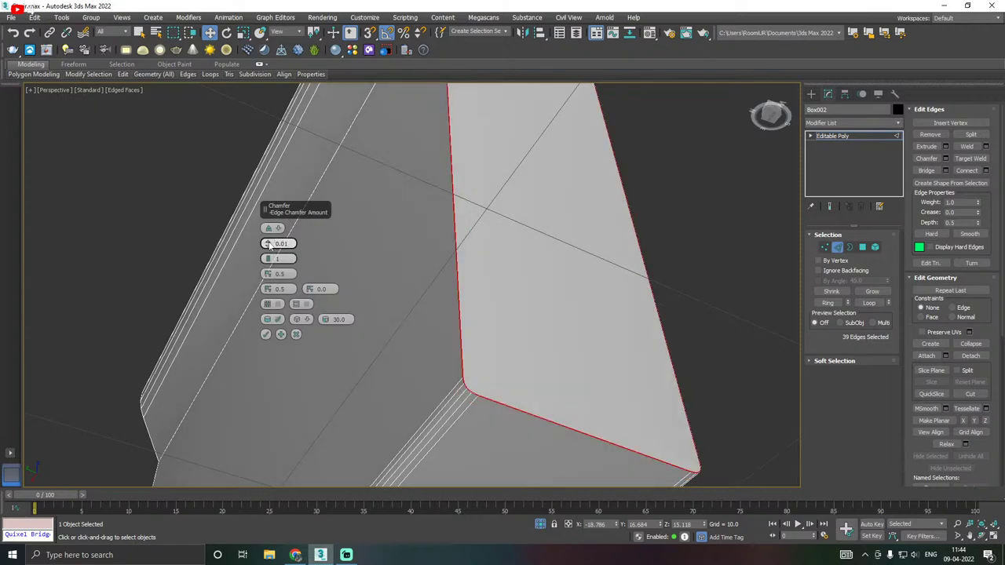
mouse_move(268, 244)
mouse_down()
mouse_move(267, 233)
mouse_move(269, 241)
mouse_up()
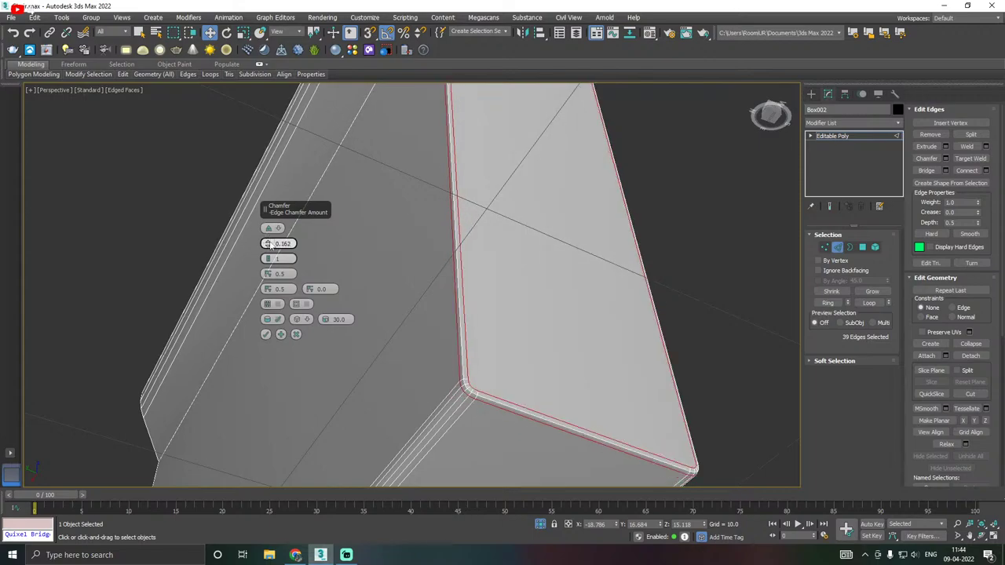
scroll(498, 314, down, 3)
alt+middle_drag(497, 314, 518, 343)
scroll(488, 194, up, 2)
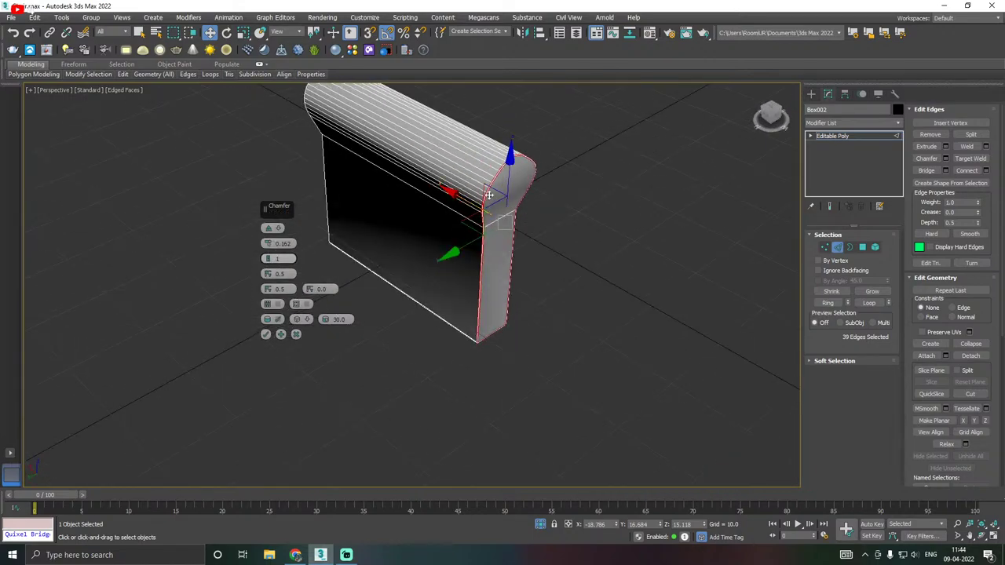
scroll(506, 167, up, 3)
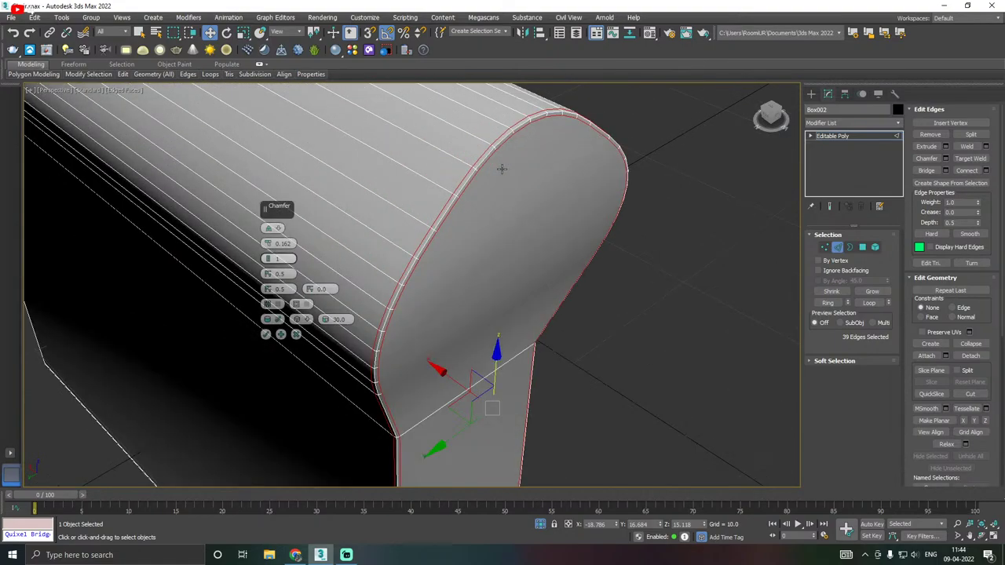
scroll(452, 240, up, 2)
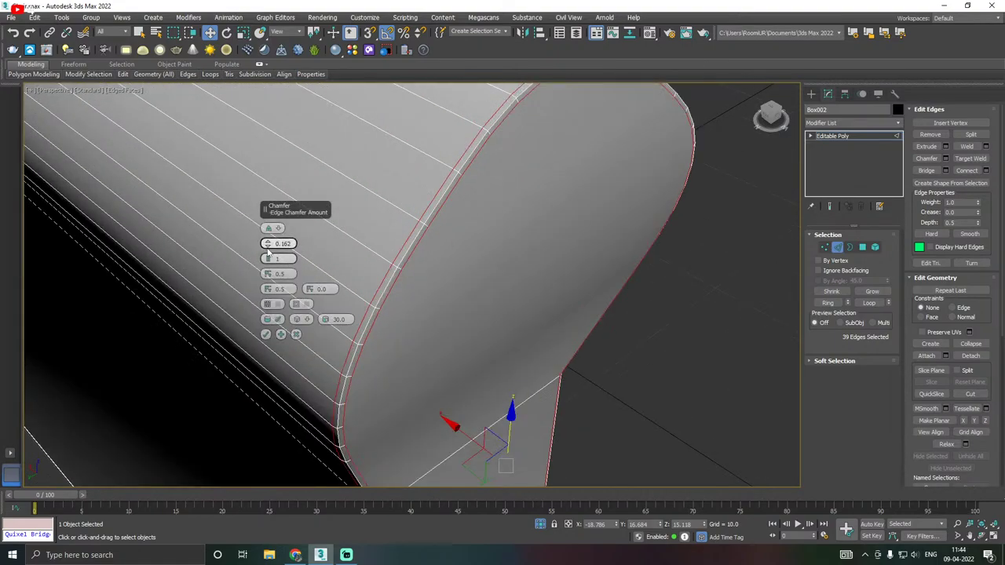
scroll(401, 206, down, 6)
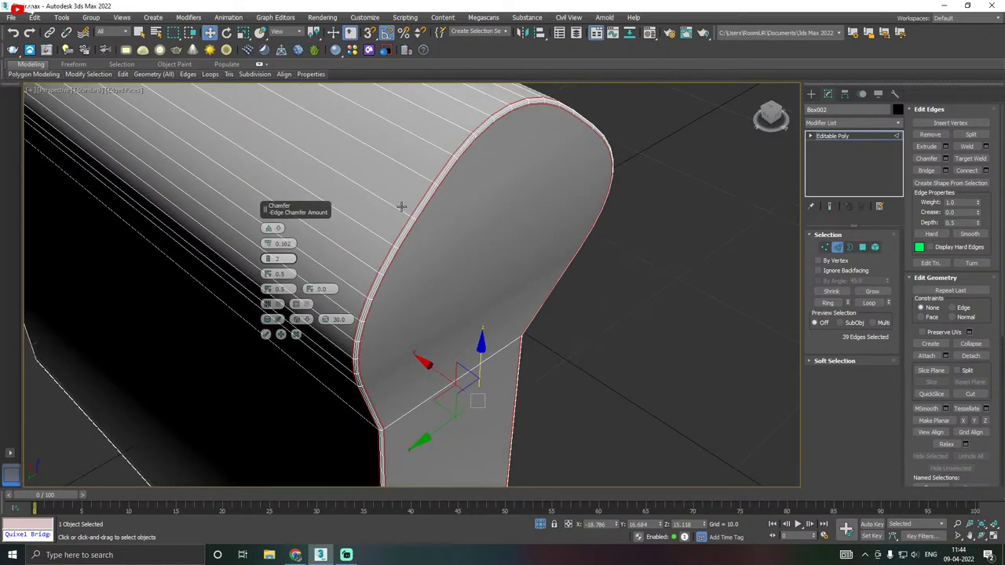
alt+middle_drag(457, 247, 452, 168)
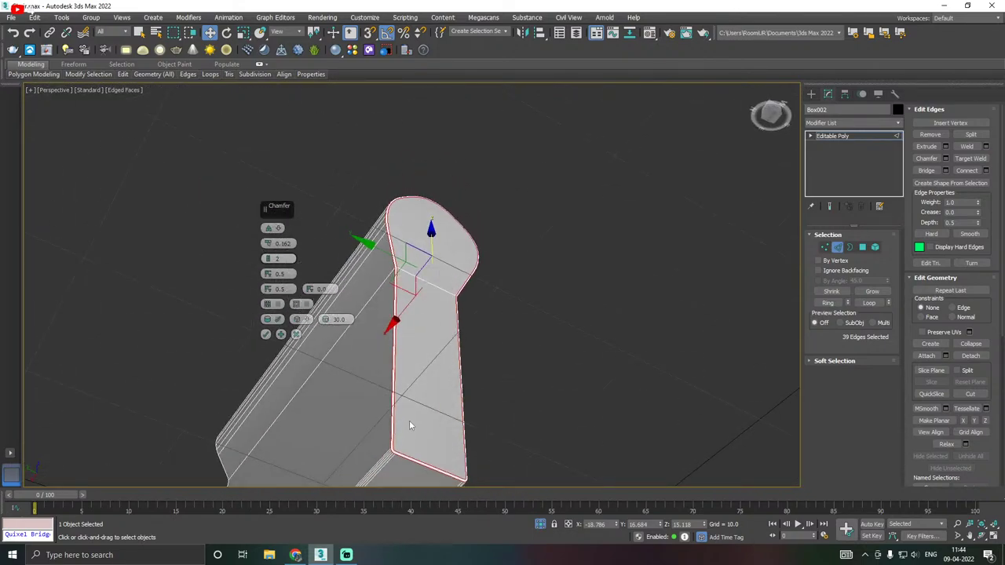
scroll(392, 454, up, 10)
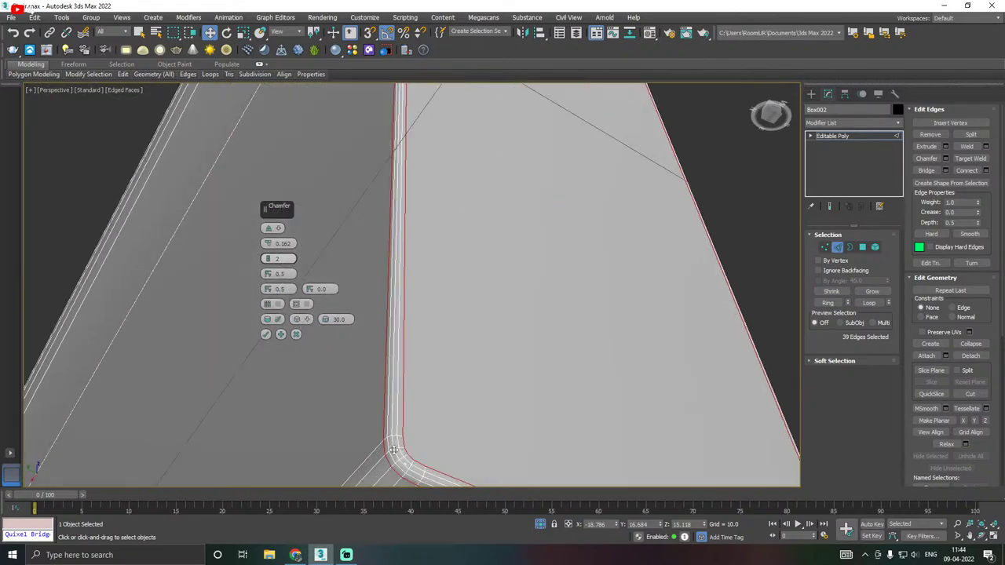
click(265, 335)
Select the other end's front and rounded top faces and convert them to edges.
scroll(372, 328, down, 10)
scroll(385, 325, down, 5)
alt+middle_drag(384, 325, 490, 383)
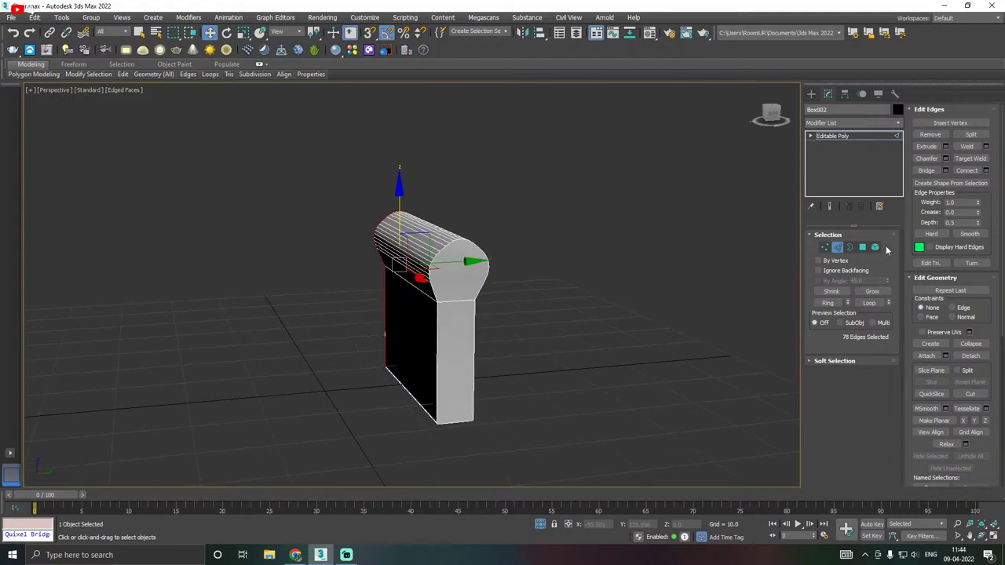
click(861, 247)
click(460, 351)
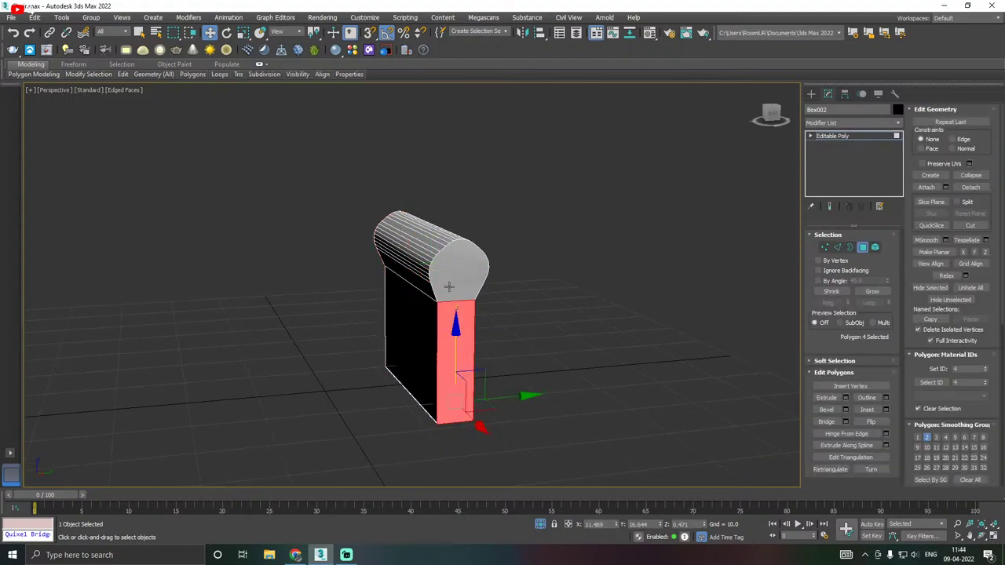
ctrl+click(454, 275)
ctrl+click(837, 248)
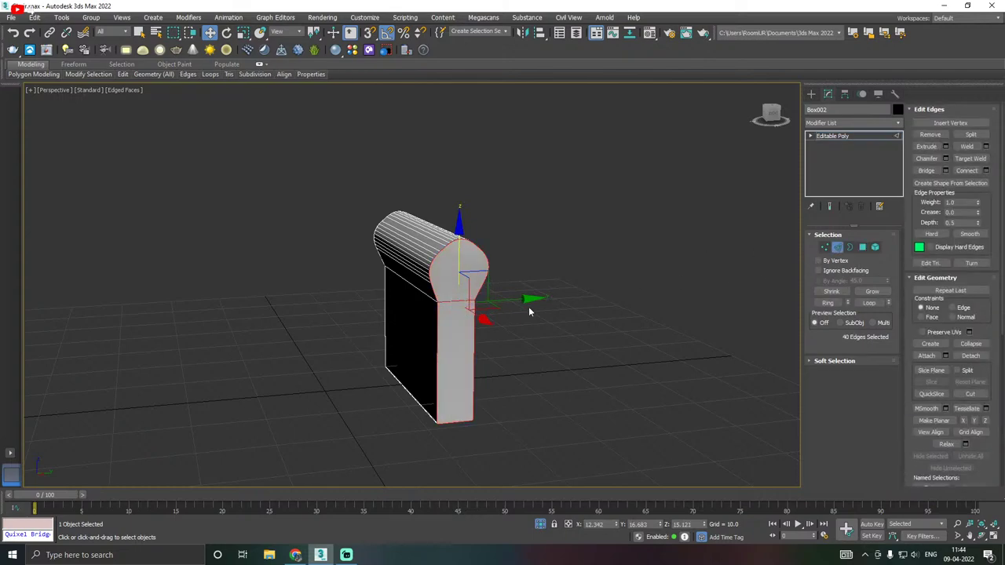
Apply the same 0.162, two-segment chamfer, then exit Isolate Selection.
scroll(443, 303, up, 3)
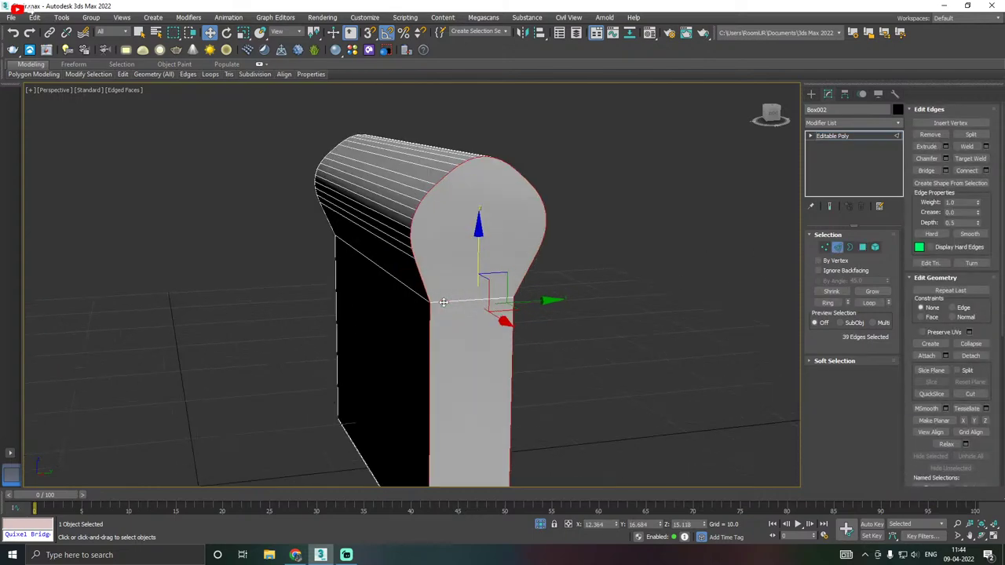
click(945, 146)
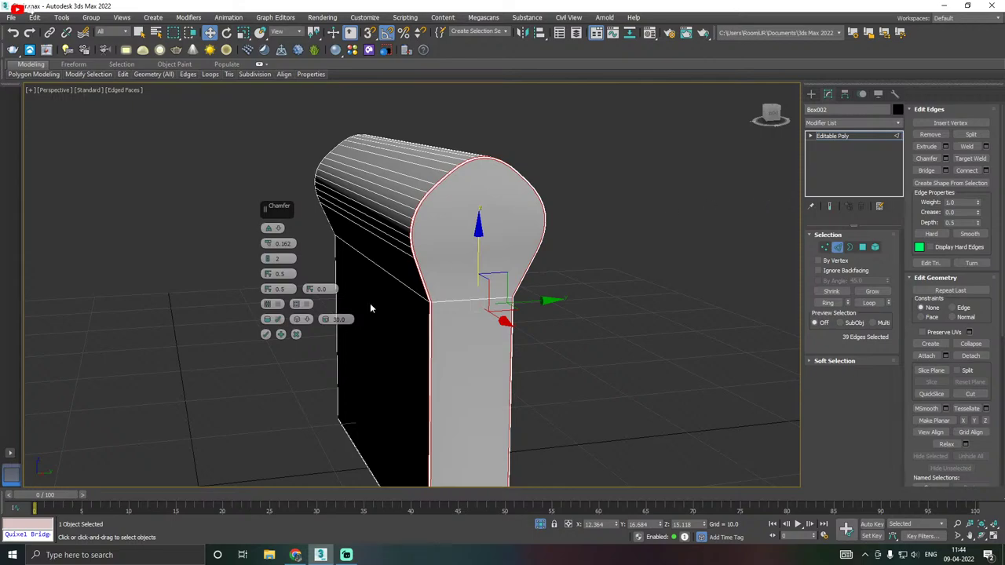
click(265, 334)
alt+middle_drag(265, 332, 346, 328)
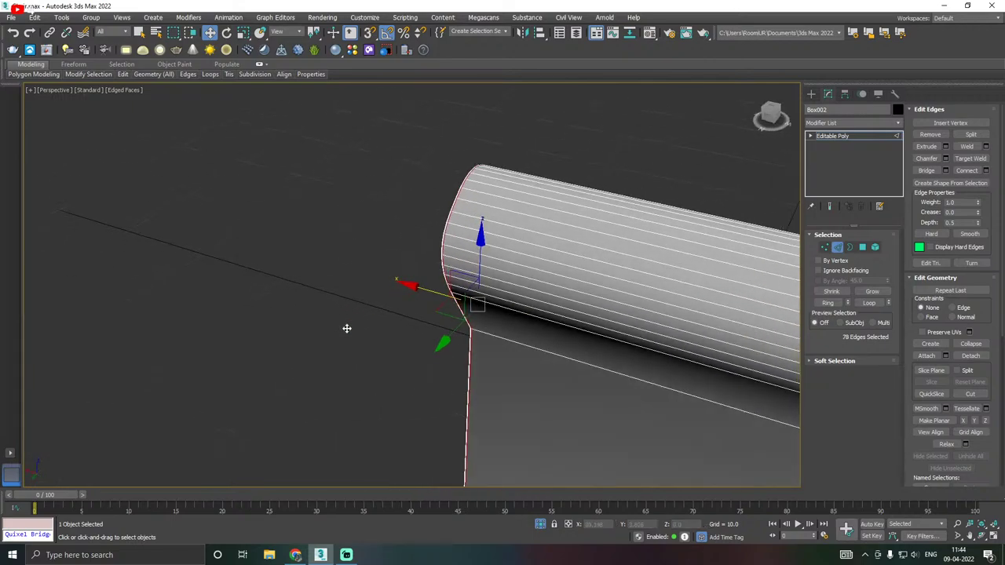
scroll(337, 318, down, 4)
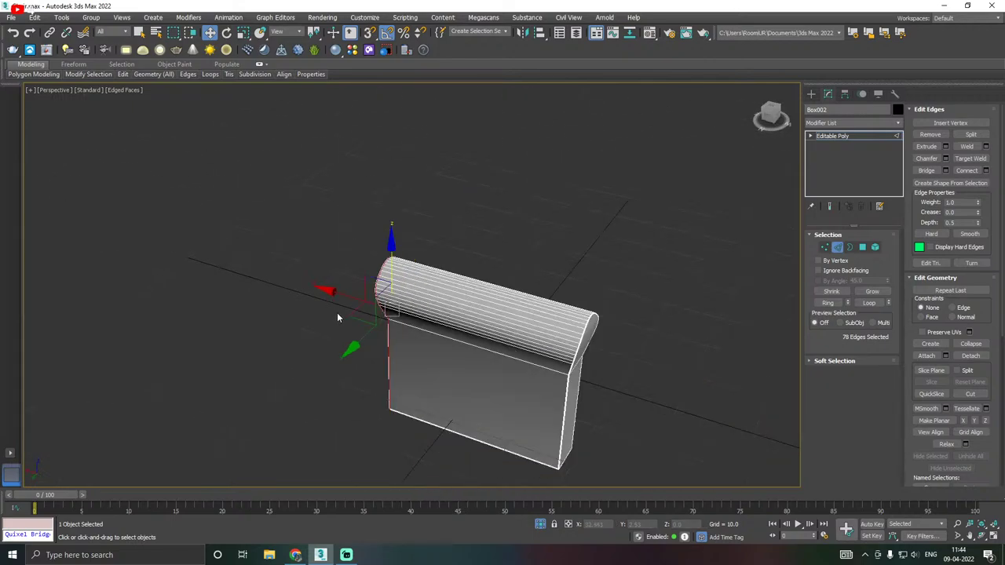
click(539, 526)
Delete the plain right arm.
click(821, 136)
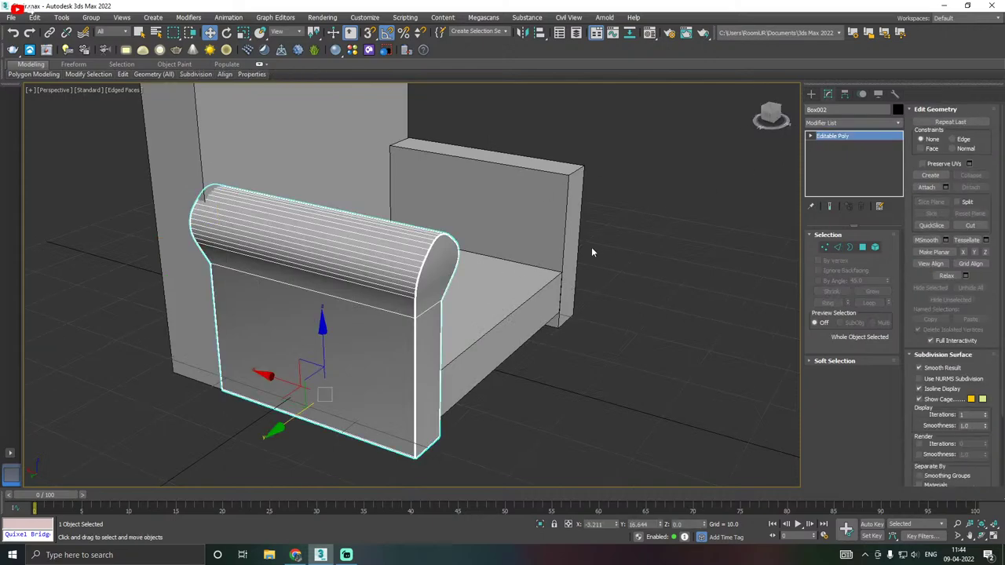
alt+middle_drag(513, 285, 492, 294)
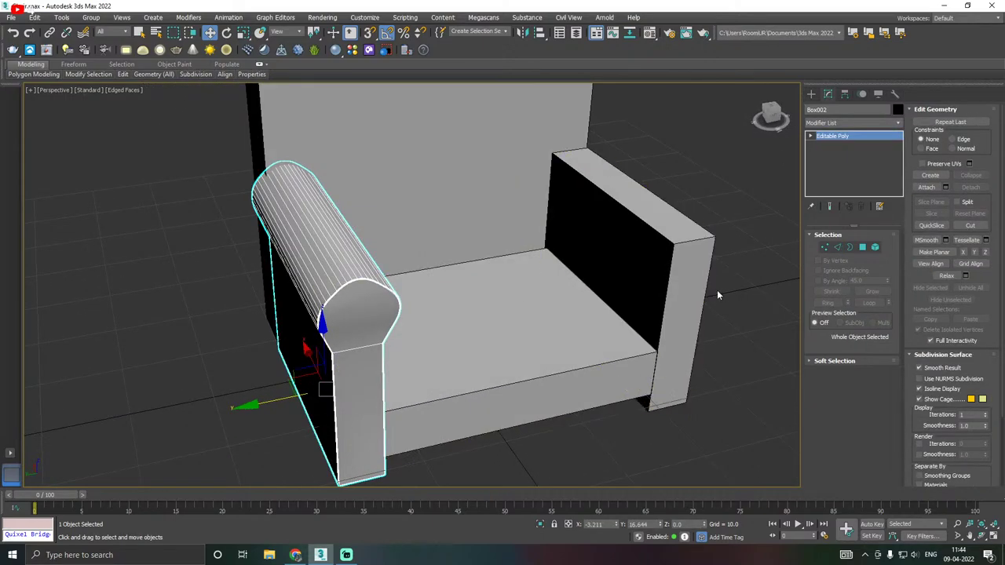
alt+middle_drag(639, 285, 272, 297)
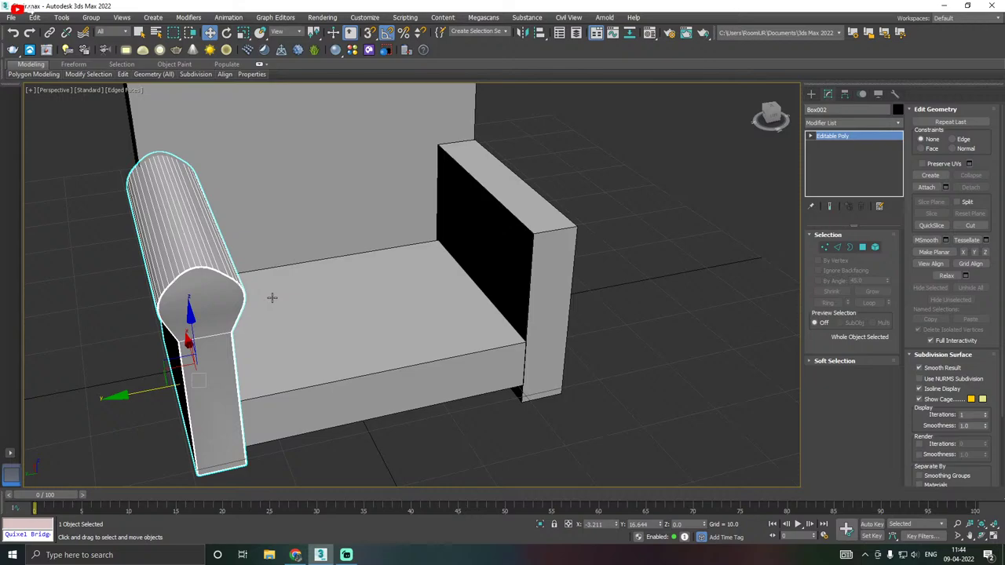
click(531, 281)
key(Delete)
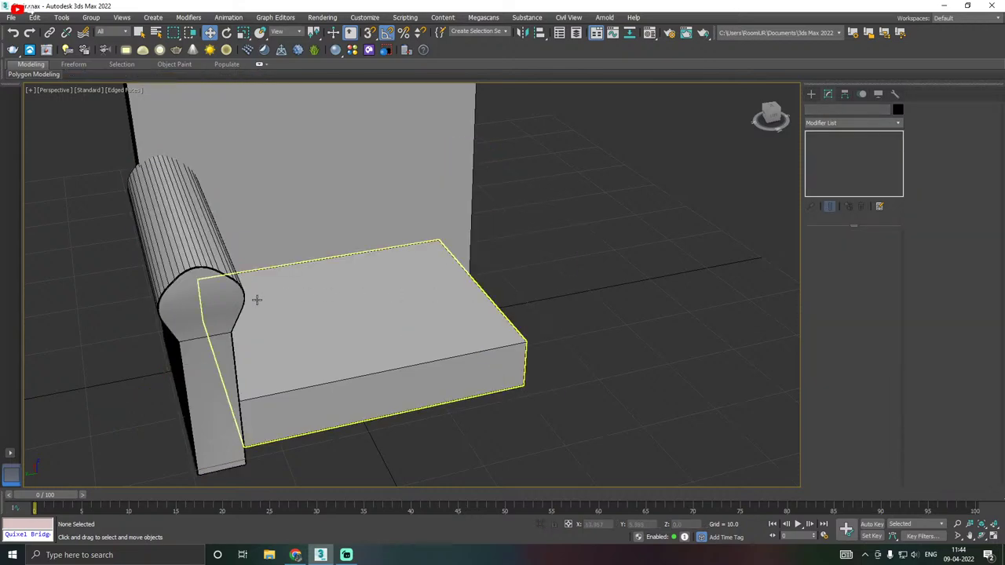
Copy the rounded left armrest along Y to the chair's right side as Box005.
click(192, 353)
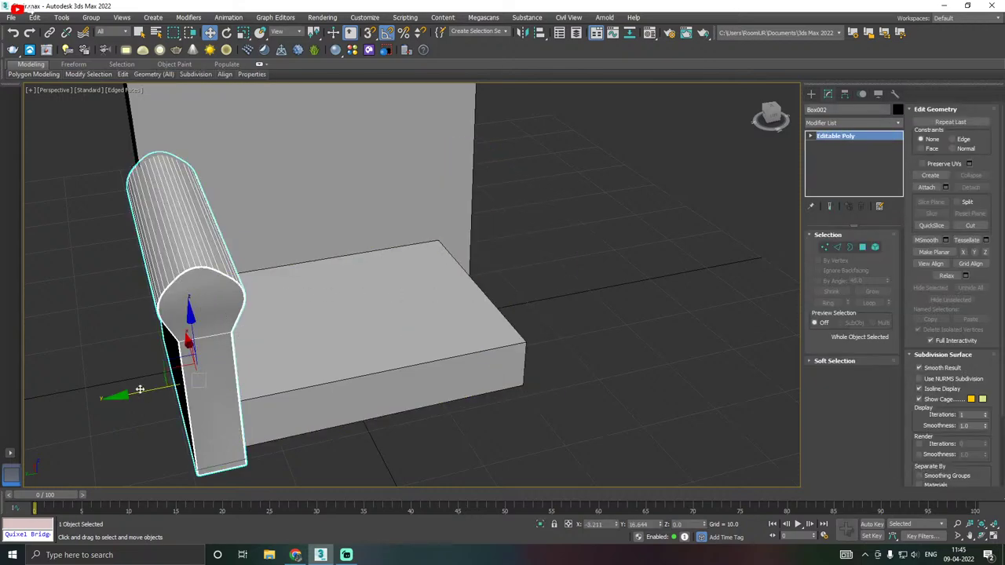
shift+drag(142, 392, 435, 327)
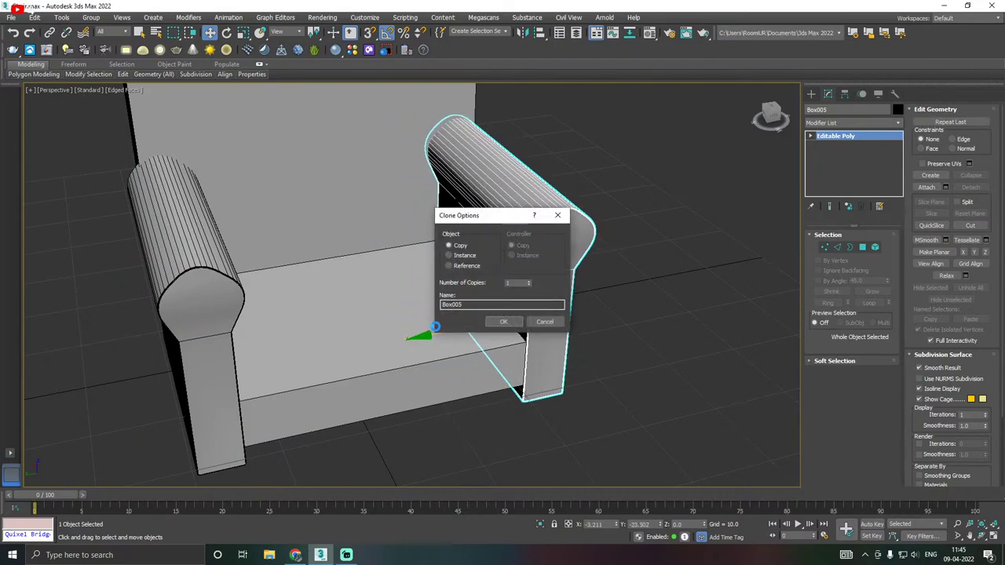
click(504, 322)
mouse_move(471, 314)
alt+middle_down()
mouse_move(419, 294)
mouse_move(455, 261)
mouse_move(424, 306)
mouse_move(376, 337)
alt+middle_up()
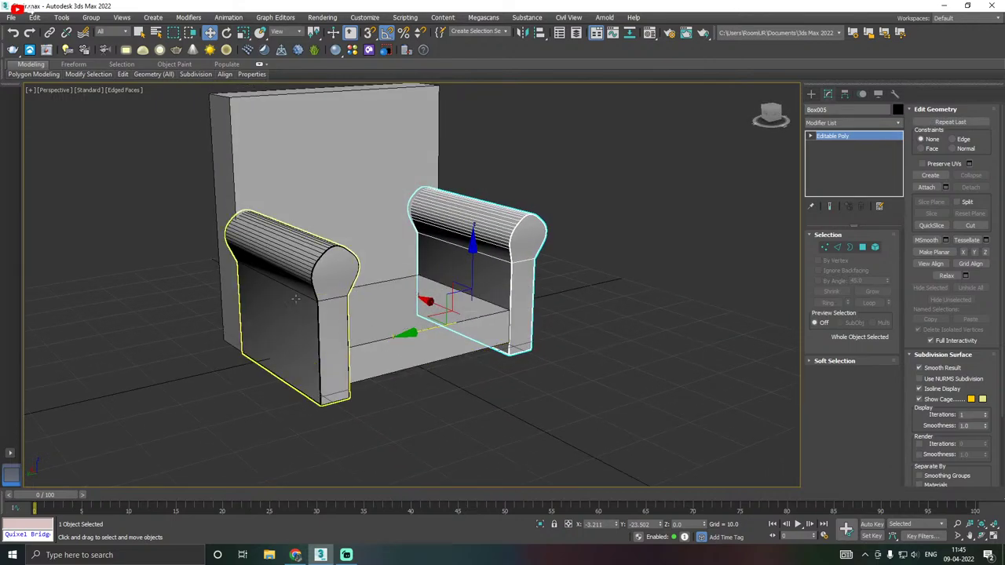
Save the armchair scene.
click(11, 17)
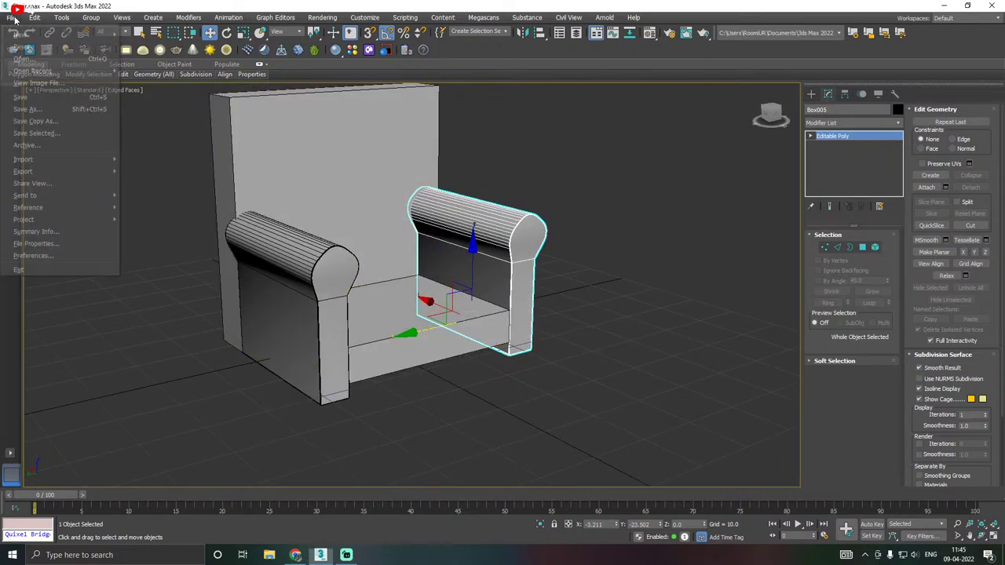
click(26, 107)
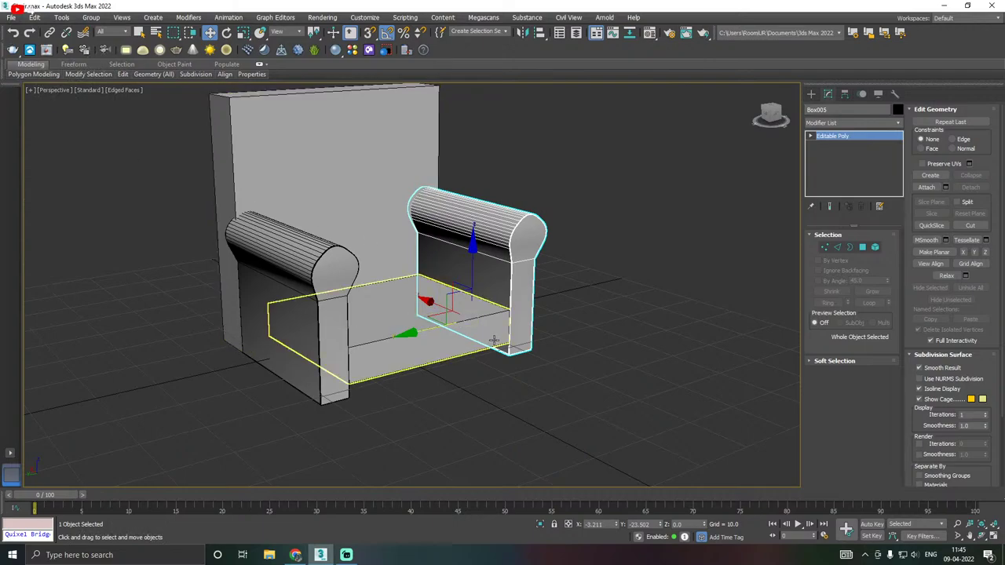
click(434, 346)
alt+middle_drag(434, 345, 385, 298)
Clone the seat cushion downward and raise the copy's bottom face into a thin base slab.
scroll(390, 343, up, 2)
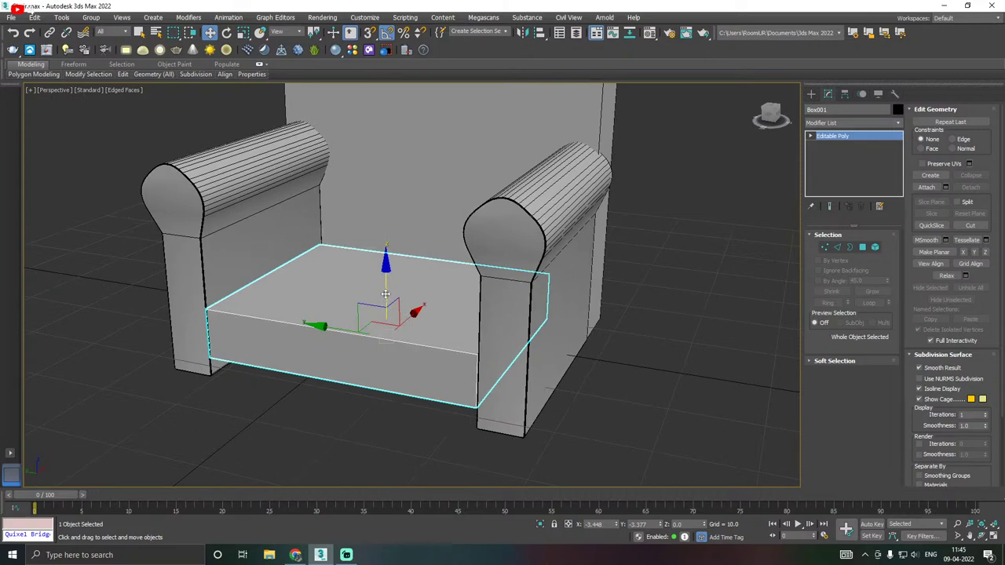
shift+drag(386, 293, 380, 339)
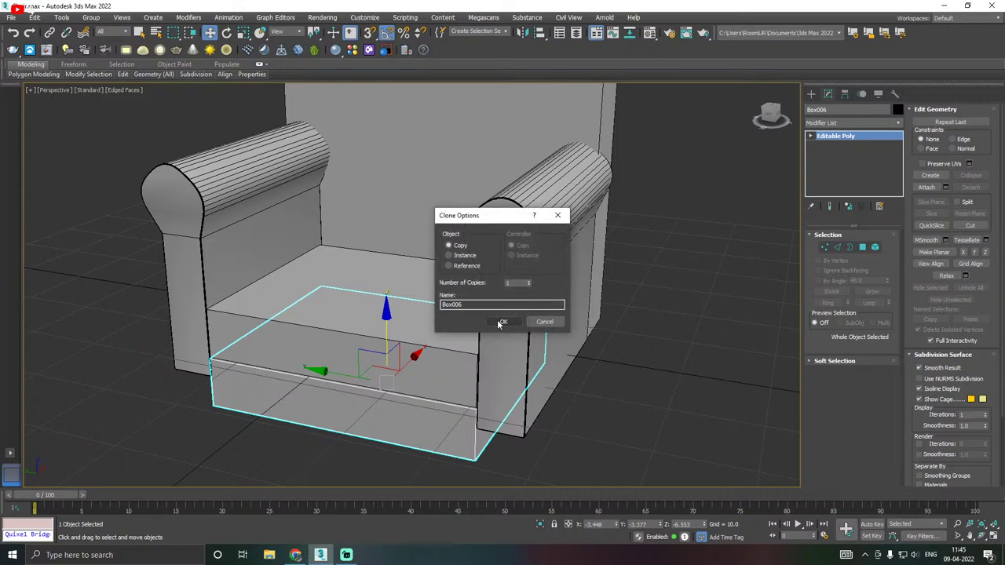
click(500, 321)
alt+middle_drag(501, 321, 549, 268)
click(862, 247)
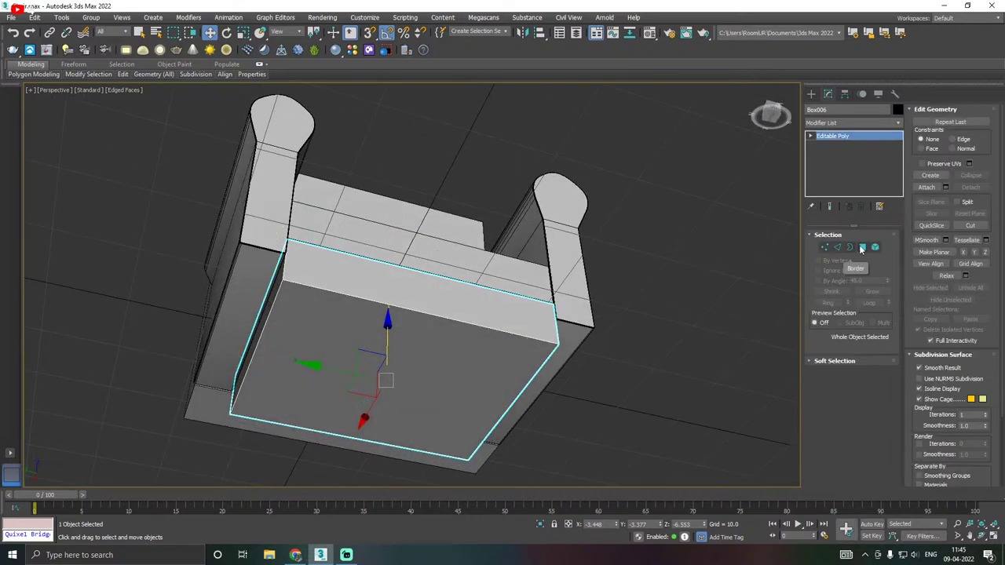
click(420, 337)
alt+middle_drag(420, 337, 408, 358)
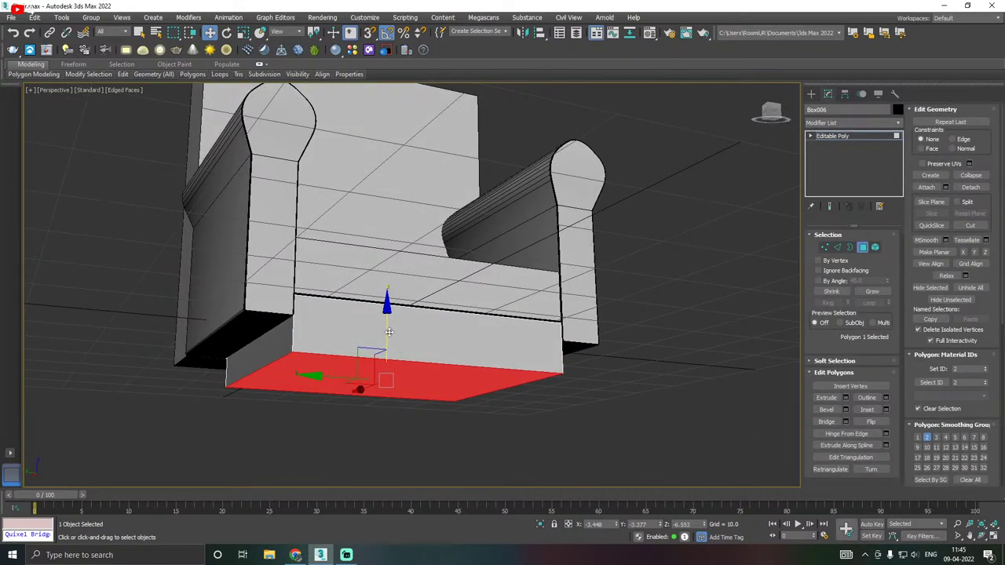
drag(388, 330, 389, 303)
alt+middle_drag(389, 302, 391, 323)
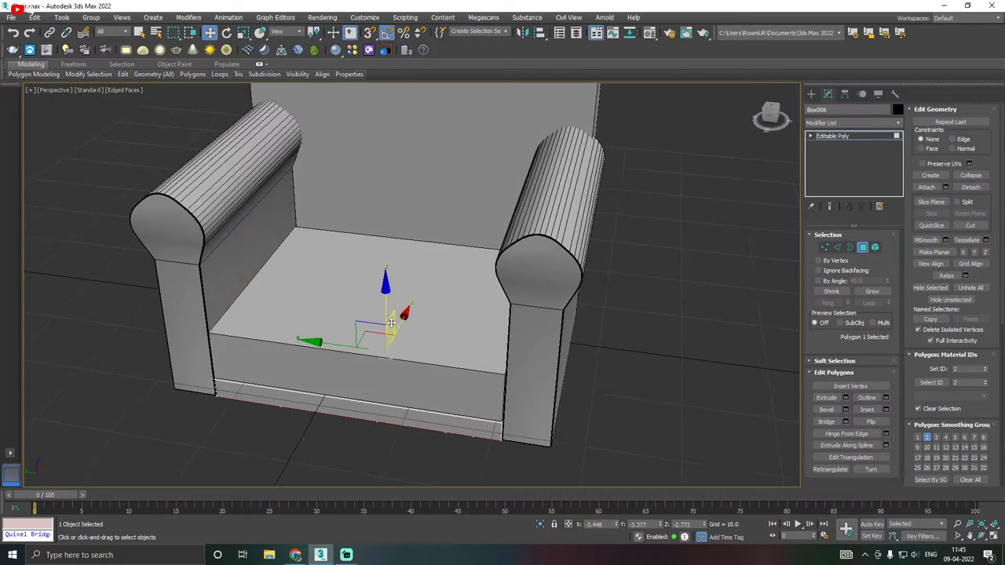
Select the original seat cushion's top face and inspect the armchair from several angles.
click(852, 136)
click(391, 334)
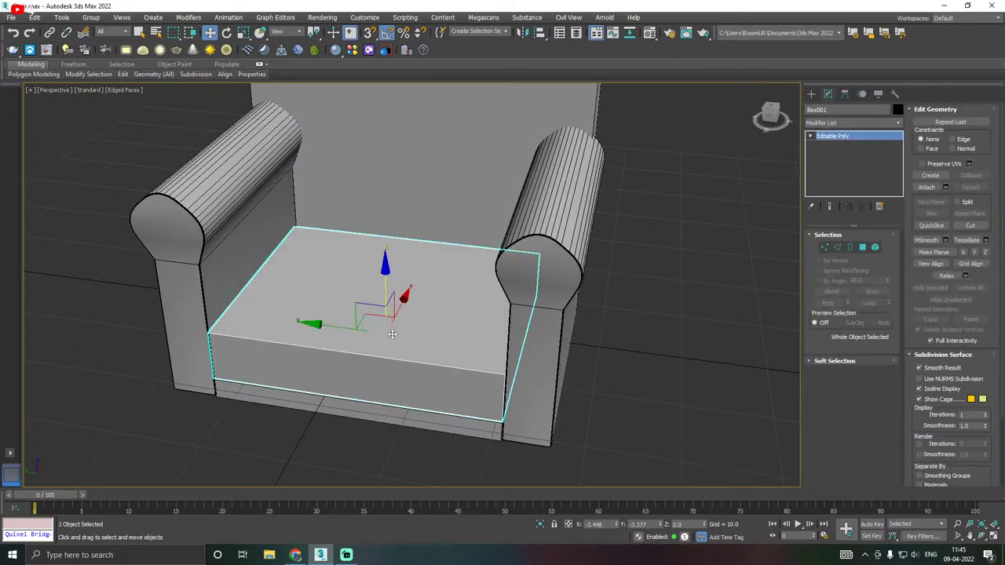
alt+middle_drag(437, 333, 549, 330)
click(862, 247)
click(288, 267)
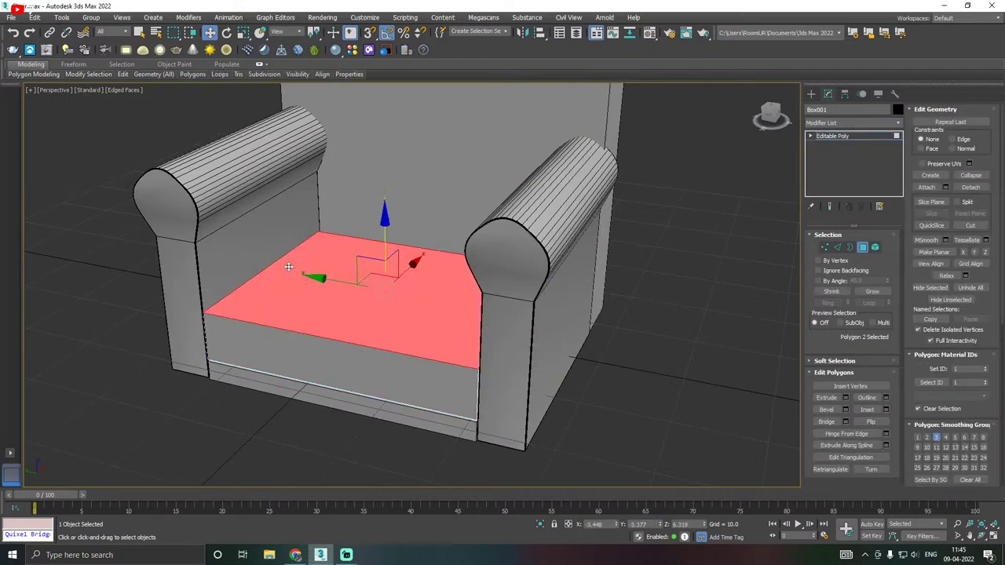
alt+middle_drag(382, 244, 481, 252)
scroll(433, 343, down, 5)
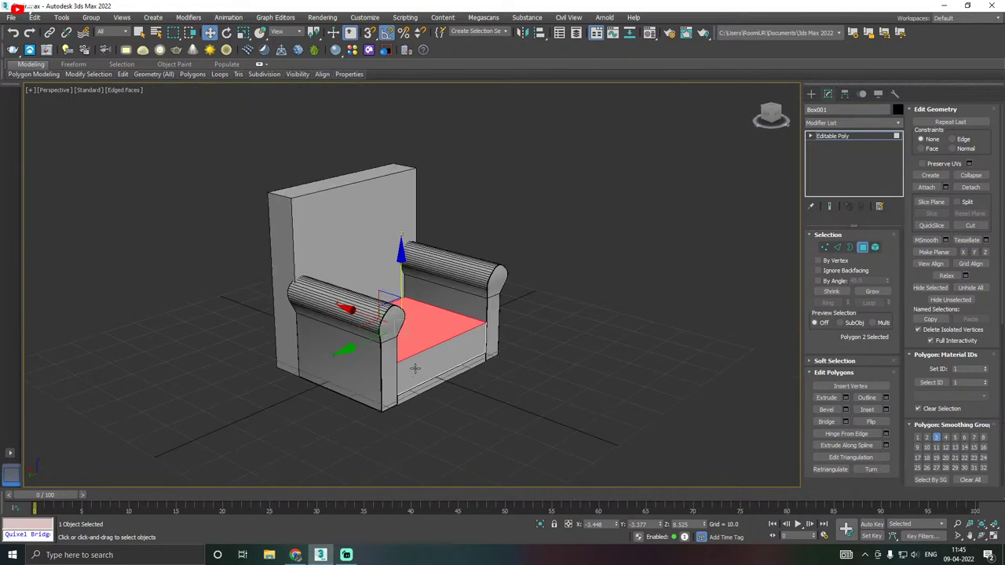
alt+middle_drag(433, 343, 389, 348)
scroll(433, 352, up, 3)
scroll(384, 344, up, 3)
scroll(349, 316, down, 3)
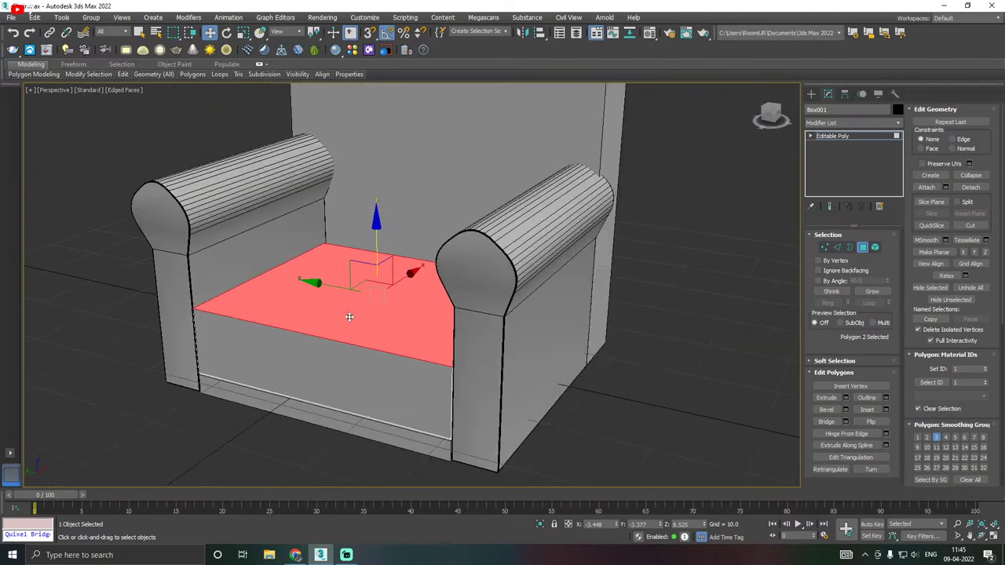
Convert the seat cushion element to edges and preview a 1.789, 3-segment chamfer.
click(874, 248)
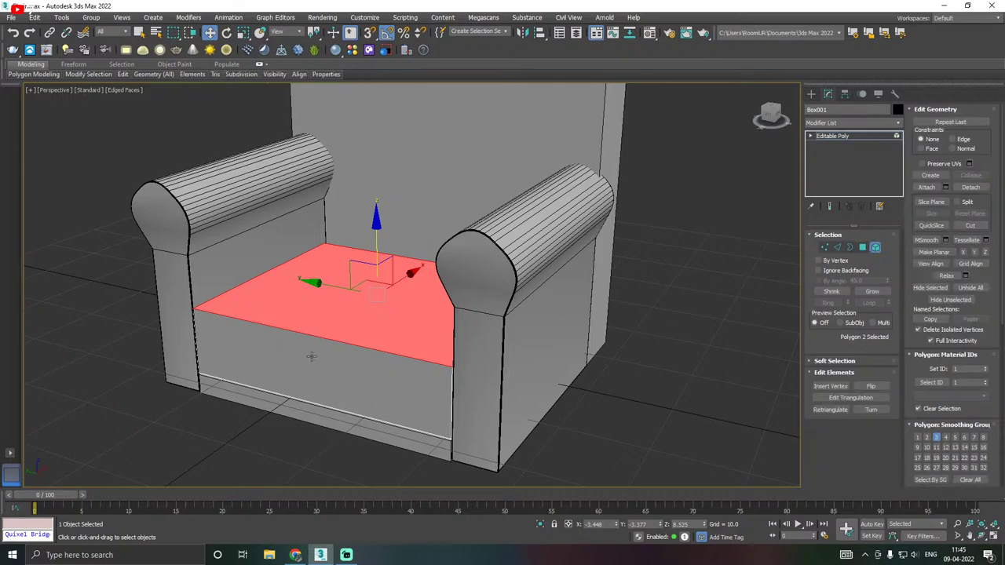
click(311, 357)
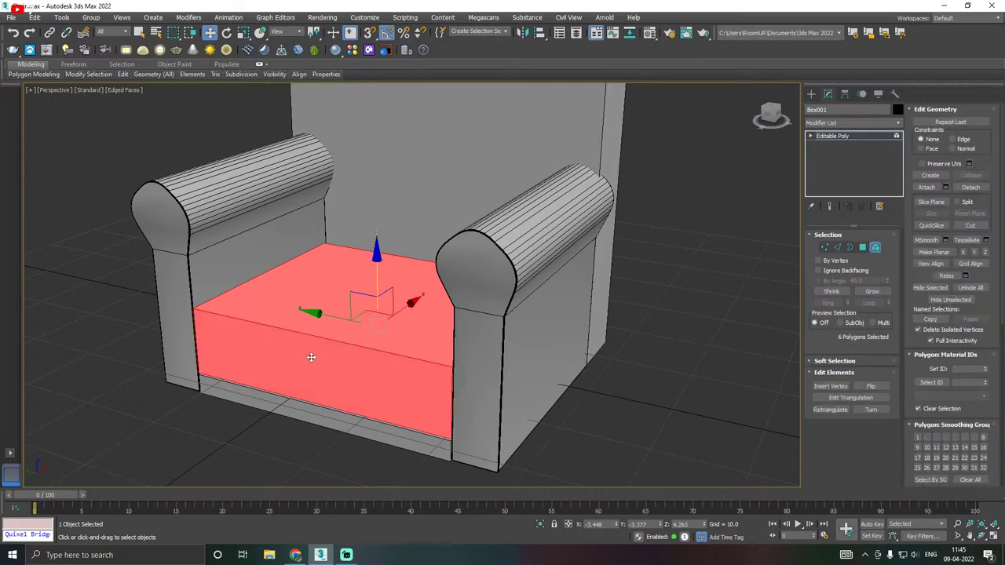
ctrl+click(837, 248)
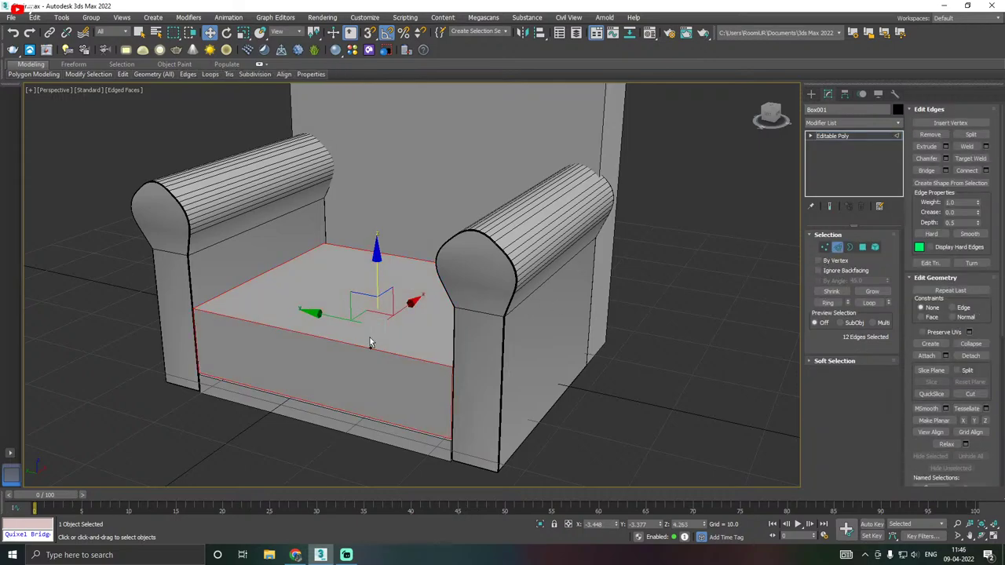
alt+middle_drag(372, 343, 349, 350)
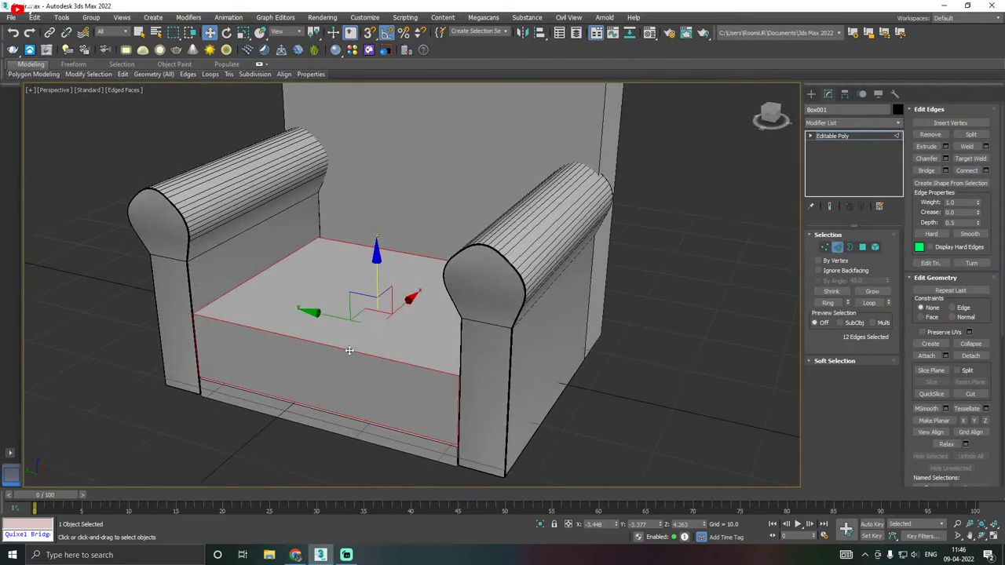
click(945, 158)
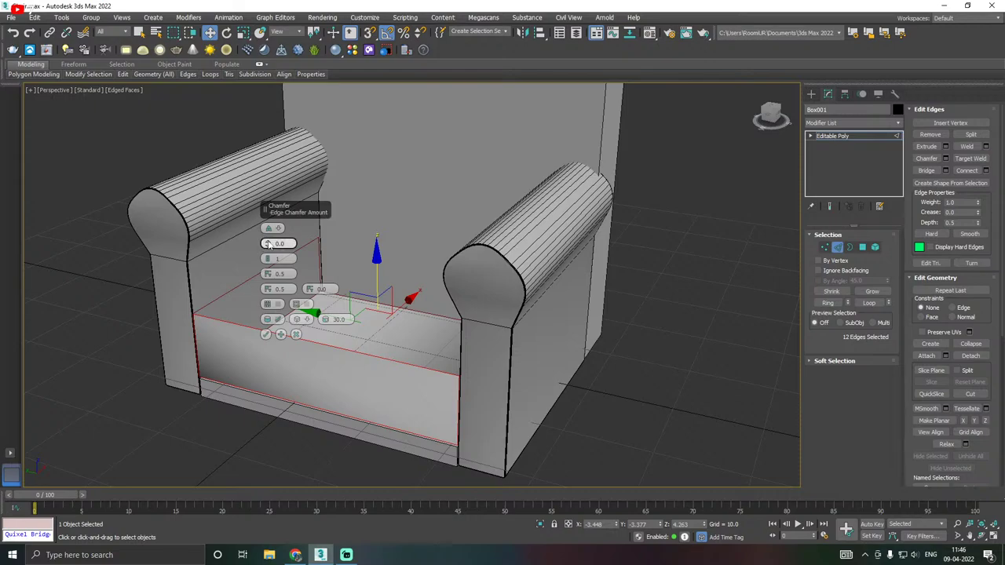
drag(268, 244, 267, 221)
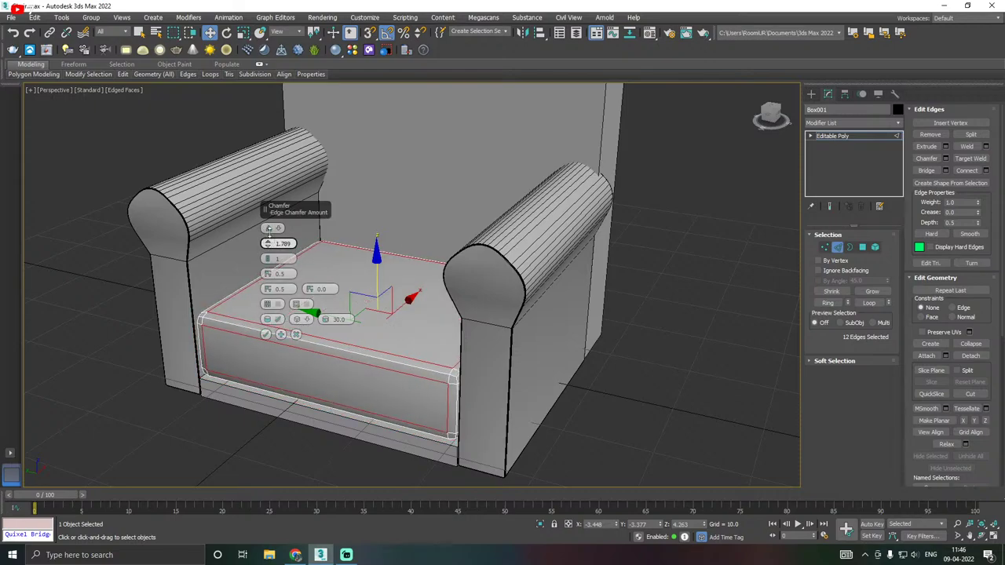
drag(268, 258, 267, 248)
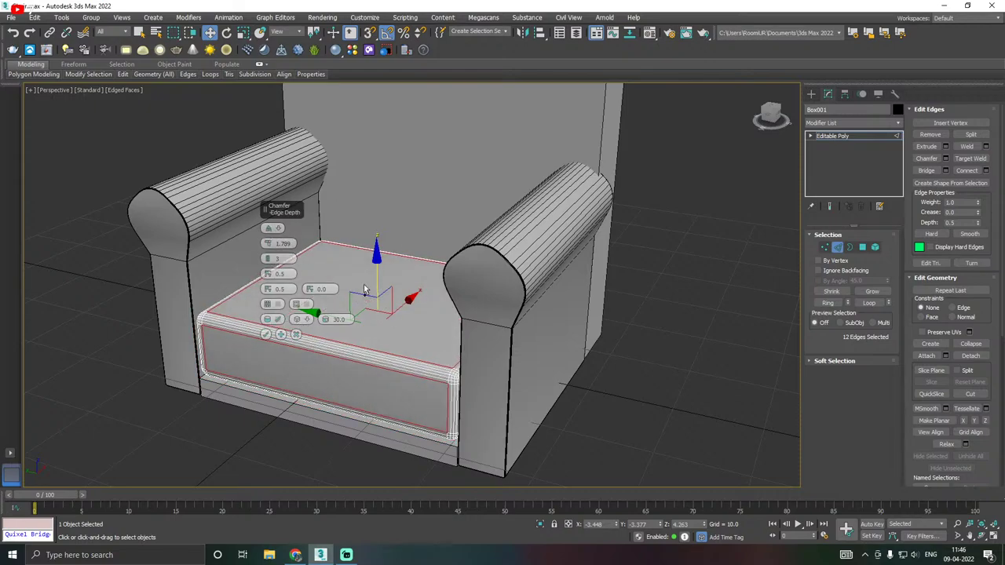
alt+middle_drag(353, 298, 419, 321)
scroll(370, 363, up, 3)
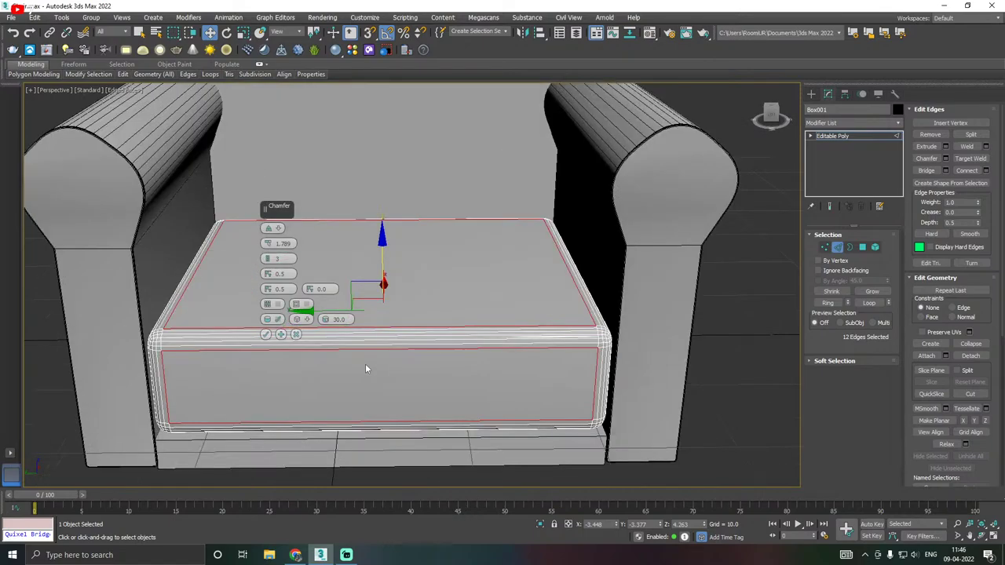
alt+middle_drag(365, 364, 194, 280)
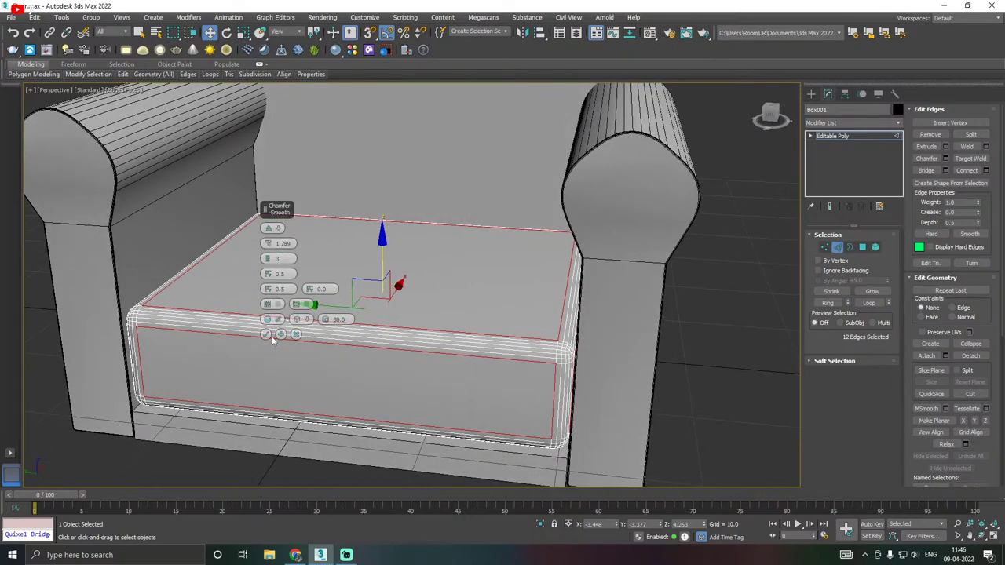
Isolate the seat cushion and select the edge ring from its front top edge.
click(541, 525)
scroll(382, 312, down, 2)
mouse_move(382, 312)
alt+middle_down()
mouse_move(356, 325)
mouse_move(335, 303)
mouse_move(371, 311)
alt+middle_up()
scroll(335, 303, down, 2)
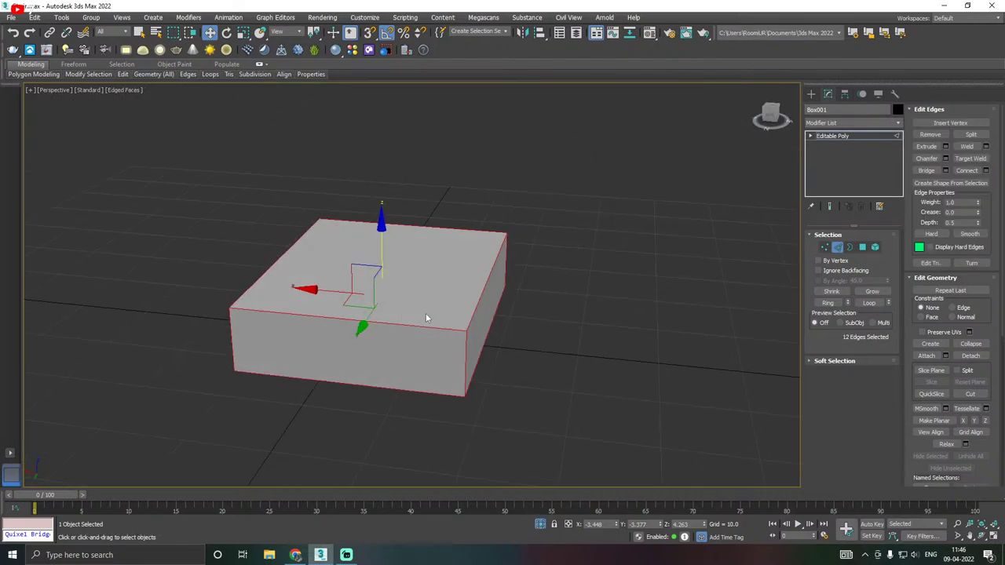
click(391, 322)
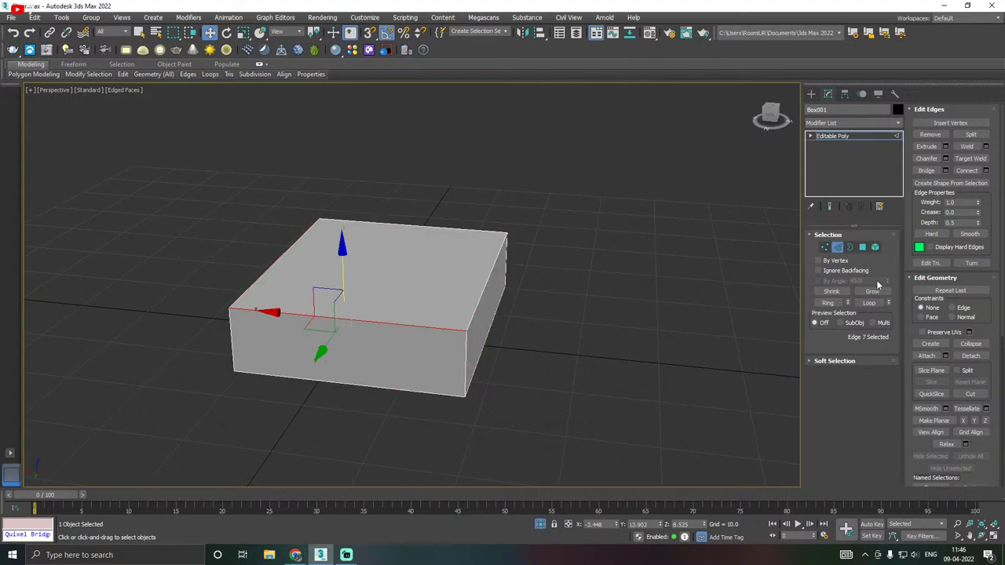
click(828, 302)
alt+middle_drag(713, 278, 657, 277)
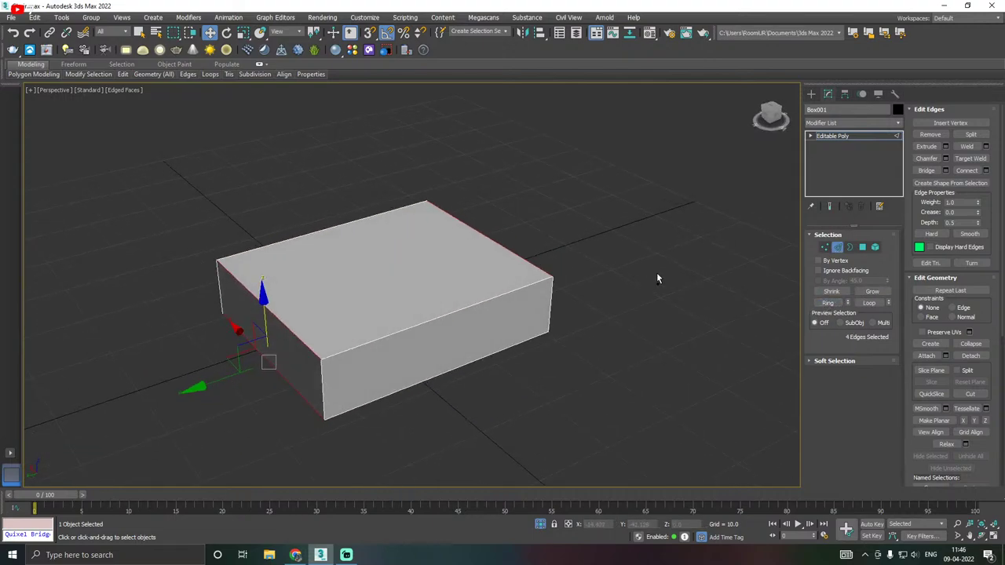
Connect the edge ring with 4 segments, then connect the crossing edges with four more loops.
click(986, 173)
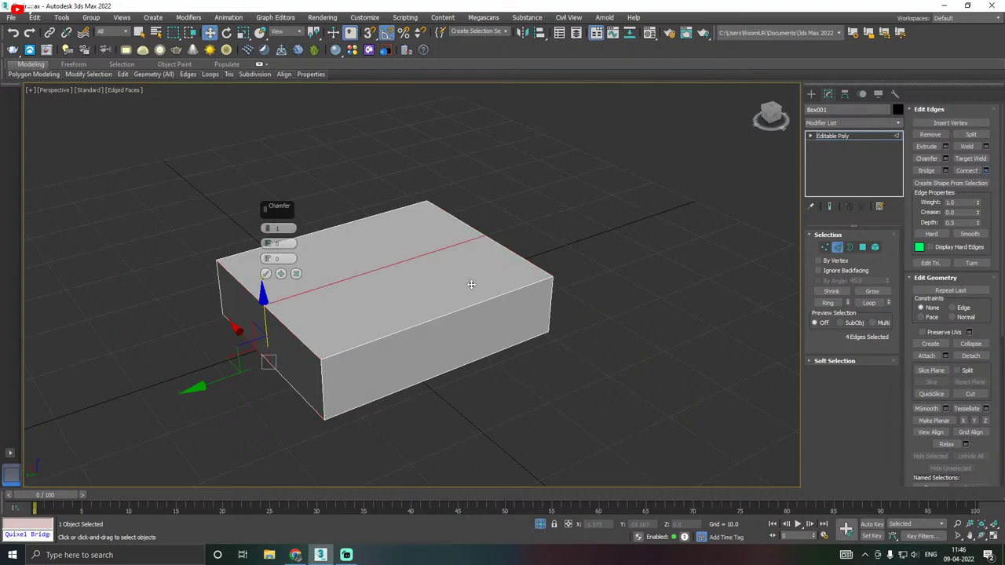
drag(267, 229, 267, 229)
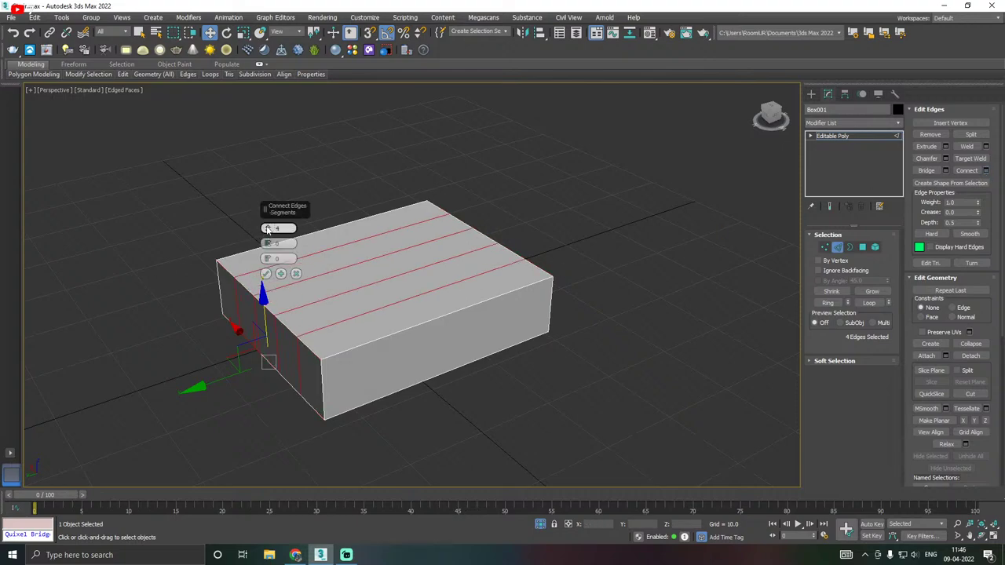
click(265, 274)
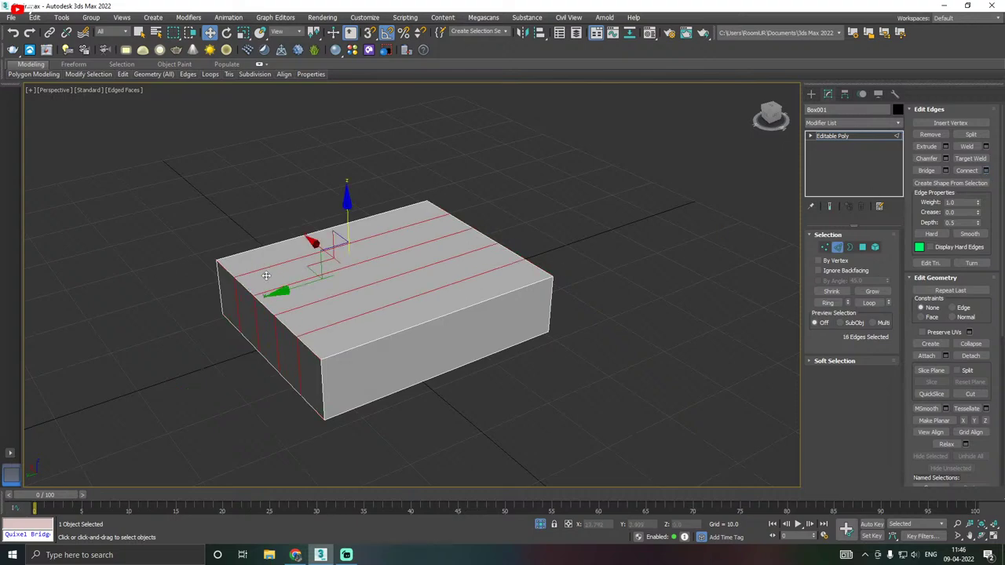
alt+middle_drag(402, 260, 430, 193)
drag(430, 194, 430, 488)
click(966, 170)
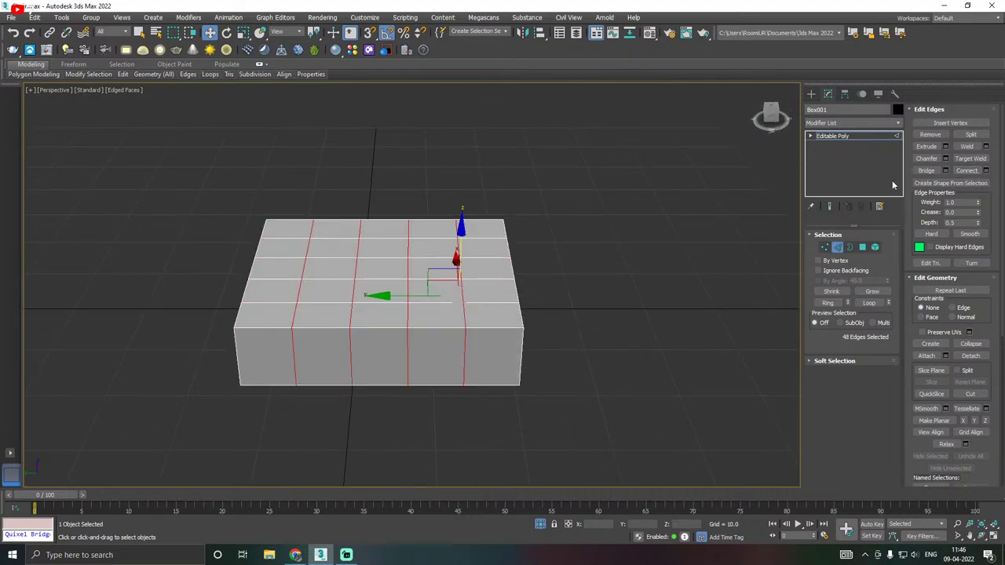
Select the front, right, back and left top border edge loops of the cushion.
alt+middle_drag(462, 240, 417, 248)
scroll(366, 270, up, 3)
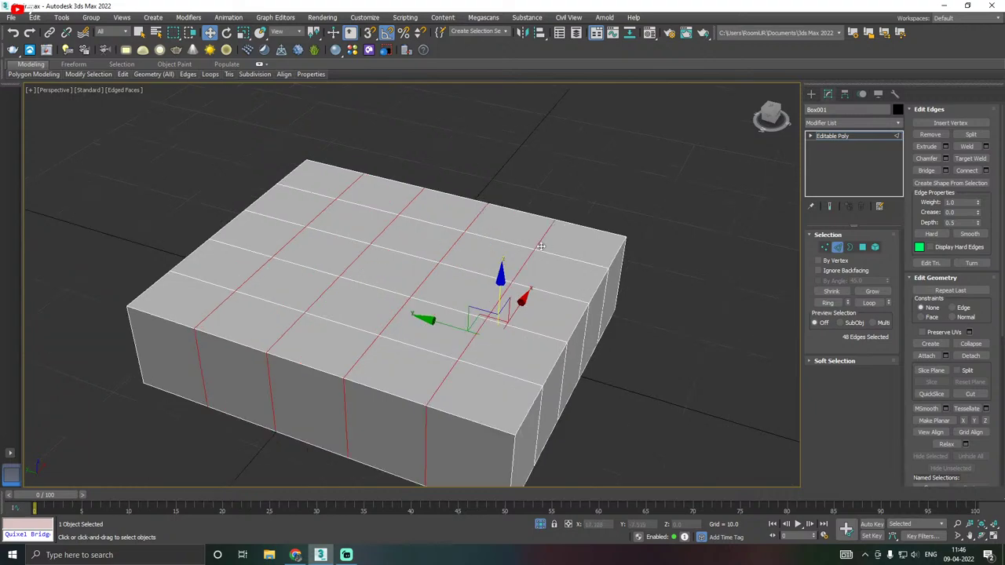
double_click(466, 419)
ctrl+double_click(531, 405)
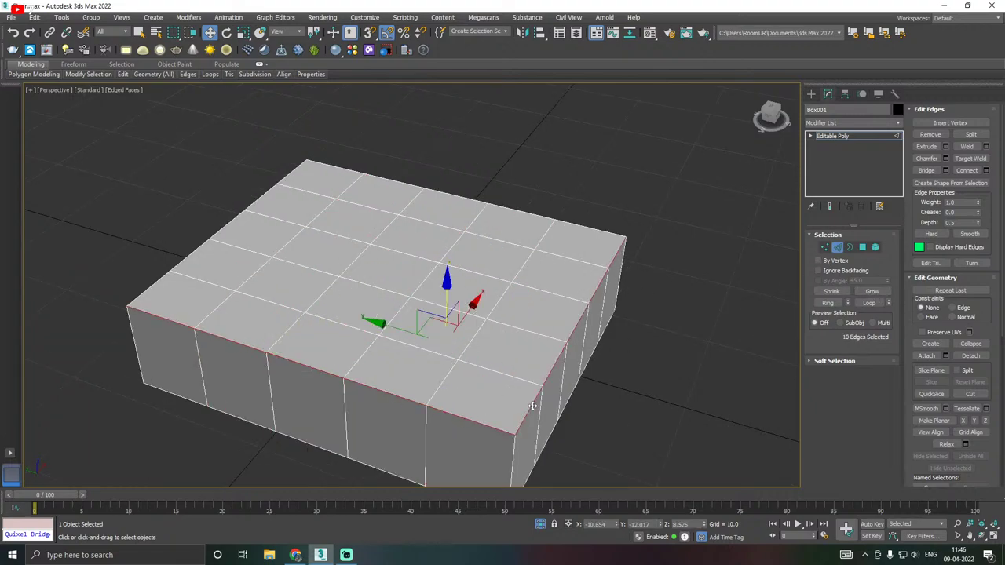
ctrl+double_click(514, 208)
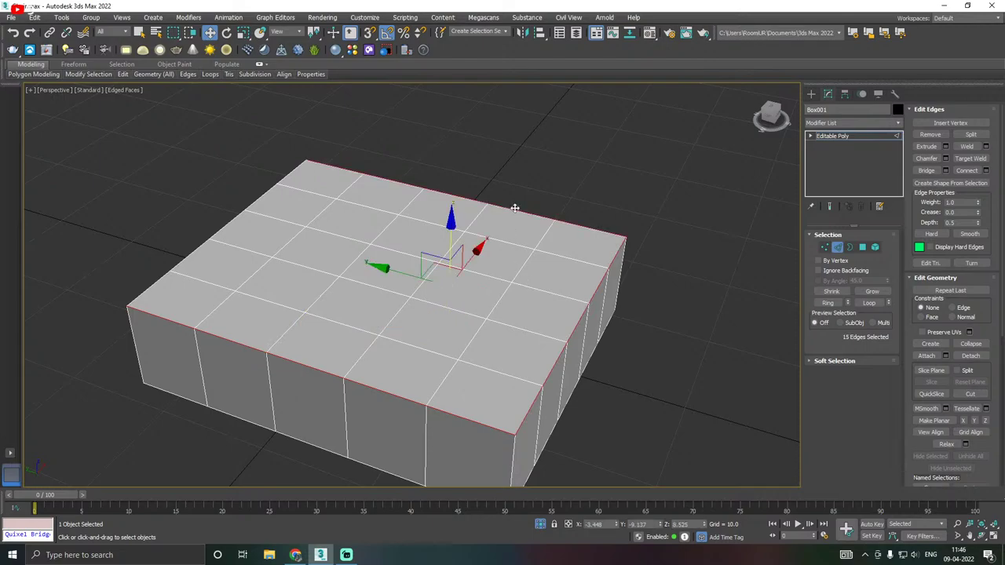
ctrl+double_click(255, 203)
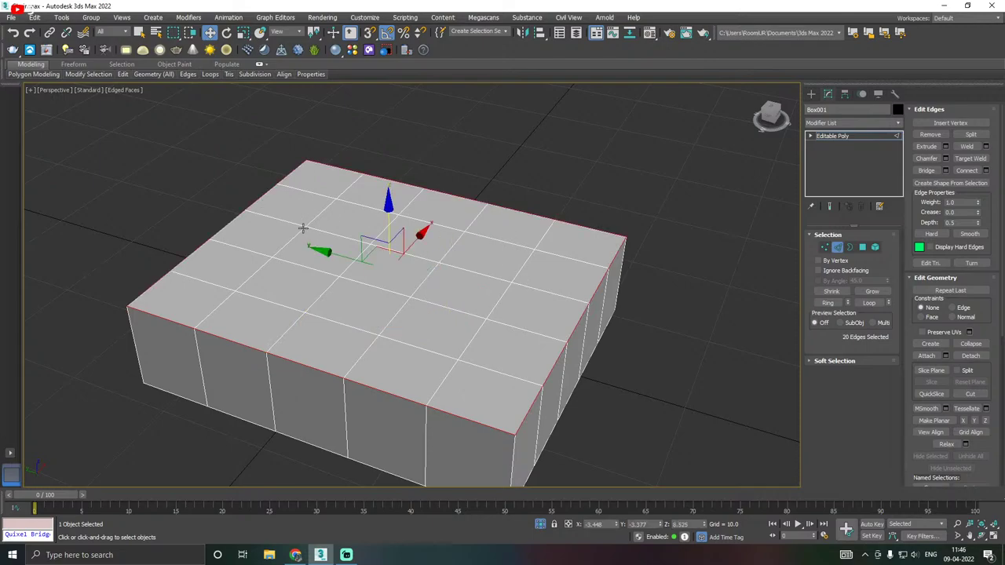
alt+middle_drag(304, 227, 330, 237)
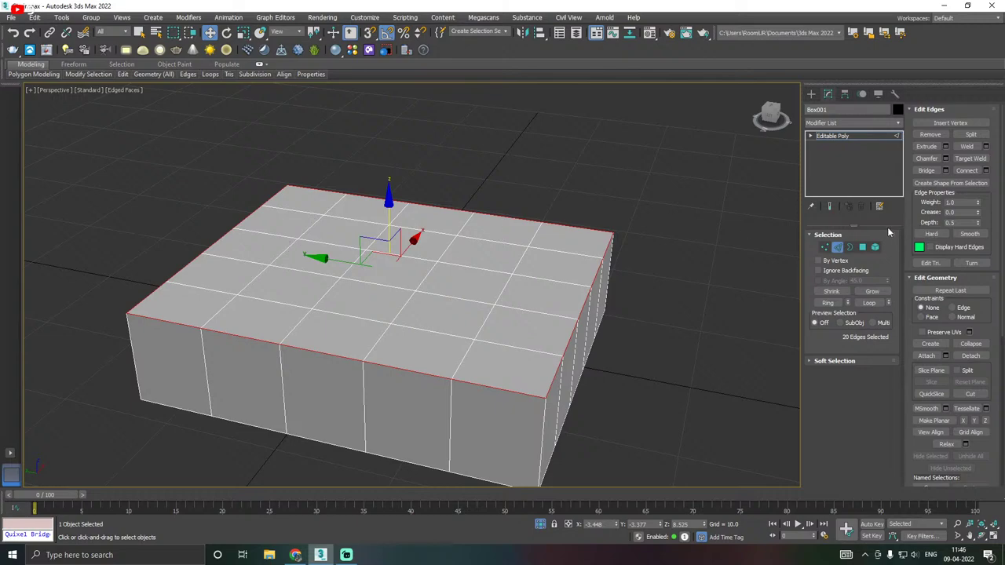
Preview a wider chamfer on the top perimeter edges and cancel it.
click(945, 157)
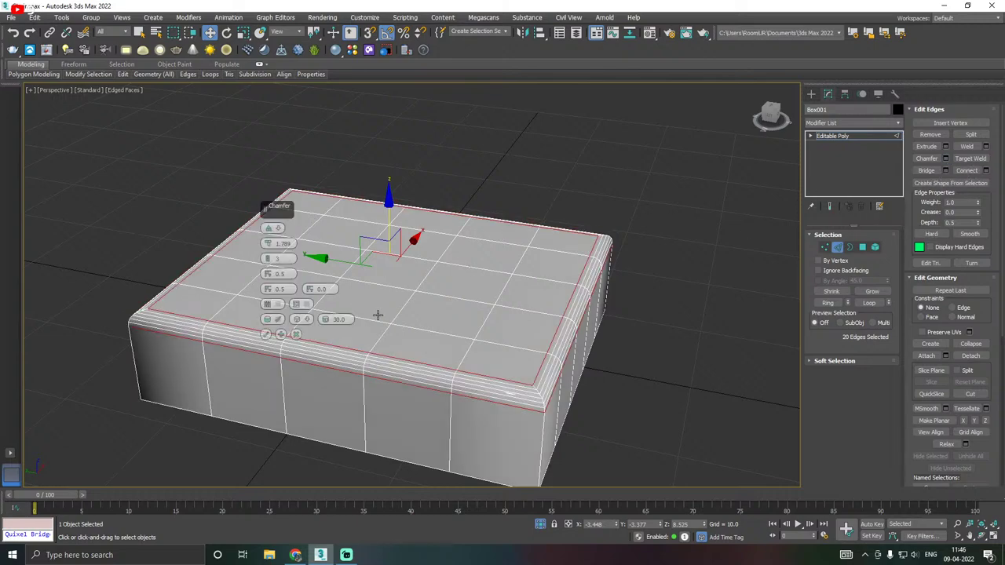
drag(268, 244, 265, 232)
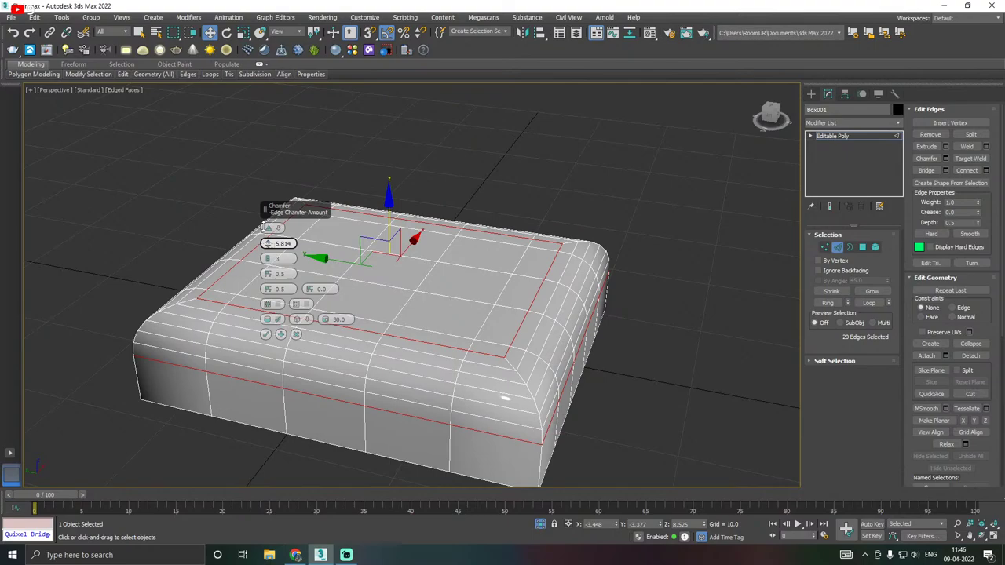
click(295, 334)
Add the box's four vertical corner edges to the top-rim edge selection.
ctrl+click(541, 444)
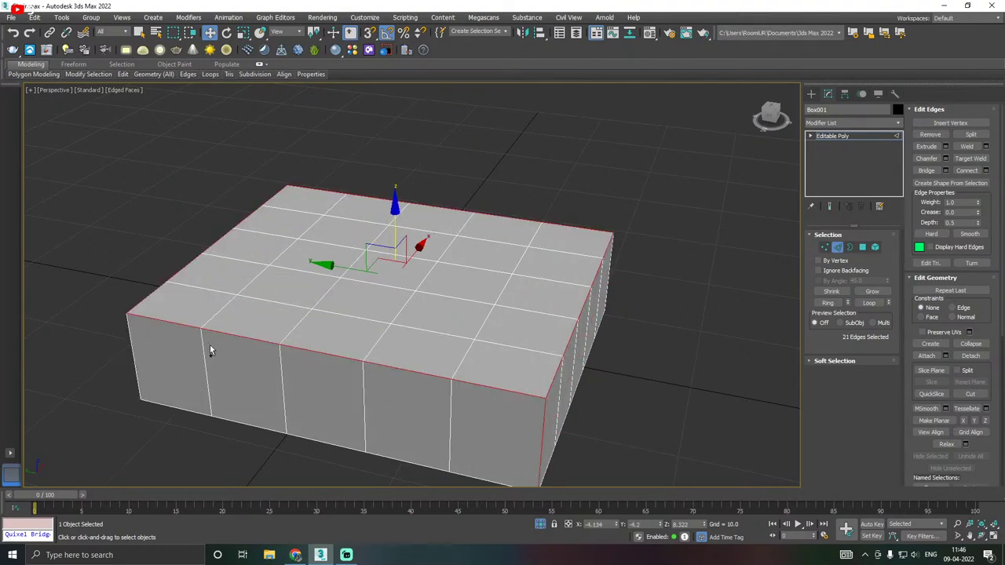
ctrl+click(134, 355)
scroll(134, 350, down, 5)
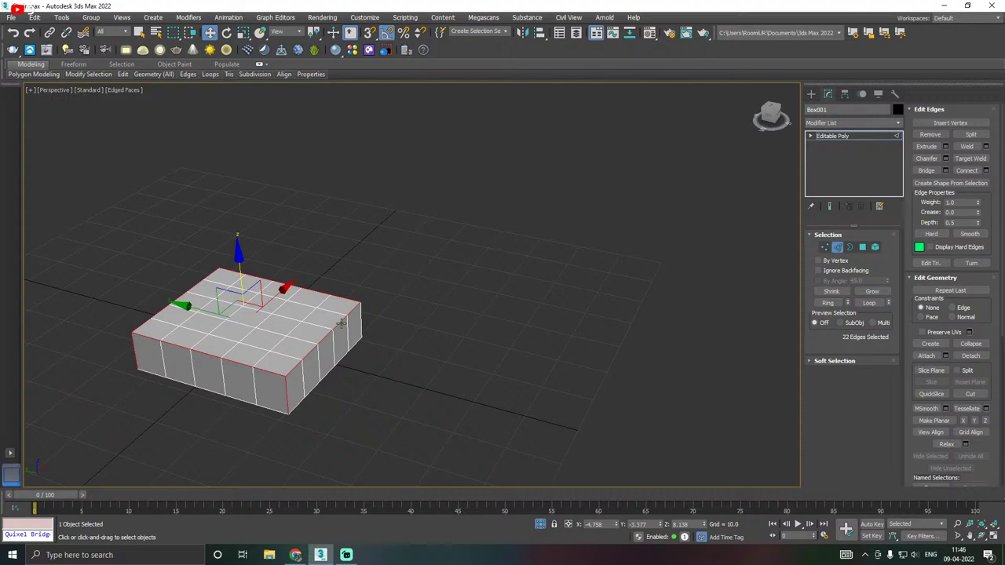
ctrl+click(324, 380)
alt+middle_drag(356, 375, 258, 361)
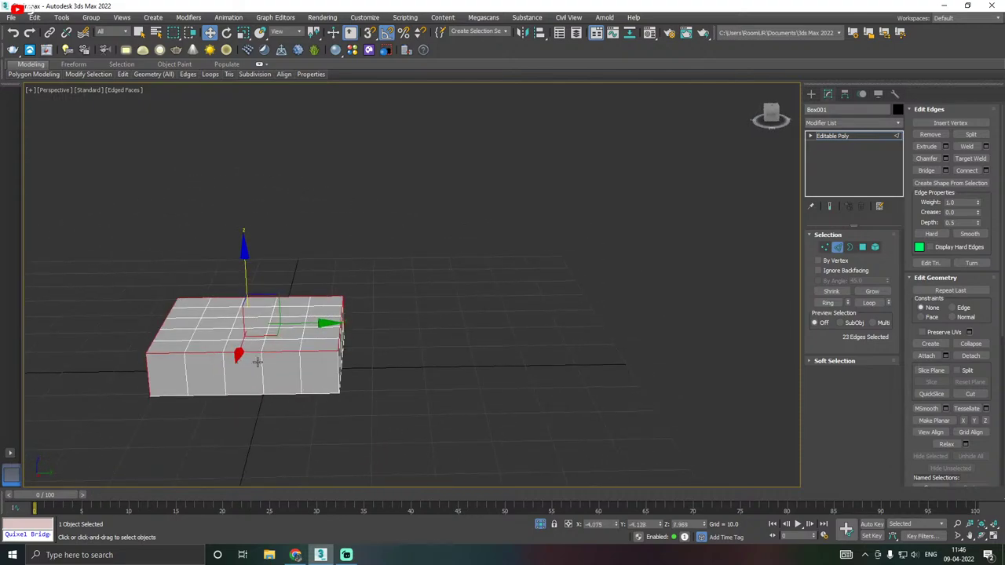
ctrl+click(338, 373)
mouse_move(350, 374)
alt+middle_down()
mouse_move(224, 372)
mouse_move(349, 393)
alt+middle_up()
scroll(349, 393, up, 4)
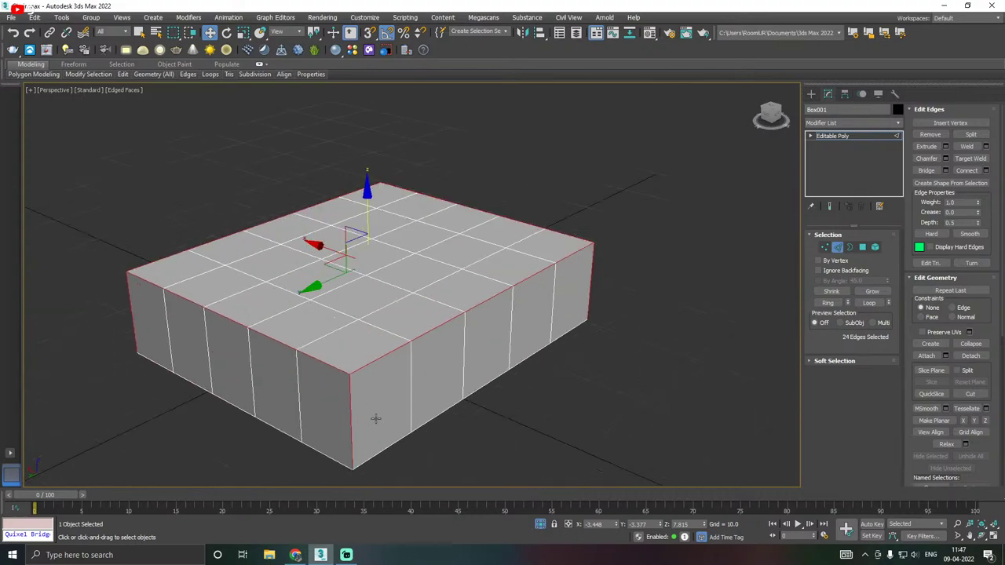
Chamfer the selected edges, exit isolation, then undo the chamfer with Ctrl+Z.
click(945, 159)
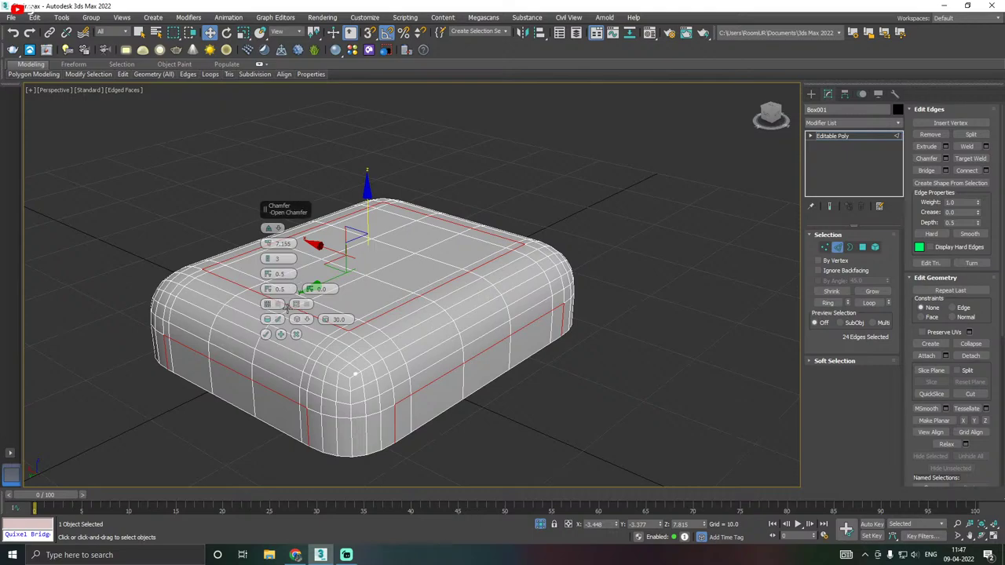
mouse_move(358, 296)
alt+middle_down()
mouse_move(321, 317)
mouse_move(345, 296)
alt+middle_up()
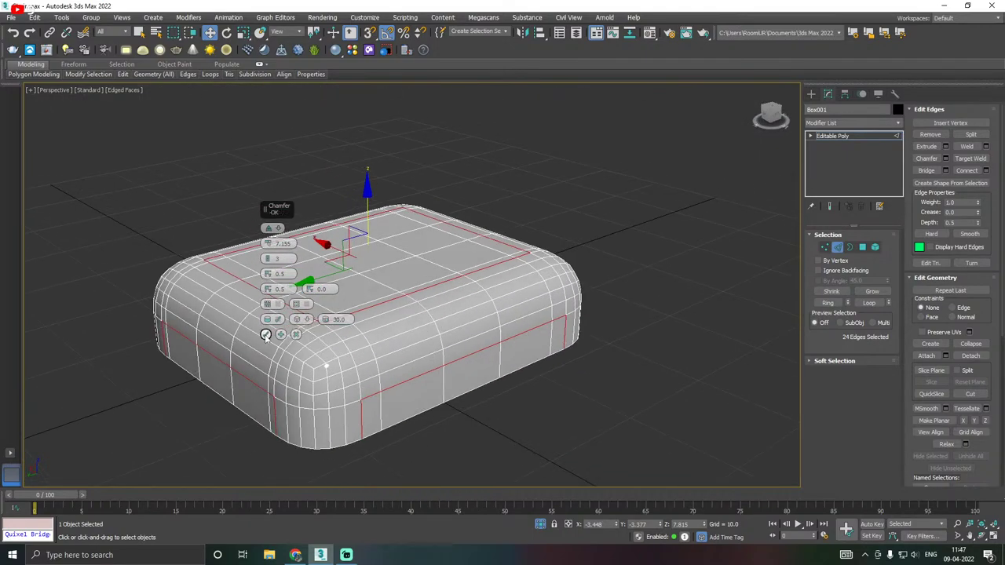
click(265, 335)
scroll(330, 282, up, 5)
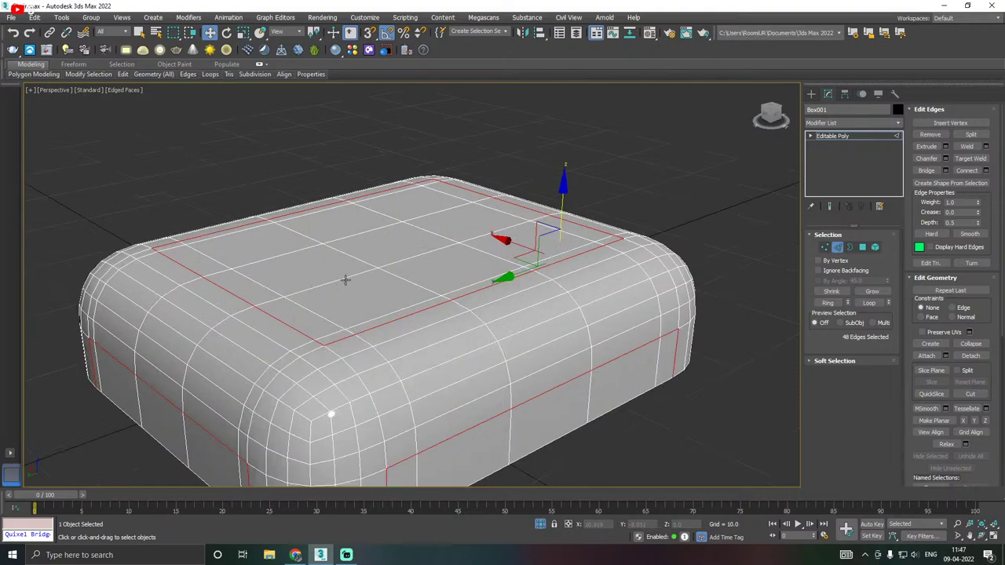
click(541, 525)
alt+middle_drag(482, 378, 496, 369)
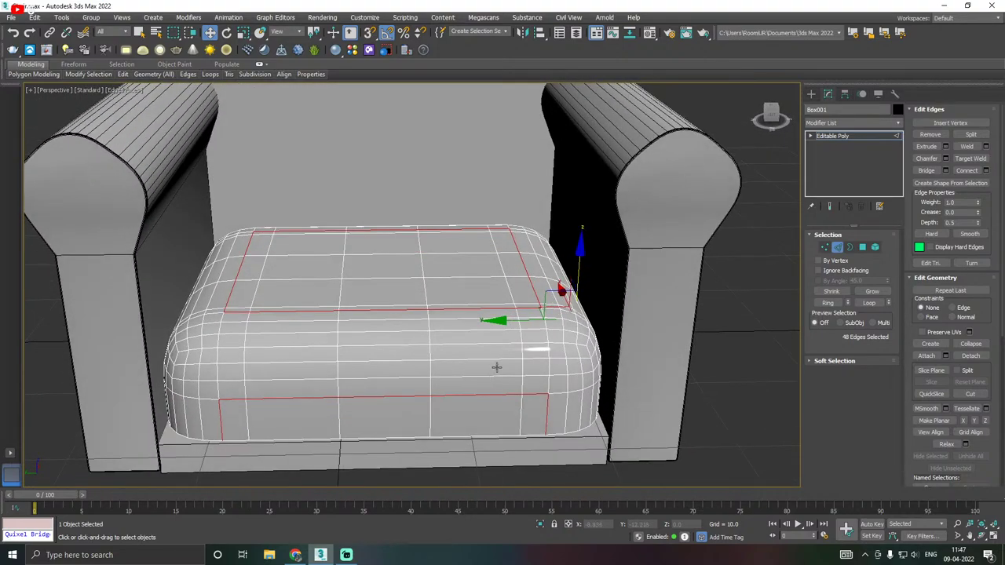
scroll(496, 366, down, 2)
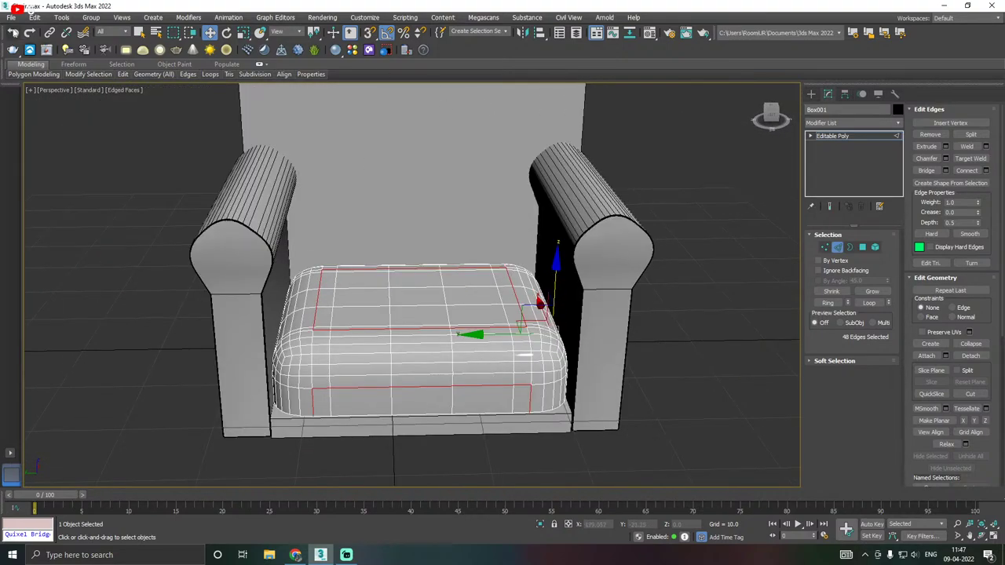
key(ctrl+z)
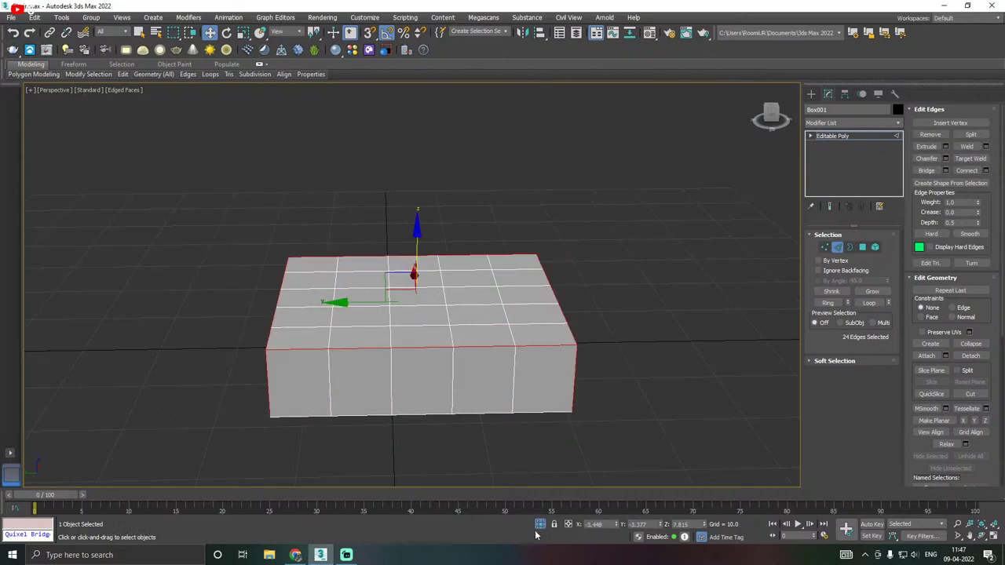
With the full chair visible, chamfer the cushion's top and corner edges by 3.242 with 3 segments.
click(539, 524)
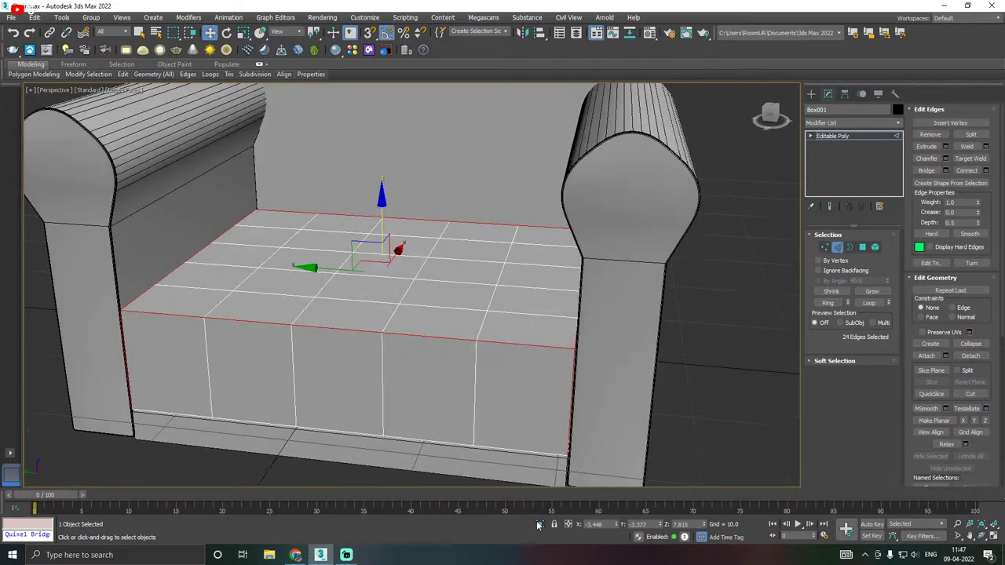
click(945, 157)
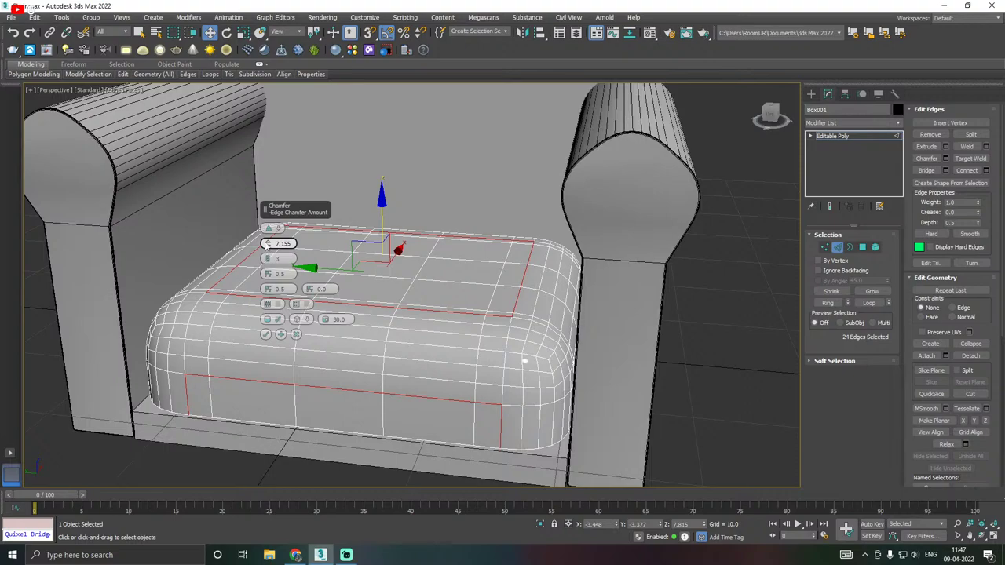
drag(268, 244, 281, 260)
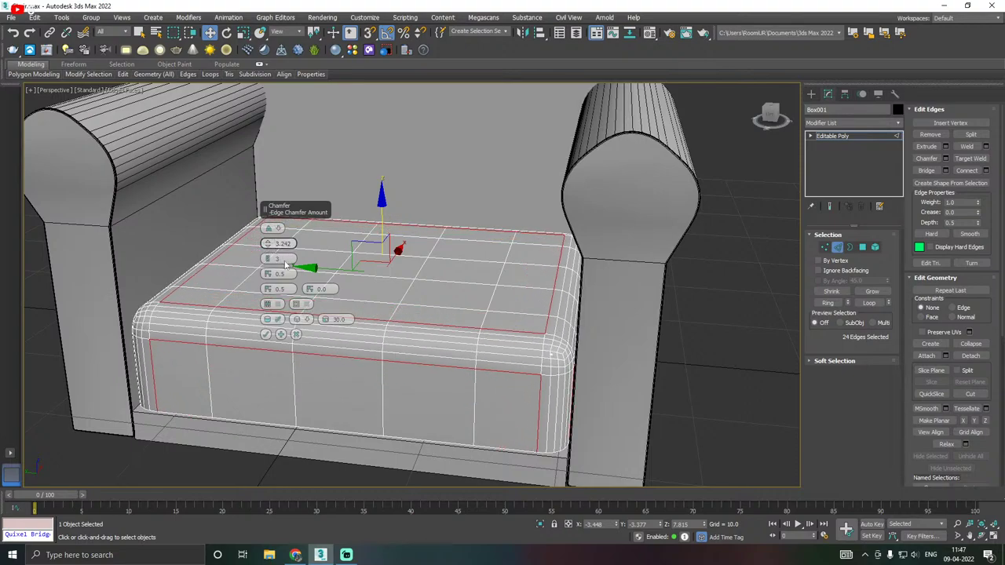
alt+middle_drag(330, 291, 410, 281)
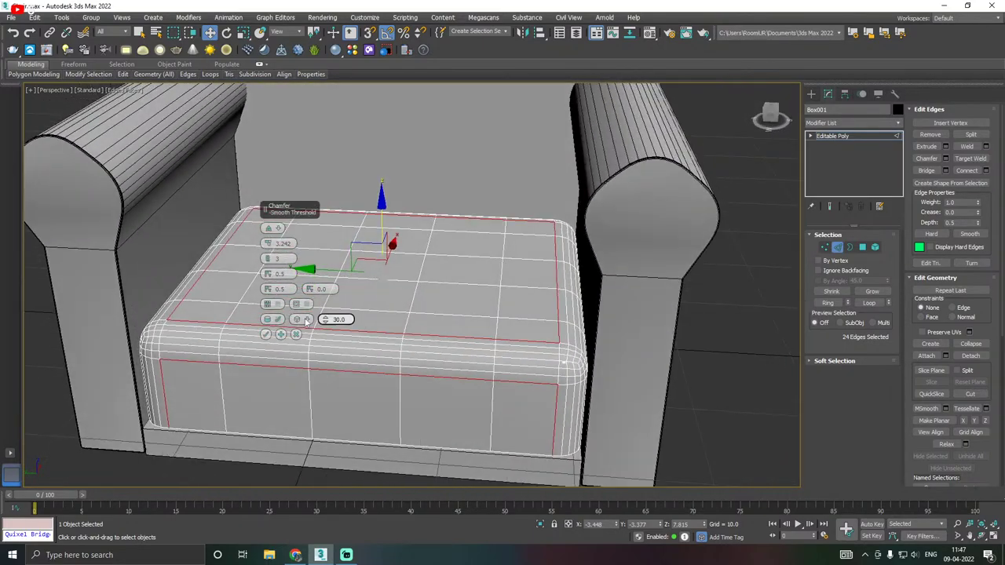
click(266, 335)
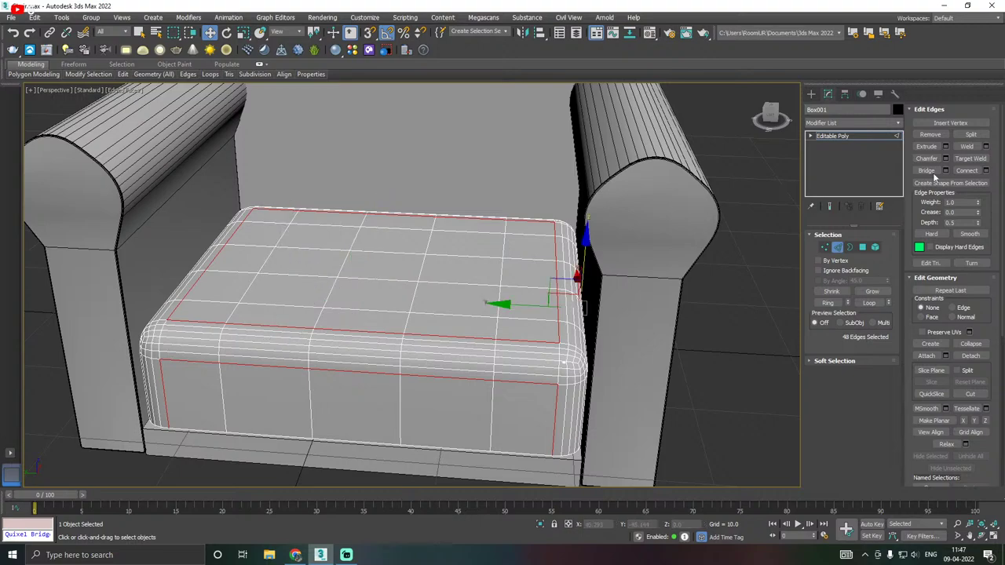
In Polygon mode, select faces on the cushion top and raise one slightly.
click(862, 250)
scroll(365, 267, up, 5)
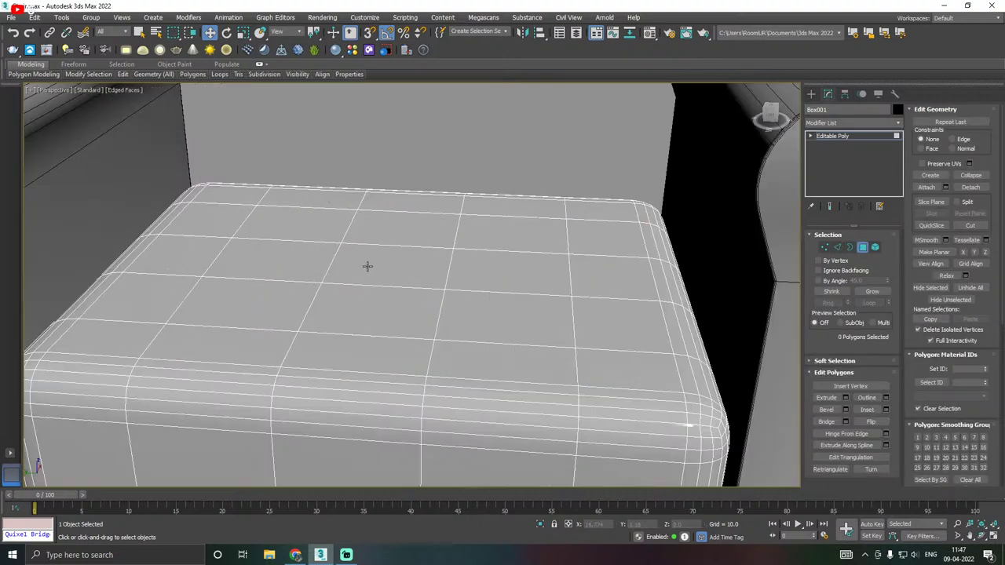
click(374, 270)
alt+middle_drag(391, 214, 288, 295)
click(219, 274)
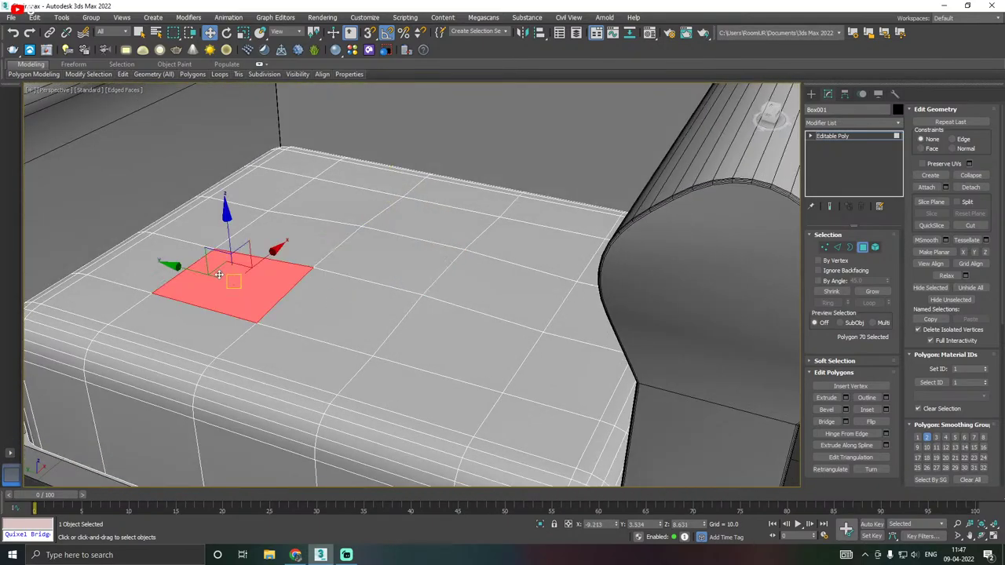
drag(226, 228, 228, 227)
alt+middle_drag(226, 224, 375, 204)
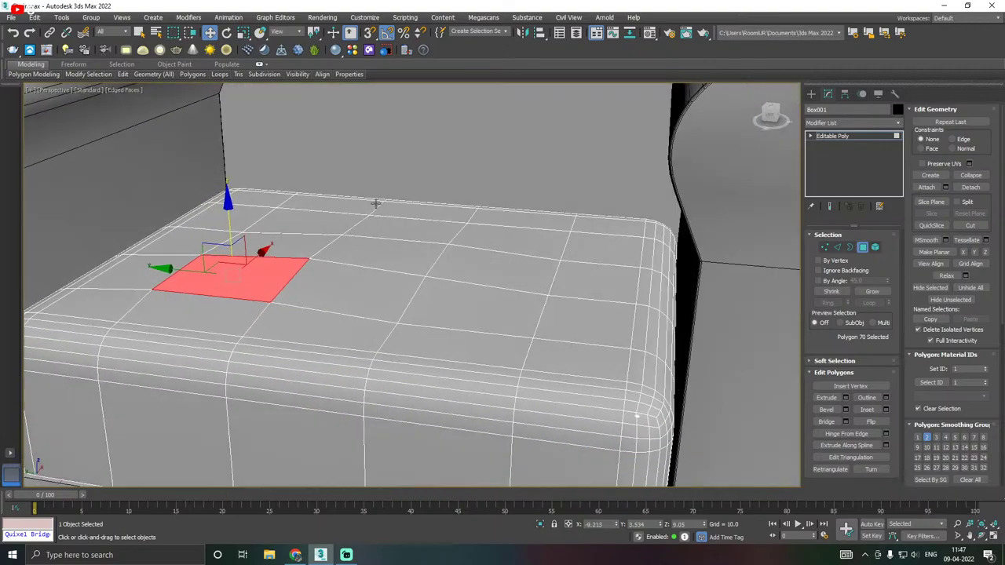
click(576, 308)
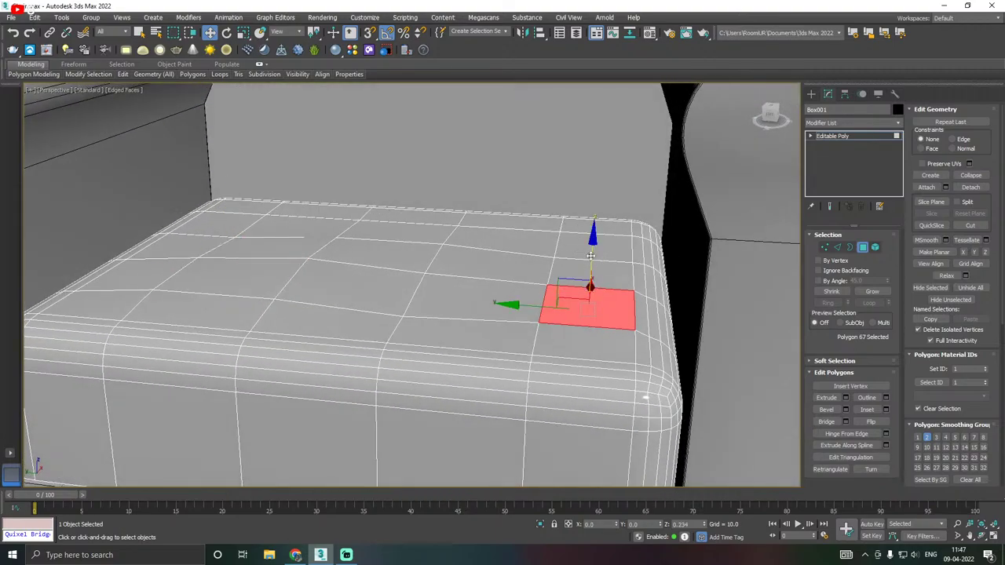
alt+middle_drag(534, 243, 440, 269)
Select faces on the cushion's front side and nudge them slightly left and right.
click(371, 310)
scroll(375, 324, up, 3)
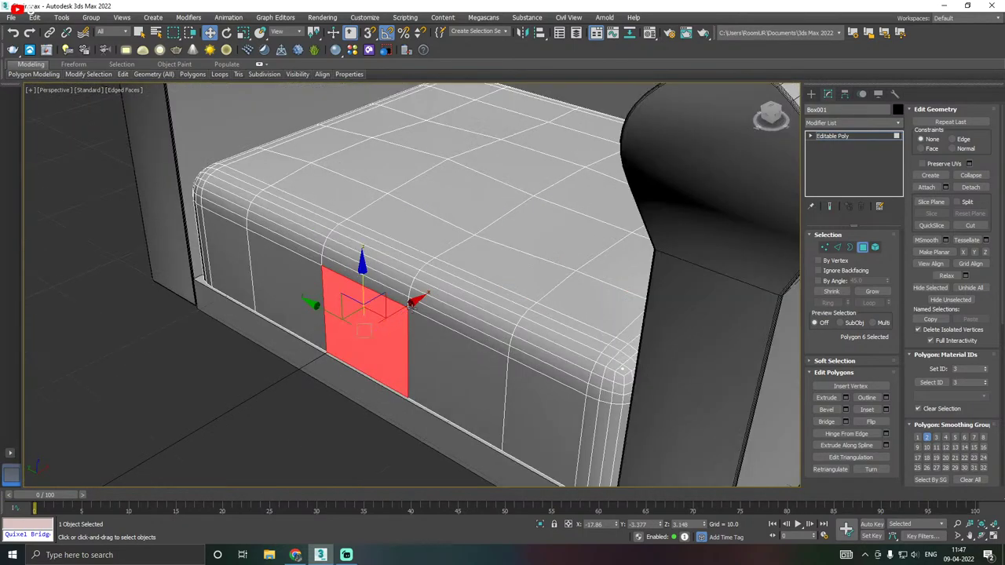
alt+middle_drag(411, 298, 441, 301)
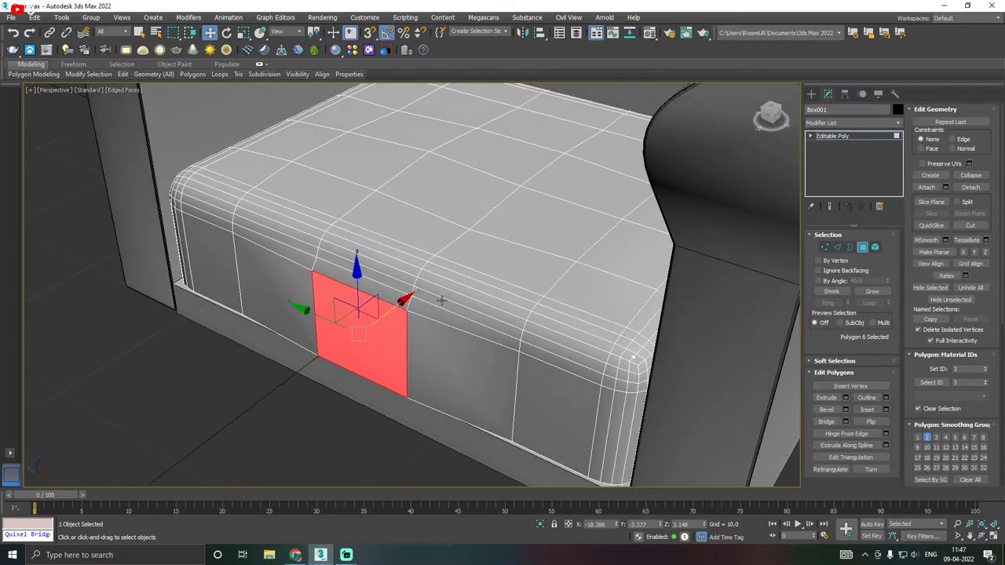
click(263, 278)
drag(308, 271, 304, 272)
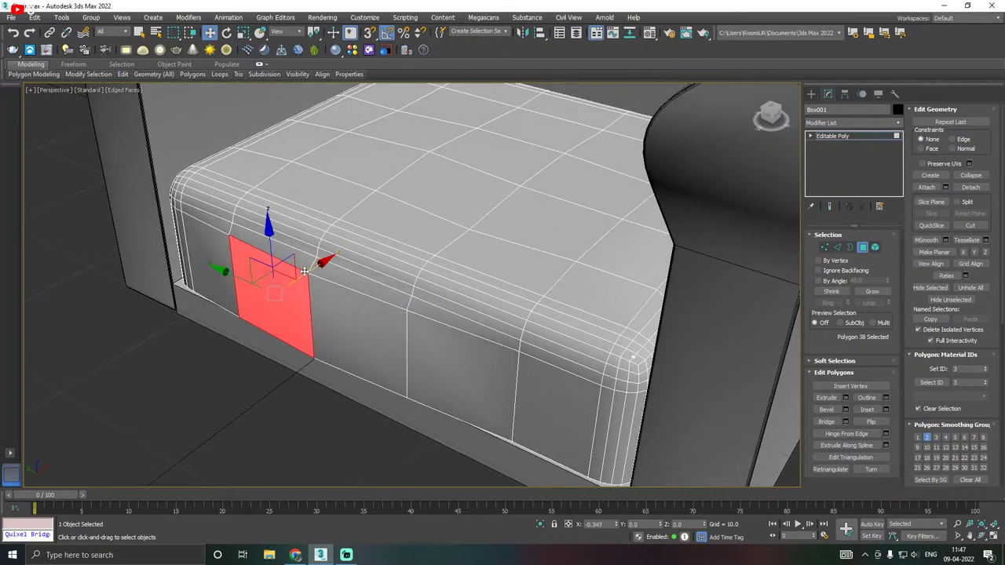
alt+middle_drag(355, 269, 464, 274)
drag(306, 271, 532, 269)
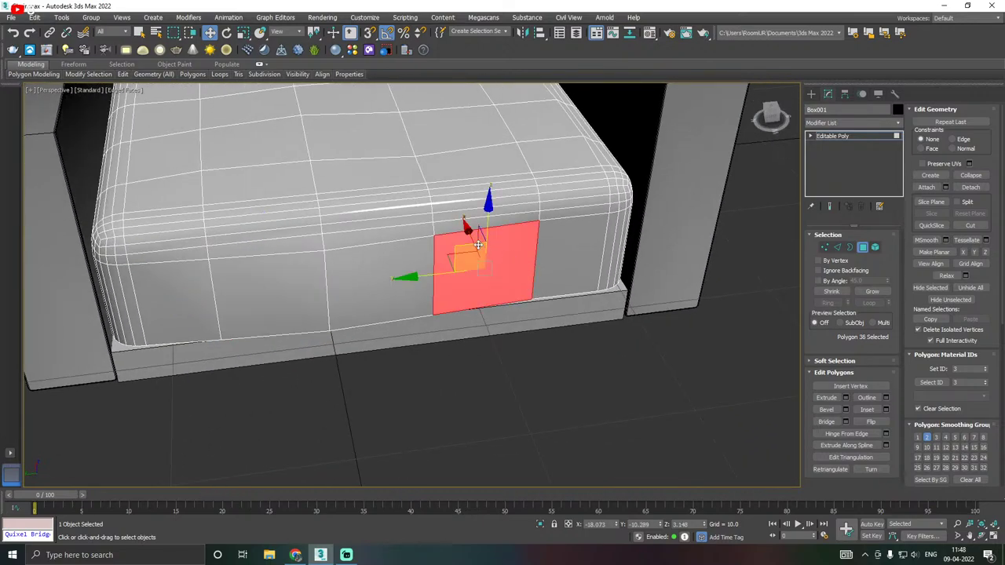
drag(468, 232, 472, 234)
alt+middle_drag(473, 234, 260, 232)
click(259, 229)
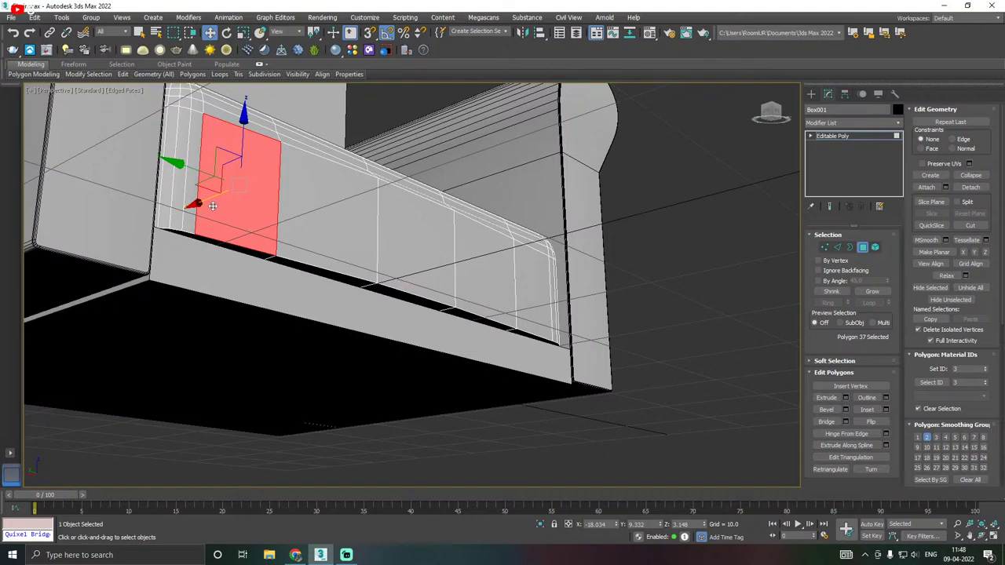
alt+middle_drag(208, 201, 499, 253)
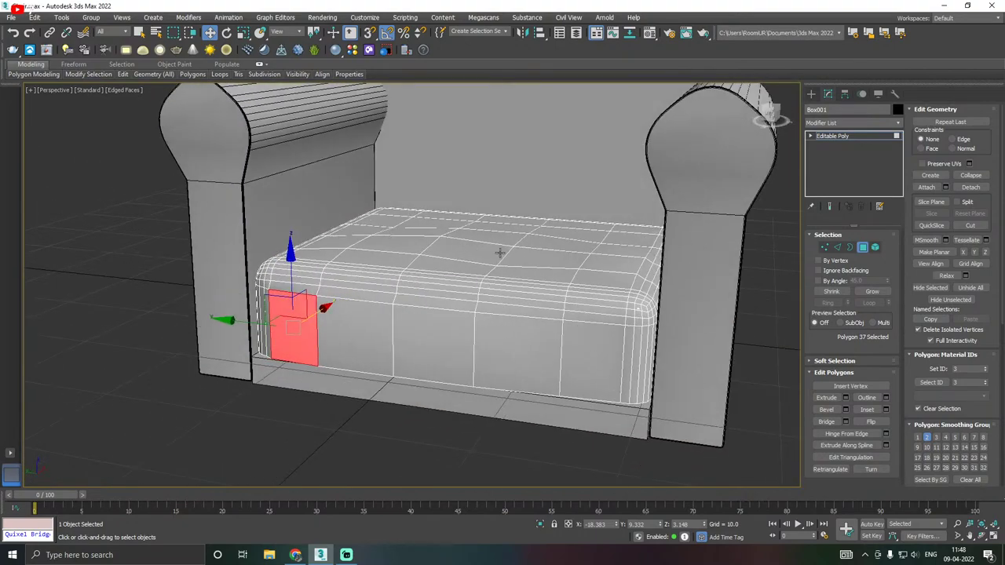
Select a vertex on the cushion's top front edge and enable Soft Selection with falloff 20.
click(824, 247)
scroll(487, 295, up, 3)
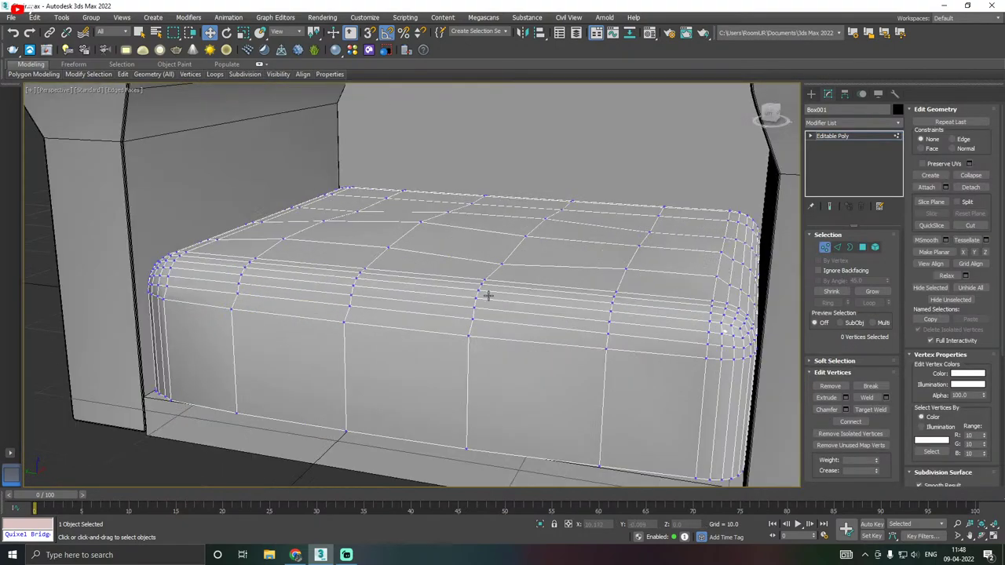
click(476, 298)
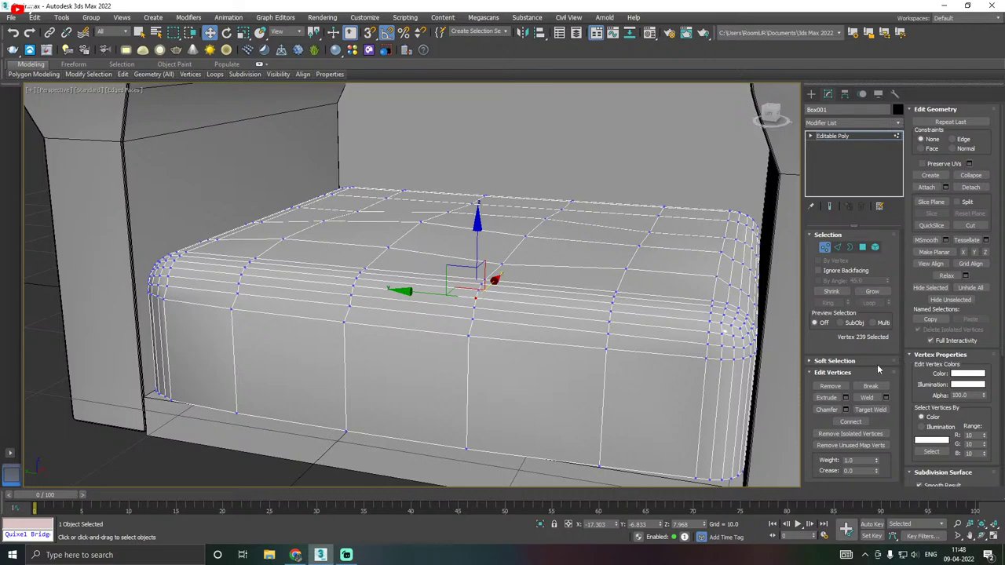
click(850, 362)
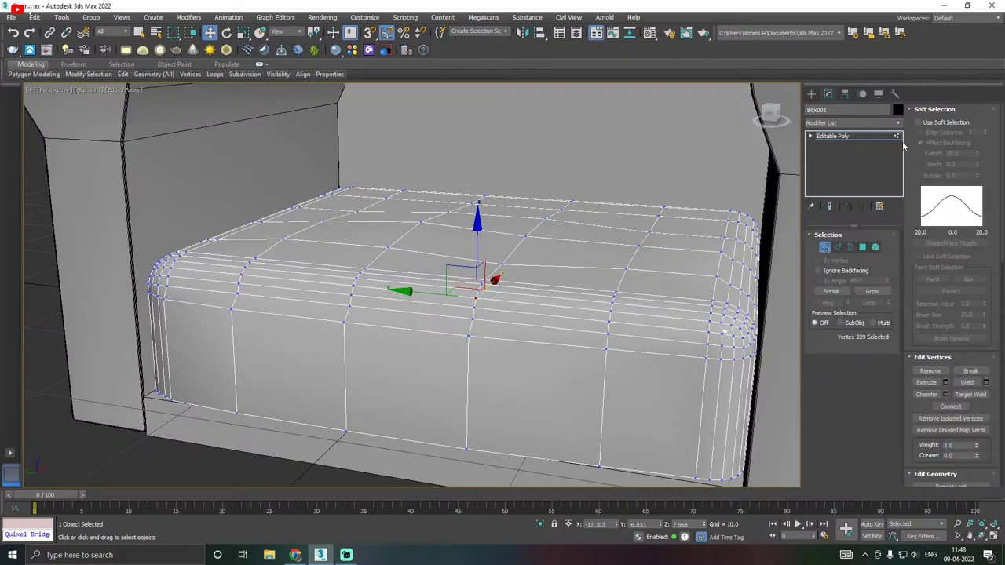
click(940, 123)
alt+middle_drag(677, 202, 432, 258)
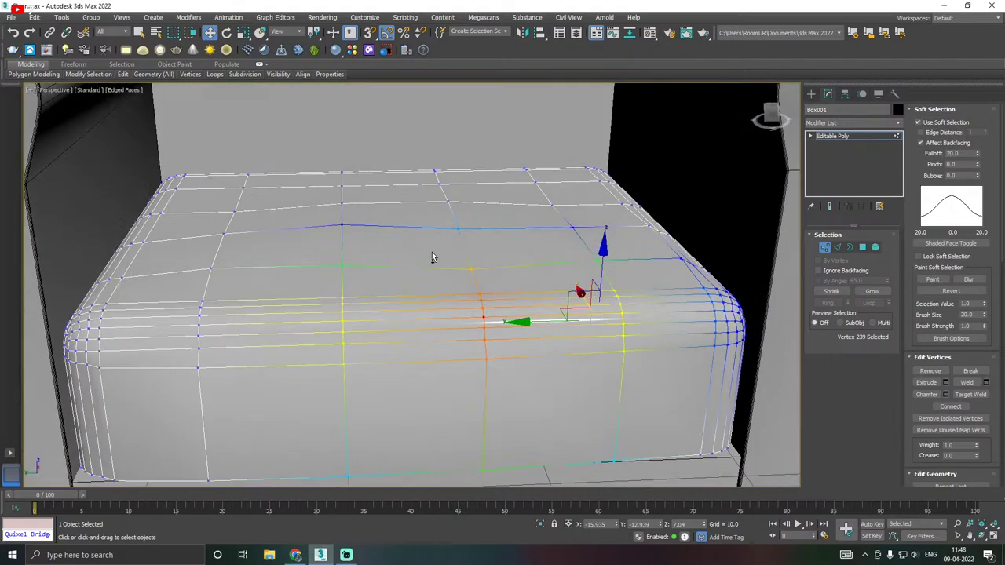
scroll(463, 262, down, 3)
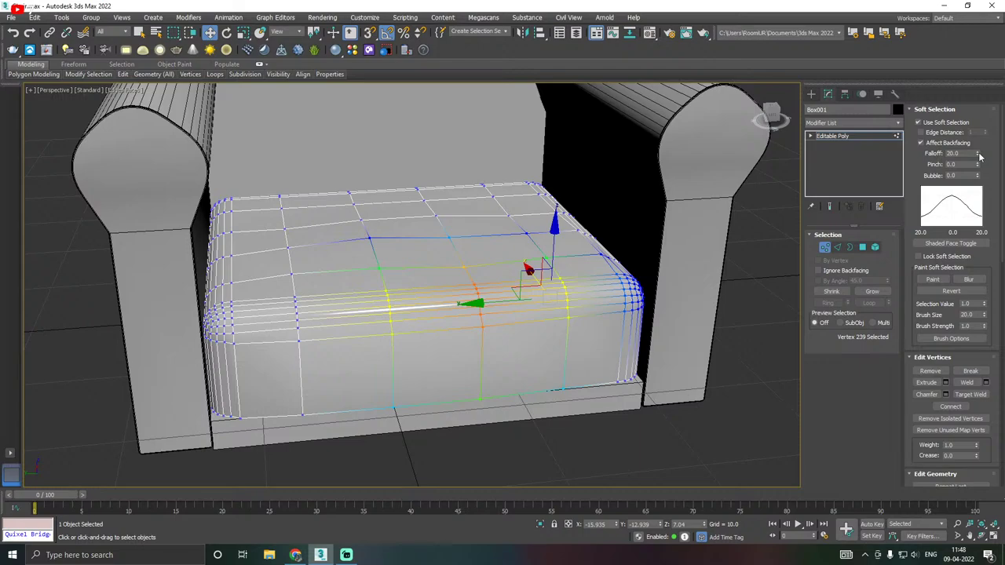
Set the soft-selection falloff to 8.6 and pull vertex 239 down to dent the cushion.
drag(979, 157, 983, 182)
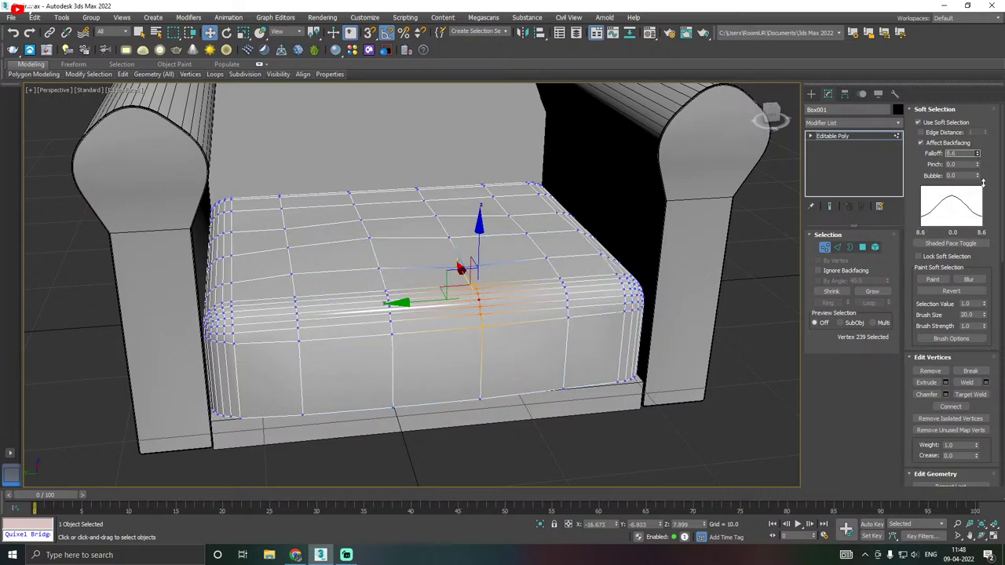
alt+middle_drag(510, 215, 540, 228)
scroll(488, 270, up, 3)
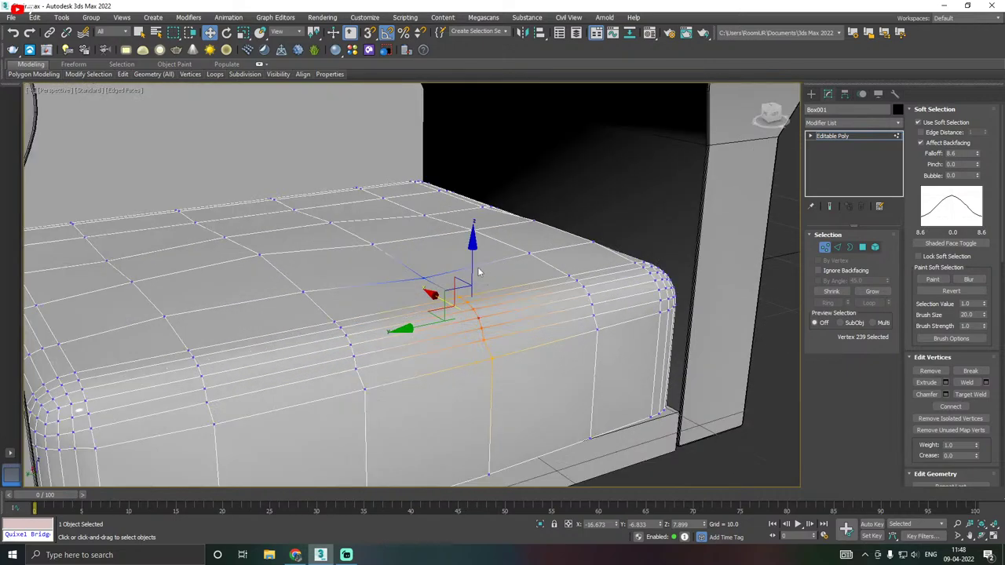
drag(470, 262, 473, 269)
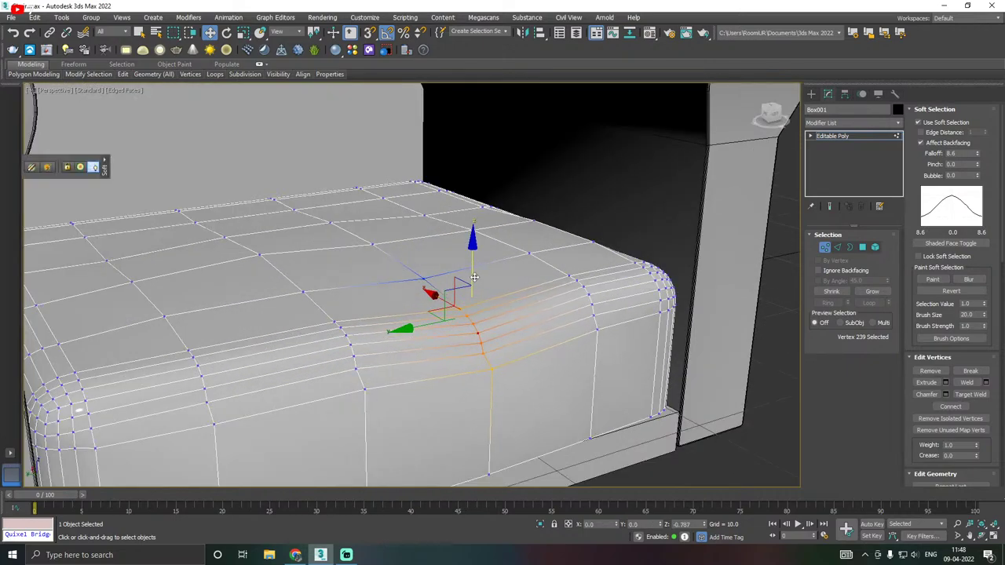
Pull vertex 134 on the cushion's left front edge down for a second dent.
alt+middle_drag(474, 277, 515, 257)
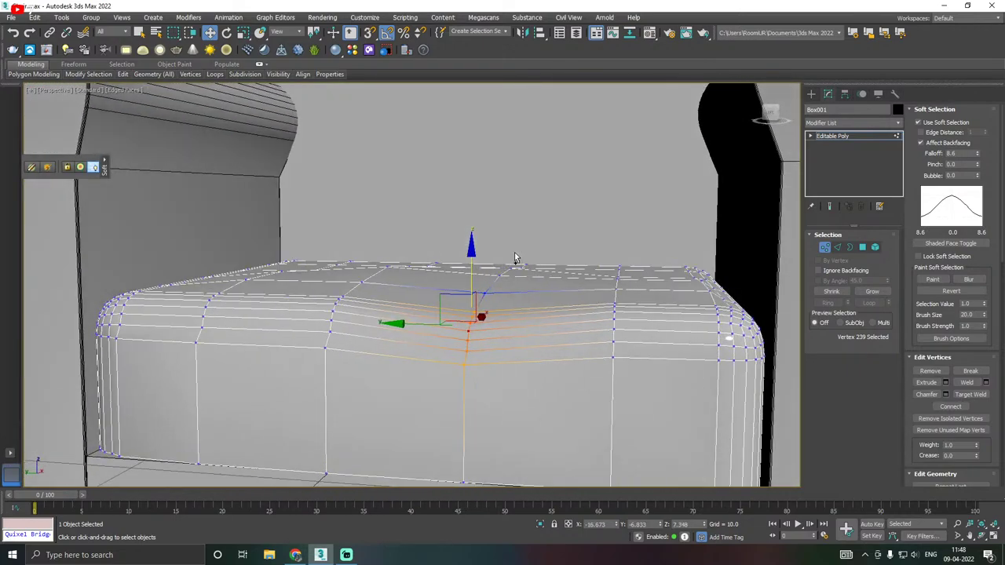
click(204, 300)
drag(149, 256, 151, 269)
alt+middle_drag(264, 251, 332, 267)
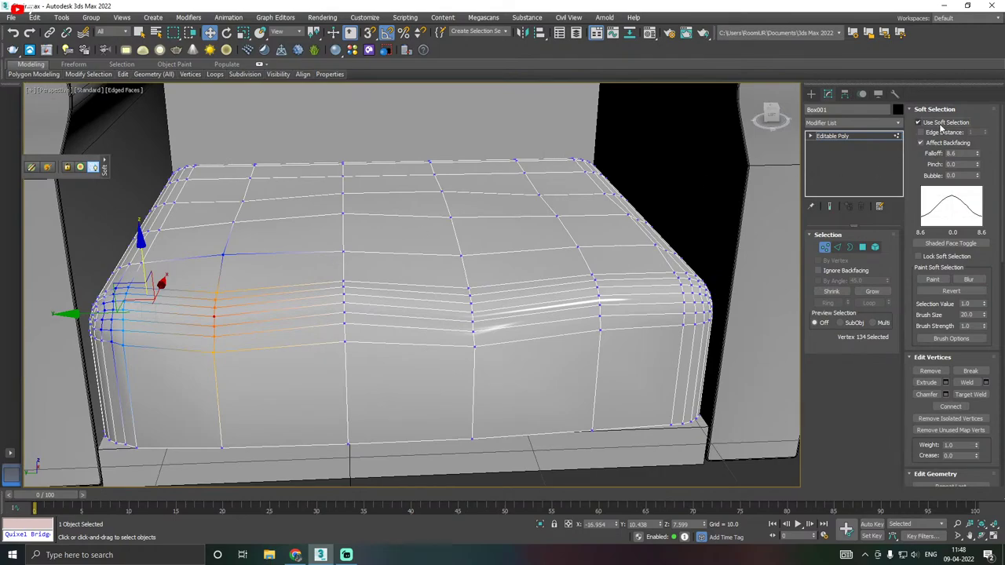
click(834, 136)
alt+middle_drag(487, 298, 575, 268)
scroll(500, 296, down, 2)
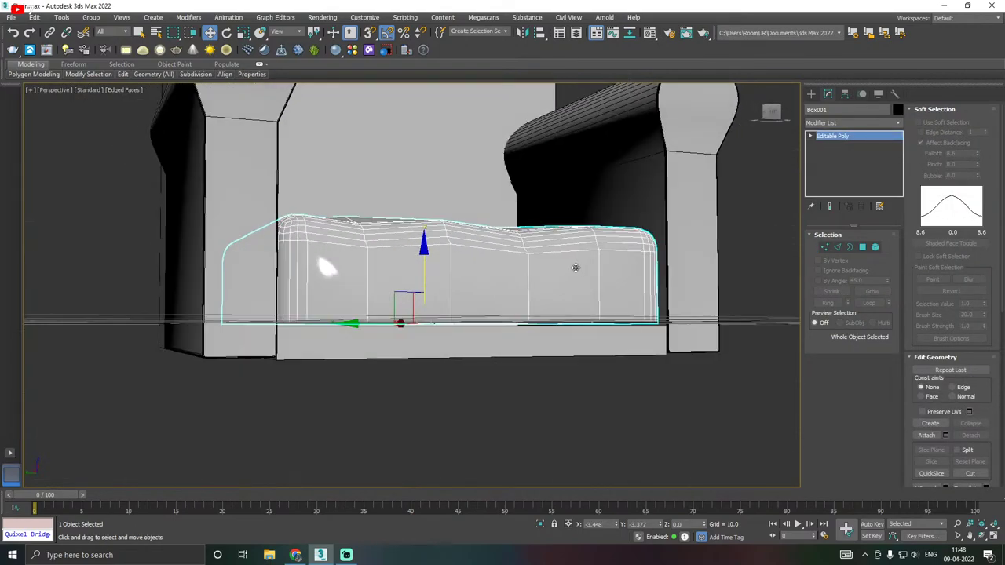
Isolate the seat cushion and select its rim edge loop in Edge mode to inspect it.
click(540, 524)
scroll(500, 401, down, 3)
alt+middle_drag(500, 402, 533, 343)
scroll(534, 343, up, 2)
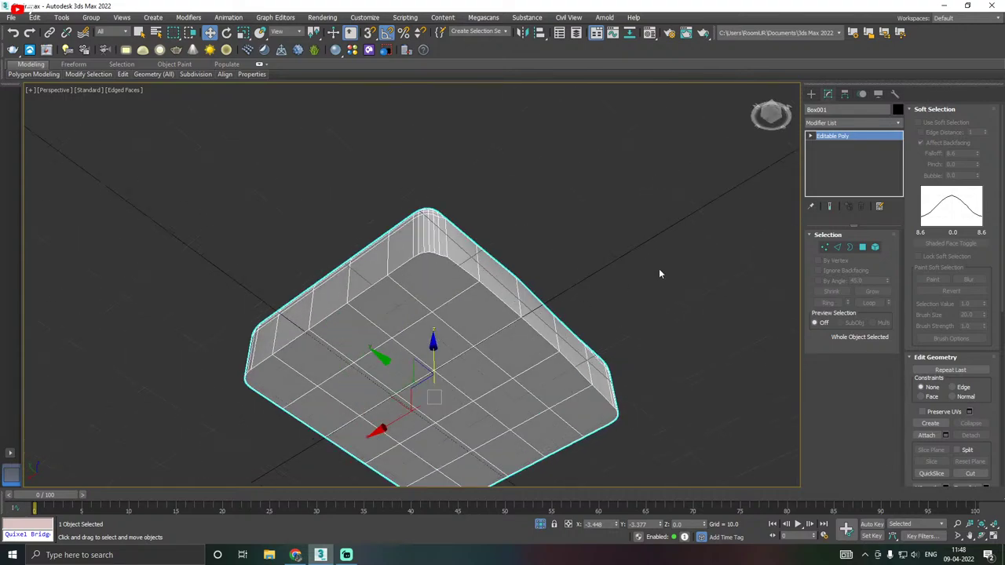
click(837, 247)
double_click(499, 298)
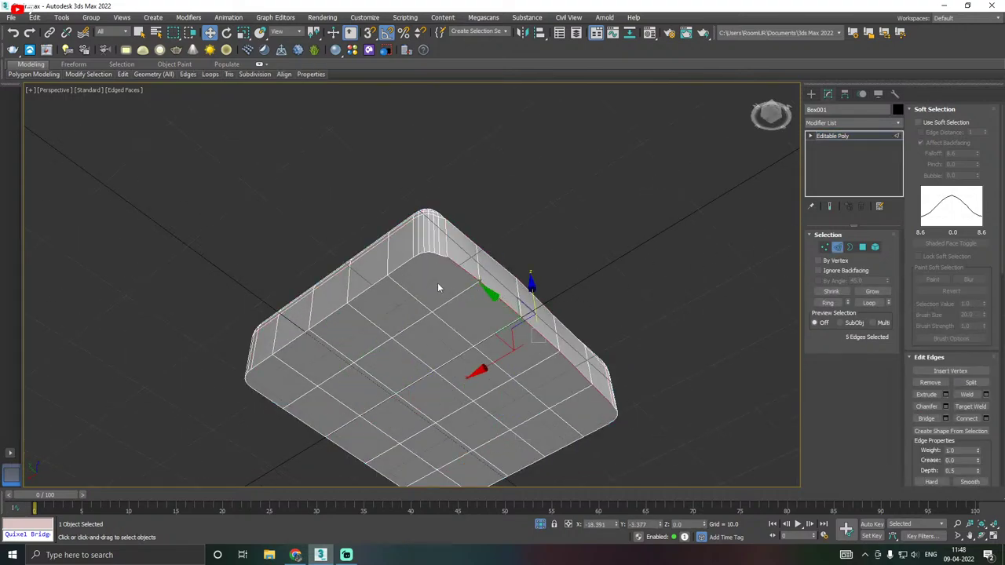
alt+middle_drag(438, 288, 471, 228)
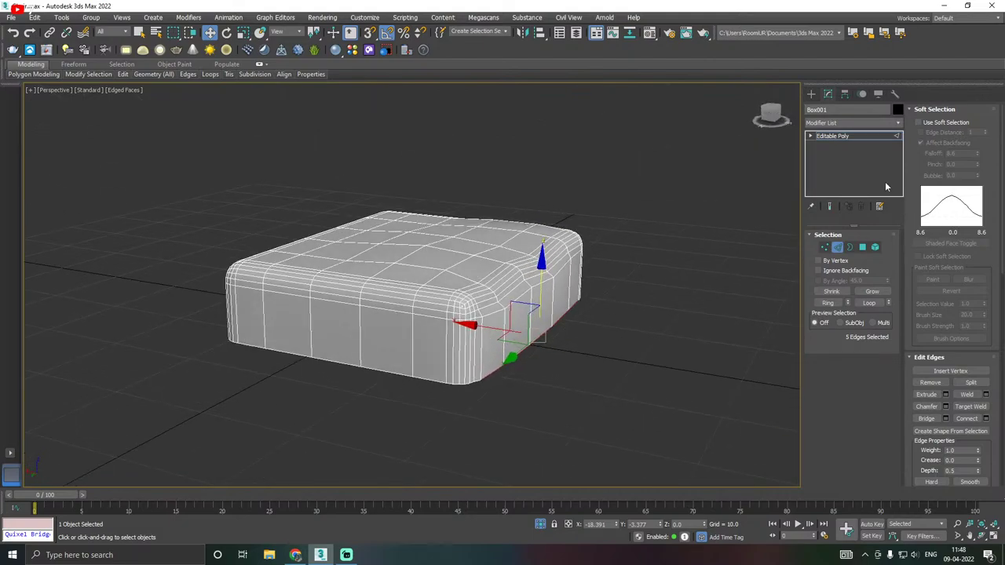
End isolation to show the whole chair and save the scene.
click(853, 136)
click(540, 526)
alt+middle_drag(400, 452, 356, 460)
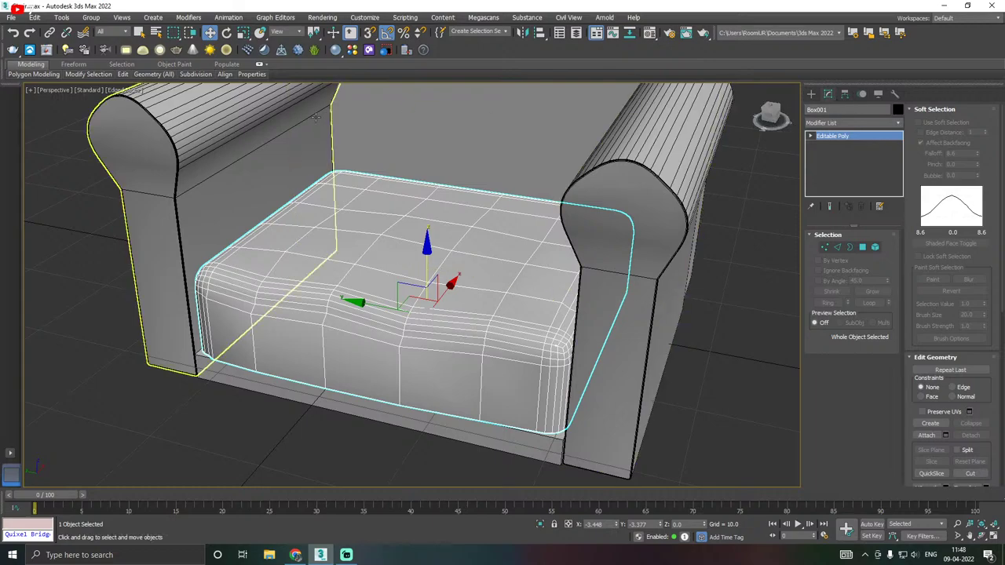
click(11, 18)
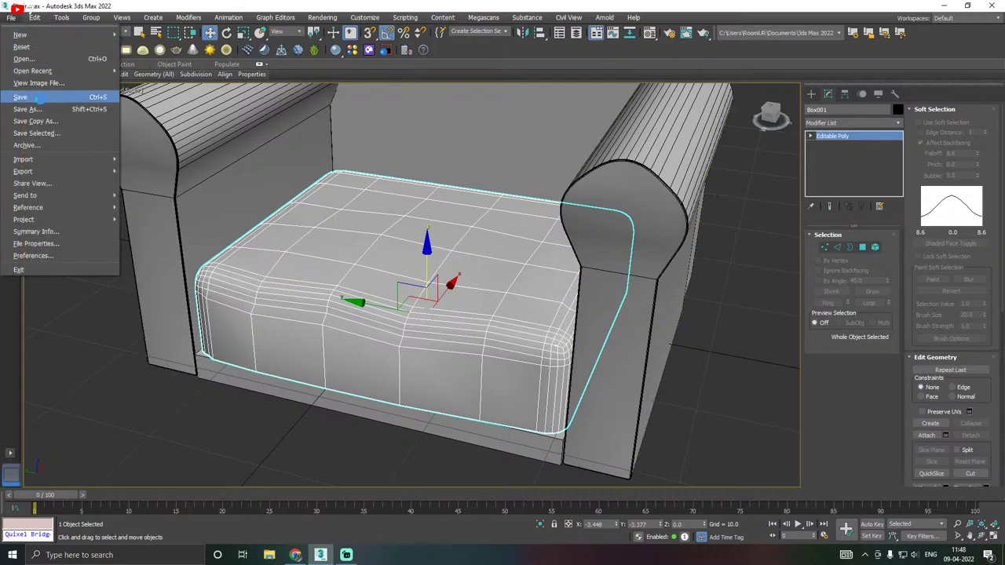
click(39, 100)
click(316, 395)
alt+middle_drag(316, 394, 328, 351)
click(327, 351)
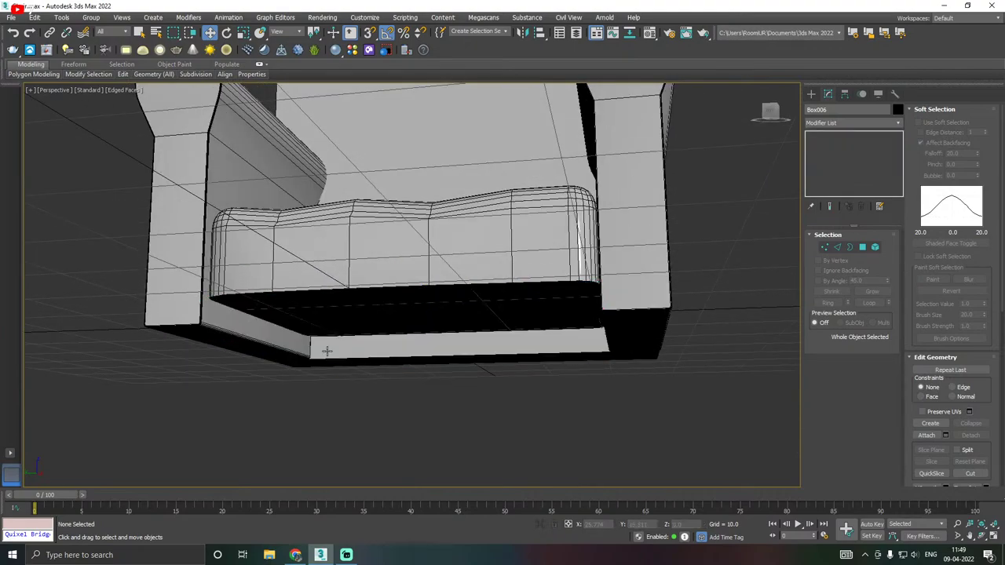
click(348, 267)
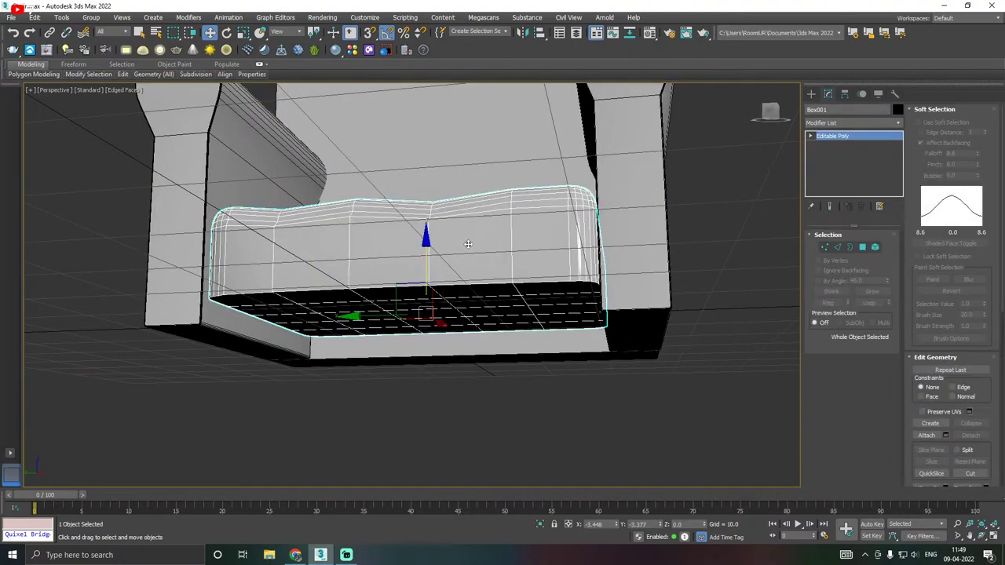
shift+drag(427, 250, 427, 358)
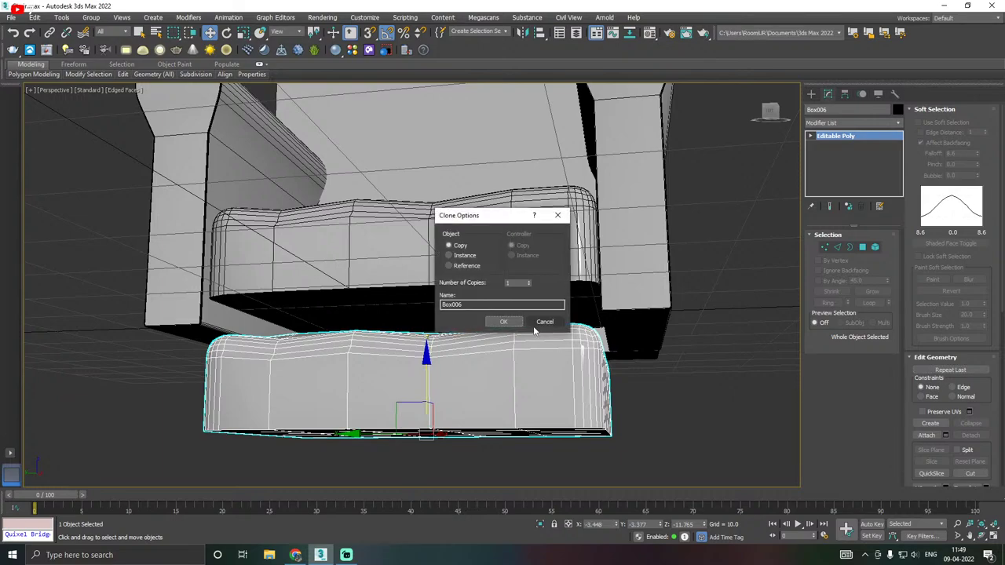
click(503, 323)
mouse_move(372, 222)
alt+middle_down()
mouse_move(399, 236)
mouse_move(411, 273)
mouse_move(409, 243)
alt+middle_up()
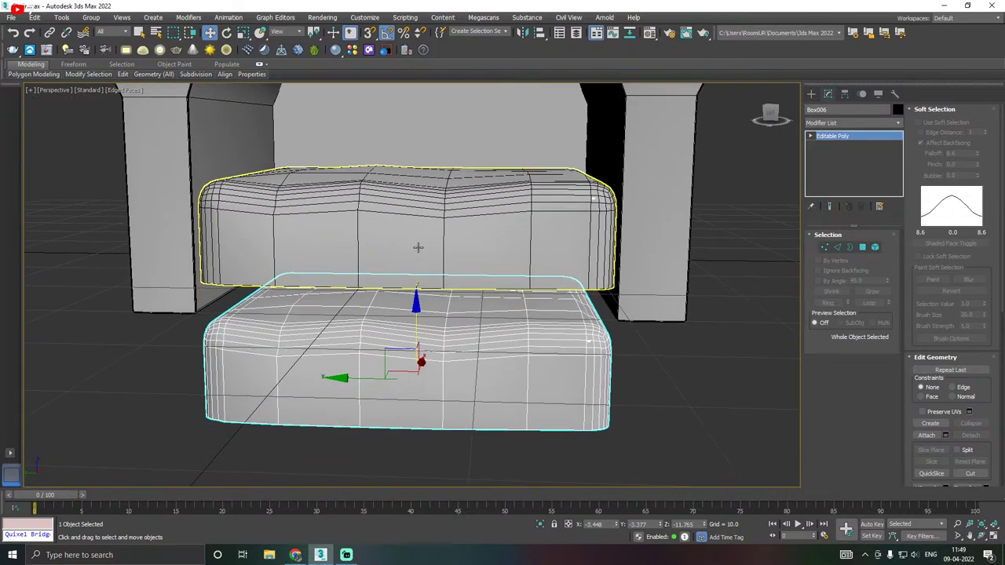
key(e)
drag(435, 312, 414, 194)
right_click(446, 315)
key(w)
alt+middle_drag(414, 195, 515, 240)
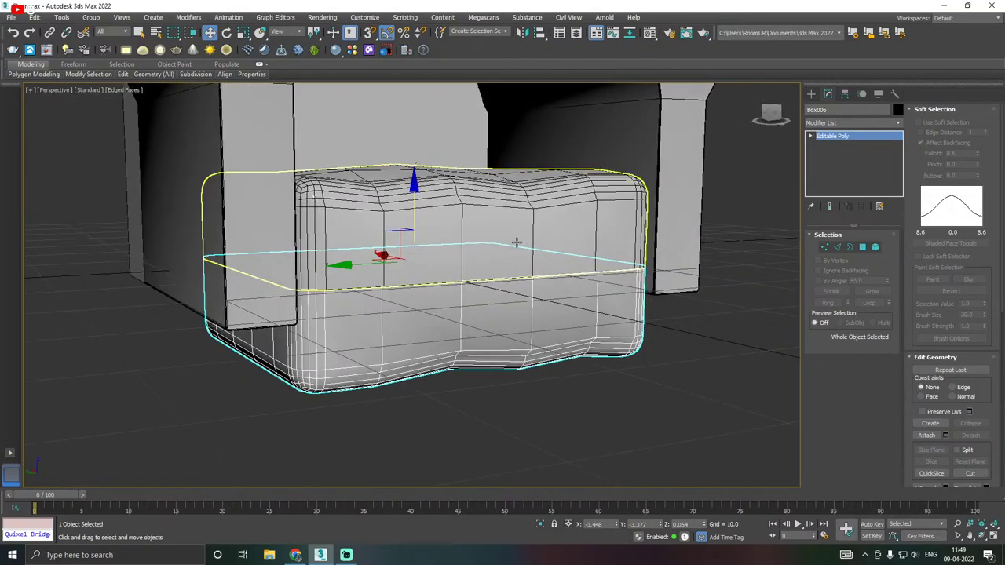
key(r)
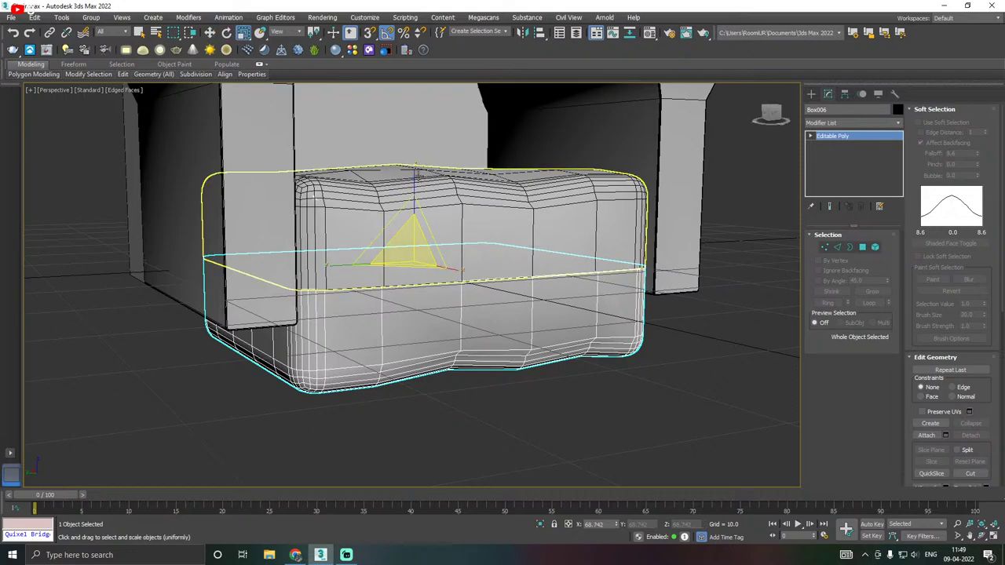
drag(415, 174, 421, 207)
alt+middle_drag(428, 212, 449, 225)
key(w)
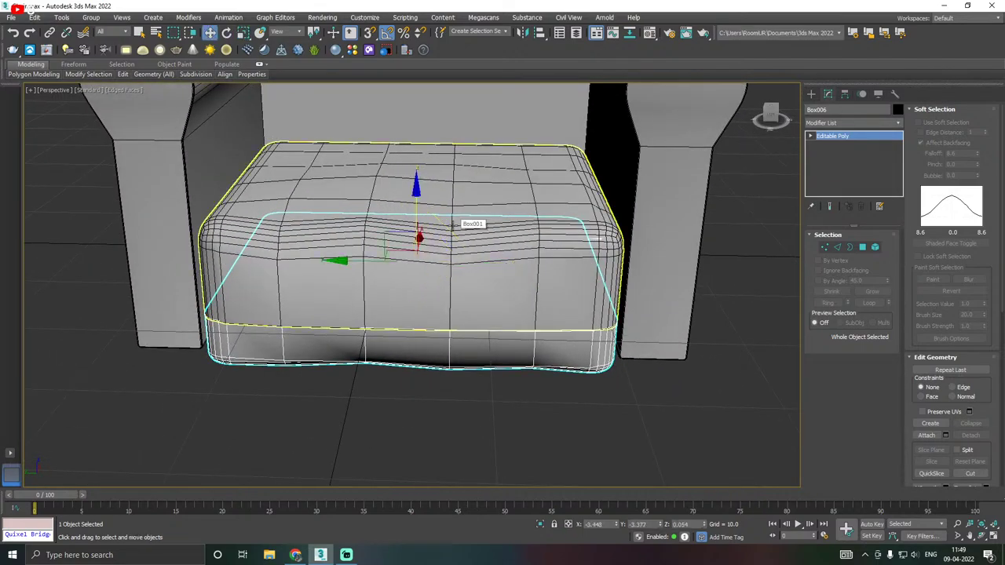
key(ctrl+d)
click(451, 226)
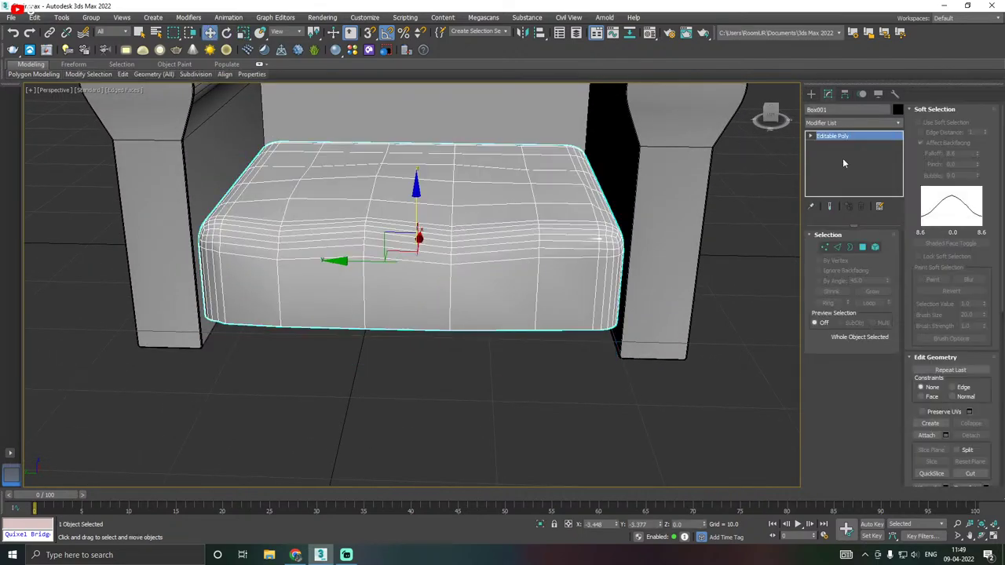
Add a Z-axis Symmetry modifier to the cushion and raise its mirror plane to set thickness.
click(900, 124)
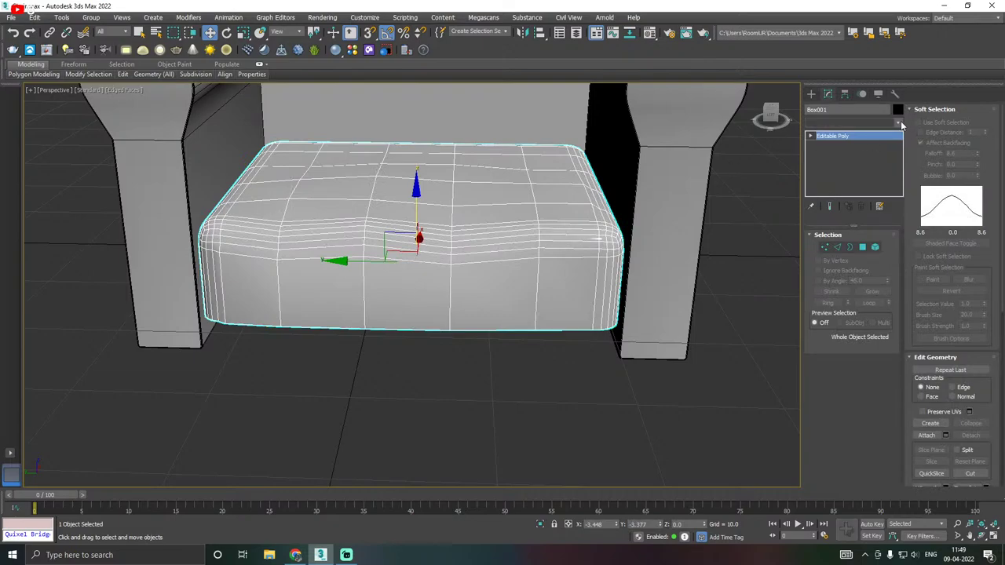
scroll(871, 320, down, 15)
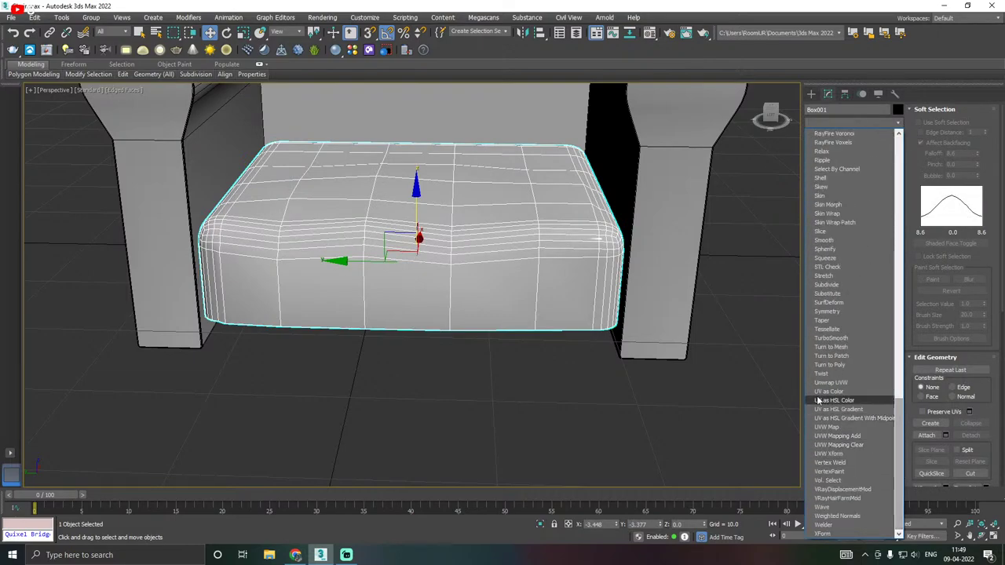
click(850, 311)
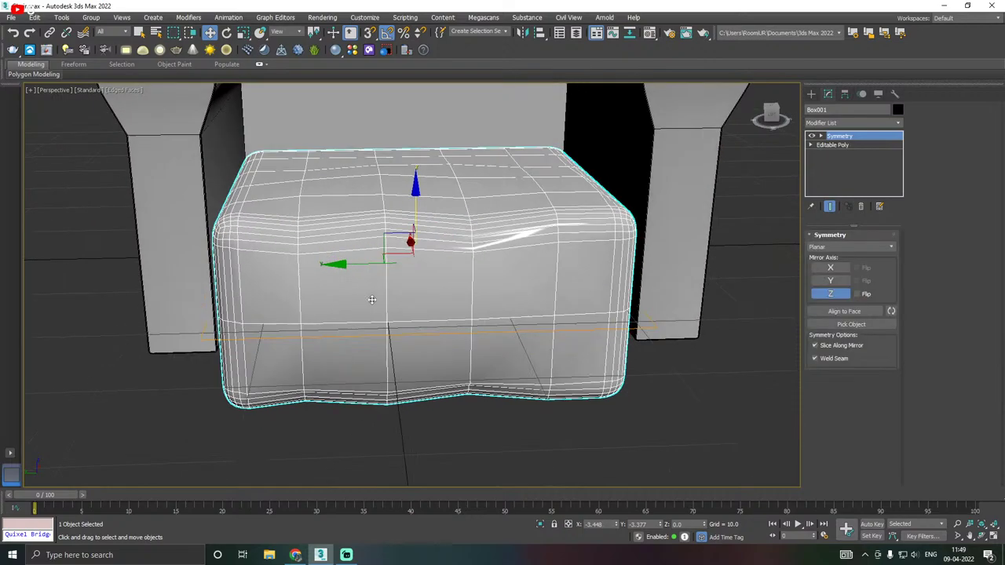
click(680, 174)
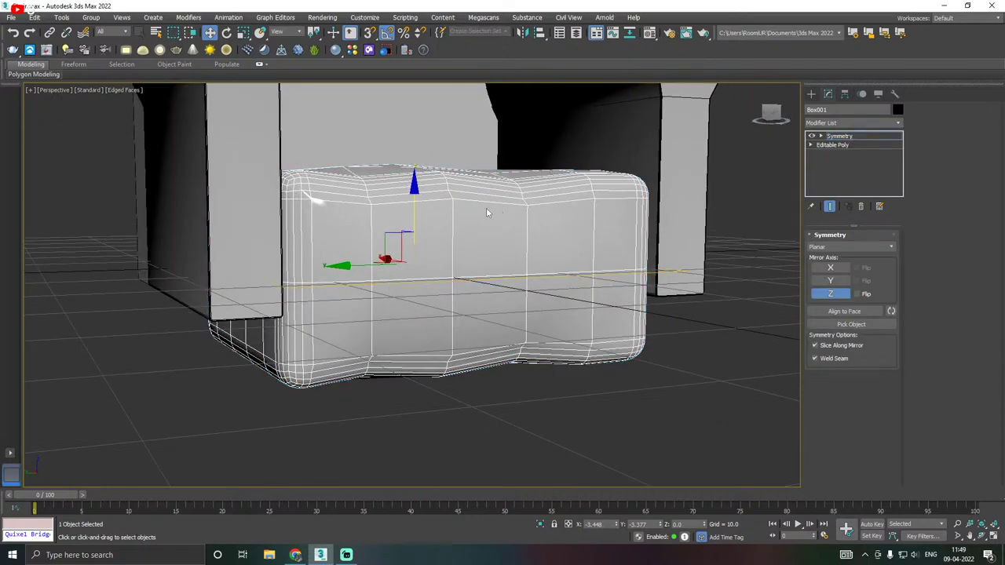
drag(412, 212, 409, 182)
alt+middle_drag(457, 197, 405, 338)
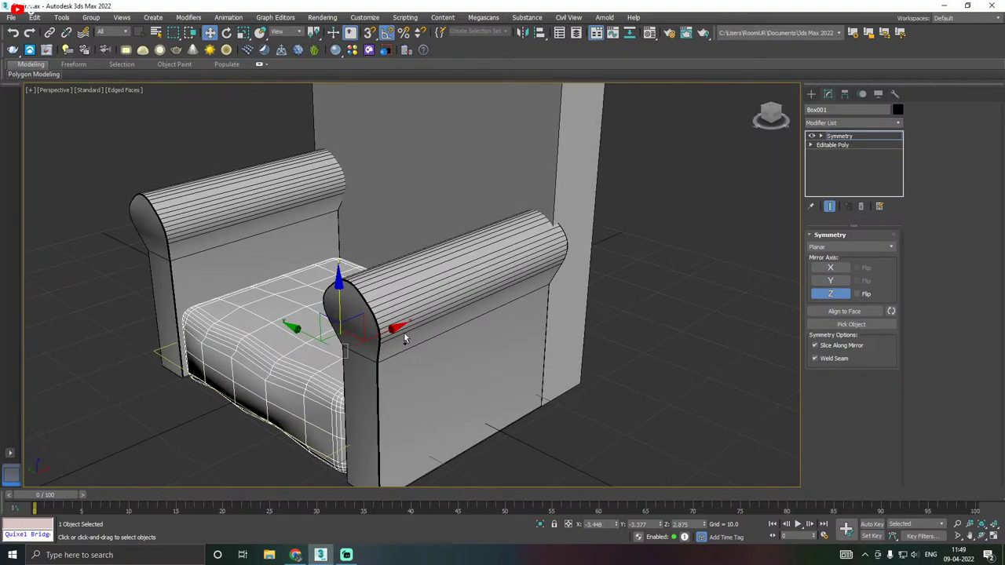
click(849, 138)
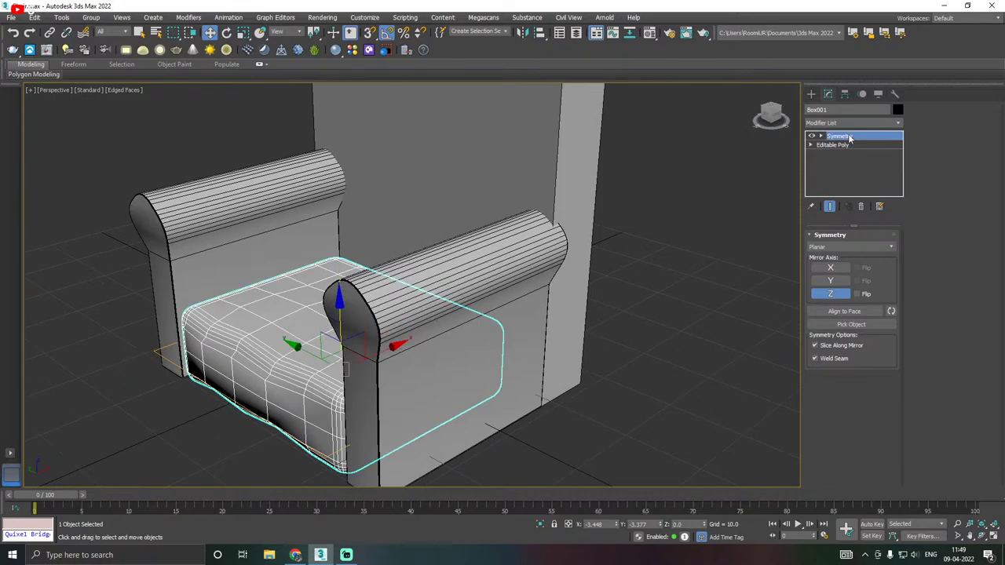
Collapse the cushion's modifier stack into a single editable poly.
alt+middle_drag(754, 329, 730, 200)
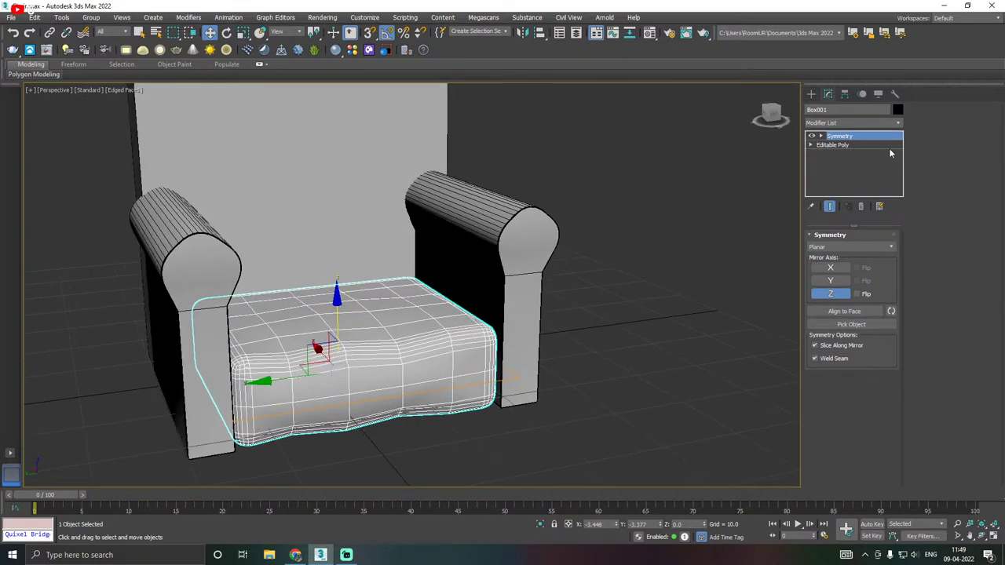
right_click(834, 139)
click(854, 239)
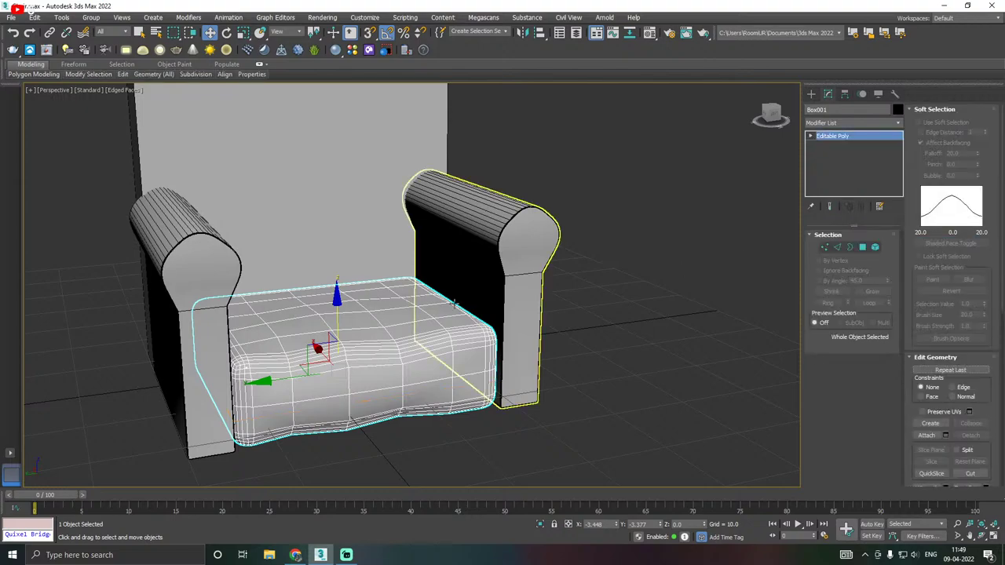
click(934, 110)
alt+middle_drag(482, 291, 479, 353)
scroll(478, 355, down, 3)
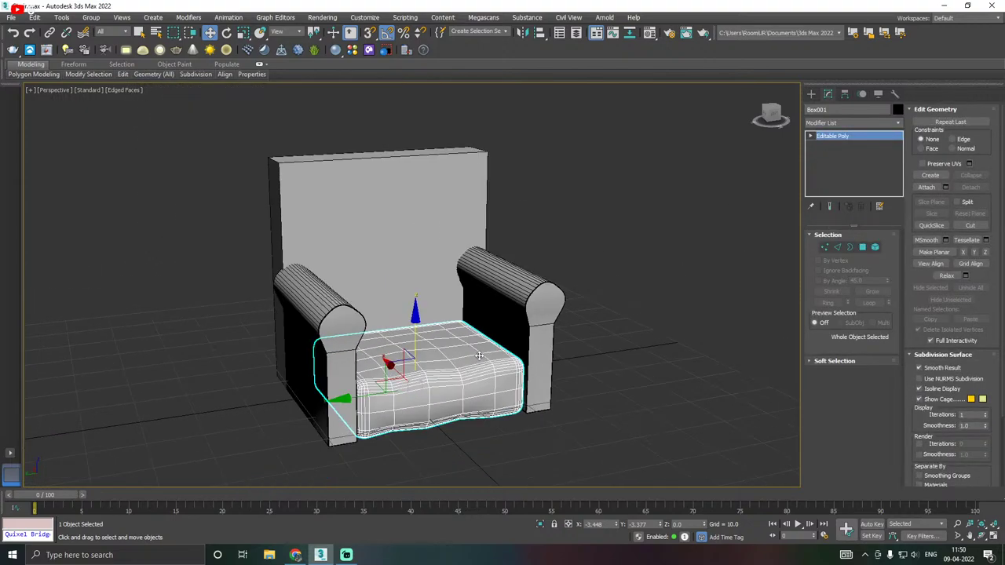
Save a copy of the scene as Chair02.max, then save the scene.
click(17, 19)
click(70, 117)
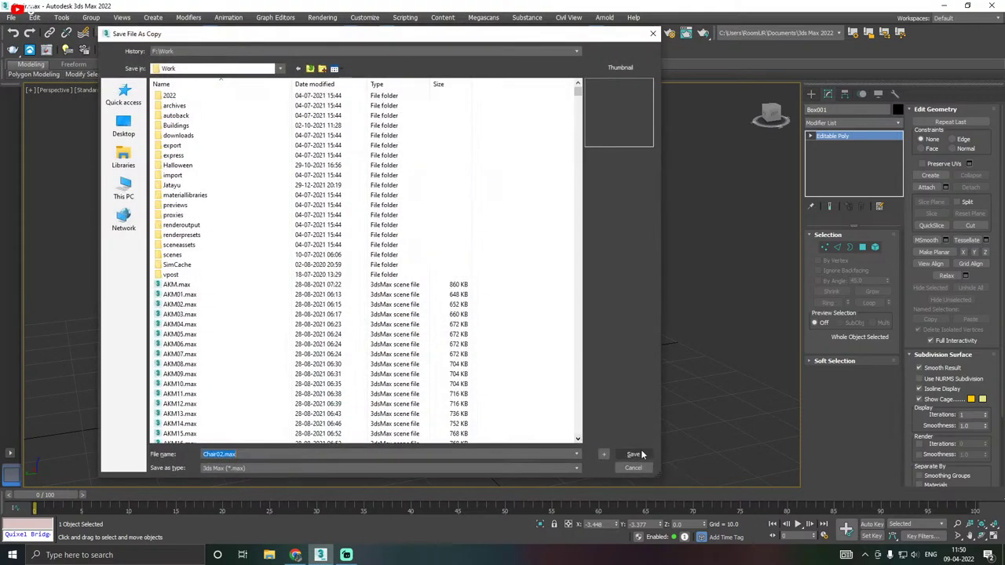
click(640, 455)
click(13, 20)
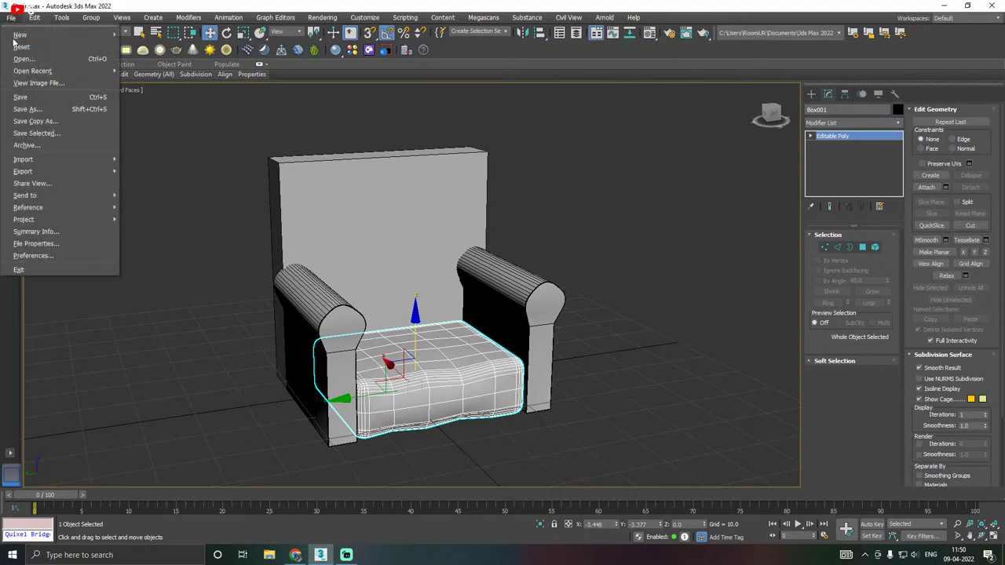
click(23, 95)
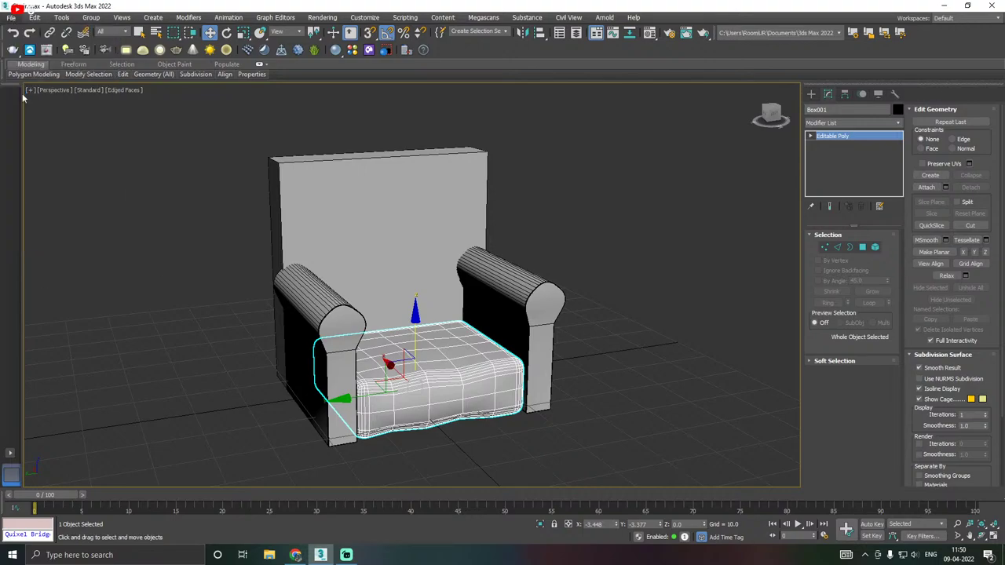
Select the back panel's top polygon and move it up along Z to heighten the backrest.
click(370, 226)
mouse_move(451, 221)
alt+middle_down()
mouse_move(366, 238)
mouse_move(370, 209)
mouse_move(453, 228)
alt+middle_up()
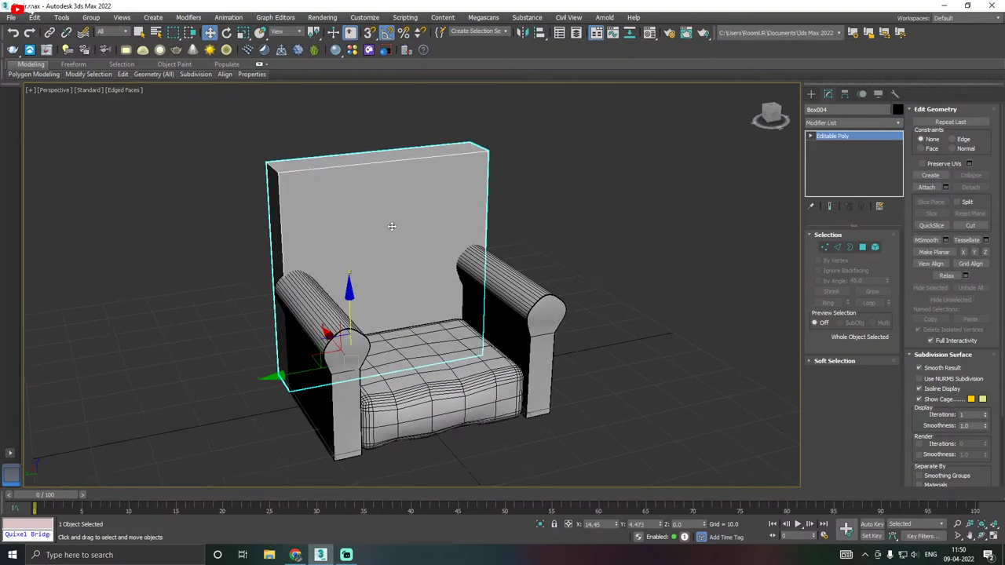
middle_drag(392, 227, 402, 252)
click(862, 248)
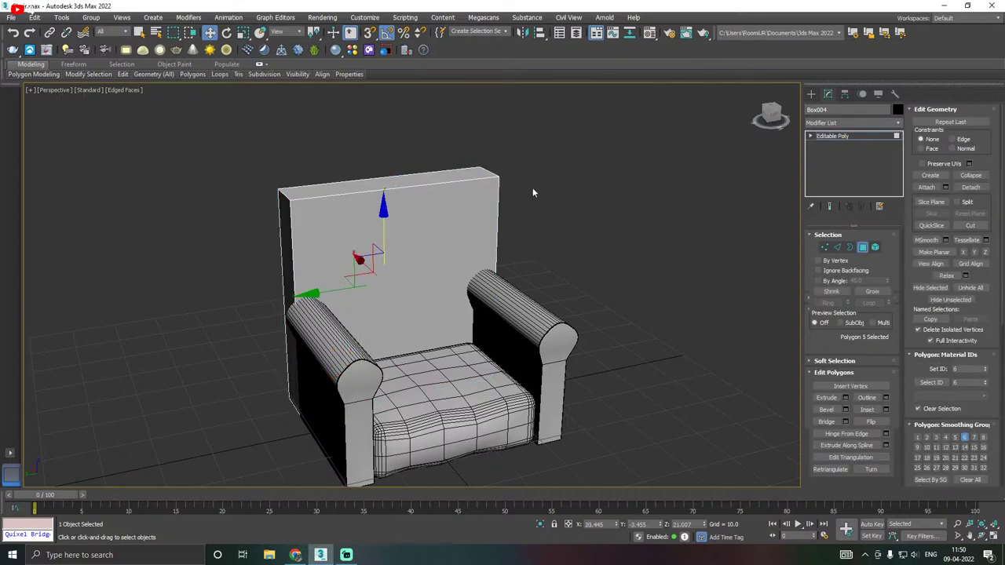
click(401, 182)
alt+middle_drag(504, 193, 415, 154)
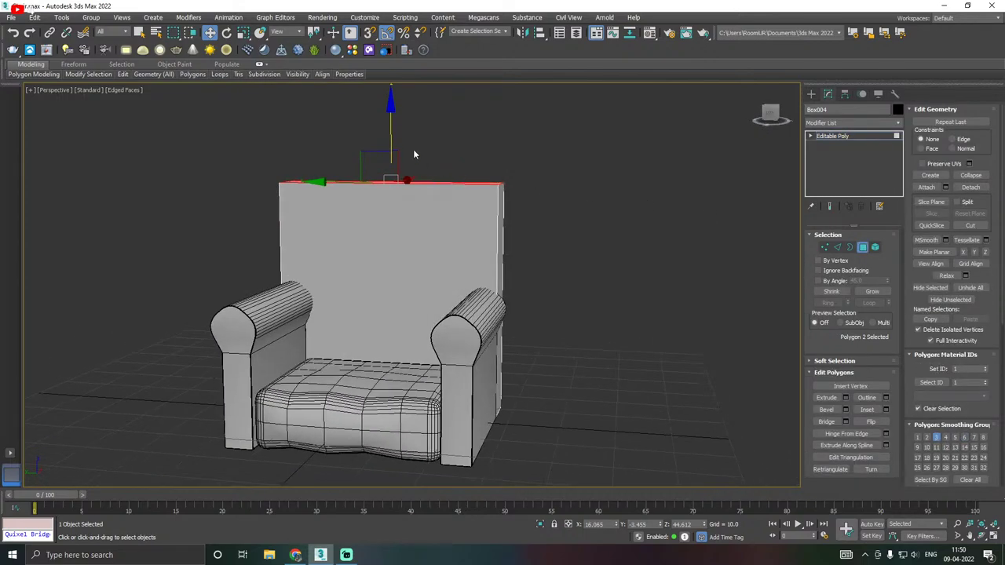
drag(390, 135, 390, 91)
alt+middle_drag(408, 102, 471, 168)
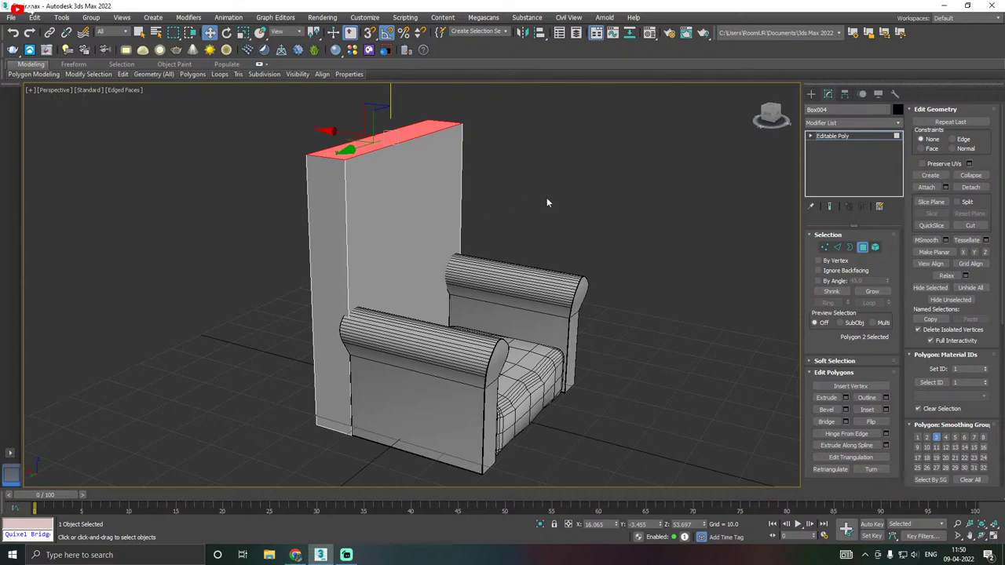
alt+middle_drag(547, 203, 491, 235)
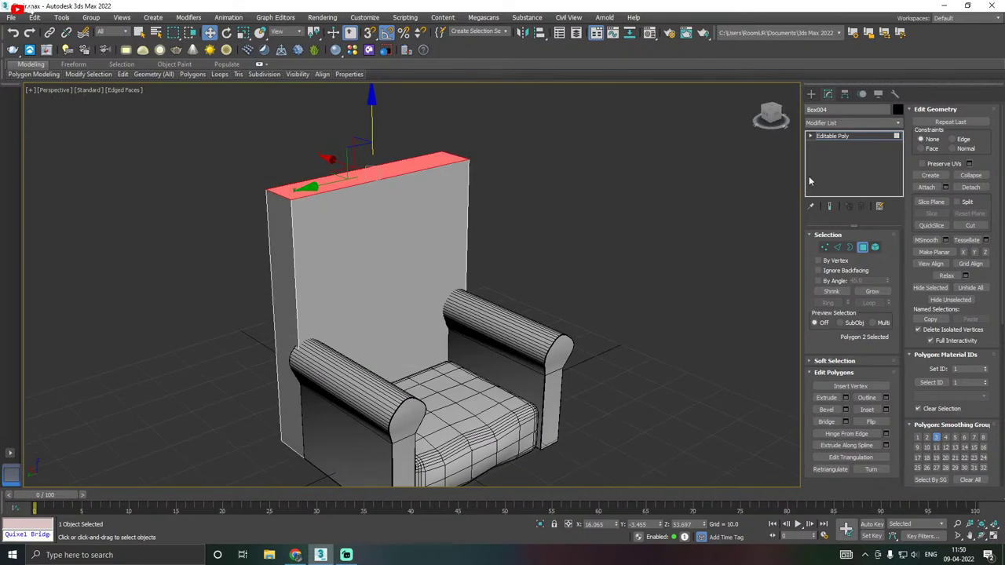
alt+middle_drag(795, 151, 548, 208)
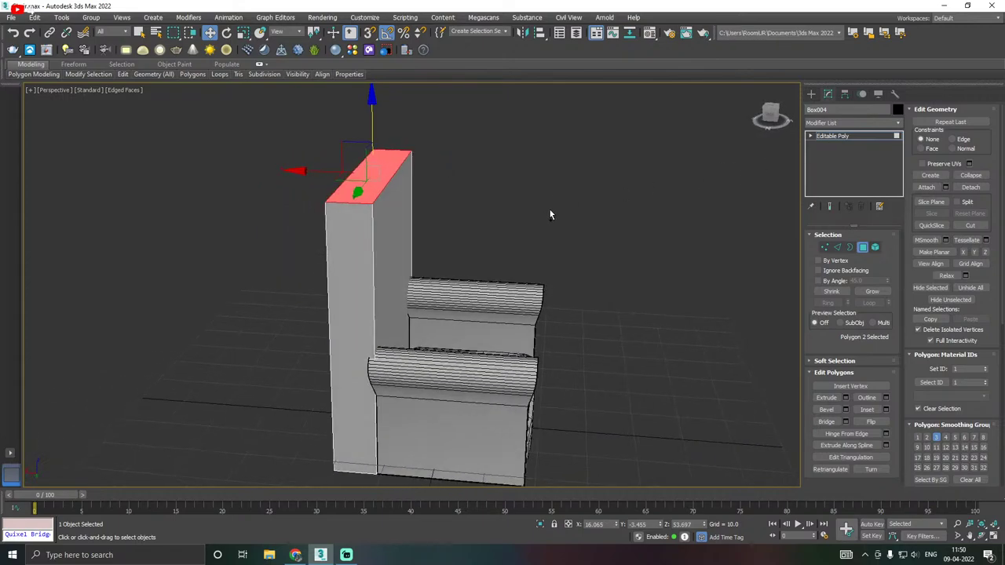
click(837, 247)
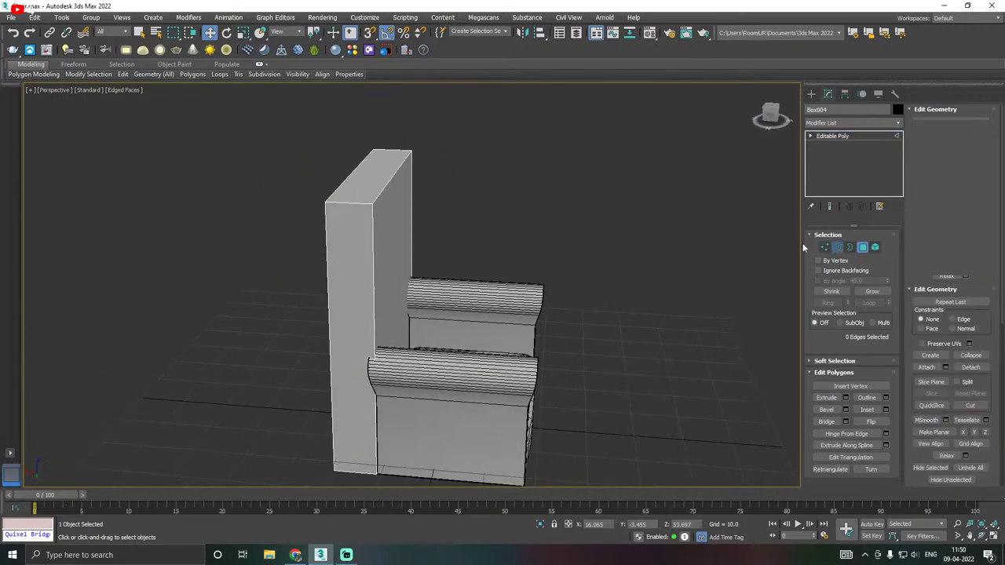
Select both top edges of the chair's back panel.
click(341, 206)
alt+middle_drag(341, 206, 447, 223)
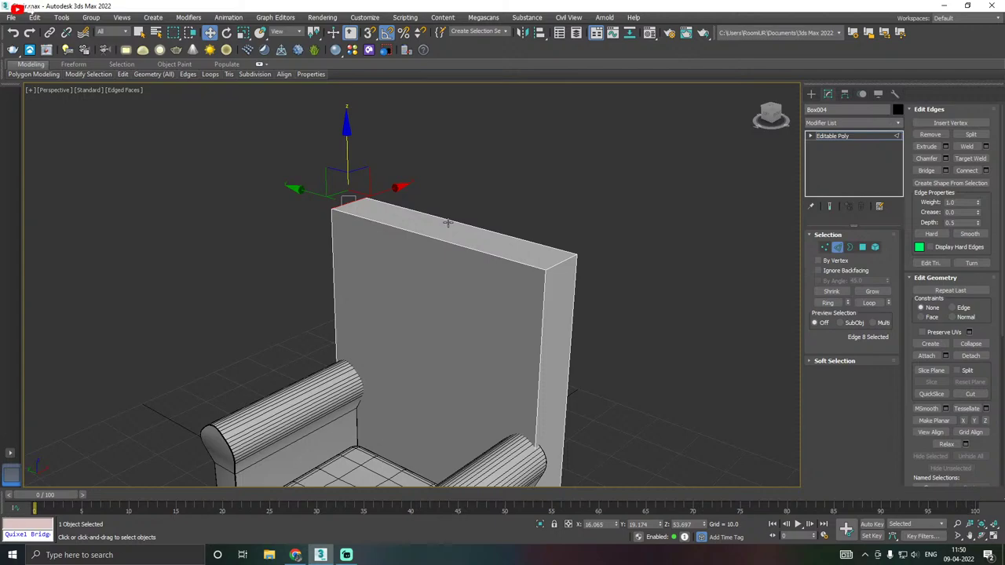
ctrl+click(563, 268)
alt+middle_drag(563, 268, 434, 238)
alt+middle_drag(445, 307, 481, 267)
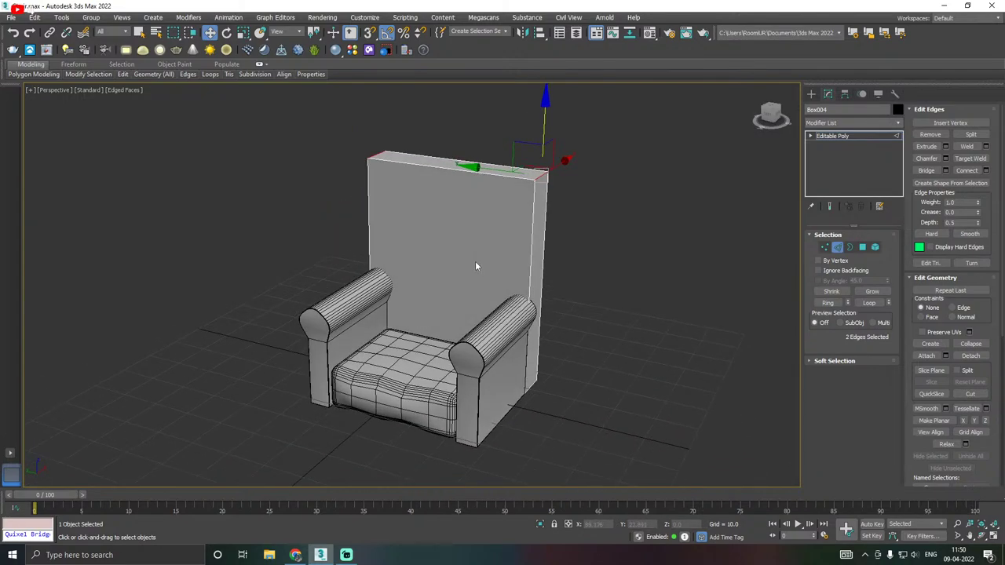
Chamfer the top edges with about 29.7 amount and 5 segments, then select the arched vertices.
click(946, 158)
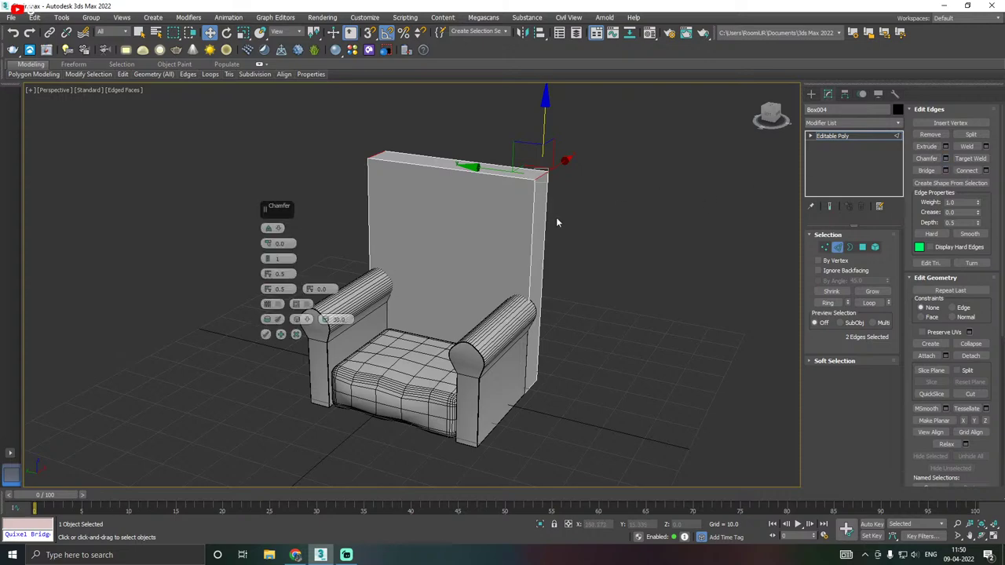
alt+middle_drag(555, 217, 613, 221)
scroll(471, 156, up, 3)
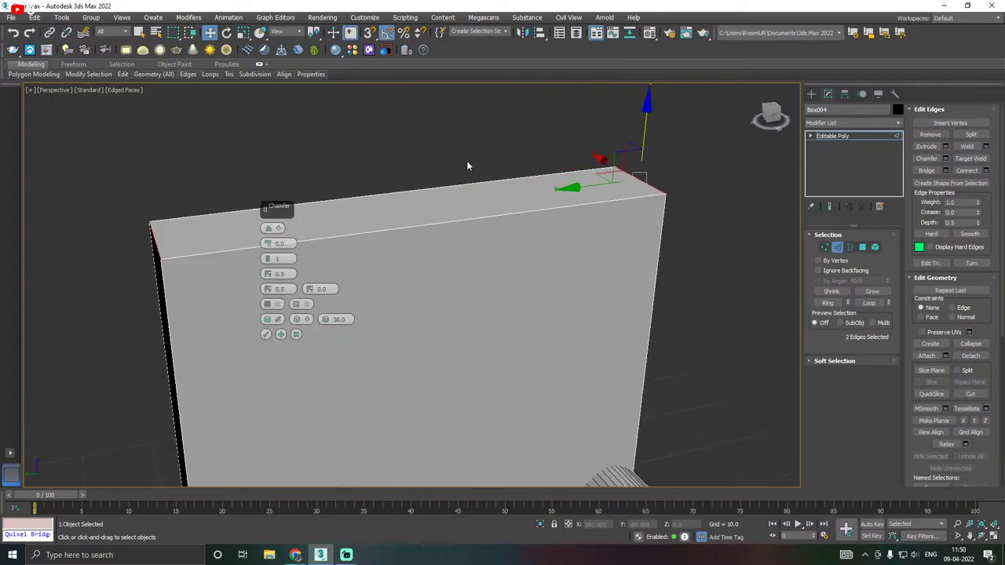
drag(268, 243, 387, 157)
scroll(387, 157, down, 6)
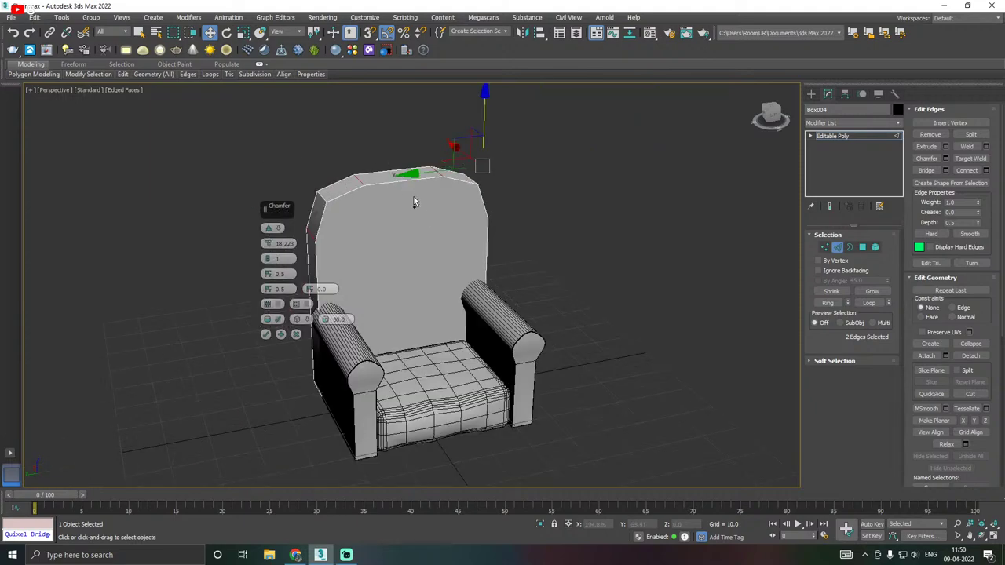
scroll(400, 237, up, 2)
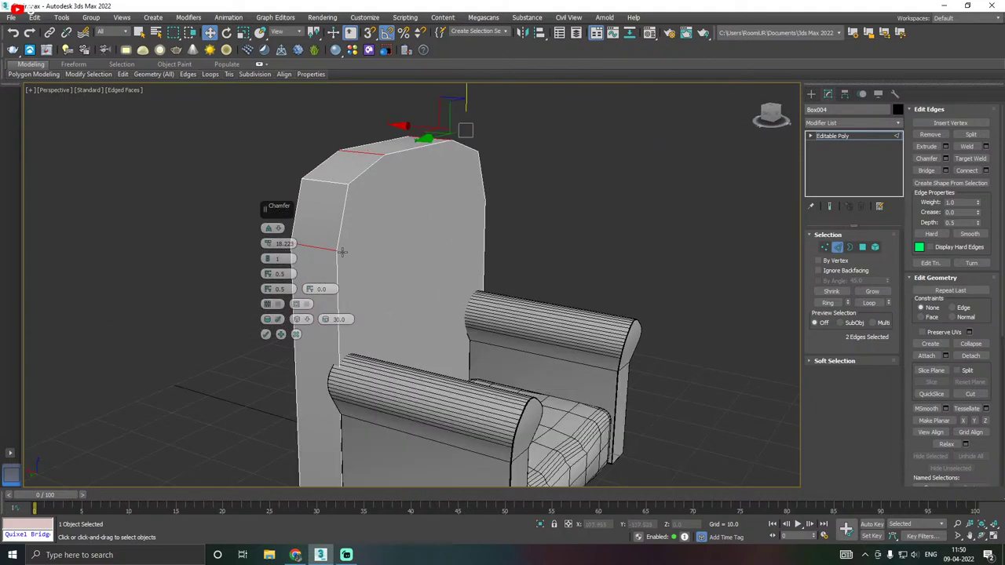
drag(267, 259, 244, 188)
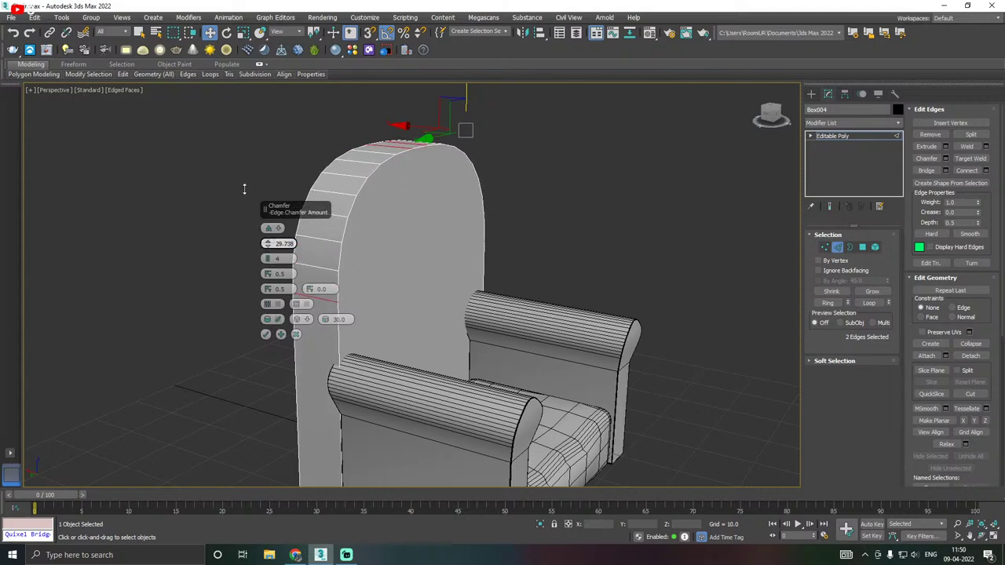
alt+middle_drag(365, 193, 353, 266)
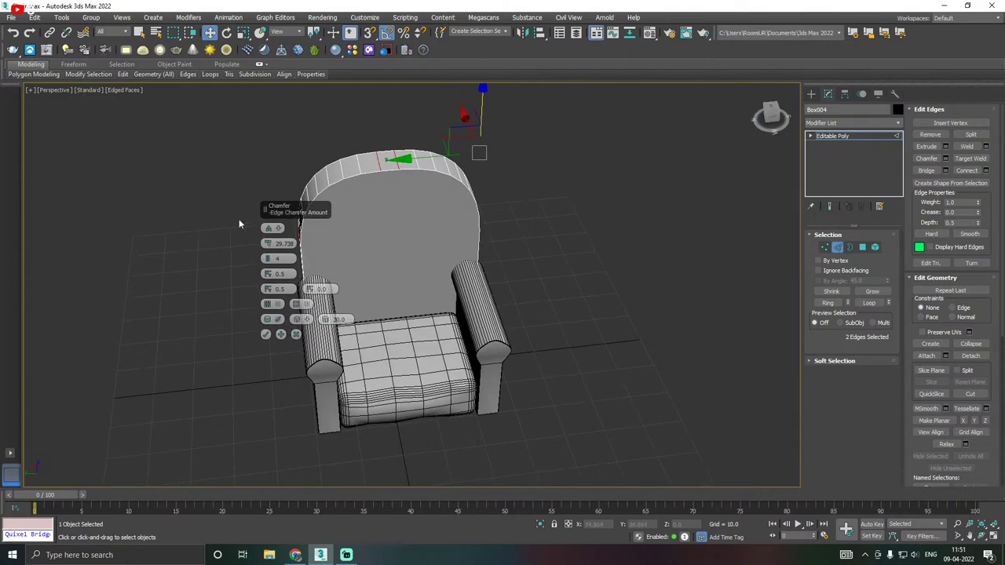
click(267, 259)
alt+middle_drag(326, 311, 726, 248)
click(824, 247)
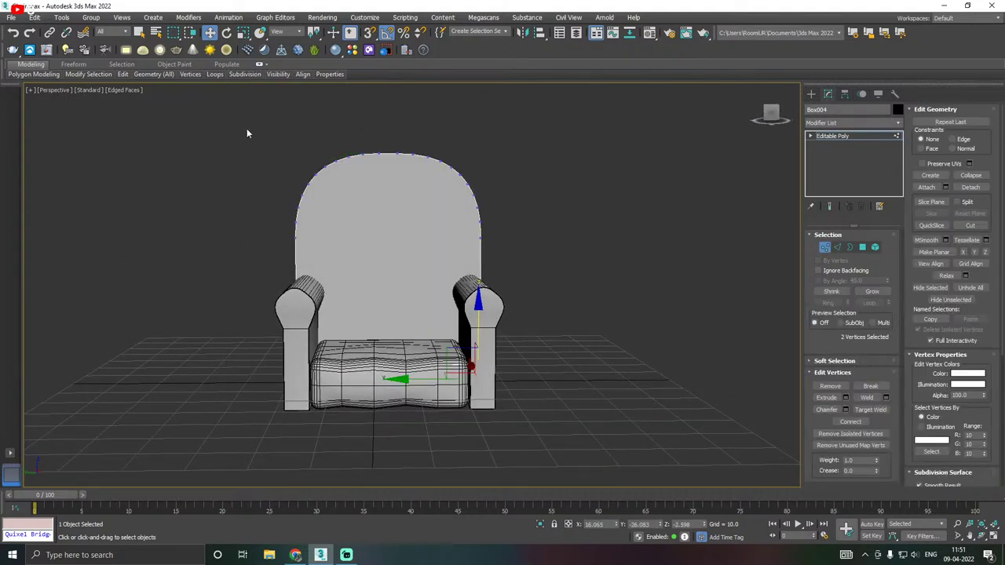
drag(246, 127, 535, 259)
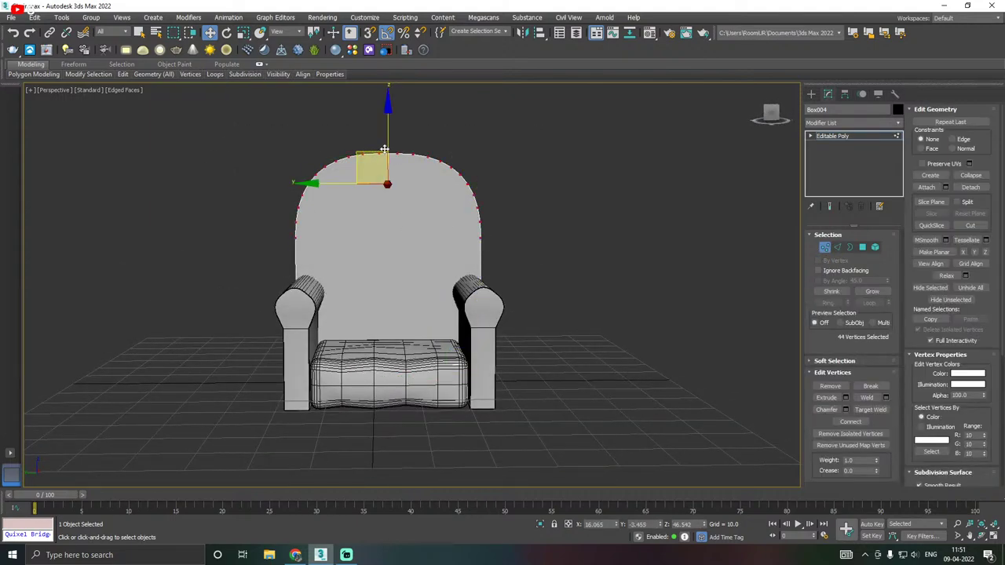
Raise the selected arched top vertices of the backrest along Z.
drag(384, 149, 384, 124)
alt+middle_drag(383, 124, 445, 172)
alt+middle_drag(431, 249, 376, 268)
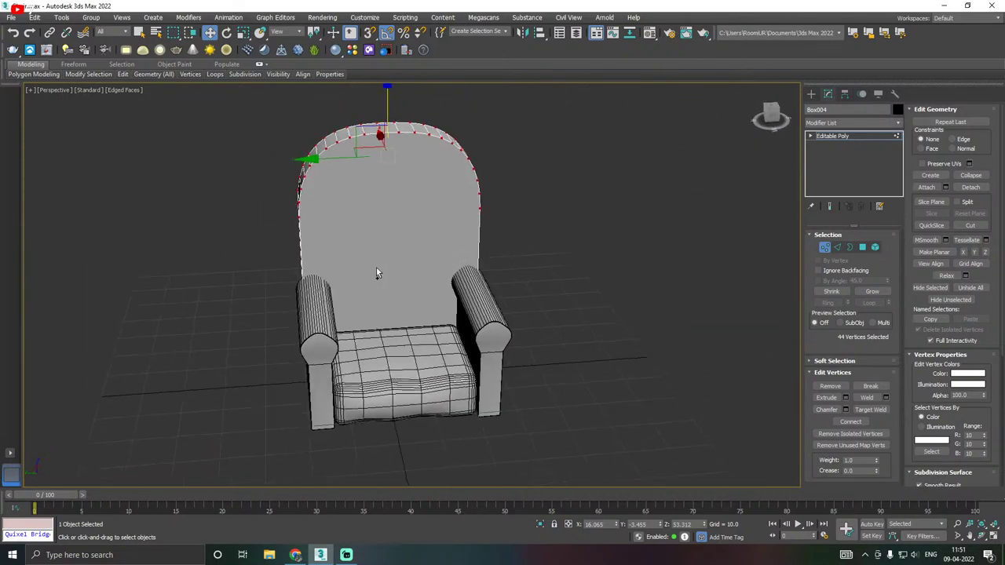
click(853, 135)
Scale the backrest wider on Y and taller on Z.
drag(281, 357, 272, 353)
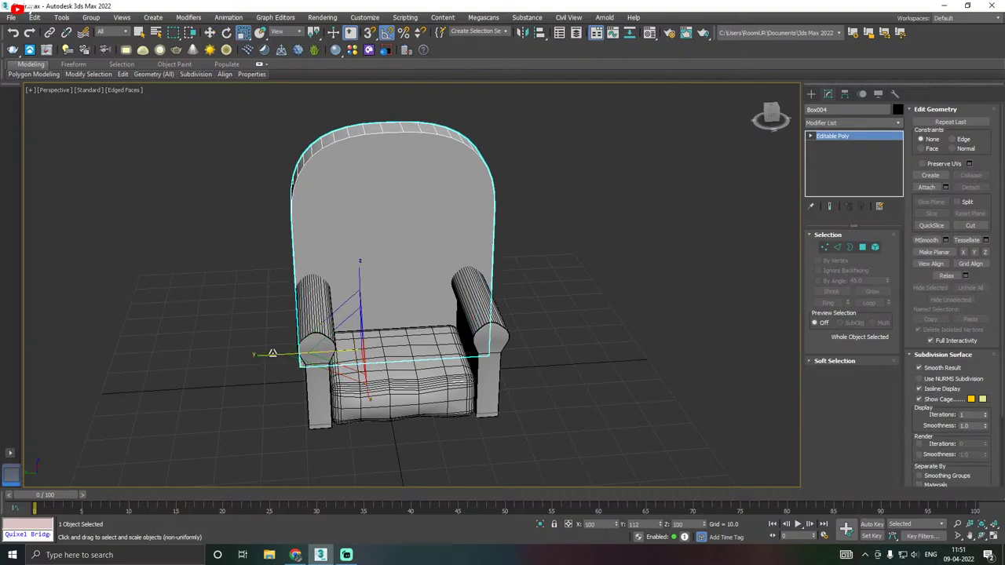
alt+middle_drag(353, 338, 405, 314)
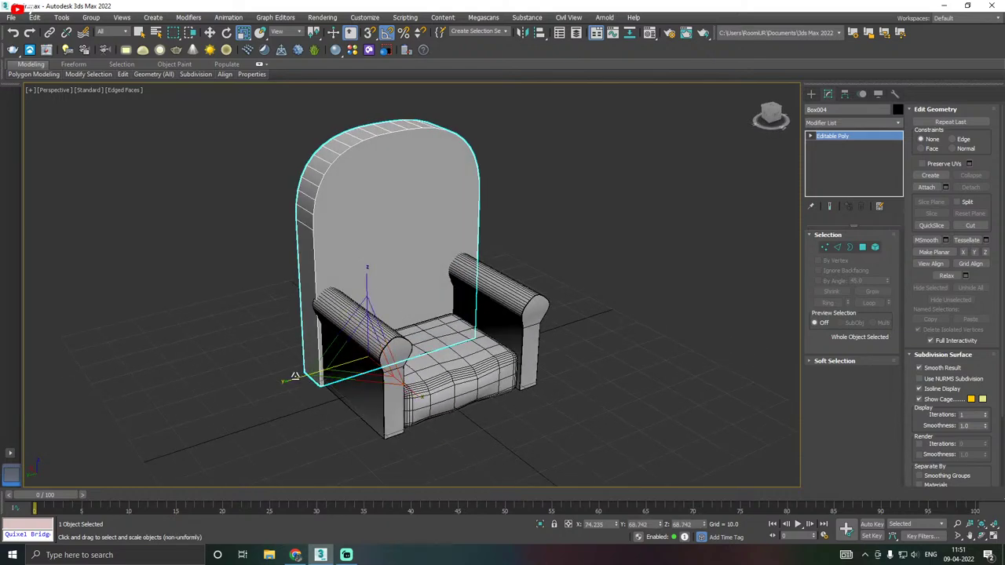
drag(294, 377, 293, 376)
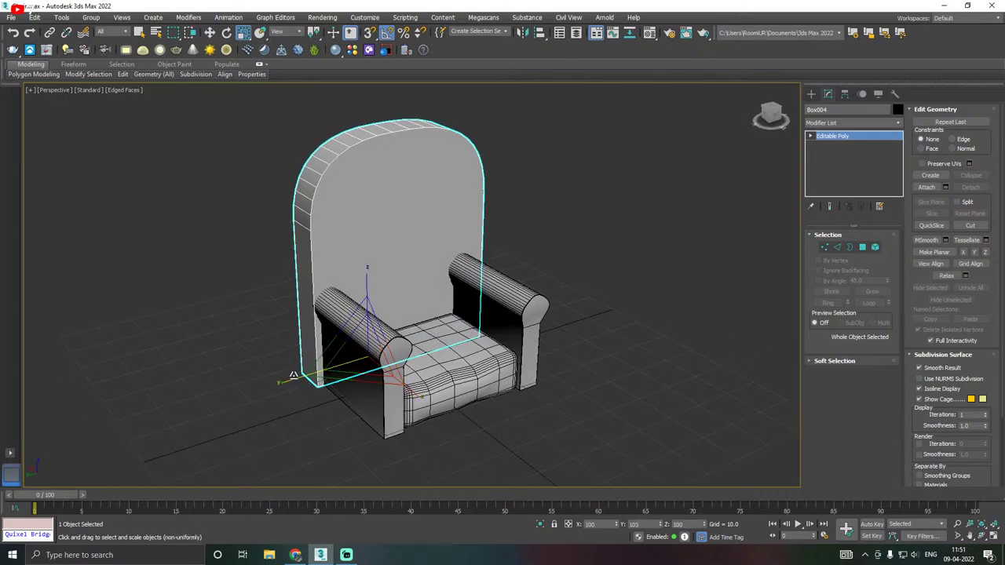
drag(364, 288, 363, 281)
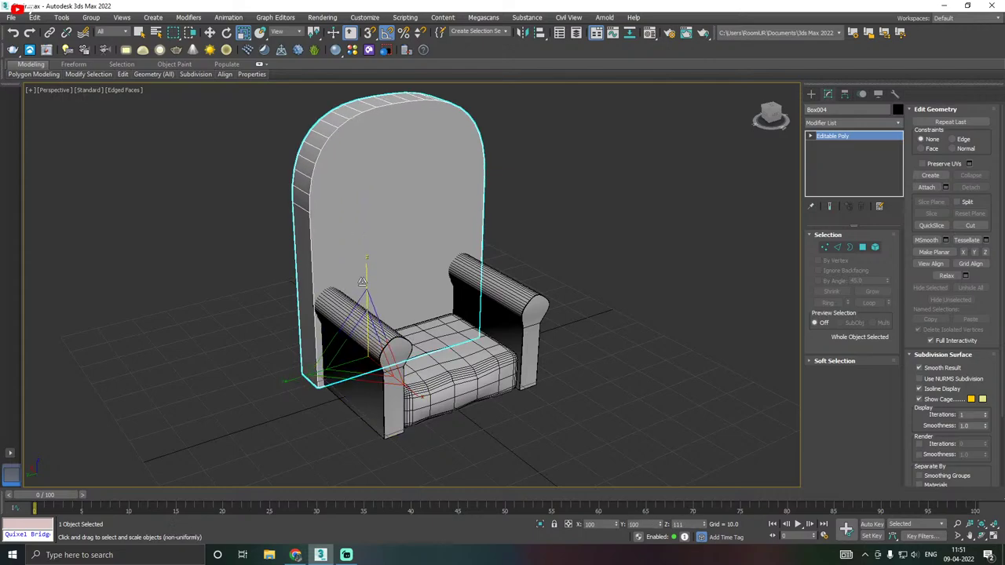
Fine-tune the backrest's scale, narrowing it slightly.
key(w)
alt+middle_drag(518, 292, 494, 297)
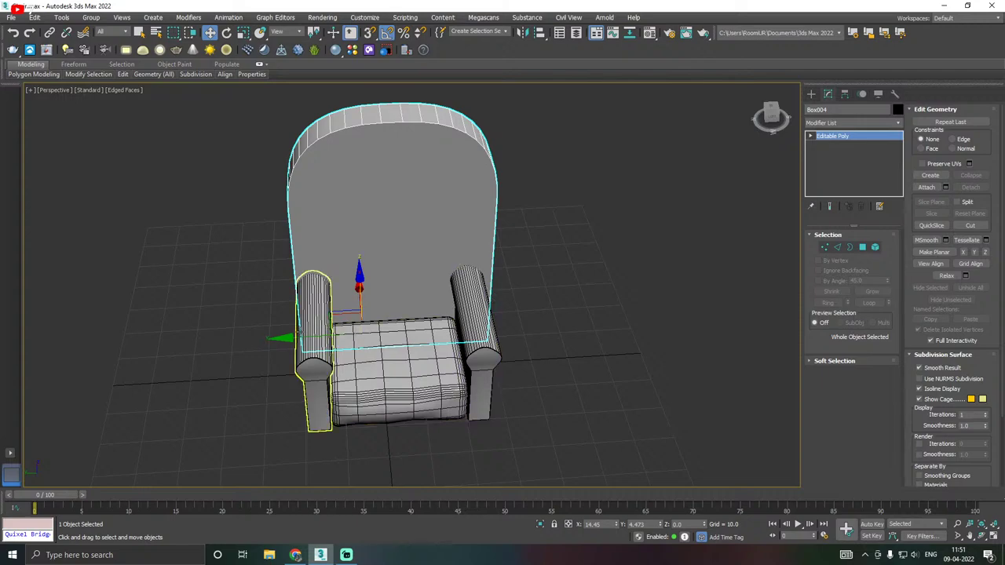
key(r)
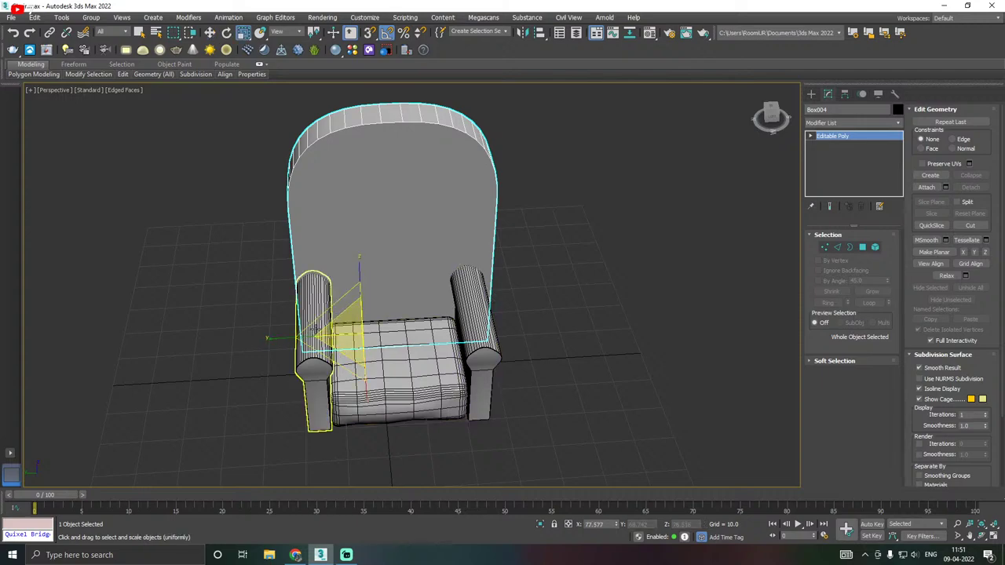
drag(280, 339, 284, 339)
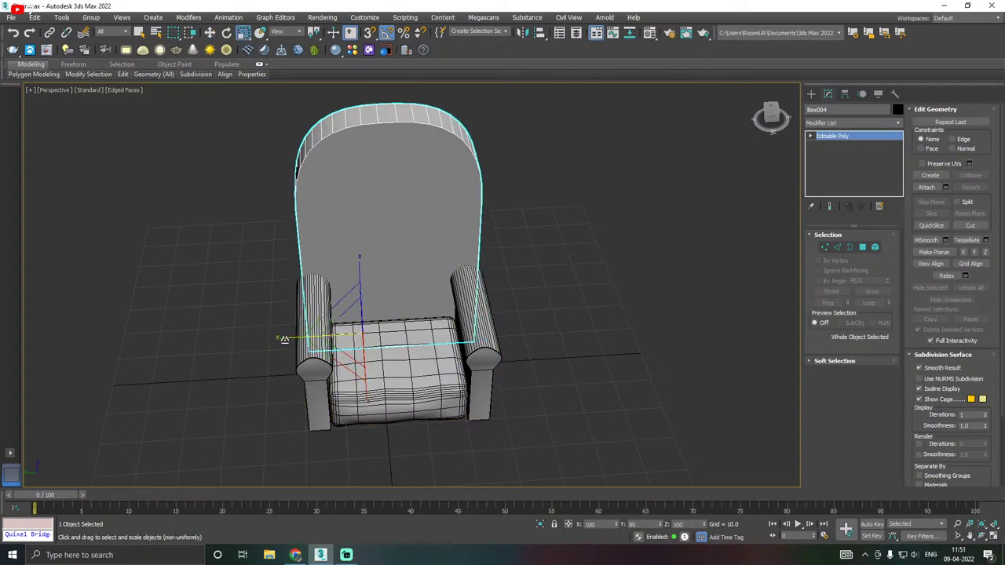
key(w)
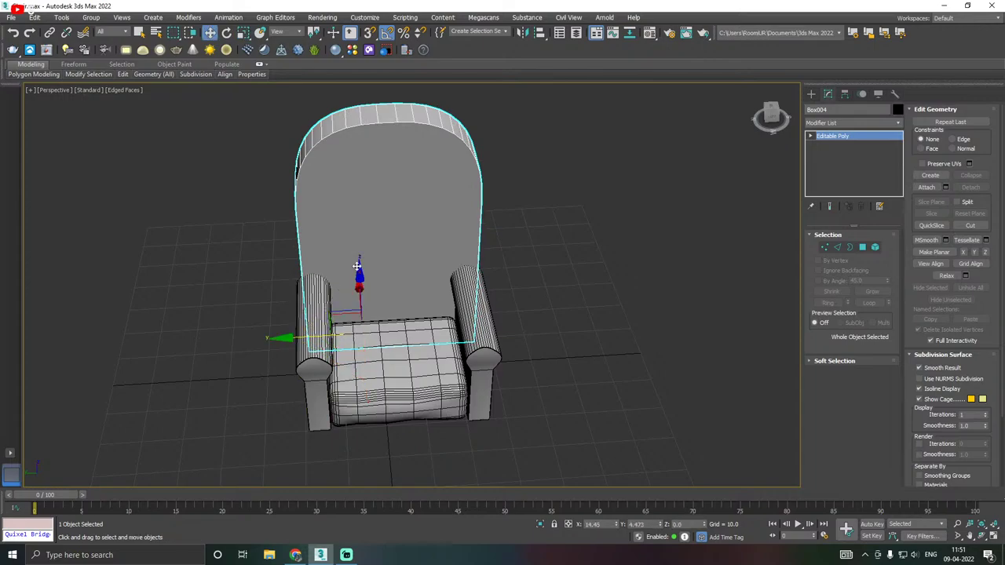
key(r)
alt+middle_drag(404, 285, 363, 274)
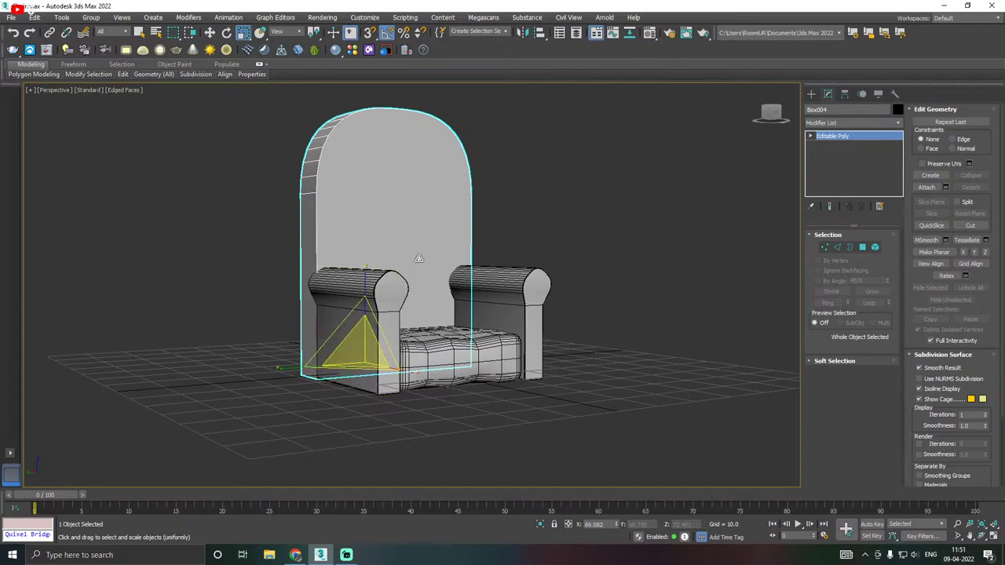
alt+middle_drag(363, 345, 510, 273)
key(w)
Undo a trial sideways move of the backrest's top vertices and save the scene.
click(824, 246)
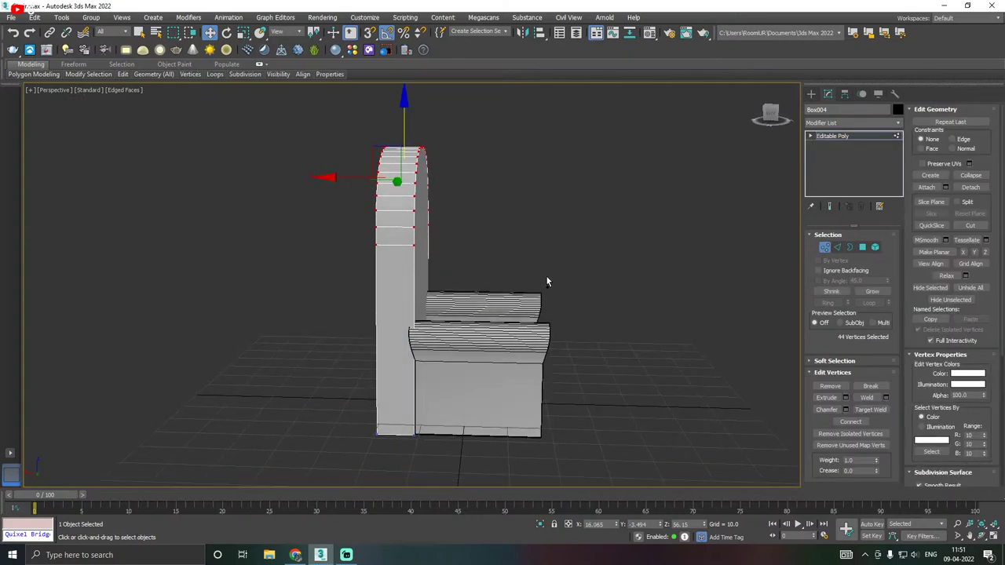
drag(512, 281, 511, 286)
drag(347, 178, 323, 175)
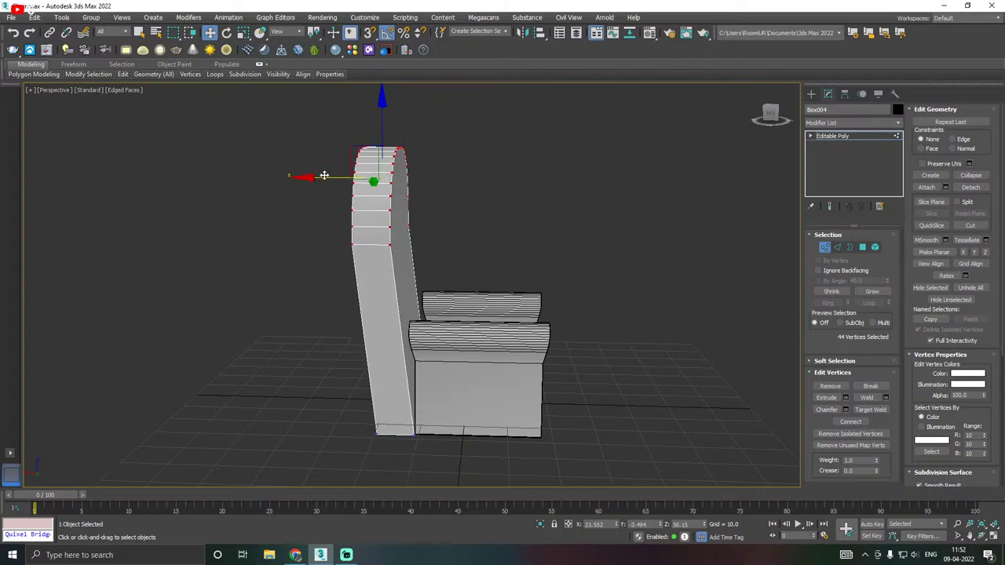
click(17, 33)
click(11, 18)
click(28, 101)
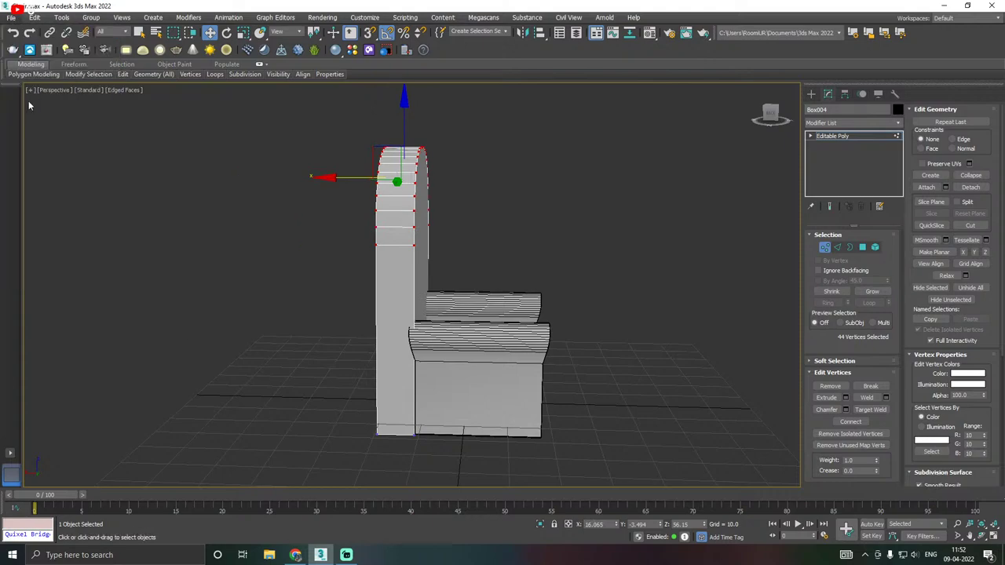
Select the backrest's top-arc vertices and move them back along X to tilt it.
alt+middle_drag(331, 232, 301, 249)
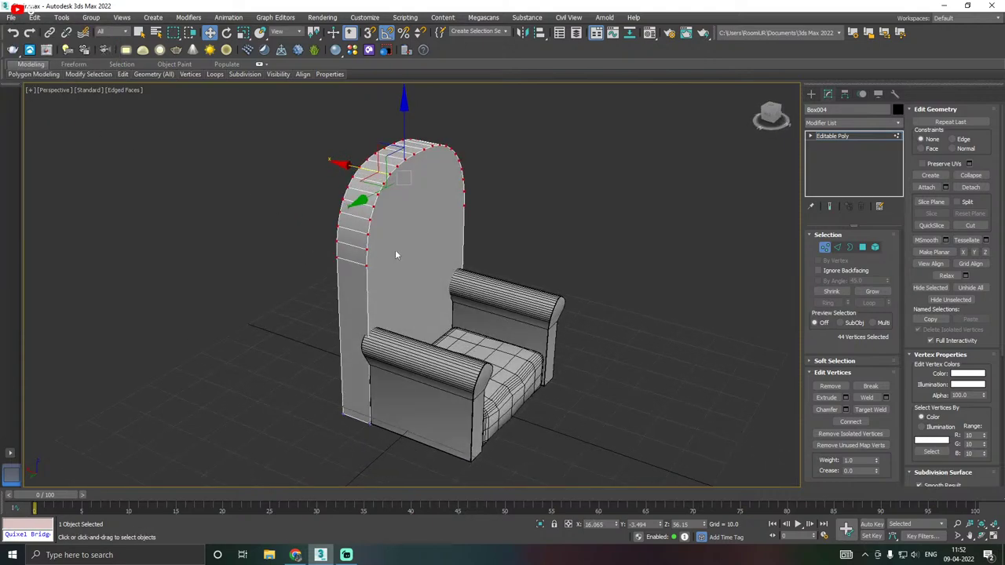
alt+middle_drag(387, 272, 361, 263)
click(346, 257)
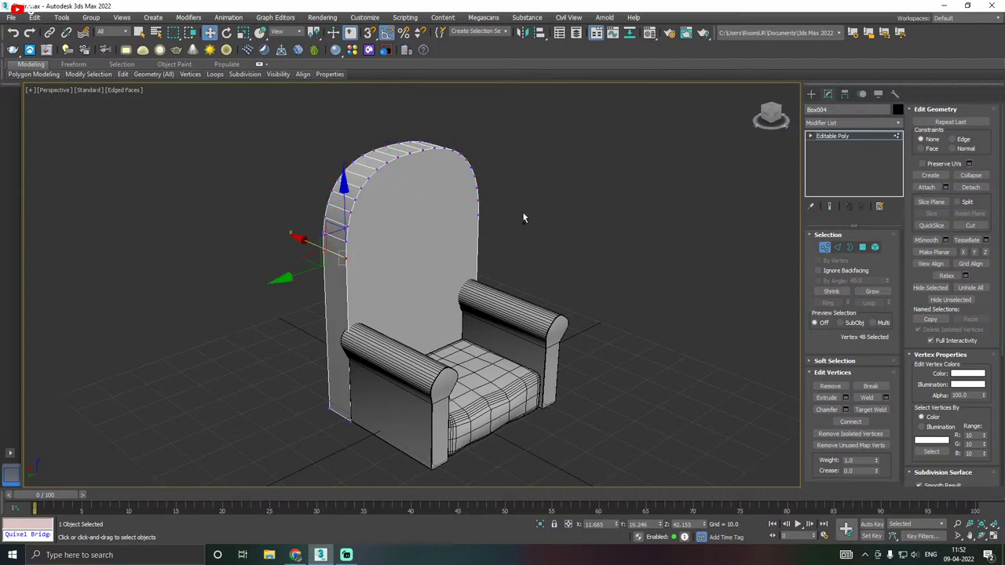
ctrl+click(478, 213)
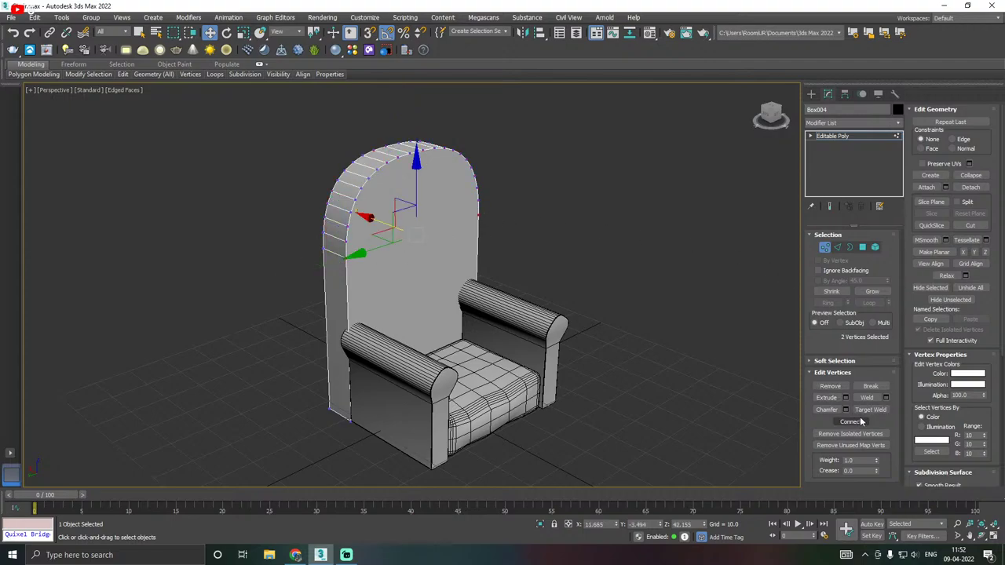
alt+middle_drag(445, 285, 571, 275)
click(492, 253)
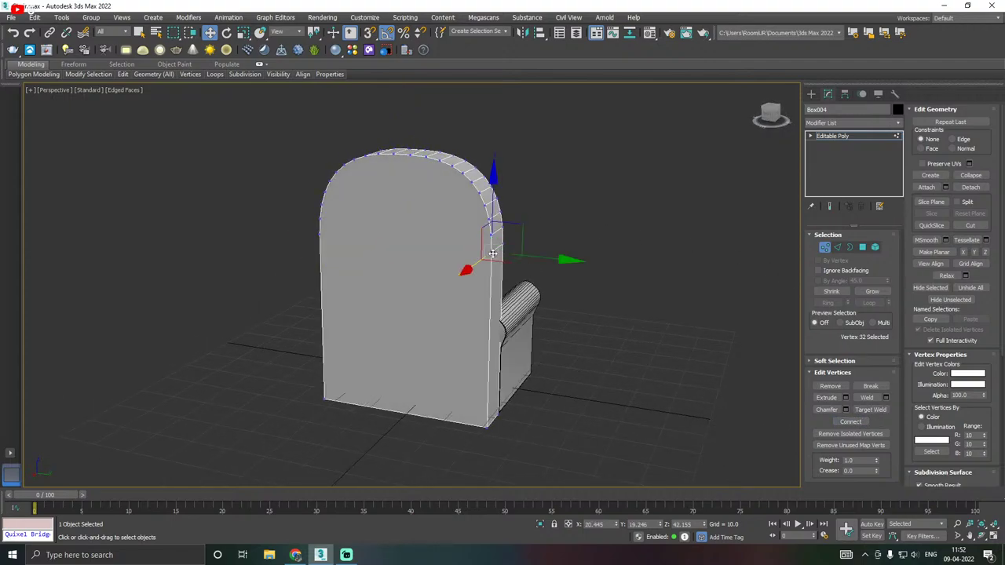
ctrl+click(321, 236)
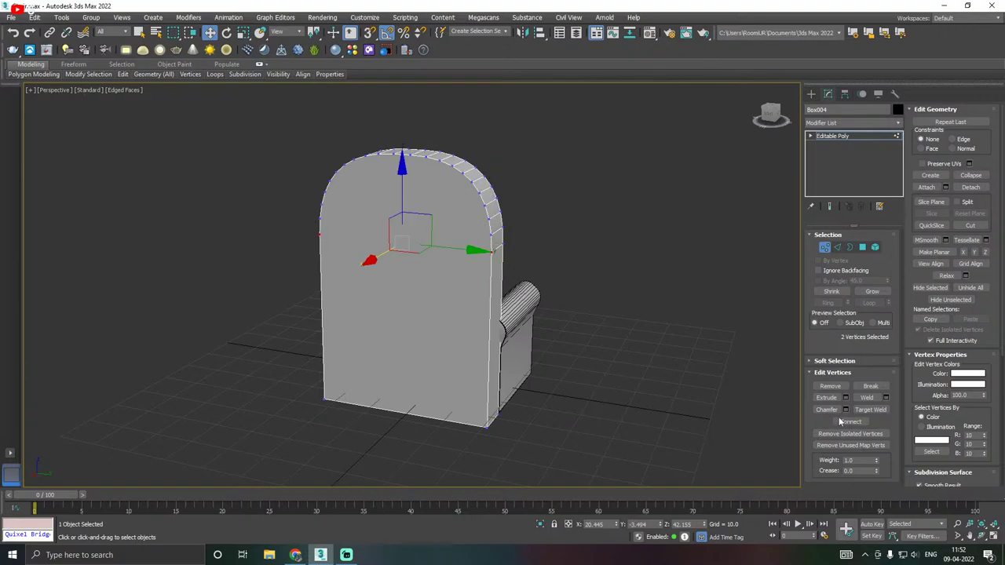
alt+middle_drag(551, 324, 457, 316)
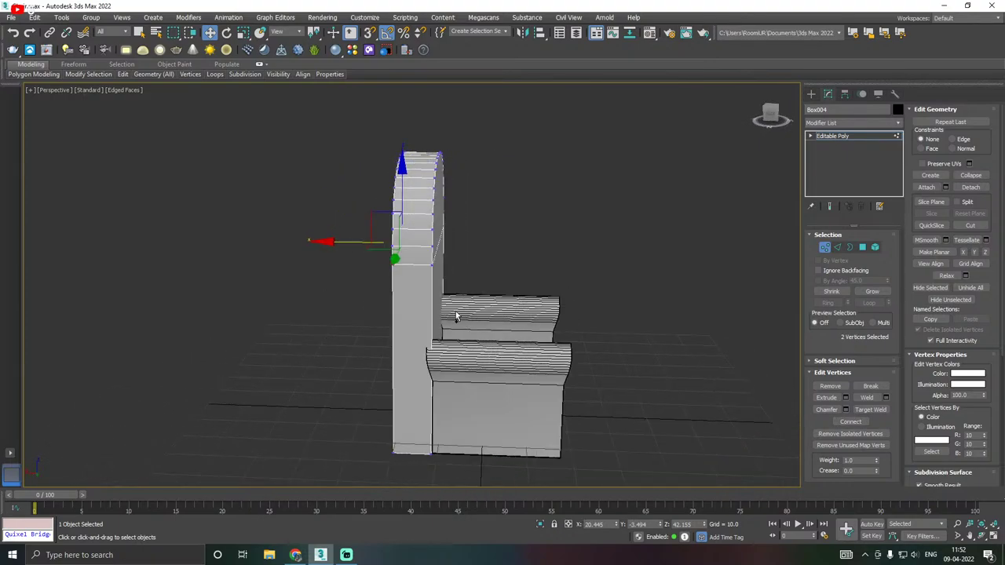
alt+middle_drag(543, 260, 293, 168)
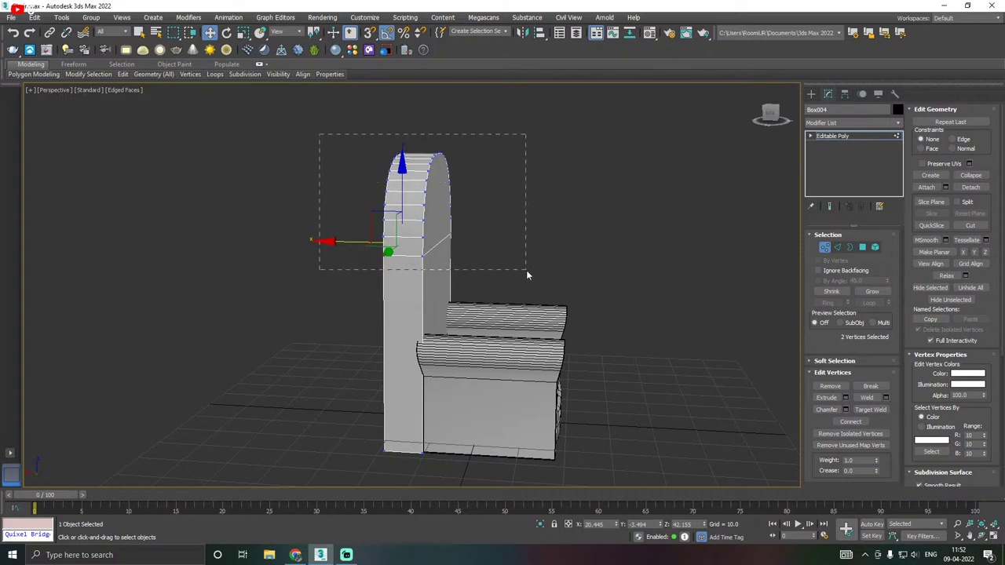
drag(528, 275, 526, 273)
drag(367, 185, 344, 190)
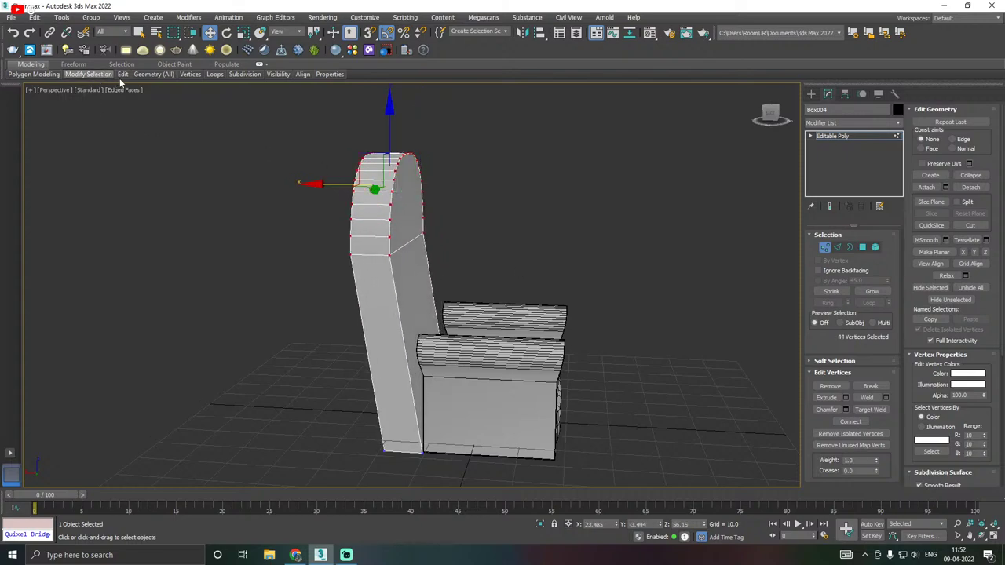
Add a SwiftLoop across the chair back and push it back to bend the backrest.
mouse_move(123, 75)
click(208, 100)
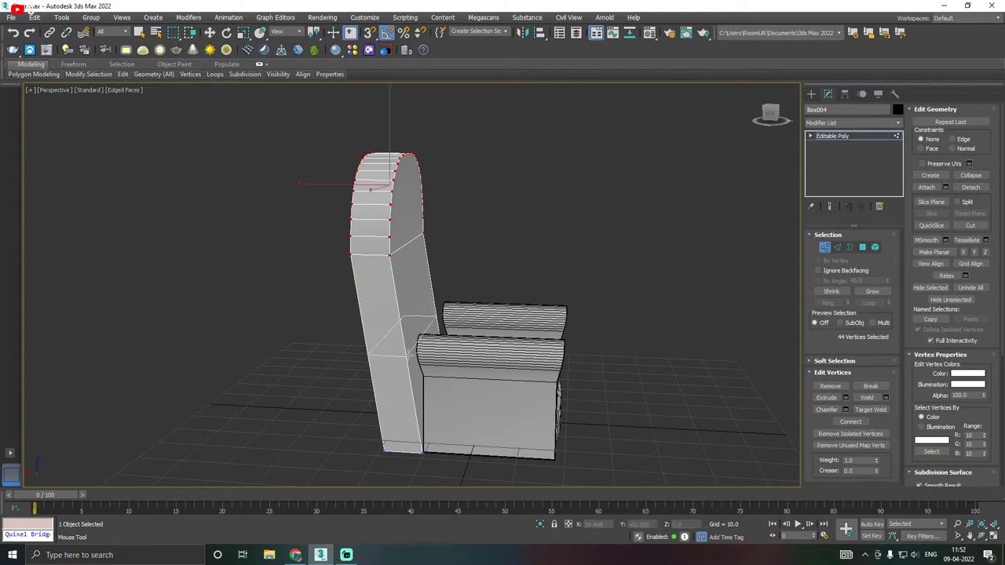
click(391, 336)
right_click(390, 336)
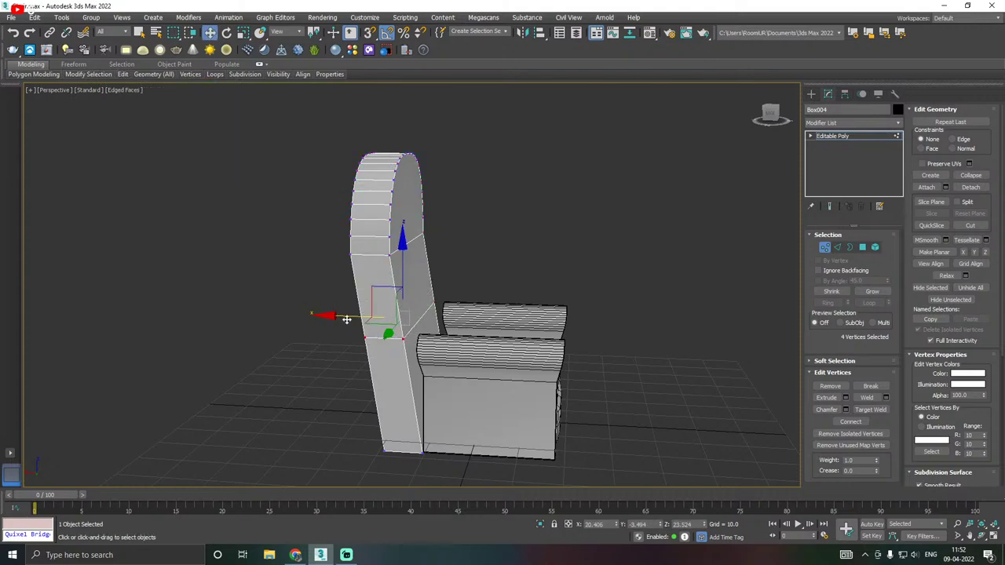
drag(339, 316, 353, 316)
alt+middle_drag(353, 315, 507, 335)
Isolate the chair back so only it is shown.
scroll(507, 335, up, 2)
alt+middle_drag(754, 274, 559, 284)
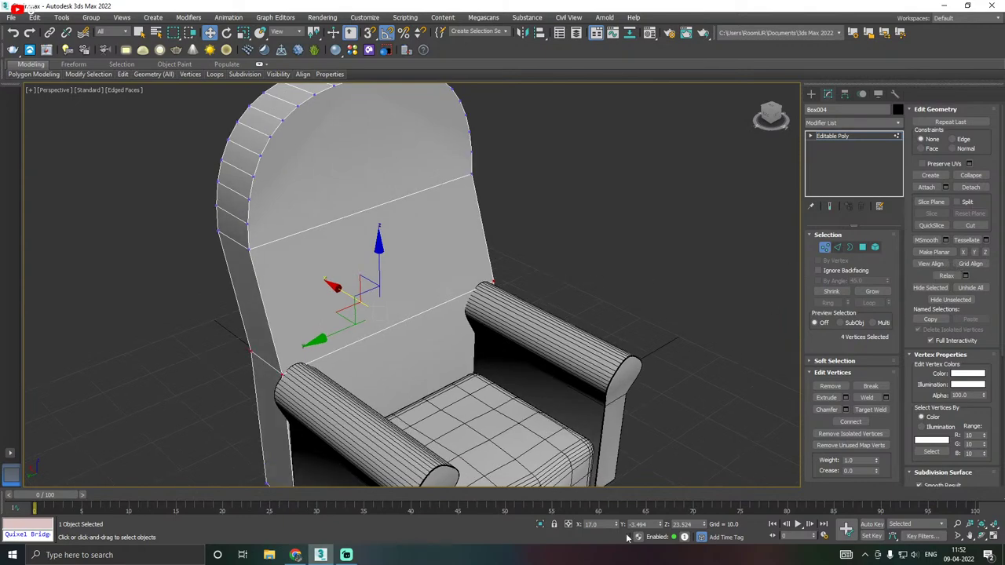
click(543, 528)
scroll(470, 376, down, 6)
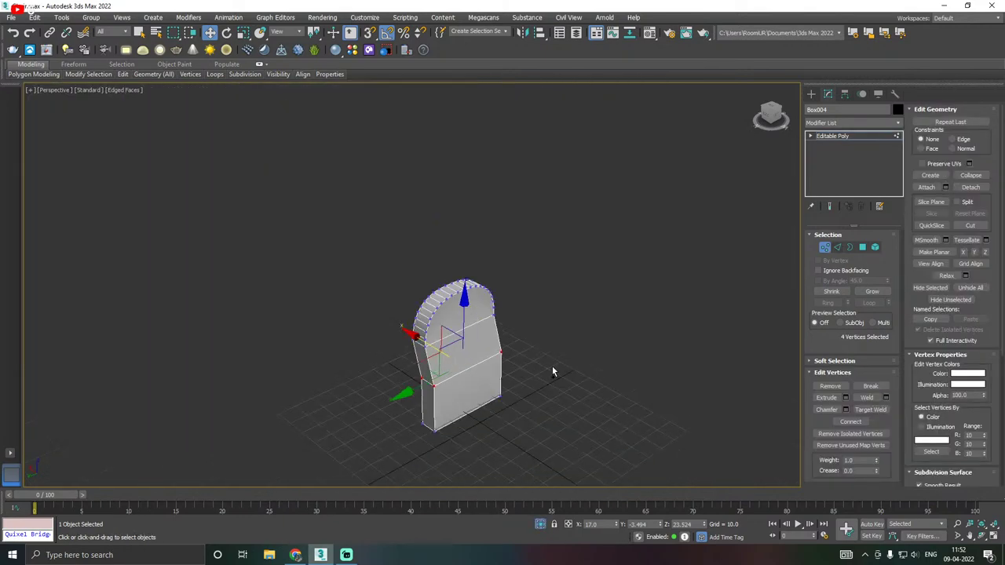
scroll(450, 398, up, 4)
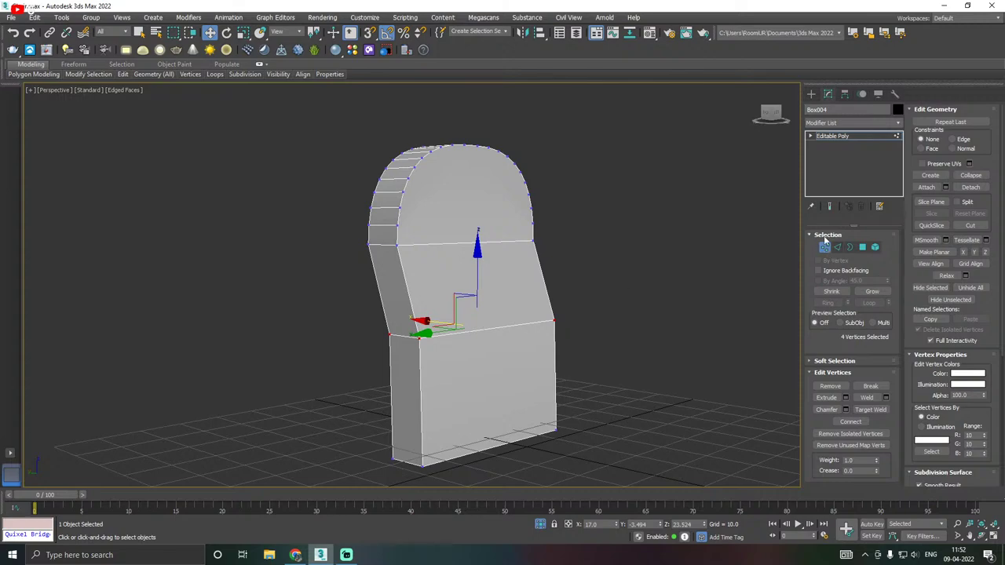
Select the chair back's three front faces and keep only their vertical border edges.
click(862, 246)
click(473, 333)
ctrl+click(439, 296)
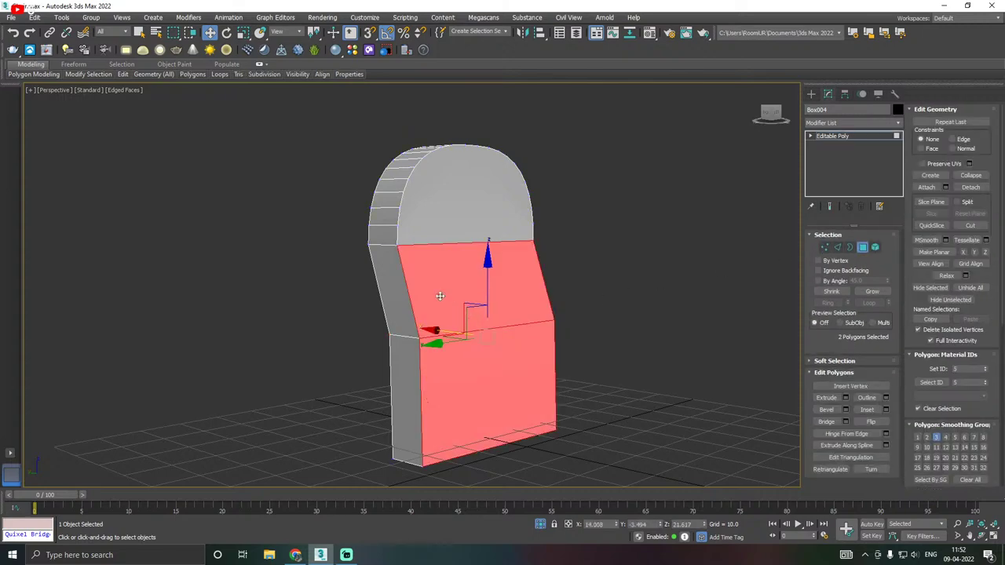
ctrl+click(450, 223)
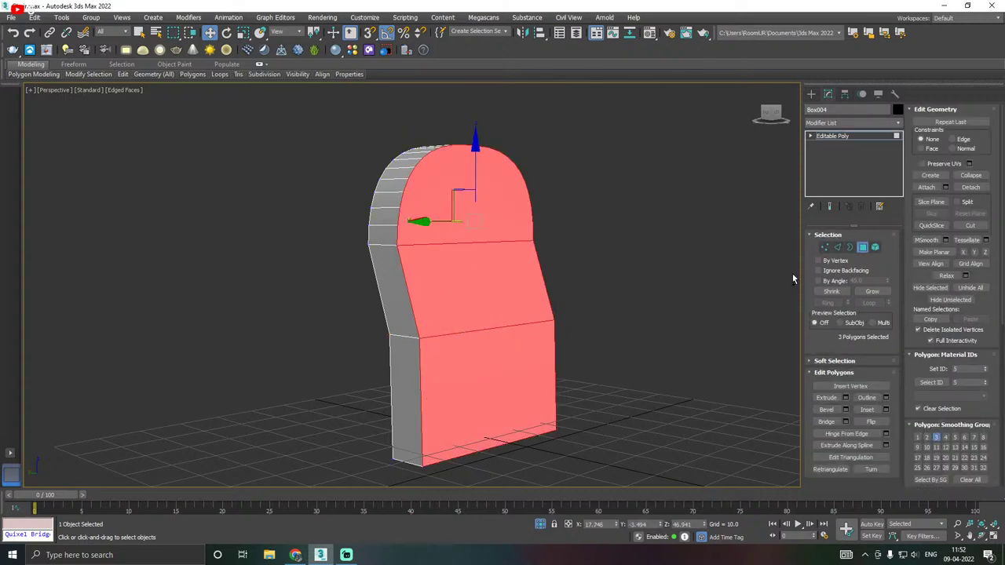
ctrl+click(836, 247)
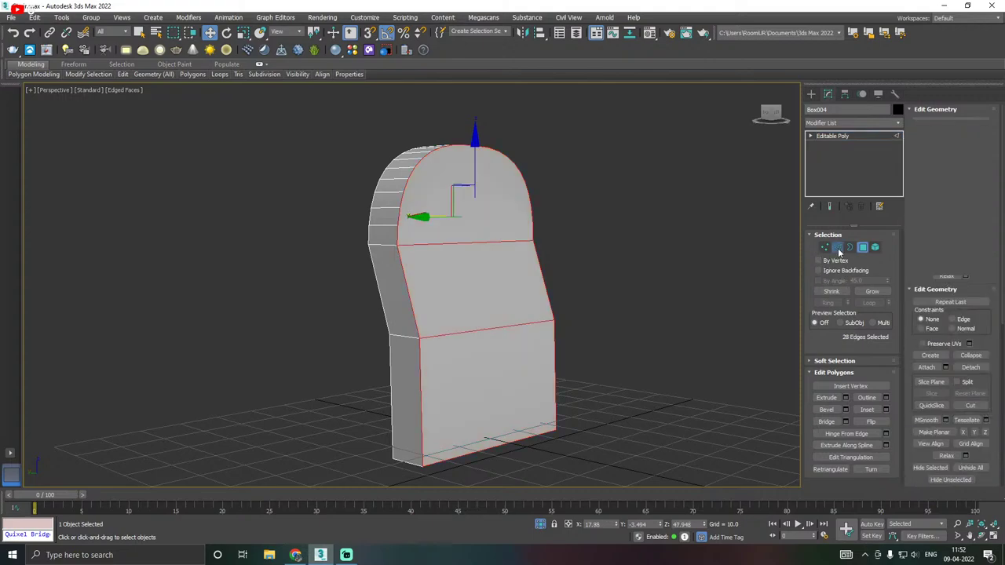
alt+click(487, 332)
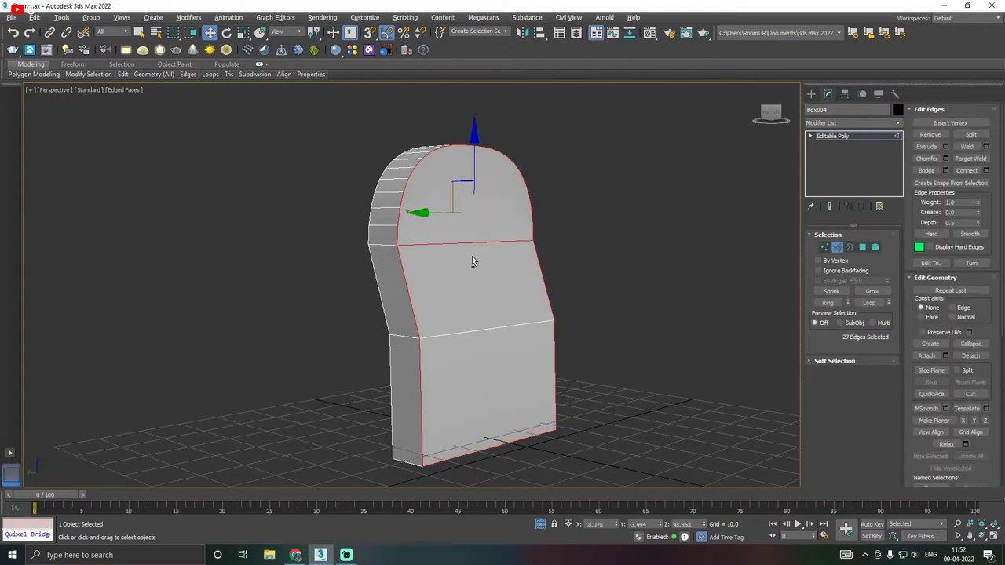
alt+click(462, 243)
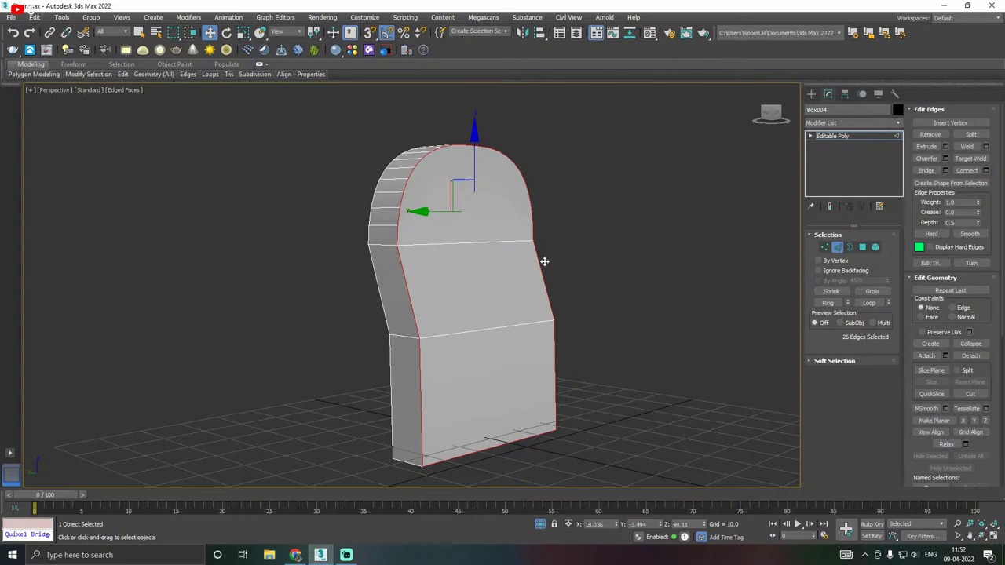
alt+middle_drag(544, 260, 495, 330)
alt+click(439, 458)
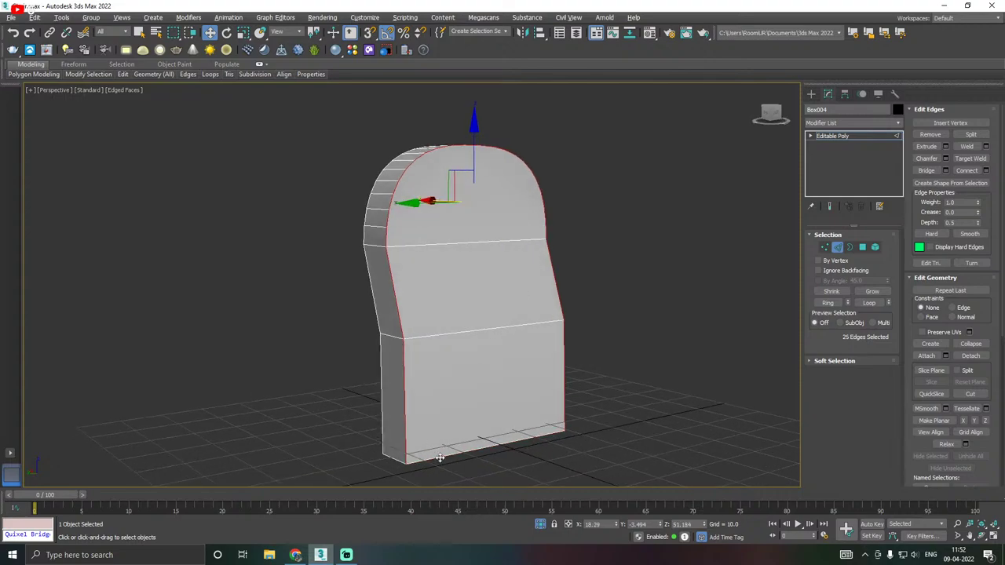
Chamfer those front border edges, narrowing the amount from 8.496 while inspecting the chair.
click(946, 159)
alt+middle_drag(614, 292, 627, 302)
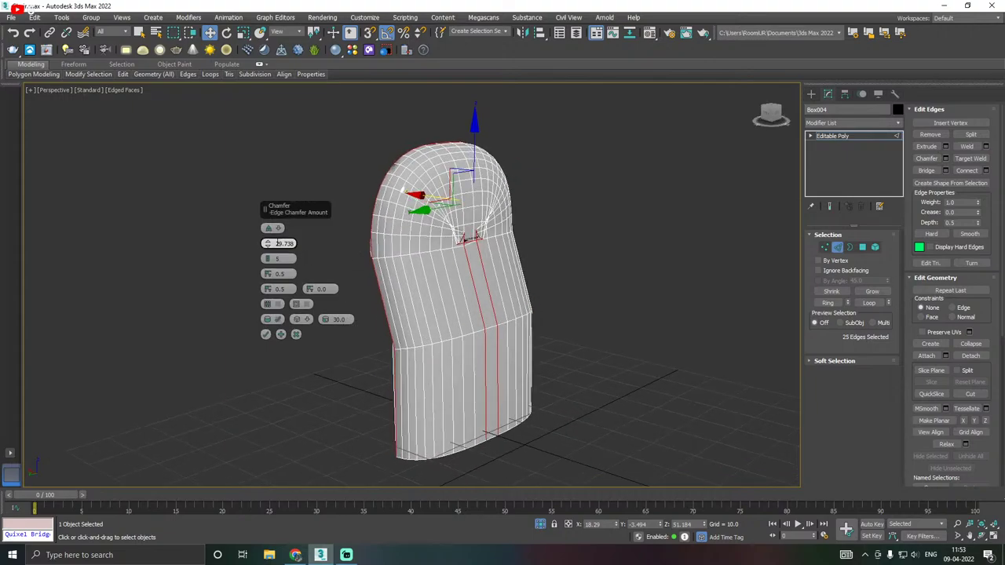
drag(267, 245, 336, 341)
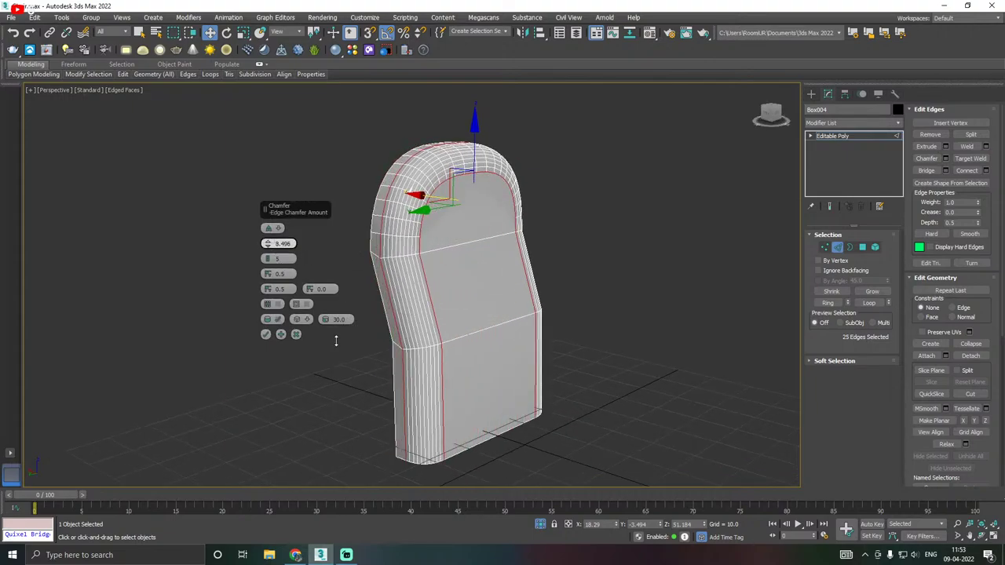
click(542, 524)
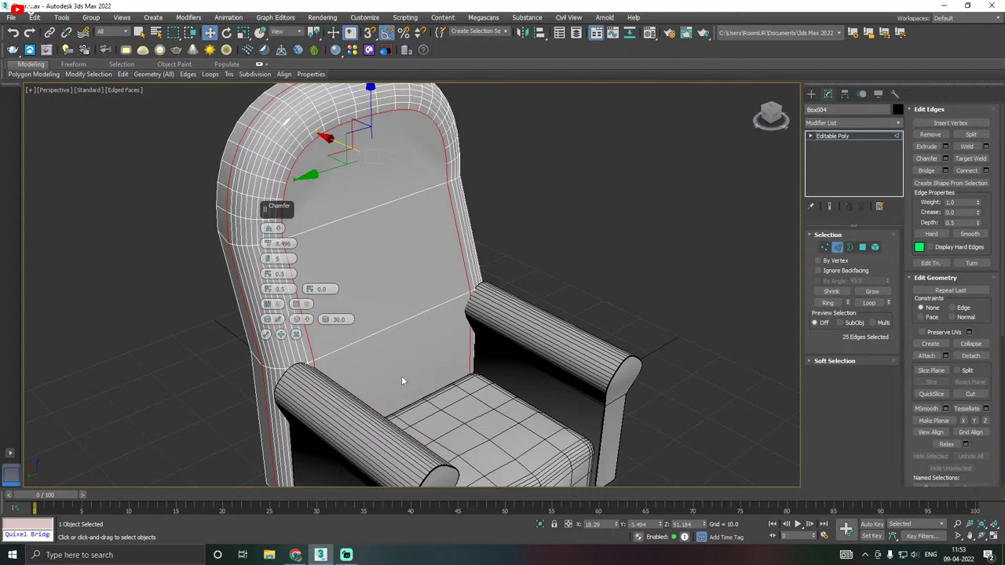
scroll(416, 324, down, 4)
alt+middle_drag(417, 324, 314, 336)
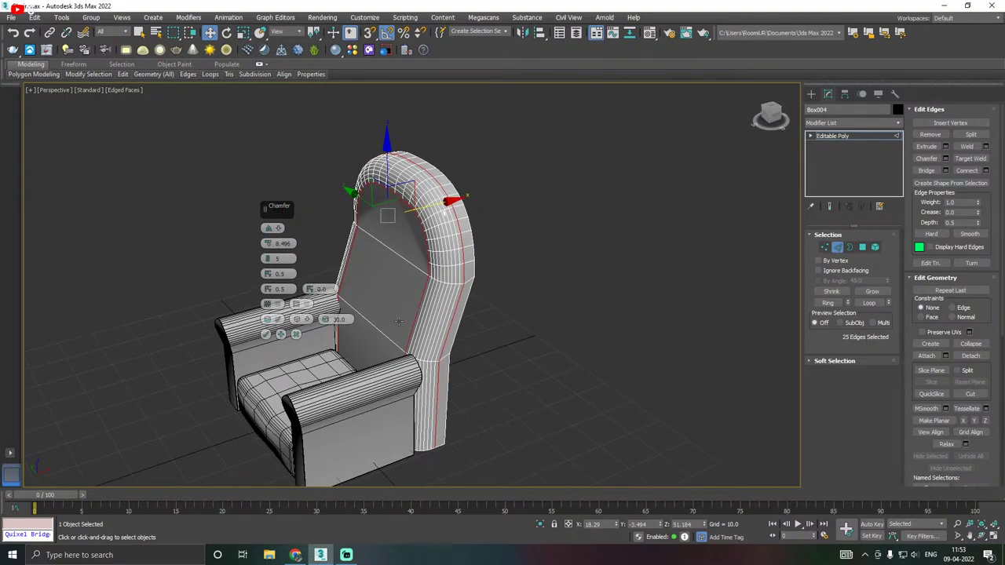
scroll(397, 326, up, 2)
alt+middle_drag(396, 325, 519, 316)
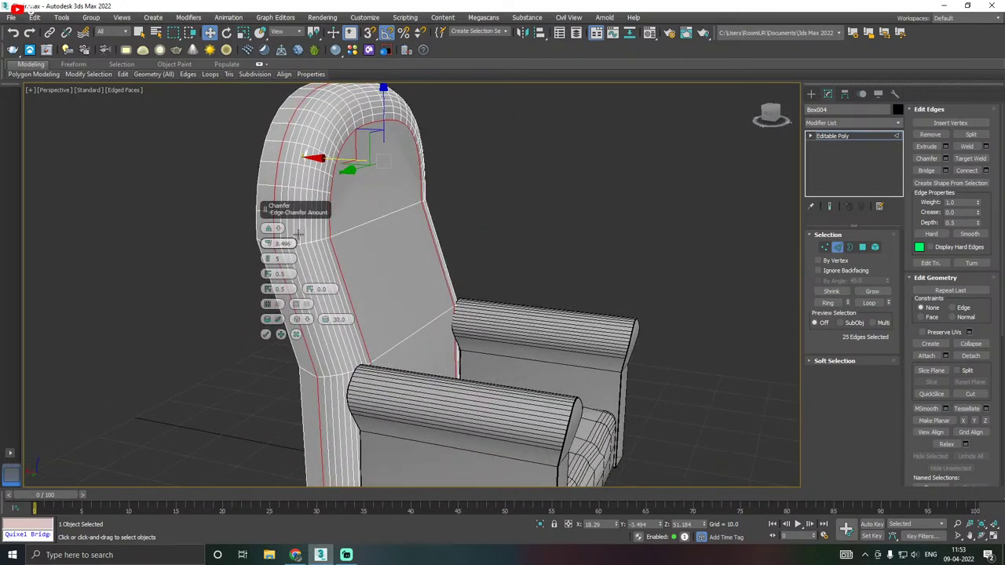
drag(265, 208, 187, 221)
alt+middle_drag(404, 259, 383, 261)
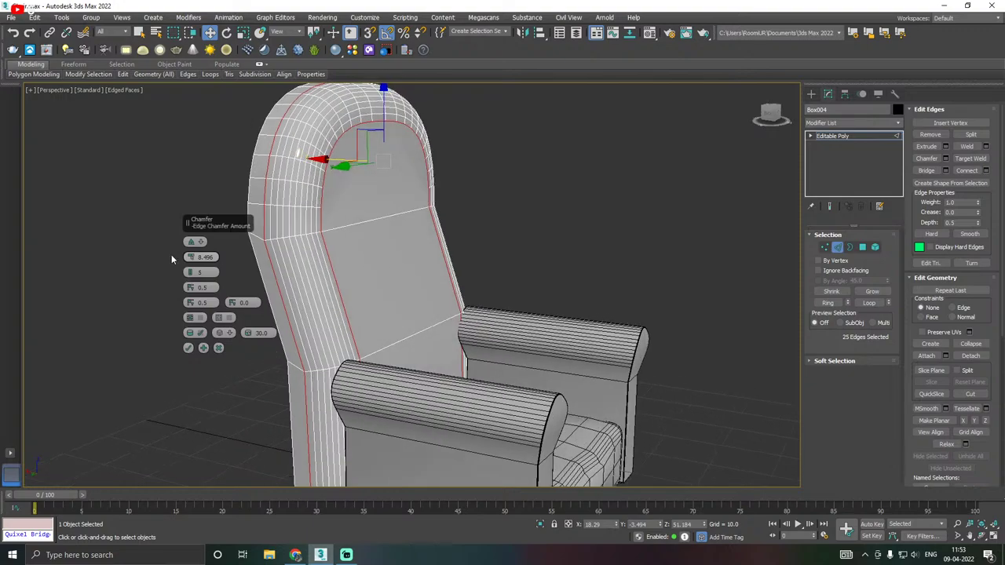
mouse_move(189, 259)
mouse_down()
mouse_move(193, 269)
mouse_move(188, 259)
mouse_up()
alt+middle_drag(330, 275, 583, 241)
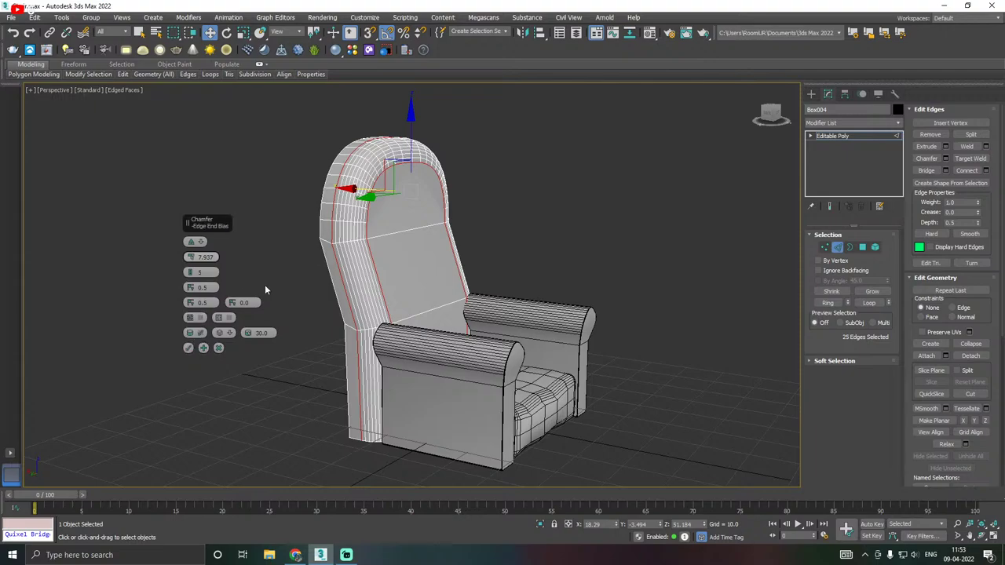
alt+middle_drag(265, 287, 330, 314)
Set the front chamfer to 2 segments, undo a distorted amount, and apply it.
click(189, 275)
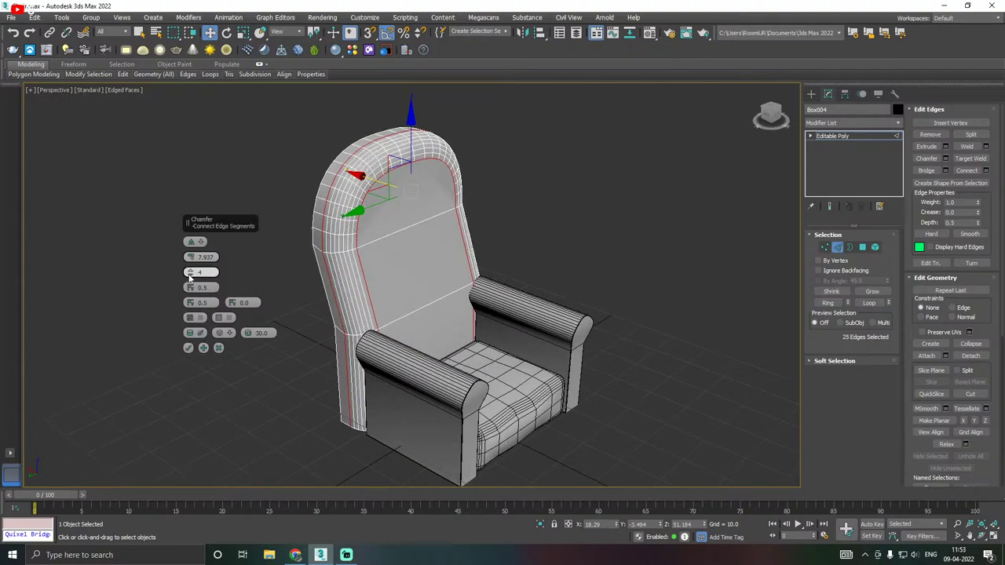
click(190, 274)
click(189, 274)
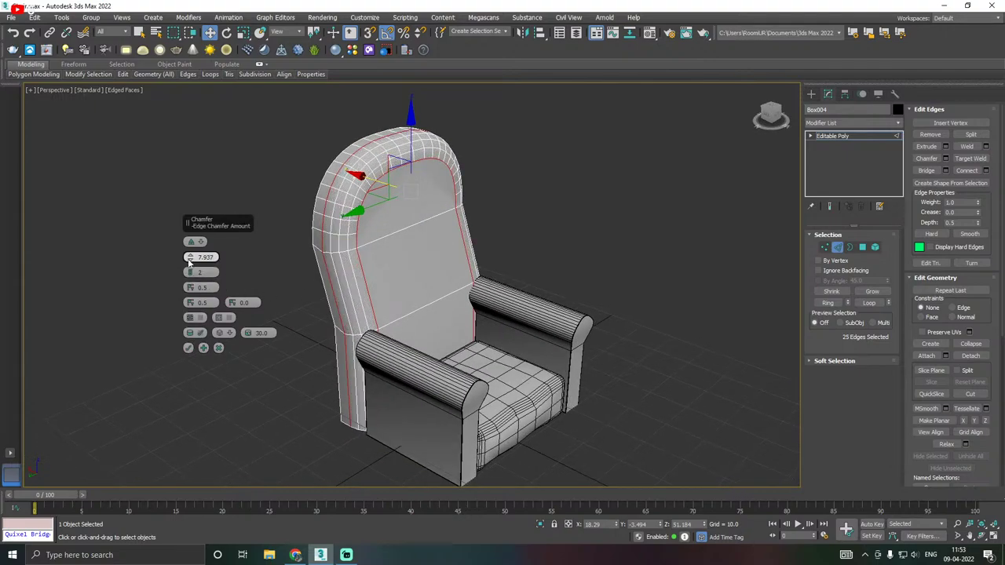
drag(190, 258, 191, 269)
click(190, 275)
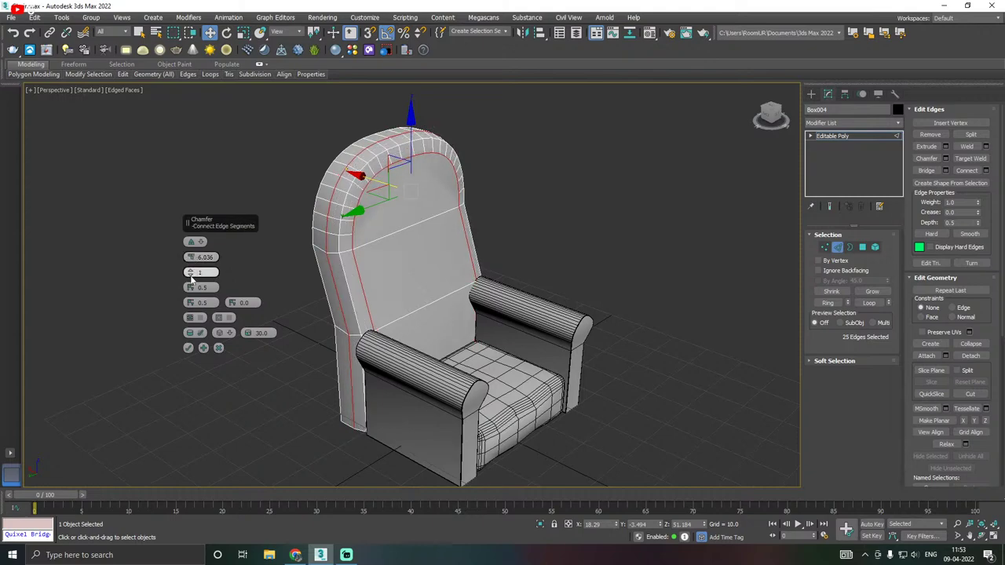
drag(190, 257, 132, 239)
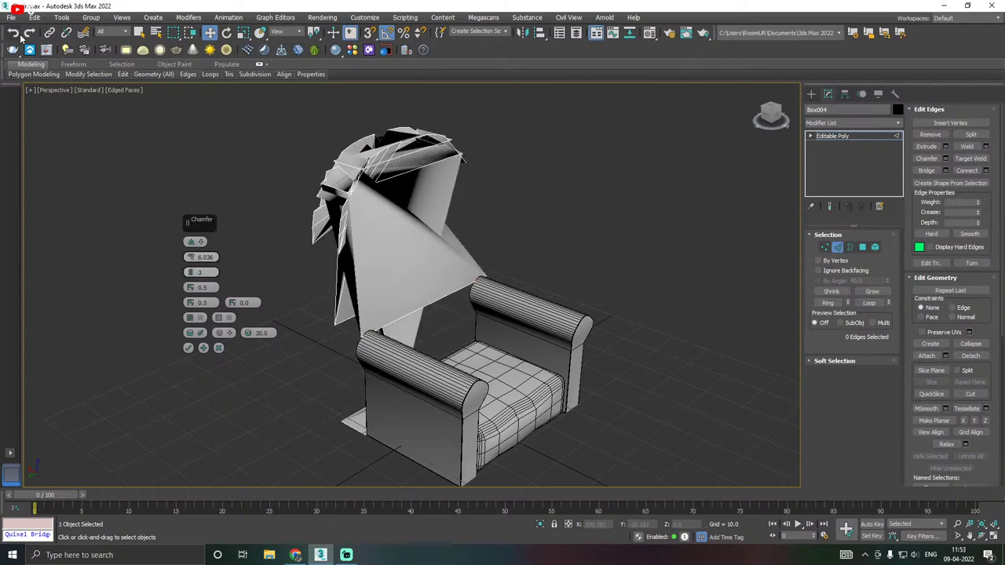
click(14, 33)
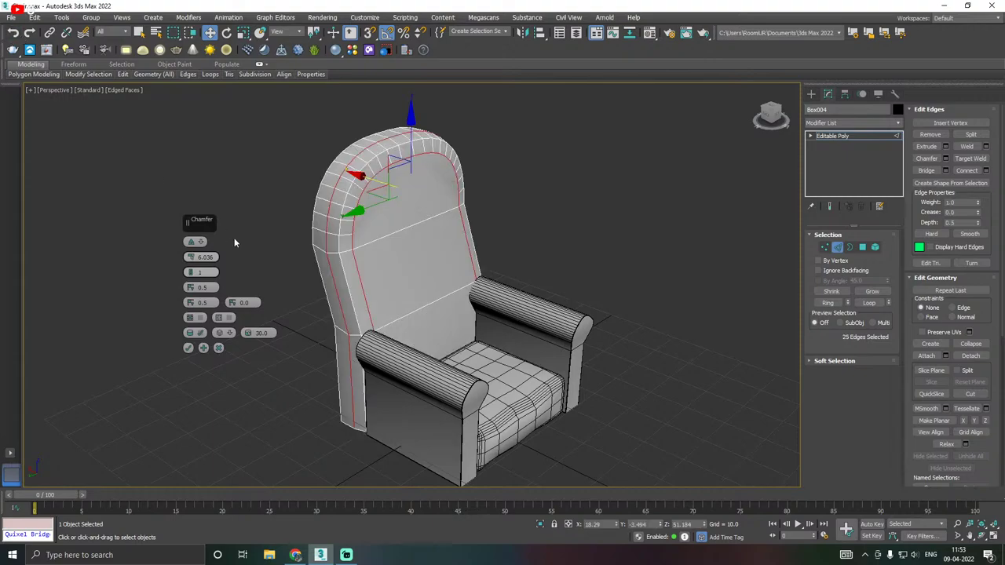
click(190, 272)
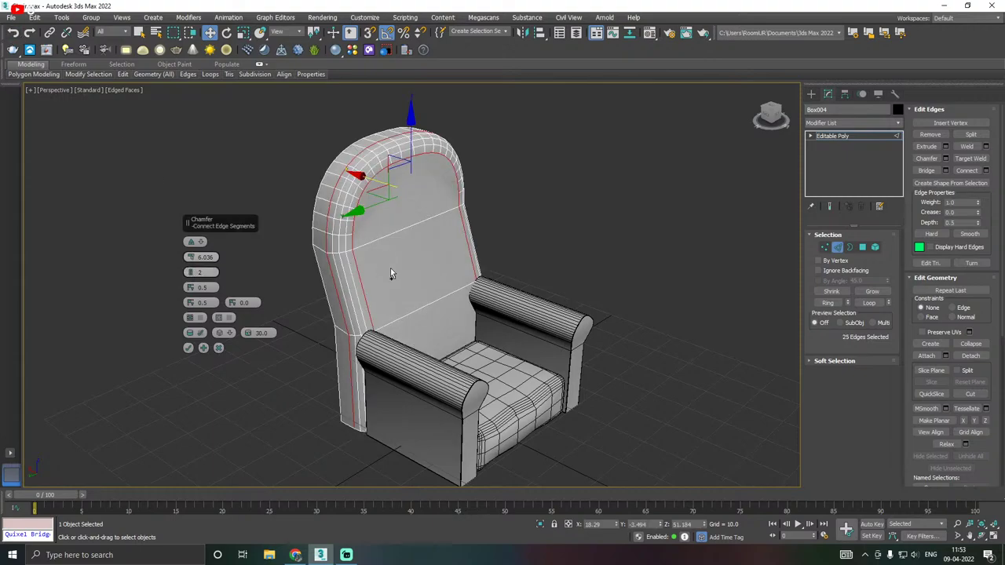
alt+middle_drag(390, 274, 298, 255)
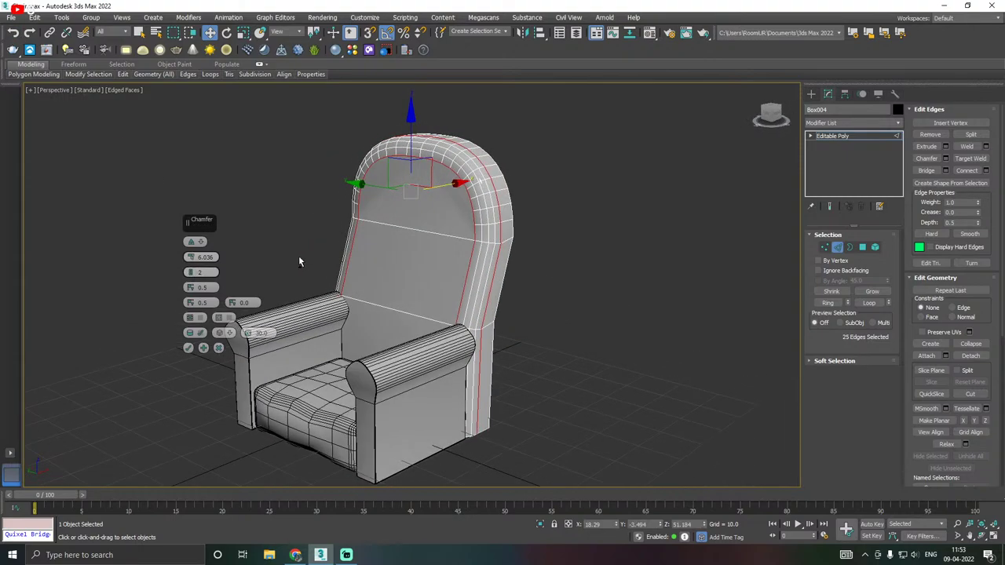
click(189, 349)
Select the three backrest side polygons and keep their edges, minus the diagonal ones.
alt+middle_drag(236, 291, 330, 292)
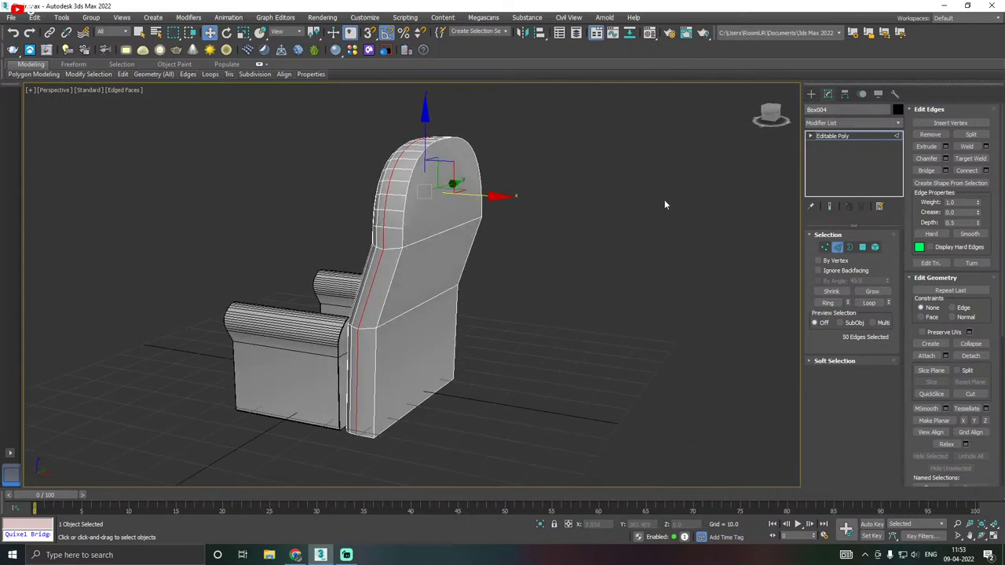
alt+middle_drag(664, 204, 644, 235)
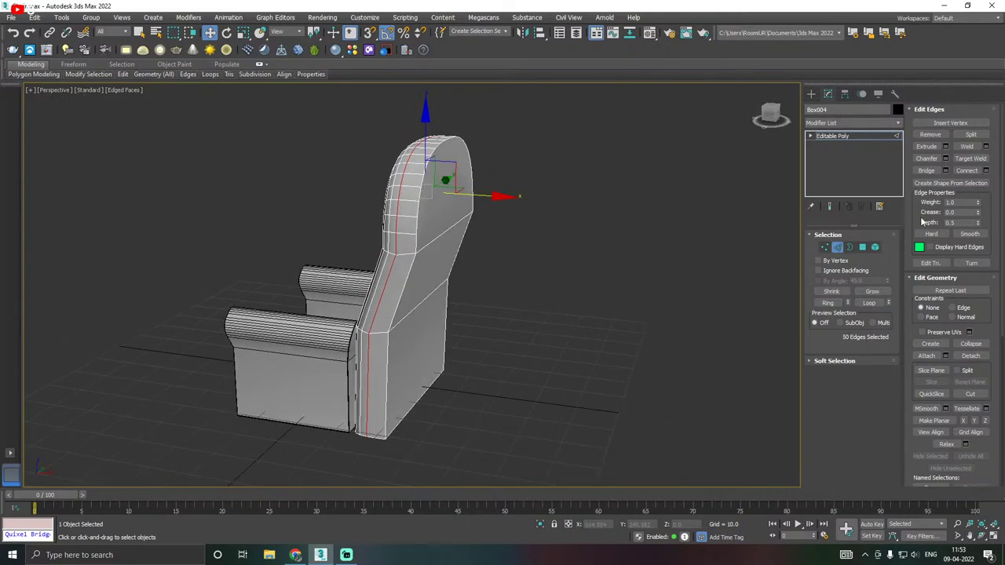
click(862, 248)
click(427, 345)
ctrl+click(435, 267)
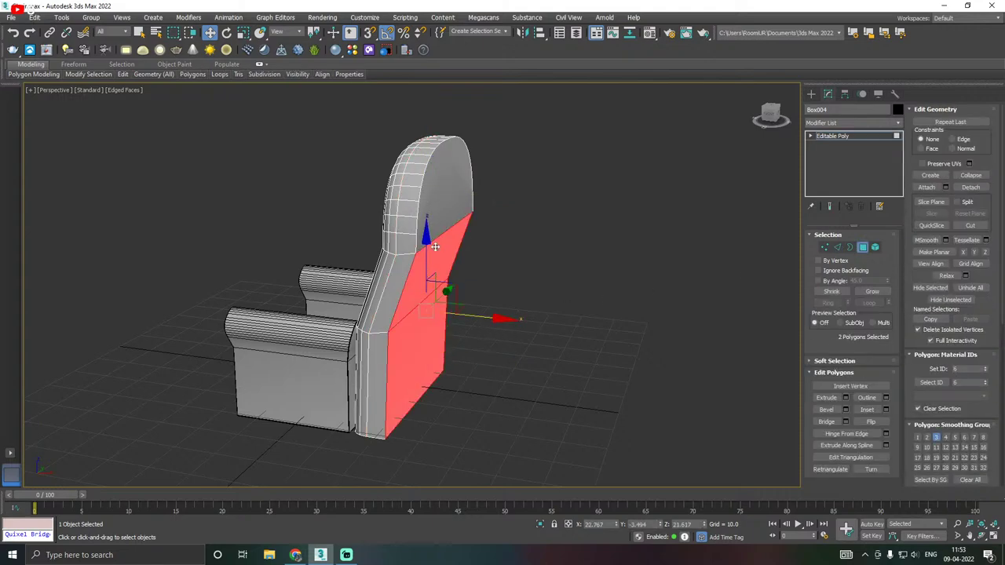
ctrl+click(439, 226)
ctrl+click(837, 247)
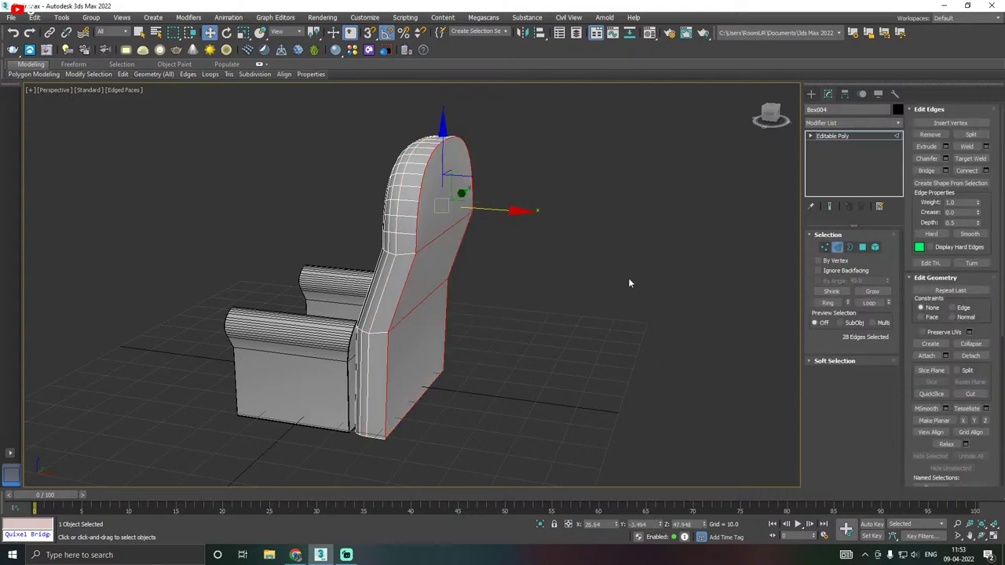
alt+click(423, 301)
alt+click(430, 242)
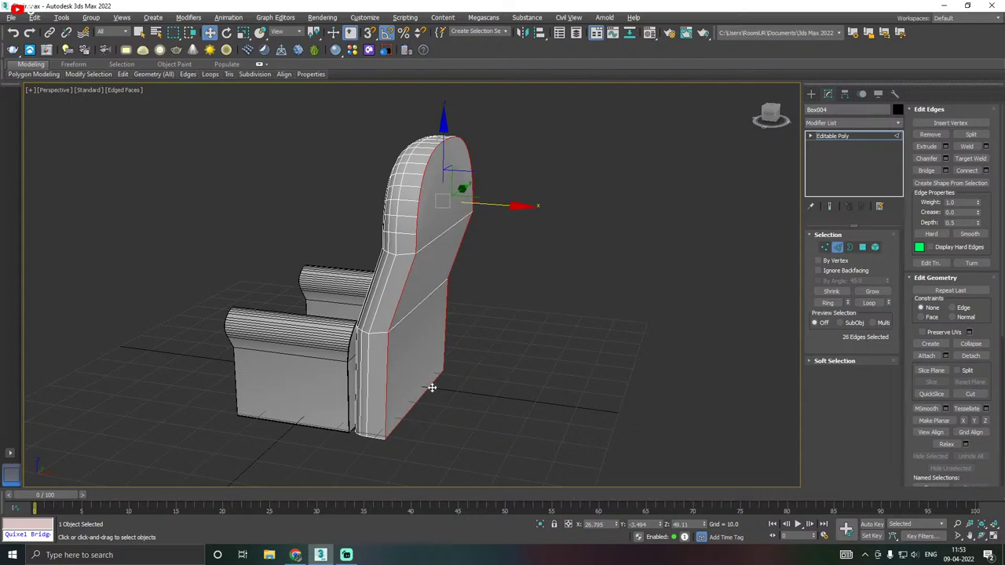
alt+click(416, 407)
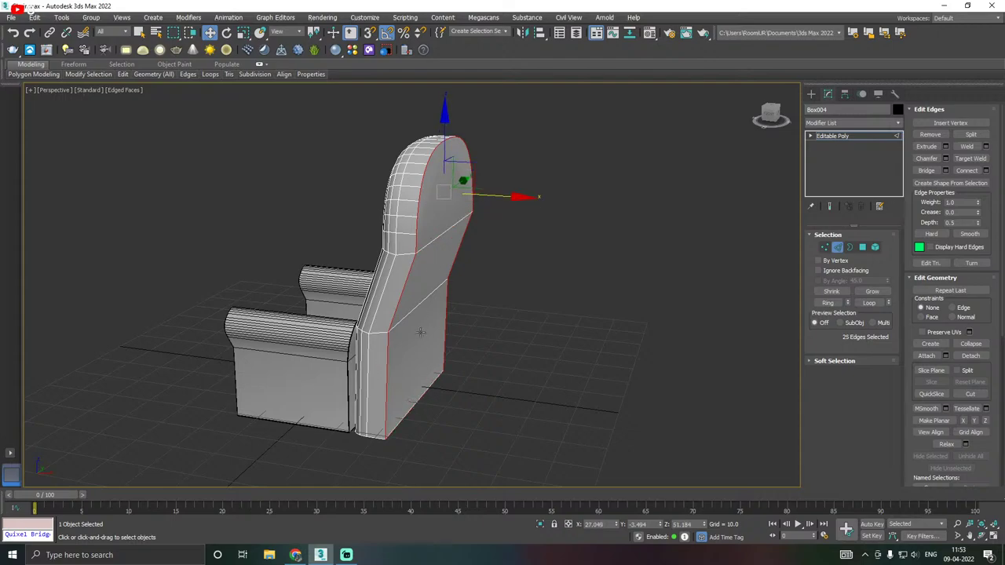
Chamfer the backrest side edges at about 3.9 and confirm.
click(945, 158)
alt+middle_drag(408, 286, 323, 280)
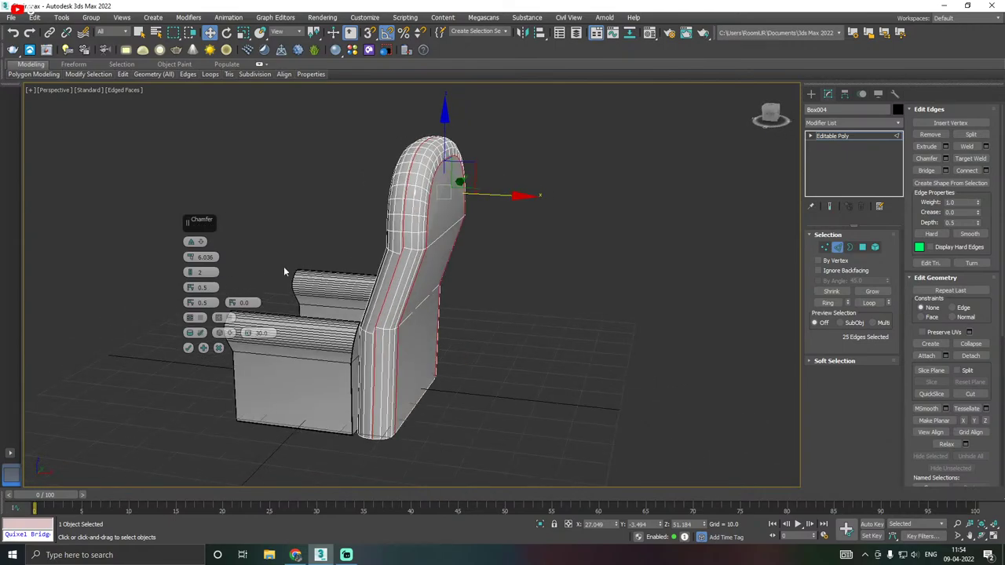
drag(194, 257, 195, 264)
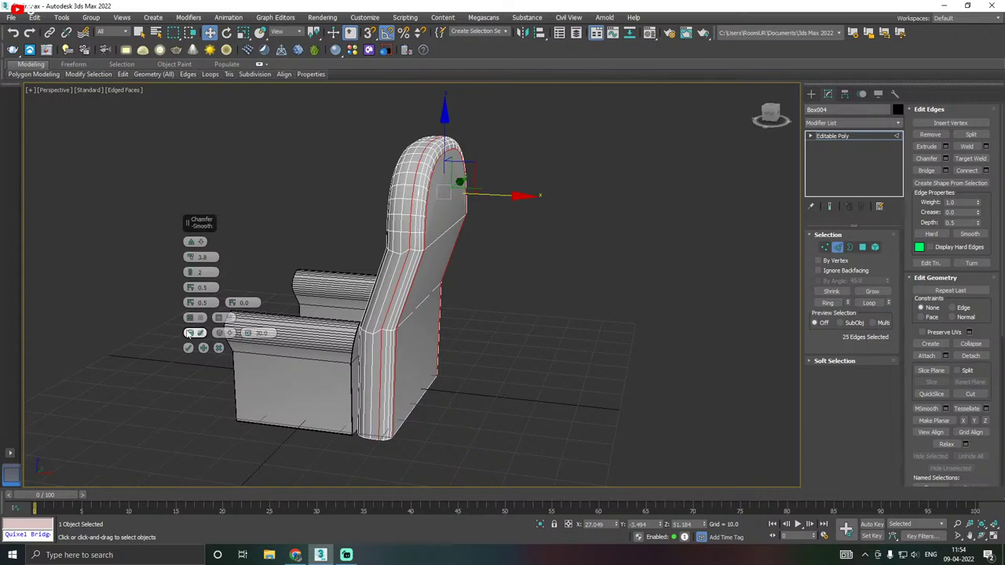
click(188, 348)
alt+middle_drag(453, 332, 578, 326)
double_click(455, 330)
scroll(474, 326, up, 3)
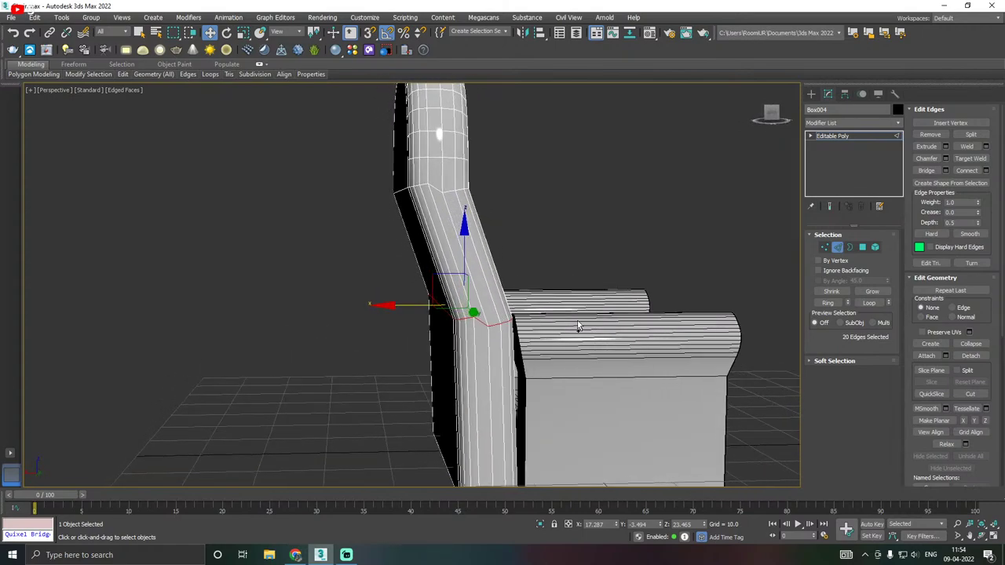
Flatten the backrest edge loop along Z and chamfer it at about 7.2.
click(964, 424)
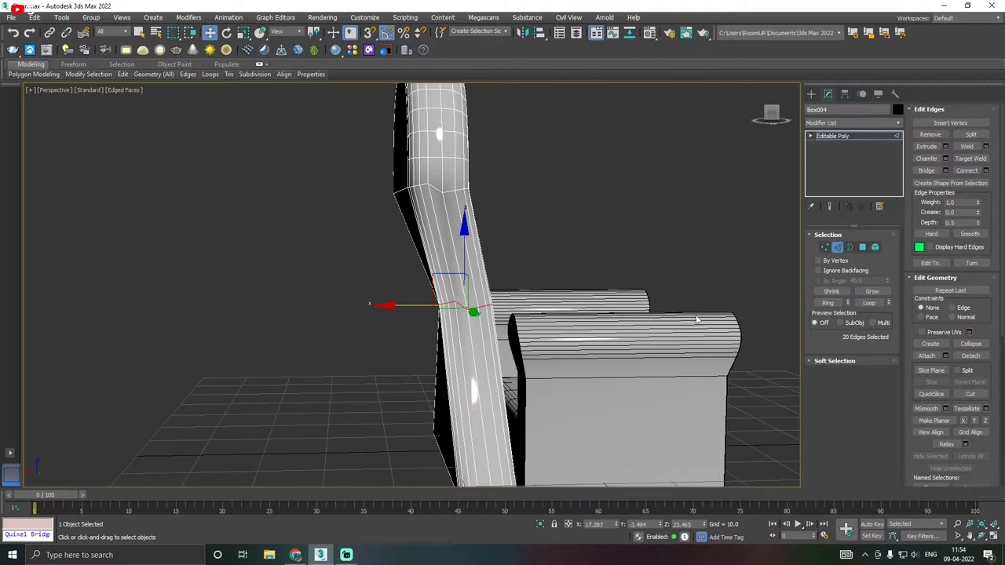
key(ctrl+z)
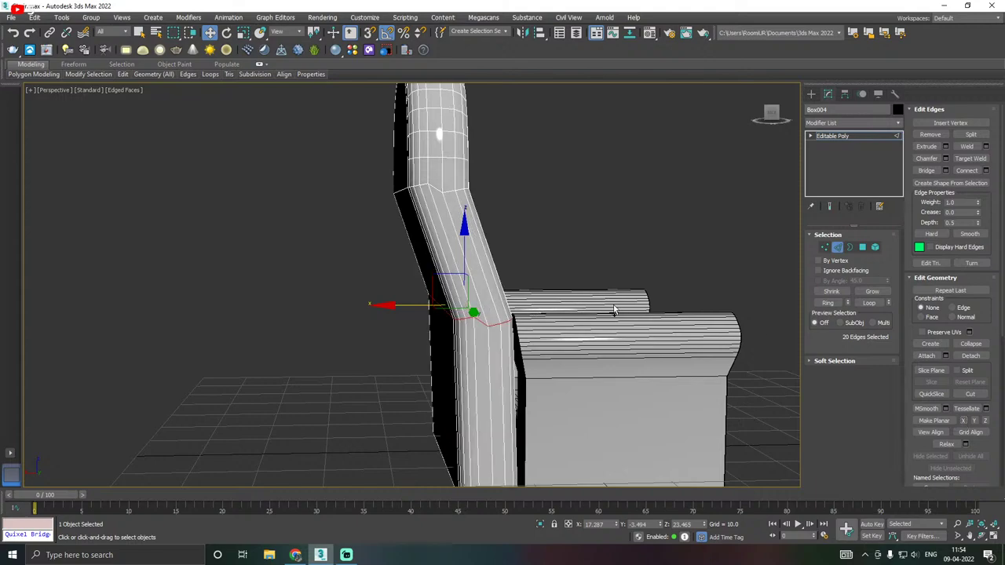
click(975, 422)
key(ctrl+z)
click(985, 421)
alt+middle_drag(717, 335, 751, 300)
click(946, 158)
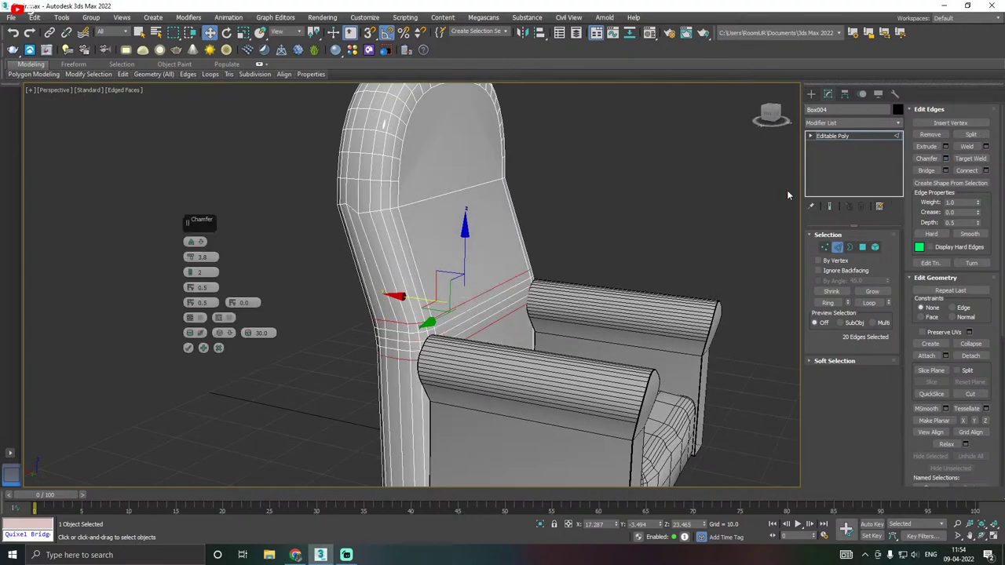
mouse_move(190, 260)
mouse_down()
mouse_move(190, 242)
mouse_move(195, 249)
mouse_up()
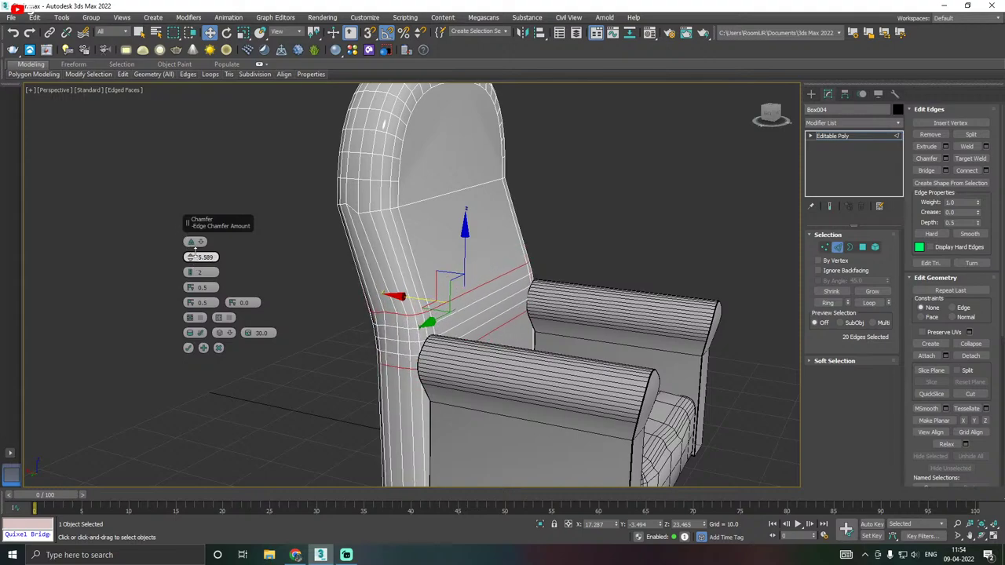
mouse_move(367, 253)
alt+middle_down()
mouse_move(429, 244)
mouse_move(355, 259)
alt+middle_up()
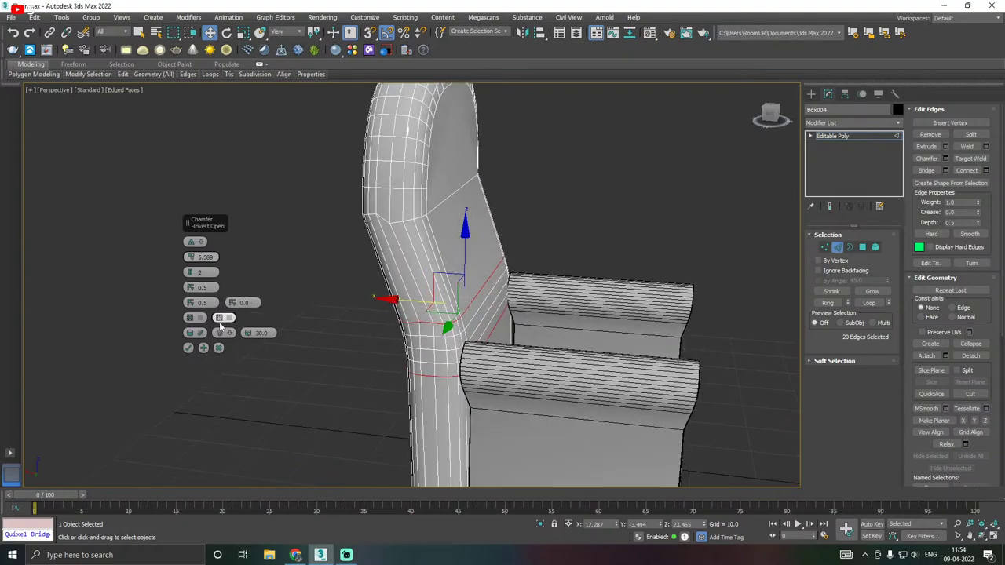
click(188, 349)
Chamfer the higher backrest edge loop at 2.459.
alt+middle_drag(189, 348, 421, 212)
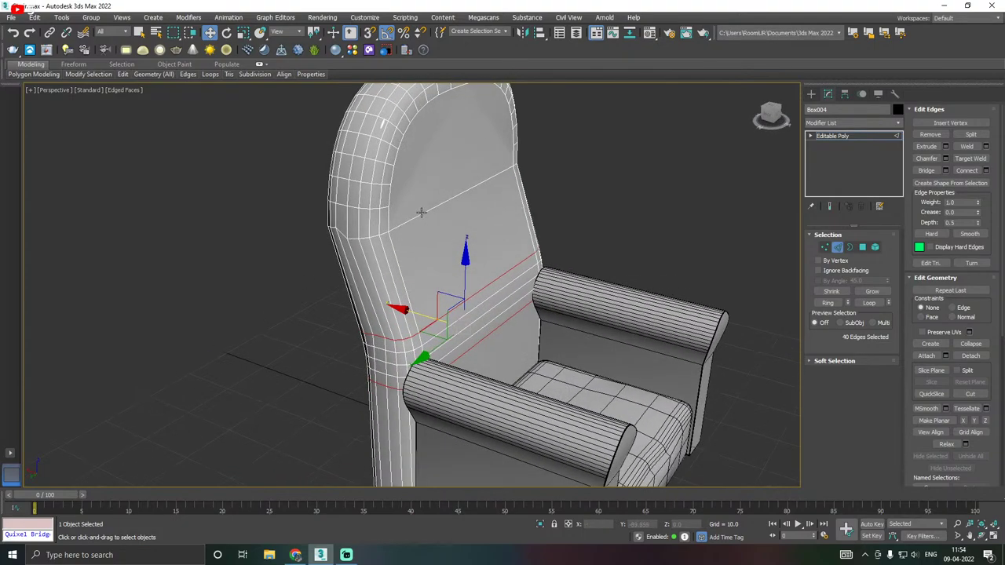
double_click(415, 219)
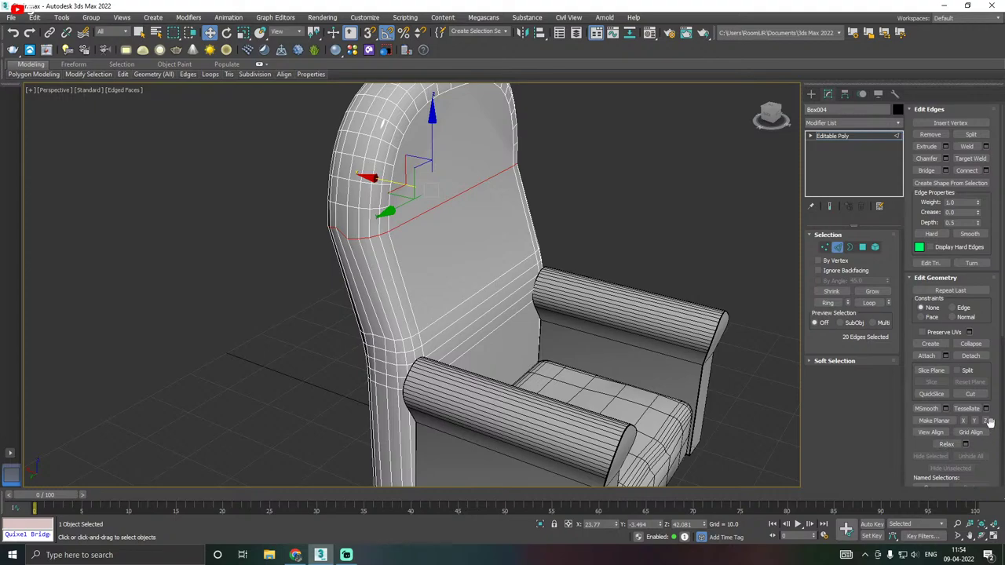
alt+middle_drag(415, 219, 865, 361)
click(946, 159)
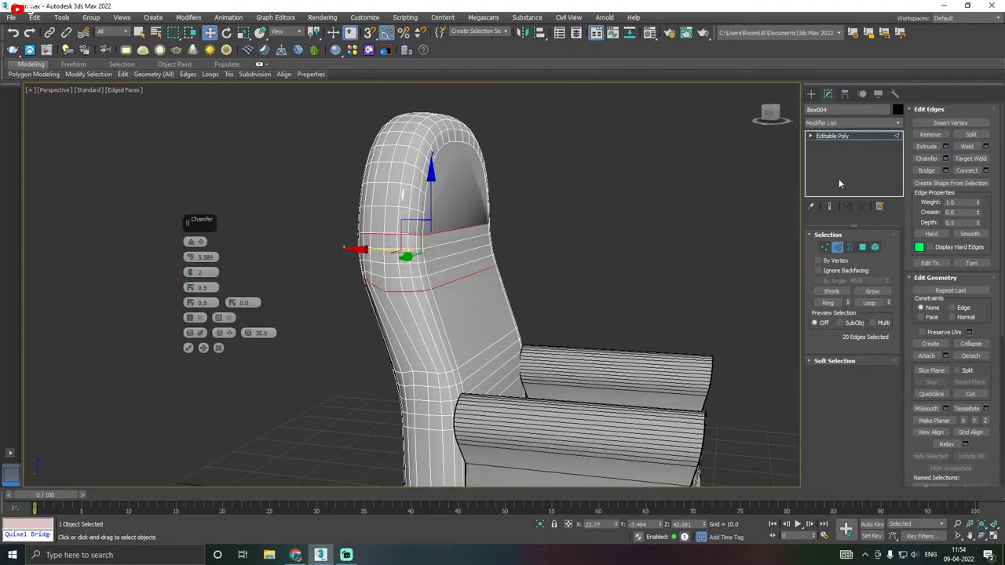
drag(190, 258, 192, 270)
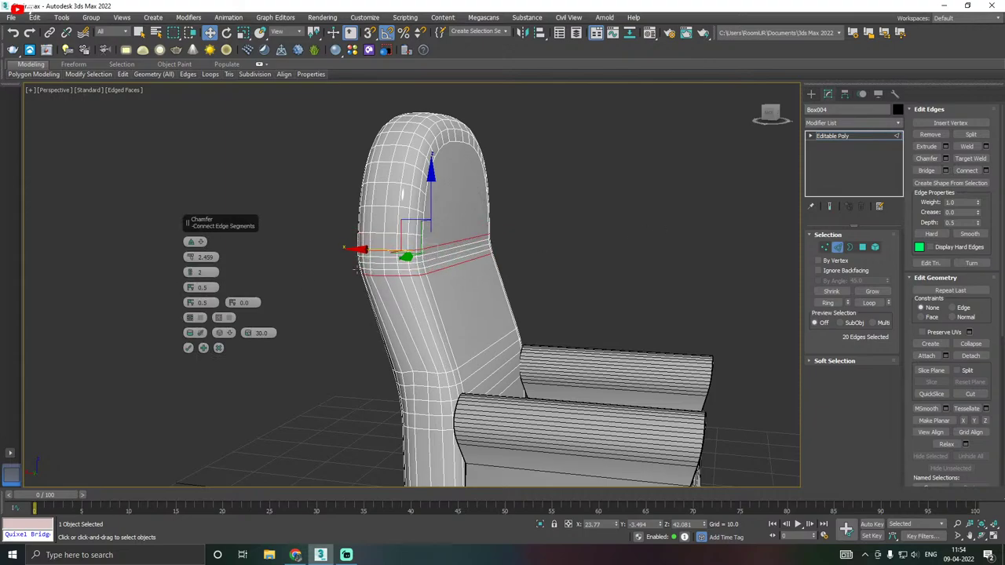
alt+middle_drag(471, 282, 513, 281)
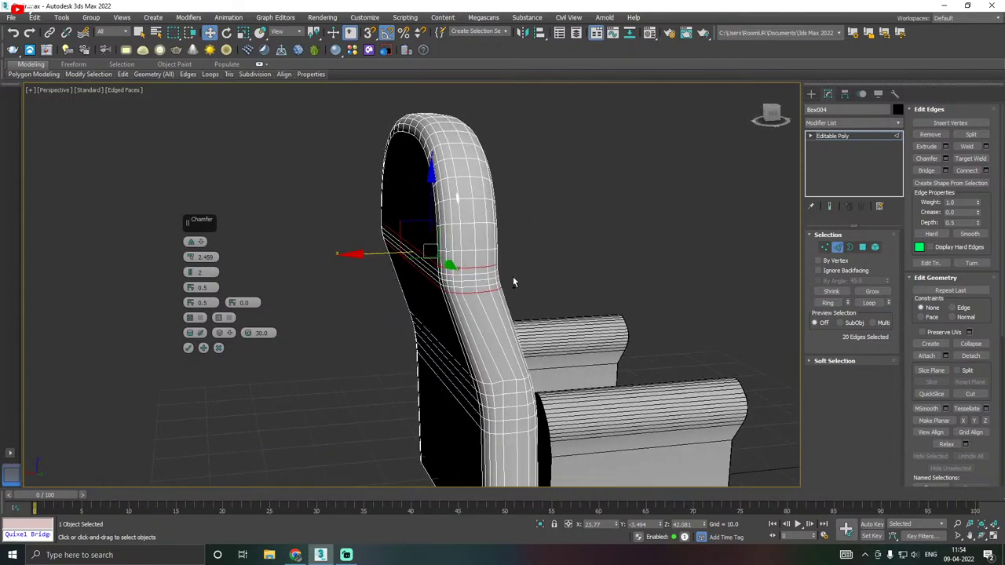
alt+middle_drag(188, 351, 196, 289)
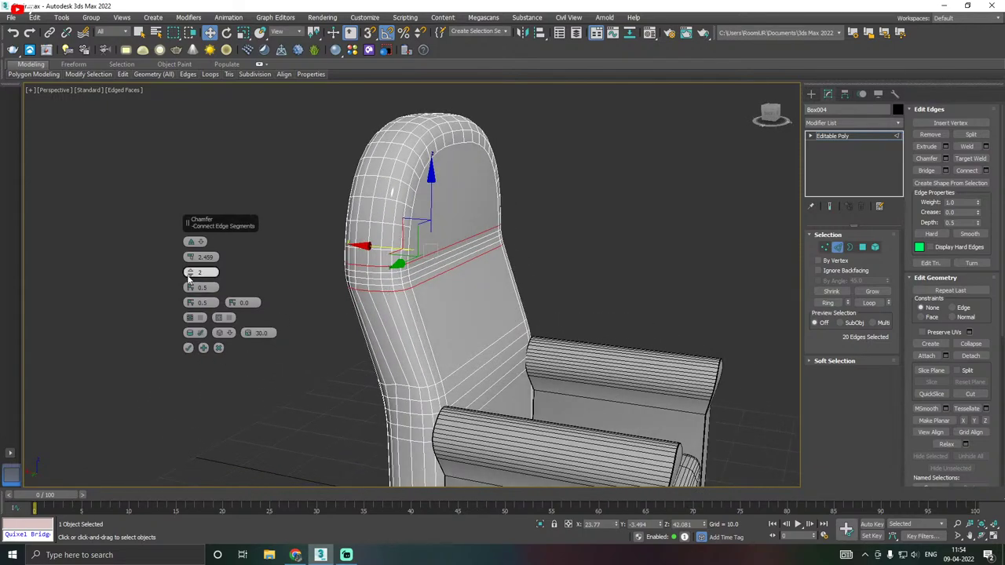
click(188, 347)
alt+middle_drag(361, 369, 379, 331)
Leave Edge mode for the whole backrest and save the scene.
click(840, 136)
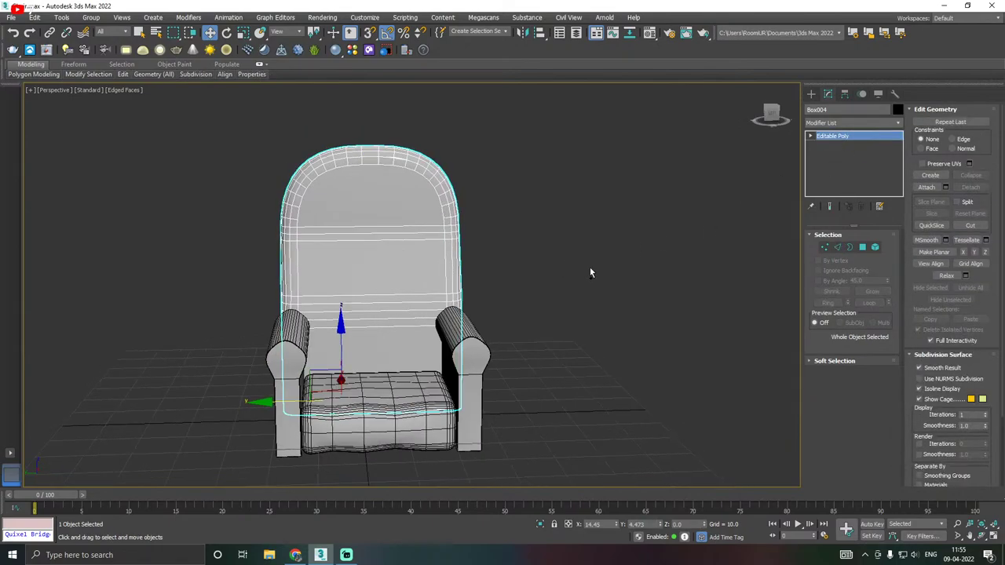
alt+middle_drag(589, 266, 526, 272)
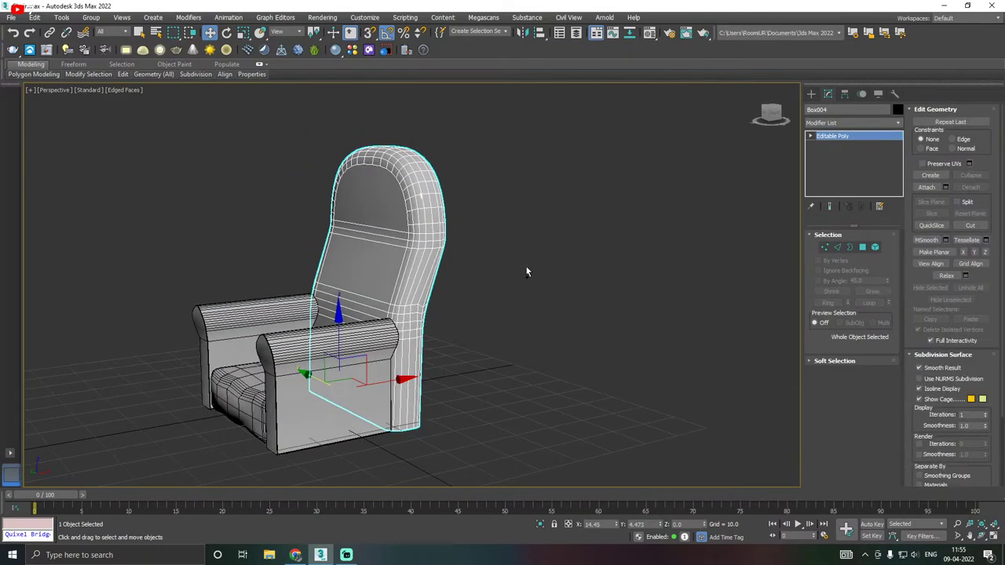
alt+middle_drag(500, 338, 554, 375)
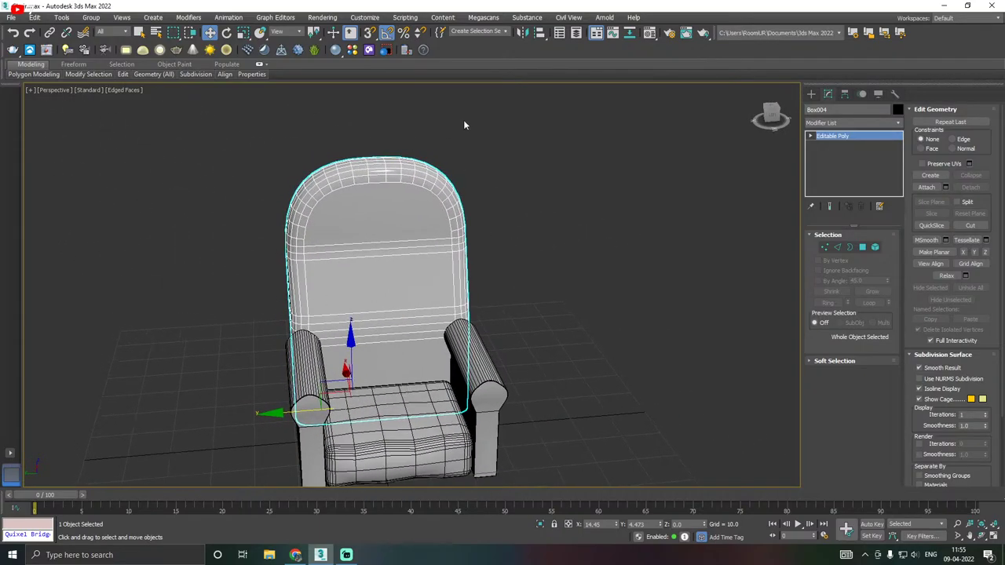
click(11, 20)
click(27, 83)
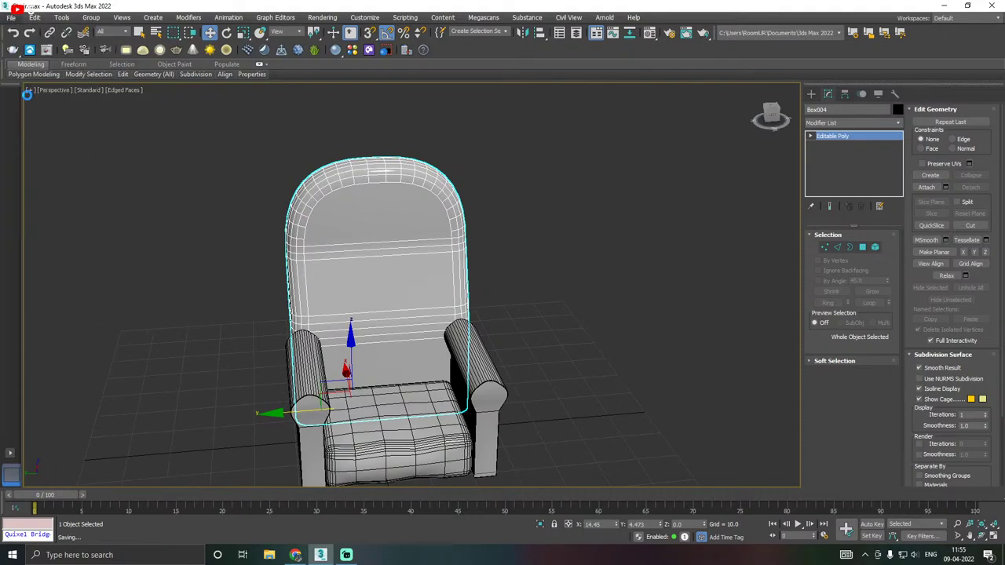
Scale the backrest along Z to 120 percent of its height.
scroll(396, 260, down, 3)
alt+middle_drag(401, 267, 428, 262)
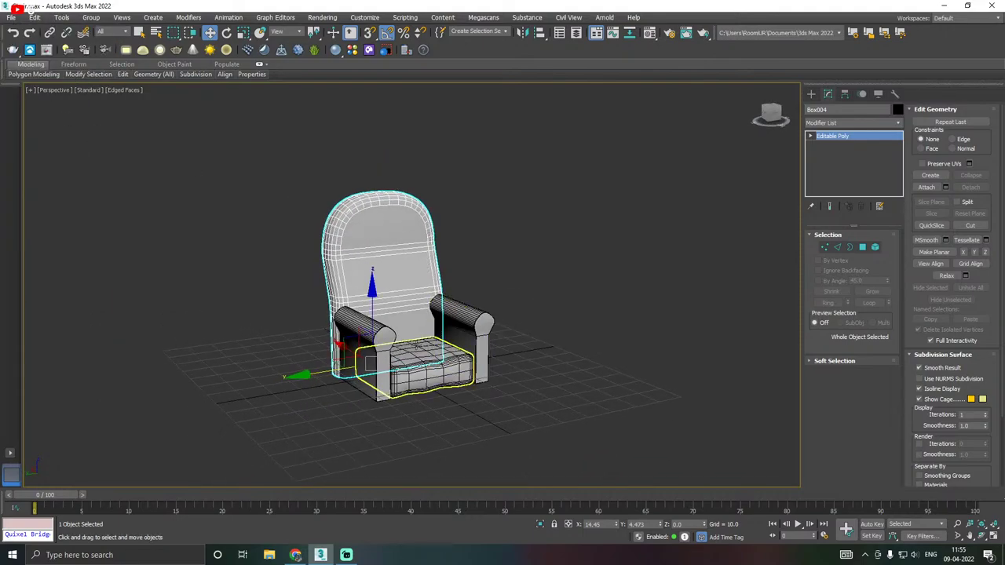
scroll(424, 318, up, 5)
alt+middle_drag(380, 338, 437, 304)
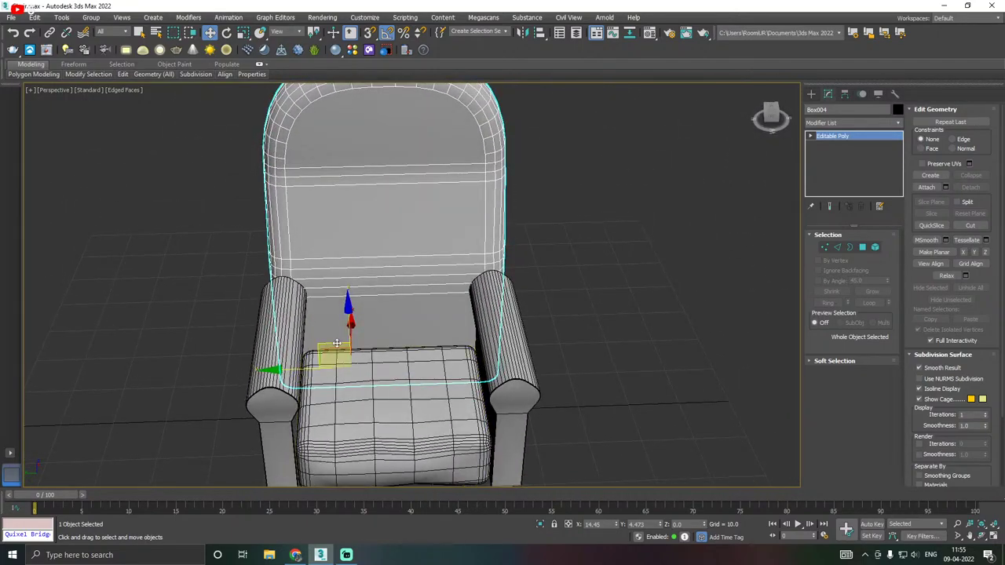
scroll(336, 343, down, 4)
key(r)
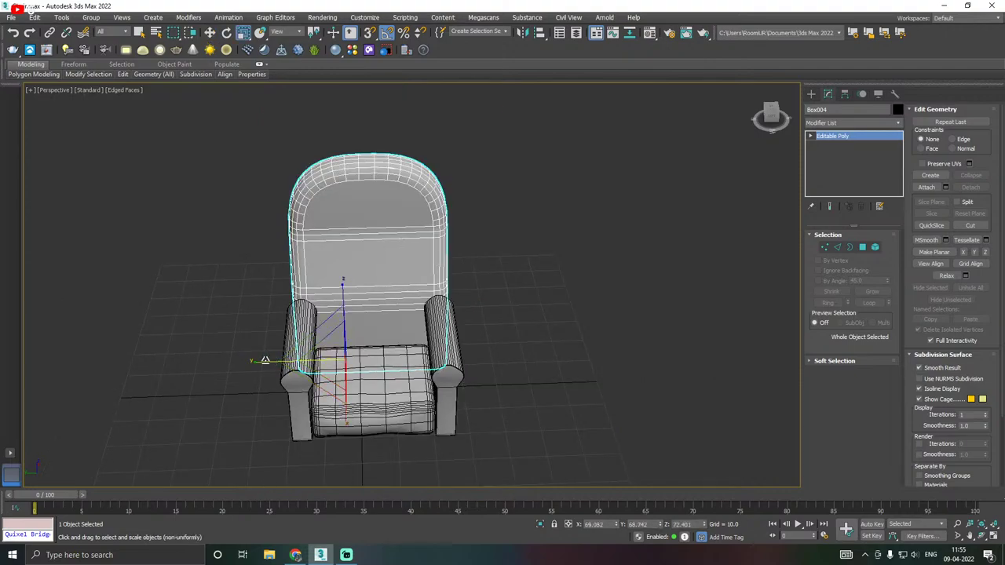
drag(266, 360, 261, 360)
alt+middle_drag(261, 360, 361, 361)
drag(354, 295, 391, 279)
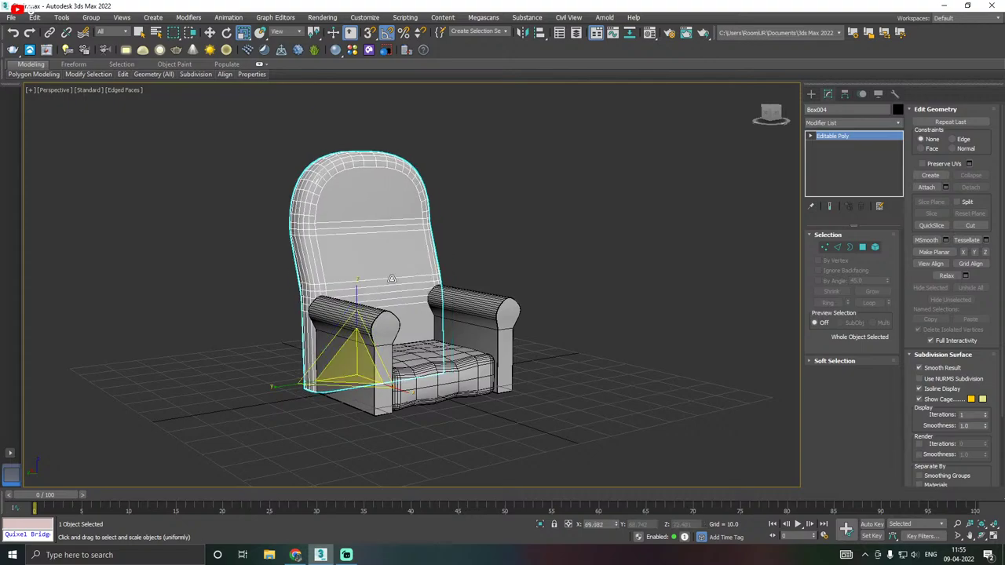
alt+middle_drag(438, 268, 351, 272)
key(w)
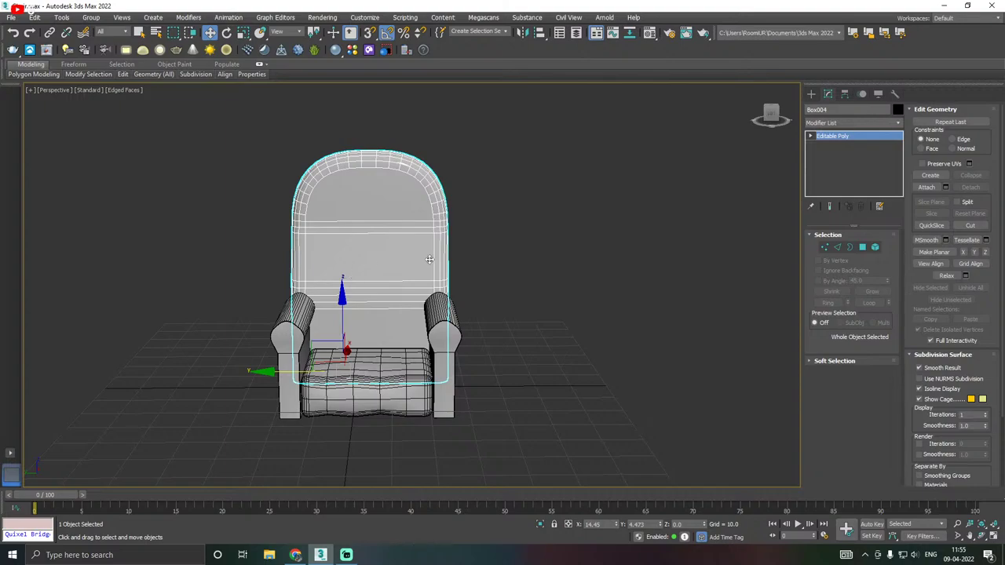
middle_drag(429, 259, 442, 305)
Select the backrest's top arch vertices and scale them to narrow the arch.
key(1)
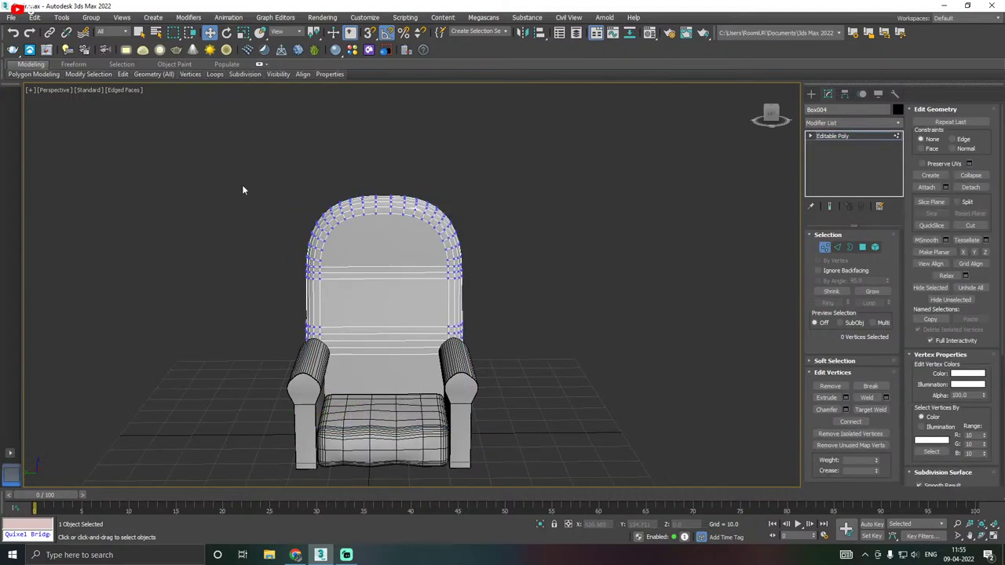
drag(511, 292, 510, 294)
key(r)
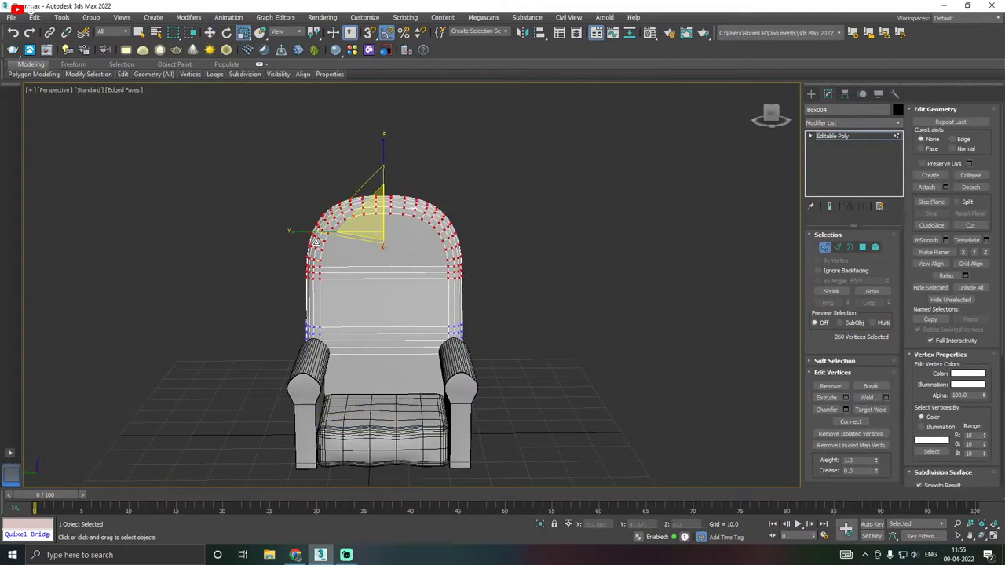
drag(296, 228, 314, 233)
alt+middle_drag(291, 321, 287, 303)
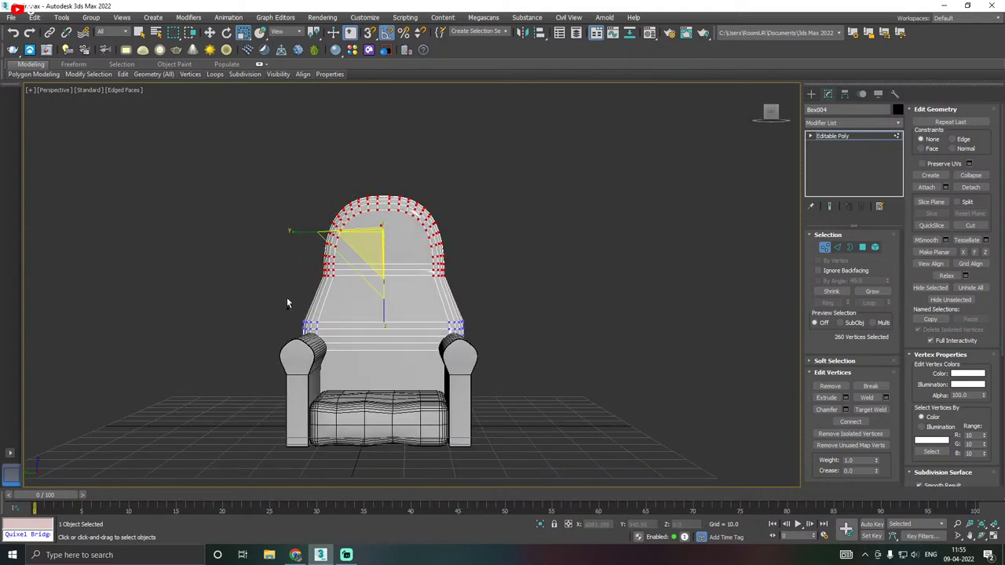
Deselect the arch vertices and return to Editable Poly object level.
drag(504, 364, 505, 364)
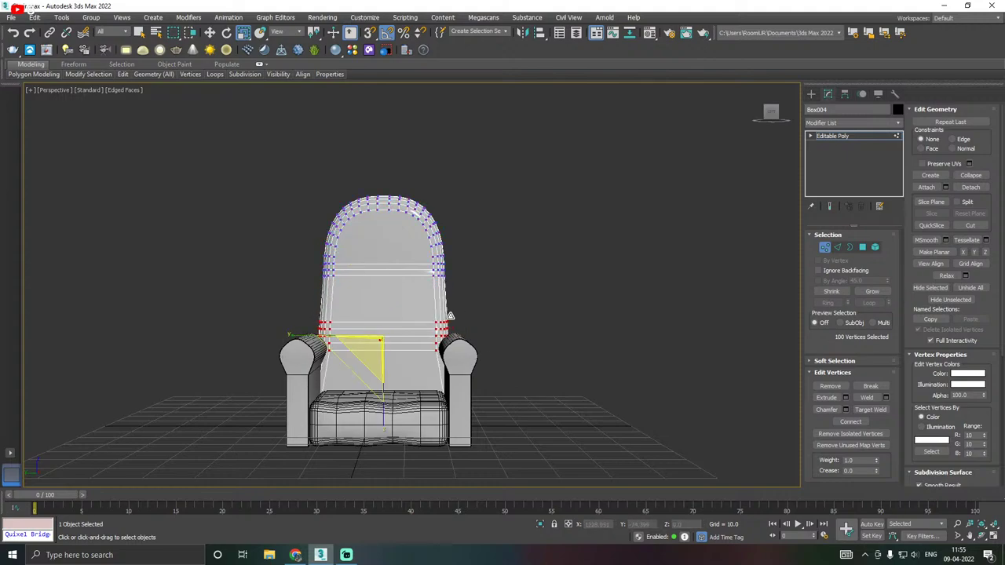
alt+middle_drag(449, 314, 438, 321)
key(ctrl+z)
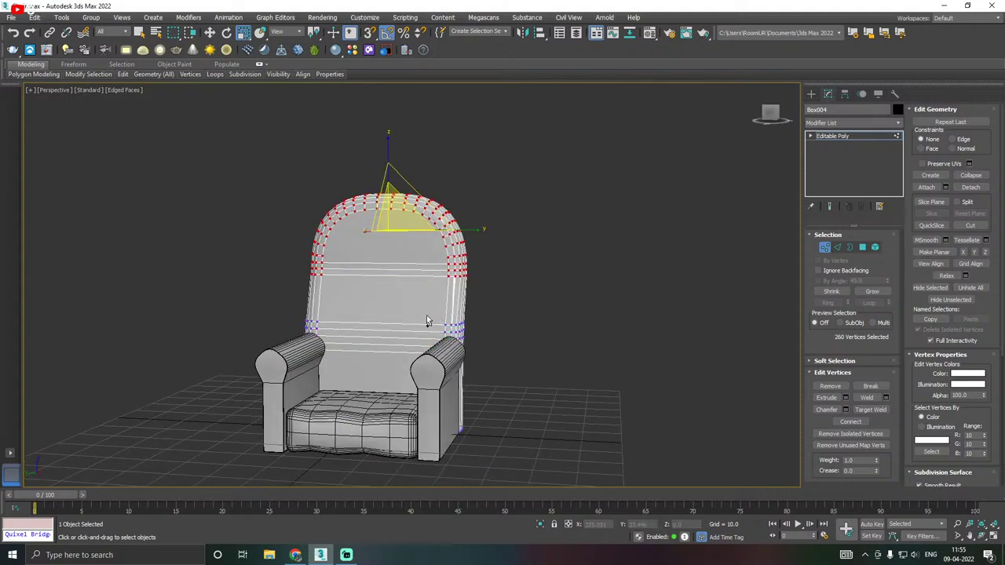
click(395, 304)
alt+middle_drag(395, 305, 434, 318)
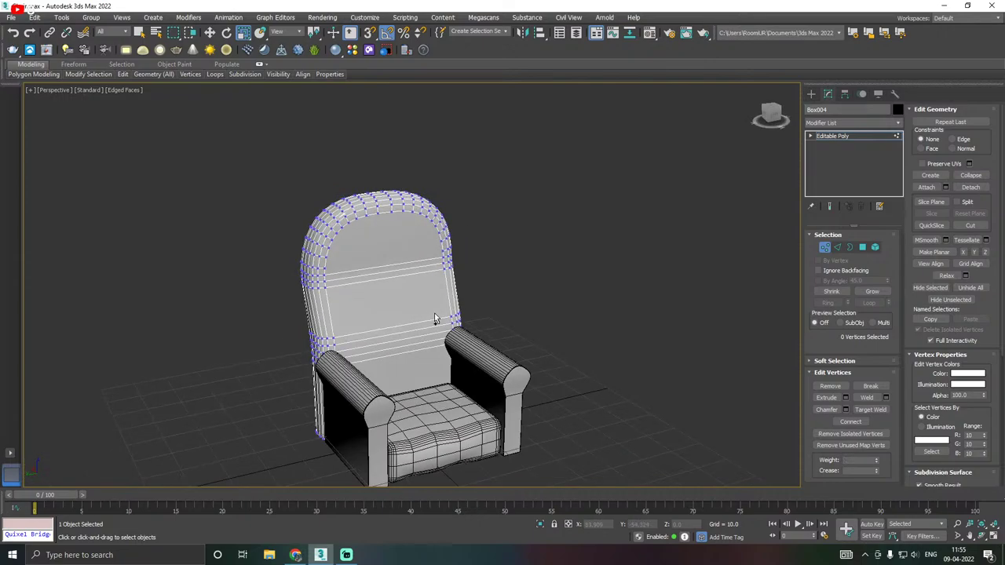
click(831, 137)
alt+middle_drag(486, 283, 552, 286)
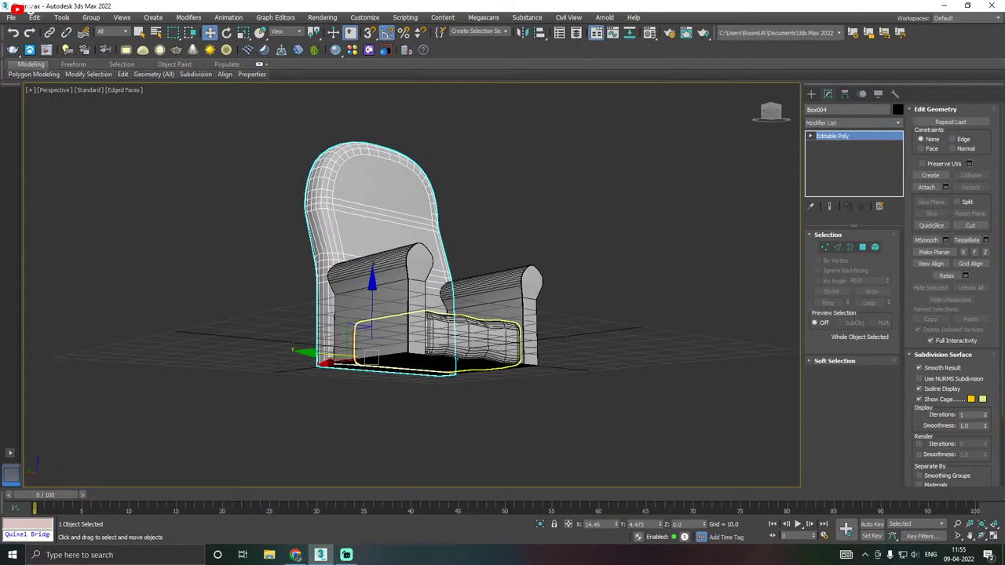
scroll(552, 285, up, 3)
scroll(454, 347, up, 2)
alt+middle_drag(452, 352, 415, 331)
drag(547, 295, 508, 315)
alt+middle_drag(507, 315, 403, 278)
drag(545, 325, 545, 324)
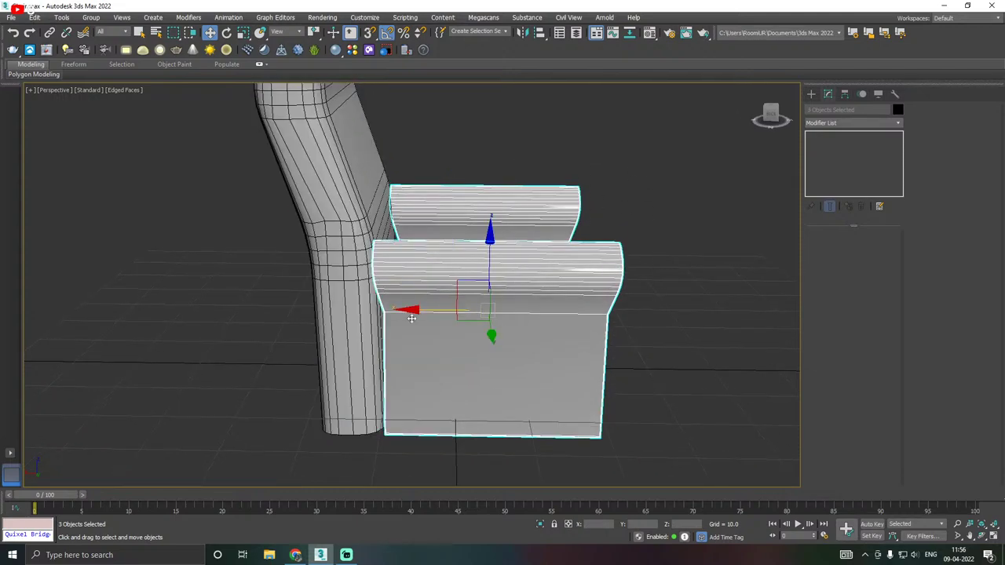
mouse_move(412, 318)
mouse_down()
mouse_move(420, 313)
mouse_move(404, 310)
mouse_move(418, 307)
mouse_up()
alt+middle_drag(420, 306, 452, 286)
alt+middle_drag(539, 271, 488, 312)
scroll(488, 313, down, 4)
click(618, 305)
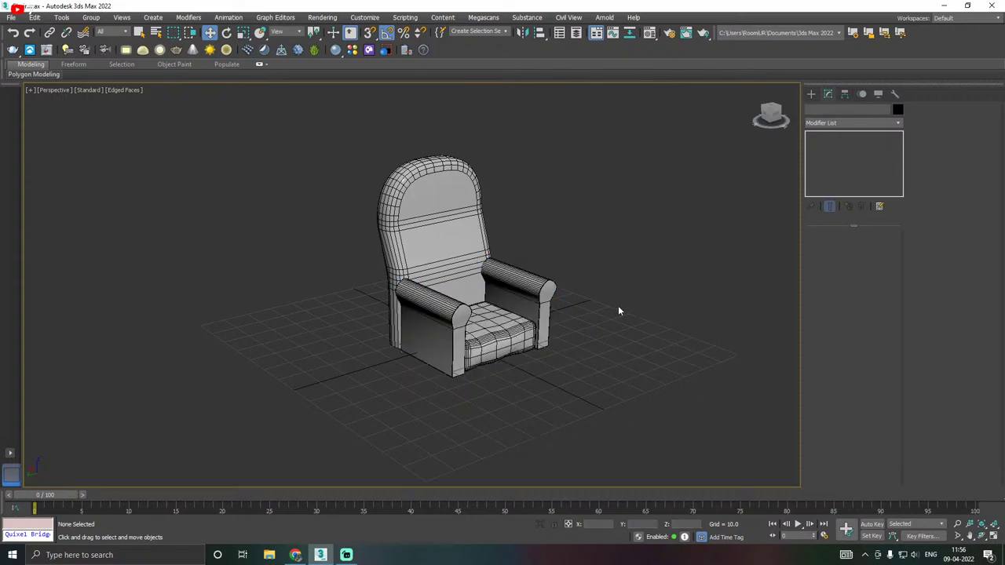
alt+middle_drag(618, 305, 498, 324)
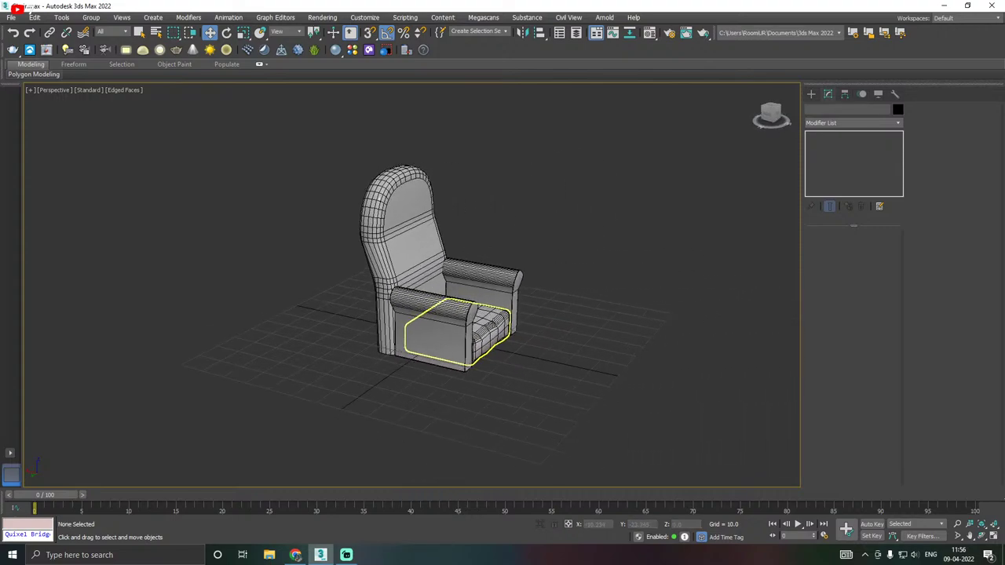
scroll(497, 324, up, 5)
Shift-drag the seat cushion upward to create a Copy.
click(488, 324)
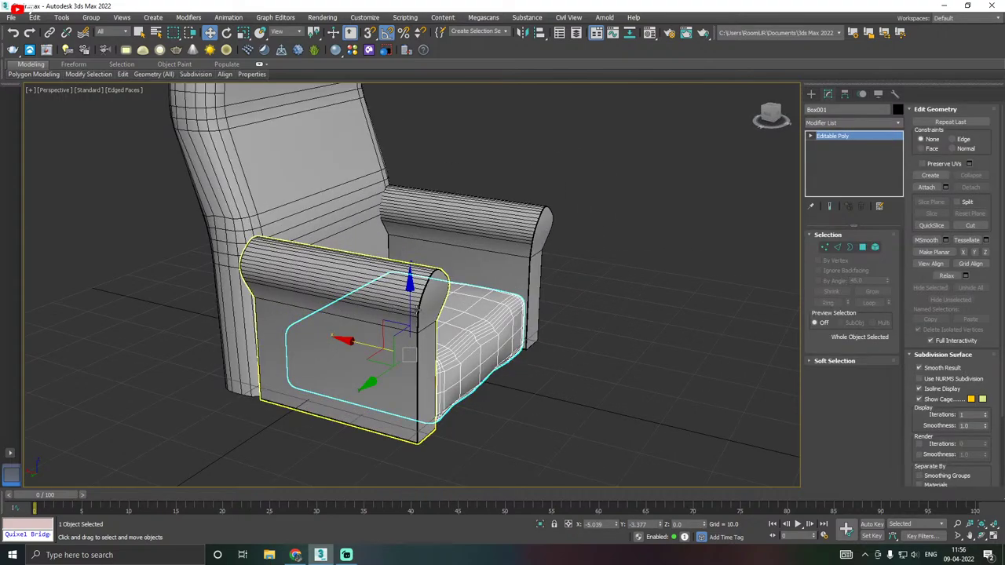
shift+drag(407, 312, 407, 269)
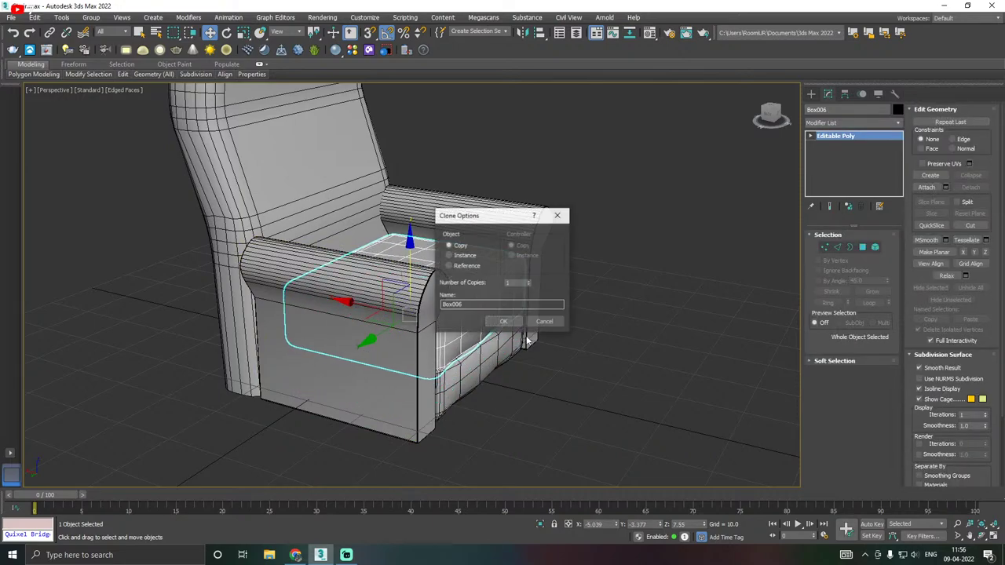
click(504, 322)
alt+middle_drag(512, 326, 416, 329)
scroll(411, 330, up, 3)
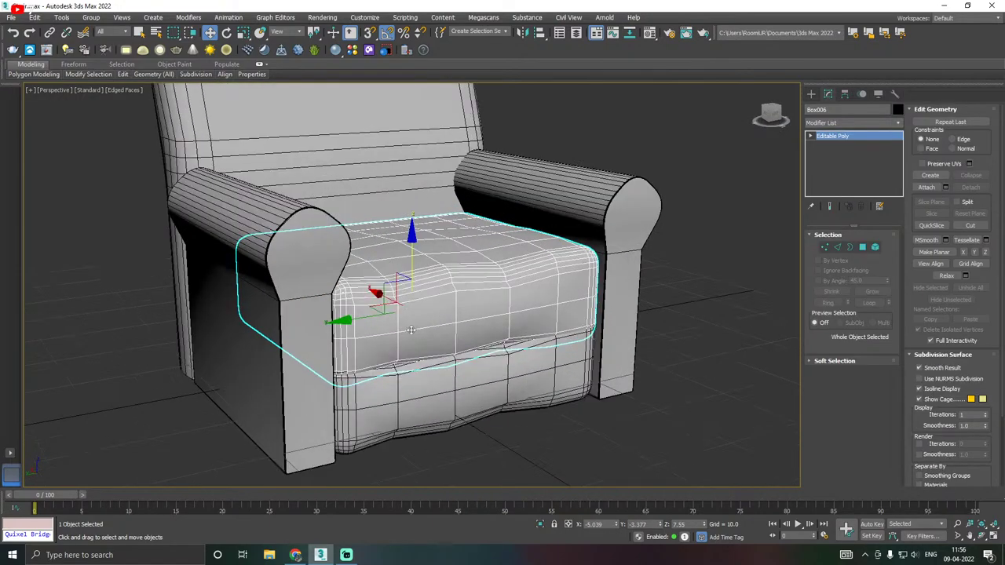
scroll(410, 328, up, 2)
Rescale the copied cushion's height, flattening it and then setting 125%.
key(r)
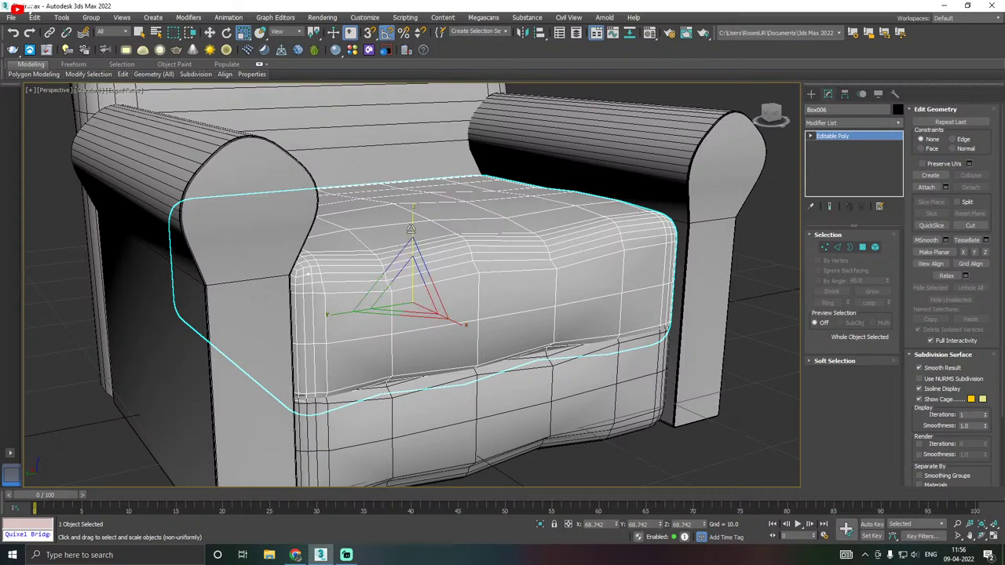
drag(410, 228, 416, 265)
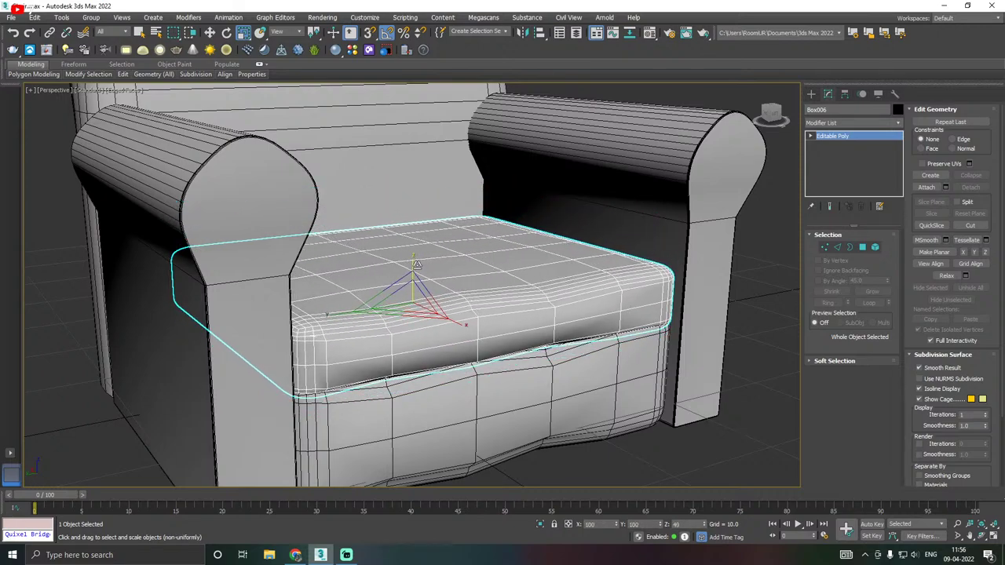
key(w)
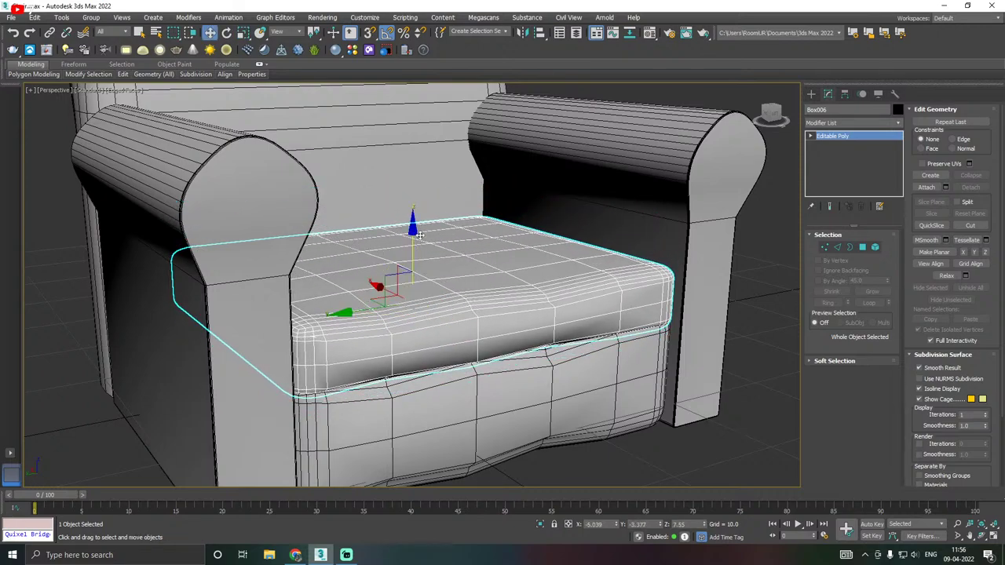
mouse_move(412, 233)
mouse_down()
mouse_move(412, 223)
mouse_move(412, 232)
mouse_up()
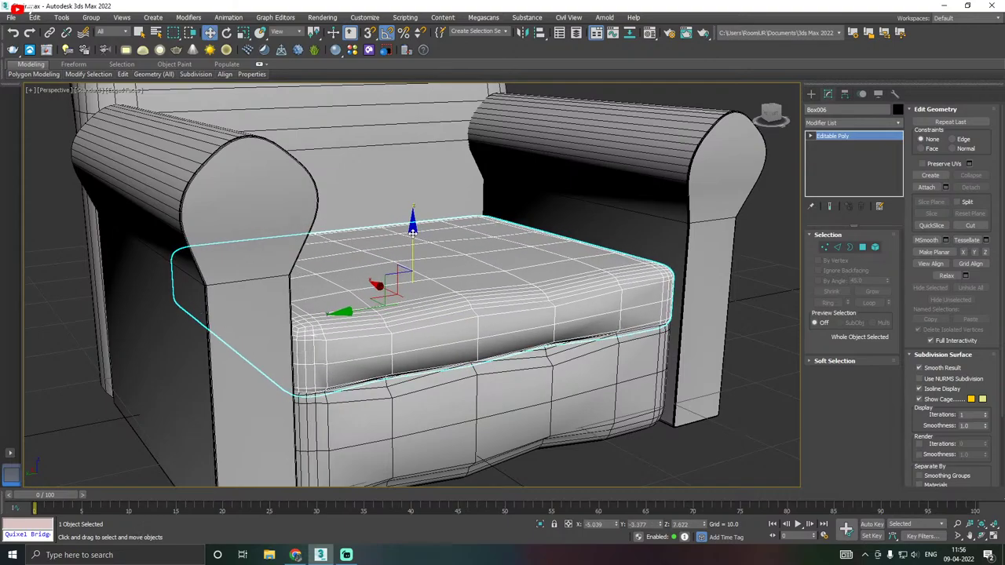
scroll(424, 335, down, 3)
alt+middle_drag(424, 335, 336, 355)
scroll(378, 365, down, 3)
scroll(390, 336, up, 3)
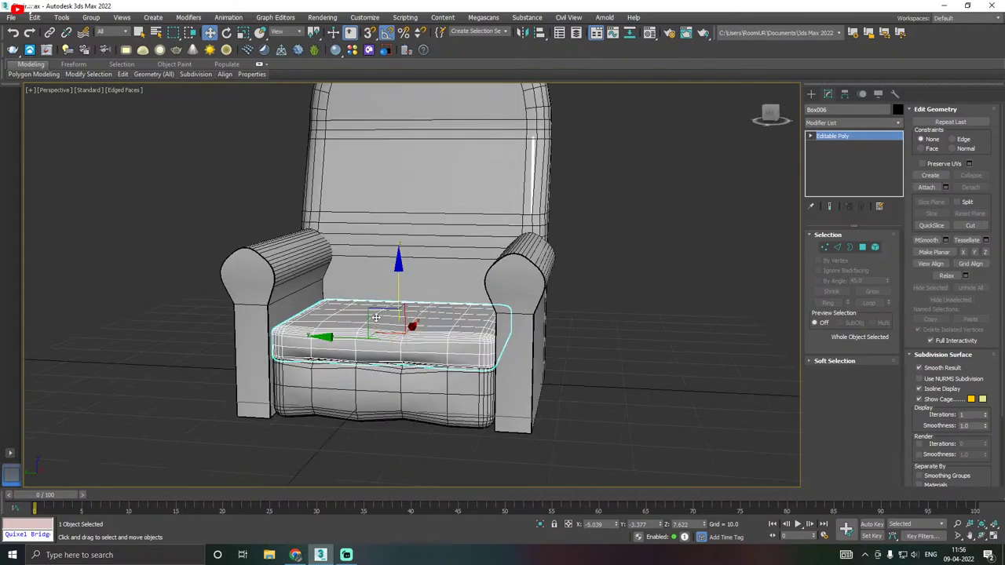
key(r)
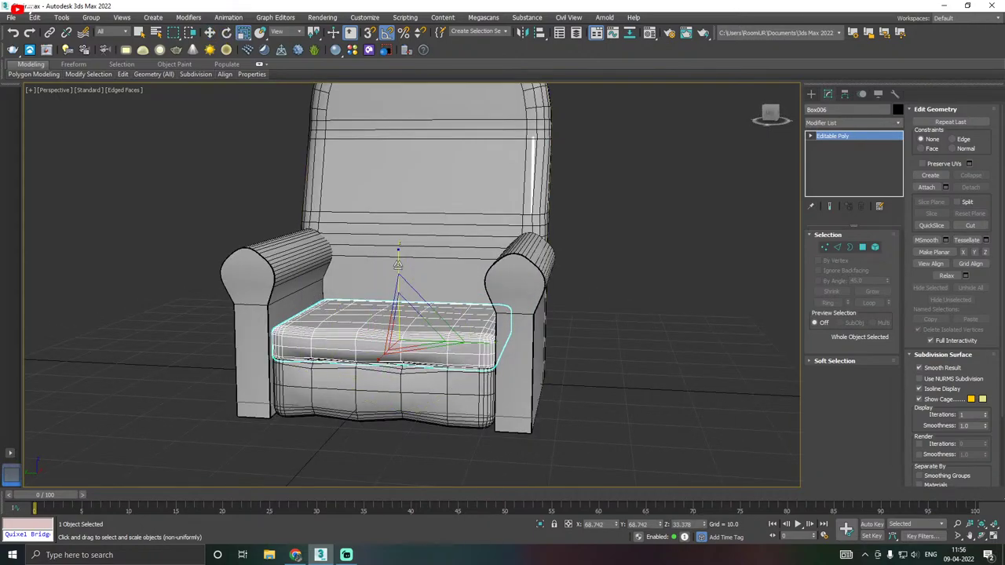
drag(398, 264, 375, 360)
key(w)
Lift the top cushion copy to rest on the base cushion.
key(e)
scroll(376, 360, up, 3)
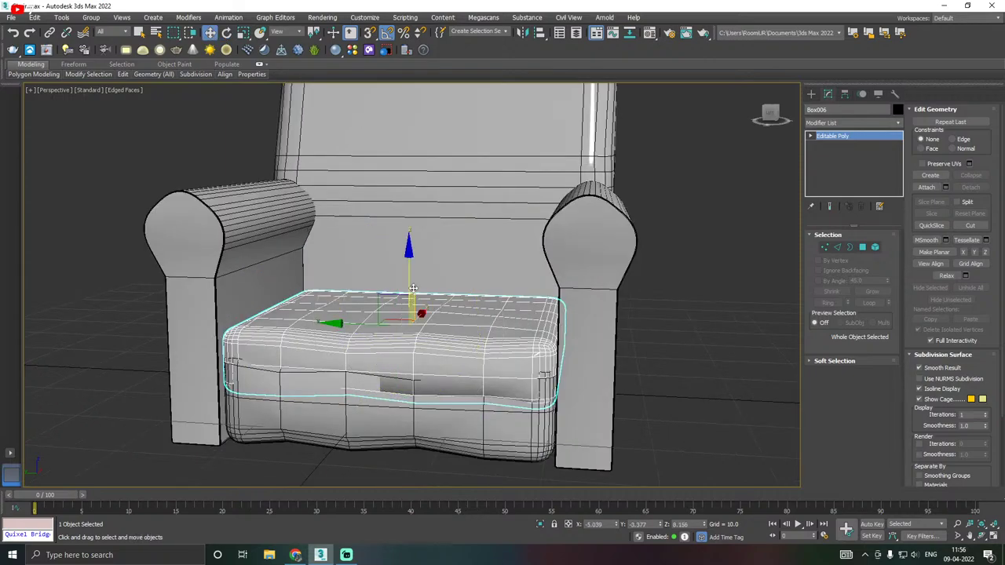
drag(409, 282, 405, 250)
alt+middle_drag(394, 284, 368, 270)
drag(409, 249, 406, 236)
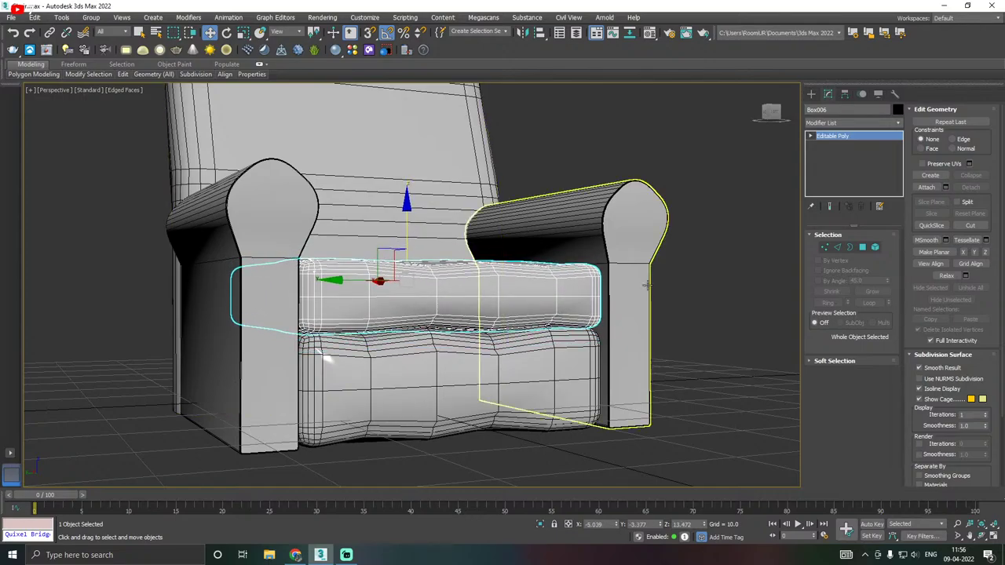
Reselect the top cushion and fine-tune its height slightly.
click(712, 326)
click(574, 354)
alt+middle_drag(610, 341, 532, 364)
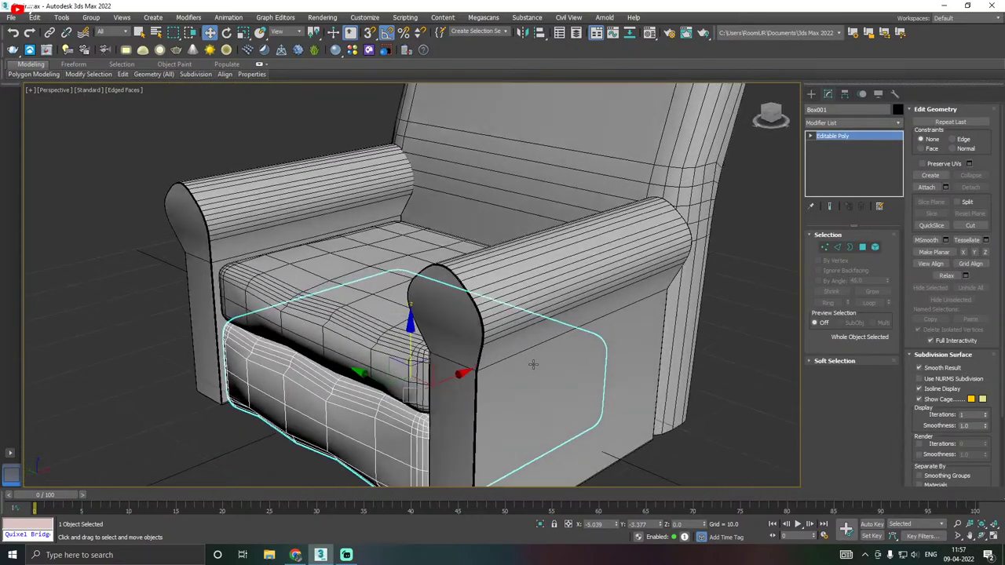
alt+middle_drag(420, 366, 425, 351)
click(425, 351)
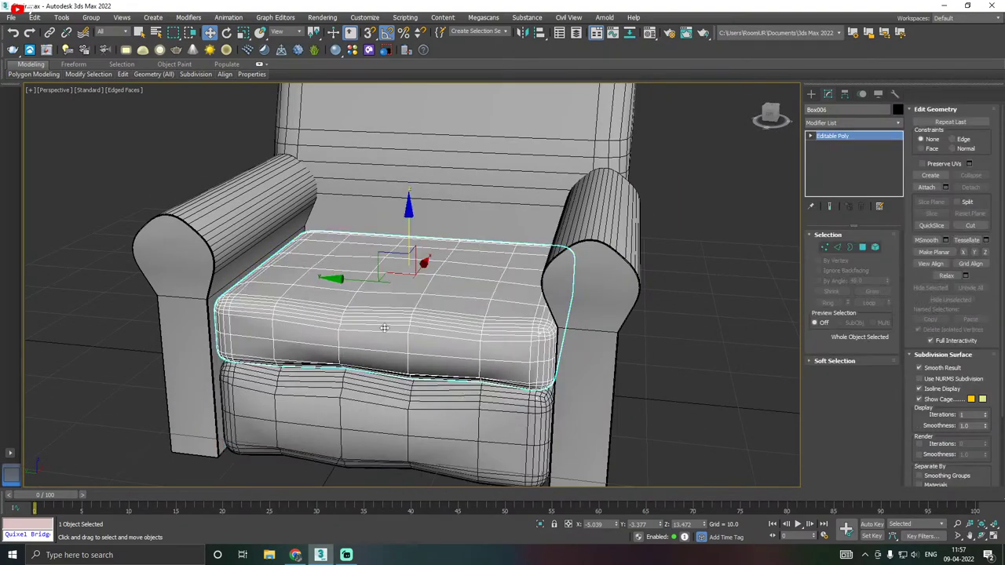
key(r)
drag(409, 206, 410, 221)
key(w)
scroll(345, 349, down, 4)
alt+middle_drag(346, 349, 427, 379)
scroll(416, 379, down, 3)
Deselect the cushion and save incremental copies of the scene, the last as Chair04.max.
click(594, 380)
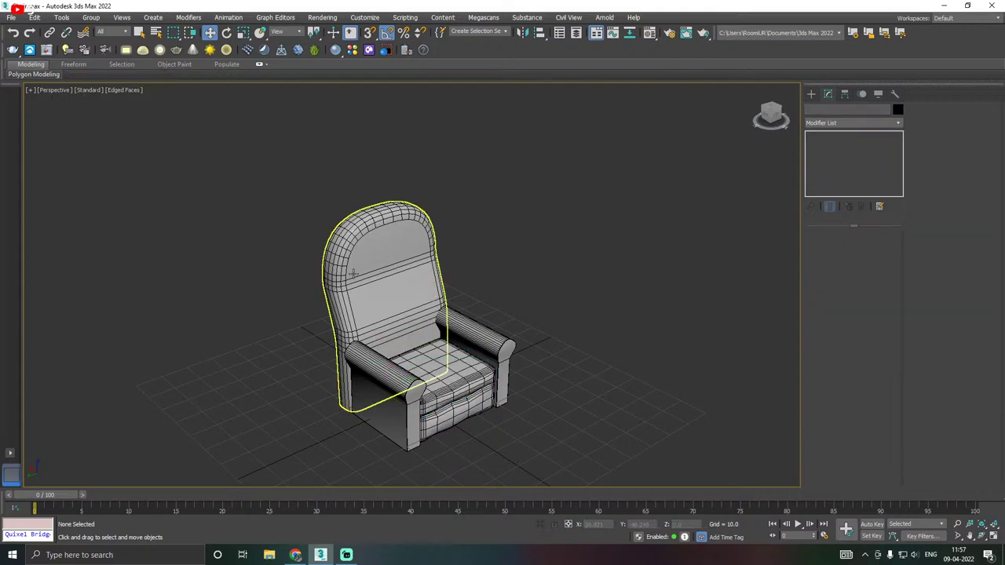
click(14, 17)
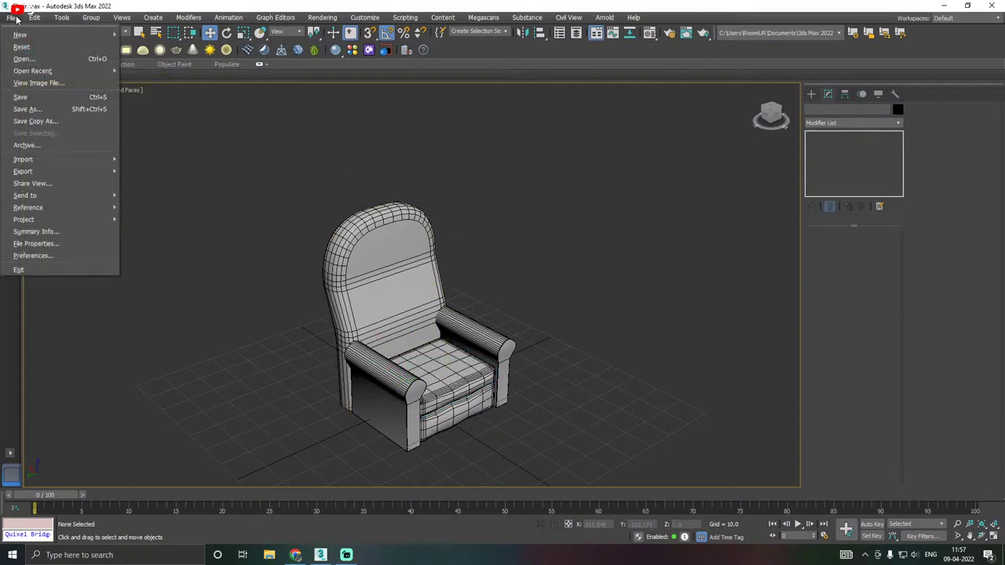
click(56, 121)
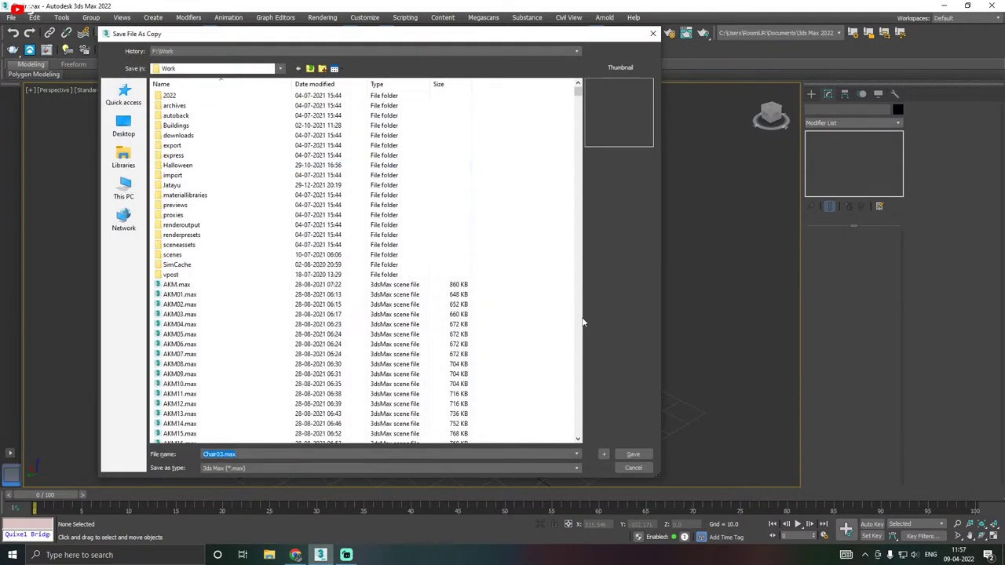
click(634, 455)
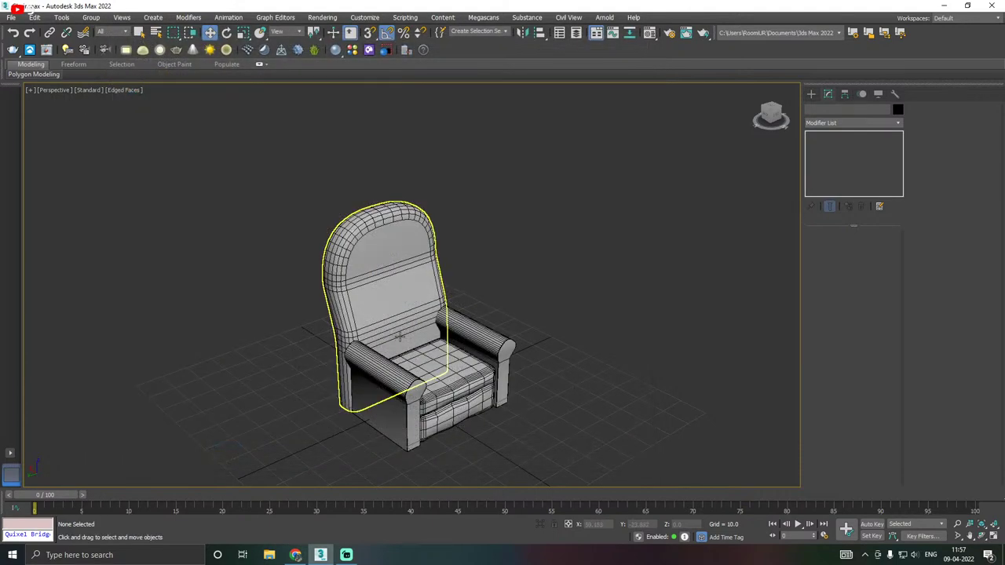
click(12, 18)
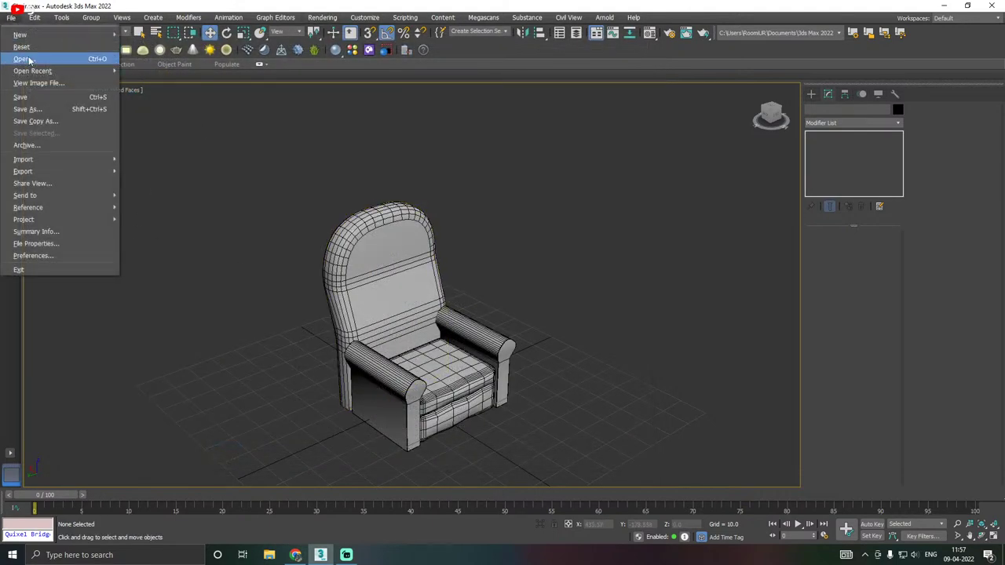
click(36, 121)
click(633, 456)
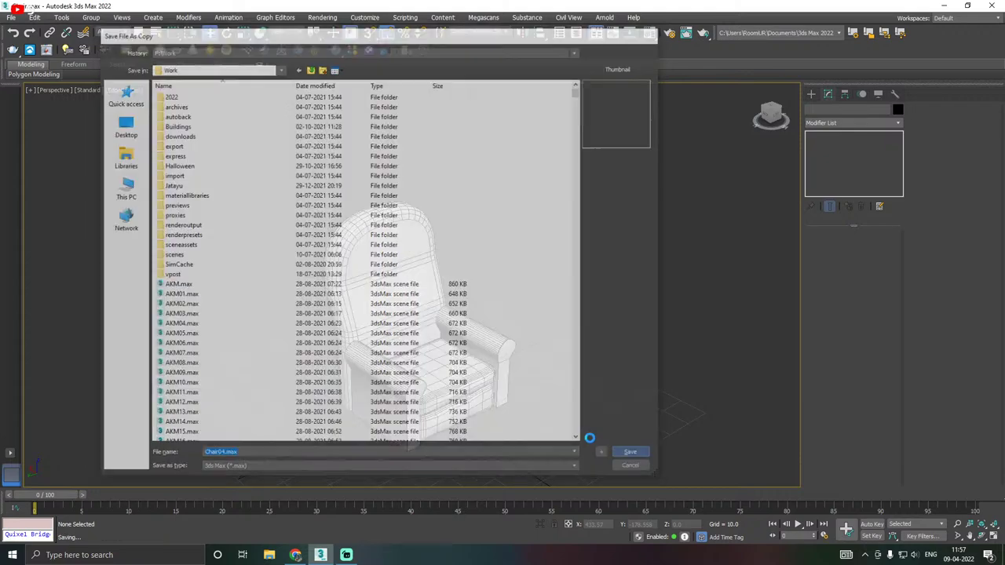
Save the current armchair scene file.
click(12, 18)
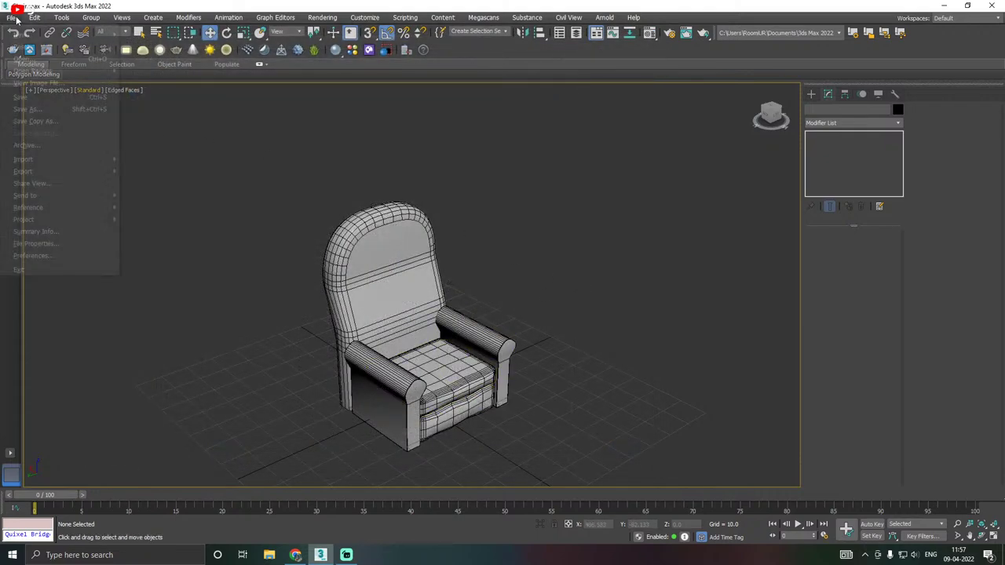
click(25, 97)
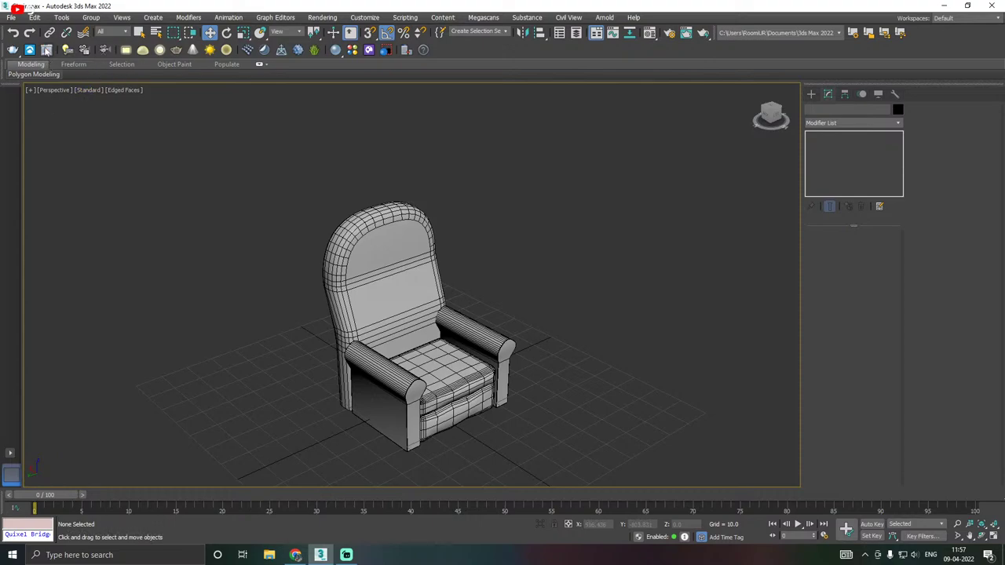
click(11, 17)
click(36, 96)
Isolate the left armrest and add an Unwrap UVW modifier to it.
click(406, 440)
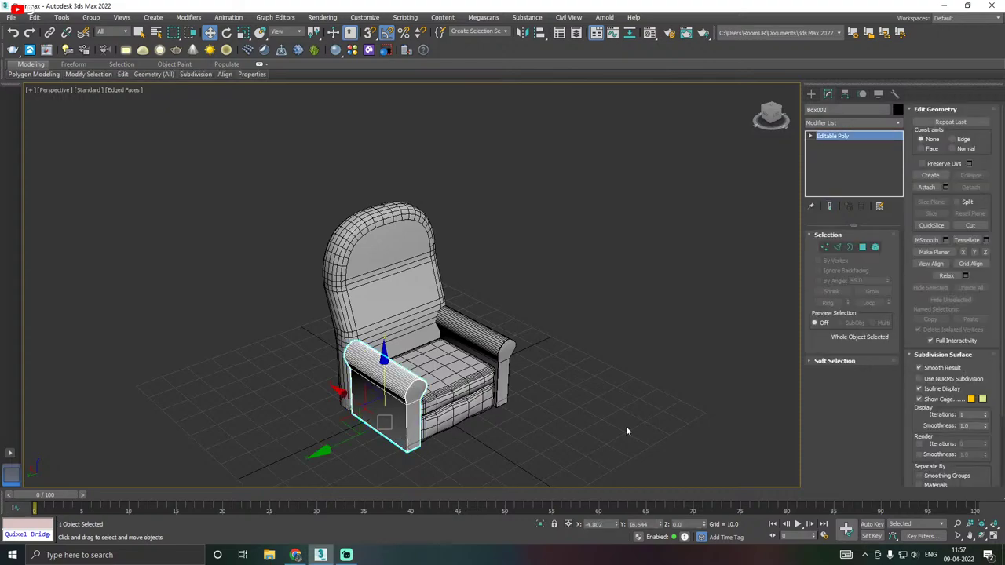
click(540, 525)
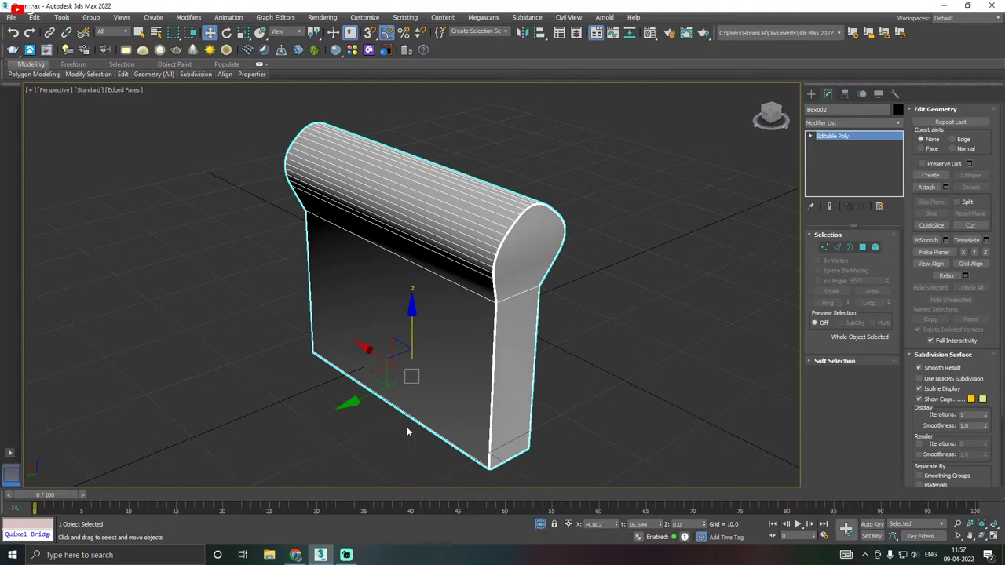
click(896, 124)
drag(897, 183, 897, 463)
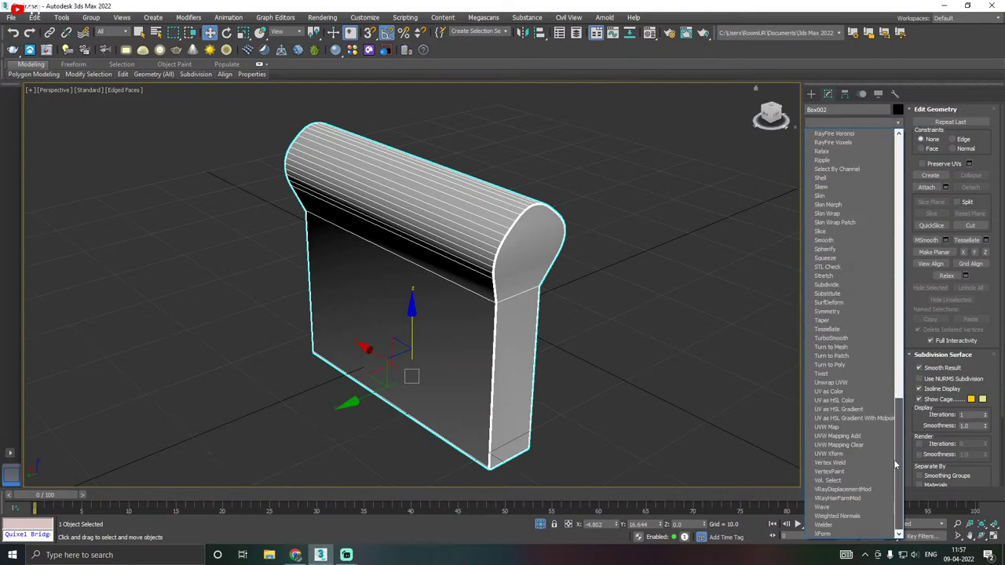
click(830, 382)
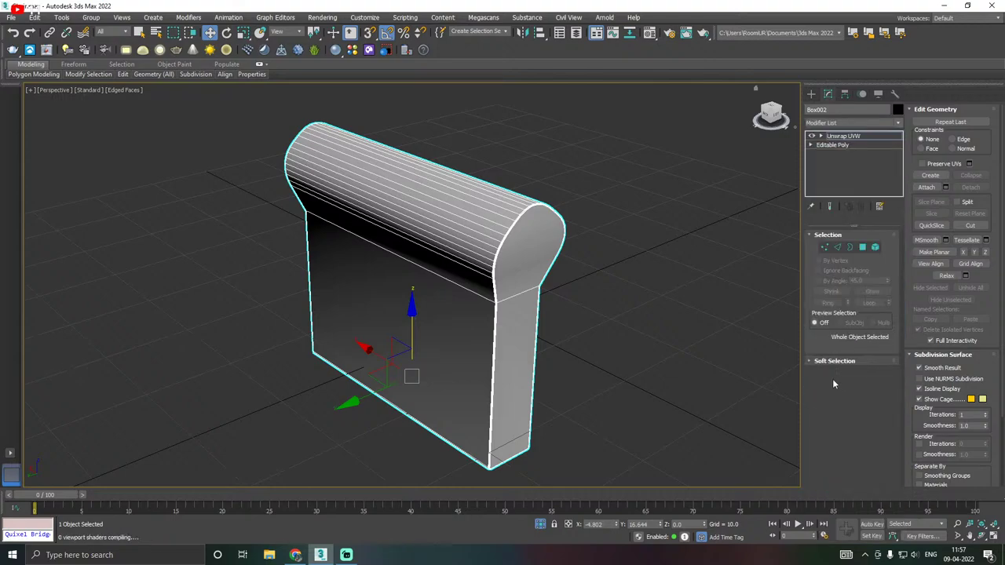
Turn off Map Seams, toggle Ignore Backfacing, and open the UV Editor for the armrest.
alt+middle_drag(687, 323, 676, 319)
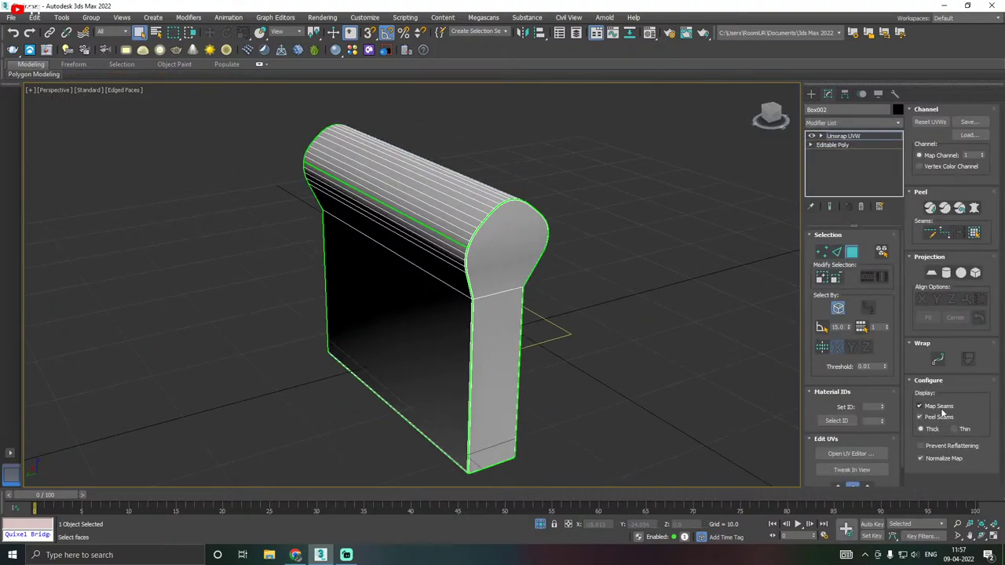
alt+middle_drag(567, 406, 608, 358)
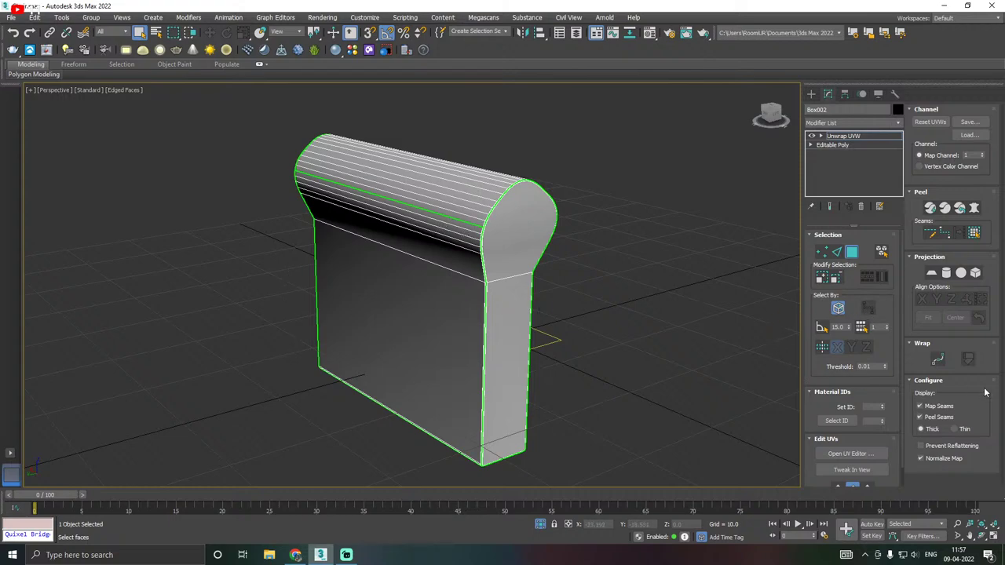
click(936, 406)
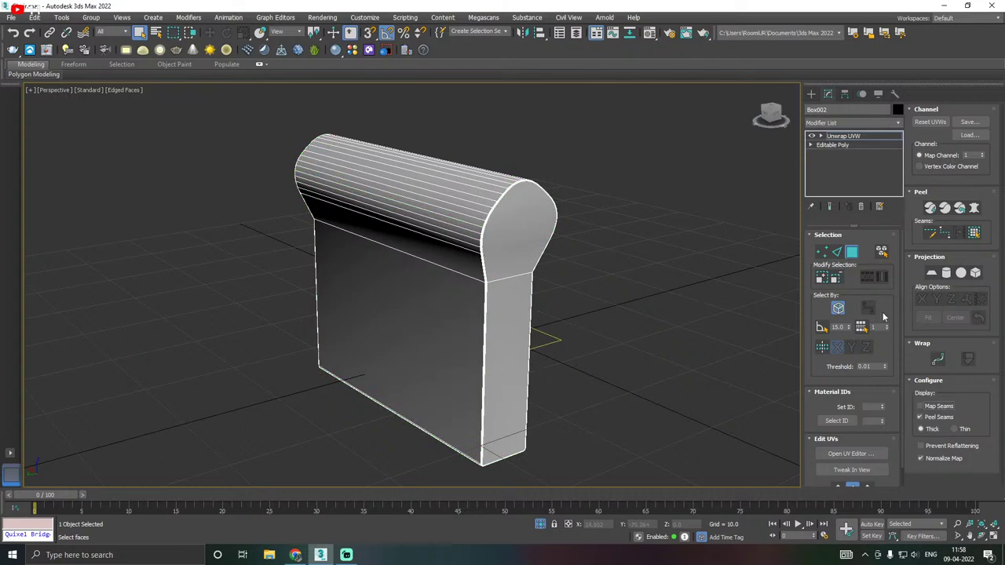
click(838, 309)
click(849, 453)
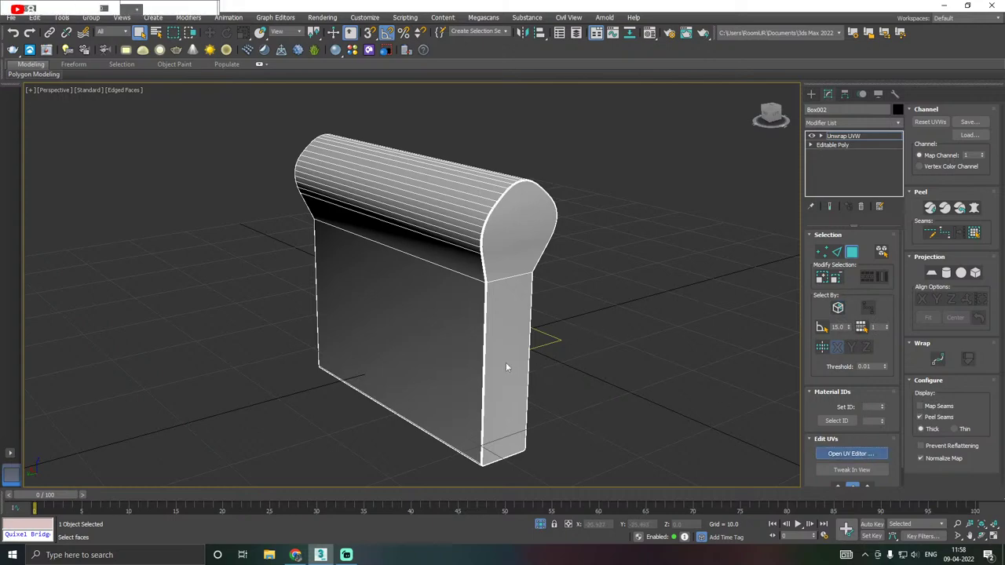
Enlarge the Edit UVWs window and save the scene file.
alt+middle_drag(572, 334, 665, 337)
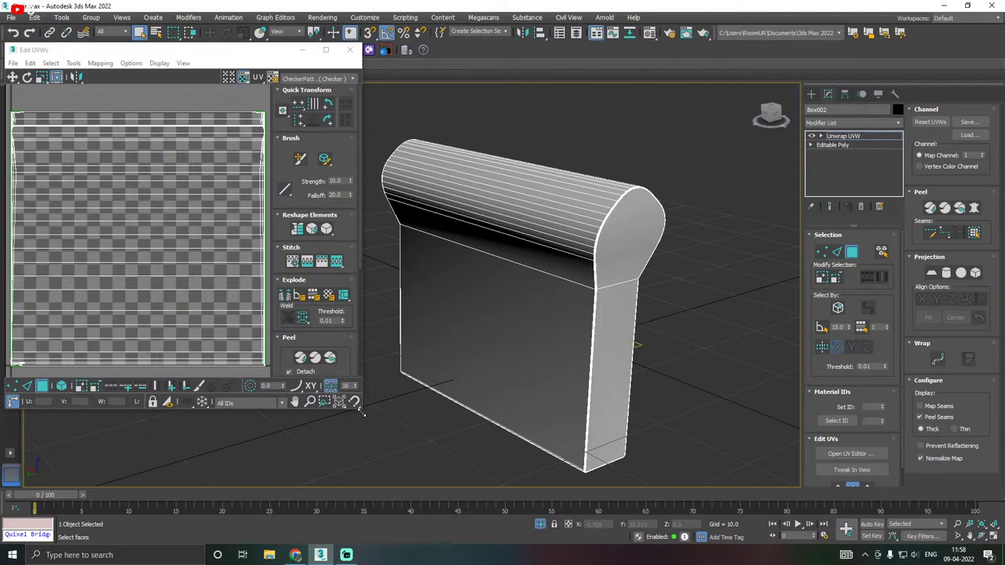
drag(362, 414, 437, 487)
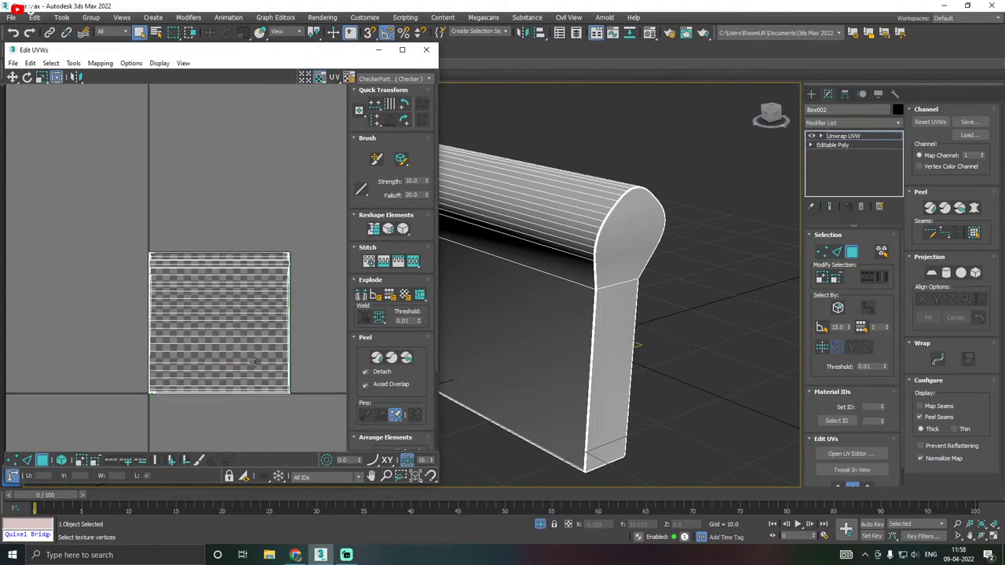
click(11, 17)
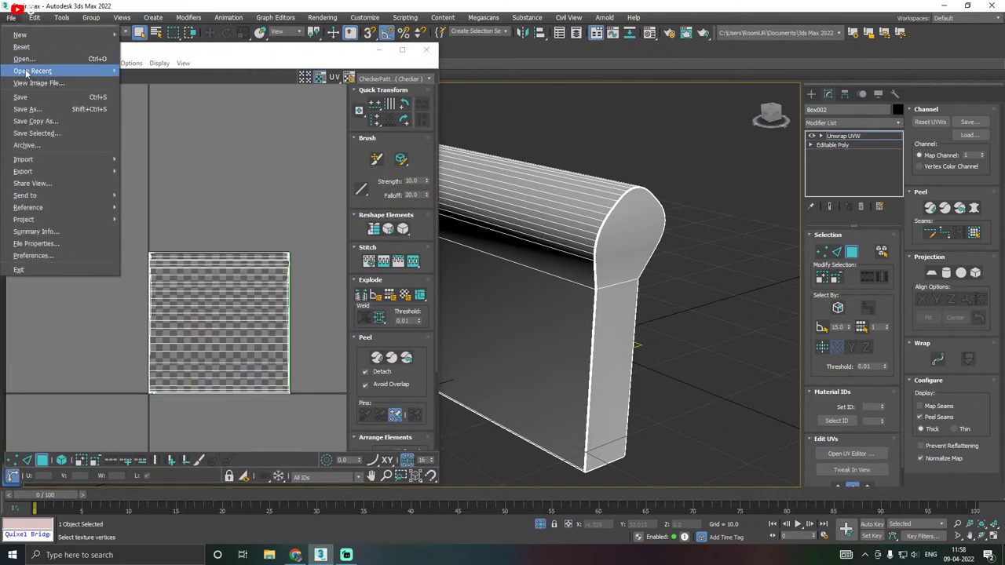
click(12, 17)
click(11, 18)
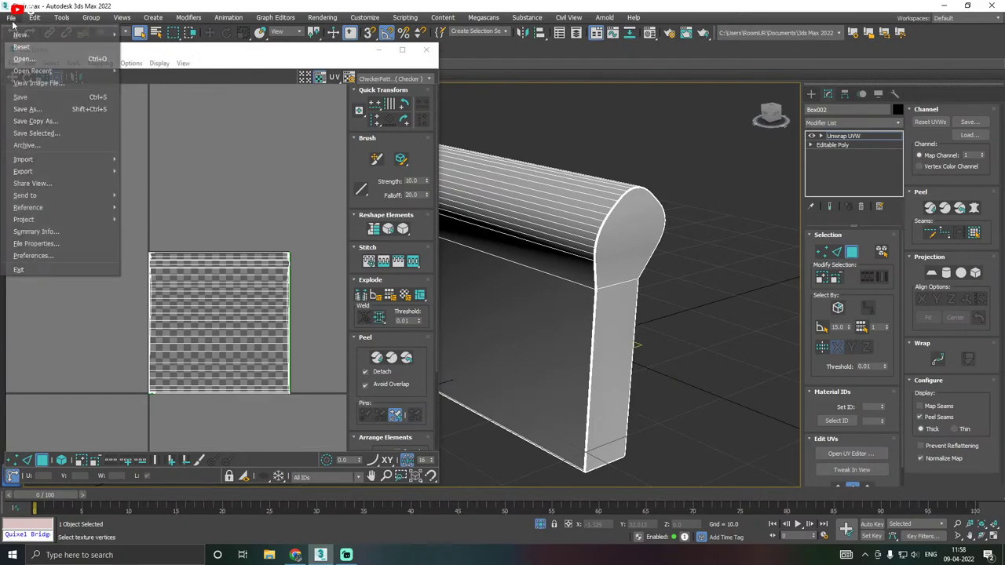
click(48, 122)
click(637, 455)
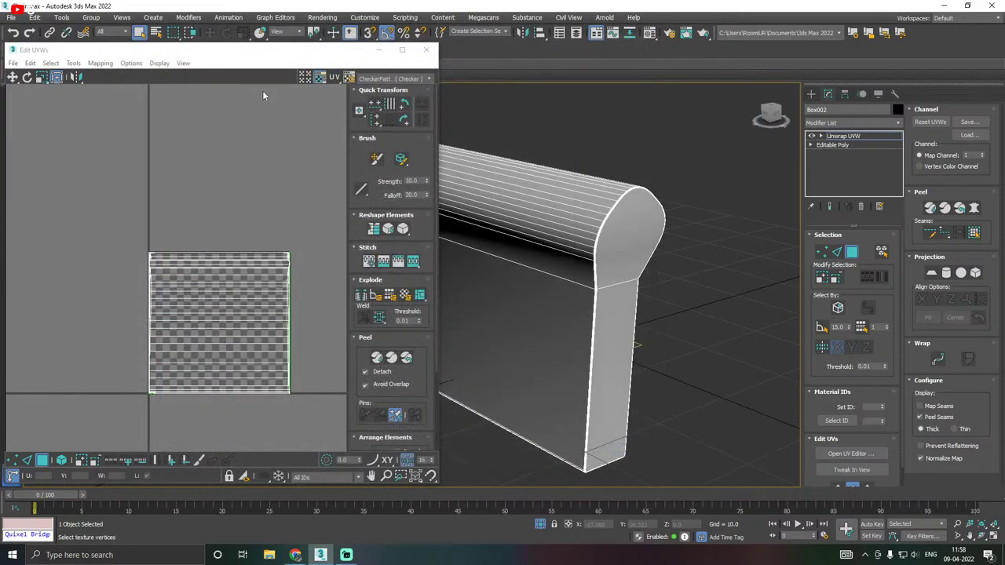
click(12, 18)
click(47, 96)
Select the whole armrest UV shell and move it right of the checker tile.
scroll(137, 224, down, 2)
drag(115, 213, 298, 398)
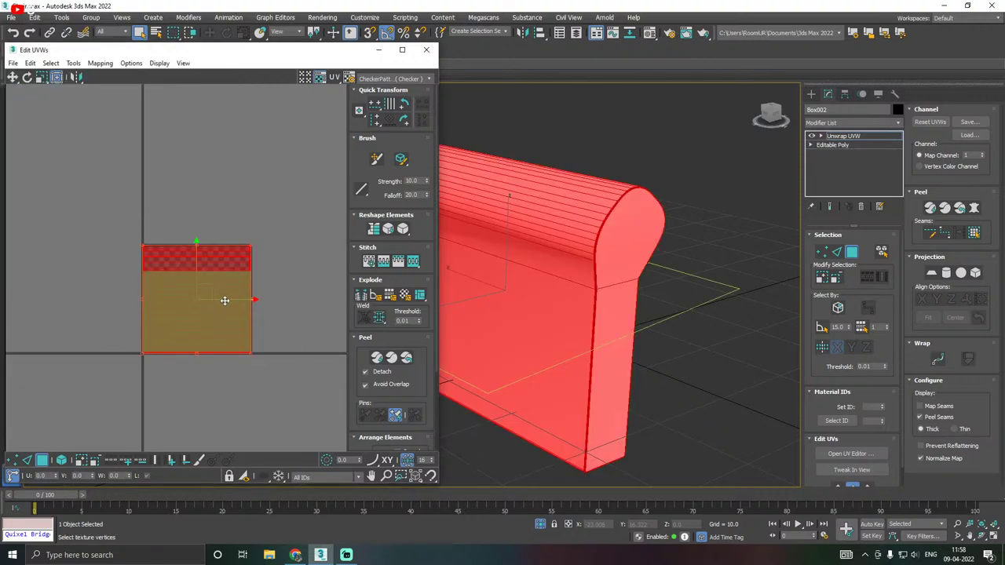
drag(224, 300, 361, 299)
scroll(196, 311, up, 2)
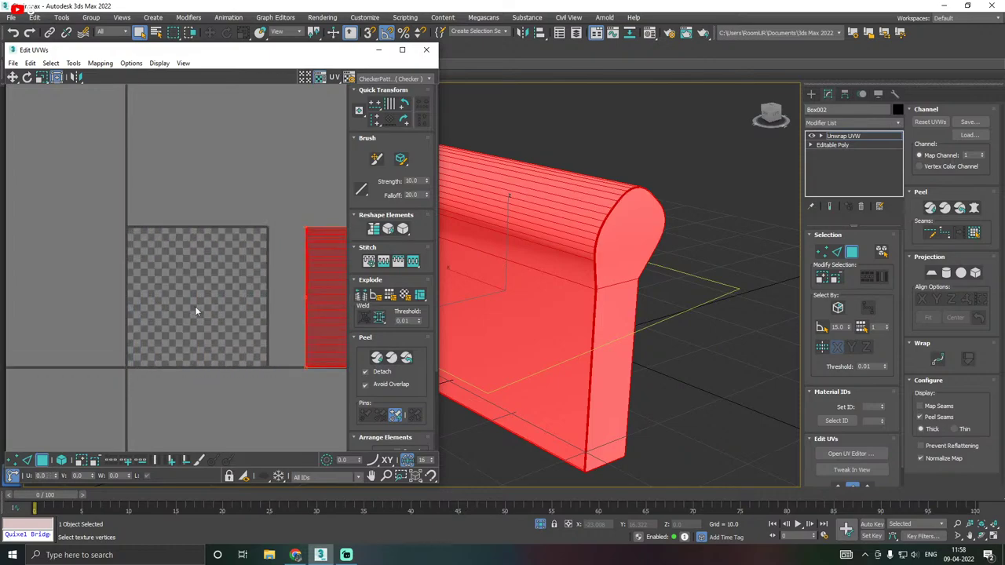
middle_drag(310, 211, 307, 175)
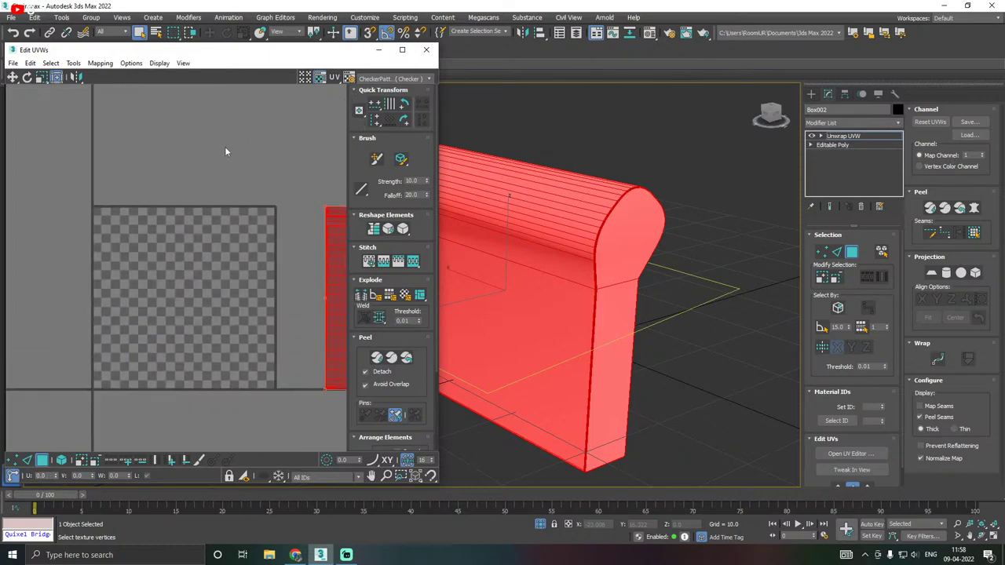
scroll(224, 146, up, 1)
Preview the Texture Checker map on the armrest, then switch back to CheckerPattern.
click(378, 80)
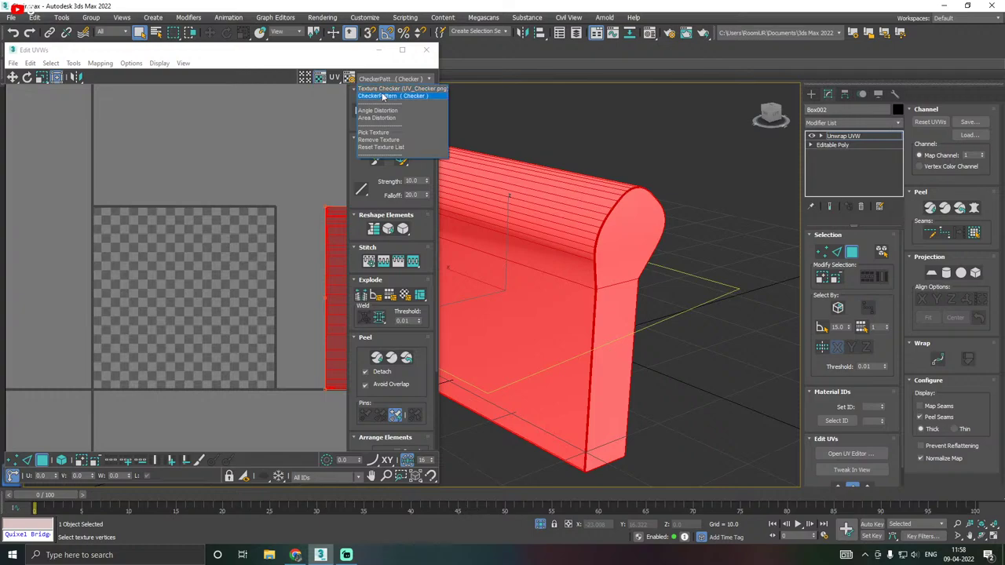
click(380, 89)
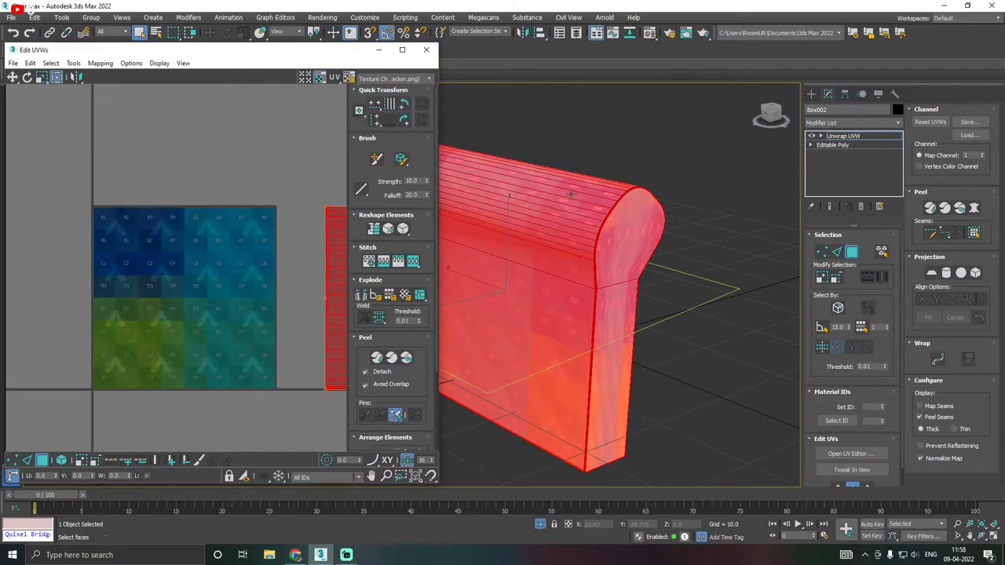
mouse_move(478, 200)
alt+middle_down()
mouse_move(520, 196)
mouse_move(510, 205)
mouse_move(495, 169)
mouse_move(487, 224)
mouse_move(479, 220)
alt+middle_up()
click(378, 80)
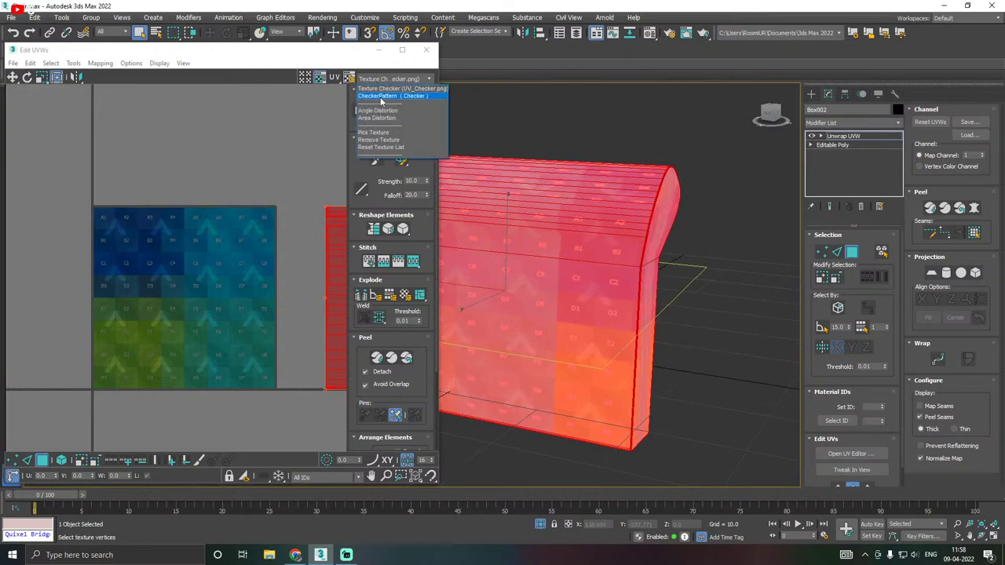
click(379, 97)
click(380, 80)
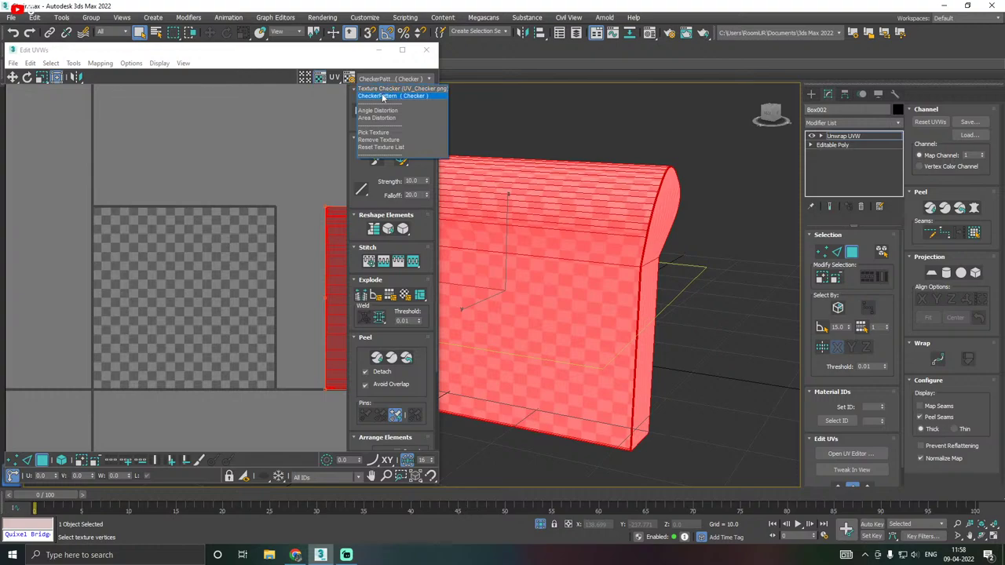
click(386, 96)
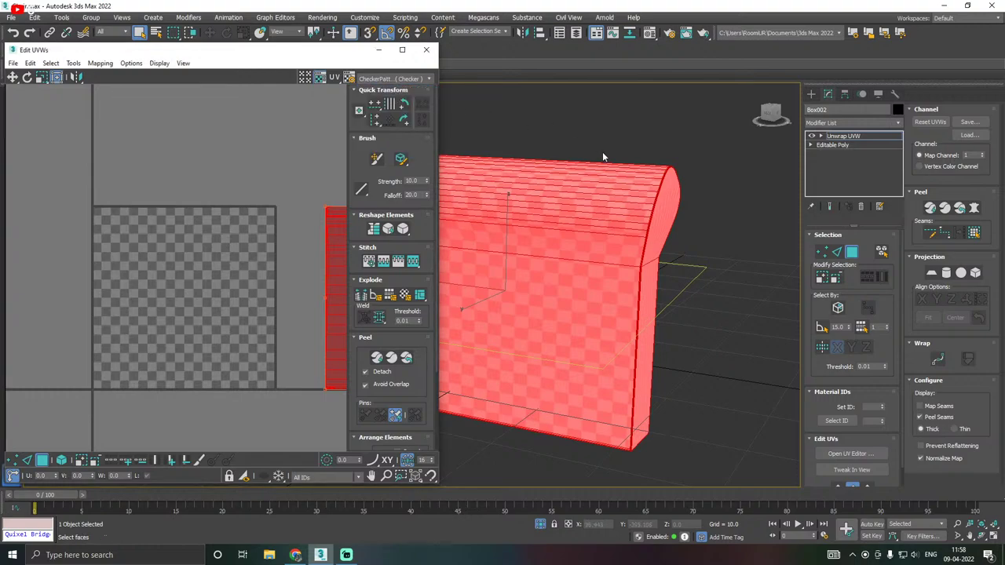
scroll(602, 151, down, 3)
alt+middle_drag(604, 164, 594, 193)
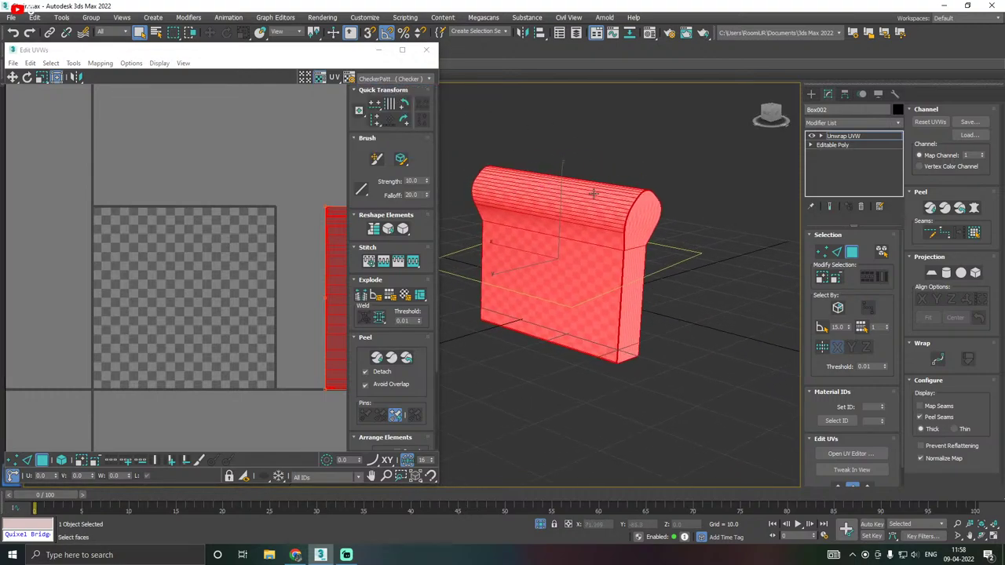
Clear the face selection and select the armrest's large front face.
click(749, 290)
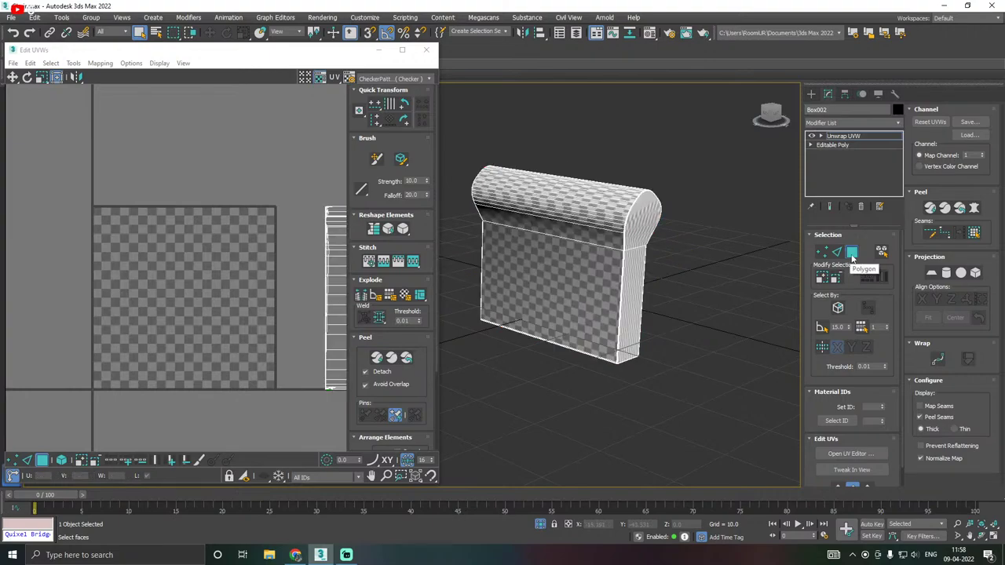
click(852, 252)
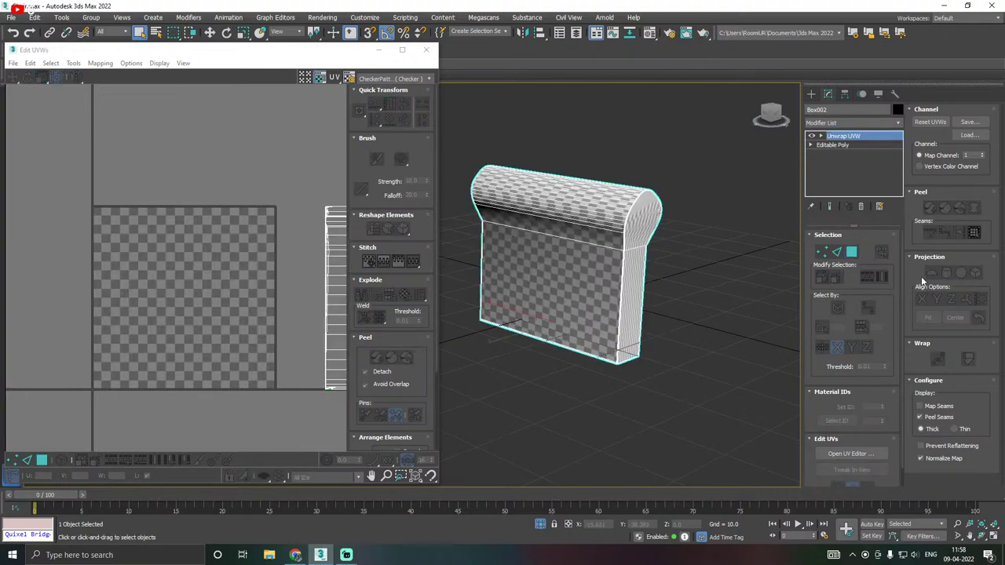
click(848, 252)
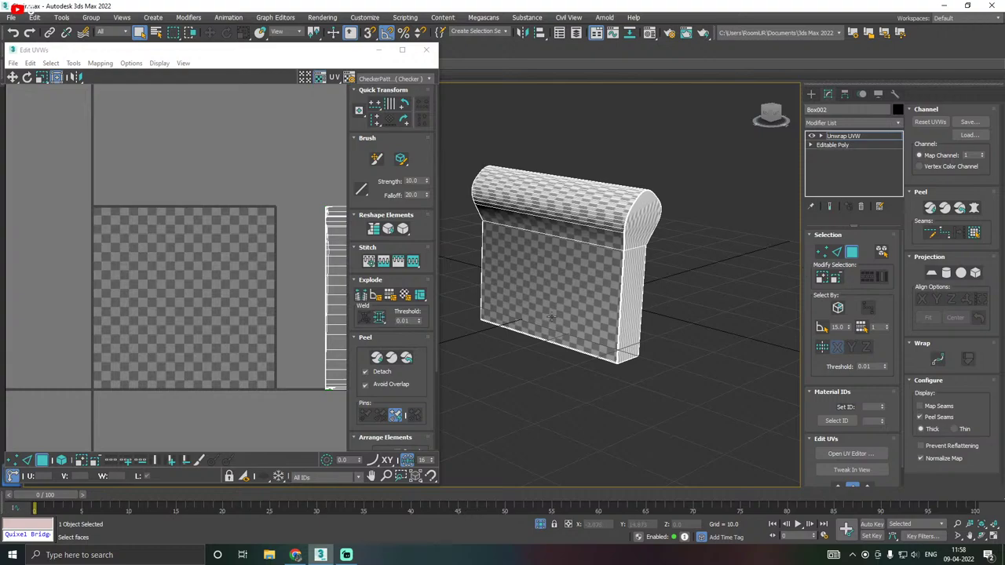
click(582, 302)
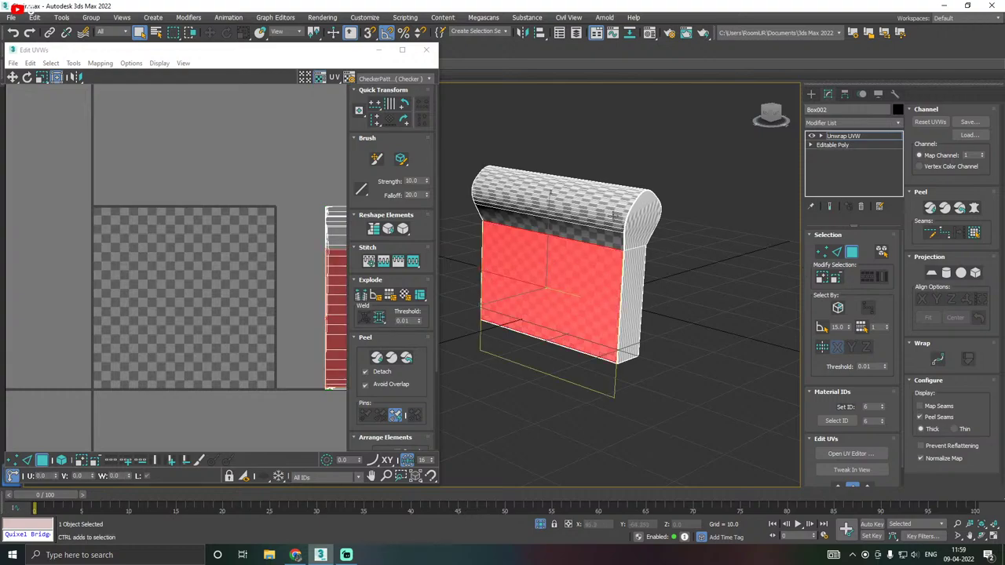
alt+middle_drag(612, 215, 589, 233)
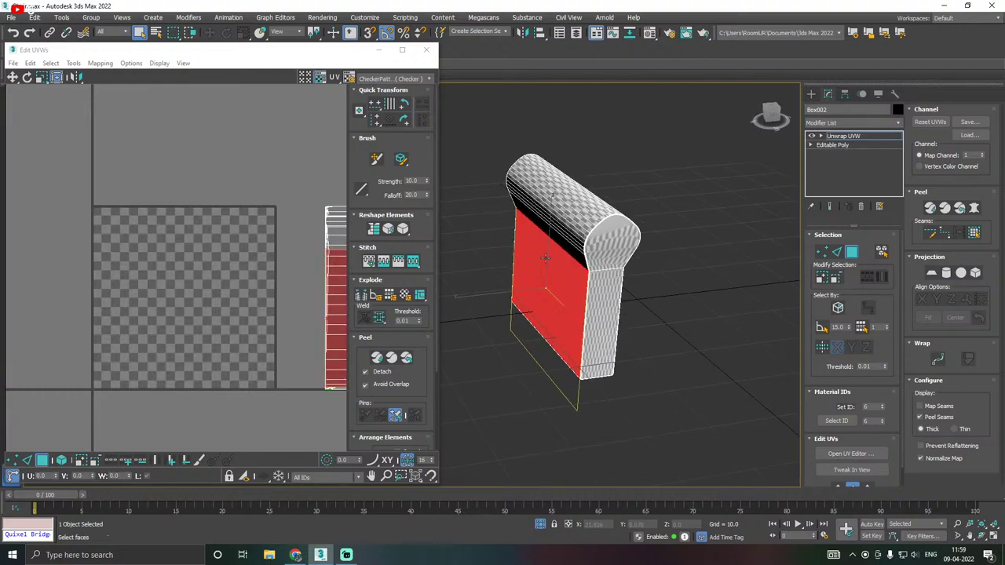
alt+middle_drag(587, 285, 597, 313)
scroll(578, 317, up, 2)
scroll(577, 318, up, 5)
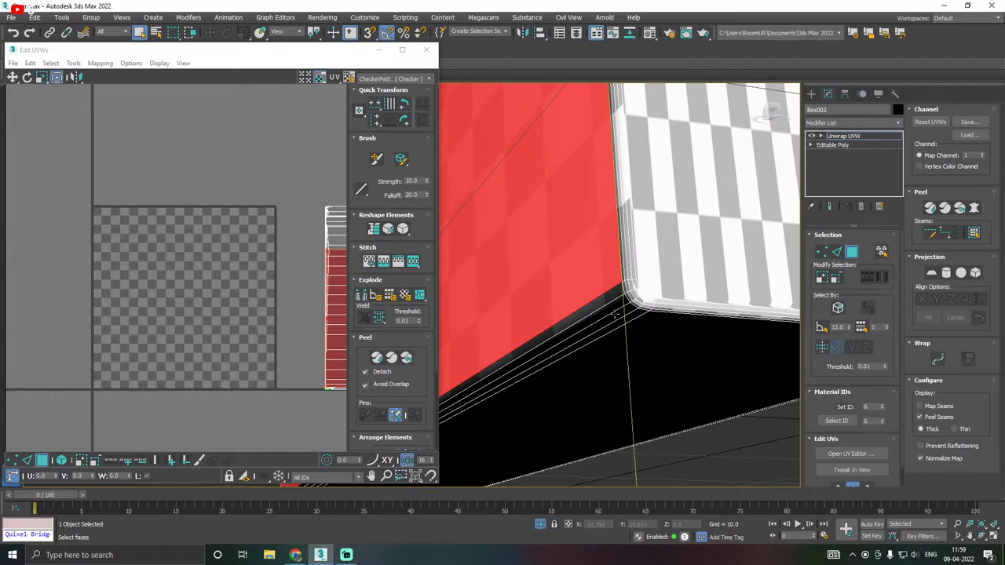
Add the bottom bevel strip and top bevel faces to the front-face selection.
click(608, 312)
click(590, 284)
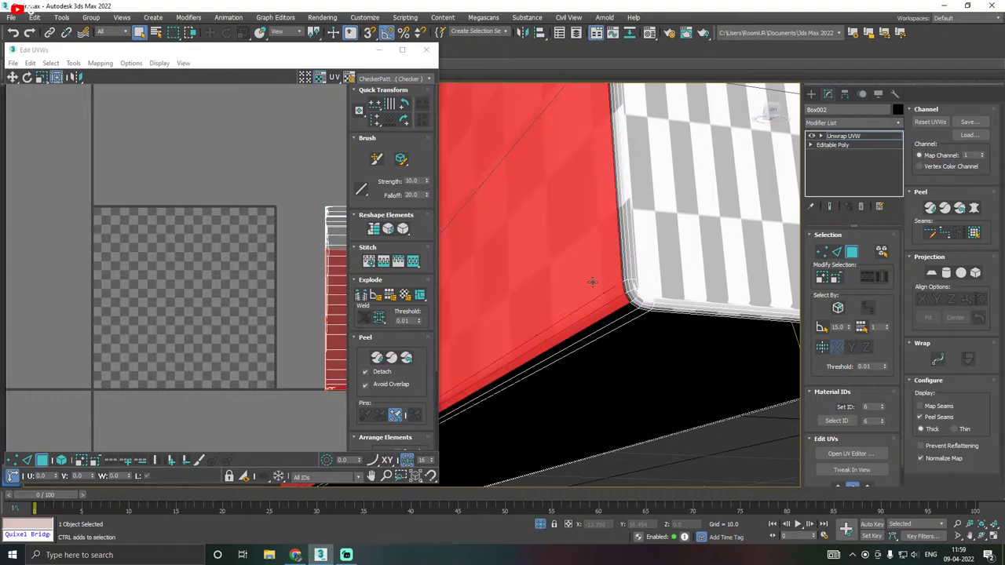
alt+middle_drag(590, 284, 684, 330)
scroll(617, 347, down, 4)
scroll(685, 329, up, 3)
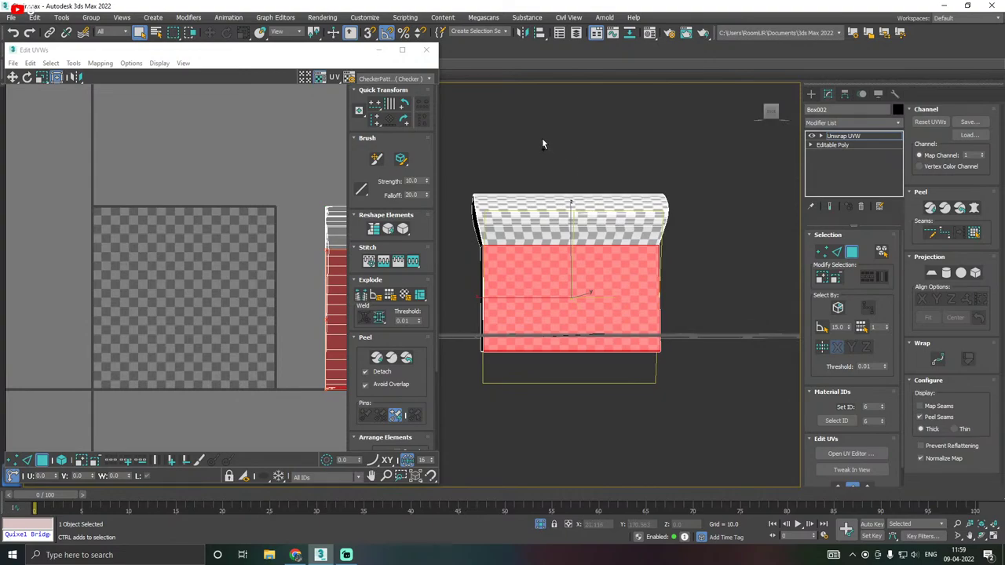
drag(541, 138, 571, 285)
alt+middle_drag(571, 285, 521, 316)
scroll(521, 316, up, 10)
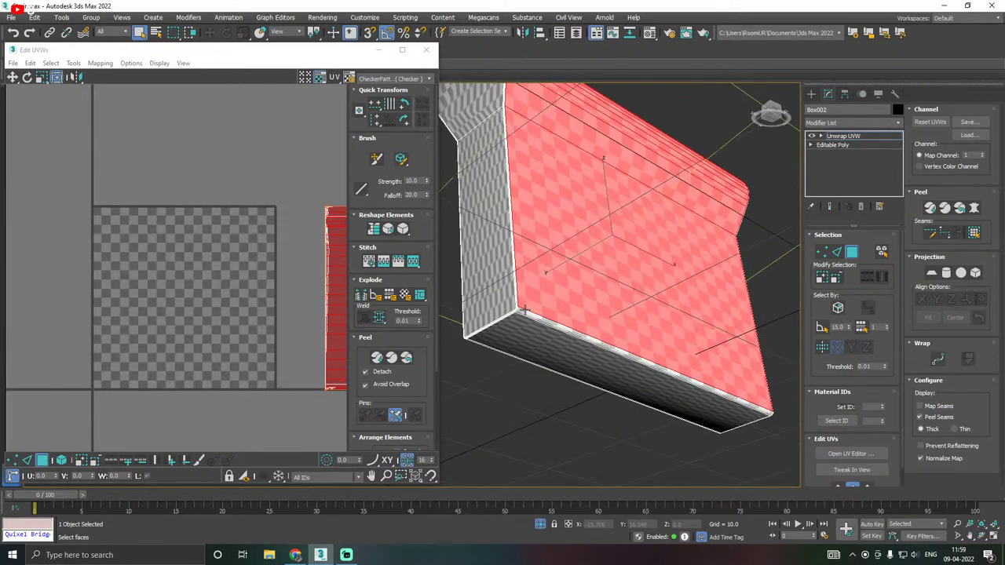
scroll(503, 286, down, 5)
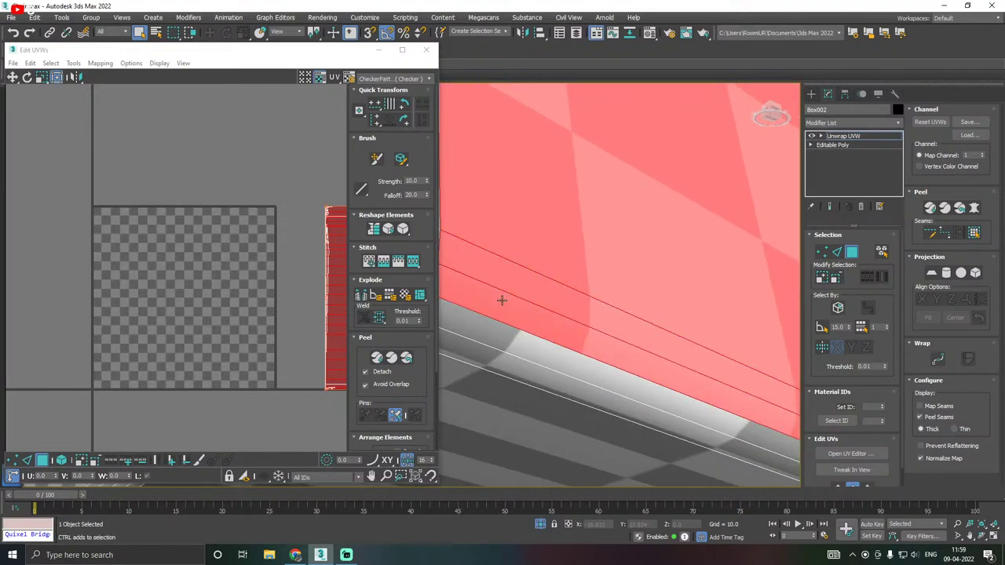
scroll(536, 295, down, 10)
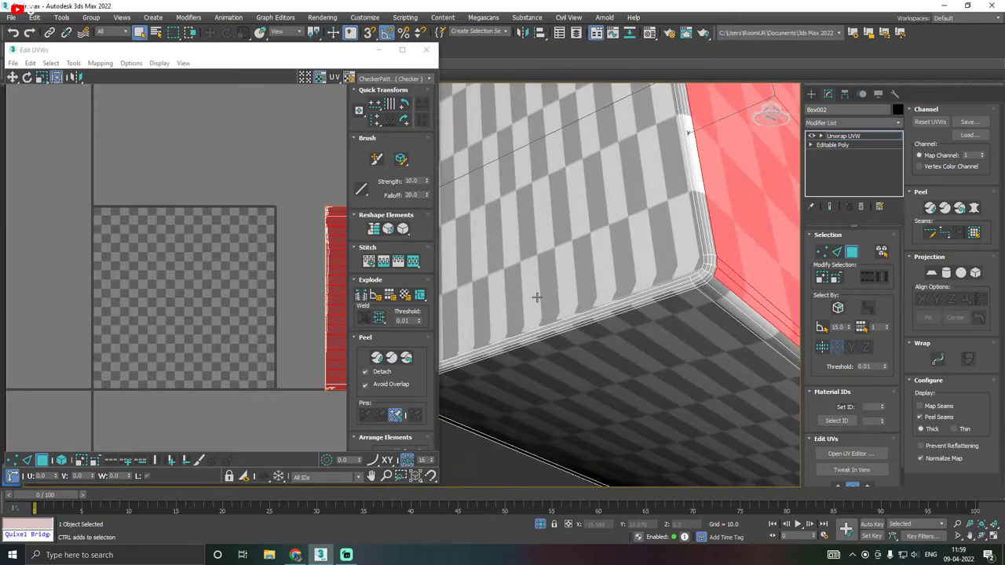
alt+middle_drag(522, 306, 577, 310)
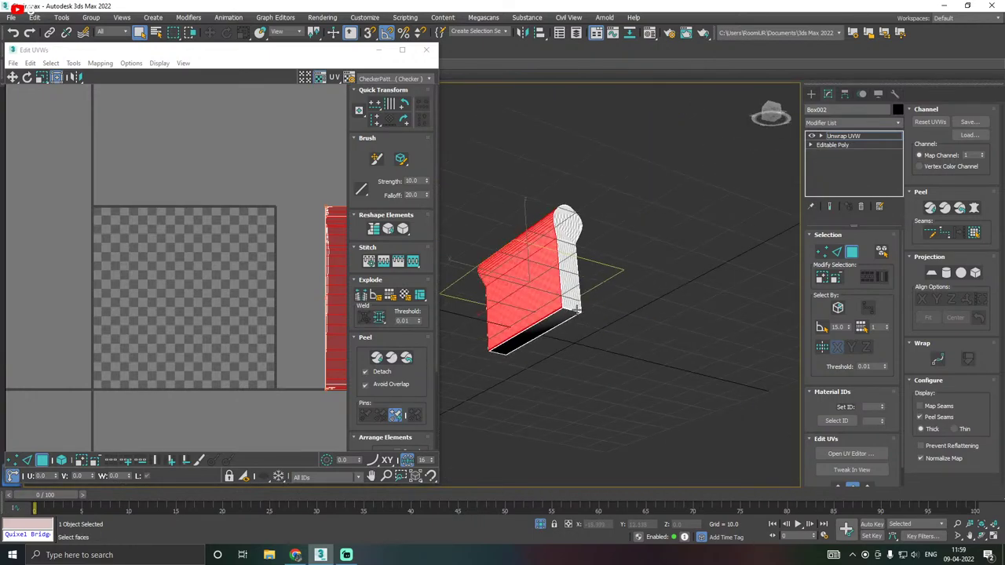
scroll(550, 308, up, 8)
scroll(550, 307, down, 10)
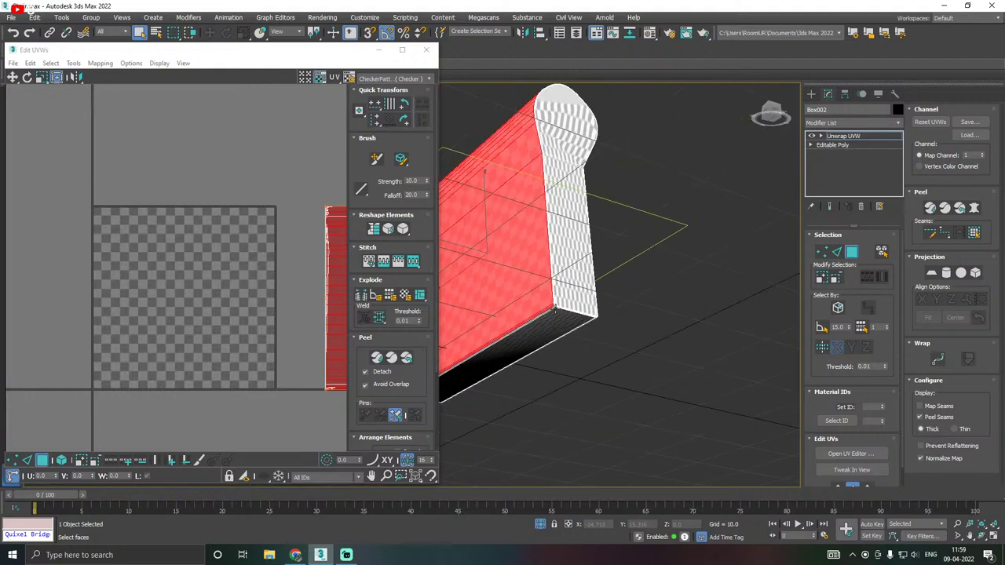
scroll(552, 245, up, 10)
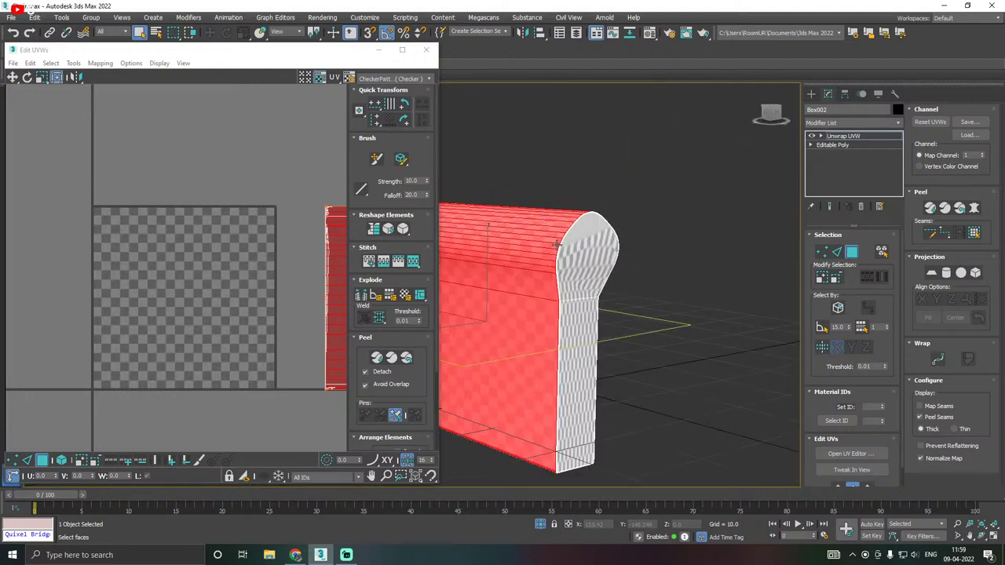
scroll(560, 253, down, 10)
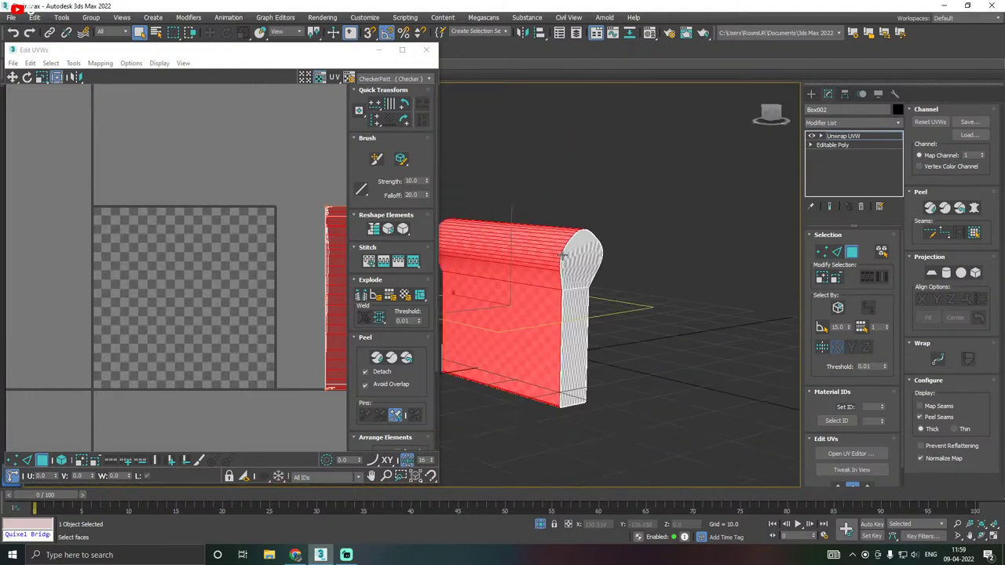
Turn the view toward the end cap and apply Planar Map to the selected faces.
alt+middle_drag(553, 267, 545, 284)
scroll(545, 284, up, 5)
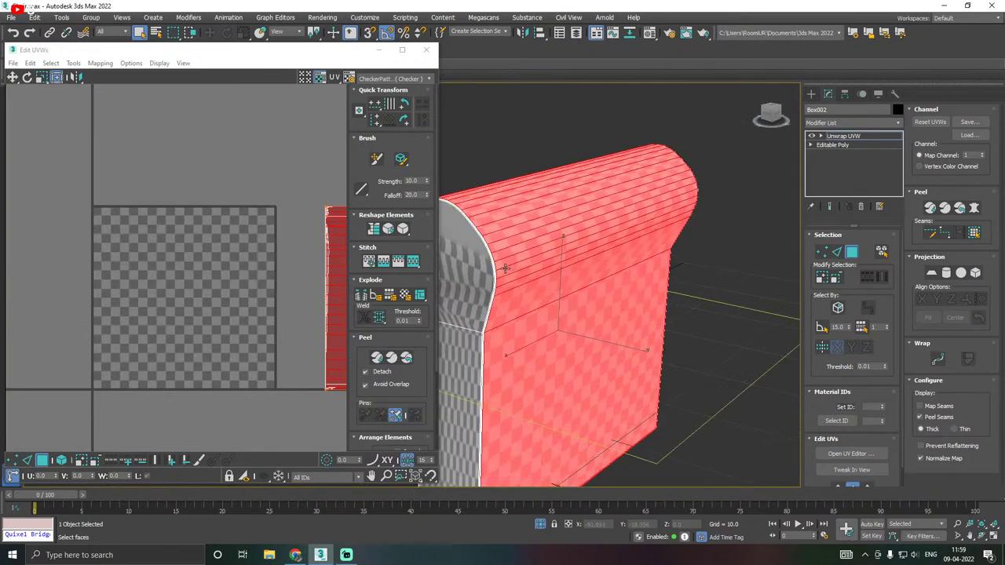
scroll(591, 272, up, 5)
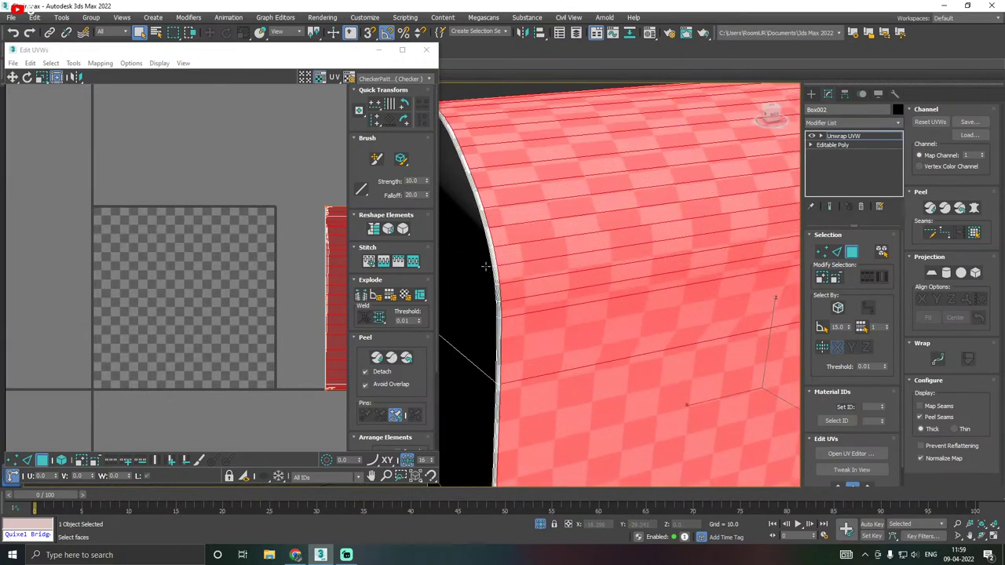
scroll(487, 267, up, 4)
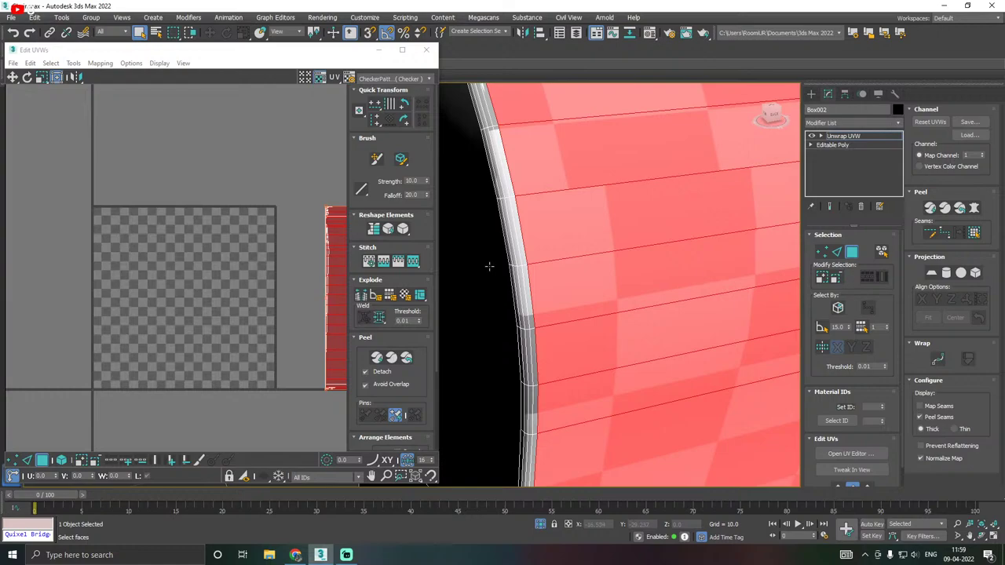
scroll(488, 267, down, 10)
alt+middle_drag(489, 267, 581, 273)
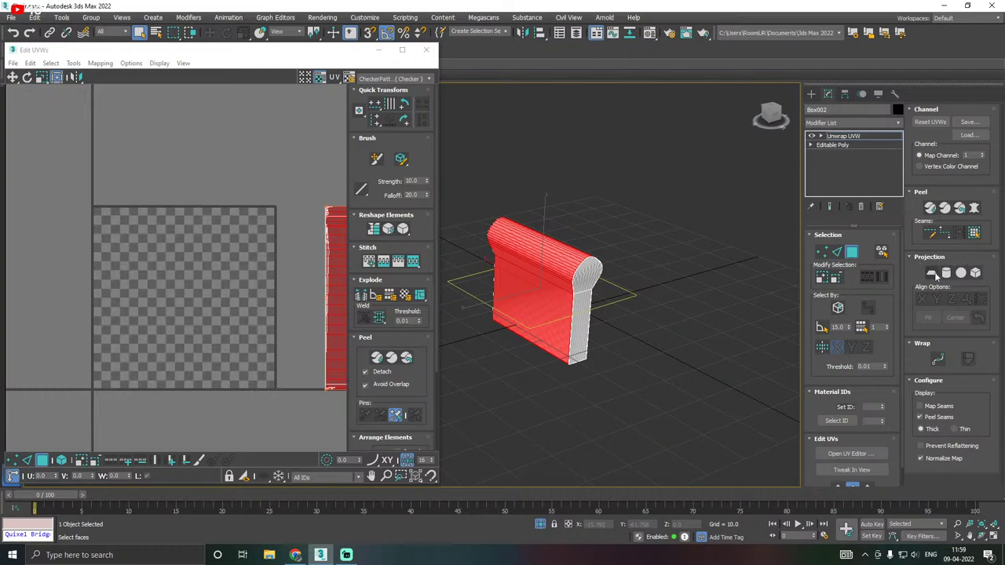
click(932, 274)
alt+middle_drag(563, 285, 1000, 275)
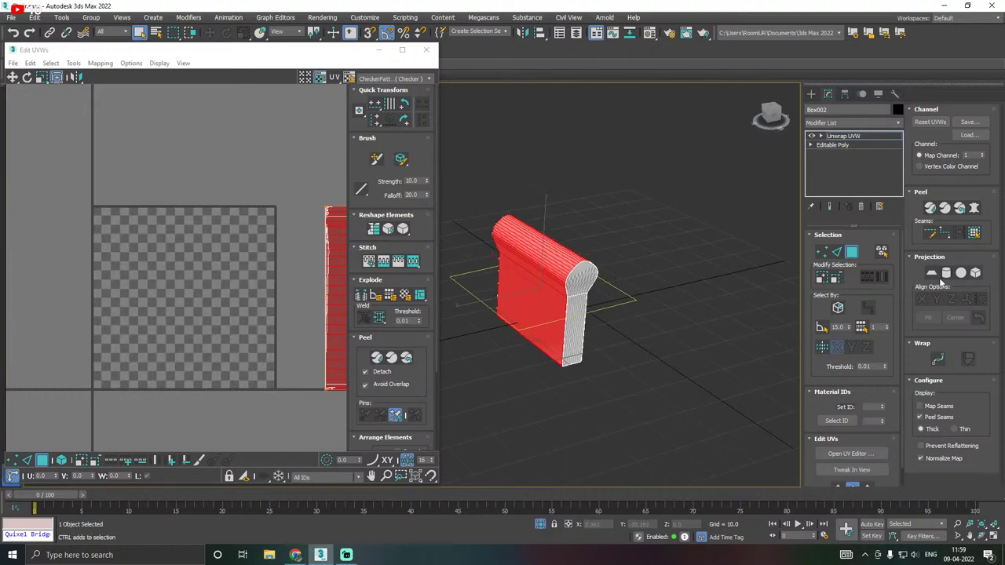
Select all faces, align the planar projection to Z, and open the UV Tools menu.
key(ctrl+a)
key(w)
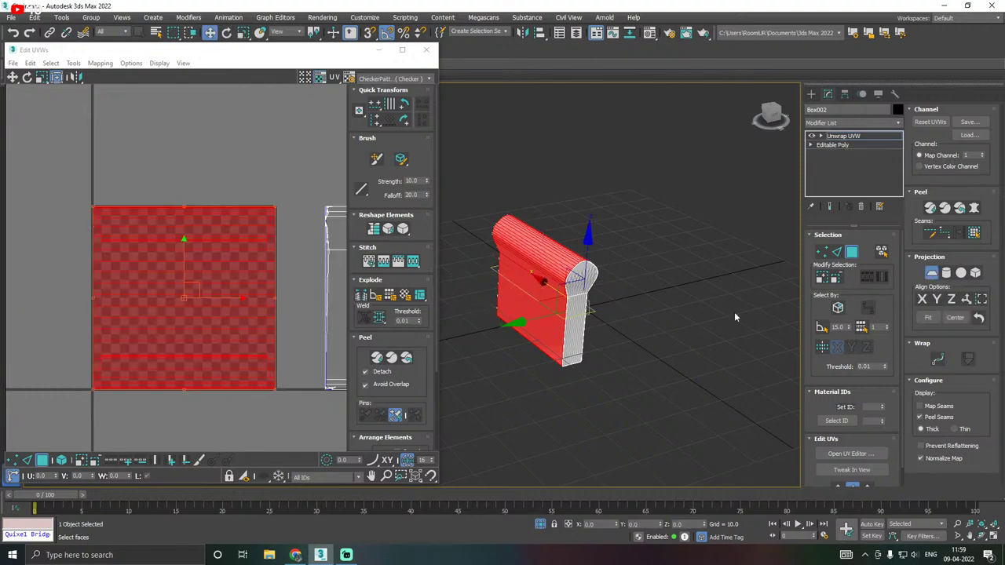
alt+middle_drag(549, 306, 944, 292)
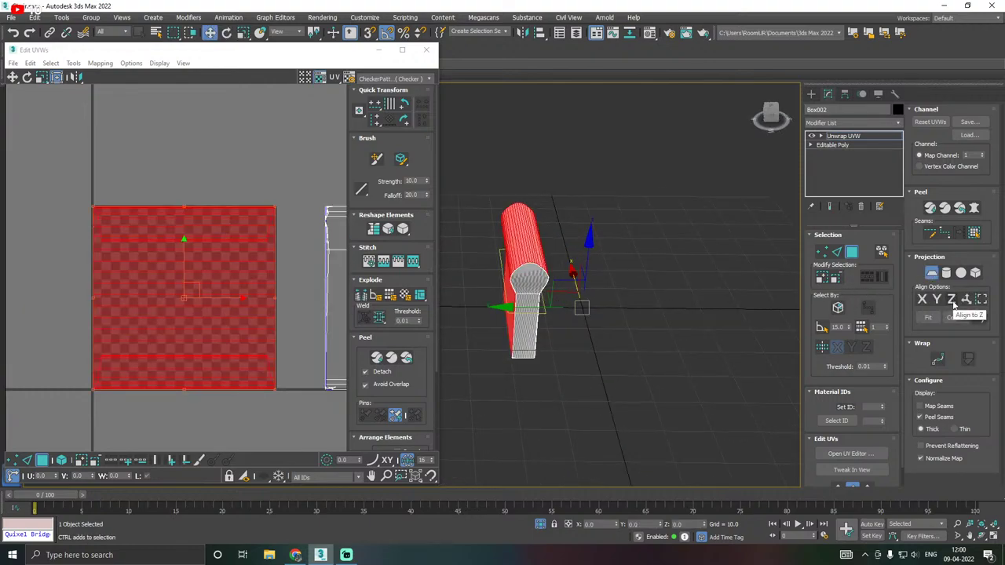
click(953, 299)
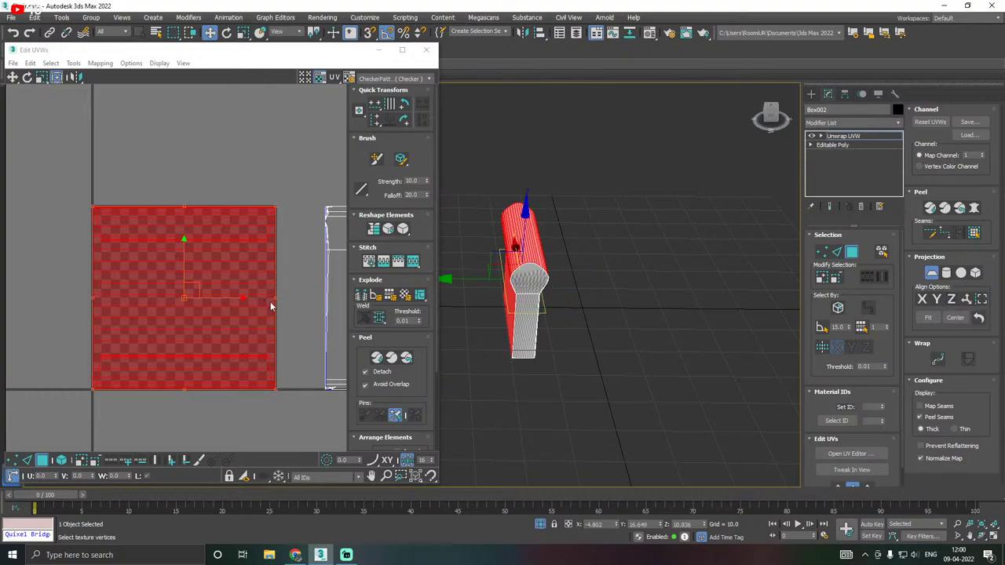
alt+middle_drag(539, 307, 573, 306)
scroll(534, 290, up, 3)
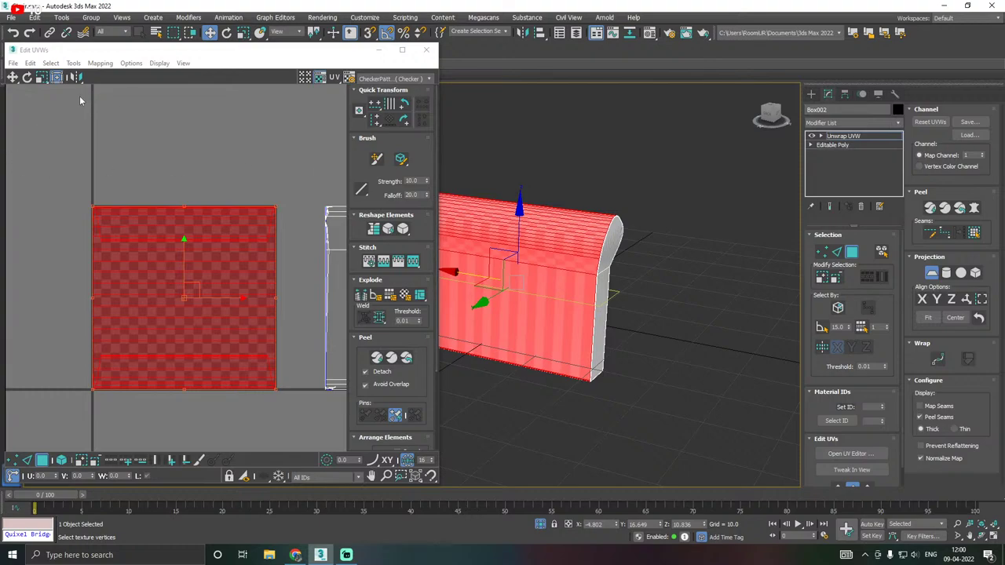
drag(117, 55, 116, 57)
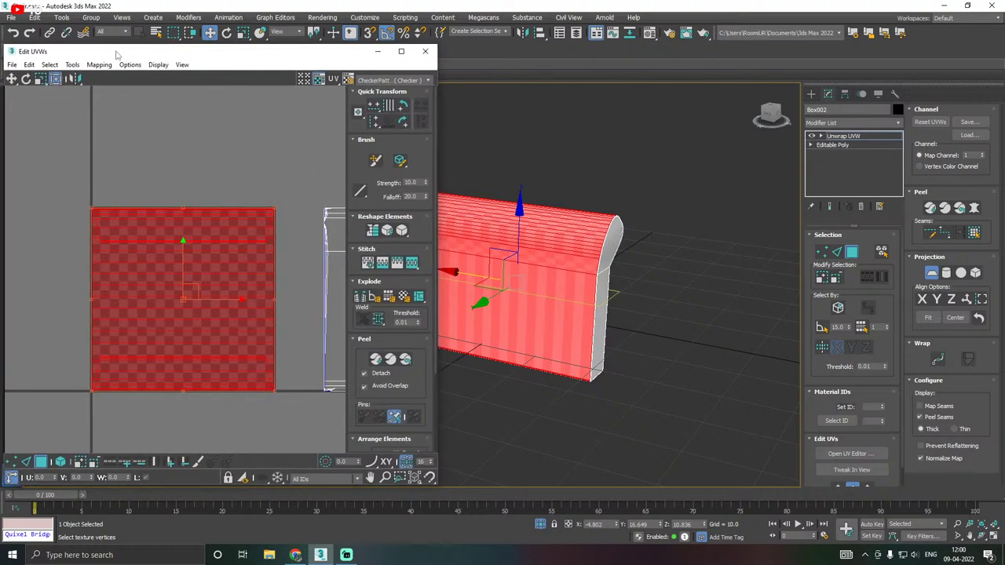
click(71, 66)
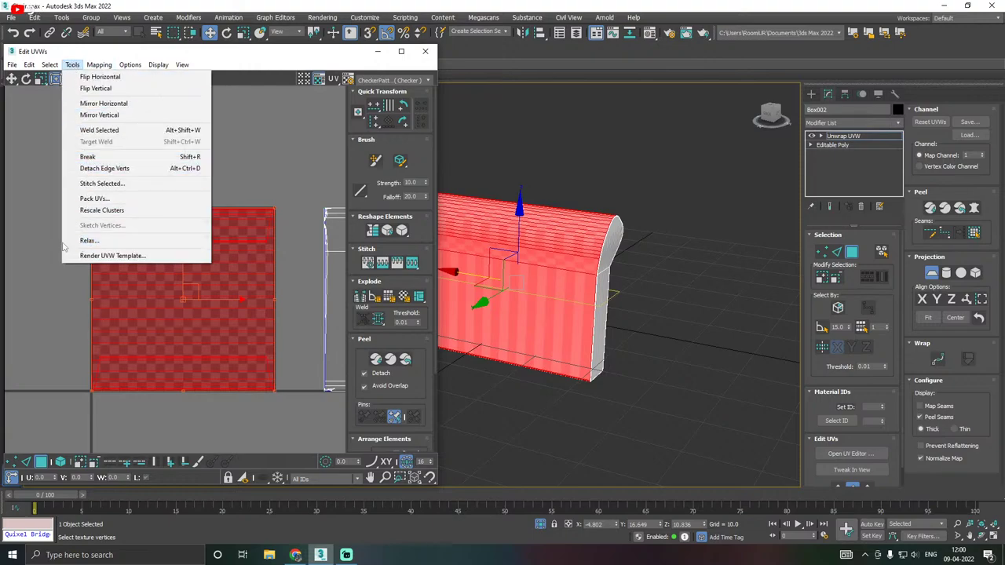
Open Relax settings, start relaxing, turn off Planar Map, and move the shell left.
click(89, 241)
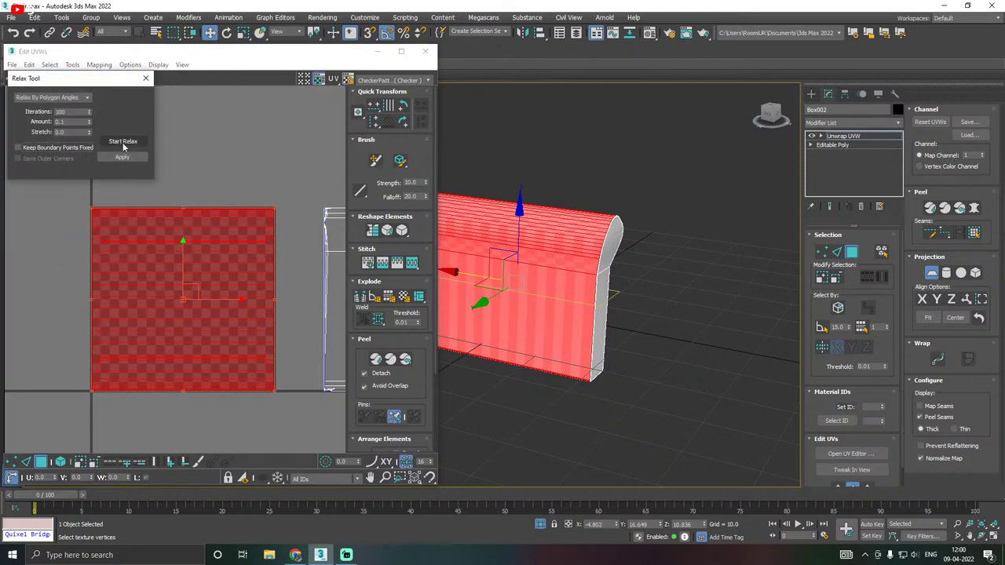
click(123, 144)
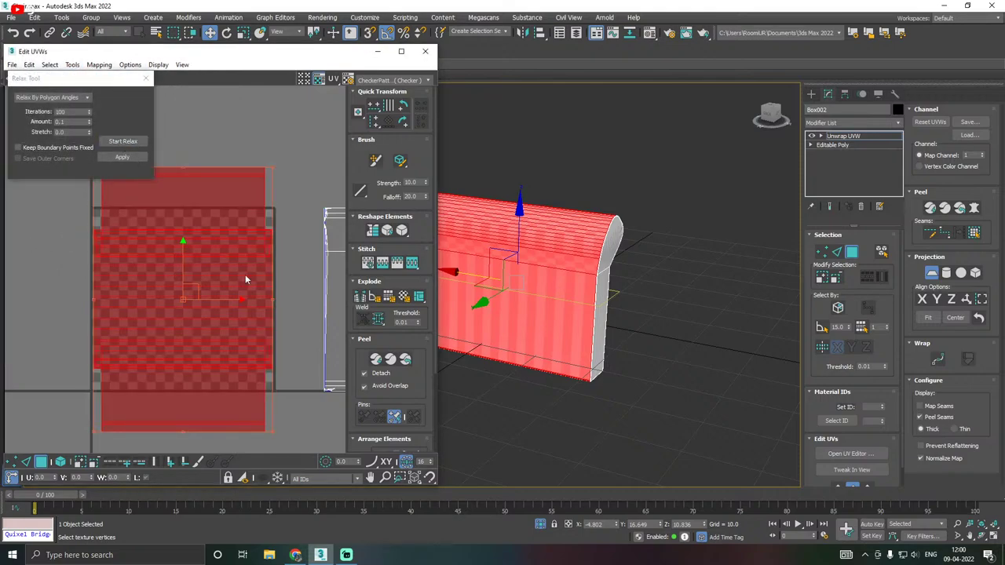
scroll(245, 273, down, 3)
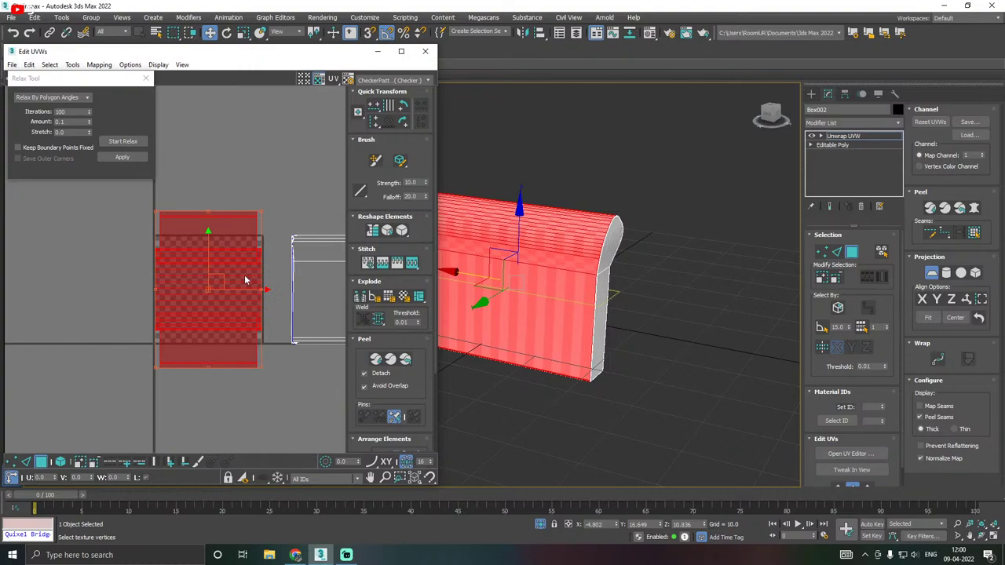
click(932, 274)
drag(208, 284, 116, 297)
Select the entire UV shell and relax it with Start and Stop Relax.
click(217, 369)
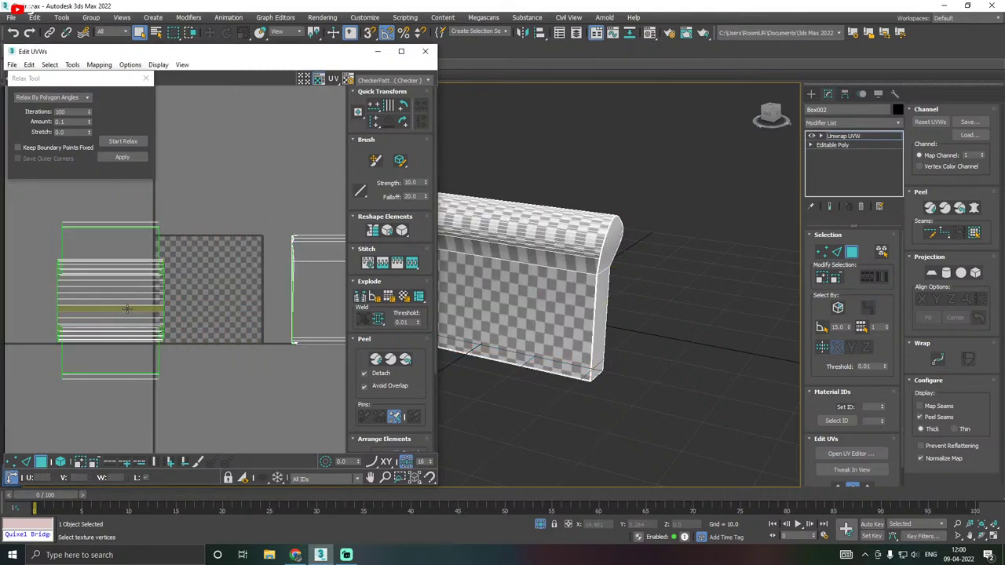
click(127, 307)
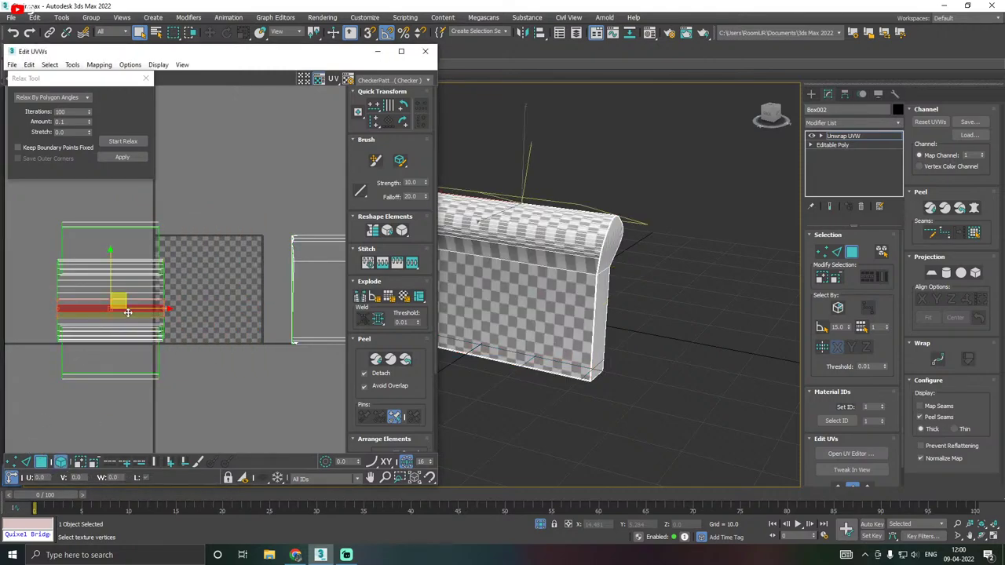
key(ctrl+a)
click(122, 141)
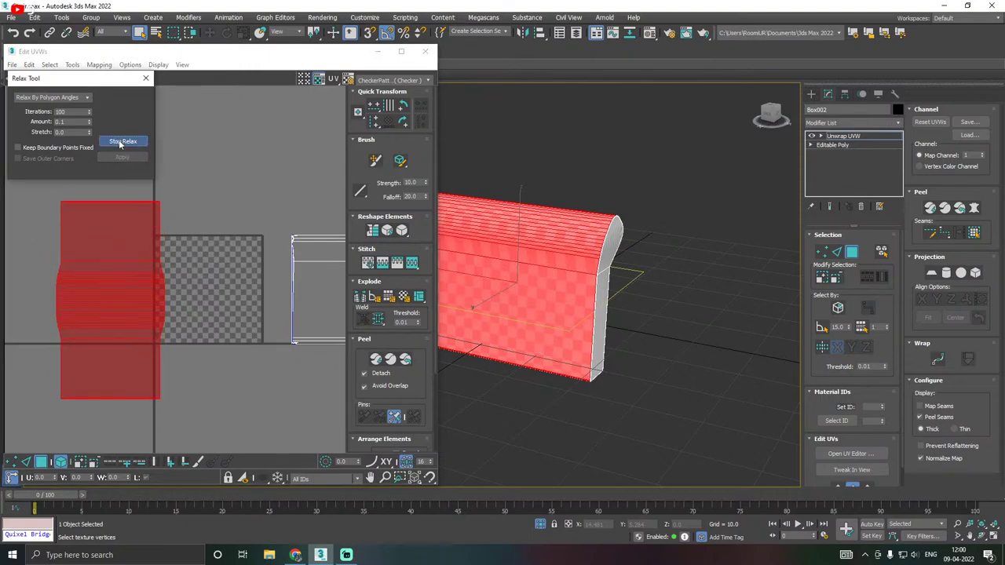
click(122, 142)
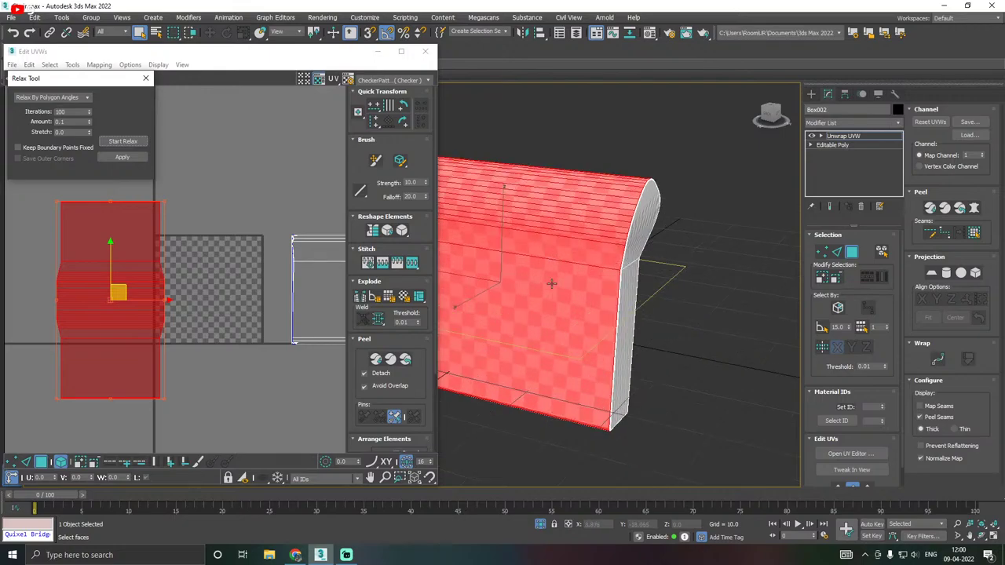
scroll(553, 268, up, 5)
alt+middle_drag(574, 267, 380, 282)
alt+middle_drag(487, 298, 605, 294)
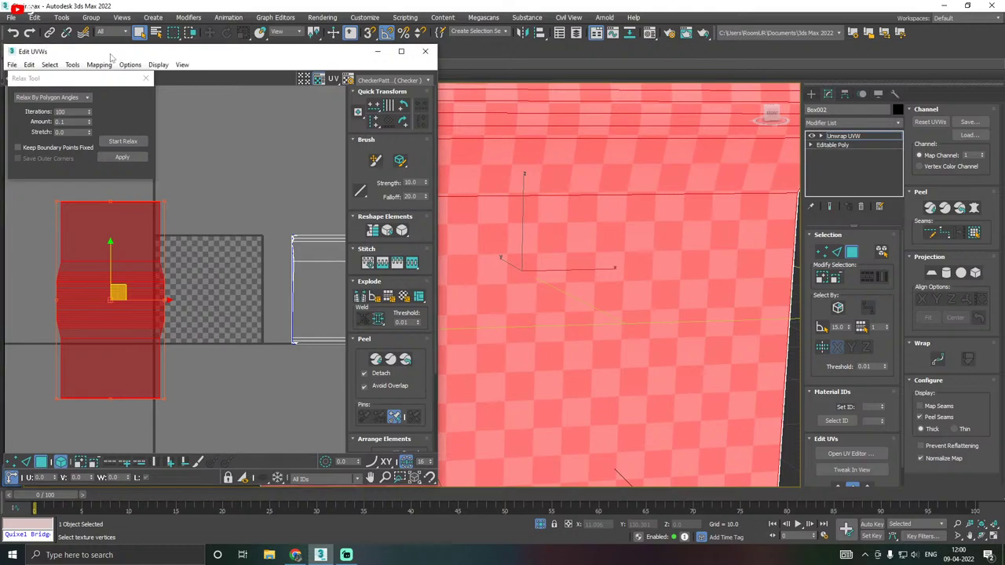
drag(110, 52, 119, 75)
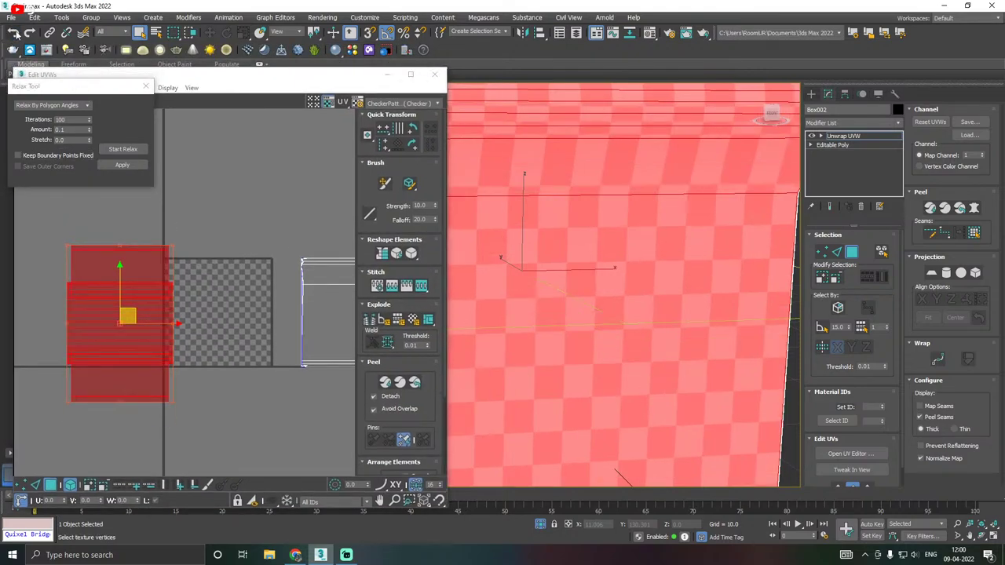
Undo the last change and inspect the armrest's rounded top edge.
click(15, 34)
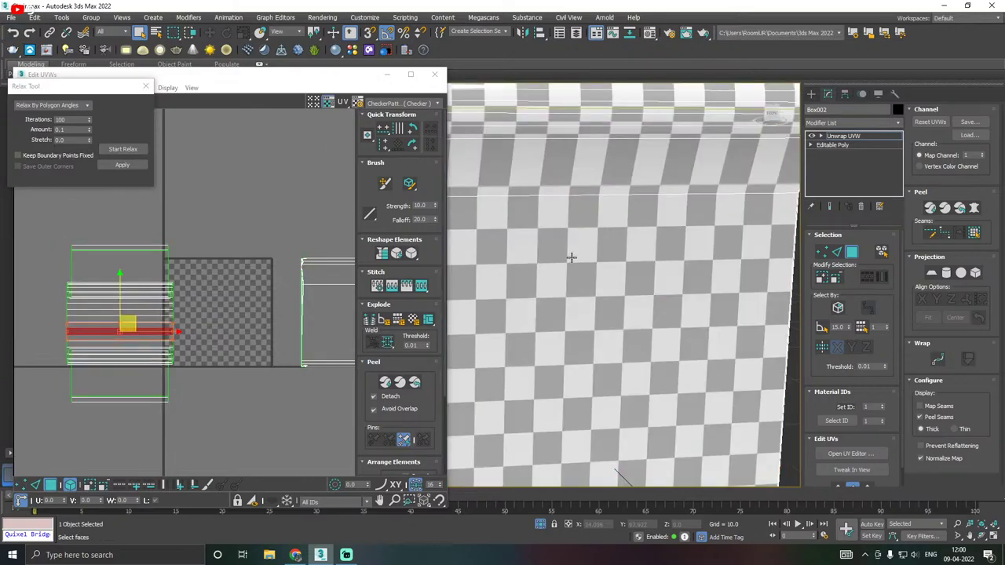
scroll(565, 259, down, 5)
alt+middle_drag(565, 259, 363, 223)
scroll(525, 226, up, 8)
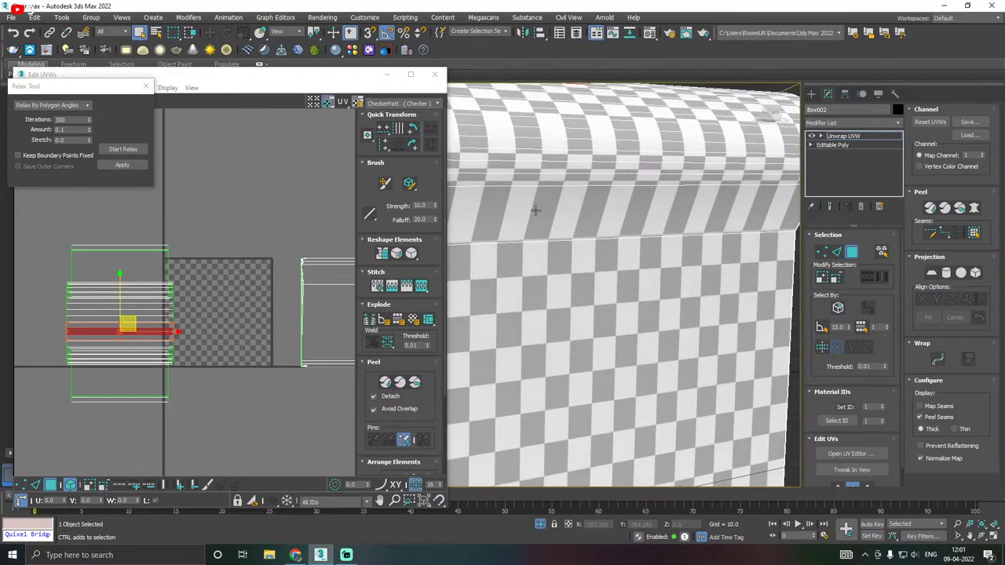
alt+middle_drag(537, 211, 707, 232)
Marquee-select all UV faces and relax them again with Start and Stop Relax.
drag(131, 426, 153, 228)
click(128, 149)
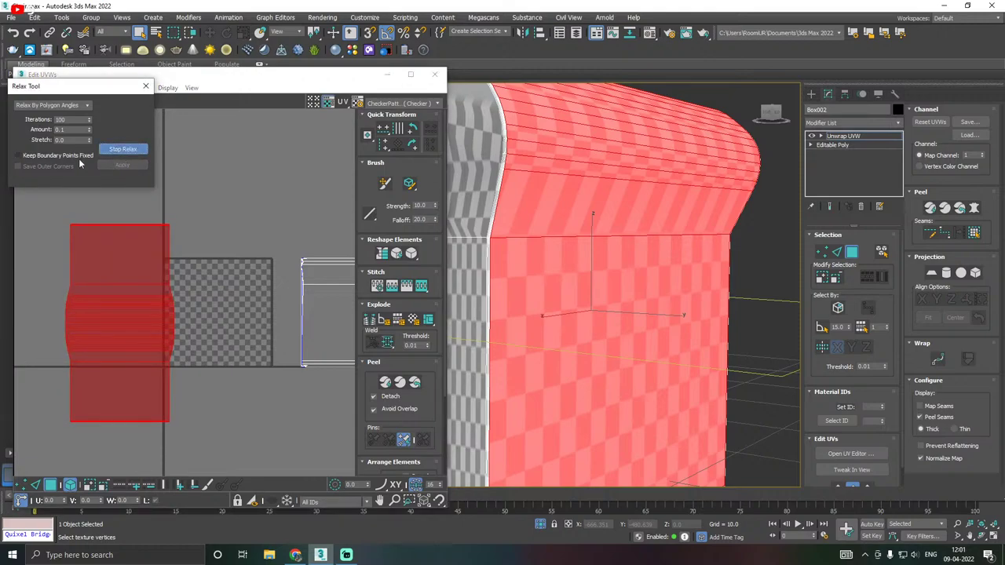
click(123, 149)
scroll(570, 198, up, 3)
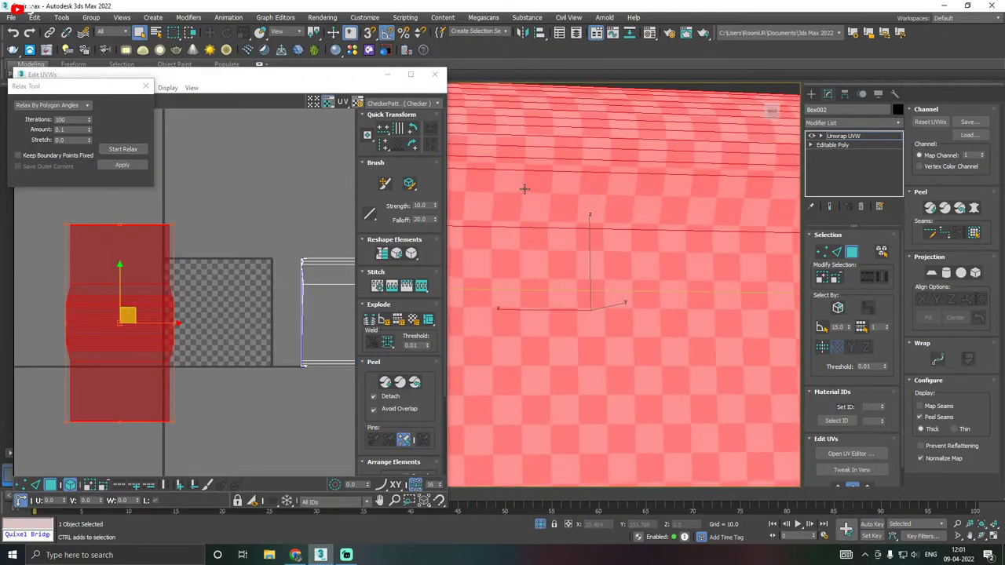
alt+middle_drag(585, 227, 511, 253)
scroll(511, 253, down, 5)
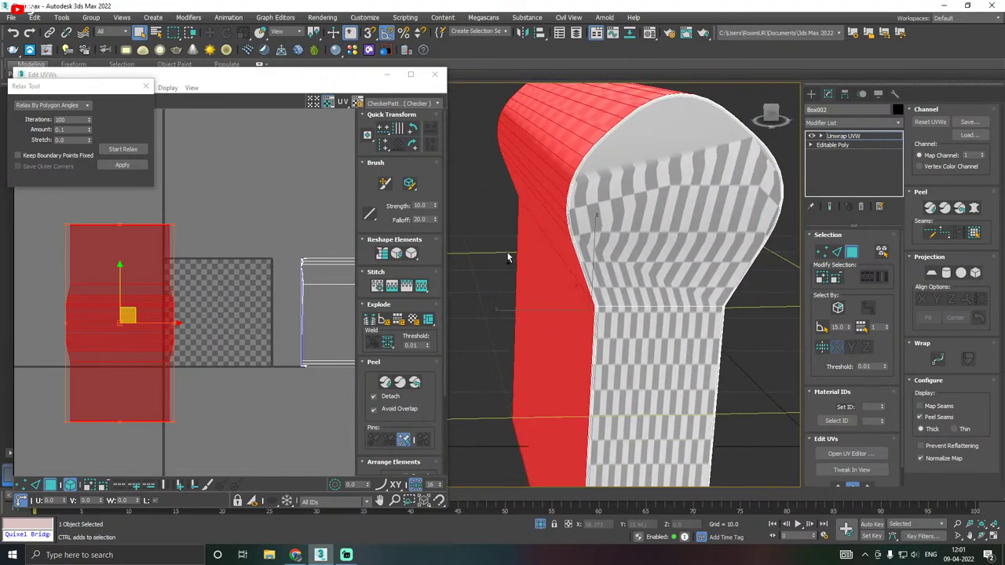
alt+middle_drag(621, 248, 581, 346)
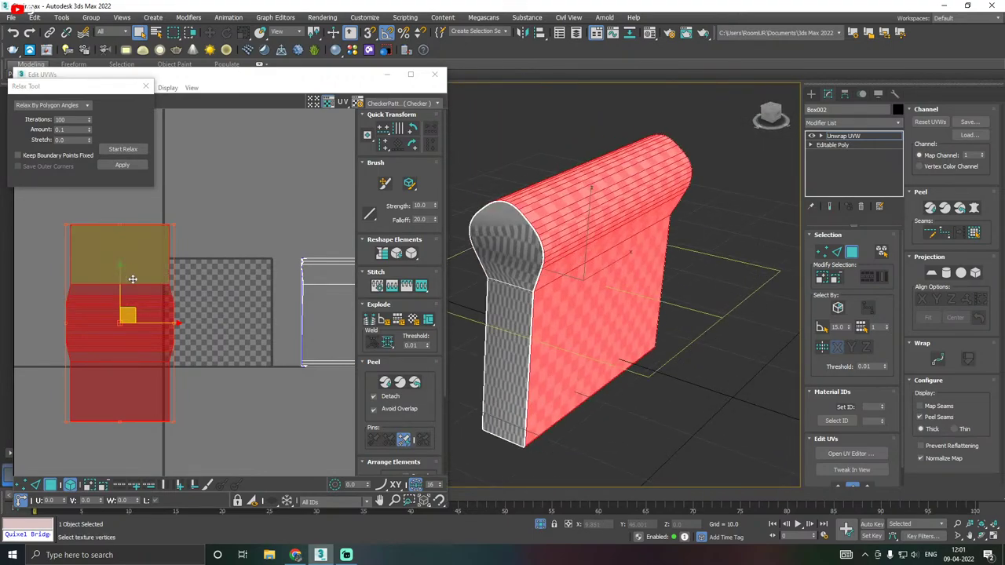
Save the scene file twice.
click(14, 19)
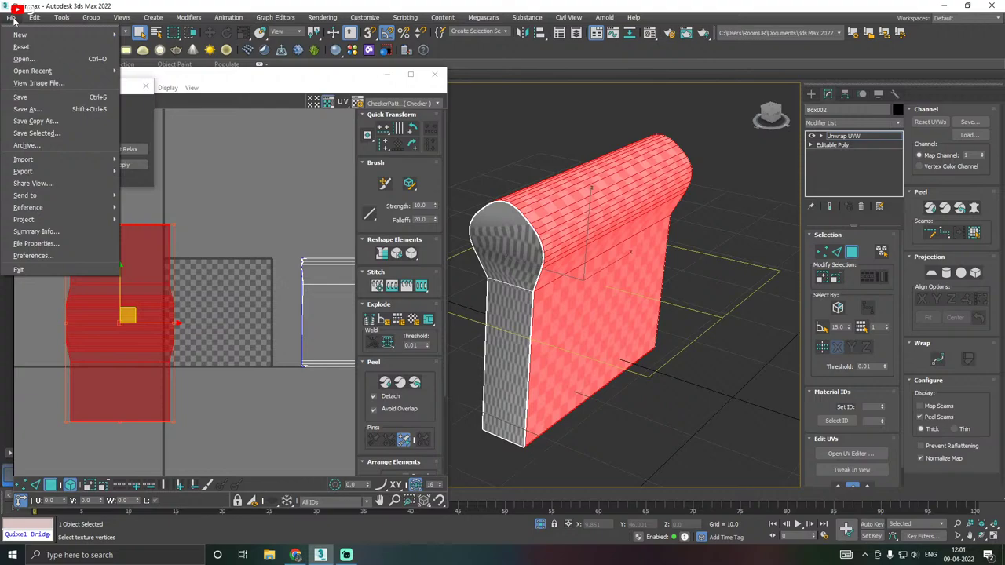
click(31, 95)
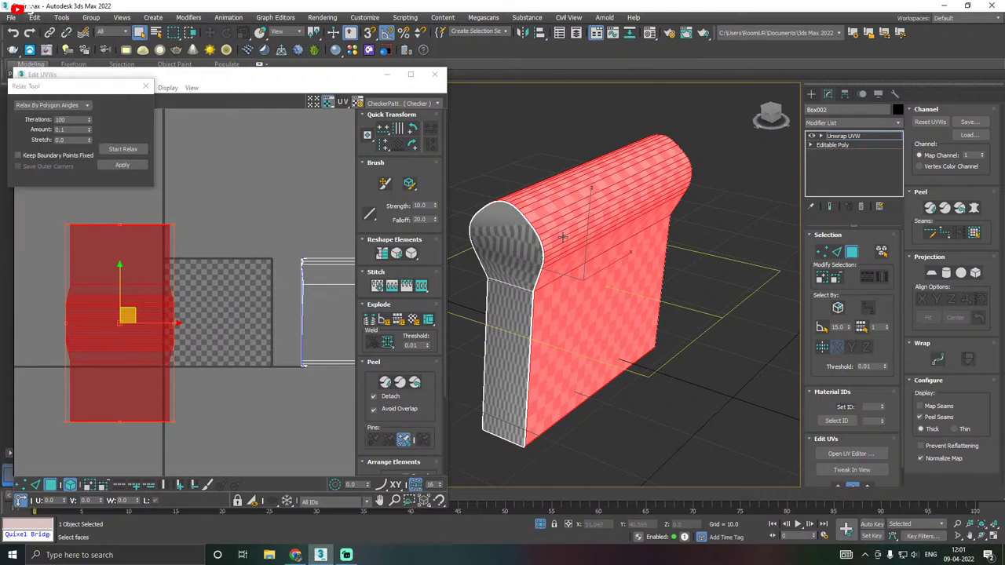
alt+middle_drag(563, 239, 524, 225)
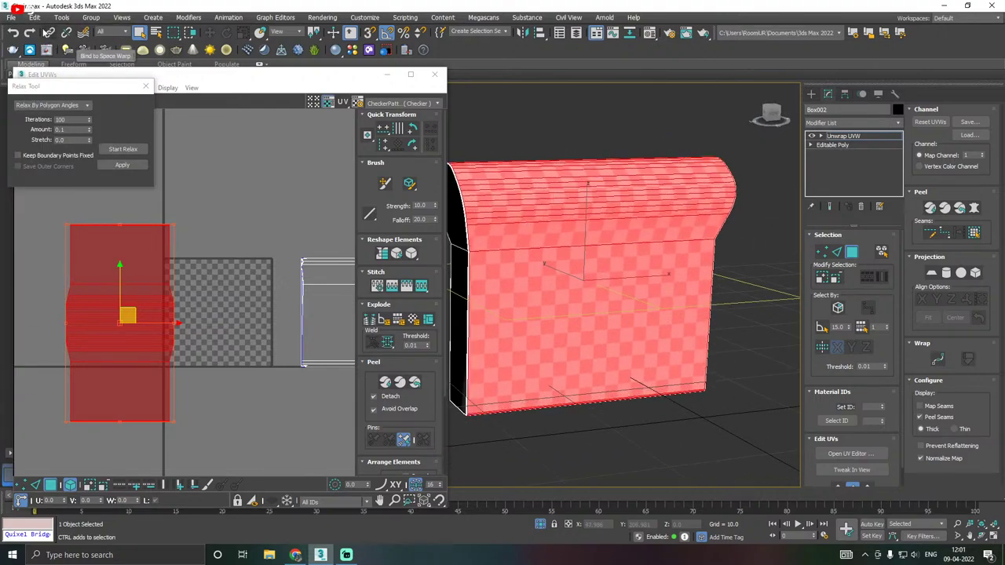
click(12, 17)
click(37, 99)
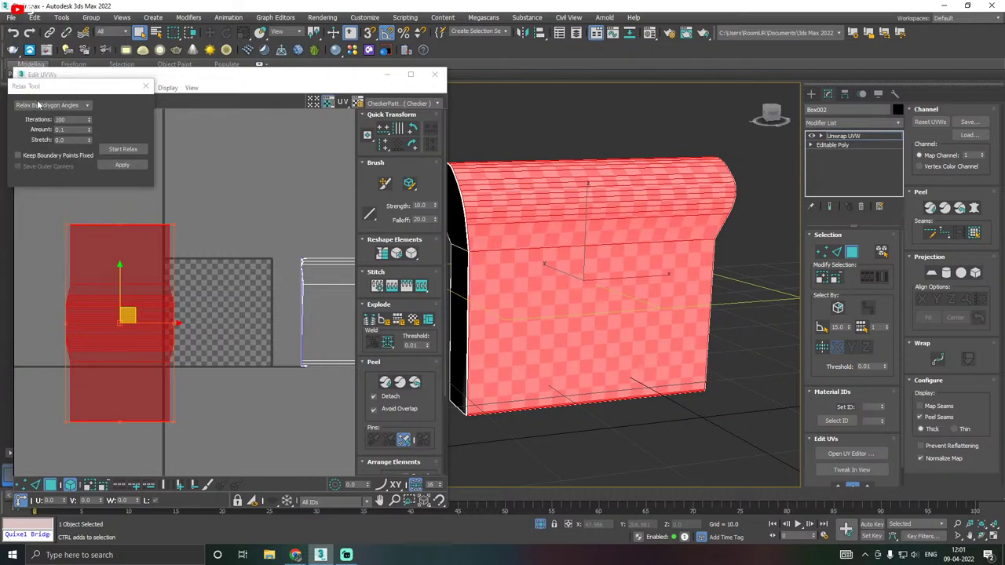
scroll(197, 276, down, 2)
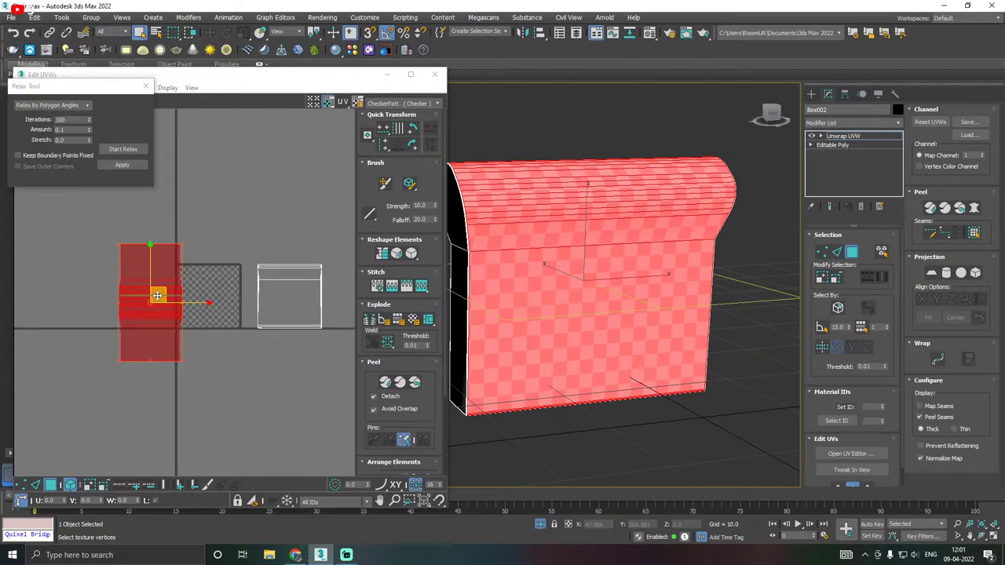
Move the strips' UV island down-left and save the scene.
drag(153, 304, 114, 383)
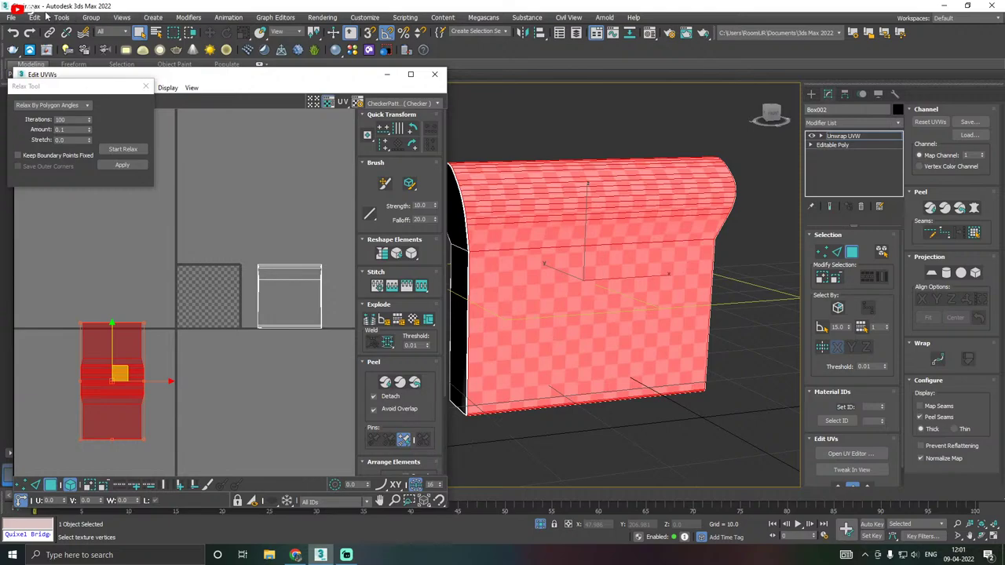
click(13, 17)
click(30, 100)
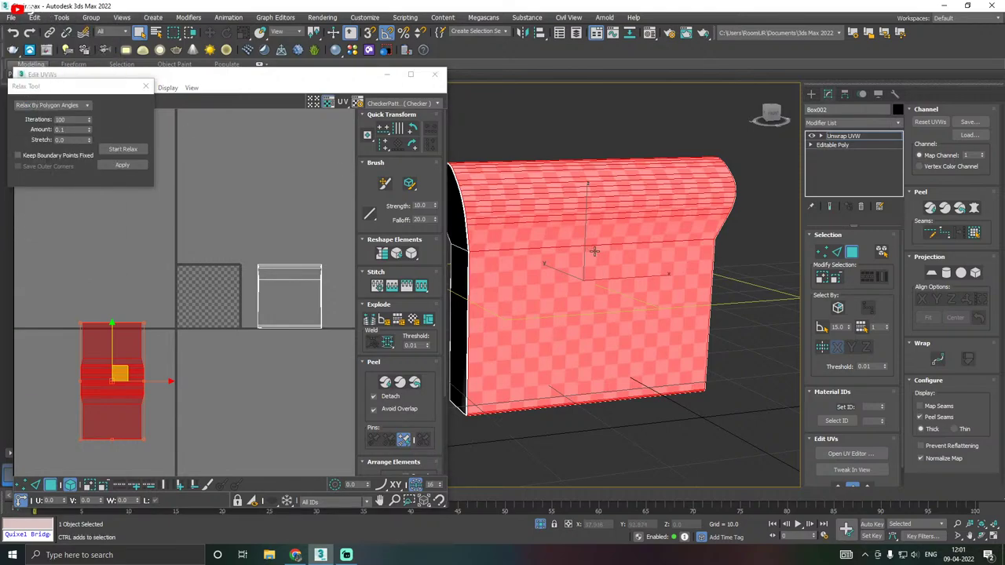
Select the armrest's side face together with its bevel strip.
alt+middle_drag(594, 252, 596, 267)
scroll(577, 281, up, 2)
scroll(632, 260, up, 3)
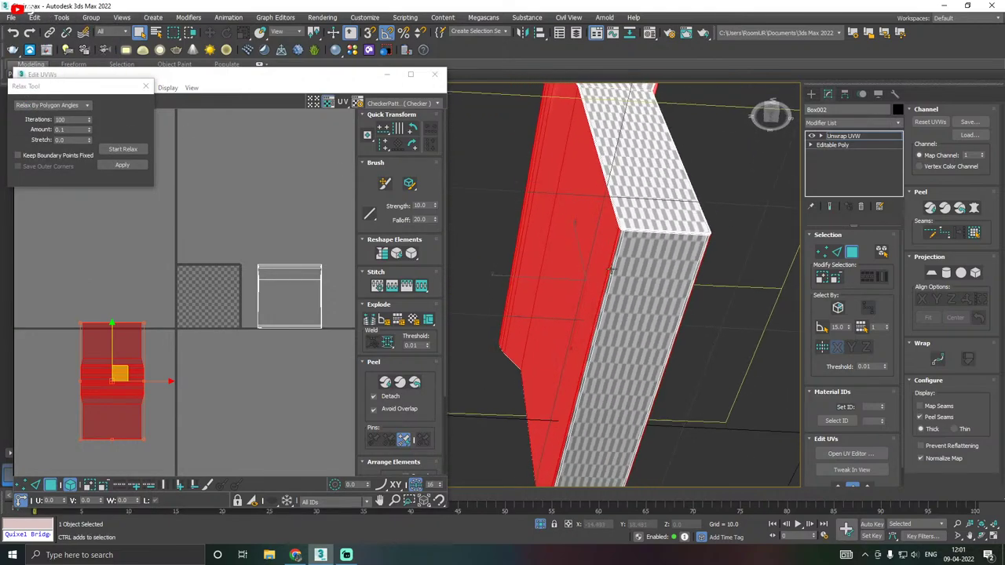
scroll(658, 257, up, 2)
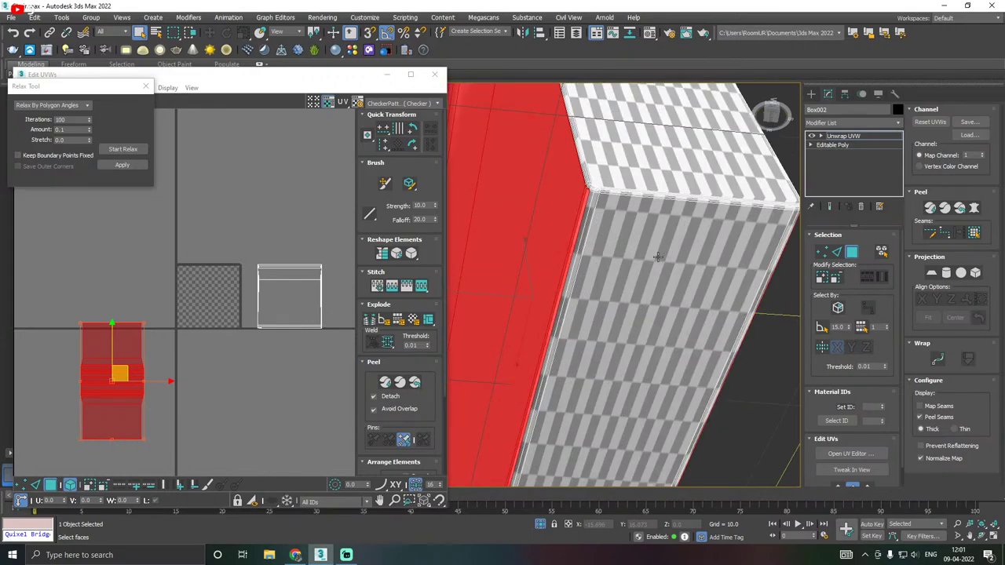
click(620, 244)
scroll(588, 212, up, 1)
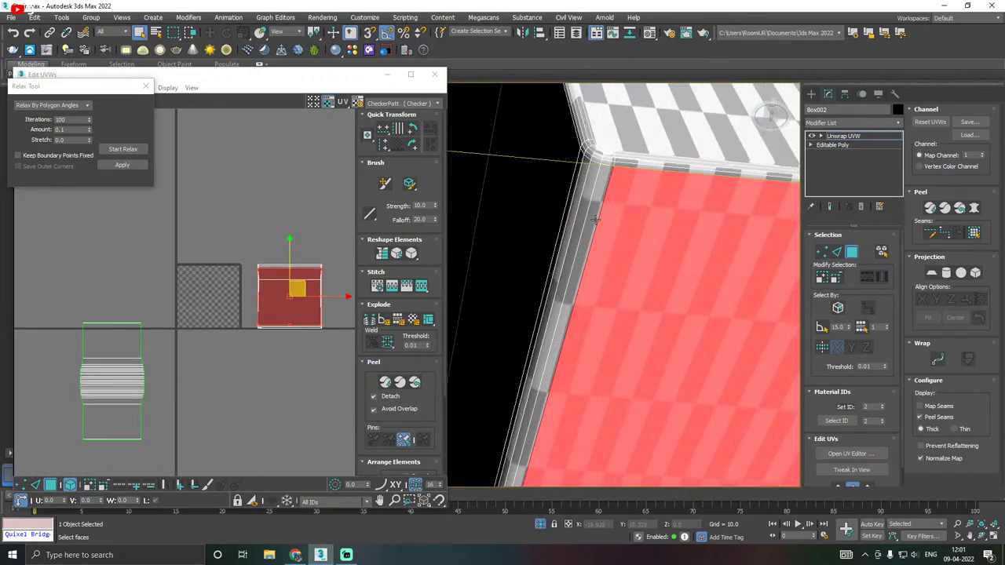
ctrl+click(589, 218)
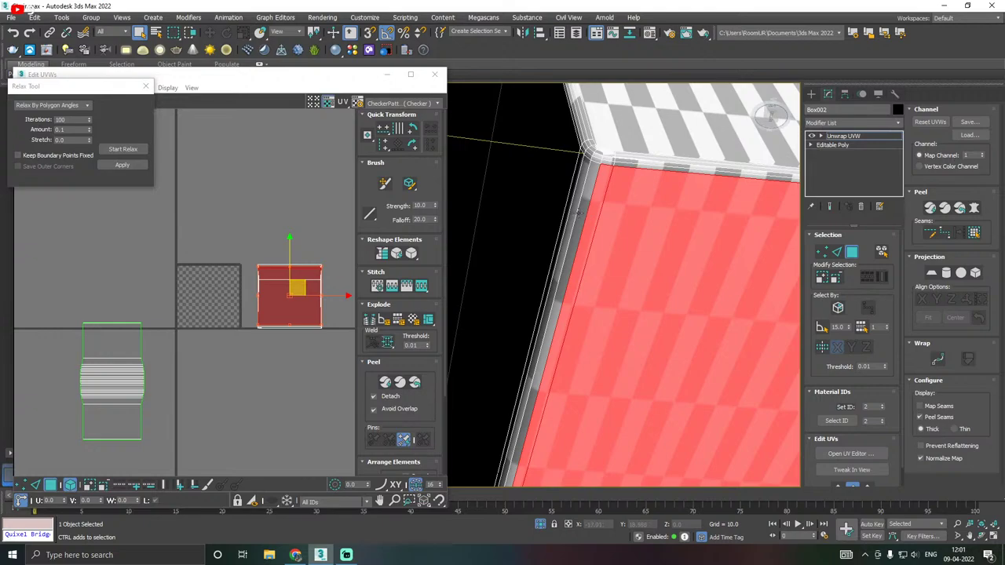
alt+middle_drag(578, 210, 498, 228)
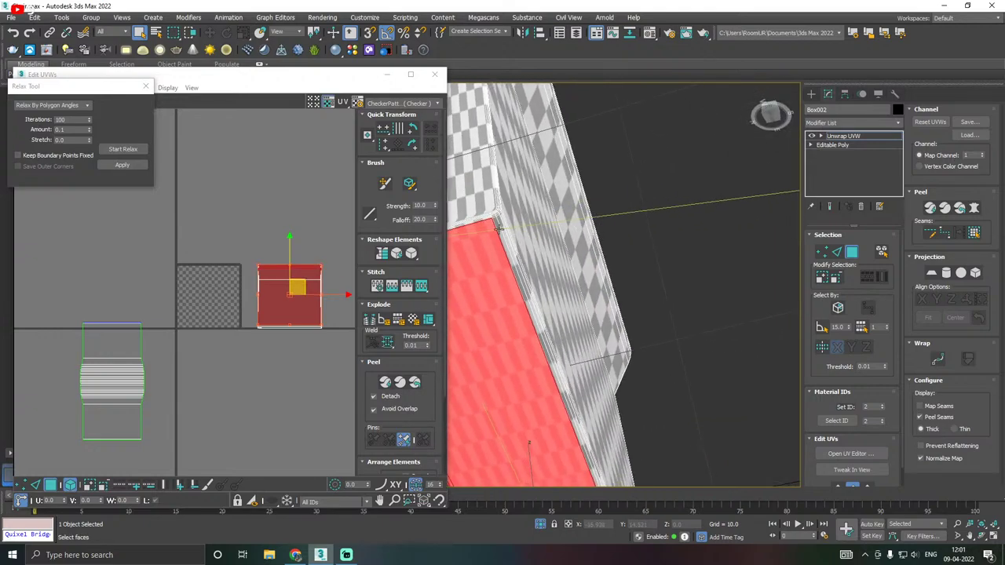
scroll(501, 225, up, 3)
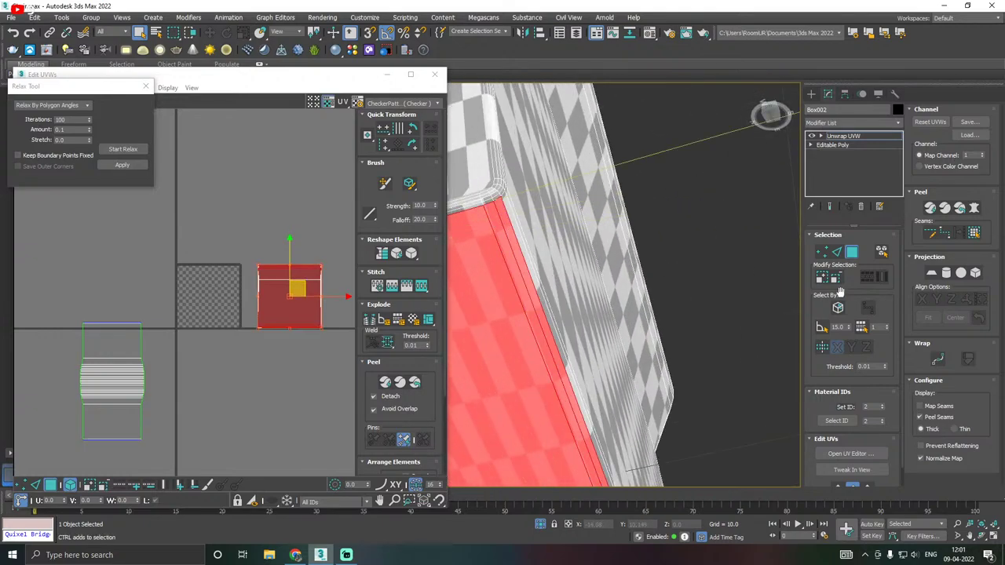
Toggle the Map Seams display on, off, and back on to check the seams.
click(945, 409)
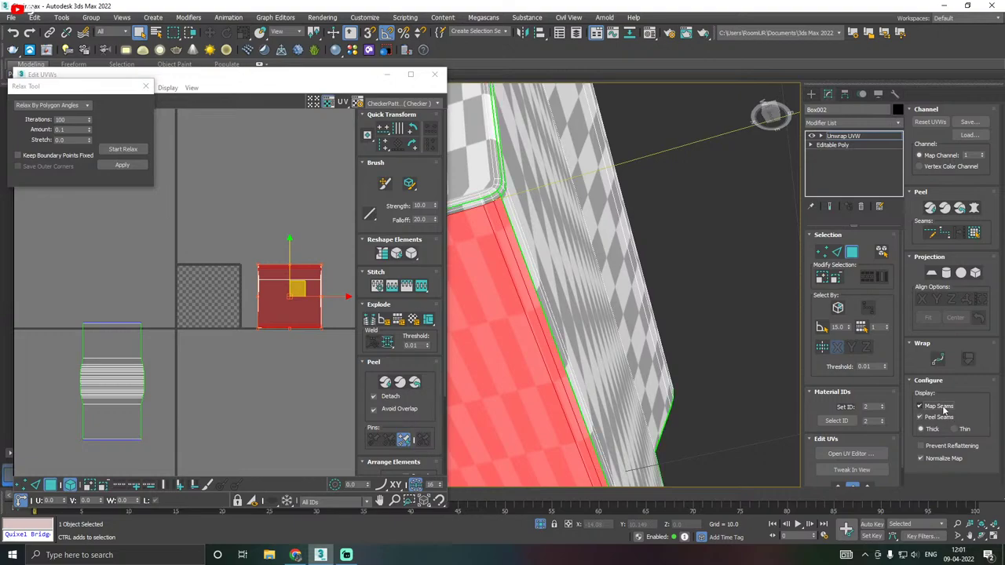
mouse_move(682, 354)
alt+middle_down()
mouse_move(710, 363)
mouse_move(715, 350)
mouse_move(670, 369)
alt+middle_up()
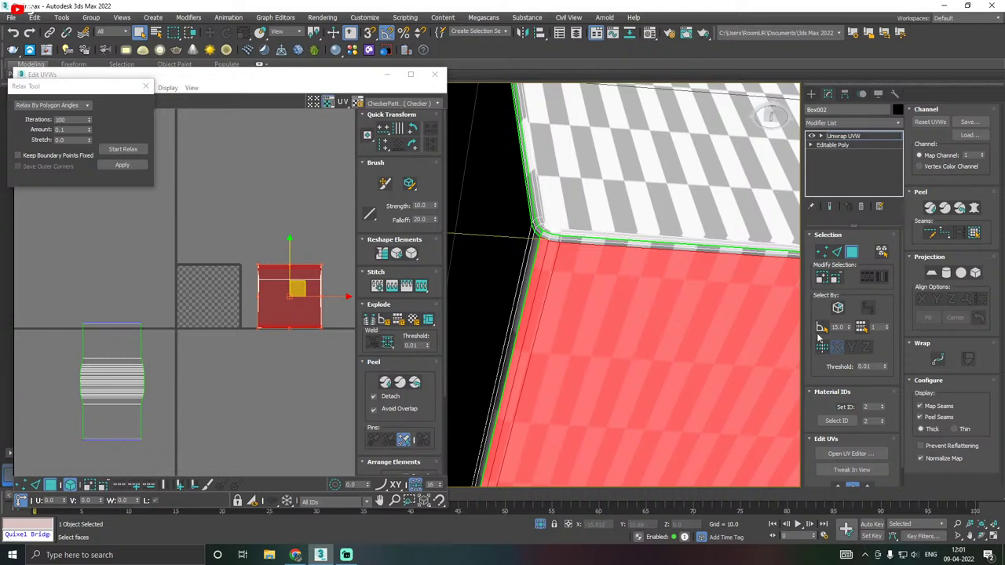
click(926, 406)
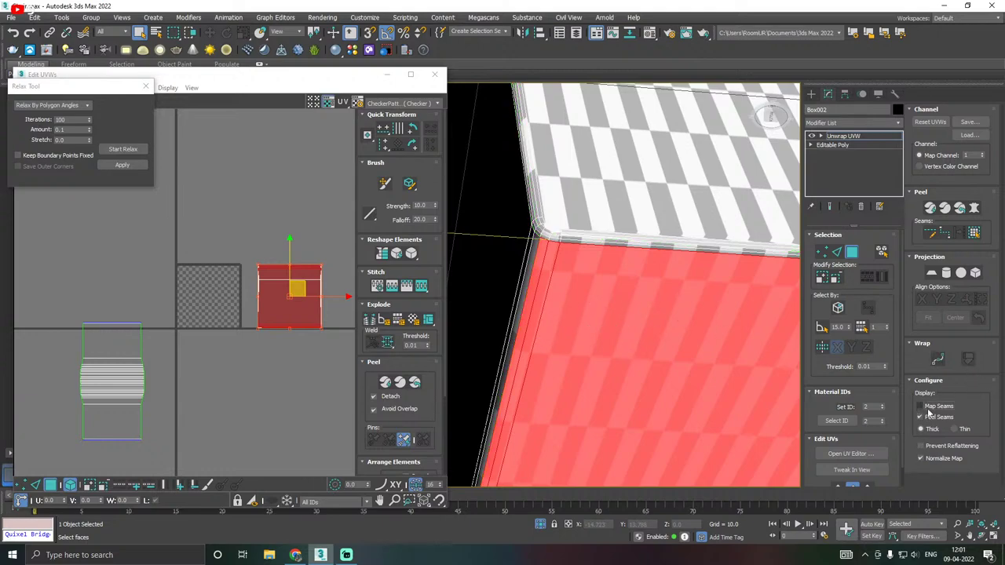
click(921, 407)
scroll(570, 326, down, 4)
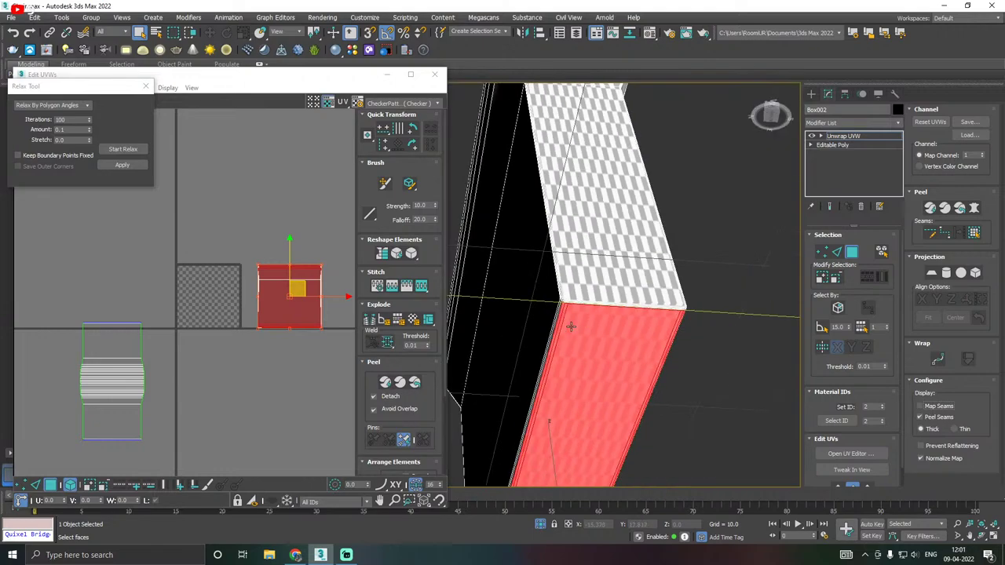
Planar-map the selected side face and bevel with the projection aligned to Y.
click(931, 274)
scroll(197, 313, up, 3)
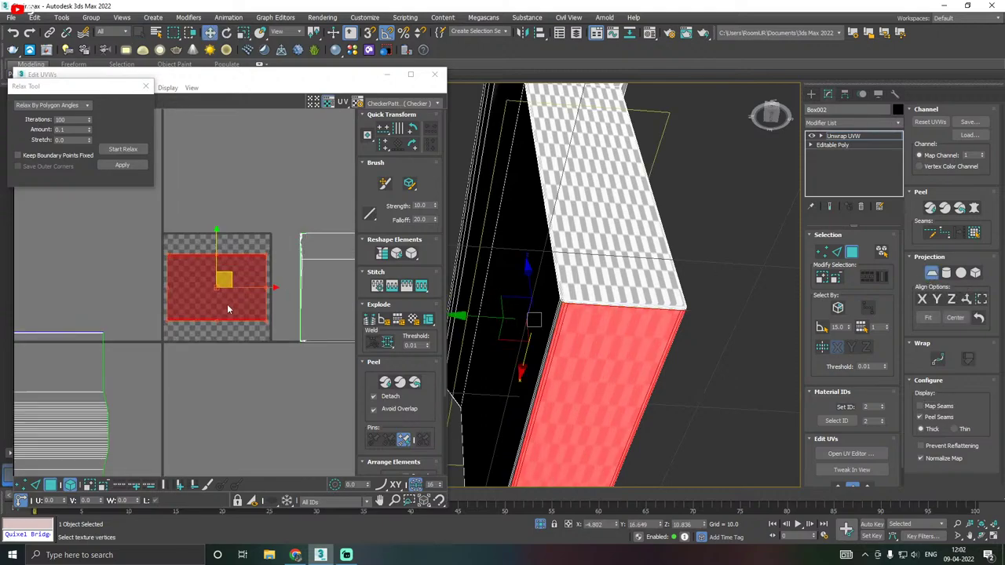
scroll(514, 291, down, 5)
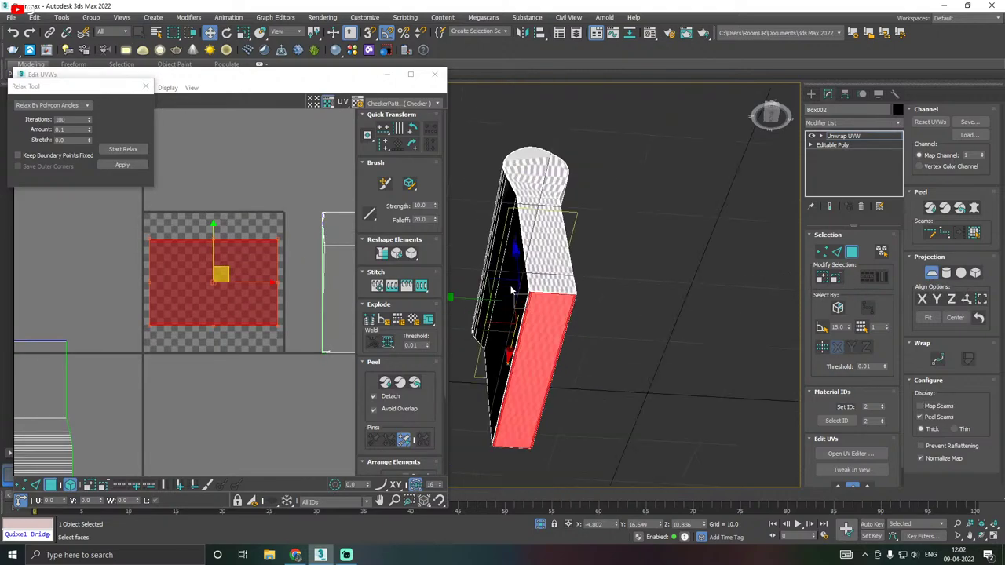
scroll(544, 318, up, 4)
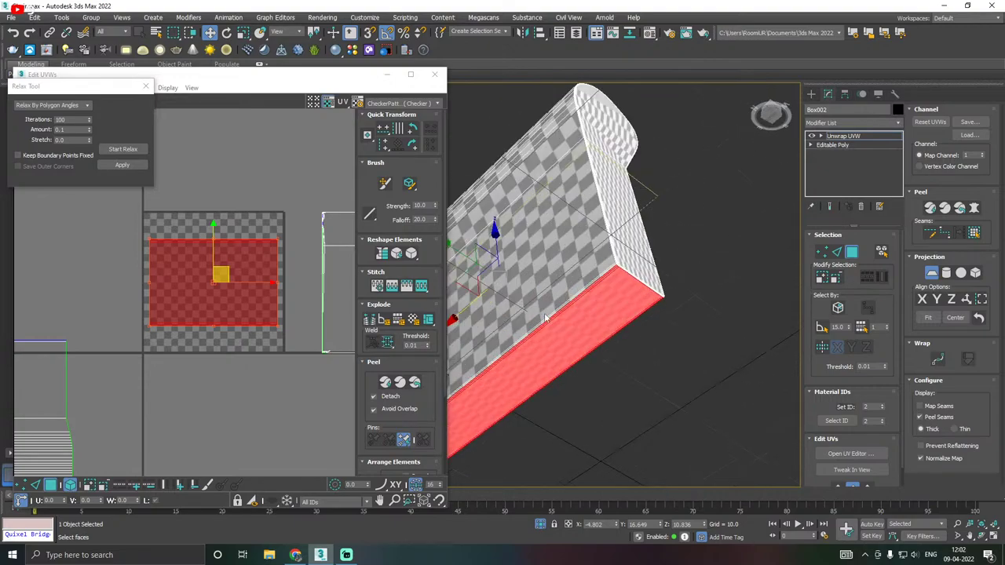
click(937, 299)
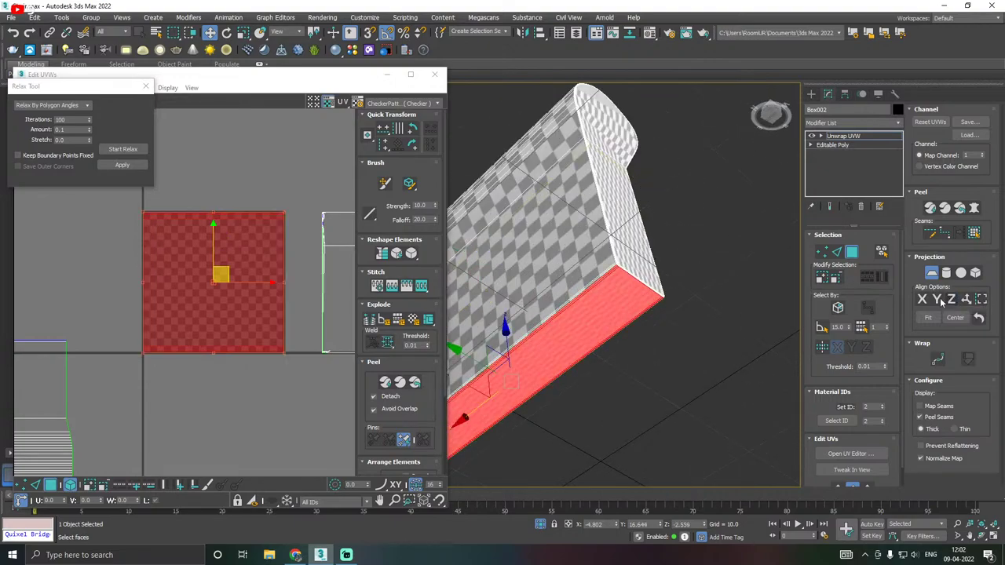
scroll(533, 330, up, 2)
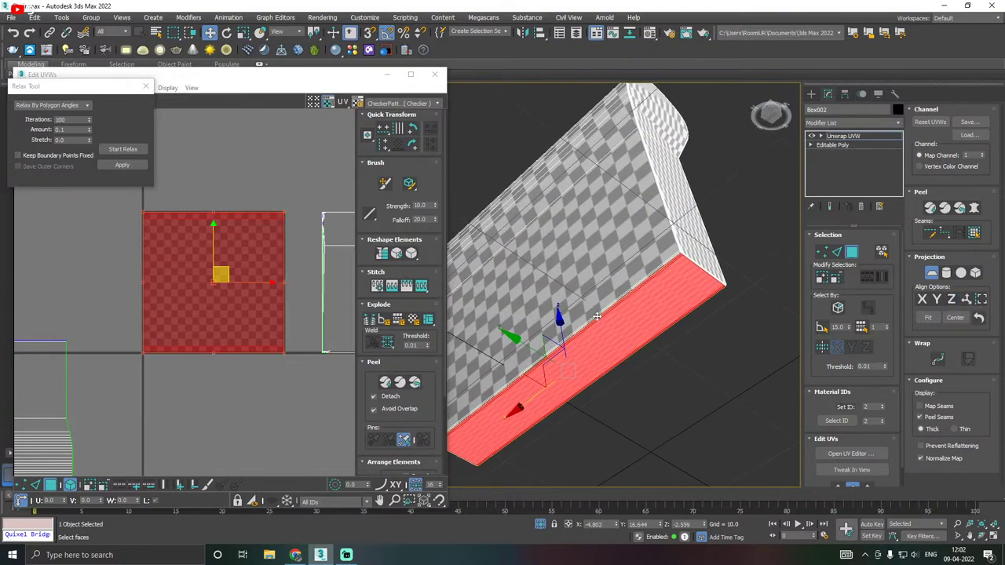
Relax the side-face UVs in two Start/Stop Relax passes into a thin strip.
click(118, 150)
click(115, 151)
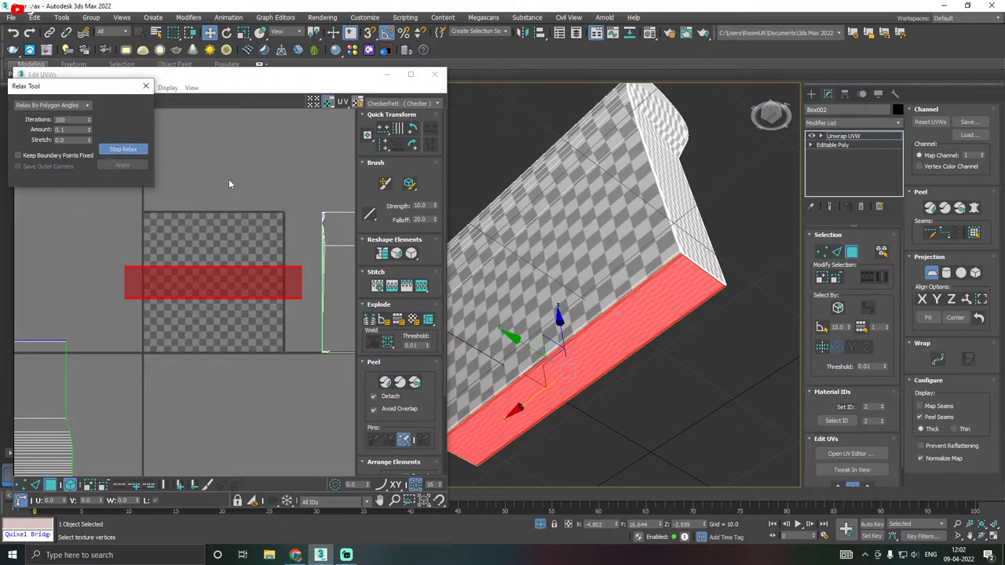
click(122, 149)
alt+middle_drag(629, 299, 521, 287)
key(q)
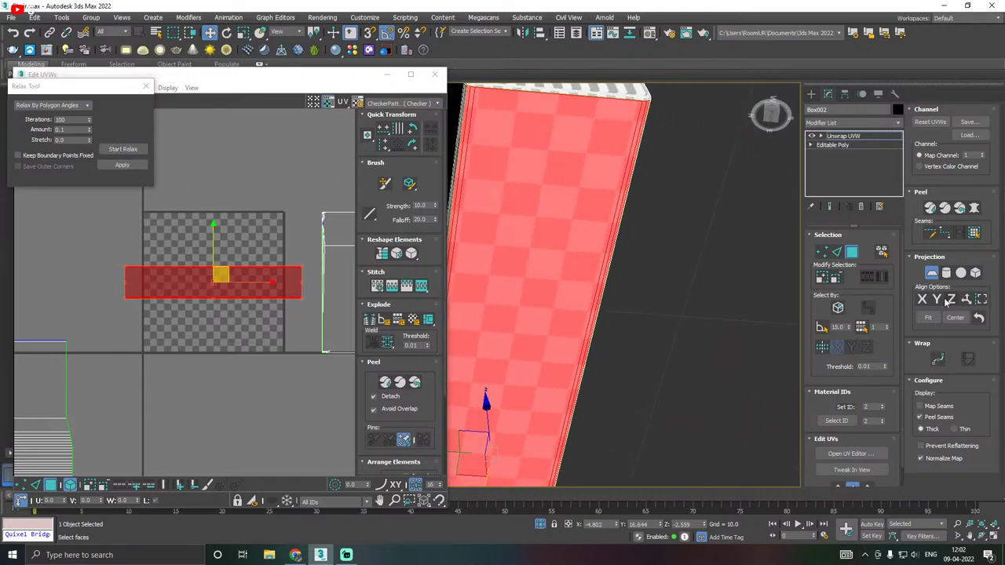
click(122, 149)
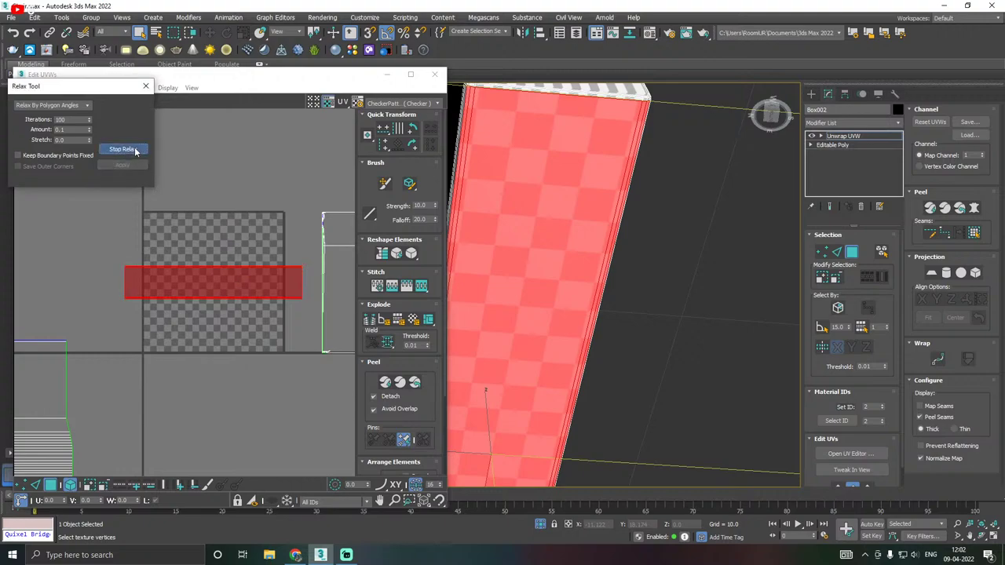
click(136, 150)
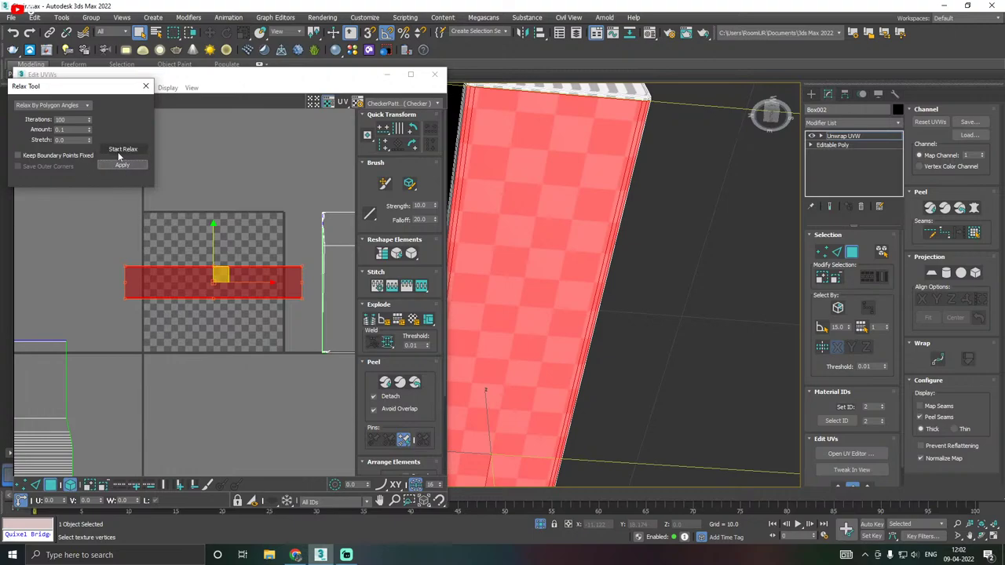
Save the scene and move the strip's UV island below the checker tile.
click(10, 19)
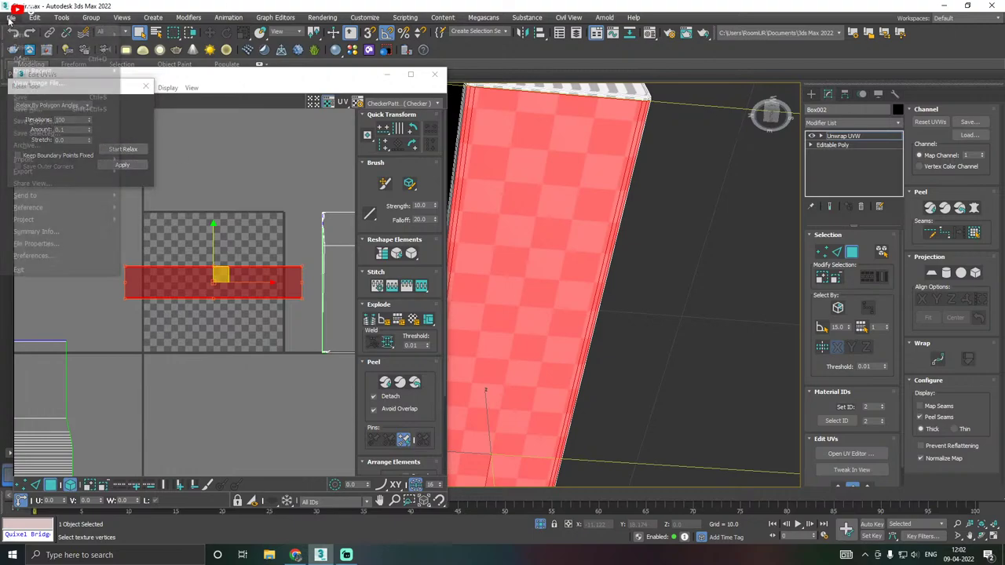
key(Escape)
scroll(253, 259, down, 2)
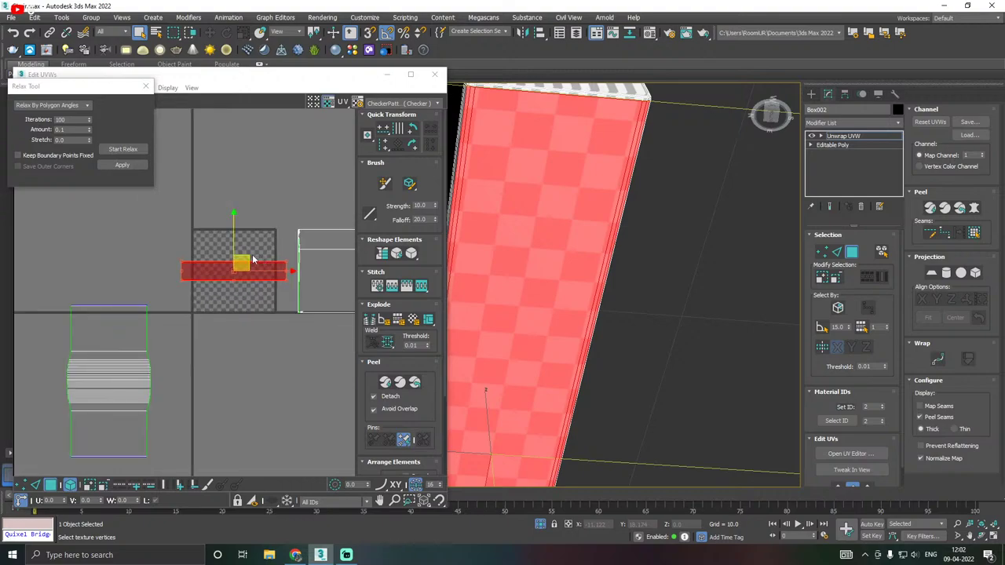
drag(252, 259, 234, 410)
alt+middle_drag(596, 353, 645, 326)
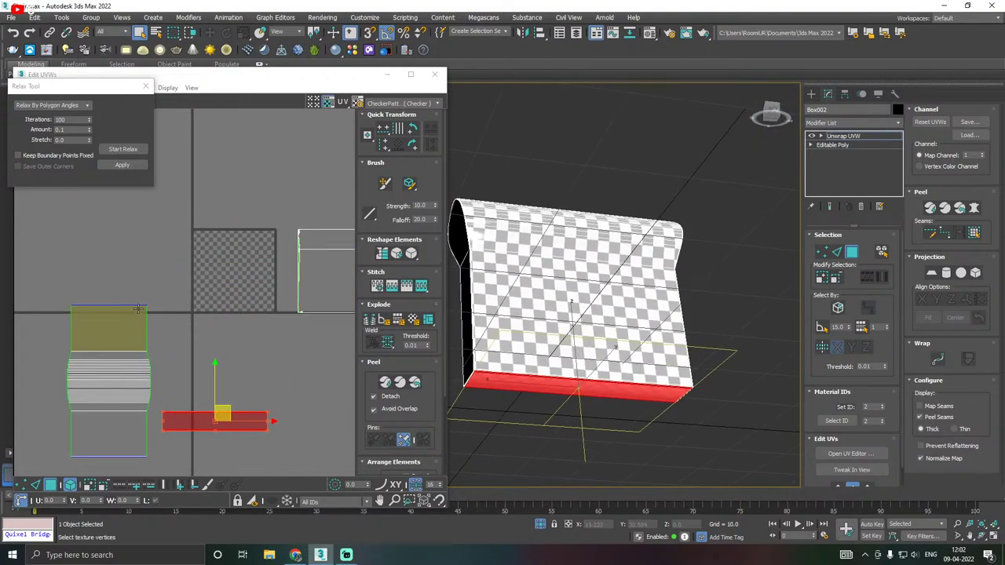
Orbit to a front view of the armrest and select all its faces.
alt+middle_drag(643, 275, 709, 296)
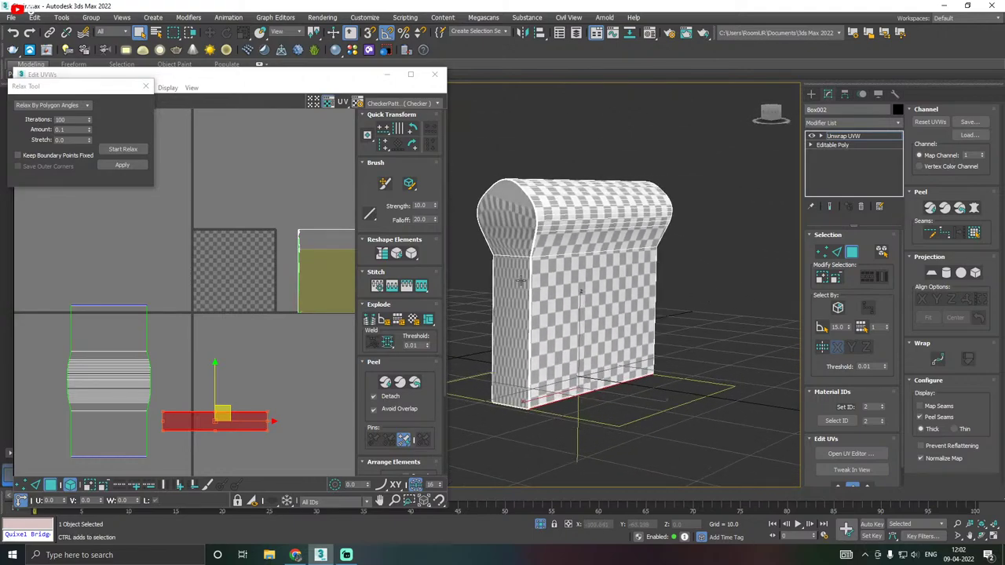
alt+middle_drag(520, 281, 569, 292)
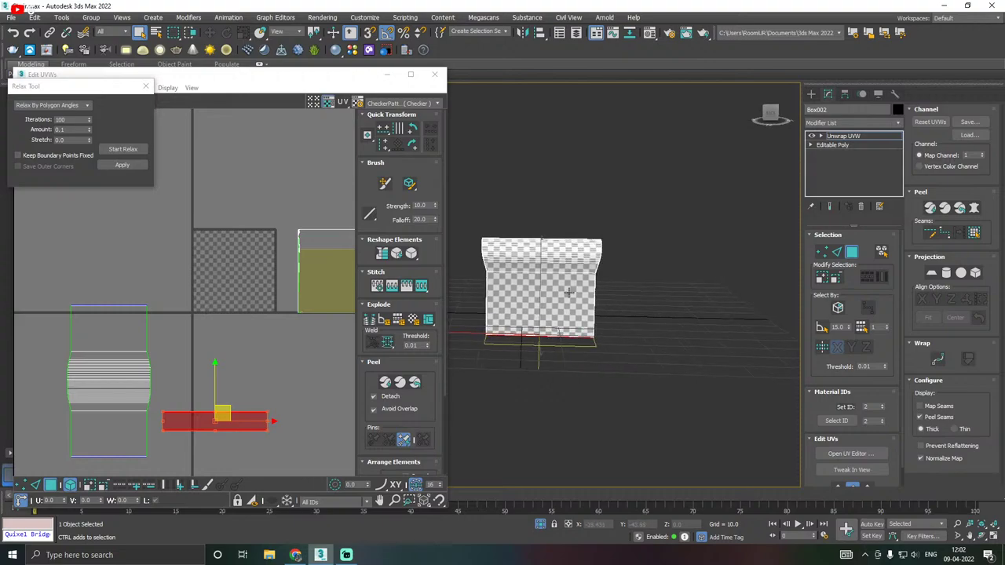
drag(562, 412, 540, 411)
scroll(170, 307, down, 2)
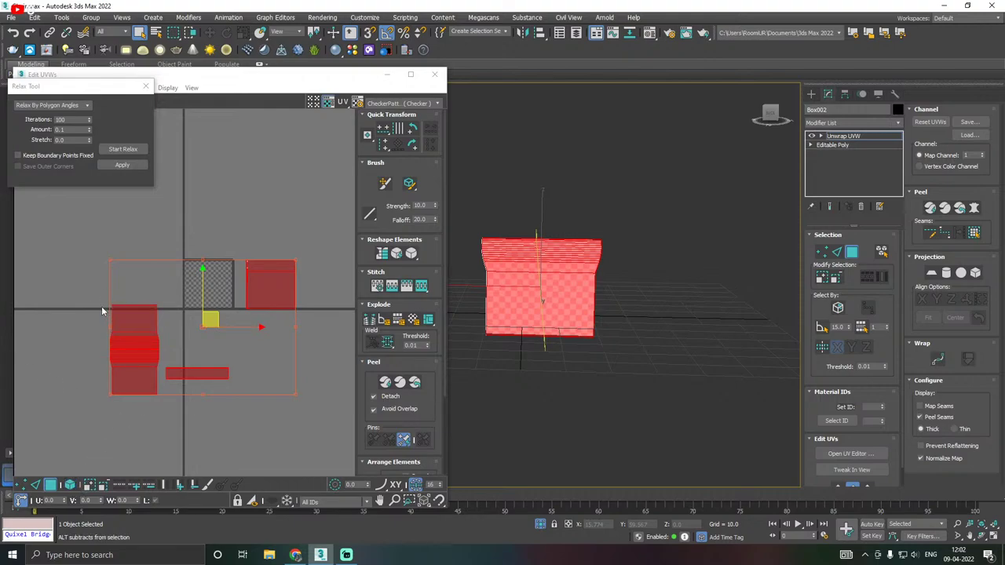
Alt-marquee away the other UV islands, keeping the end-cap square, and orbit to the red end cap.
drag(95, 295, 242, 362)
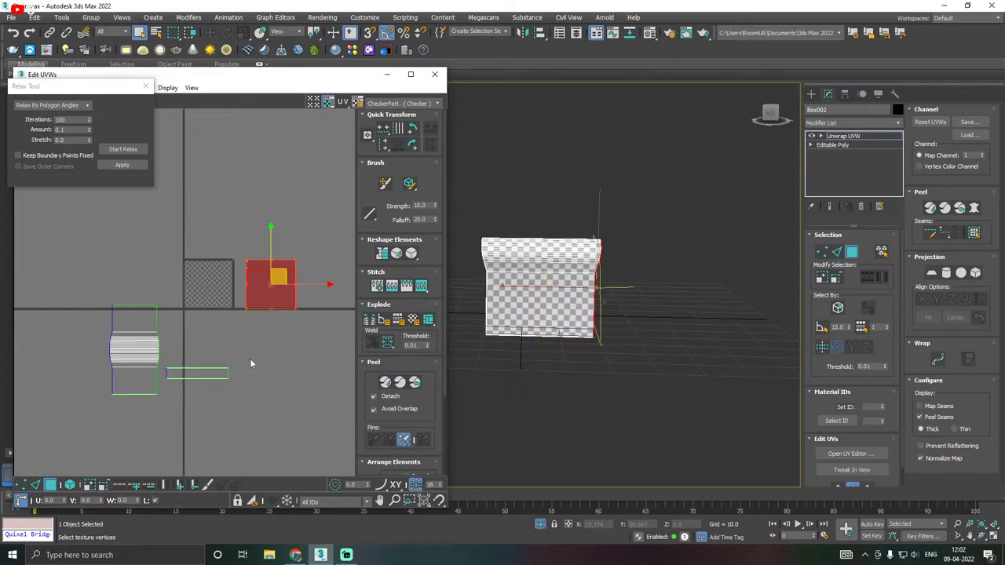
alt+middle_drag(623, 338, 464, 329)
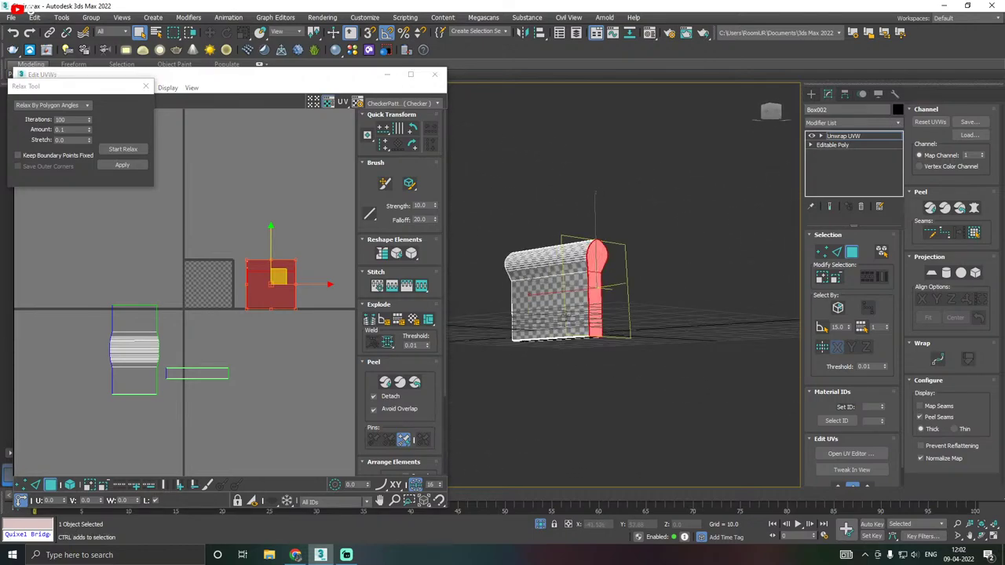
scroll(566, 316, up, 8)
scroll(594, 328, down, 3)
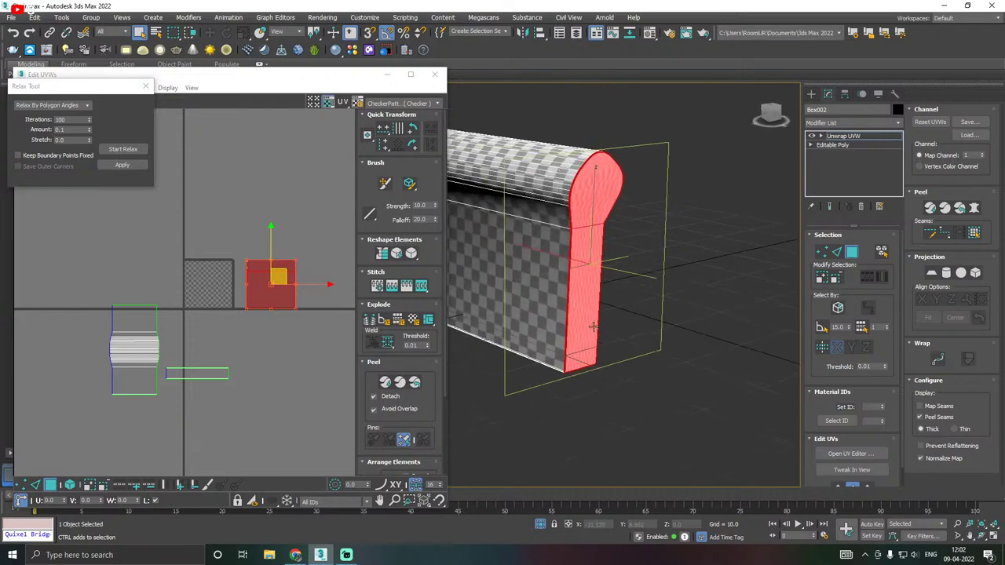
alt+middle_drag(593, 327, 587, 332)
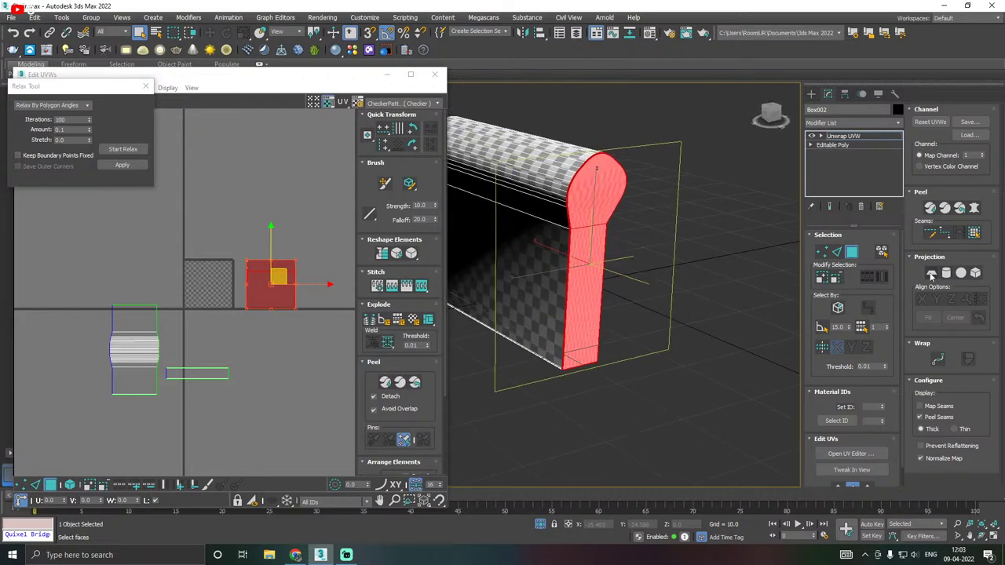
Planar-map the selected end-cap face with the projection aligned to X.
alt+middle_drag(785, 255, 738, 262)
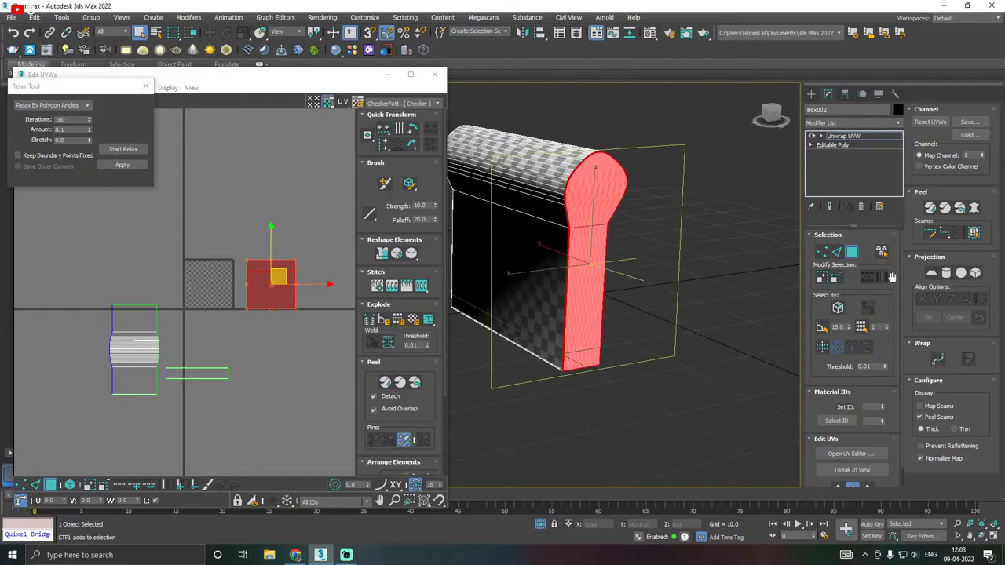
click(931, 273)
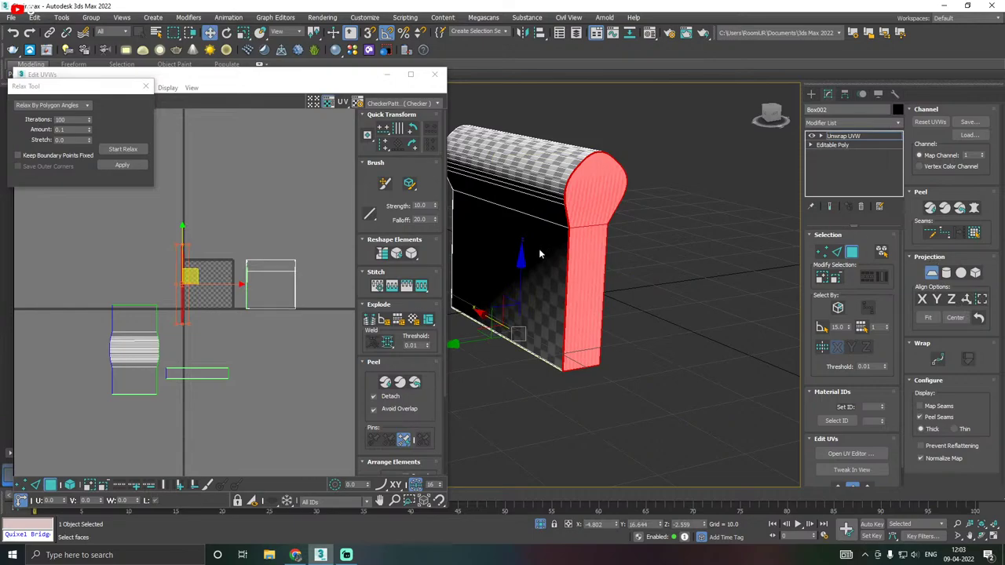
alt+middle_drag(539, 253, 536, 255)
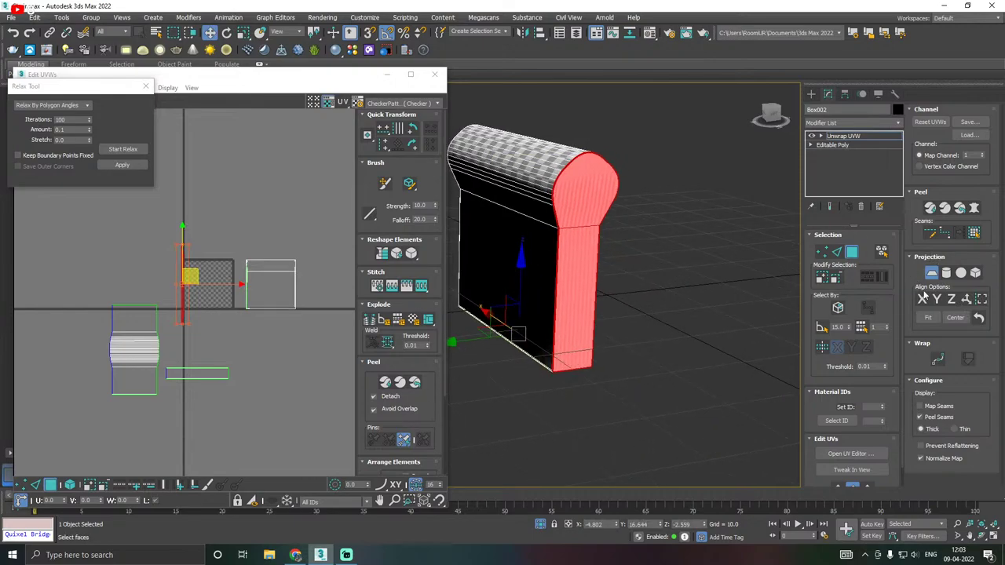
click(924, 299)
alt+middle_drag(577, 250, 608, 254)
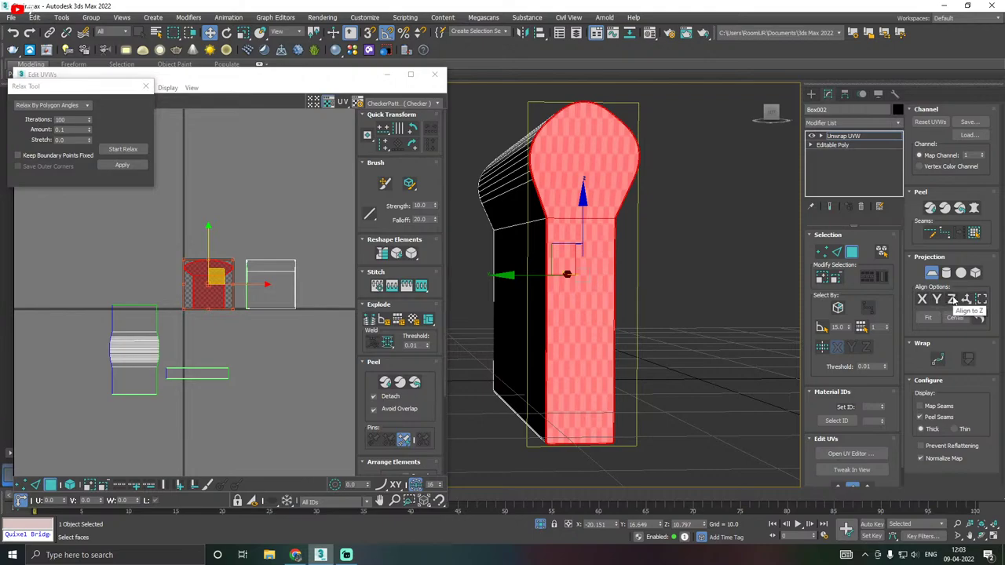
alt+middle_drag(589, 292, 520, 297)
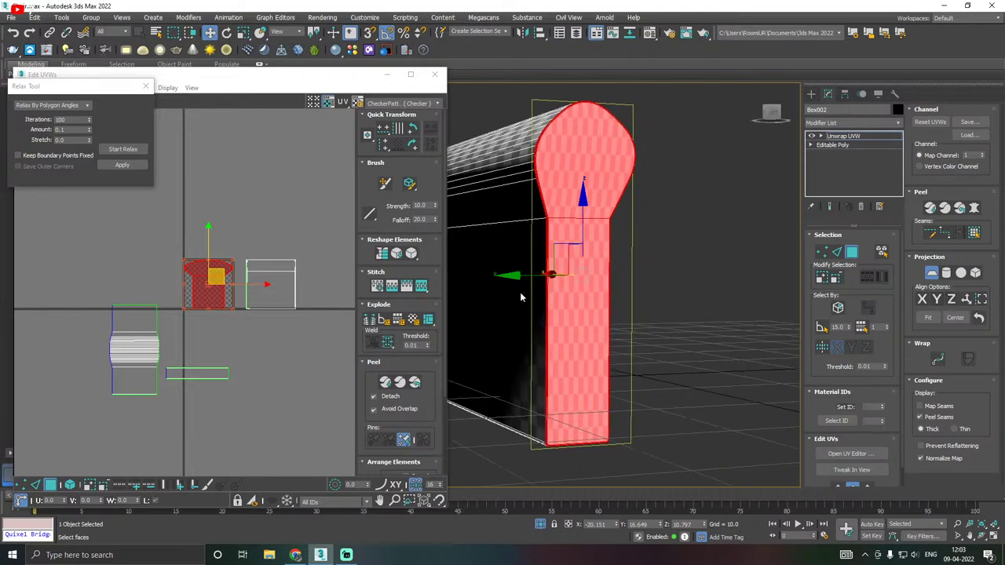
Relax the end-cap UVs in two passes into a keyhole shape and close the projection.
click(123, 150)
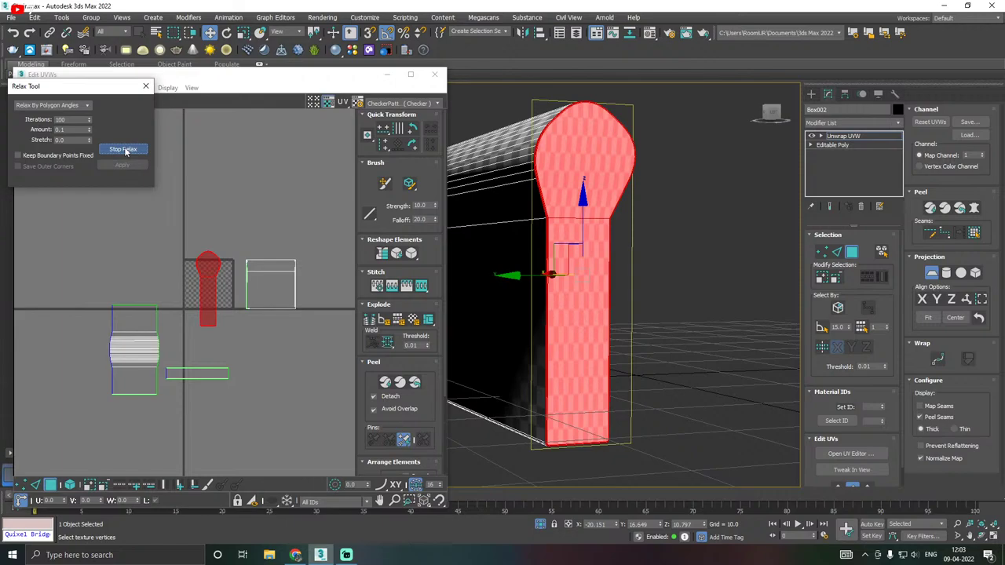
click(123, 149)
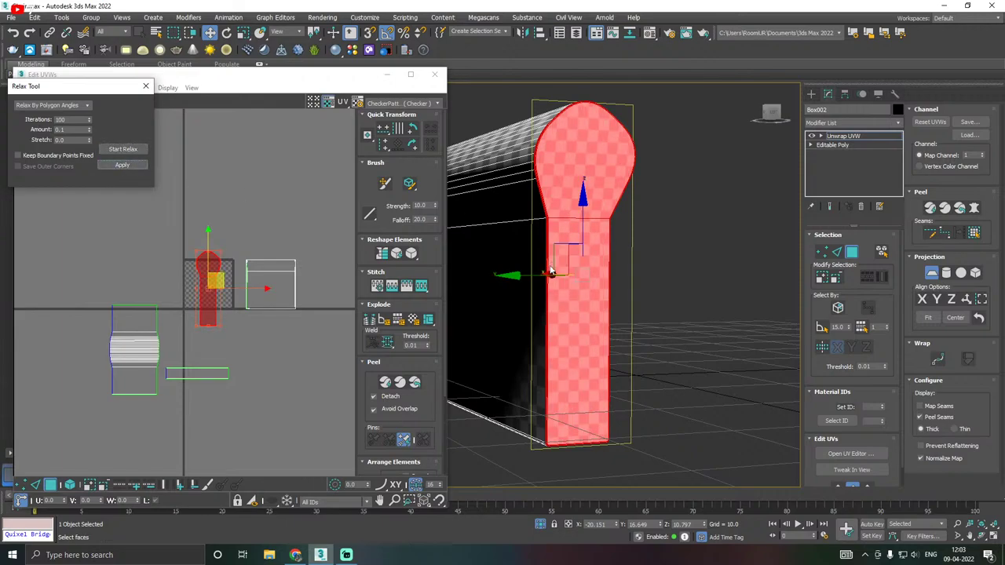
scroll(552, 271, up, 3)
alt+middle_drag(552, 271, 554, 346)
scroll(555, 346, up, 1)
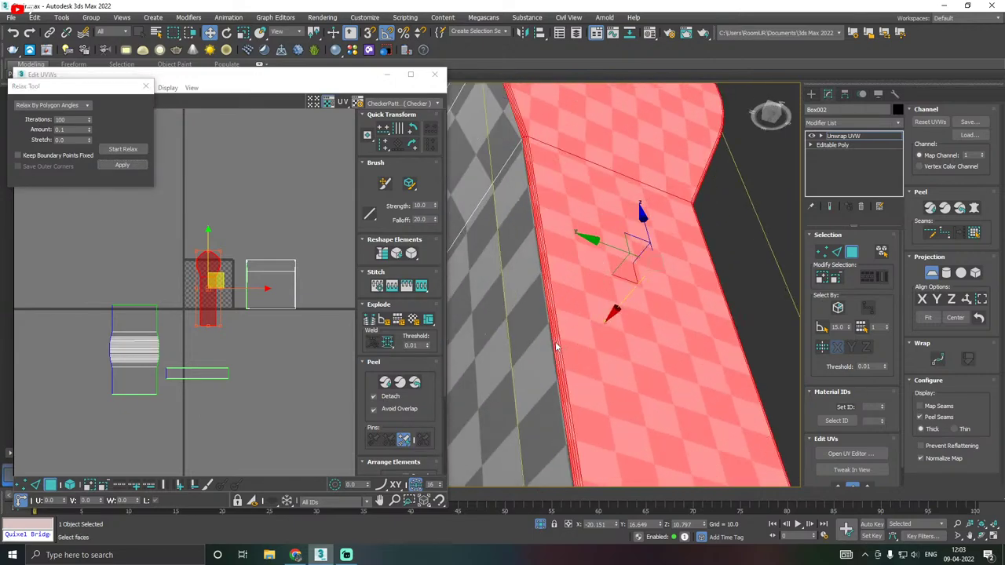
scroll(556, 346, up, 2)
click(113, 150)
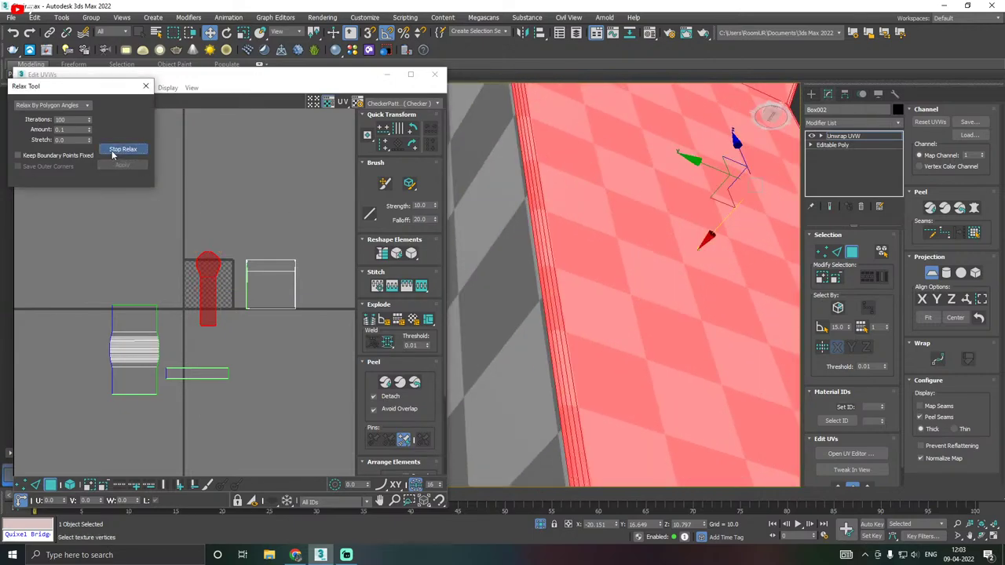
click(111, 150)
scroll(225, 250, down, 3)
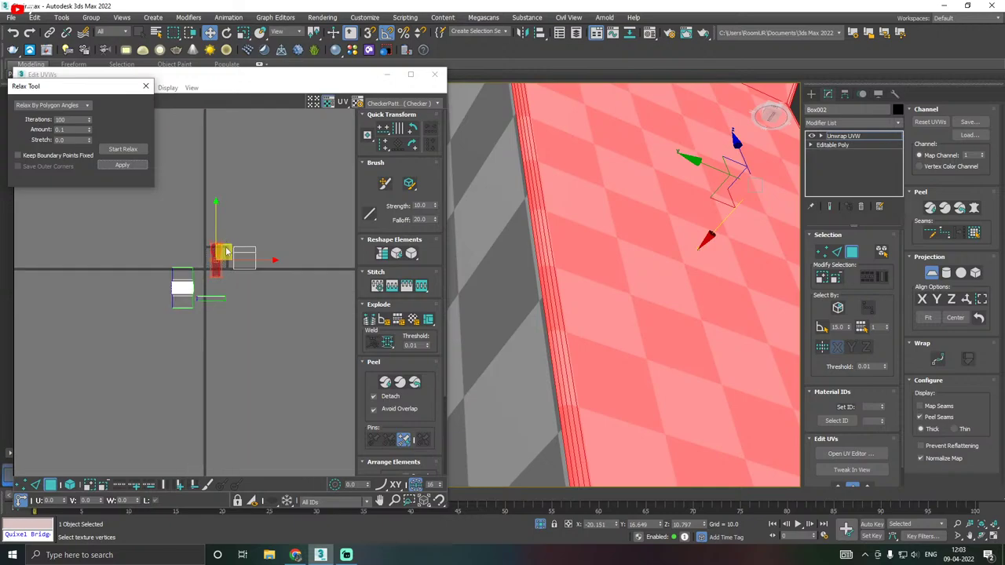
click(930, 272)
Move the end-cap UV shell below the other shells.
alt+middle_drag(573, 235, 552, 268)
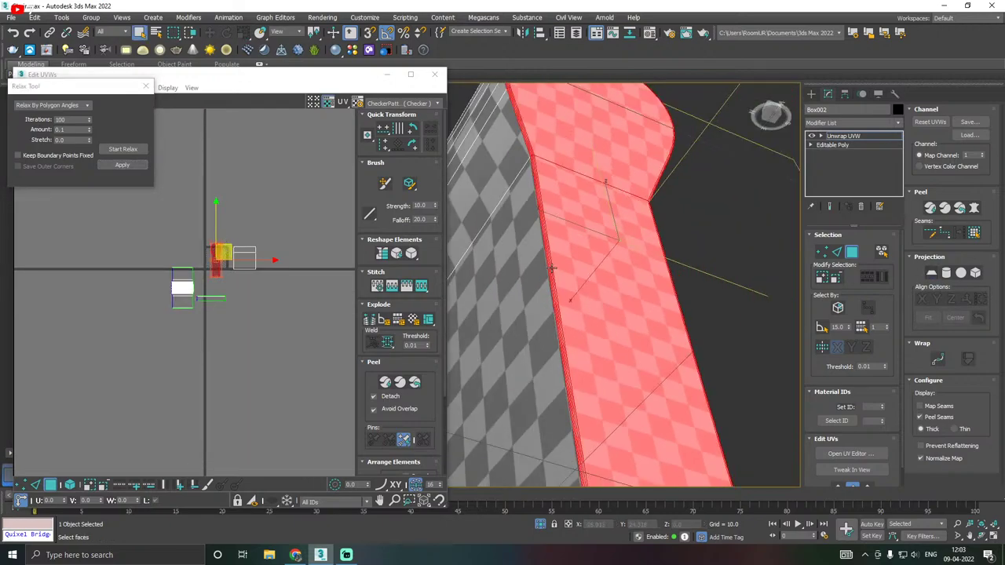
scroll(551, 267, down, 3)
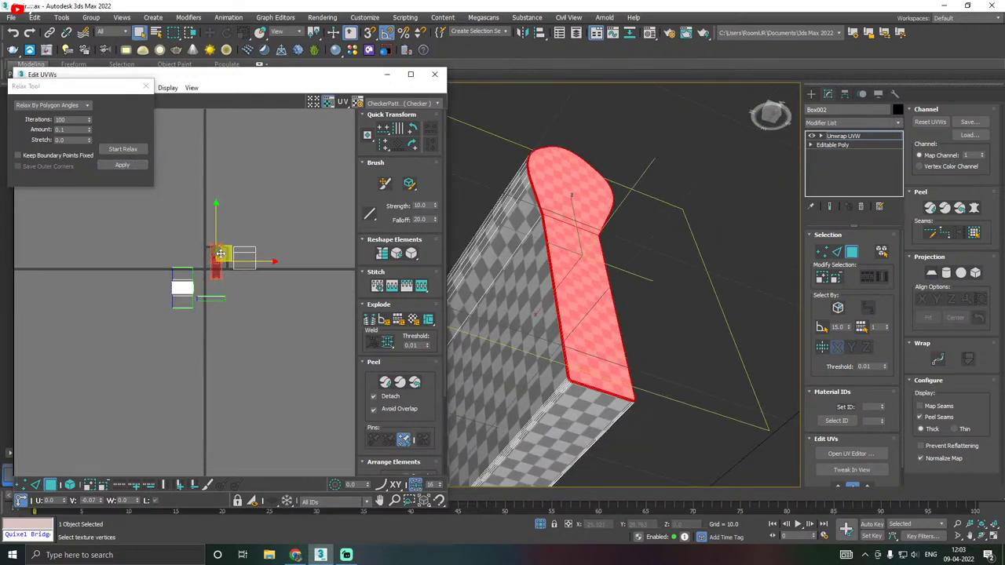
drag(220, 254, 207, 344)
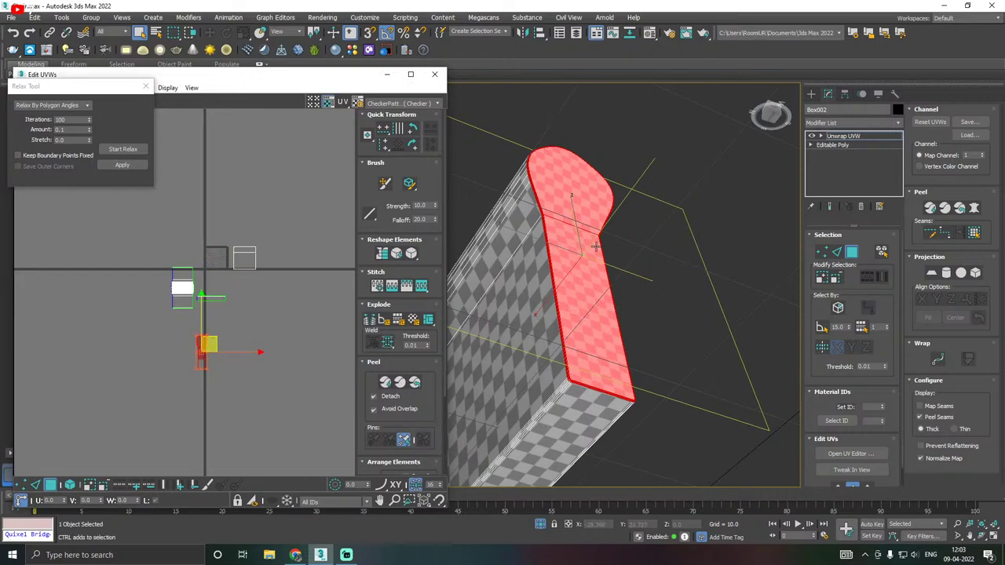
alt+middle_drag(596, 247, 688, 312)
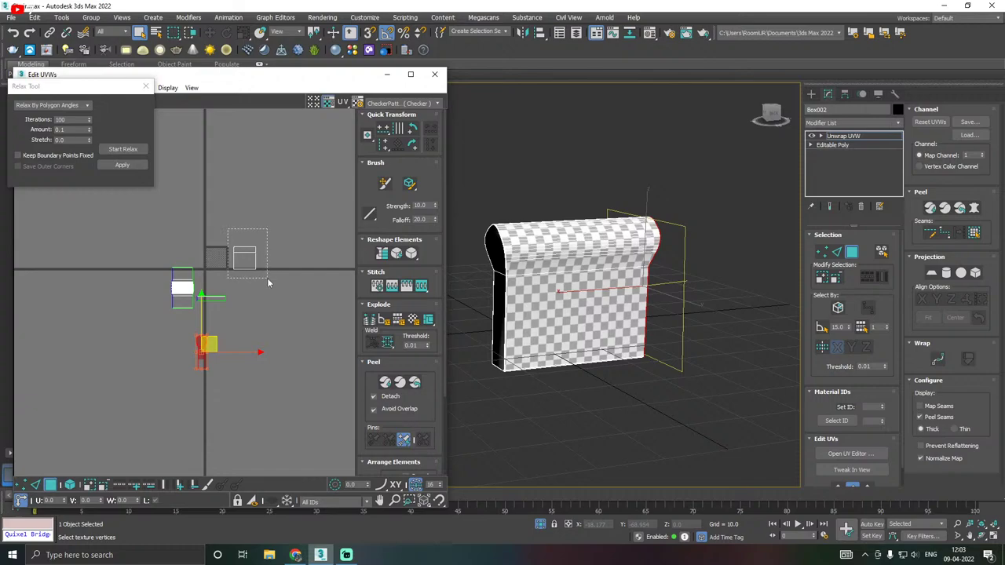
Select the other end-cap face's UVs and planar-map them aligned to X.
drag(266, 278, 267, 278)
alt+middle_drag(691, 259, 492, 279)
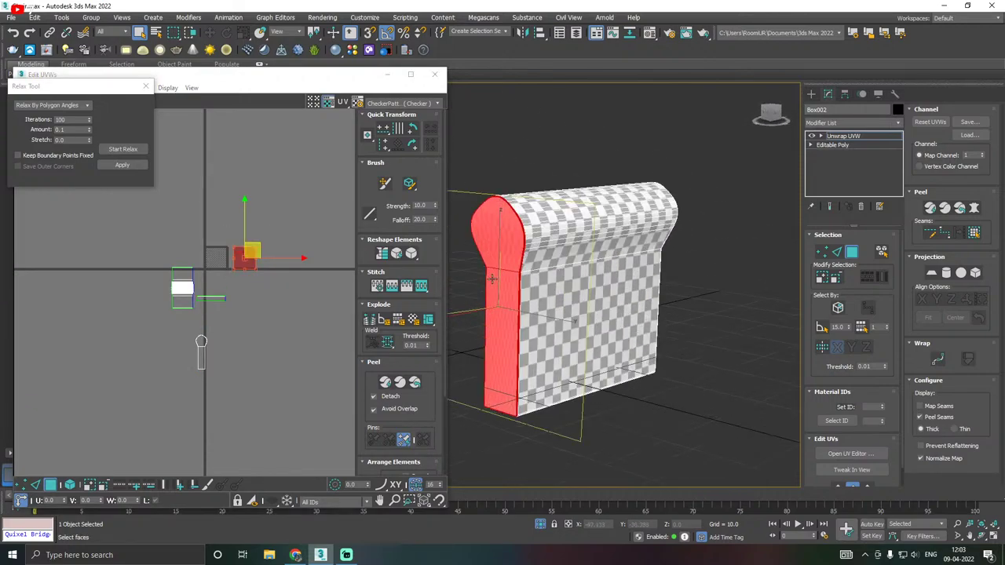
click(931, 273)
alt+middle_drag(565, 289, 638, 289)
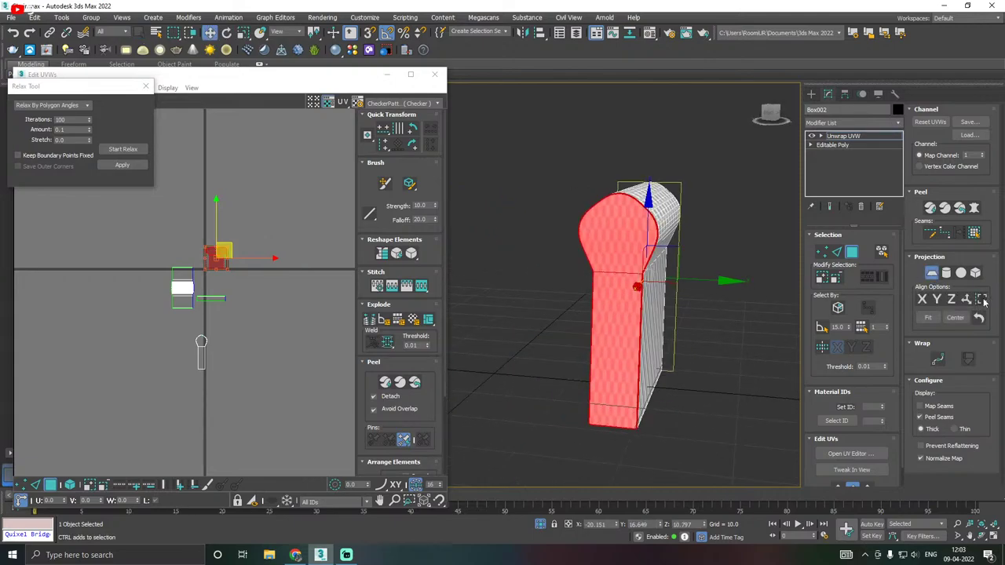
click(931, 273)
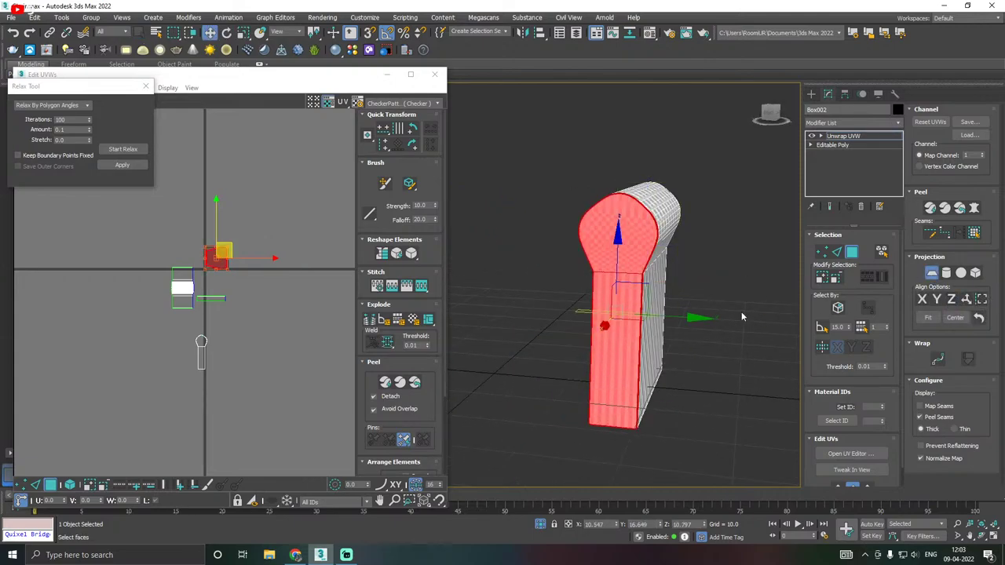
click(931, 272)
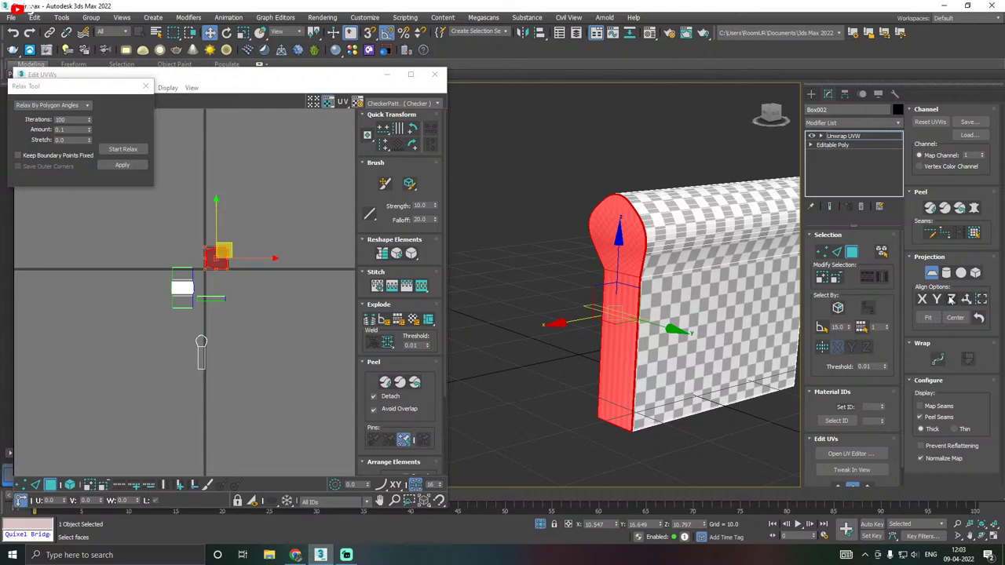
click(922, 300)
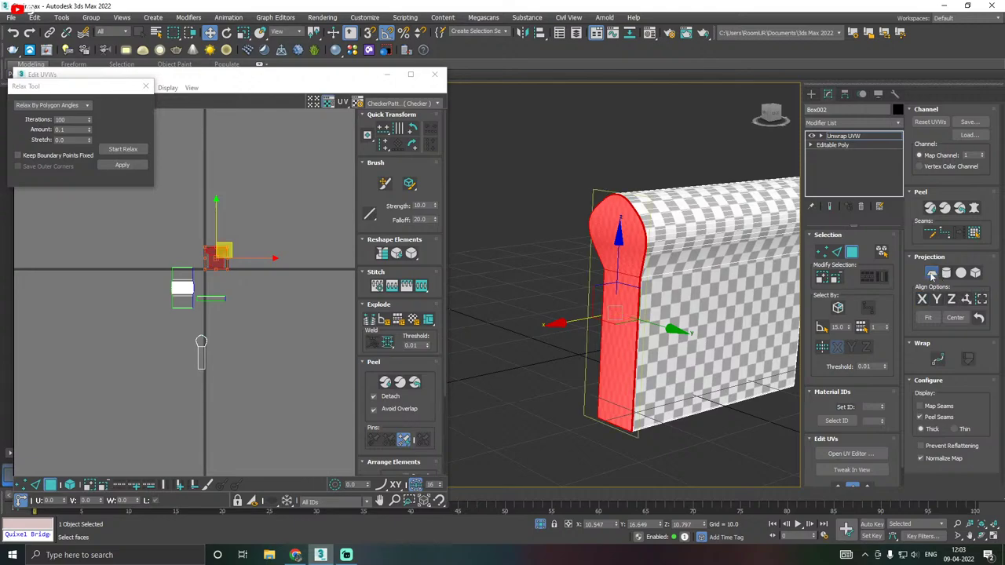
click(931, 272)
Try relaxing the end-cap shell, undo the relax, and save the scene.
scroll(213, 251, up, 5)
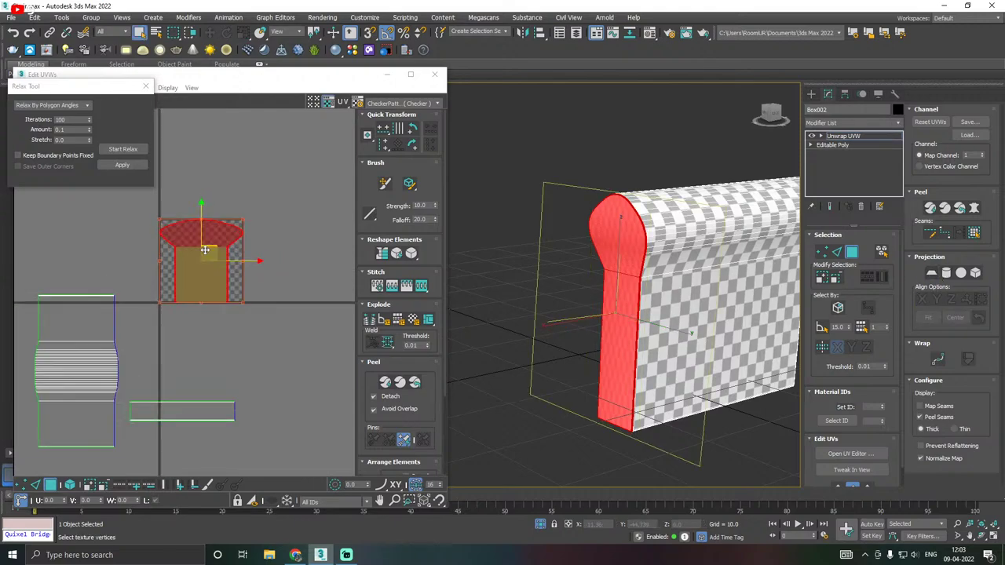
click(121, 150)
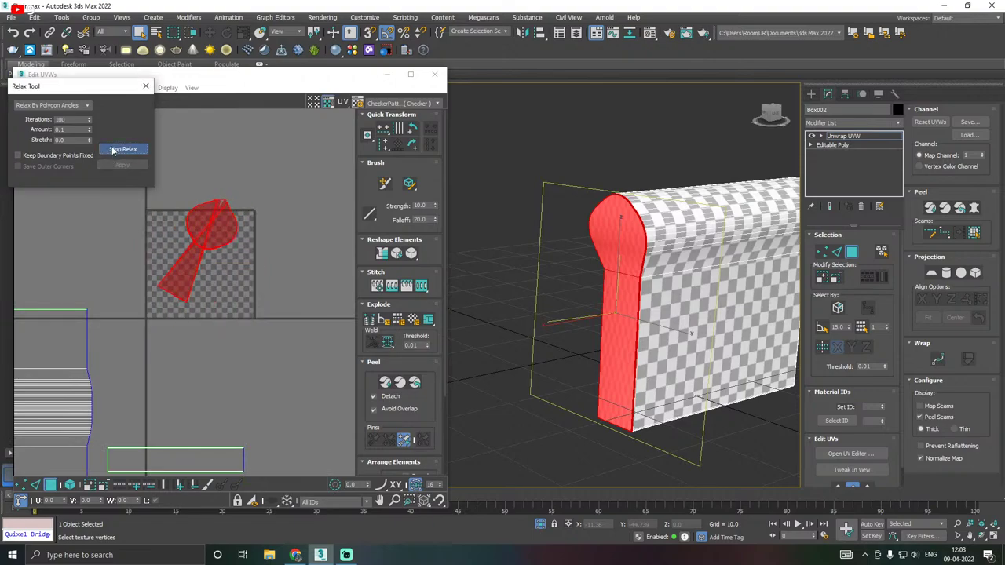
click(121, 152)
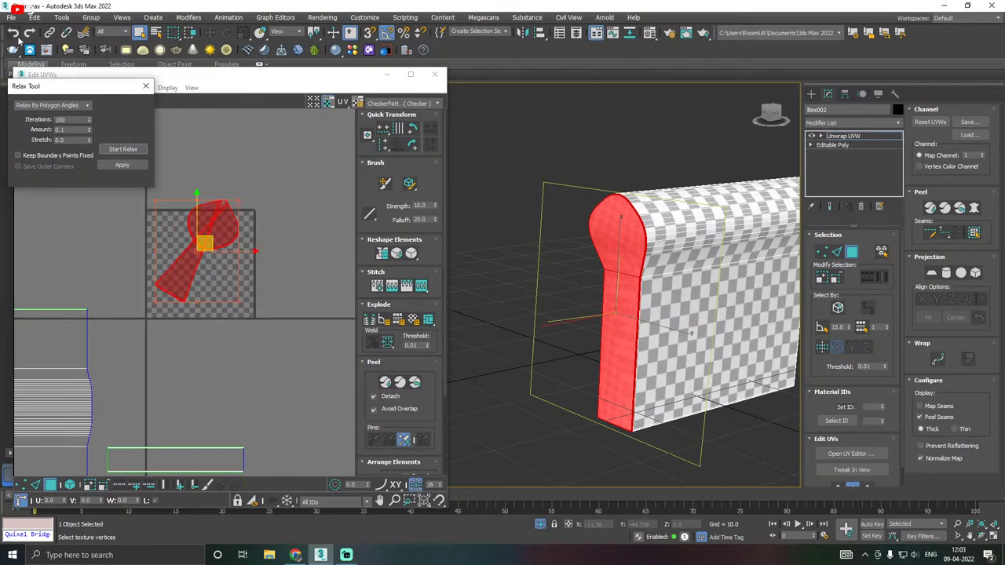
click(13, 33)
click(17, 18)
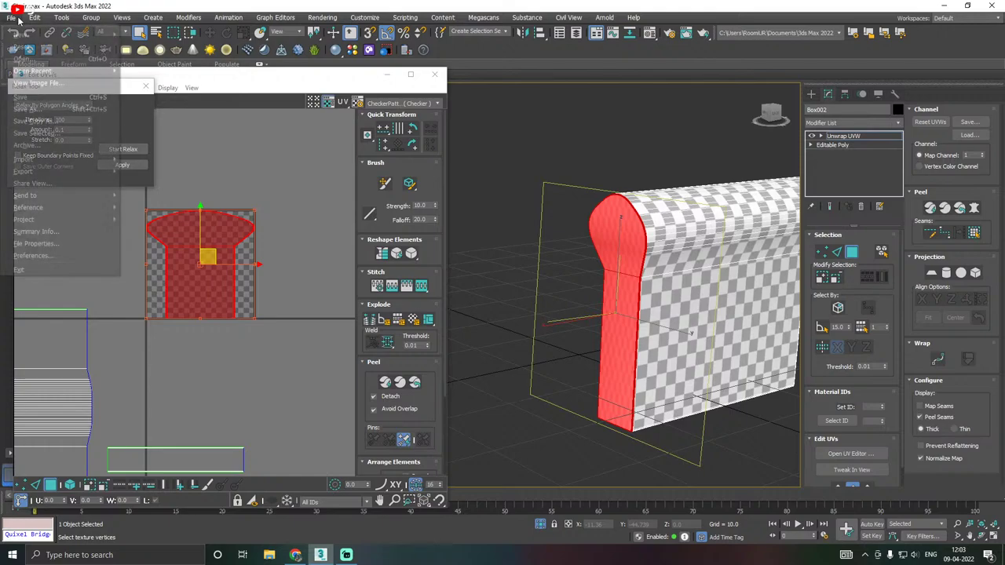
click(30, 95)
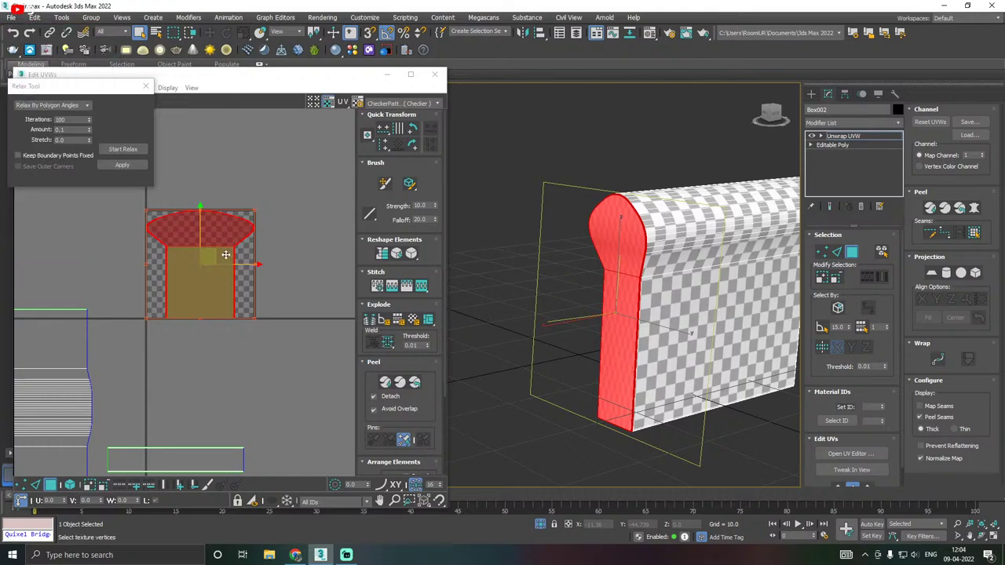
Add the stem part to the UV selection, try relaxing again, then undo those relax steps.
ctrl+click(201, 261)
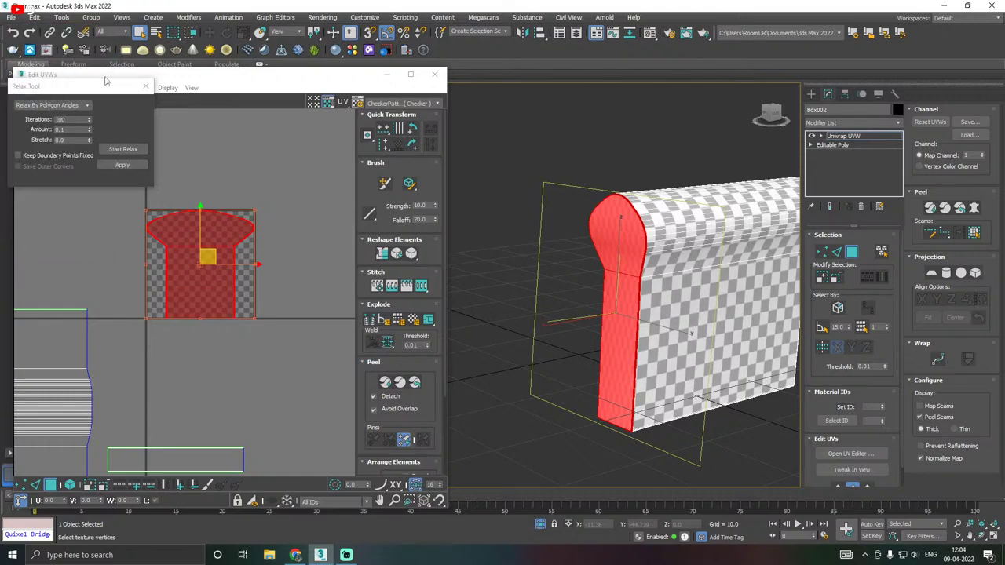
click(120, 148)
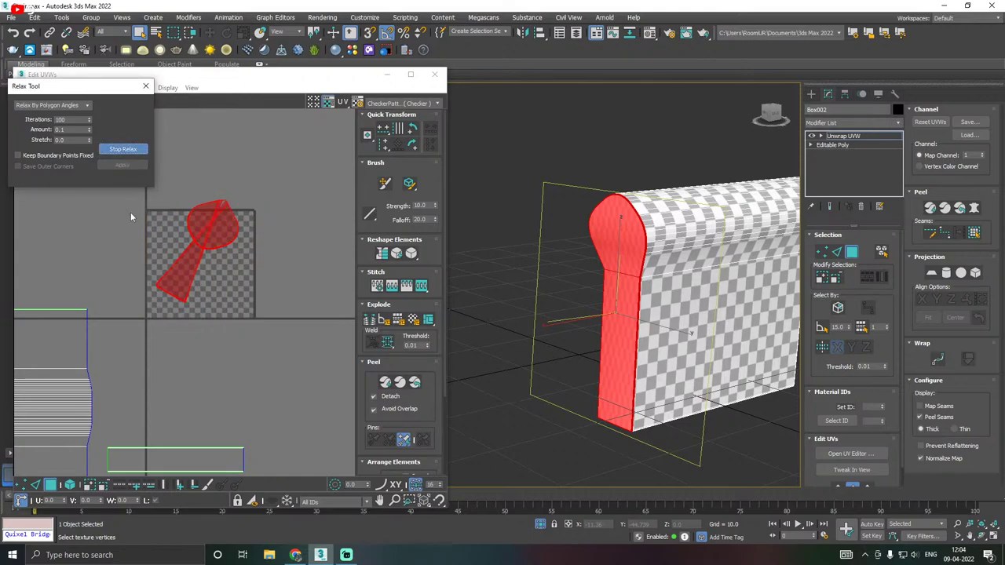
click(133, 150)
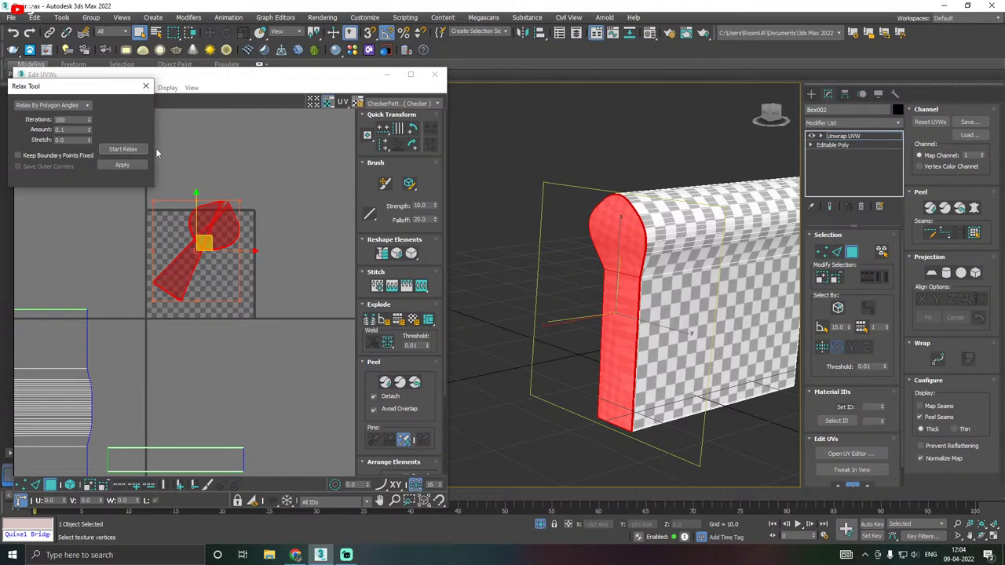
click(114, 149)
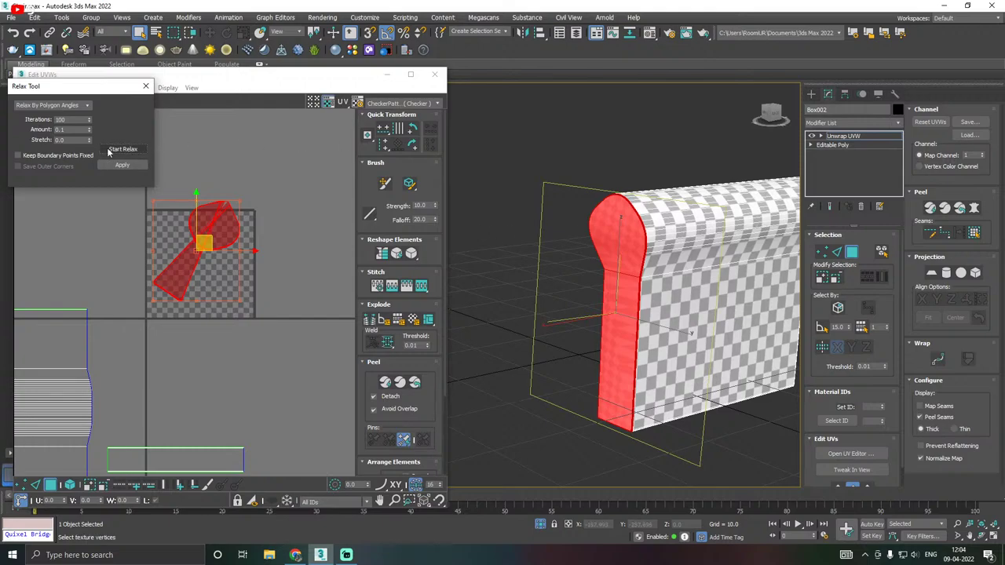
click(13, 32)
click(14, 32)
click(14, 32)
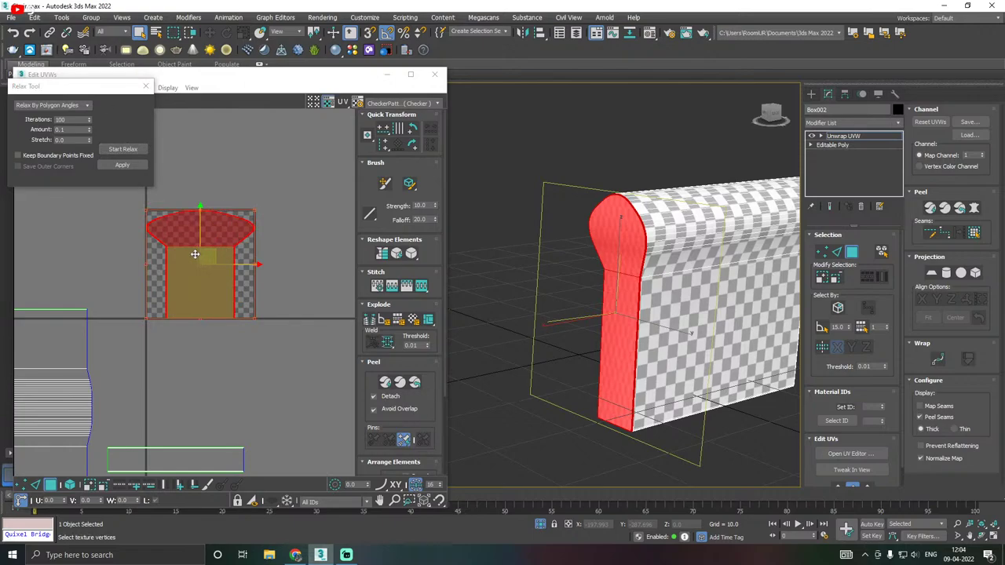
Flip the end-cap UV shell horizontally from the UV editor's quad menu.
right_click(195, 254)
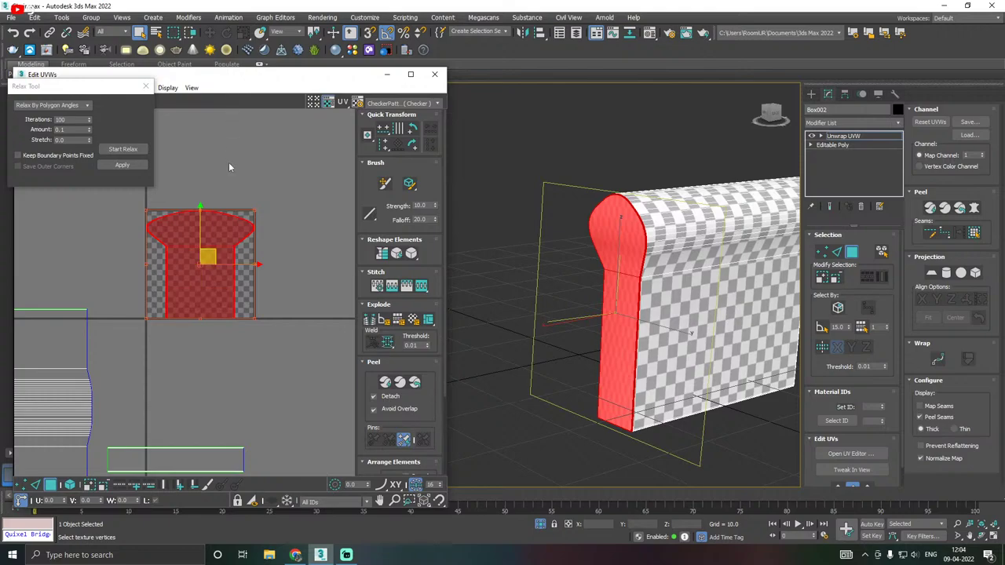
right_click(204, 236)
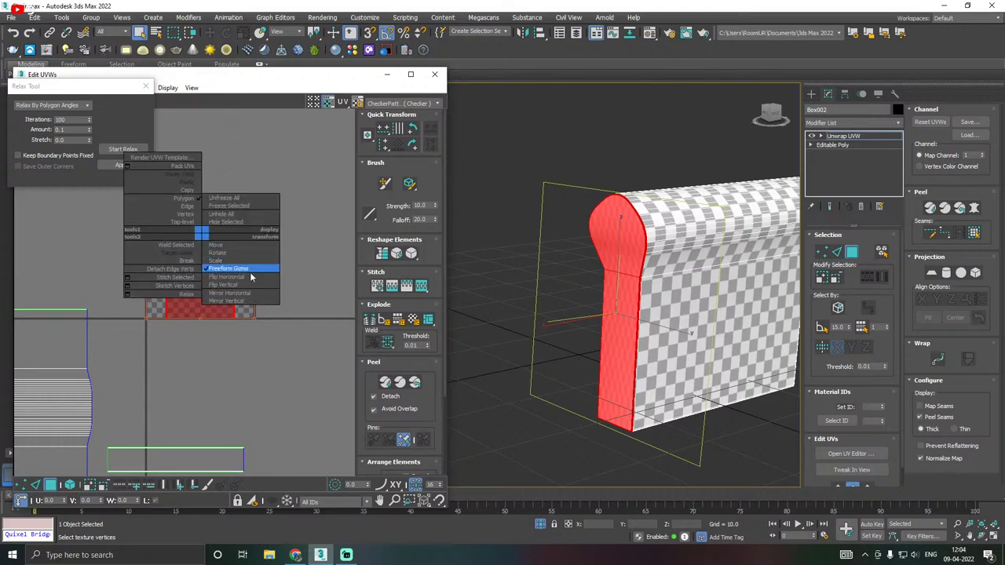
click(223, 278)
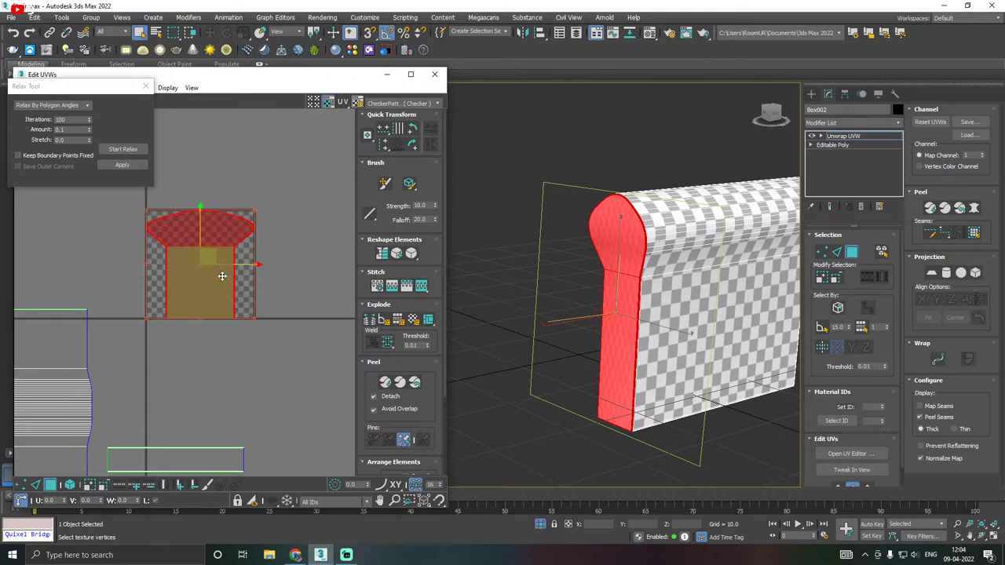
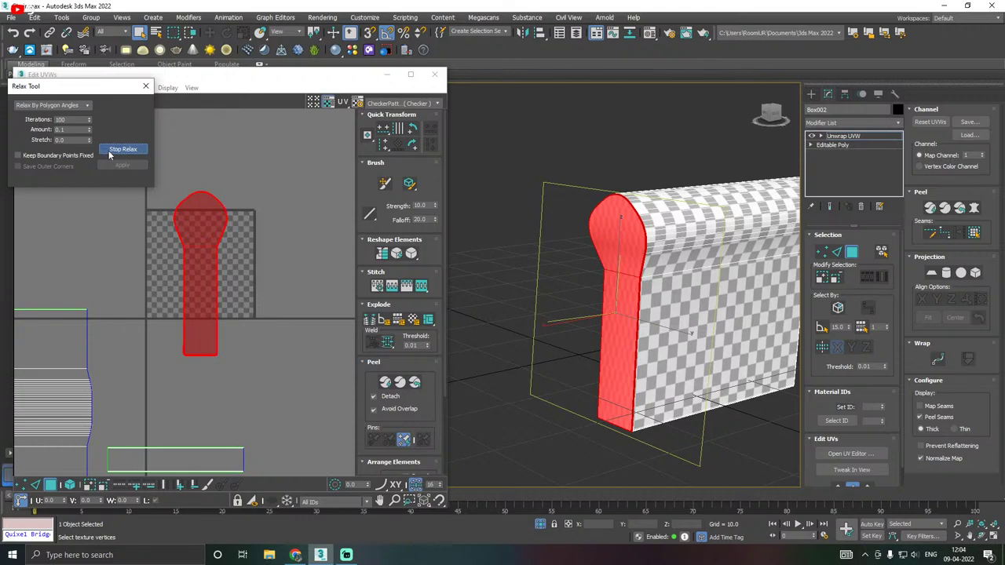
Re-run and stop Relax By Polygon Angles on the armrest's end-cap shell until its checkers look even.
click(123, 149)
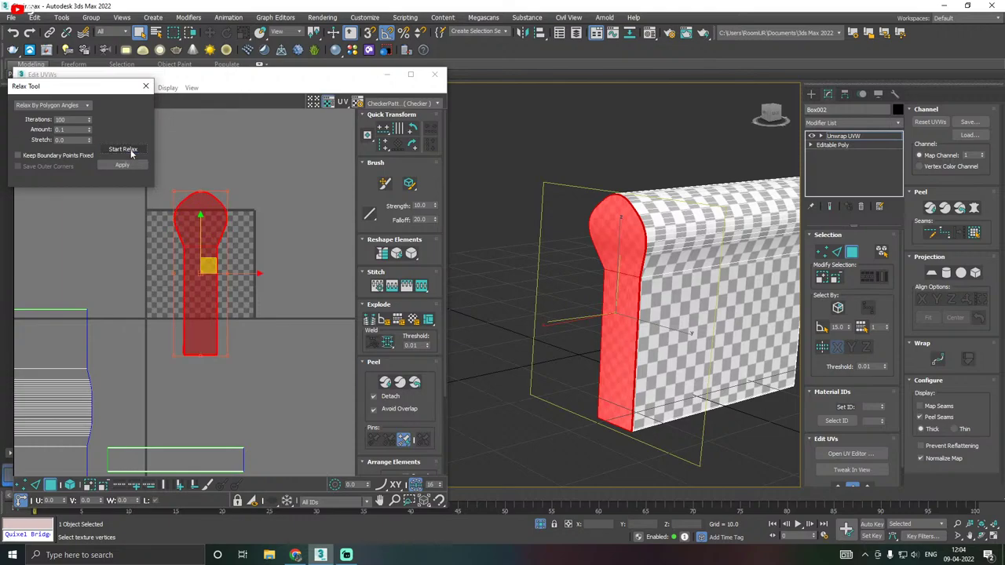
alt+middle_drag(592, 261, 685, 351)
scroll(648, 338, up, 10)
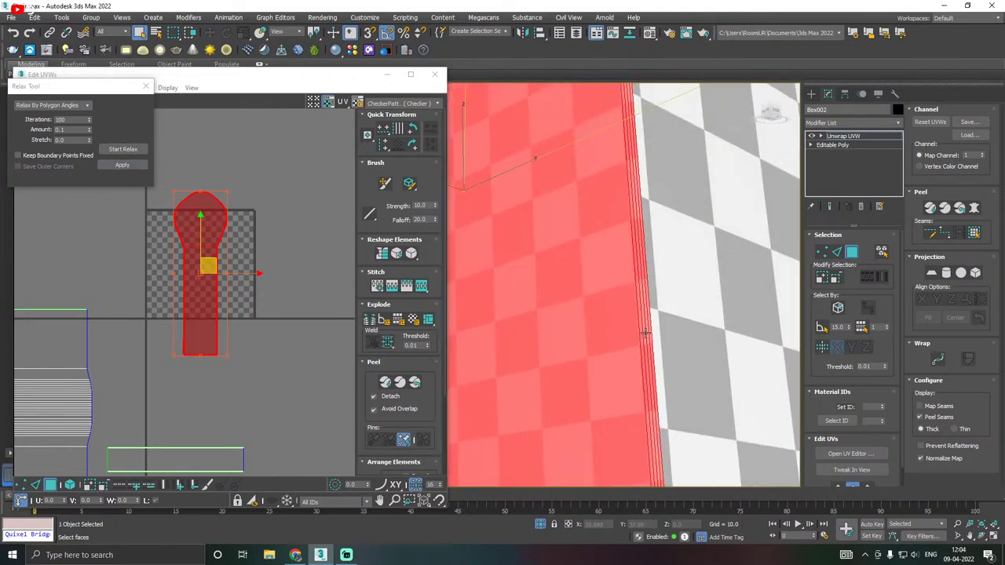
click(117, 149)
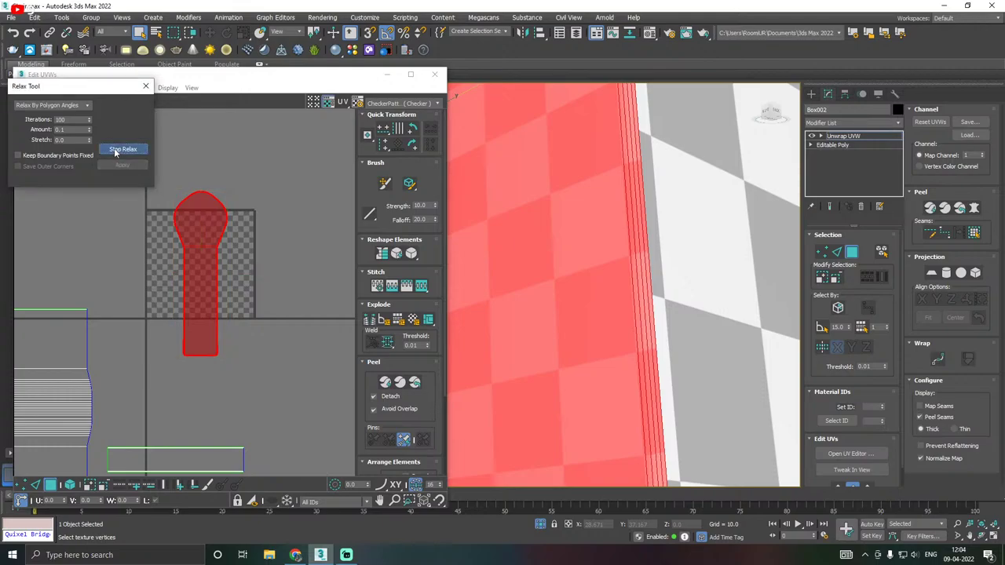
click(118, 149)
scroll(197, 220, down, 8)
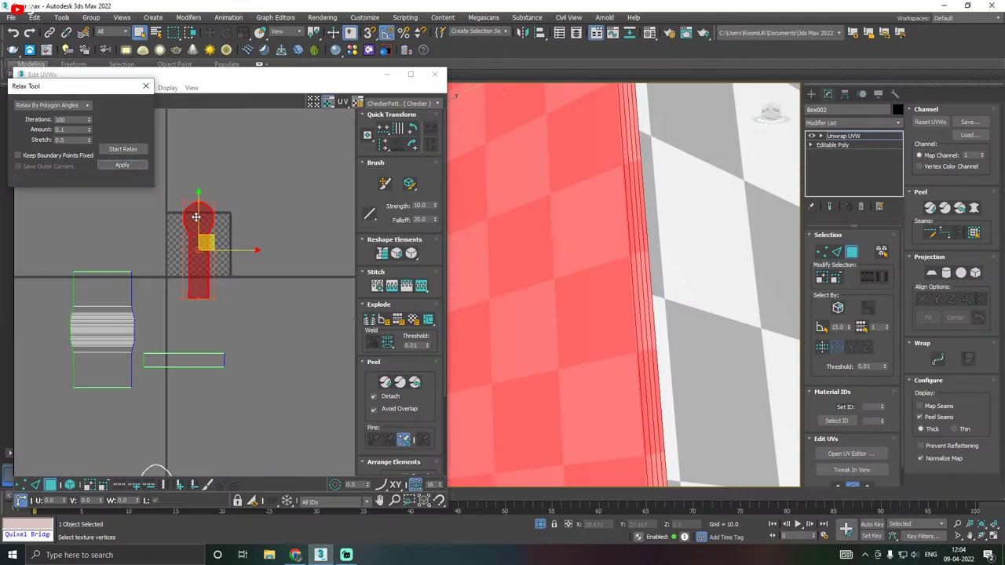
scroll(531, 236, down, 8)
alt+middle_drag(605, 225, 480, 203)
scroll(480, 203, up, 6)
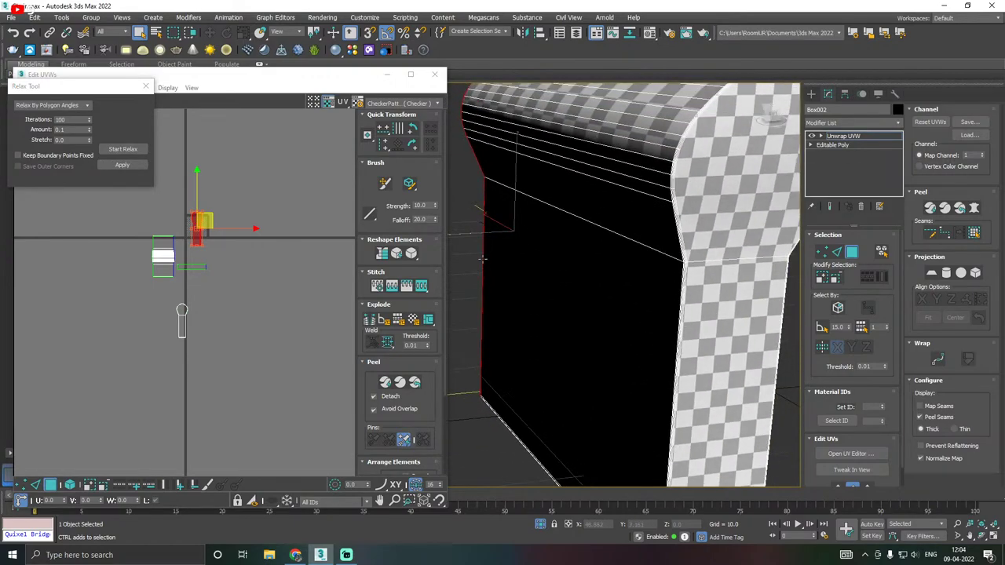
scroll(165, 295, down, 3)
Marquee-select all of the armrest's UV shells in Edit UVWs.
drag(131, 236, 178, 319)
scroll(158, 268, up, 3)
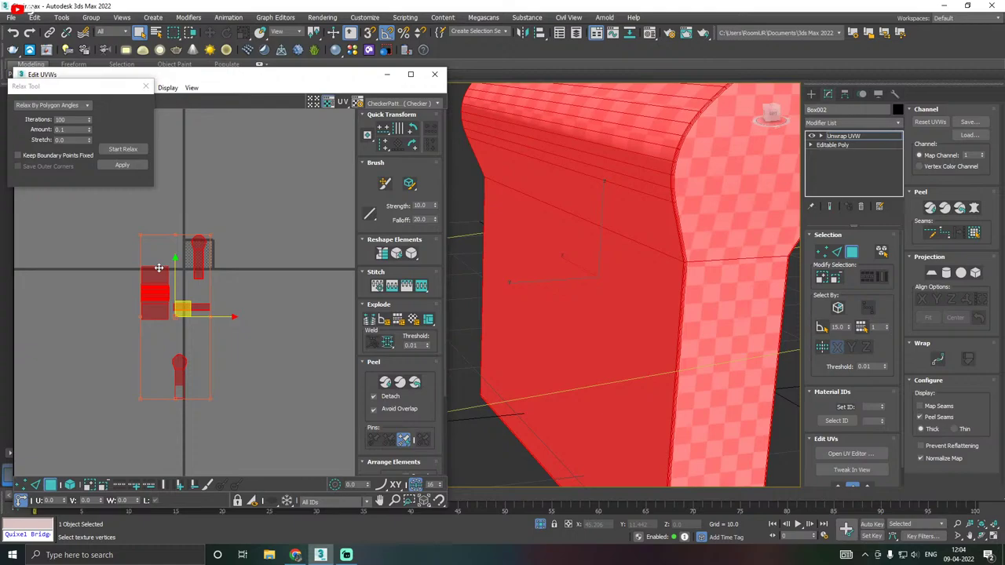
scroll(171, 267, up, 1)
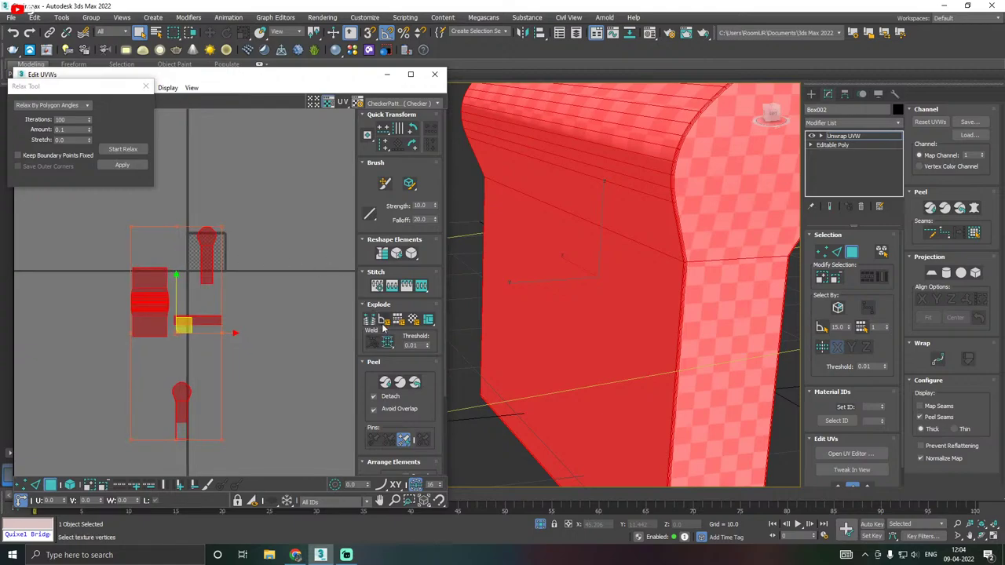
scroll(384, 330, down, 2)
scroll(394, 340, down, 1)
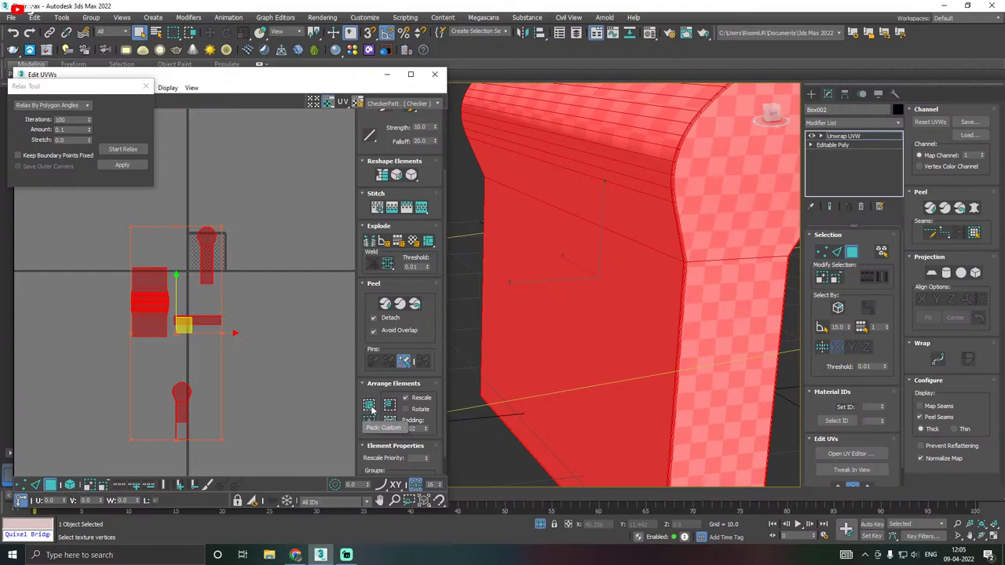
Pack the armrest's UV shells together with Pack Custom, accepting the Pack dialog.
click(370, 407)
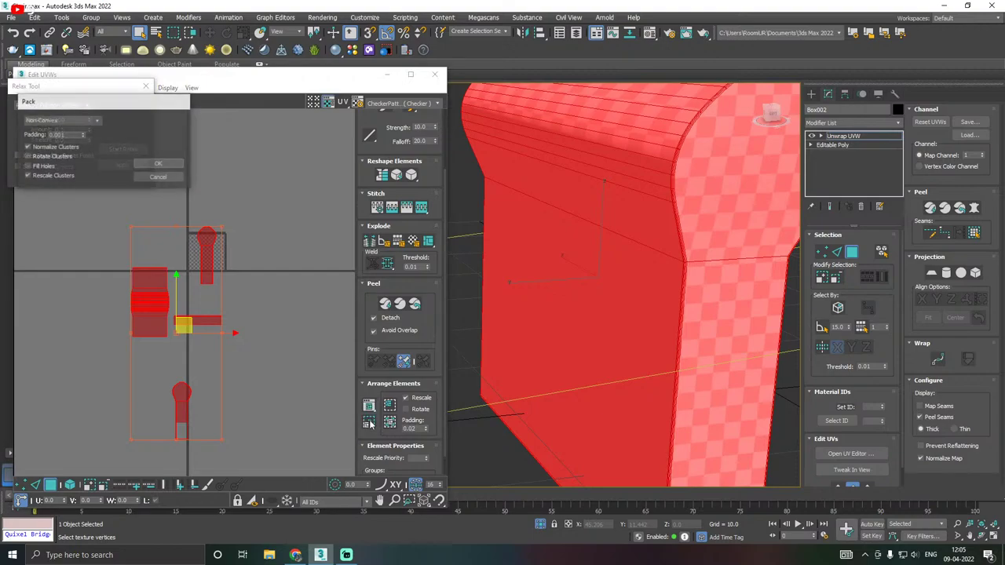
drag(90, 108, 73, 155)
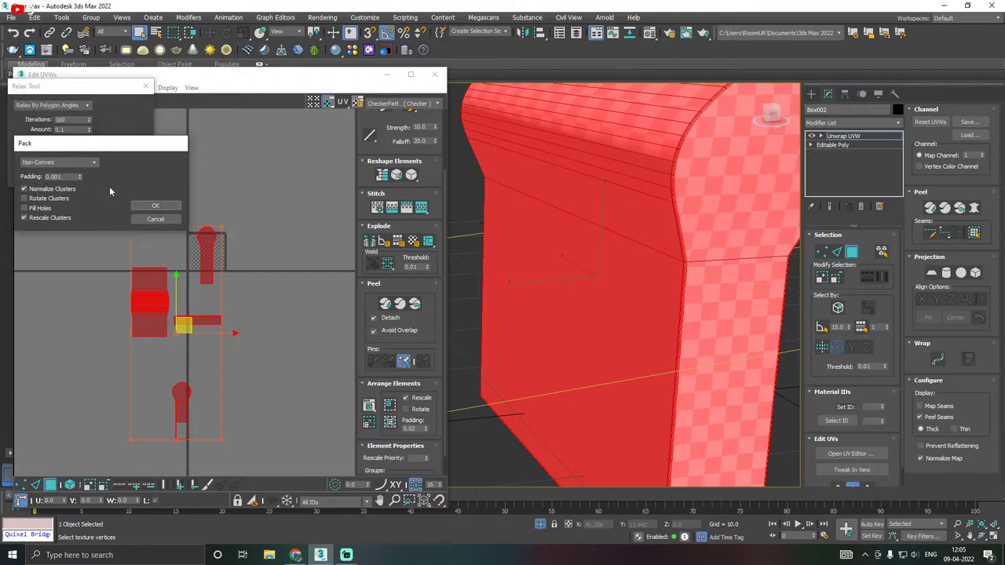
click(151, 206)
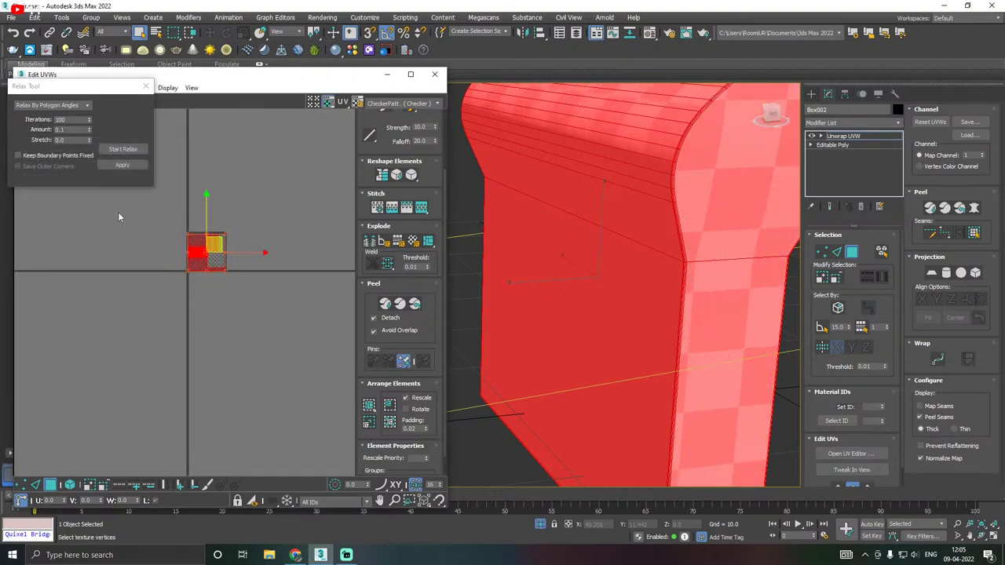
scroll(512, 299, down, 5)
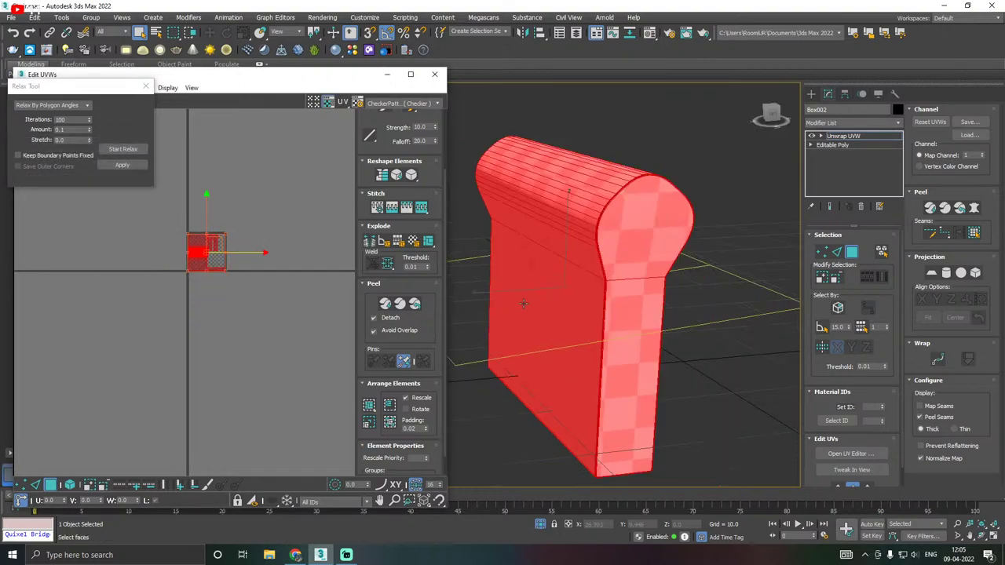
Check the armrest's checker preview in the viewport and close Edit UVWs.
alt+middle_drag(524, 304, 625, 302)
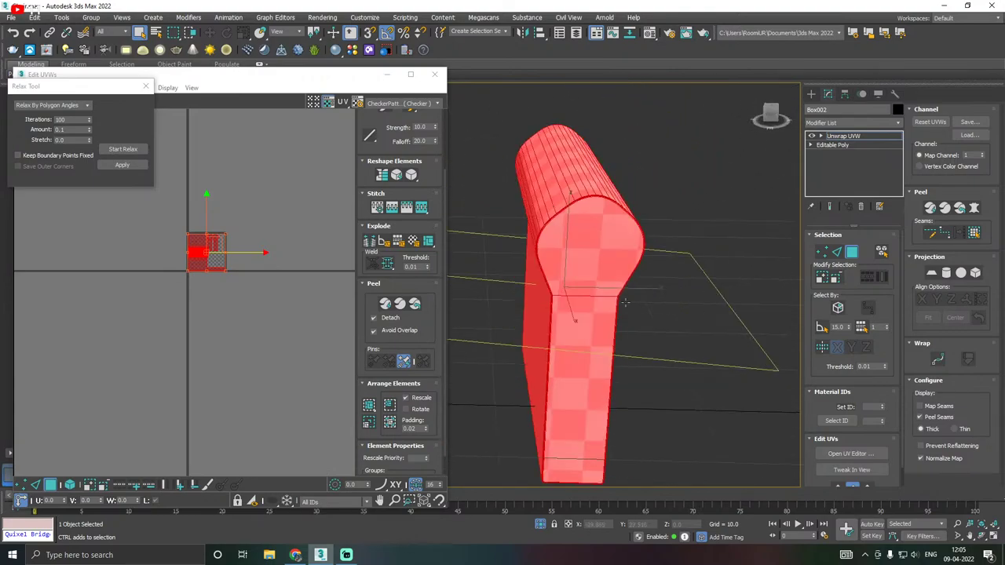
scroll(201, 236, up, 6)
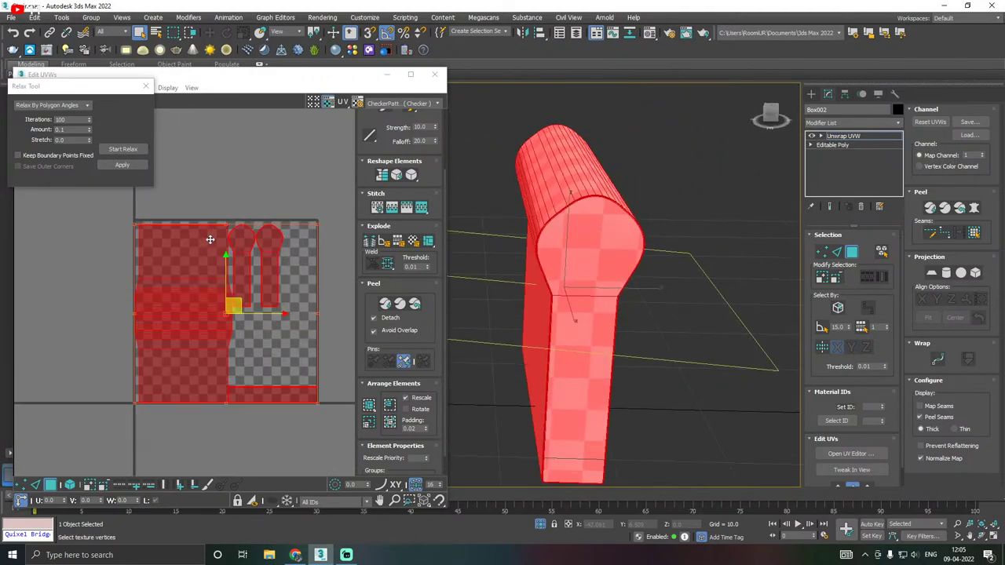
click(434, 74)
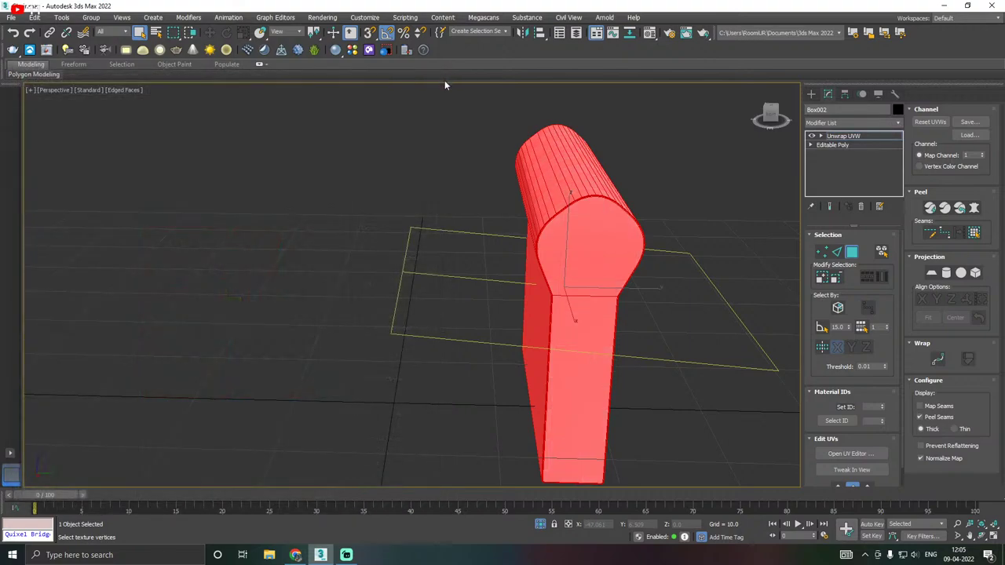
Exit face sub-object mode, unisolate the chair and delete the right arm.
click(844, 138)
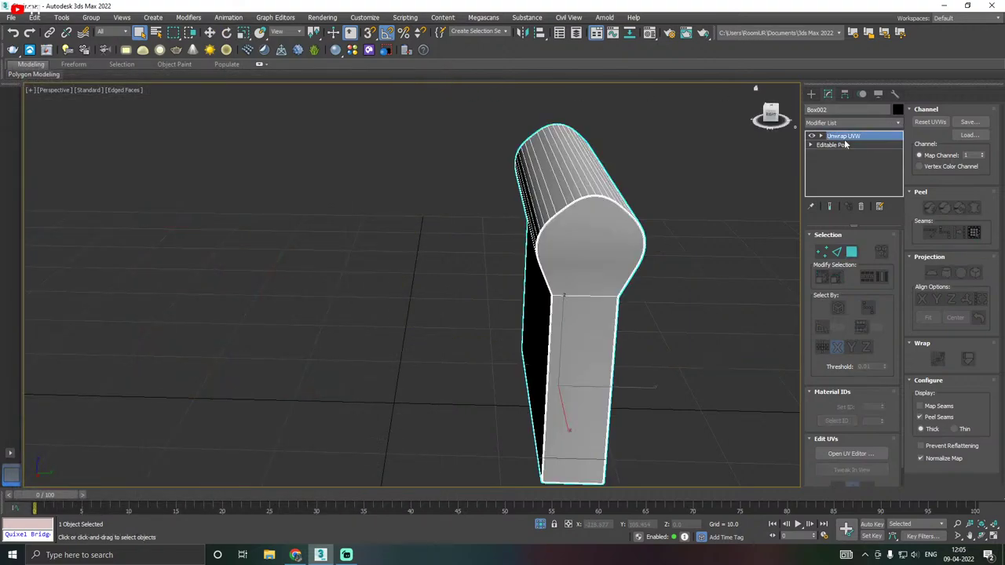
click(210, 33)
click(540, 524)
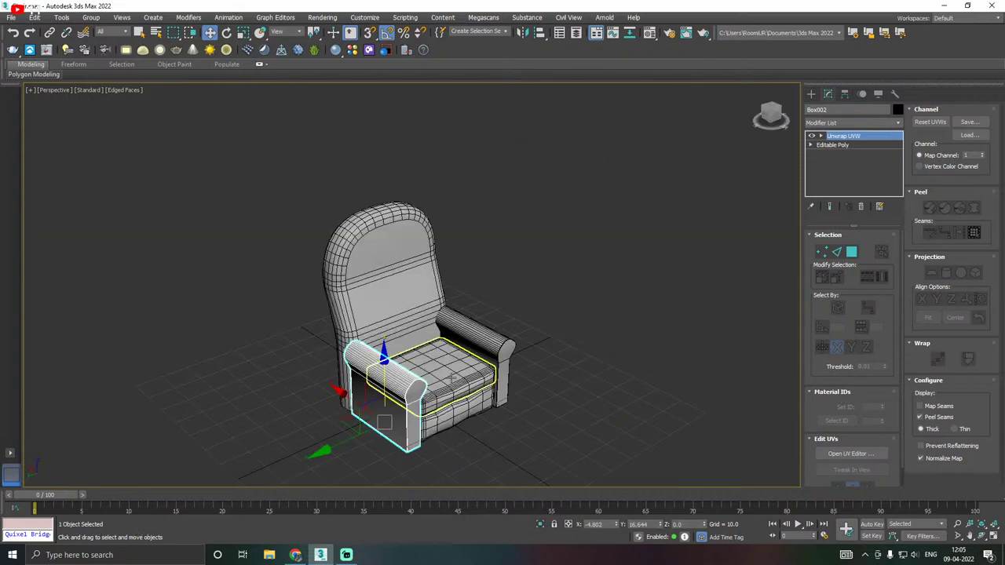
scroll(459, 392, up, 3)
click(526, 350)
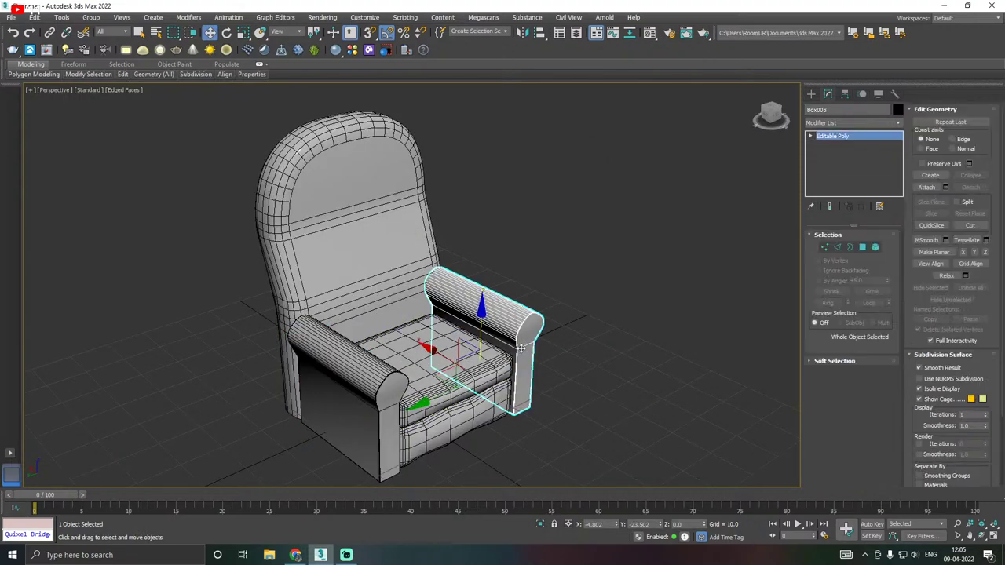
key(Delete)
Shift-drag a Copy of the unwrapped left arm to the seat's right side.
click(345, 388)
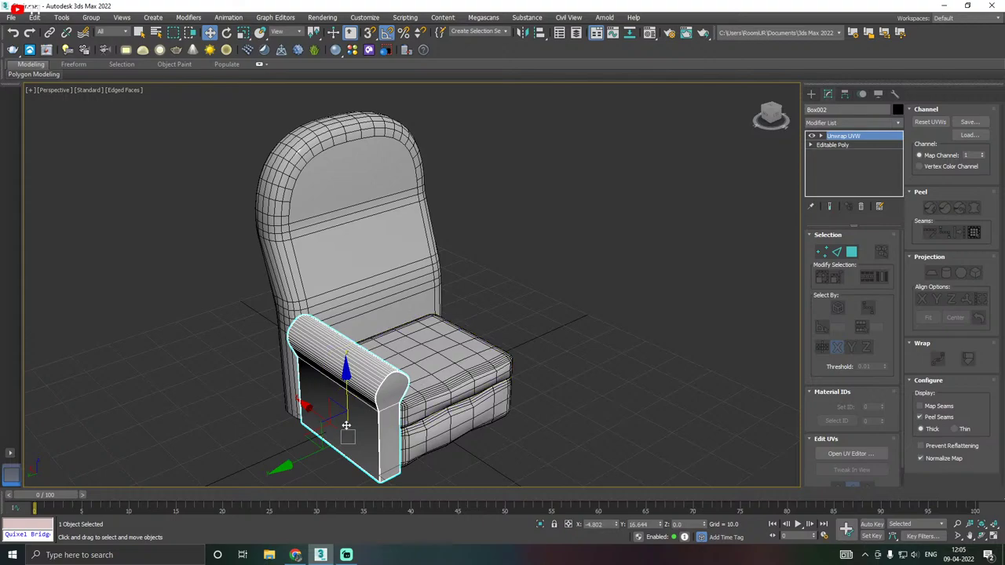
middle_drag(450, 420, 333, 386)
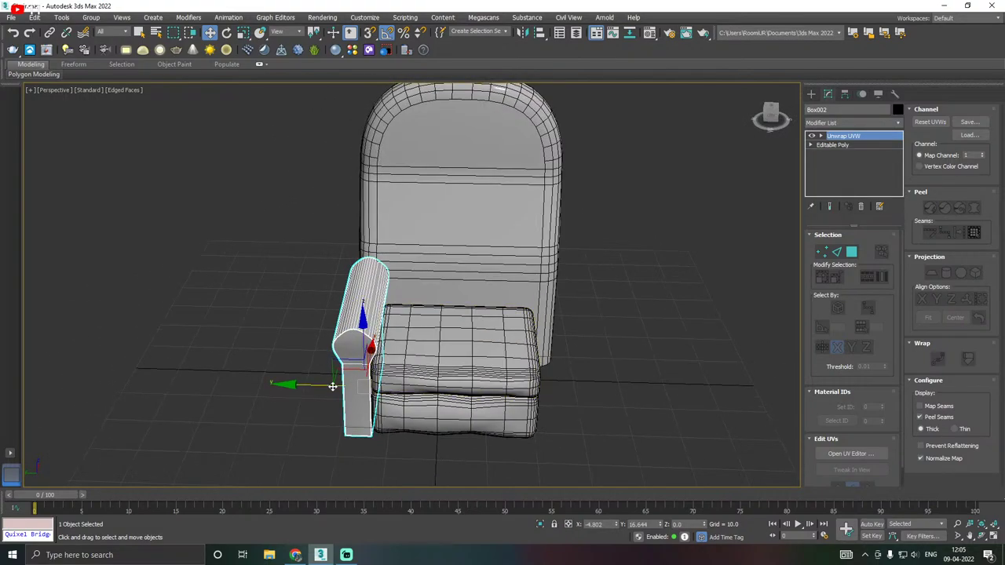
mouse_move(301, 384)
shift+mouse_down()
mouse_move(490, 378)
mouse_move(480, 380)
shift+mouse_up()
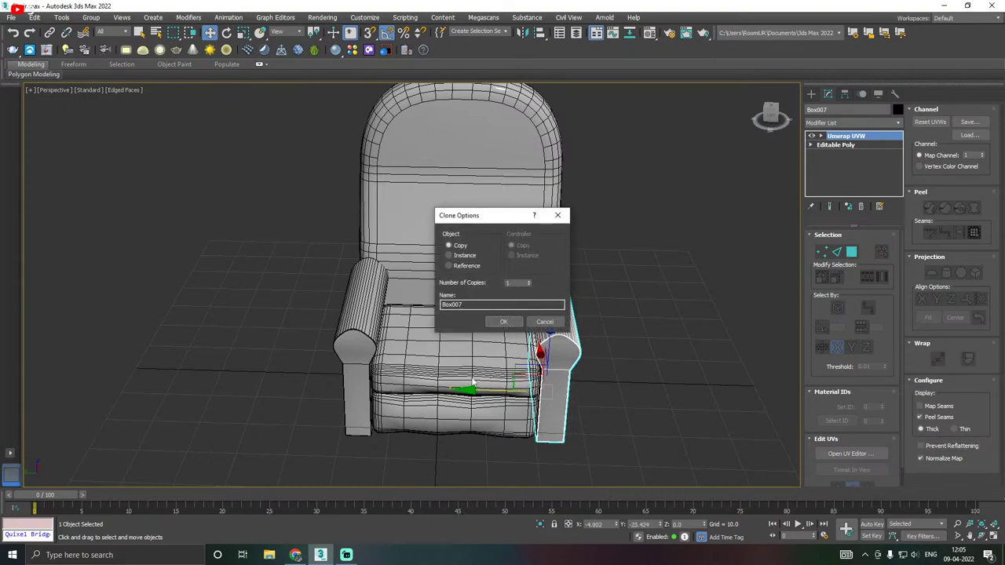
click(503, 323)
alt+middle_drag(503, 324, 573, 328)
scroll(471, 313, down, 3)
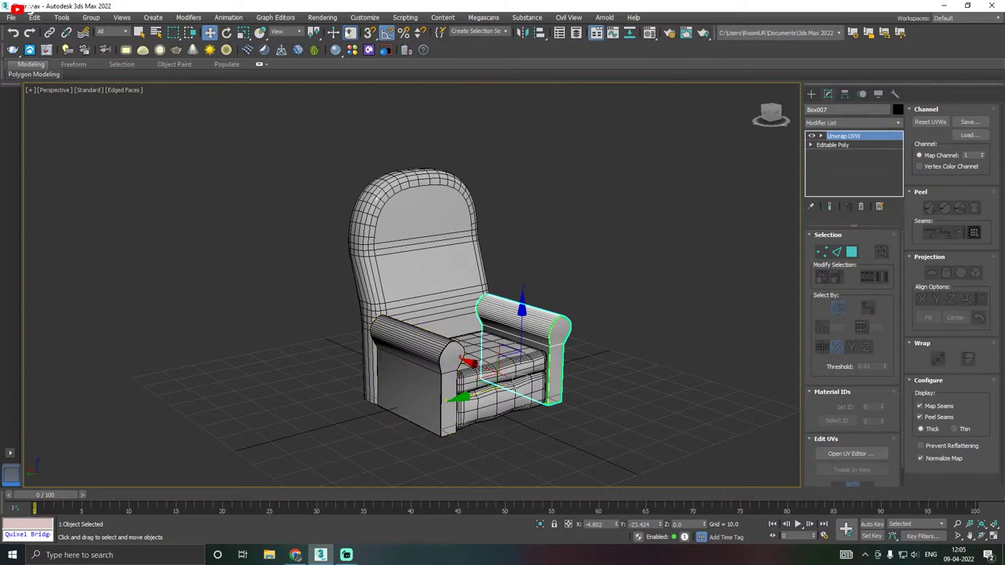
Save the scene with File > Save.
click(11, 17)
click(27, 96)
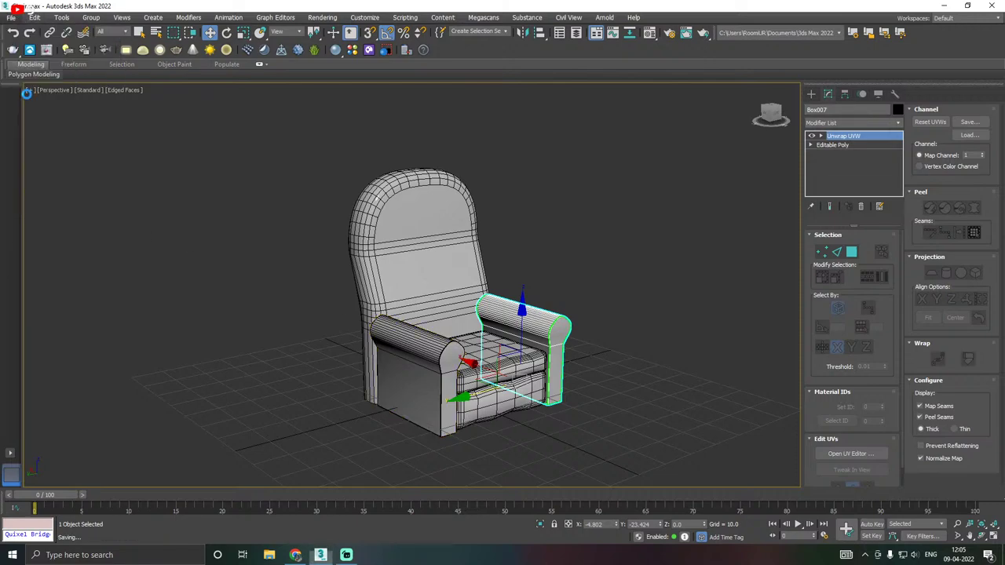
alt+middle_drag(424, 208, 419, 241)
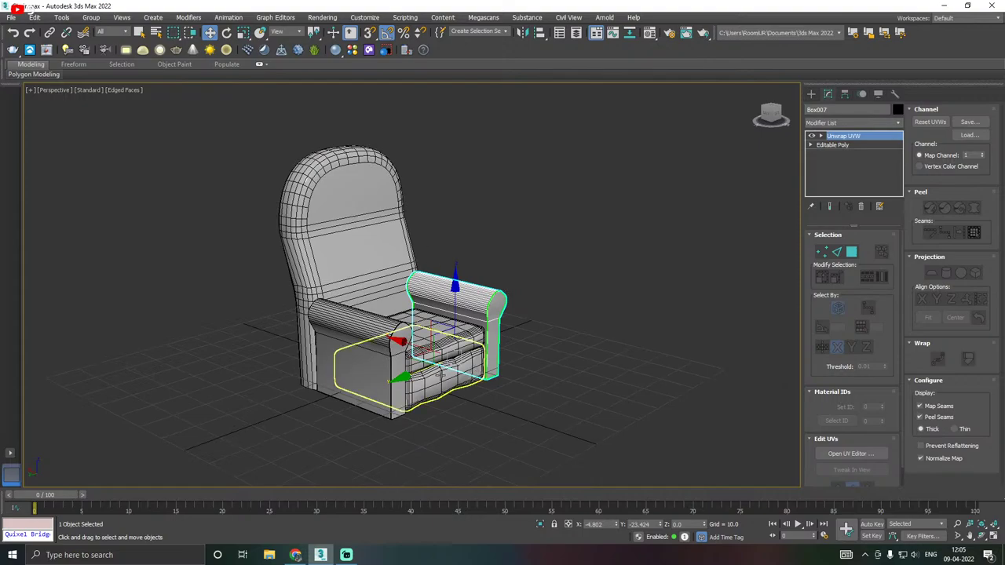
mouse_move(442, 364)
alt+middle_down()
mouse_move(412, 367)
mouse_move(420, 377)
mouse_move(438, 361)
alt+middle_up()
Select the Box001 seat box and isolate it.
click(438, 361)
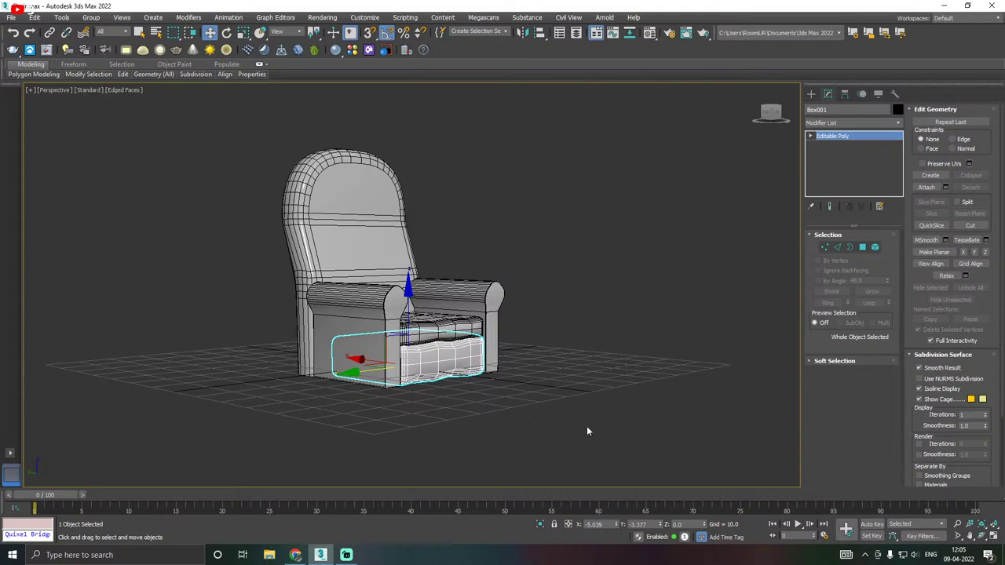
click(540, 524)
alt+middle_drag(422, 465, 405, 360)
scroll(405, 361, down, 4)
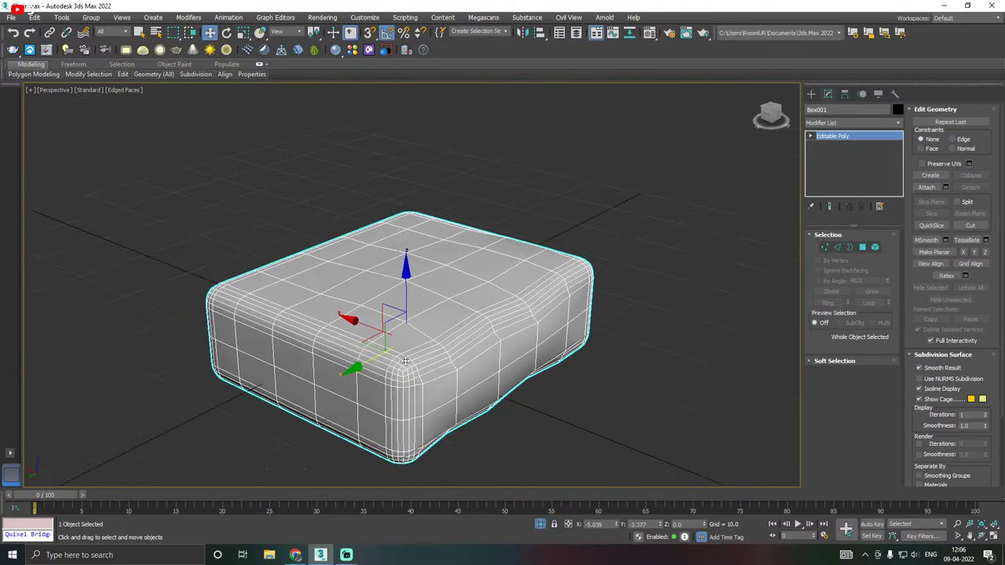
Add an Unwrap UVW modifier to the seat box and open its UV editor.
click(900, 126)
scroll(848, 330, down, 10)
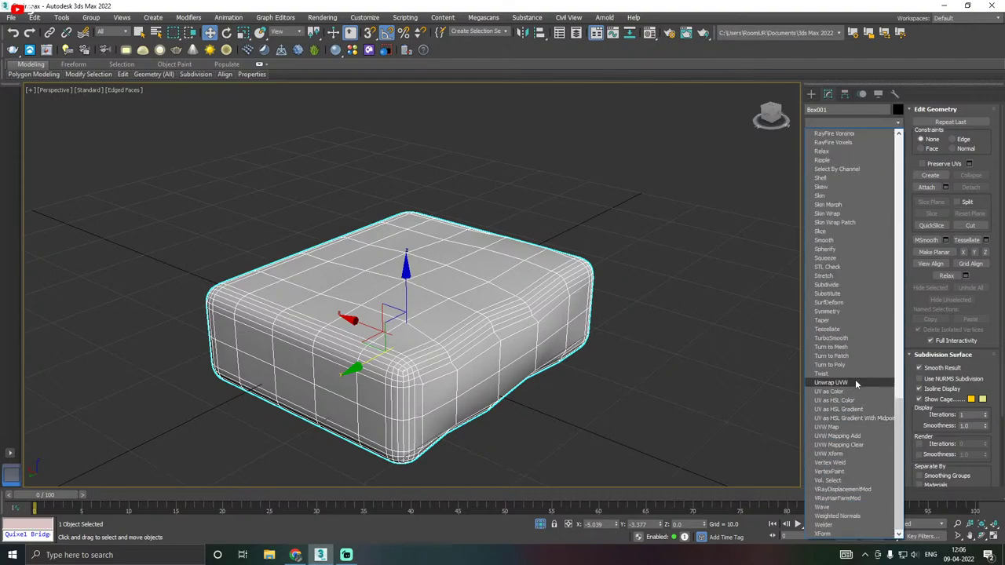
click(854, 383)
alt+middle_drag(707, 299, 650, 295)
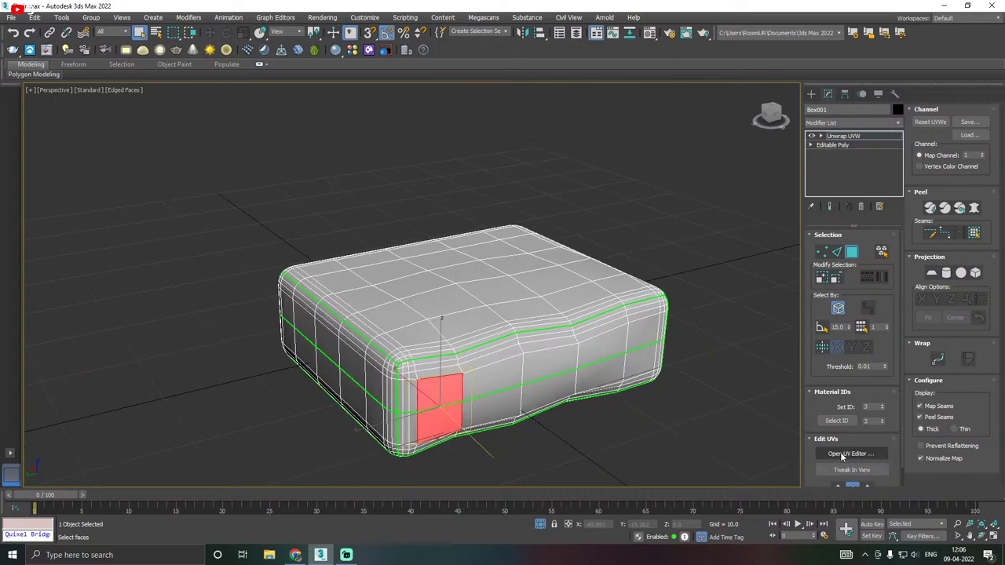
click(868, 456)
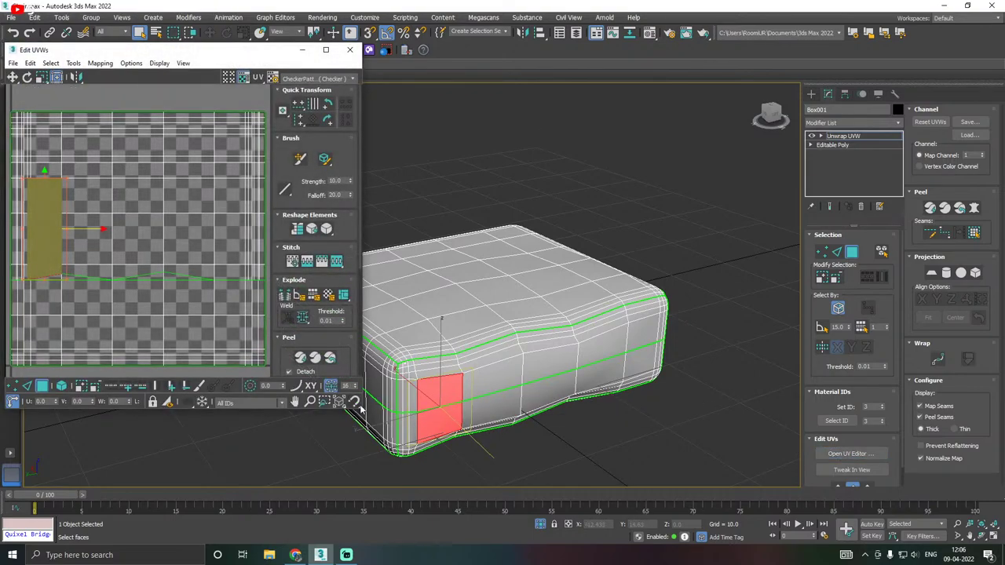
Enlarge Edit UVWs, select all the box's UV faces and move them right of the tile.
drag(361, 409, 399, 485)
scroll(70, 270, down, 3)
scroll(545, 309, up, 2)
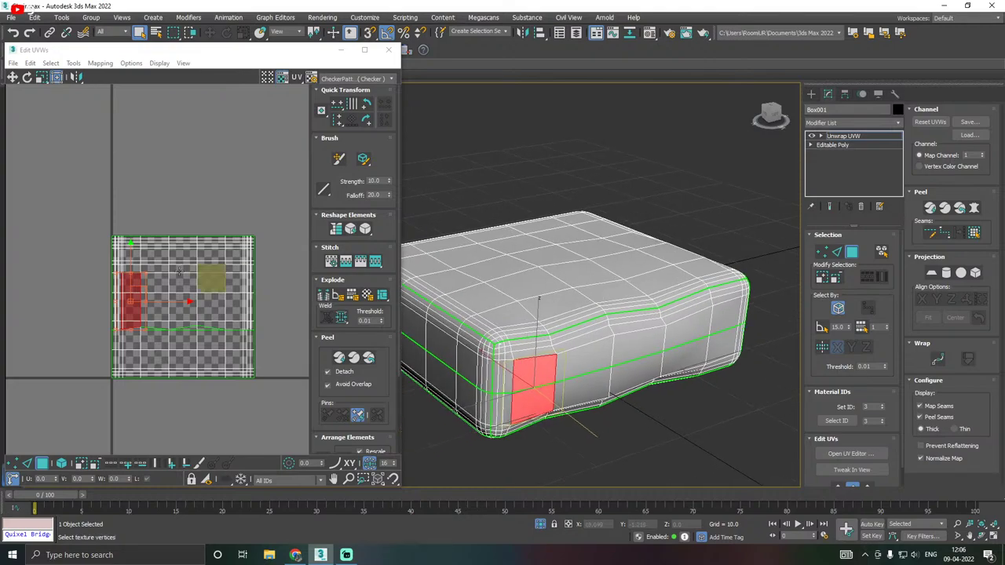
scroll(132, 272, down, 1)
drag(89, 233, 309, 406)
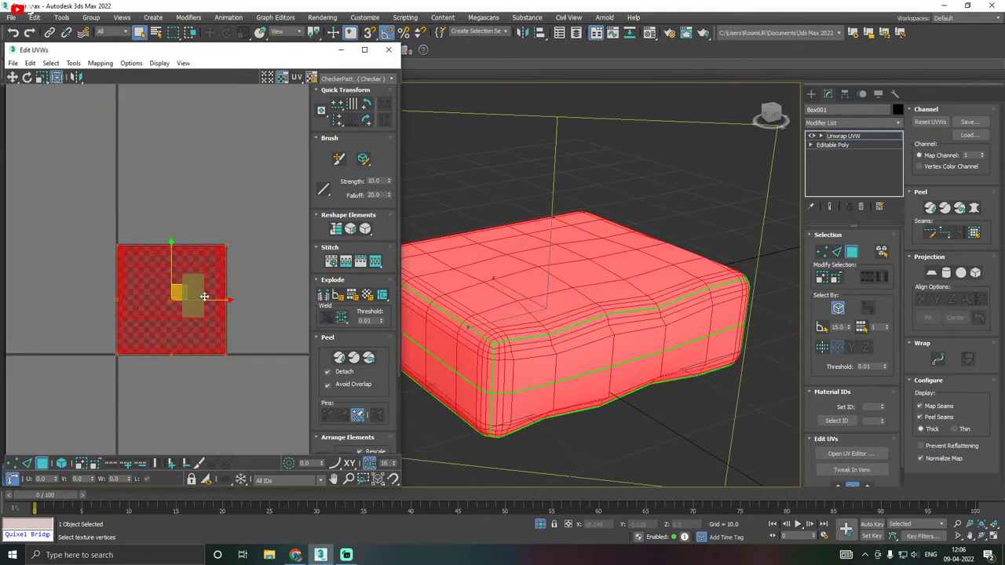
drag(204, 296, 356, 296)
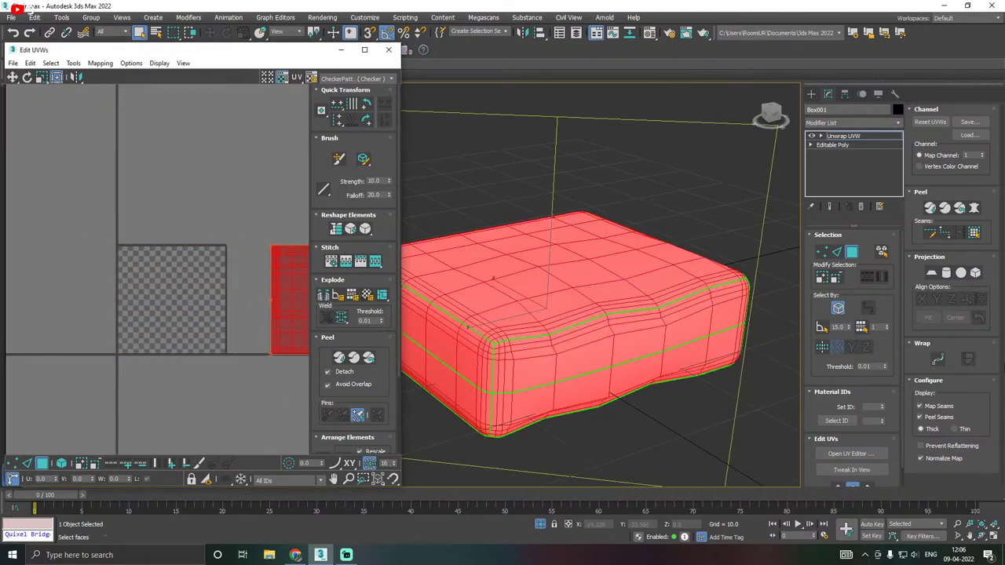
Preview UV_Checker on the box, then switch the preview back to CheckerPattern.
click(338, 78)
click(357, 88)
click(346, 79)
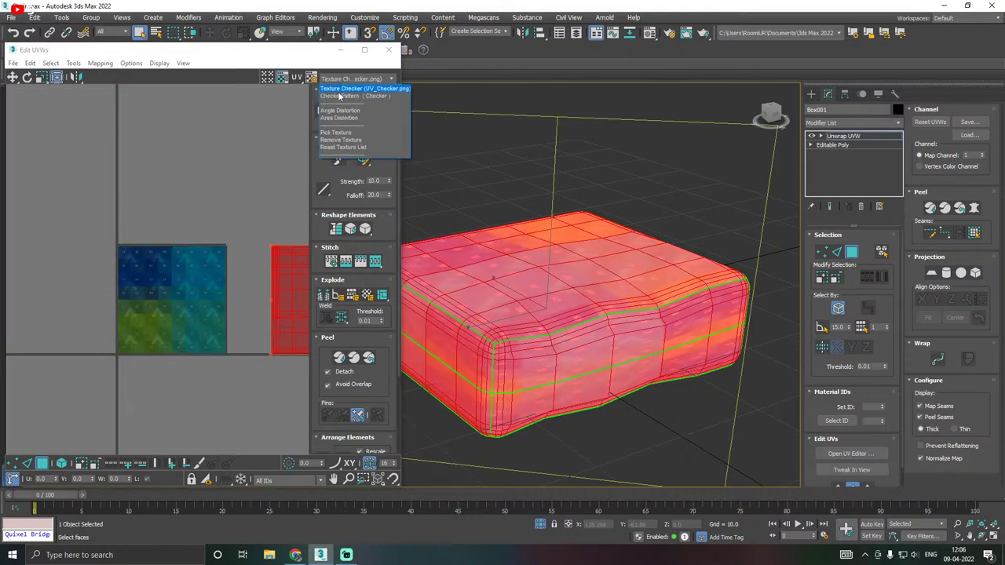
click(340, 95)
alt+middle_drag(651, 296, 652, 306)
alt+middle_drag(847, 355, 808, 358)
Clear the selection, enable Select by Element and drag the first stacked UV elements apart.
scroll(237, 357, down, 3)
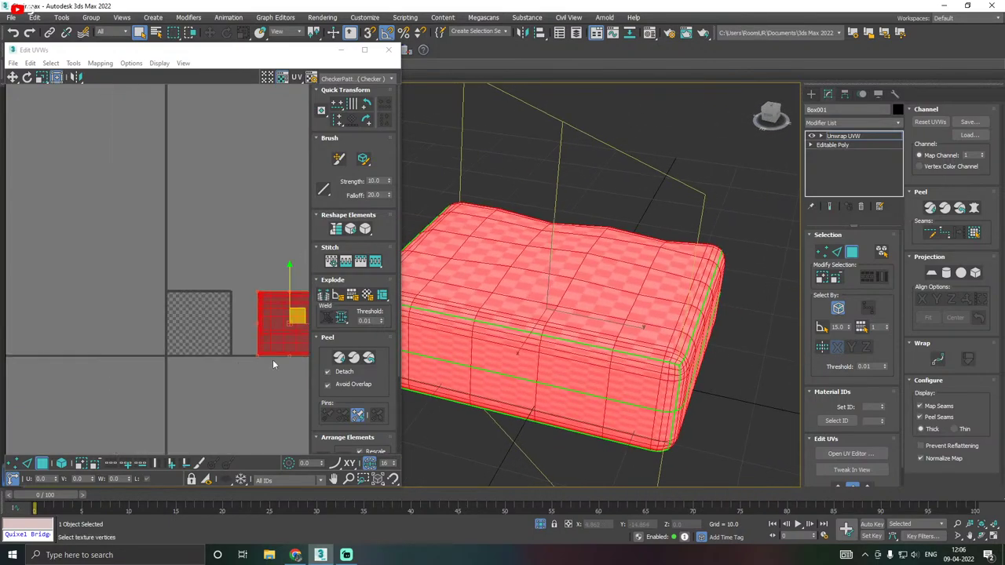
click(273, 367)
click(61, 463)
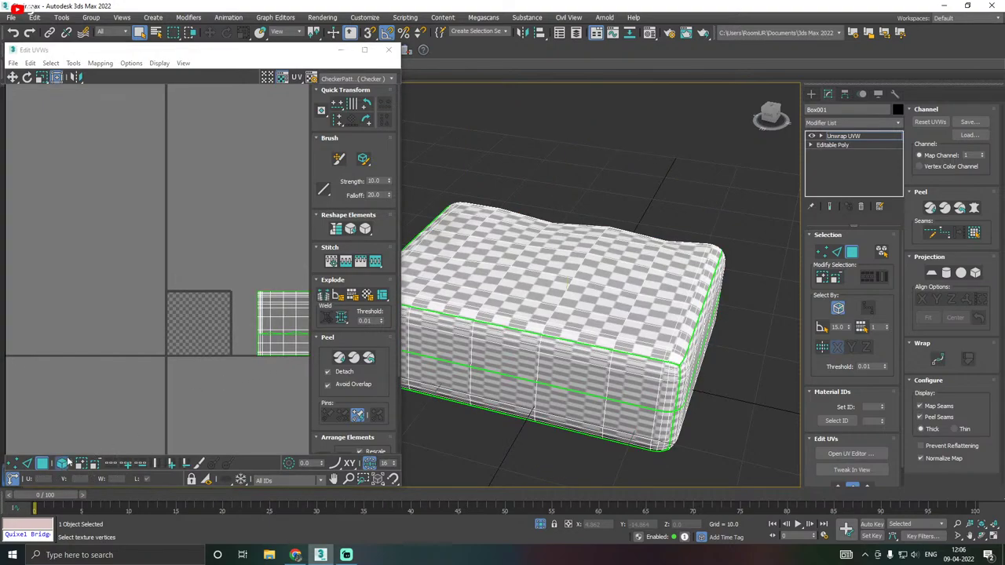
click(267, 318)
drag(267, 318, 196, 228)
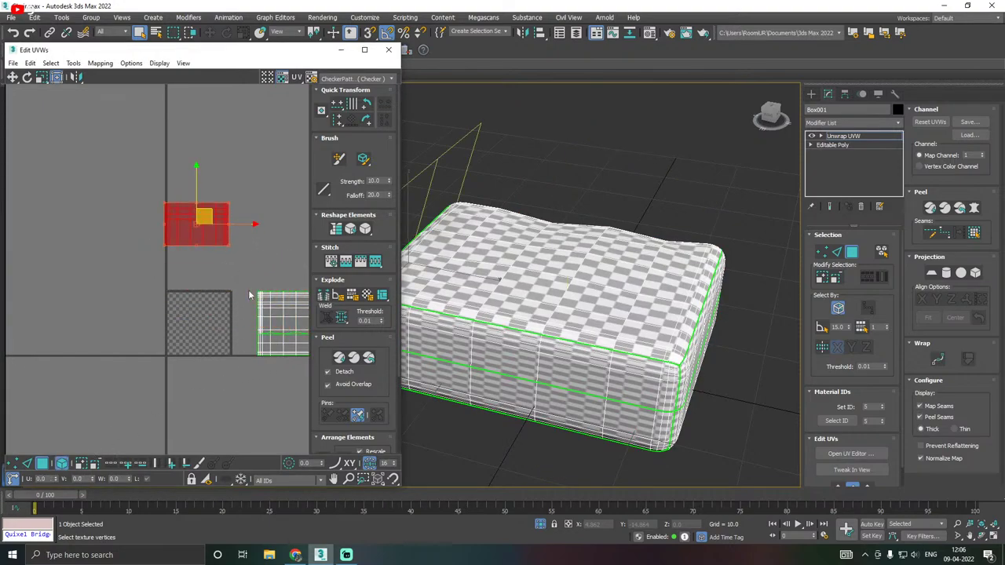
drag(265, 310, 86, 251)
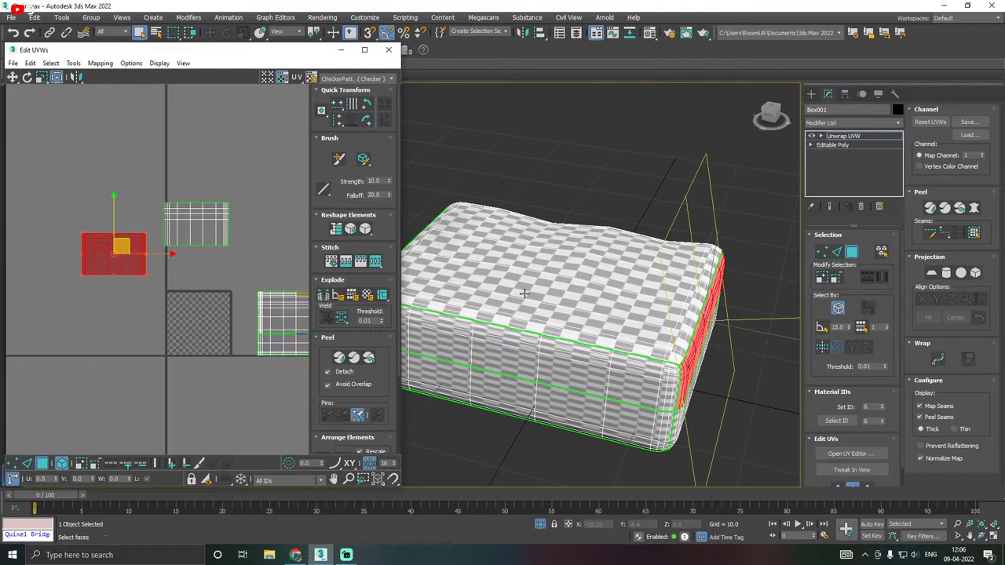
alt+middle_drag(554, 318, 493, 285)
Drag the remaining stacked UV elements, including the top face, into separate spots.
middle_drag(289, 326, 235, 322)
drag(236, 322, 201, 408)
drag(230, 357, 50, 404)
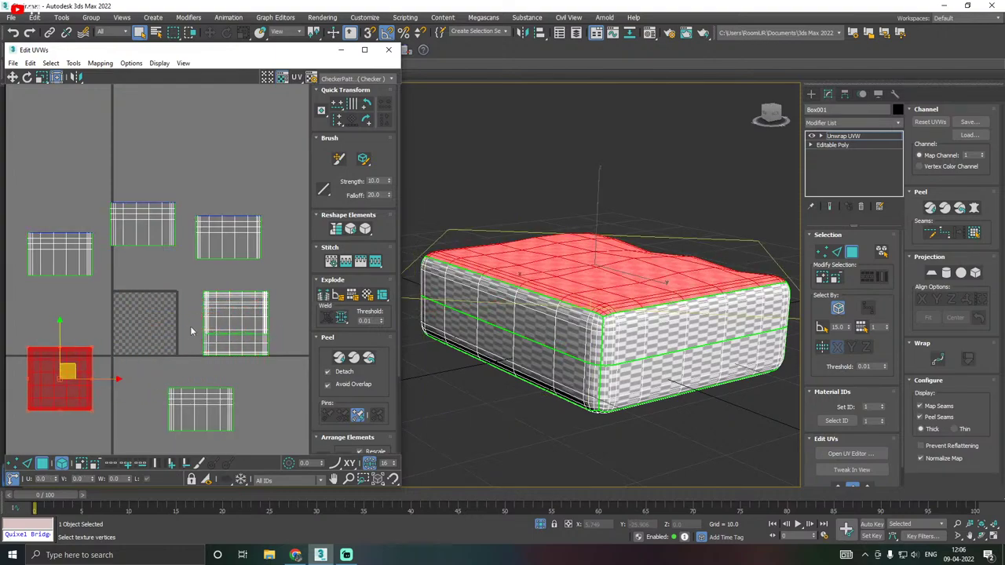
drag(222, 320, 289, 251)
drag(257, 316, 243, 149)
drag(236, 317, 215, 291)
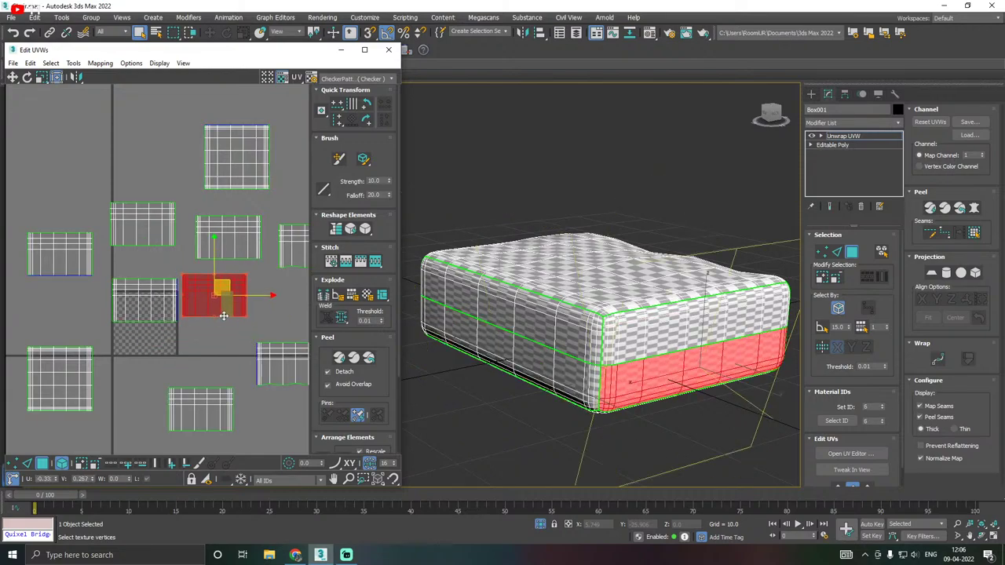
Select the box's whole top-face UV element.
click(621, 271)
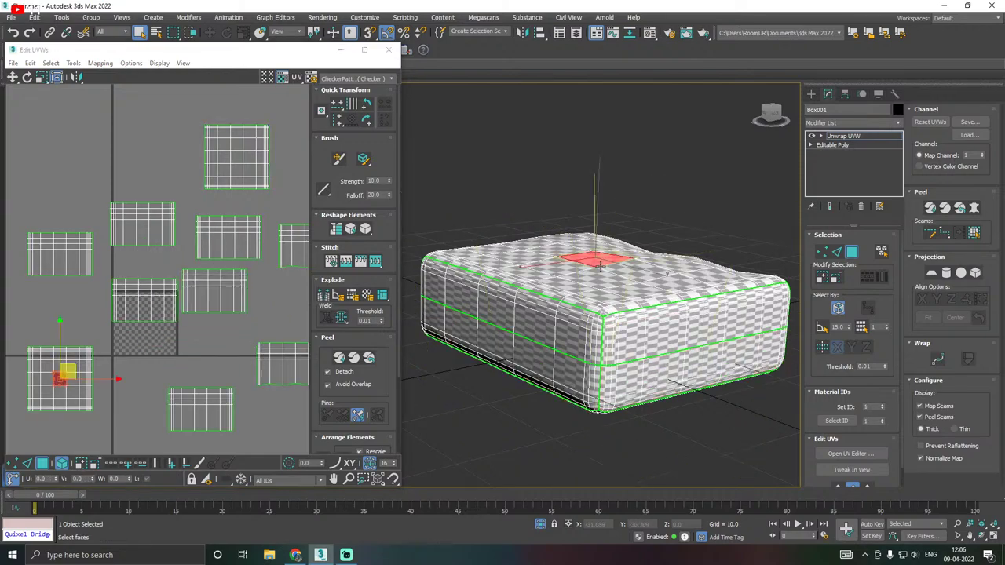
alt+middle_drag(622, 273, 632, 296)
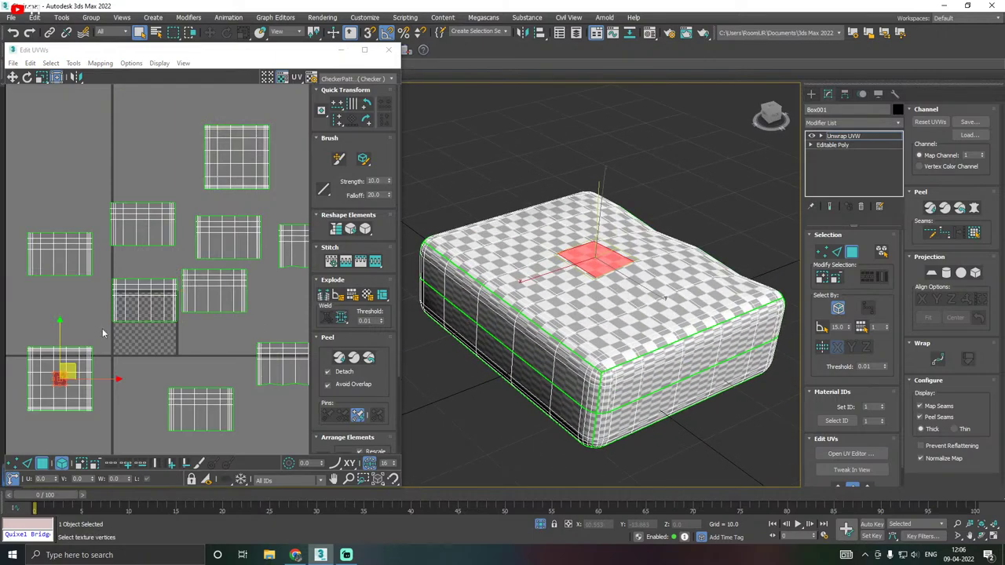
click(40, 387)
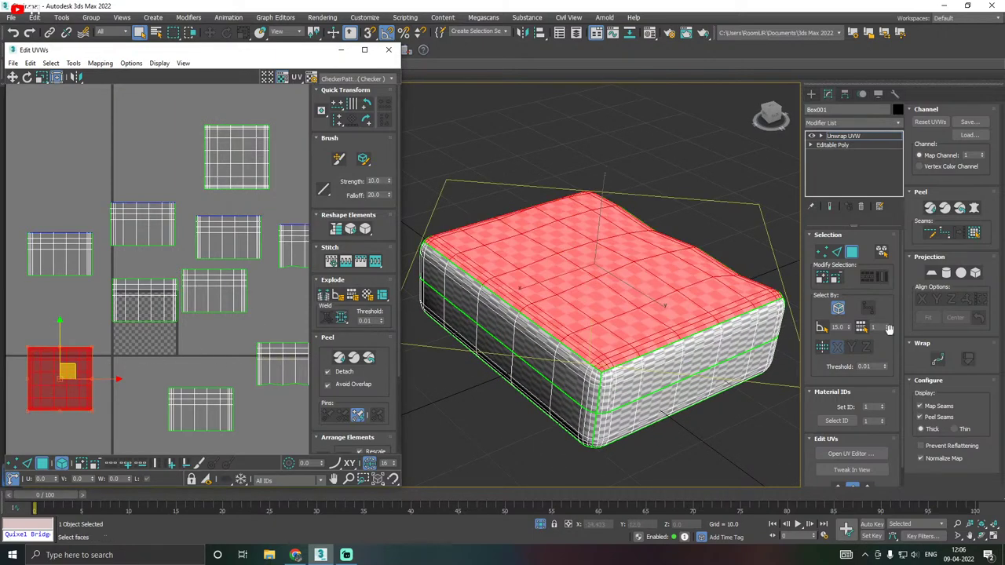
scroll(126, 334, down, 2)
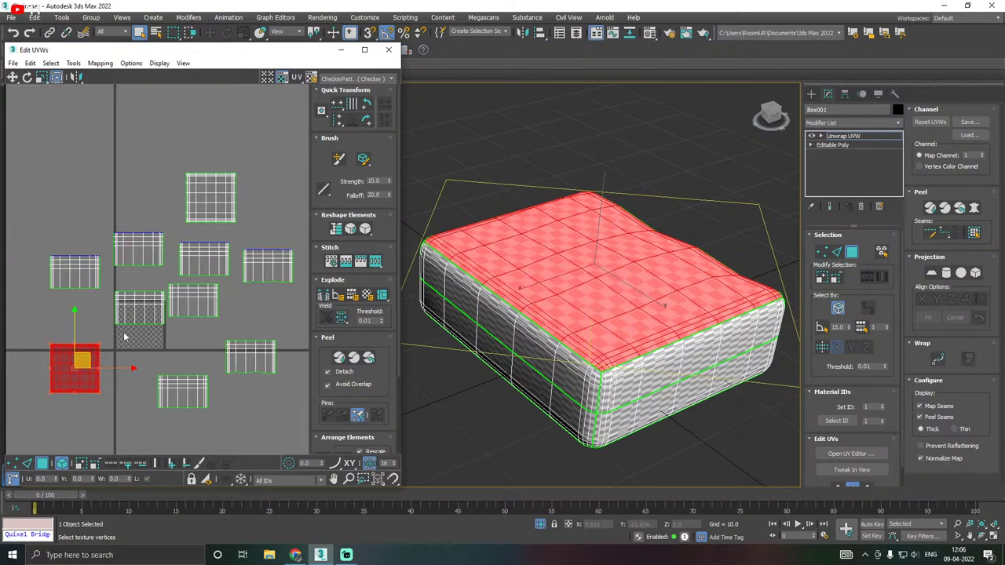
Planar-map the top element aligned to Z, relax it, and move it to the lower left.
click(933, 273)
click(952, 299)
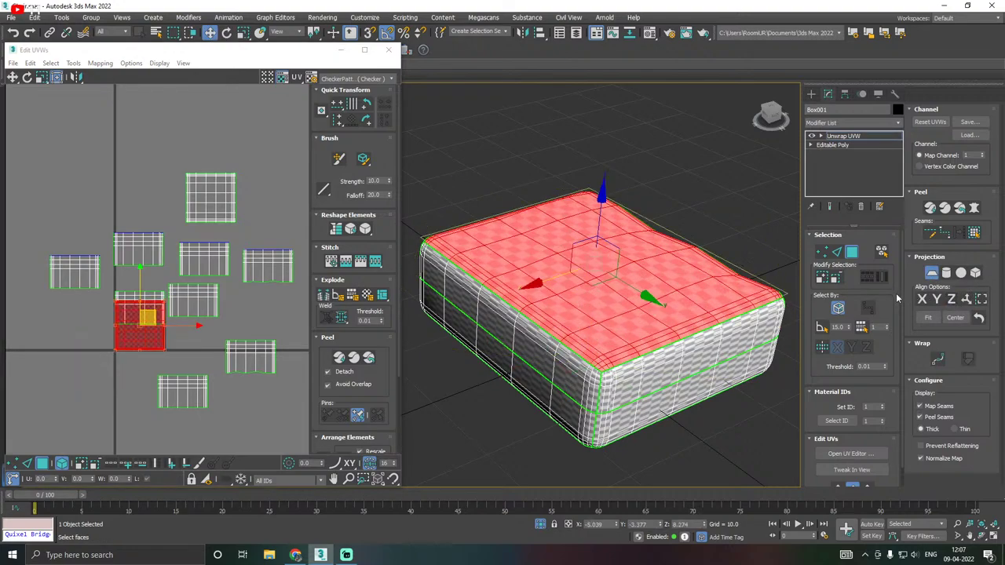
click(931, 274)
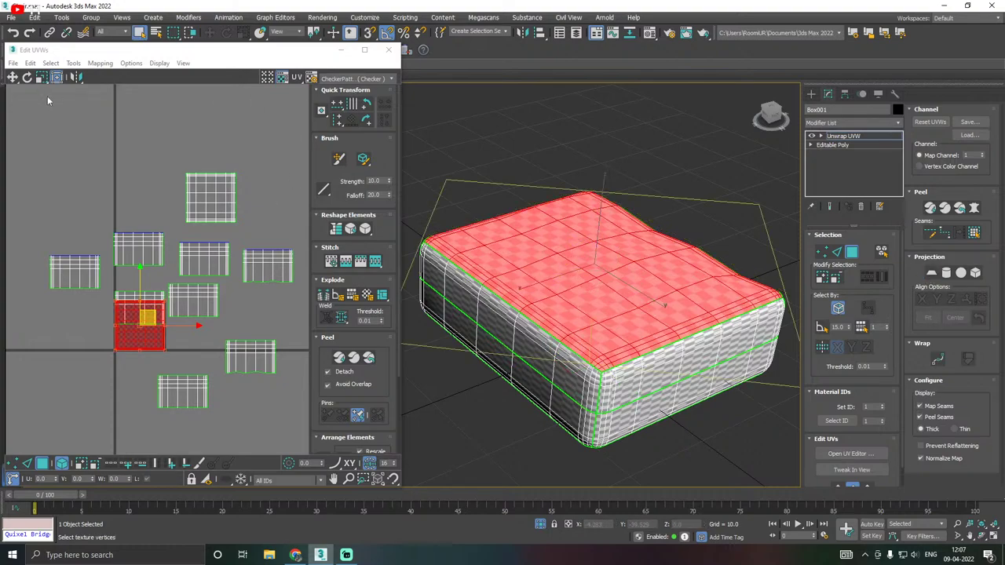
click(71, 63)
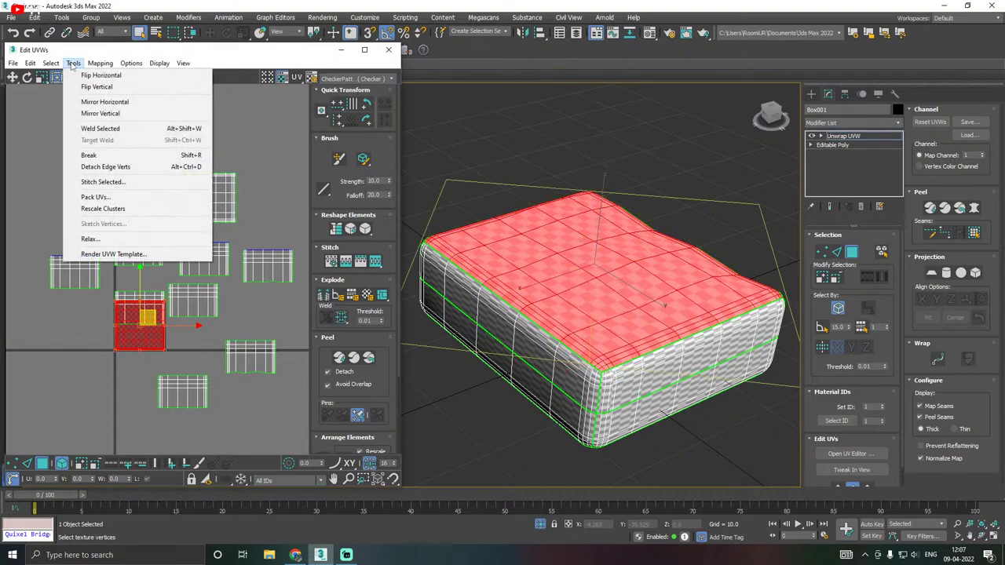
click(100, 234)
click(132, 139)
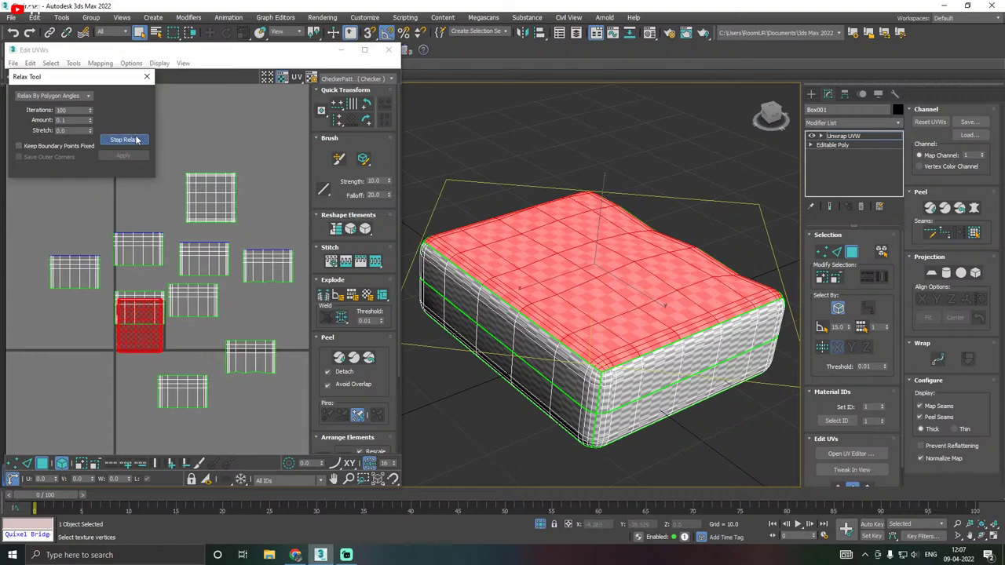
click(137, 140)
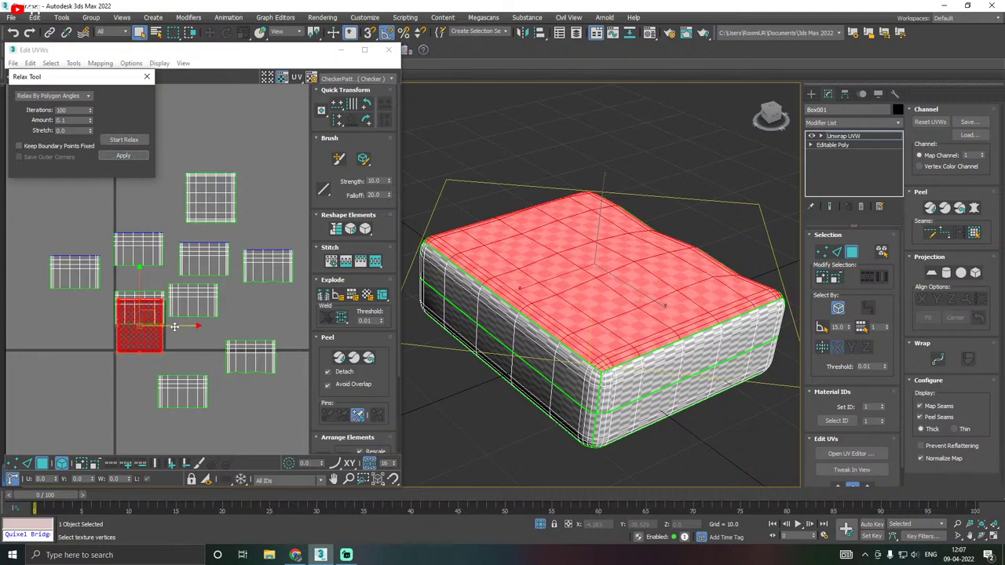
drag(151, 321, 56, 437)
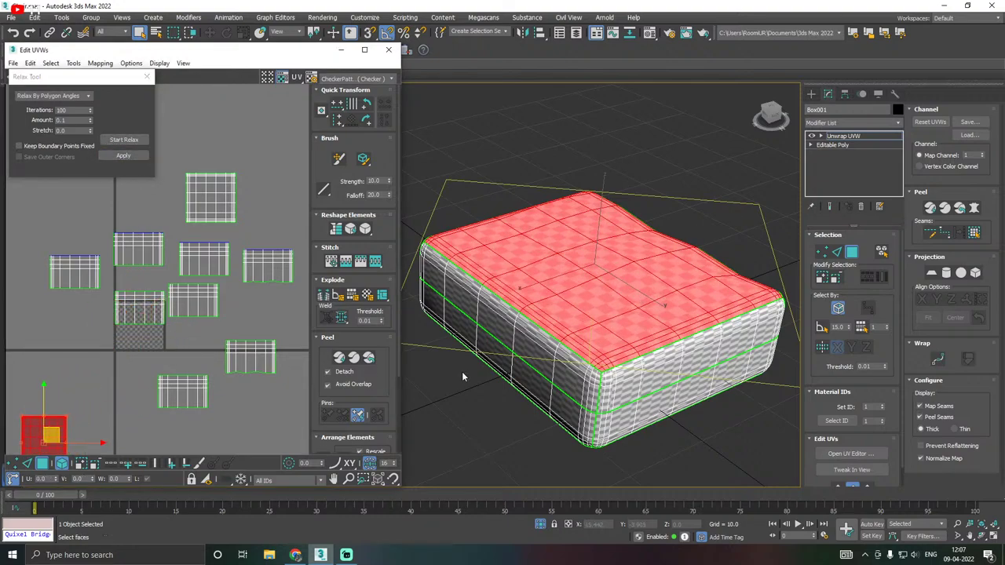
Select the side element, planar-map it aligned to Z and relax its UV island.
alt+middle_drag(463, 376, 612, 318)
click(612, 319)
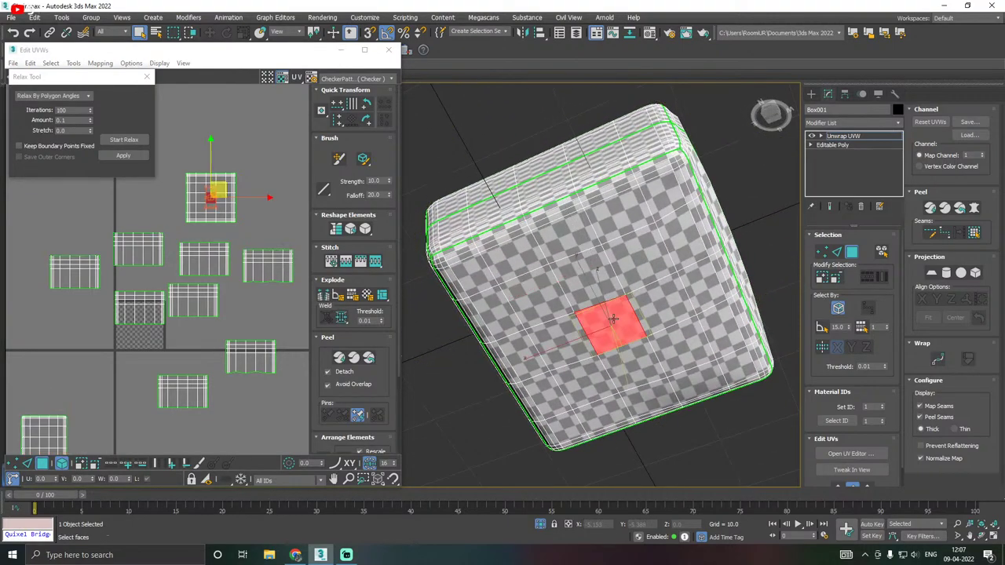
double_click(555, 196)
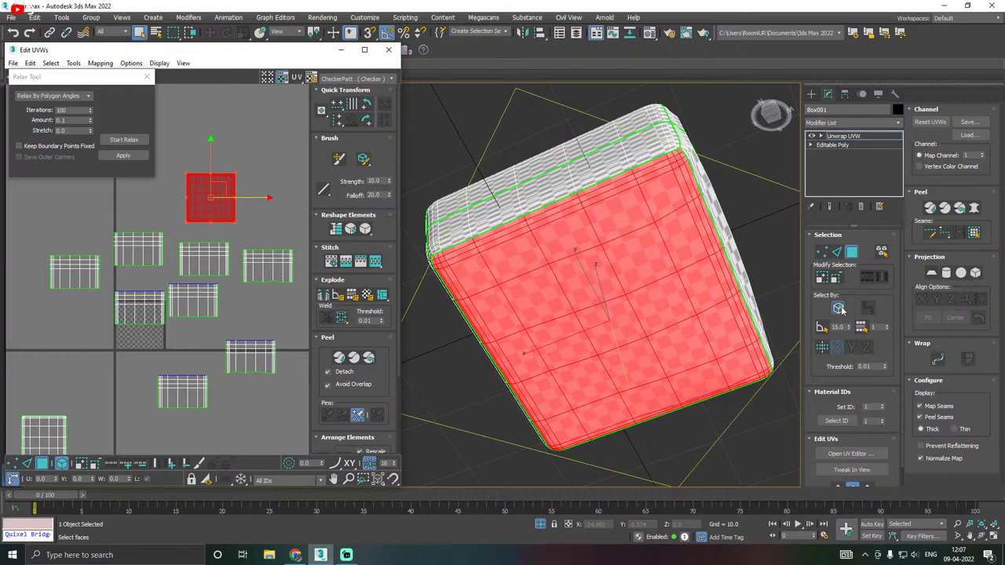
click(931, 273)
click(951, 301)
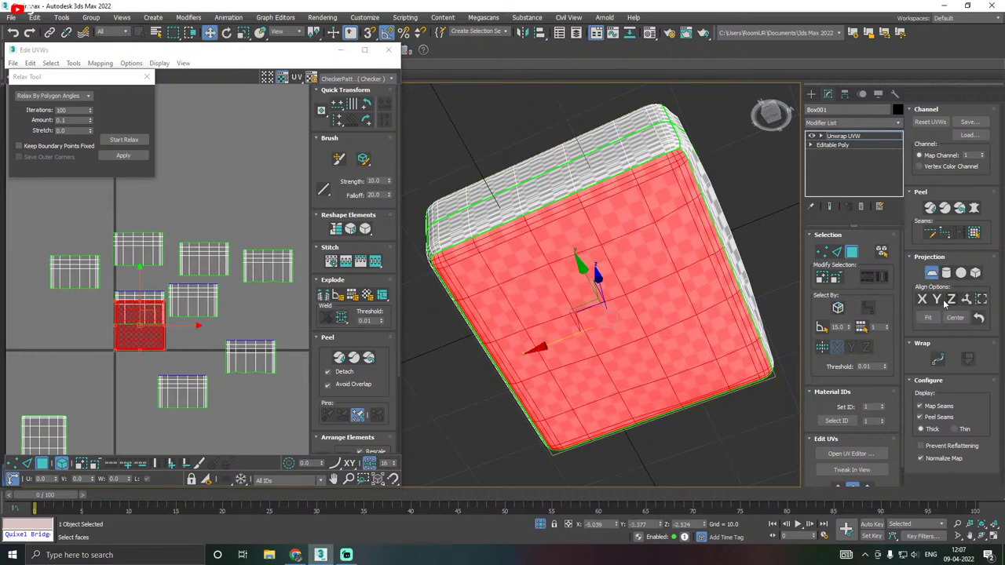
click(932, 273)
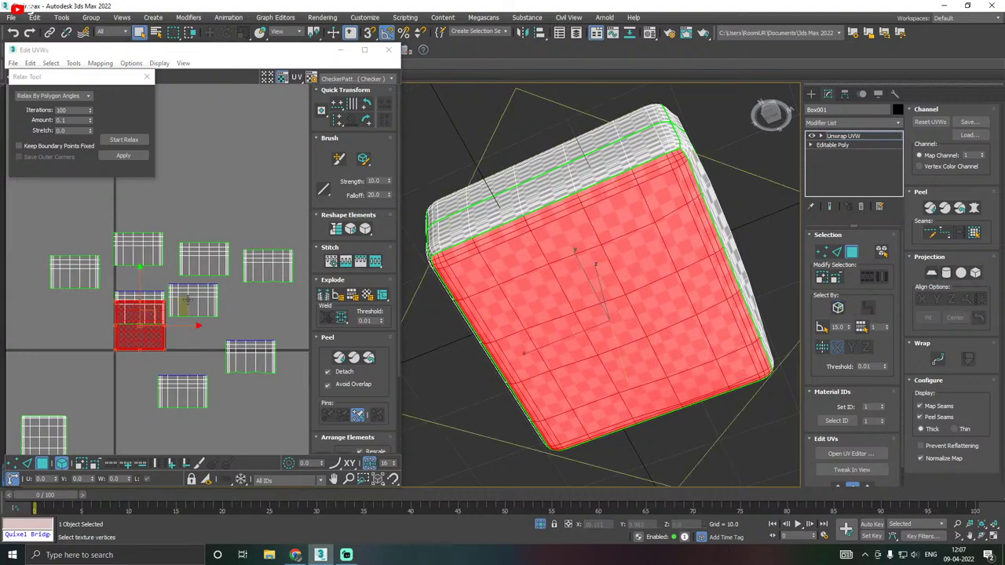
click(120, 139)
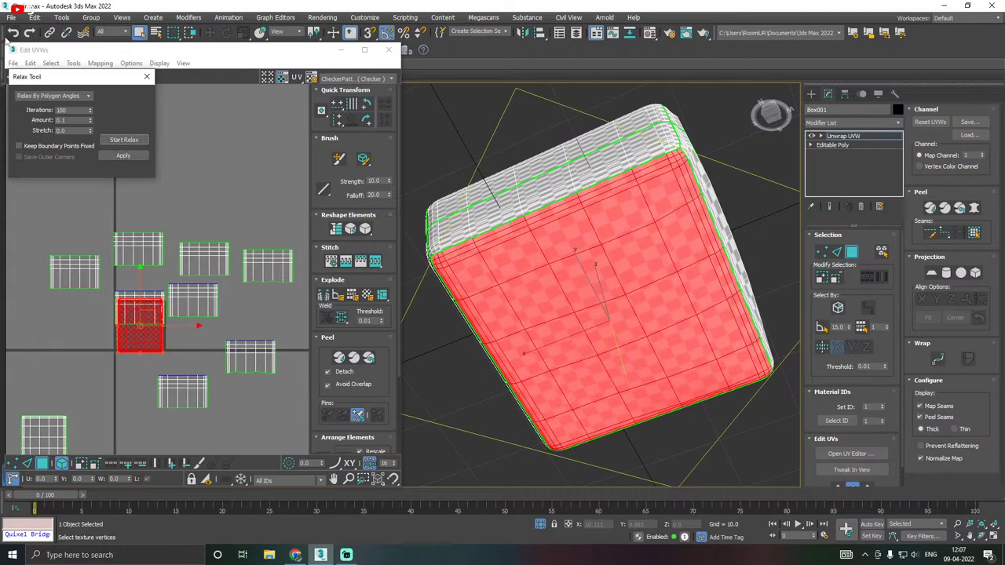
click(122, 350)
Flip the front UV island horizontally, relax it again, and select another island.
scroll(126, 345, up, 5)
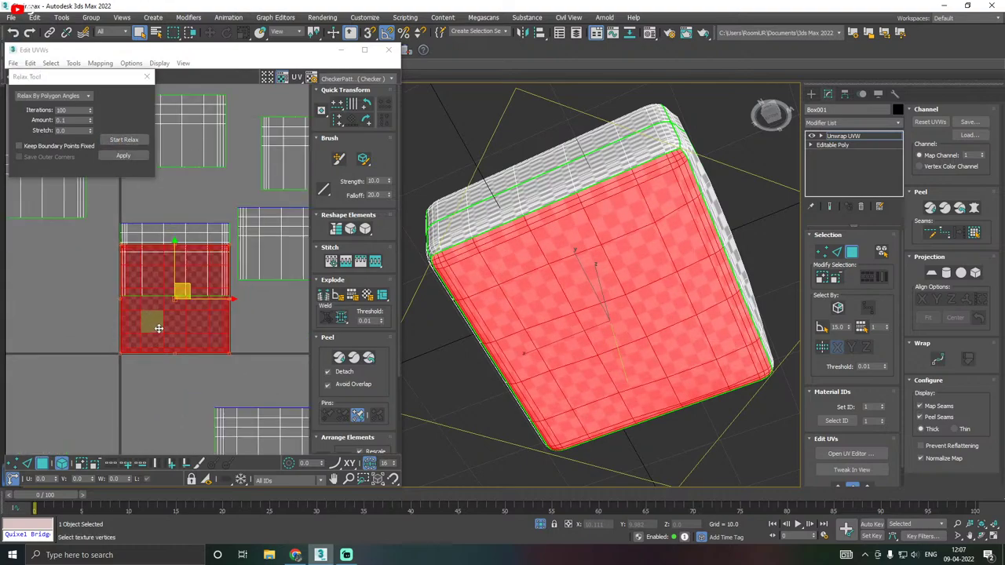
right_click(163, 302)
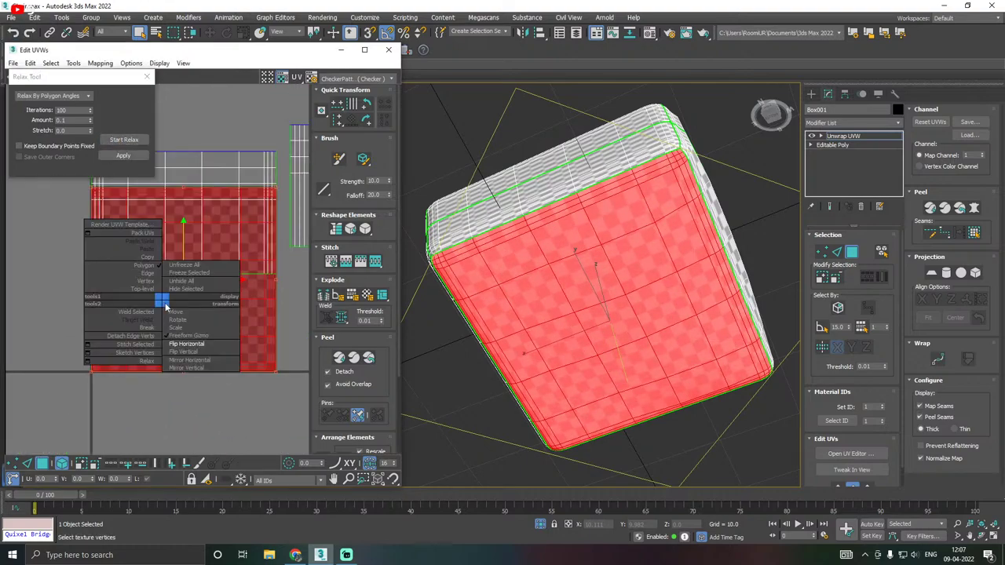
click(195, 348)
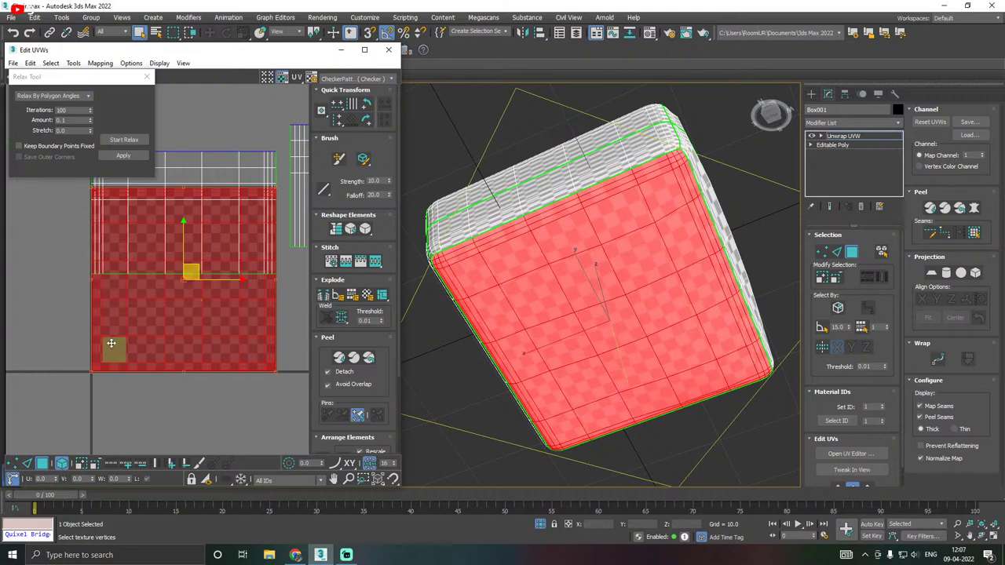
click(126, 139)
click(128, 140)
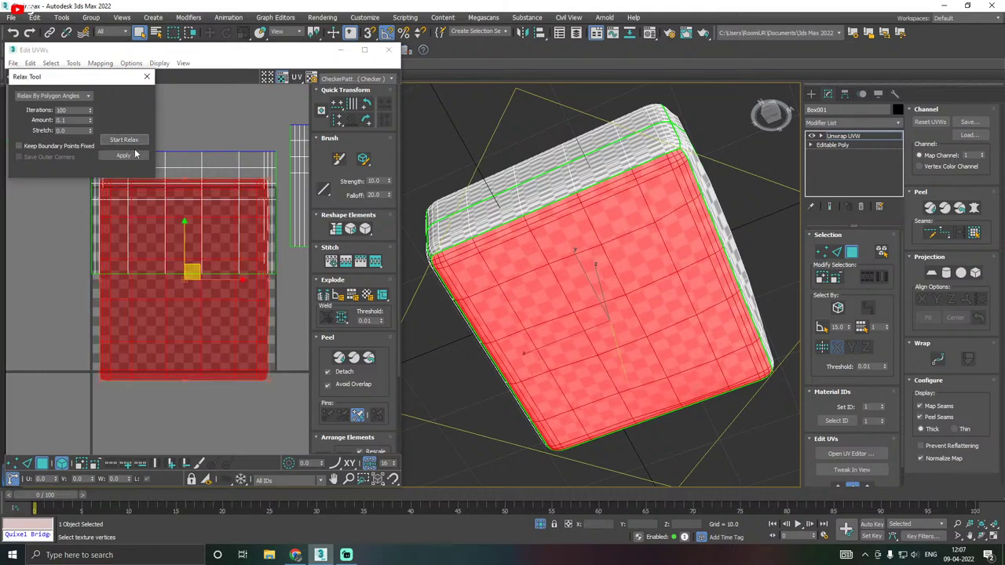
scroll(168, 236, down, 5)
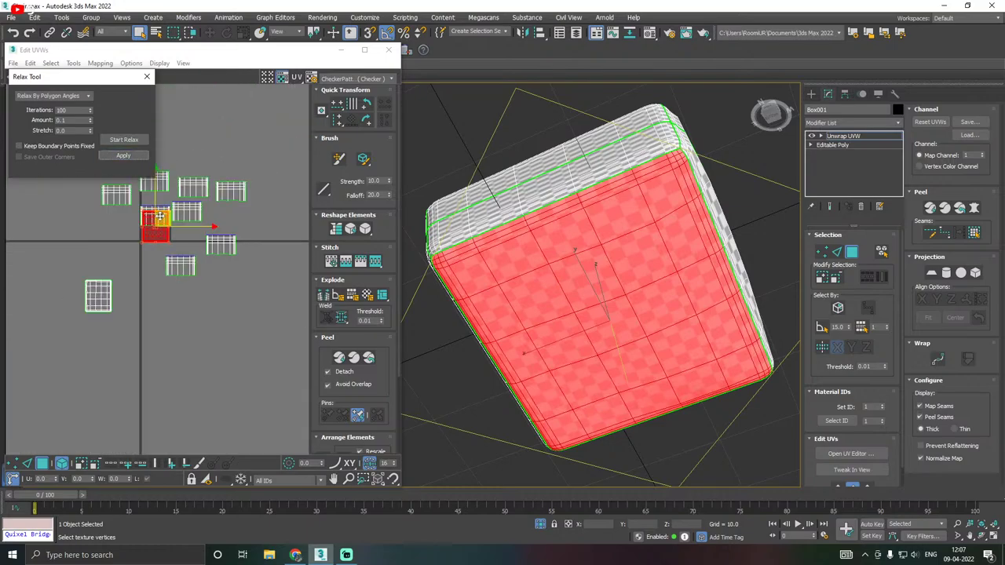
click(99, 296)
alt+middle_drag(535, 287, 529, 326)
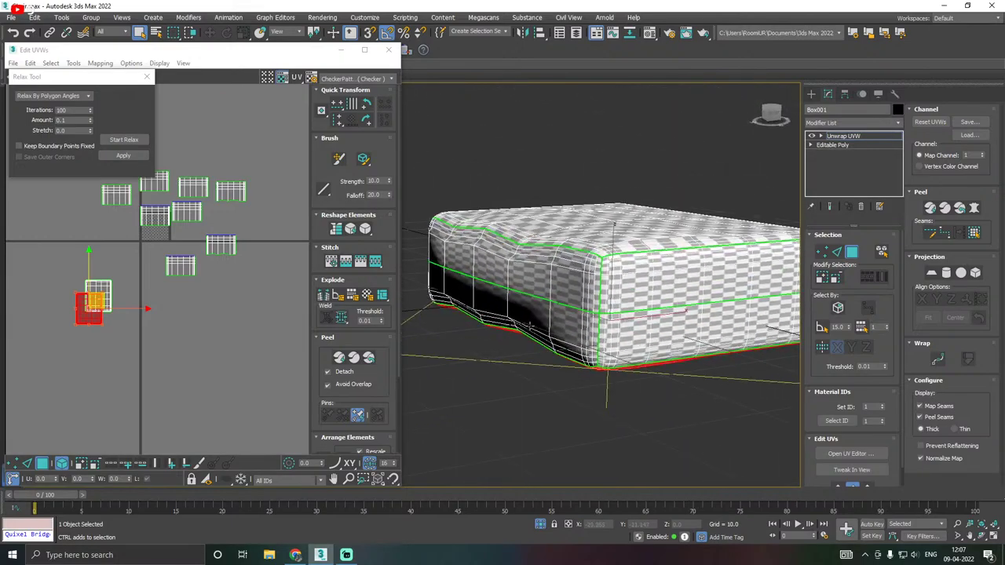
Move the side strip's UV island and a small end-face island further down.
click(569, 279)
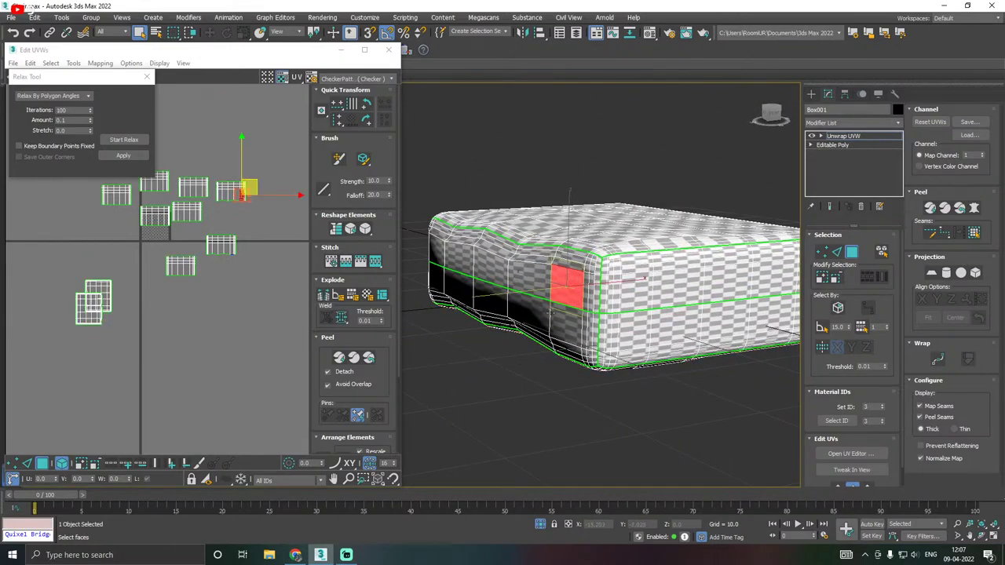
click(232, 188)
drag(233, 186, 233, 321)
click(220, 243)
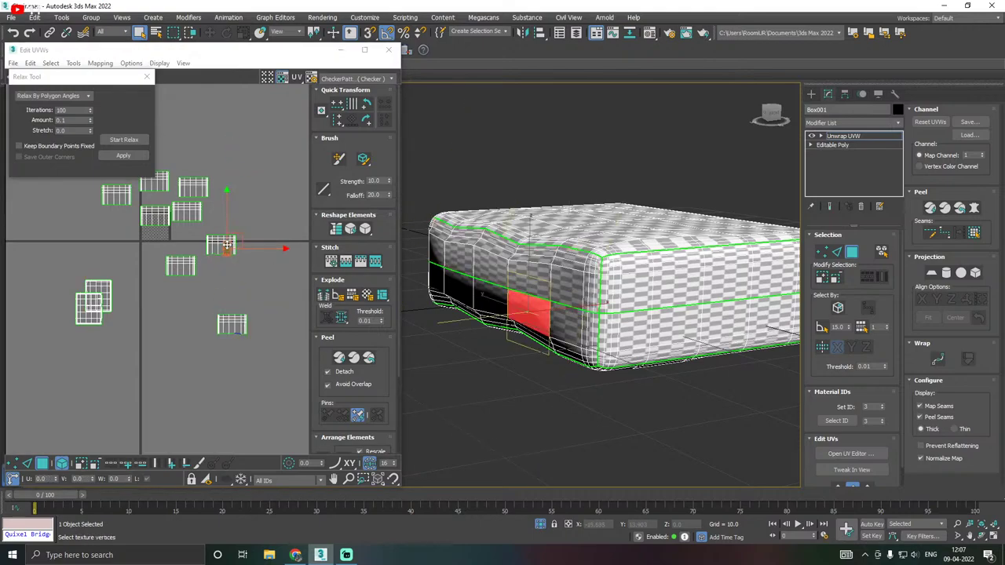
drag(221, 245, 240, 317)
Planar-map the selected front faces with the projection aligned to Y.
drag(278, 371, 279, 371)
alt+middle_drag(596, 314, 642, 304)
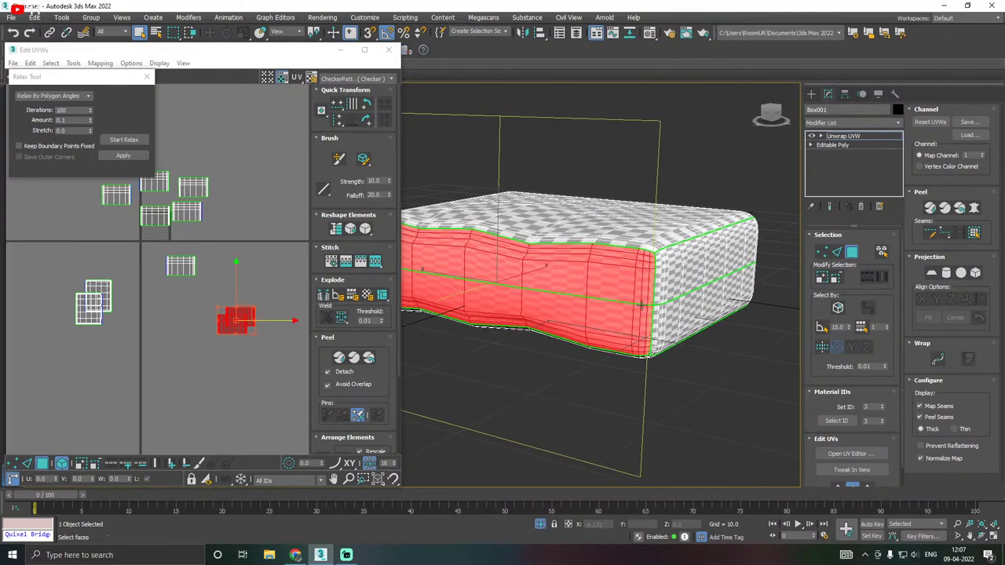
click(932, 274)
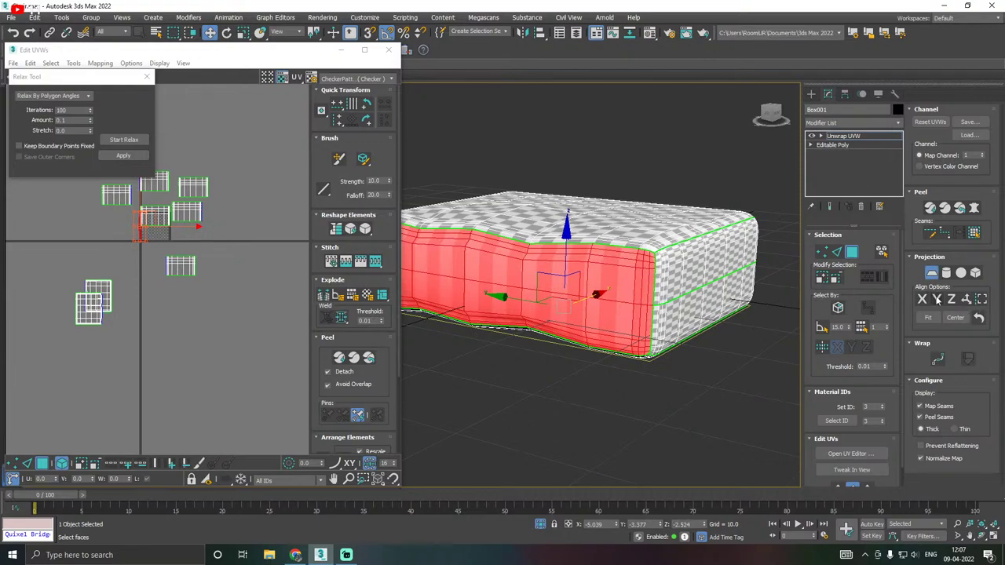
click(937, 301)
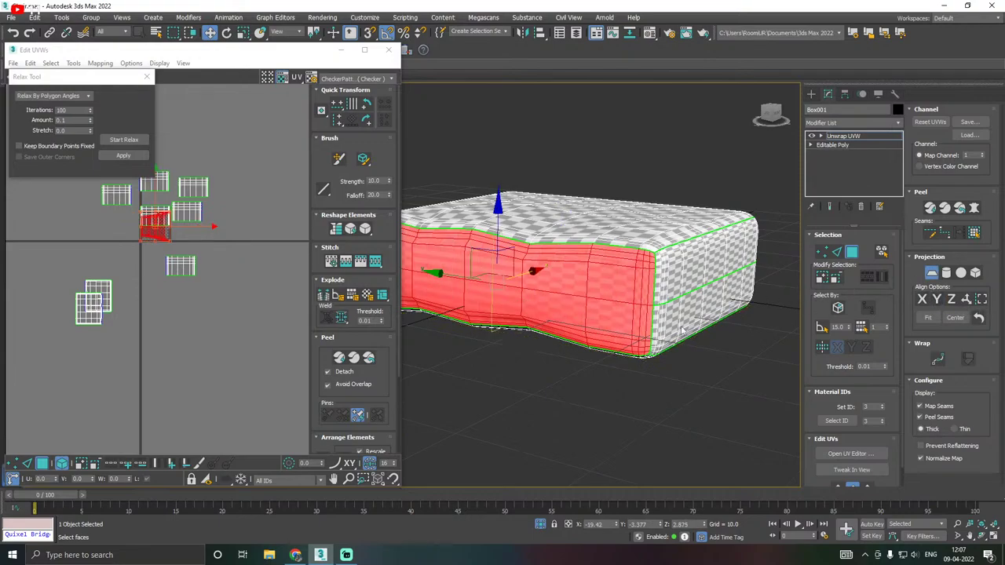
alt+middle_drag(651, 329, 722, 308)
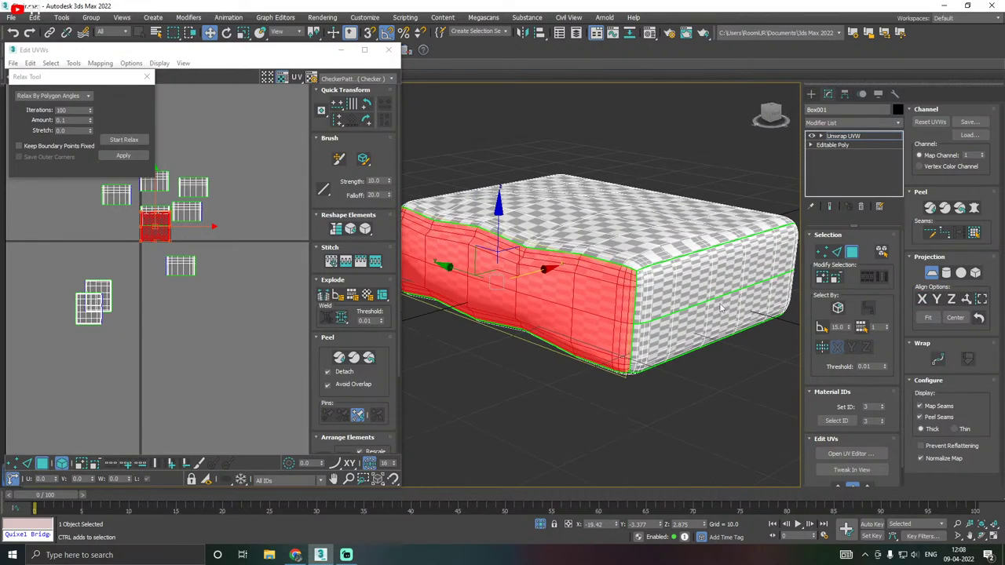
scroll(127, 217, up, 8)
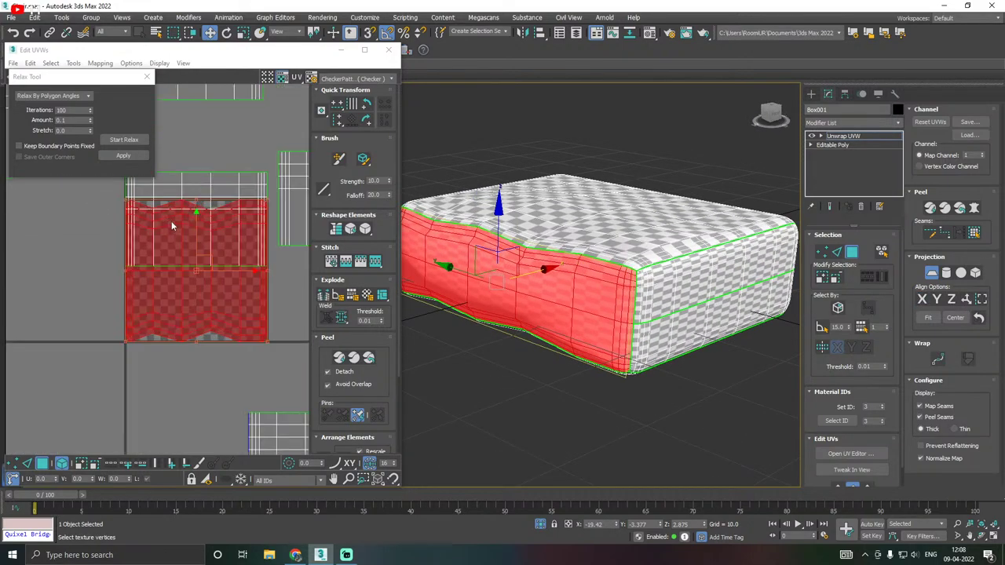
alt+middle_drag(522, 252, 581, 250)
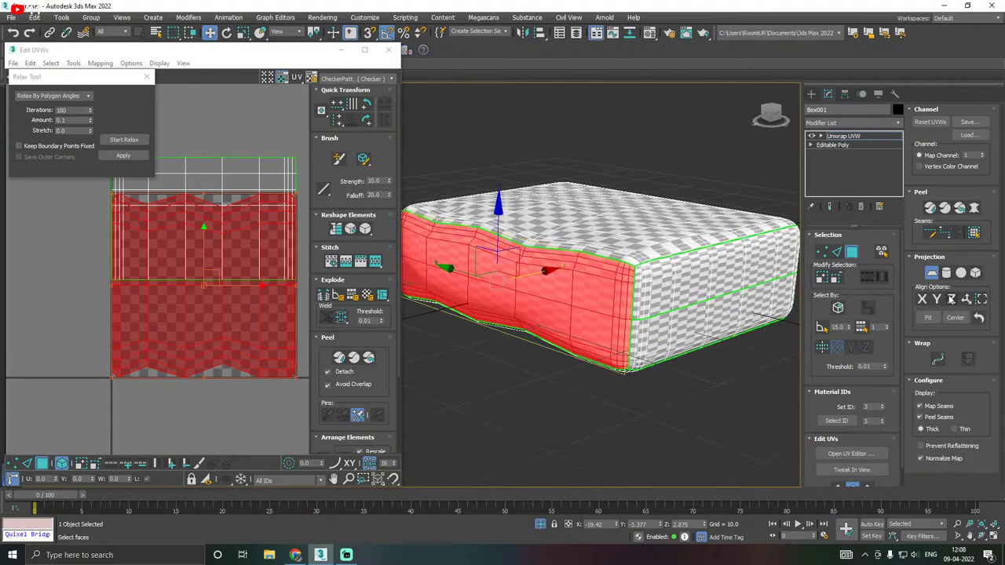
Relax the projected strip island and move it below the other islands.
key(q)
click(123, 140)
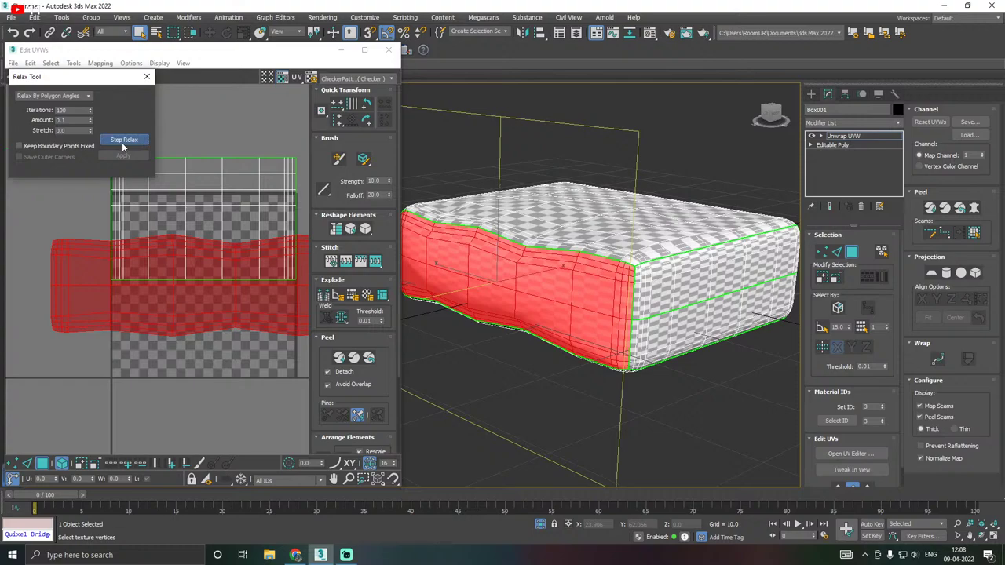
click(121, 142)
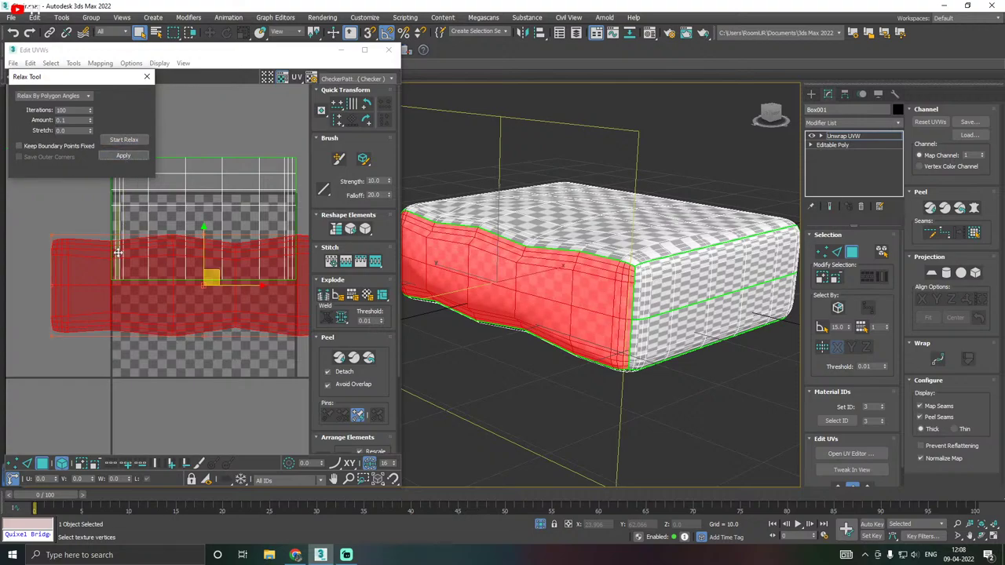
scroll(164, 254, down, 5)
drag(155, 253, 170, 386)
scroll(161, 398, up, 3)
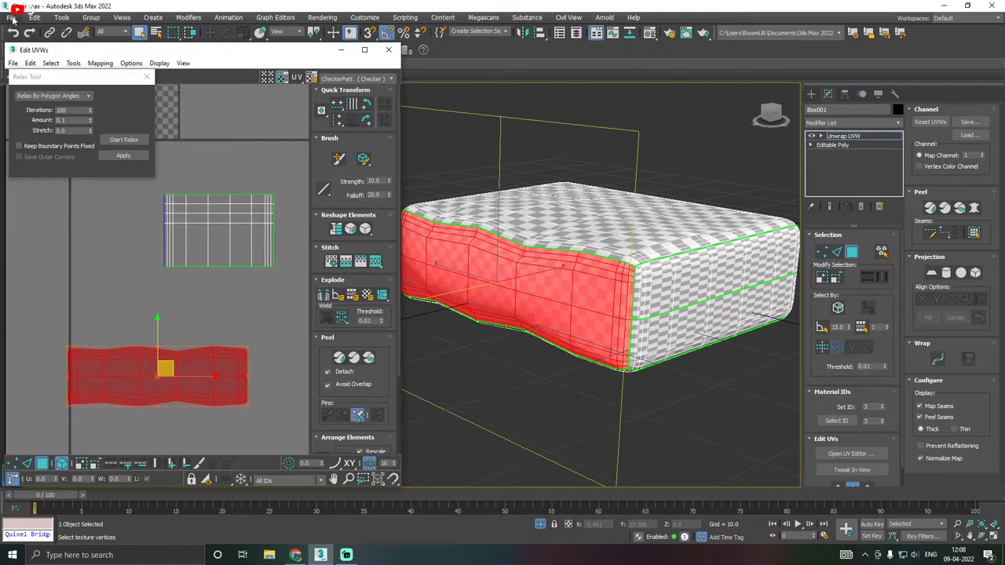
Save the scene with File > Save and select a small face on the box's end.
click(11, 18)
click(31, 100)
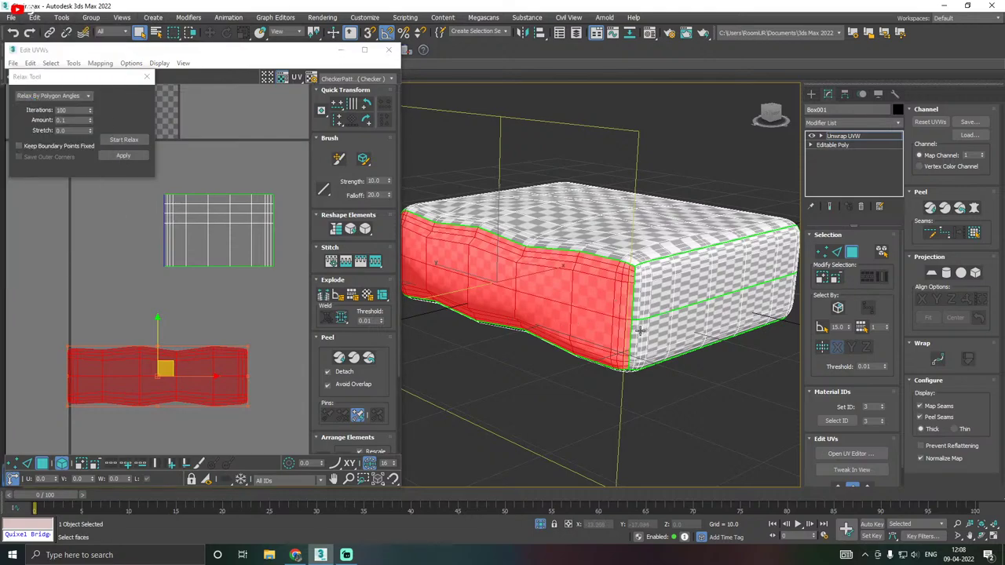
click(664, 334)
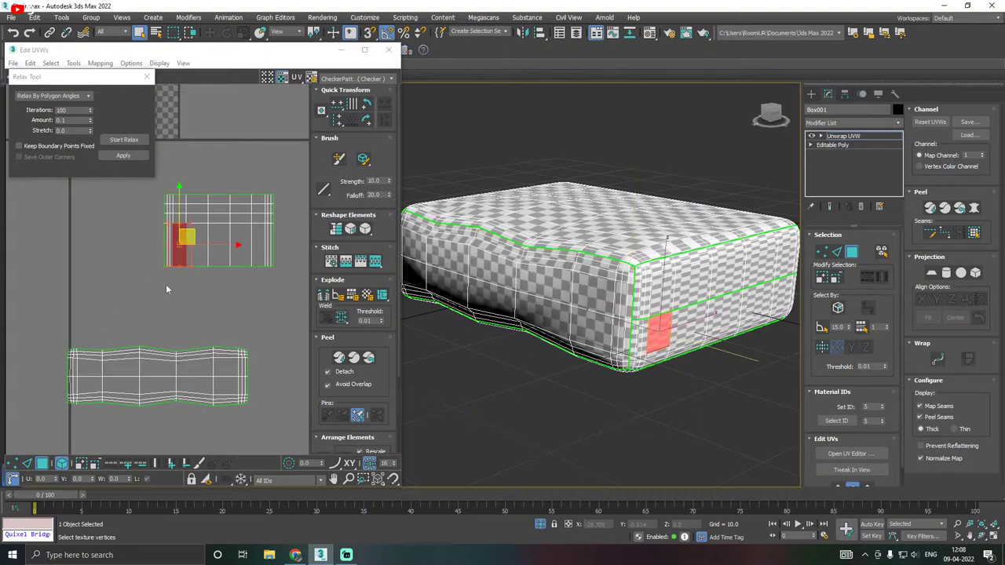
Select the cushion's end-strip UV islands and planar-map them aligned to the faces.
scroll(168, 297, down, 5)
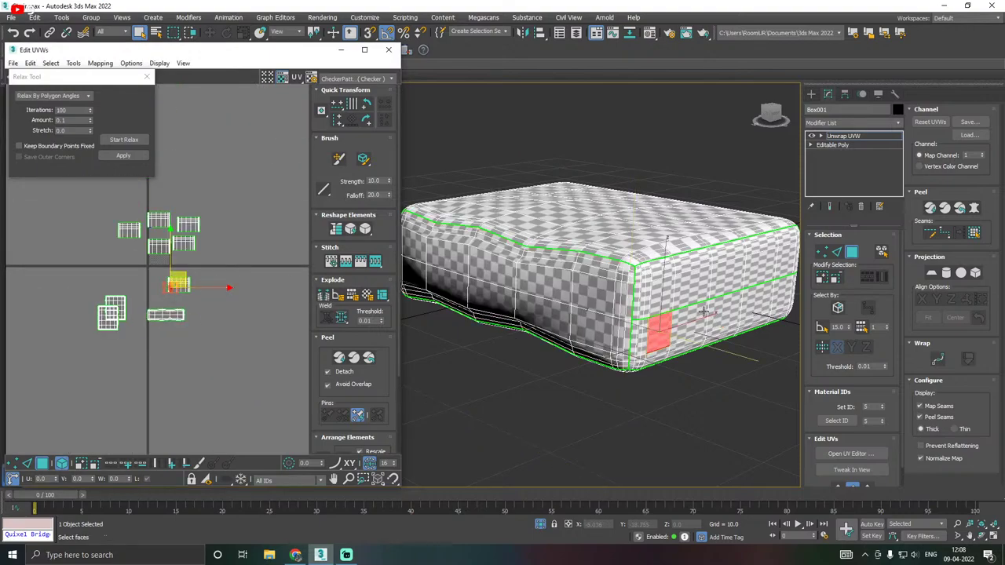
click(160, 212)
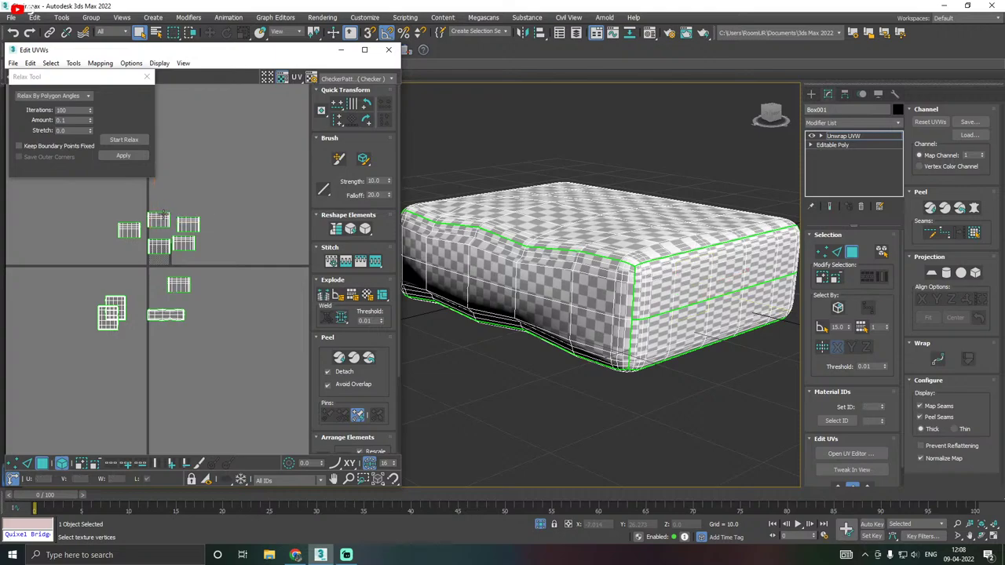
drag(160, 214, 210, 281)
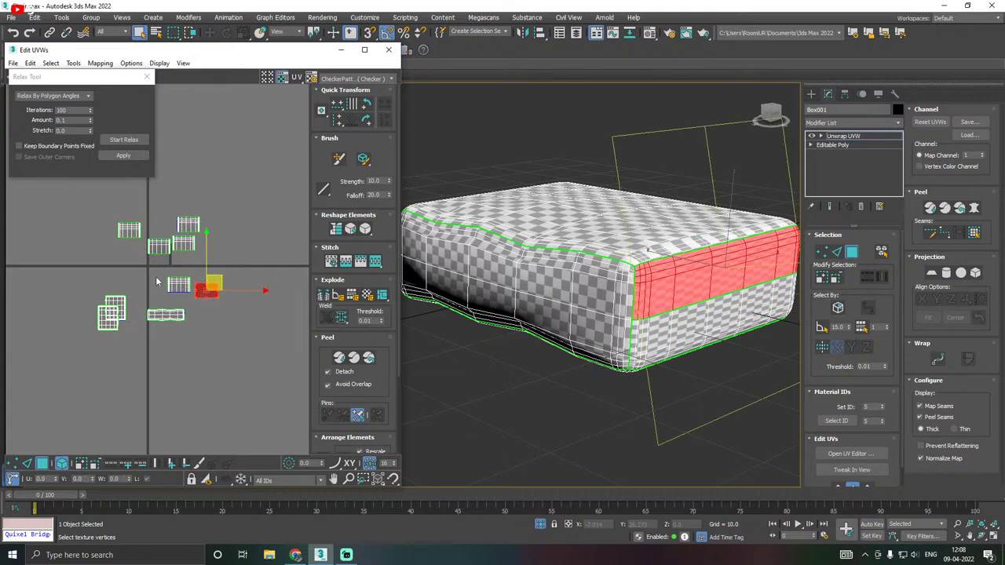
ctrl+click(179, 286)
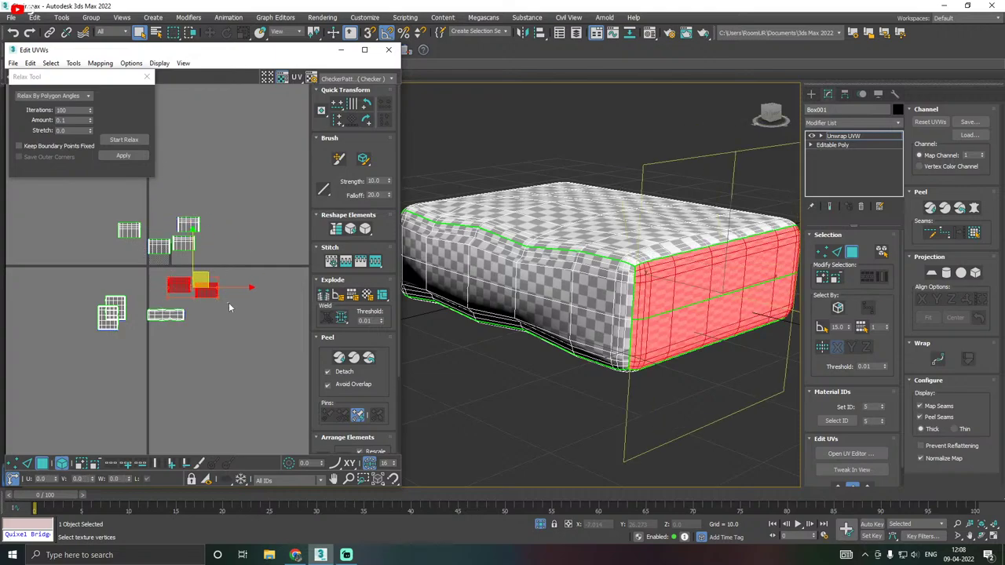
alt+middle_drag(637, 312, 642, 355)
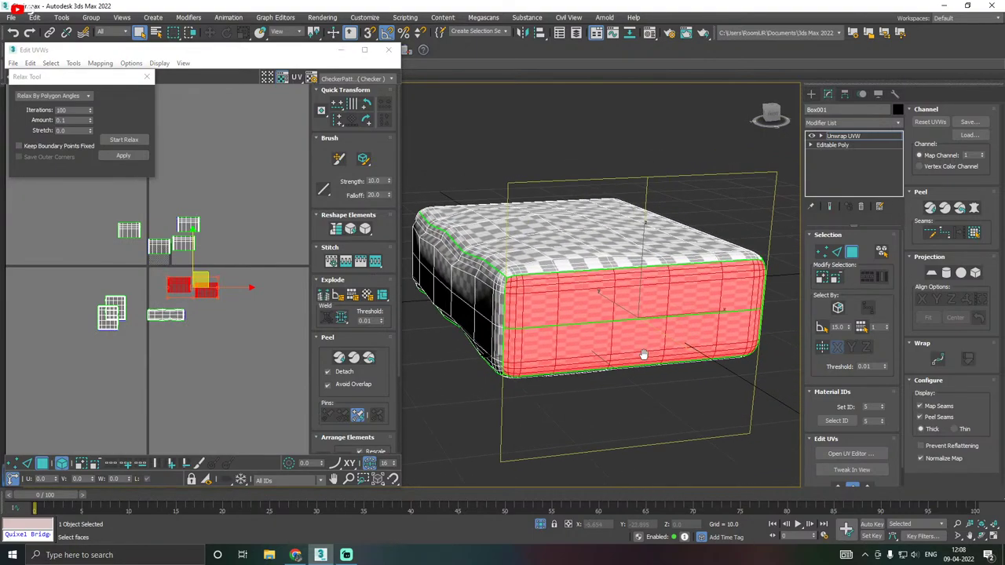
click(931, 273)
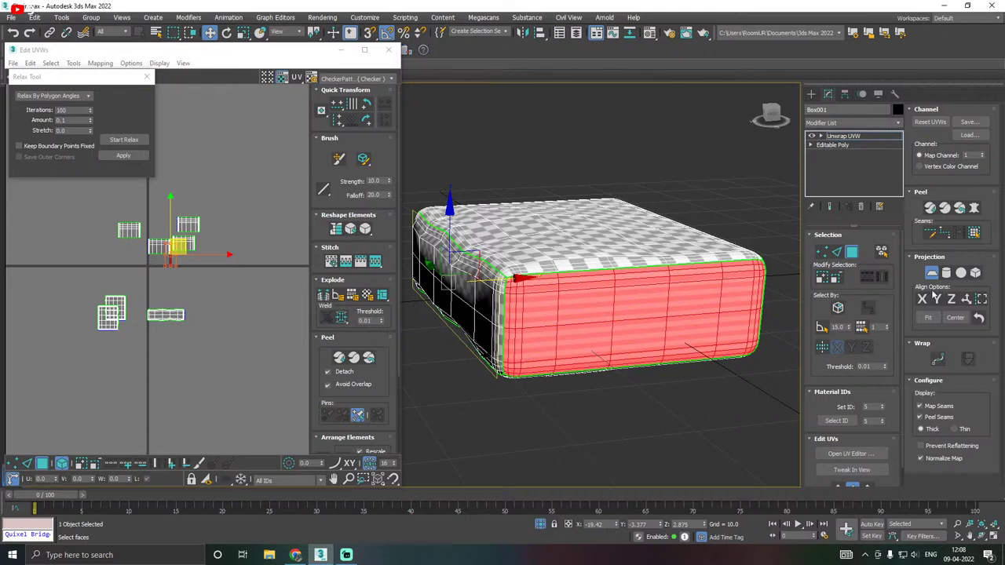
alt+middle_drag(581, 304, 605, 307)
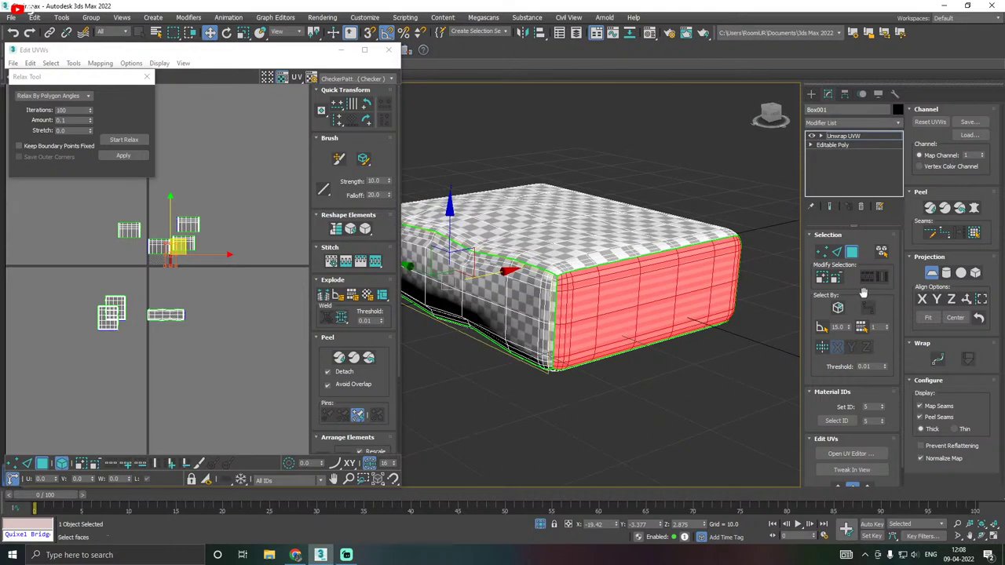
click(936, 299)
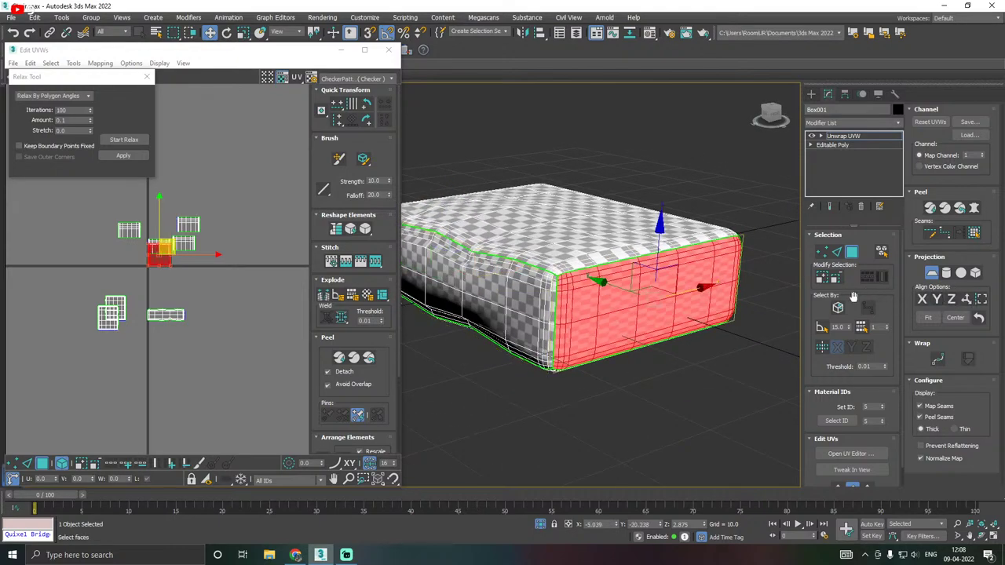
click(931, 272)
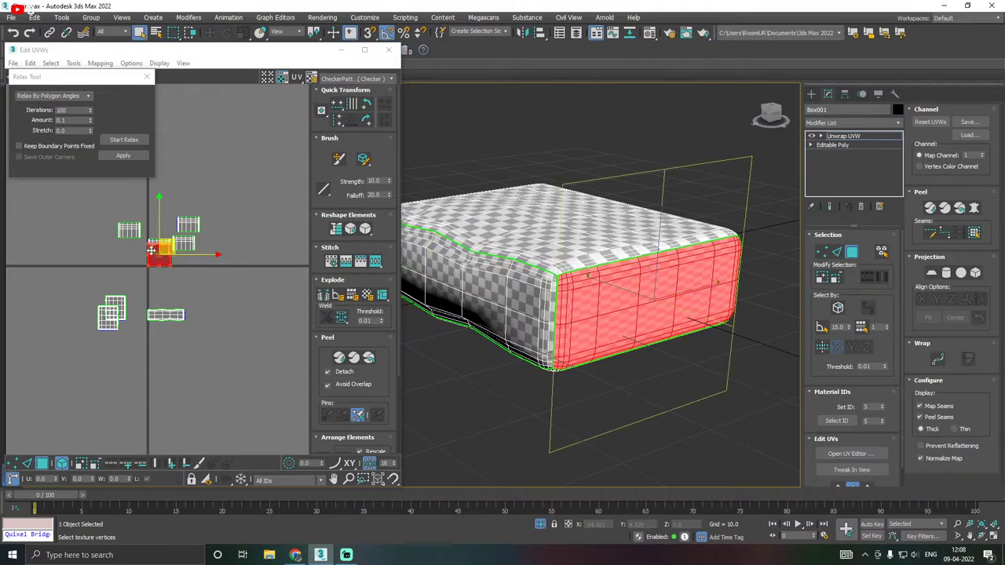
Relax the end island and move it below the lower-middle island.
scroll(151, 250, up, 5)
scroll(152, 250, up, 3)
click(123, 139)
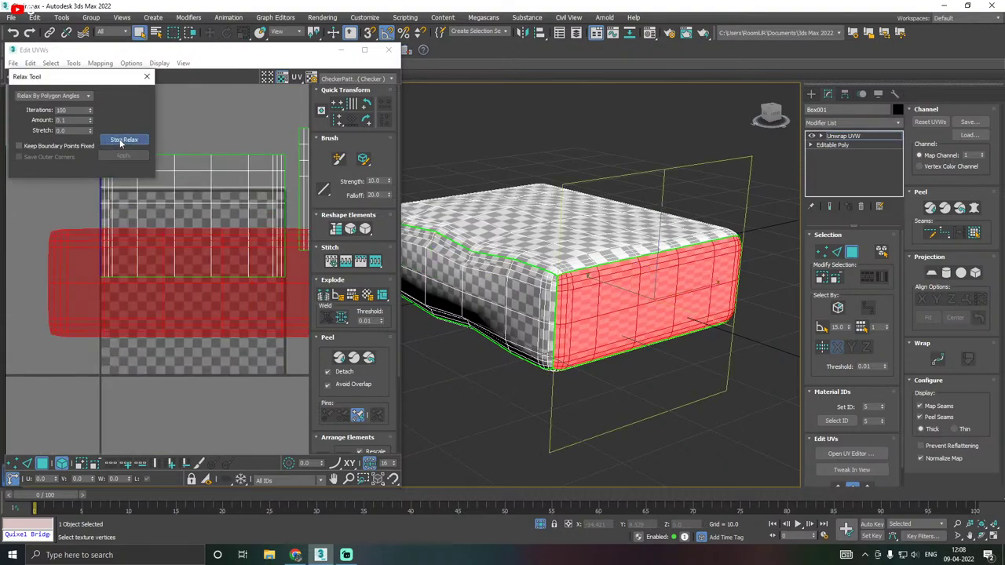
click(122, 140)
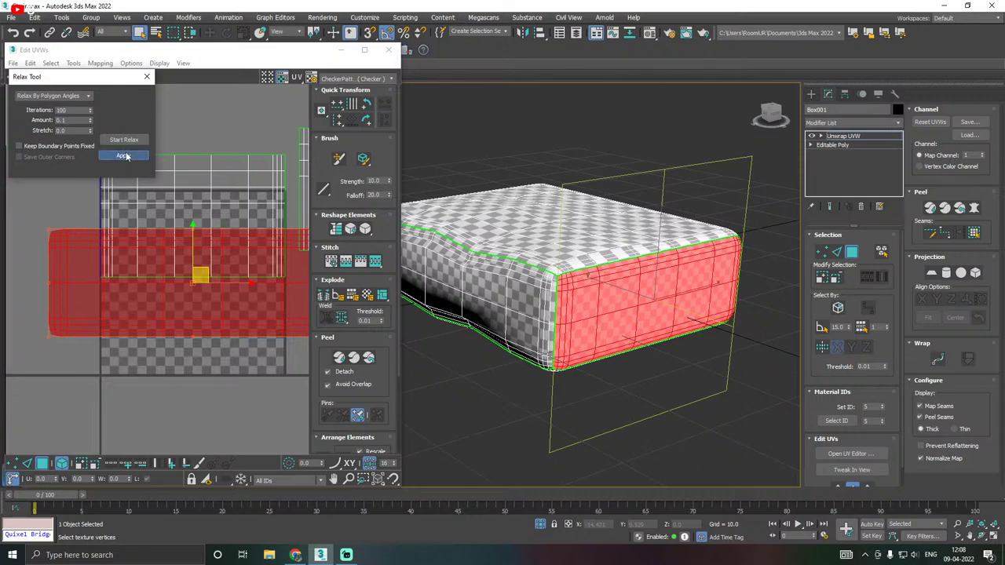
scroll(132, 284, down, 6)
drag(137, 280, 147, 425)
Select the front band's upper and lower UV islands and planar-map them aligned to X.
alt+middle_drag(550, 330, 698, 341)
click(619, 360)
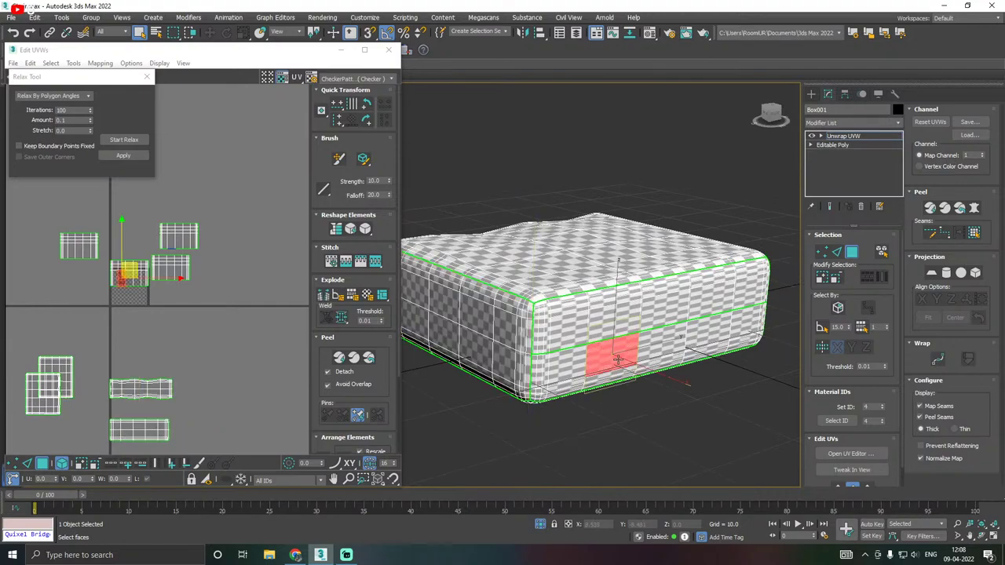
click(608, 317)
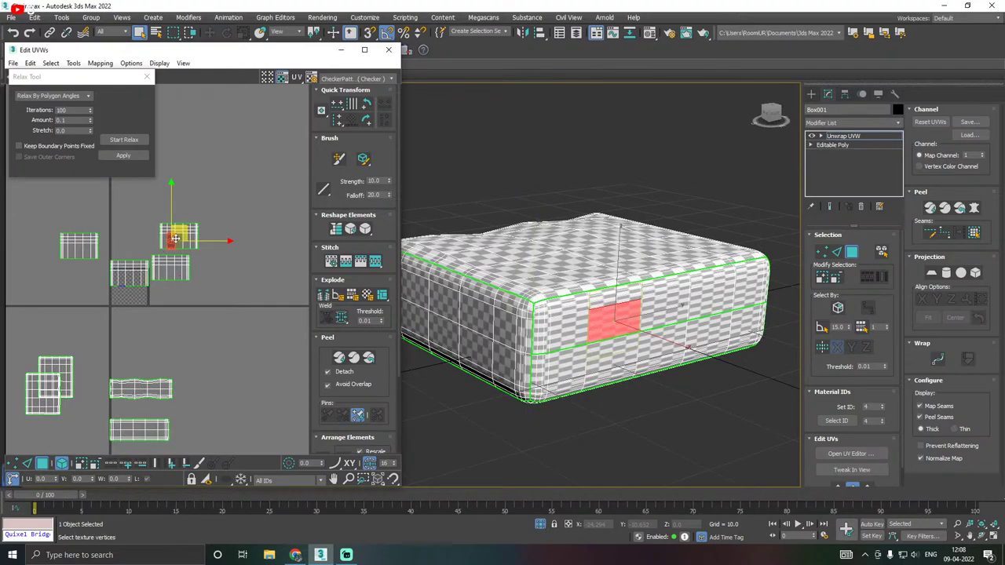
click(133, 275)
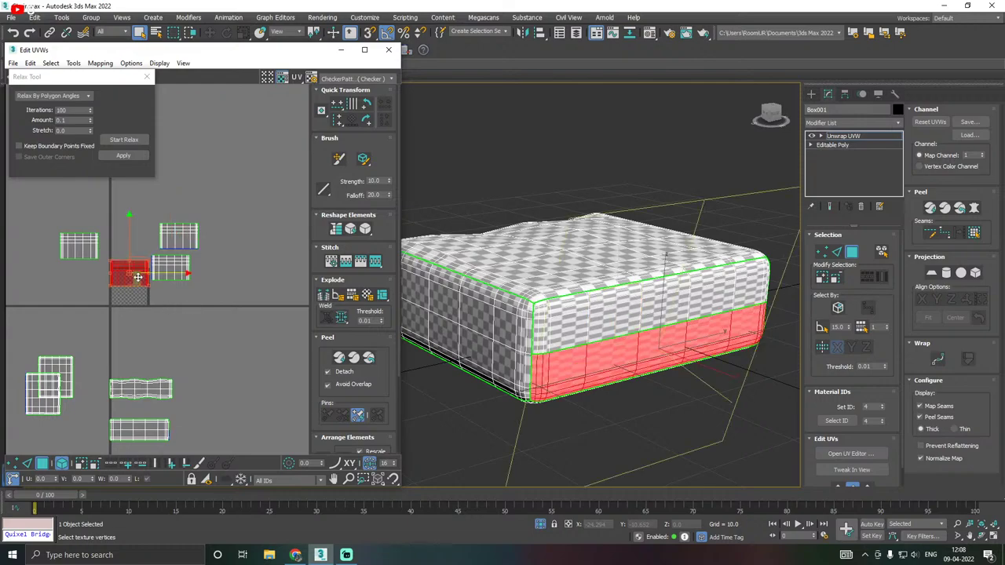
ctrl+click(182, 239)
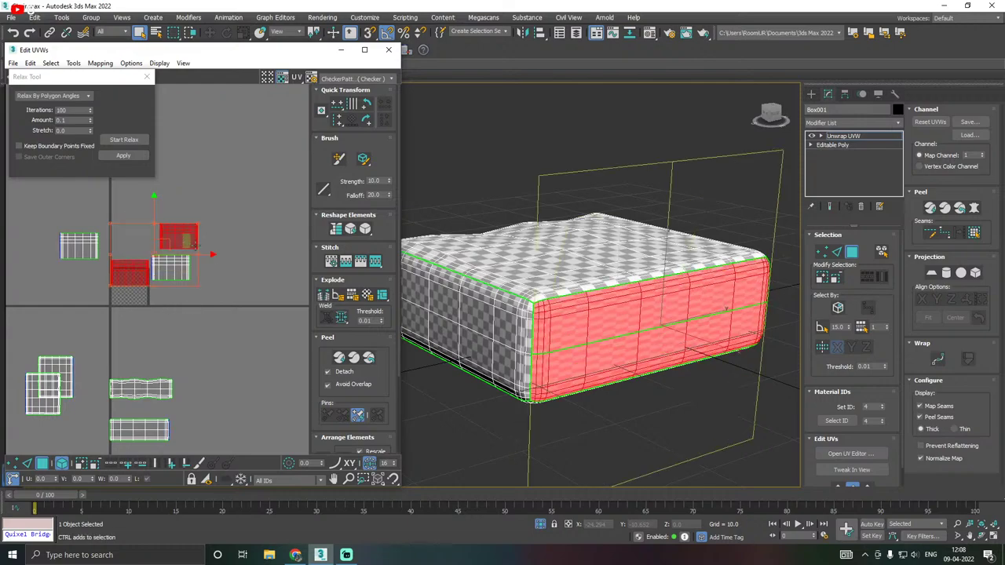
click(931, 273)
click(921, 300)
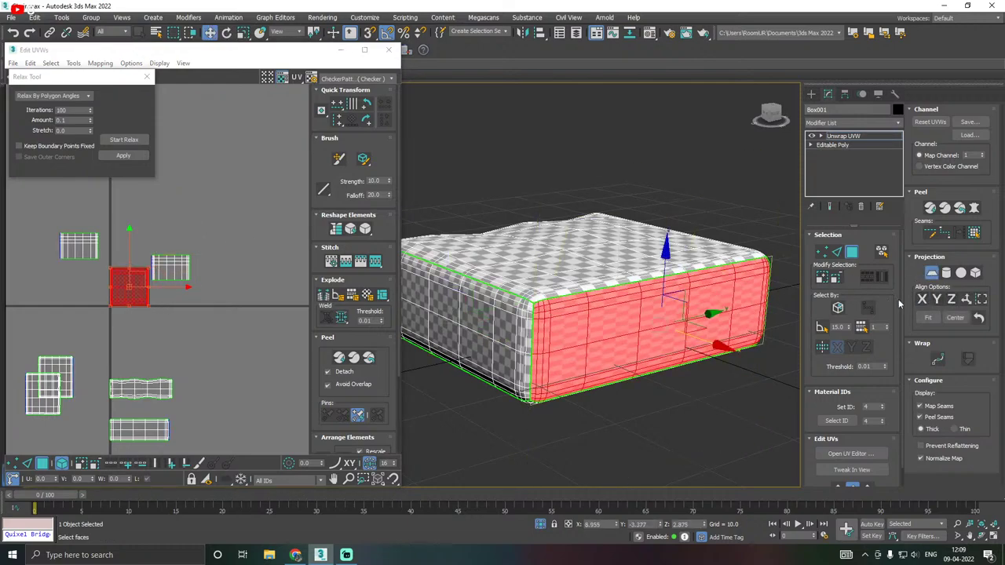
click(930, 273)
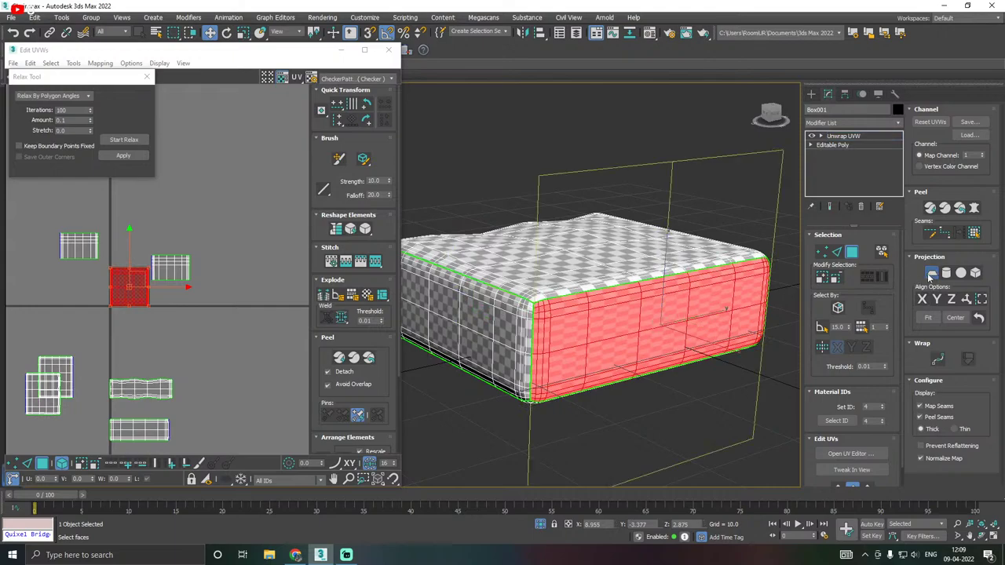
Relax the front island, flip it horizontally, relax again, and place it beside the other strips.
click(121, 140)
click(122, 140)
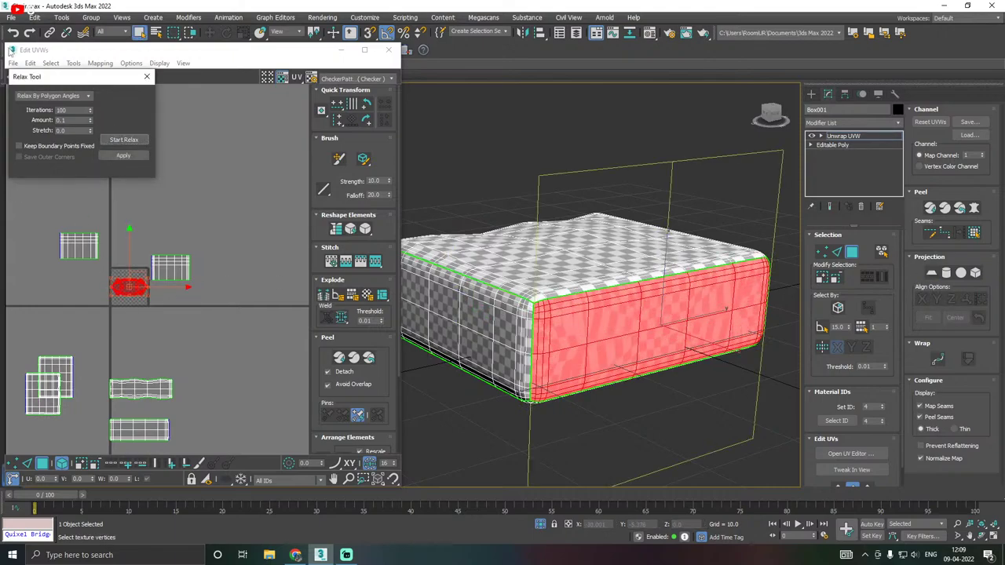
click(13, 48)
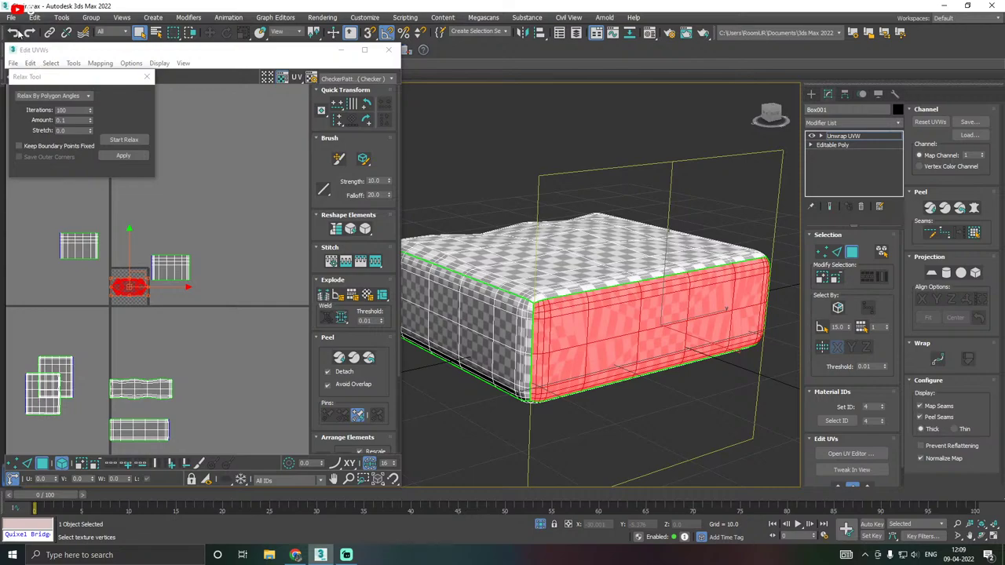
right_click(124, 292)
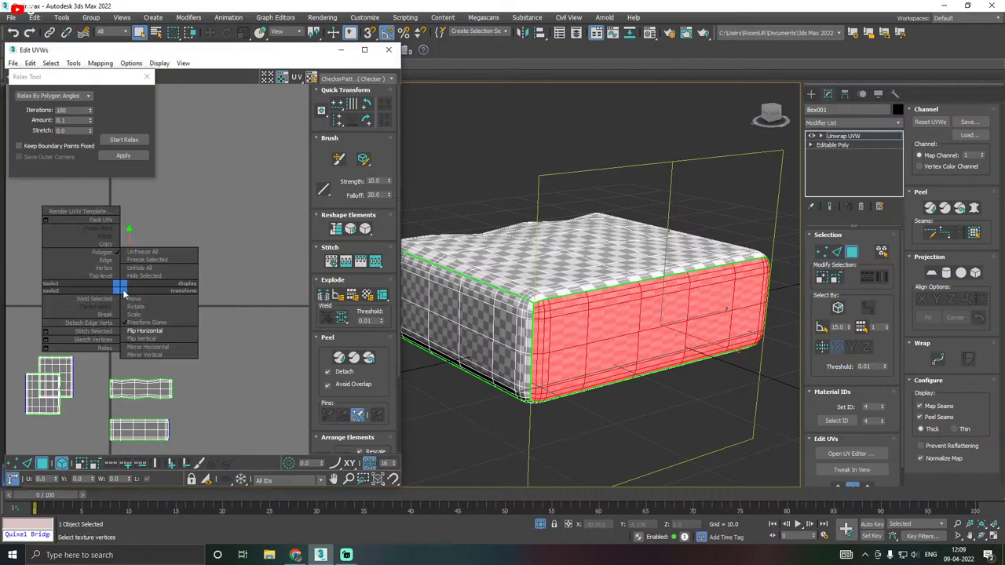
click(145, 330)
click(119, 140)
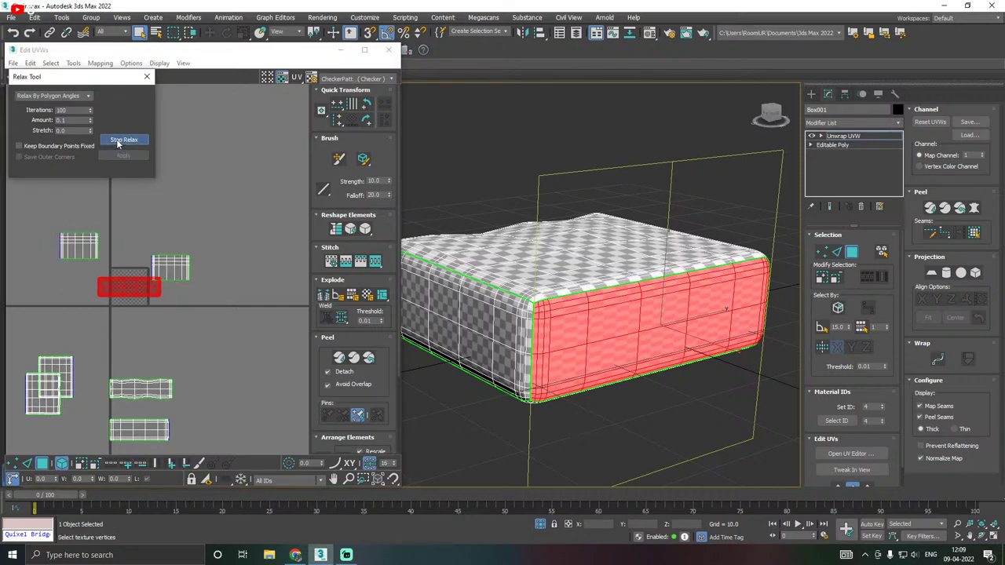
click(119, 140)
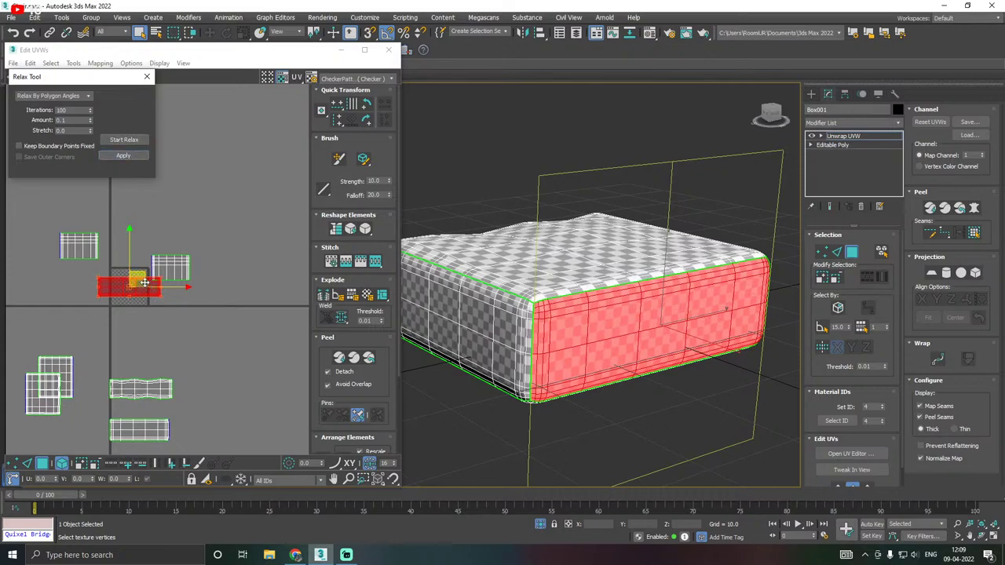
drag(144, 282, 196, 385)
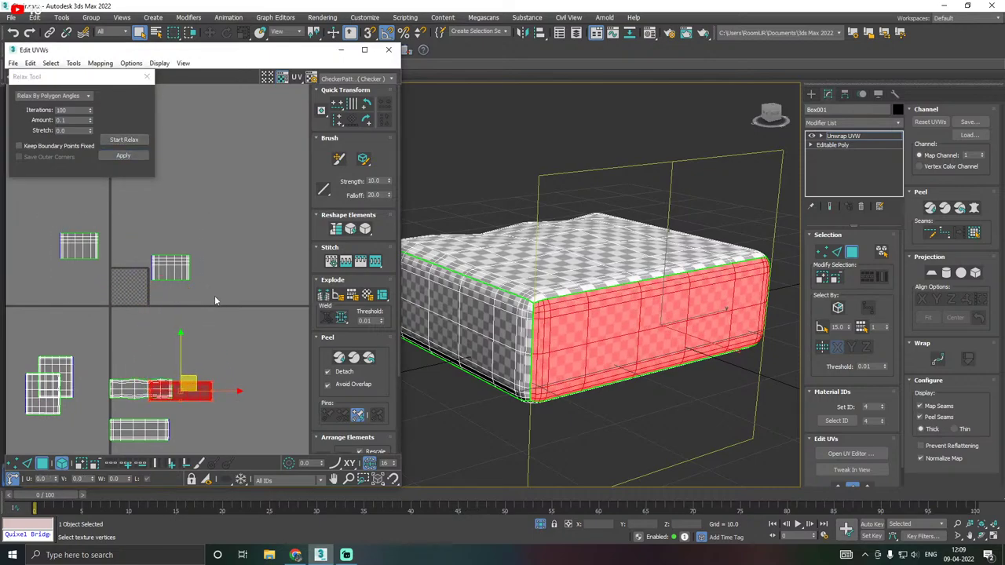
Select the side band's UV islands and planar-map them aligned to Y.
drag(214, 299, 49, 220)
alt+middle_drag(777, 275, 608, 303)
click(931, 273)
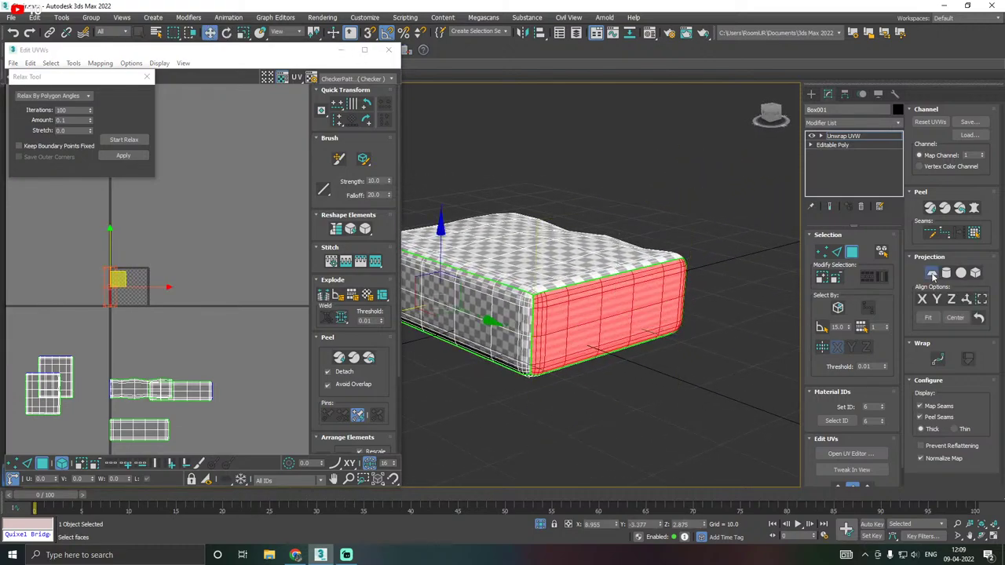
click(937, 299)
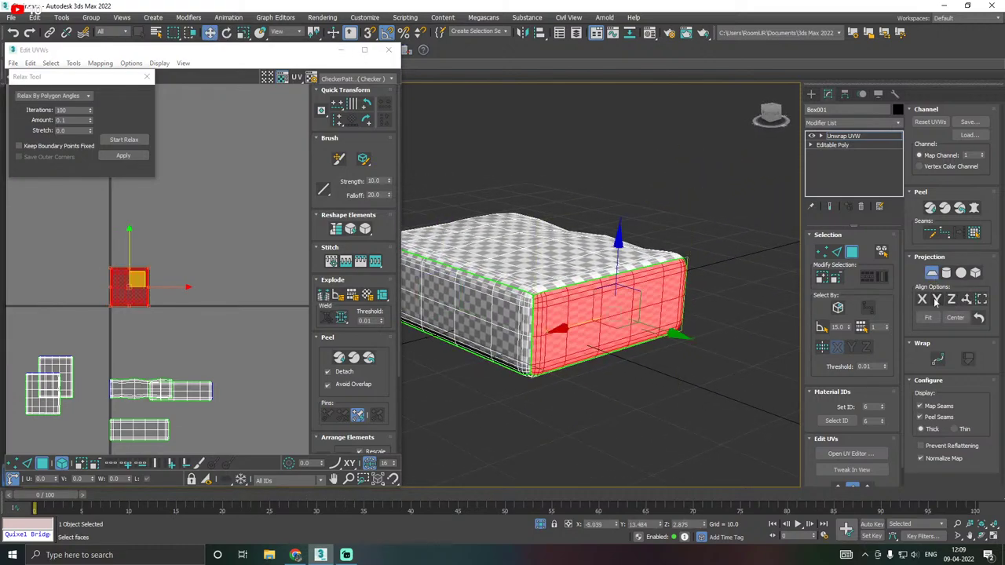
click(931, 273)
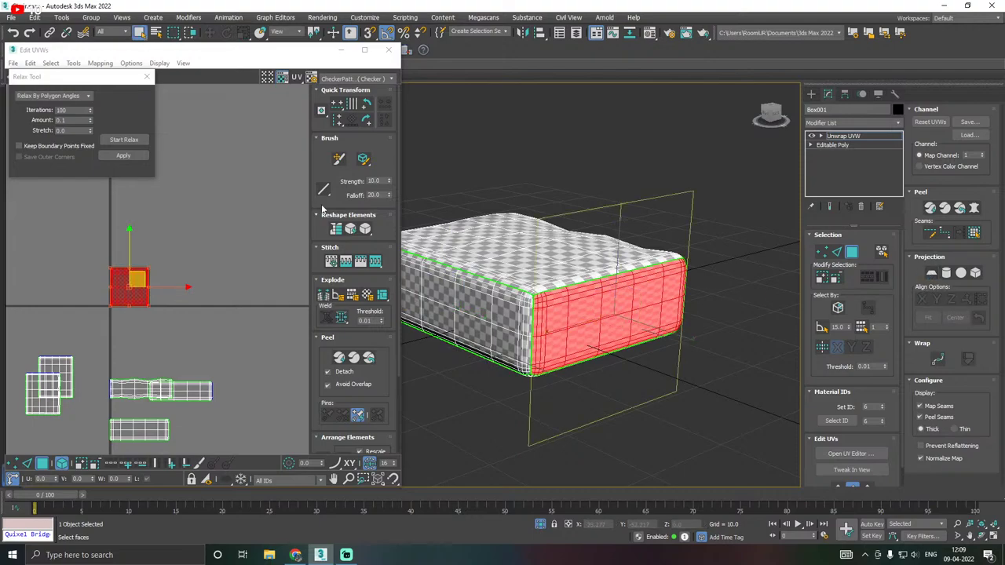
Relax the side island, flip it horizontally, and relax it once more.
click(132, 141)
click(124, 140)
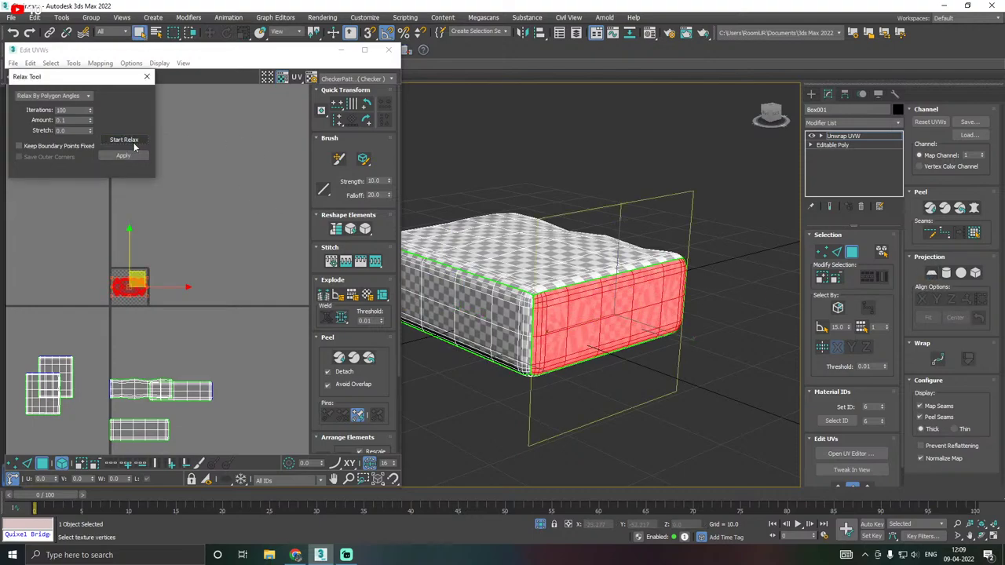
click(13, 33)
right_click(131, 278)
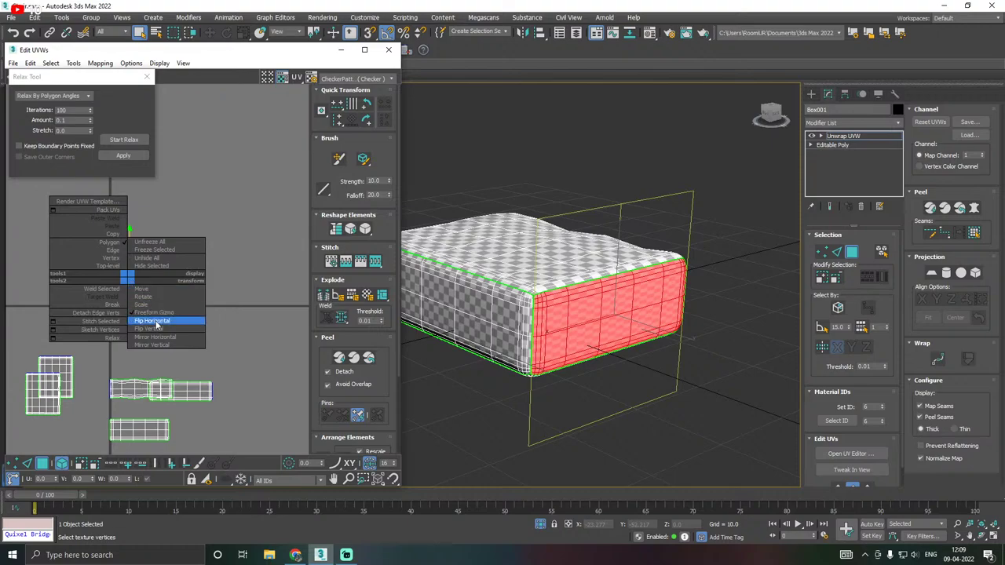
click(167, 320)
click(119, 140)
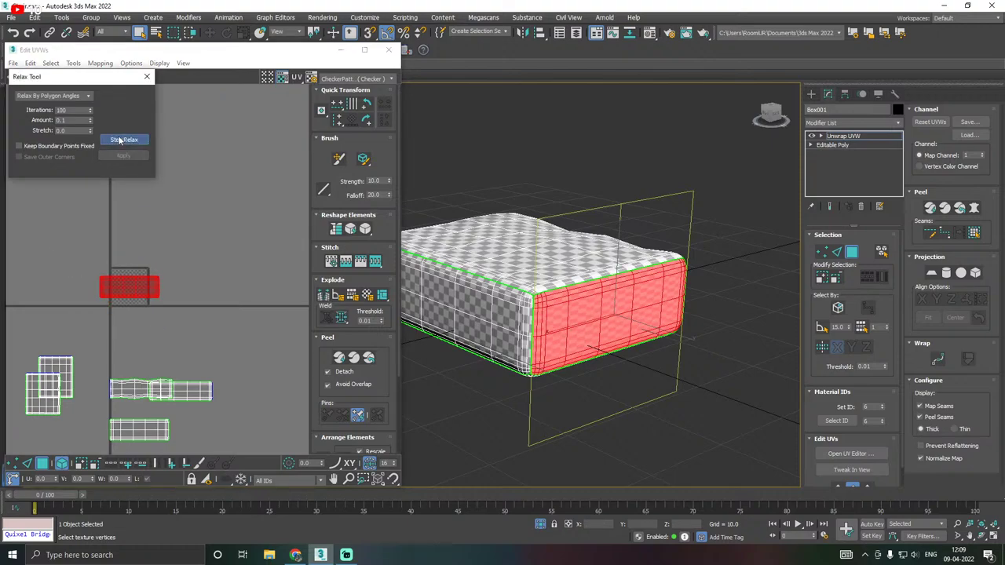
click(119, 140)
scroll(202, 247, down, 1)
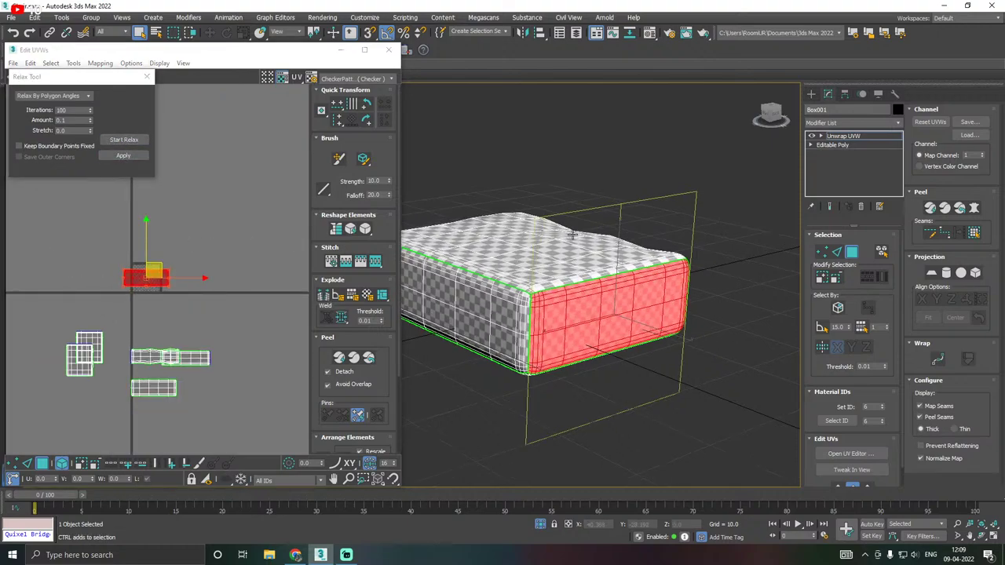
Select all of Box001's UV islands, pack them with Pack: Custom, and close the Relax Tool.
alt+middle_drag(573, 234, 322, 255)
key(ctrl+a)
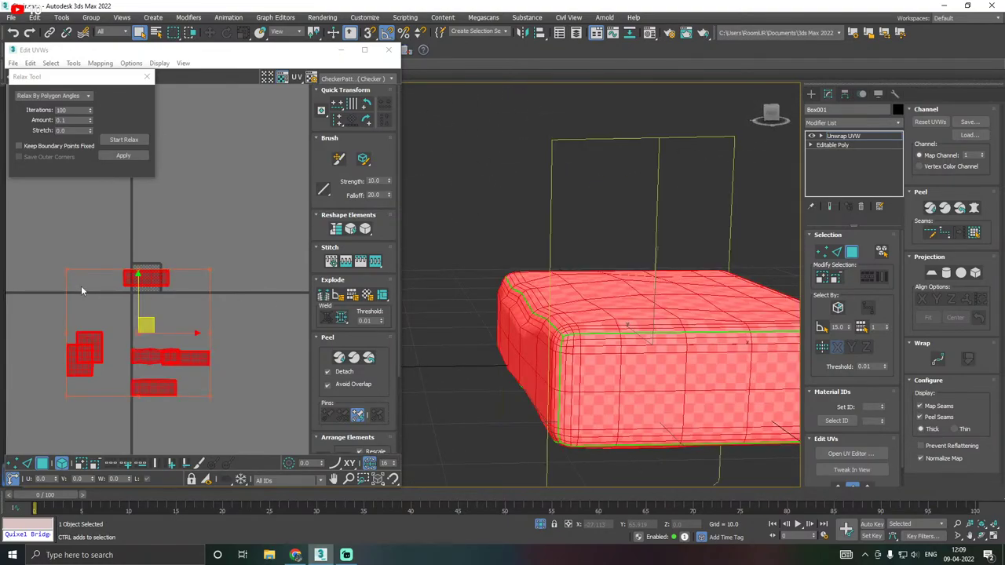
middle_drag(42, 319, 104, 295)
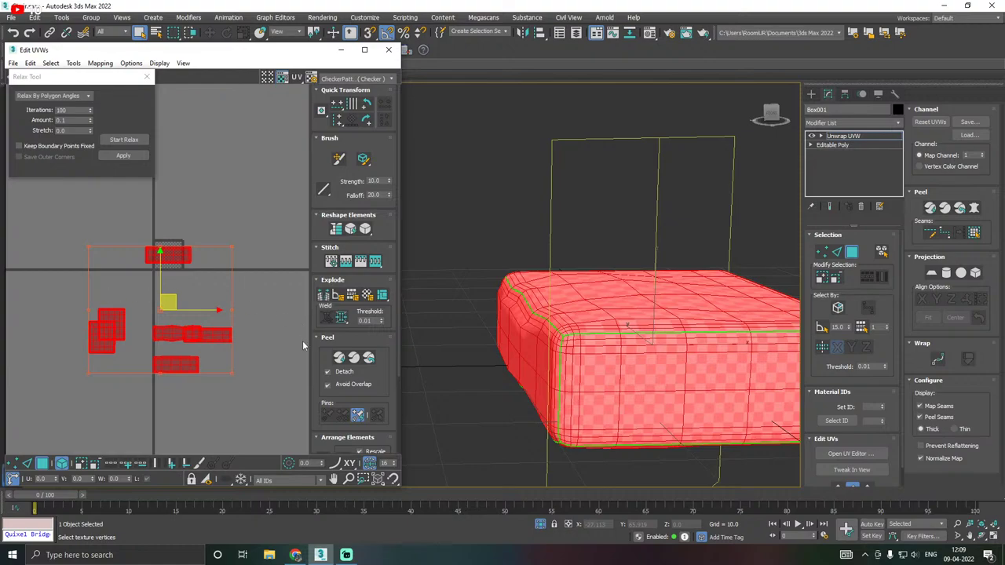
scroll(338, 347, down, 2)
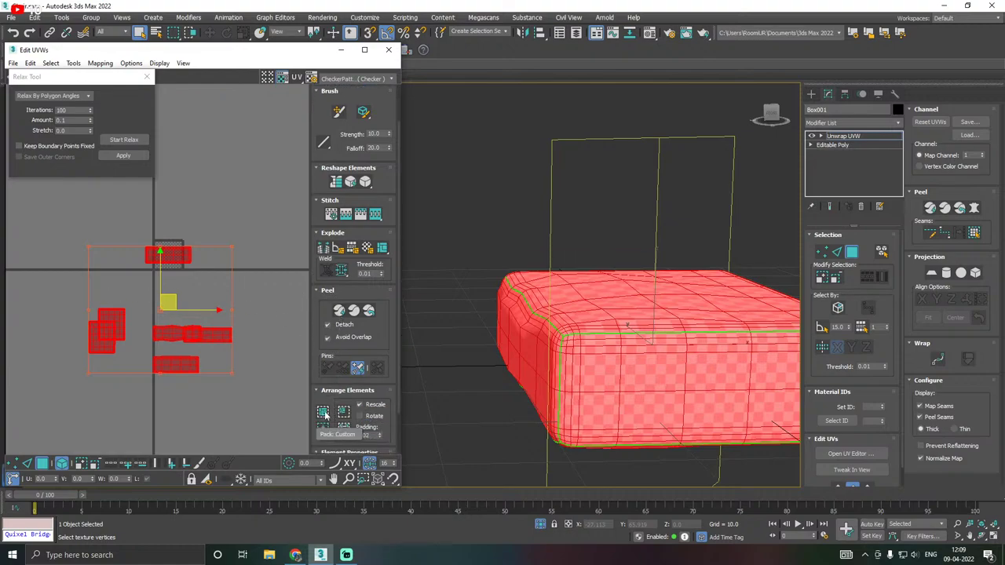
click(322, 413)
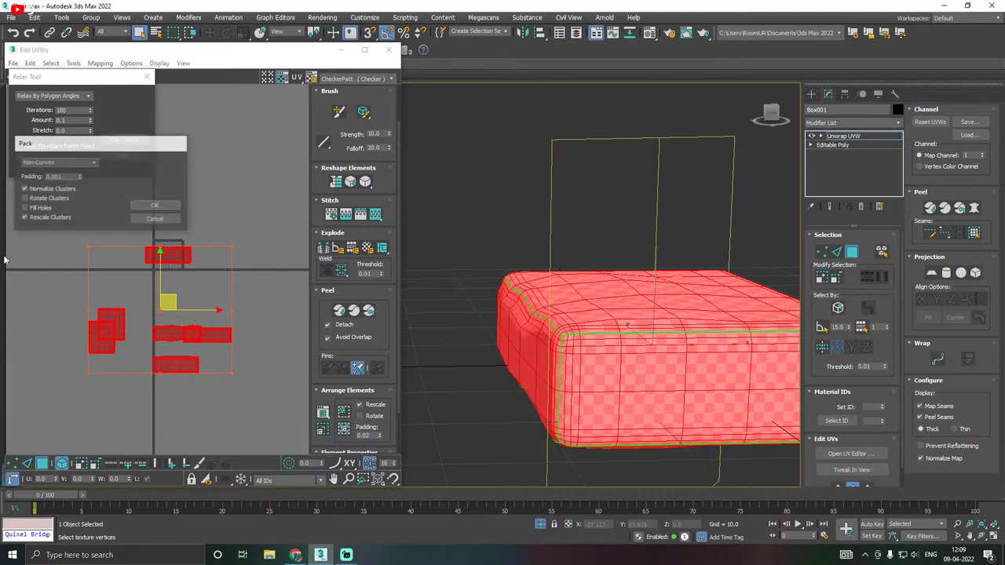
click(156, 207)
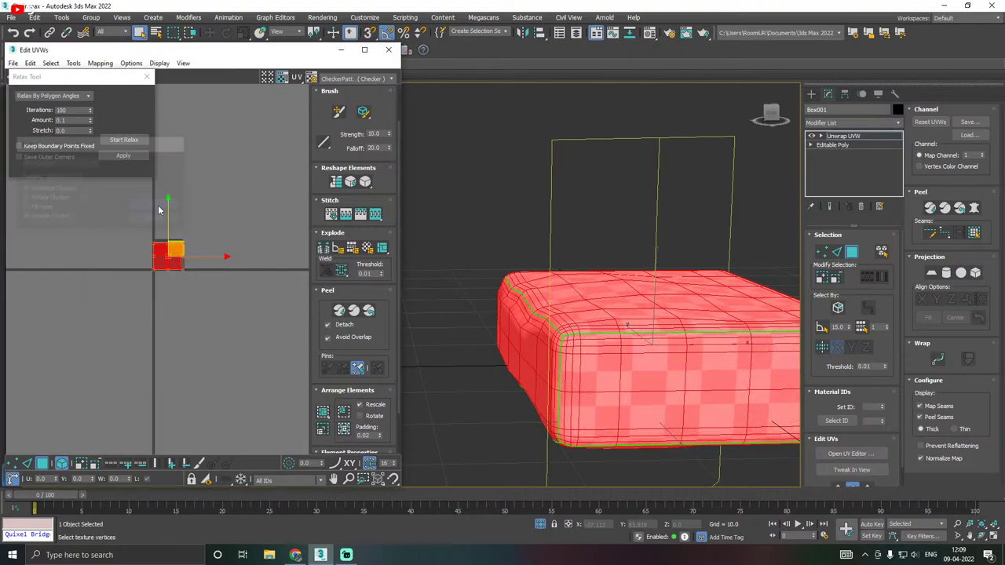
scroll(169, 255, up, 6)
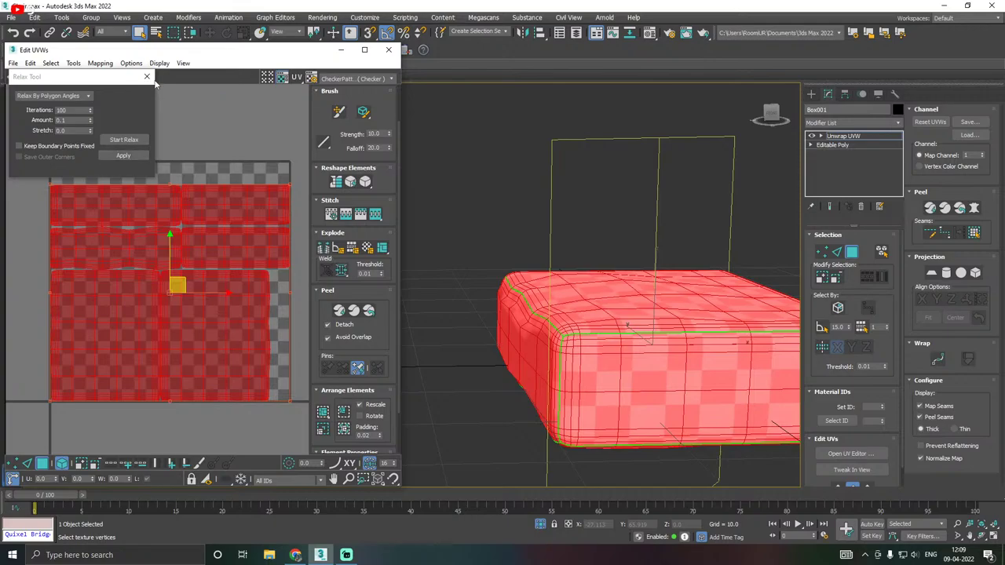
click(146, 76)
scroll(168, 140, down, 2)
scroll(566, 234, up, 1)
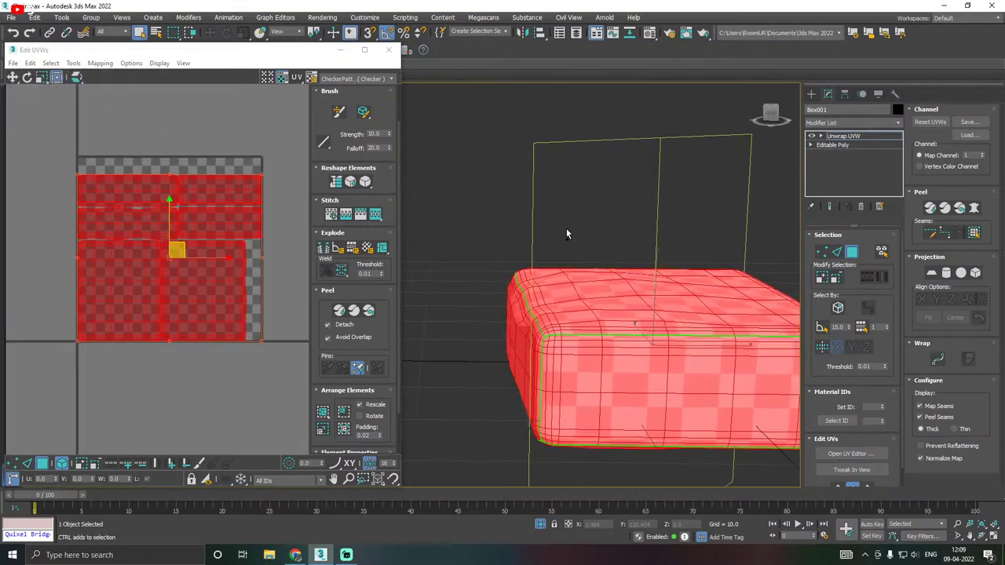
alt+middle_drag(566, 234, 303, 236)
Close the UV editor, exit face mode, end isolation, and save the scene.
click(388, 50)
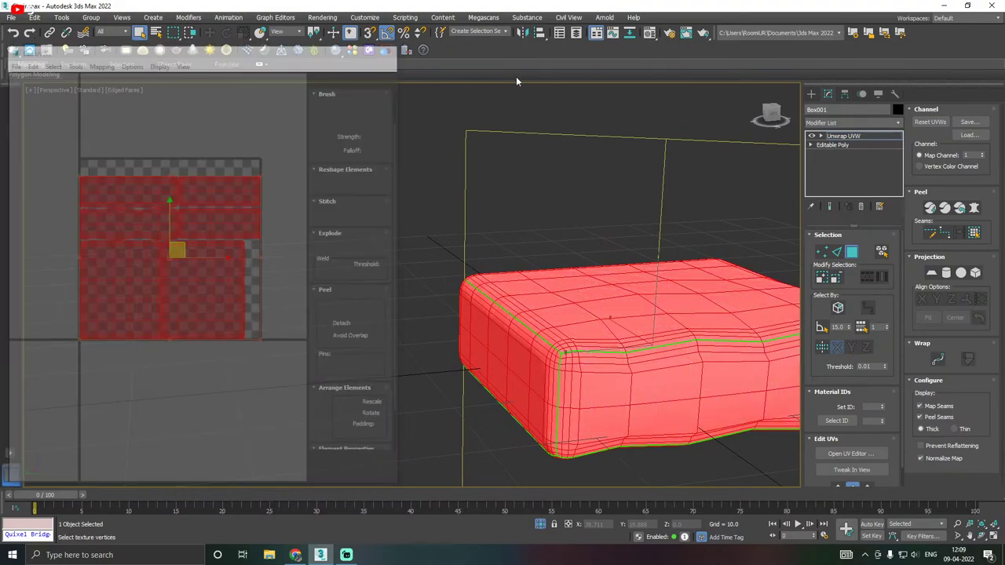
click(848, 137)
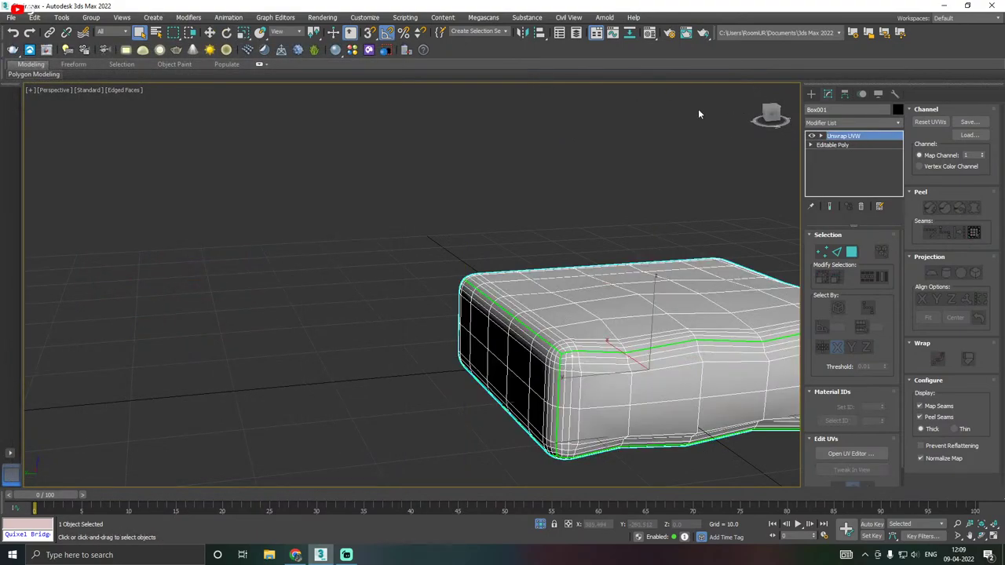
click(540, 524)
click(210, 32)
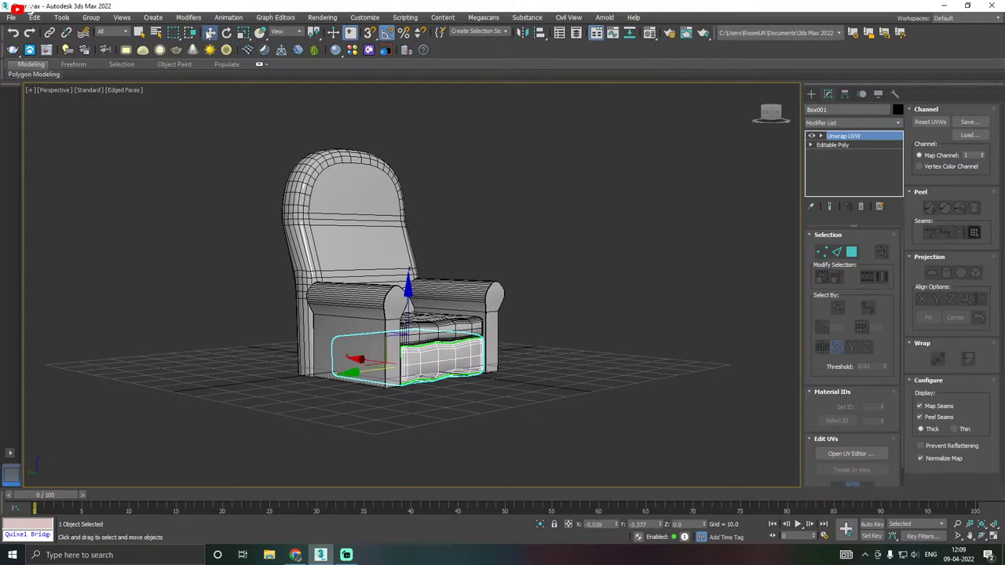
alt+middle_drag(433, 185, 409, 196)
click(11, 17)
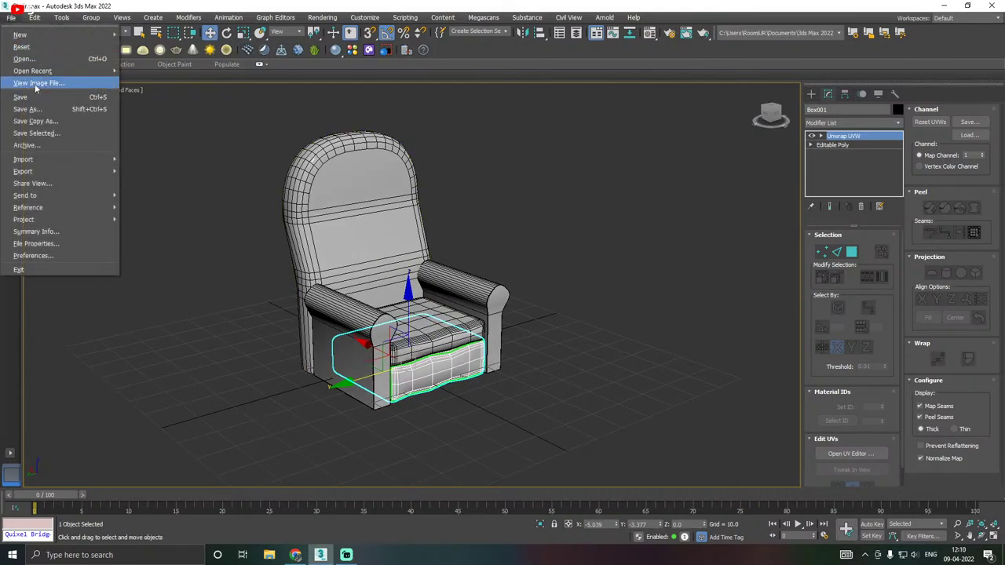
click(35, 97)
scroll(367, 351, up, 4)
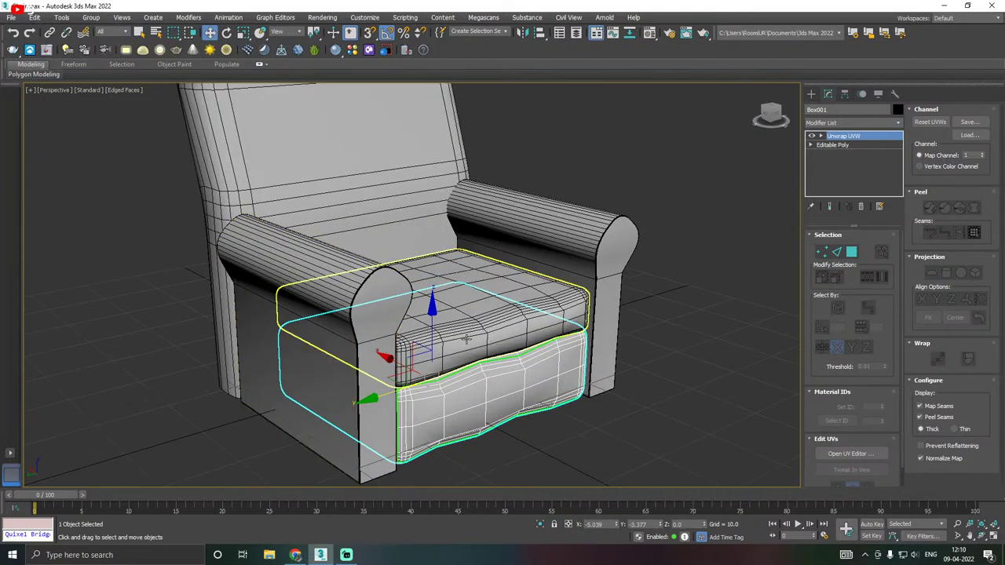
Shift-drag the seat cushion upward to clone a copy, Box008.
key(ctrl+d)
click(491, 387)
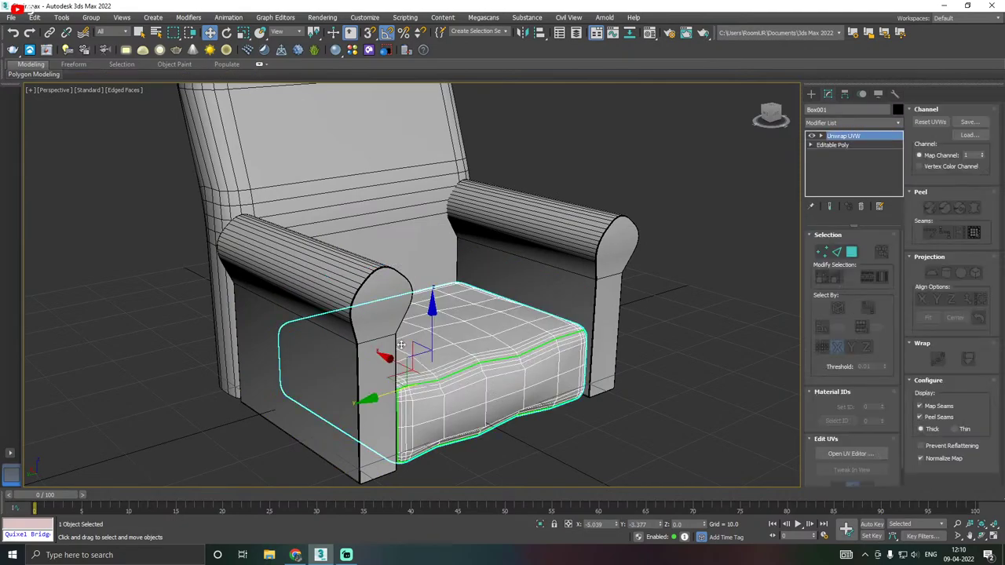
shift+drag(438, 329, 439, 263)
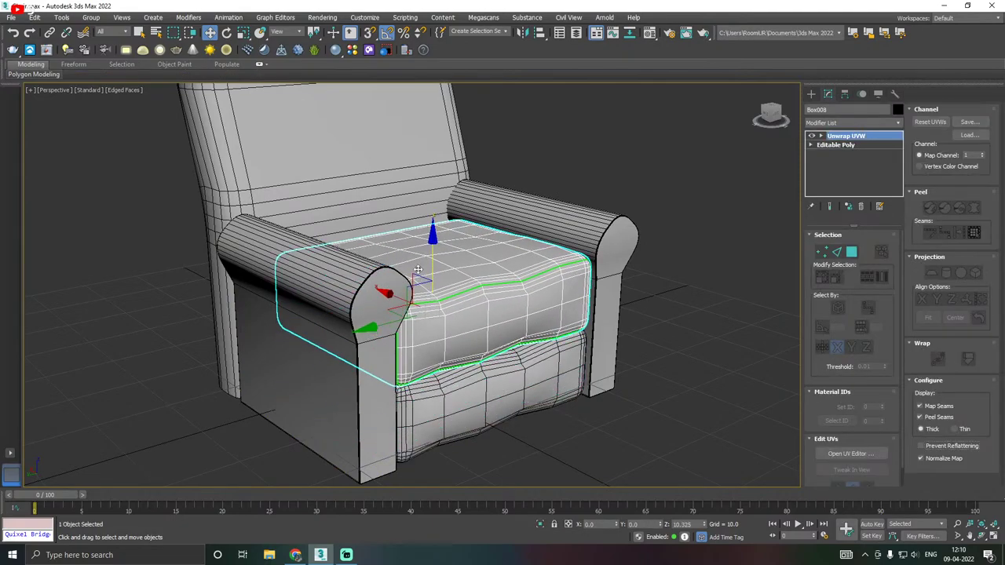
click(503, 322)
alt+middle_drag(503, 322, 500, 318)
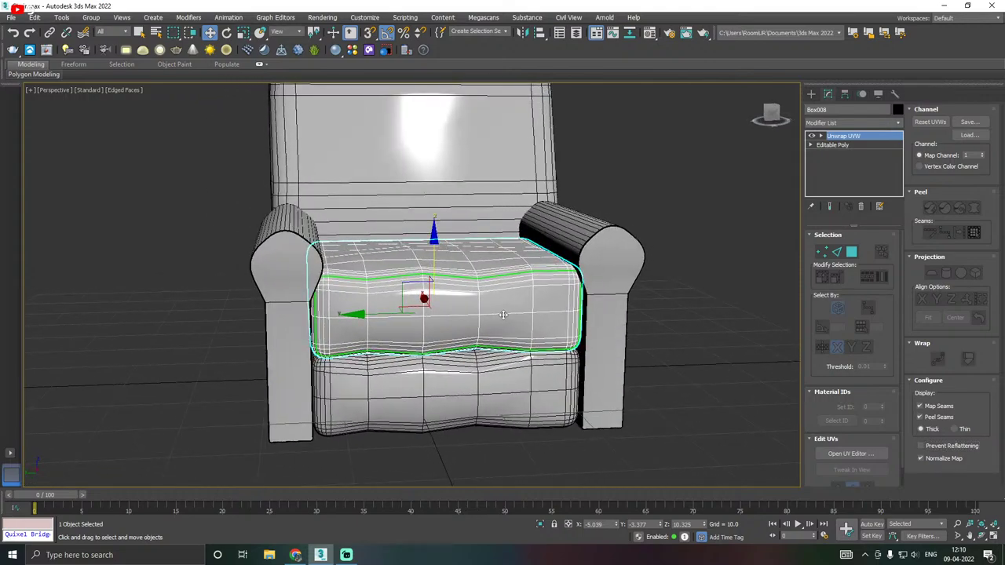
key(e)
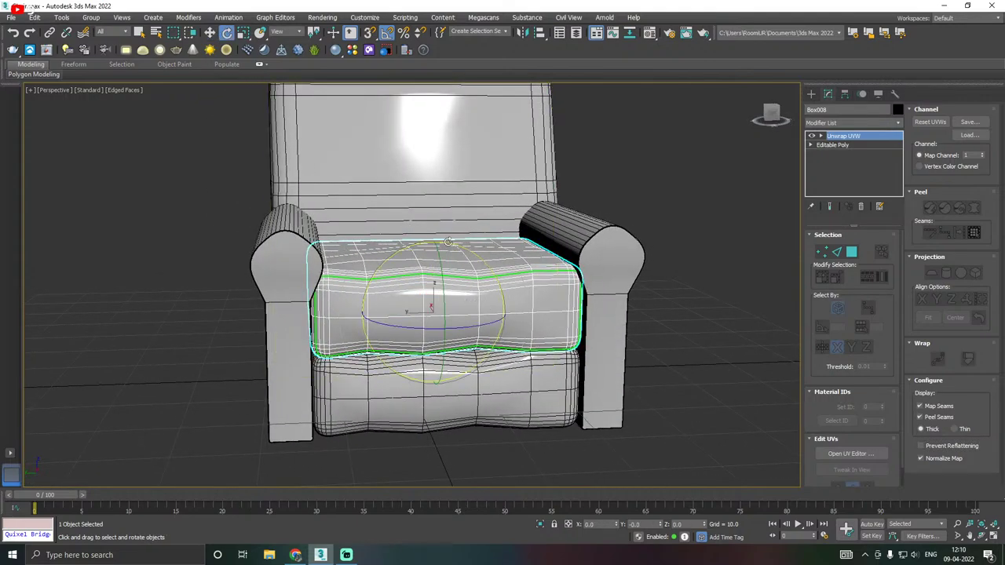
drag(448, 241, 464, 245)
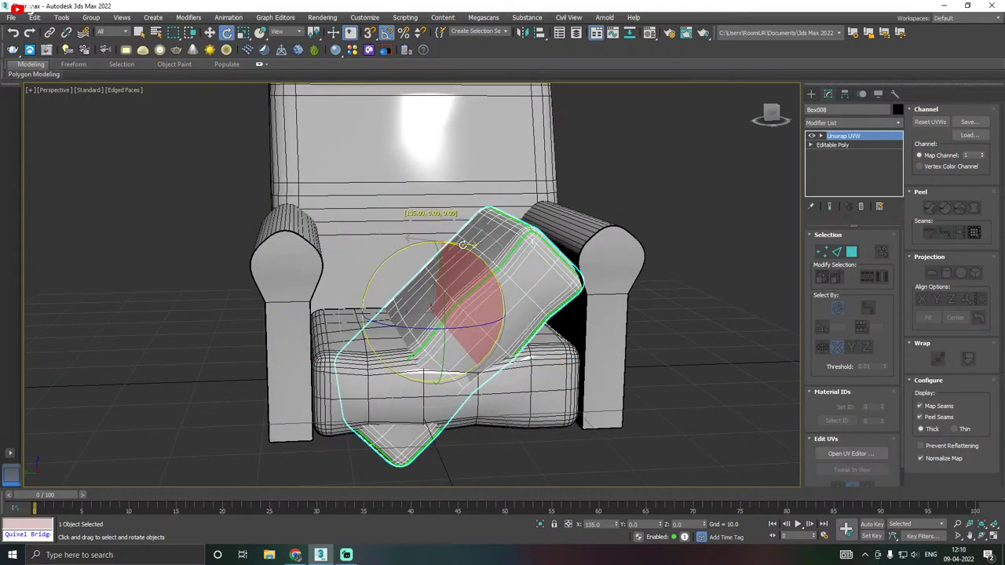
right_click(464, 245)
key(w)
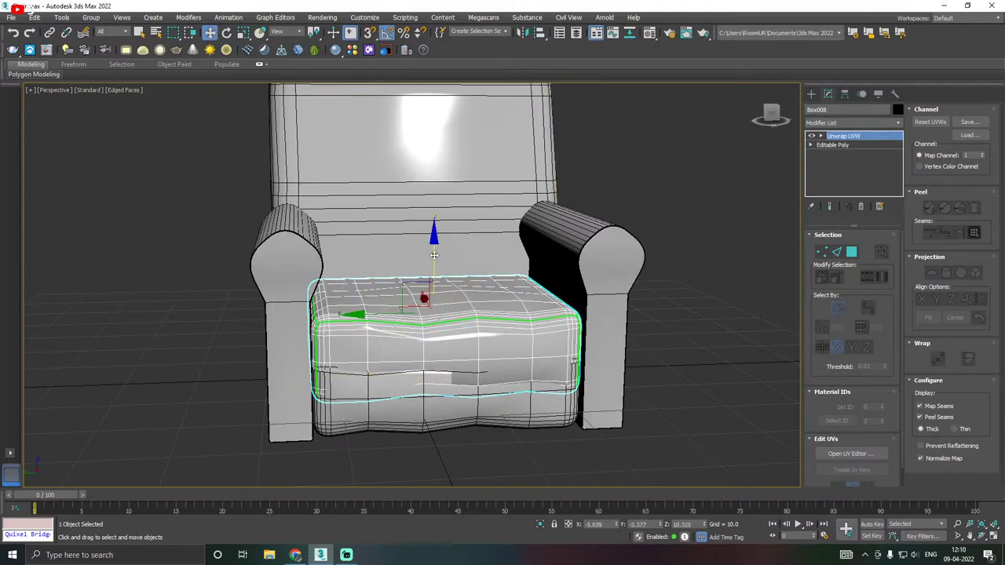
drag(433, 254, 435, 221)
Lower Box008 onto the seat, scale it to 85% height, and open its UV editor.
key(r)
key(w)
alt+middle_drag(437, 220, 484, 234)
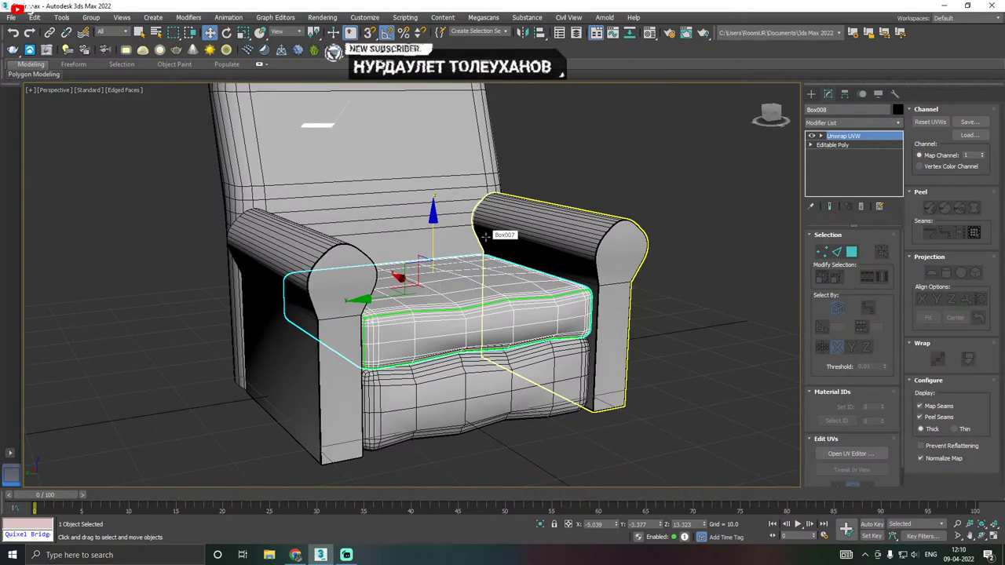
key(r)
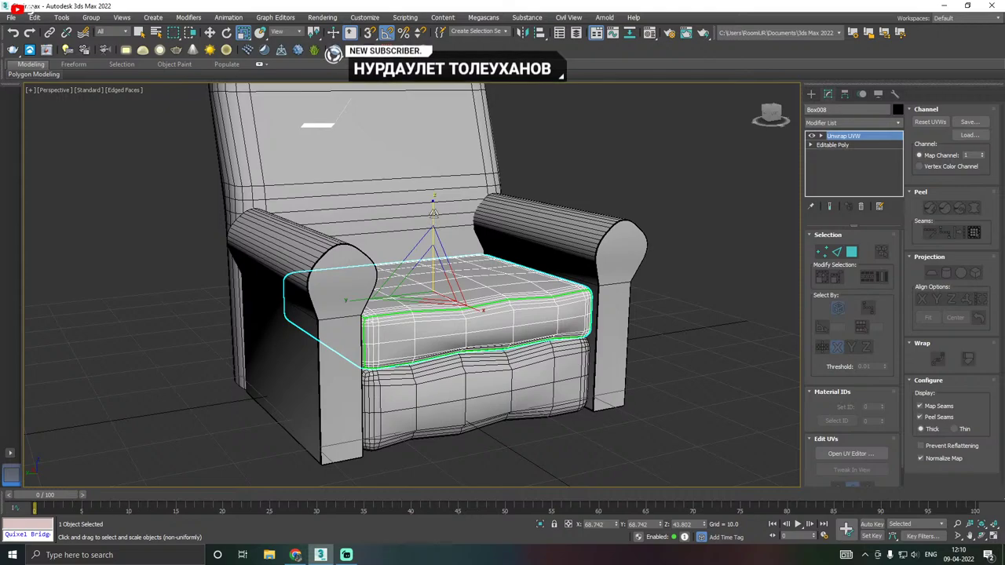
drag(434, 214, 433, 232)
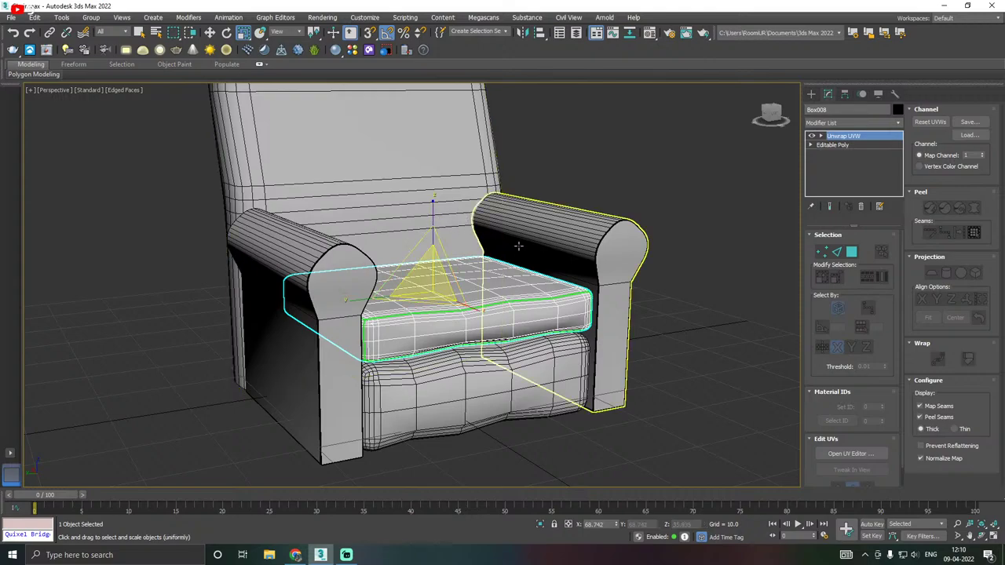
scroll(424, 296, up, 5)
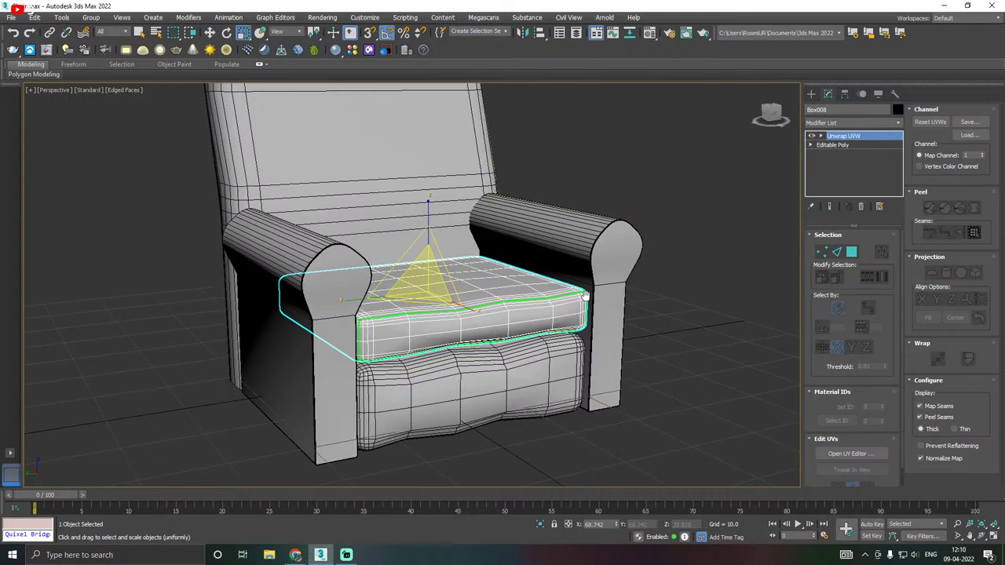
alt+middle_drag(395, 295, 444, 277)
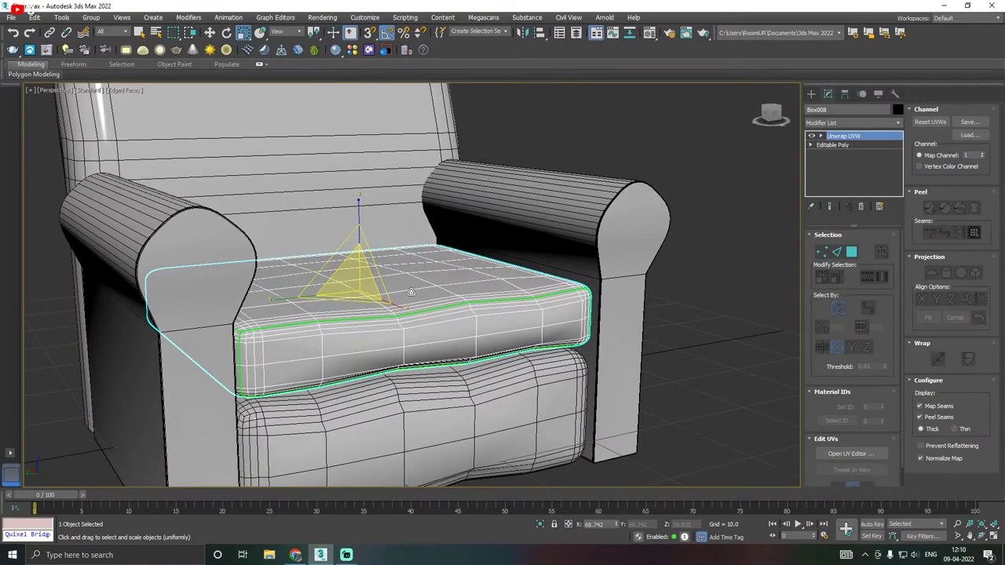
key(w)
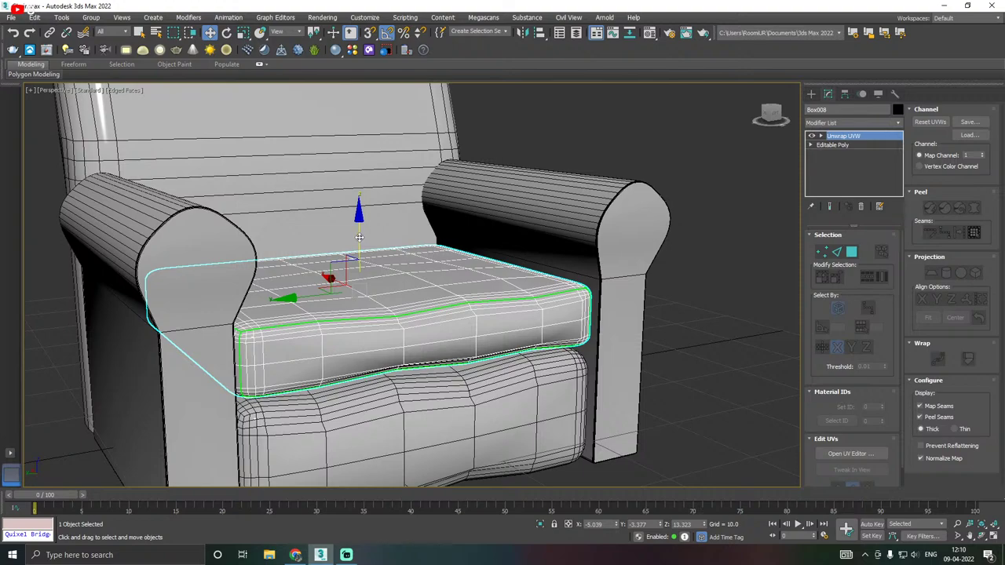
scroll(408, 277, down, 5)
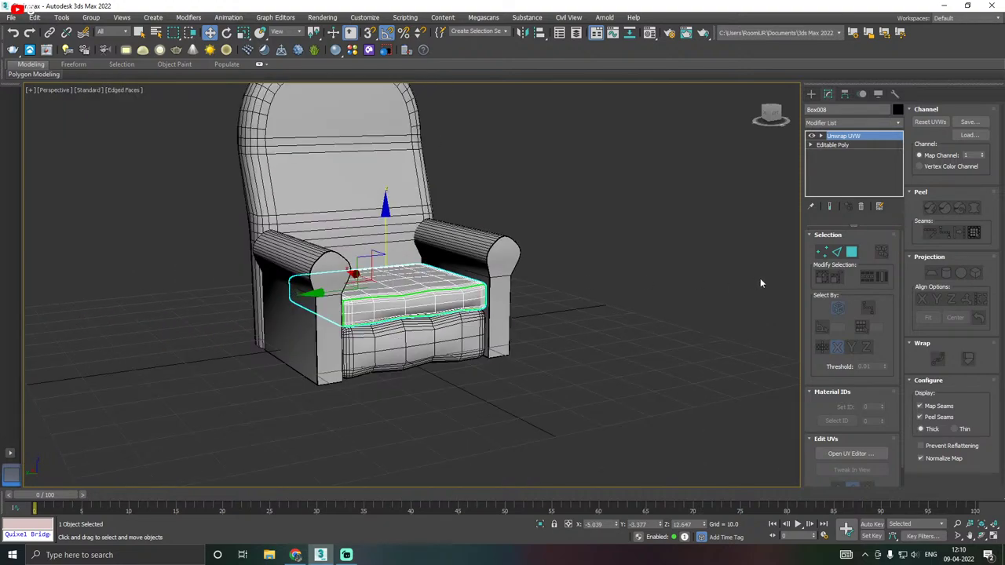
click(850, 454)
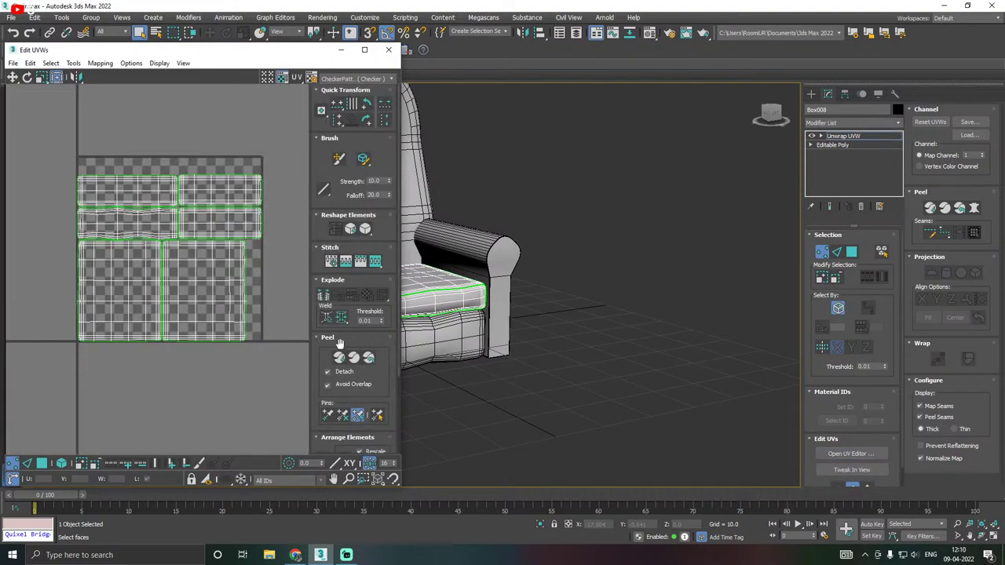
Set the Edit UVWs preview texture to the grey CheckerPattern.
mouse_move(476, 336)
alt+middle_down()
mouse_move(532, 359)
mouse_move(467, 329)
alt+middle_up()
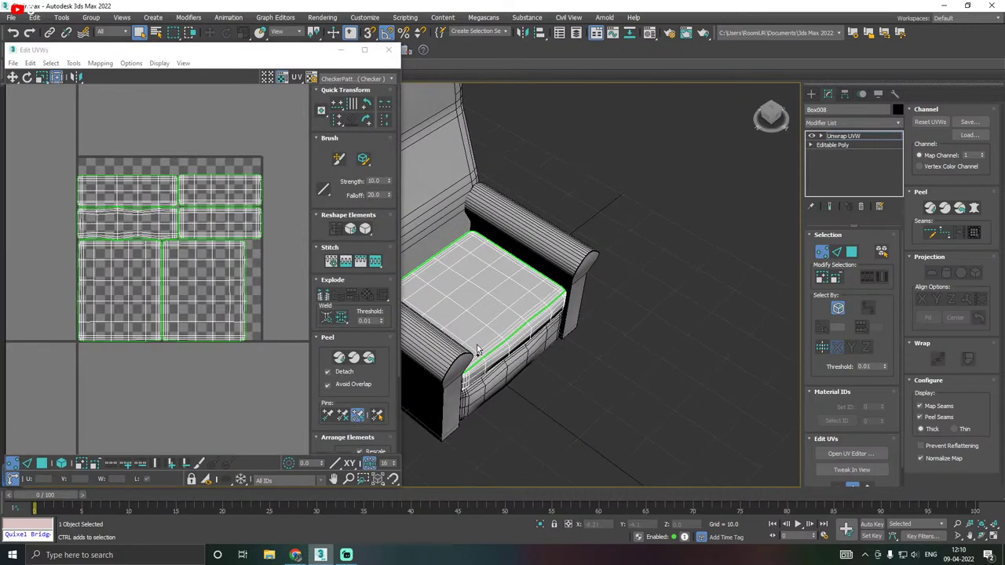
scroll(465, 330, up, 4)
click(353, 78)
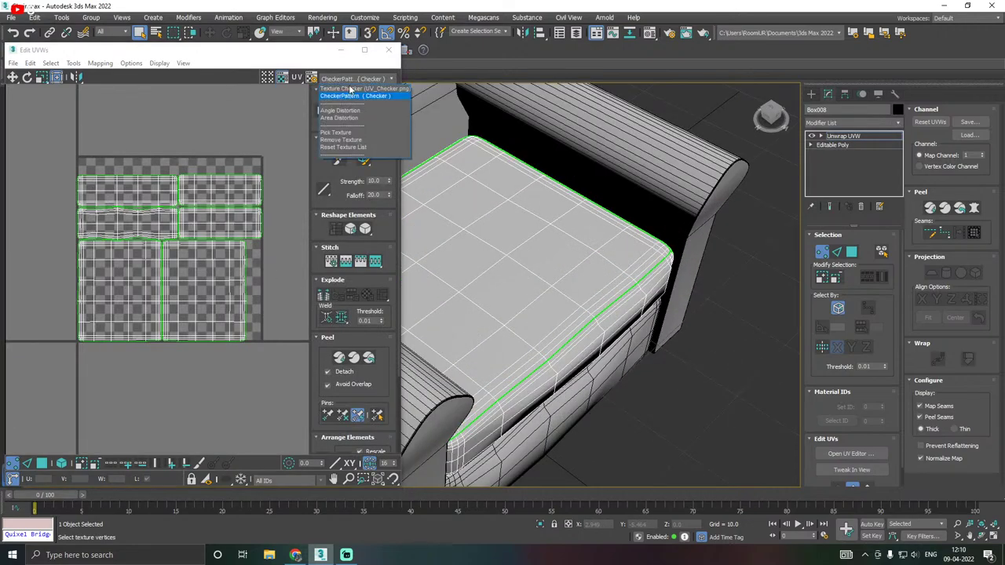
click(342, 89)
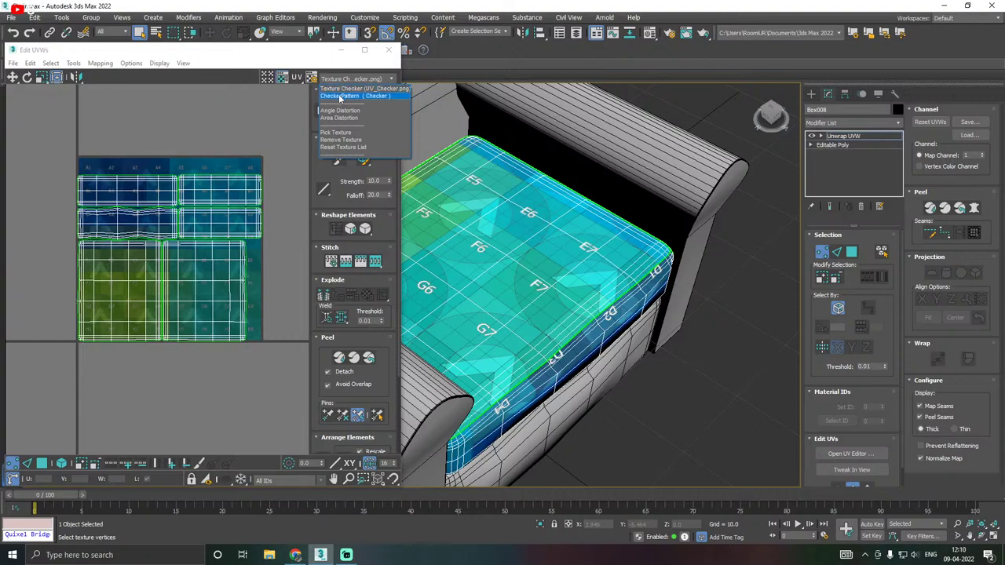
click(340, 96)
alt+middle_drag(565, 236, 562, 171)
Select all of Box008's UV faces, relax and apply, then close the Relax Tool and editor.
key(ctrl+a)
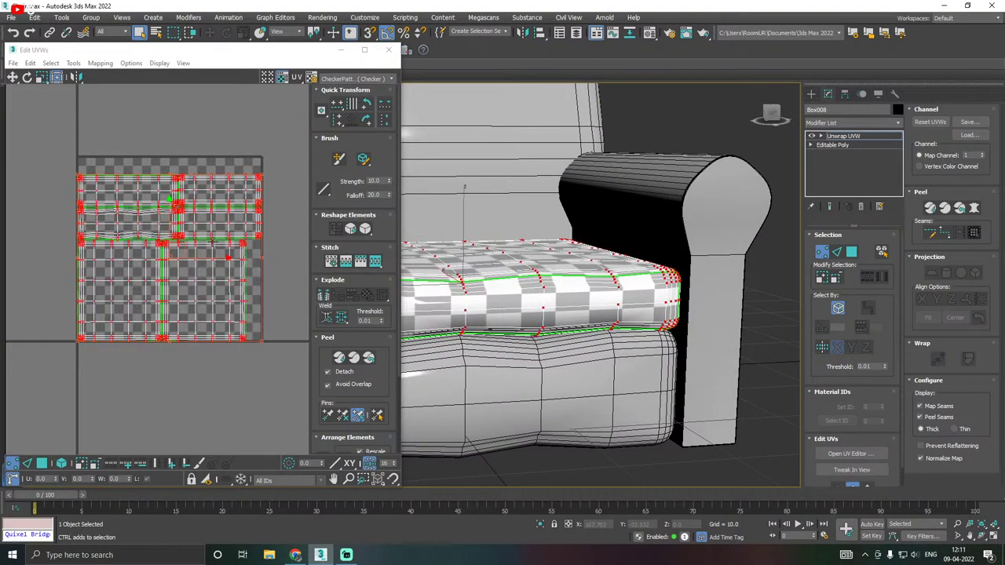
key(3)
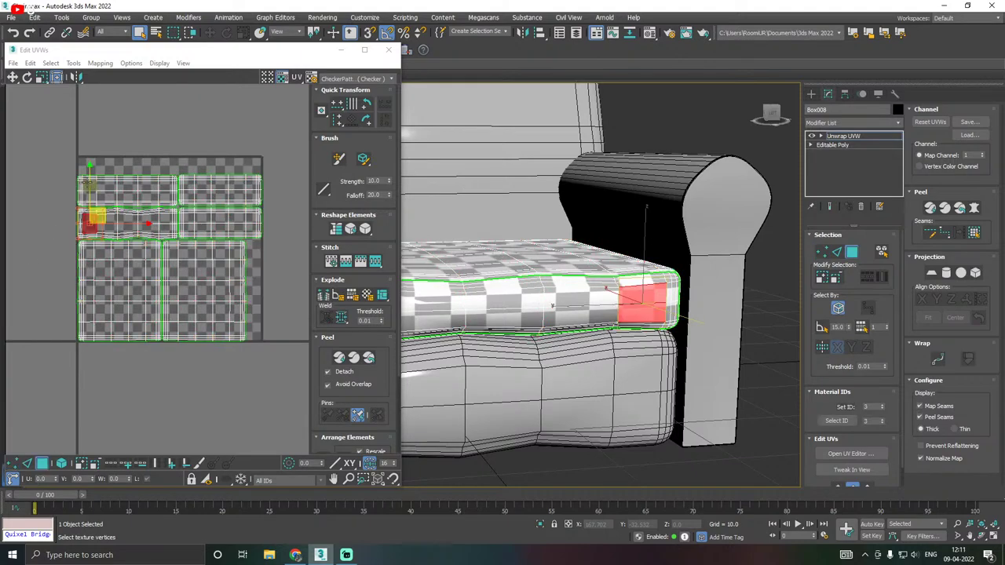
key(ctrl+a)
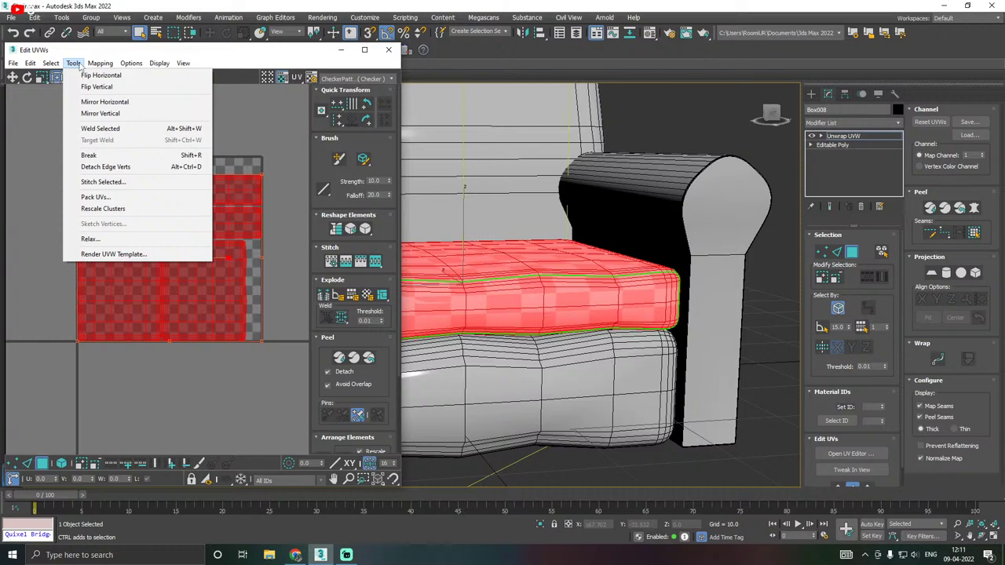
click(90, 238)
click(123, 139)
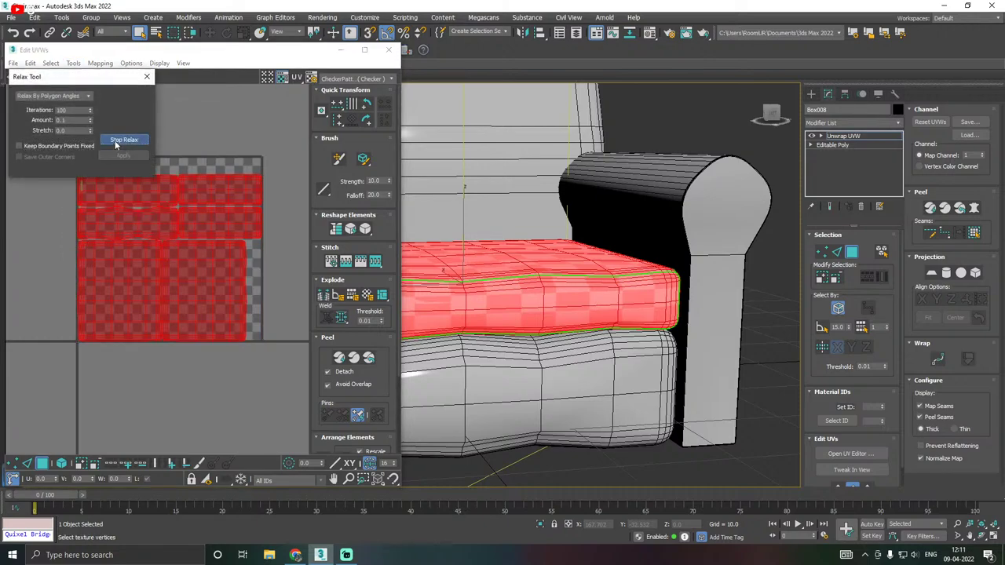
click(116, 142)
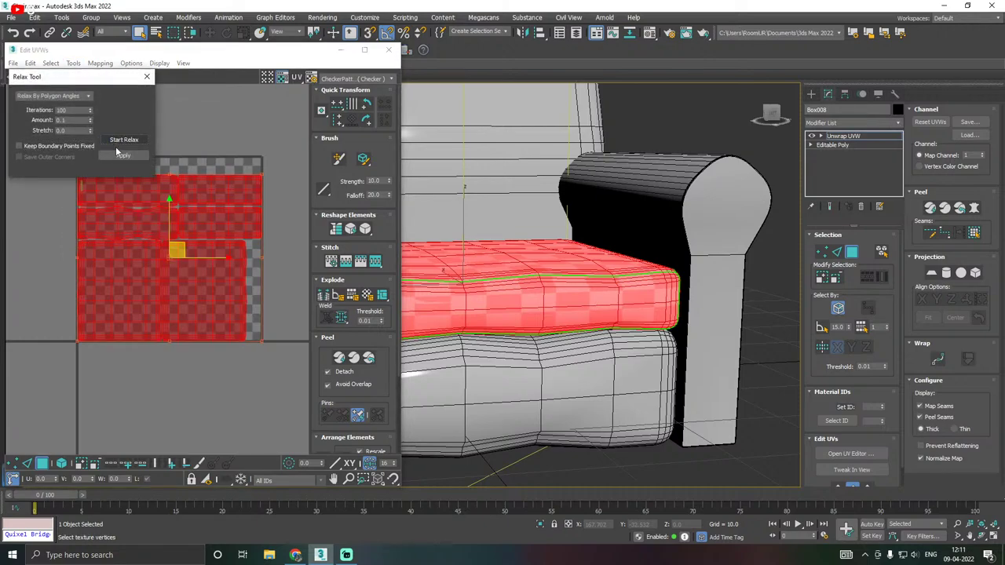
click(116, 154)
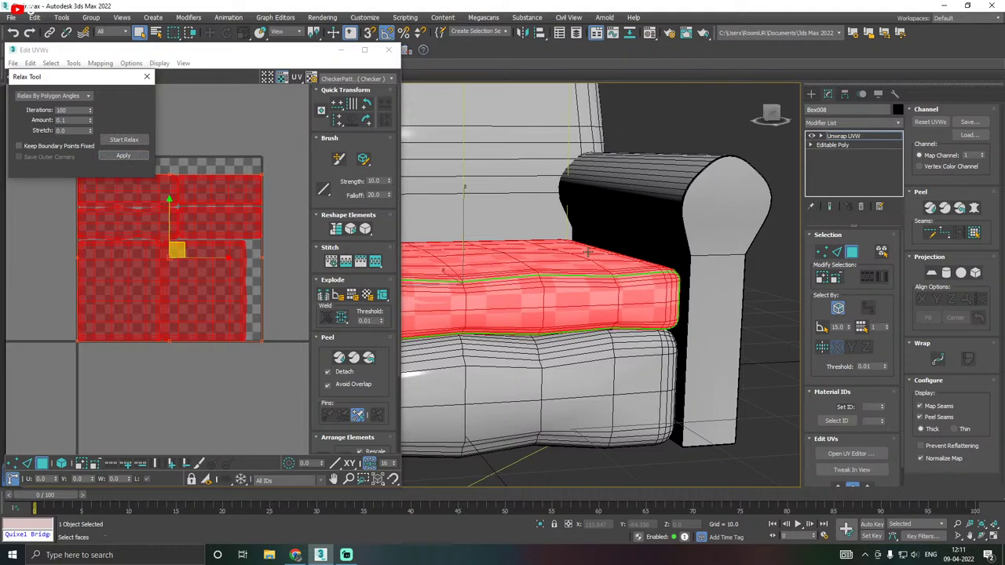
click(147, 76)
click(388, 49)
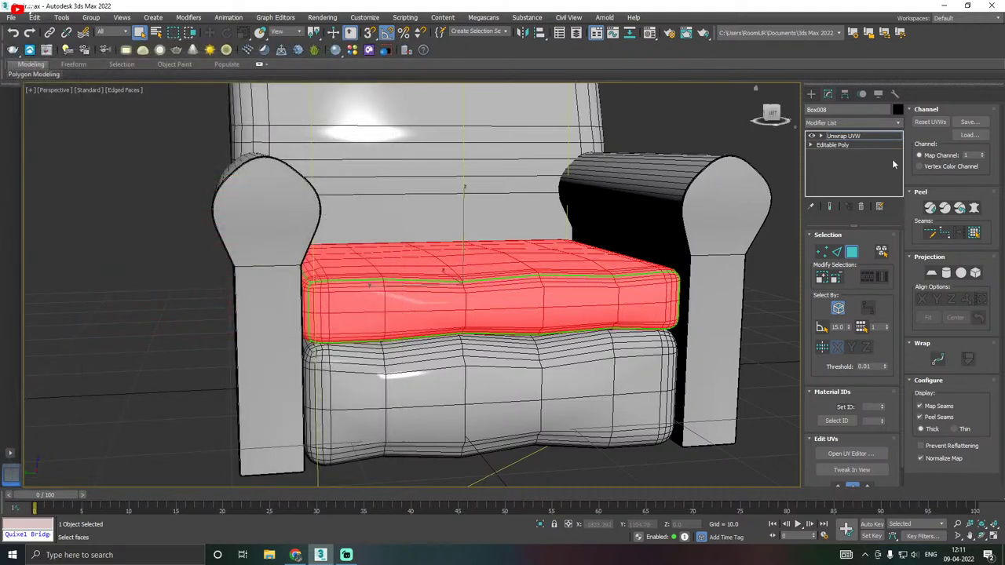
click(844, 136)
Save a copy of the scene as Chair06.max.
scroll(481, 471, down, 6)
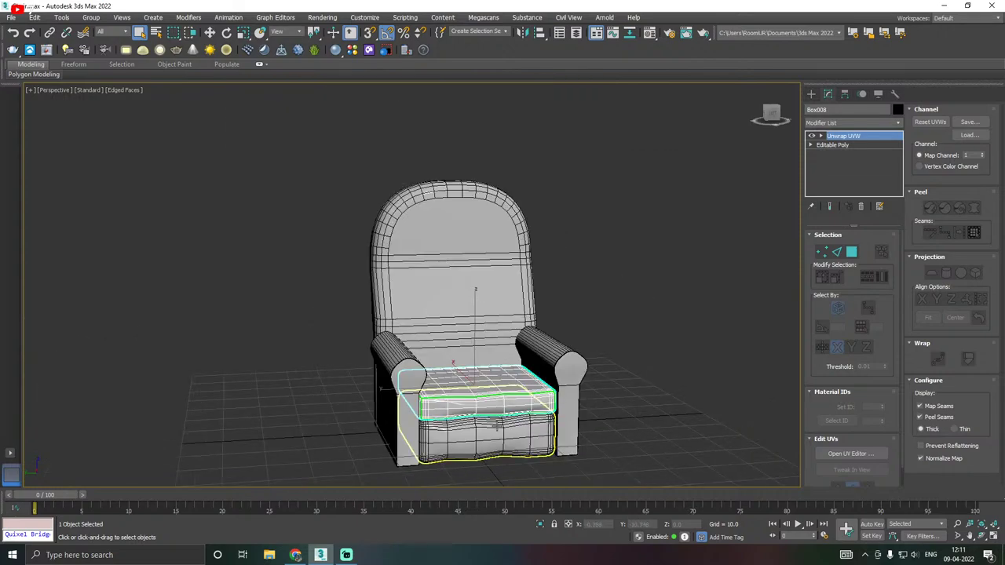
alt+middle_drag(481, 471, 533, 463)
key(w)
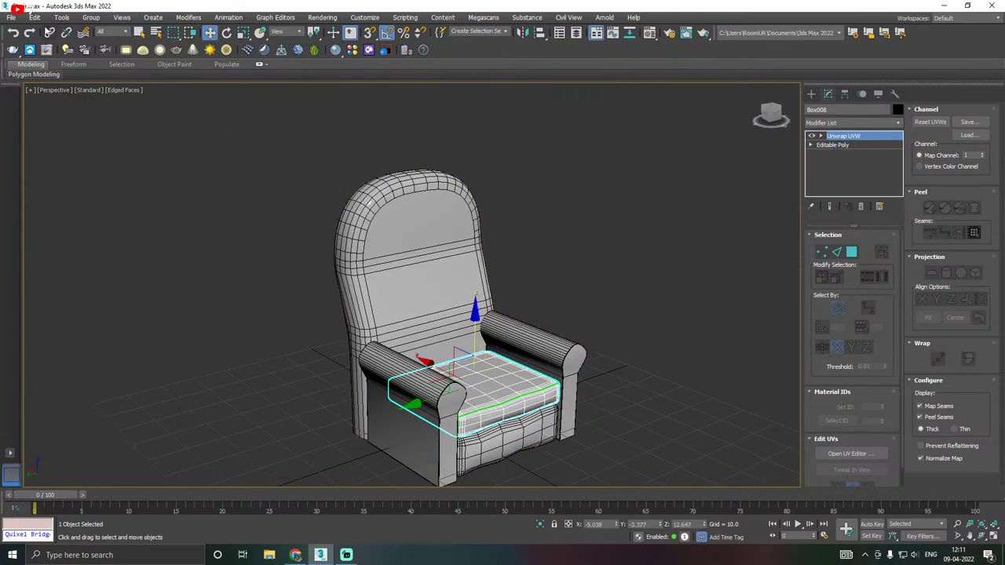
click(11, 17)
click(43, 122)
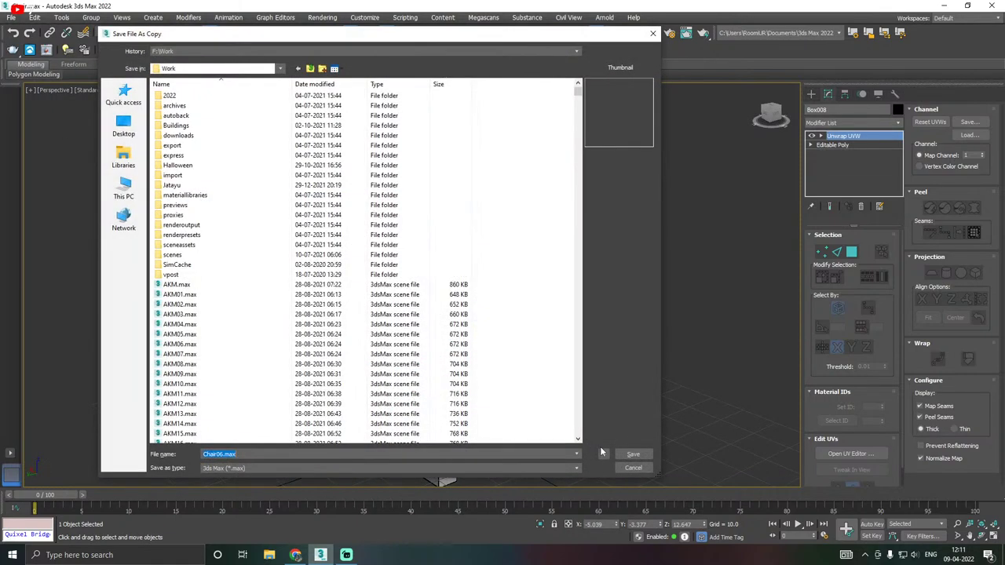
click(634, 452)
Save the current scene and select the chair back Box004.
click(11, 17)
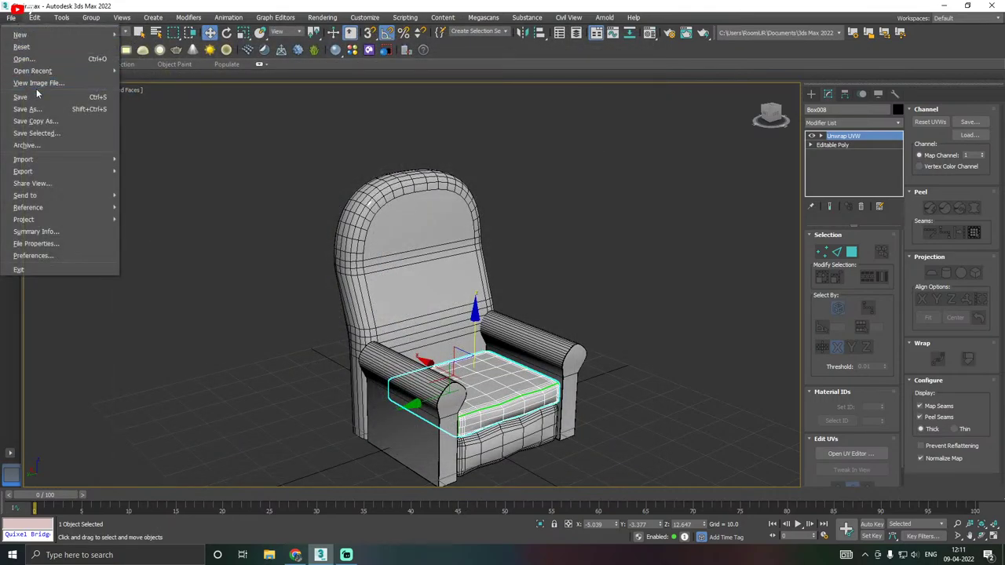
click(36, 97)
click(452, 296)
alt+middle_drag(451, 296, 400, 270)
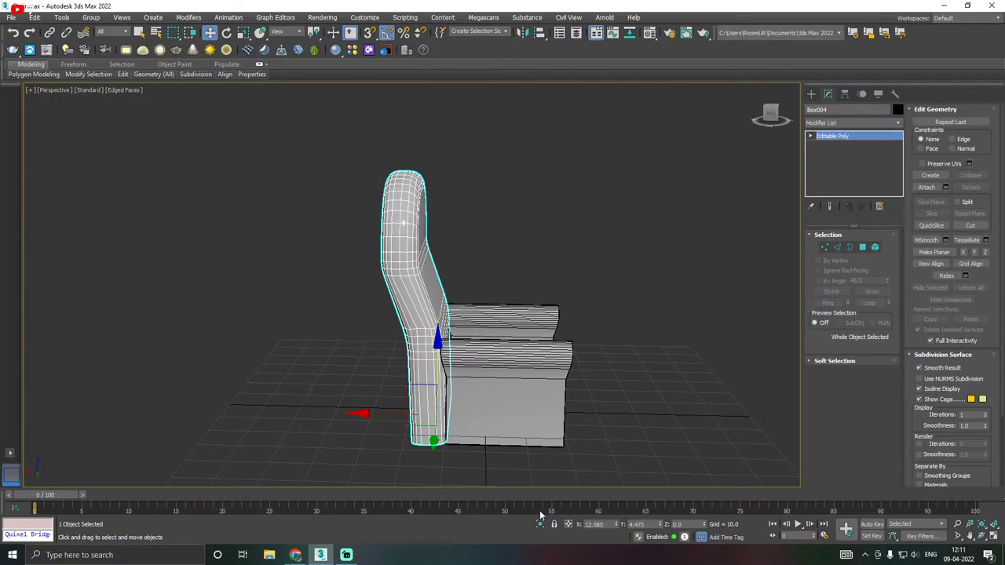
Isolate the chair back, add an Unwrap UVW modifier, and enlarge the Edit UVWs window.
click(540, 524)
alt+middle_drag(439, 354, 348, 325)
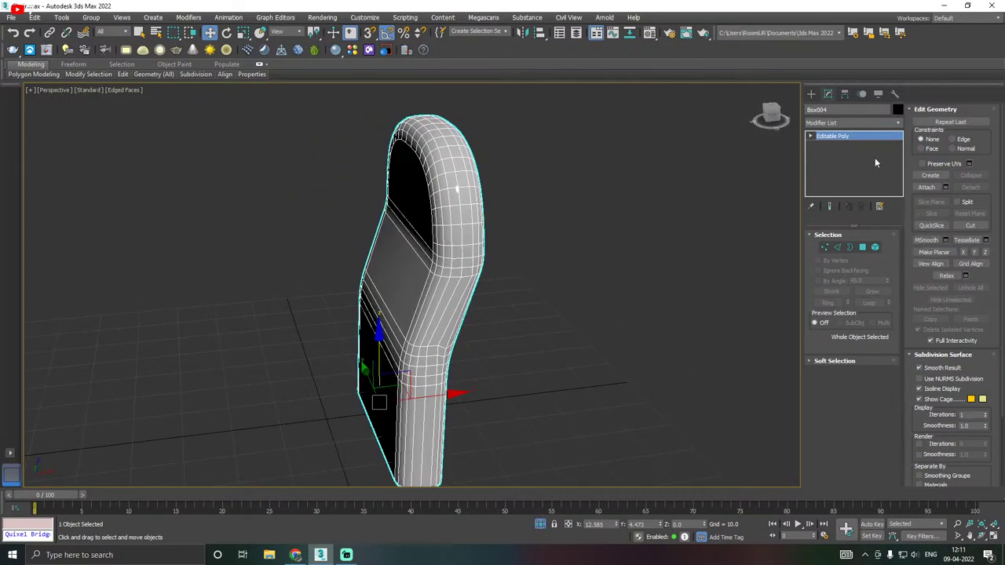
click(898, 123)
scroll(903, 159, down, 20)
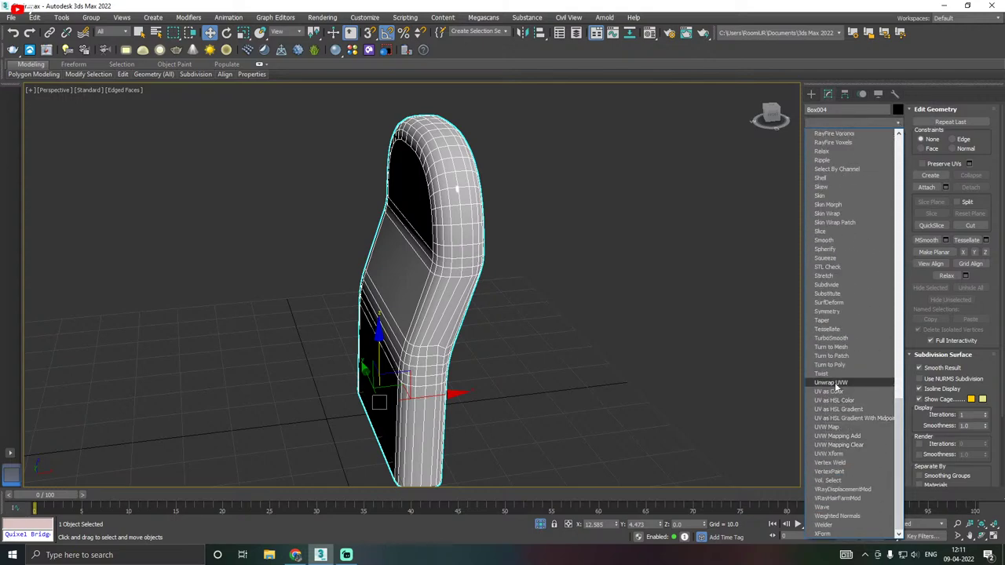
click(830, 383)
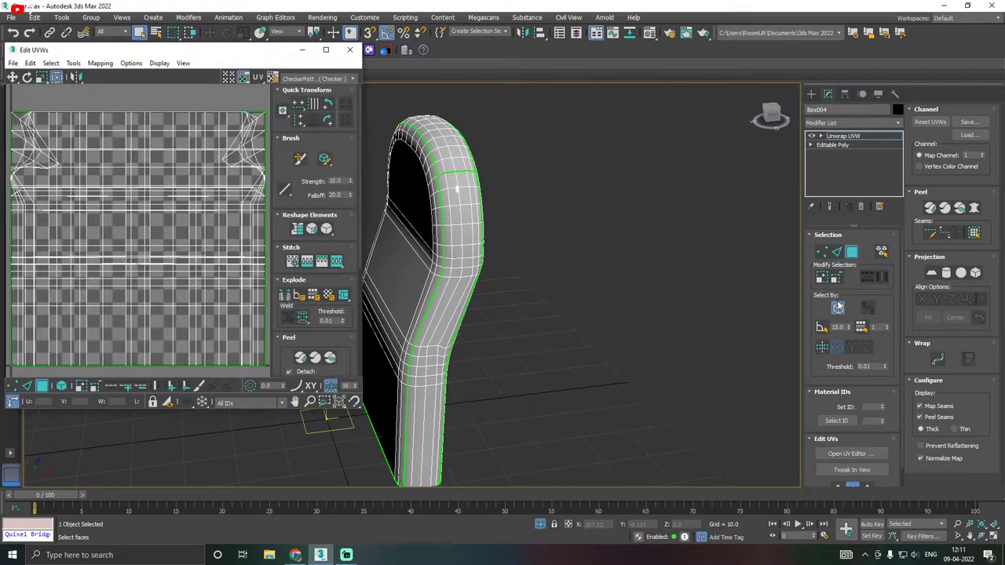
drag(361, 412, 412, 493)
alt+middle_drag(510, 377, 563, 401)
Show the CheckerPattern preview and move all of the chair back's UV faces off the tile.
key(ctrl+a)
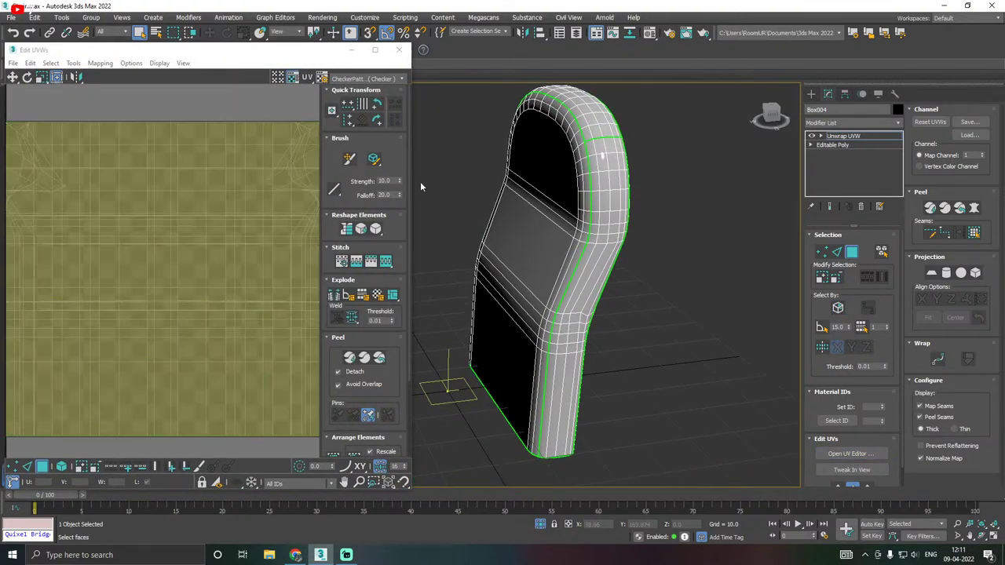
click(370, 84)
click(364, 96)
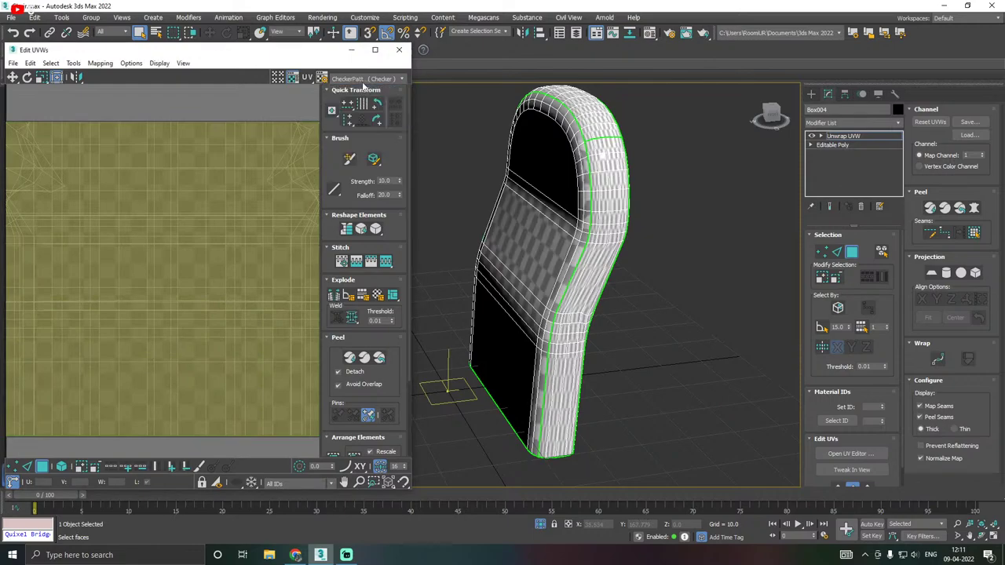
scroll(243, 259, down, 5)
click(169, 208)
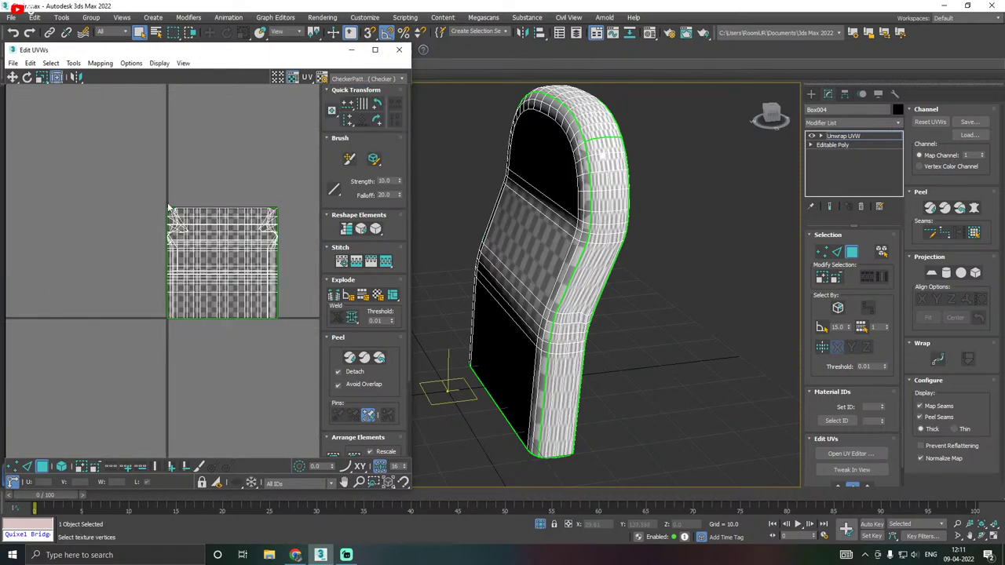
drag(220, 248, 321, 347)
drag(253, 265, 370, 265)
drag(291, 265, 323, 266)
alt+middle_drag(577, 257, 673, 290)
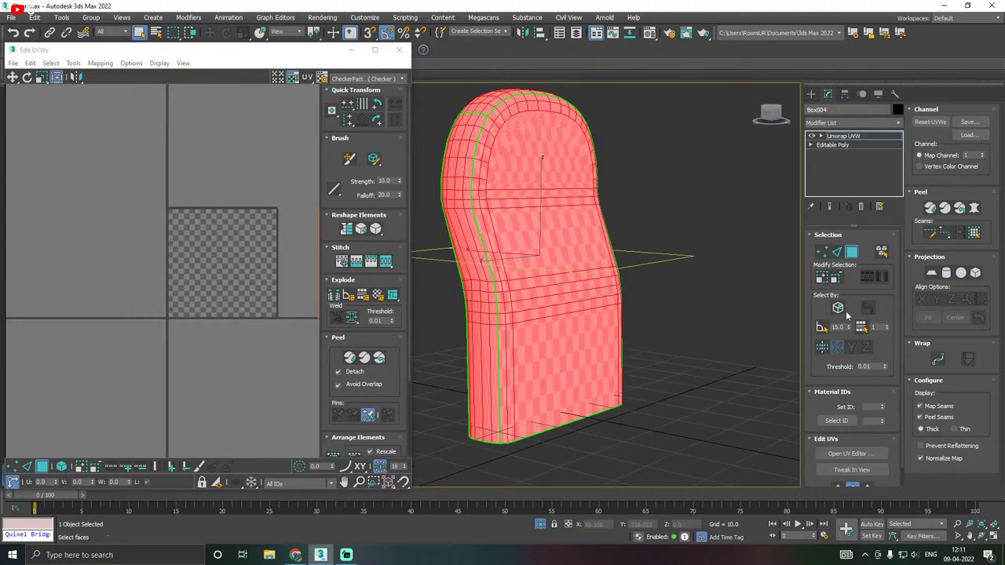
Select the front panel's faces row by row up to the top, then clear the selection.
click(555, 333)
ctrl+click(545, 314)
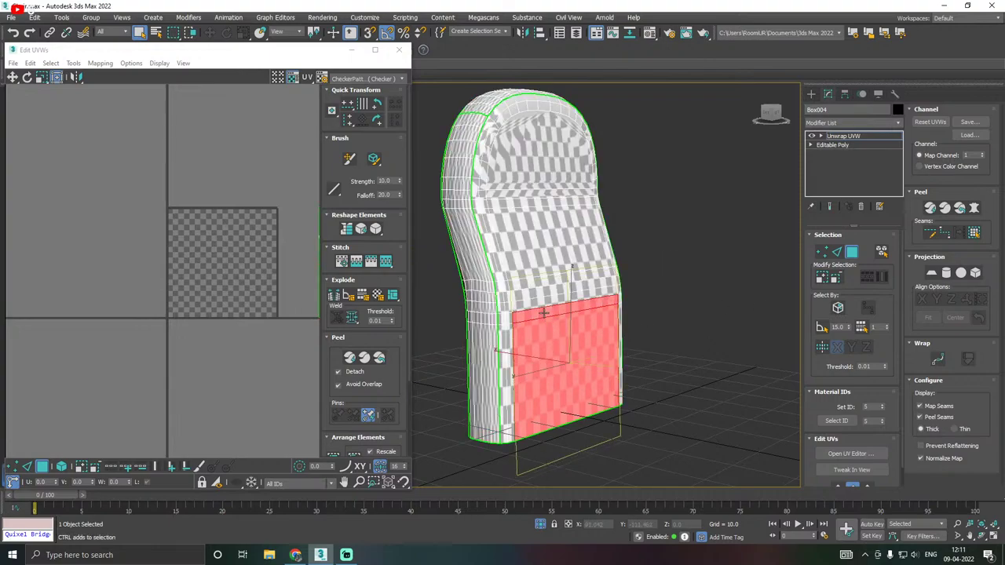
ctrl+click(541, 302)
ctrl+click(539, 289)
ctrl+click(533, 262)
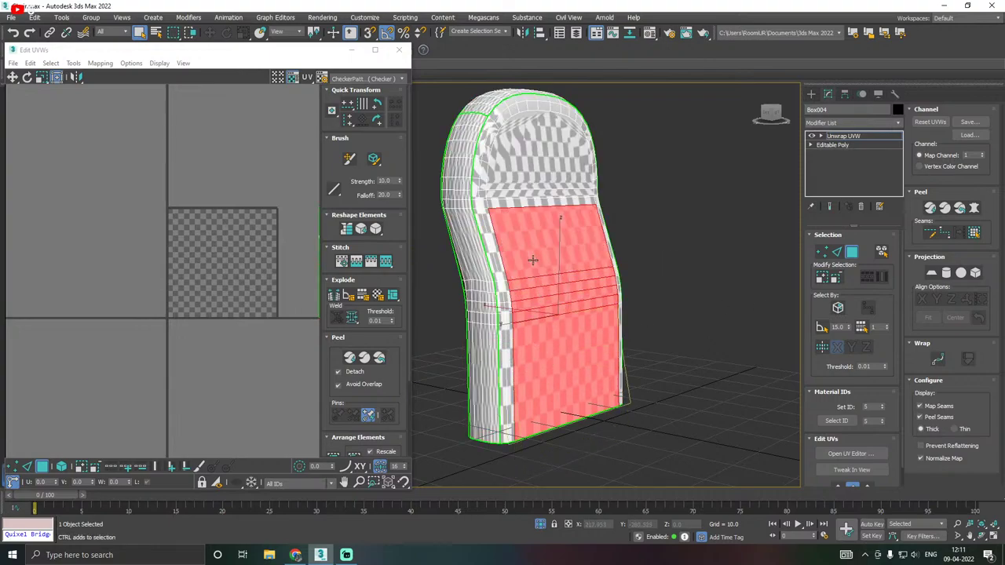
ctrl+click(525, 205)
ctrl+click(522, 193)
ctrl+click(518, 177)
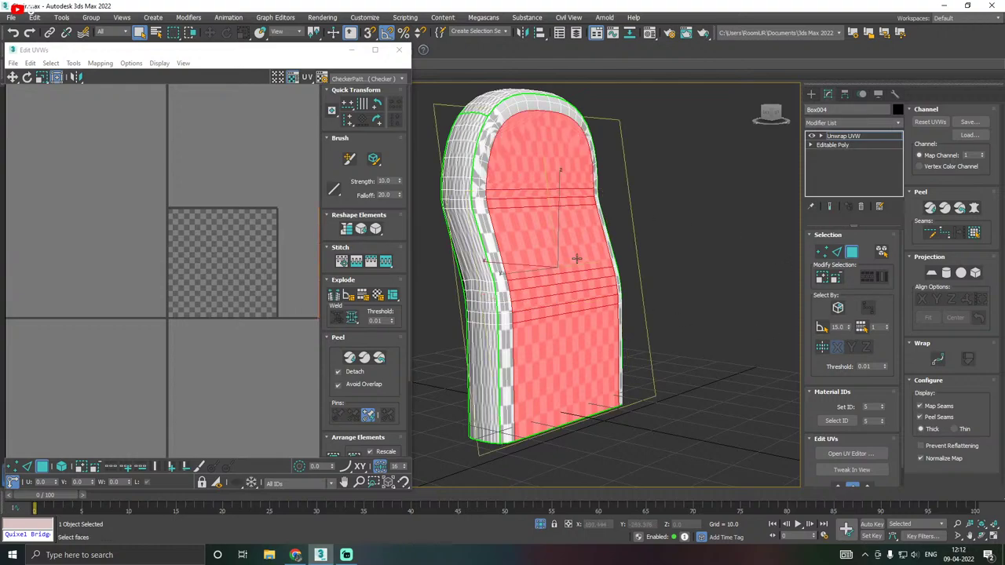
click(683, 281)
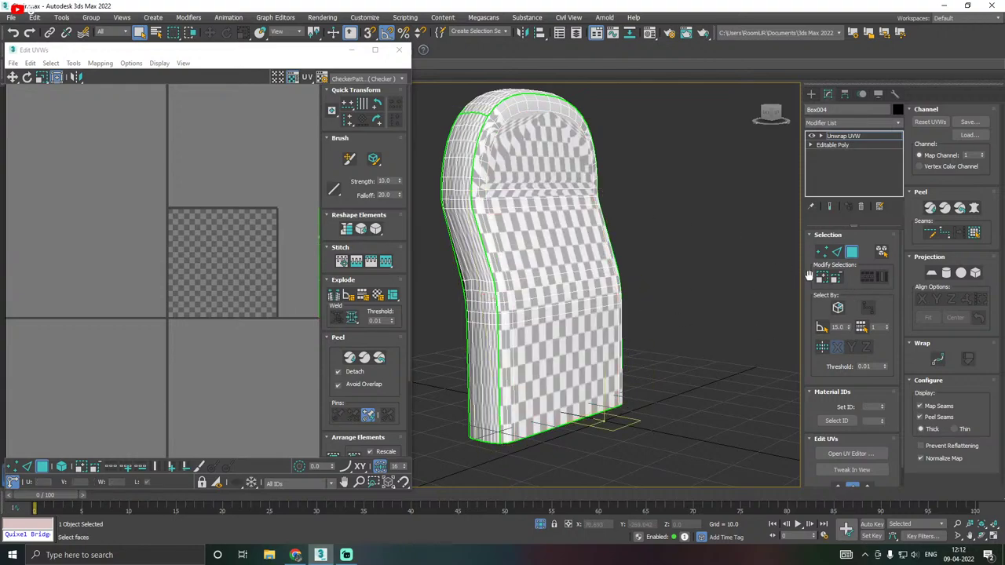
Select the flat front face group using Select by Planar Angle and inspect it.
click(822, 327)
click(553, 295)
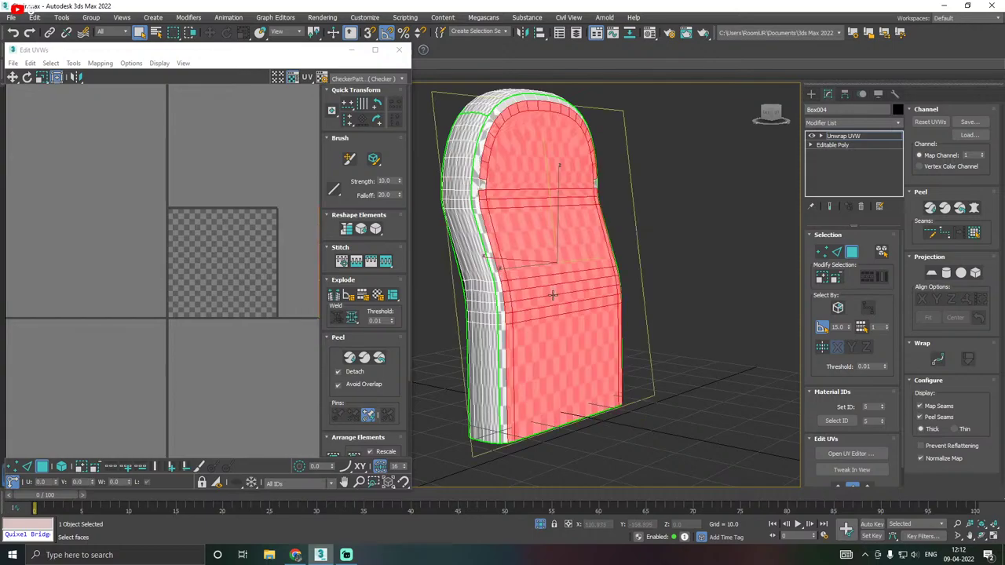
alt+middle_drag(660, 317, 424, 232)
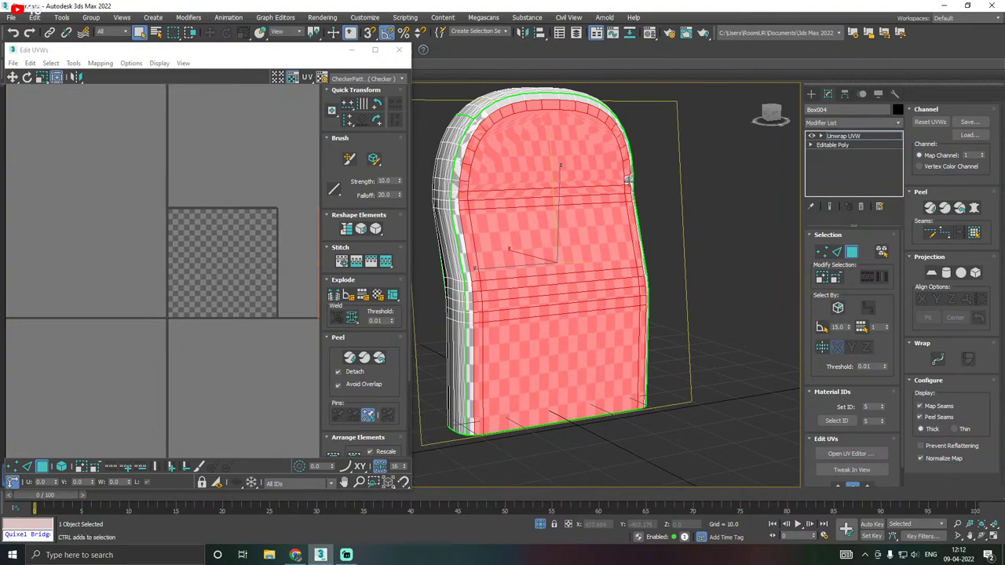
alt+middle_drag(639, 189, 715, 226)
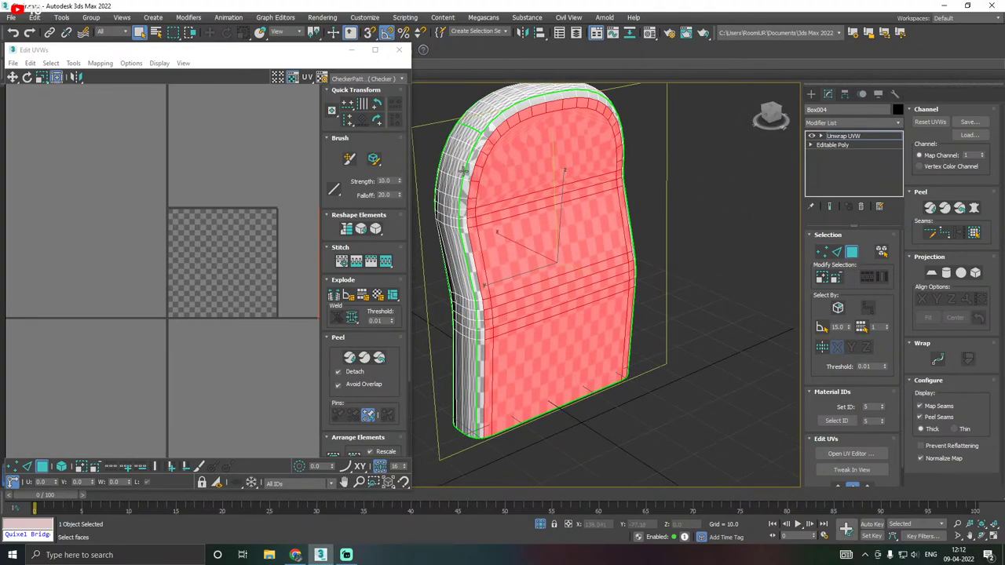
alt+middle_drag(465, 171, 598, 203)
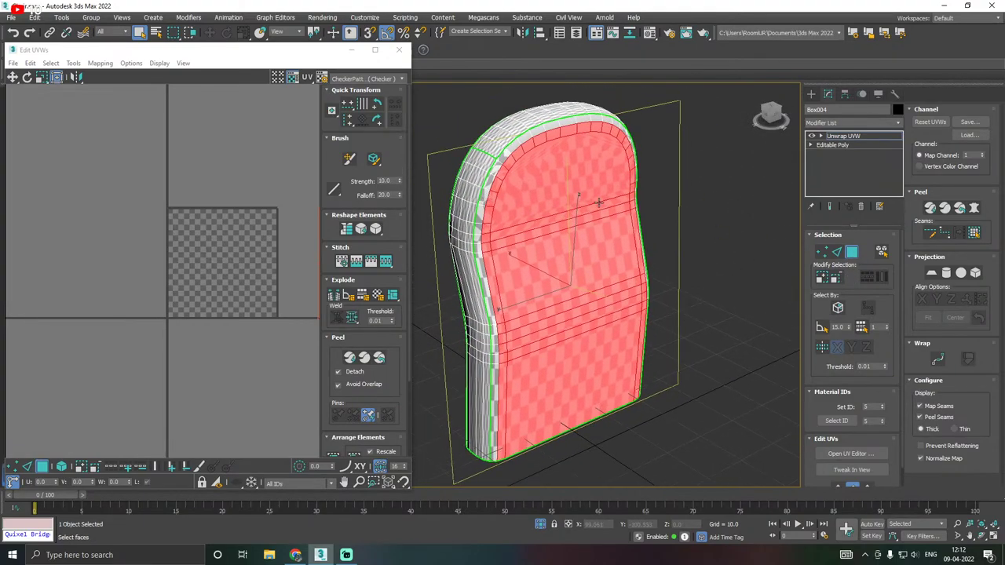
Grow the face selection onto the side strip, then shrink it back one ring.
click(818, 280)
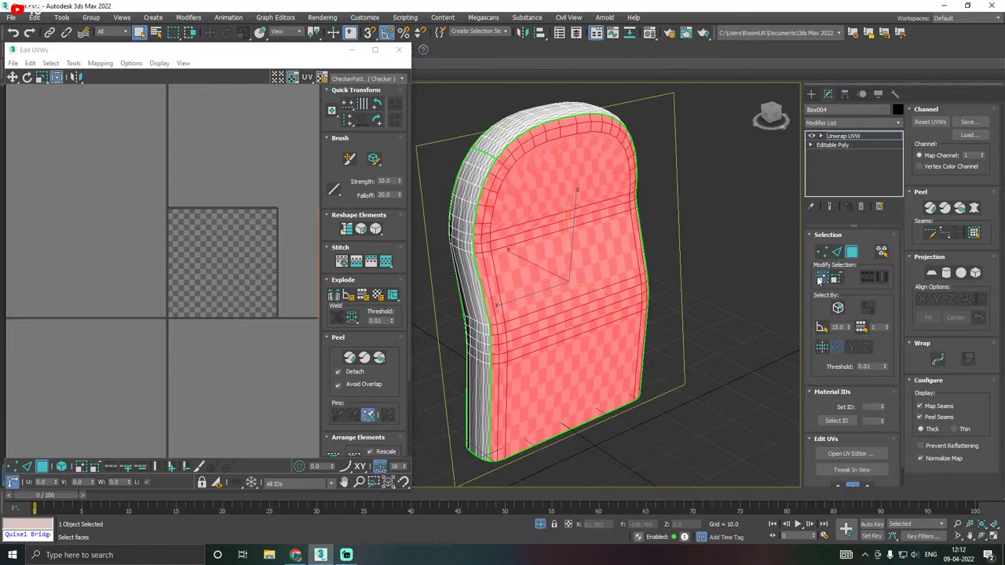
click(819, 280)
alt+middle_drag(745, 276, 620, 265)
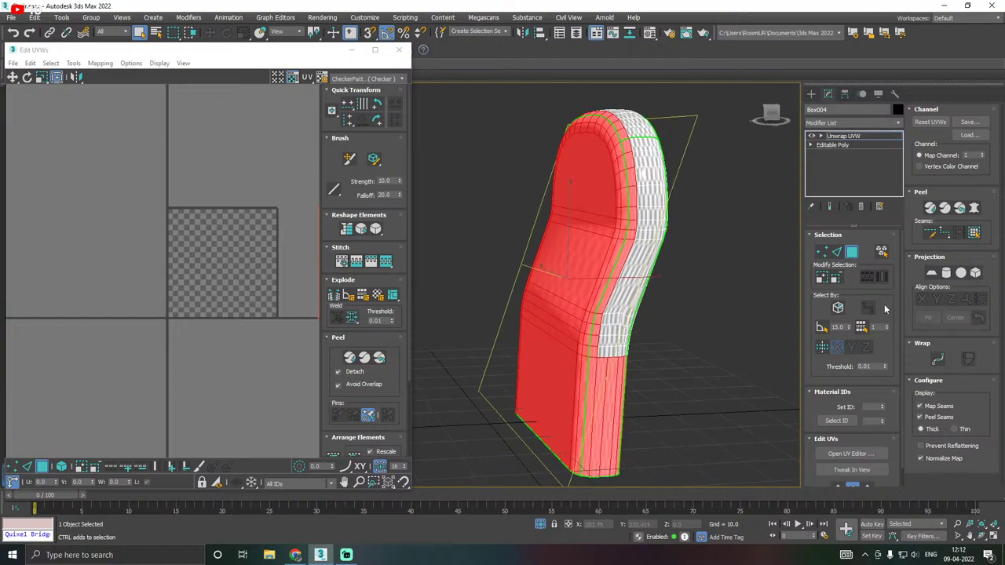
click(822, 280)
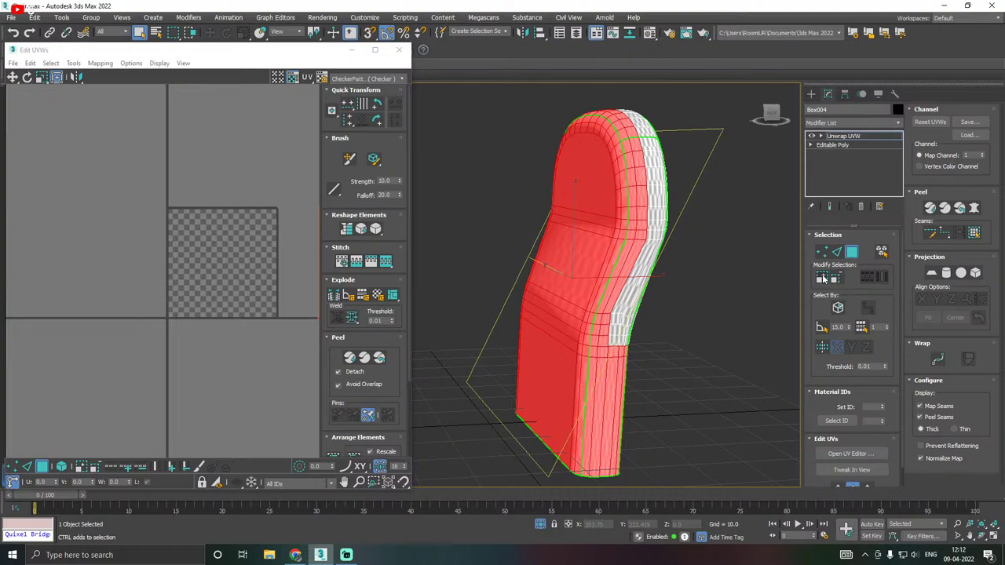
click(822, 280)
alt+middle_drag(714, 275, 700, 274)
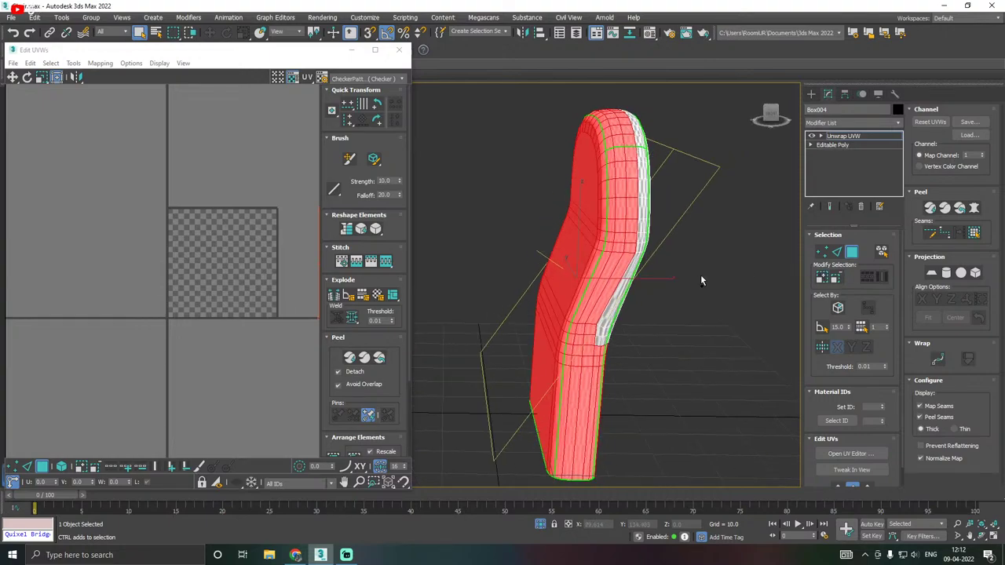
click(834, 281)
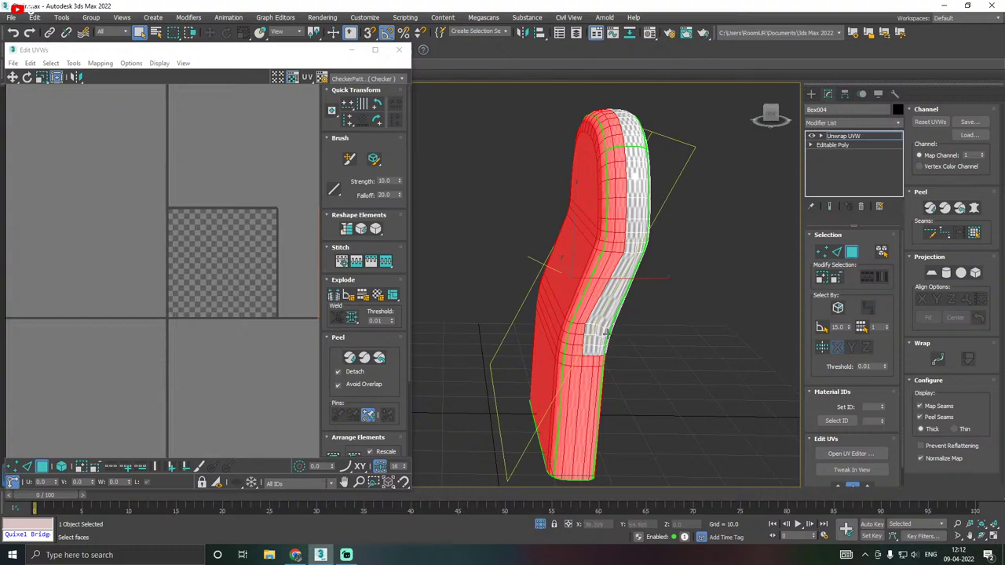
Marquee-deselect the side faces, then planar-map the front faces aligned to X.
middle_drag(601, 343, 602, 303)
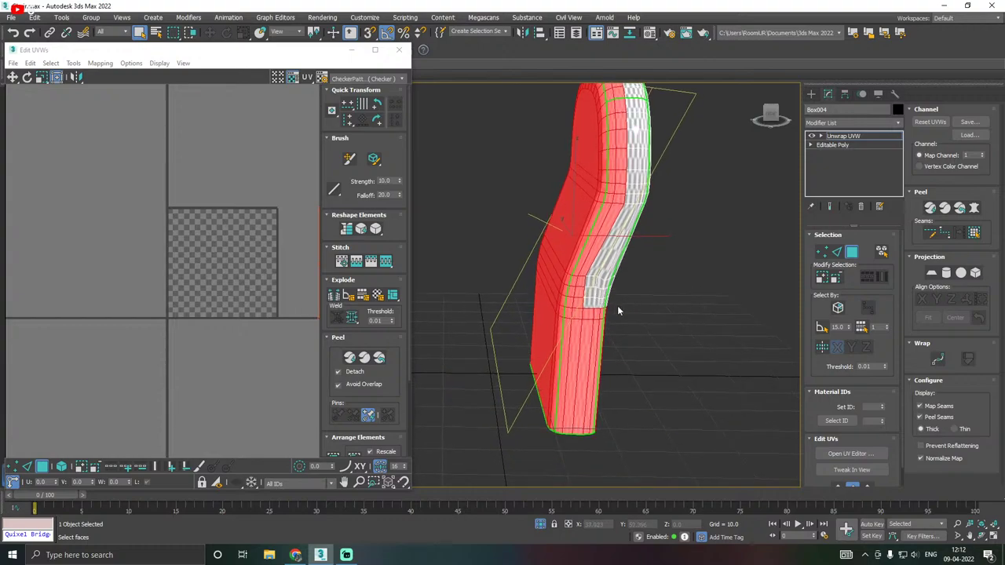
alt+drag(616, 307, 598, 363)
alt+drag(584, 442, 584, 442)
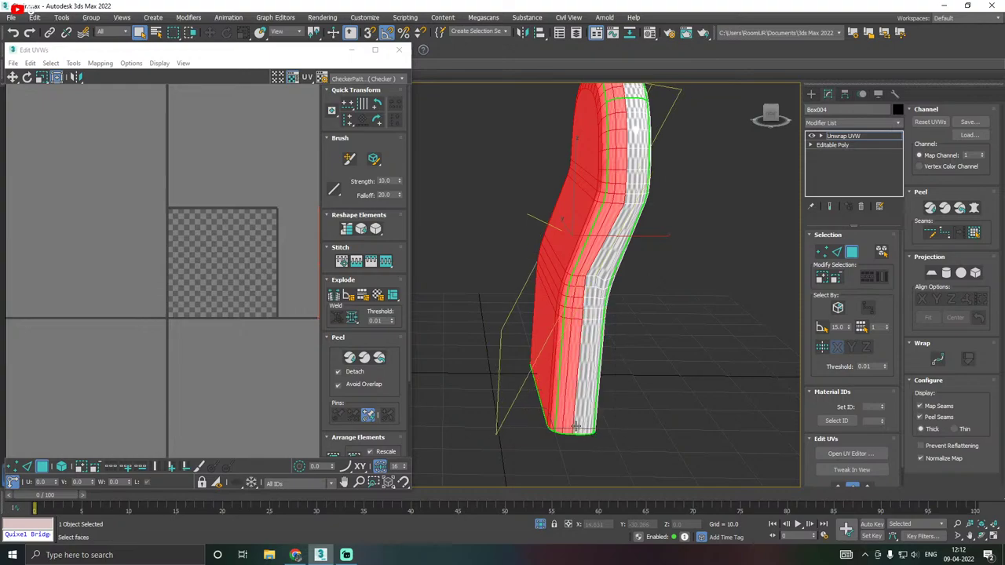
alt+middle_drag(571, 363, 513, 328)
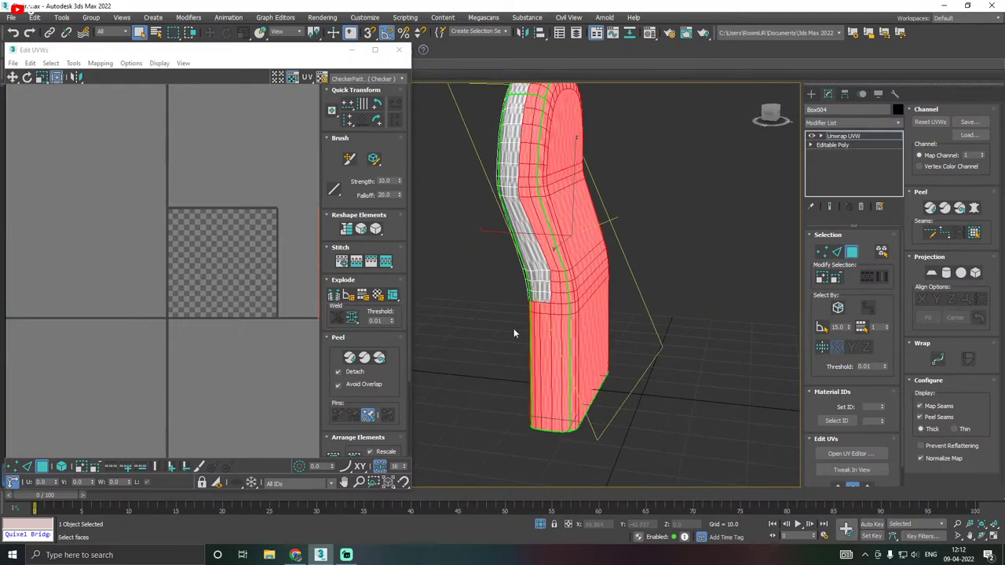
alt+drag(513, 298, 546, 433)
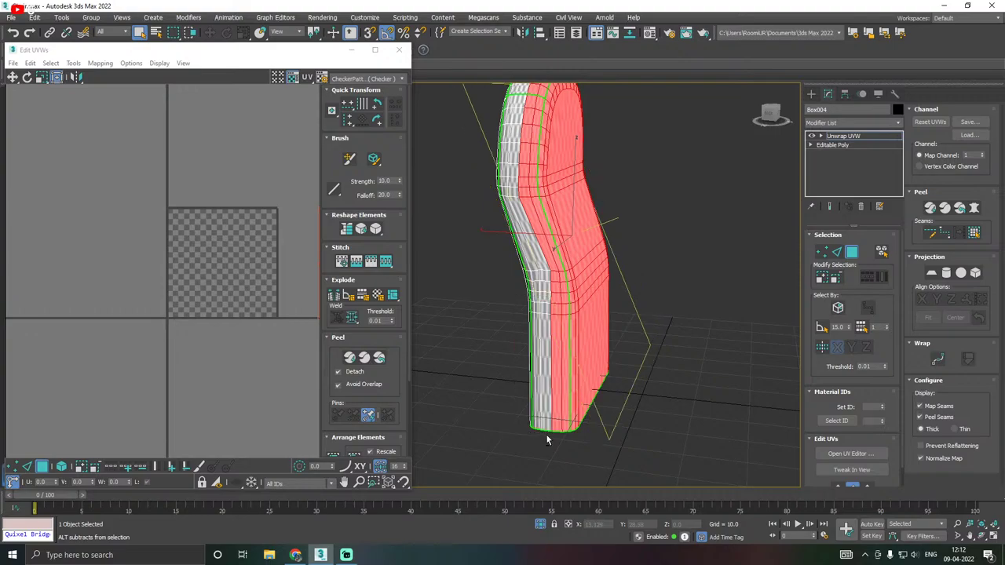
alt+middle_drag(503, 368, 483, 352)
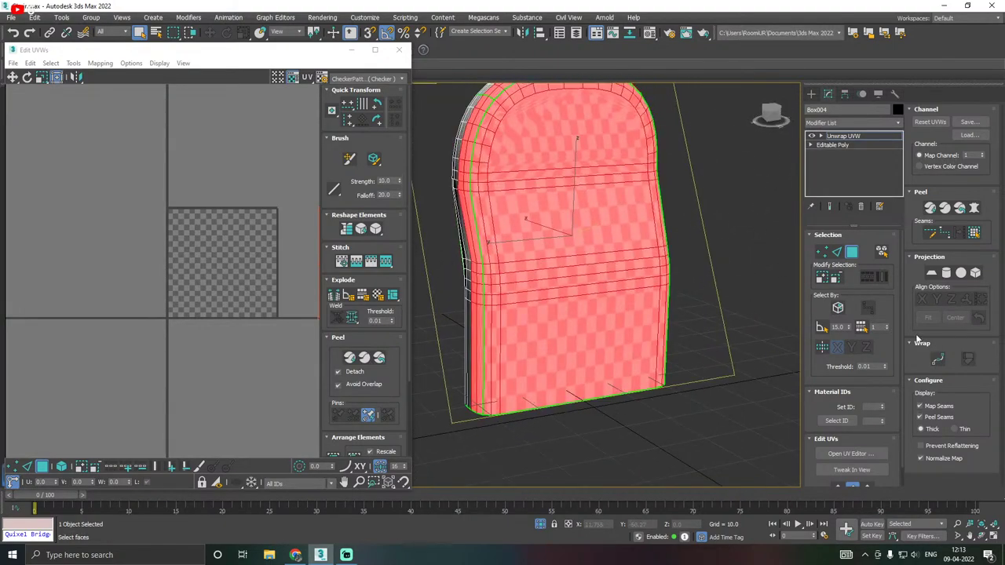
click(931, 273)
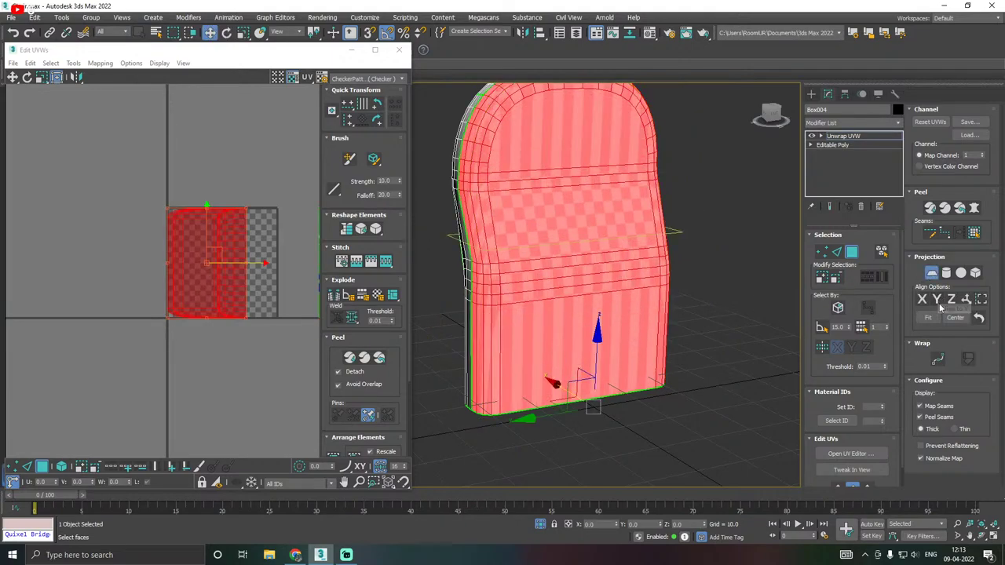
click(923, 301)
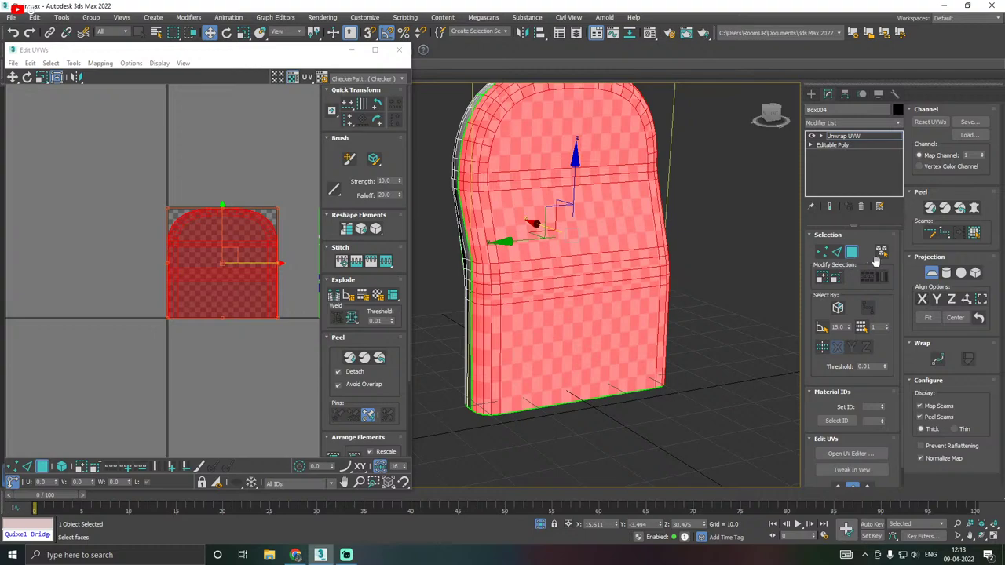
Turn Planar off and relax the front UV island using Start/Stop Relax twice.
click(930, 272)
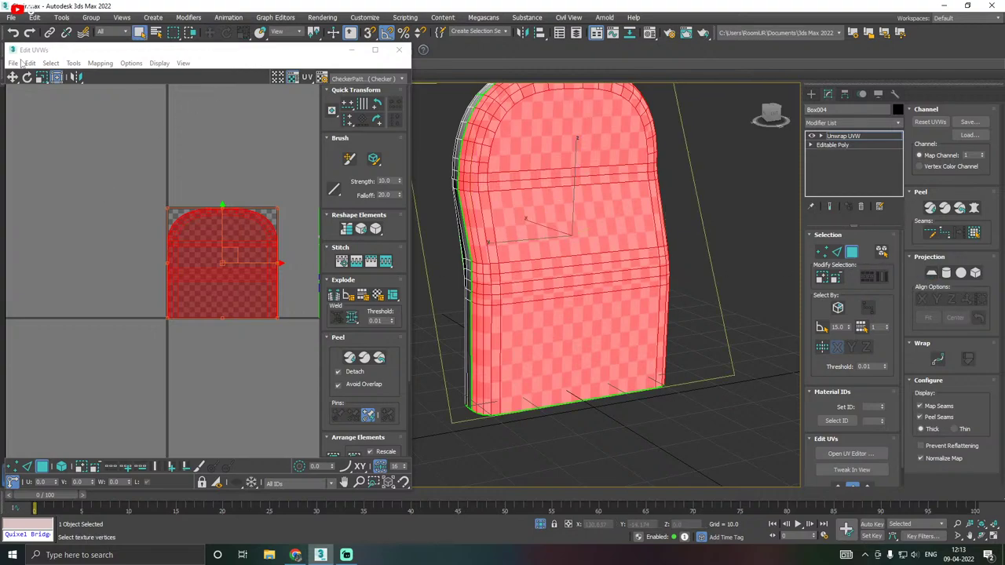
click(72, 64)
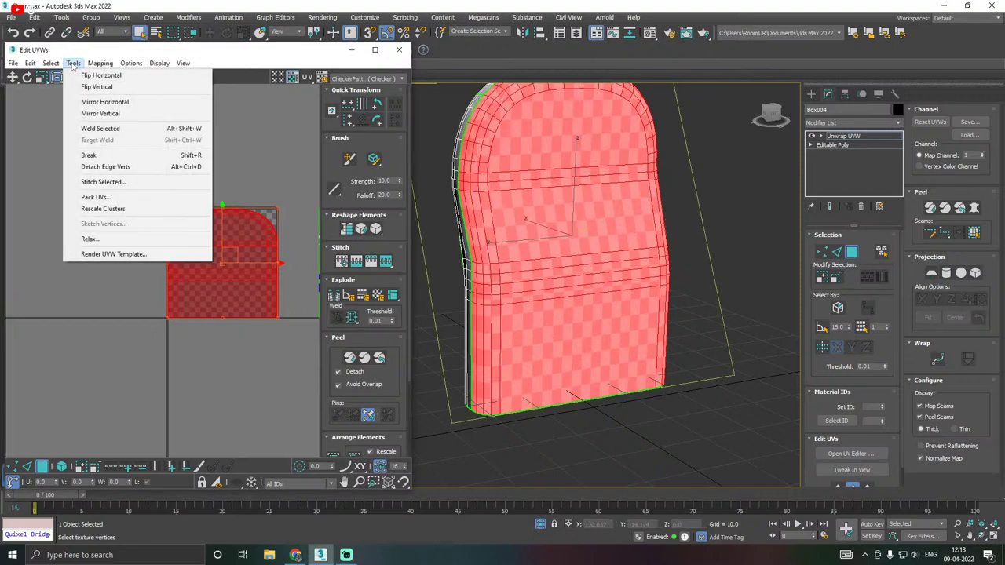
click(110, 224)
click(132, 140)
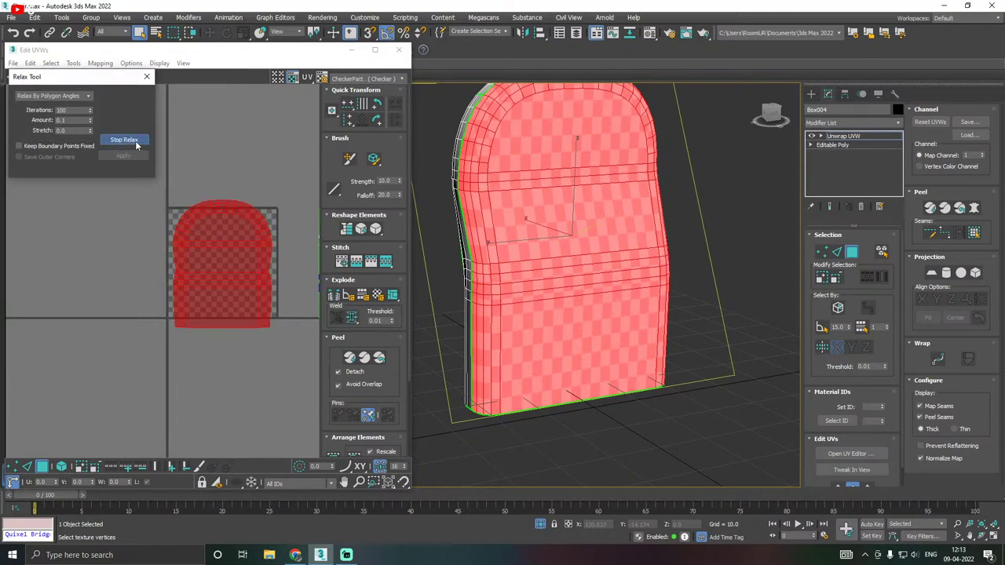
click(136, 143)
alt+middle_drag(438, 201, 556, 314)
scroll(516, 318, up, 4)
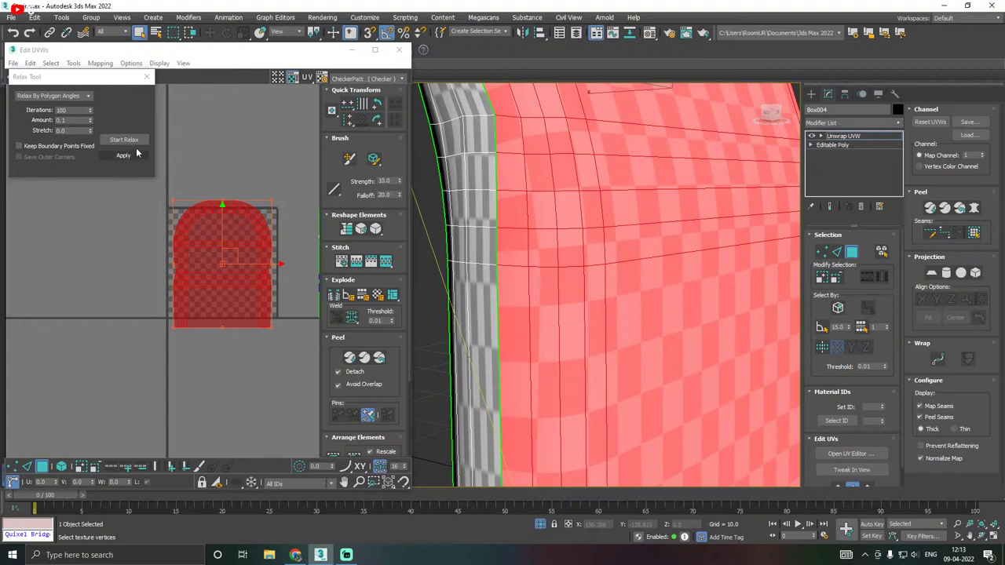
click(128, 140)
click(128, 141)
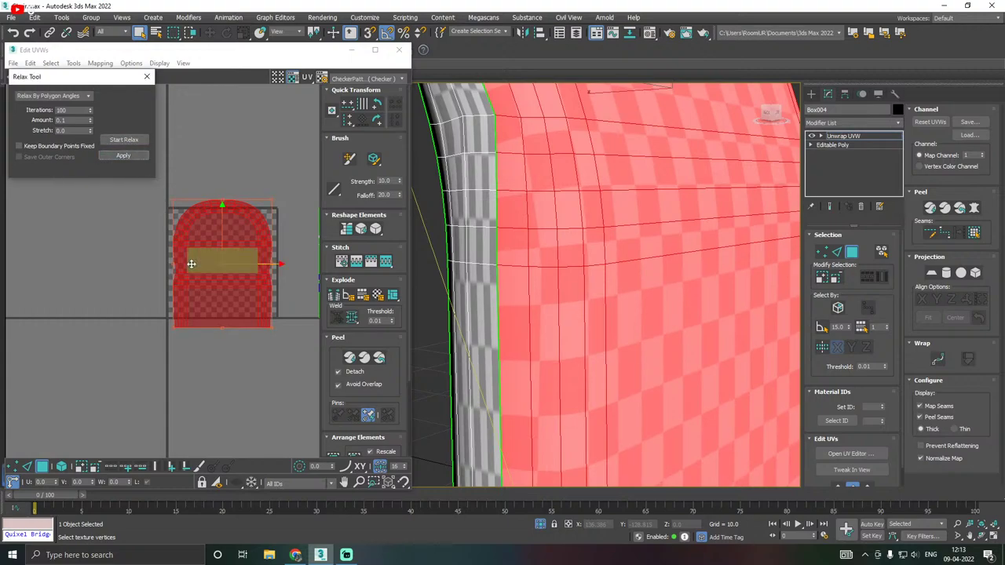
scroll(191, 264, down, 3)
Move the island to the lower left and select the long side strip faces.
middle_drag(201, 258, 117, 382)
scroll(488, 317, down, 4)
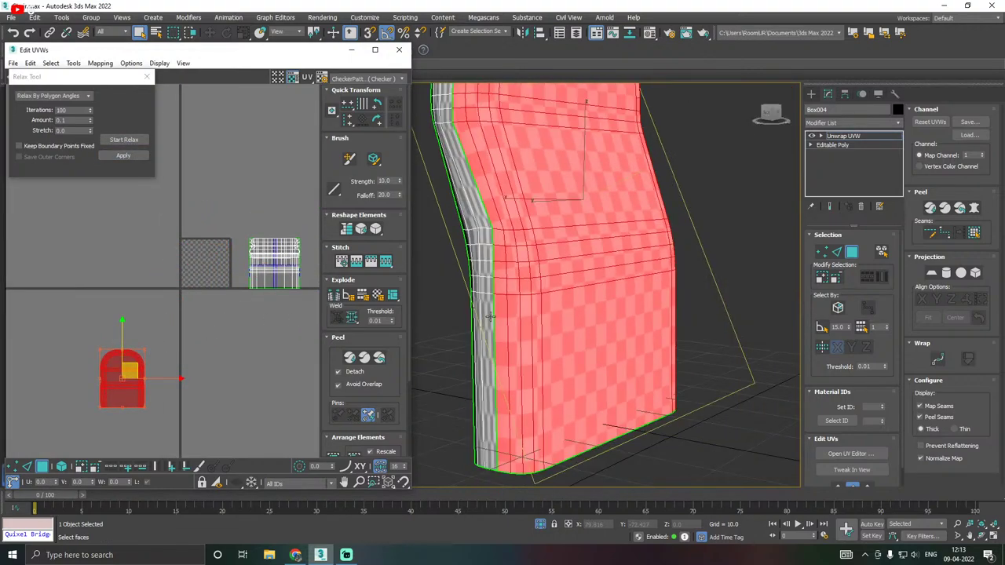
alt+middle_drag(488, 317, 615, 306)
click(615, 306)
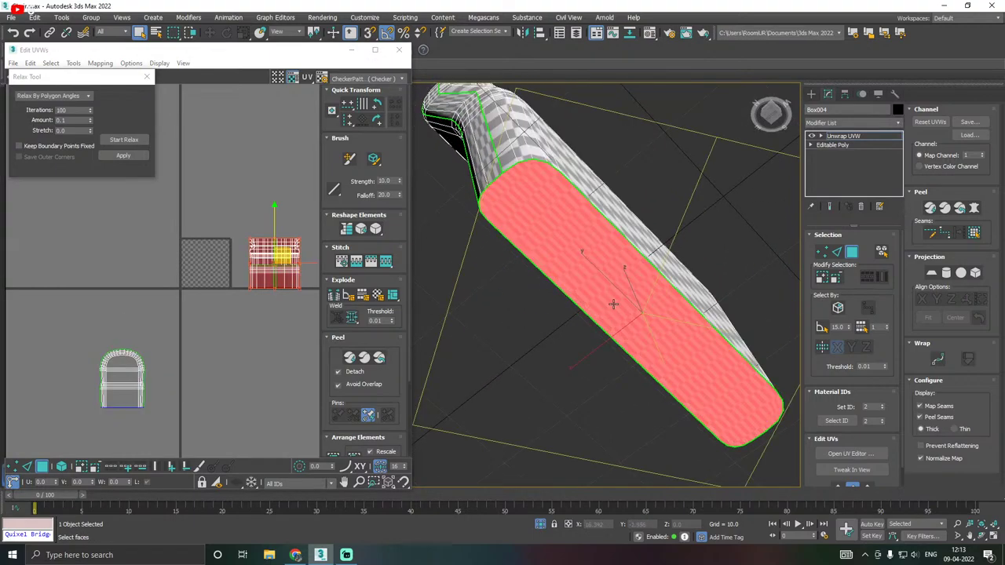
Planar-map the side strip faces with Best Align and Z, then relax the island.
click(930, 273)
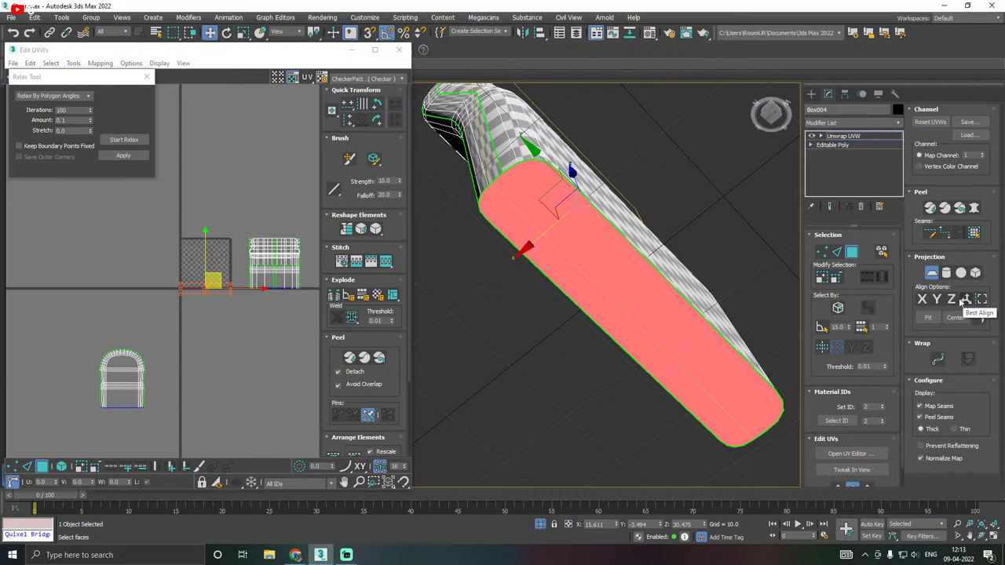
alt+middle_drag(679, 281, 581, 302)
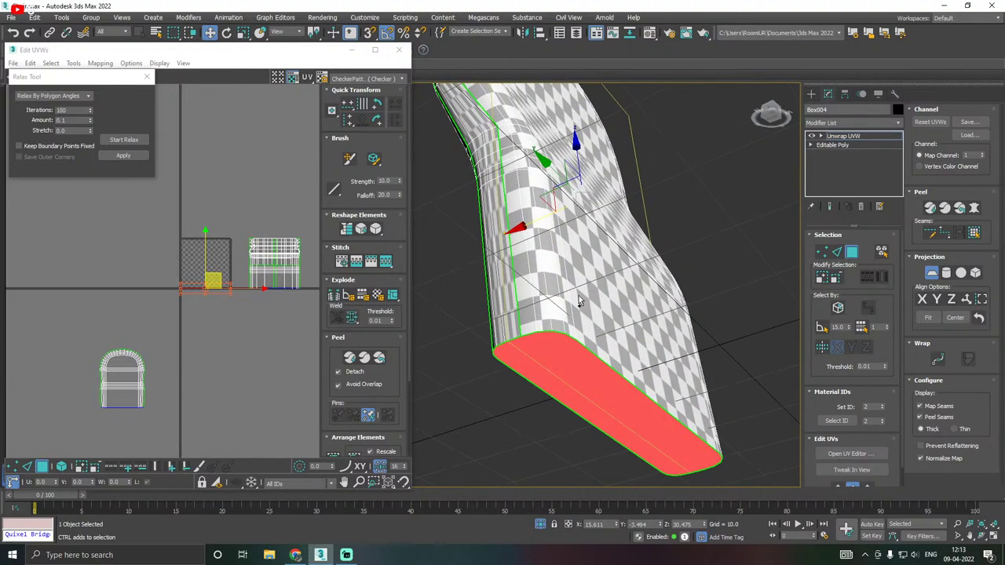
click(968, 299)
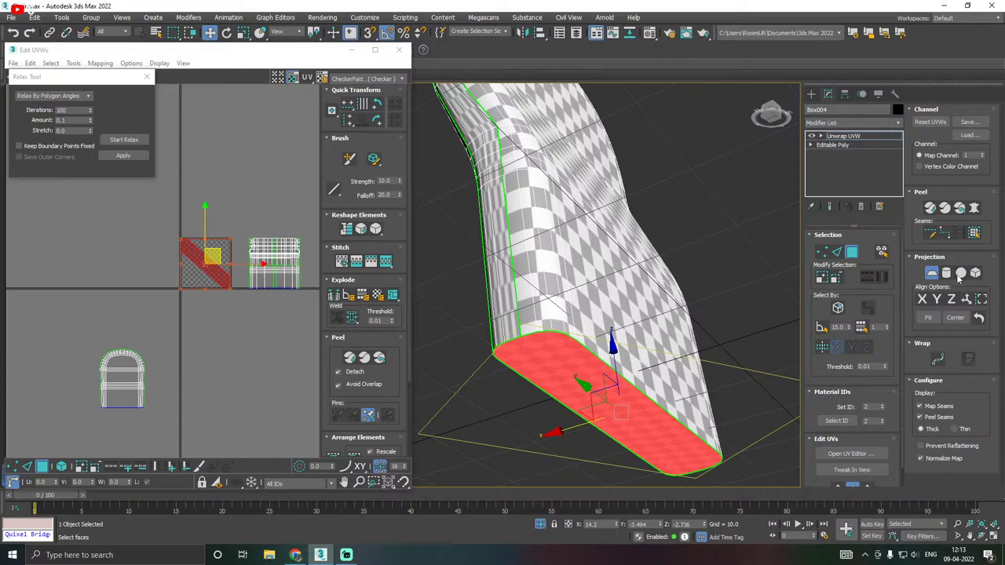
click(951, 304)
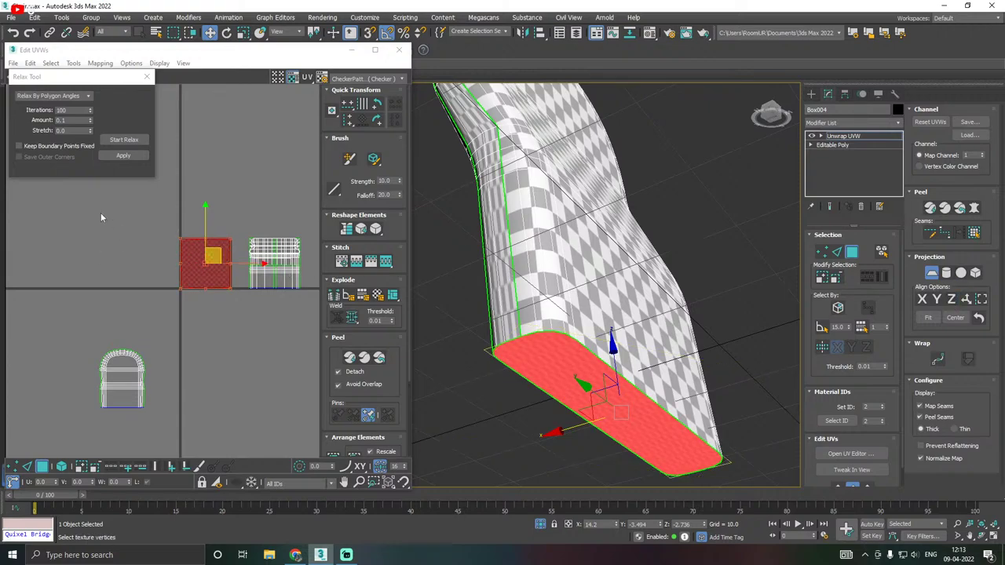
click(123, 139)
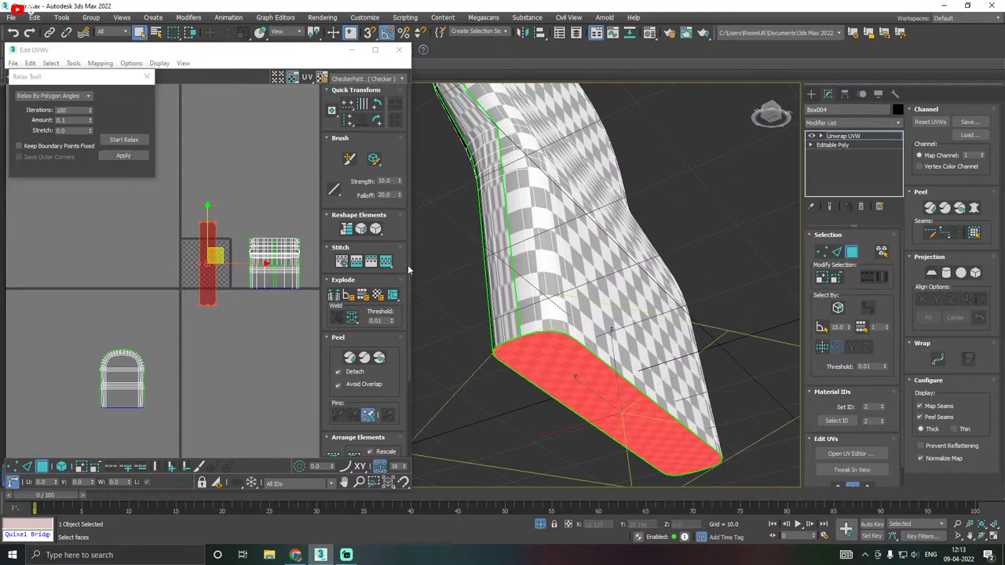
Place the strip island beside the front island and invert the selection to the rear faces.
drag(220, 253, 185, 374)
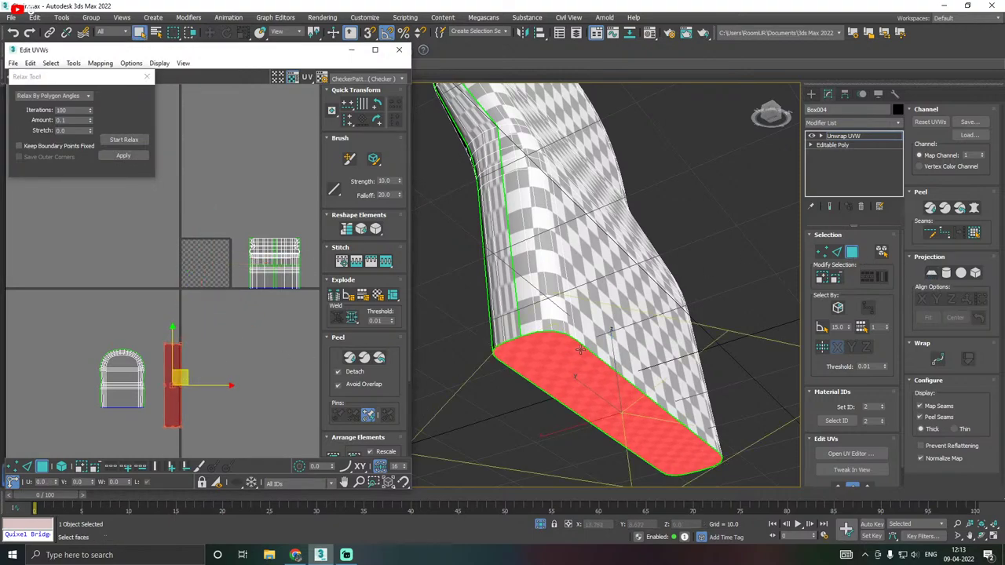
scroll(481, 324, down, 5)
scroll(482, 324, down, 2)
alt+middle_drag(481, 324, 440, 318)
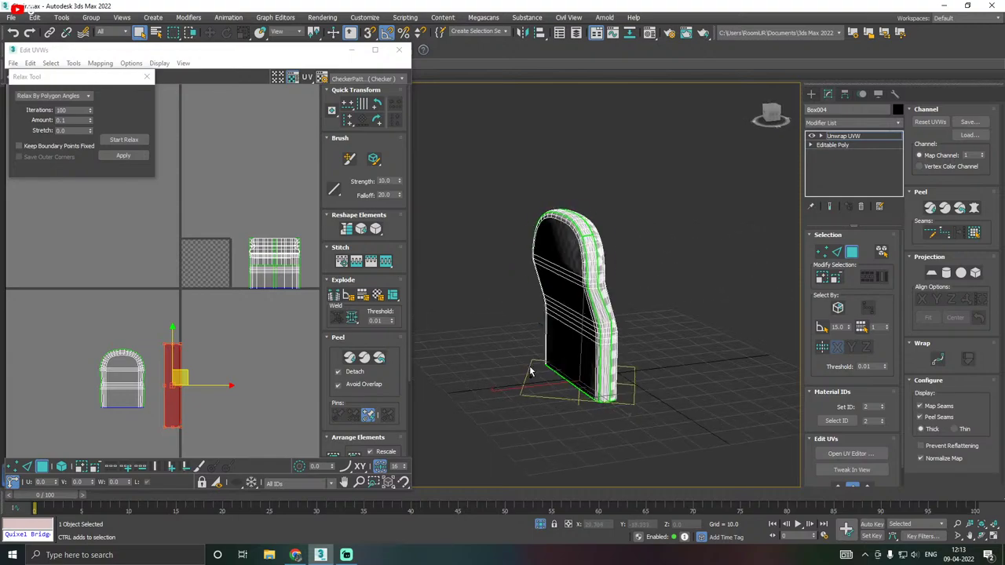
key(ctrl+i)
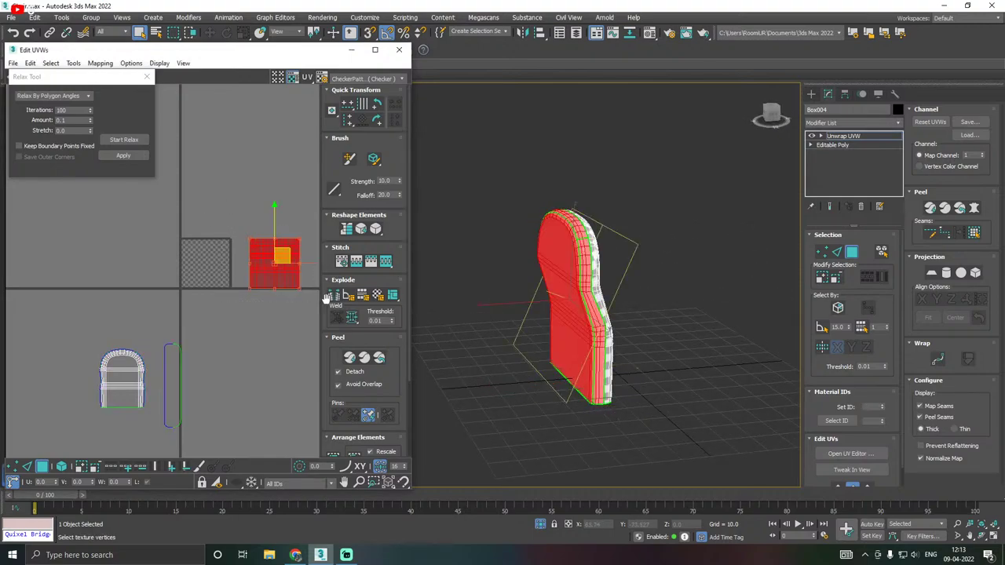
mouse_move(681, 296)
alt+middle_down()
mouse_move(636, 242)
mouse_move(669, 320)
mouse_move(615, 305)
mouse_move(679, 301)
alt+middle_up()
scroll(593, 306, up, 4)
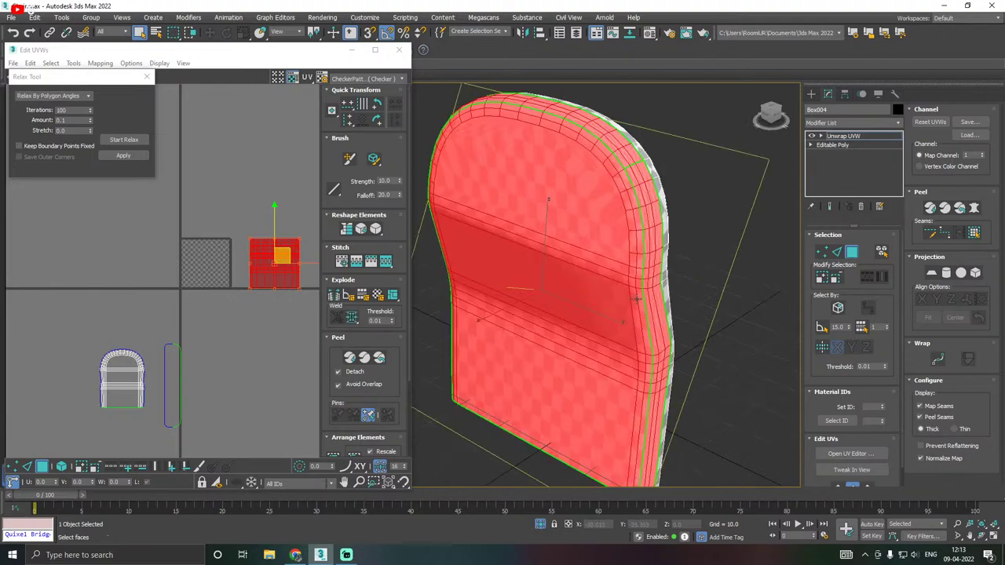
Planar-map the rear faces, then undo a first relax attempt on the island.
click(931, 273)
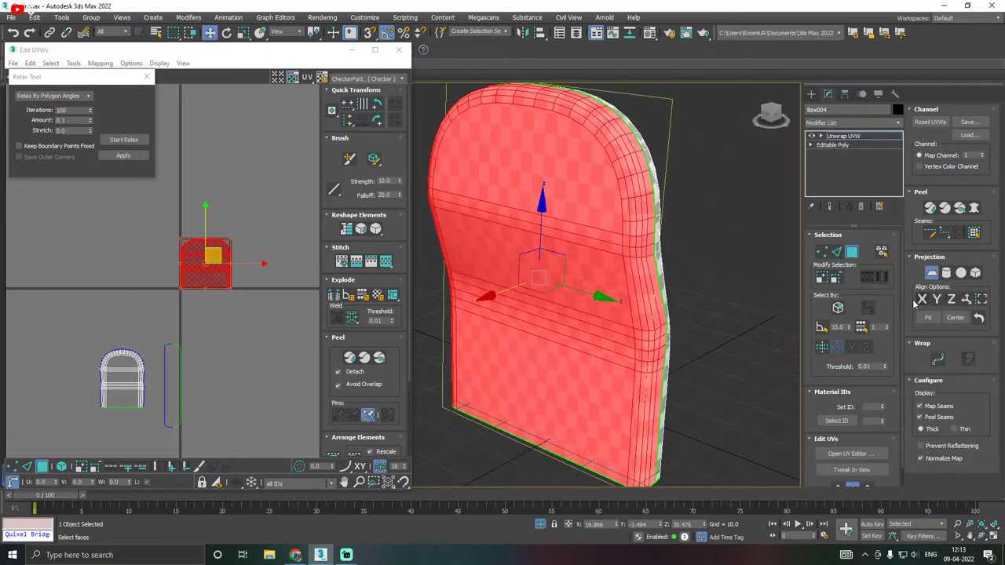
click(931, 273)
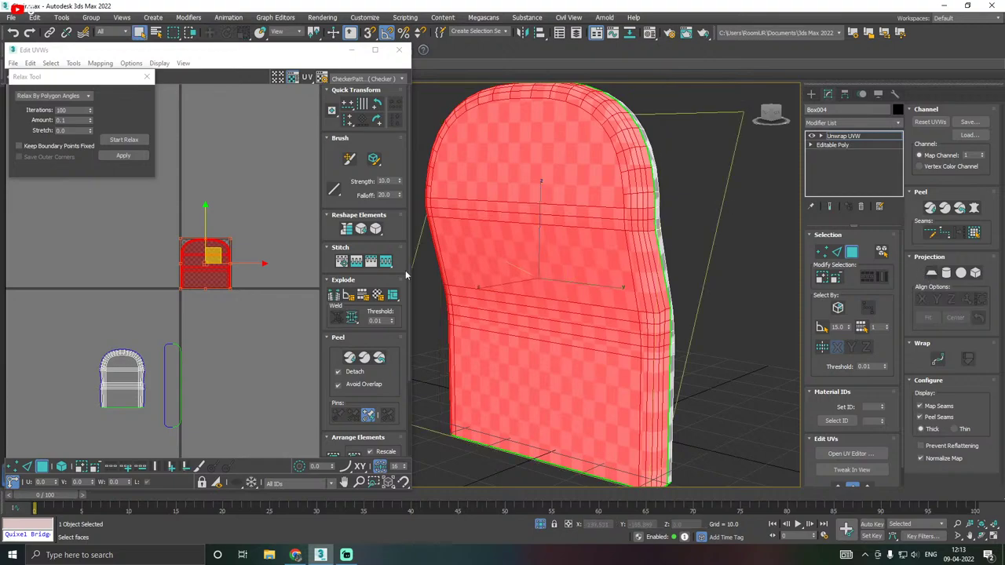
scroll(179, 253, up, 2)
click(118, 139)
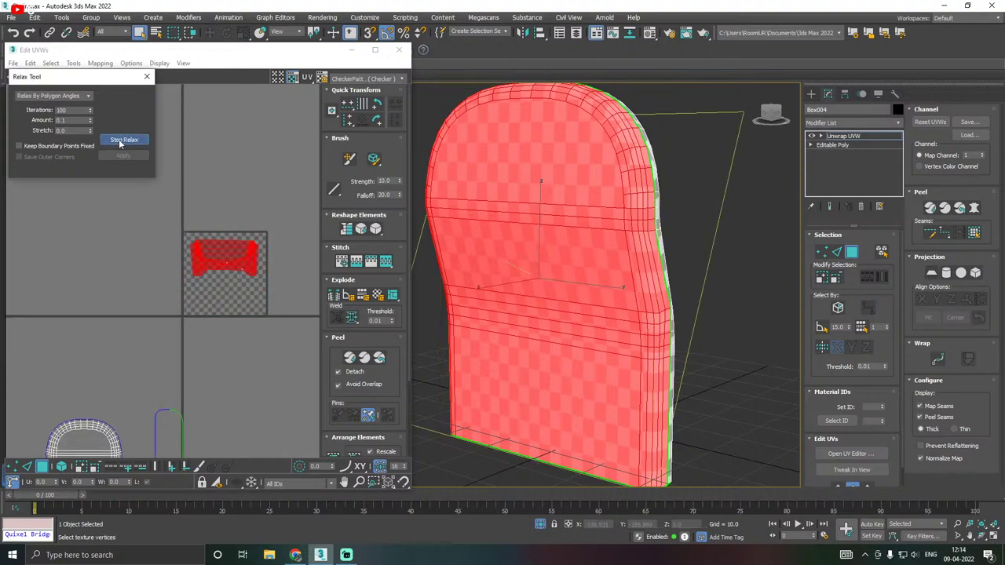
click(13, 32)
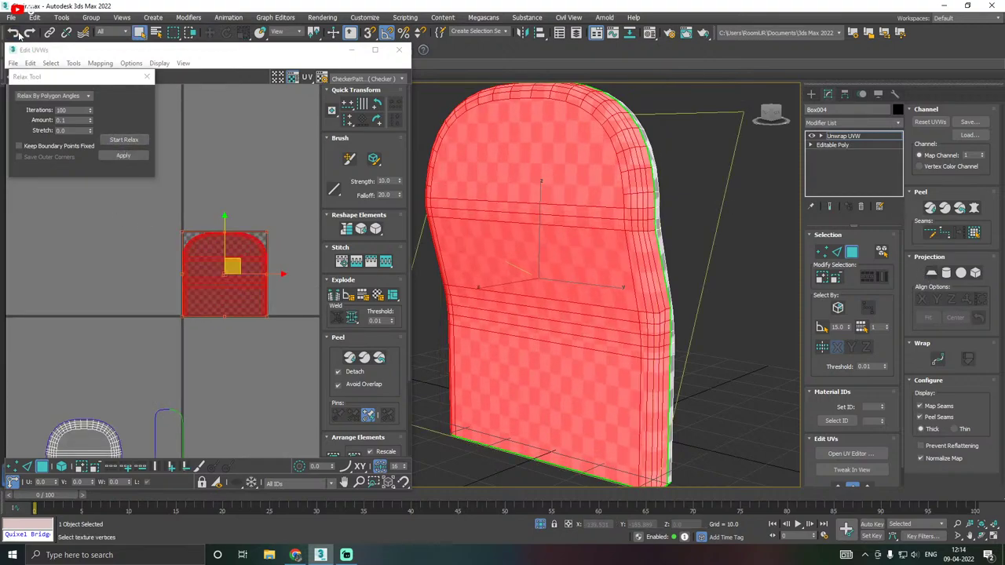
right_click(232, 256)
click(255, 303)
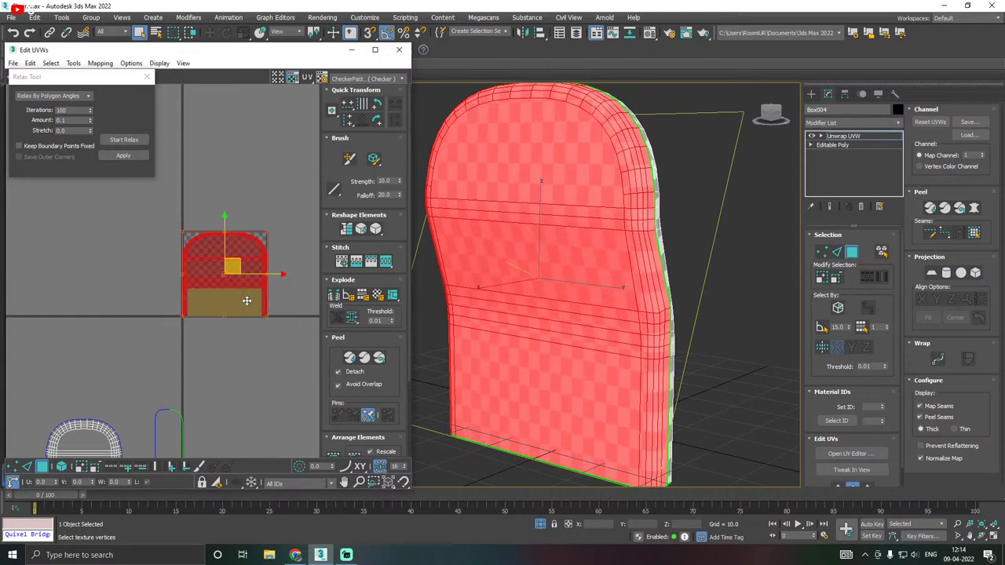
Relax the rear island with Start/Stop Relax and Apply, then select all UVs.
click(117, 139)
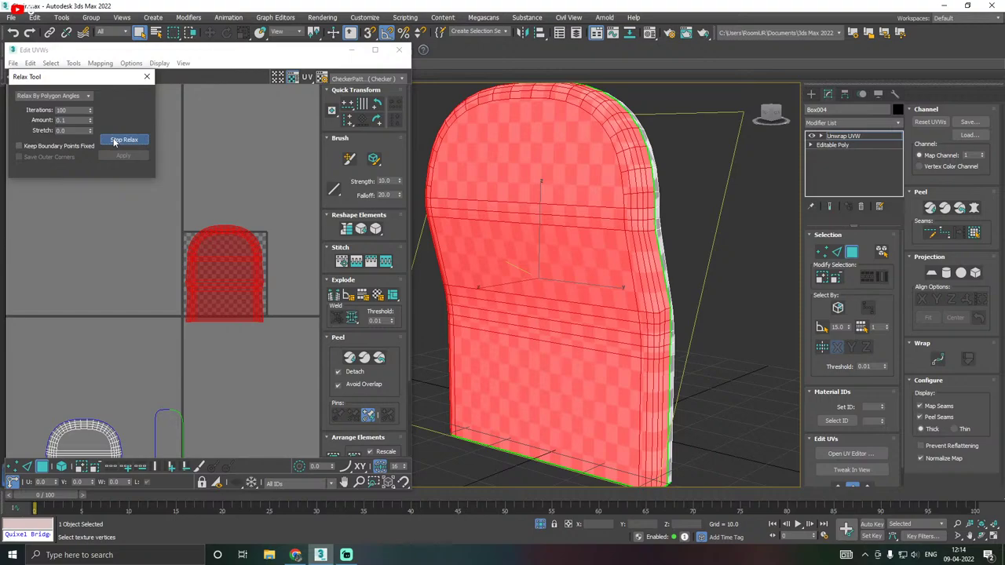
click(114, 140)
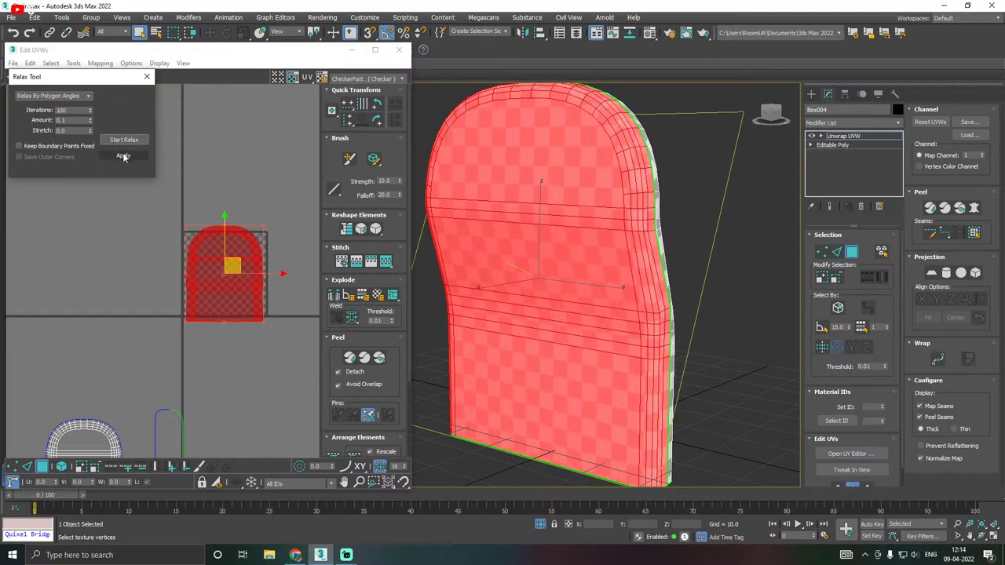
click(124, 155)
alt+middle_drag(502, 157, 290, 159)
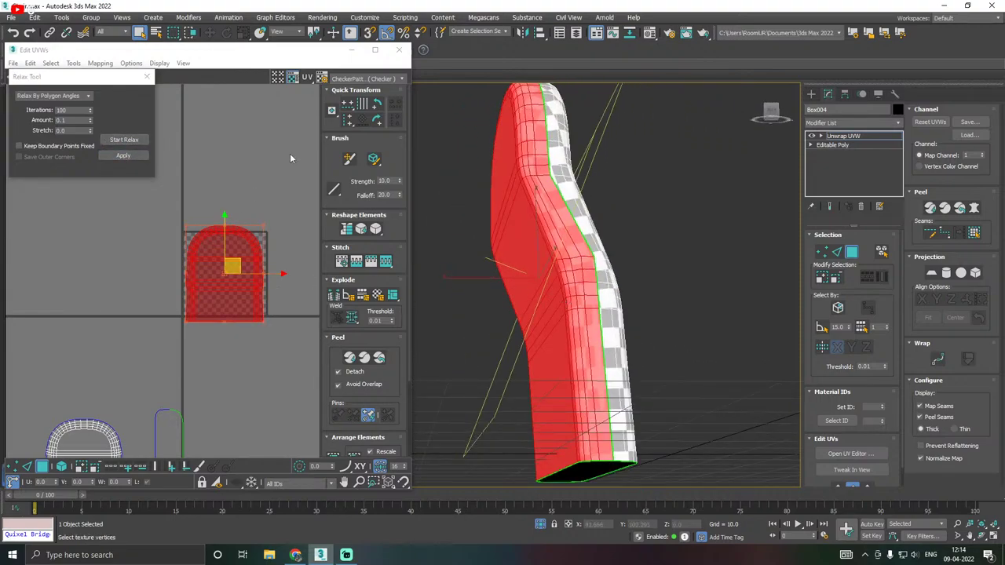
click(113, 139)
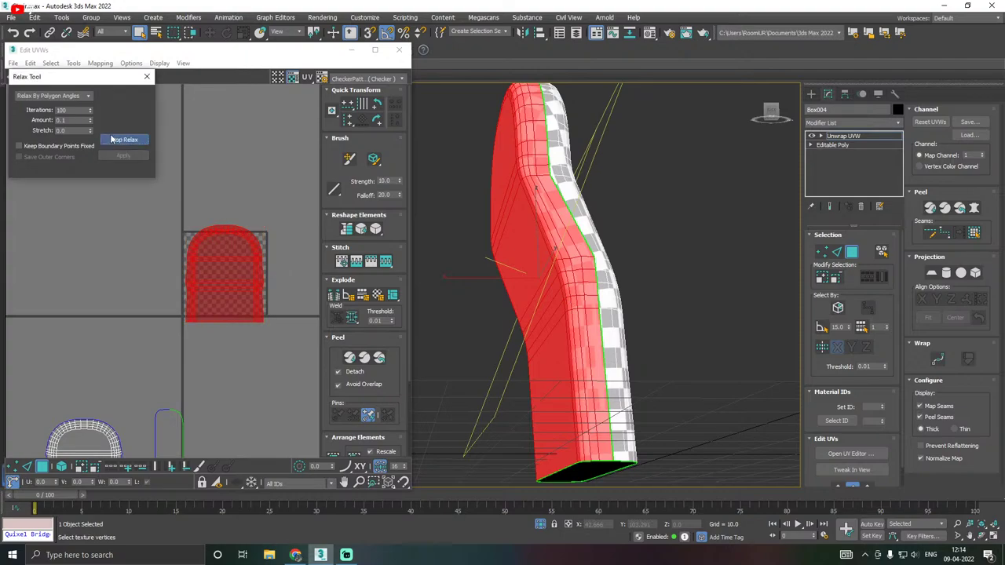
click(112, 139)
scroll(224, 267, down, 5)
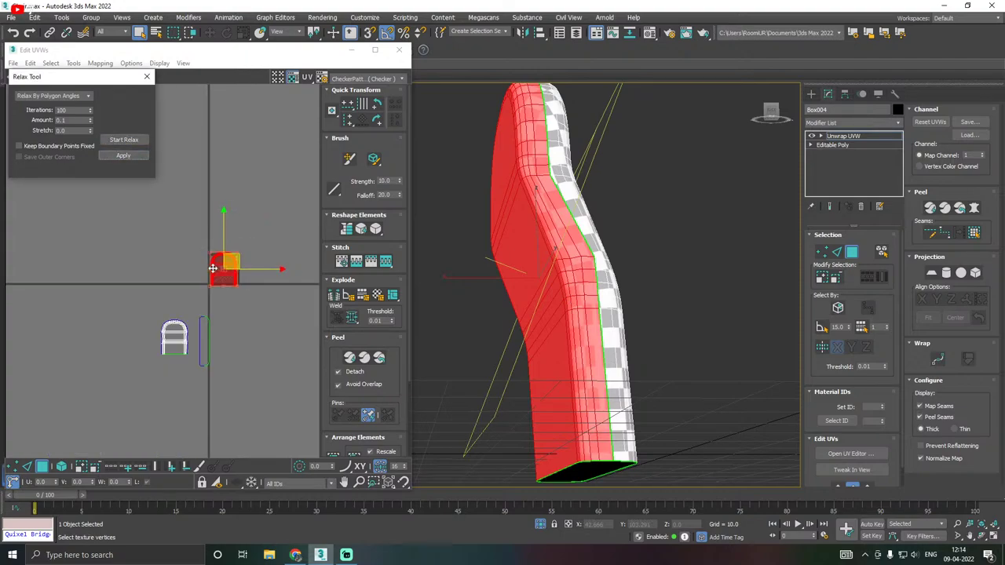
key(ctrl+a)
scroll(218, 303, up, 1)
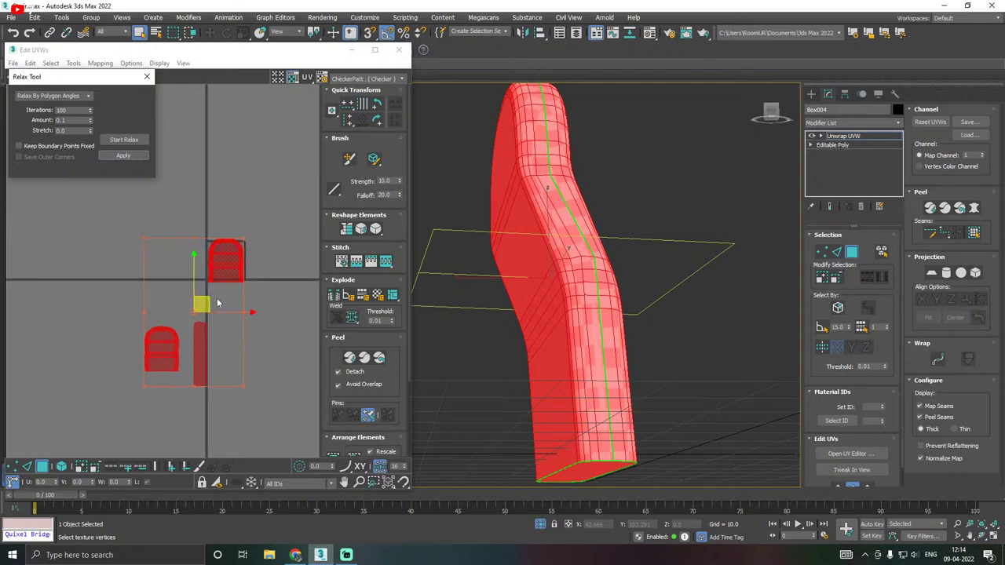
Pack all three UV islands together to fill the checker tile.
click(348, 338)
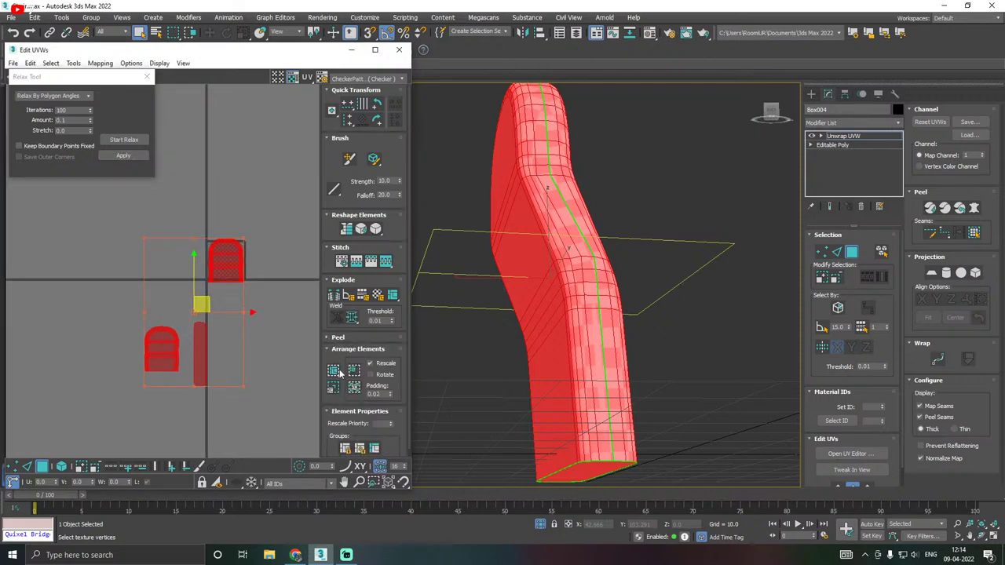
click(333, 387)
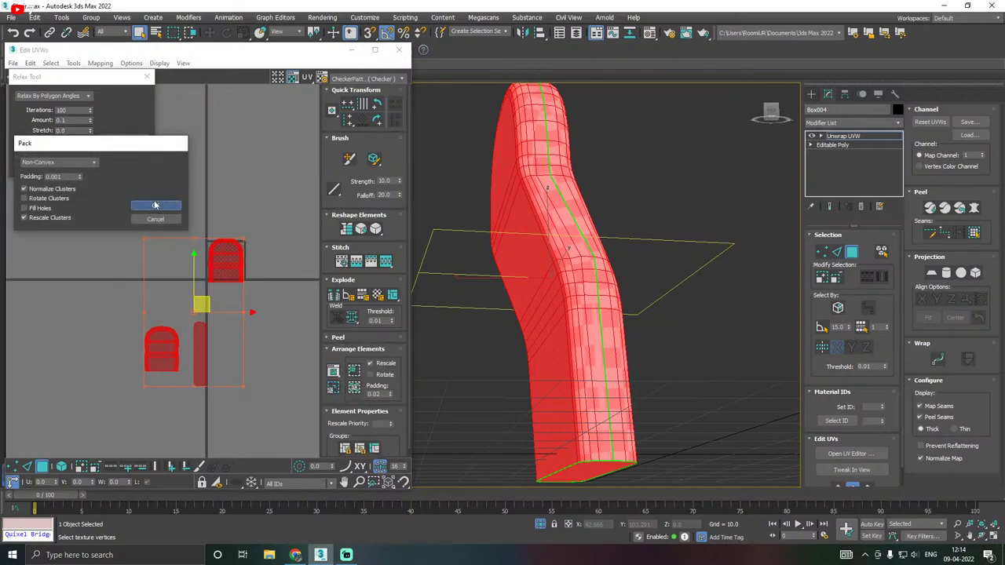
click(155, 205)
scroll(230, 249, up, 5)
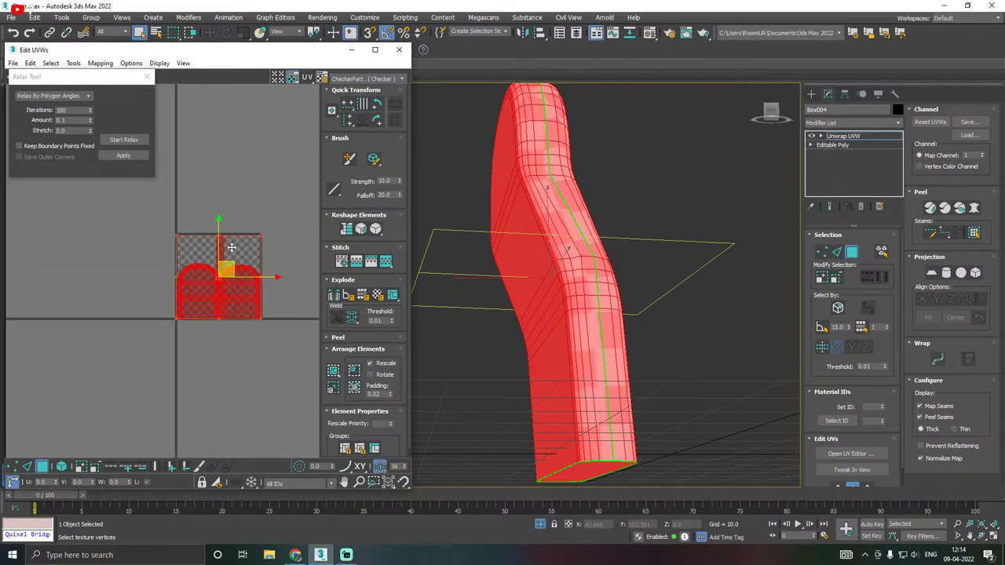
Close the Relax Tool panel, inspect the backrest, and close the Edit UVWs window.
click(146, 77)
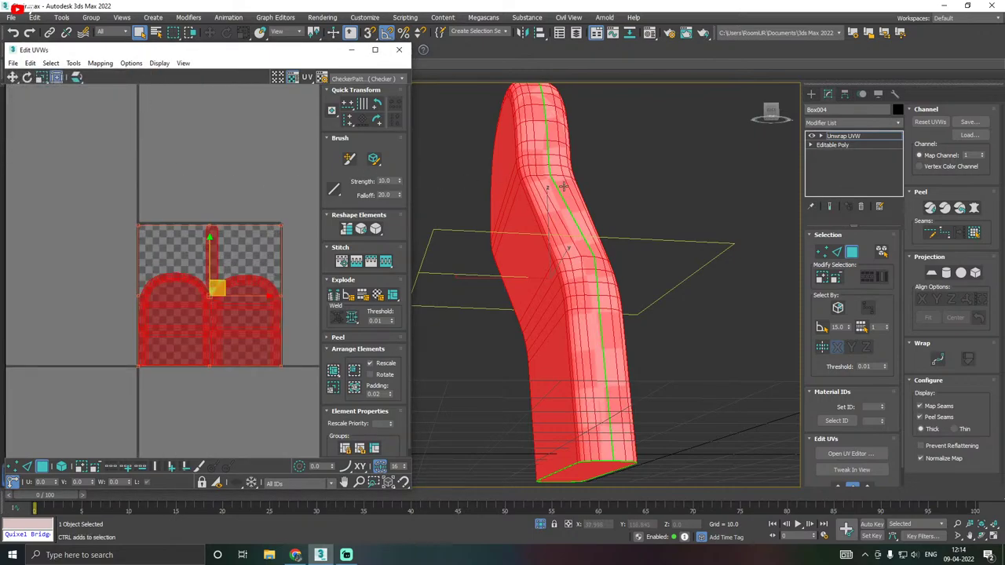
alt+middle_drag(563, 186, 463, 145)
alt+middle_drag(459, 144, 538, 239)
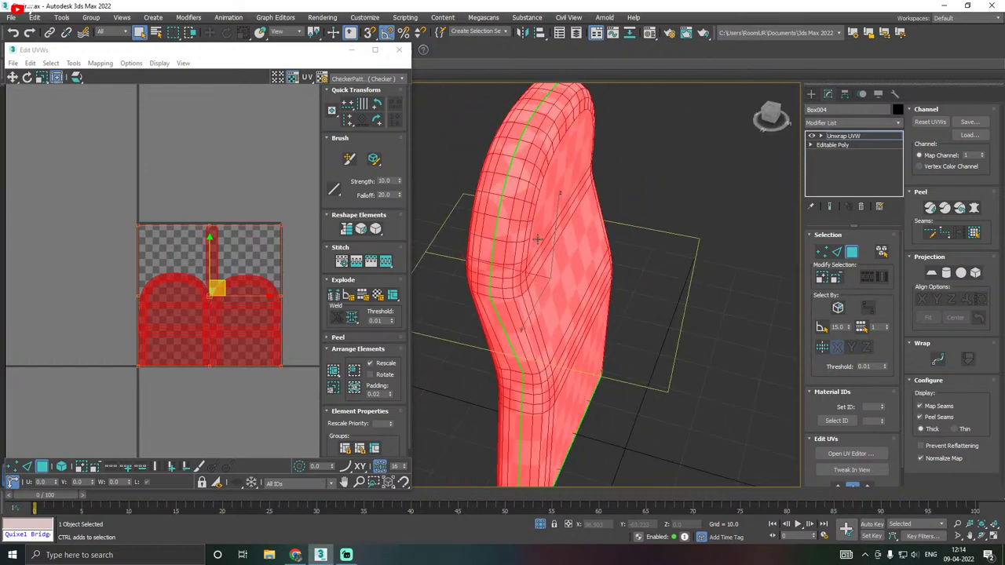
click(399, 49)
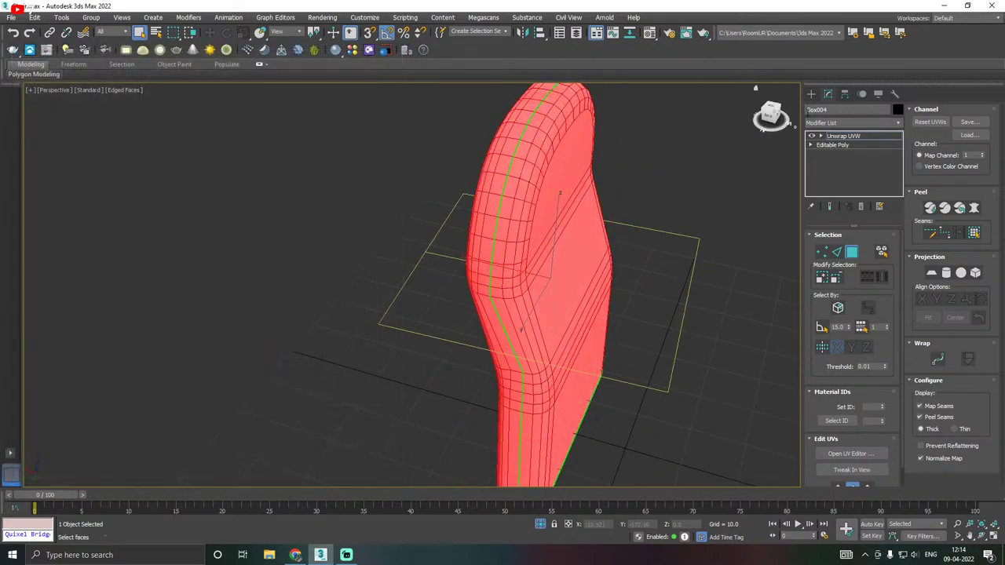
Leave face mode, switch to Move, and end isolation to show the whole chair.
click(848, 138)
click(209, 32)
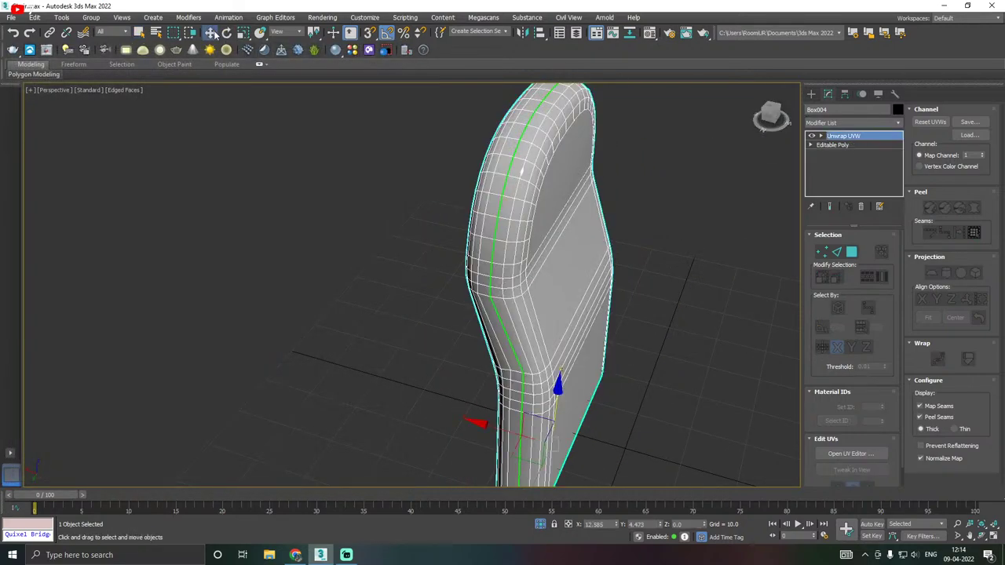
click(540, 524)
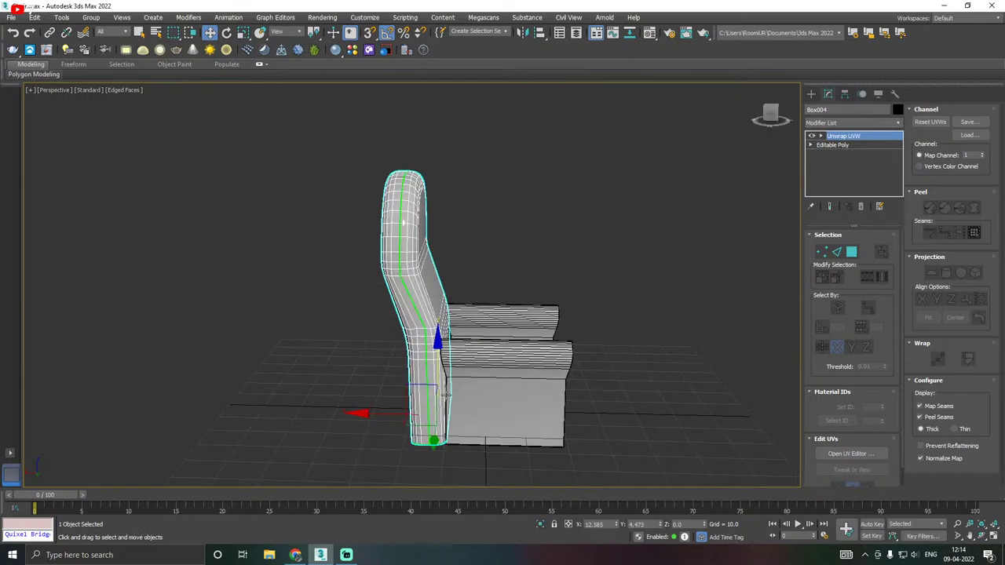
alt+middle_drag(447, 395, 376, 350)
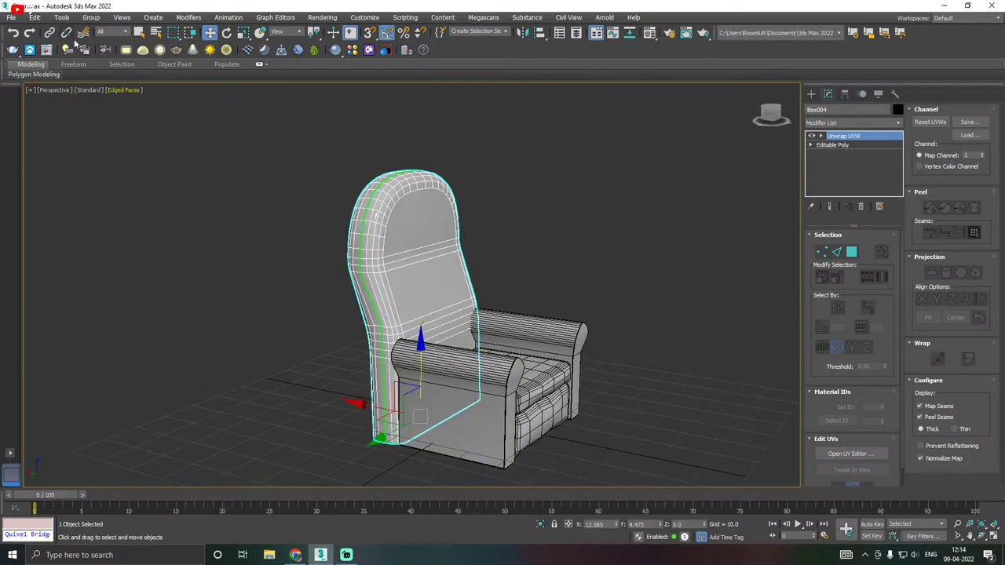
Save two copies of the scene as Chair07.max and Chair08.max.
click(11, 17)
click(48, 119)
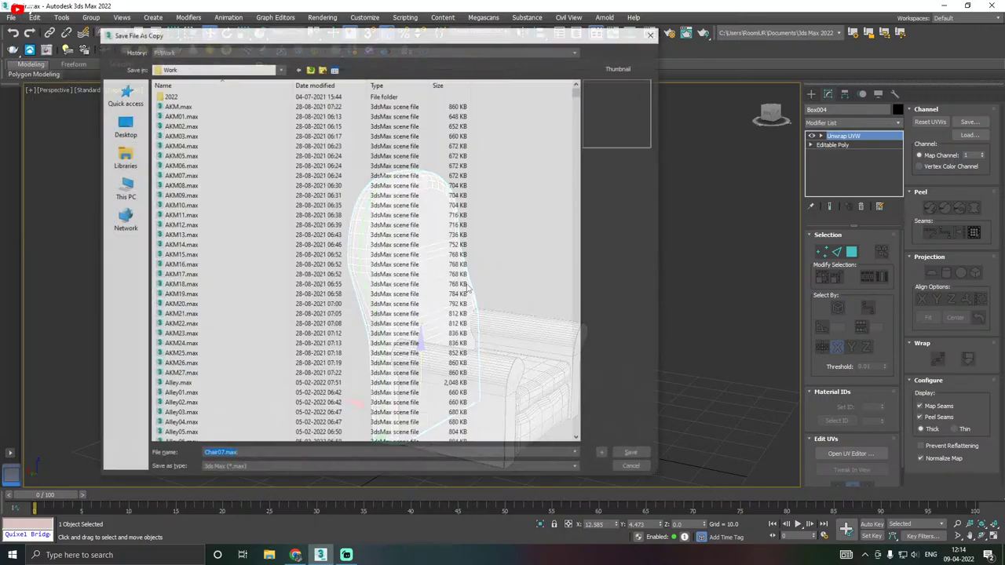
click(632, 453)
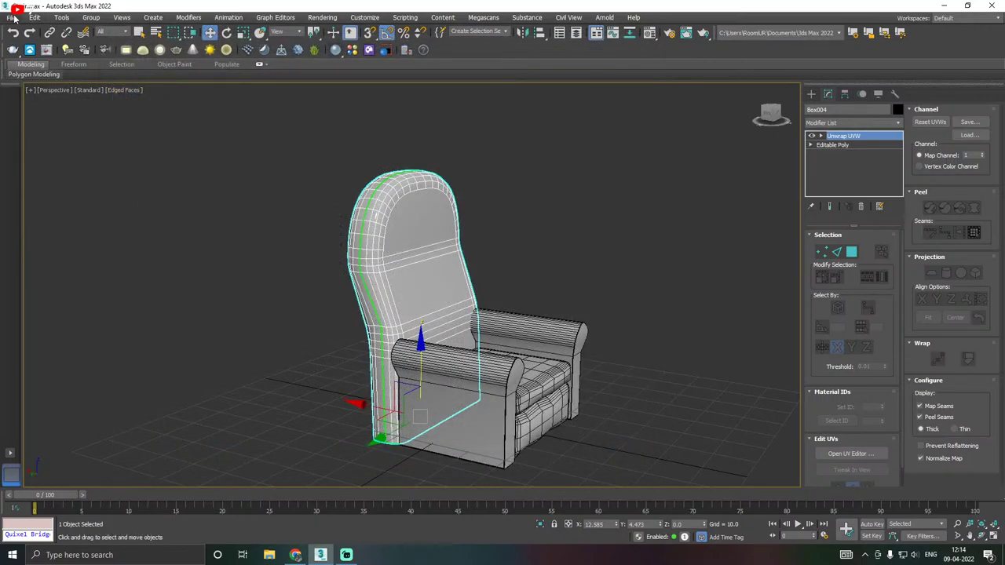
click(13, 17)
click(46, 122)
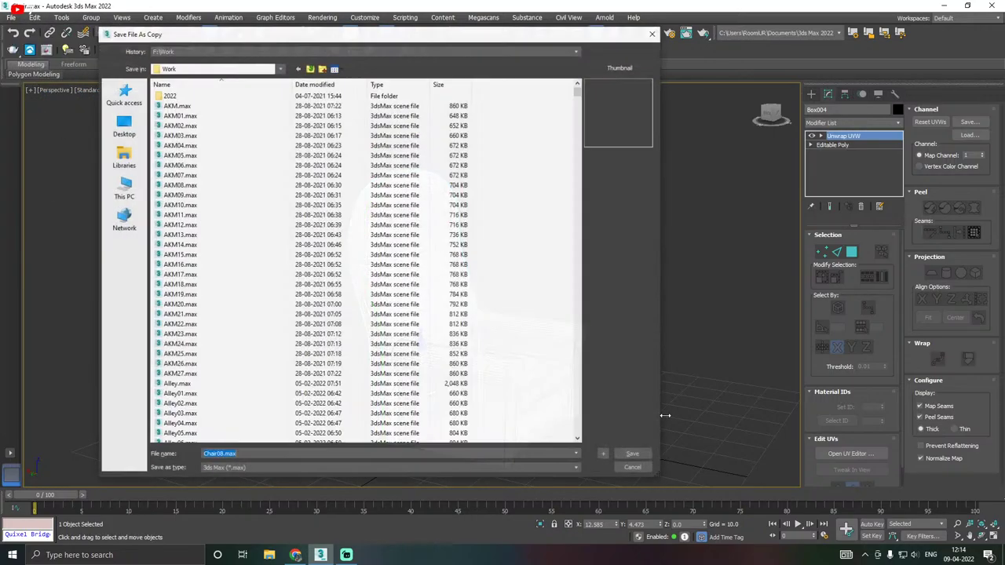
click(633, 453)
Save the scene and orbit to a frontal view of the chair.
click(11, 17)
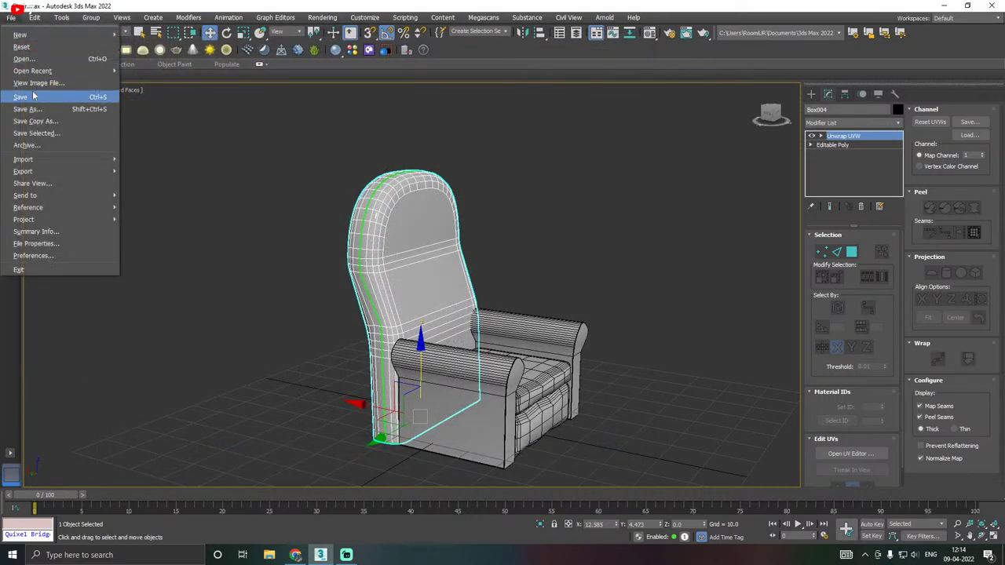
click(28, 96)
alt+middle_drag(398, 92, 368, 100)
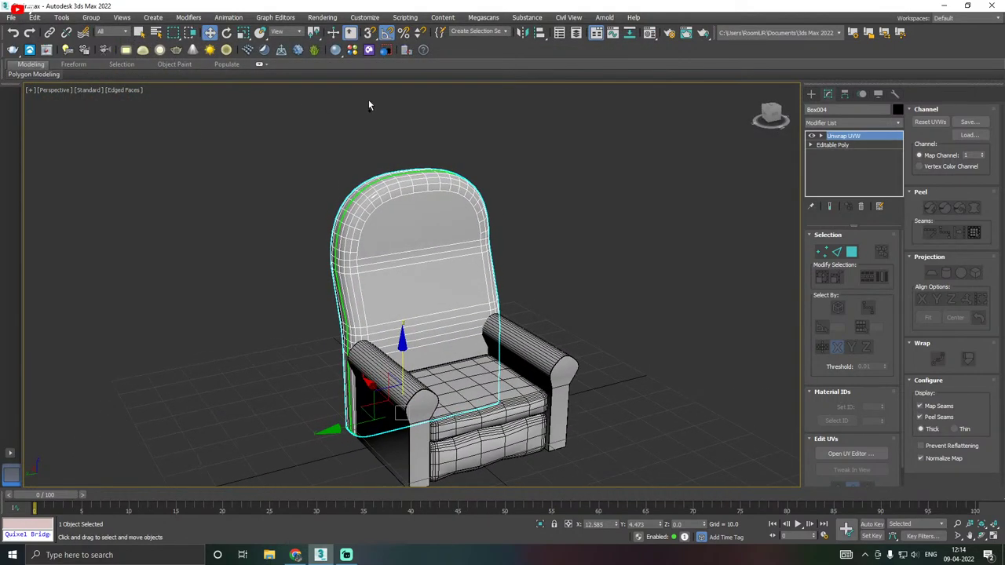
alt+middle_drag(432, 290, 675, 209)
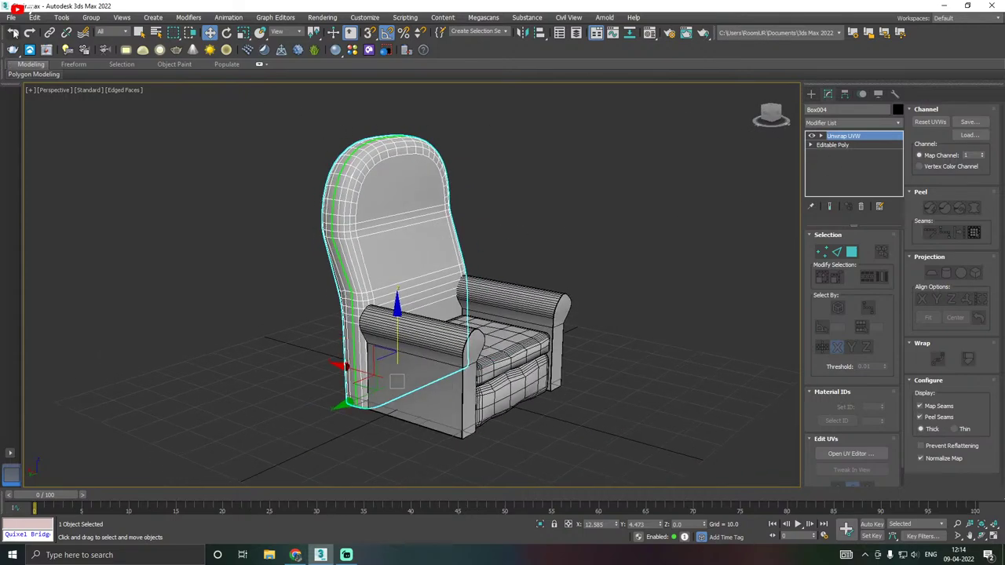
click(12, 18)
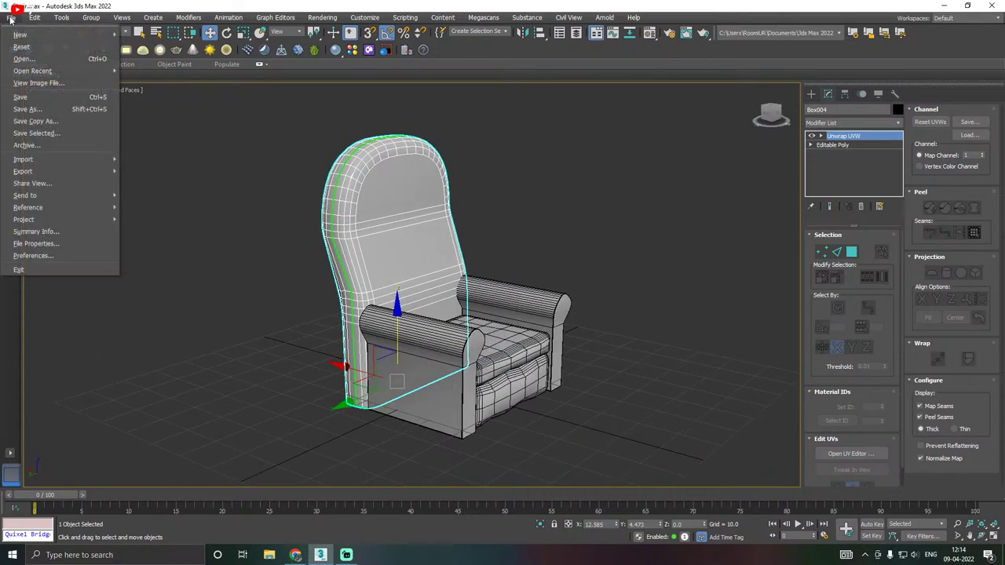
Collapse the backrest's whole modifier stack to Editable Poly.
click(38, 98)
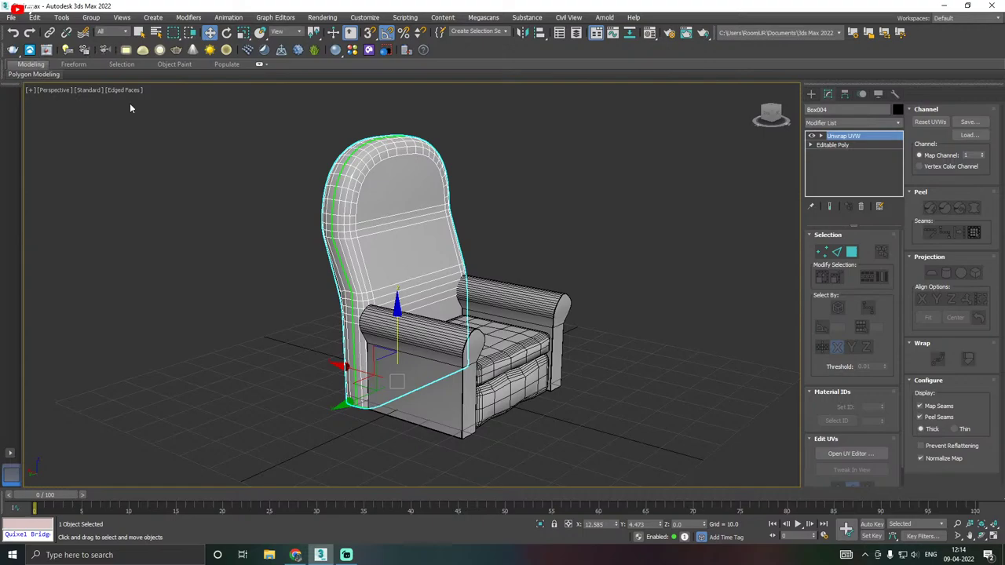
right_click(830, 152)
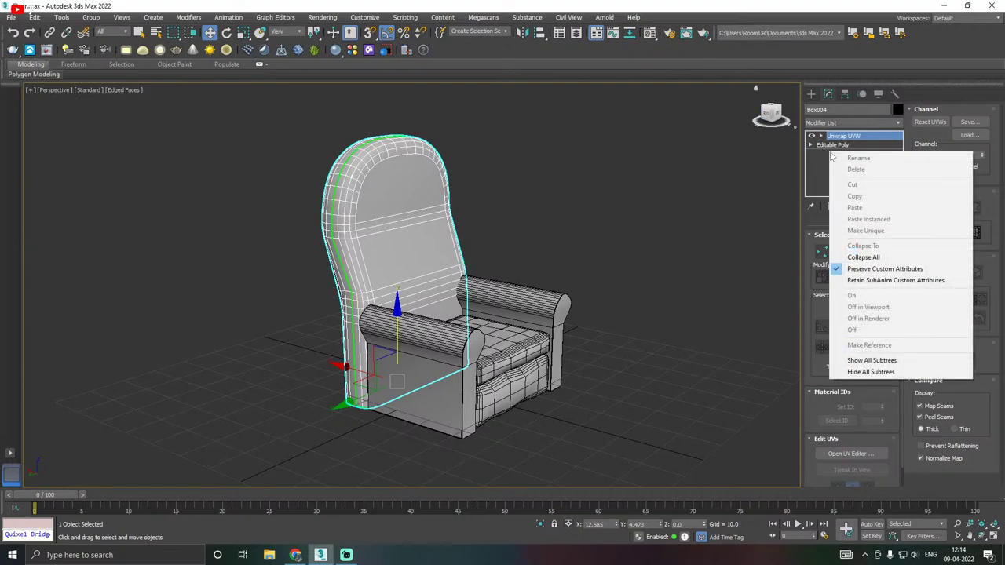
click(890, 259)
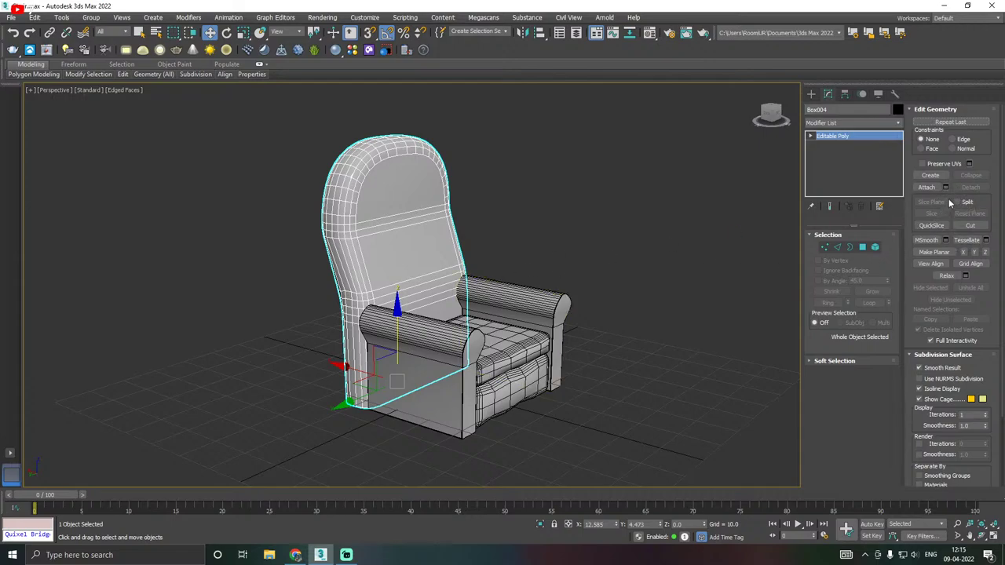
Attach Box001, Box002, Box007 and Box008 to the backrest and inspect the joined chair.
key(h)
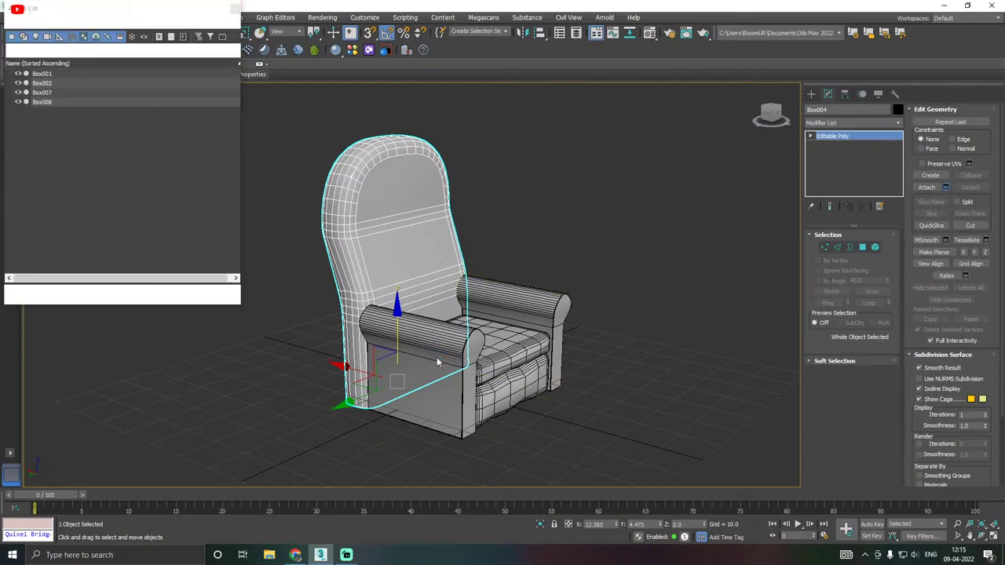
click(70, 103)
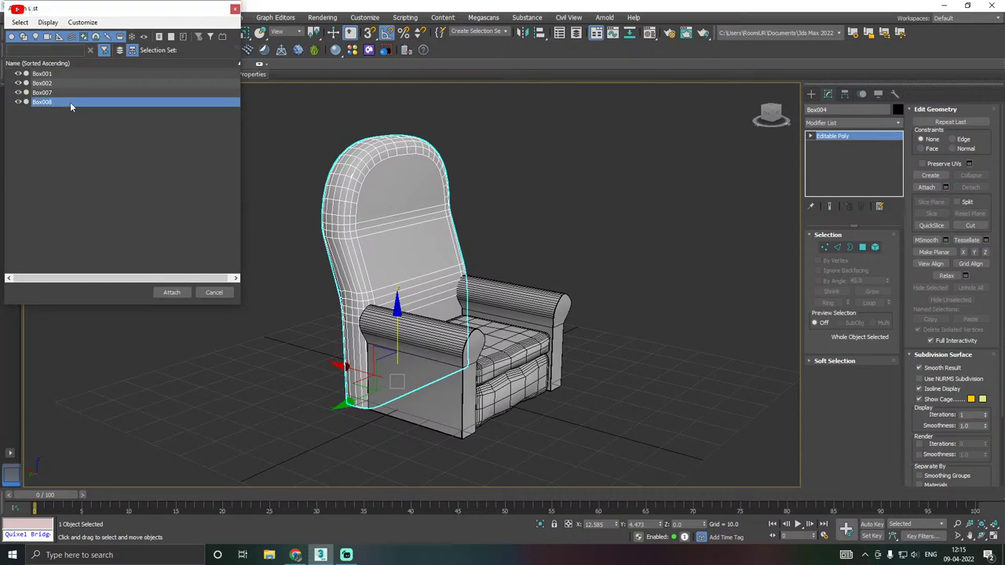
shift+click(45, 76)
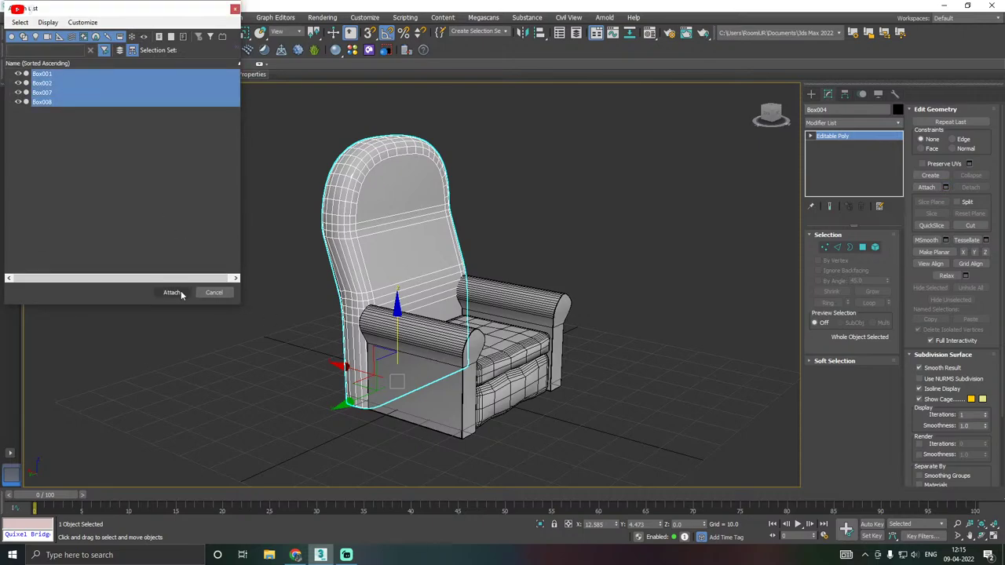
click(172, 292)
alt+middle_drag(377, 291, 122, 236)
alt+middle_drag(306, 103, 352, 145)
alt+middle_drag(526, 211, 562, 209)
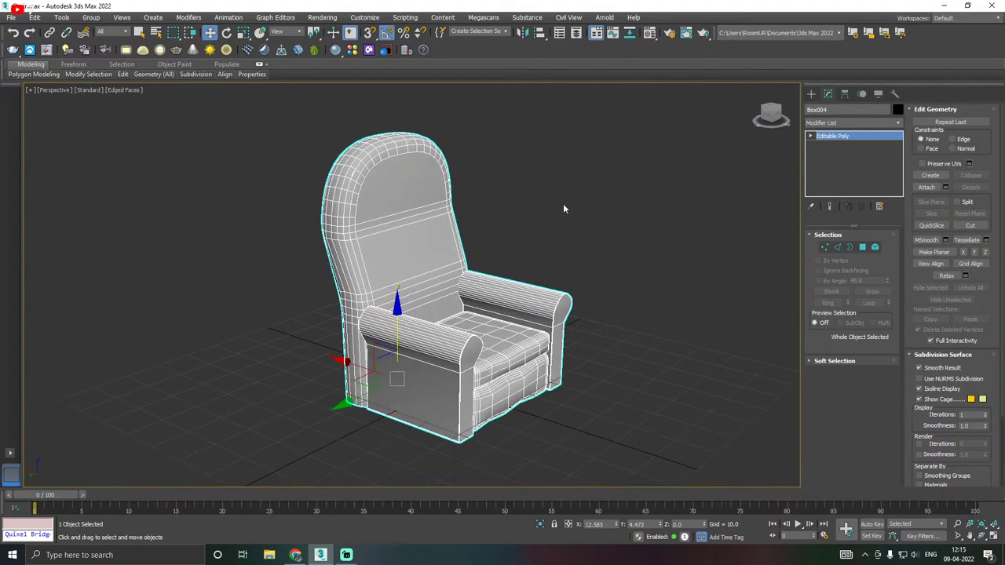
Add an Unwrap UVW modifier to the joined chair and open an enlarged UV editor.
click(897, 123)
drag(900, 179, 900, 442)
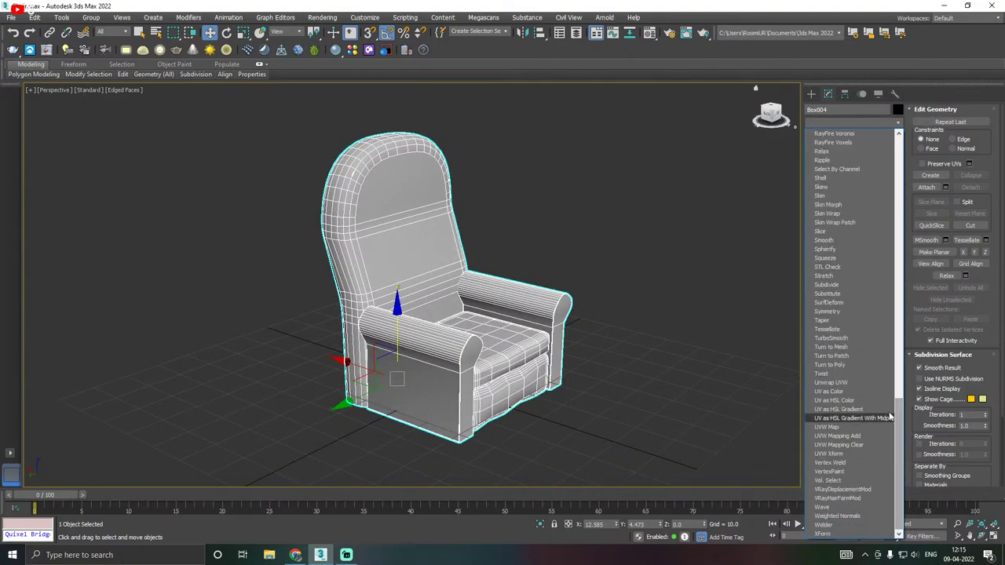
click(830, 382)
click(844, 454)
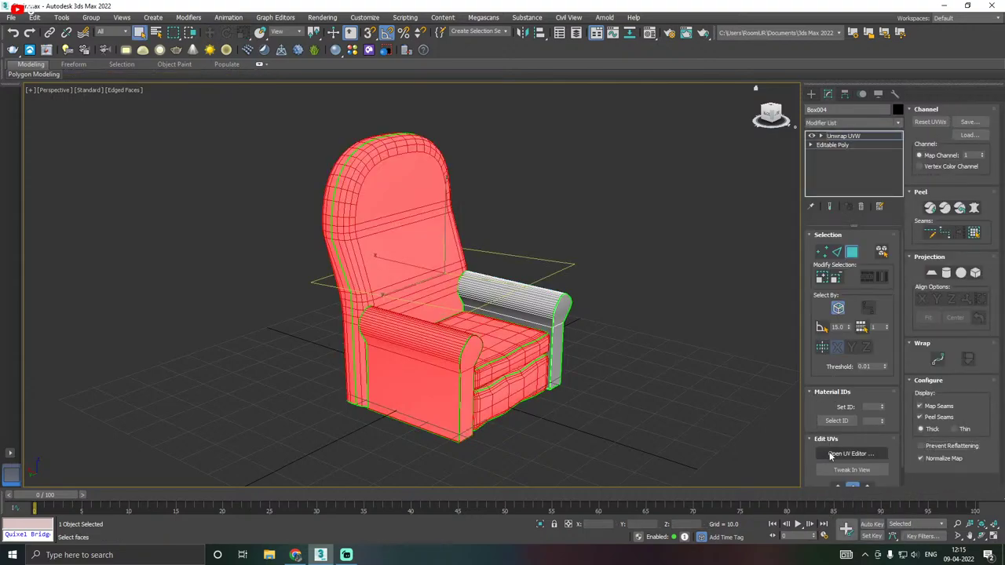
alt+middle_drag(471, 377, 363, 395)
drag(360, 411, 492, 484)
Select all of the chair's UV shells in element selection mode.
click(838, 308)
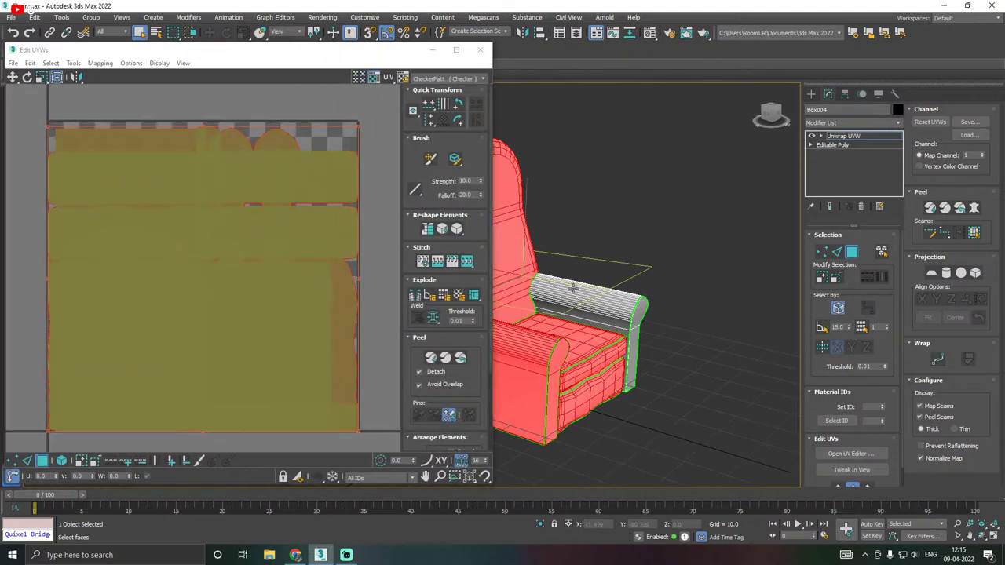
click(386, 235)
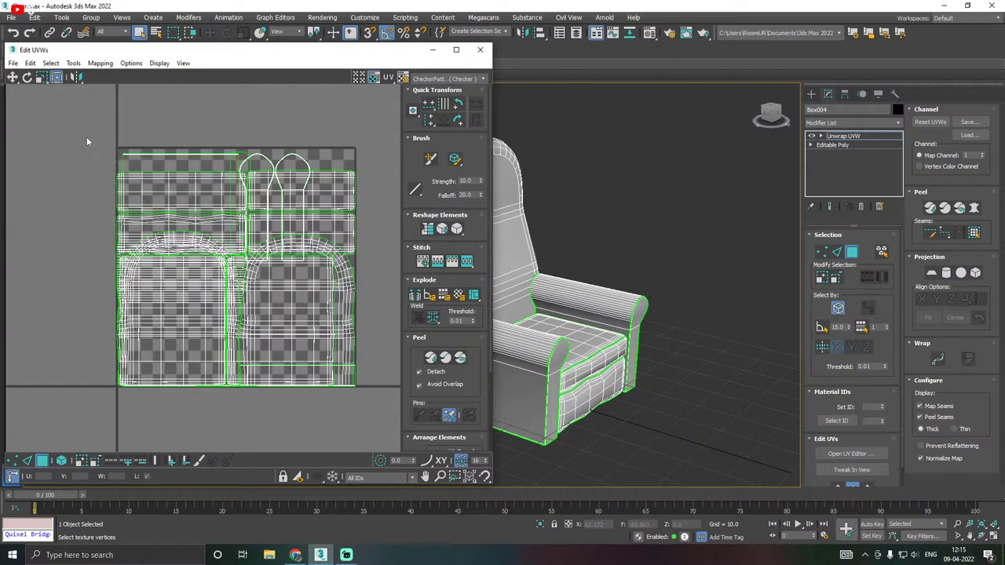
drag(93, 130, 372, 404)
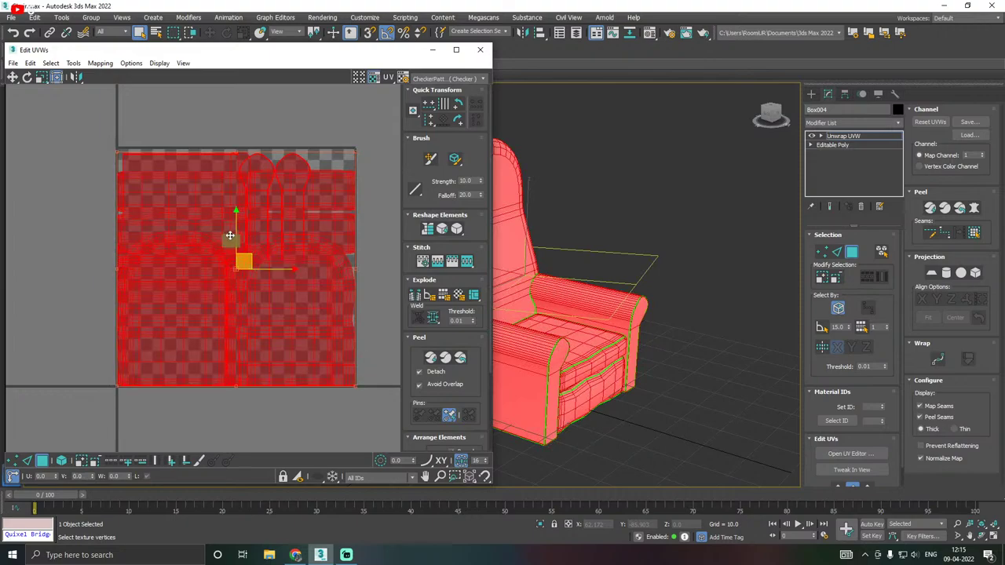
alt+middle_drag(562, 220, 643, 183)
alt+middle_drag(648, 241, 800, 275)
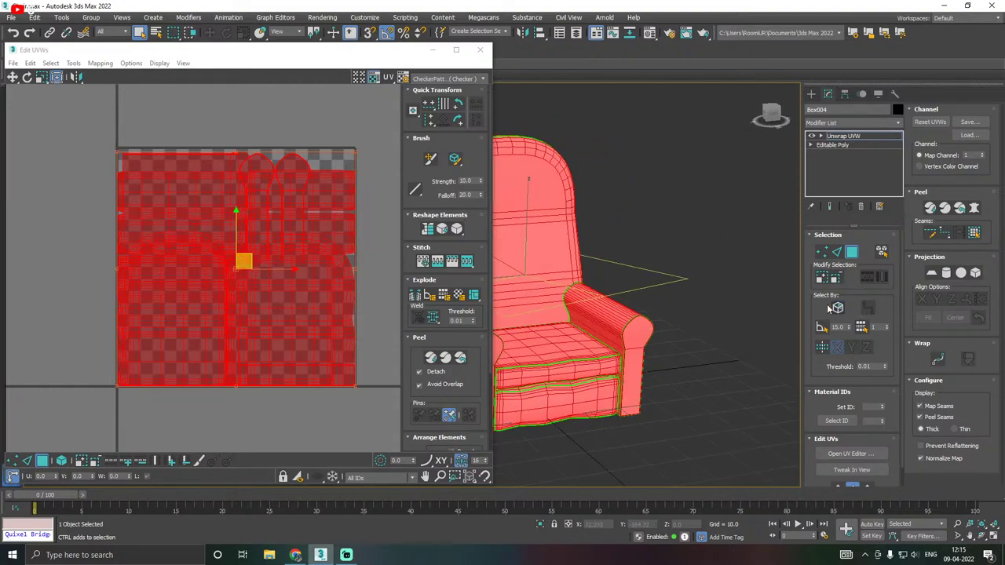
scroll(192, 267, down, 3)
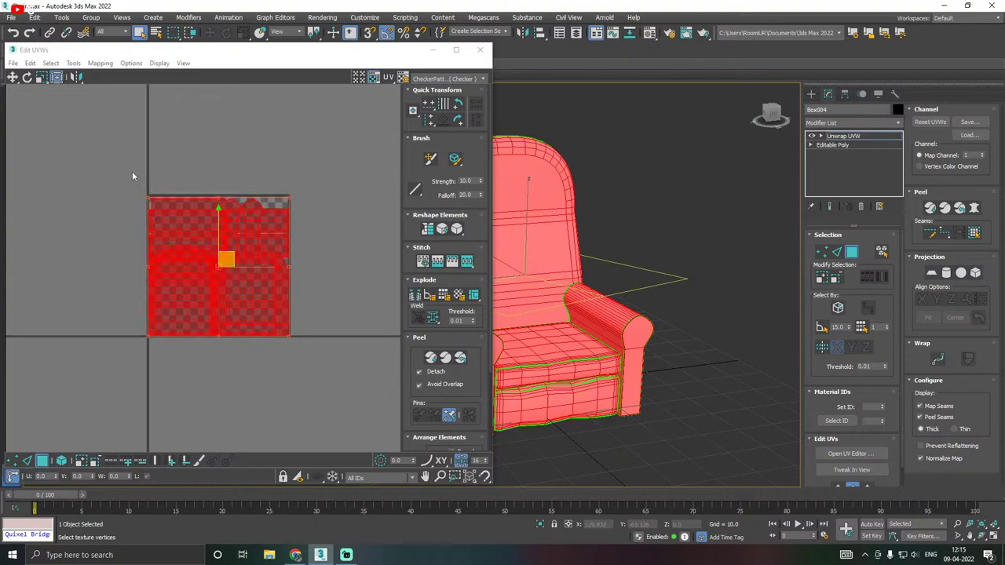
drag(104, 167, 311, 390)
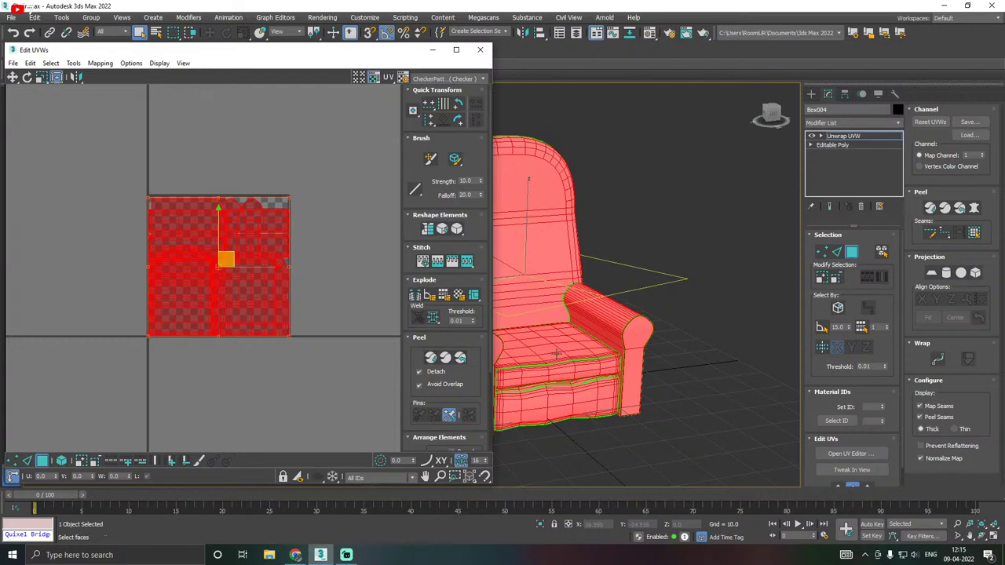
mouse_move(678, 324)
alt+middle_down()
mouse_move(708, 329)
mouse_move(663, 338)
alt+middle_up()
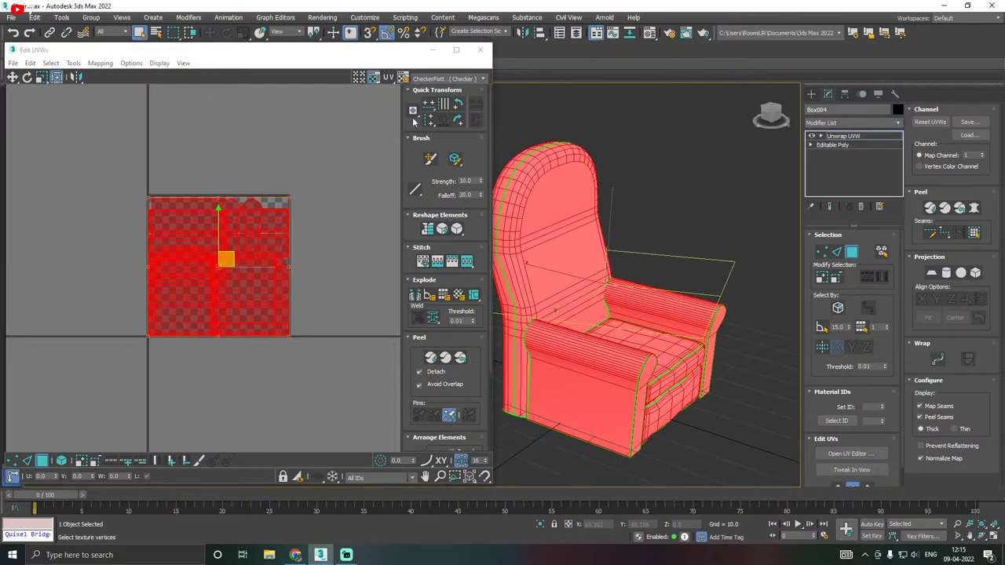
Show the CheckerPattern preview texture on the chair.
click(444, 79)
click(444, 96)
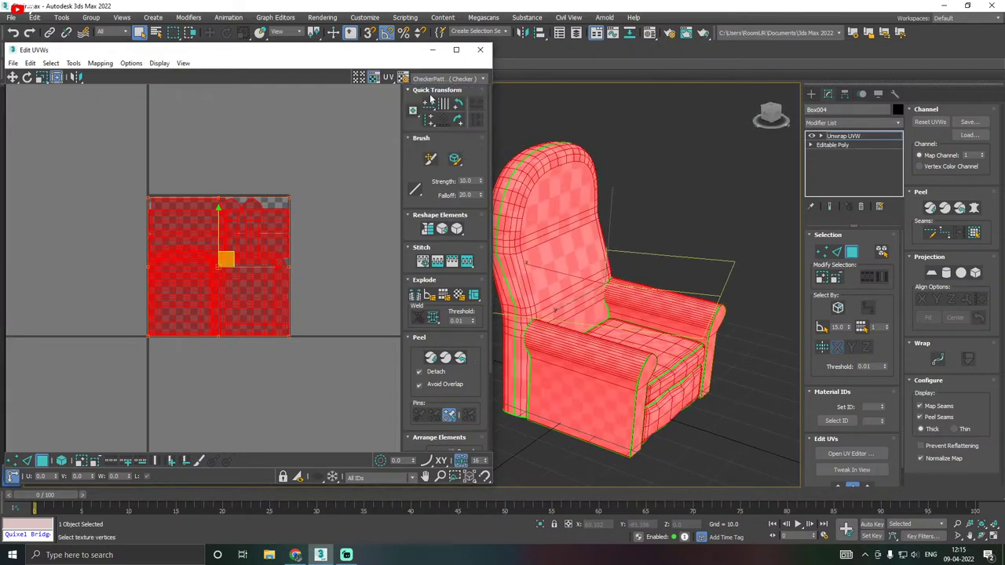
alt+middle_drag(667, 171, 595, 171)
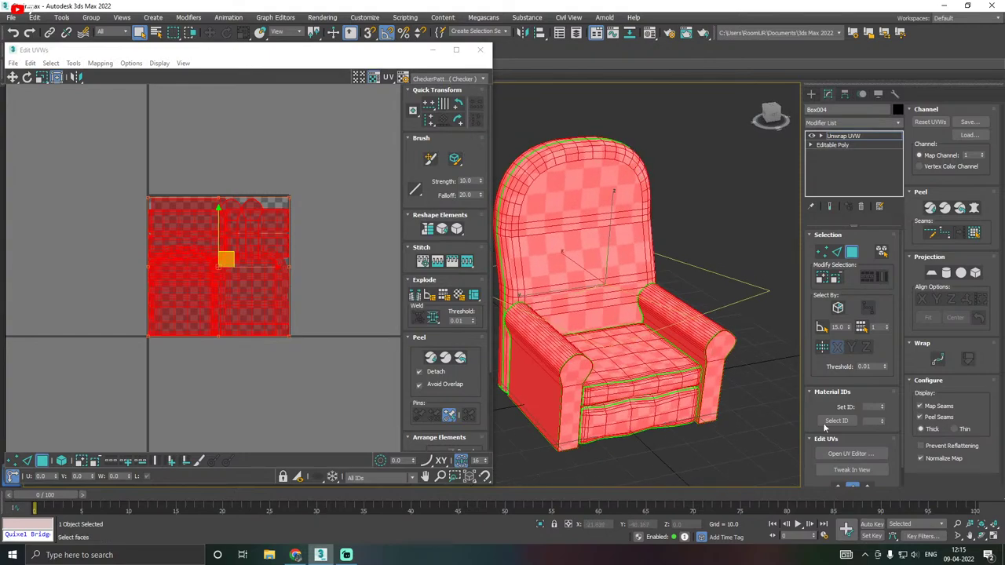
Pack all the chair's UV islands into the UV square and deselect the UVs.
click(419, 339)
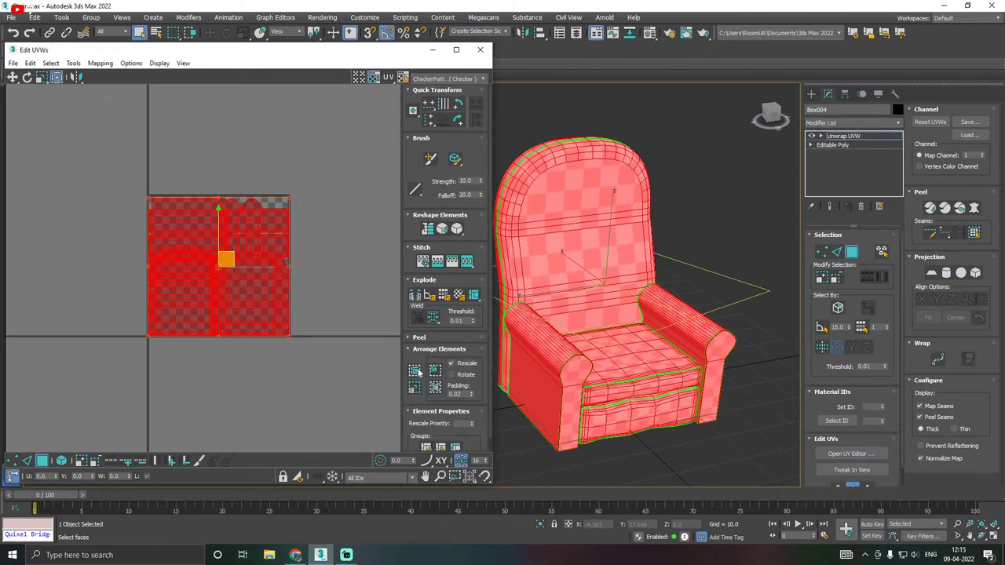
click(414, 369)
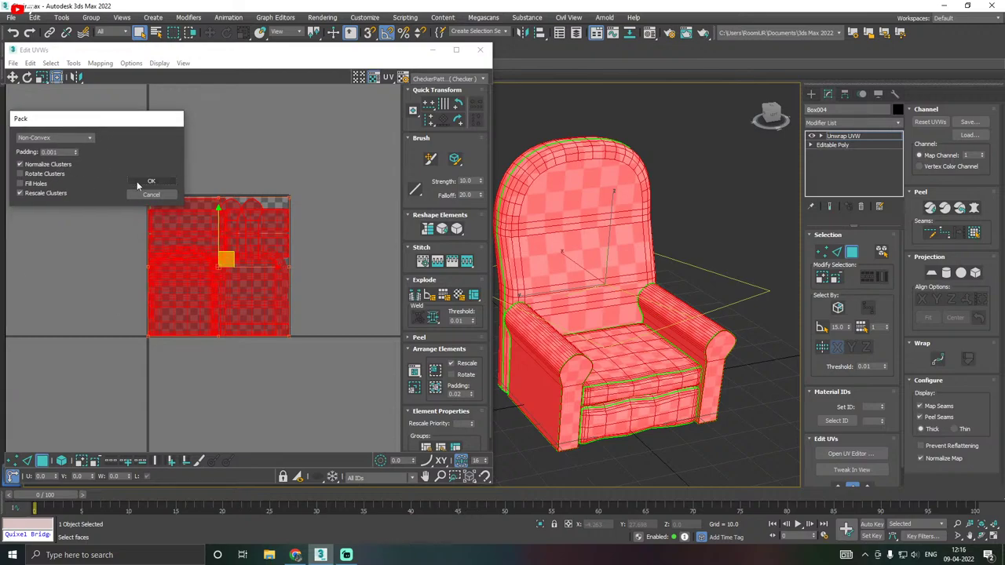
click(137, 183)
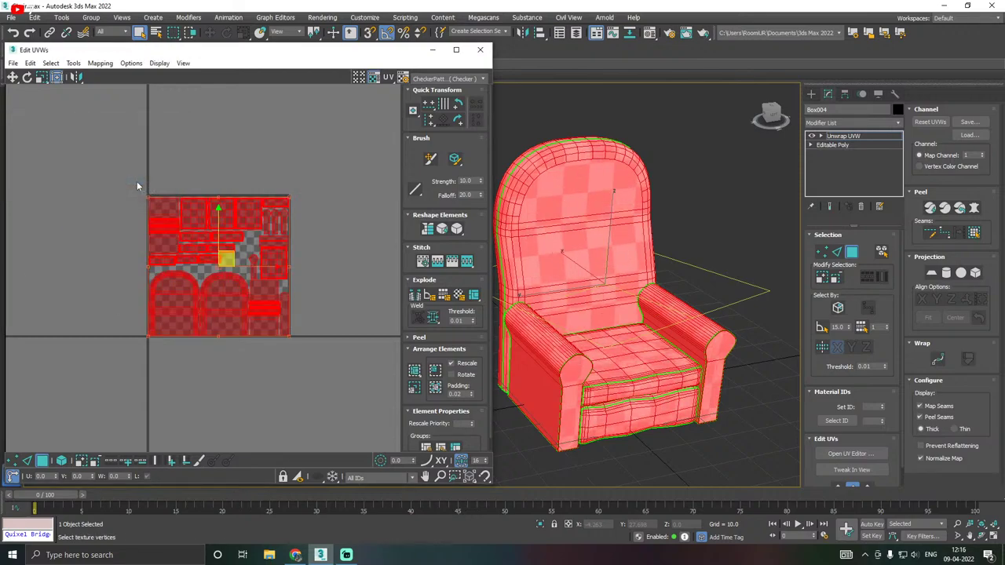
scroll(221, 280, up, 3)
scroll(220, 280, up, 2)
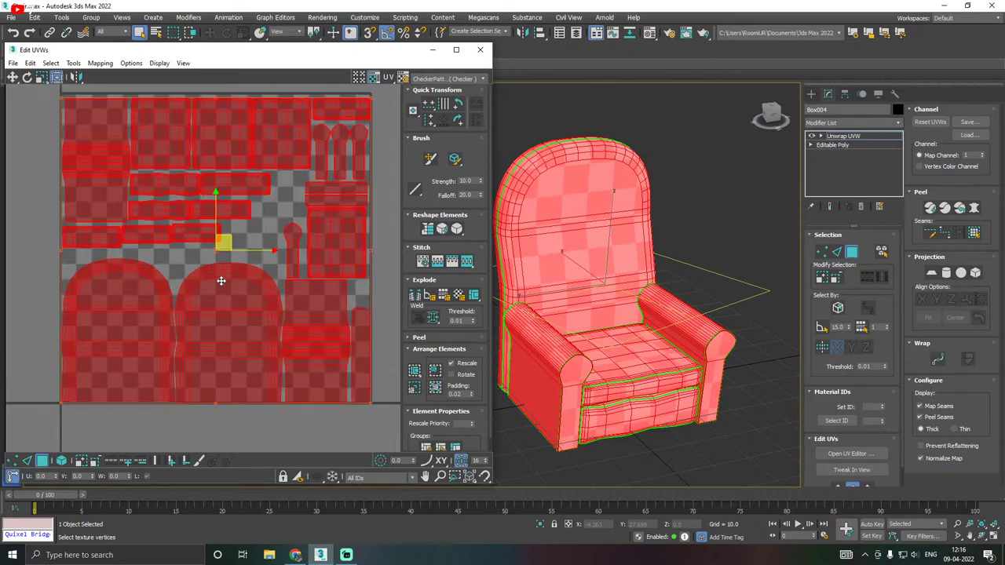
click(381, 287)
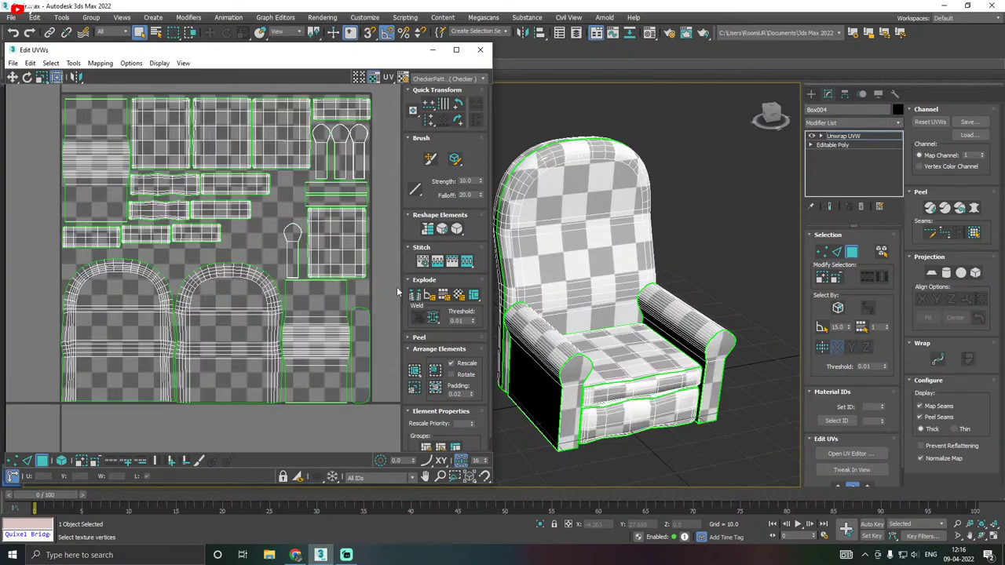
Orbit around the chair from front to back to check the even checker pattern.
alt+middle_drag(608, 299, 709, 298)
scroll(243, 330, down, 2)
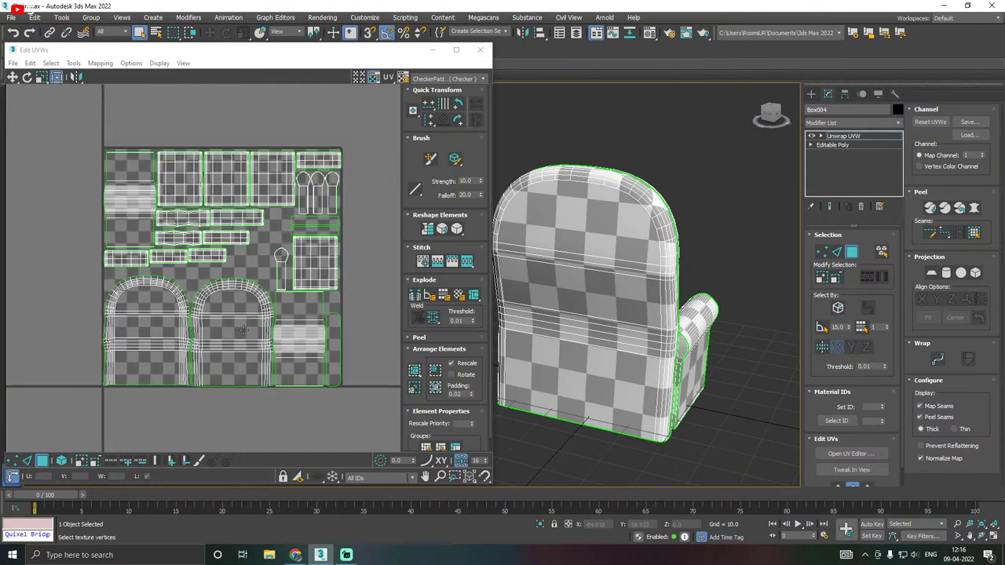
mouse_move(597, 306)
alt+middle_down()
mouse_move(534, 306)
mouse_move(614, 302)
alt+middle_up()
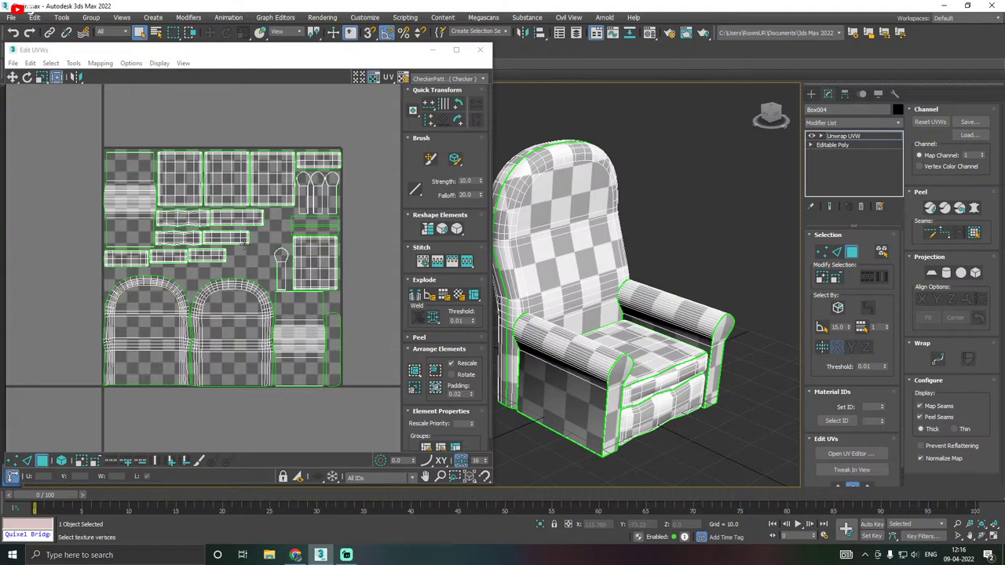
alt+middle_drag(649, 308, 513, 307)
alt+middle_drag(685, 285, 807, 285)
scroll(233, 264, down, 3)
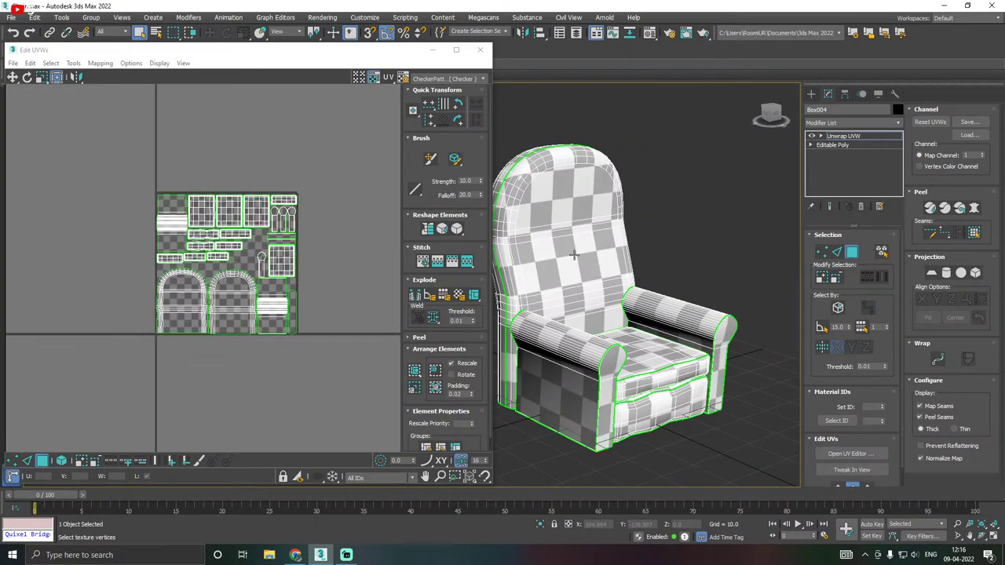
alt+middle_drag(573, 256, 534, 260)
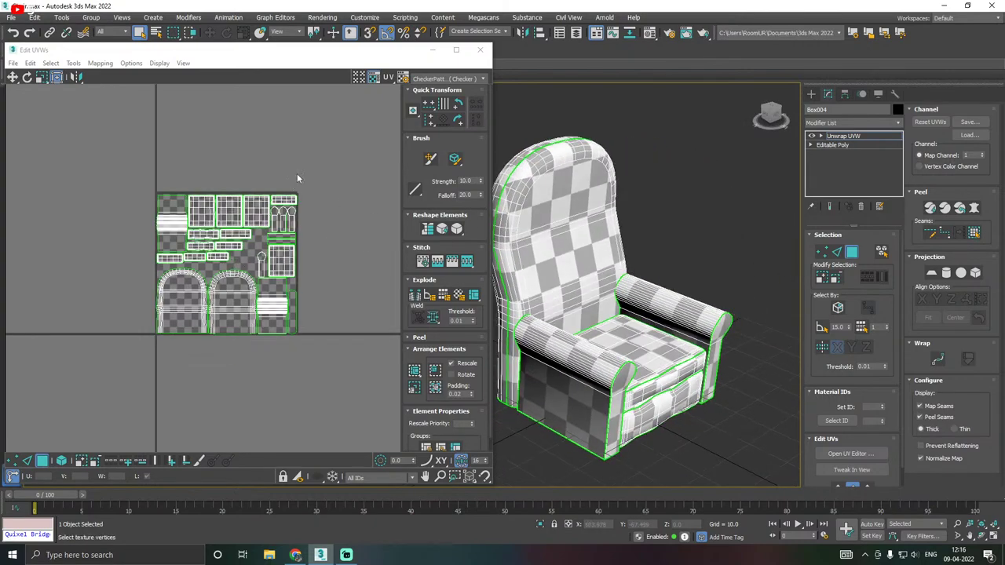
Close the UV editor, leave face editing, and orbit so the chair faces forward.
click(479, 50)
click(863, 137)
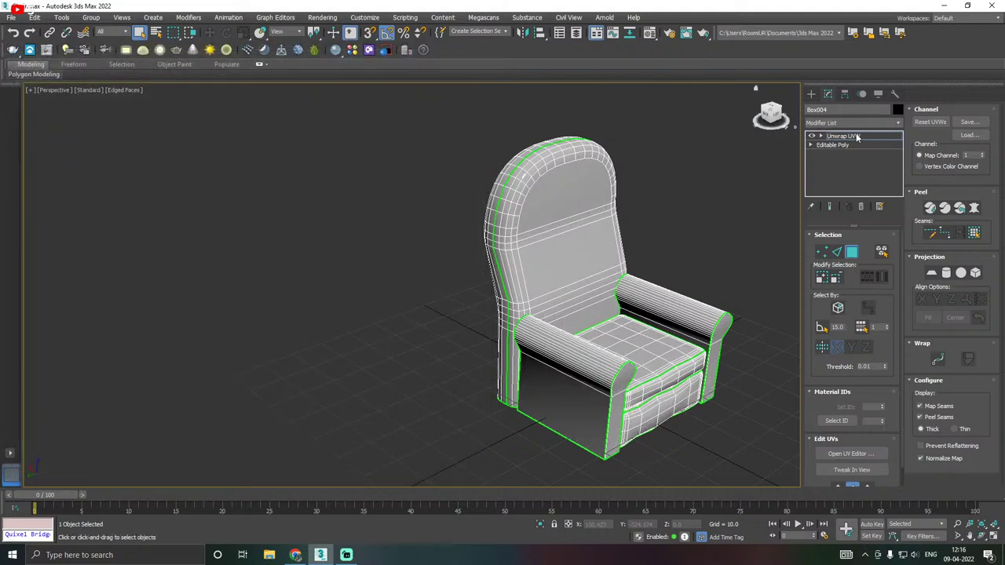
click(211, 34)
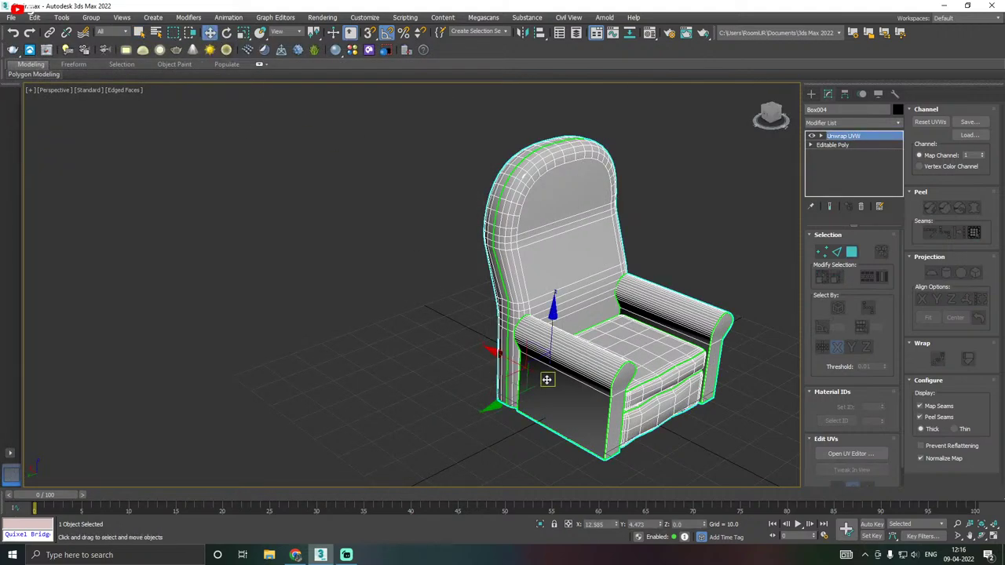
alt+middle_drag(546, 379, 440, 362)
Center Box004's pivot on the object with Affect Pivot Only, then return to the modifier stack.
click(845, 93)
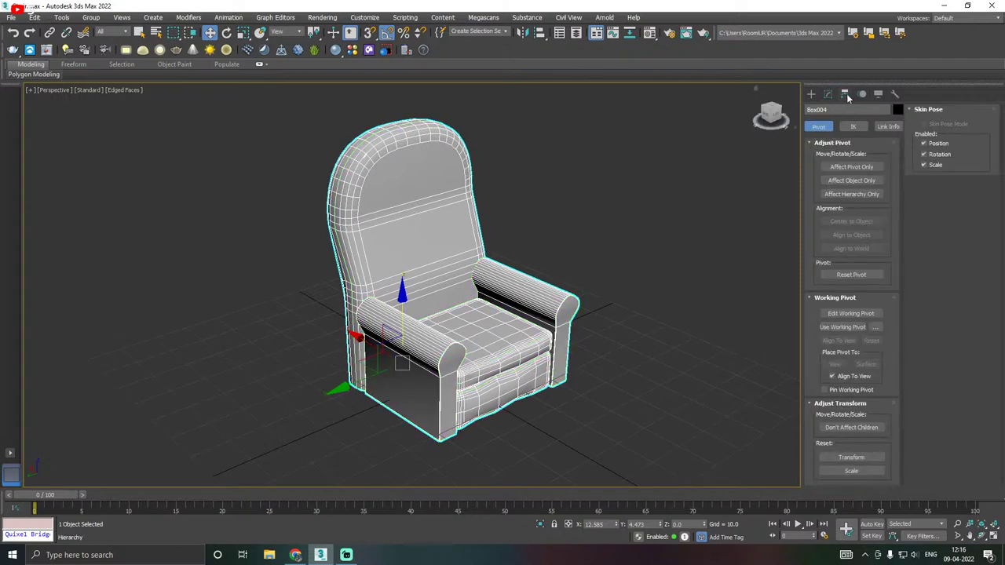
click(851, 167)
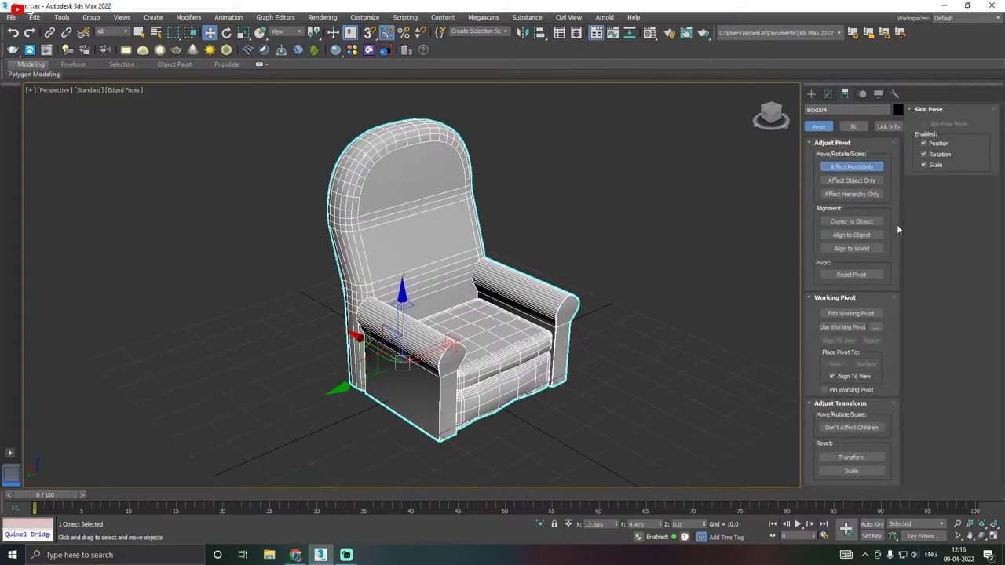
click(851, 221)
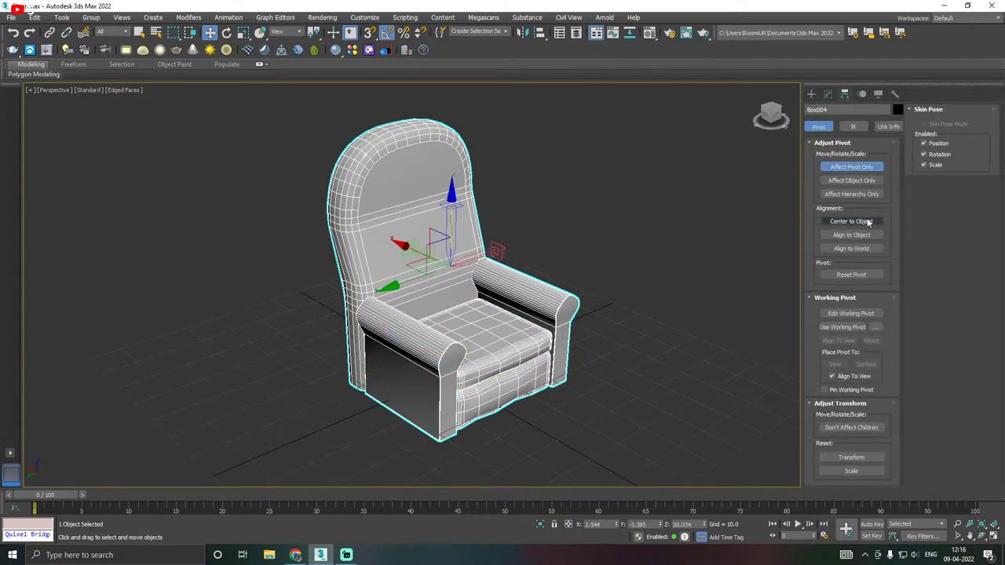
click(827, 94)
Save a copy of the scene as Chair09.max.
click(14, 17)
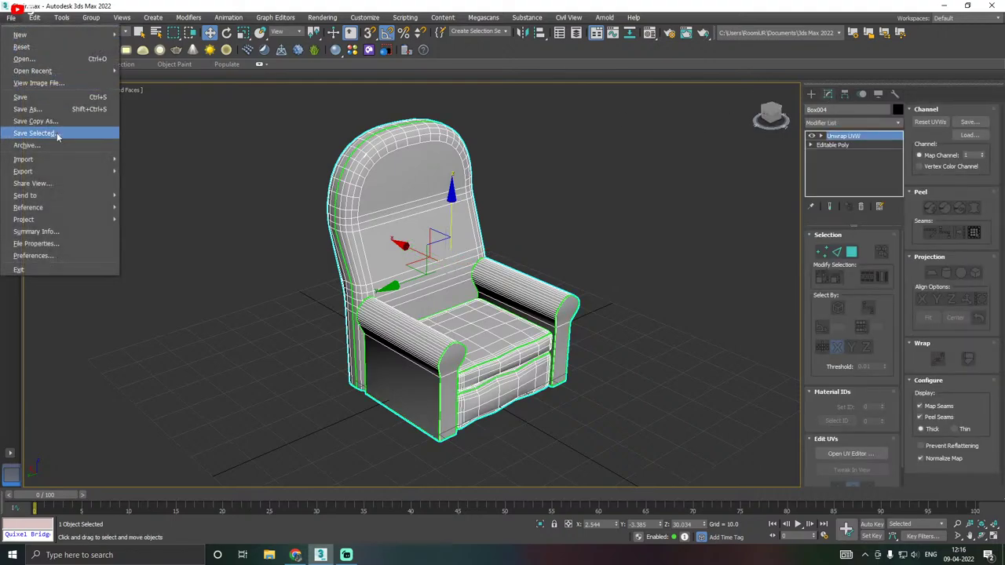
click(56, 119)
click(620, 455)
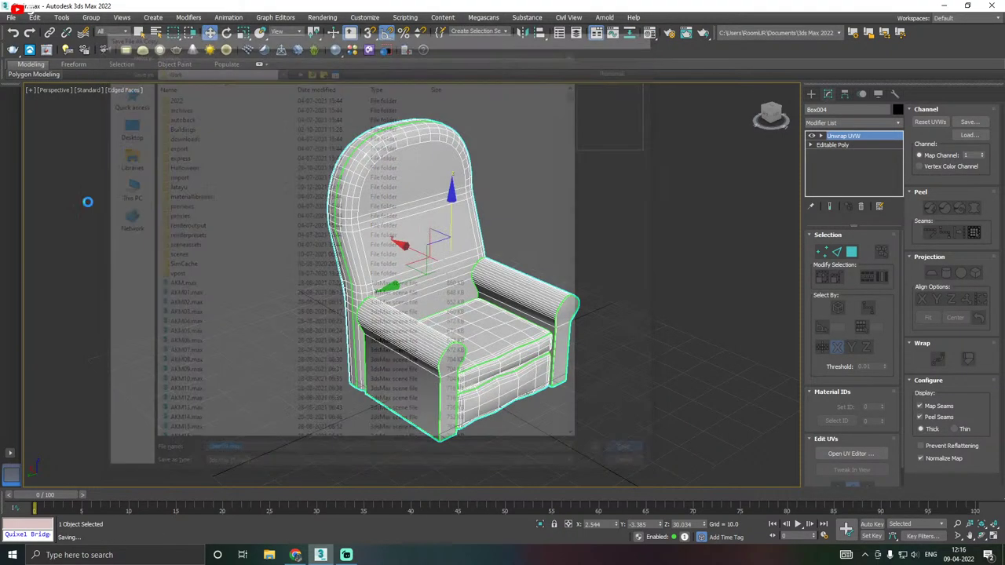
Save another copy as Chair10.max, then save the current scene.
click(11, 18)
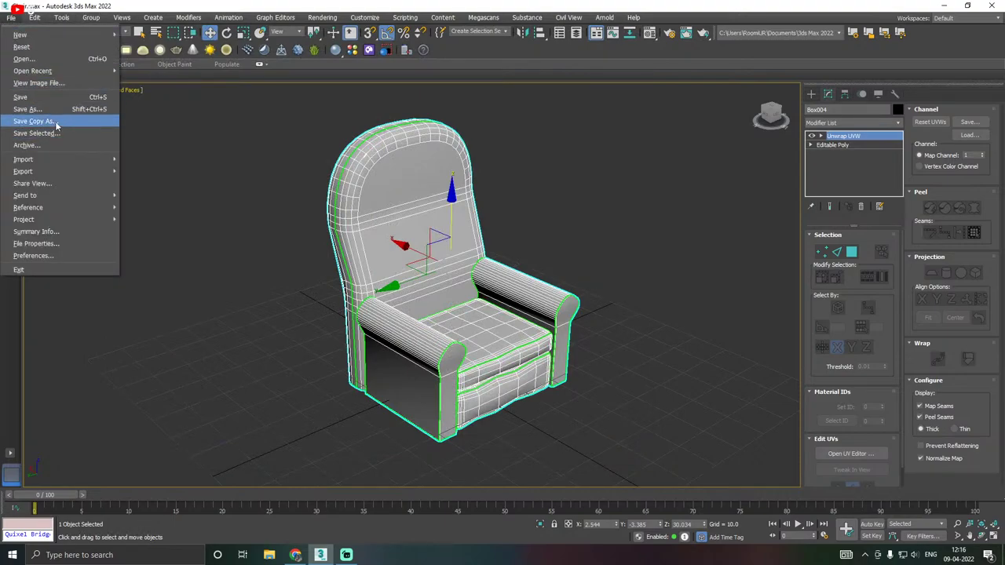
click(47, 121)
click(635, 453)
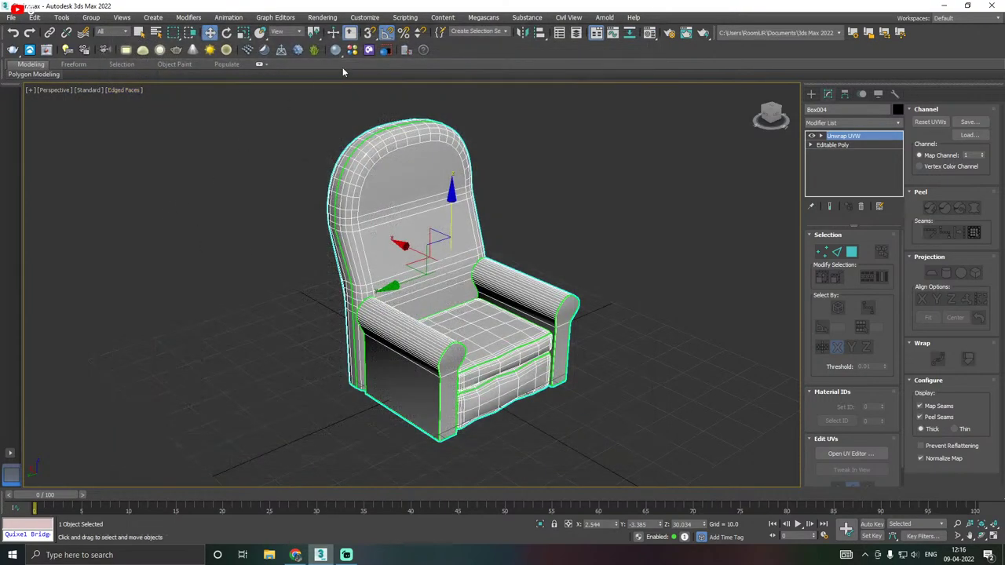
click(11, 17)
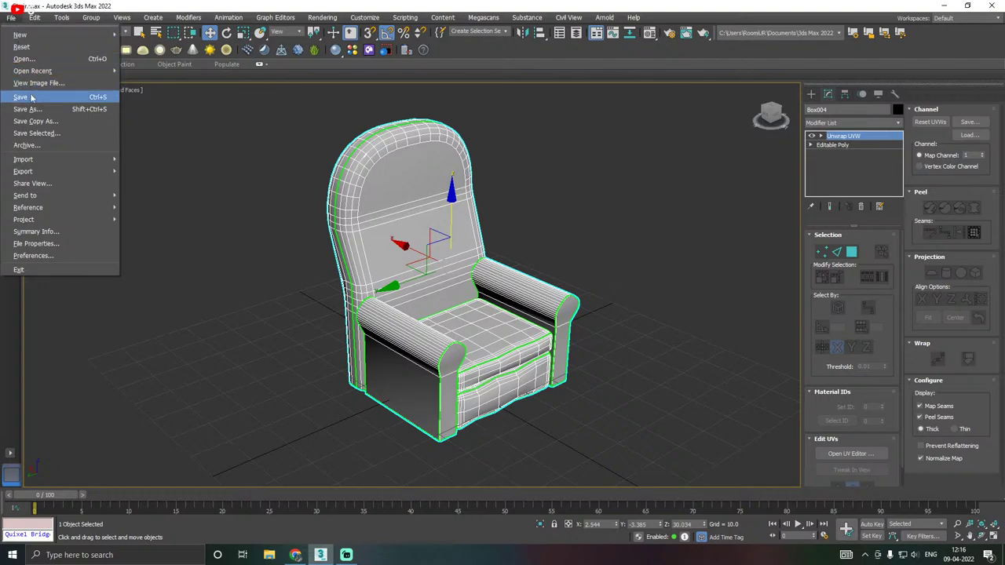
click(107, 94)
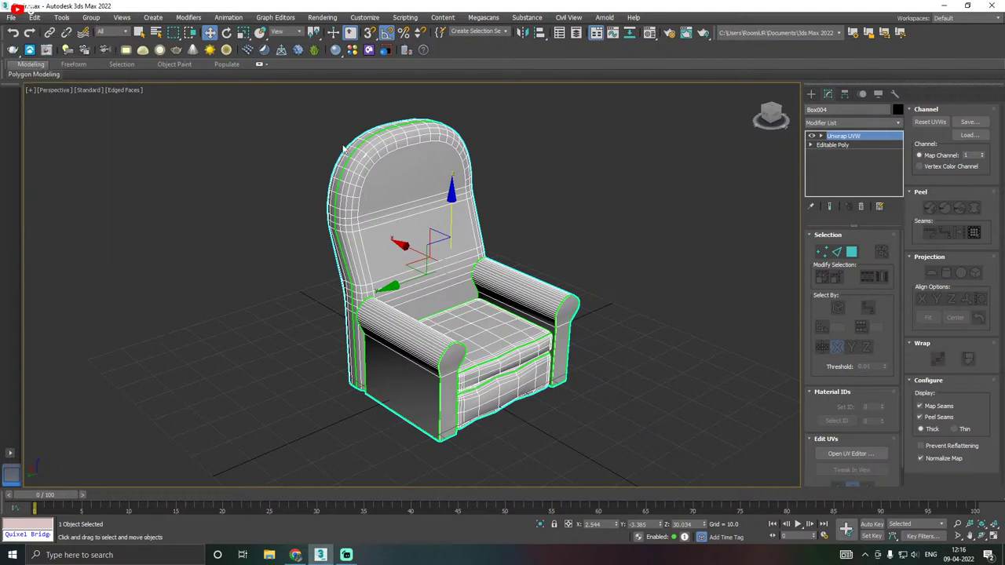
Clone the chair as an independent Copy and start renaming it from Box005 to Chair.
click(34, 17)
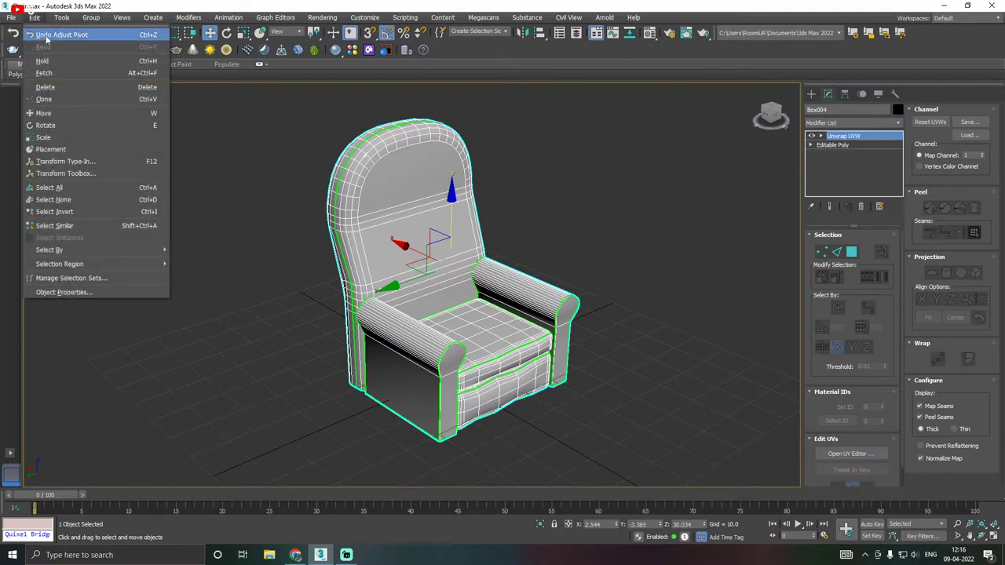
click(44, 99)
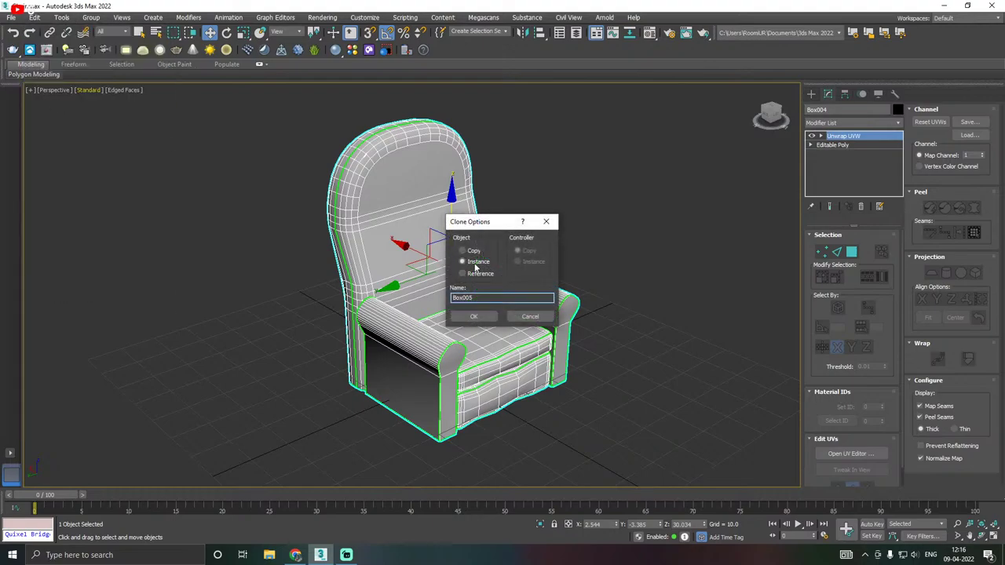
drag(472, 297, 438, 295)
text(Chair_H)
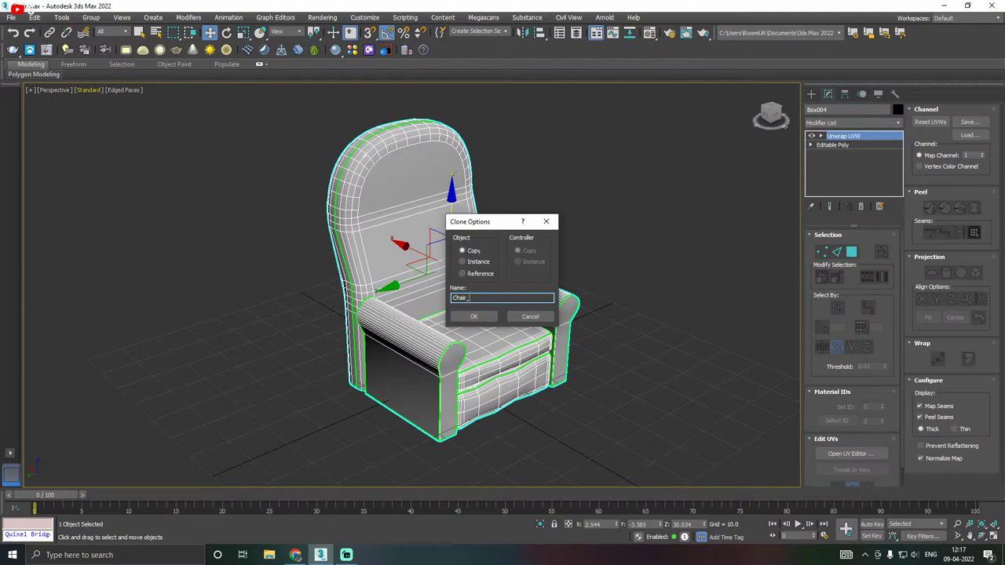
Clone the chair as the copy Chair_H, keep it in place, and isolate it.
click(474, 317)
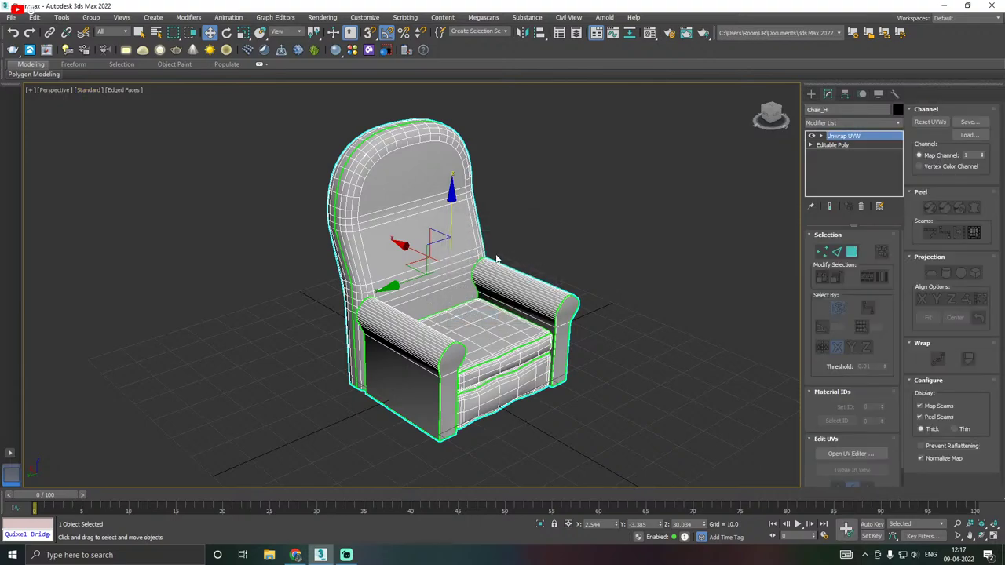
drag(397, 286, 555, 228)
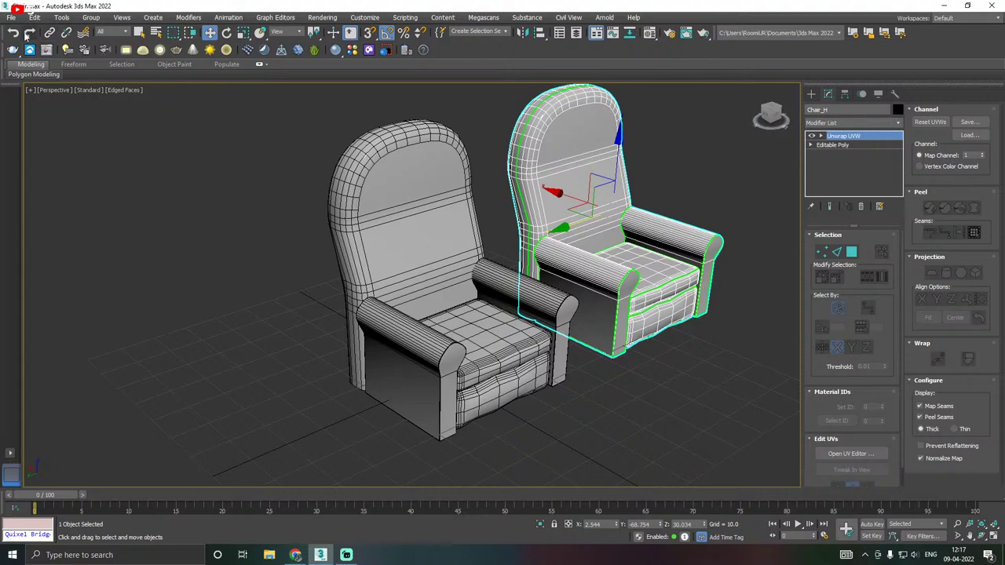
click(15, 32)
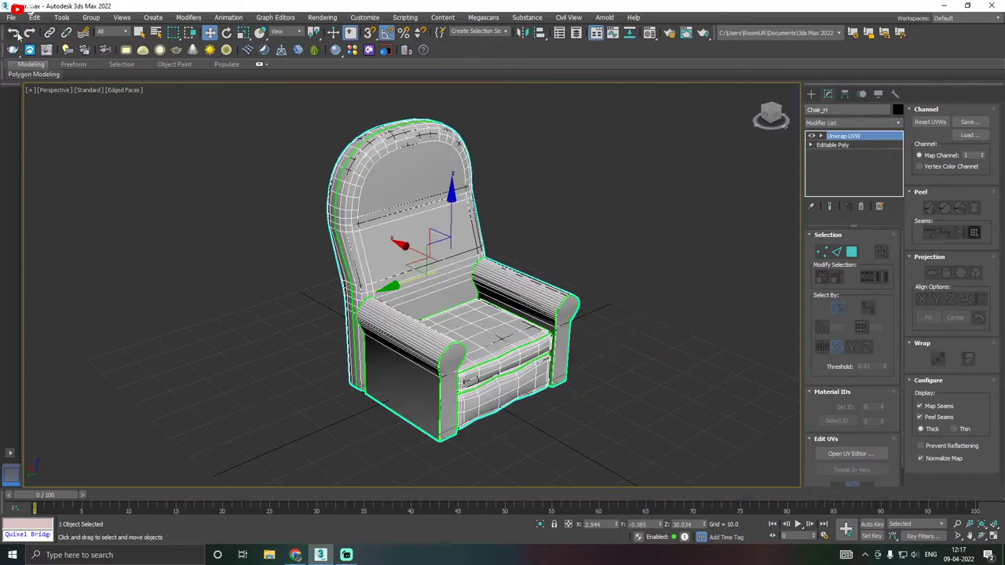
click(542, 527)
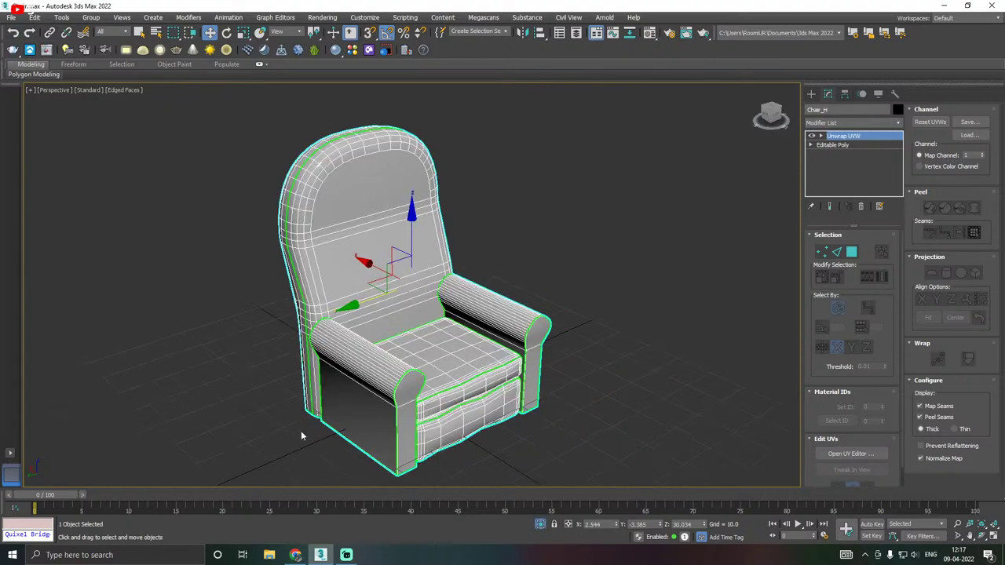
alt+middle_drag(586, 291, 503, 264)
Collapse the UV unwrap into the Editable Poly and add a TurboSmooth modifier.
right_click(840, 161)
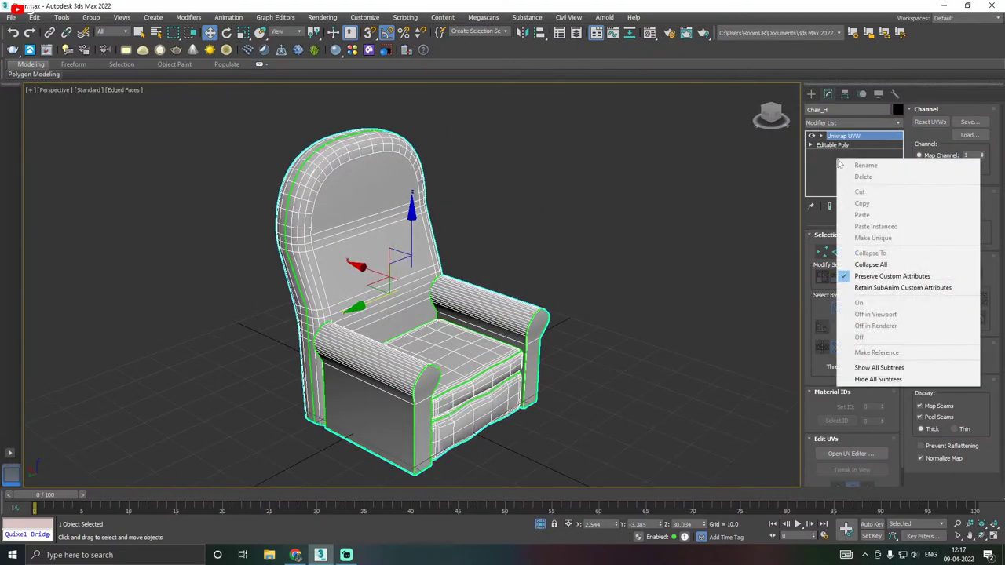
click(863, 257)
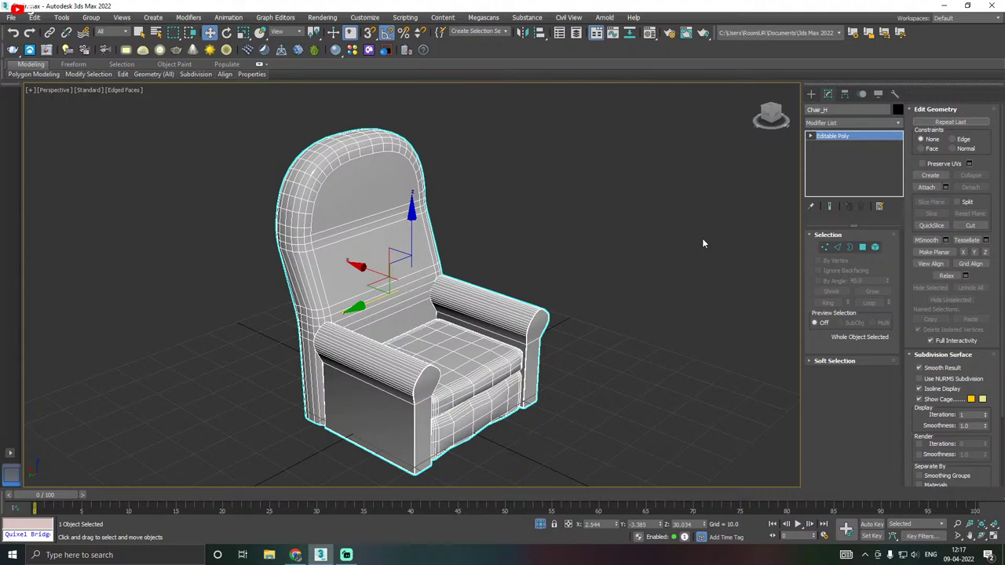
click(901, 126)
drag(900, 146, 910, 428)
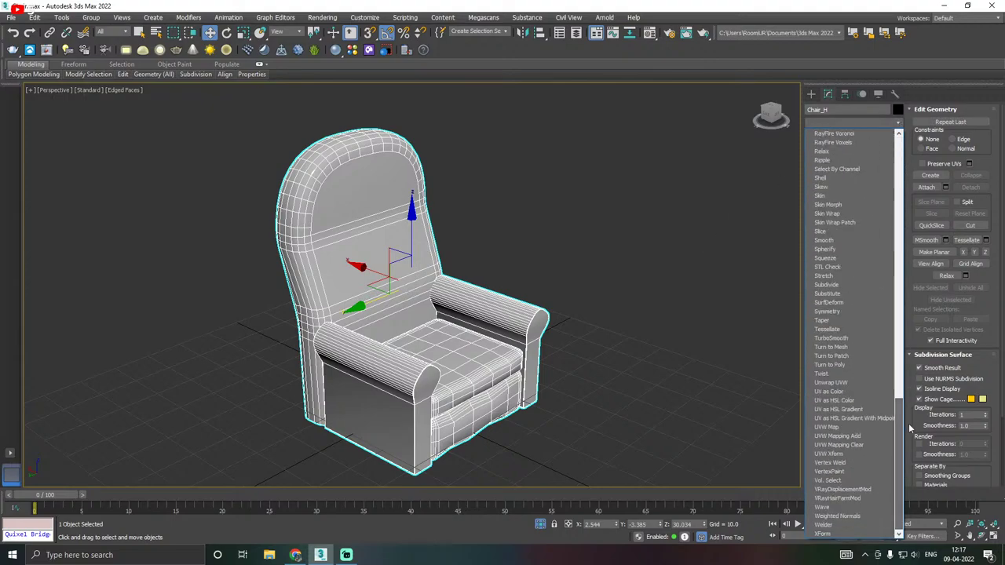
click(833, 338)
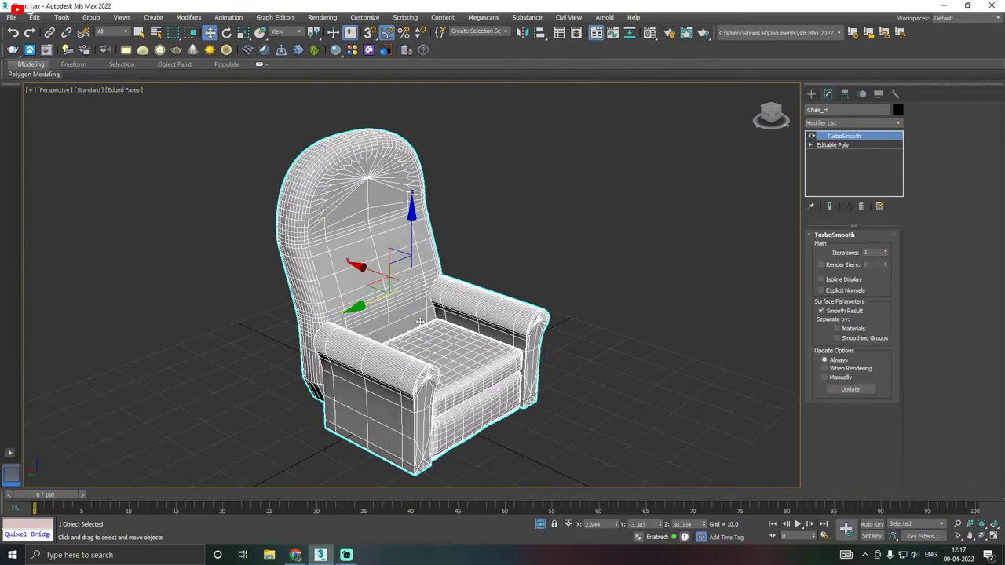
Inspect the chair up close, toggling TurboSmooth on and off to compare smoothing.
alt+middle_drag(420, 321, 516, 248)
scroll(430, 346, up, 4)
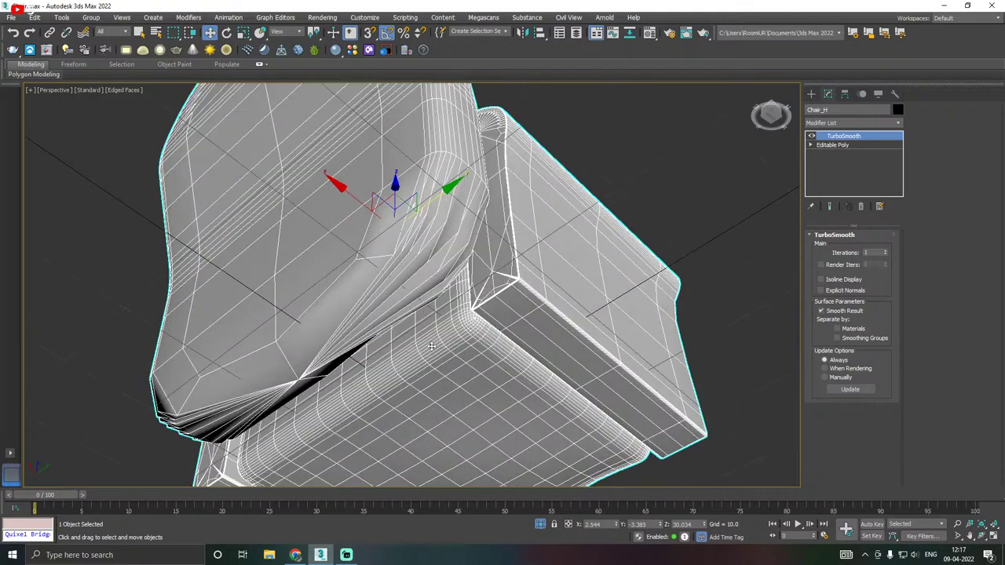
alt+middle_drag(788, 162, 601, 211)
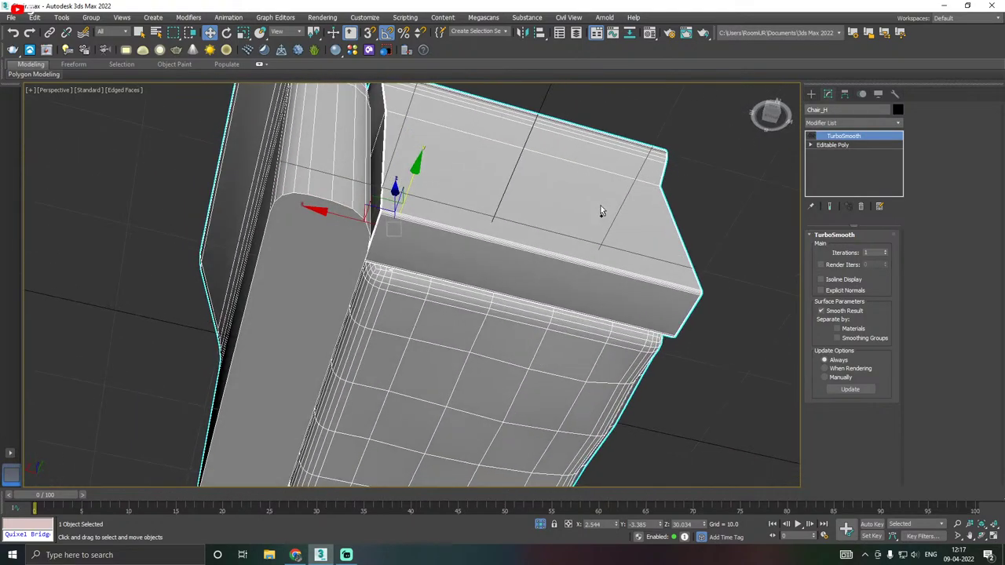
click(812, 137)
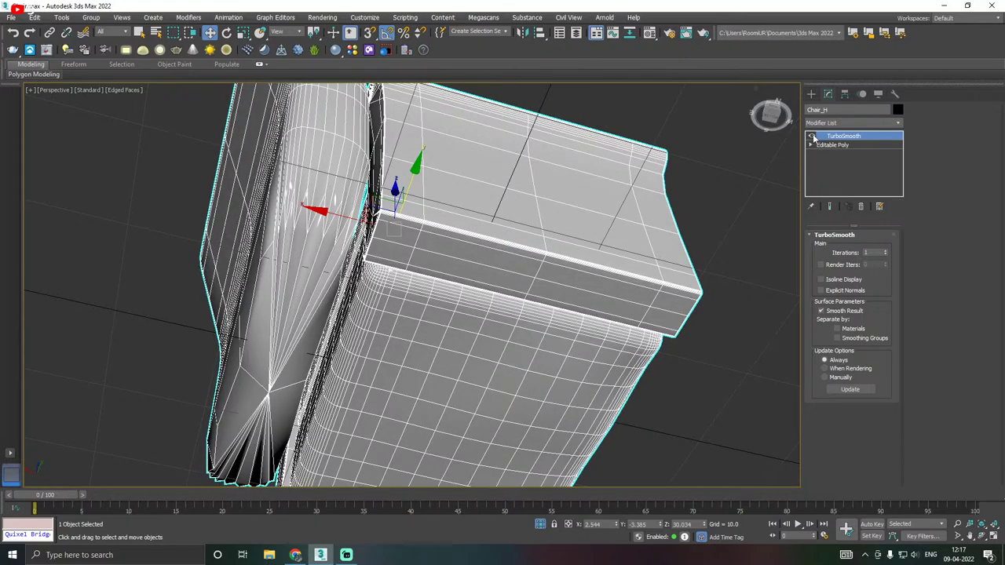
click(811, 137)
click(811, 137)
mouse_move(631, 175)
alt+middle_down()
mouse_move(605, 173)
mouse_move(624, 191)
alt+middle_up()
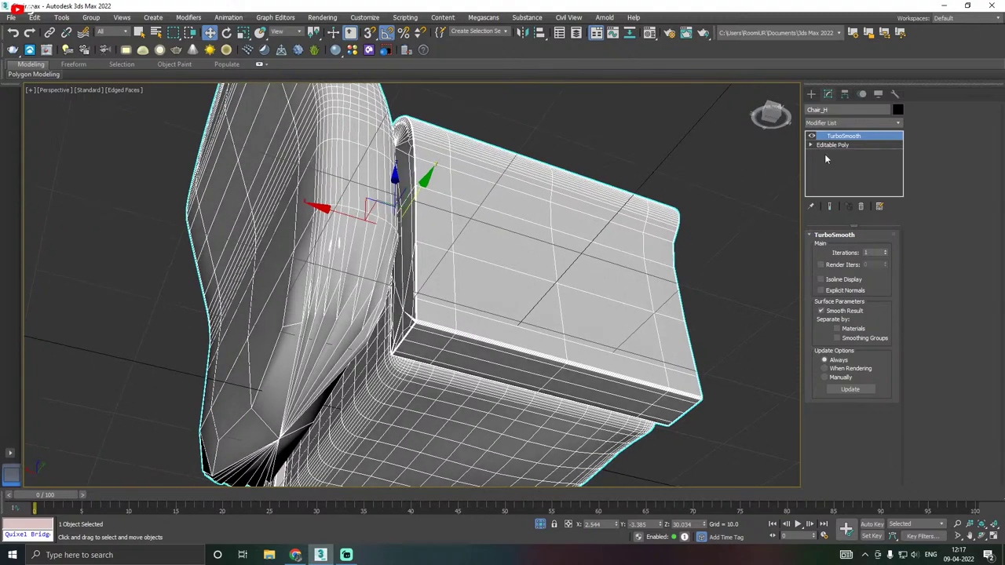
click(812, 137)
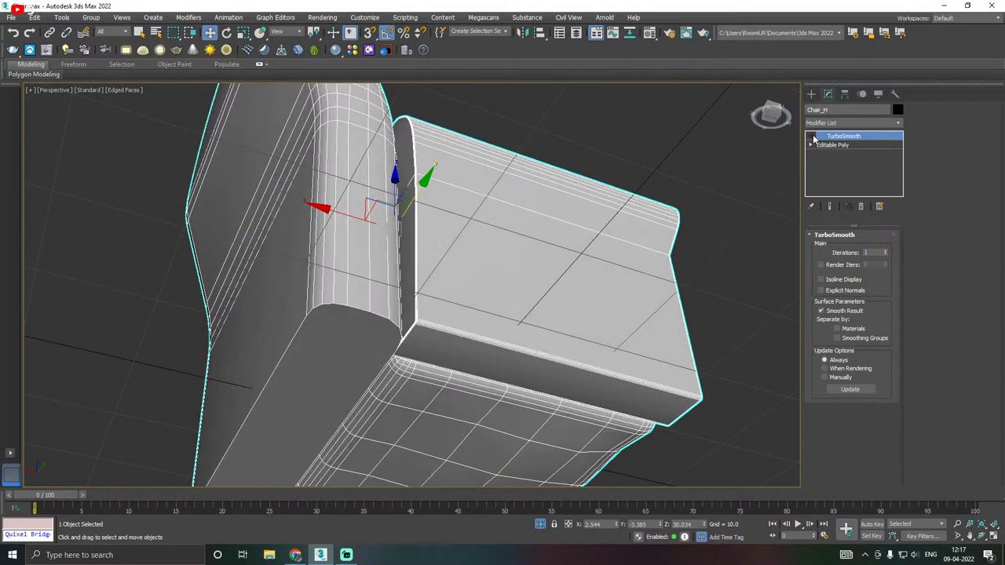
On the Editable Poly, inset the armrest end polygon by 0.329.
click(832, 145)
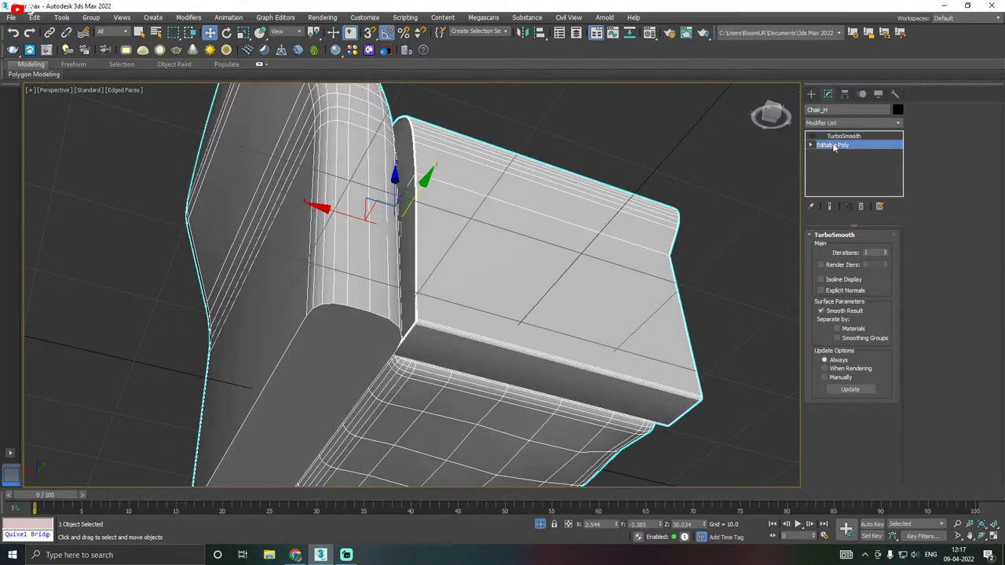
click(862, 247)
key(ctrl+a)
click(336, 328)
alt+middle_drag(336, 327, 377, 314)
click(885, 409)
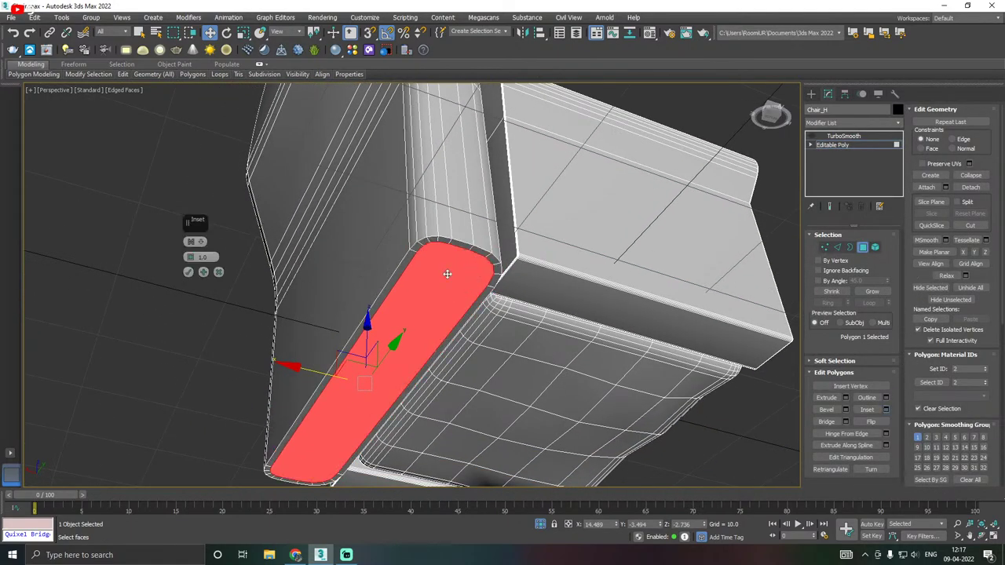
scroll(415, 246, up, 2)
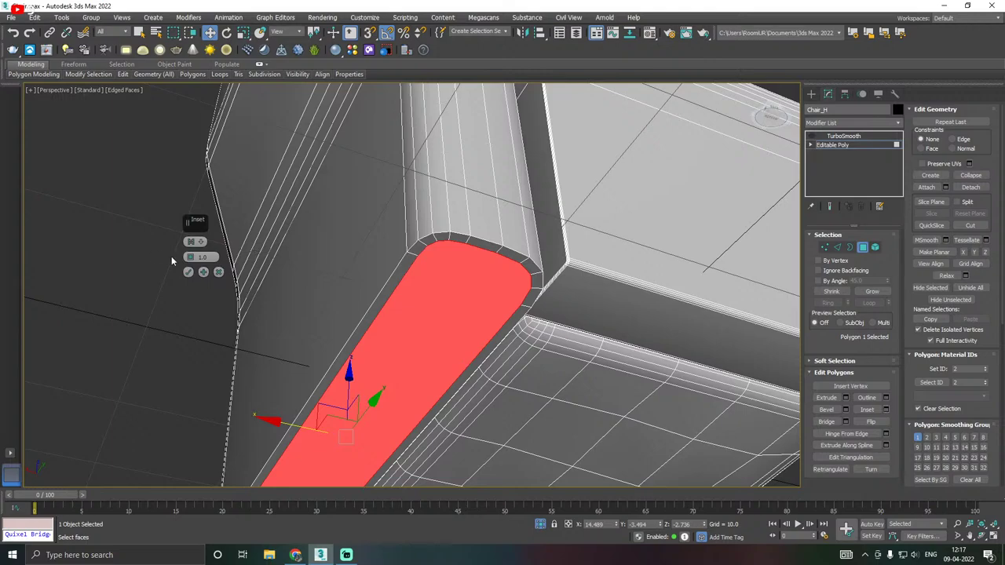
drag(190, 257, 190, 260)
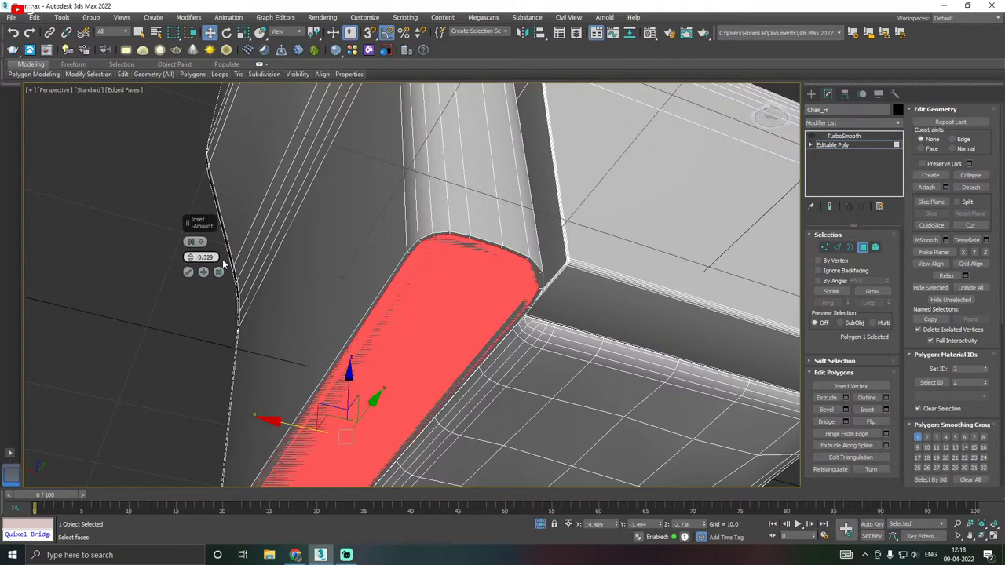
alt+middle_drag(224, 265, 219, 271)
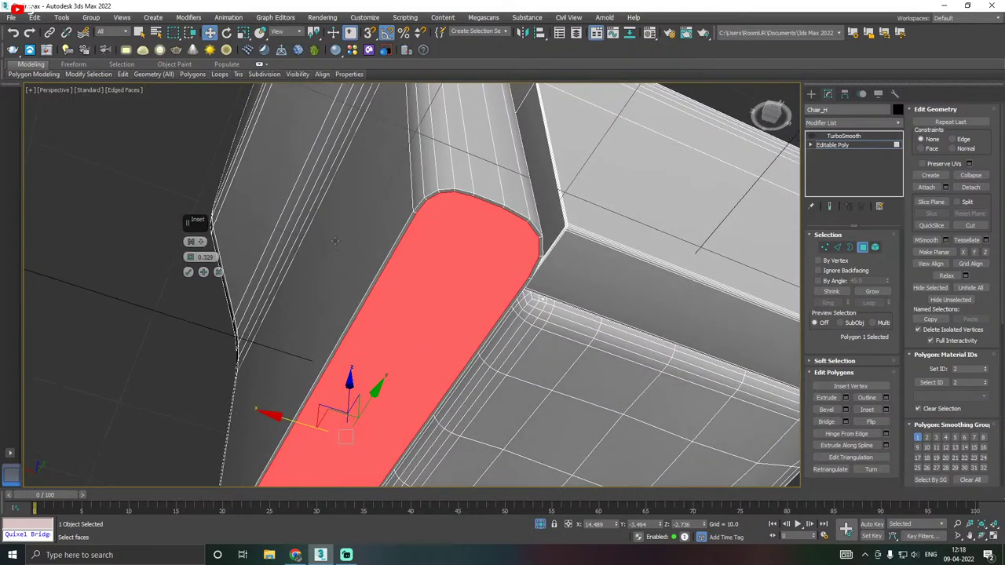
click(188, 272)
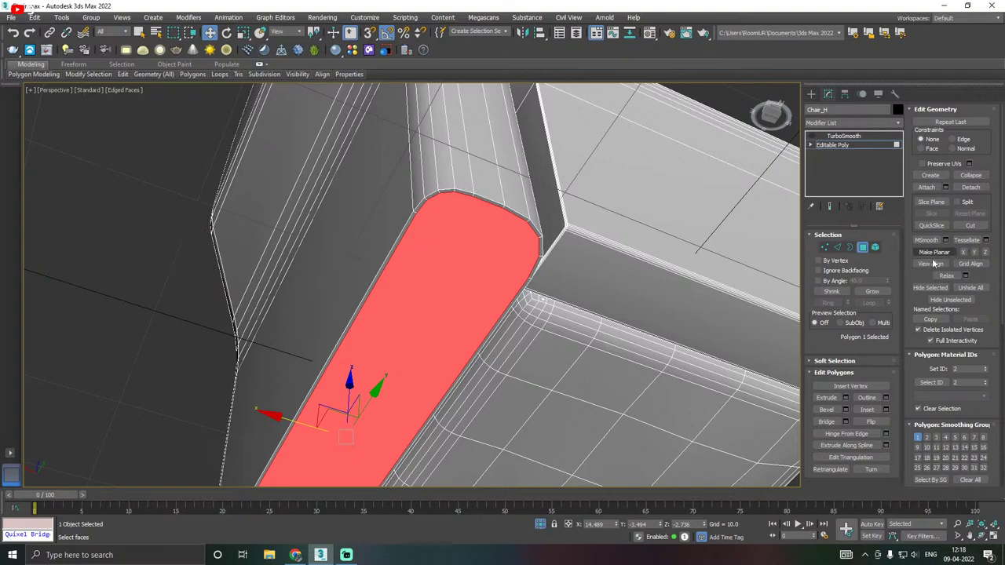
Give the edge loop around the armrest end a small chamfer.
click(837, 247)
double_click(404, 222)
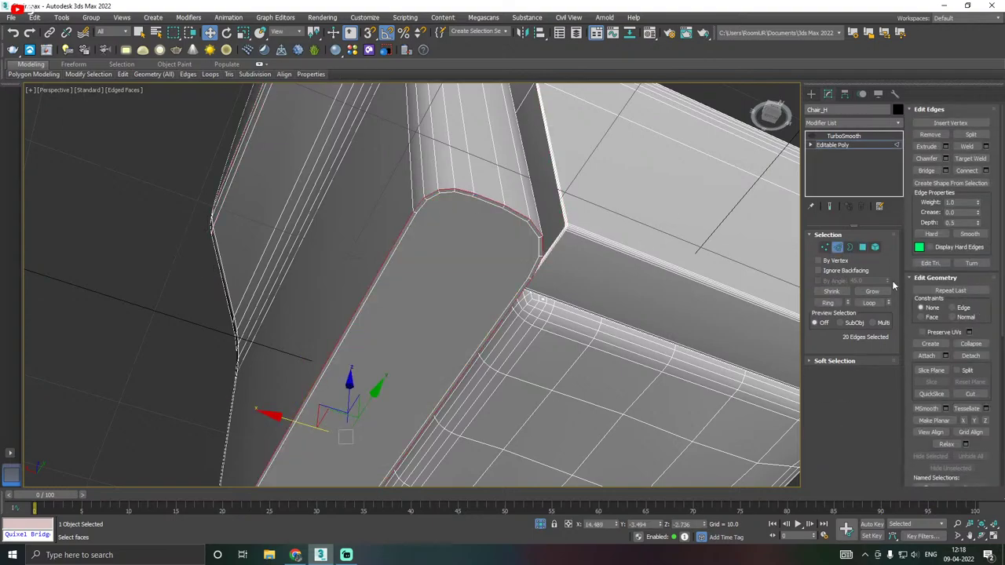
click(946, 158)
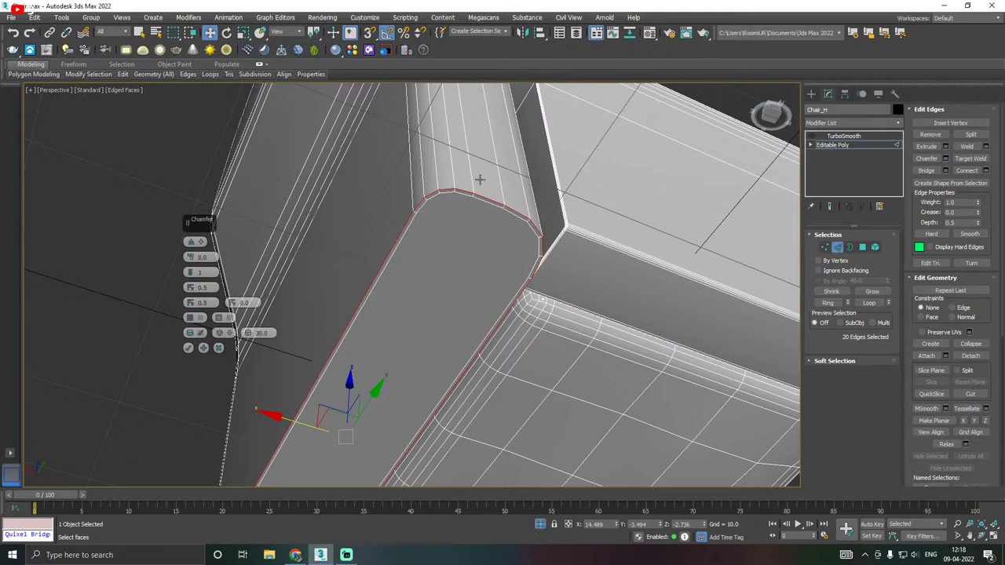
scroll(479, 179, up, 3)
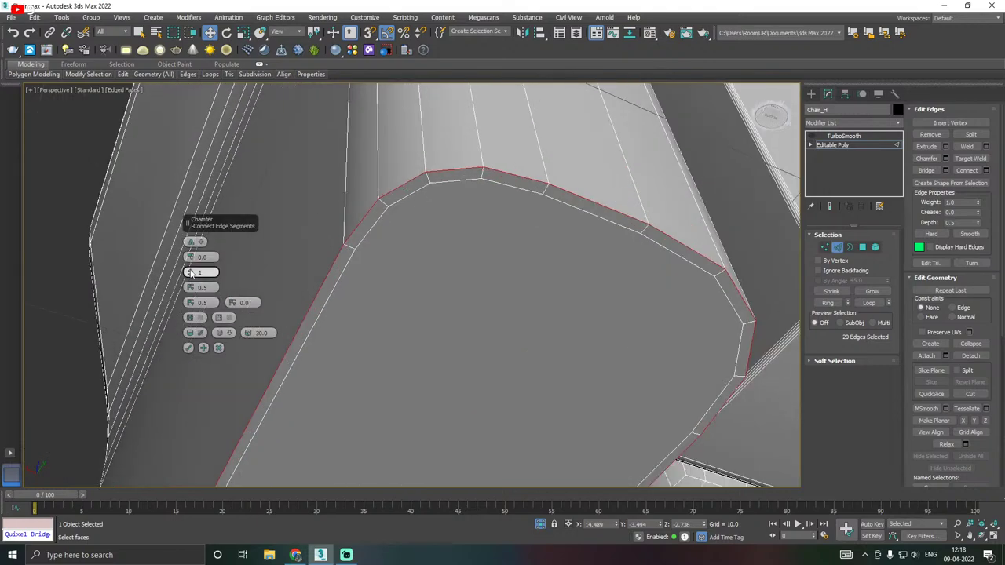
drag(191, 259, 190, 270)
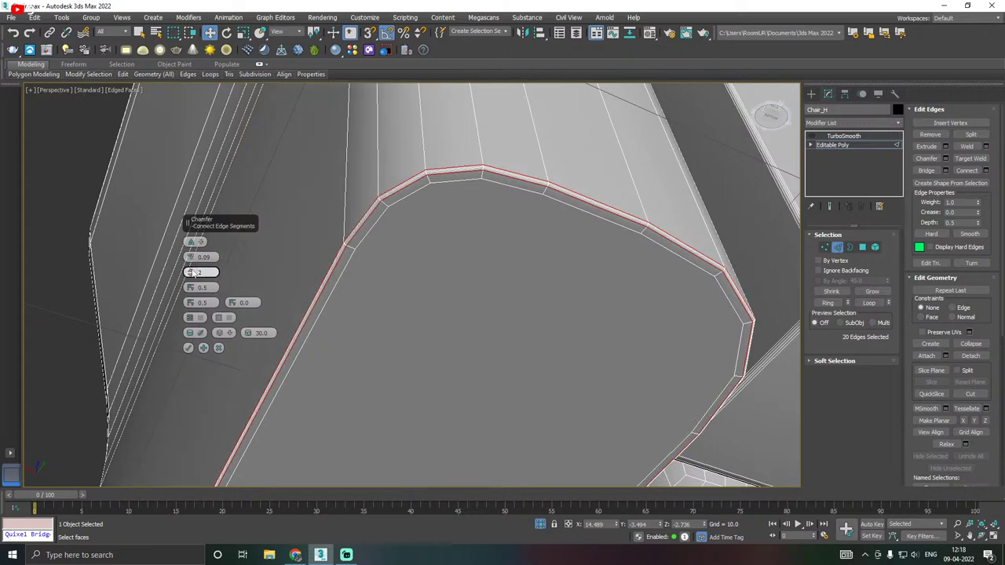
click(188, 350)
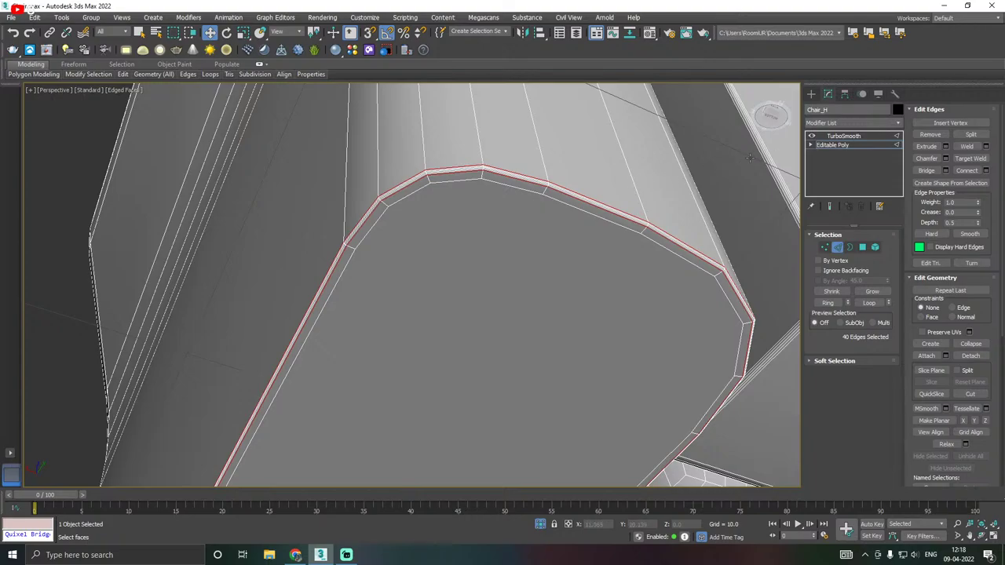
Preview the smoothed result while editing edges, then hide it and exit edge editing.
click(830, 206)
scroll(477, 246, down, 8)
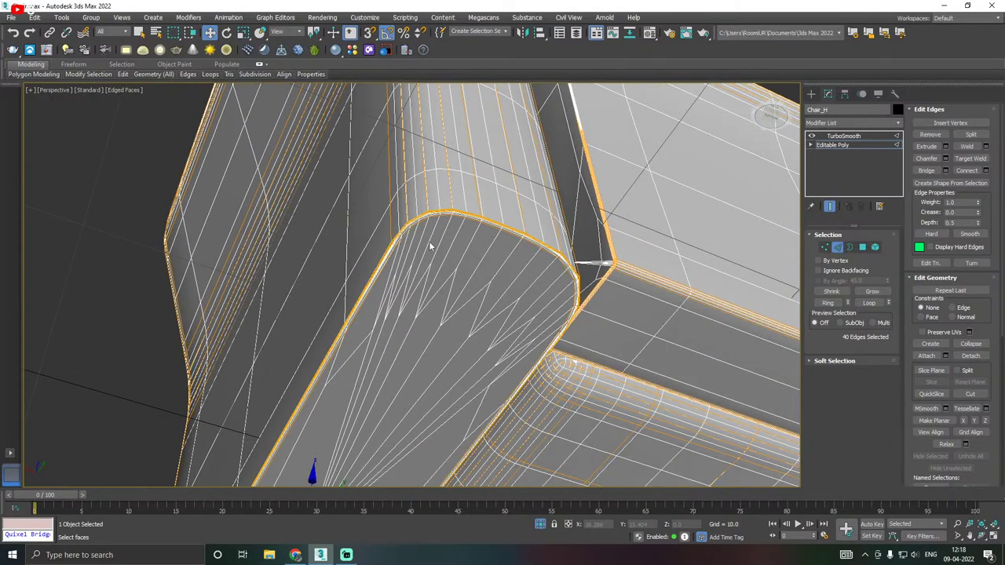
alt+middle_drag(540, 220, 513, 213)
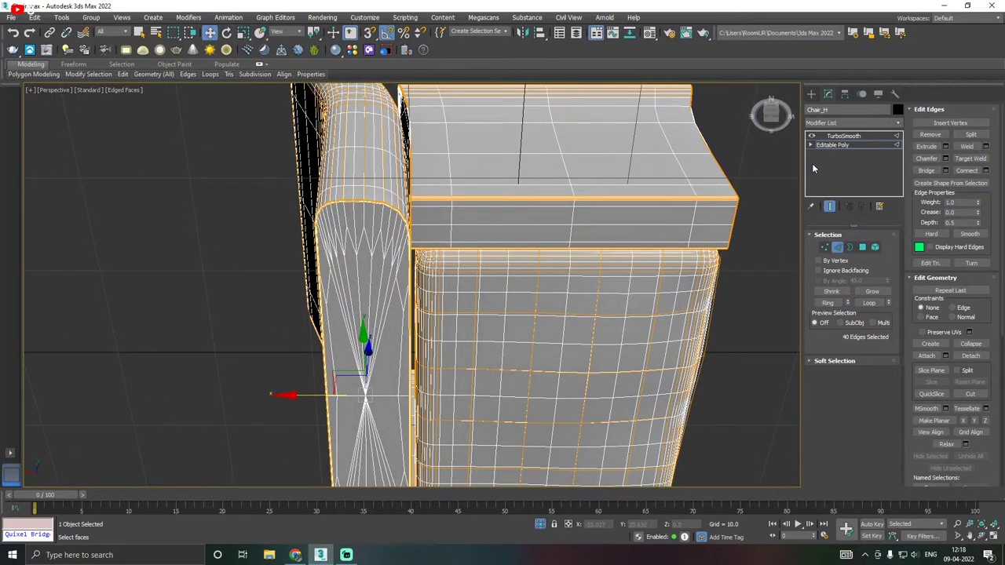
click(811, 136)
click(811, 137)
alt+middle_drag(628, 189, 503, 264)
click(829, 206)
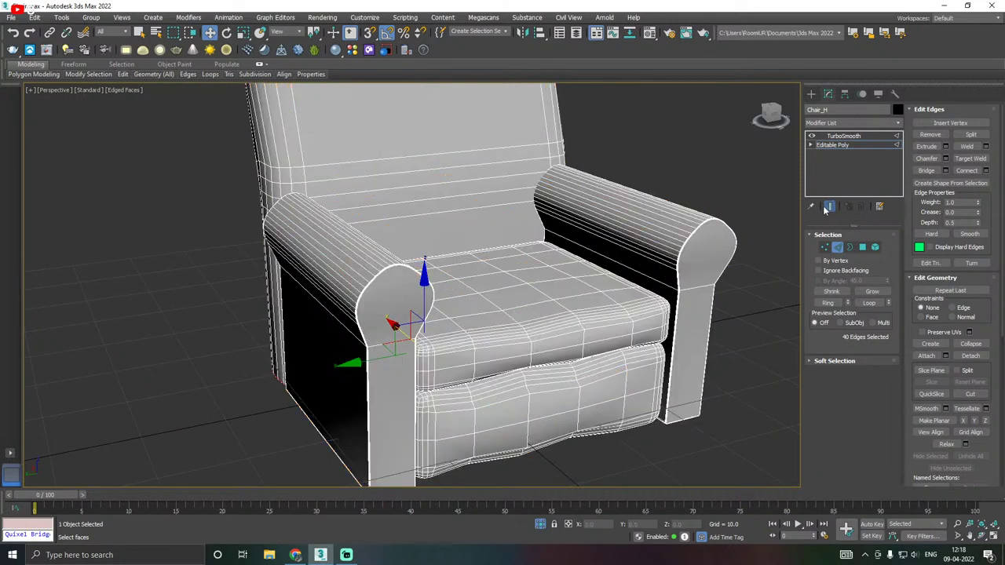
click(833, 146)
Return to TurboSmooth at the top of the stack and deselect the chair.
click(836, 136)
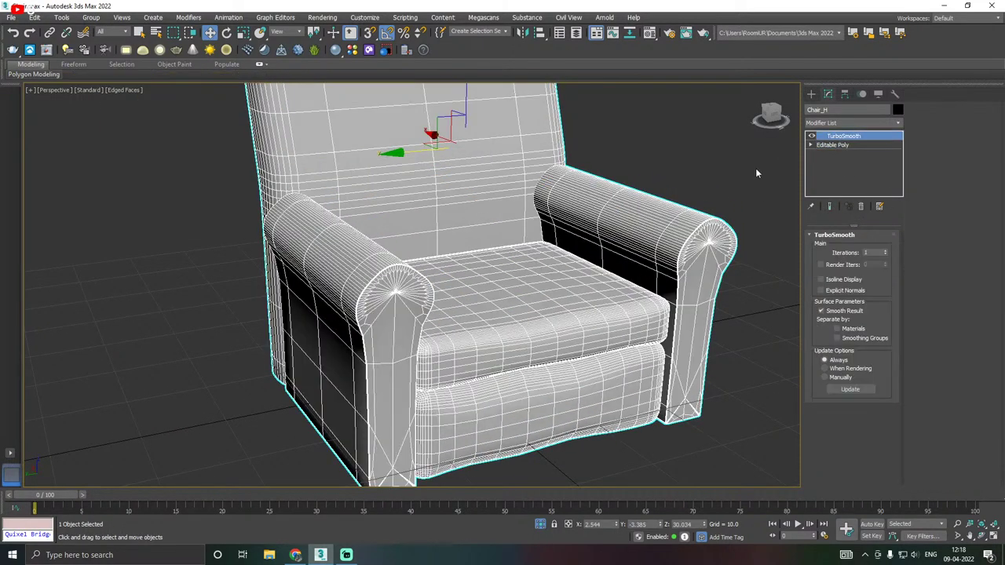
alt+middle_drag(513, 269, 640, 330)
click(645, 325)
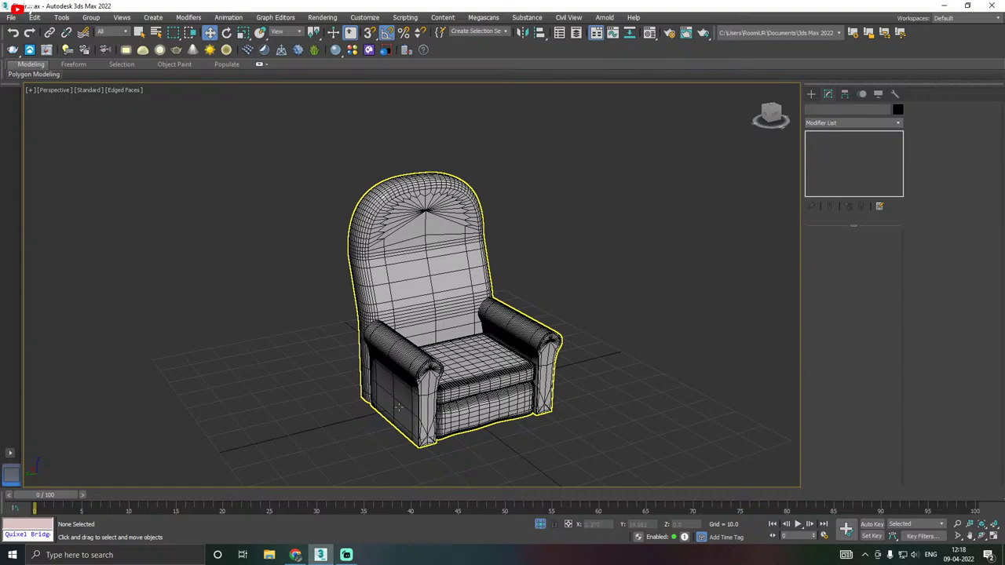
scroll(398, 406, up, 6)
Switch the viewport shading to Edged Faces so wireframe shows over the shaded chair.
click(130, 89)
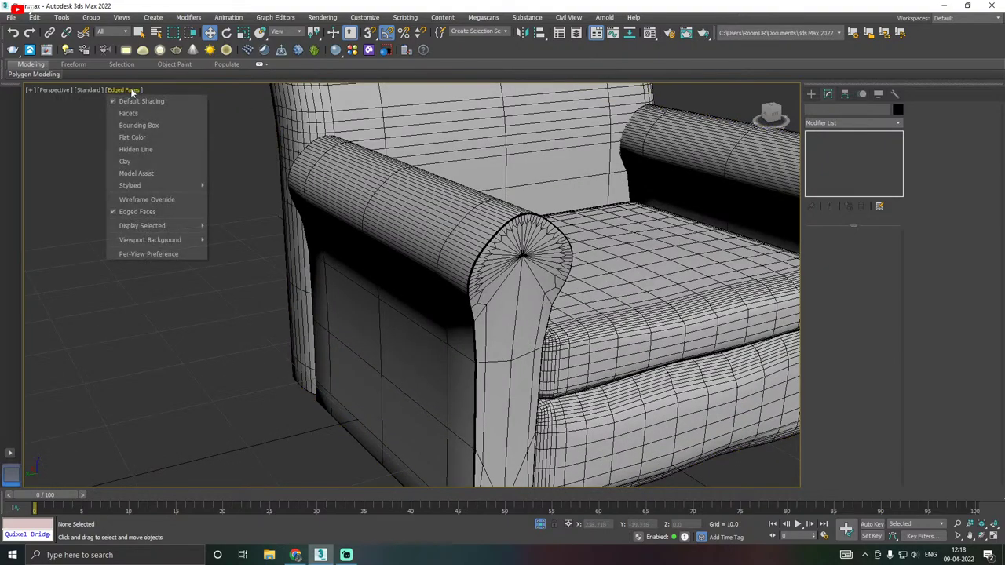
click(161, 216)
scroll(471, 314, down, 6)
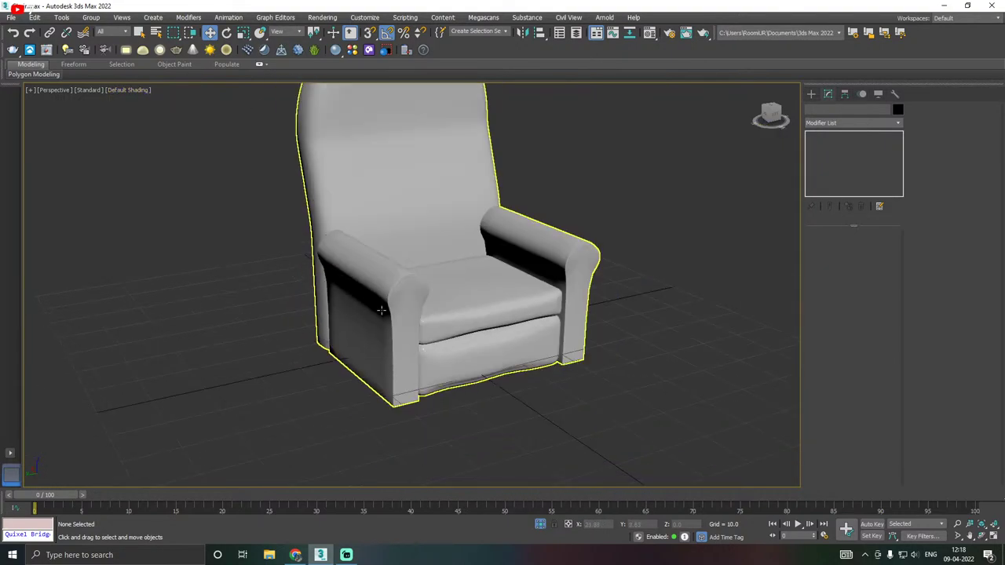
alt+middle_drag(471, 314, 423, 357)
scroll(494, 321, down, 4)
click(126, 90)
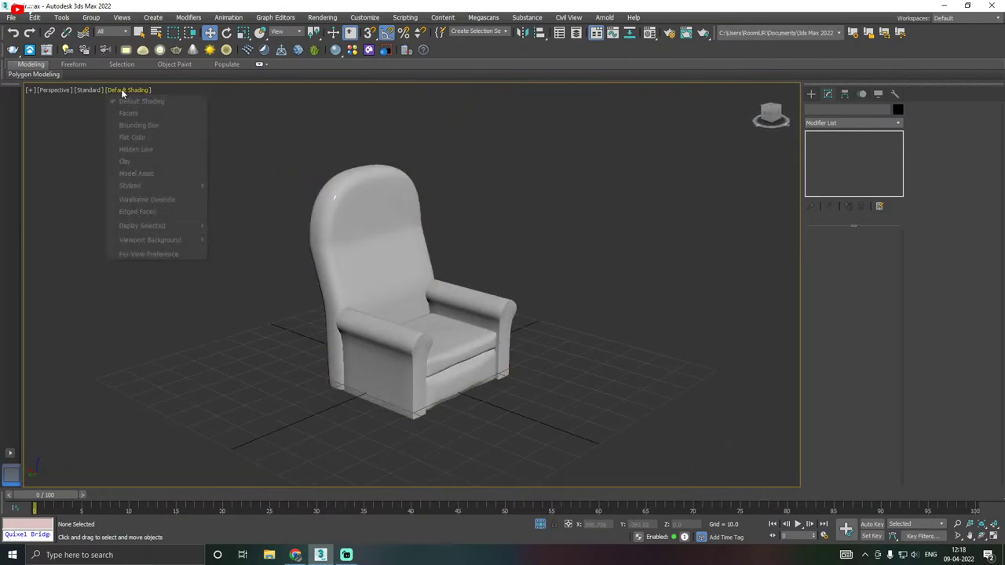
click(160, 209)
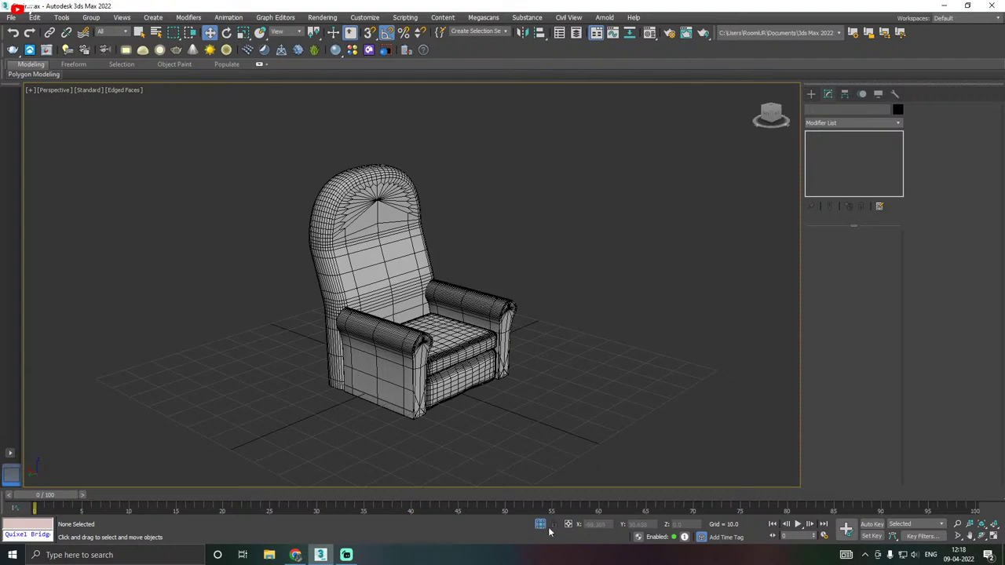
scroll(515, 475, up, 2)
Save the scene, then undo an accidental copy of the chair.
click(14, 18)
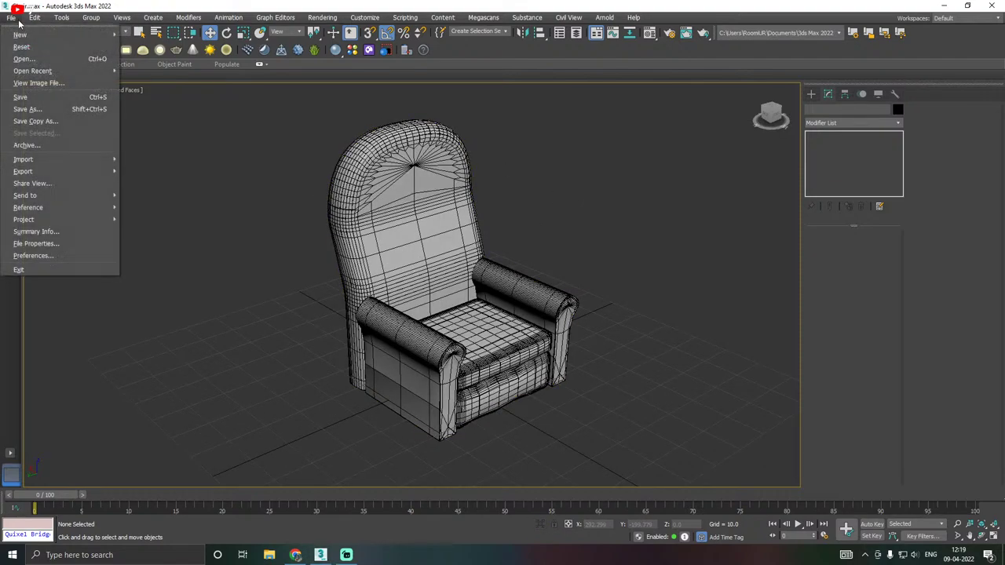
click(19, 96)
click(493, 337)
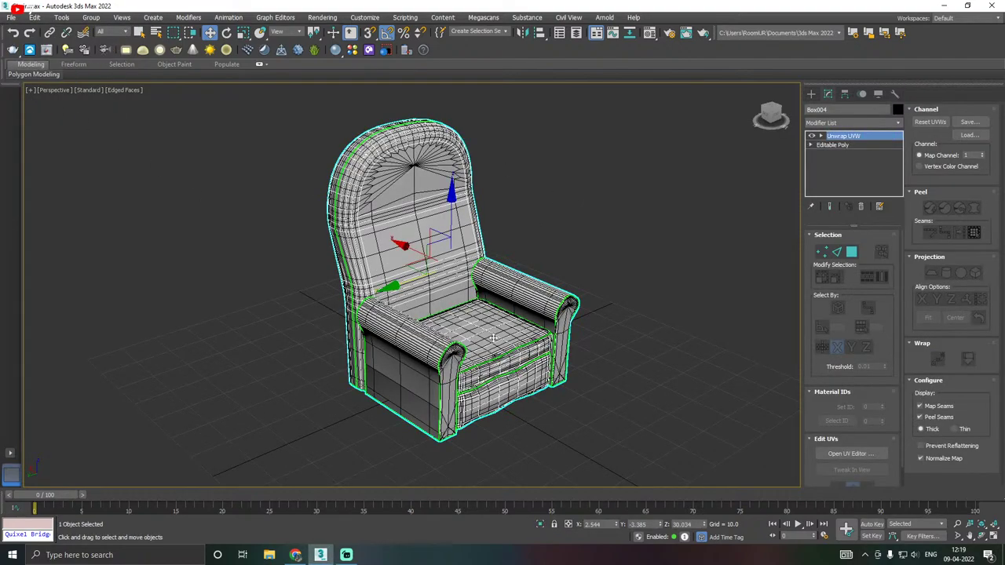
shift+drag(396, 279, 533, 240)
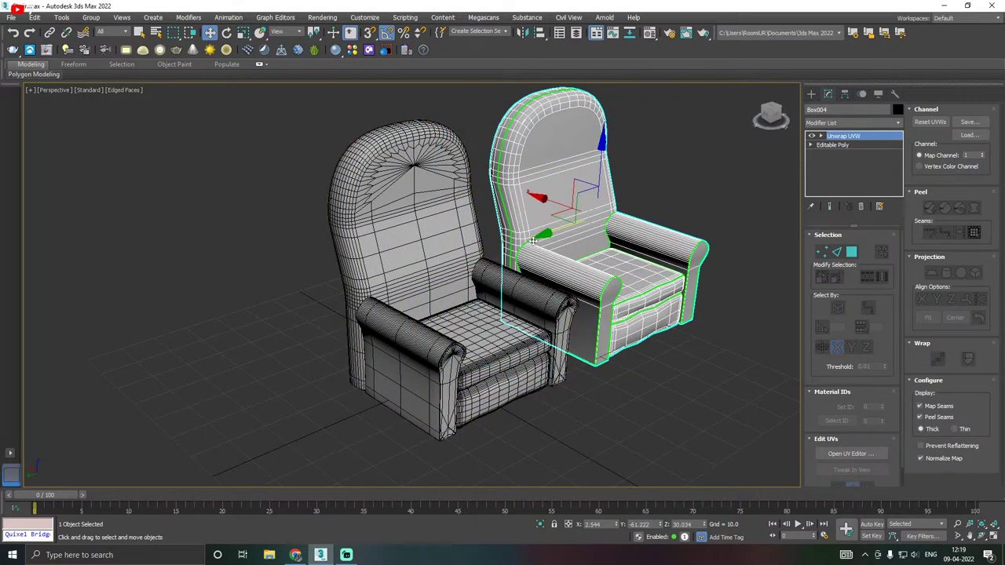
click(397, 254)
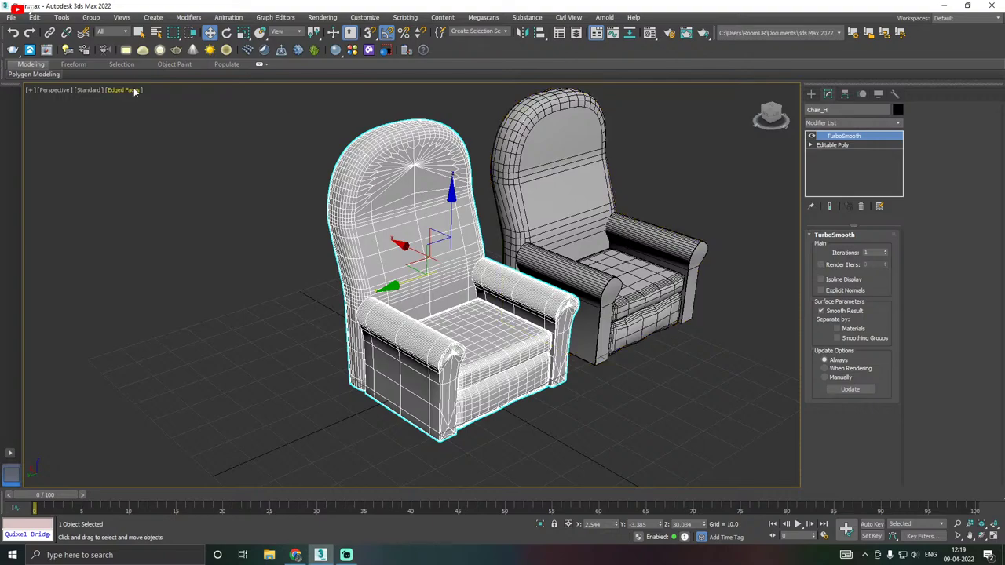
click(13, 32)
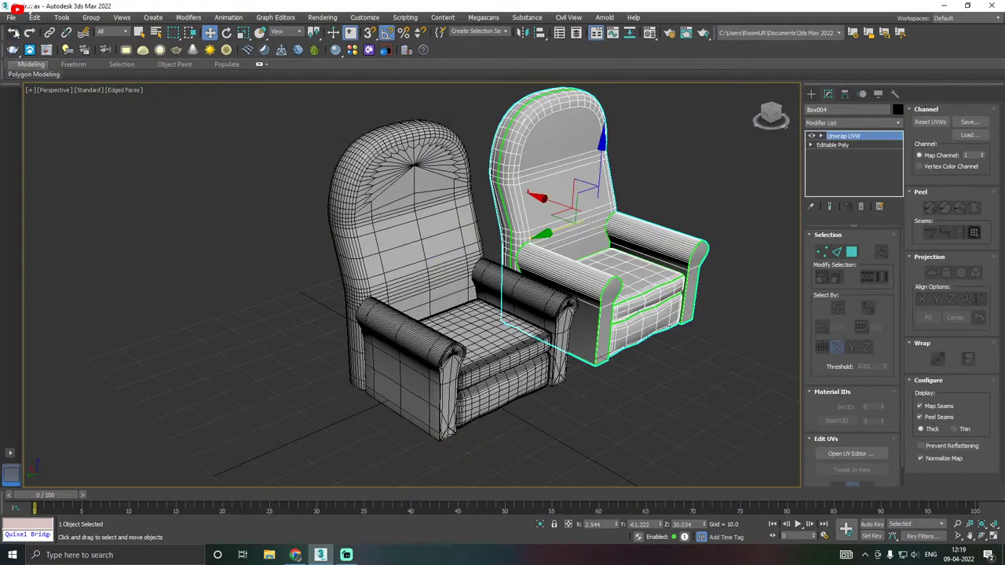
click(13, 32)
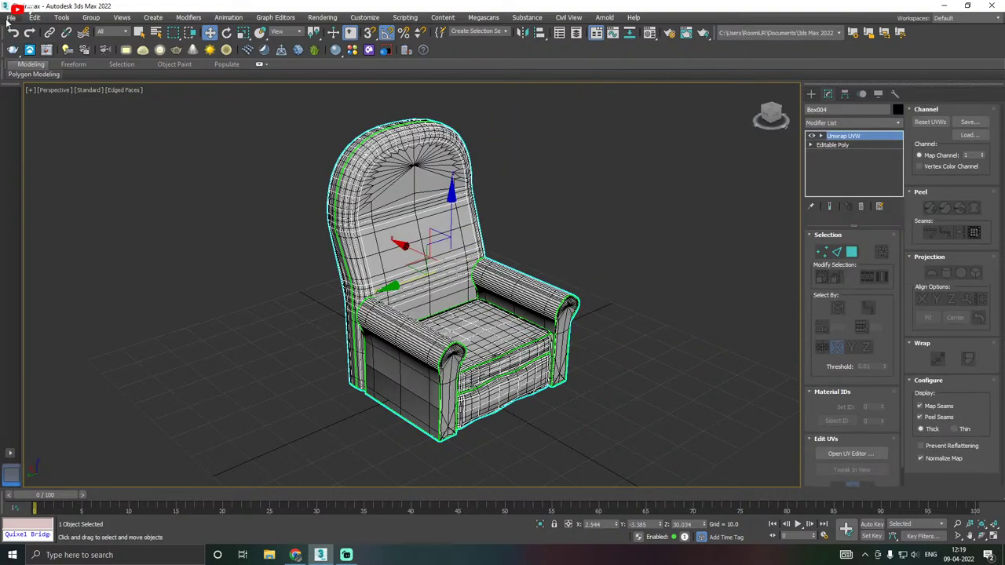
Save the scene again and reselect the armchair.
click(11, 16)
click(32, 99)
click(168, 205)
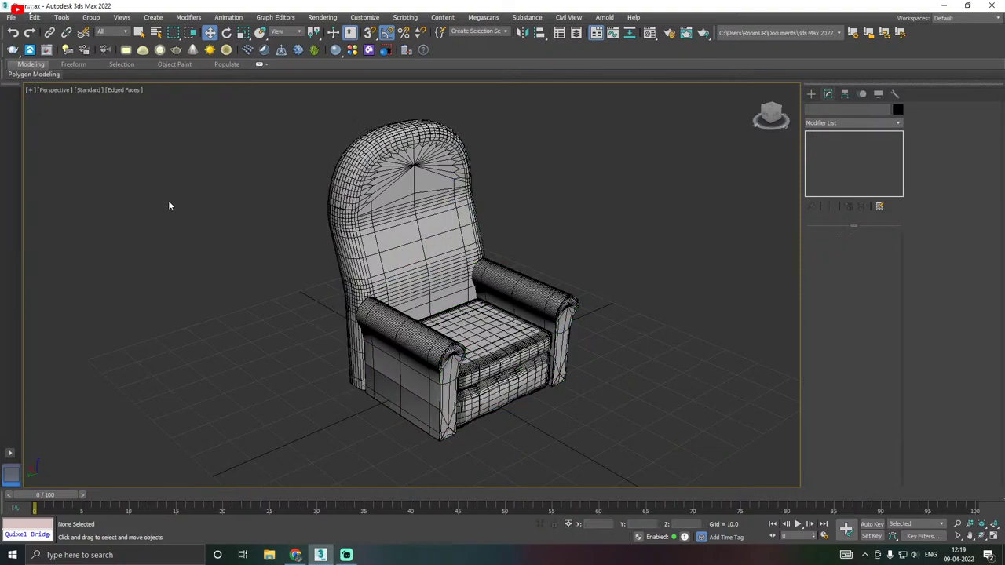
click(453, 301)
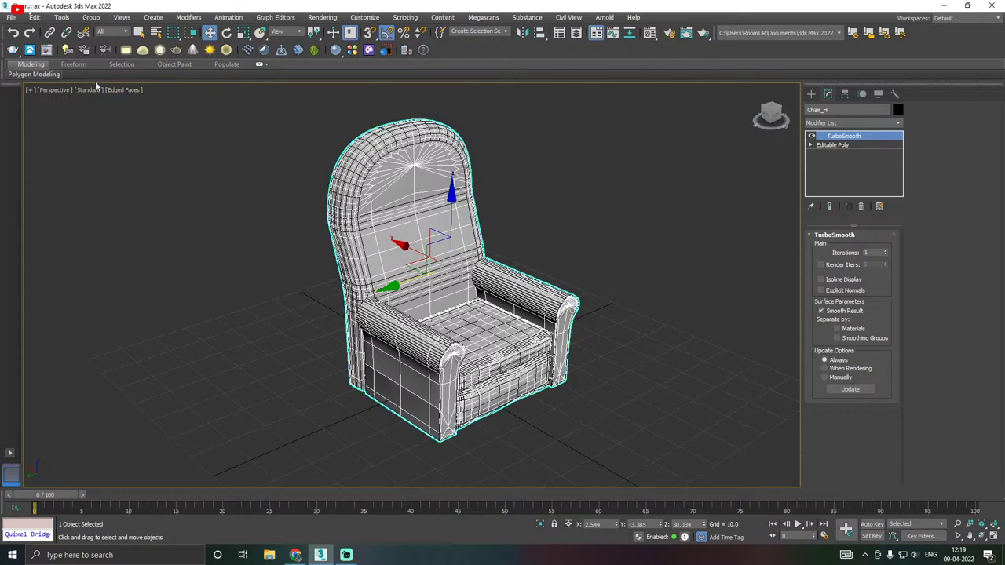
click(11, 17)
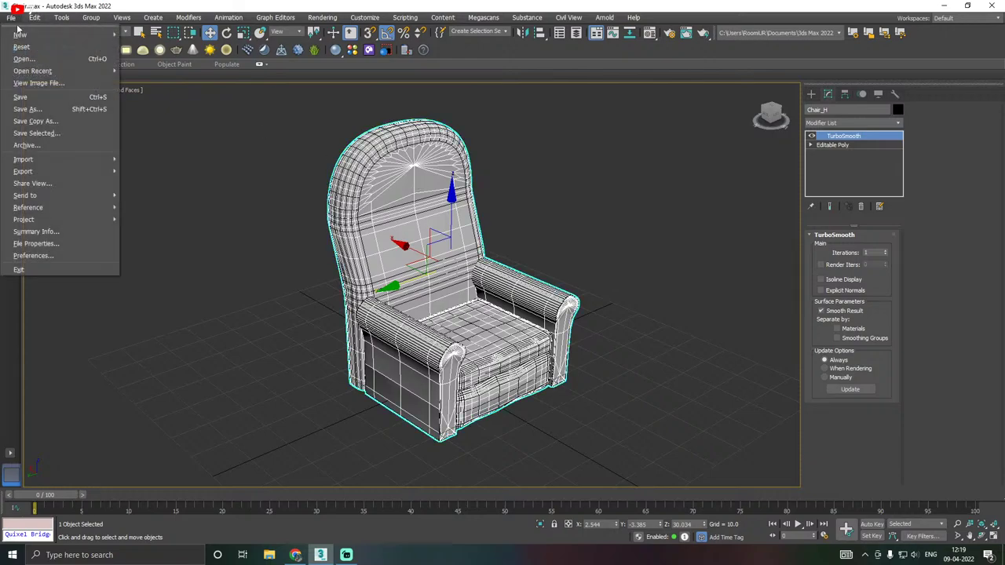
mouse_move(52, 176)
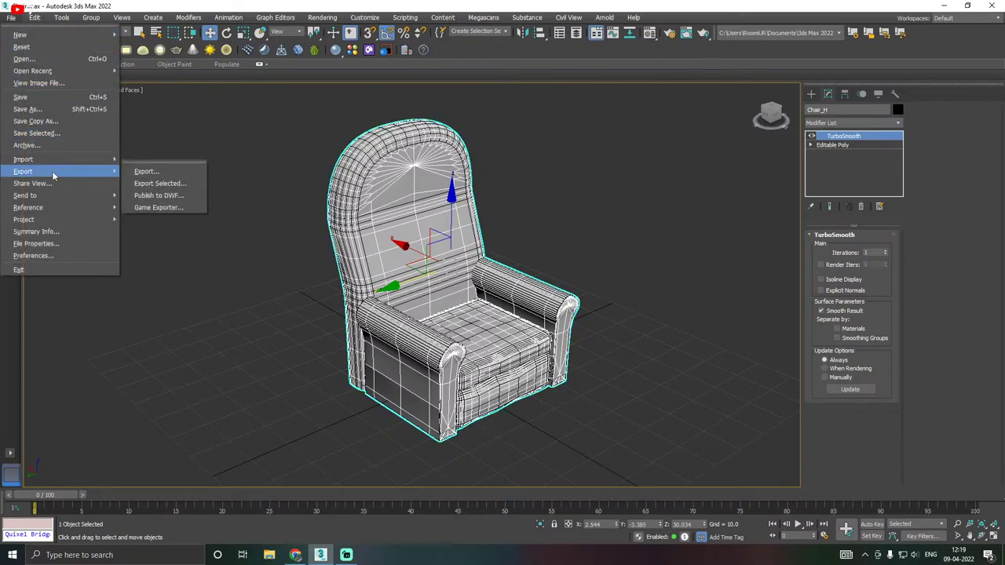
click(212, 157)
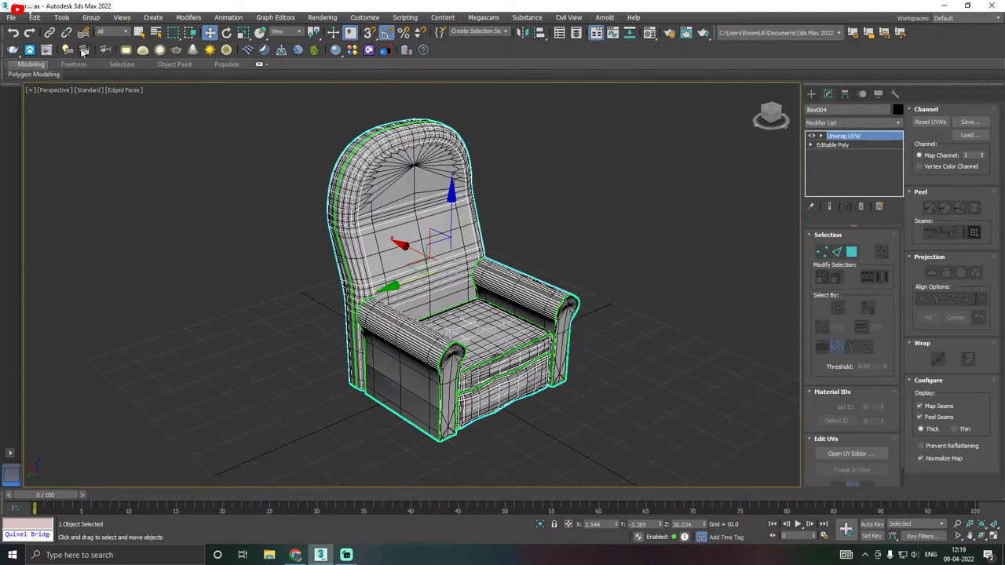
Export the selected chair, creating and opening New folder (2) on the Desktop as destination.
click(11, 18)
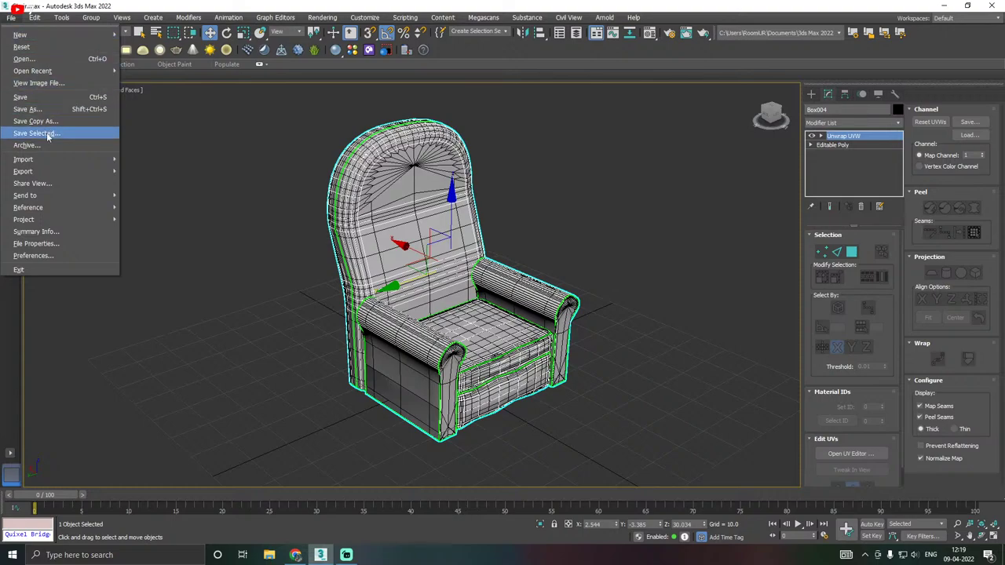
mouse_move(46, 172)
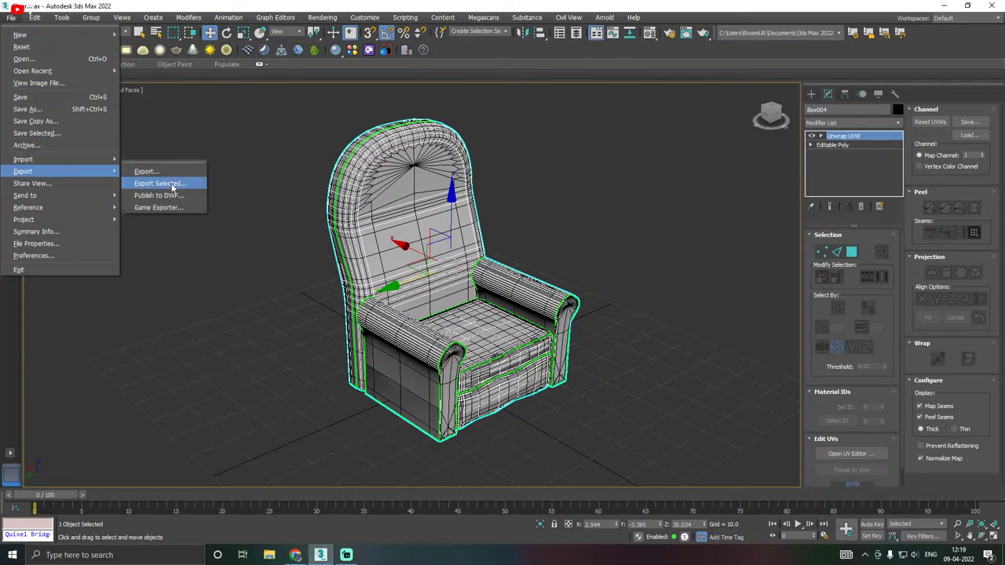
click(172, 185)
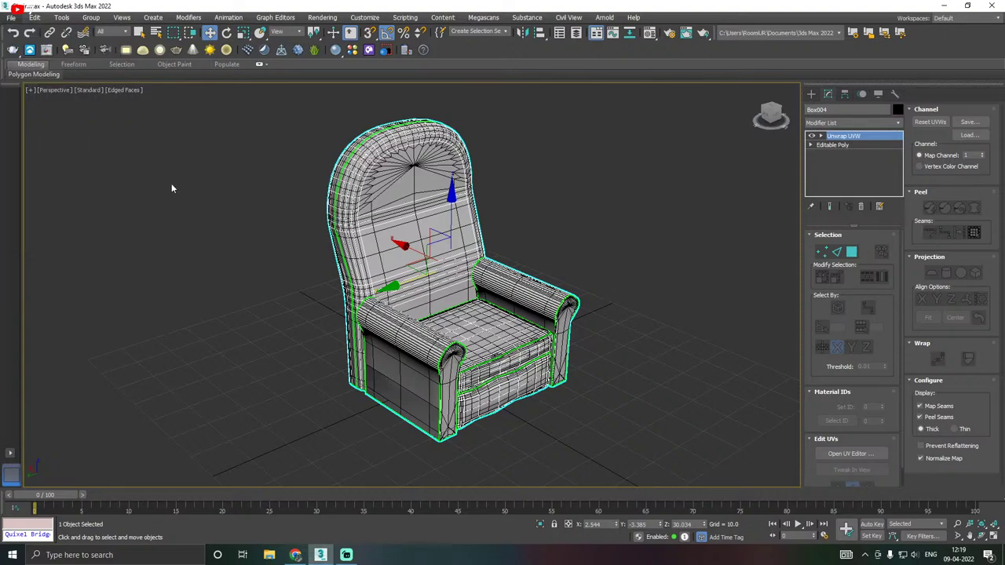
click(123, 127)
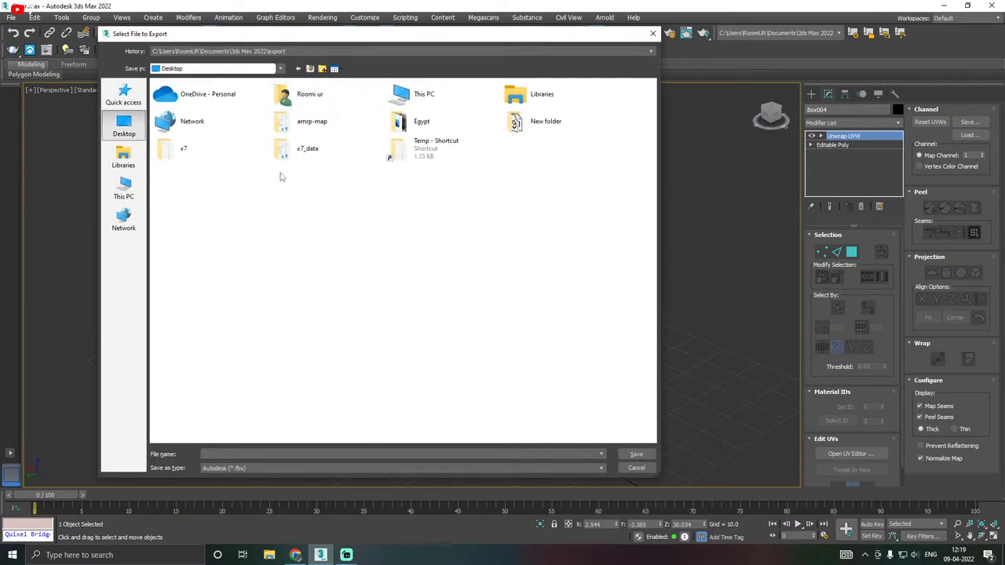
click(323, 69)
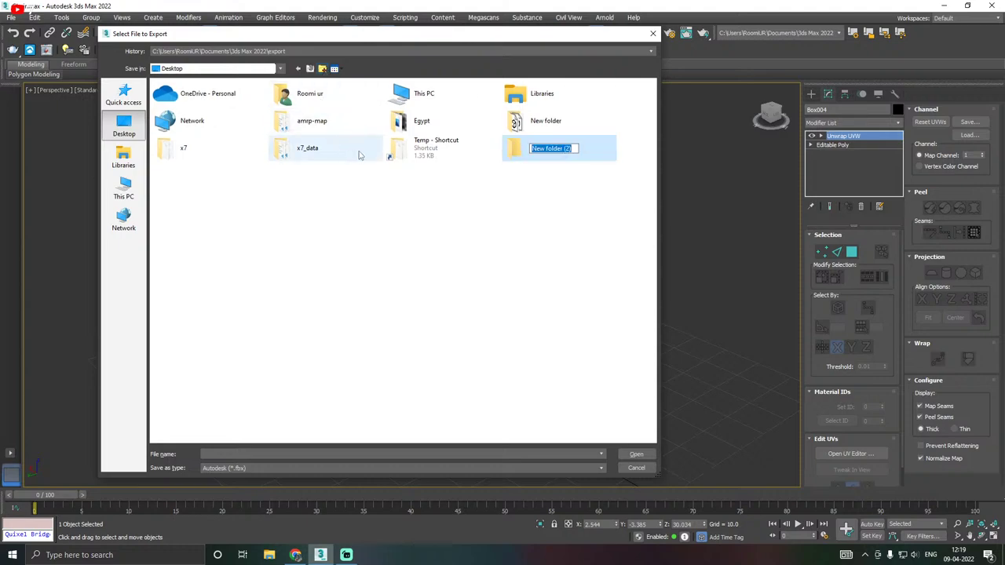
key(Return)
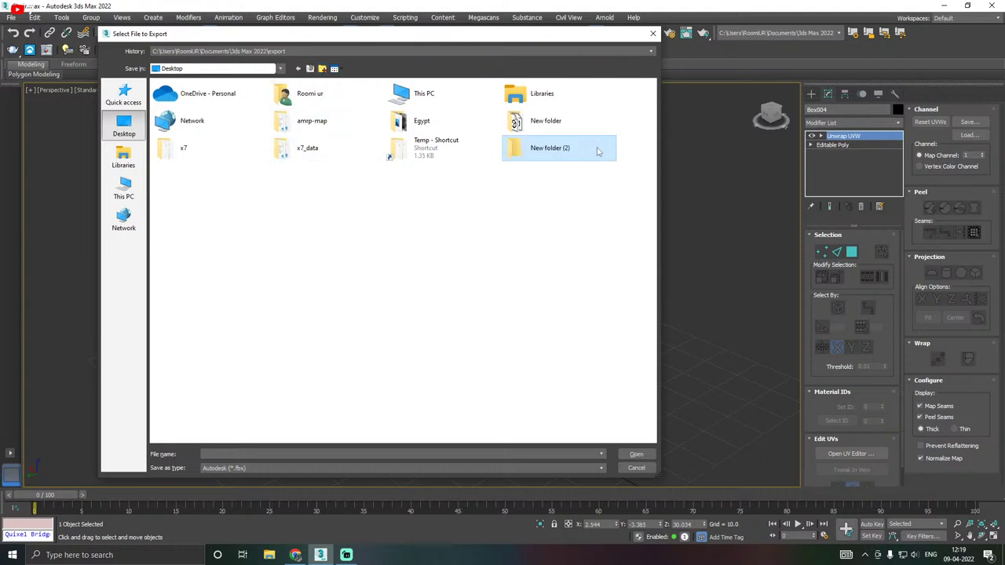
double_click(595, 151)
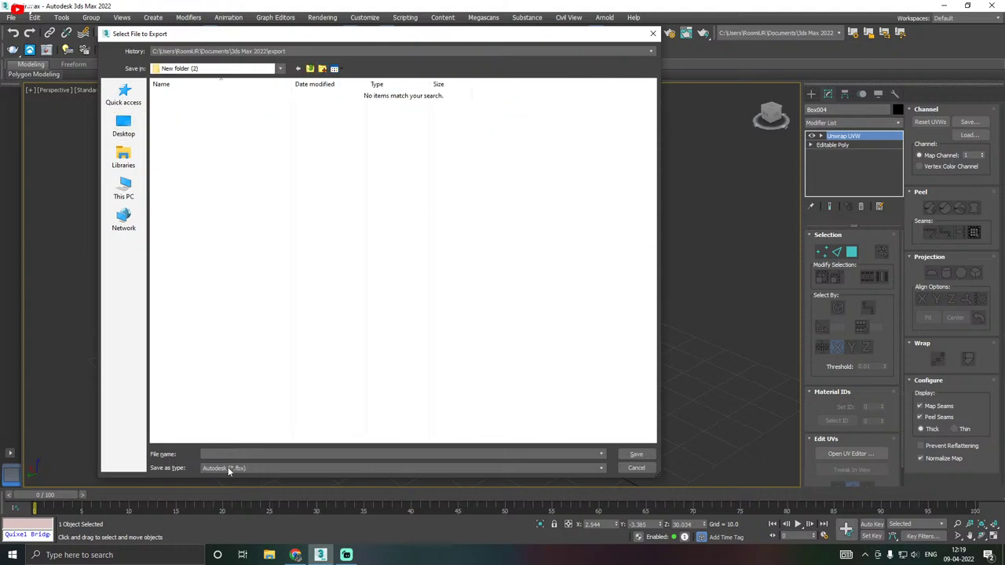
Keep FBX as the export format and cancel the export.
click(247, 469)
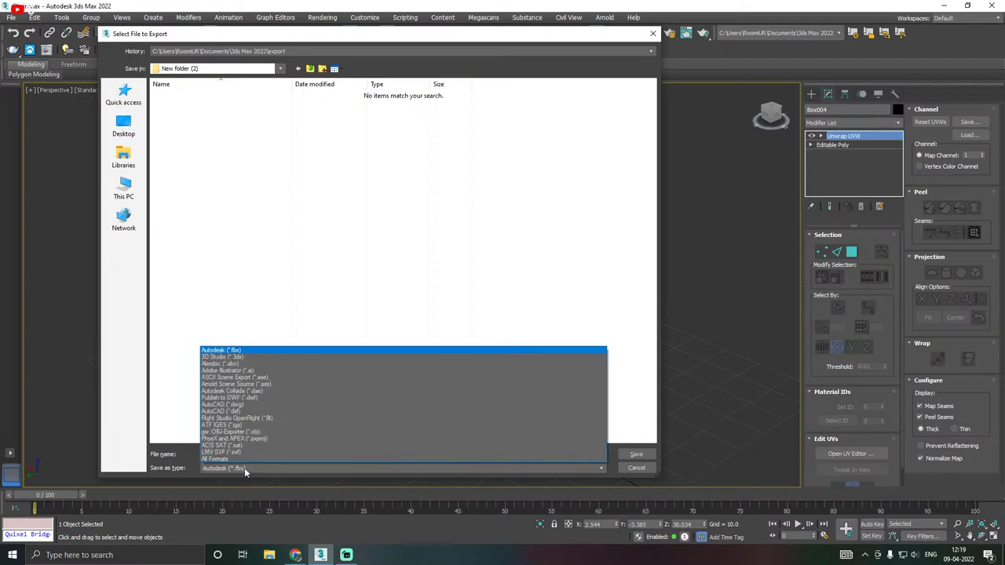
click(242, 470)
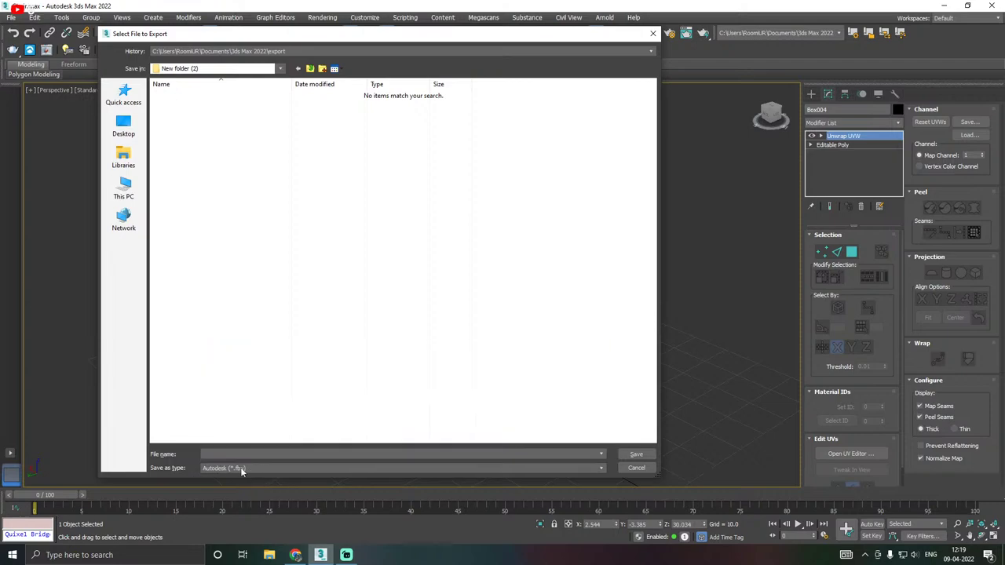
click(636, 468)
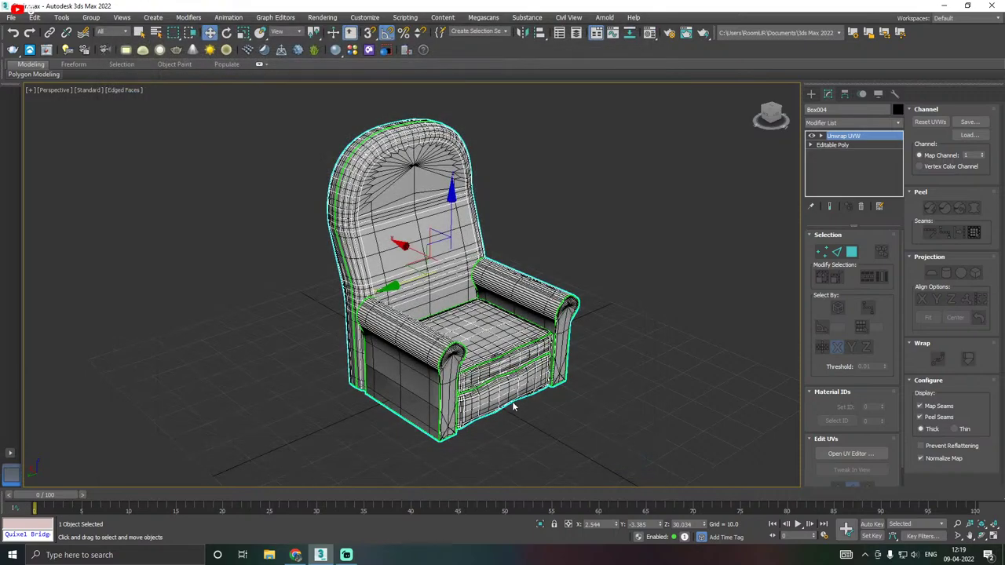
right_click(837, 138)
click(844, 241)
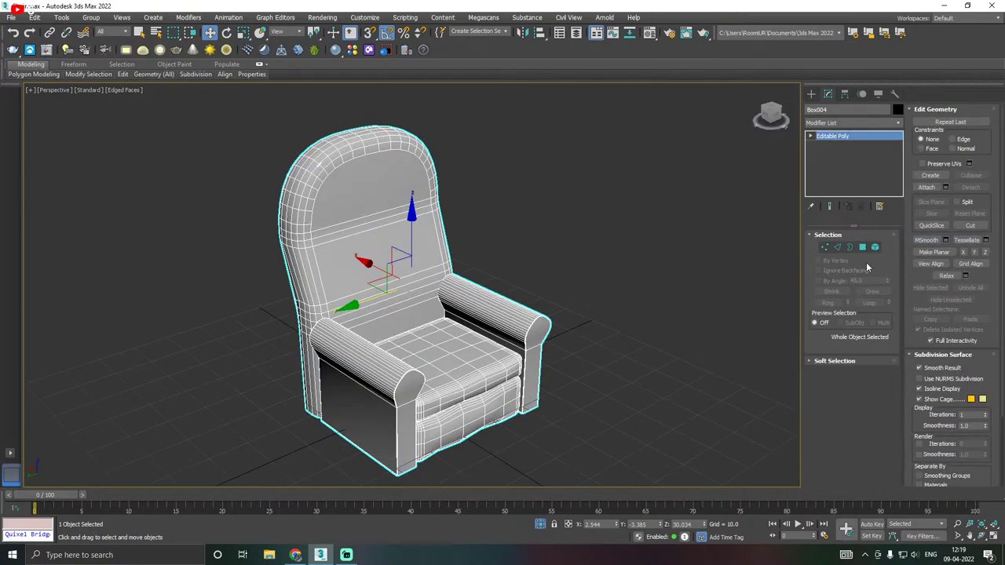
scroll(429, 338, up, 3)
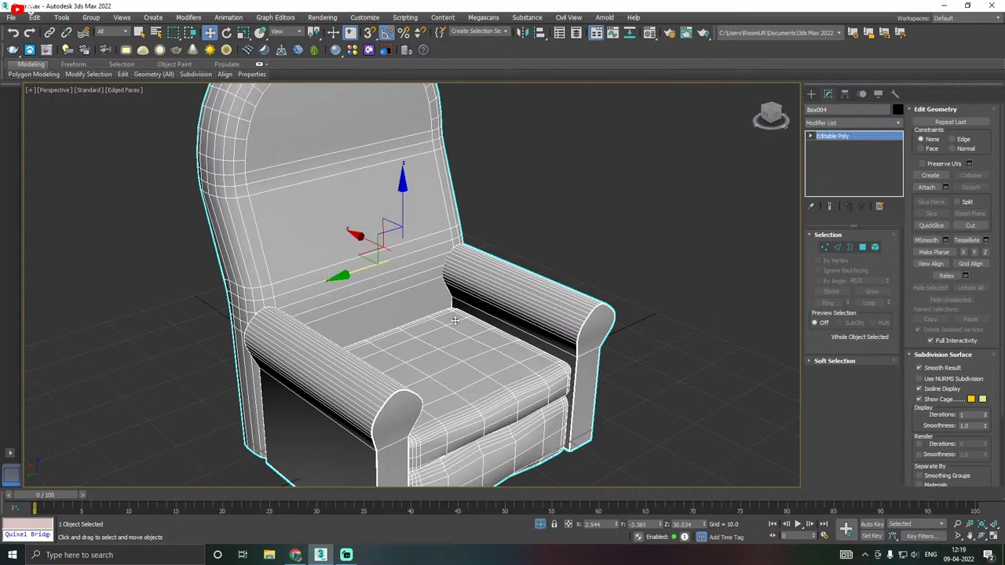
click(128, 90)
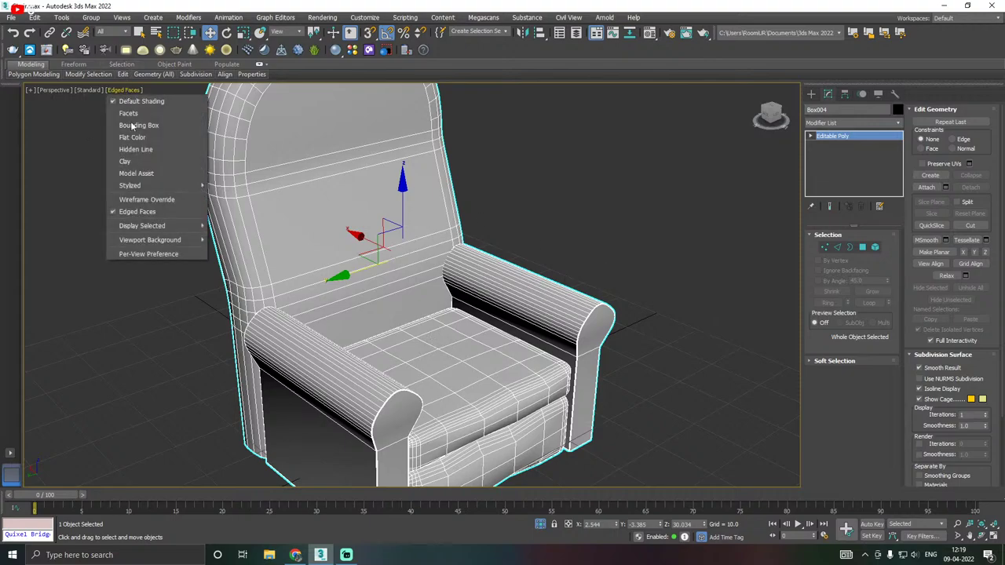
click(155, 212)
scroll(279, 277, up, 3)
scroll(278, 277, down, 3)
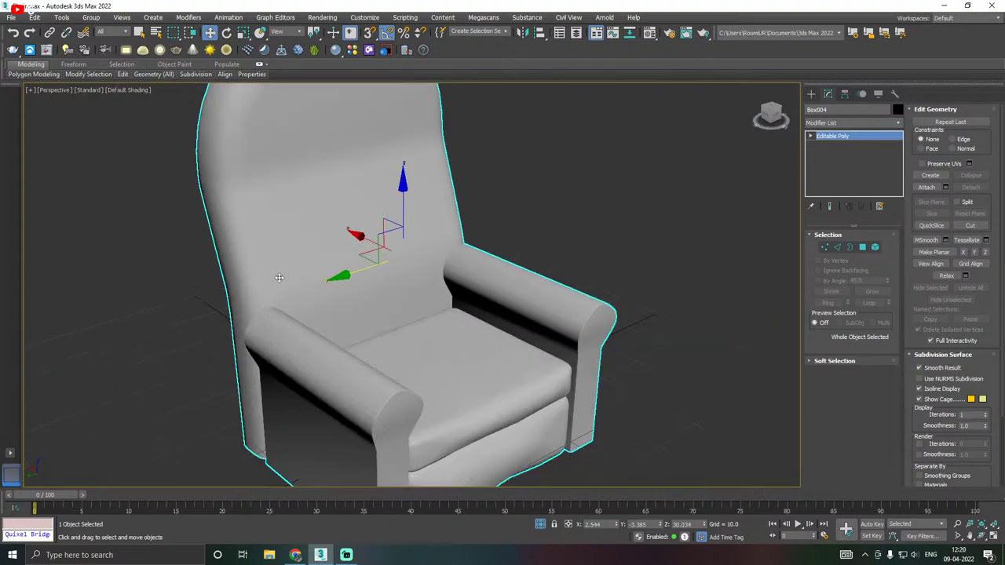
alt+middle_drag(373, 343, 453, 290)
key(shift+z)
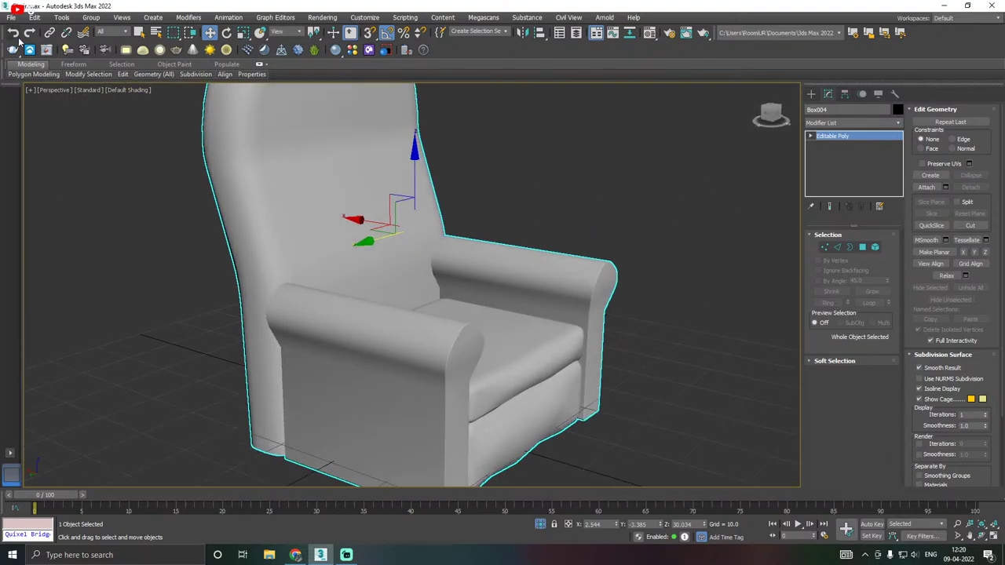
key(u)
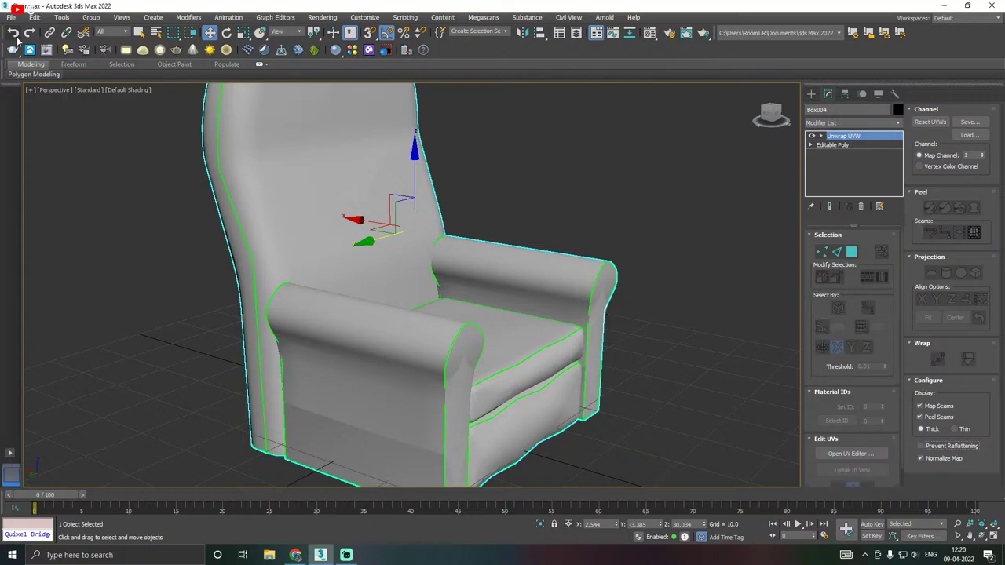
click(137, 95)
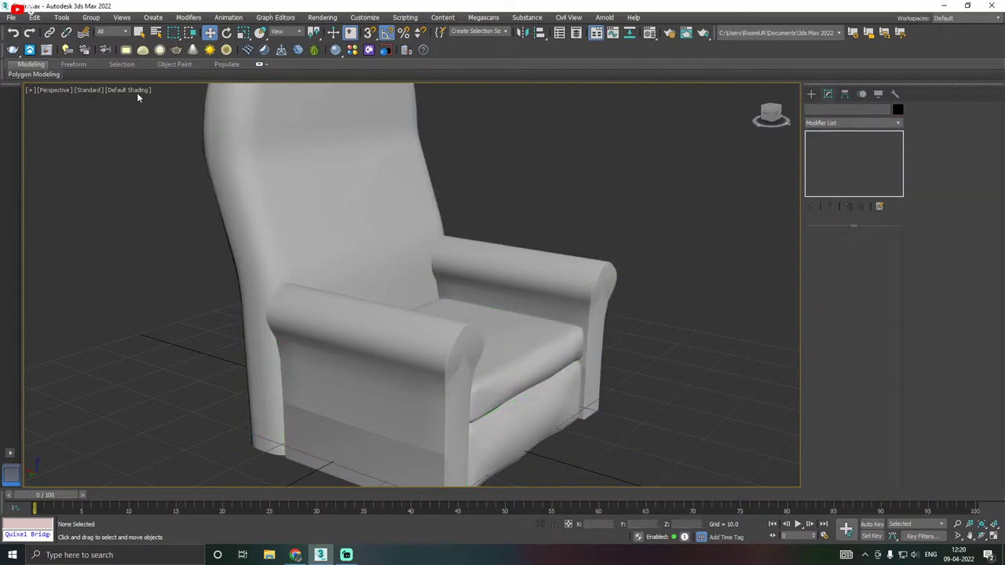
click(136, 91)
click(167, 211)
key(ctrl+z)
key(shift+z)
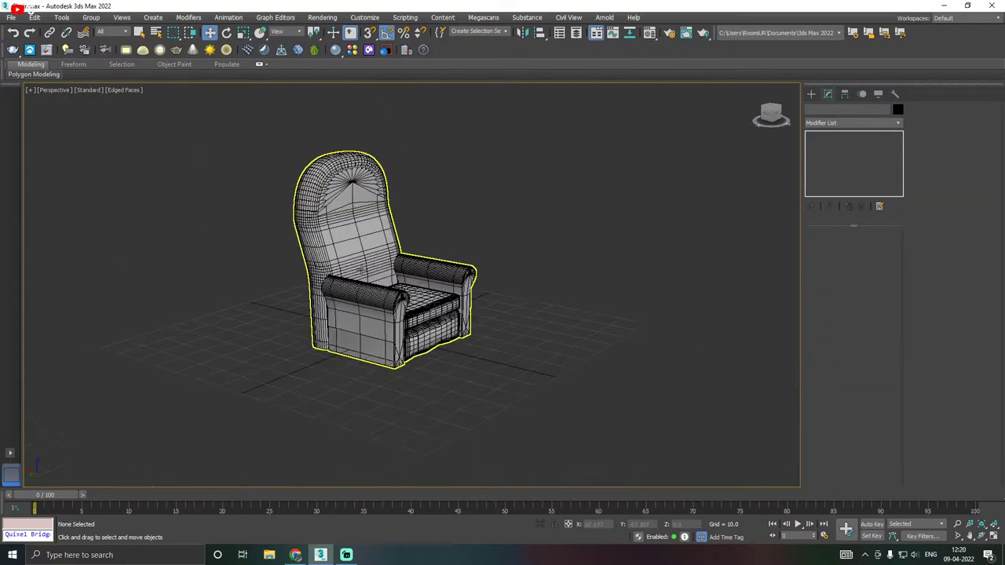
Export the selected chair as Chair into Desktop\New folder (2).
click(11, 17)
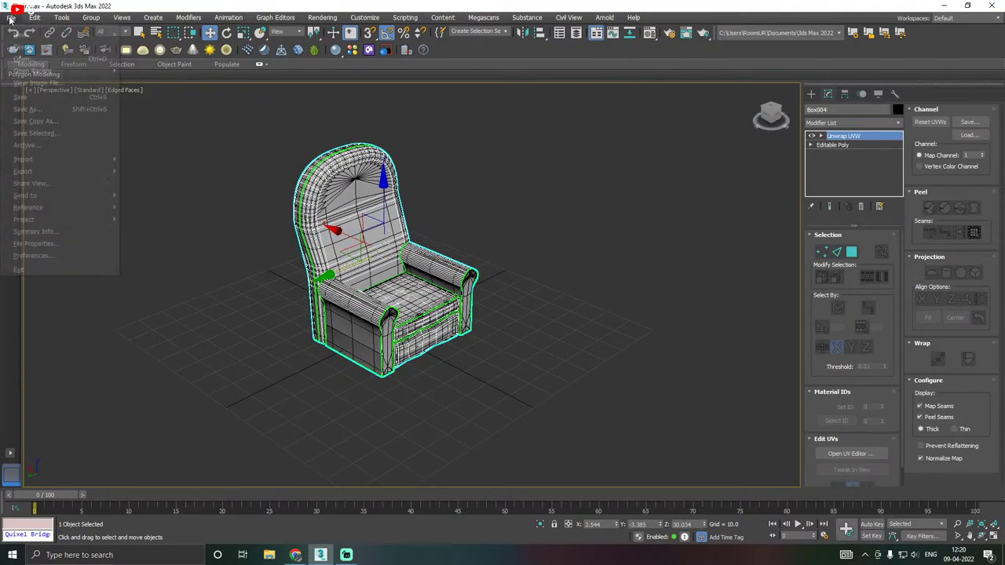
mouse_move(36, 171)
click(167, 185)
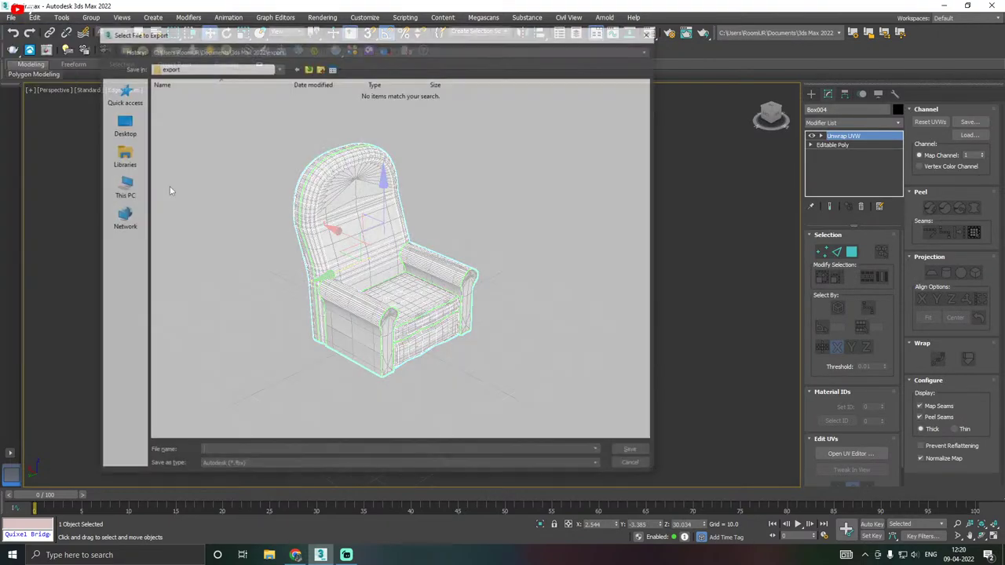
click(130, 122)
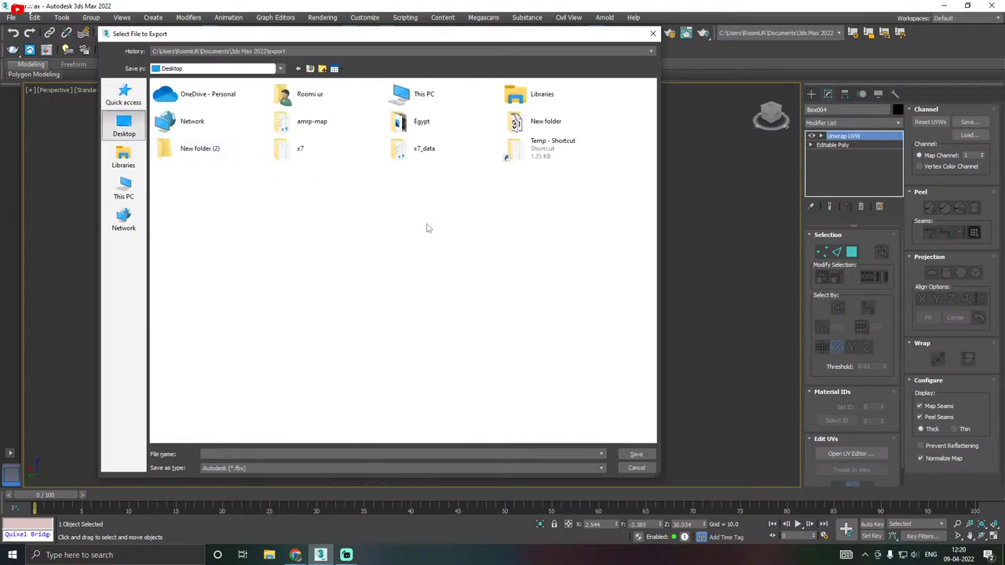
double_click(217, 157)
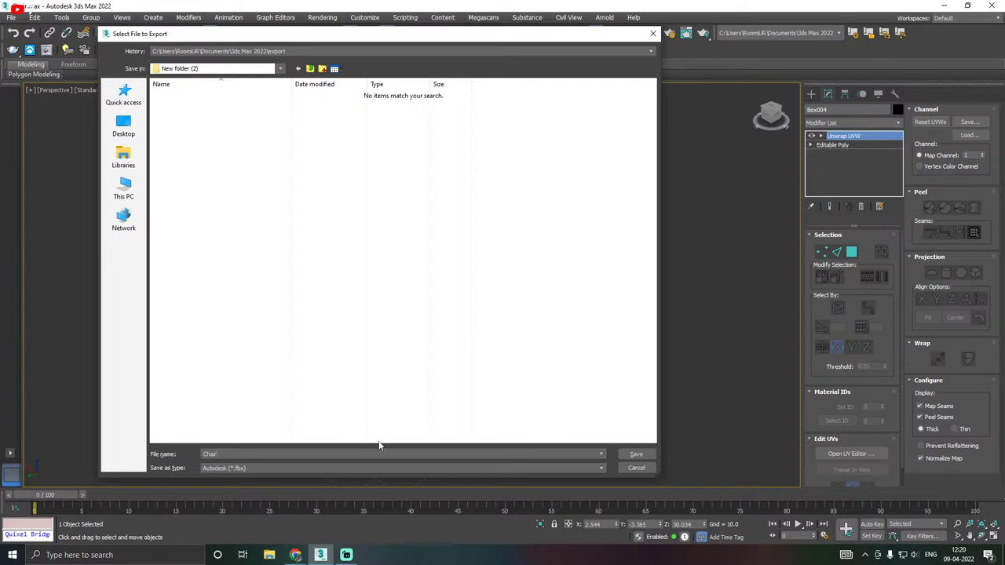
click(634, 453)
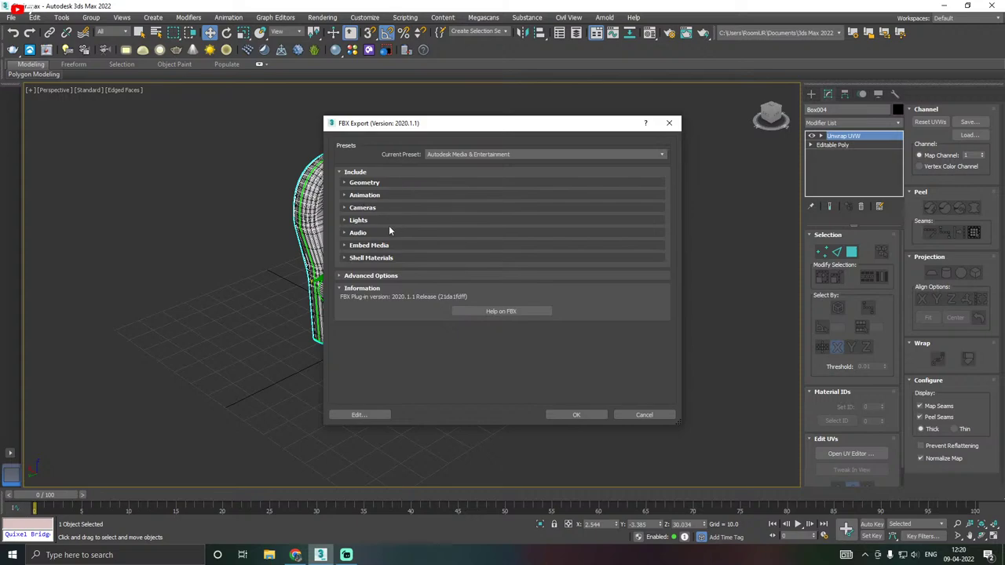
Tick Smoothing Groups in the FBX export options and run the export.
click(364, 182)
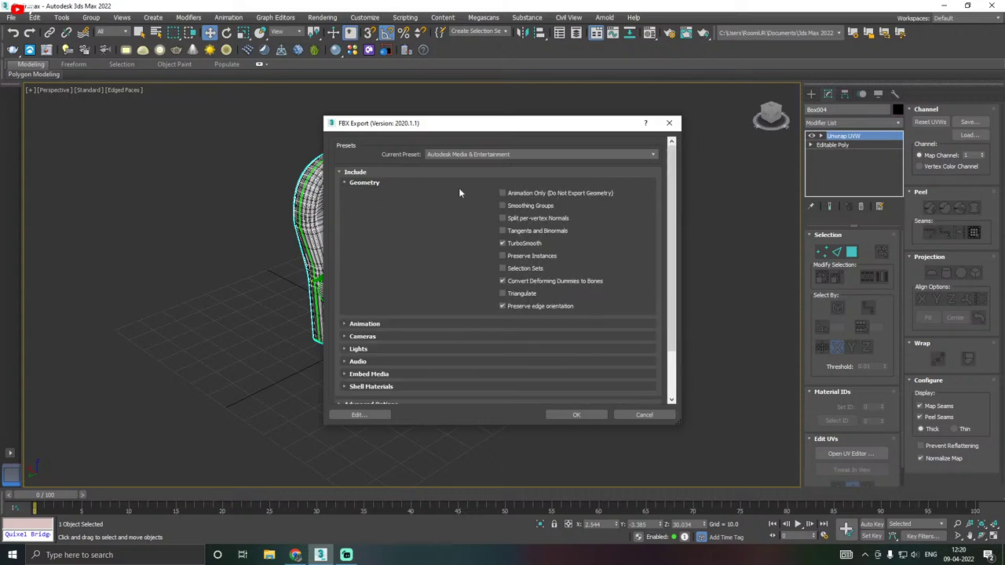
click(513, 206)
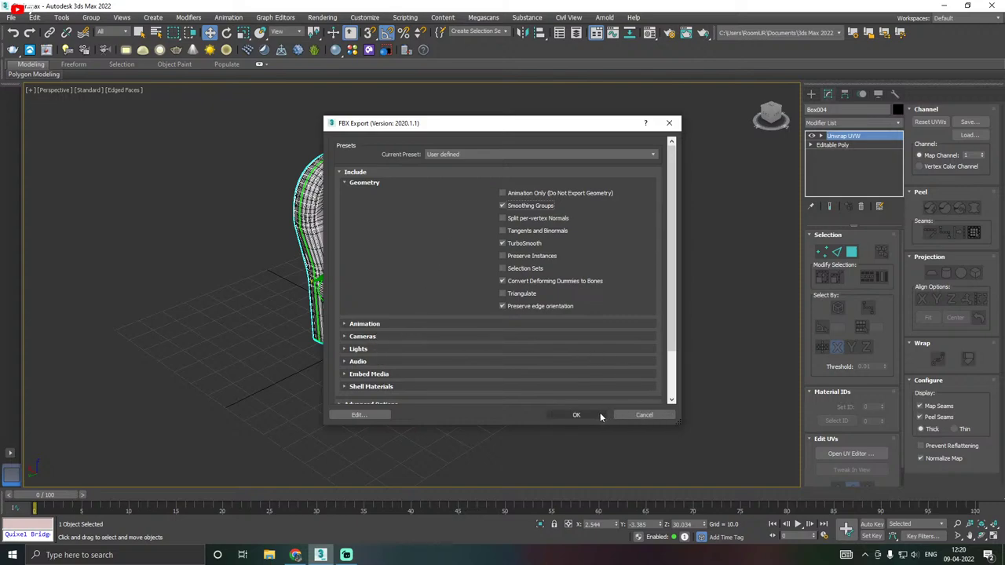
scroll(462, 309, down, 2)
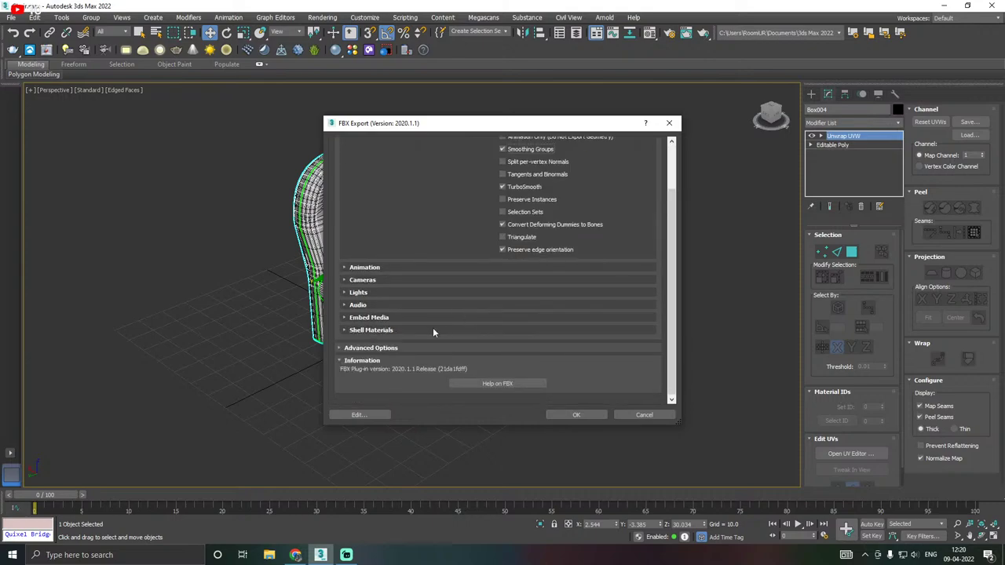
click(383, 347)
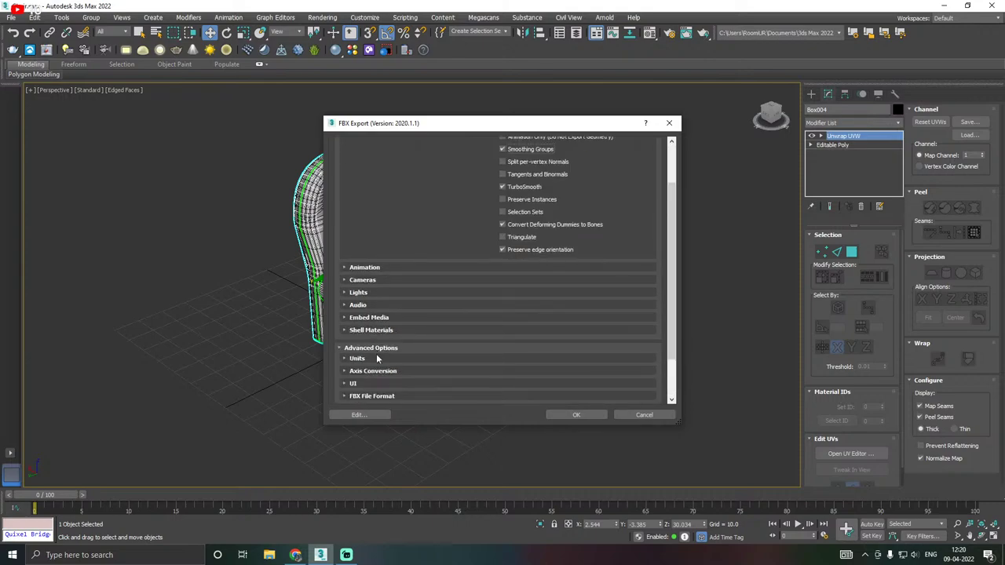
click(367, 396)
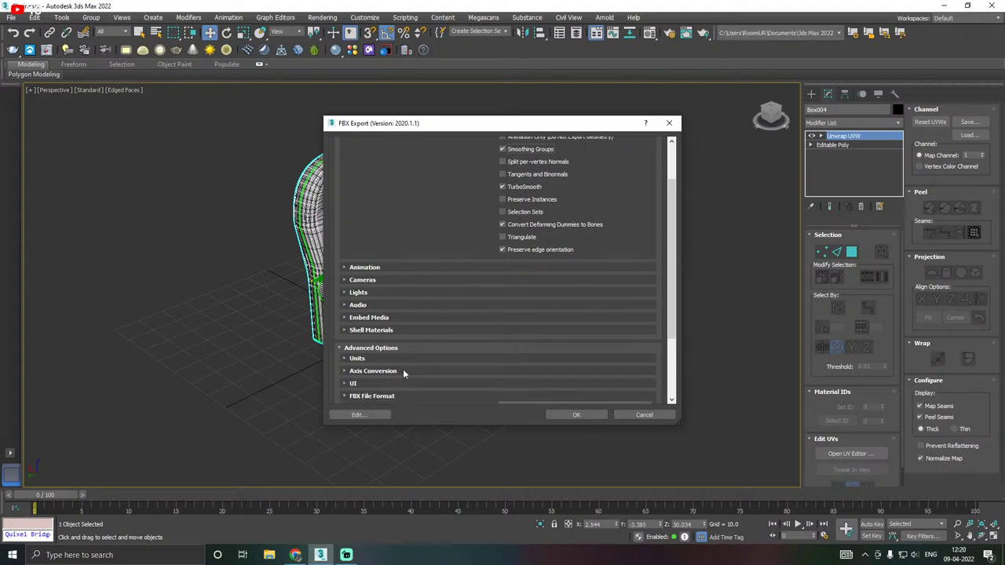
scroll(402, 369, down, 3)
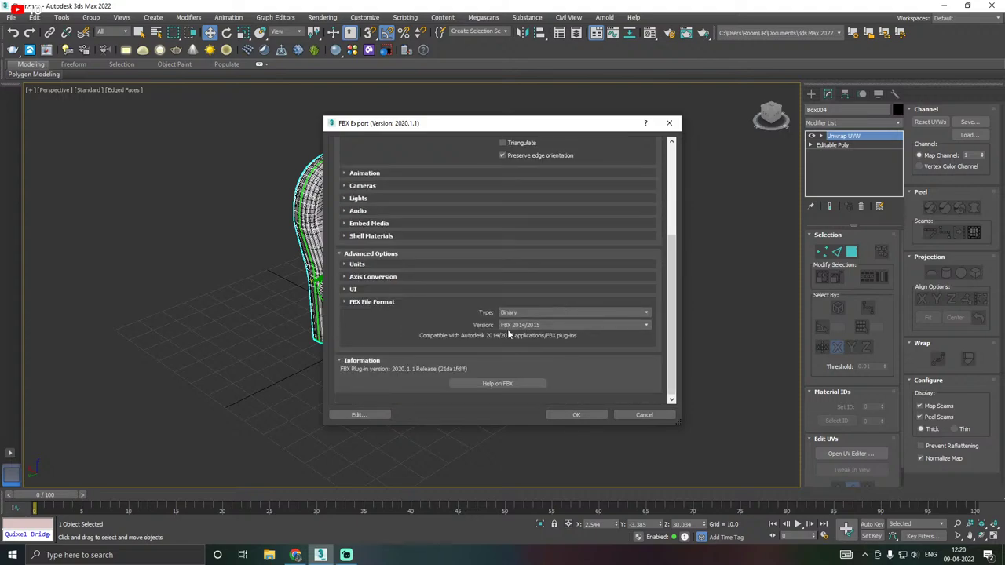
click(573, 414)
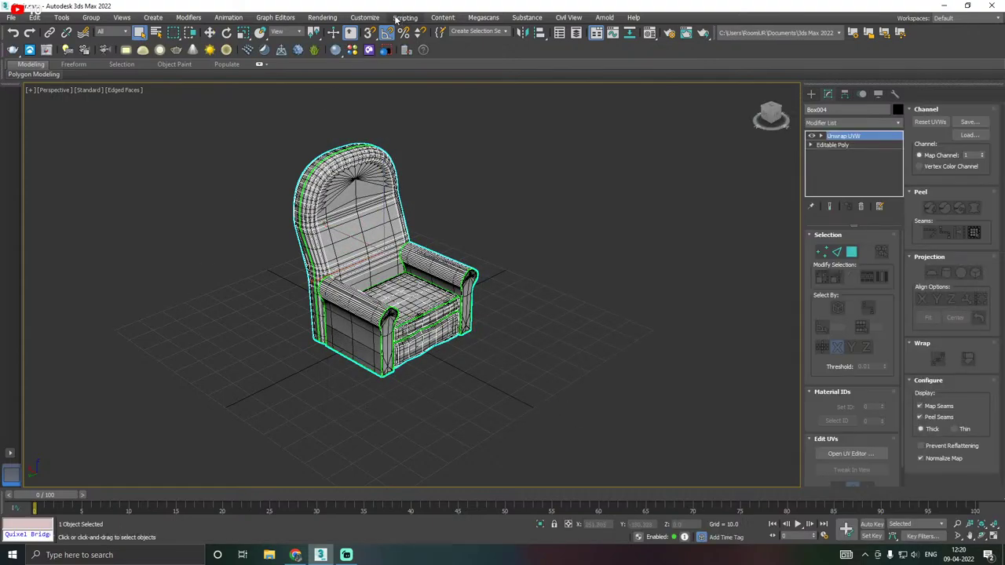
Select the smoothed Chair_H model with the Move tool.
click(211, 33)
scroll(290, 166, up, 3)
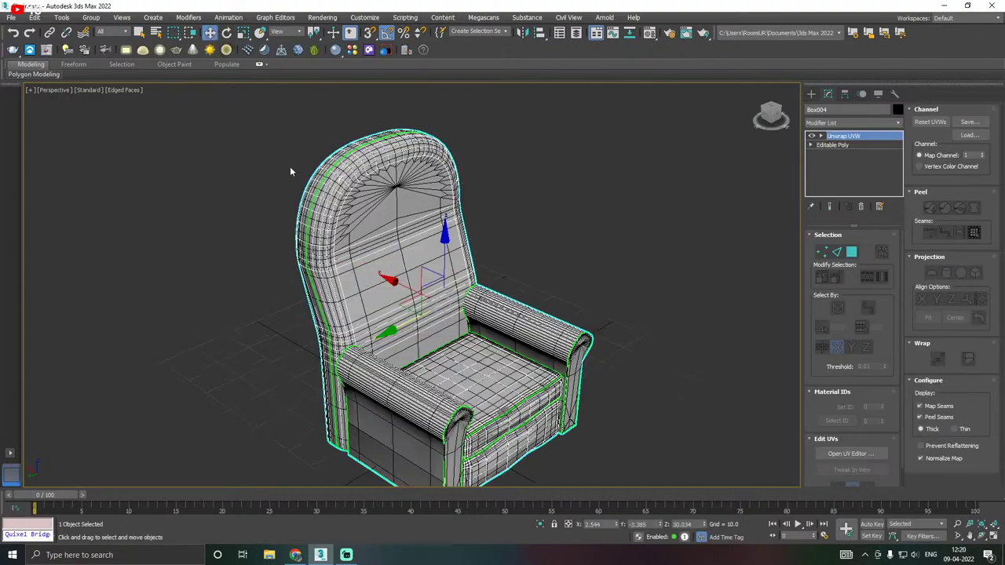
click(390, 193)
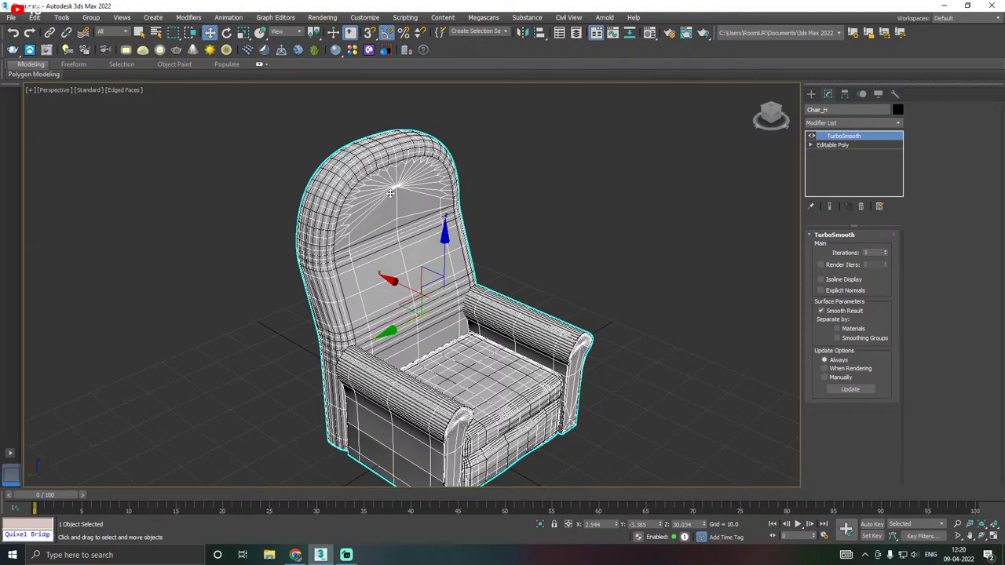
Export Chair_H as an FBX file named Chair_H beside Chair.fbx.
click(11, 17)
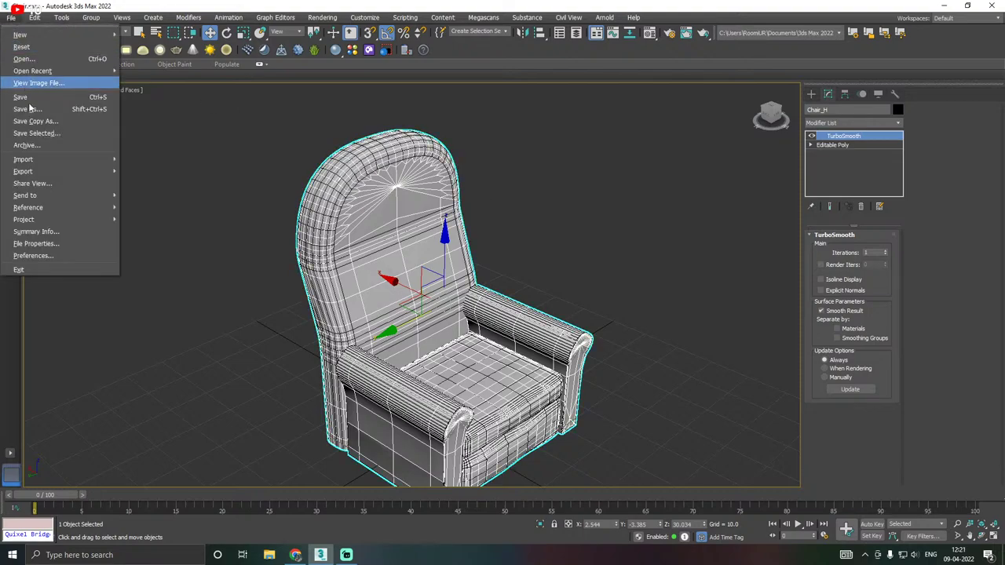
mouse_move(45, 175)
click(163, 173)
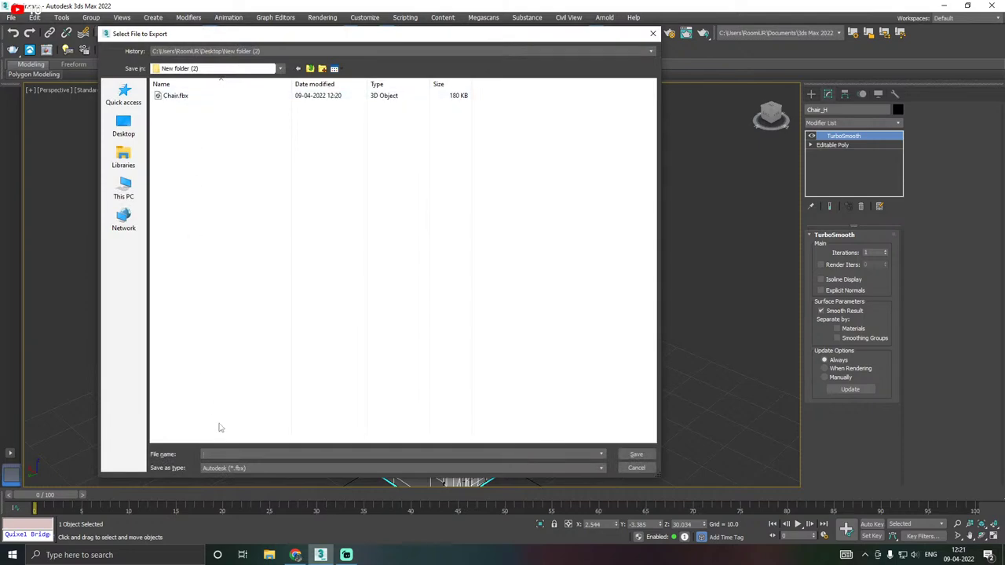
text(Chair)
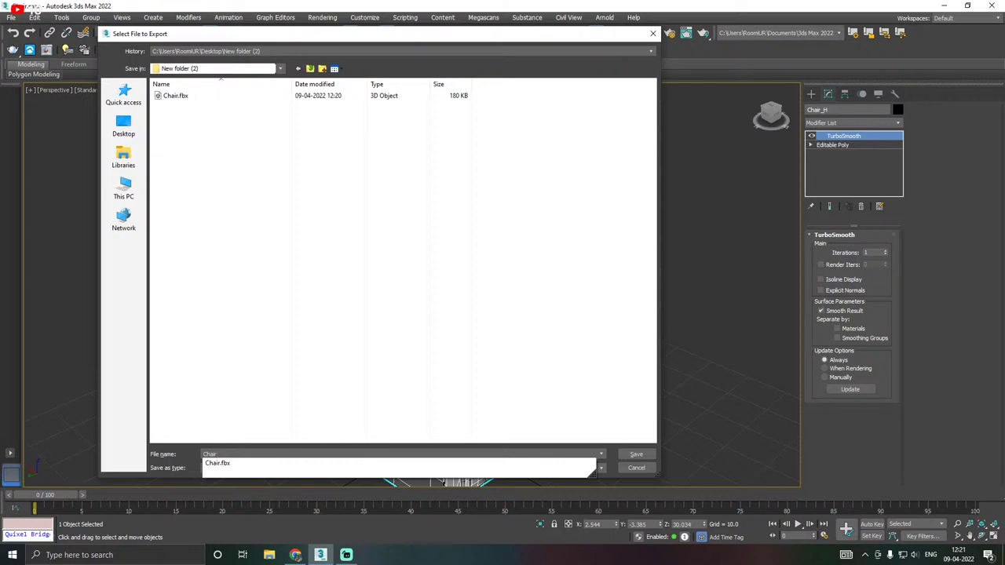
text(_H)
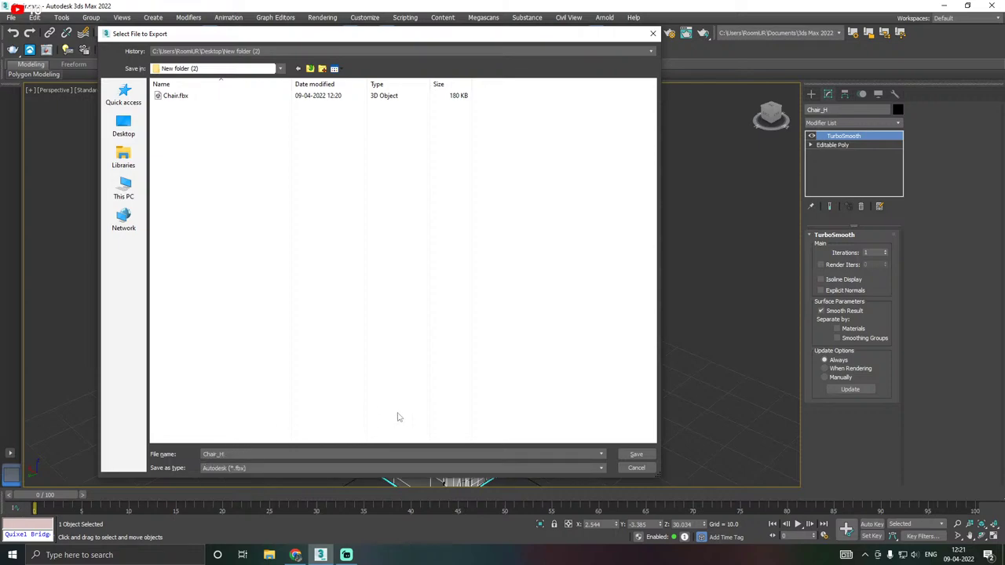
click(635, 454)
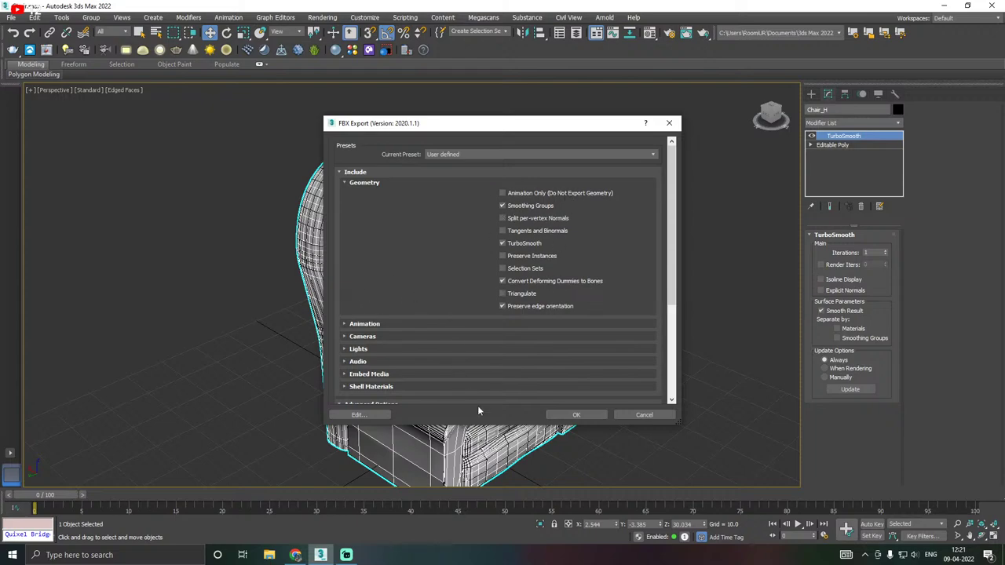
click(558, 414)
key(q)
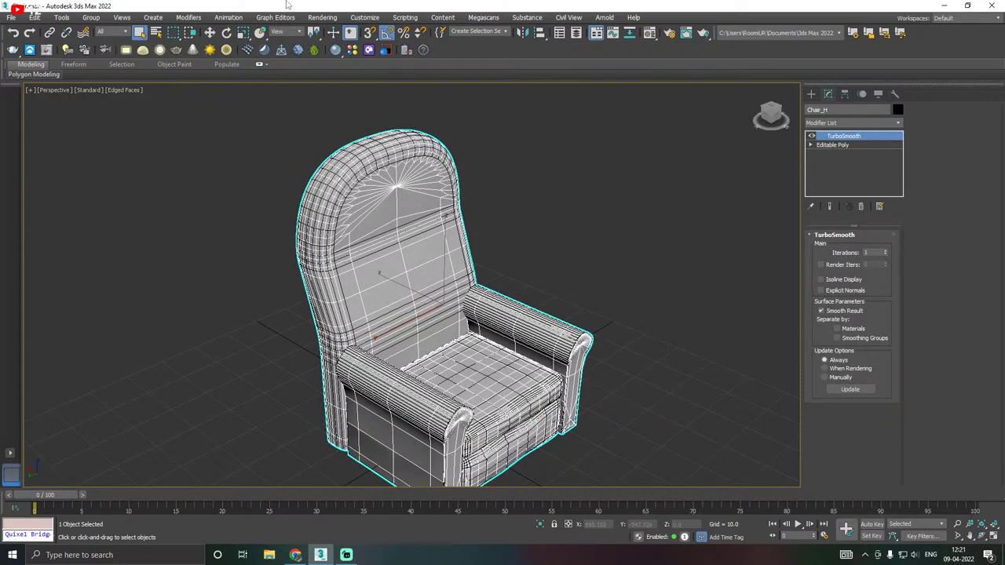
click(210, 32)
Save the 3ds Max scene, then minimize 3ds Max and the streaming software.
key(ctrl+d)
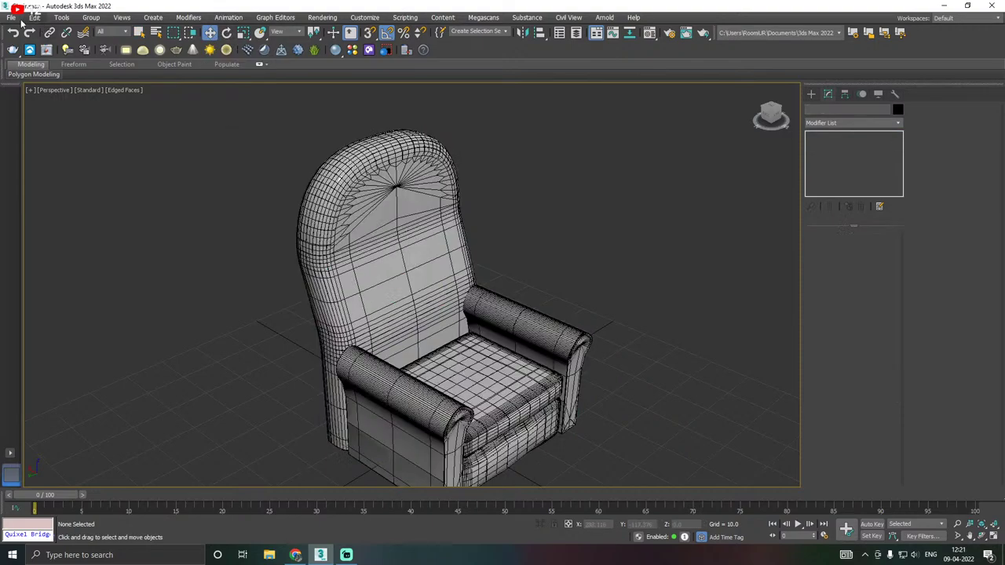
click(11, 17)
click(30, 97)
click(942, 6)
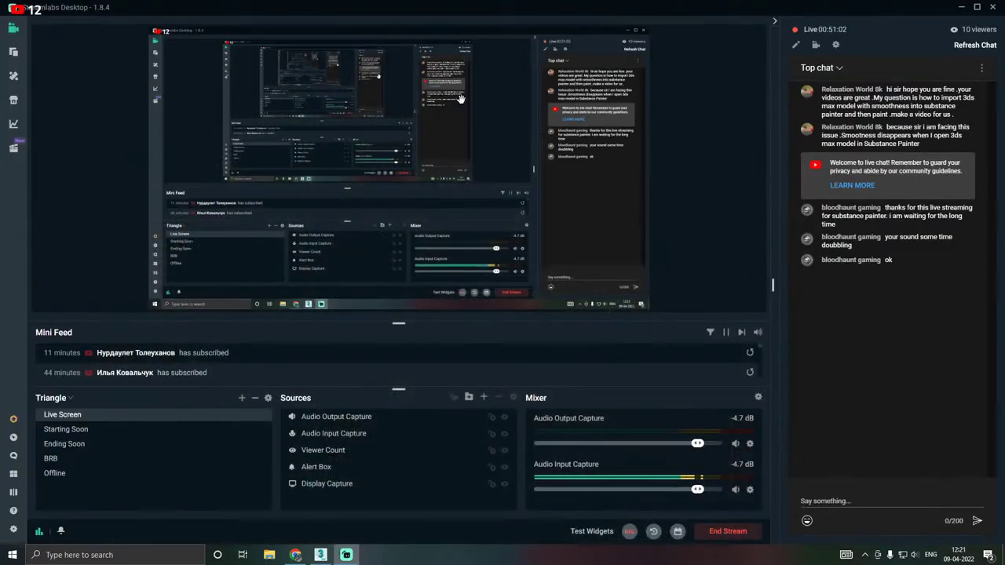
click(961, 7)
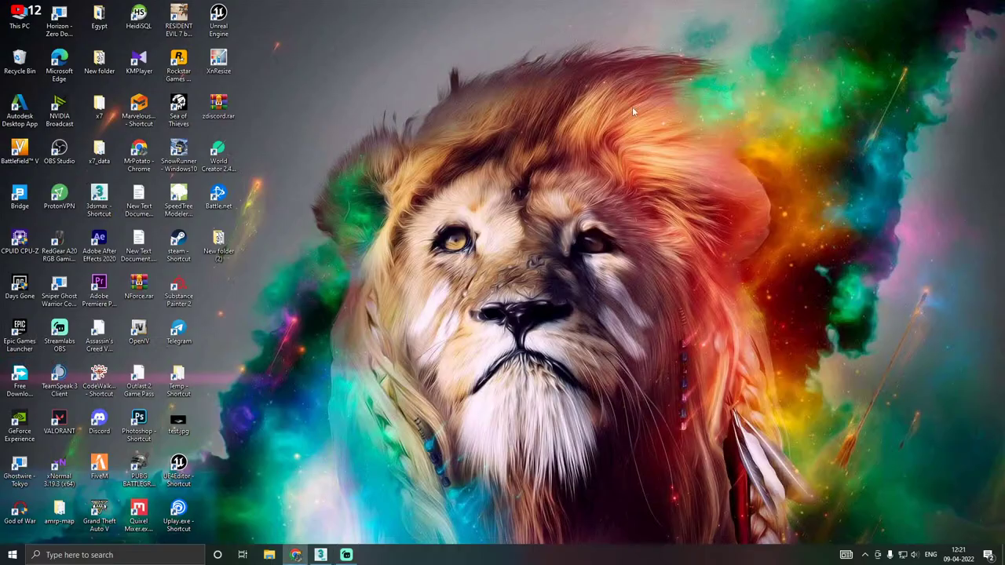
Hide the desktop icons via the desktop's View options.
right_click(537, 131)
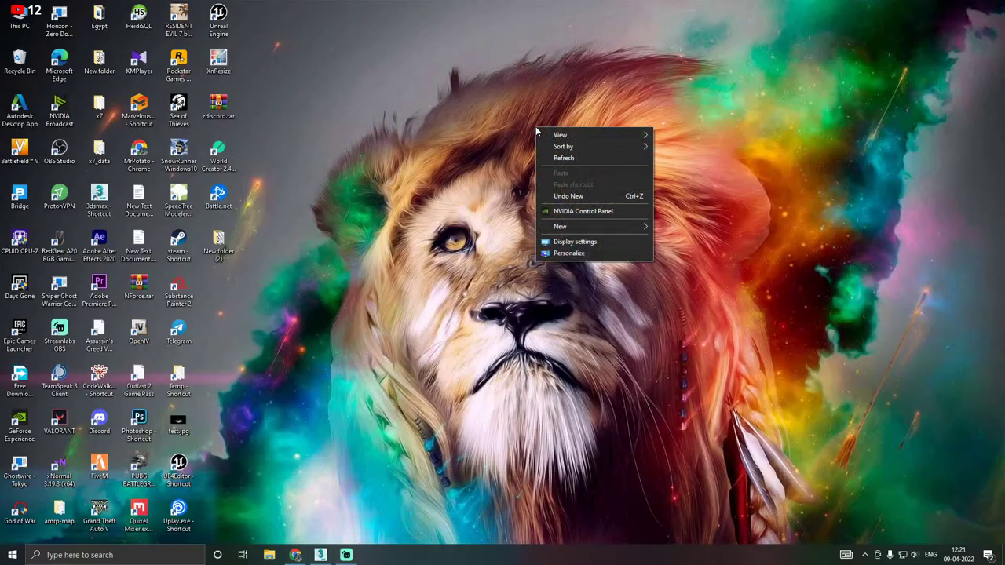
click(179, 294)
right_click(450, 221)
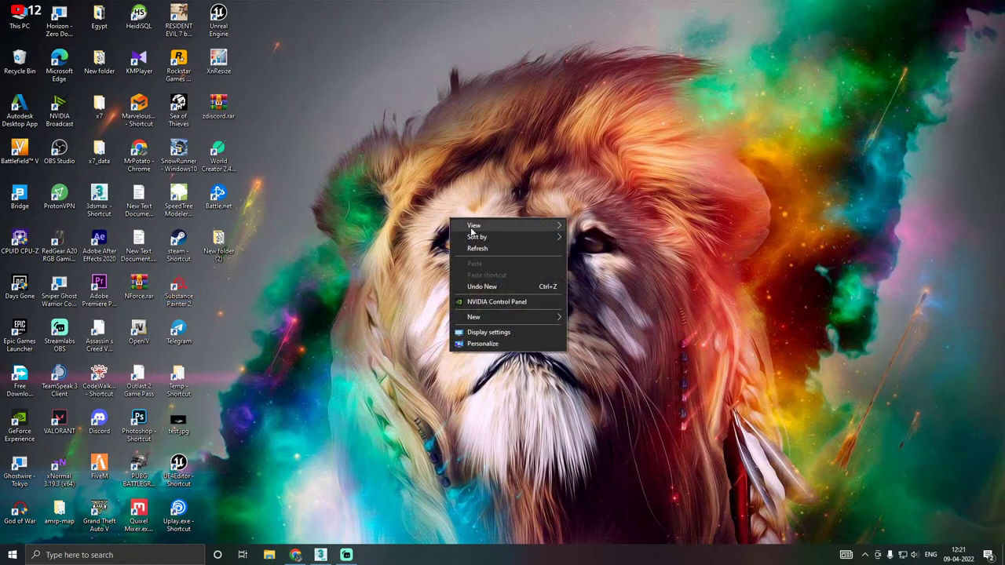
mouse_move(518, 226)
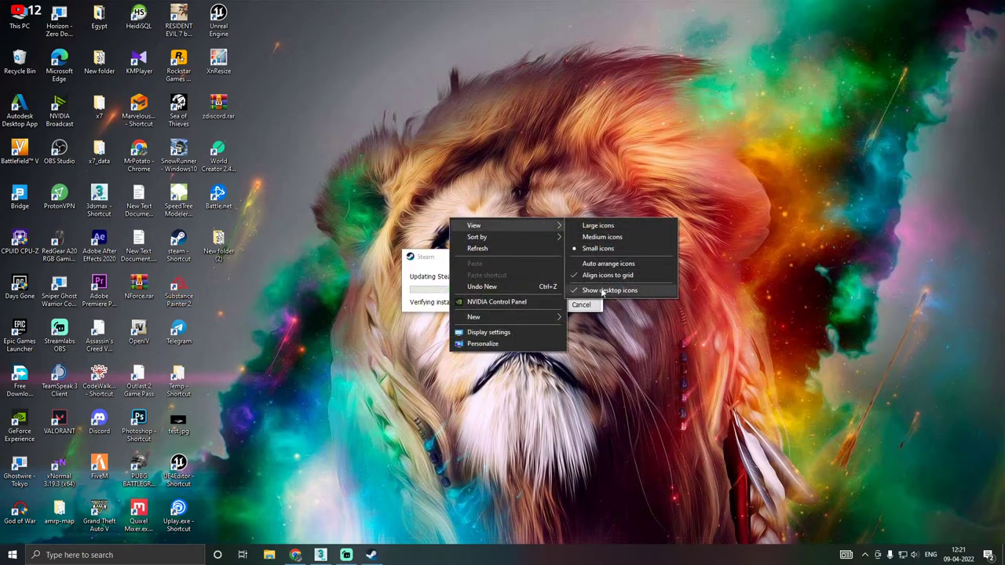
click(602, 289)
right_click(406, 181)
Refresh the desktop; in Painter collapse the 2D view, re-maximize, and shorten the shelf slightly.
click(432, 212)
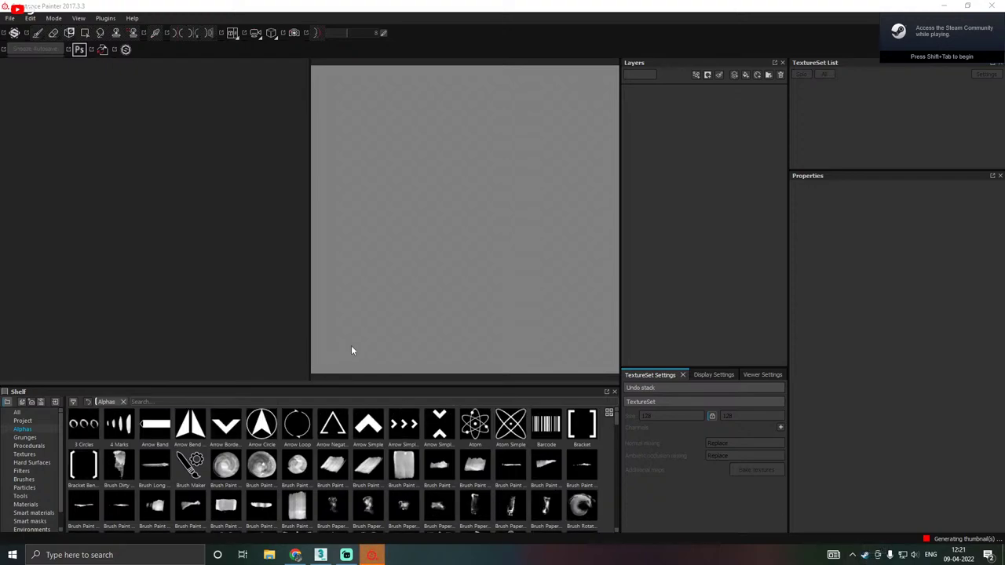
drag(310, 349, 616, 348)
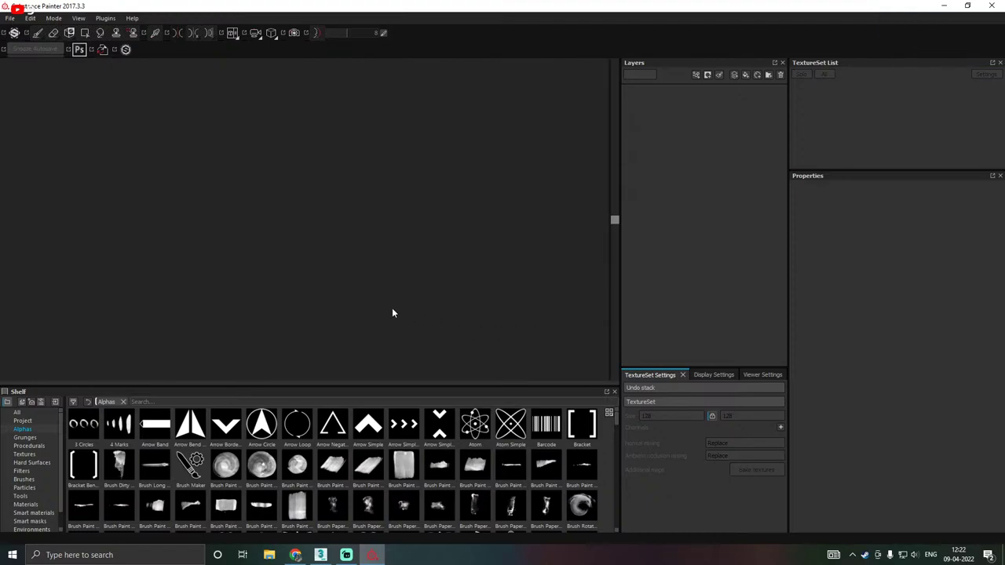
click(967, 5)
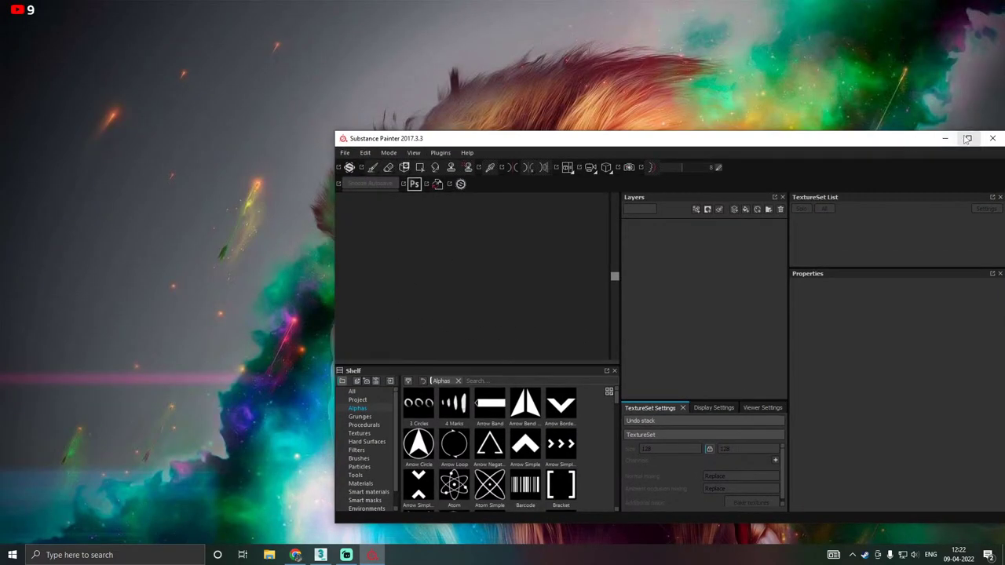
mouse_move(910, 125)
mouse_down()
mouse_move(619, 31)
mouse_move(353, 1)
mouse_up()
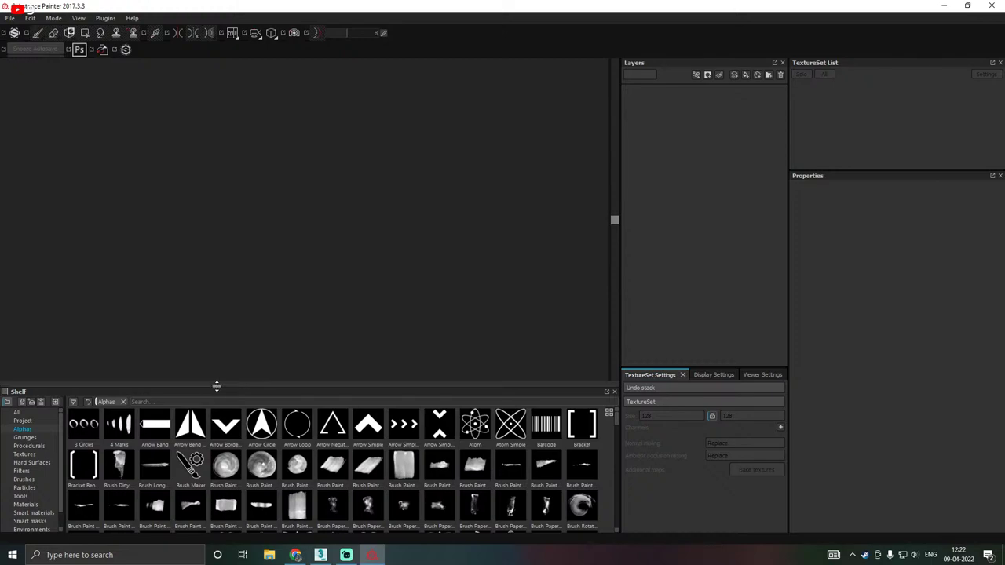
mouse_move(216, 386)
mouse_down()
mouse_move(228, 335)
mouse_move(232, 390)
mouse_up()
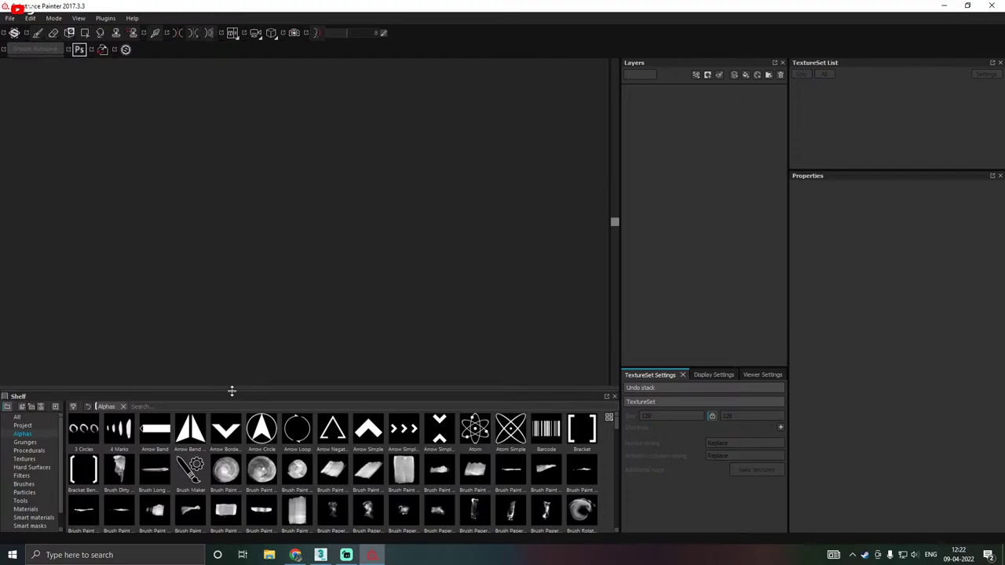
Create a new project using Desktop\New folder (2)\Chair.fbx as the mesh.
click(13, 20)
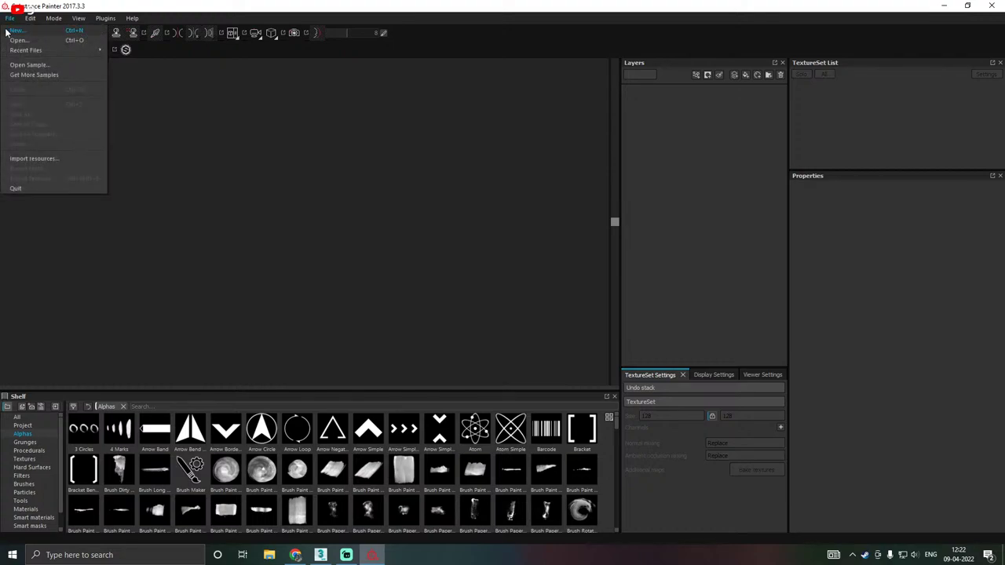
click(14, 32)
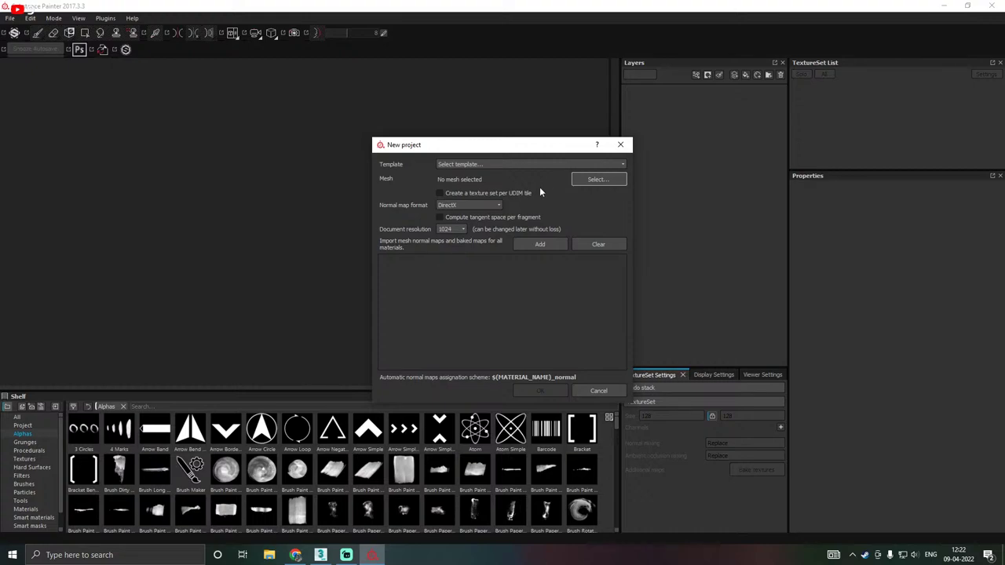
click(599, 180)
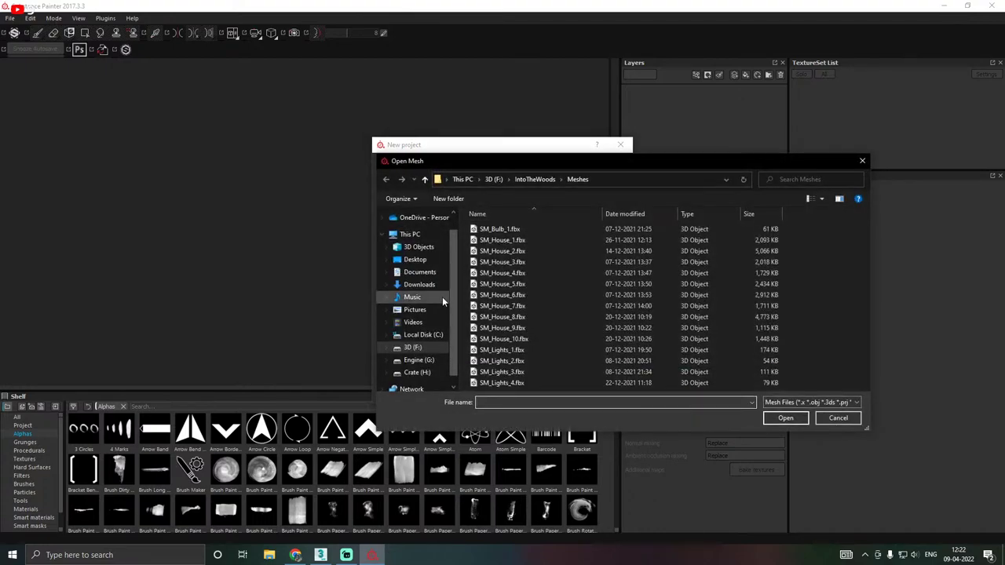
click(414, 259)
double_click(503, 265)
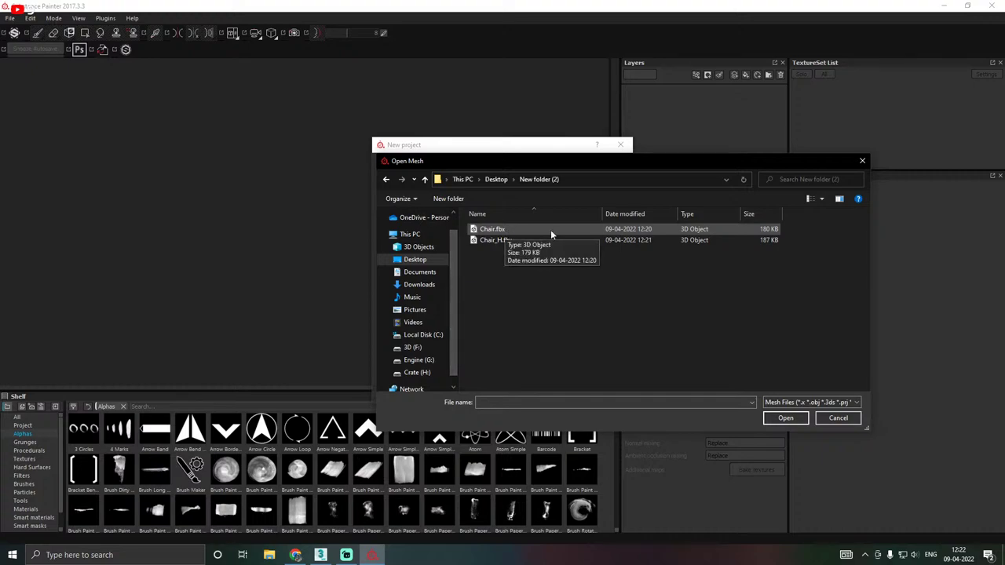
double_click(498, 229)
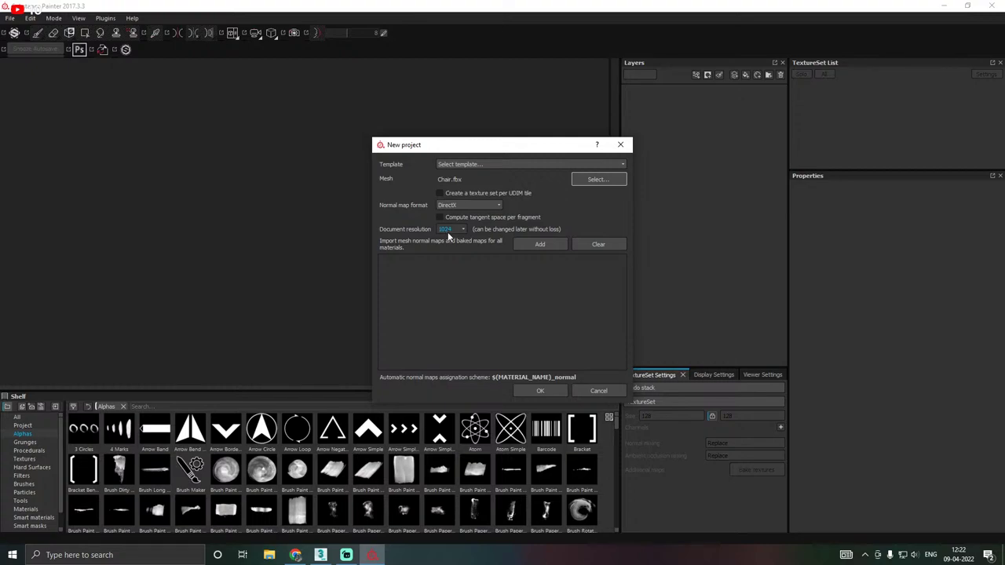
click(538, 391)
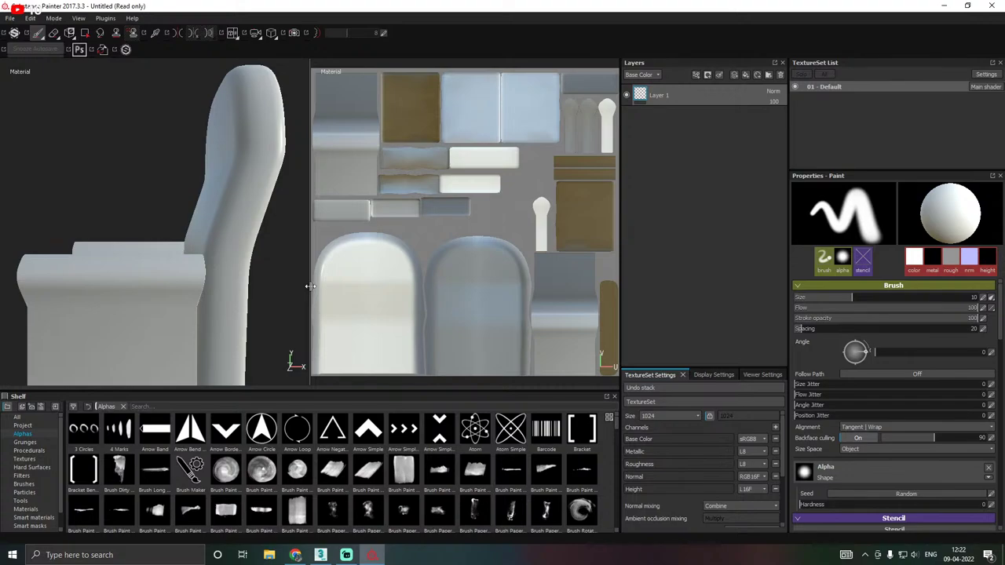
Expand the 3D view over the workspace and frame the whole chair from the front.
drag(310, 286, 617, 277)
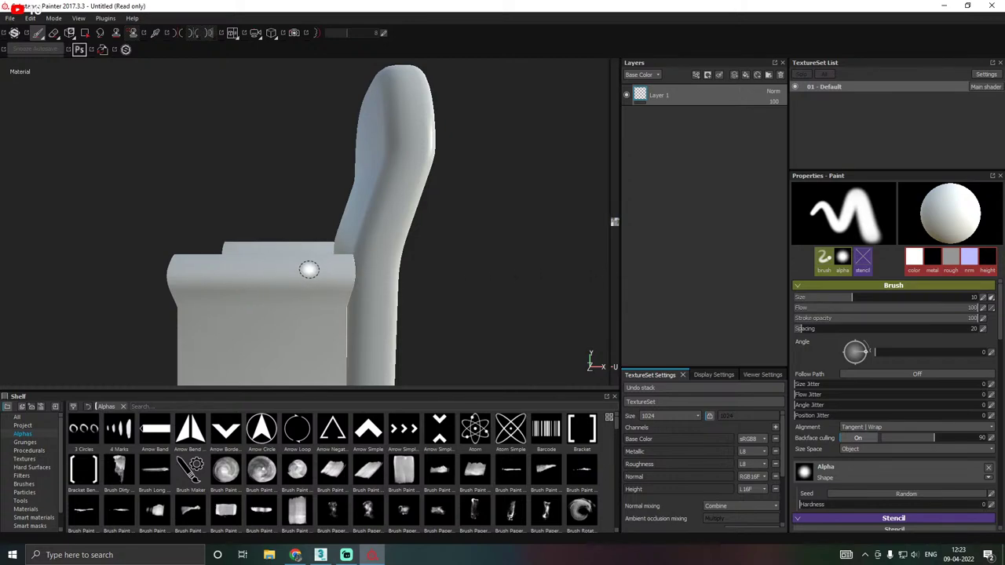
scroll(308, 269, down, 5)
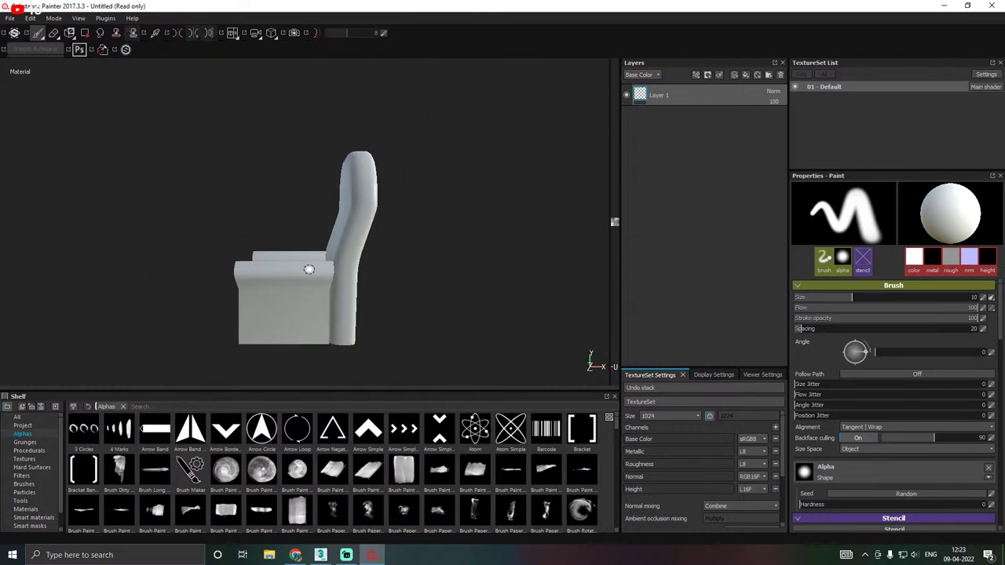
scroll(309, 269, down, 2)
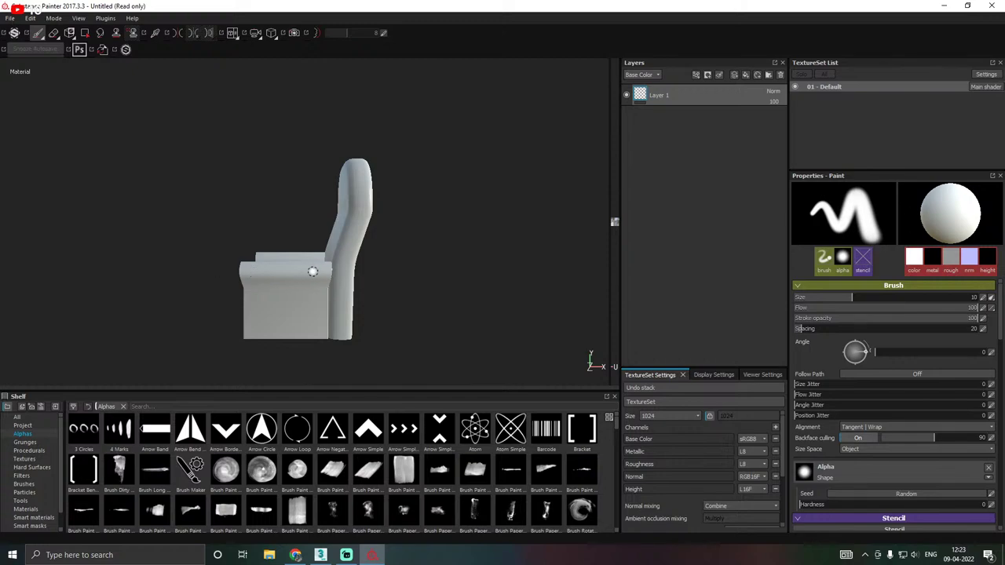
alt+drag(247, 275, 205, 275)
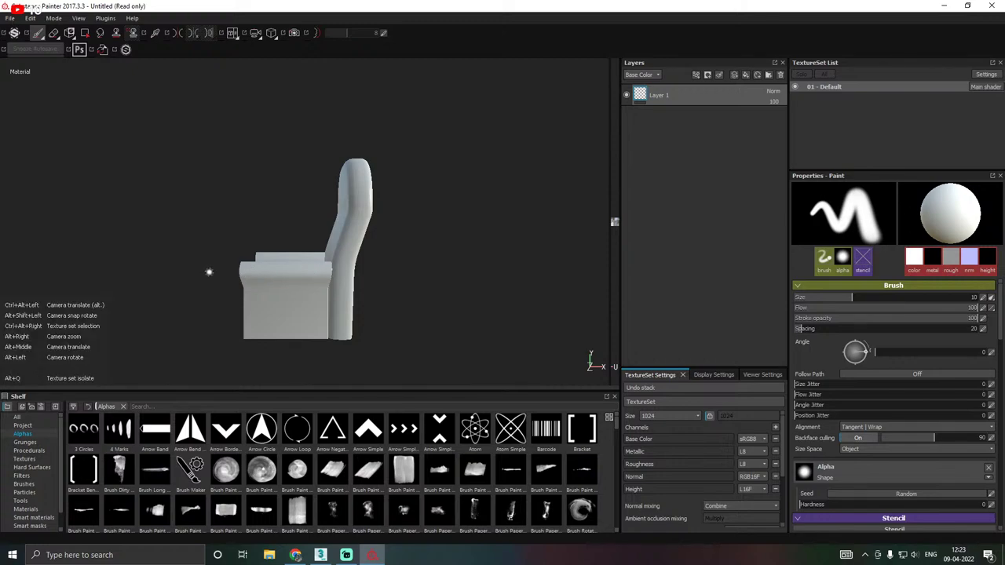
alt+drag(209, 274, 428, 270)
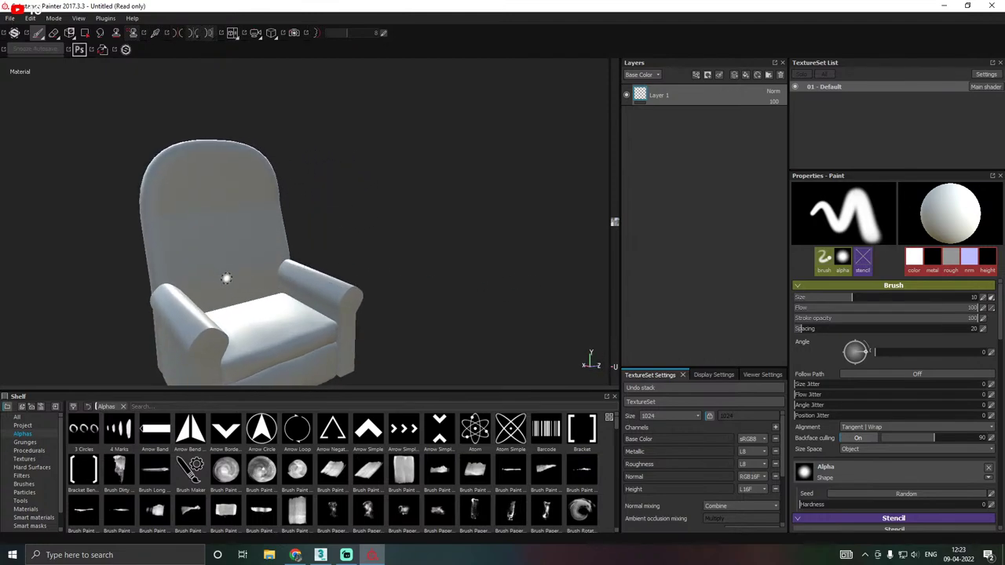
alt+drag(318, 269, 306, 293)
scroll(306, 294, down, 3)
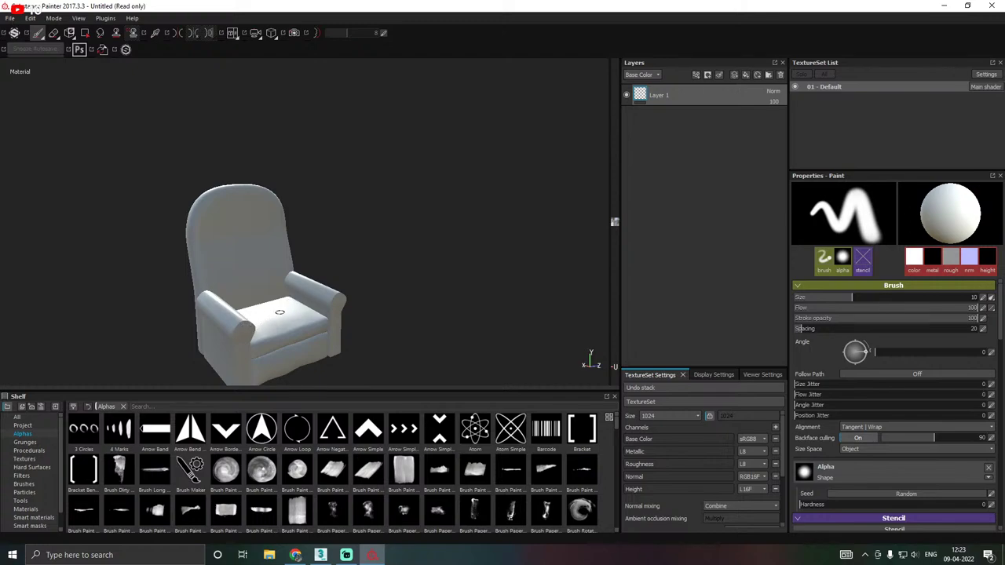
alt+middle_drag(269, 341, 312, 294)
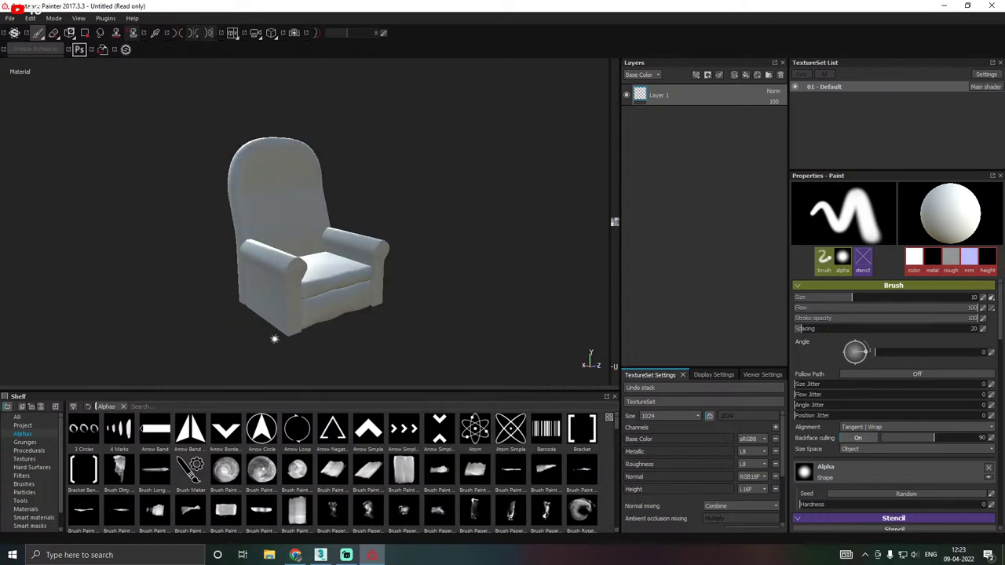
mouse_move(310, 276)
alt+mouse_down()
mouse_move(285, 309)
mouse_move(224, 260)
mouse_move(259, 267)
mouse_move(314, 251)
mouse_move(235, 243)
mouse_move(273, 235)
mouse_move(260, 243)
mouse_move(313, 262)
alt+mouse_up()
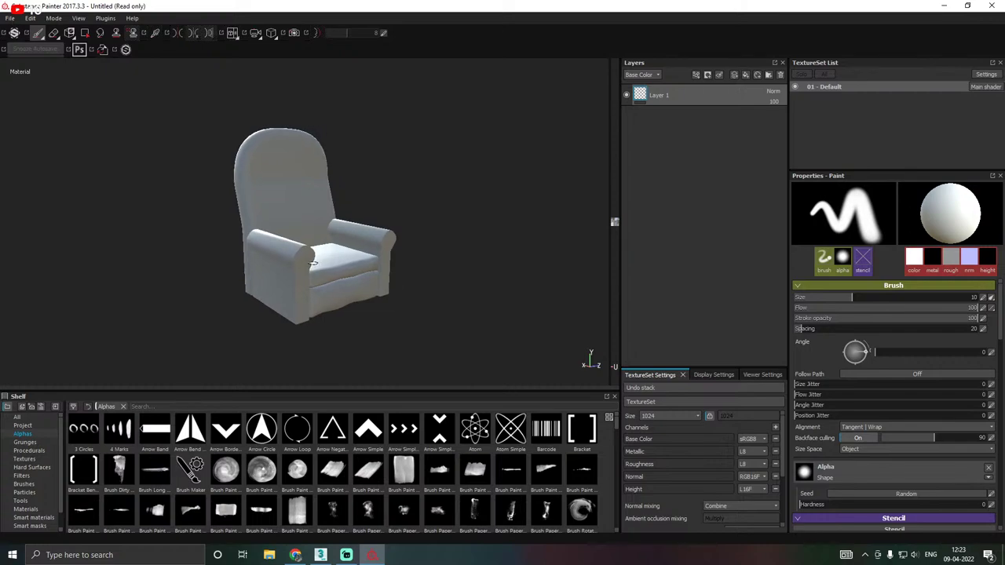
Rotate the environment lighting across the chair to brighten it.
key(alt)
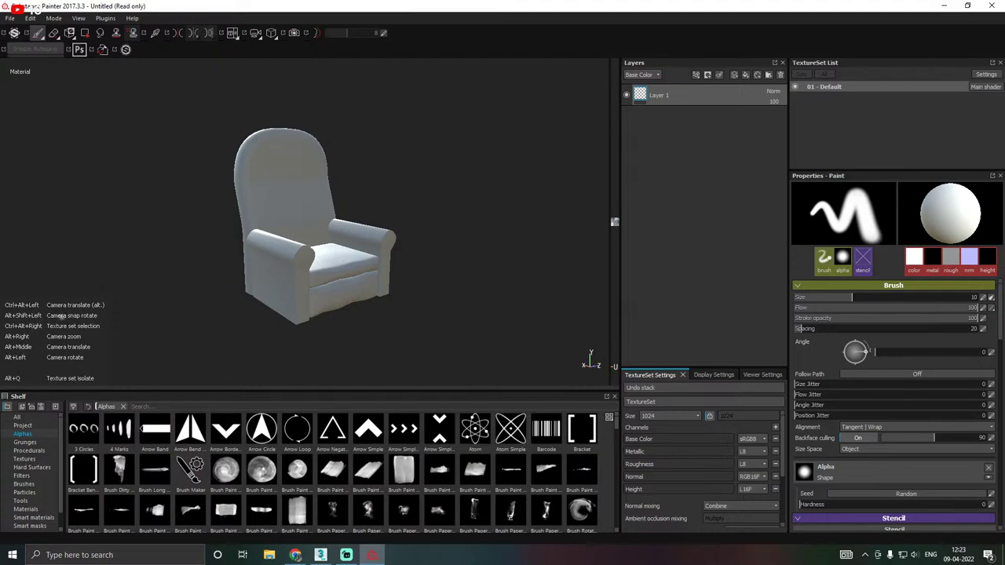
key(shift)
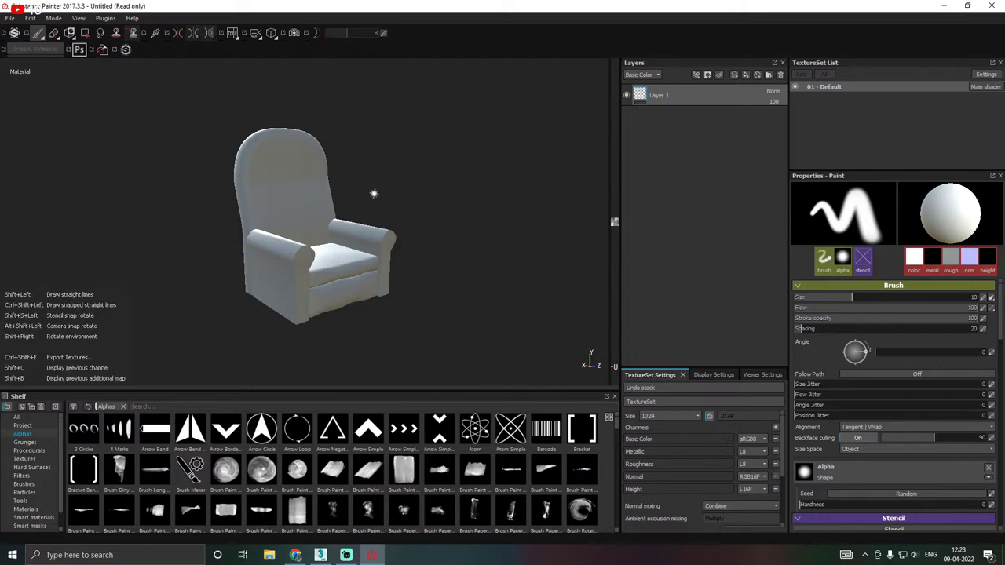
mouse_move(386, 194)
shift+right_down()
mouse_move(153, 200)
mouse_move(374, 194)
shift+right_up()
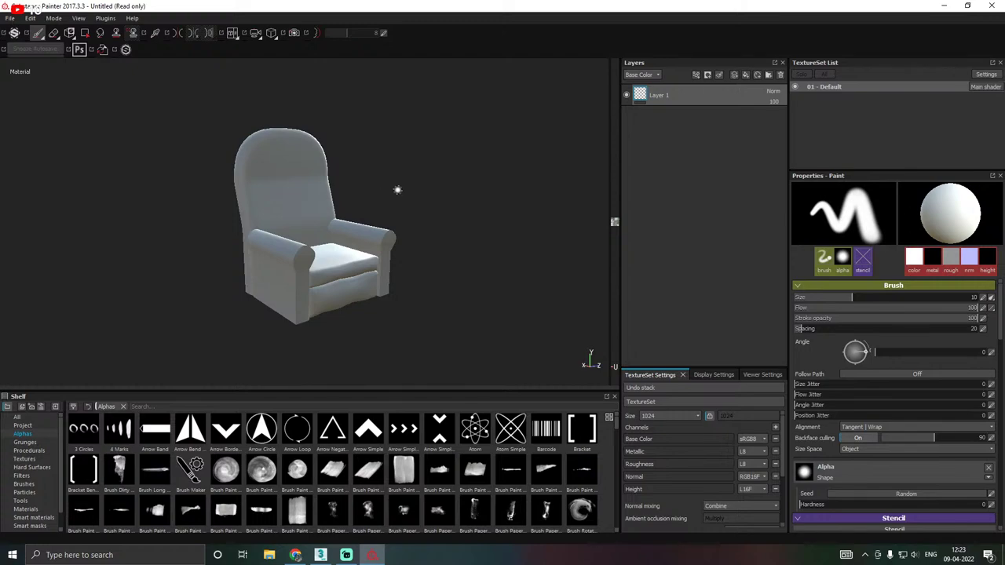
key(shift)
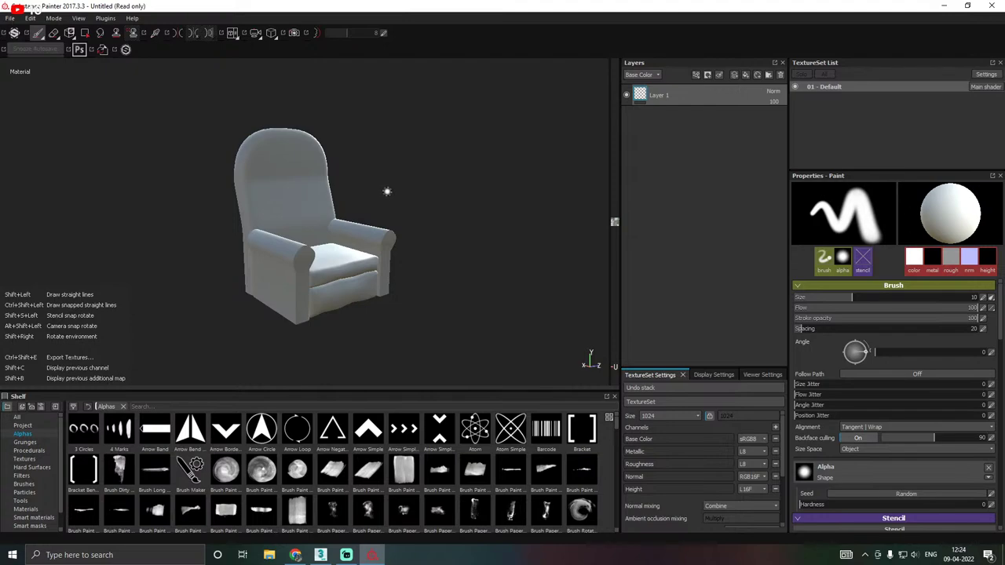
shift+right_drag(386, 192, 169, 193)
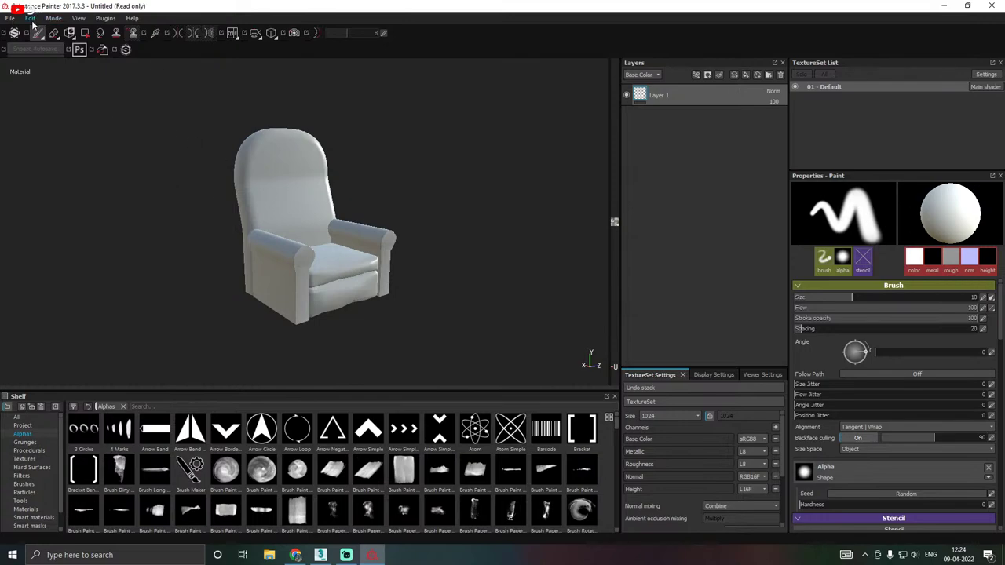
Save the project as chair.spp in the IntoTheWoods\SP folder.
click(9, 18)
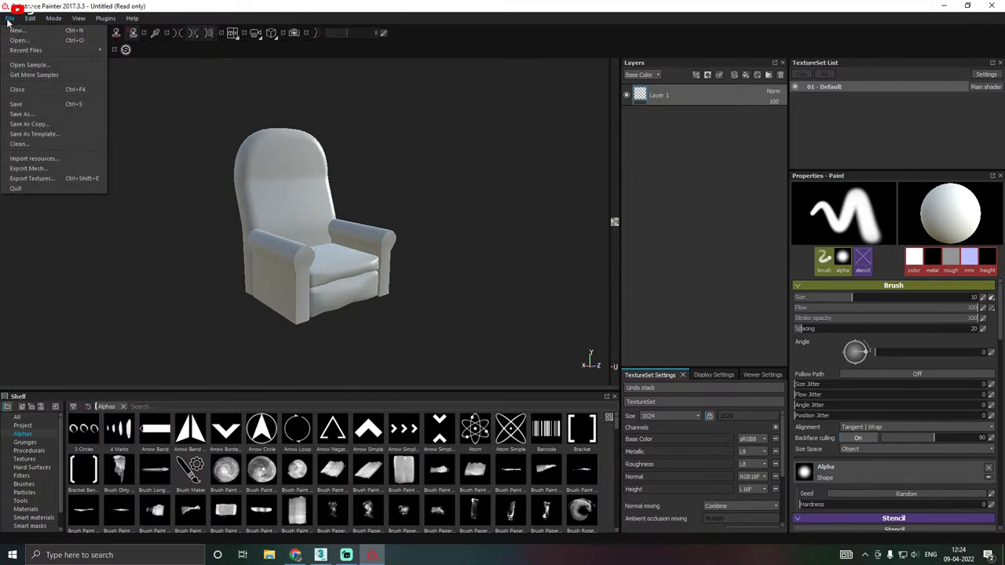
click(18, 103)
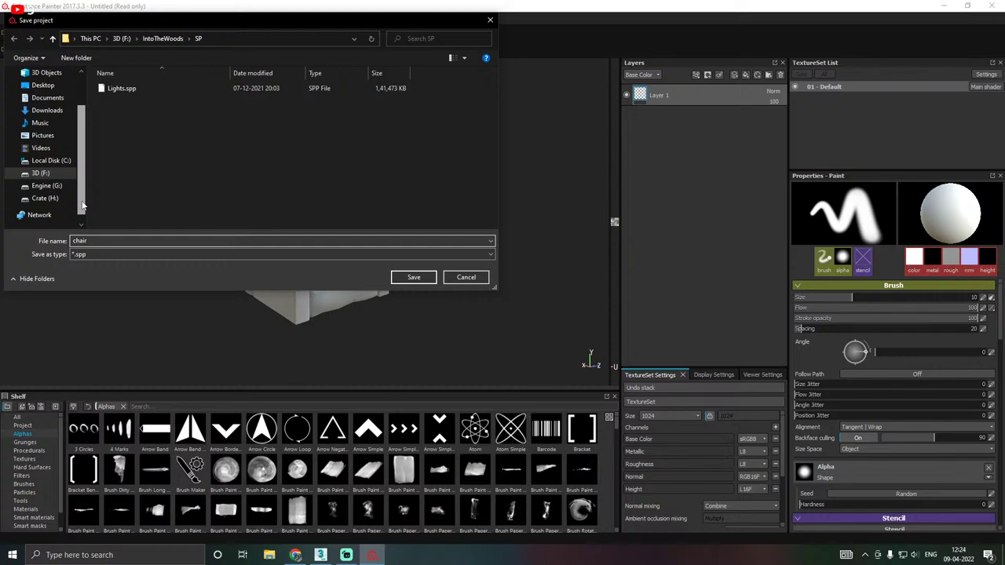
scroll(81, 205, up, 1)
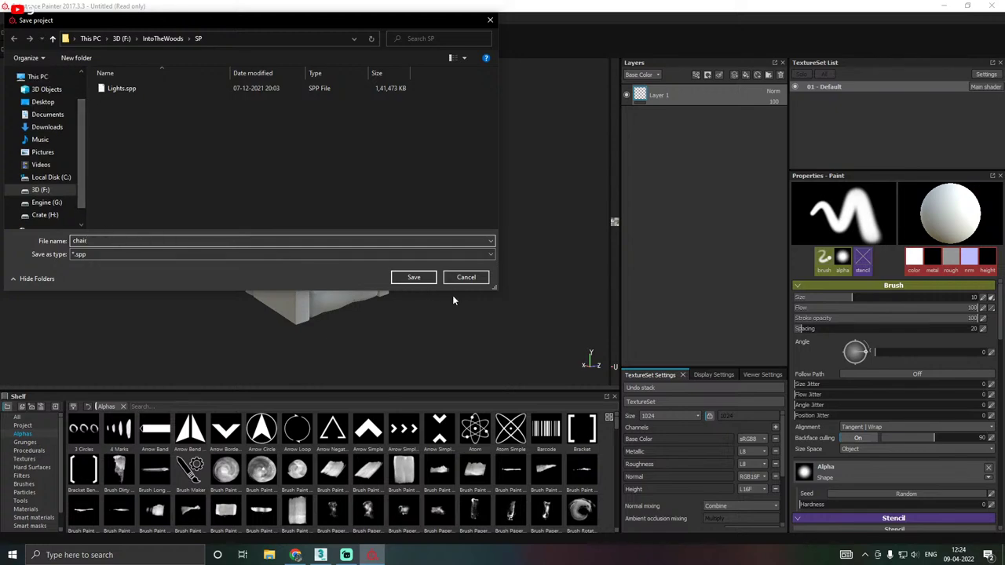
click(414, 276)
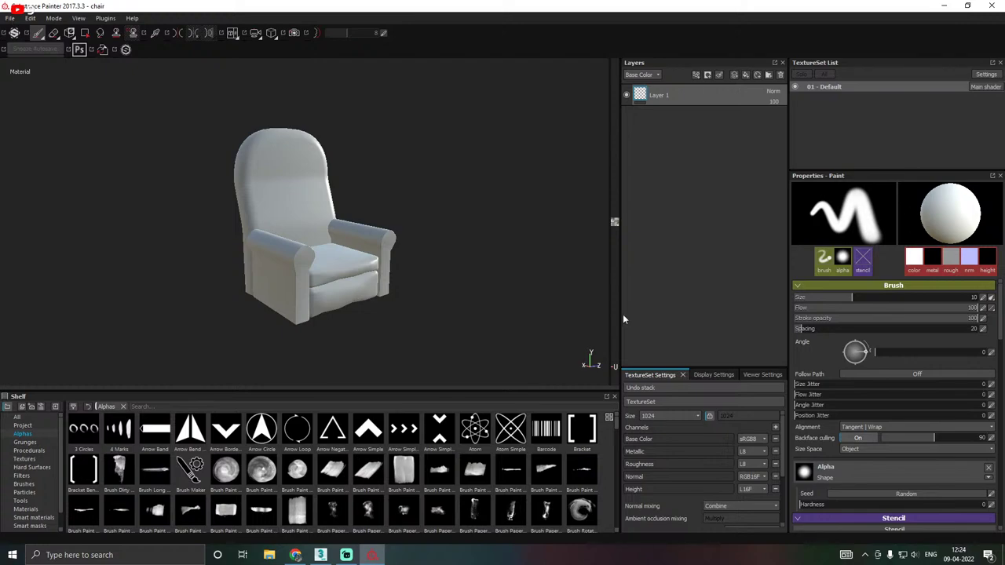
Reframe the chair, enlarge the TextureSet Settings panel, and glance at the Display and Viewer Settings tabs.
key(f)
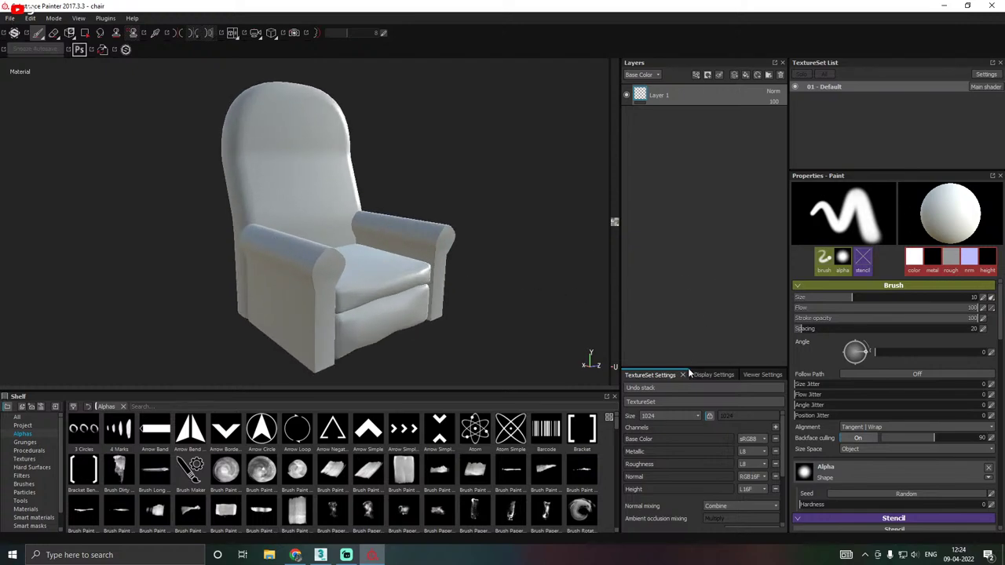
drag(688, 368, 644, 282)
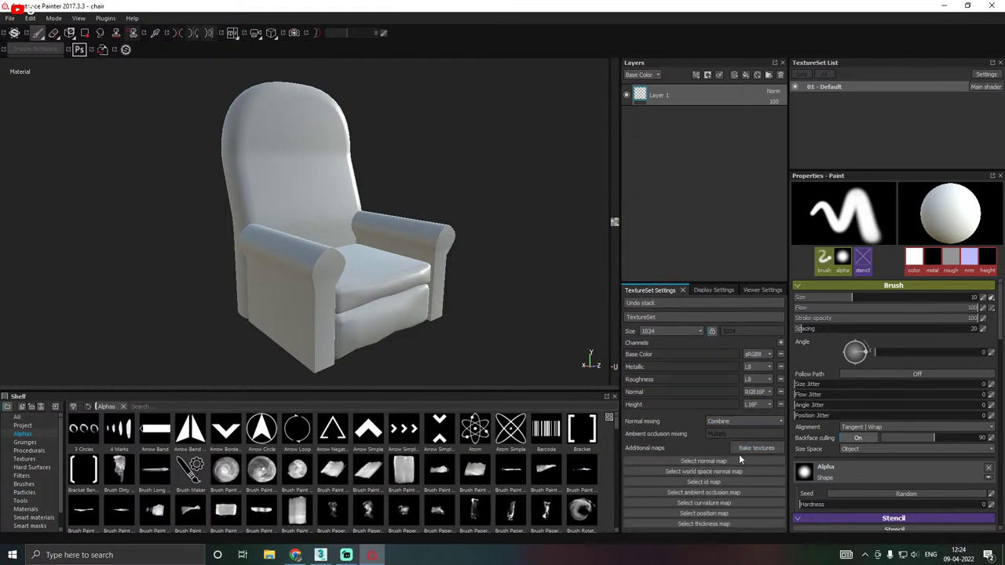
click(716, 290)
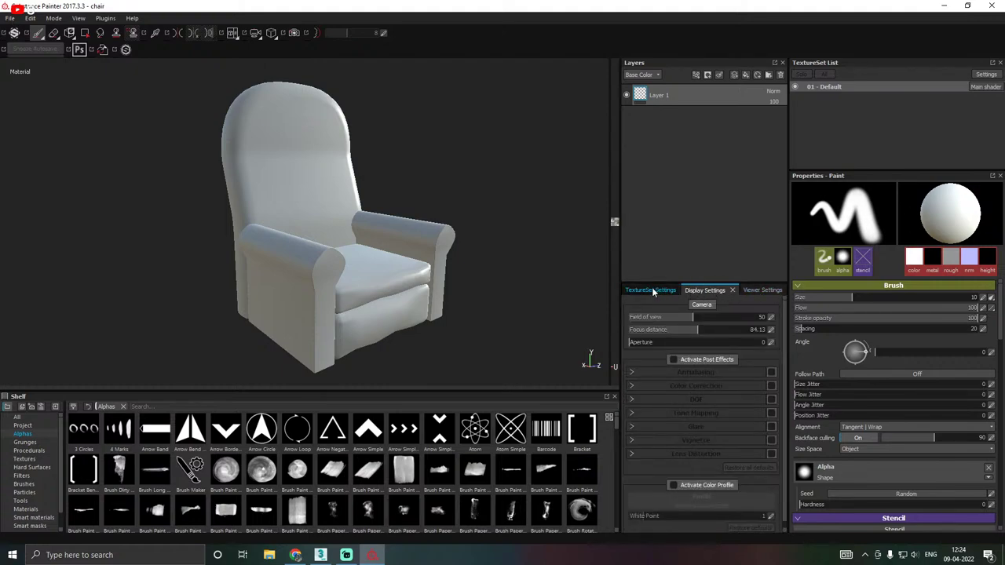
click(655, 291)
click(706, 289)
click(762, 291)
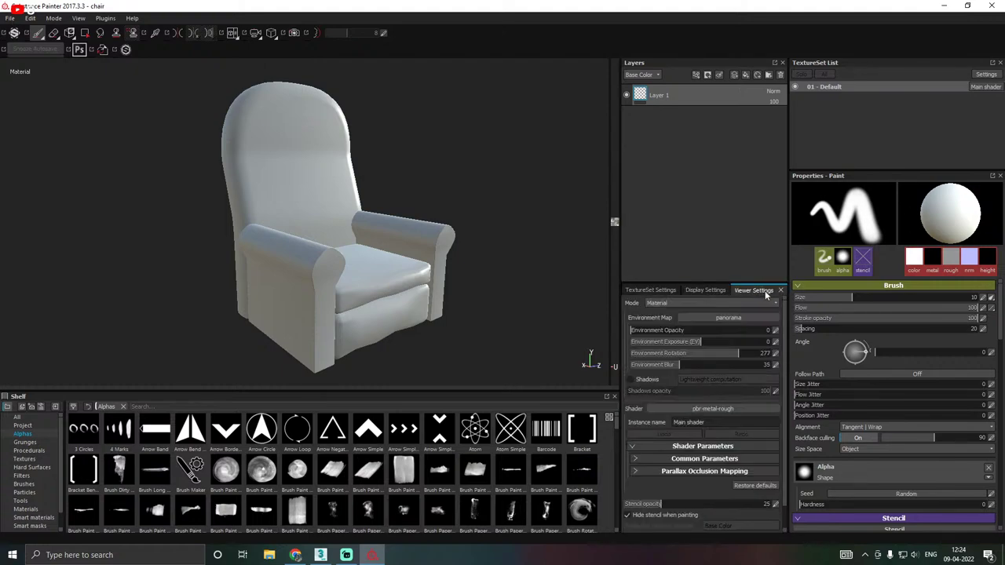
click(652, 292)
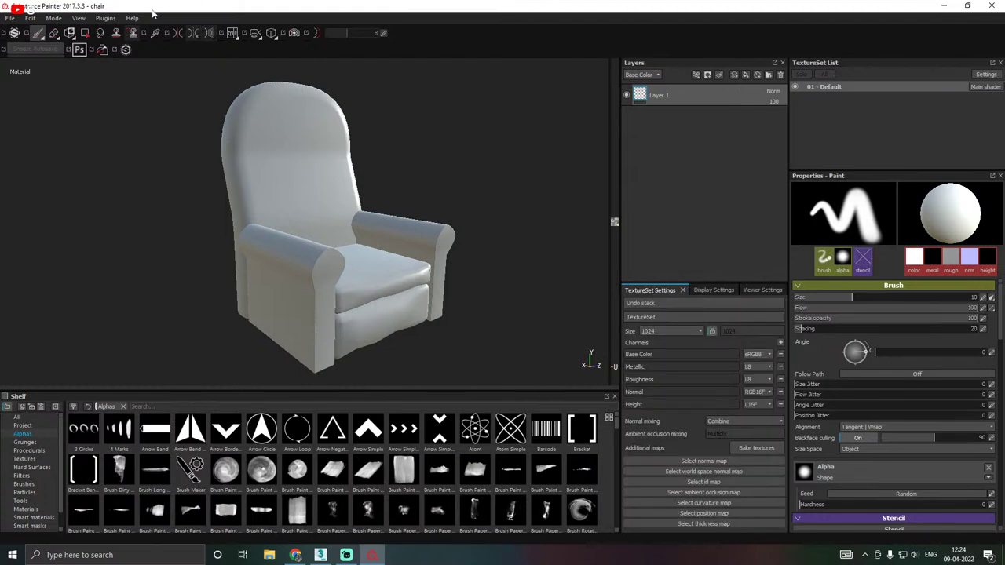
Browse the View menu's panel options without changes, then make TextureSet Settings slightly taller.
click(79, 18)
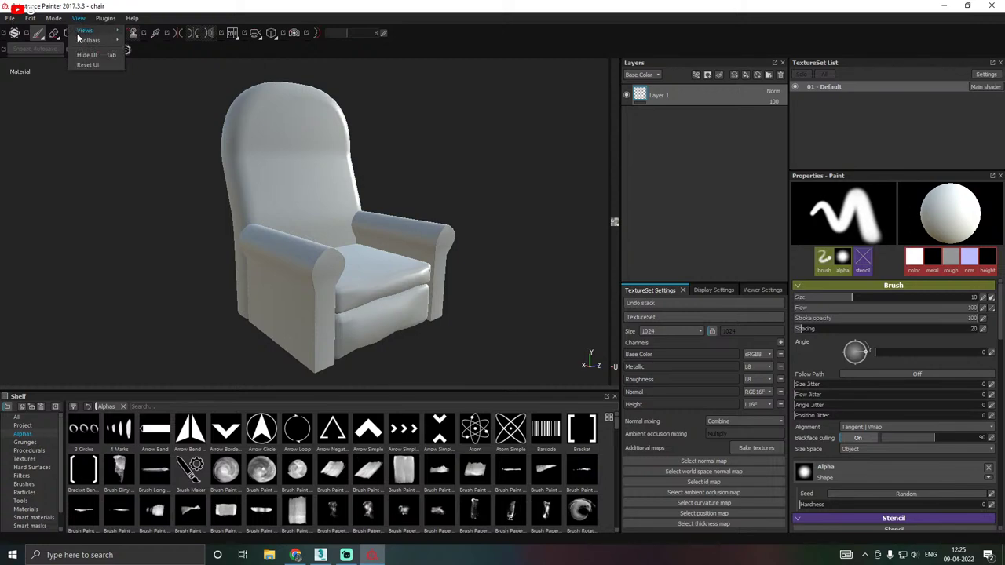
mouse_move(81, 33)
click(197, 99)
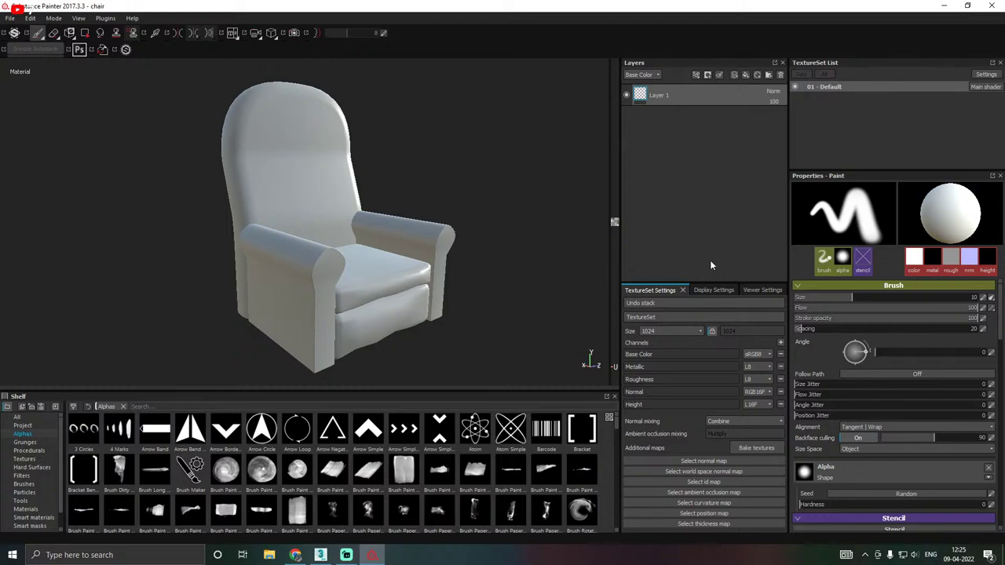
drag(694, 279, 667, 201)
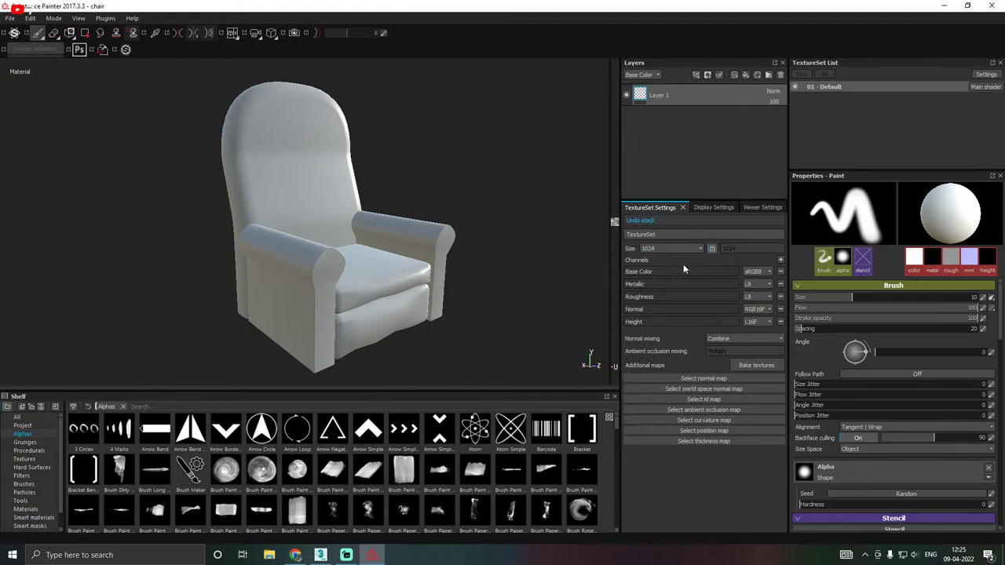
Open the Baking dialog, set the output size to 2048, and enlarge its window.
click(758, 365)
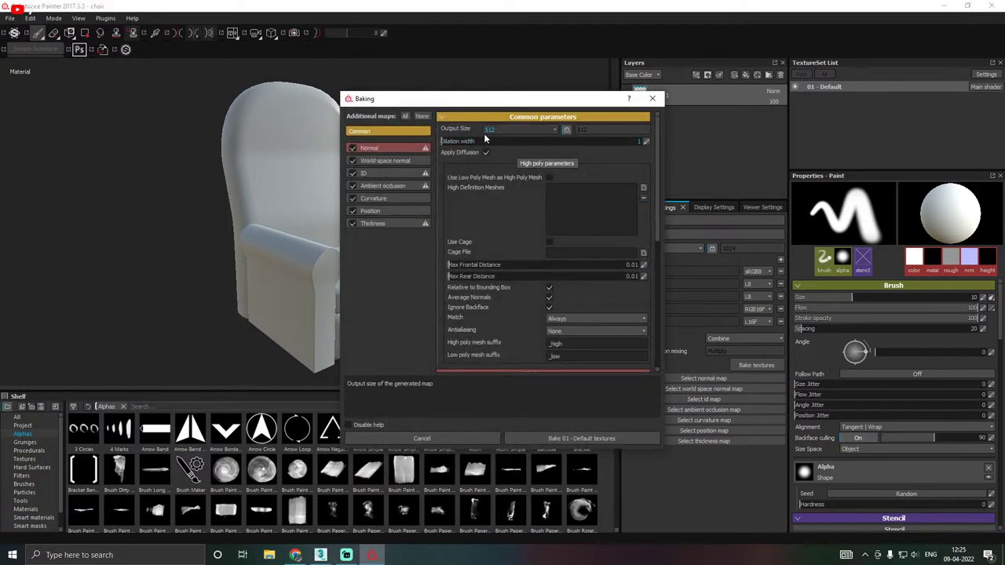
click(524, 129)
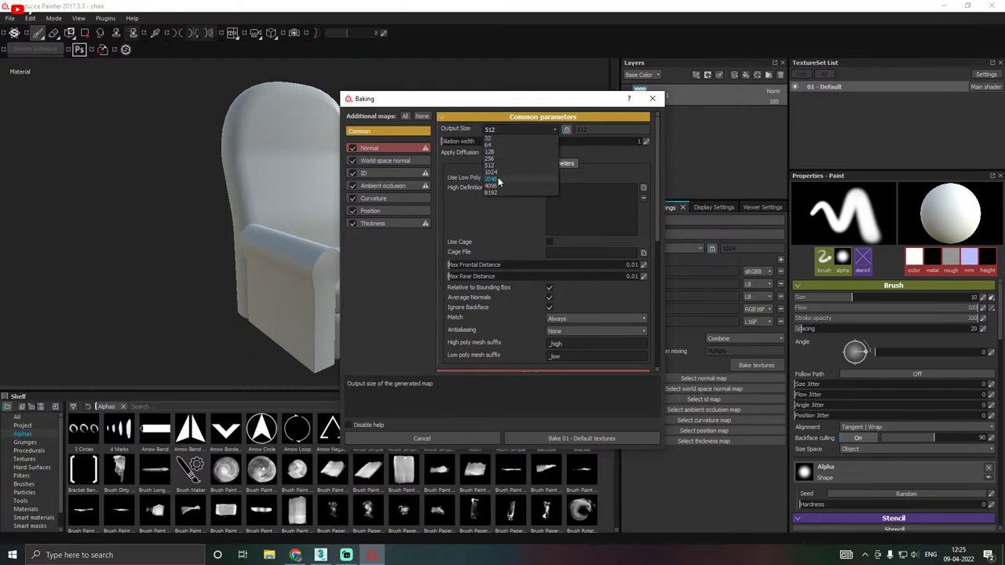
click(497, 181)
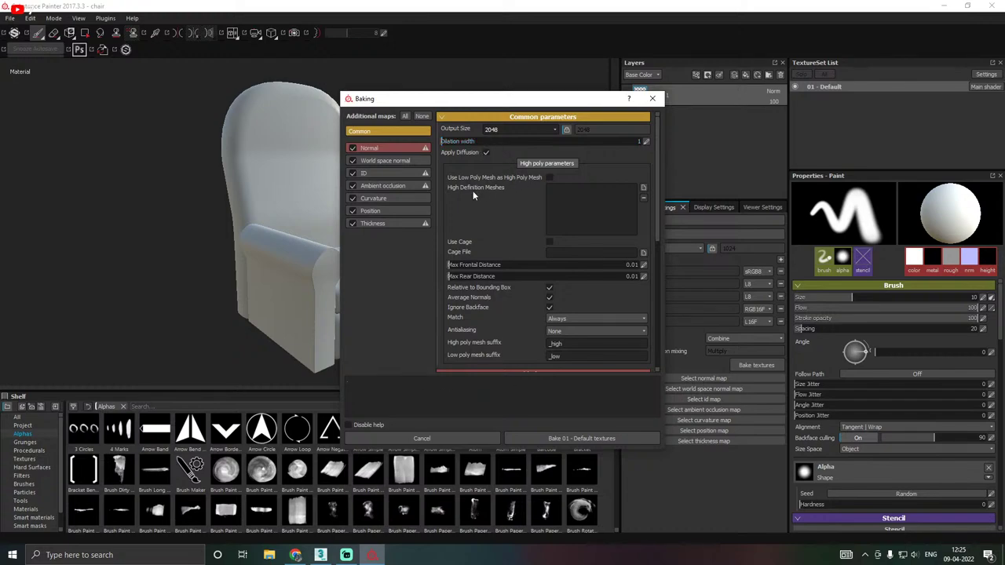
drag(342, 449, 309, 479)
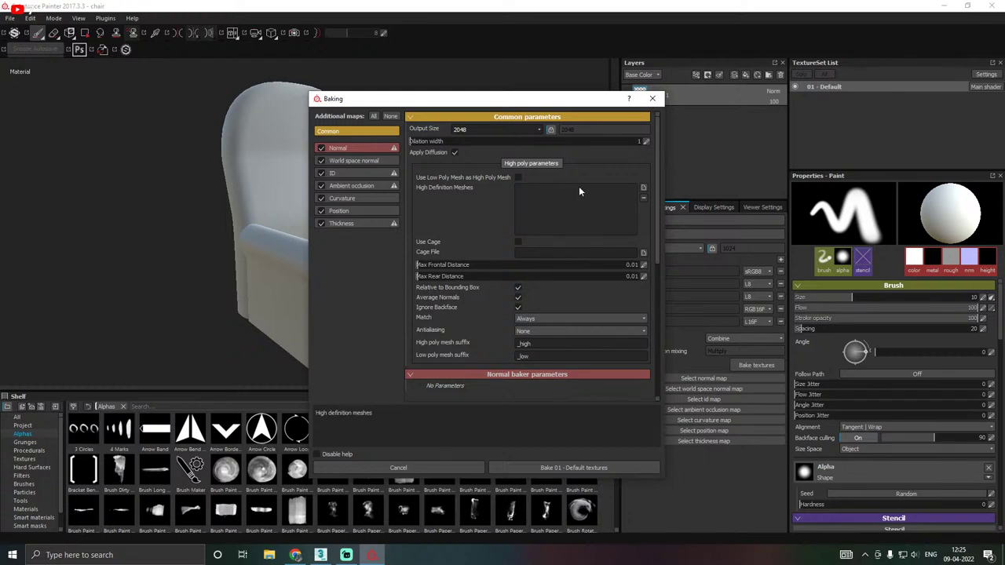
Add Chair_H.fbx as the high-definition mesh for baking.
click(643, 189)
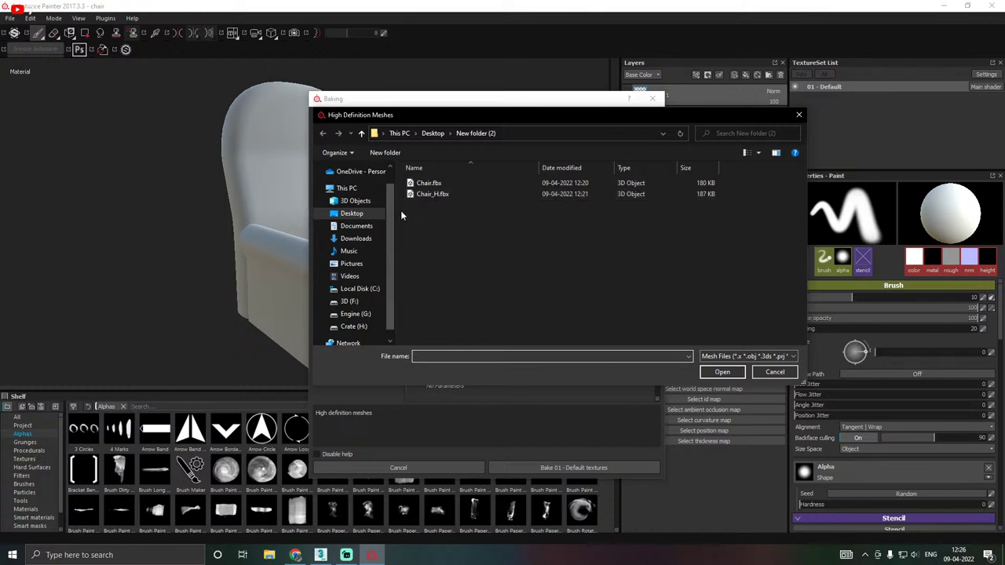
double_click(434, 195)
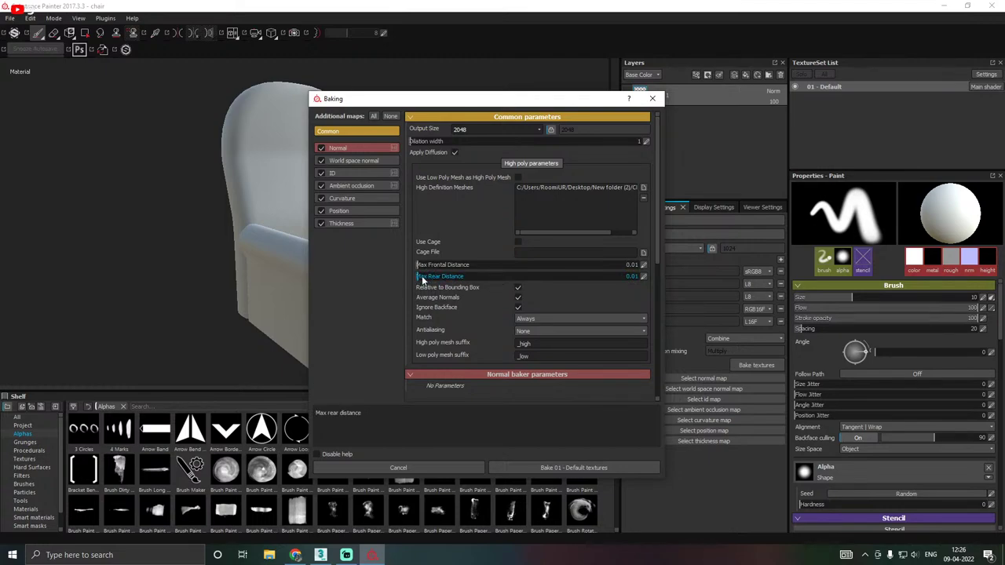
Set Max Rear Distance to 0.05, adjust Dilation width, and review the AO and Normal baker settings.
drag(422, 276, 427, 281)
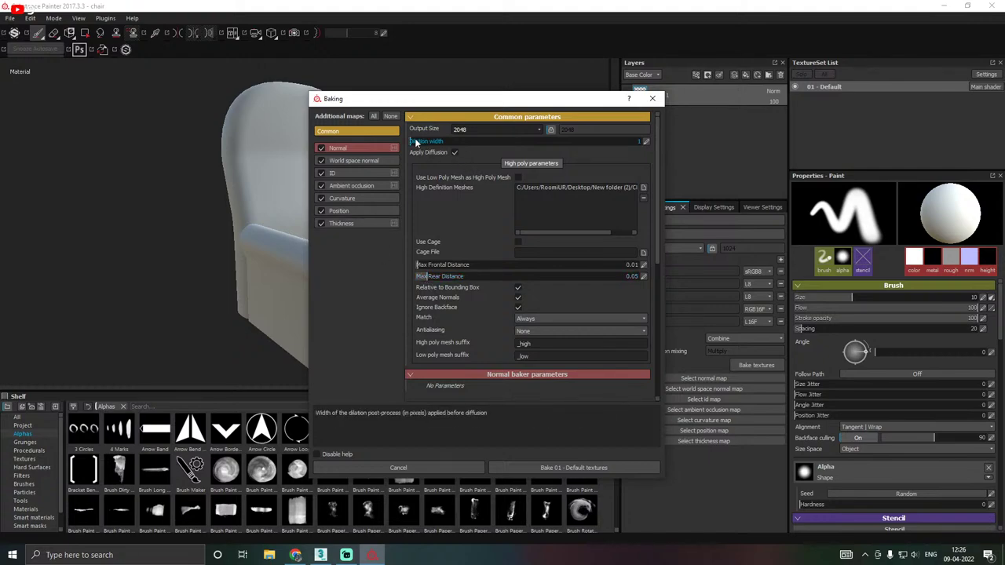
mouse_move(416, 142)
mouse_down()
mouse_move(434, 143)
mouse_move(410, 144)
mouse_up()
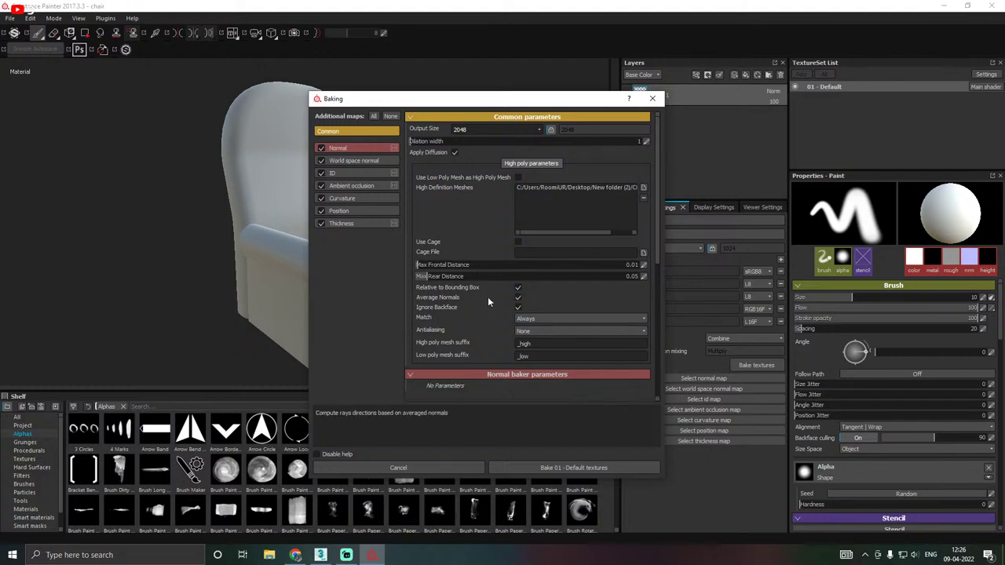
scroll(488, 297, down, 2)
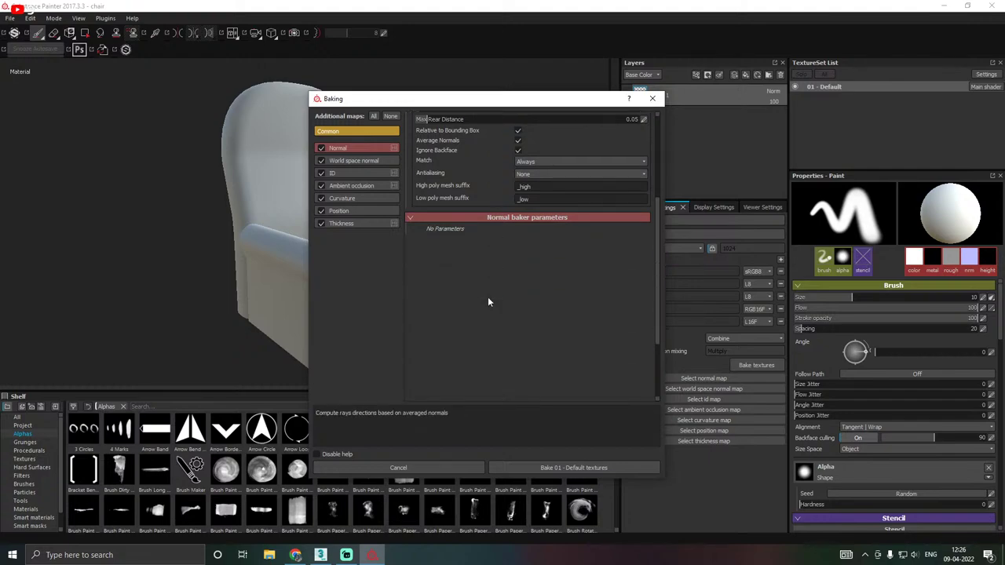
scroll(487, 302, up, 2)
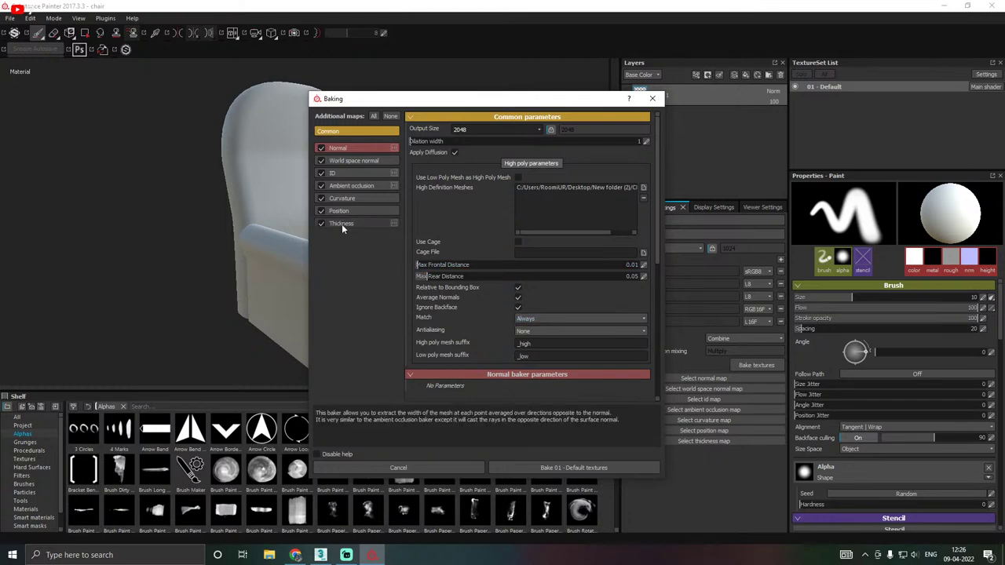
click(351, 185)
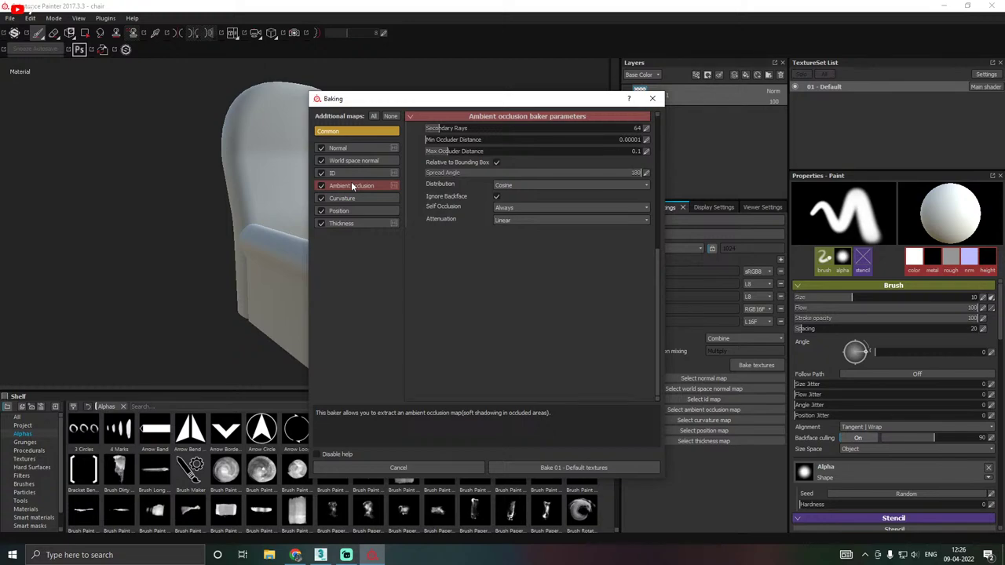
click(347, 148)
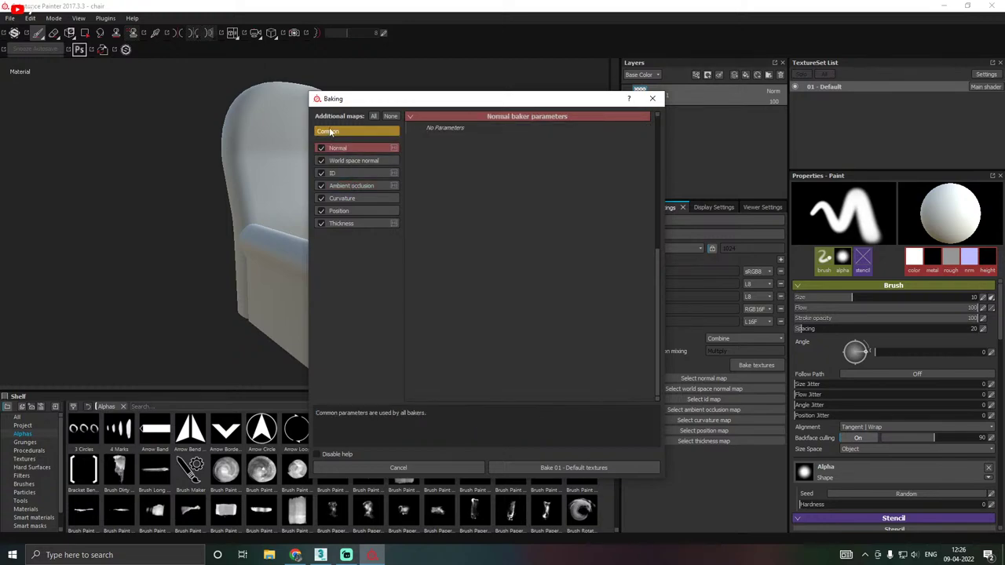
click(330, 132)
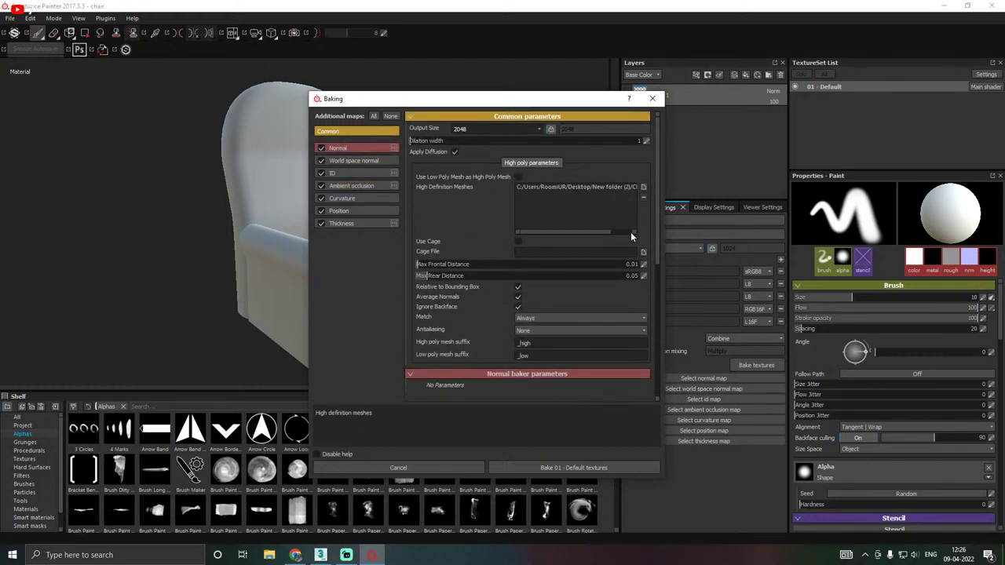
Bake the chair's mesh maps with 'Bake 01 - Default textures'.
click(573, 468)
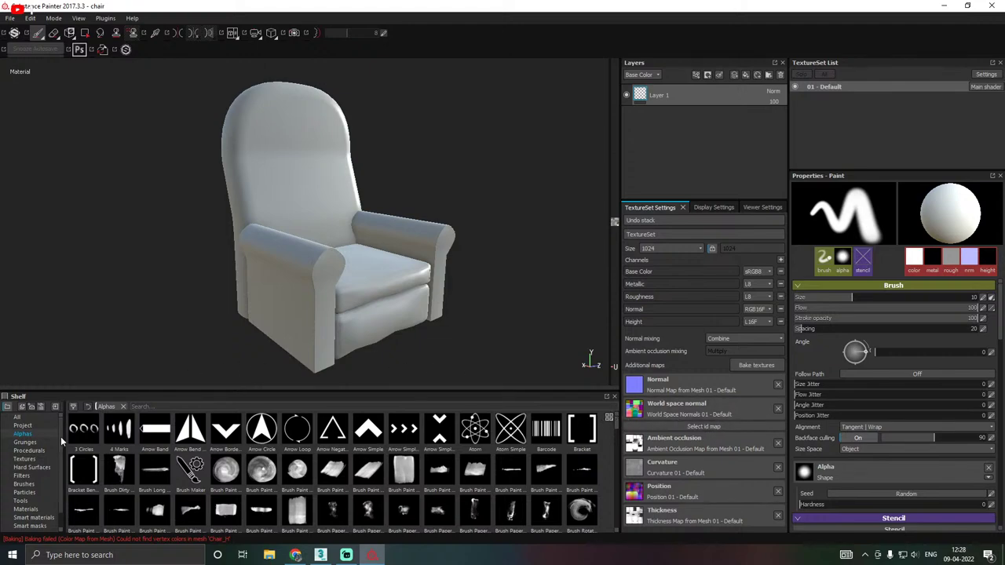
Show the baked map thumbnails in the Project shelf, orbit closer, and give the Layers panel more height.
click(22, 426)
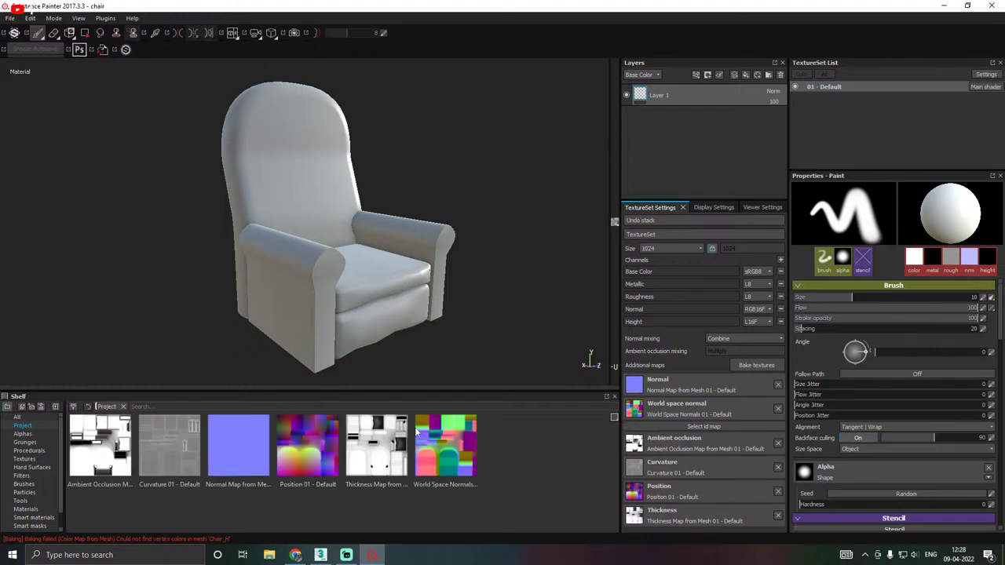
mouse_move(257, 454)
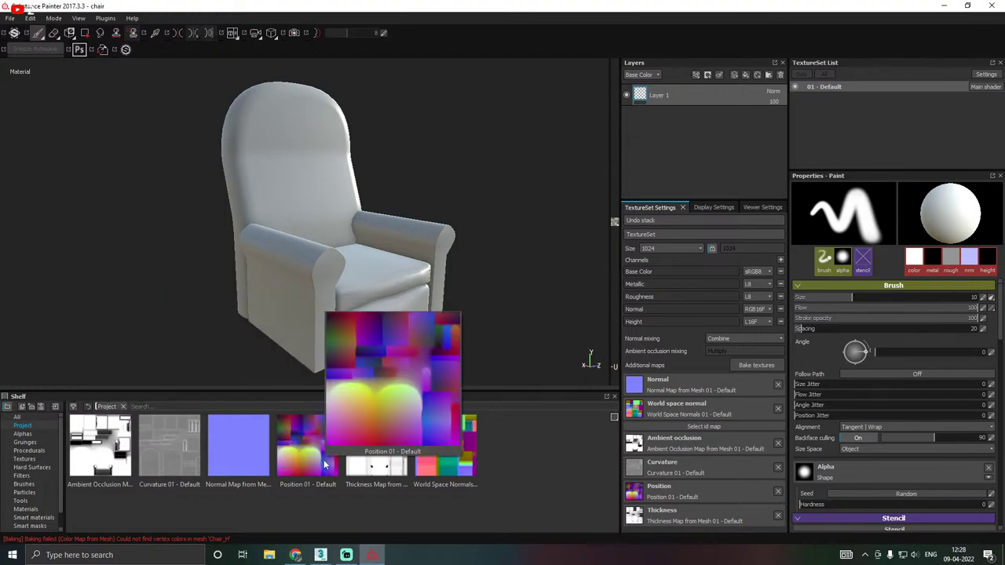
mouse_move(402, 462)
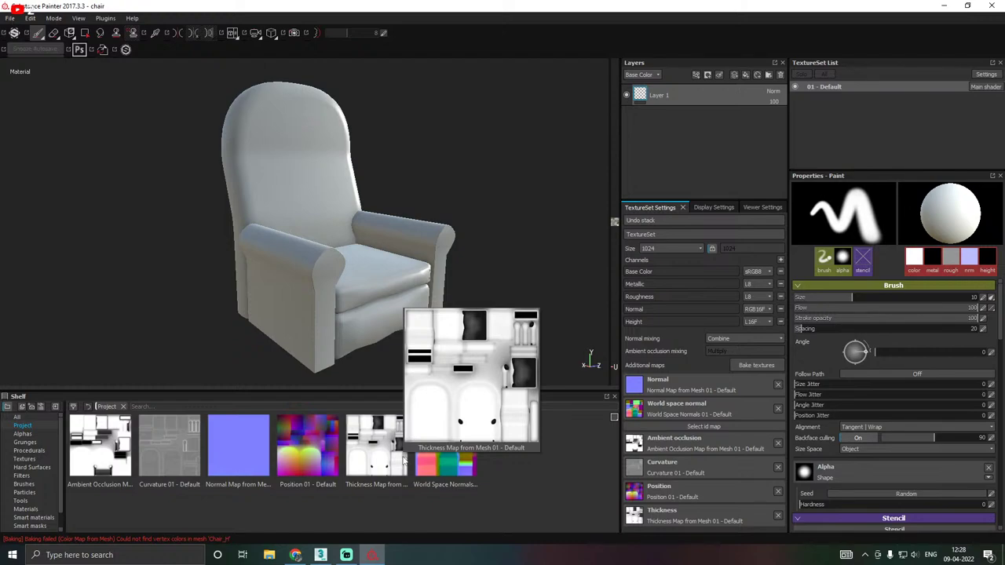
mouse_move(435, 464)
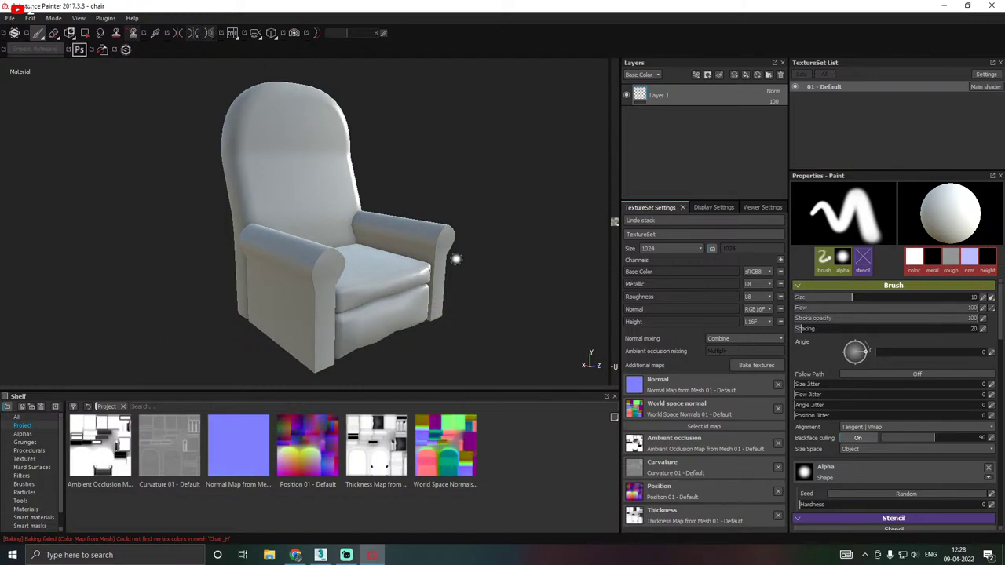
mouse_move(481, 258)
alt+mouse_down()
mouse_move(238, 258)
mouse_move(299, 243)
mouse_move(513, 254)
mouse_move(278, 312)
mouse_move(463, 274)
mouse_move(526, 275)
mouse_move(408, 330)
mouse_move(117, 321)
mouse_move(274, 329)
mouse_move(74, 385)
mouse_move(363, 330)
alt+mouse_up()
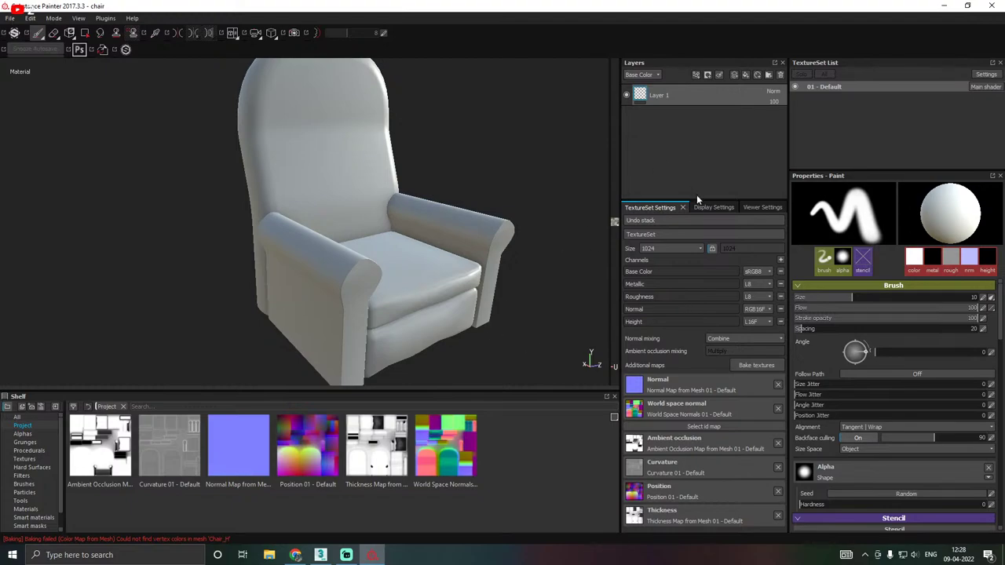
drag(697, 196, 709, 289)
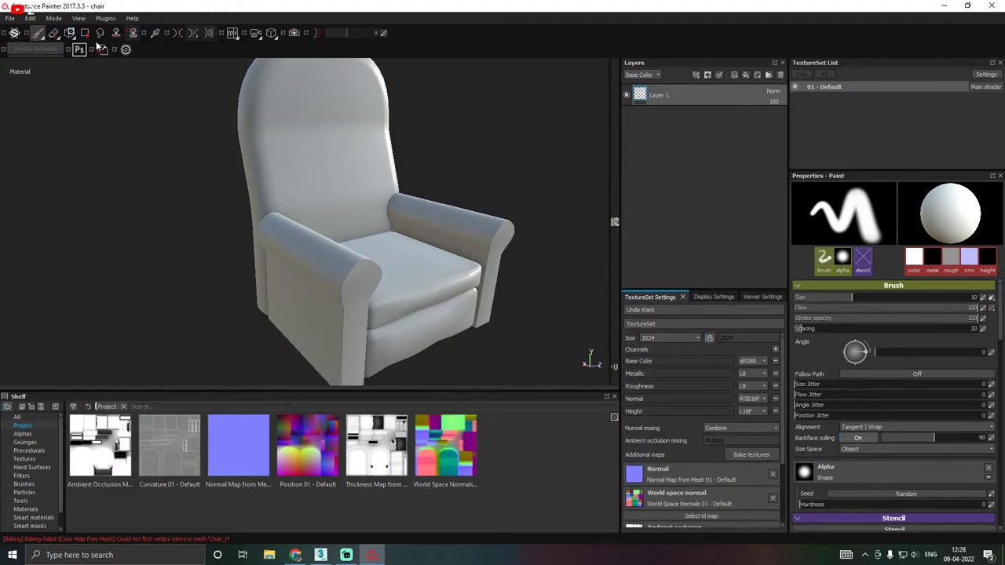
Save the chair project, then make the 3D view taller and orbit to a more frontal angle.
click(9, 17)
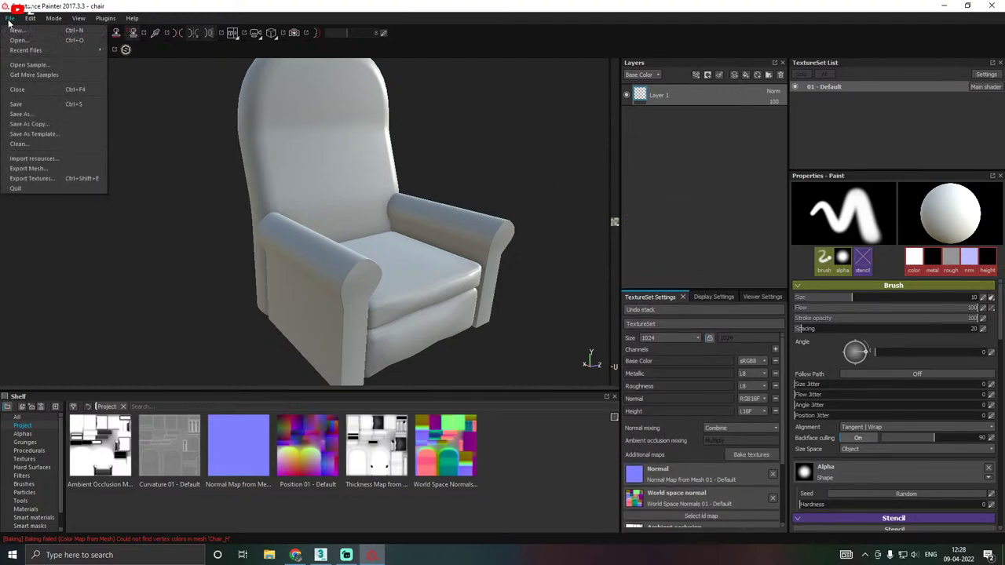
click(30, 105)
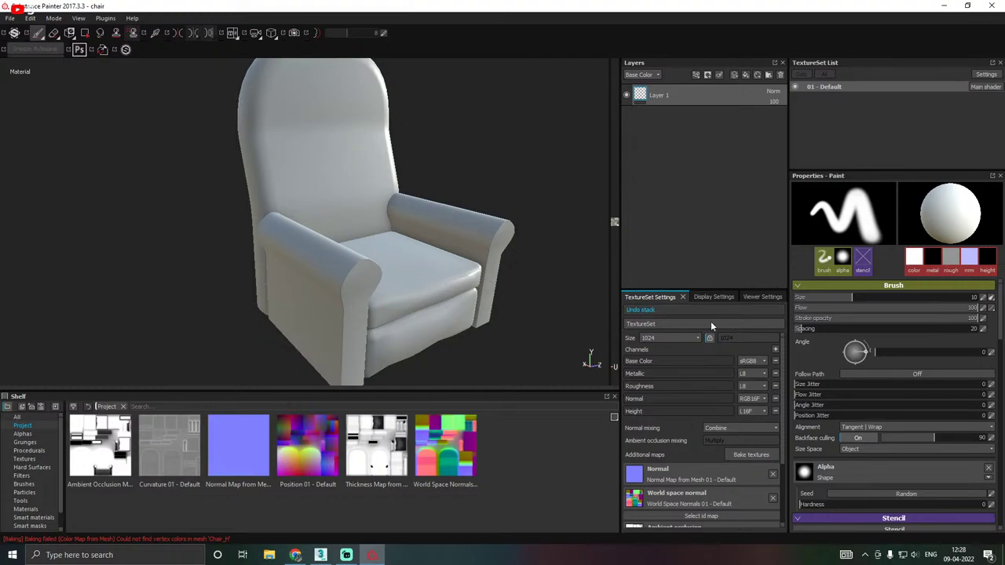
alt+drag(448, 280, 381, 284)
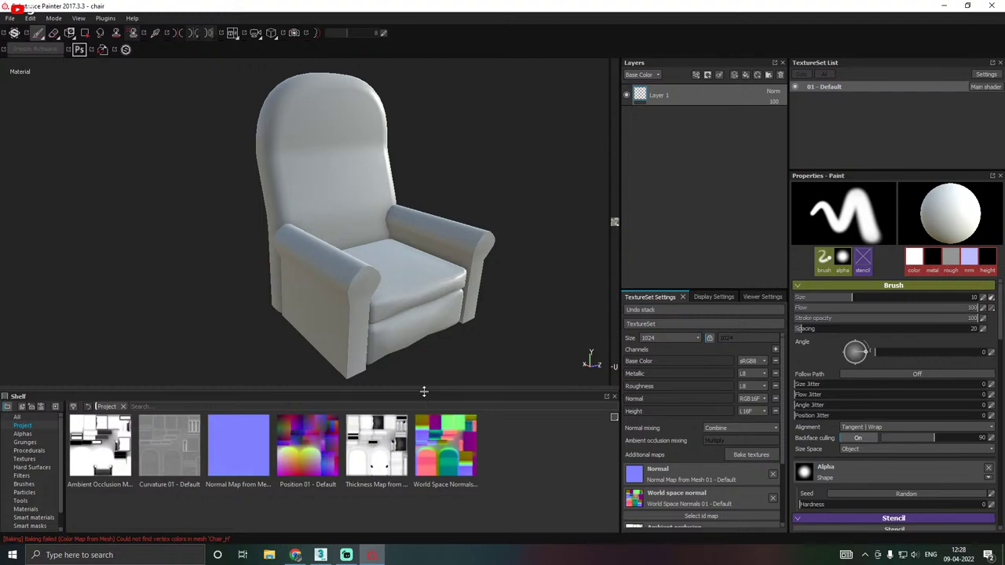
drag(422, 392, 422, 419)
alt+drag(280, 343, 281, 346)
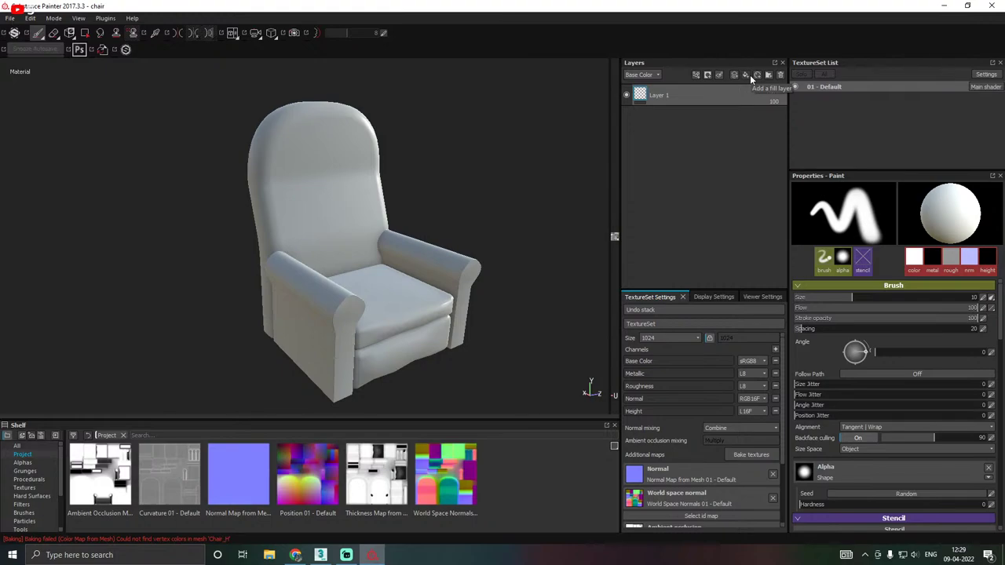
click(11, 18)
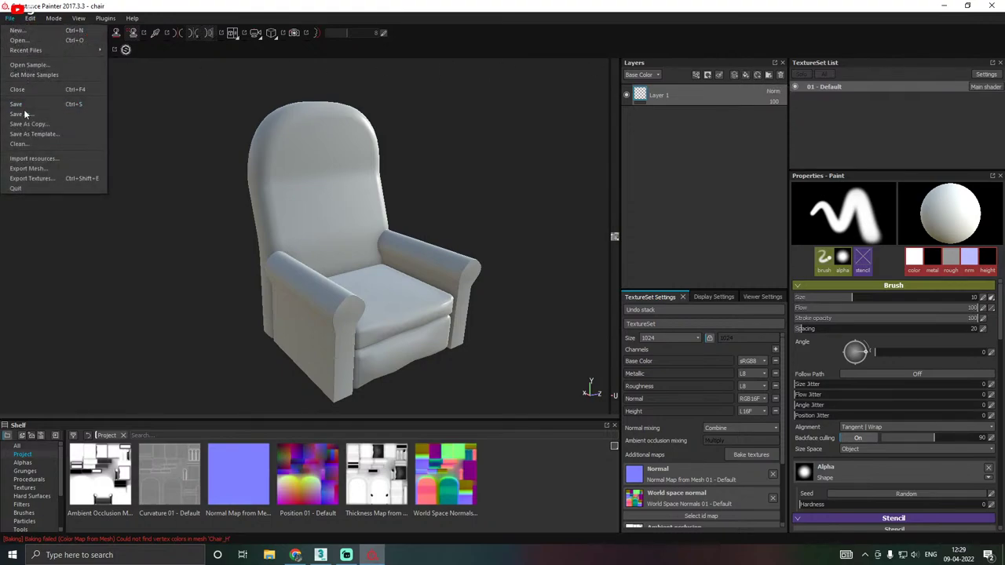
click(280, 184)
mouse_move(343, 238)
alt+mouse_down()
mouse_move(410, 224)
mouse_move(333, 228)
alt+mouse_up()
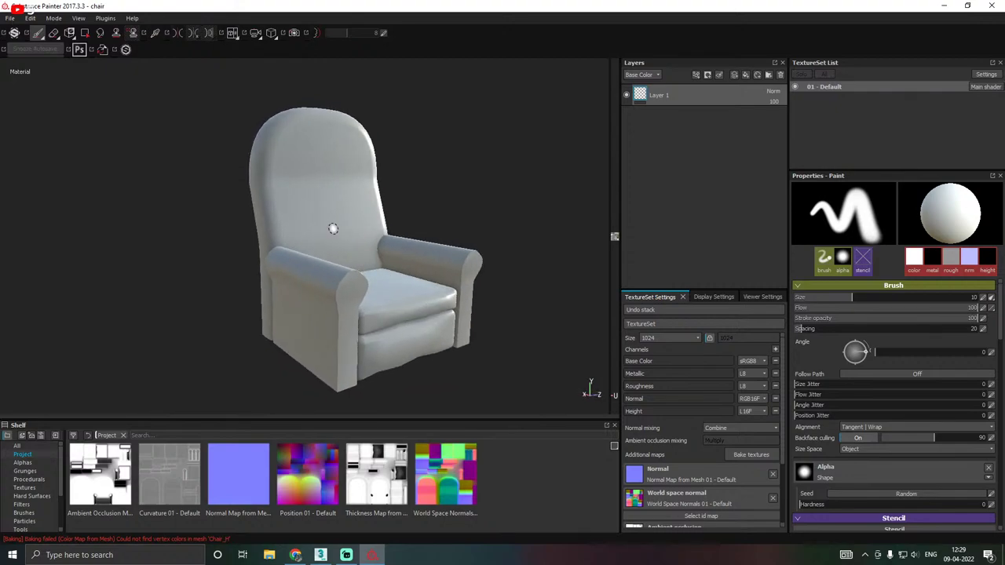
key(c)
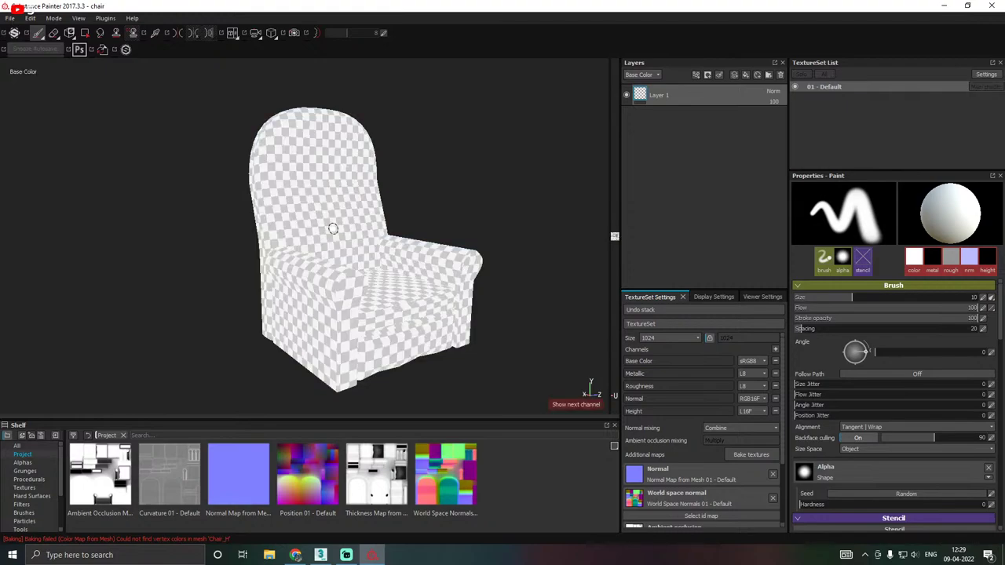
key(c)
key(c)
key(c)
key(c)
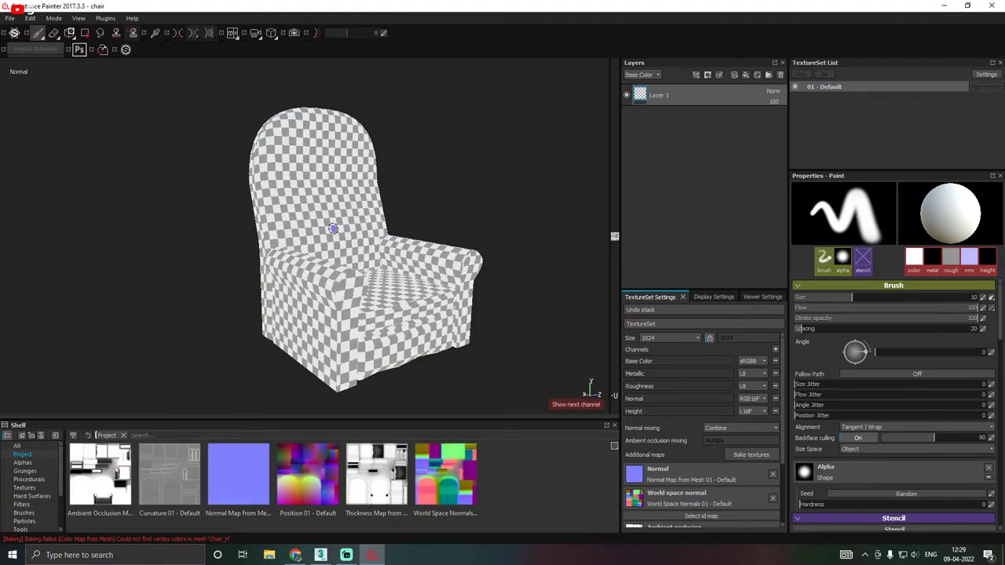
key(c)
key(shift+c)
key(shift+c)
key(c)
key(m)
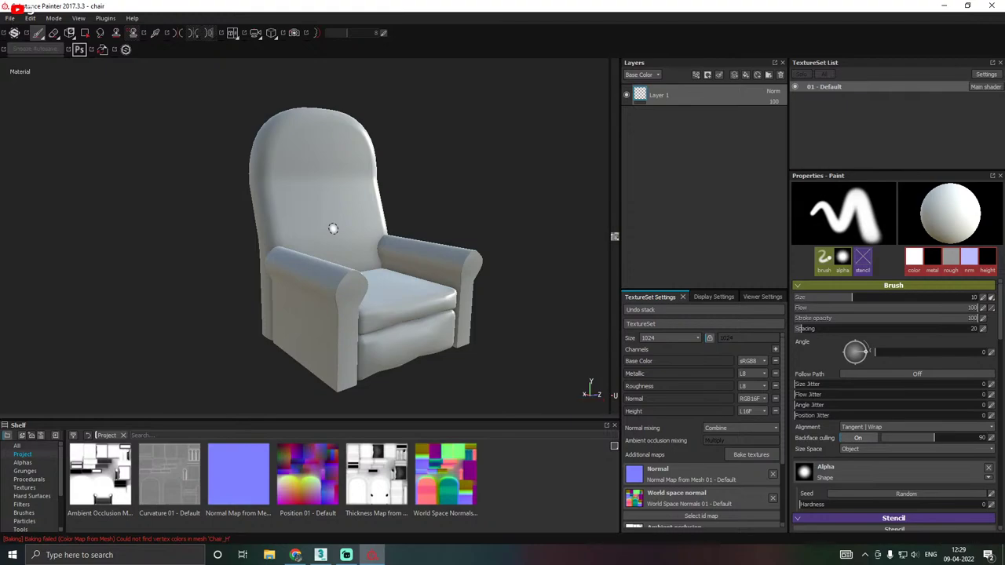
key(c)
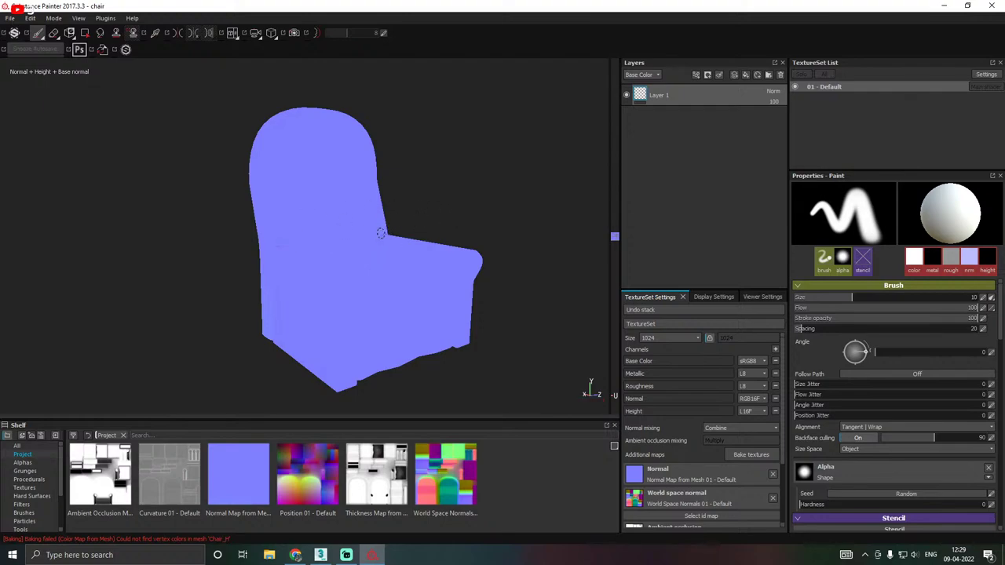
key(c)
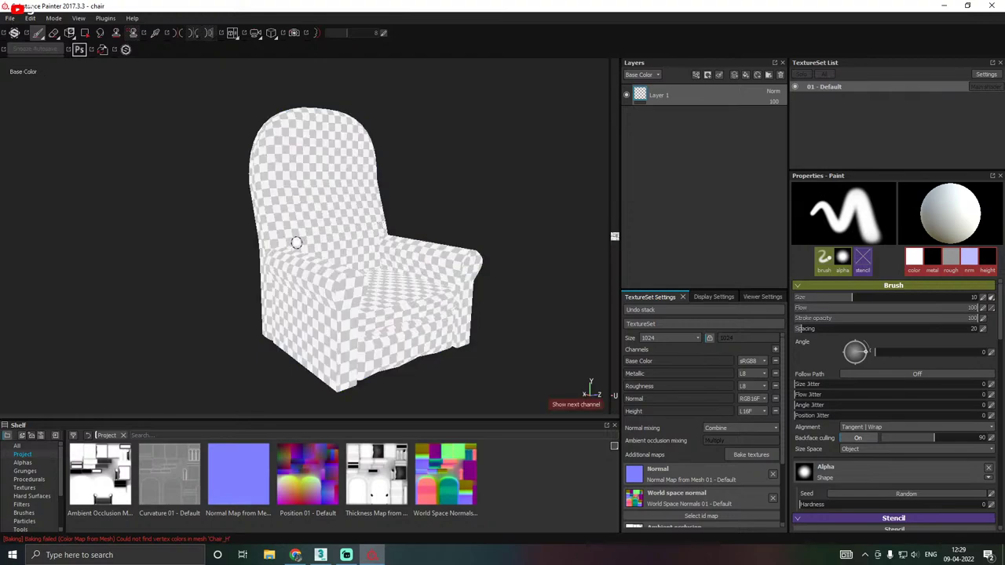
alt+drag(365, 241, 384, 250)
key(c)
key(c)
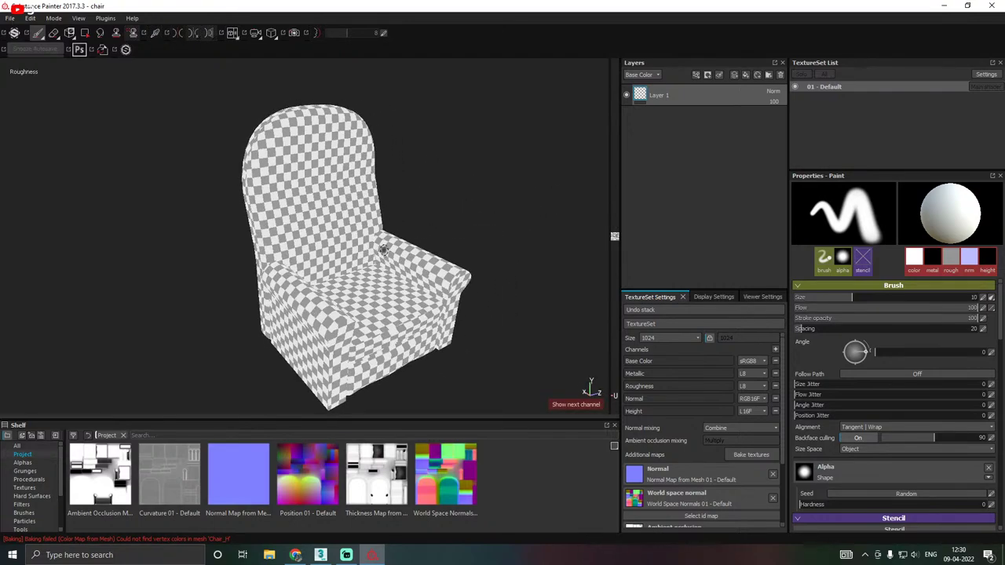
key(c)
key(c)
key(c)
key(c)
key(c)
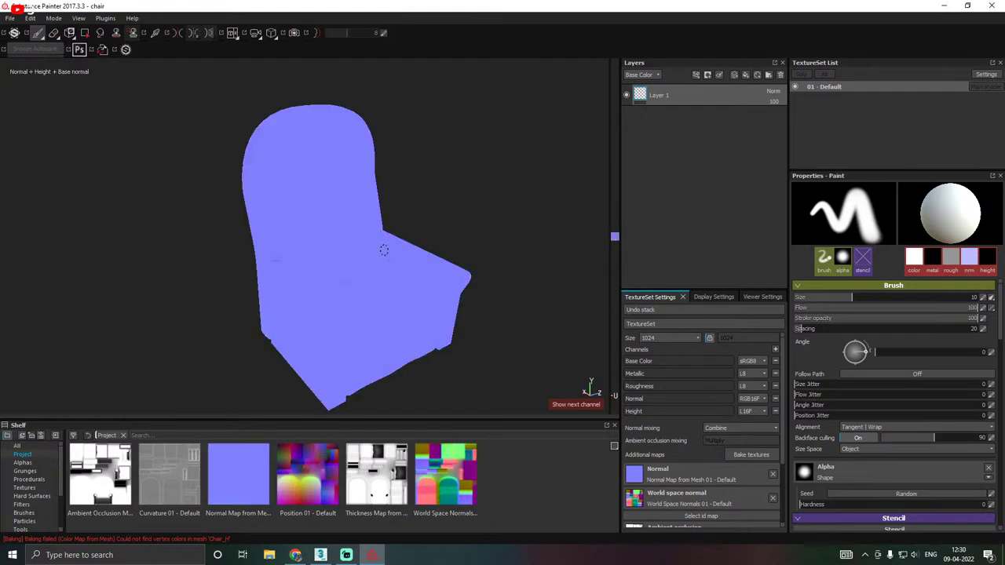
key(c)
key(c)
key(c)
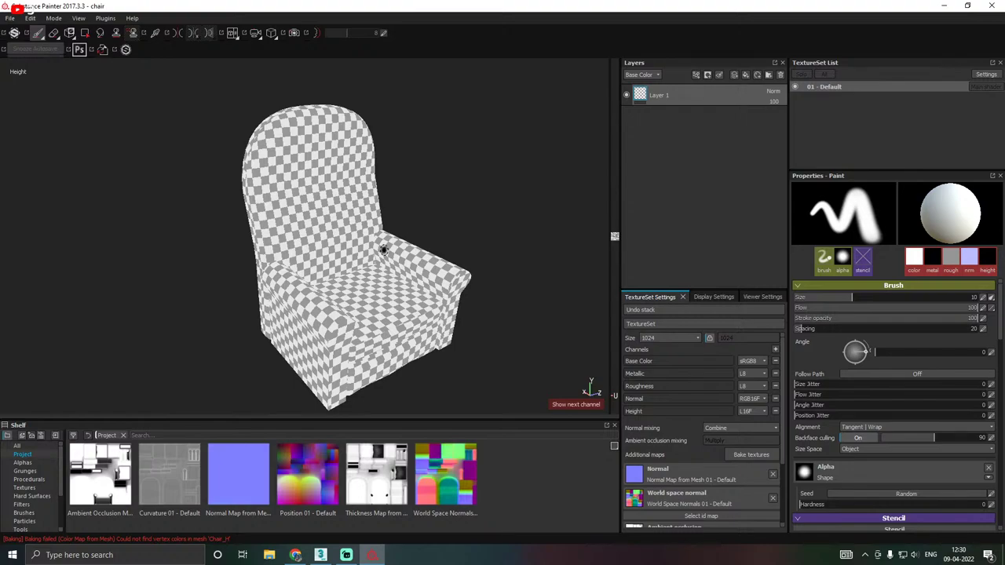
key(m)
mouse_move(382, 251)
alt+mouse_down()
mouse_move(380, 264)
mouse_move(381, 241)
alt+mouse_up()
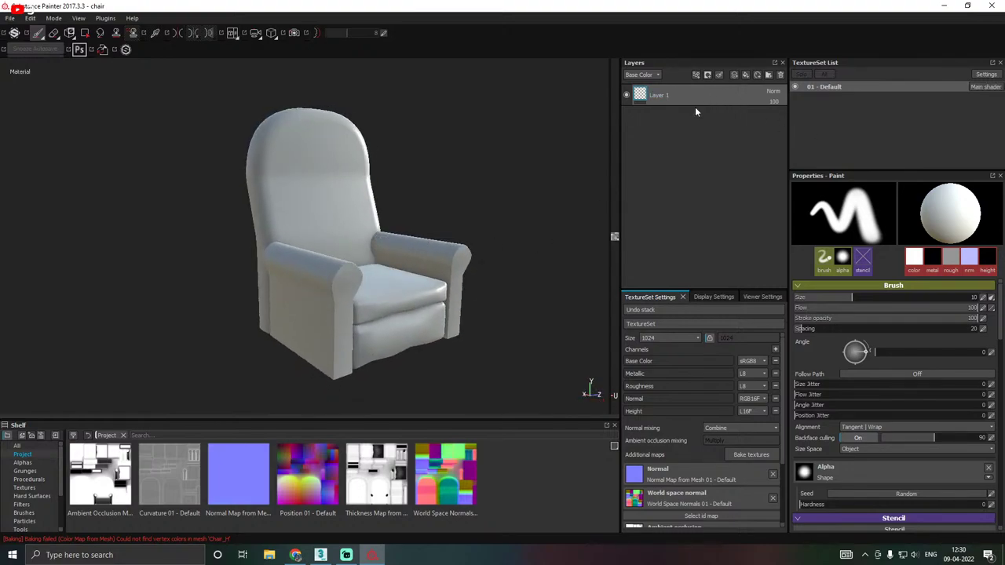
double_click(655, 95)
key(Return)
alt+drag(427, 220, 426, 228)
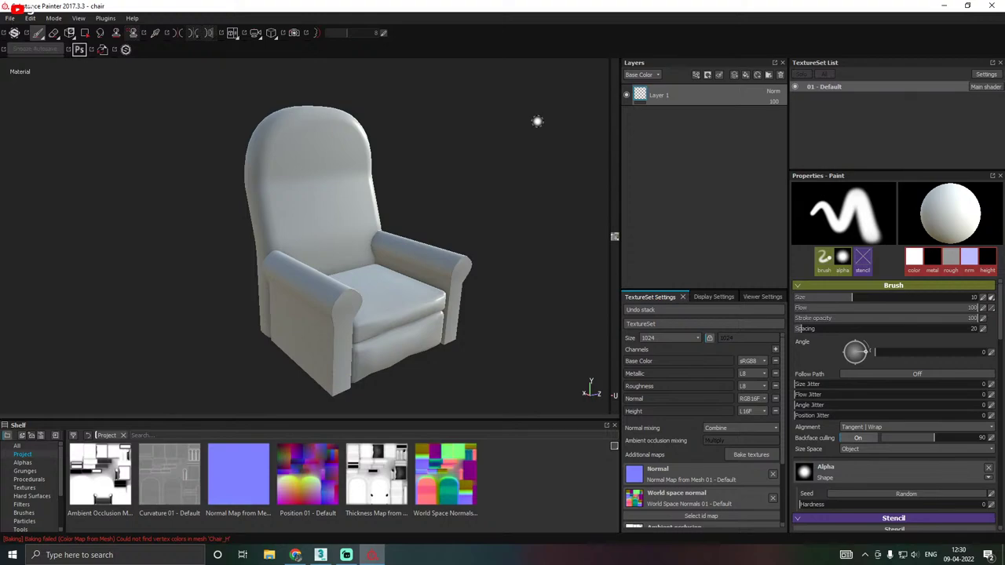
Add Fill layer 1 above Layer 1 and enlarge the layer stack and shelf areas.
click(744, 74)
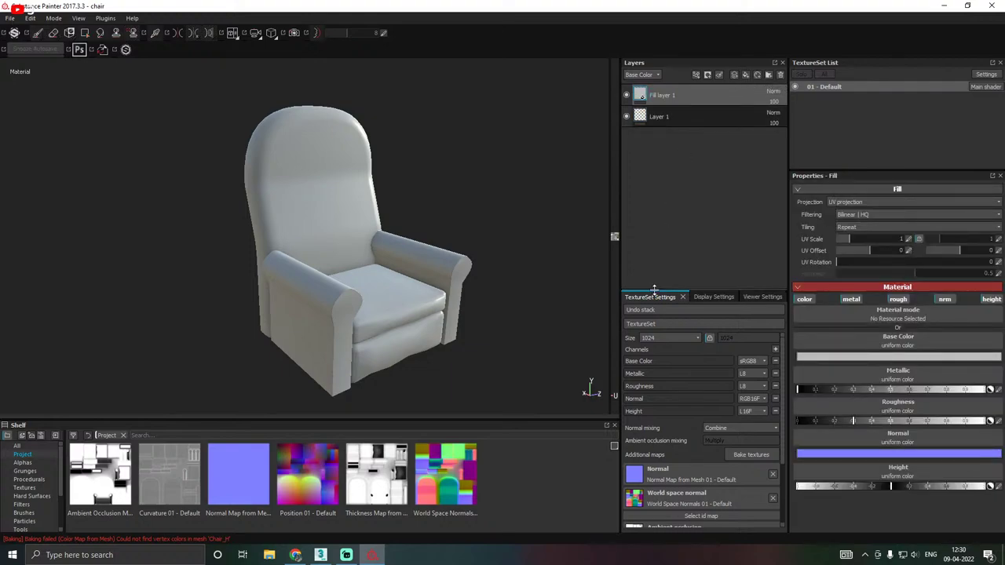
drag(654, 290, 653, 319)
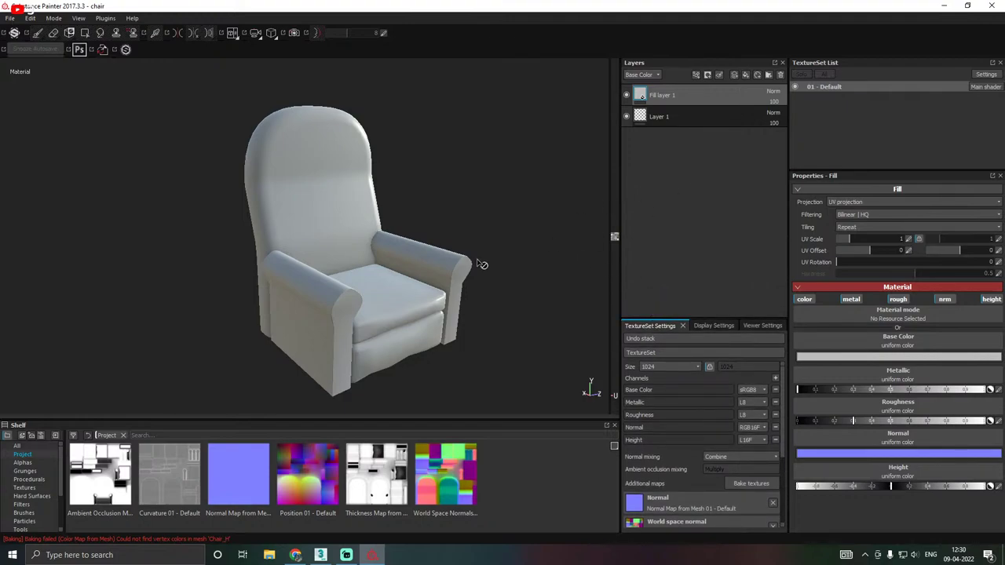
drag(247, 427, 238, 385)
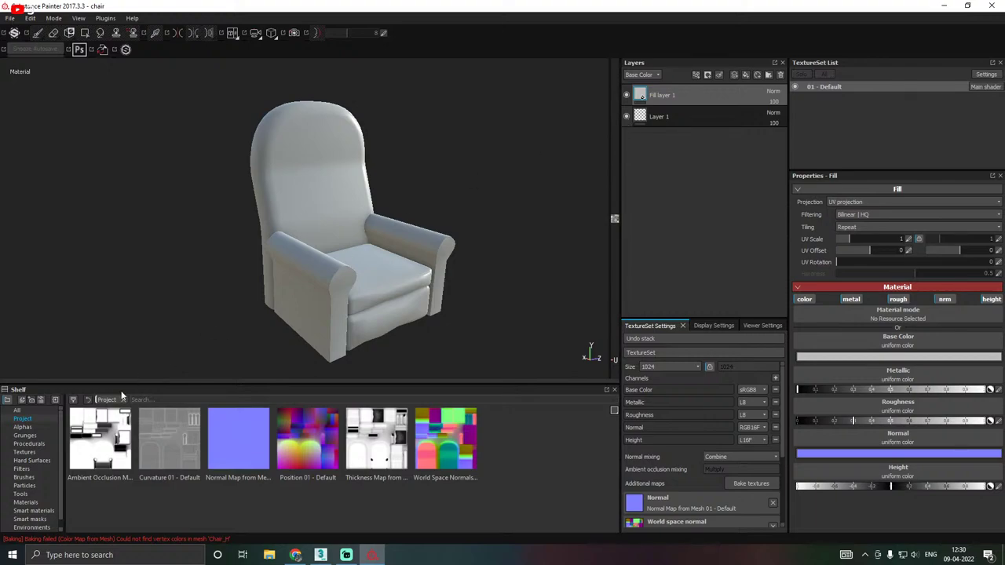
Show the Materials shelf with more rows and locate Fabric Soft Denim.
click(24, 504)
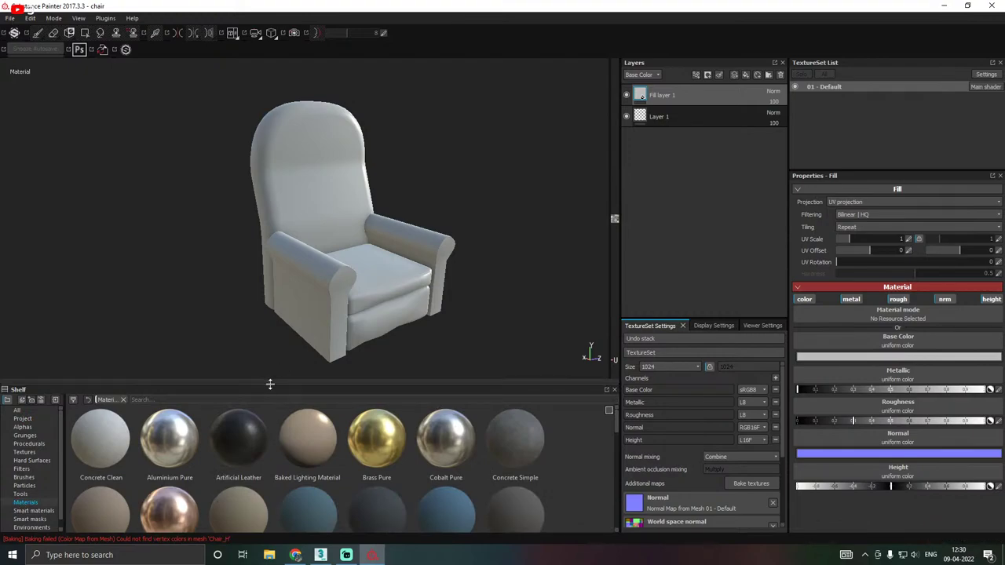
drag(269, 384, 253, 283)
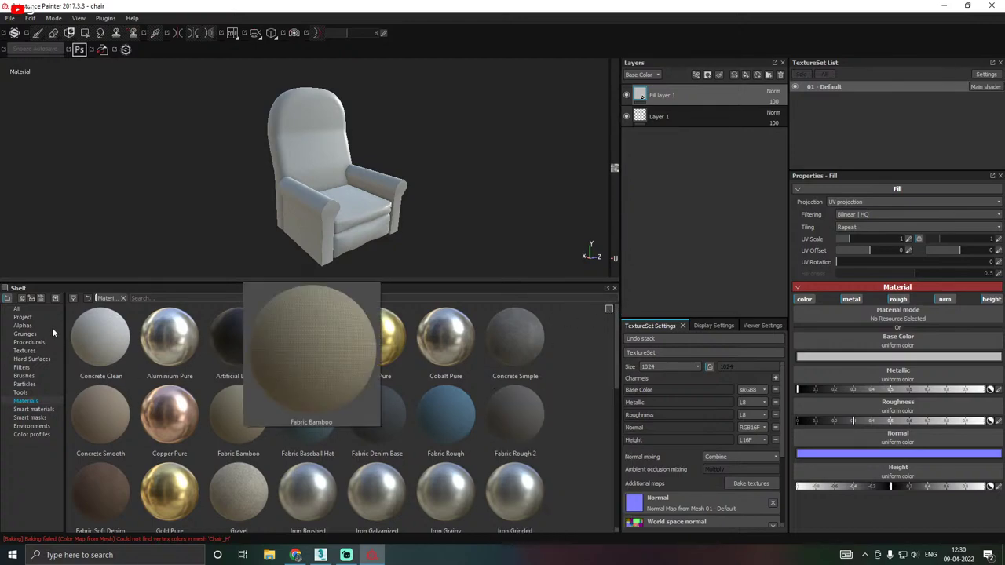
scroll(234, 443, down, 5)
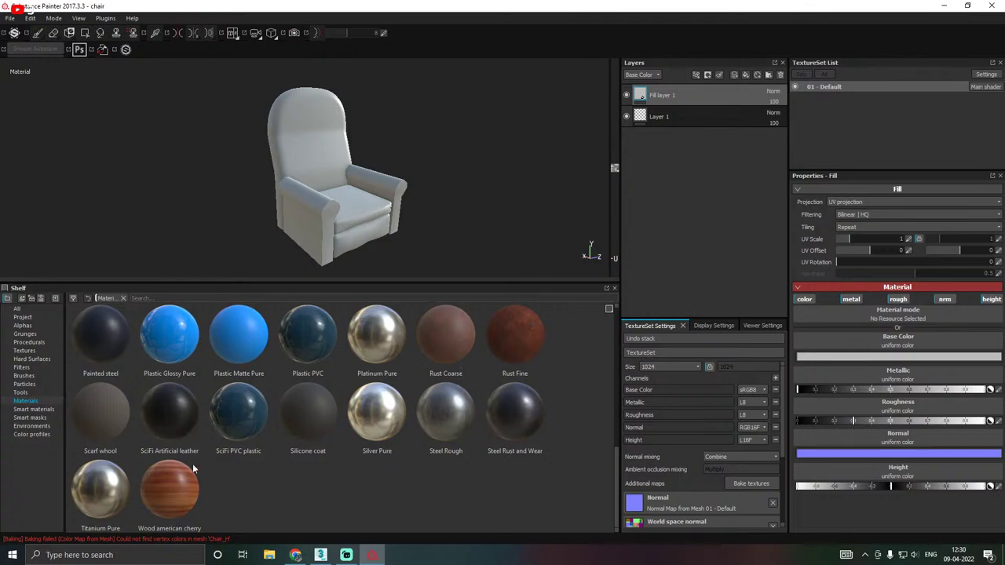
scroll(159, 447, up, 3)
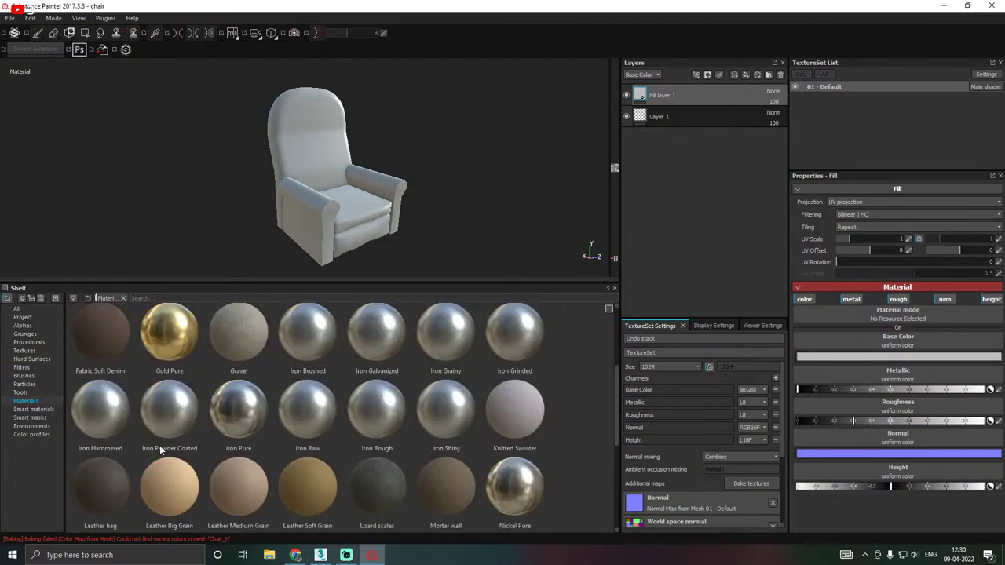
mouse_move(99, 358)
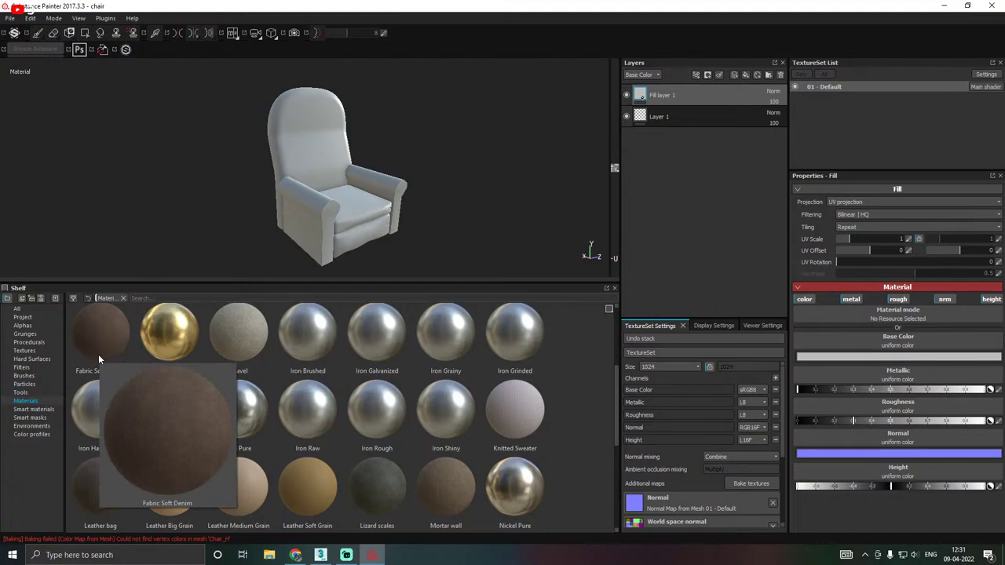
Apply Fabric Soft Denim, delete that fill layer, and reapply denim on a fresh fill layer.
click(94, 341)
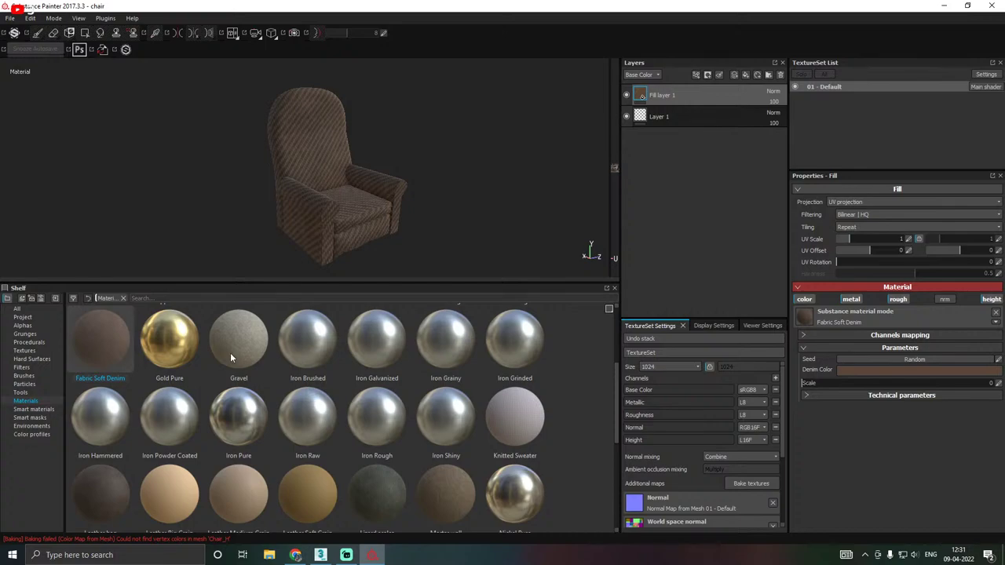
double_click(673, 95)
key(Delete)
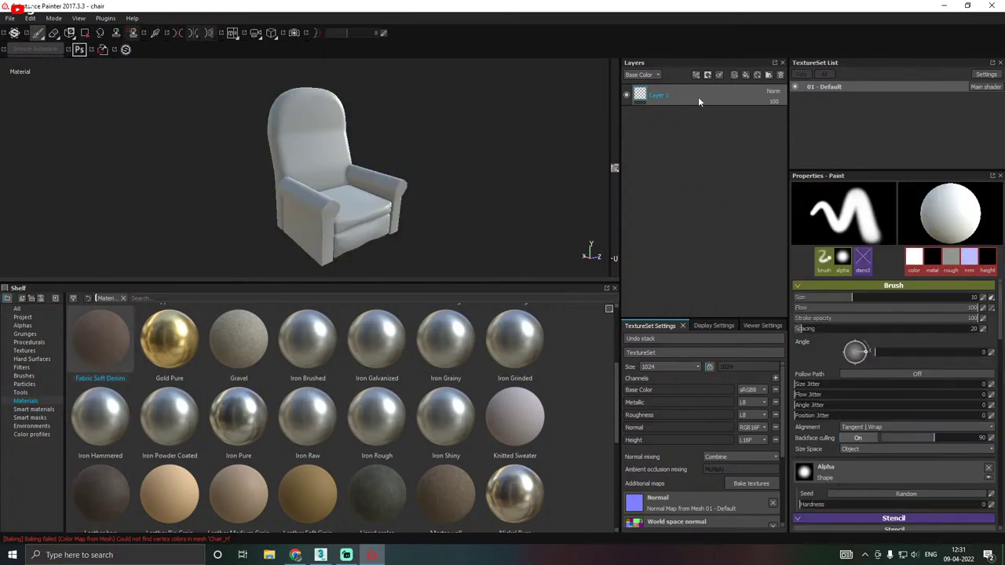
click(745, 75)
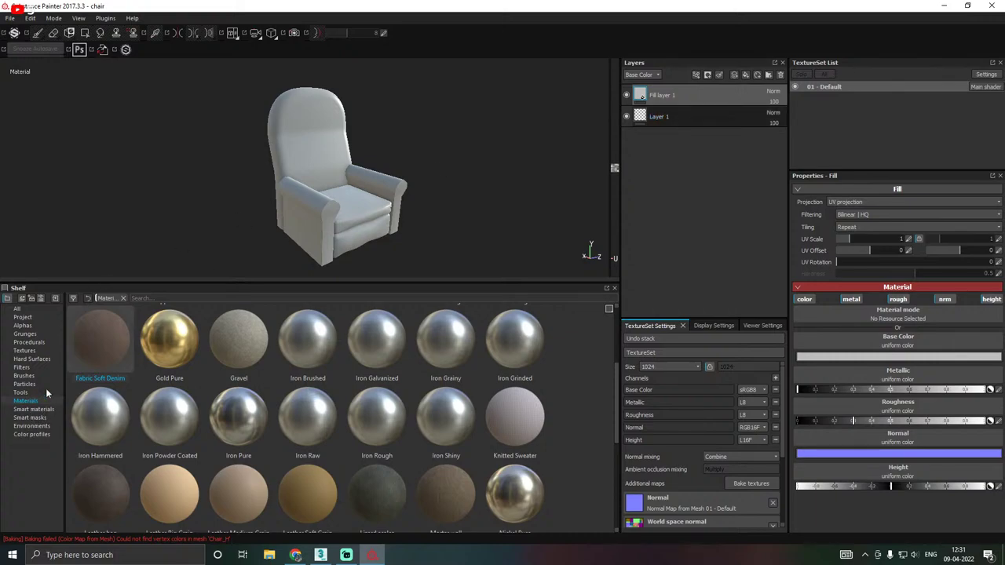
scroll(157, 410, down, 5)
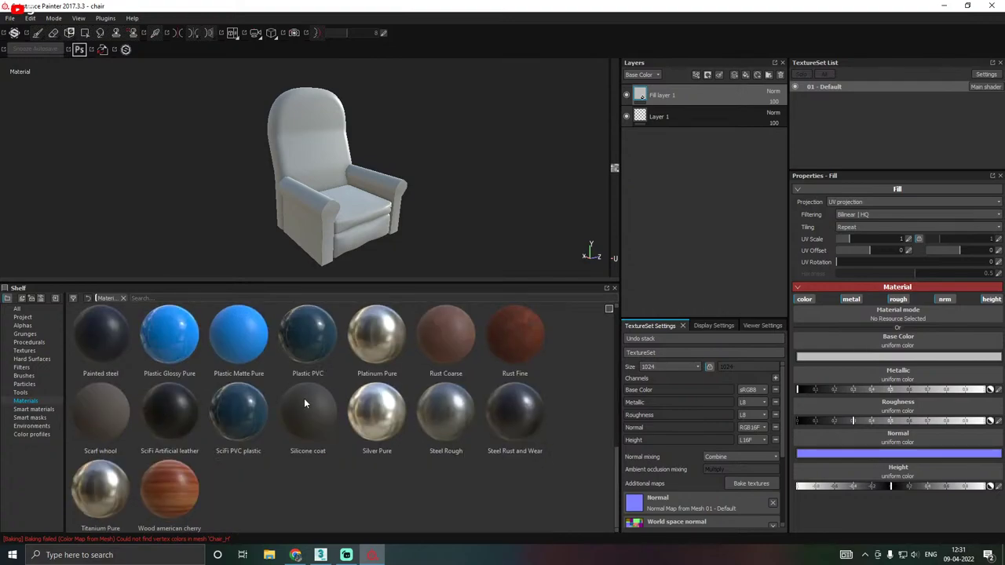
scroll(155, 397, up, 8)
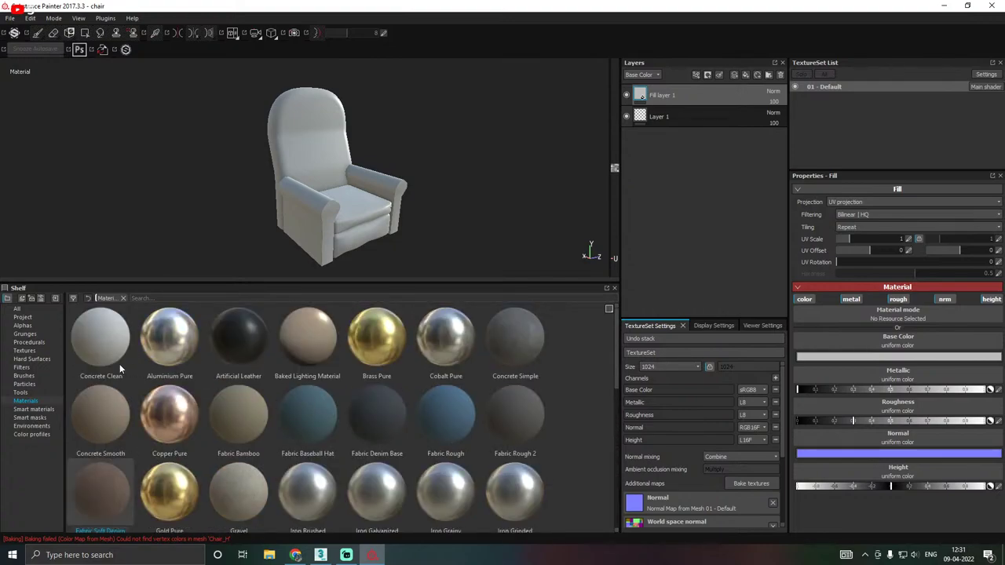
click(113, 470)
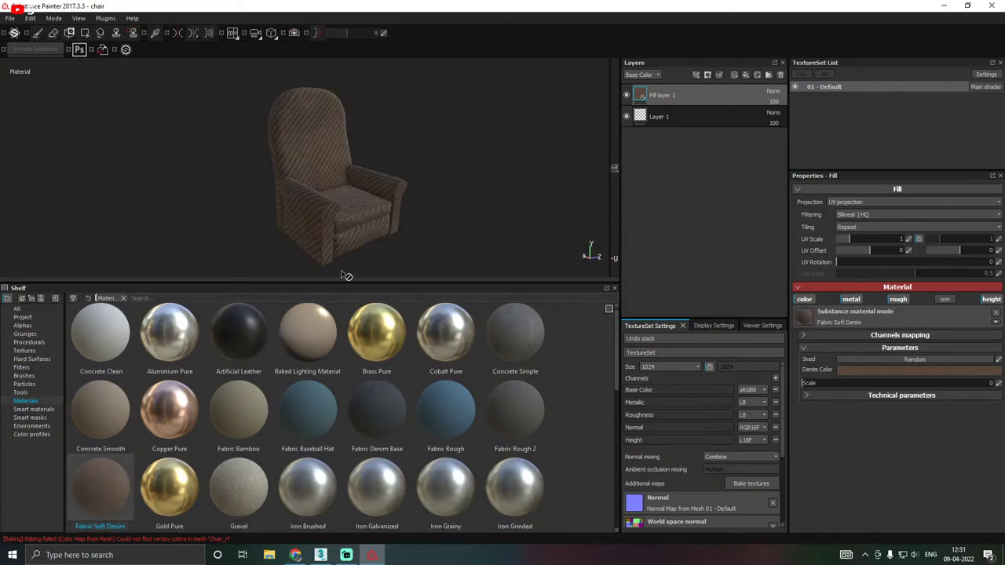
drag(345, 283, 348, 367)
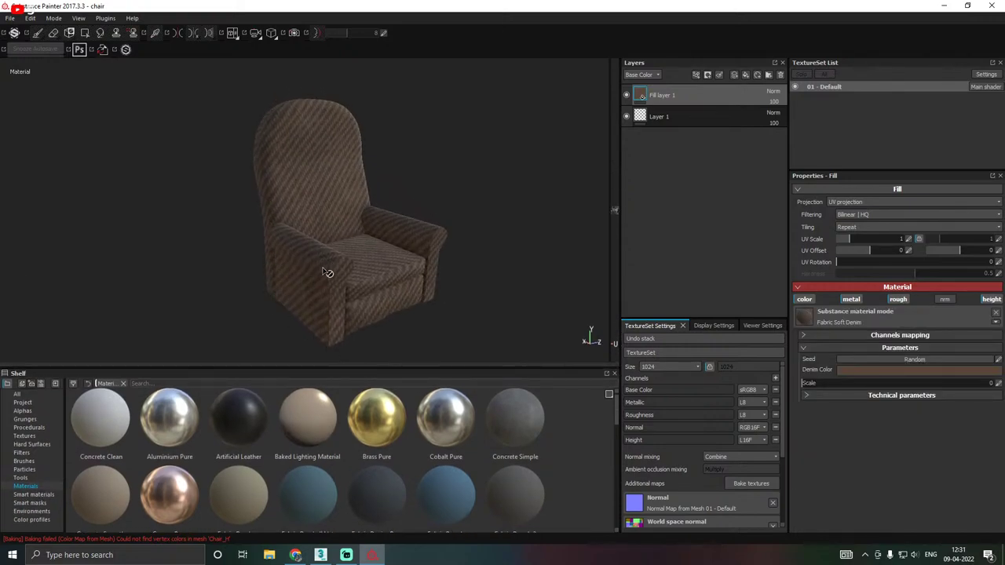
alt+drag(328, 272, 487, 271)
scroll(313, 277, up, 5)
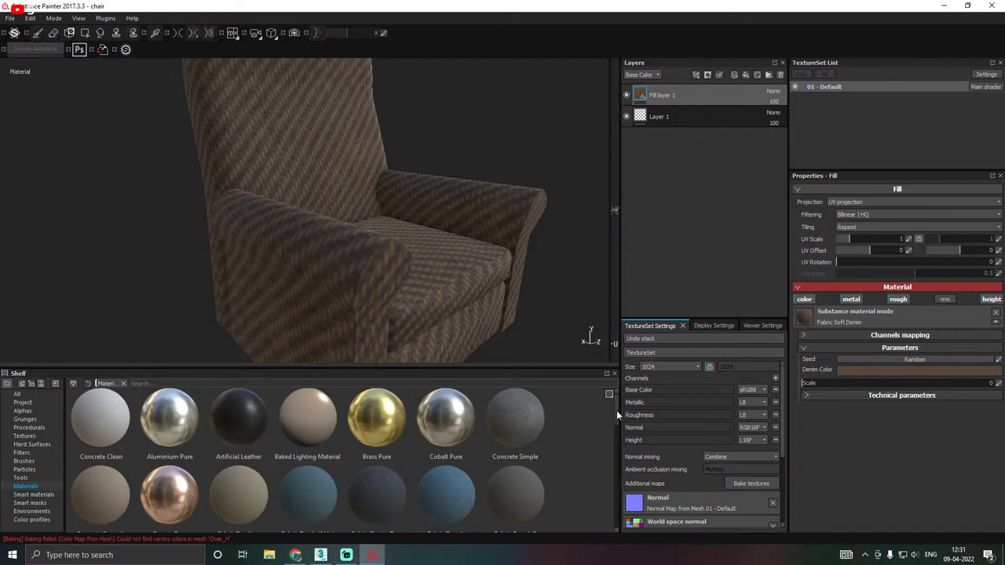
drag(616, 410, 615, 421)
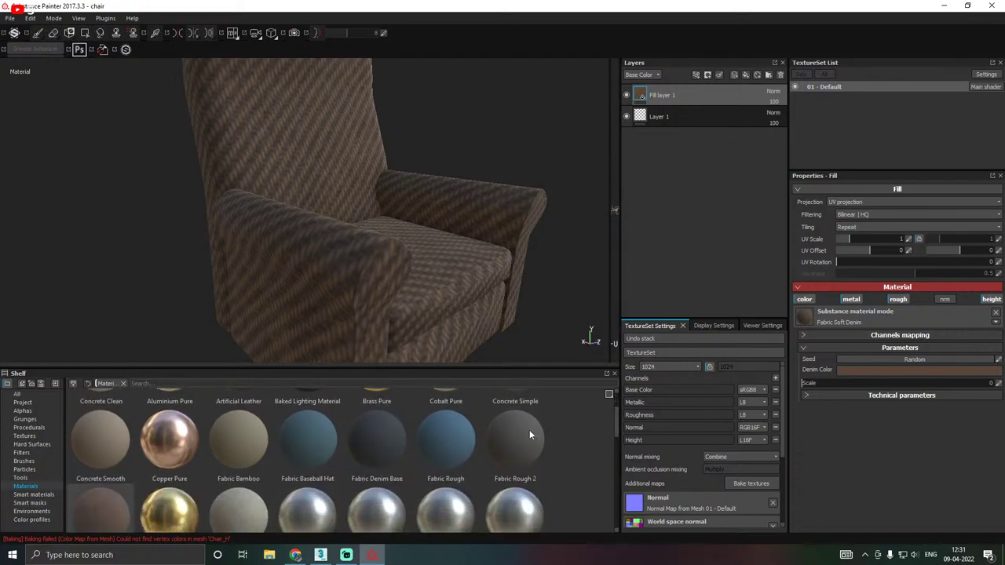
Try the Fabric Rough 2 and Scarf wool materials on the chair.
drag(509, 431, 408, 267)
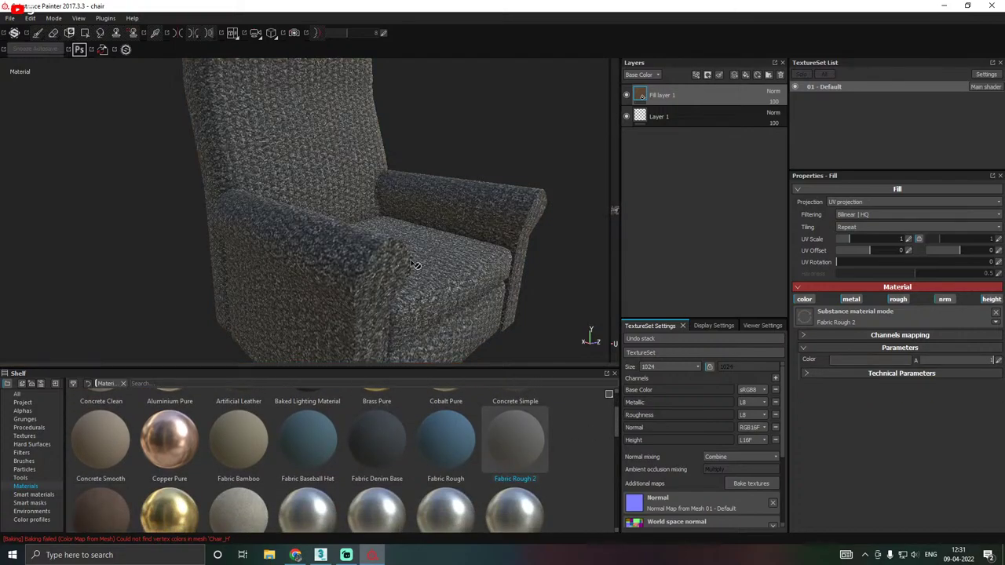
alt+drag(504, 234, 439, 235)
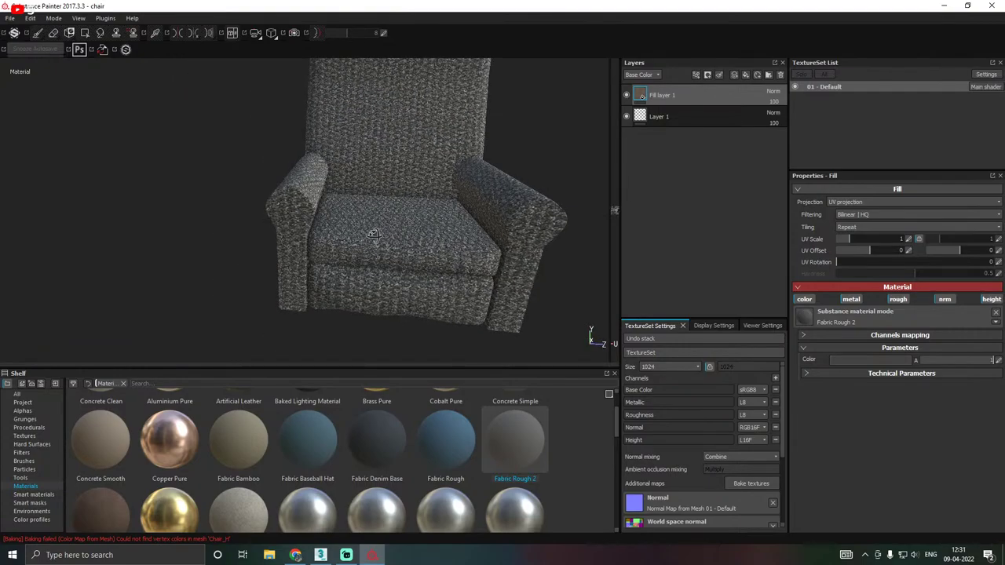
scroll(396, 445, down, 3)
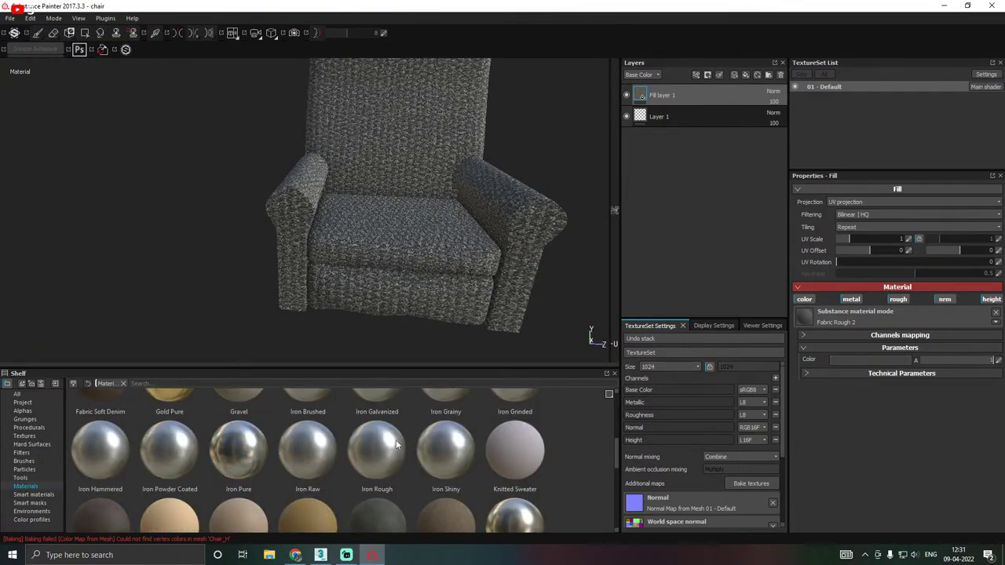
scroll(182, 451, down, 5)
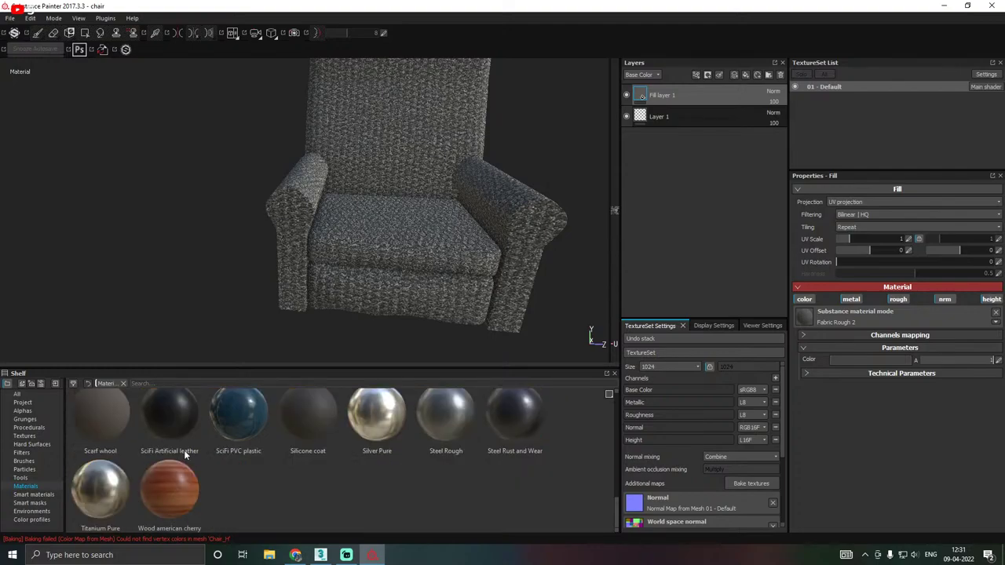
click(85, 426)
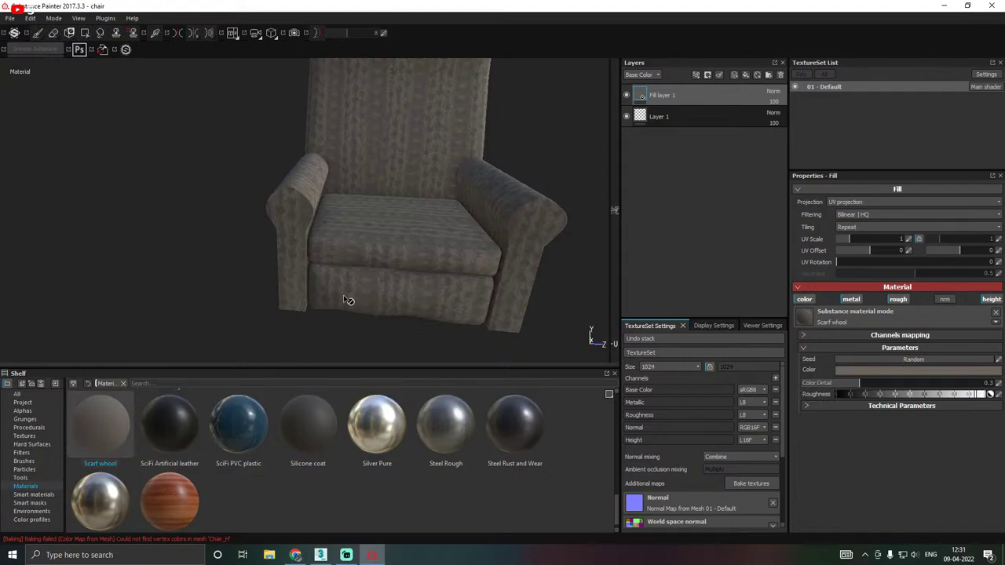
alt+drag(349, 300, 343, 327)
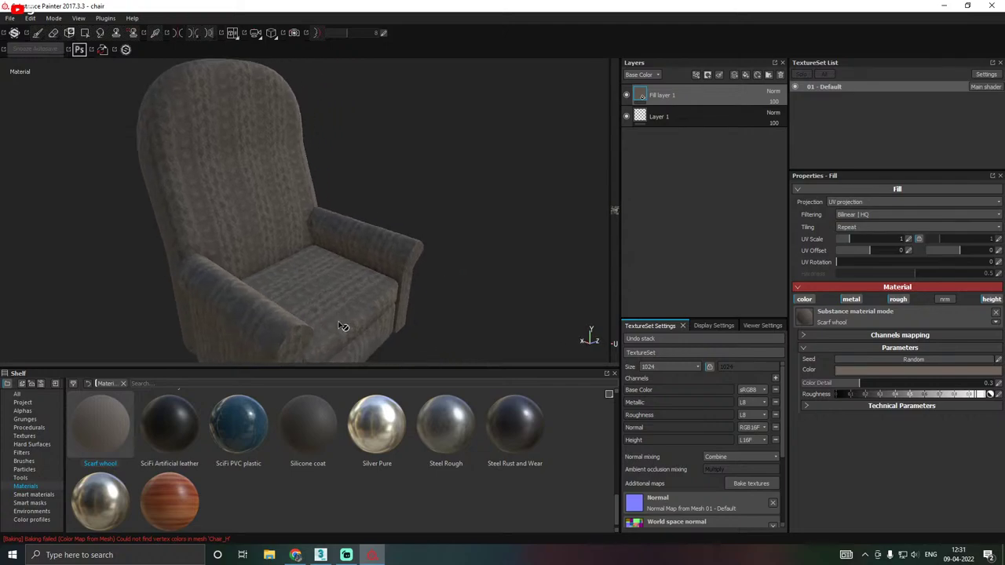
scroll(343, 327, up, 5)
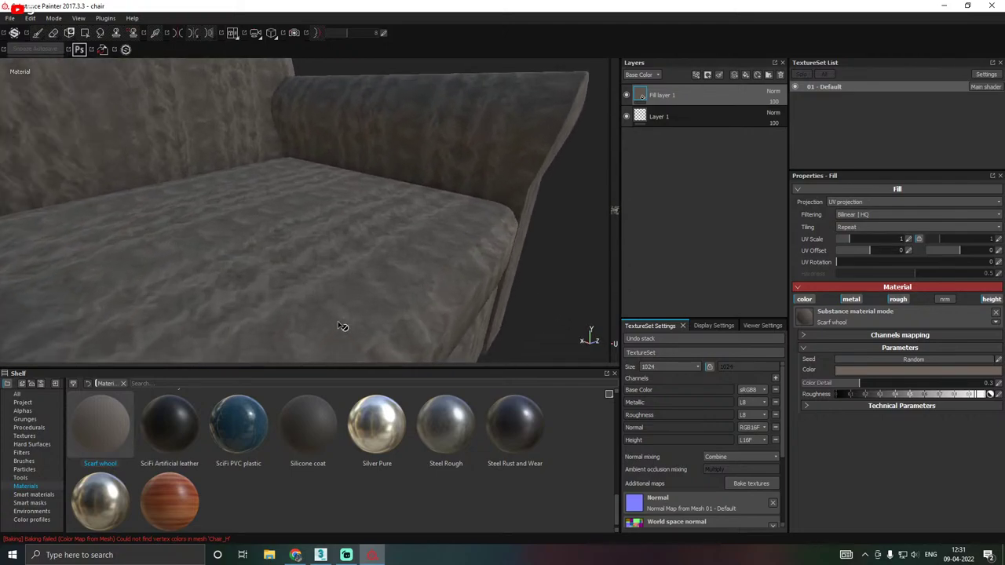
scroll(343, 326, up, 2)
scroll(455, 462, down, 5)
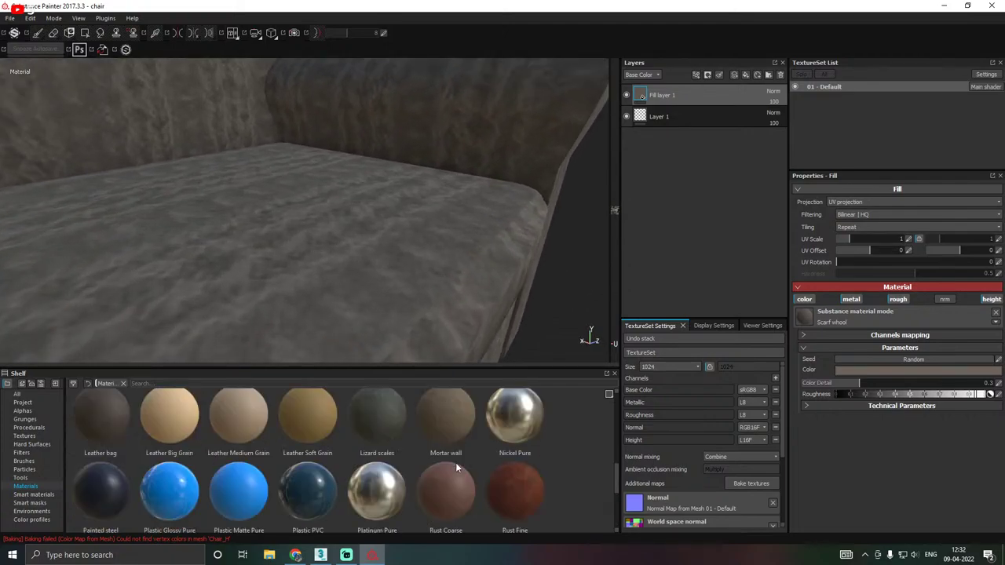
scroll(468, 450, up, 5)
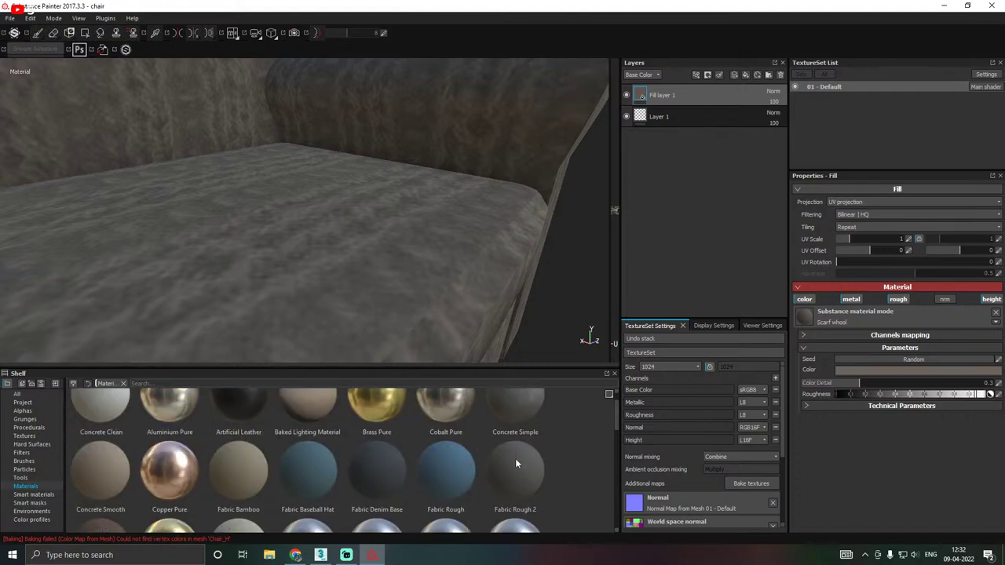
Try Fabric Rough 2 again, then settle back on Fabric Soft Denim with UV projection.
drag(515, 464, 242, 348)
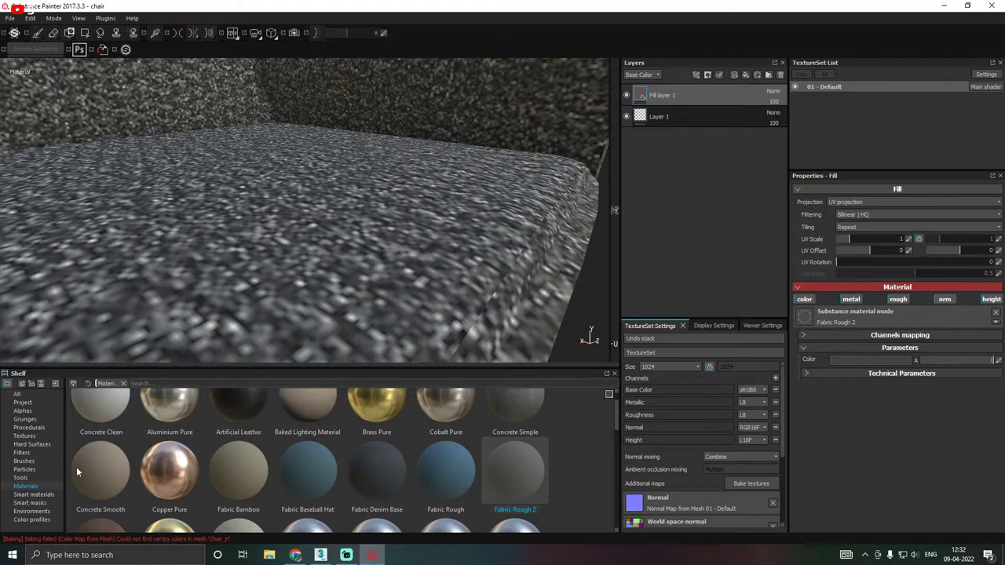
click(95, 522)
scroll(95, 502, down, 1)
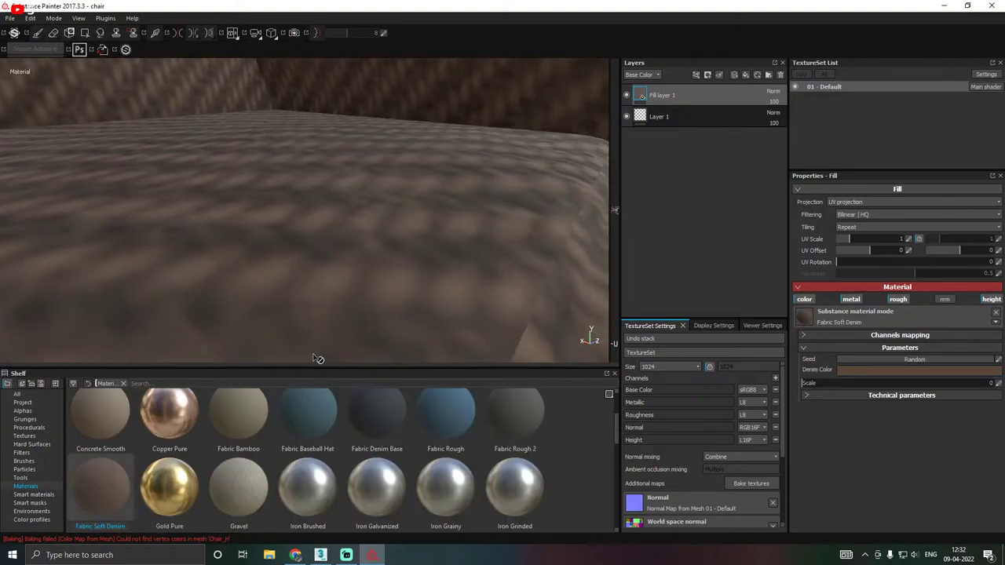
scroll(377, 313, down, 10)
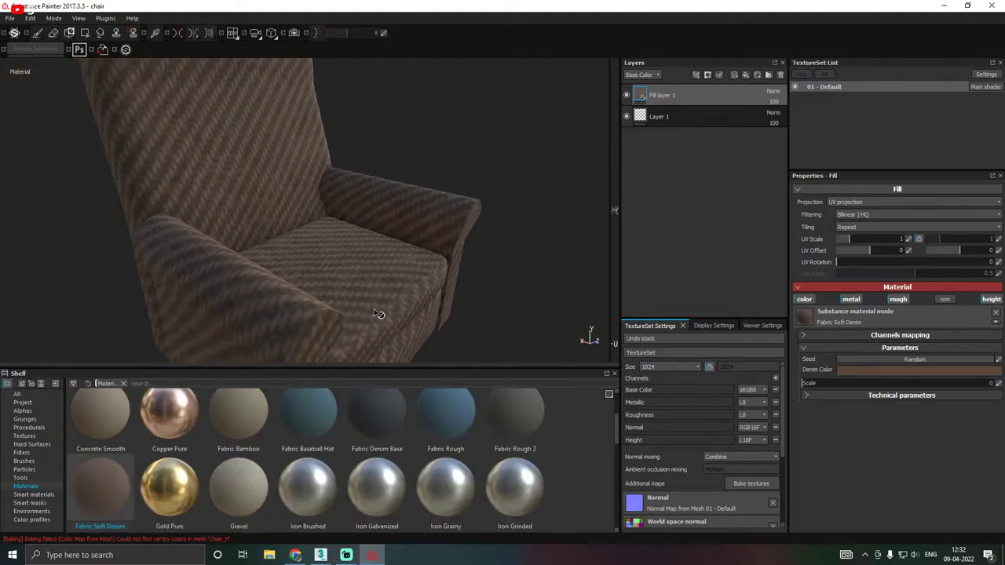
scroll(377, 313, down, 3)
mouse_move(111, 495)
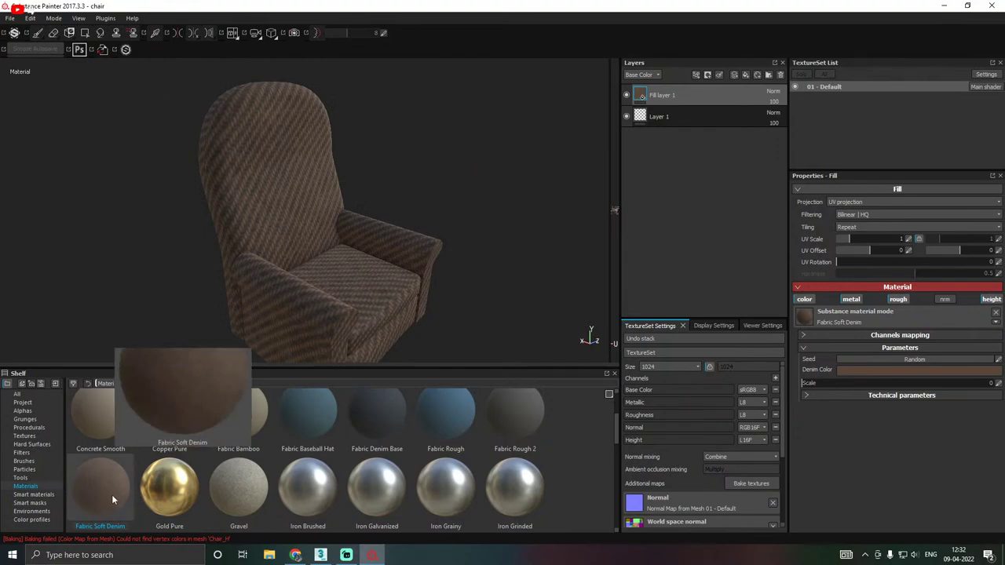
mouse_move(345, 340)
alt+mouse_down()
mouse_move(350, 330)
mouse_move(341, 333)
alt+mouse_up()
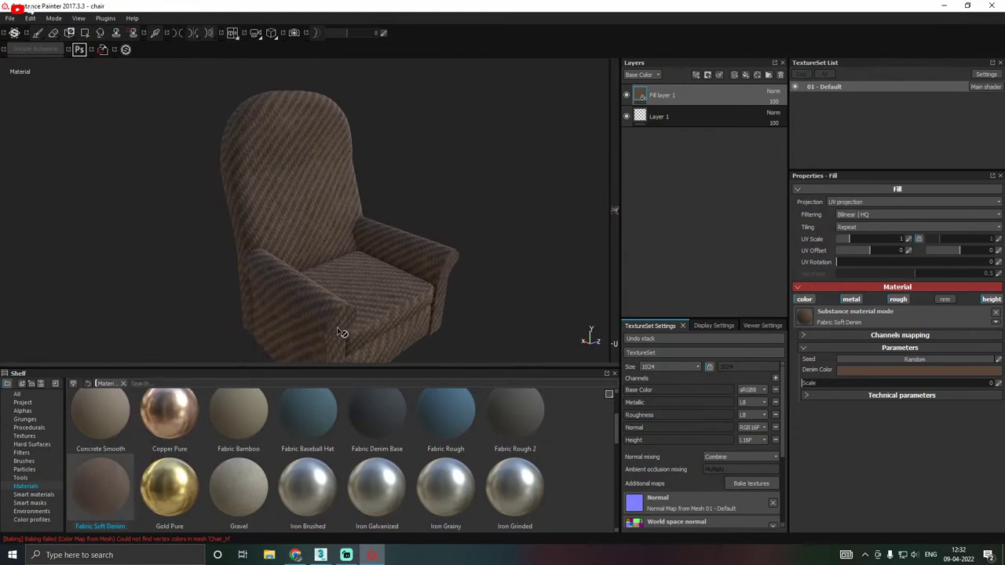
mouse_move(381, 369)
mouse_down()
mouse_move(382, 421)
mouse_move(400, 385)
mouse_move(381, 354)
mouse_up()
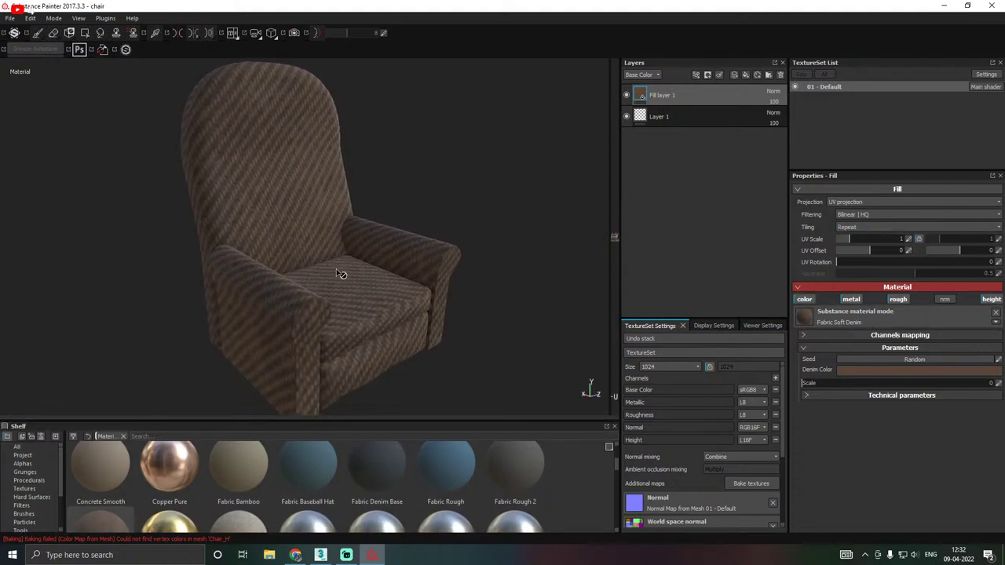
Switch the Fabric Soft Denim fill's projection from UV to Tri-planar projection.
scroll(340, 321, up, 3)
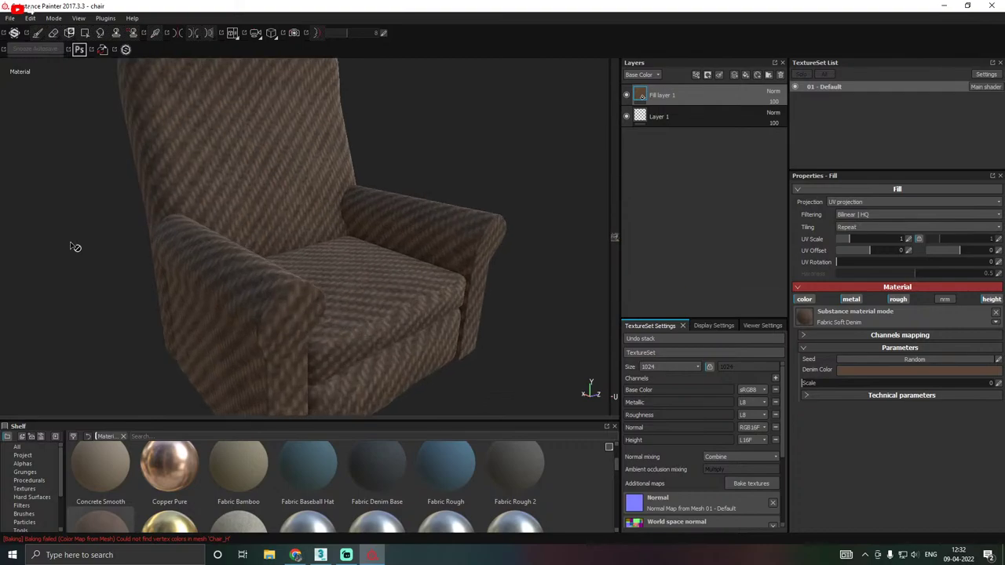
click(855, 202)
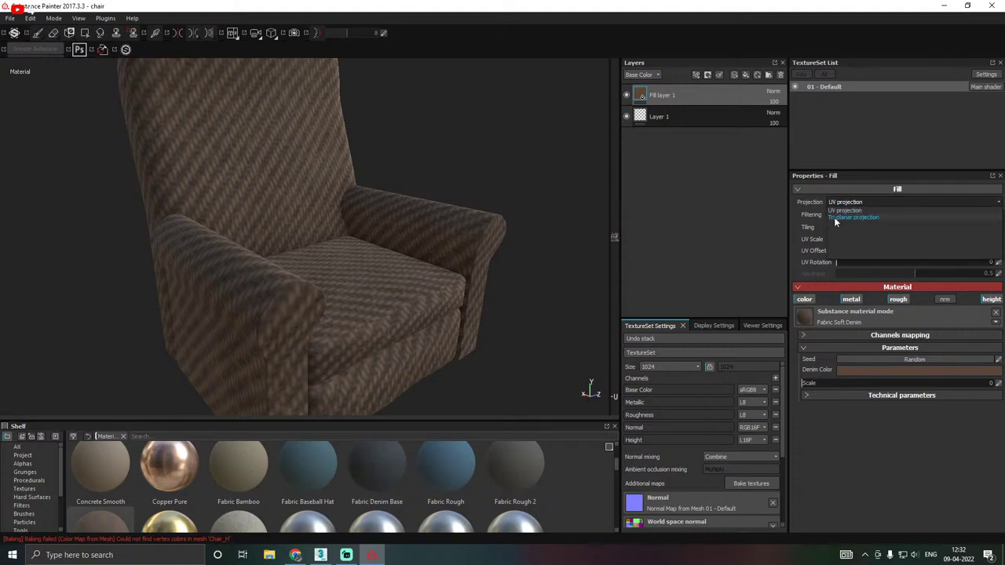
click(439, 231)
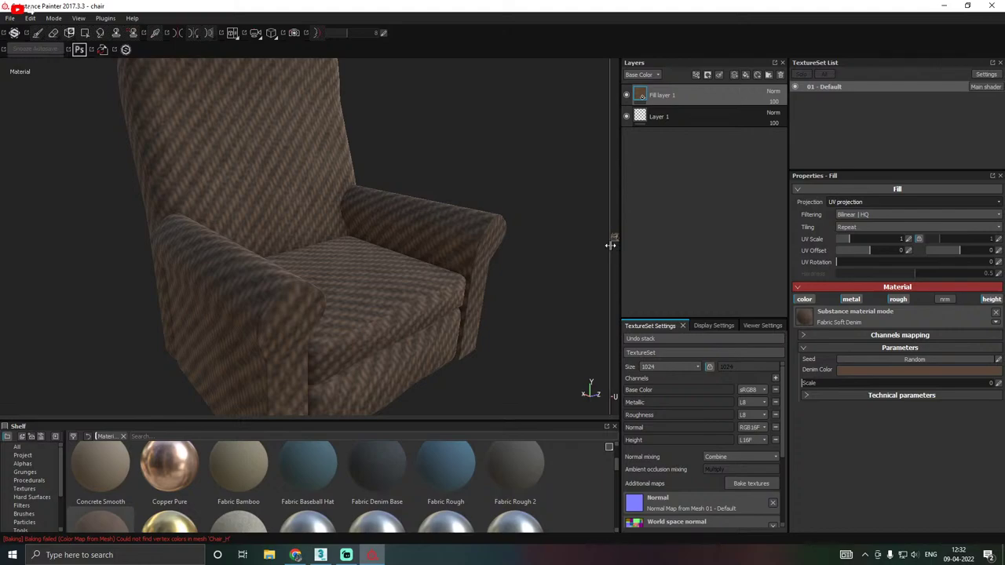
mouse_move(614, 243)
mouse_down()
mouse_move(392, 235)
mouse_move(621, 241)
mouse_up()
click(850, 202)
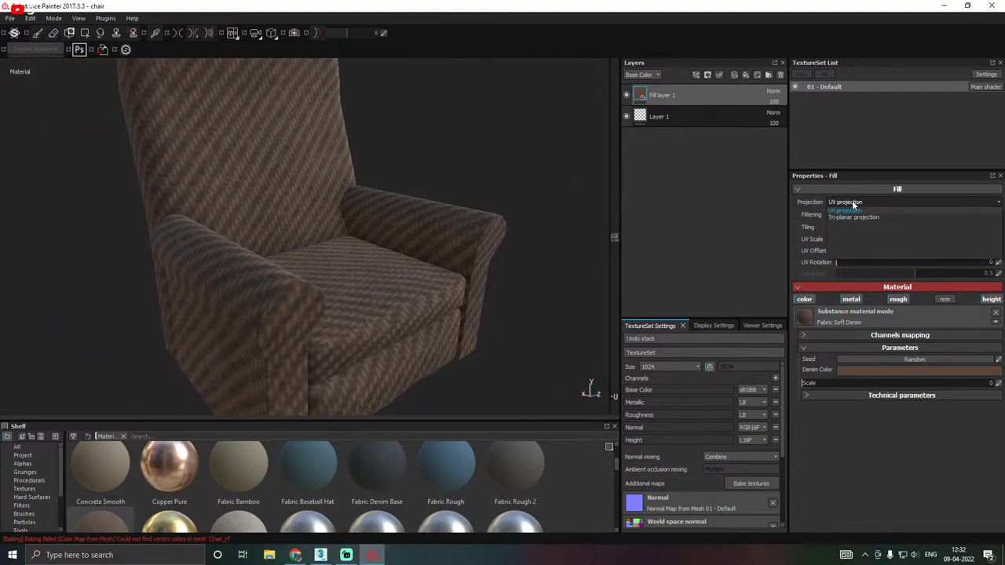
click(840, 215)
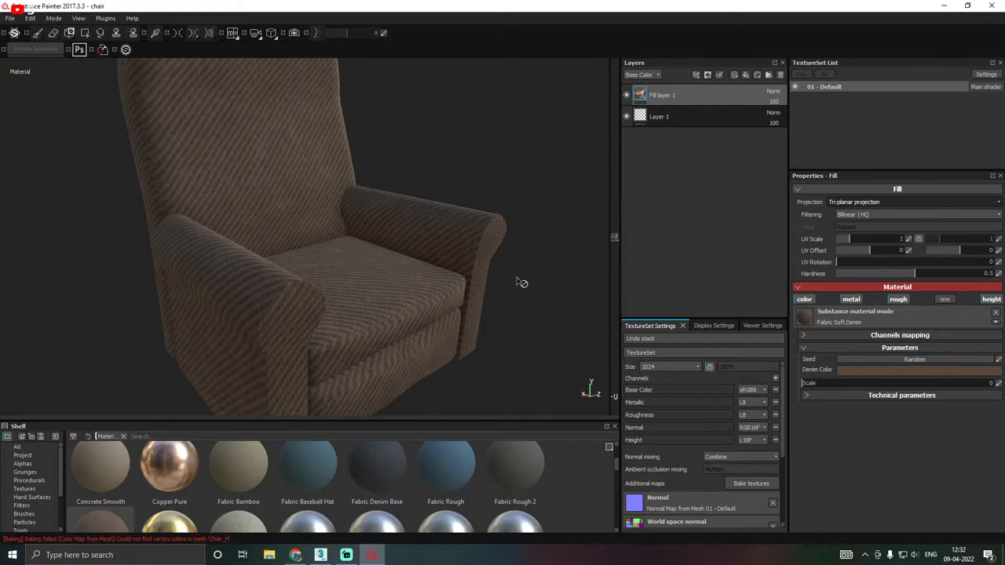
Orbit the chair to inspect the tri-planar denim from the front and side.
alt+drag(446, 306, 382, 309)
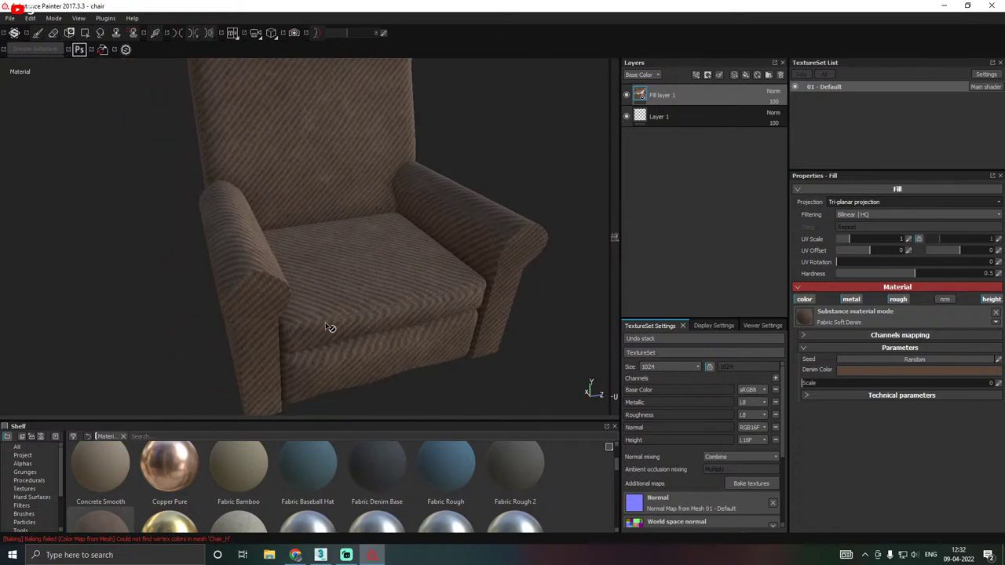
alt+drag(330, 328, 329, 327)
scroll(330, 327, up, 8)
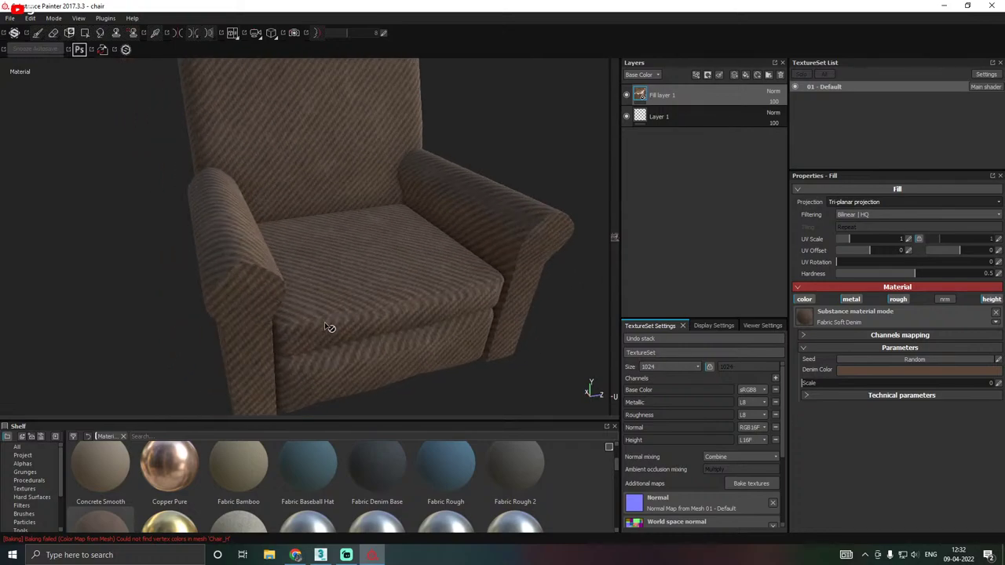
scroll(330, 327, down, 6)
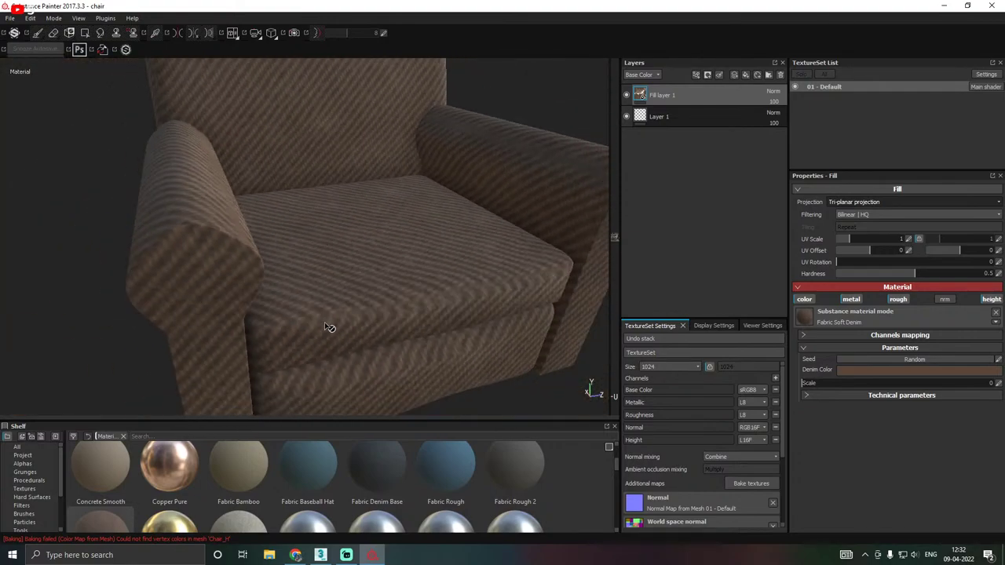
alt+drag(330, 327, 308, 306)
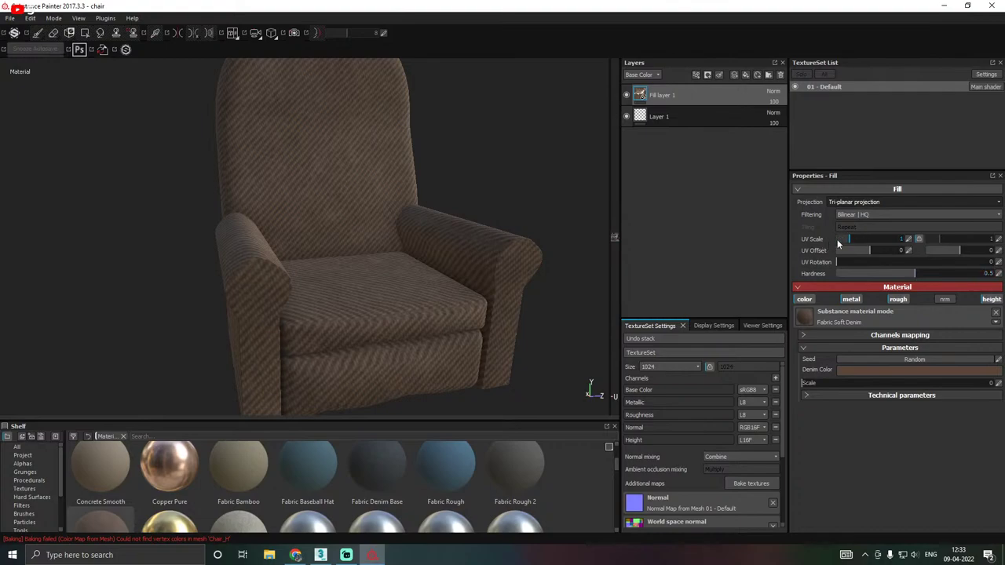
Set the fill's UV Scale to exactly 3.
drag(850, 242, 856, 242)
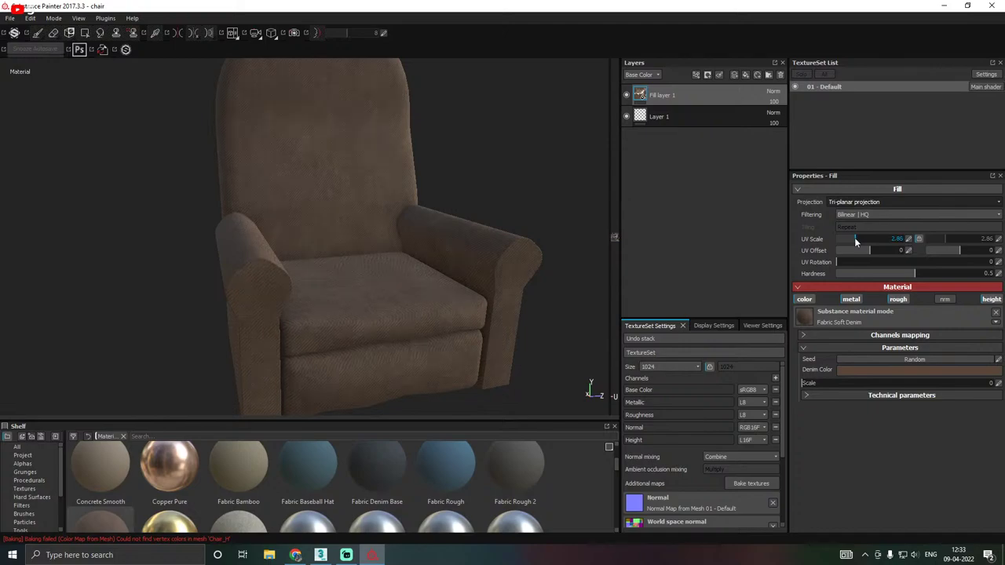
click(892, 242)
drag(892, 242, 866, 242)
double_click(857, 238)
text(3)
key(Return)
Inspect the seat cushion close up and try a UV Scale of 2.
scroll(454, 354, up, 3)
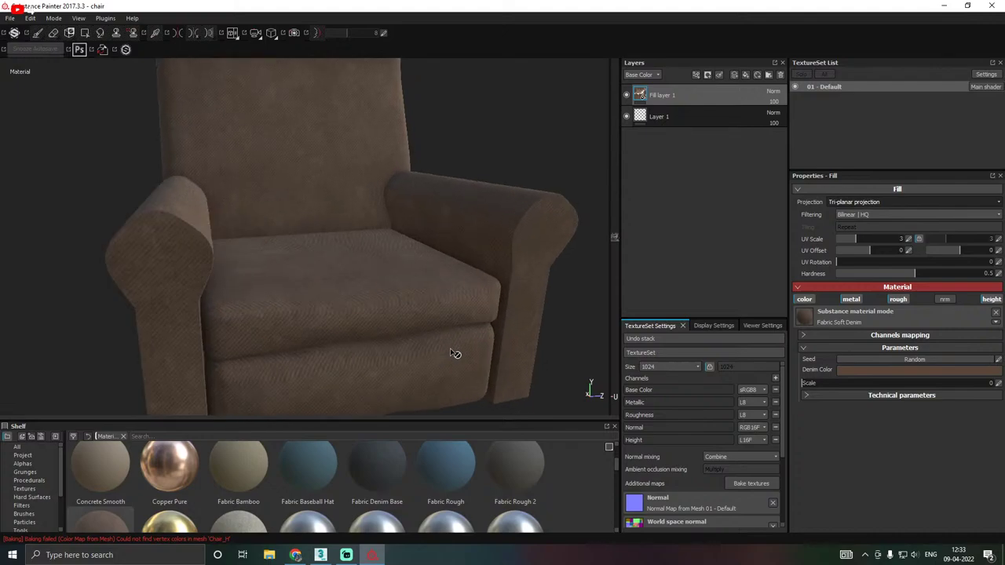
scroll(454, 353, up, 4)
alt+drag(450, 341, 477, 370)
scroll(481, 376, down, 3)
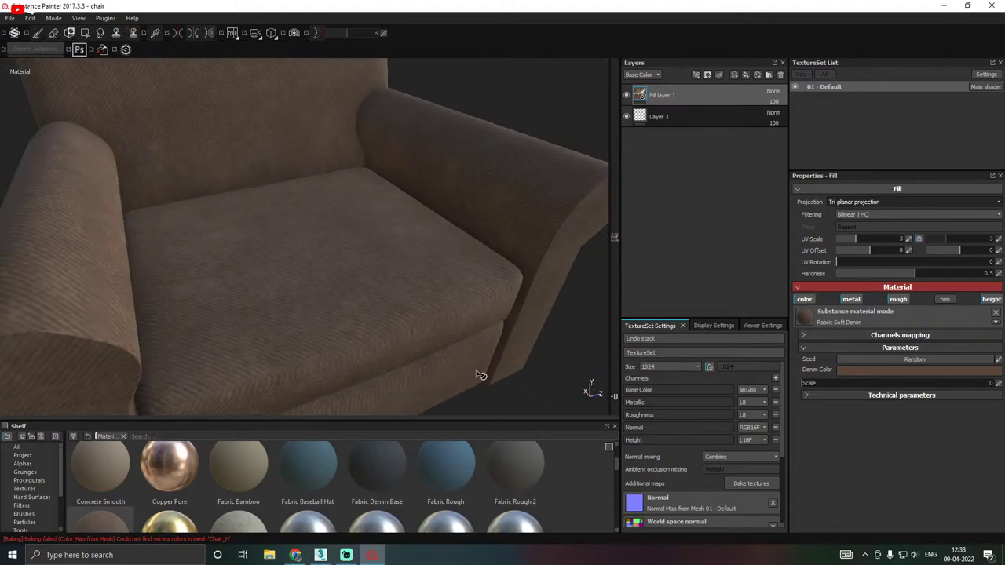
scroll(481, 375, down, 3)
click(882, 240)
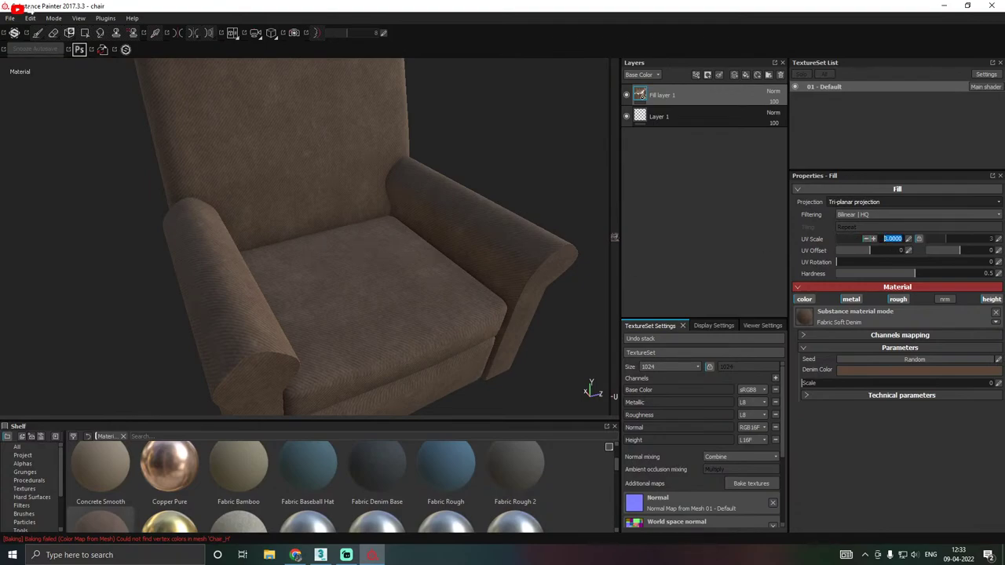
text(2)
key(Return)
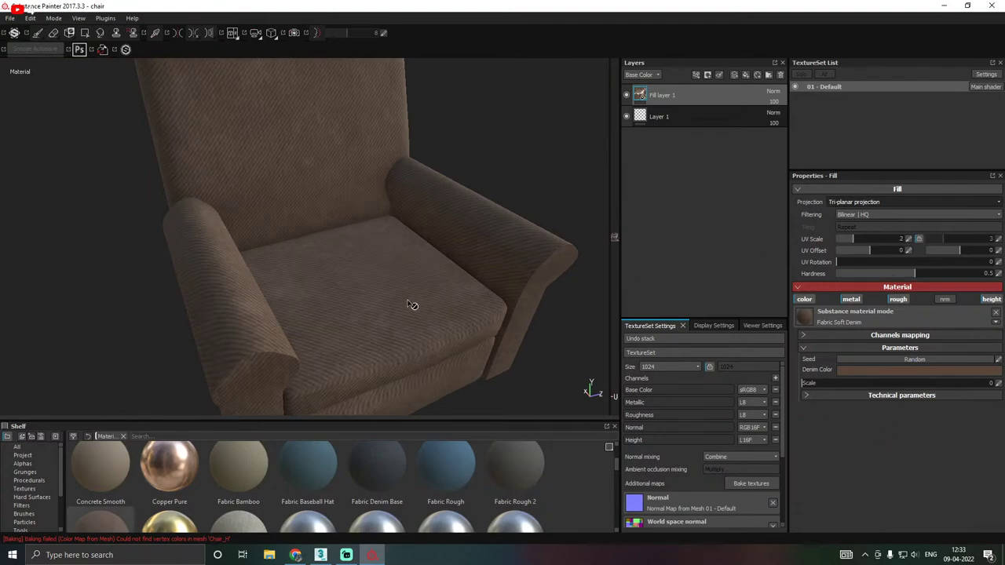
Frame the whole chair and set the UV Scale back to 3.
key(f)
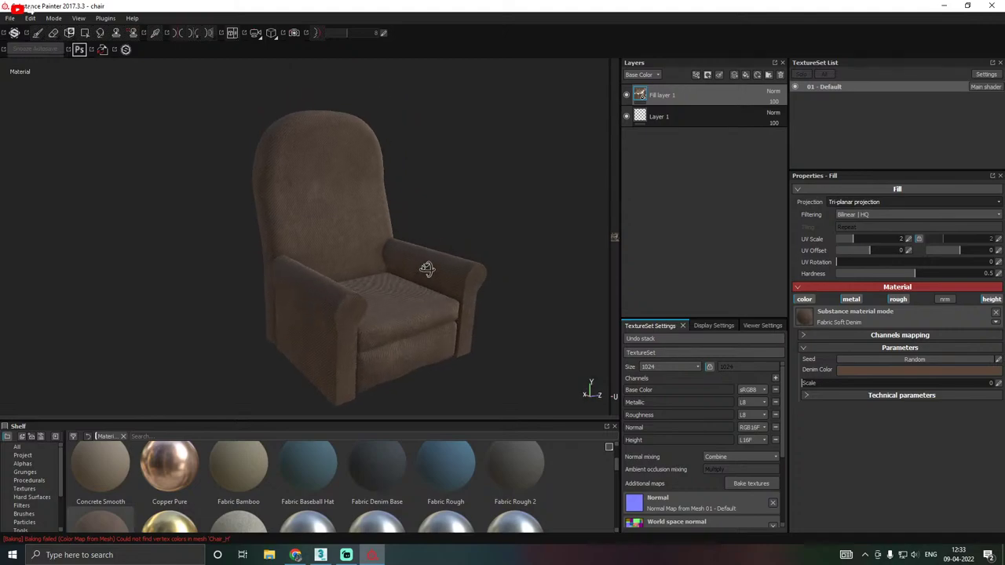
alt+drag(426, 268, 422, 296)
scroll(420, 300, down, 2)
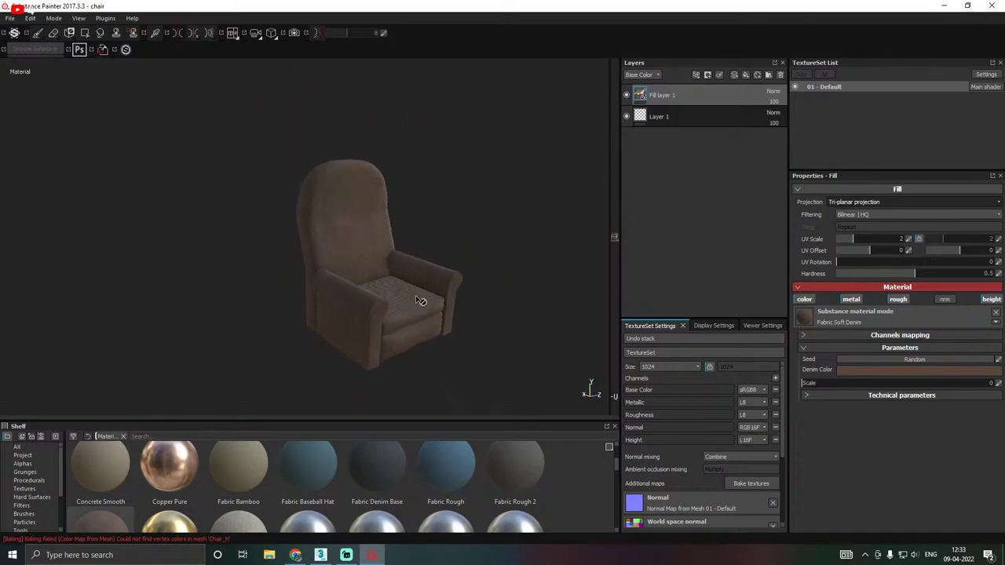
scroll(420, 301, up, 5)
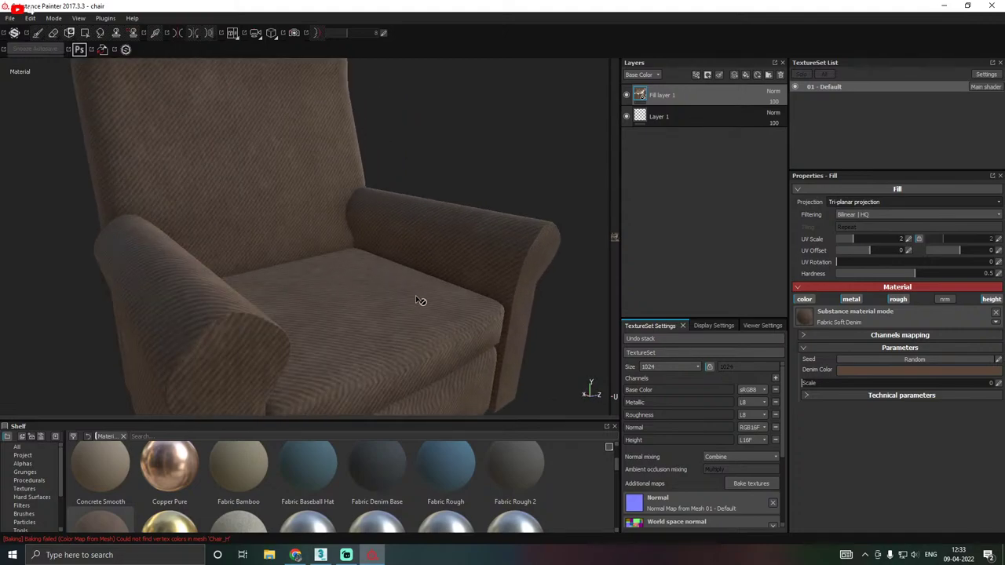
click(892, 239)
text(3)
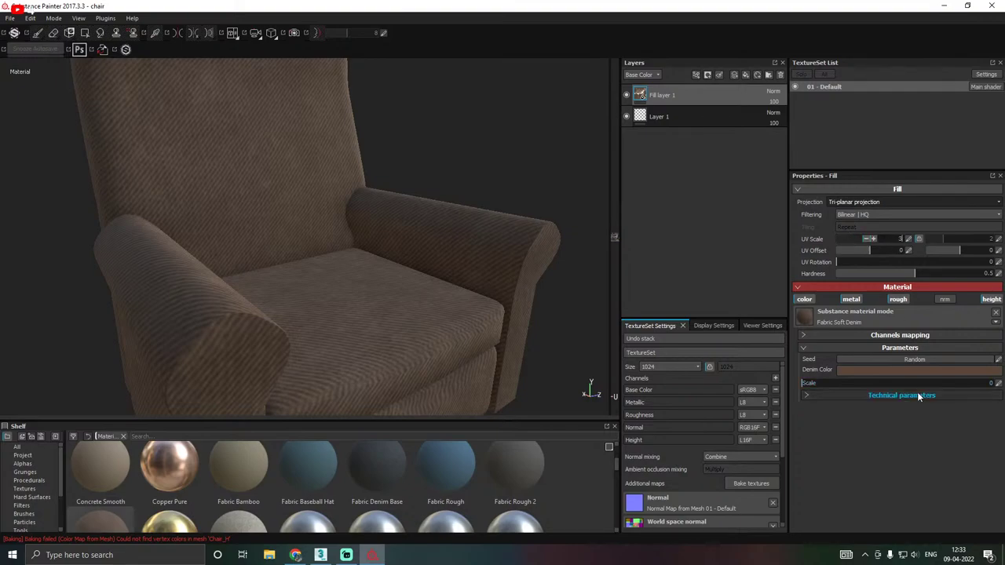
key(Return)
Save the chair project with File > Save.
scroll(348, 328, down, 5)
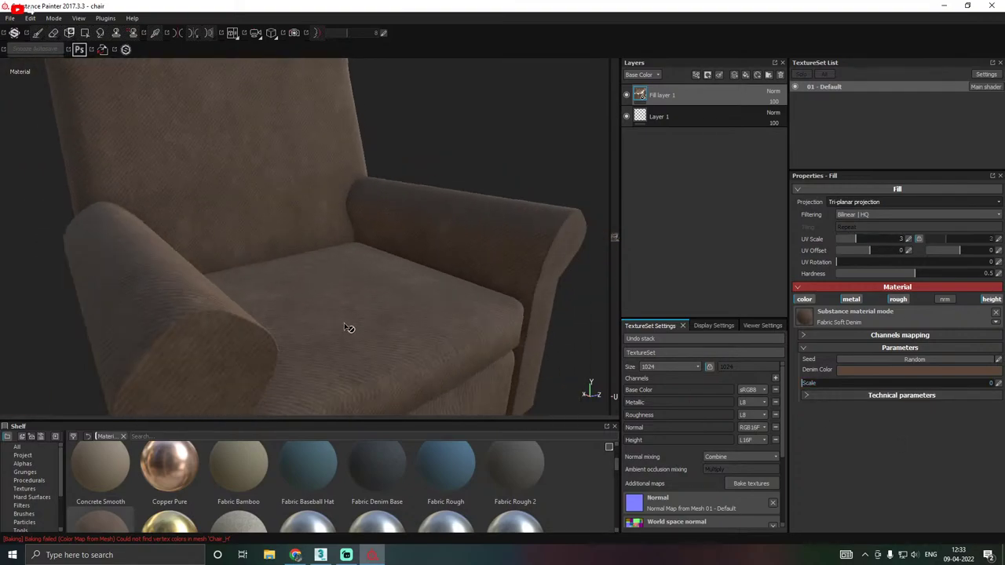
scroll(348, 314, down, 1)
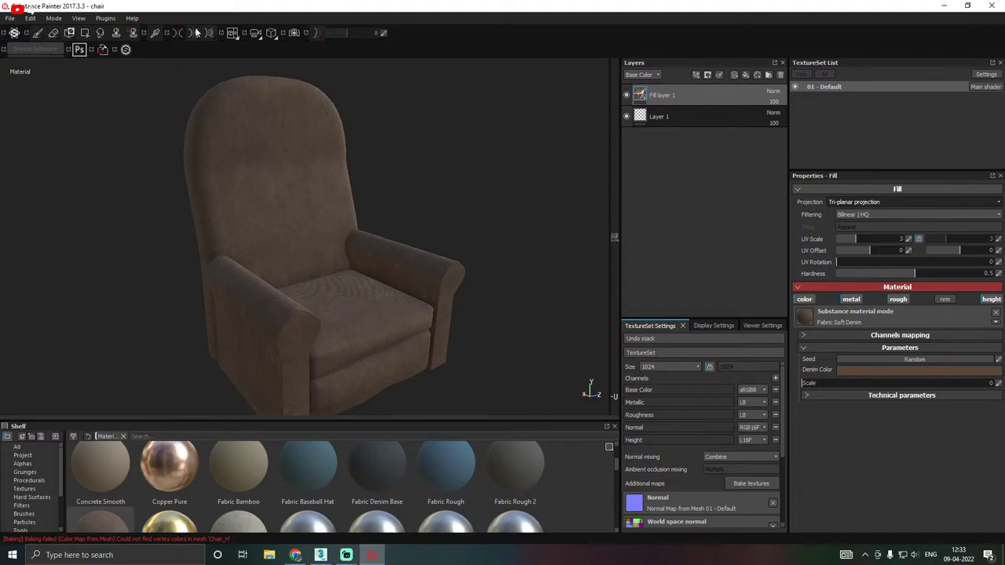
click(10, 18)
click(18, 104)
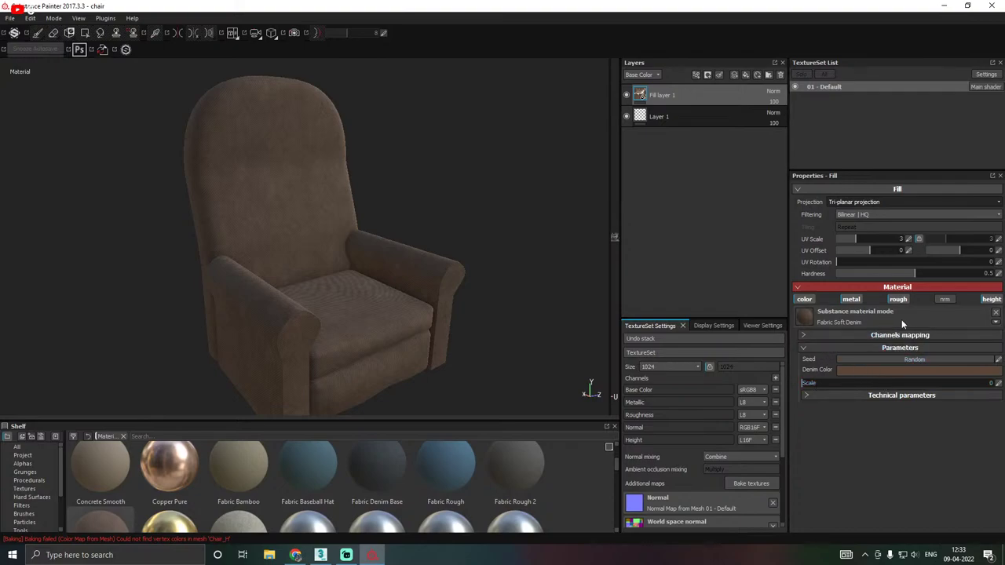
Tint the Denim Color a dark reddish-brown.
click(855, 369)
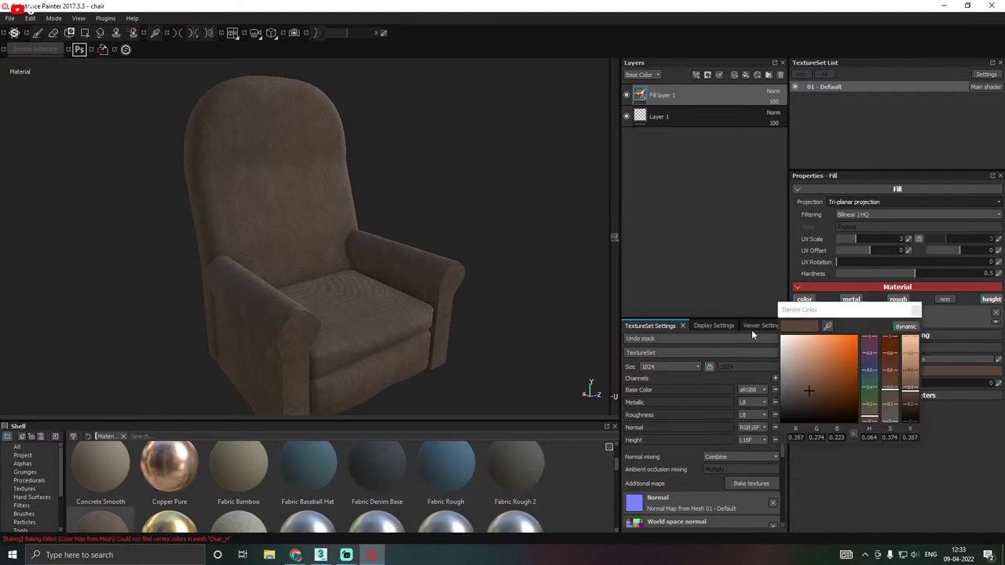
click(847, 347)
drag(870, 369, 877, 427)
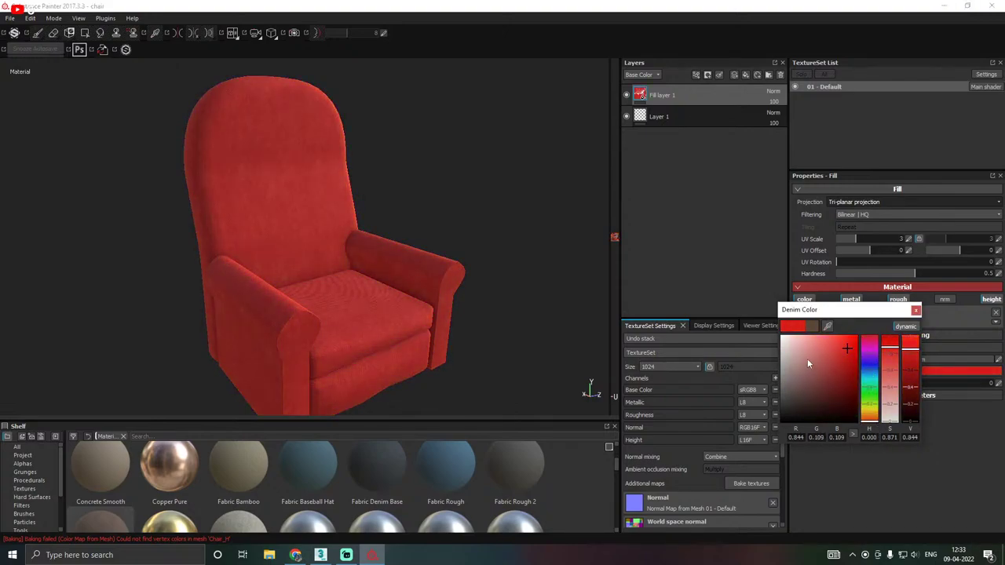
mouse_move(408, 327)
alt+mouse_down()
mouse_move(475, 317)
mouse_move(398, 320)
alt+mouse_up()
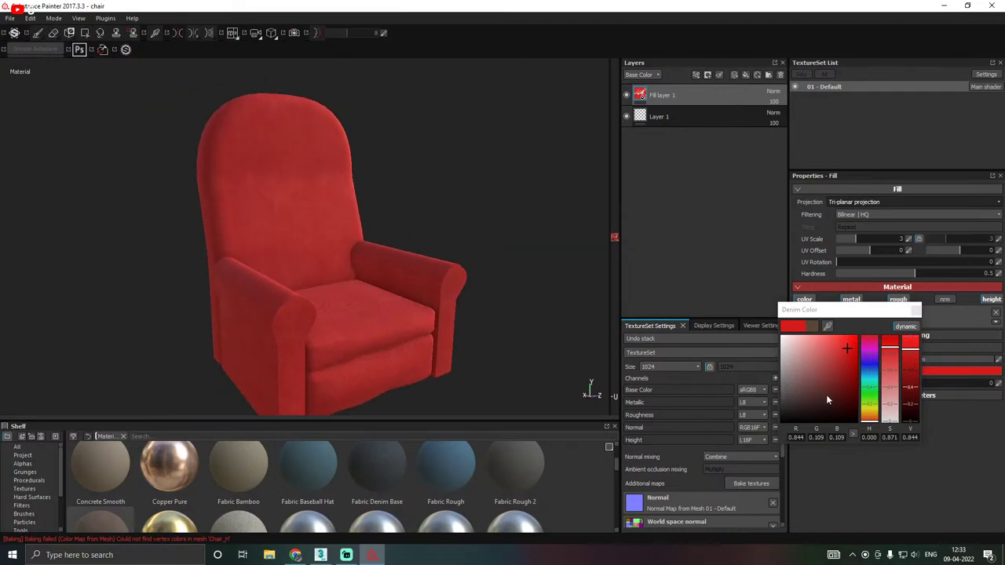
click(866, 419)
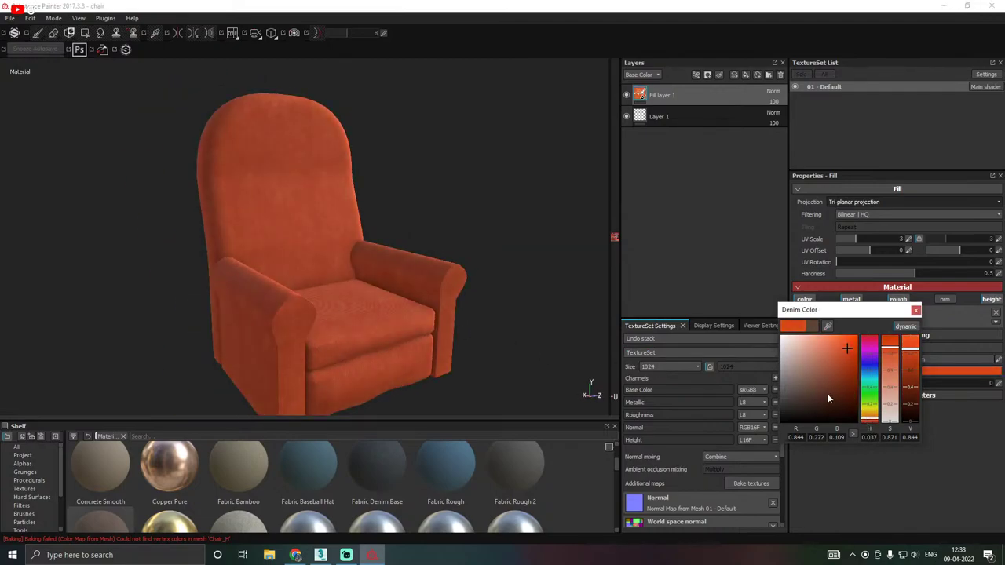
click(824, 394)
drag(824, 393, 819, 390)
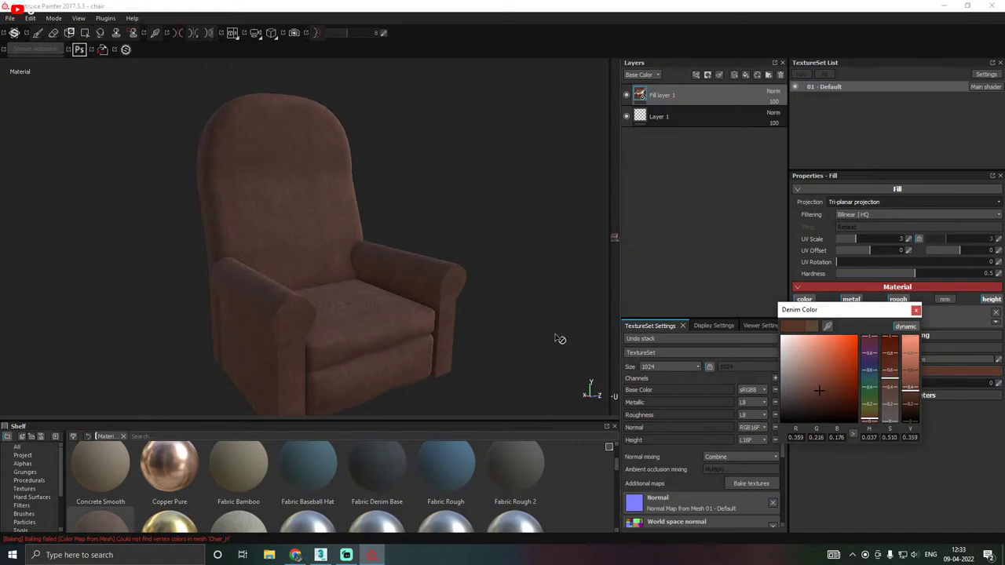
click(489, 328)
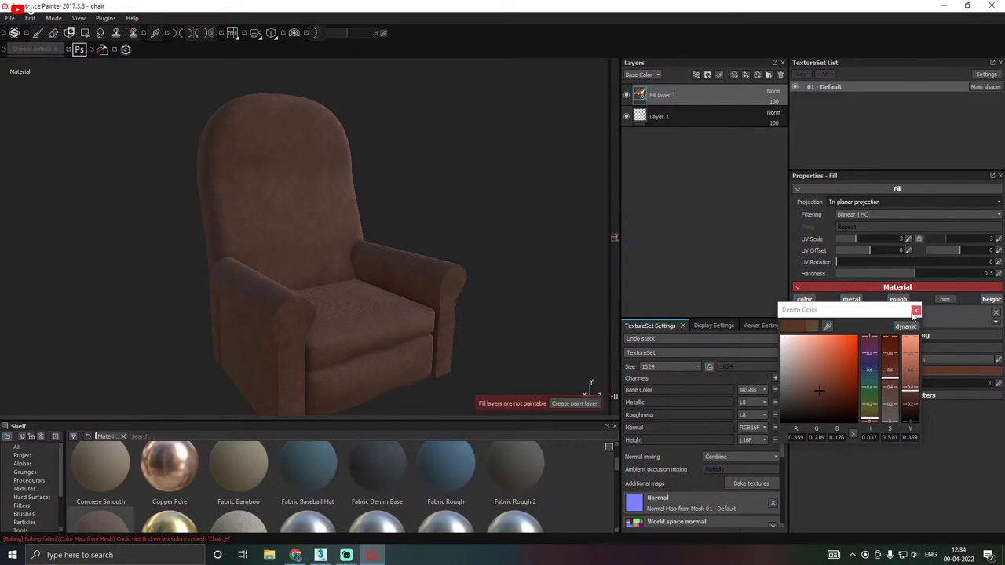
click(914, 311)
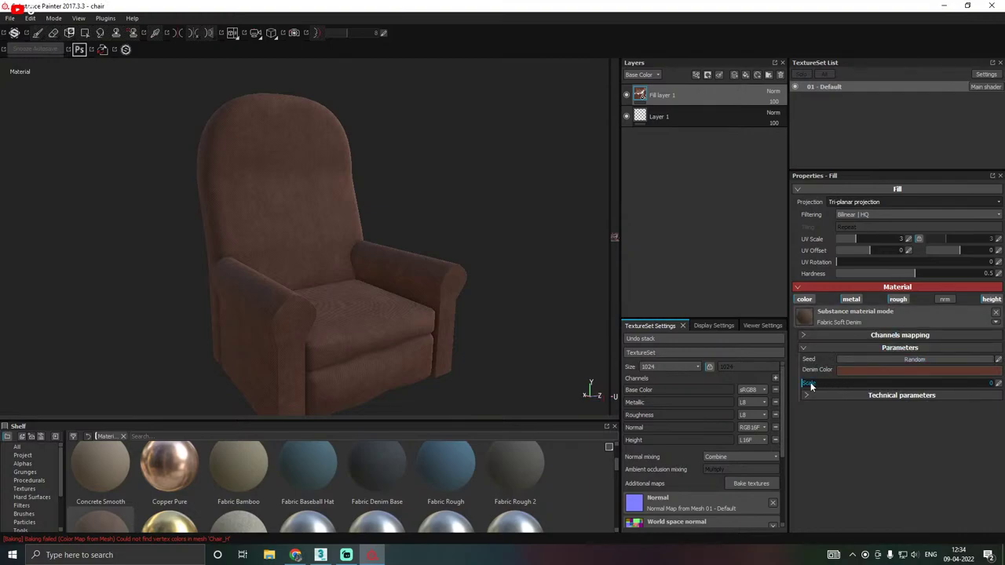
Drag the material's Scale parameter down to 0.05.
scroll(323, 359, down, 1)
scroll(323, 360, up, 5)
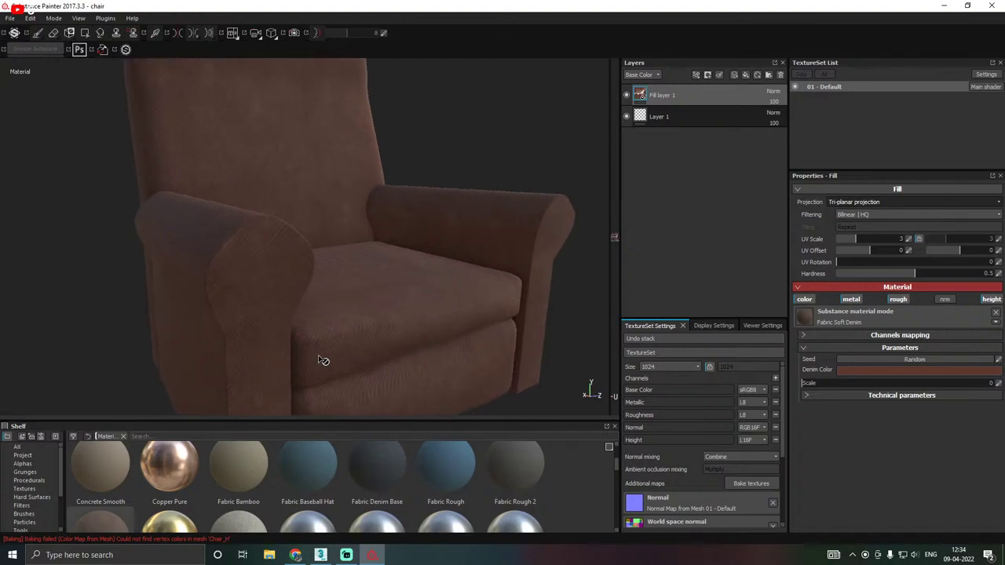
scroll(323, 359, up, 3)
click(818, 383)
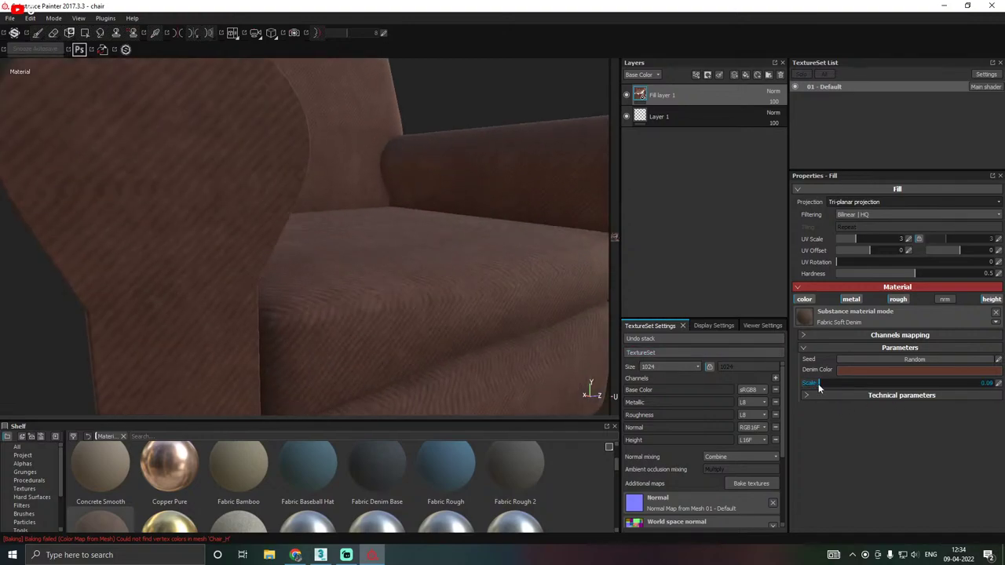
mouse_move(820, 383)
mouse_down()
mouse_move(846, 383)
mouse_move(809, 383)
mouse_move(947, 380)
mouse_move(837, 385)
mouse_up()
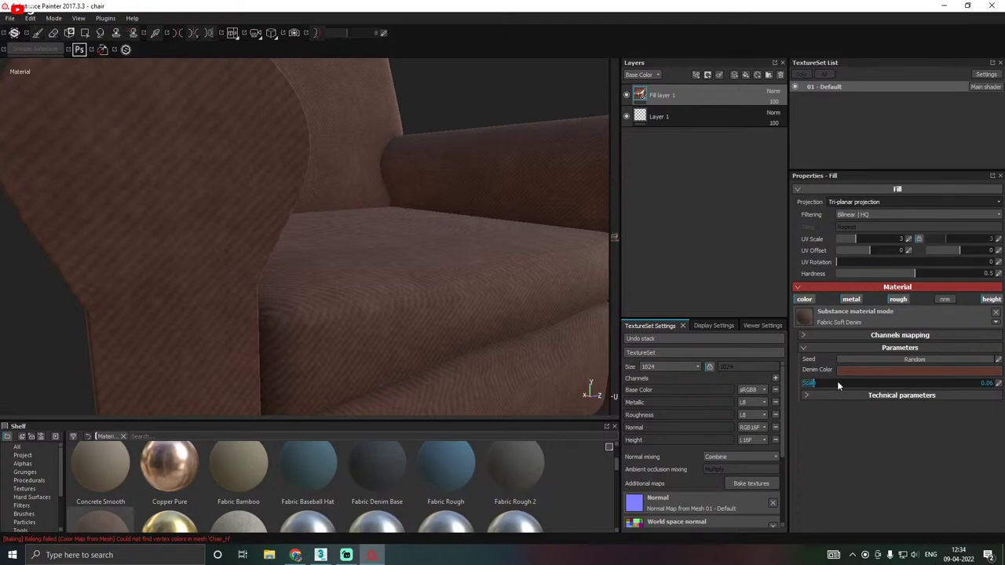
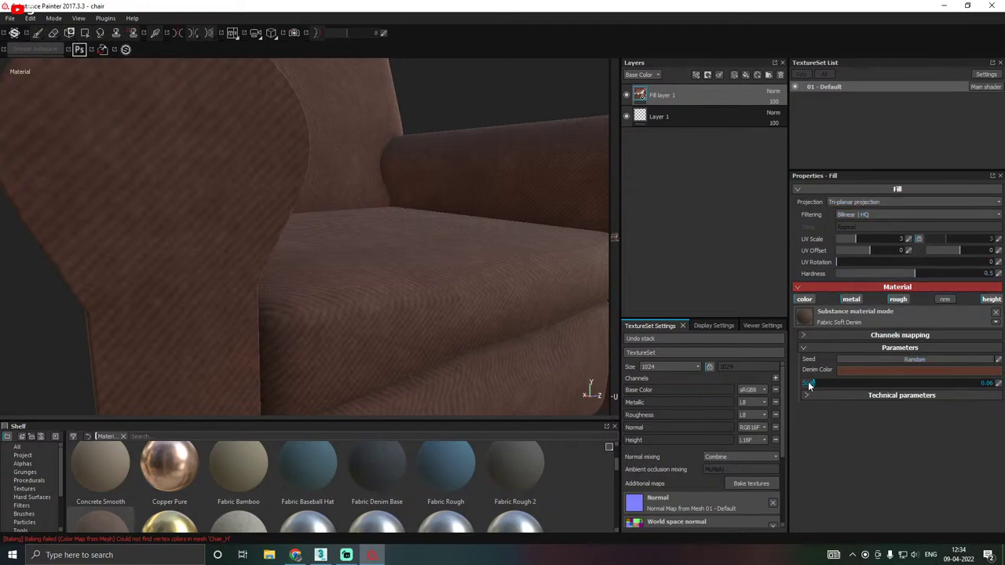
Lower the Denim Scale to 0.04 for a finer weave and save the project.
drag(810, 385, 807, 385)
scroll(319, 350, down, 5)
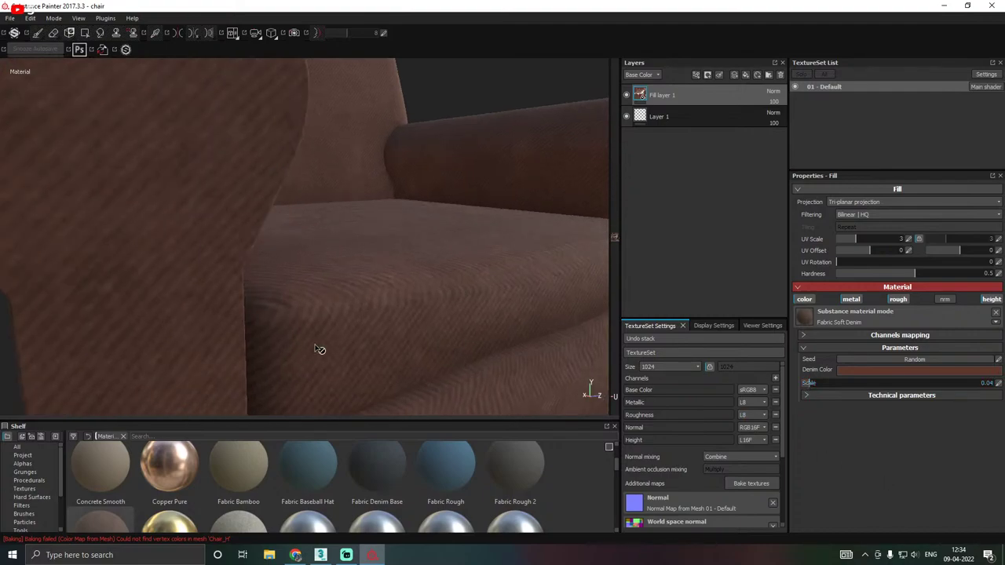
scroll(342, 338, down, 2)
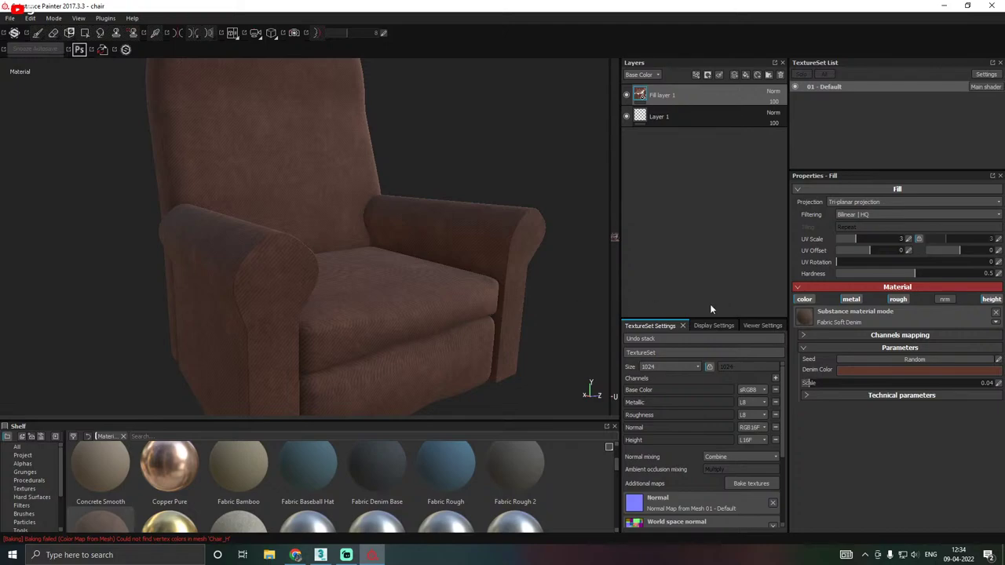
drag(710, 319, 710, 230)
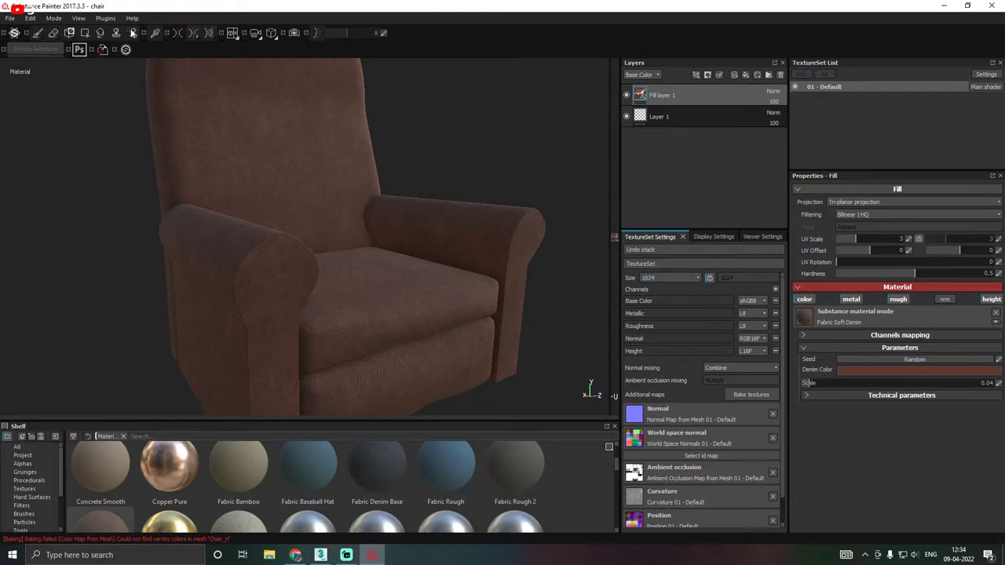
click(12, 18)
click(24, 104)
Raise the texture set size to 4096 and view the chair's other side.
click(656, 278)
click(654, 279)
click(692, 278)
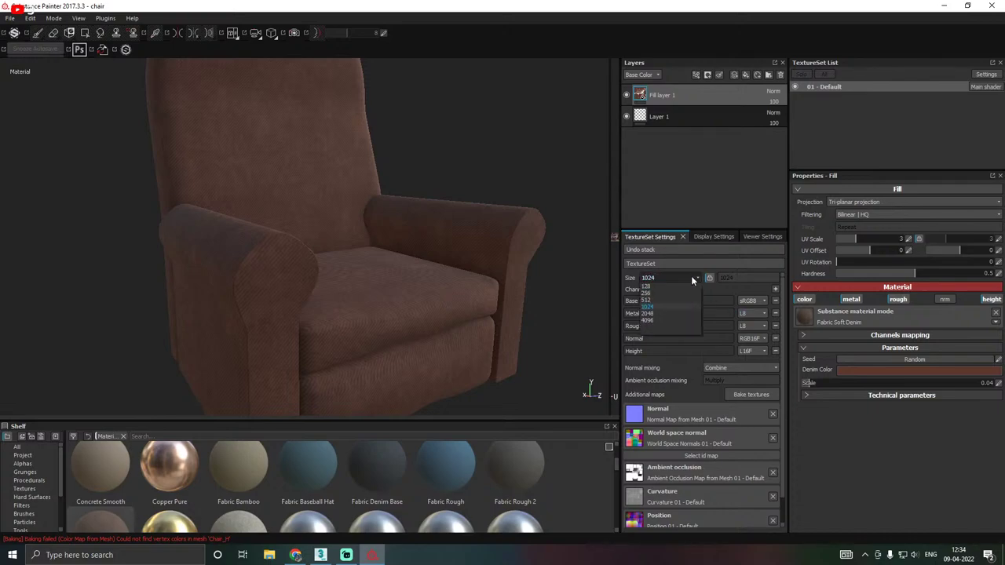
click(649, 323)
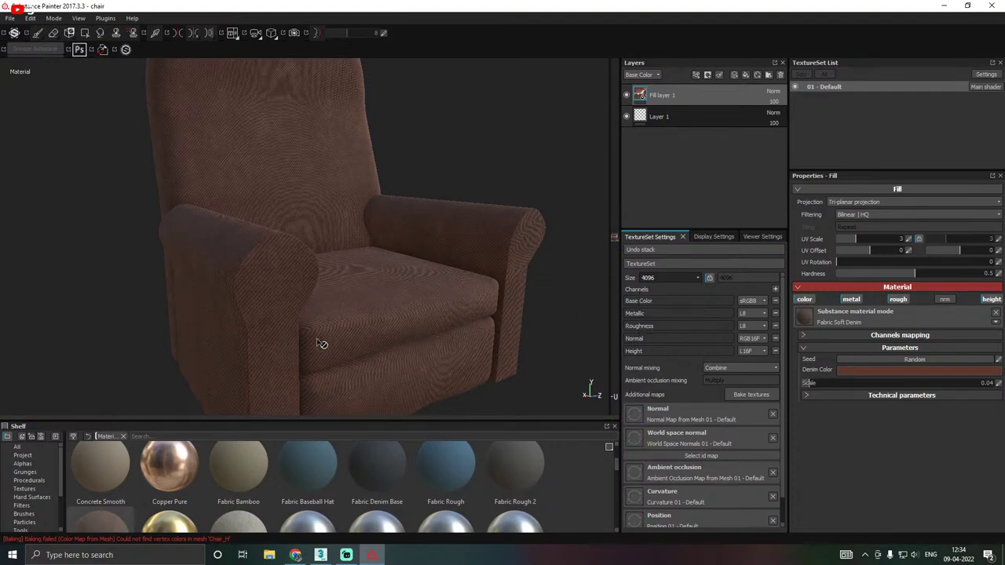
scroll(337, 342, down, 5)
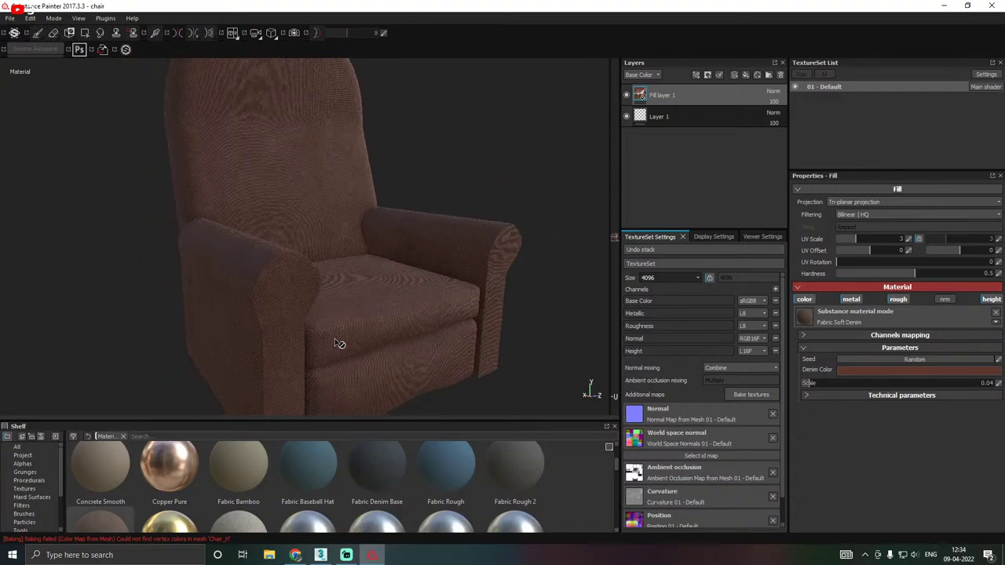
mouse_move(372, 329)
alt+mouse_down()
mouse_move(453, 348)
mouse_move(471, 365)
mouse_move(410, 374)
mouse_move(164, 329)
mouse_move(381, 326)
alt+mouse_up()
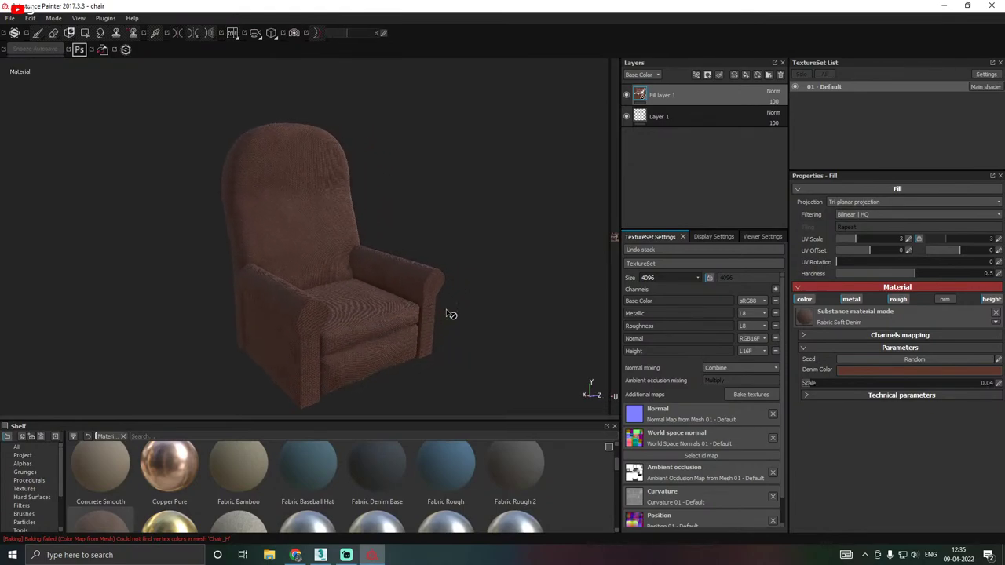
Set the texture set size back to 1024.
click(661, 278)
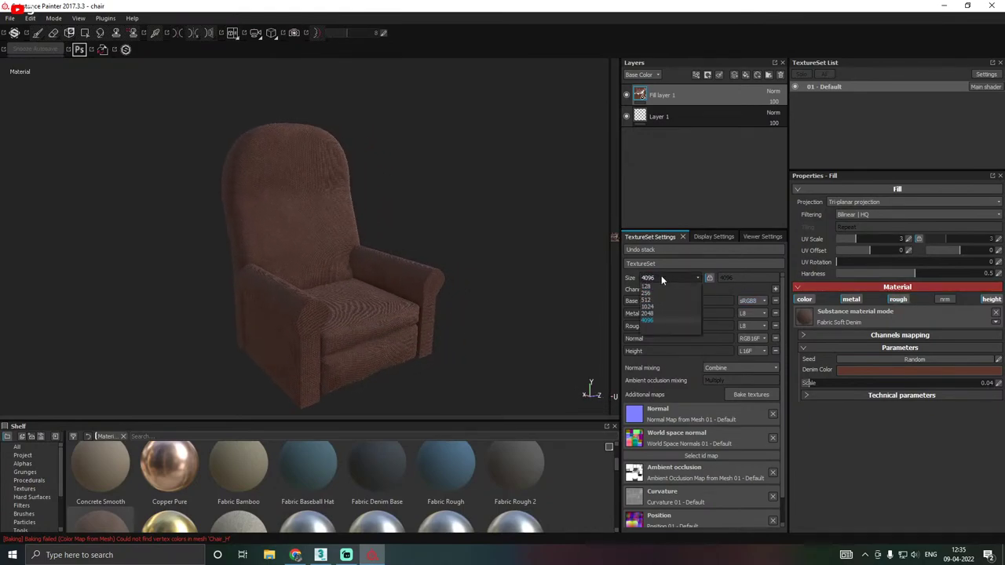
click(651, 306)
scroll(329, 356, up, 2)
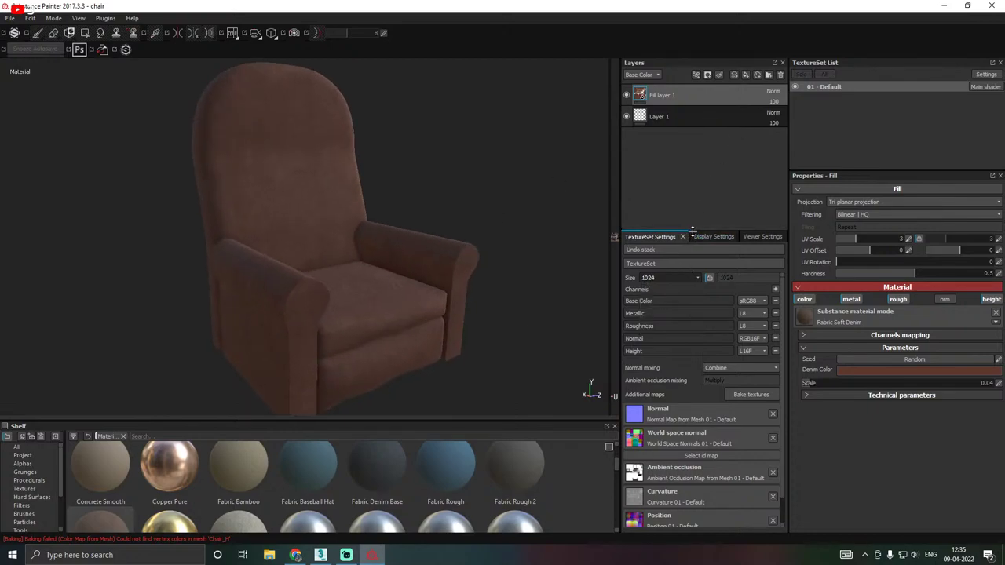
drag(691, 227, 701, 288)
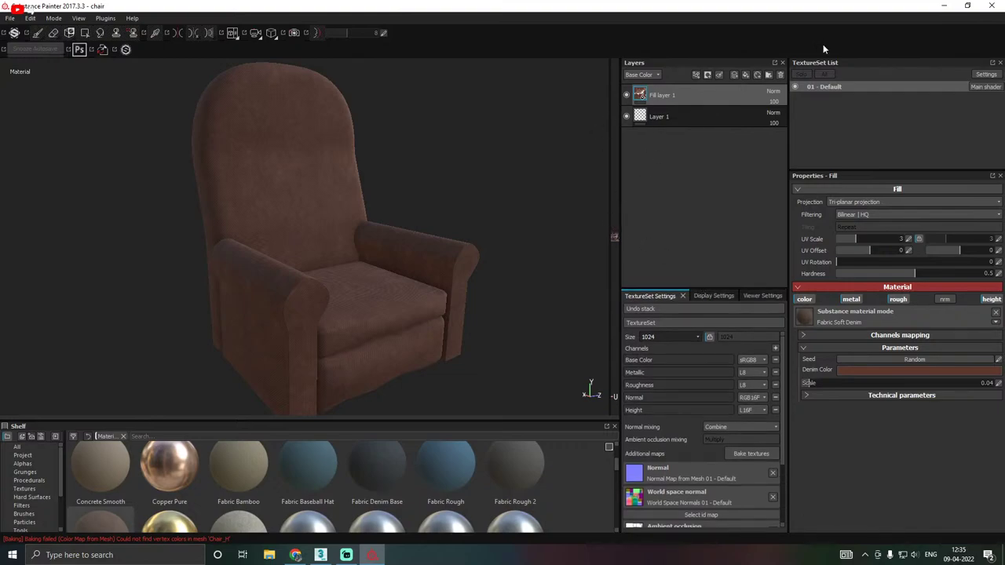
Add a new fill layer above the denim and show the project's baked maps.
click(746, 76)
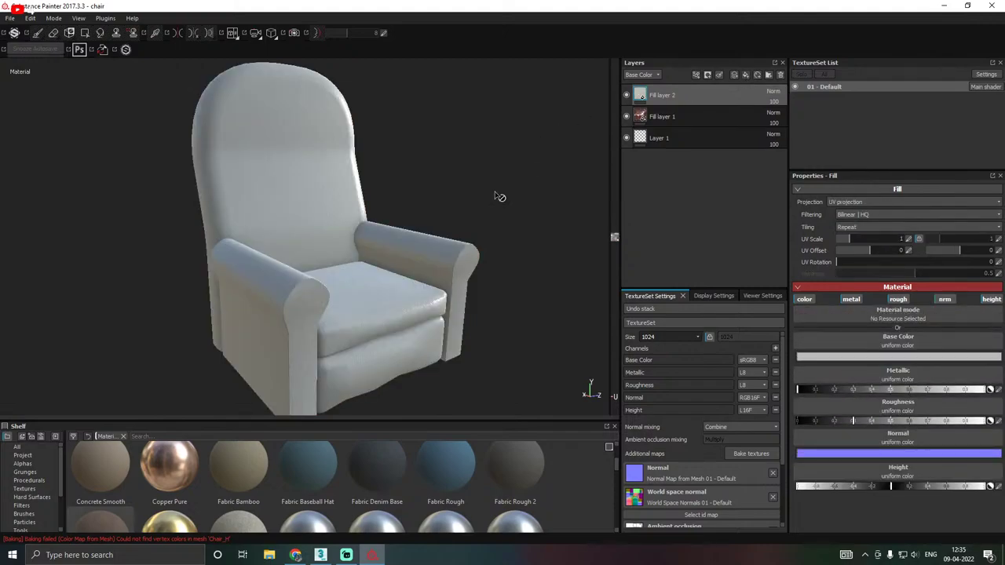
drag(320, 414, 321, 355)
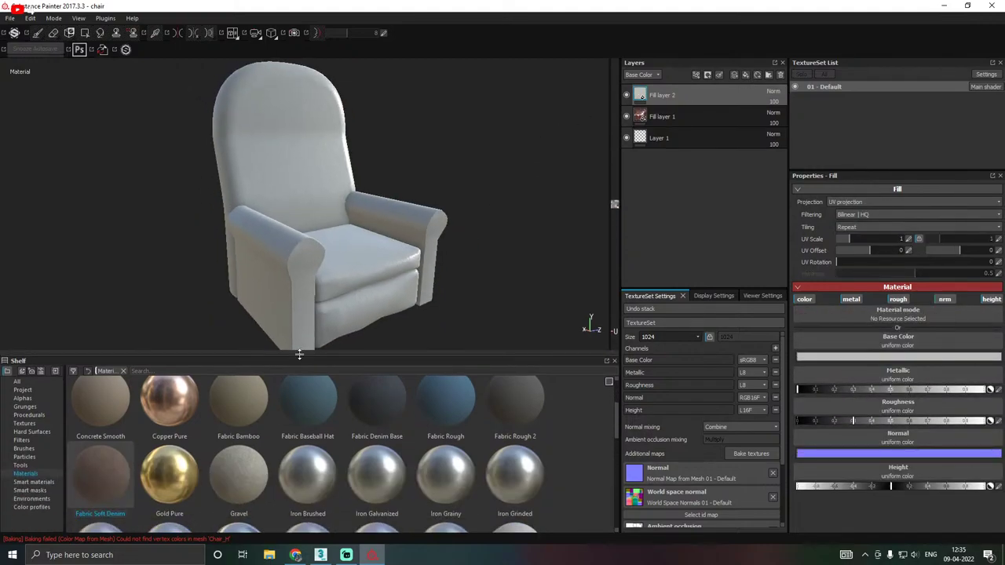
click(22, 390)
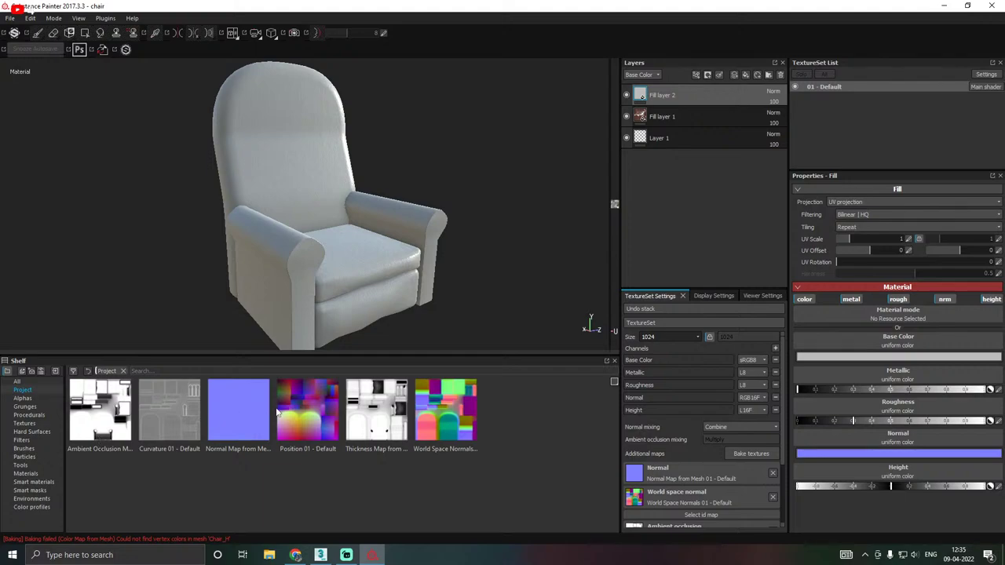
Disable the new fill's metal, rough, nrm and height channels so it affects colour only.
click(858, 298)
click(991, 301)
click(943, 301)
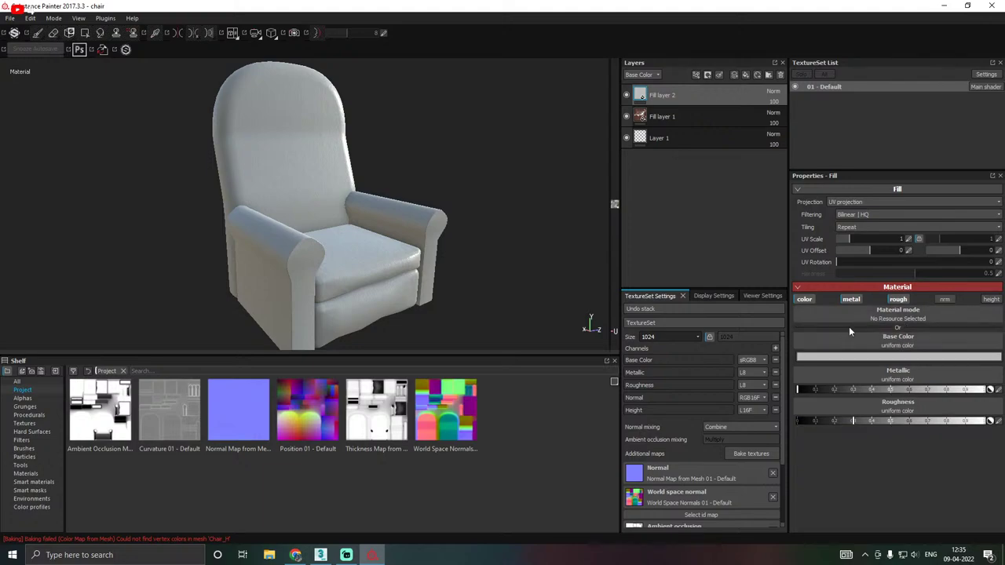
click(897, 300)
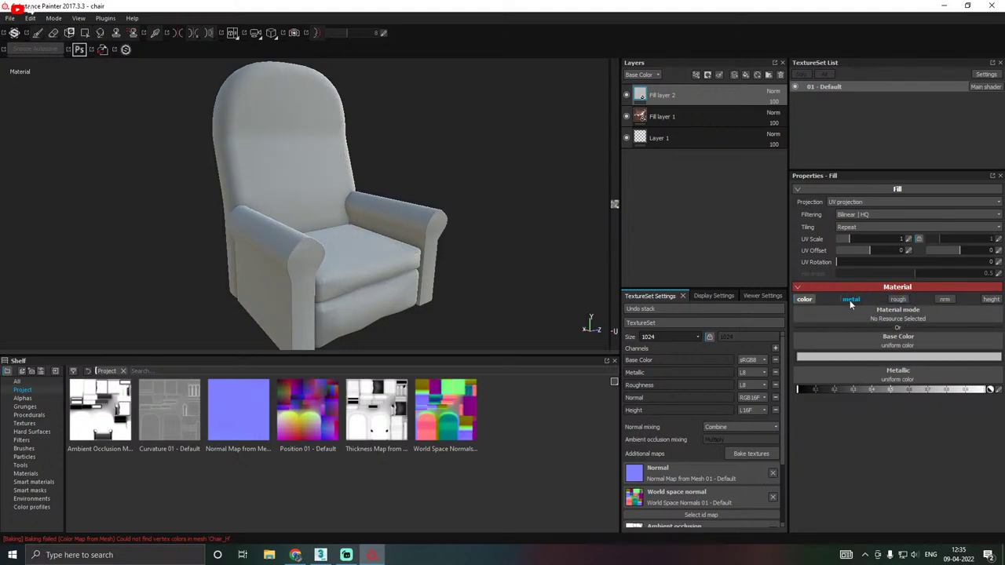
click(849, 300)
click(851, 299)
click(897, 300)
click(945, 300)
click(989, 299)
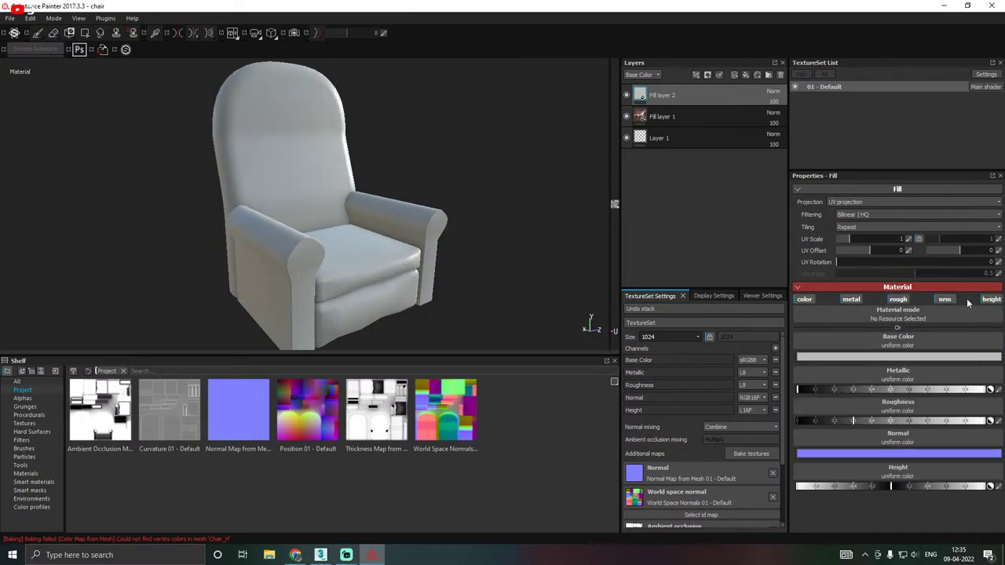
click(944, 299)
click(989, 299)
click(897, 299)
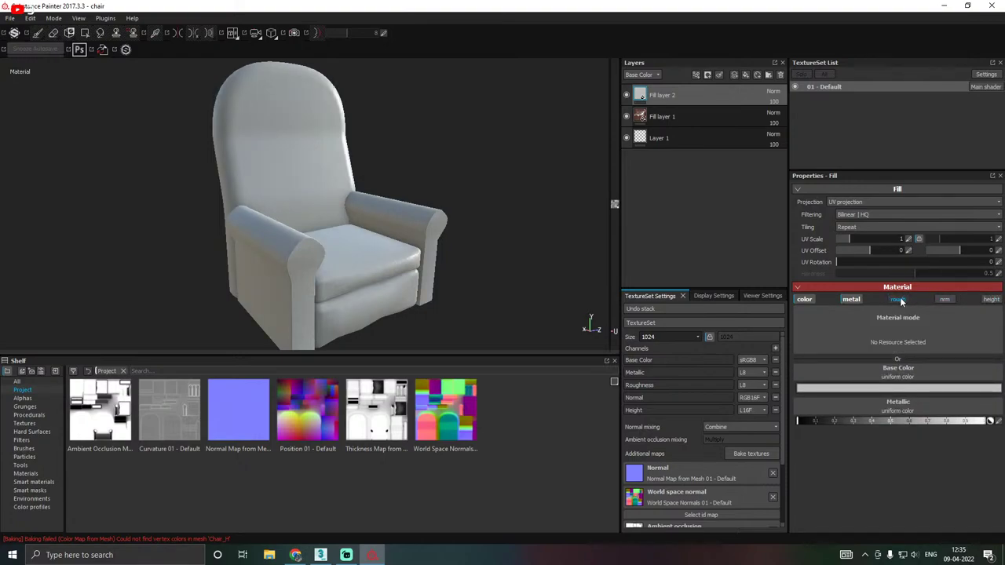
click(851, 300)
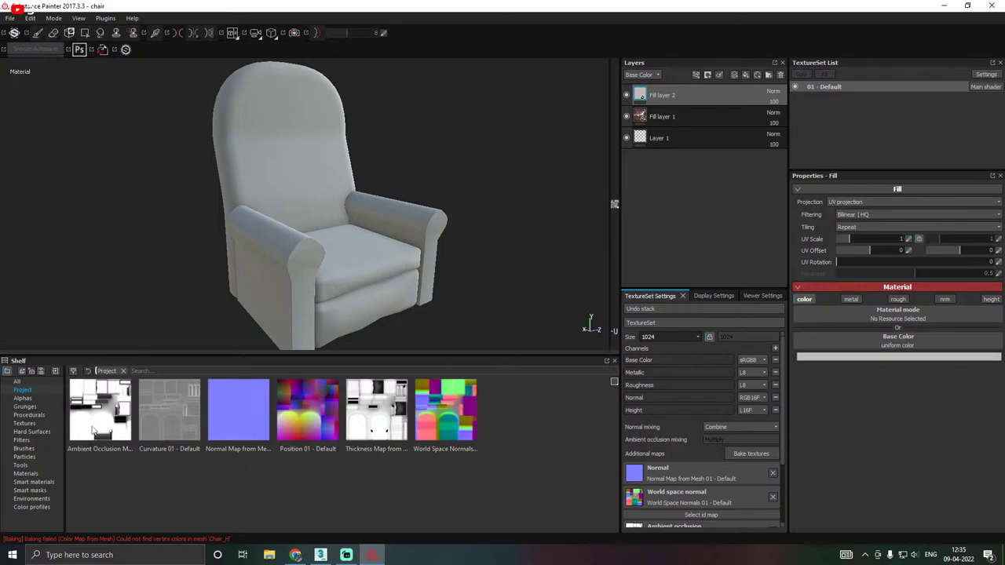
Use the baked Ambient Occlusion map as the fill's Base Color.
drag(93, 430, 879, 343)
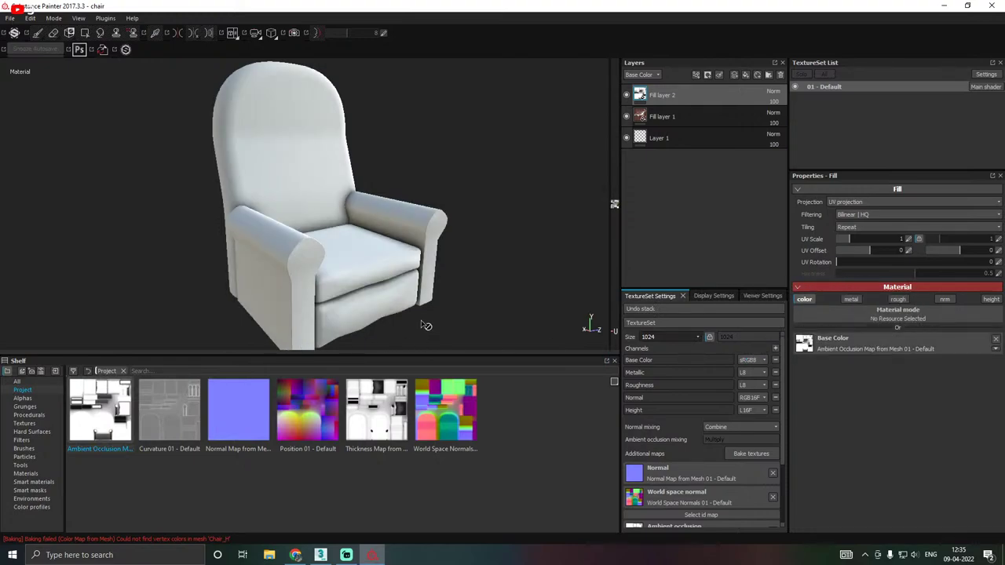
alt+drag(427, 325, 455, 270)
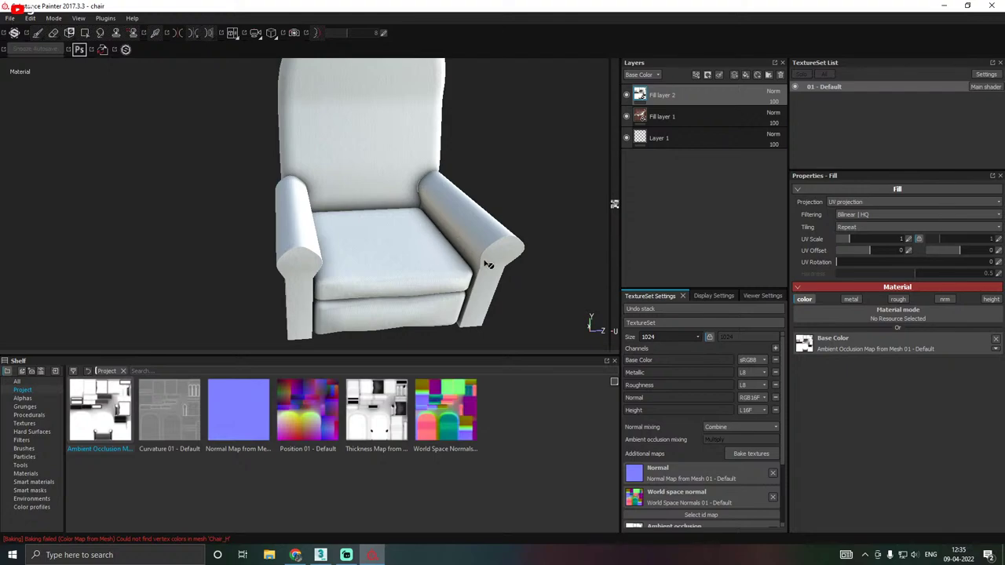
alt+drag(390, 251, 430, 257)
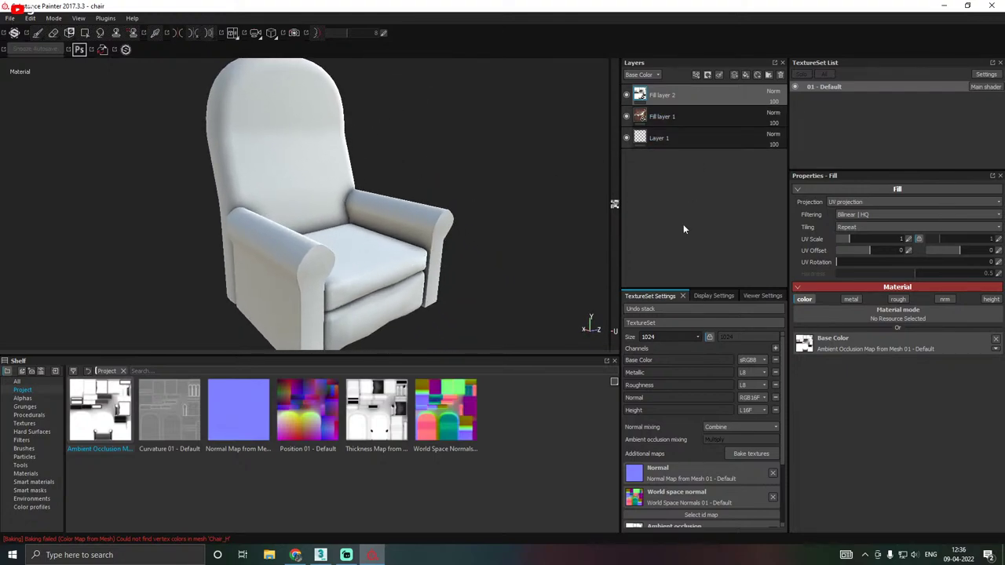
drag(682, 287, 682, 373)
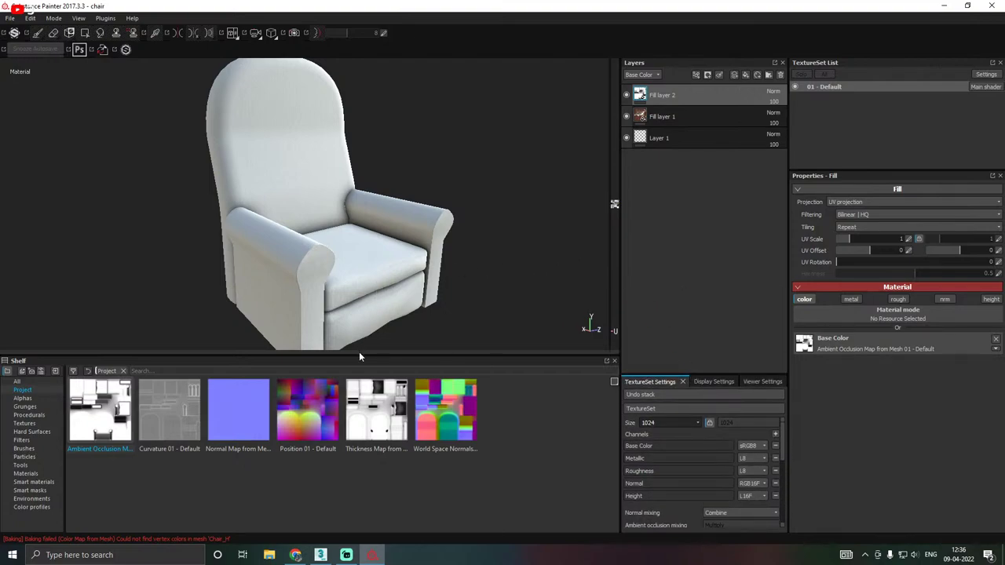
drag(359, 354, 364, 418)
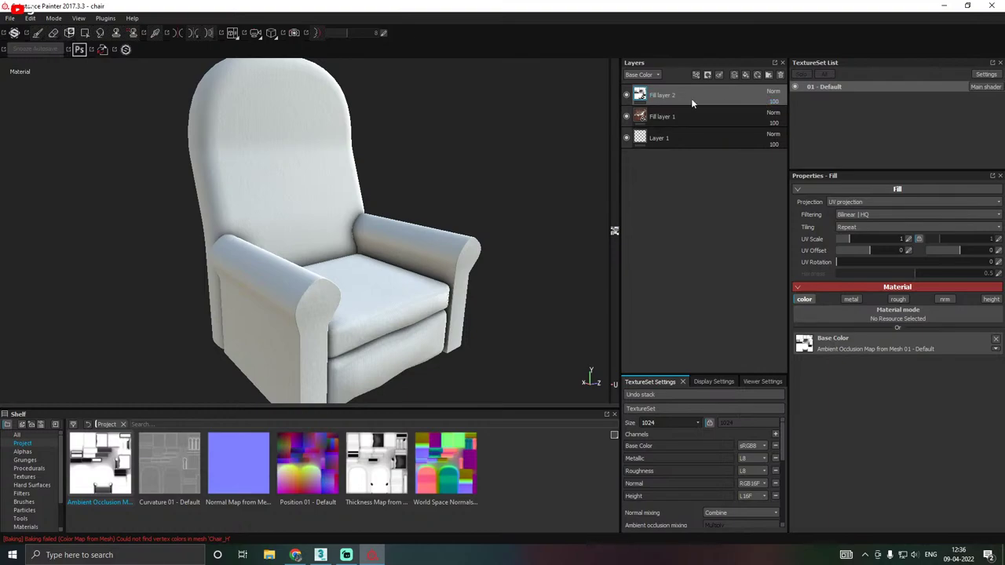
Switch Fill layer 2's blend mode to Multiply.
click(774, 93)
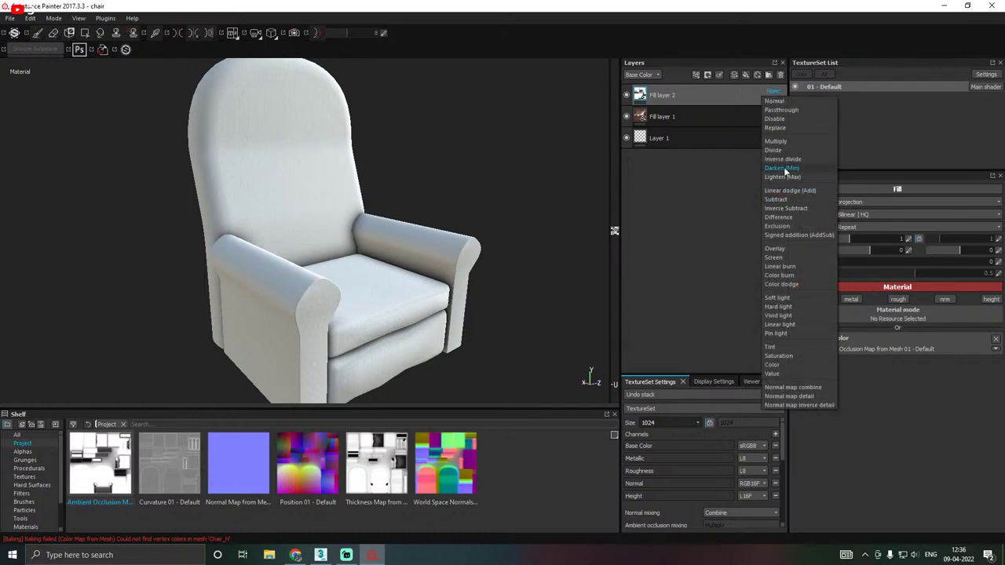
click(782, 142)
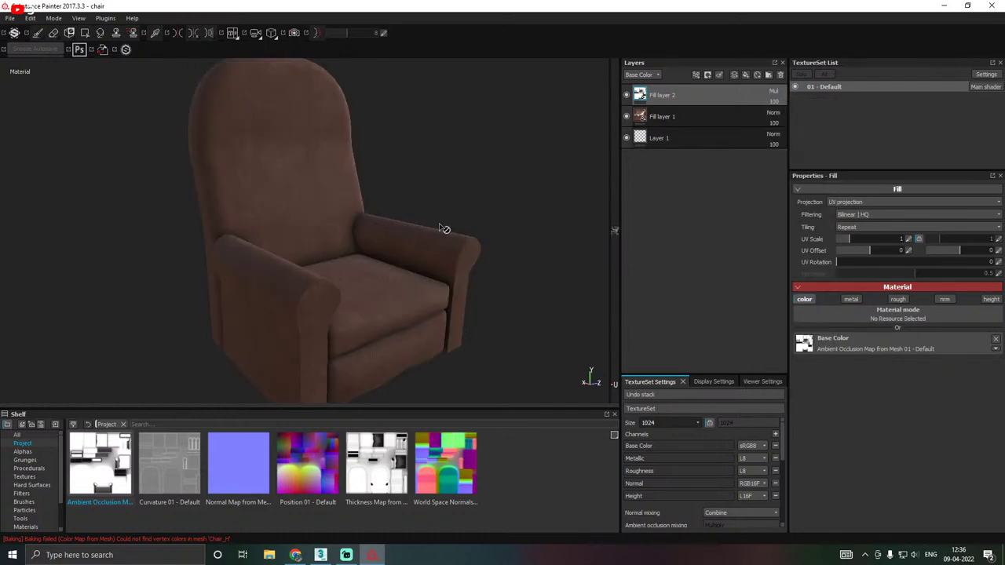
alt+drag(444, 228, 424, 234)
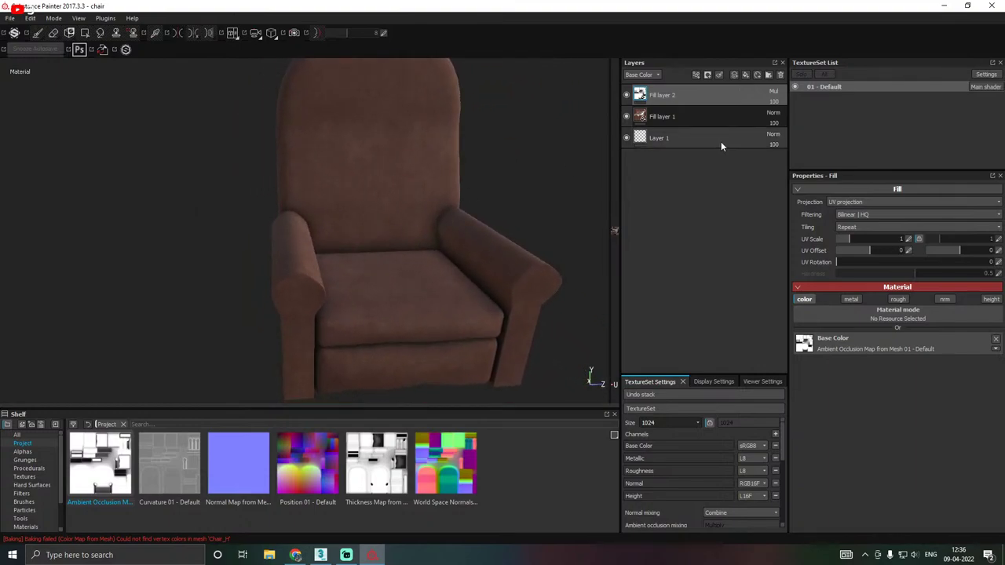
Lower Fill layer 2's opacity to 45 and save the project.
click(776, 102)
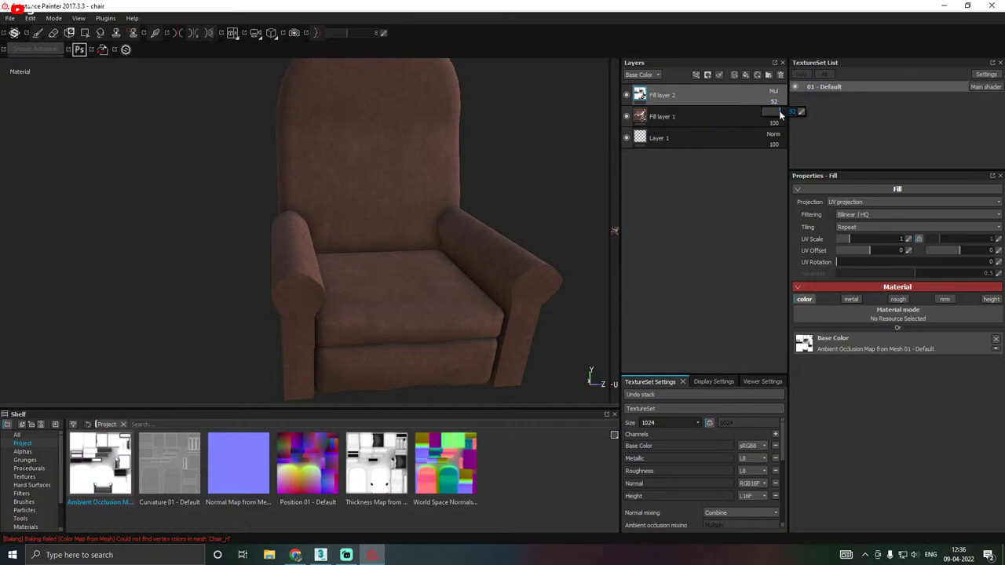
mouse_move(765, 112)
mouse_down()
mouse_move(792, 111)
mouse_move(736, 114)
mouse_move(796, 114)
mouse_move(751, 117)
mouse_move(779, 117)
mouse_up()
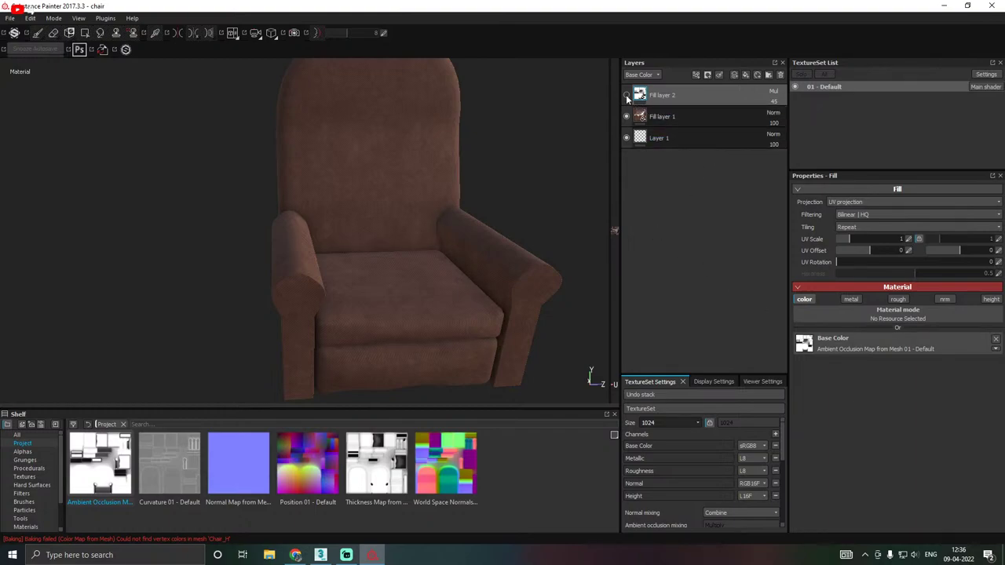
mouse_move(314, 227)
alt+mouse_down()
mouse_move(283, 227)
mouse_move(477, 224)
mouse_move(371, 297)
mouse_move(365, 265)
alt+mouse_up()
click(287, 230)
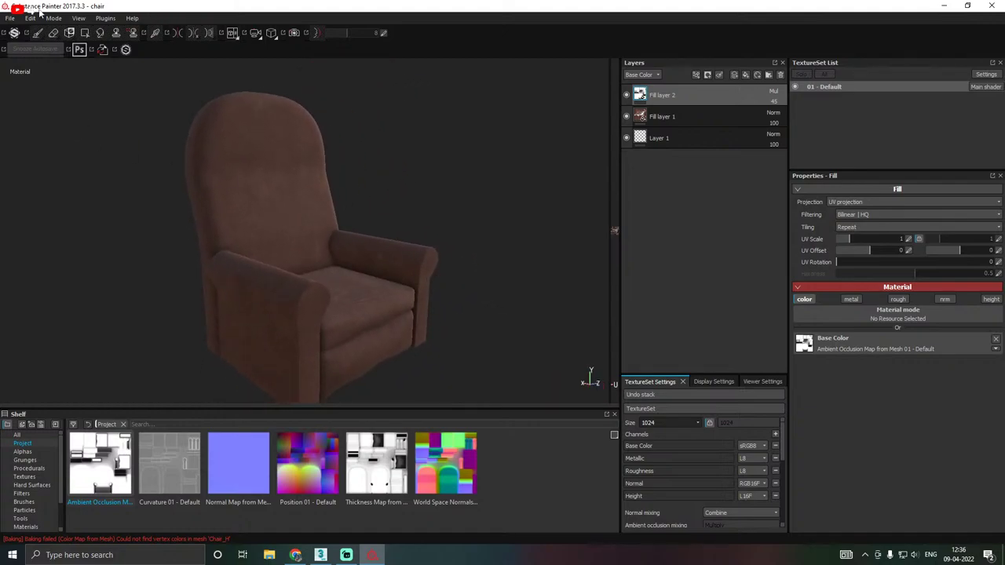
click(11, 19)
click(18, 105)
Select Fill layer 1 and delete an extra fill layer that was added by mistake.
click(662, 120)
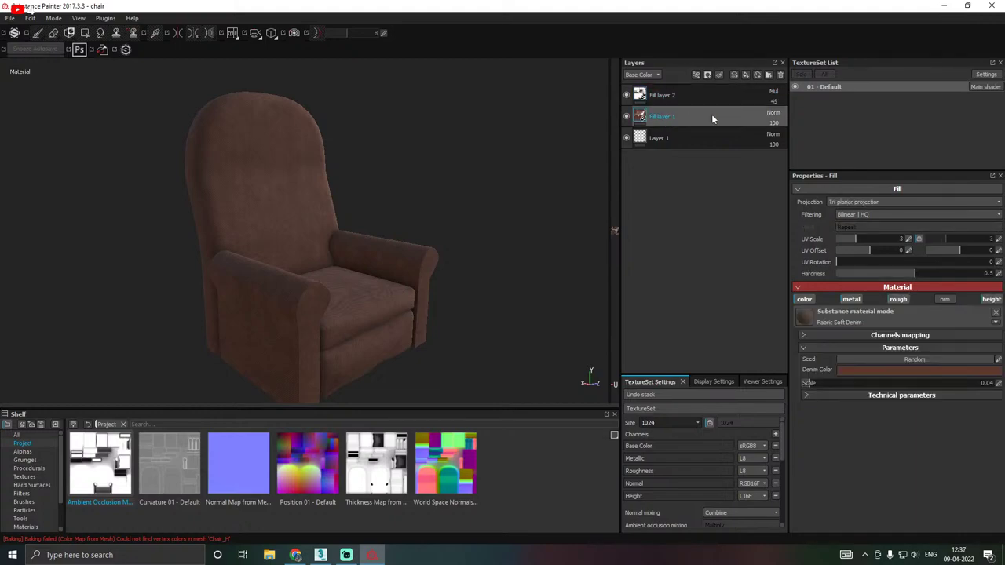
click(745, 75)
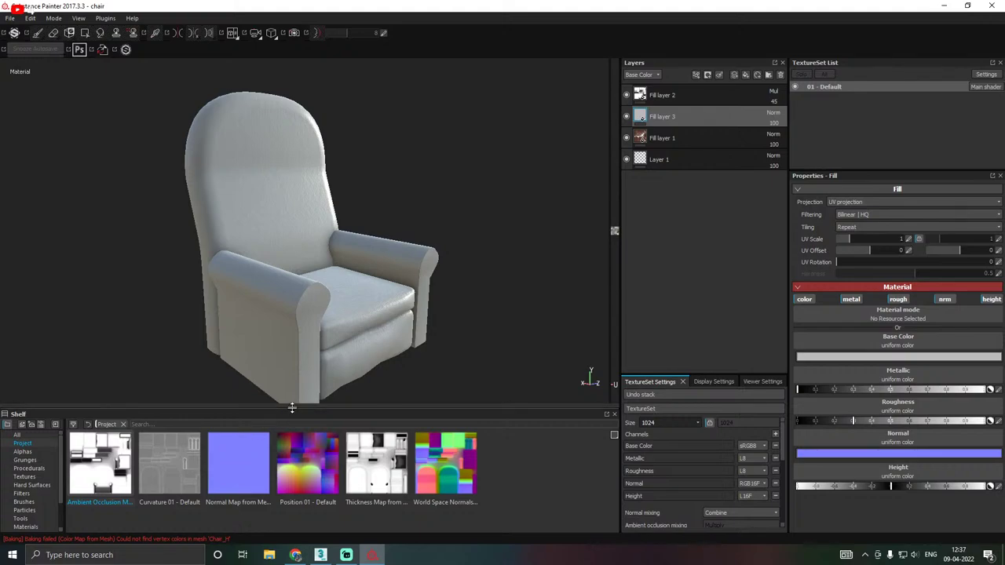
drag(292, 408, 259, 388)
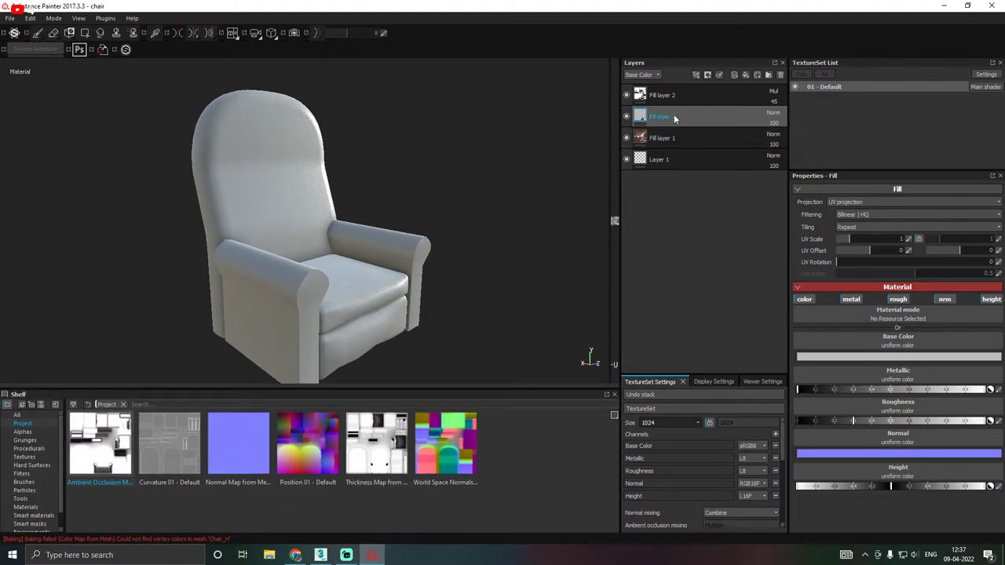
key(Delete)
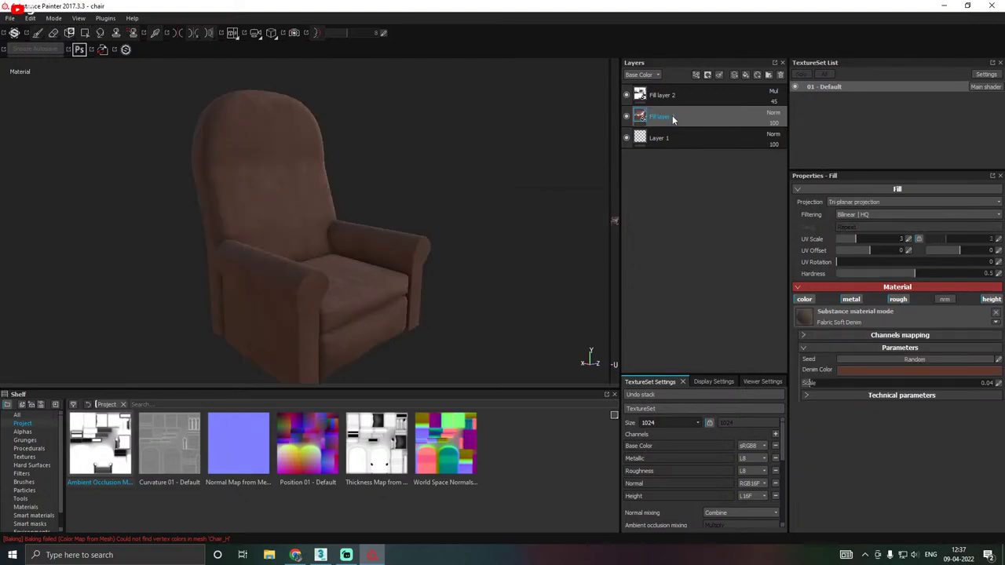
Duplicate Fill layer 1 as Fill layer 1 copy 1.
right_click(684, 116)
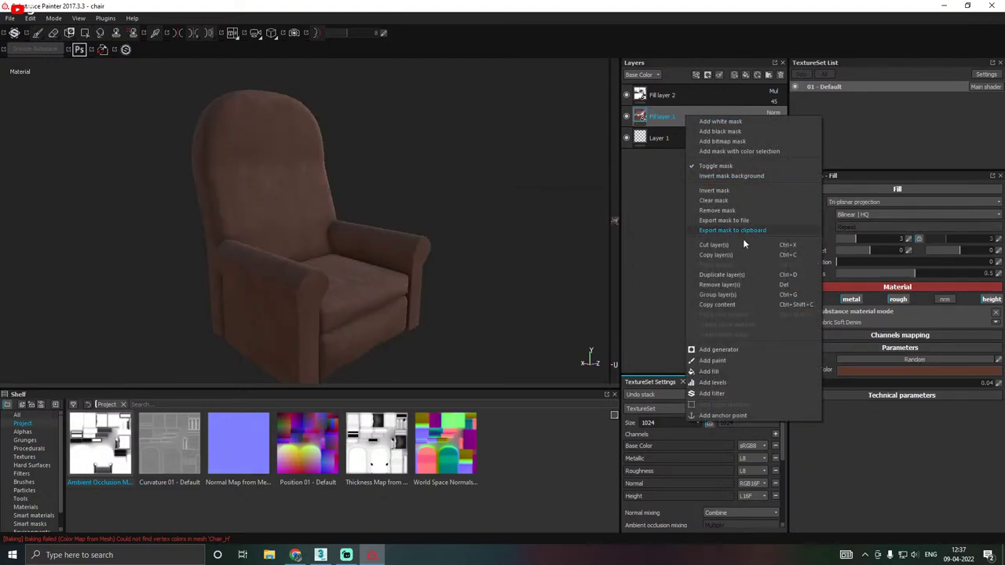
click(734, 275)
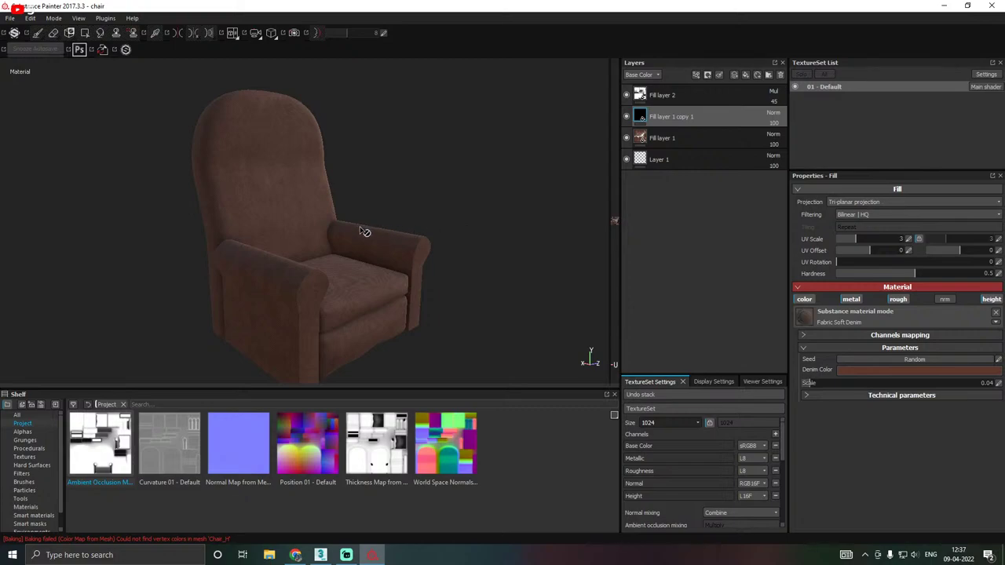
click(10, 18)
click(38, 107)
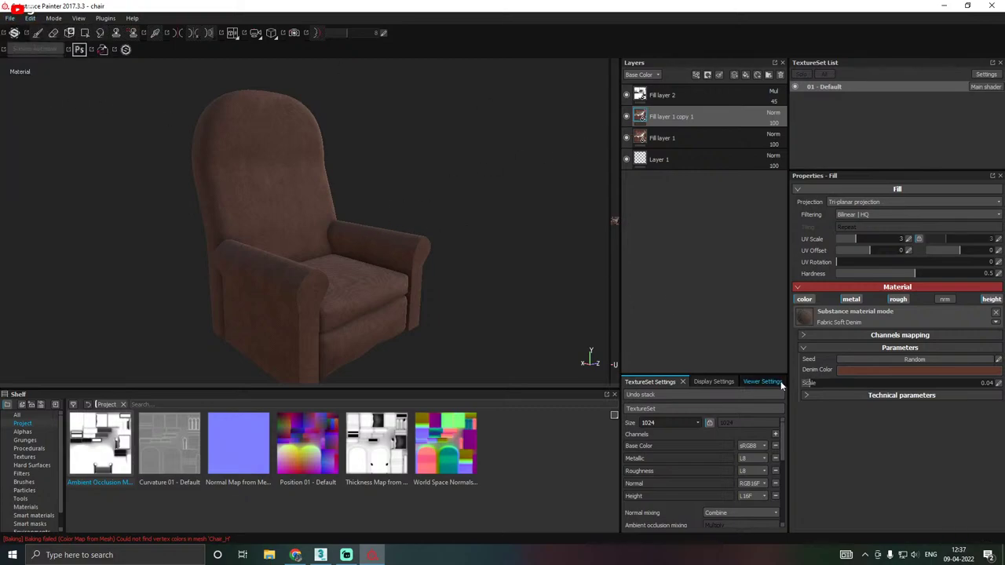
Brighten the copy's Denim Color to a redder brown and save the project.
click(867, 369)
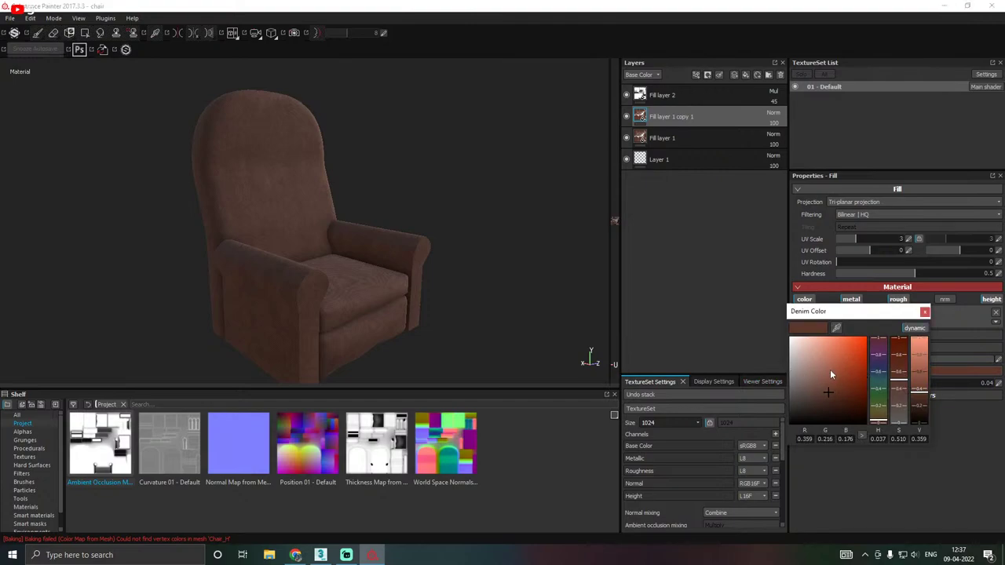
drag(830, 369, 832, 375)
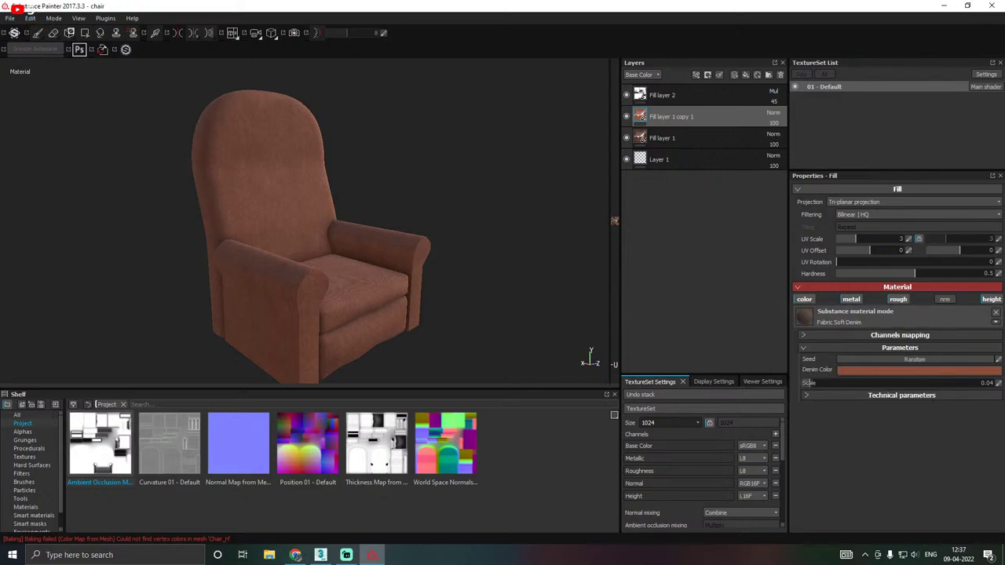
click(12, 16)
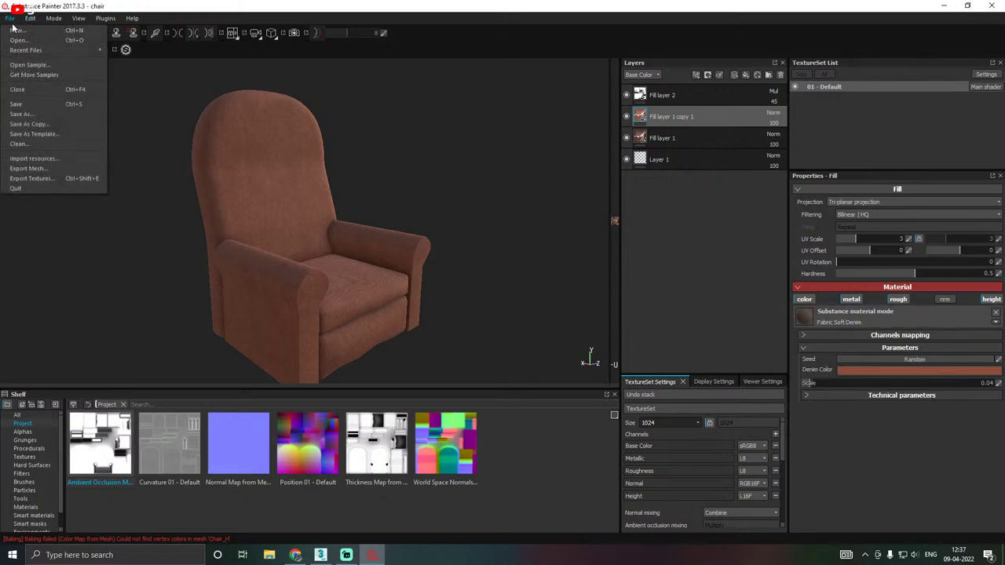
click(23, 109)
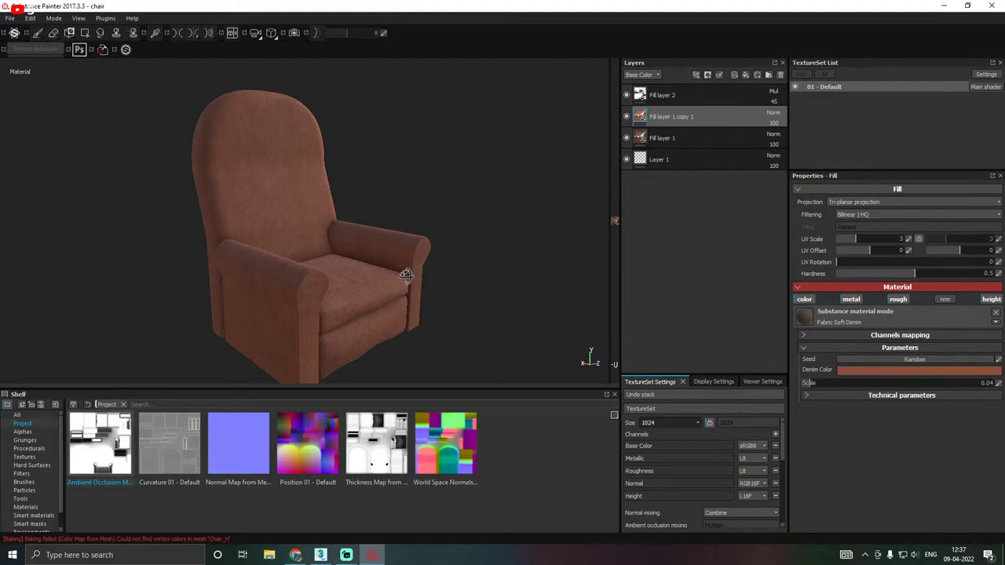
alt+drag(405, 275, 383, 297)
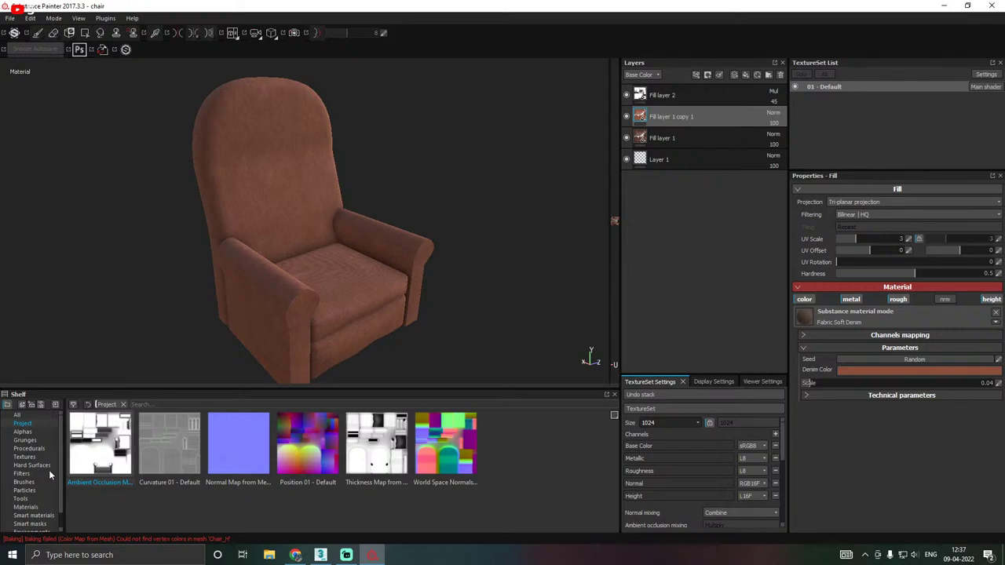
scroll(48, 495, down, 1)
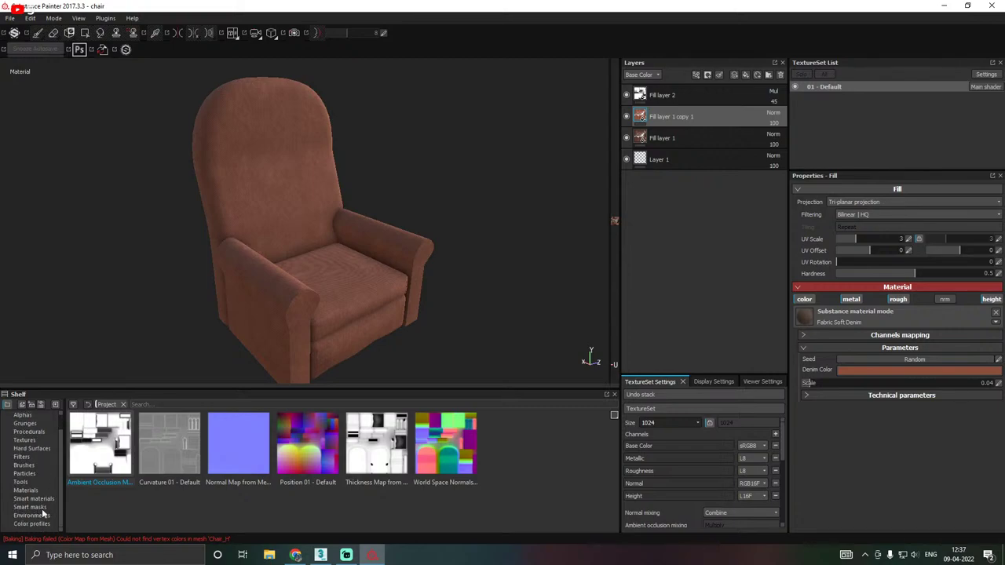
Show the Smart masks category in a taller shelf.
click(24, 507)
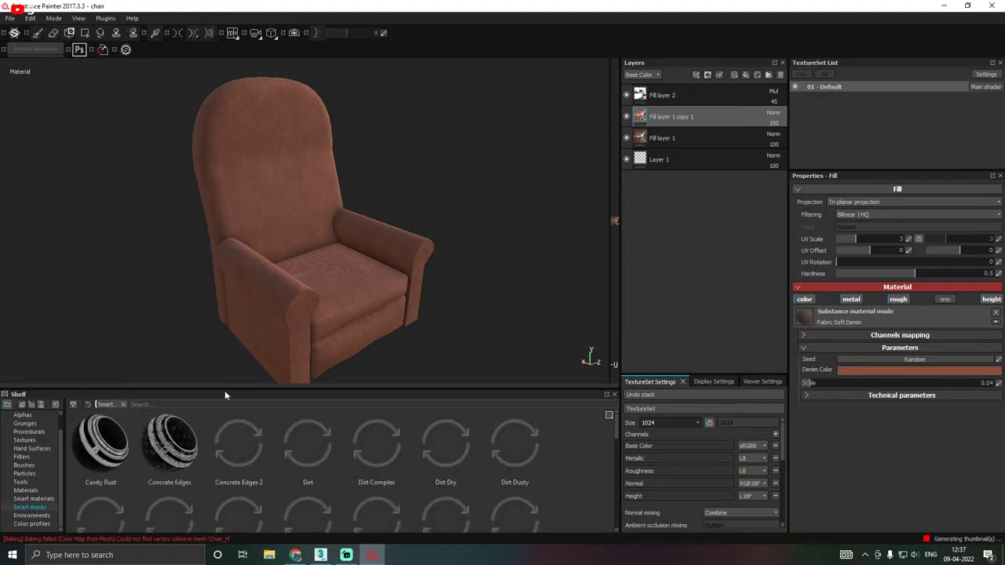
drag(224, 387, 203, 368)
drag(228, 287, 228, 282)
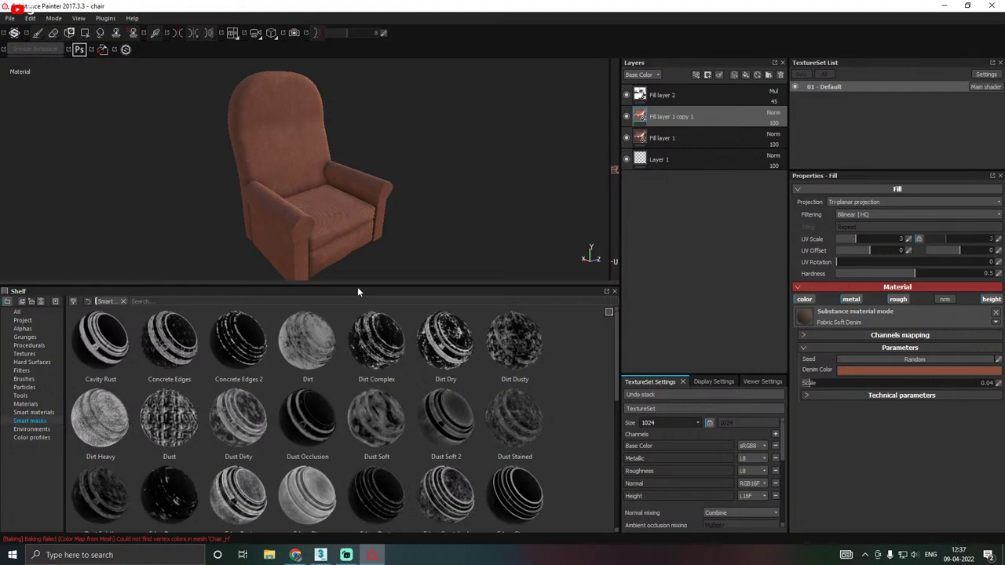
drag(357, 286, 363, 295)
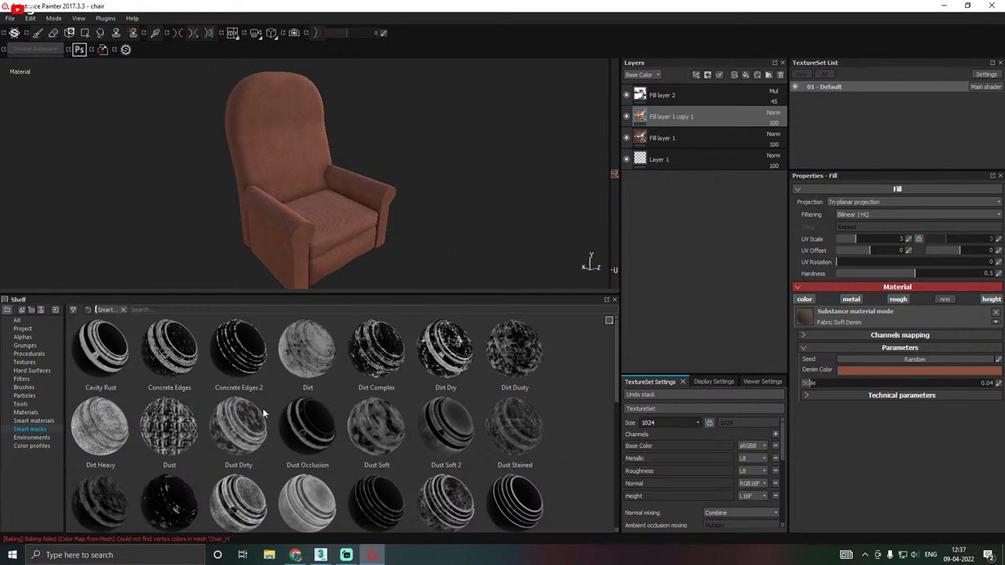
mouse_move(261, 418)
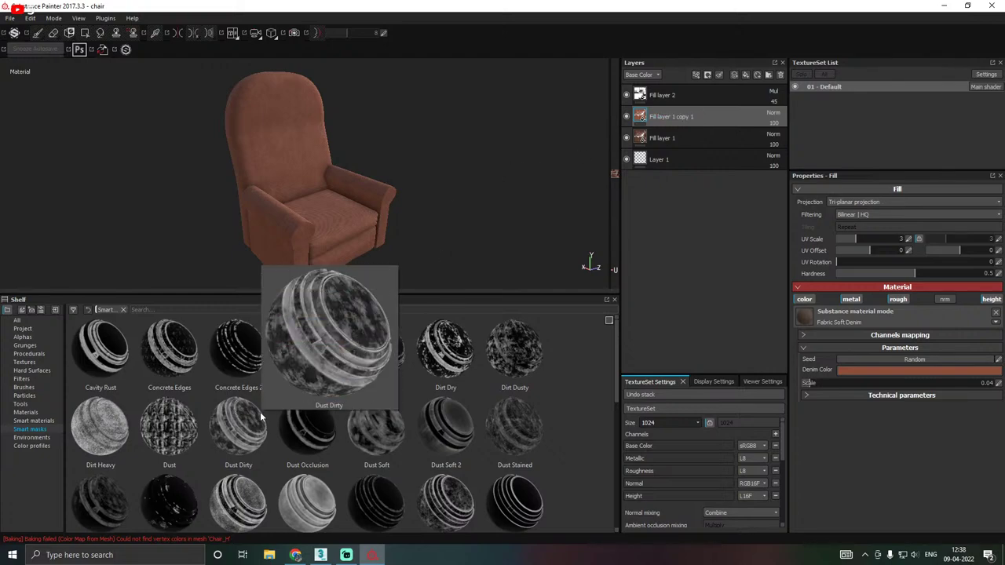
scroll(260, 412, down, 2)
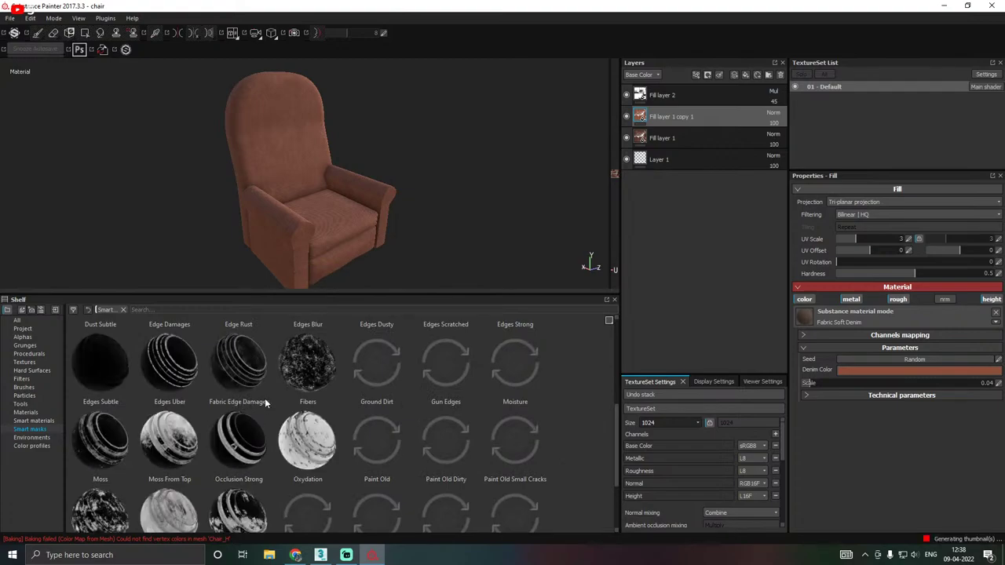
mouse_move(275, 389)
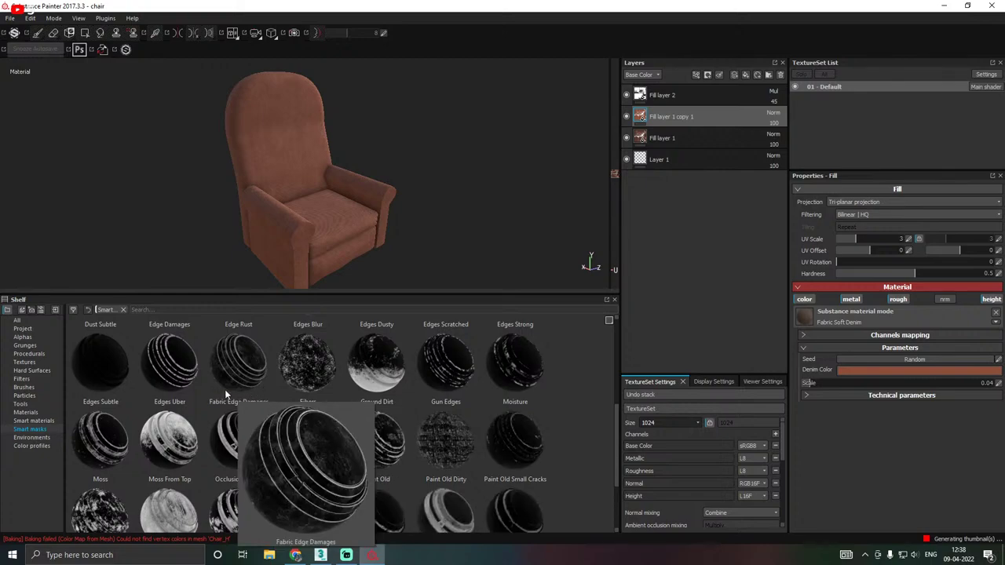
Select the Fabric Edge Damages smart mask.
double_click(674, 117)
key(Return)
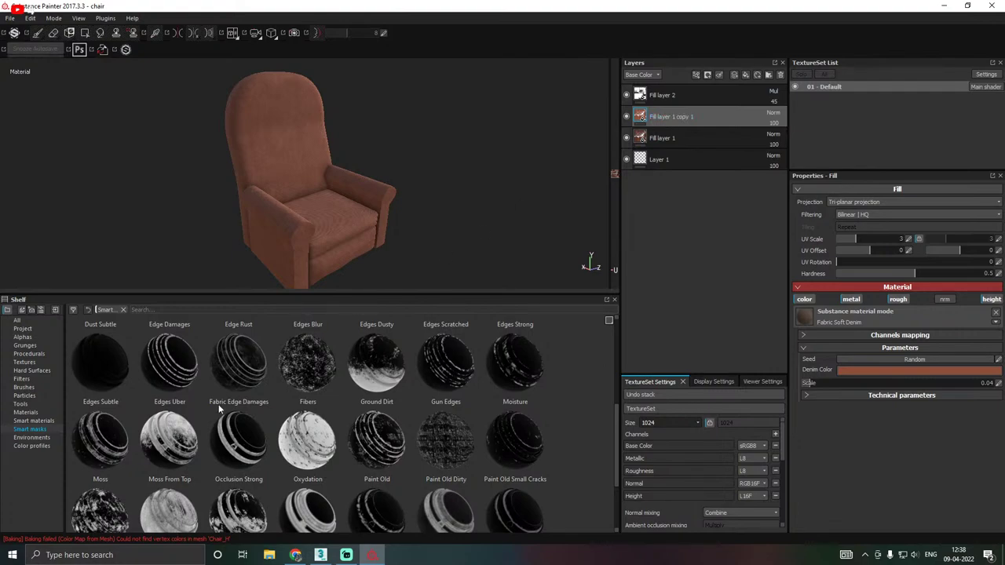
mouse_move(221, 407)
click(247, 379)
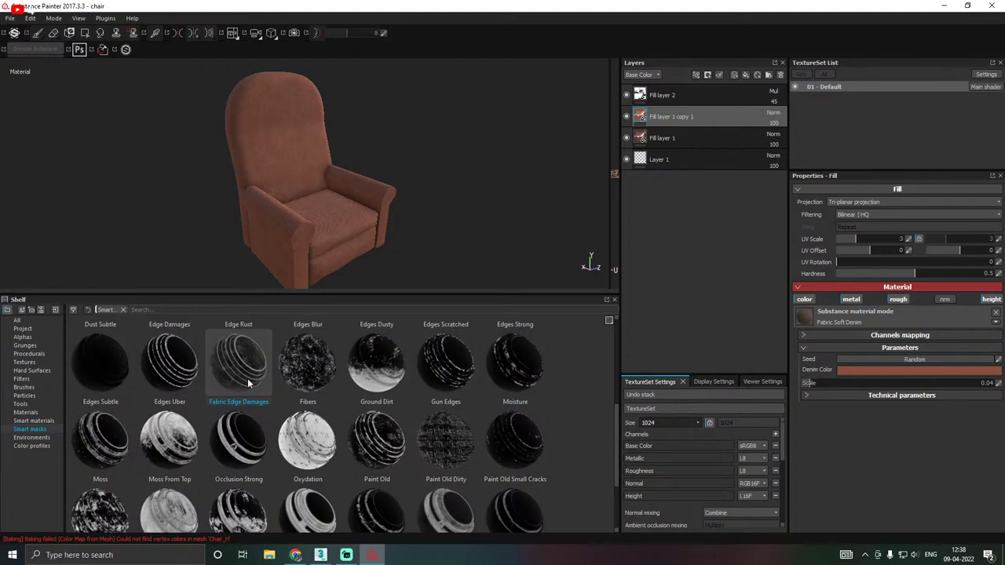
Apply Fabric Edge Damages to Fill layer 1 copy 1 and toggle the layer to compare.
mouse_move(172, 385)
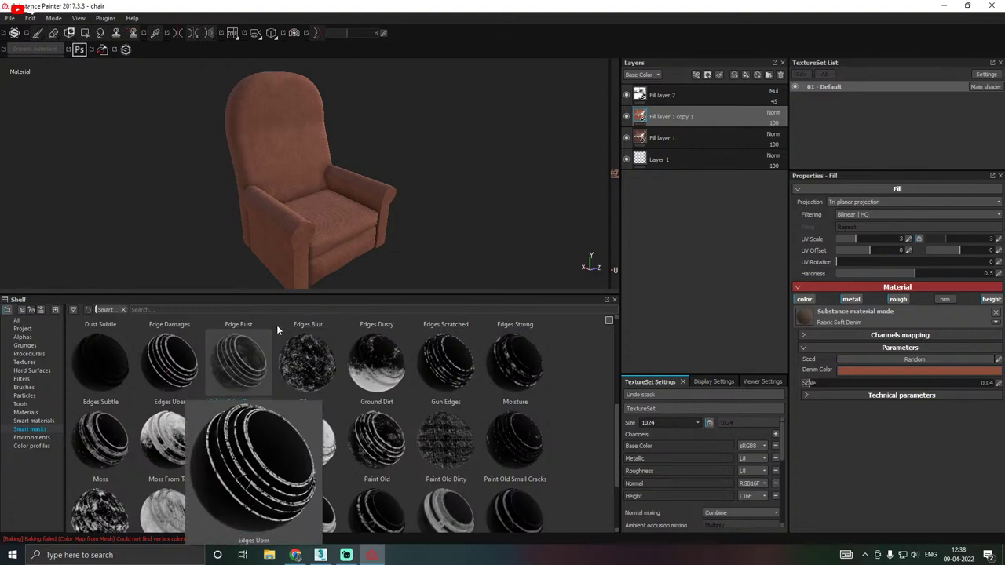
mouse_move(231, 366)
mouse_down()
mouse_move(285, 341)
mouse_move(275, 340)
mouse_move(385, 259)
mouse_move(673, 138)
mouse_move(695, 107)
mouse_move(686, 111)
mouse_up()
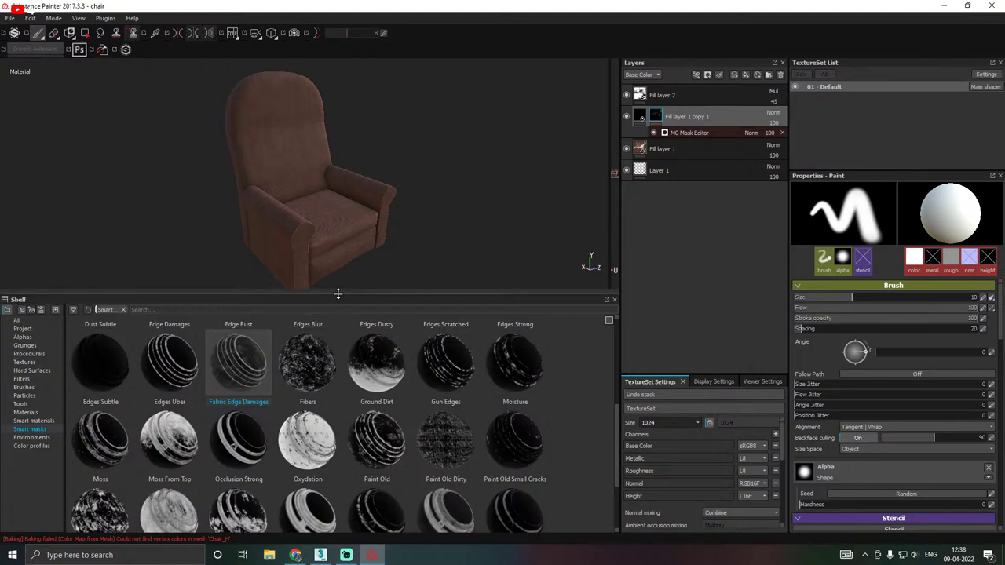
drag(341, 295, 342, 435)
scroll(321, 362, down, 1)
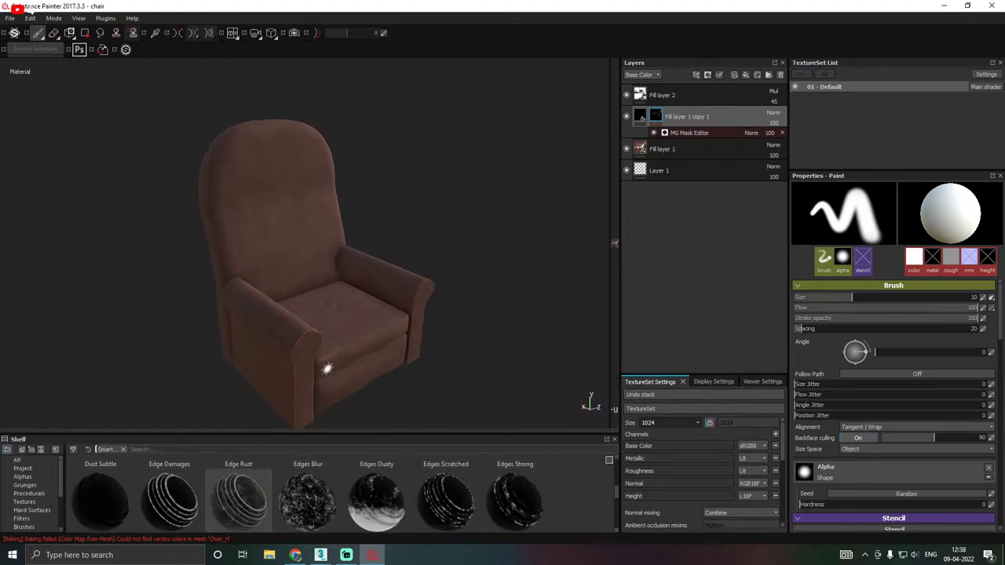
scroll(321, 363, up, 4)
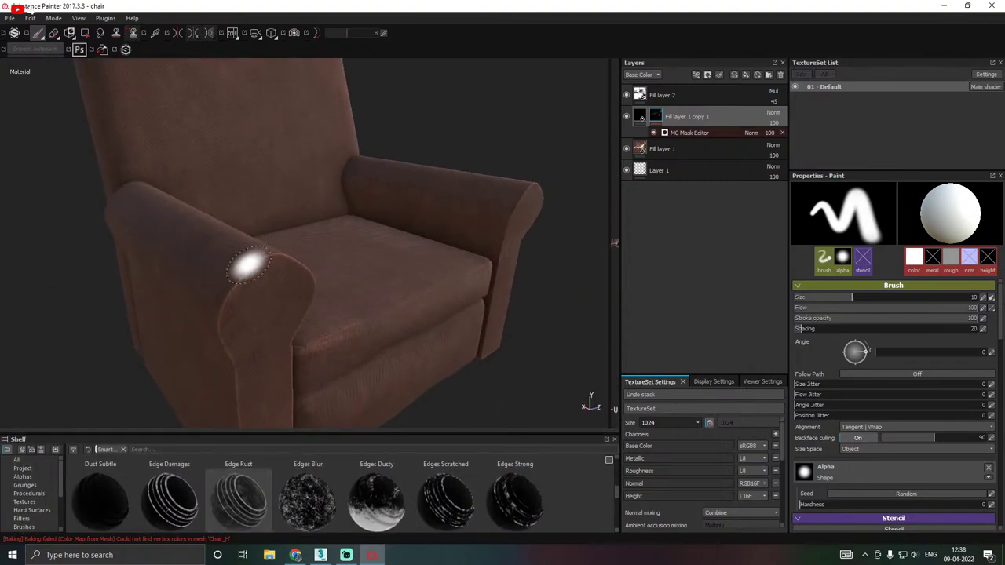
scroll(251, 267, down, 2)
scroll(253, 269, up, 5)
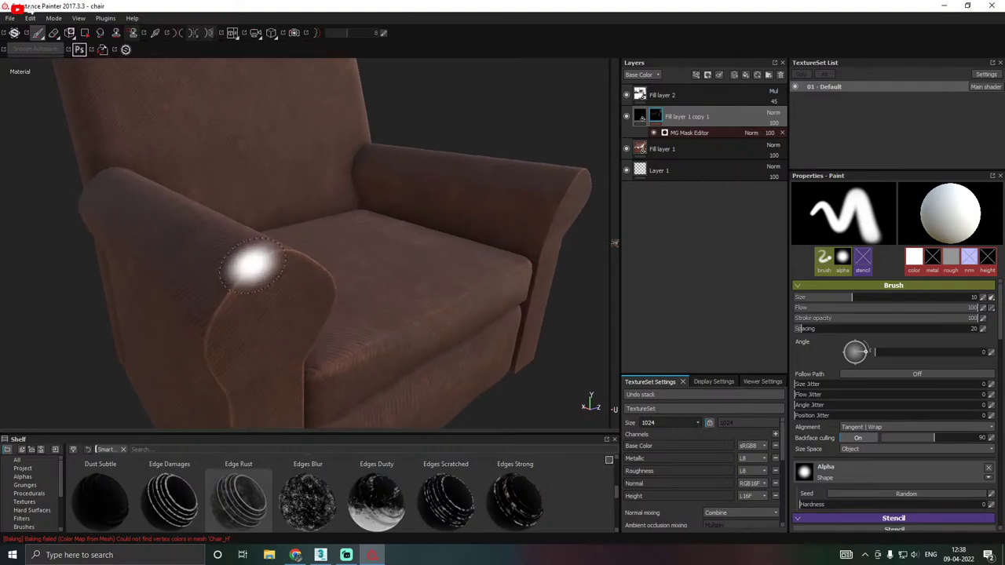
click(627, 116)
click(627, 116)
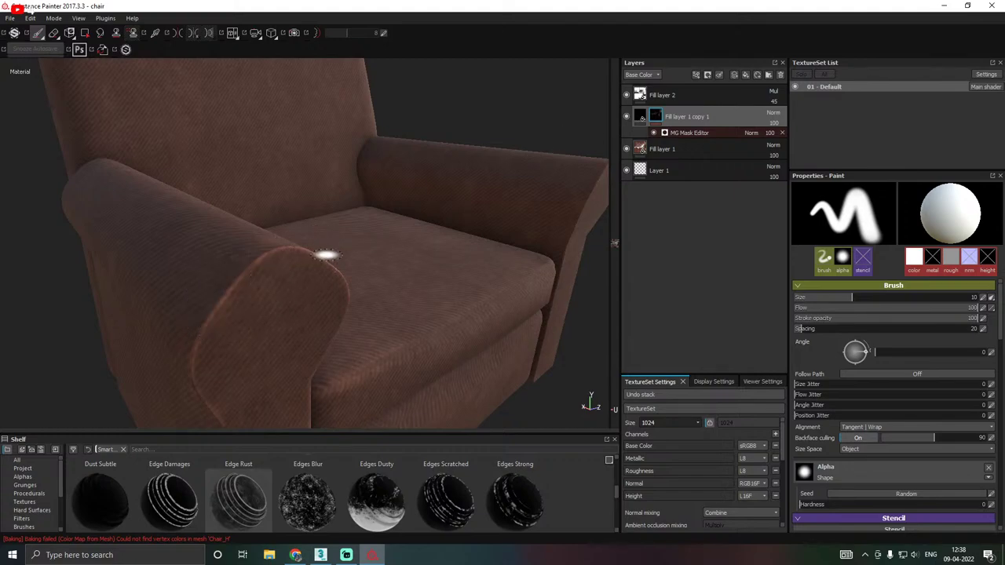
mouse_move(243, 276)
alt+mouse_down()
mouse_move(357, 283)
mouse_move(442, 247)
mouse_move(353, 264)
mouse_move(369, 267)
alt+mouse_up()
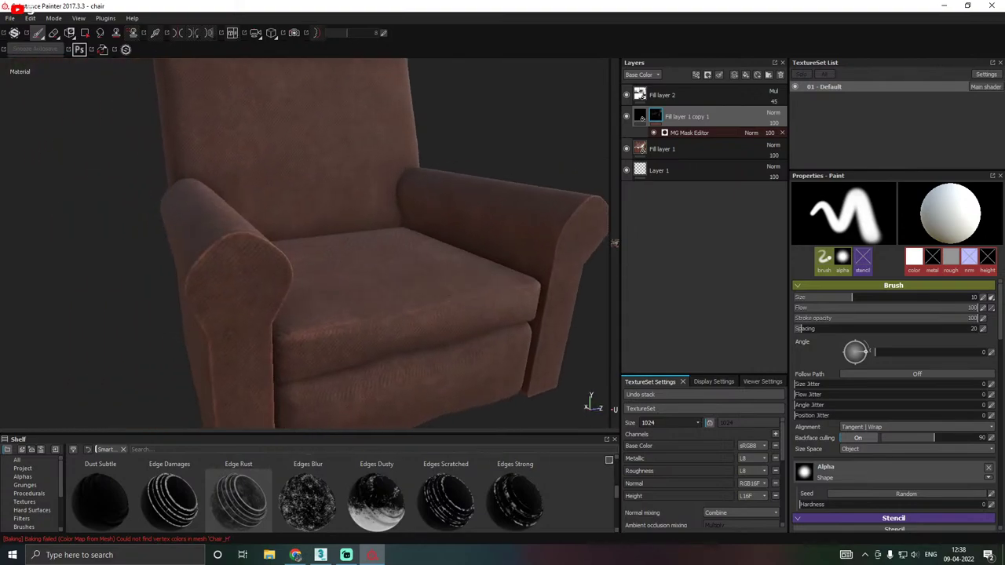
Set the edge mask generator's Global Balance to 0.86.
click(640, 118)
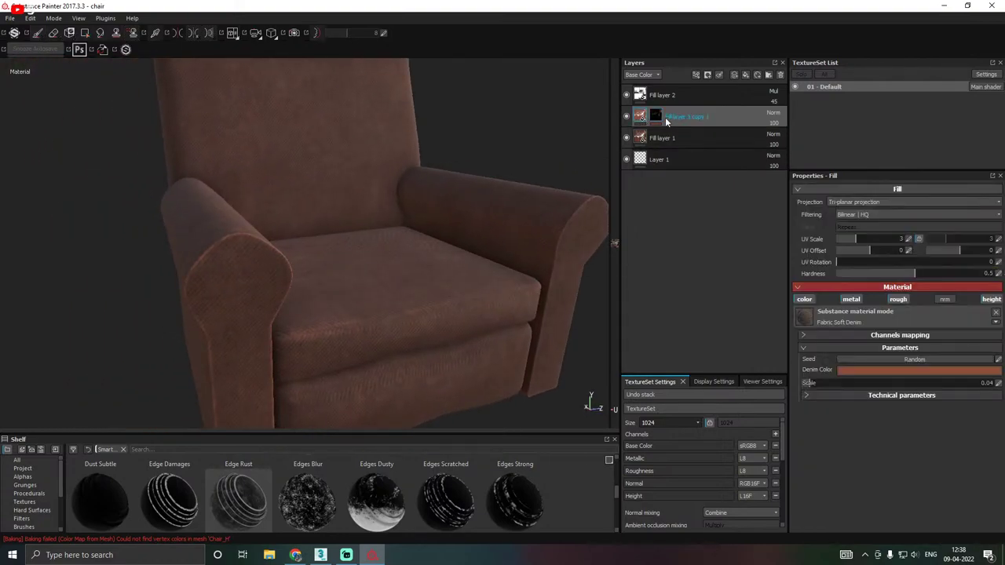
click(675, 131)
click(703, 134)
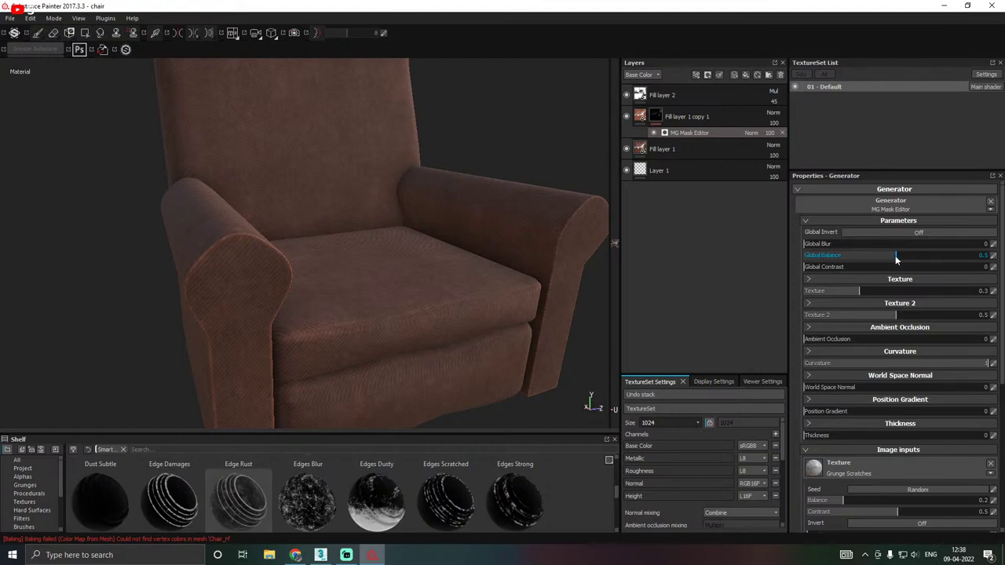
drag(895, 259, 946, 260)
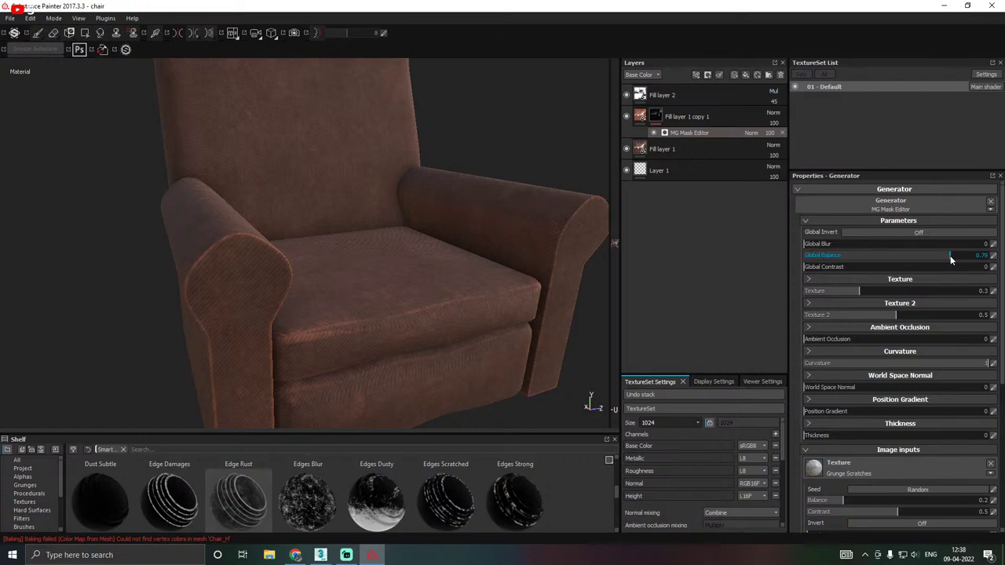
alt+drag(259, 262, 377, 275)
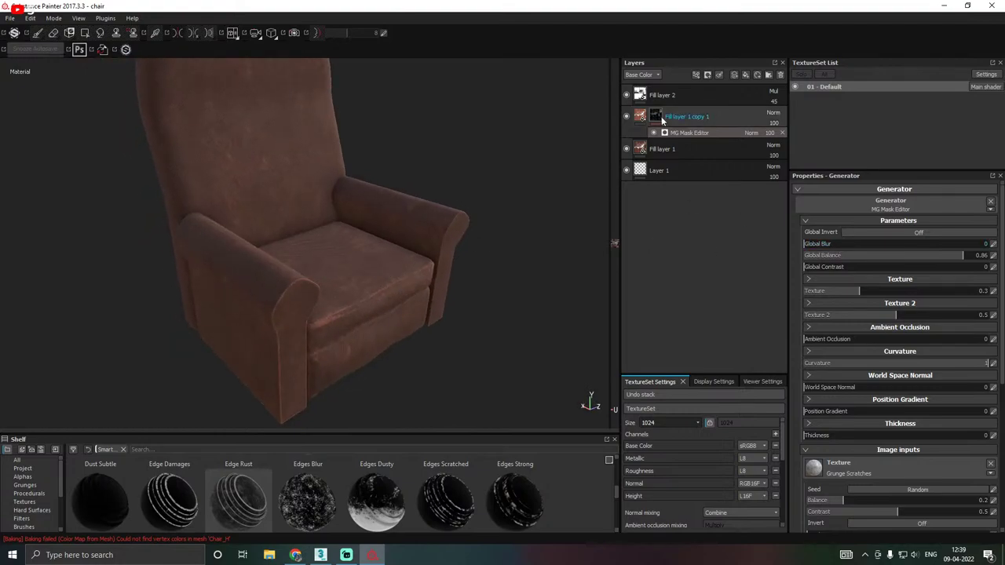
Compare the edge wear from several angles, then delete the MG Mask Editor generator.
click(628, 116)
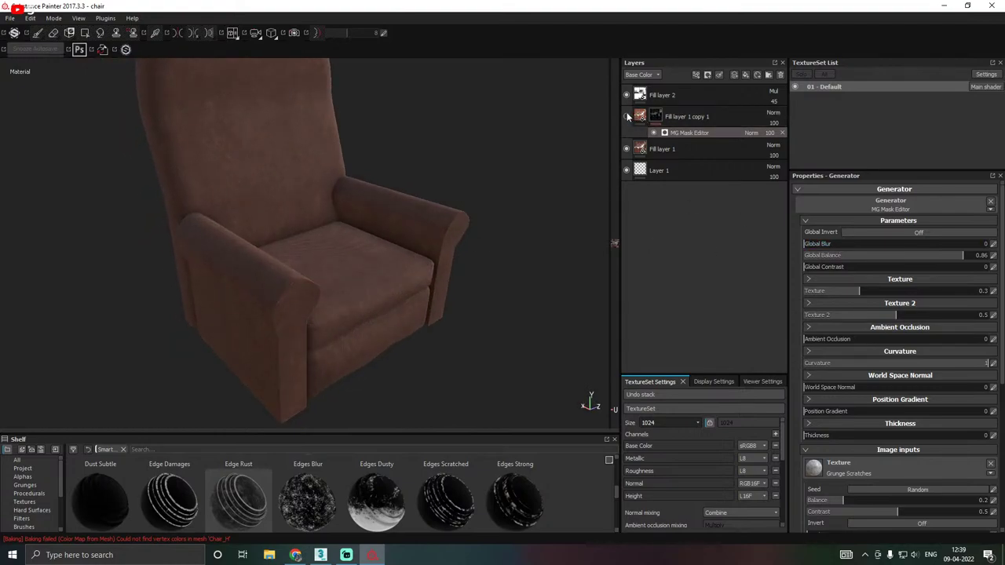
click(628, 116)
alt+drag(341, 218, 316, 213)
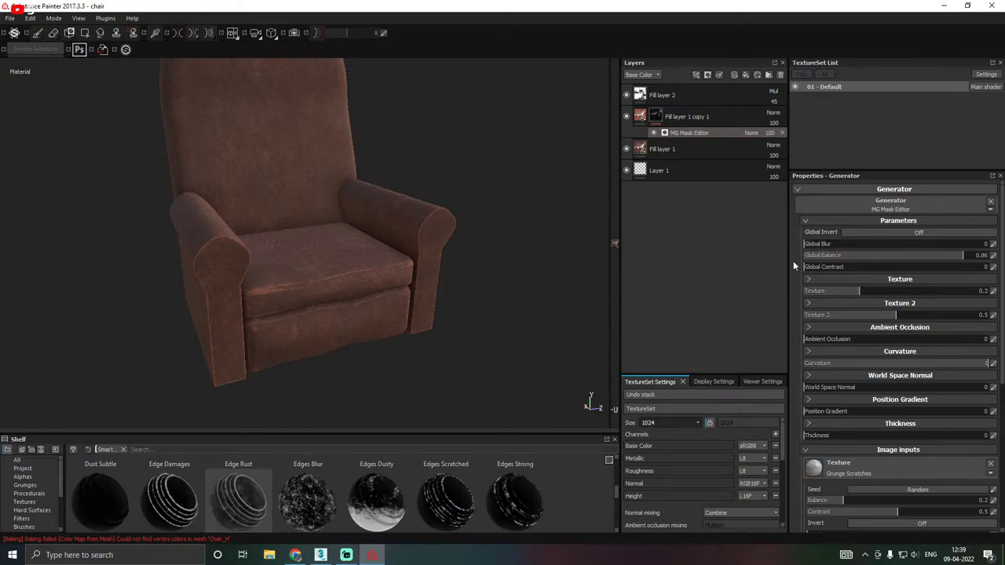
scroll(865, 405, down, 2)
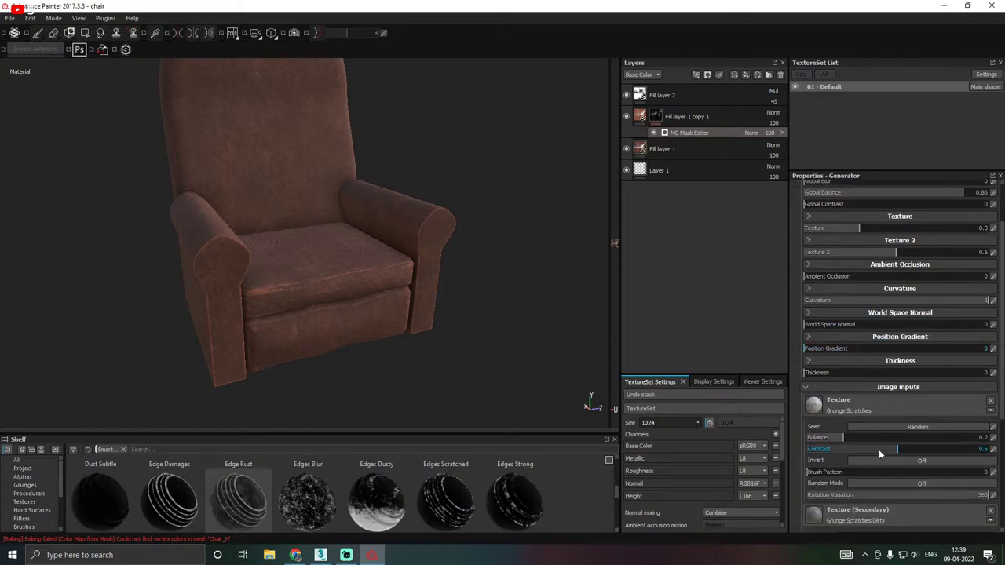
scroll(847, 476, down, 2)
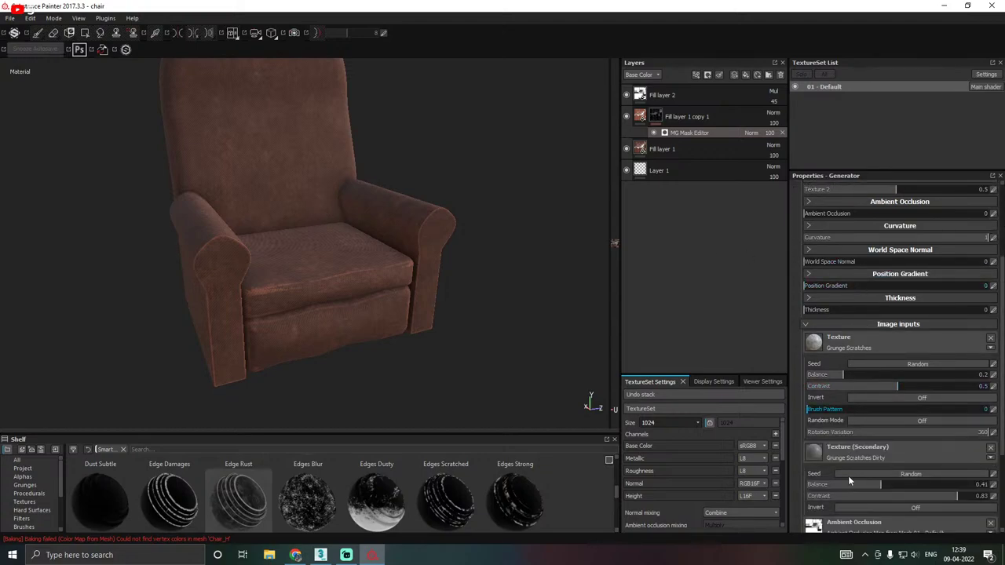
scroll(856, 465, down, 3)
scroll(846, 454, up, 2)
scroll(846, 454, up, 5)
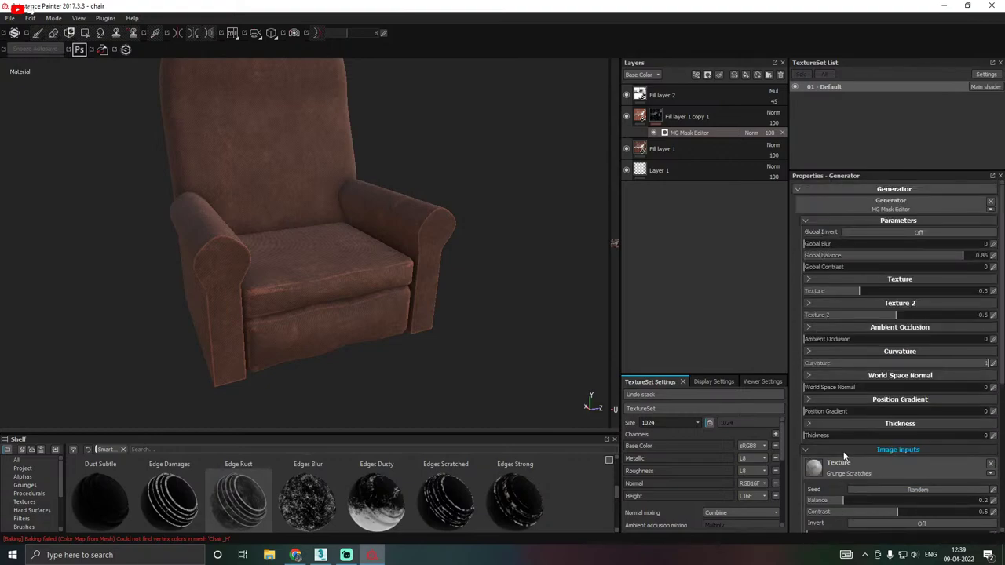
alt+drag(460, 404, 505, 409)
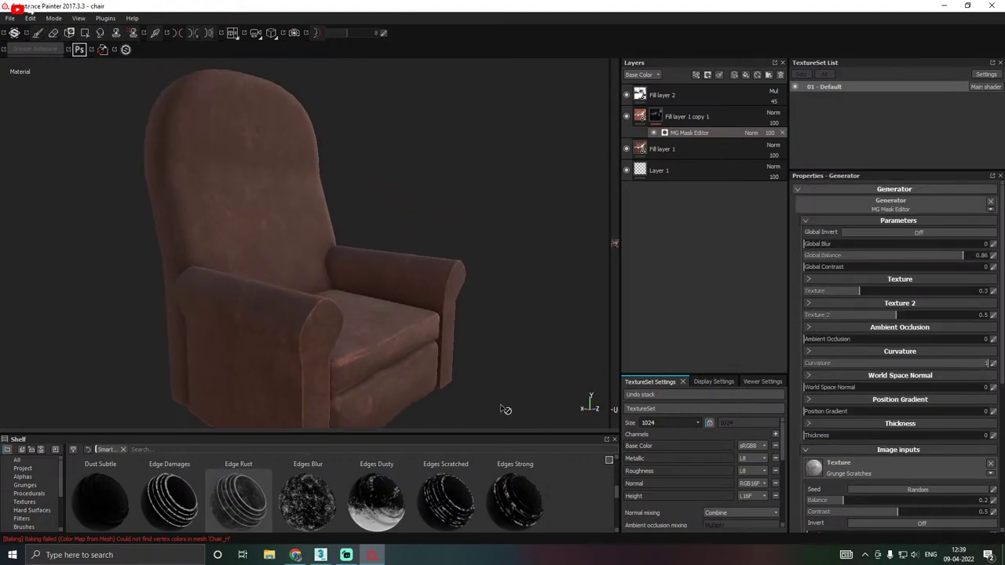
alt+drag(562, 348, 482, 359)
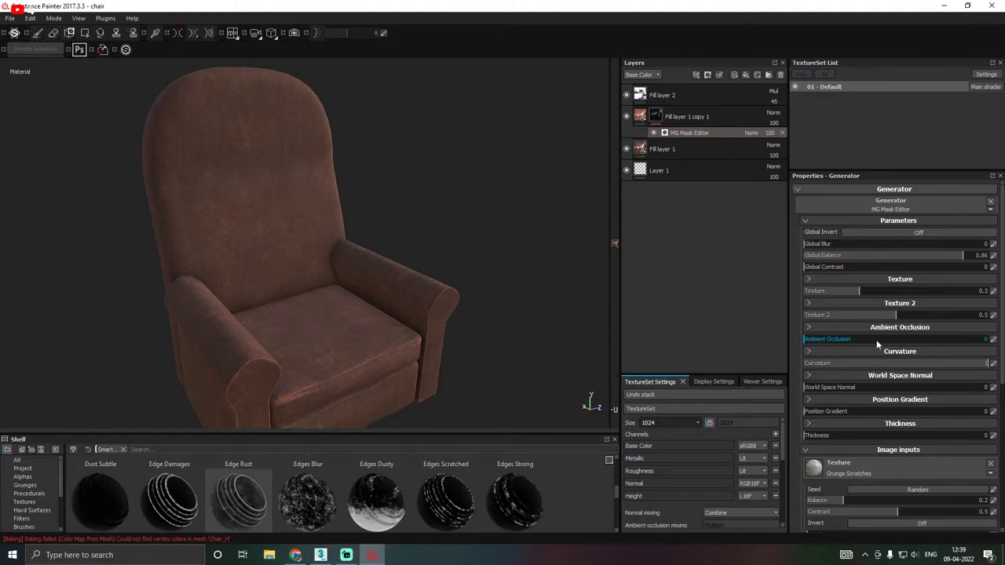
alt+drag(384, 259, 353, 228)
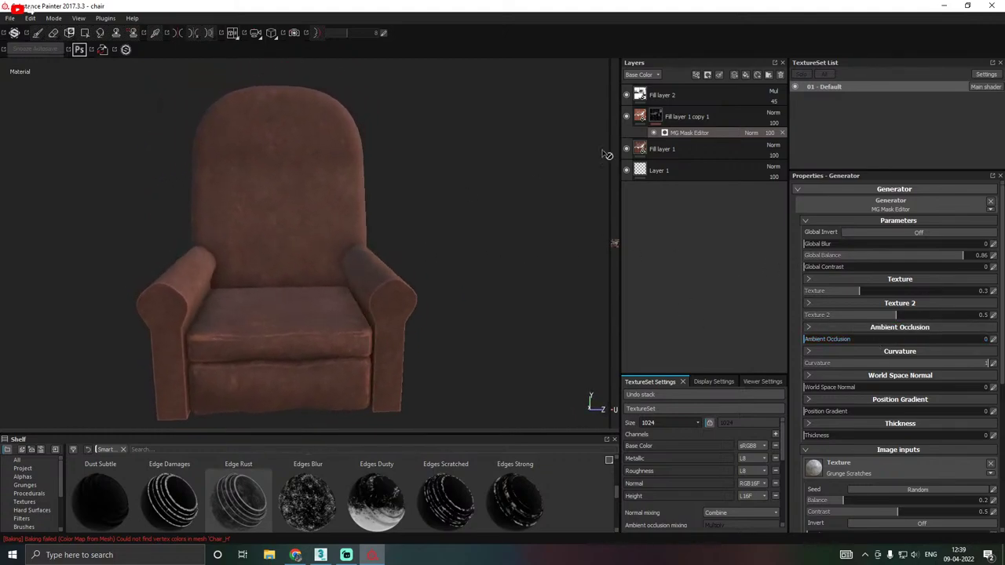
key(Delete)
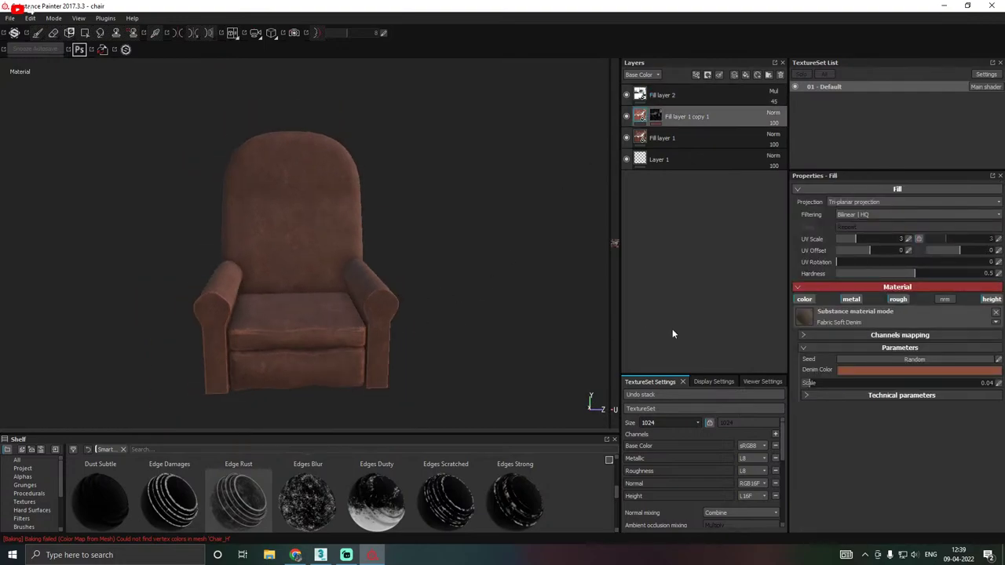
Darken Fill layer 1 copy 1's Denim Color to R 0.527, G 0.262, B 0.186.
scroll(351, 349, up, 3)
alt+drag(350, 349, 455, 330)
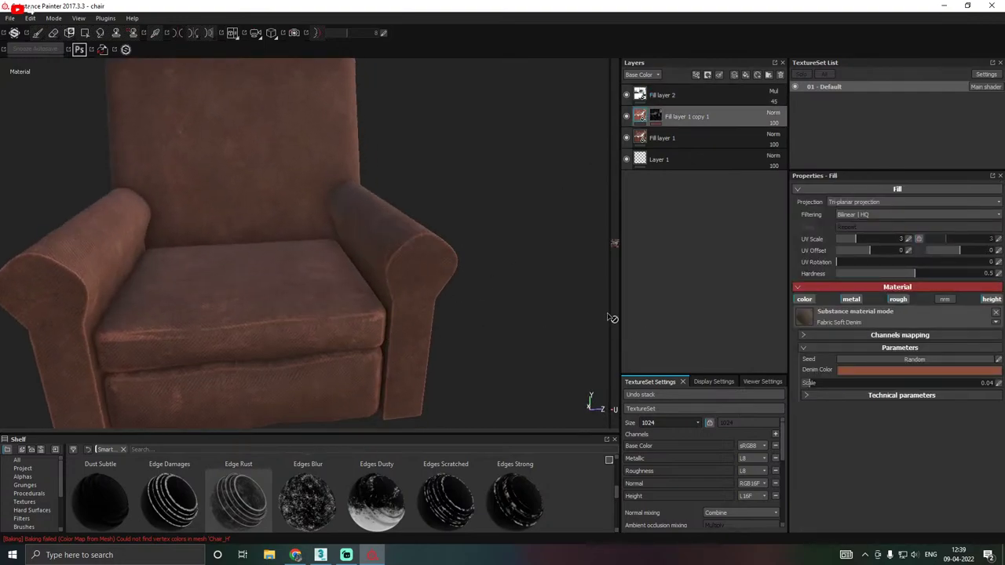
click(884, 370)
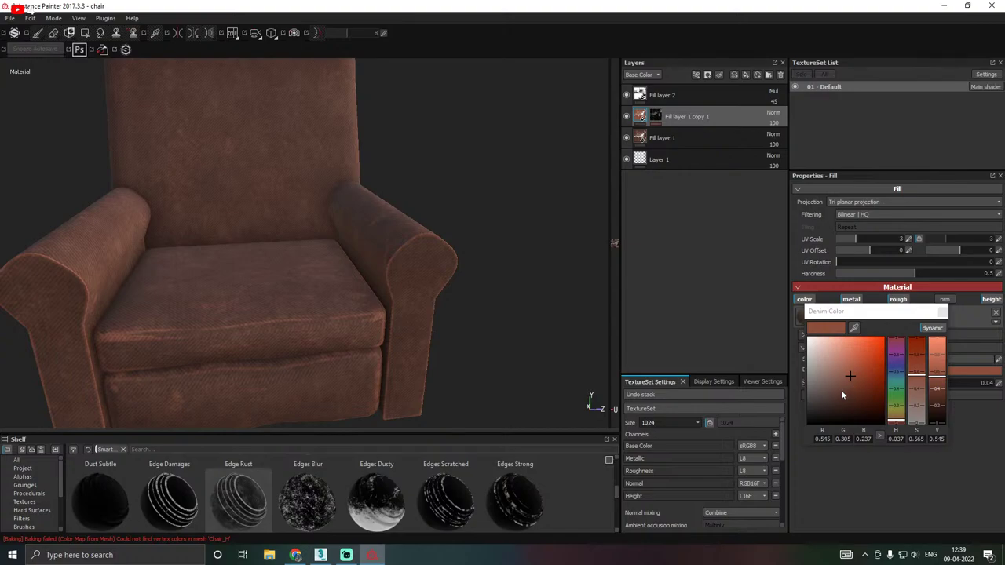
drag(841, 389, 857, 377)
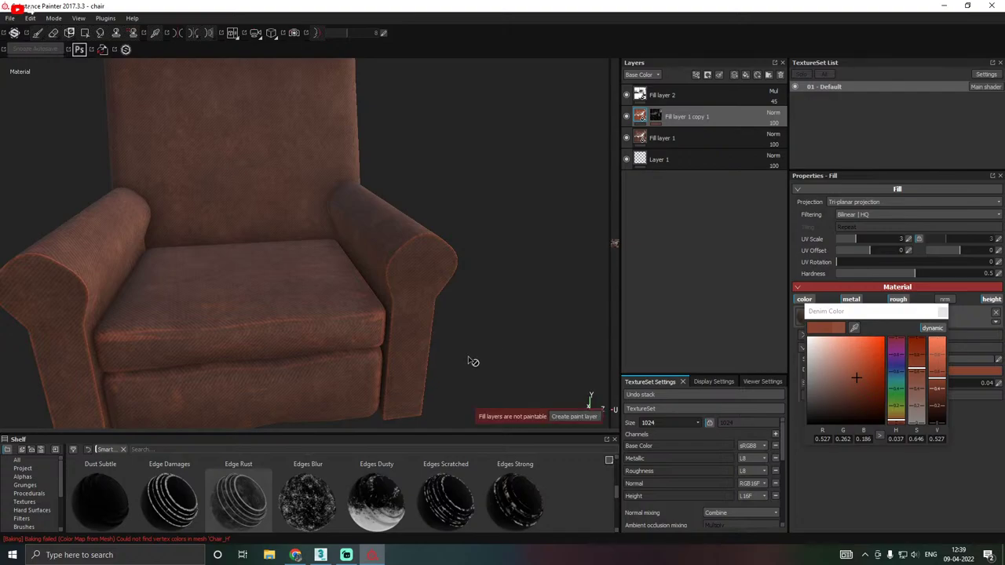
click(942, 315)
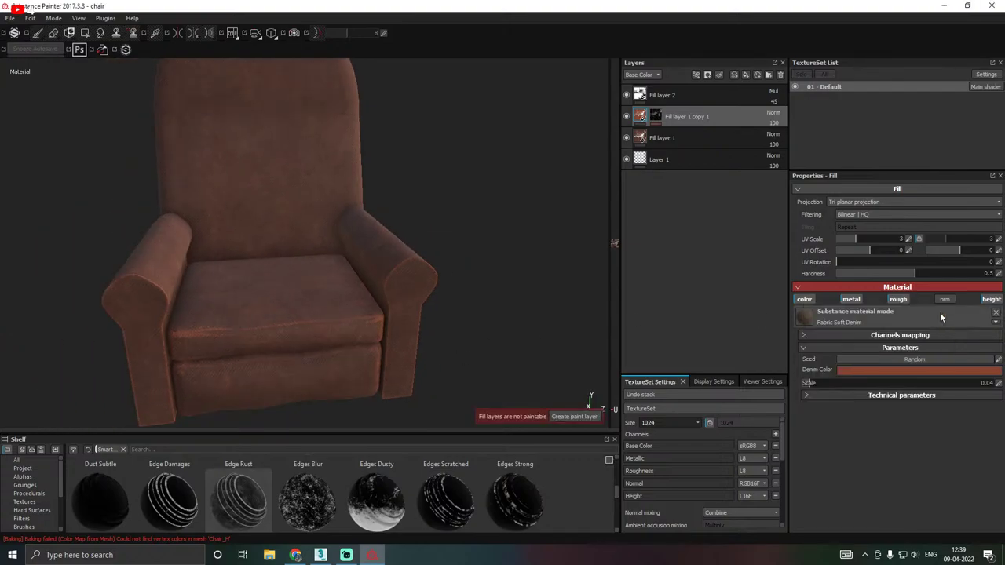
Inspect the new colour from several angles and enlarge the shelf.
mouse_move(490, 324)
alt+mouse_down()
mouse_move(476, 319)
mouse_move(495, 323)
mouse_move(498, 297)
alt+mouse_up()
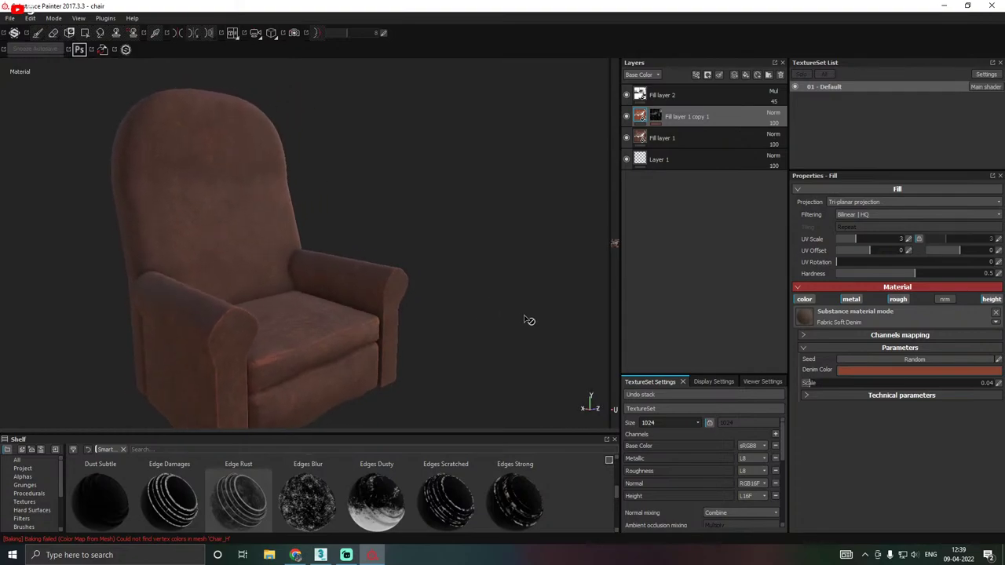
alt+drag(411, 316, 415, 317)
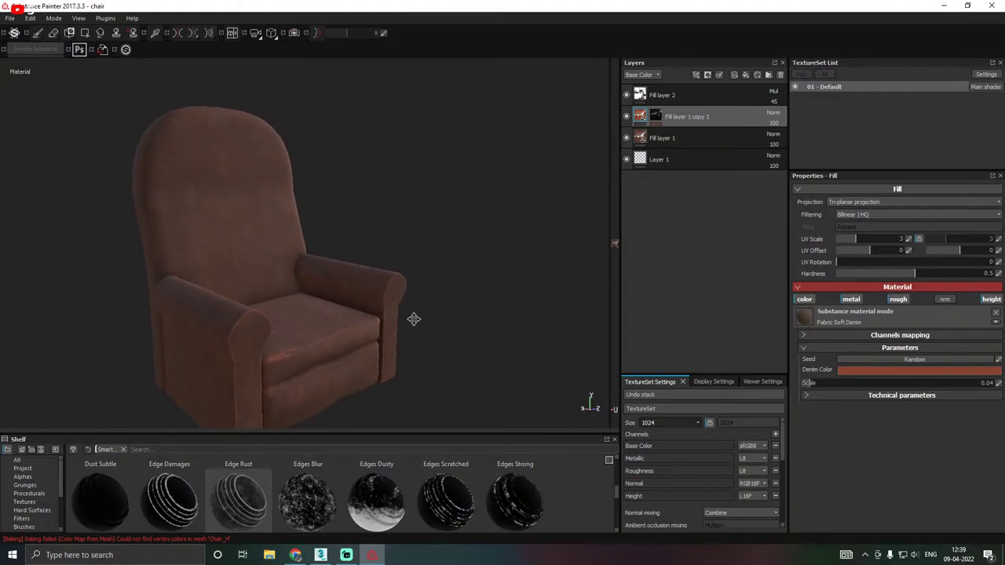
alt+middle_drag(410, 319, 442, 278)
alt+drag(442, 278, 359, 296)
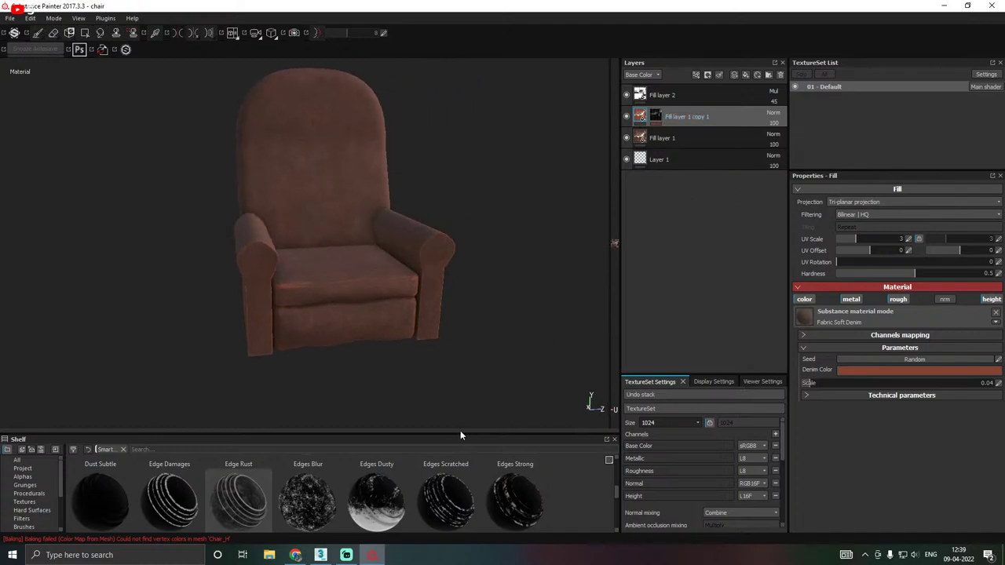
drag(460, 434, 447, 410)
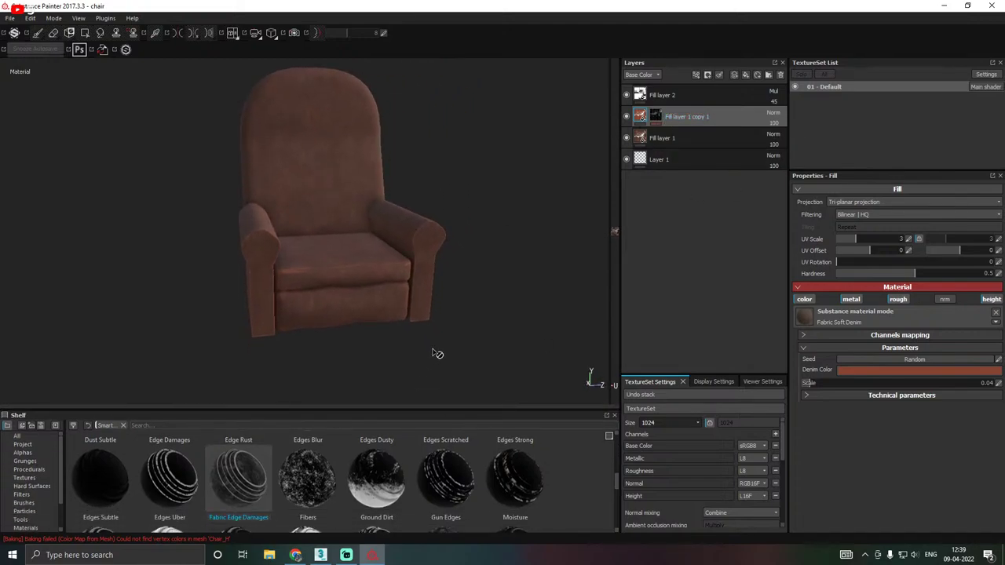
Duplicate Fill layer 1 copy 1 and clear the mask on Fill layer 1 copy 2.
alt+drag(437, 354, 460, 366)
right_click(711, 118)
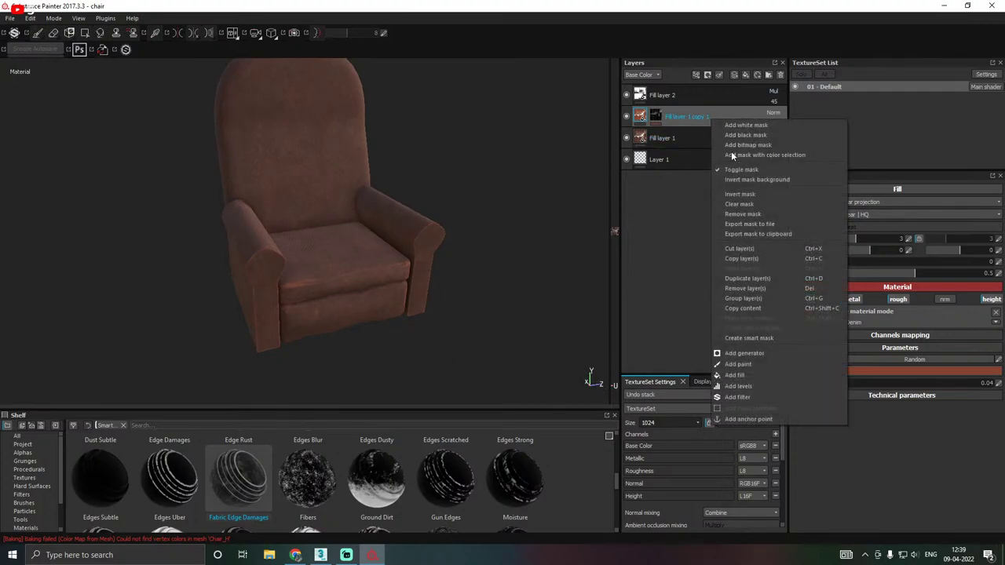
click(768, 278)
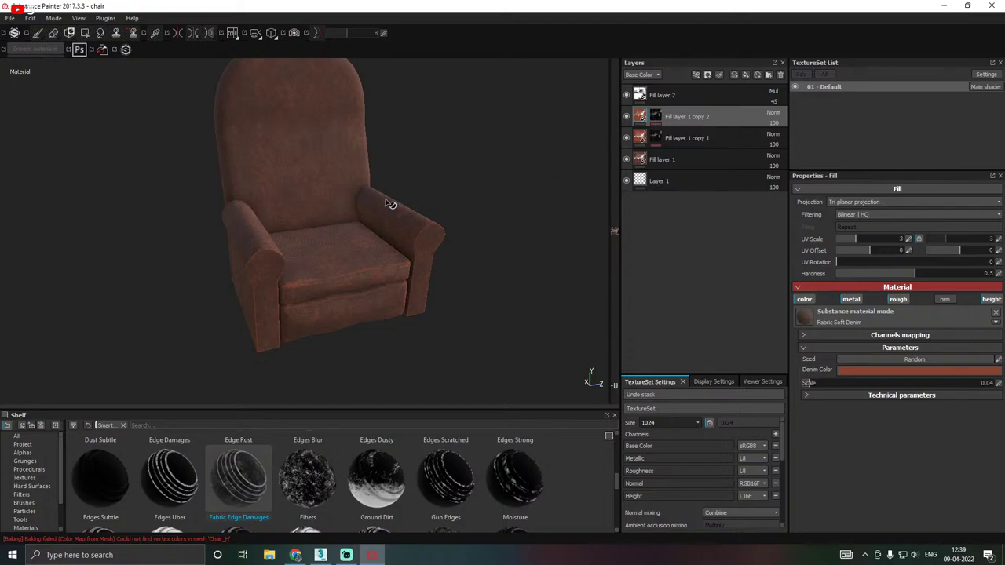
key(alt)
alt+drag(422, 232, 463, 230)
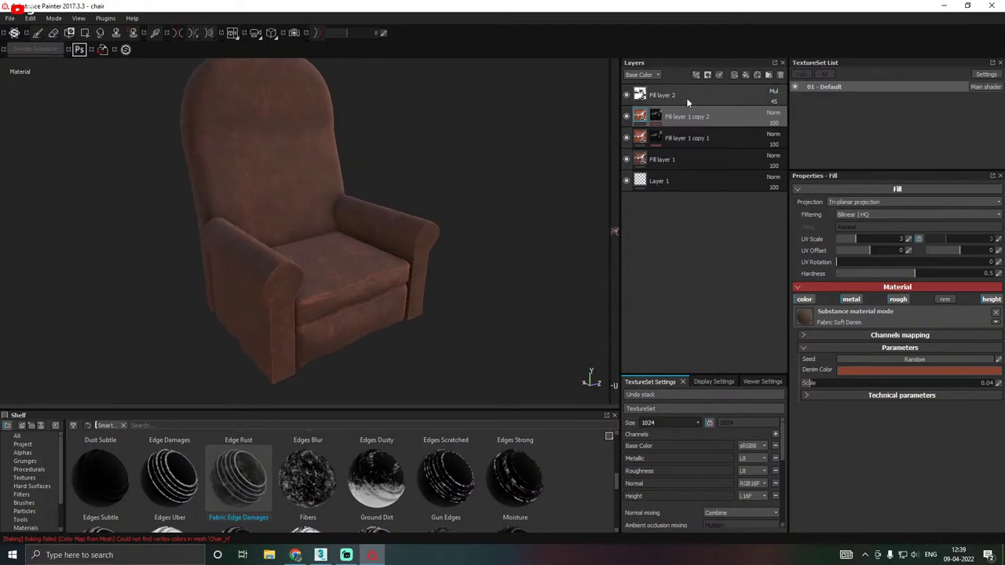
right_click(683, 115)
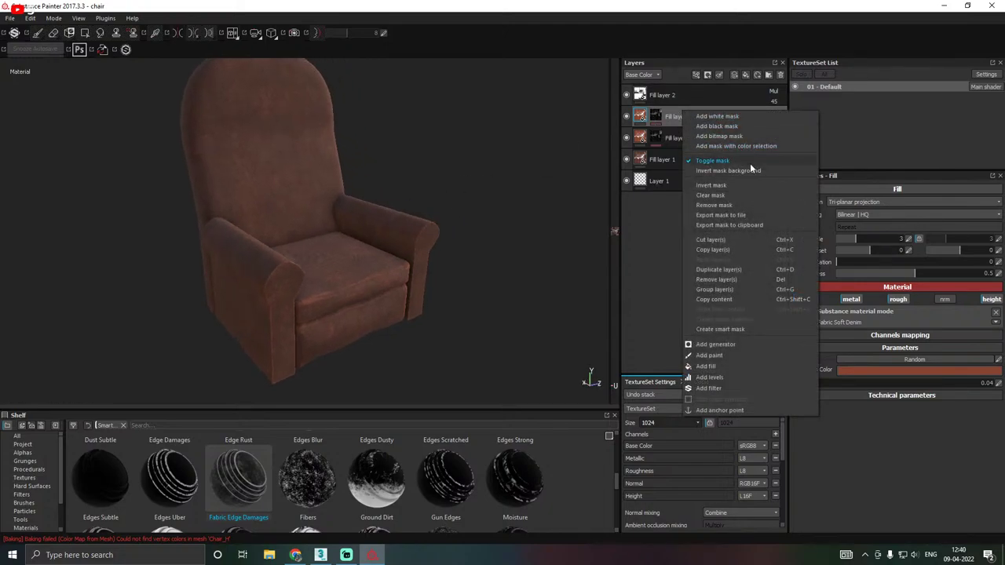
click(711, 195)
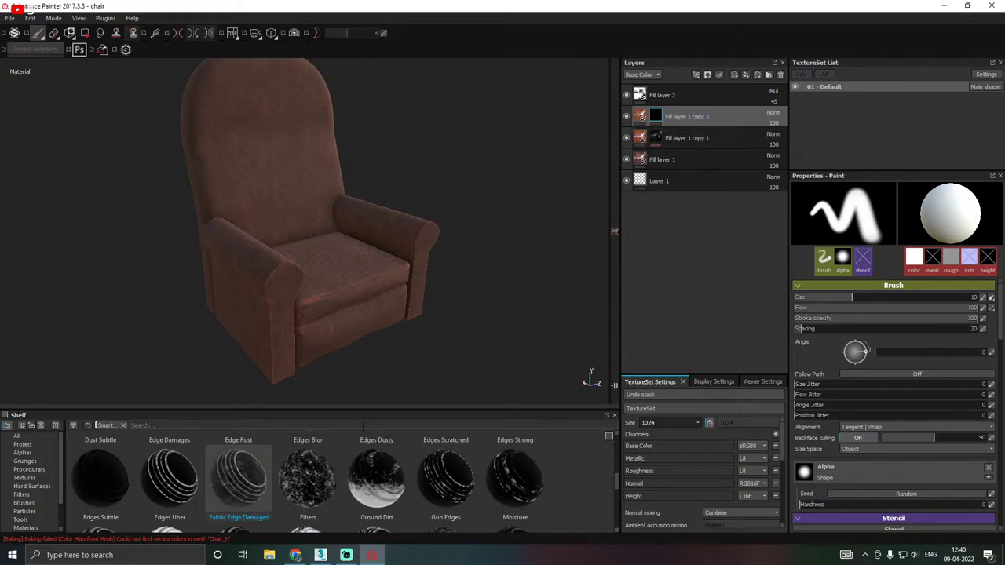
Apply the Dirt smart mask from the shelf to Fill layer 1 copy 2.
drag(362, 412, 259, 317)
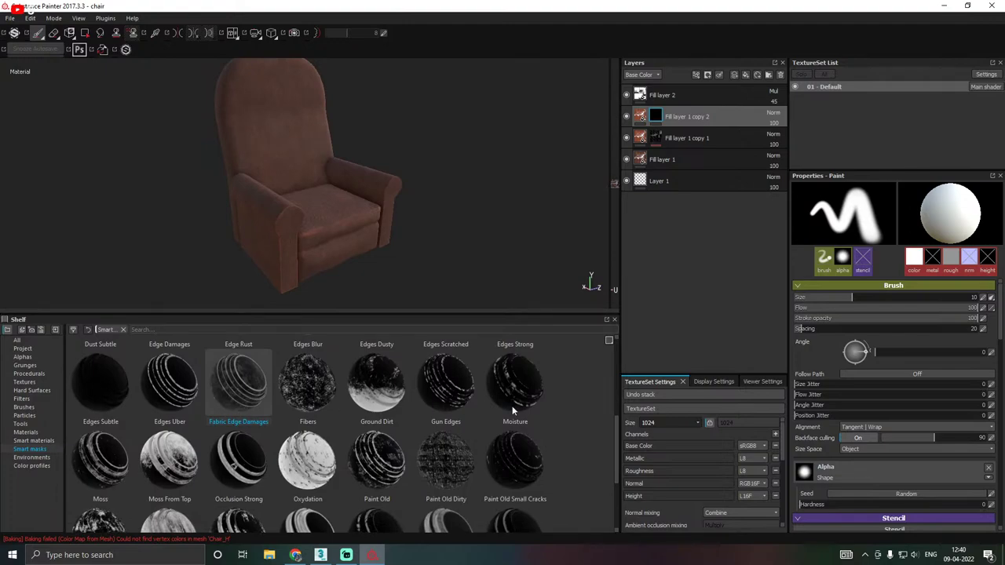
mouse_move(459, 422)
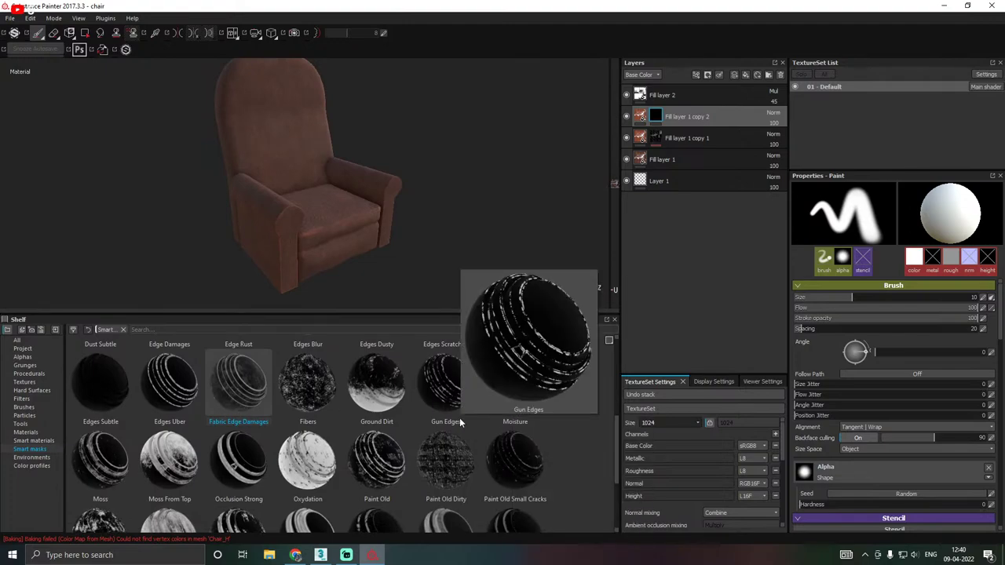
scroll(423, 423, down, 2)
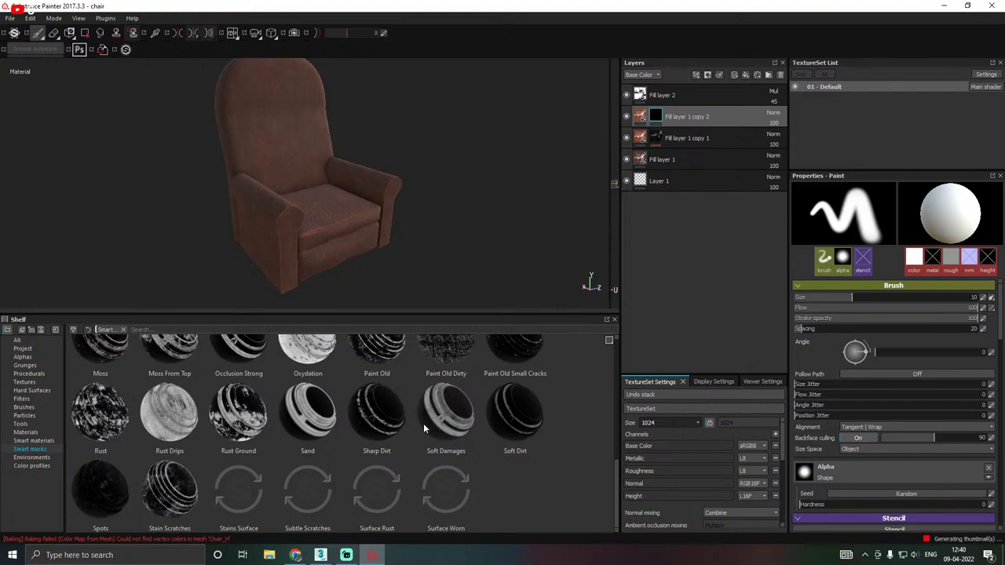
scroll(423, 423, up, 3)
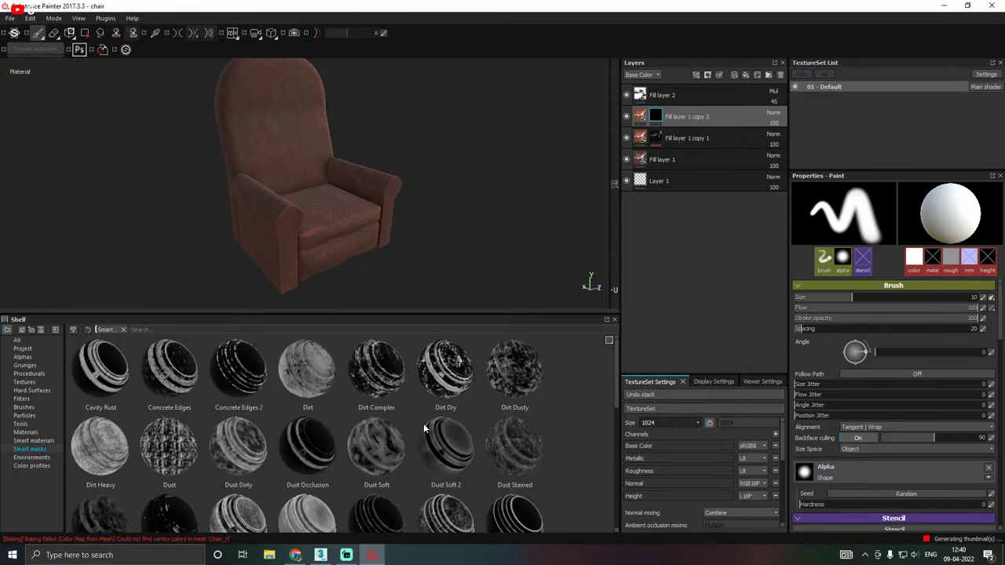
scroll(423, 423, down, 4)
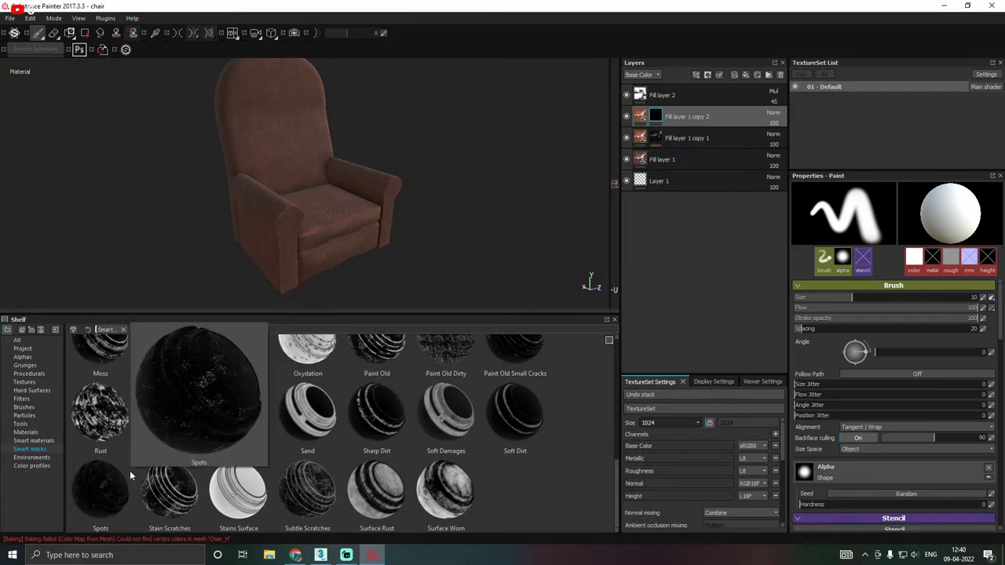
scroll(177, 462, up, 3)
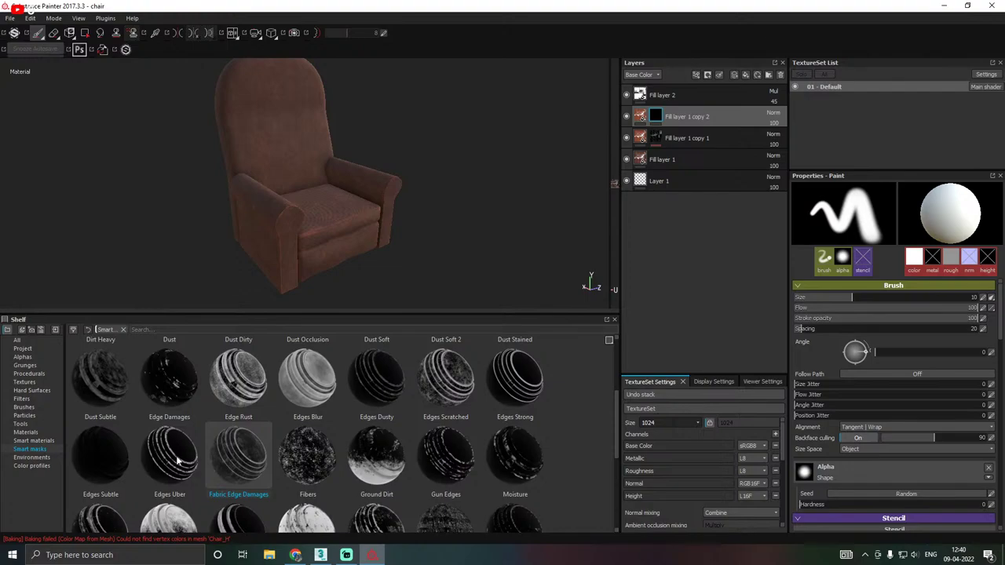
scroll(177, 462, up, 1)
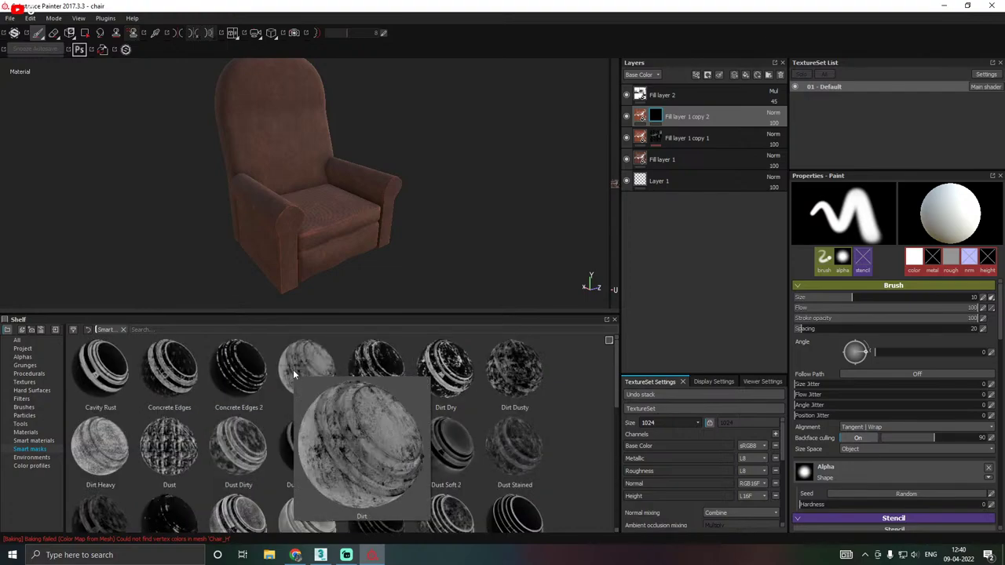
drag(295, 376, 719, 122)
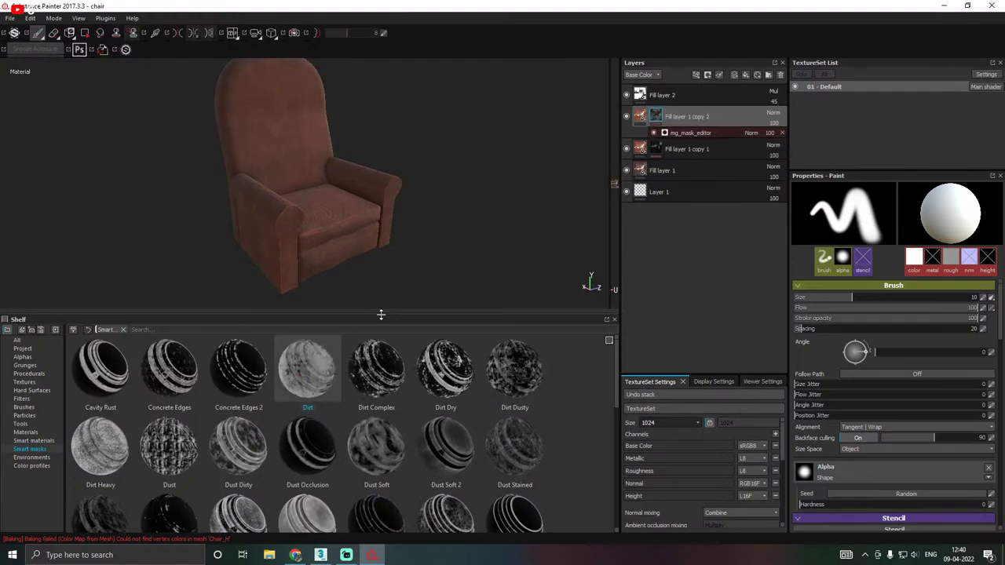
Darken Fill layer 1 copy 2's Denim Color to near black.
drag(383, 314, 397, 437)
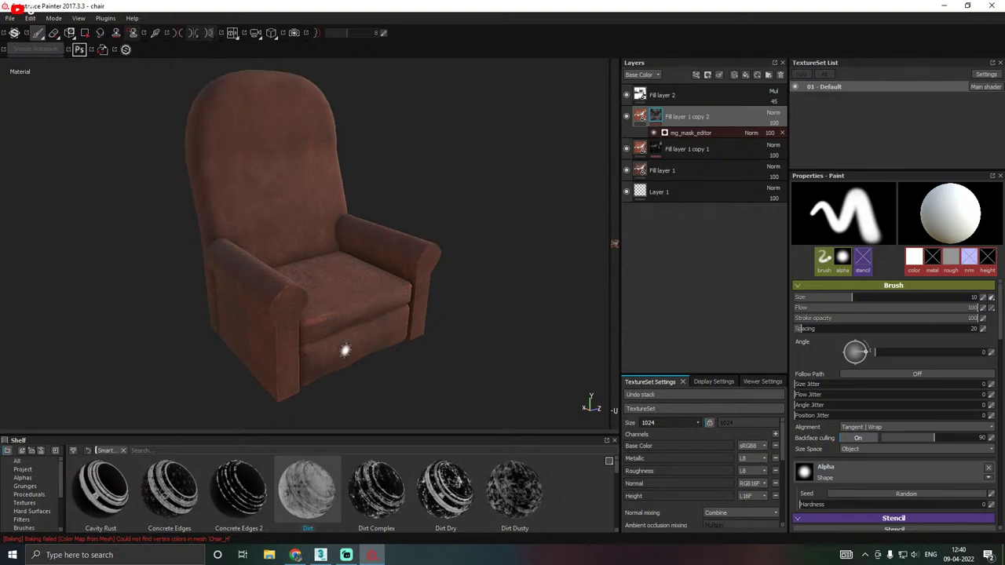
click(640, 116)
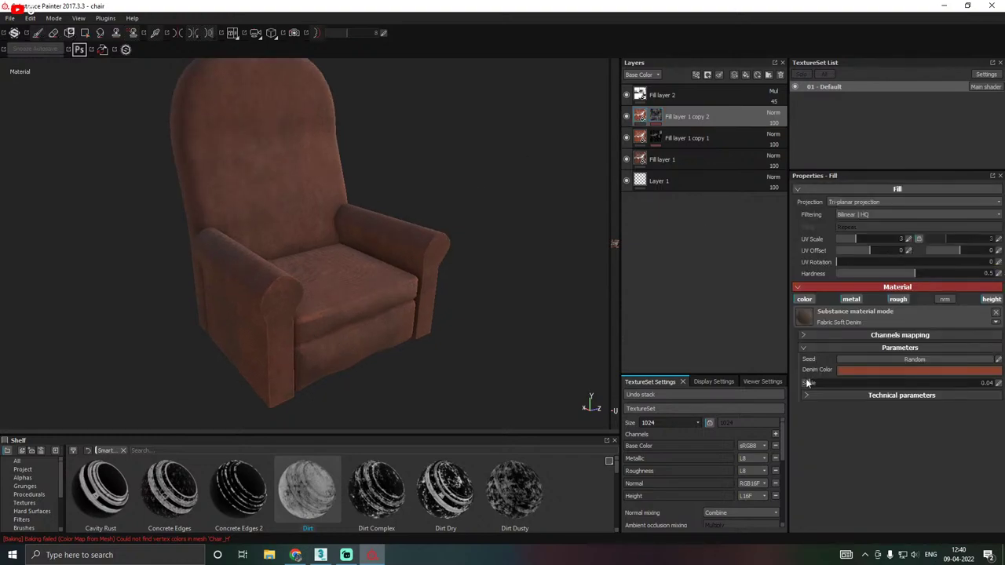
click(840, 370)
mouse_move(819, 375)
mouse_down()
mouse_move(775, 413)
mouse_move(784, 364)
mouse_move(766, 354)
mouse_move(784, 394)
mouse_move(774, 416)
mouse_move(777, 390)
mouse_move(752, 339)
mouse_move(767, 420)
mouse_up()
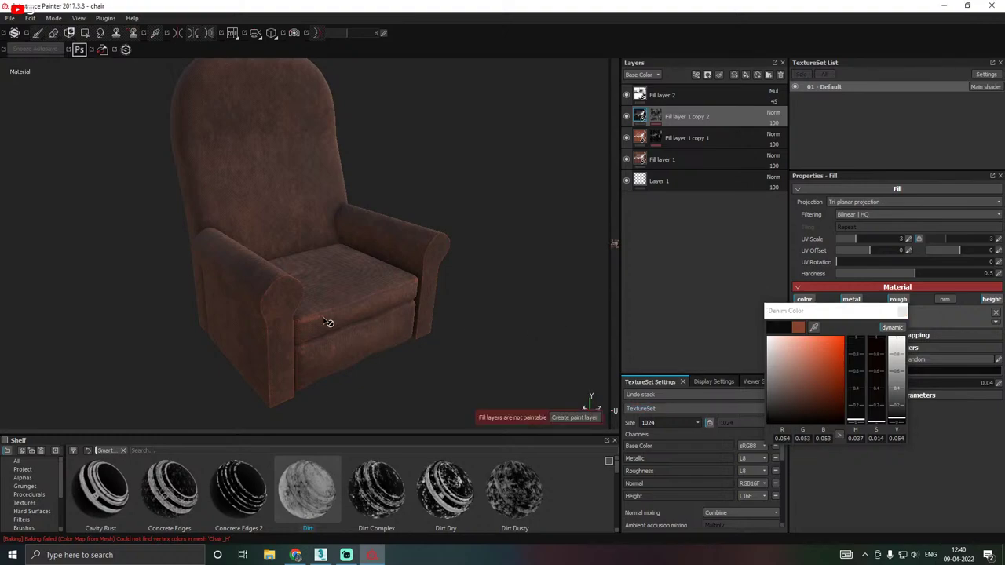
Inspect the dirt variation on the seat and armrest, then enlarge the material shelf.
scroll(473, 307, down, 3)
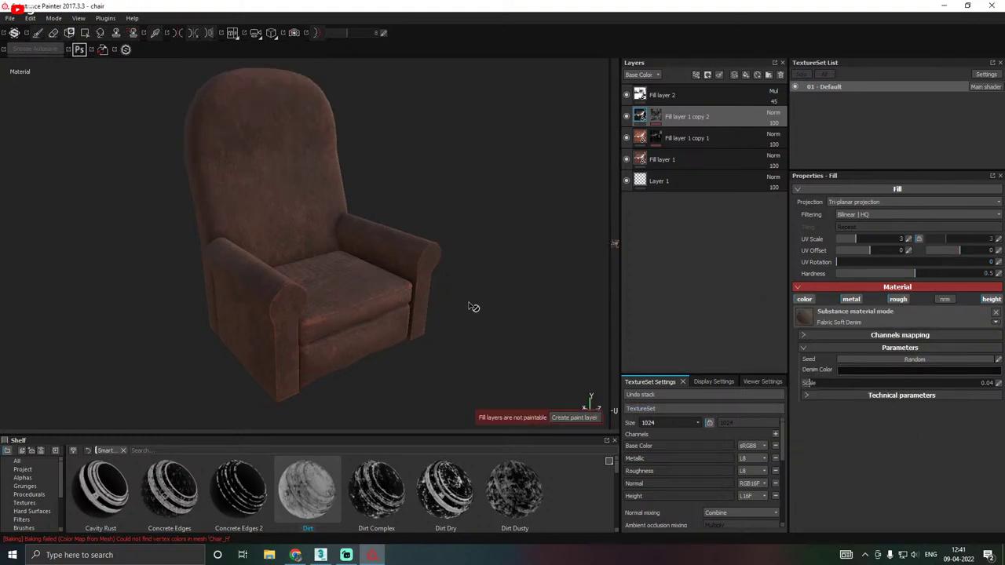
scroll(474, 307, up, 5)
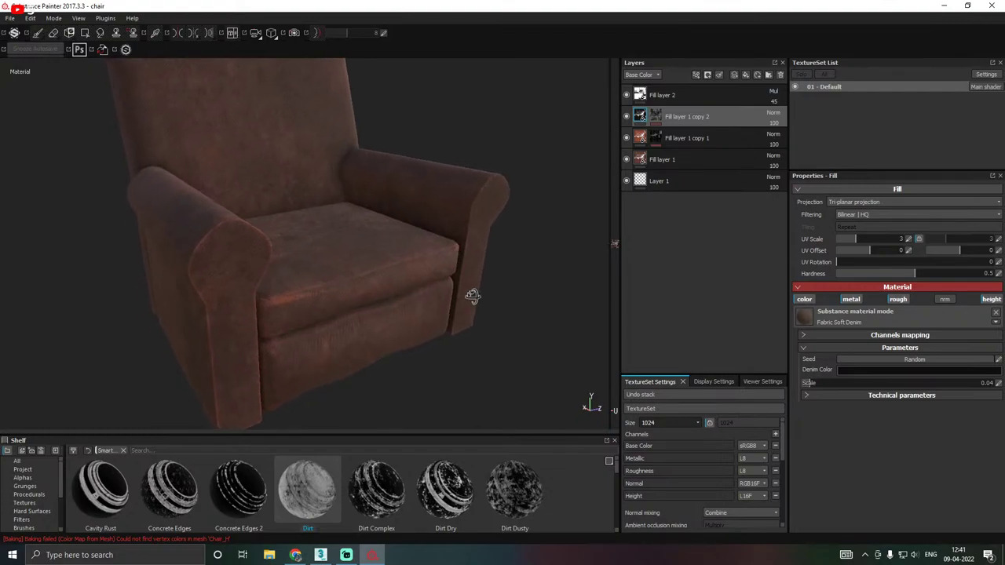
alt+drag(471, 295, 692, 298)
alt+drag(695, 298, 478, 305)
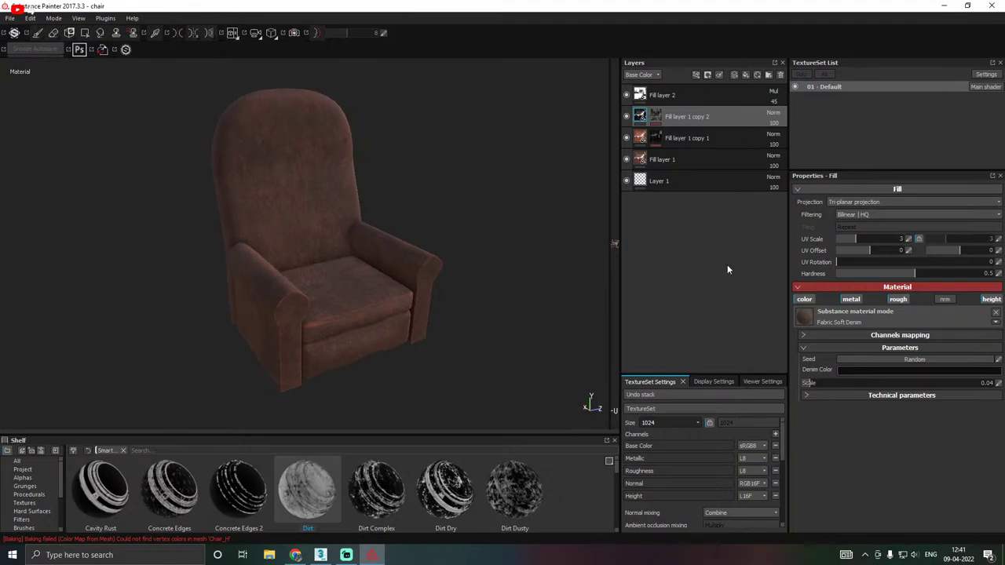
drag(482, 434, 467, 402)
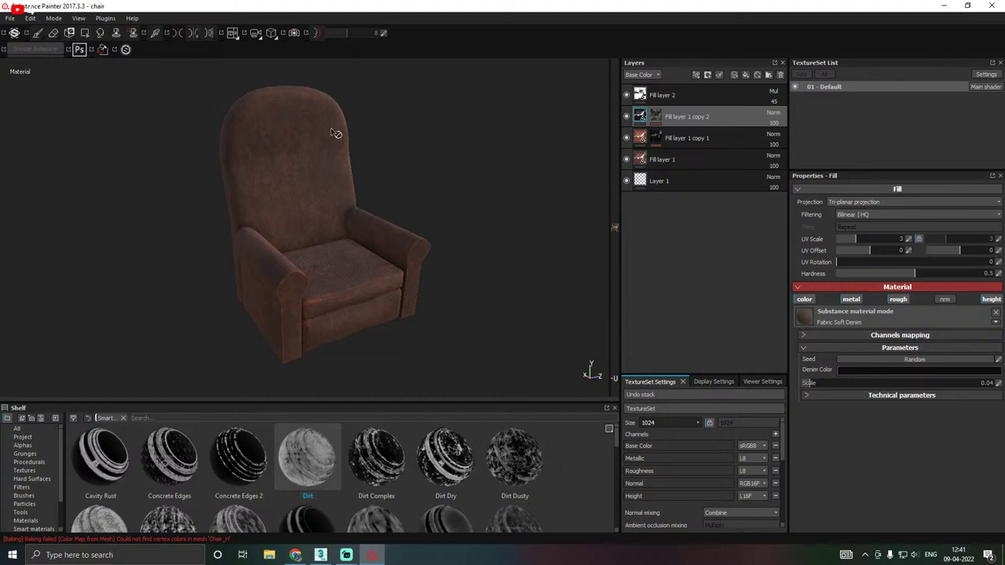
Save the project and hide Fill layer 1 to view the chair without it.
click(12, 19)
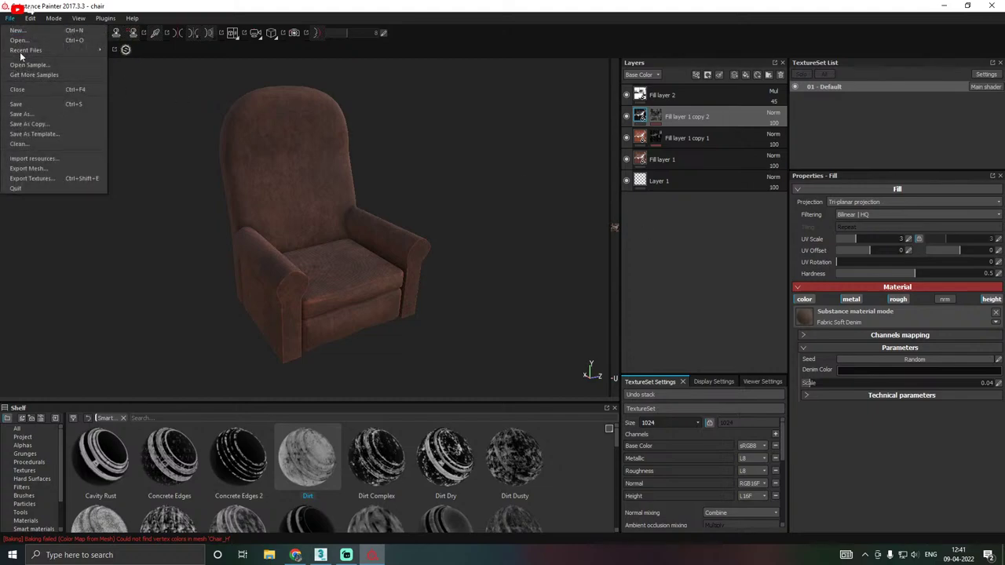
click(27, 105)
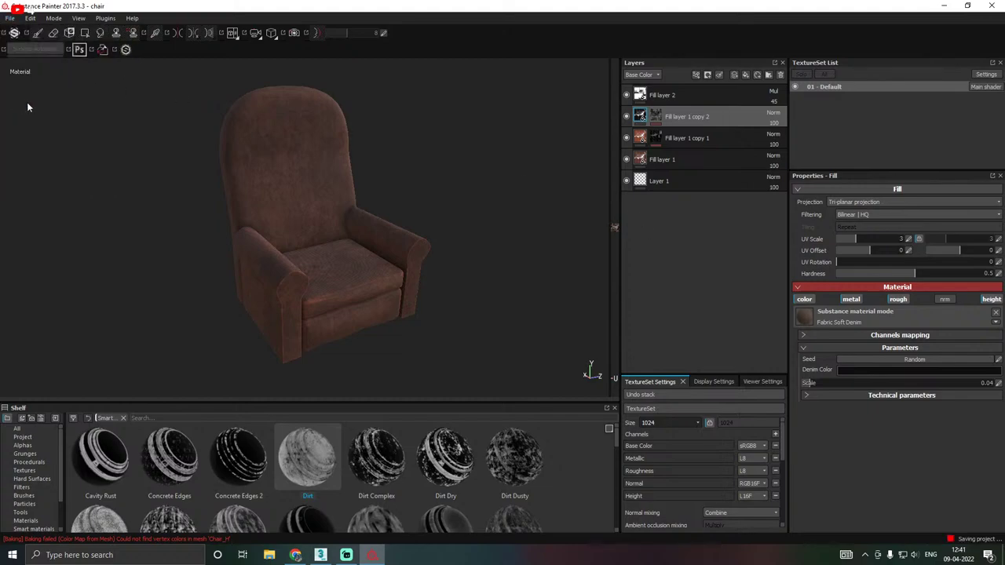
click(664, 160)
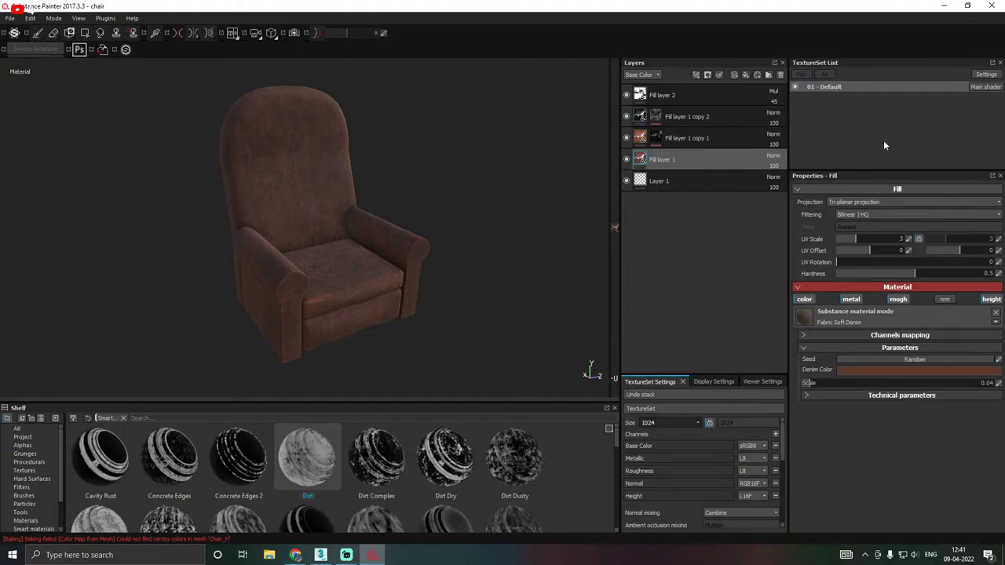
click(627, 160)
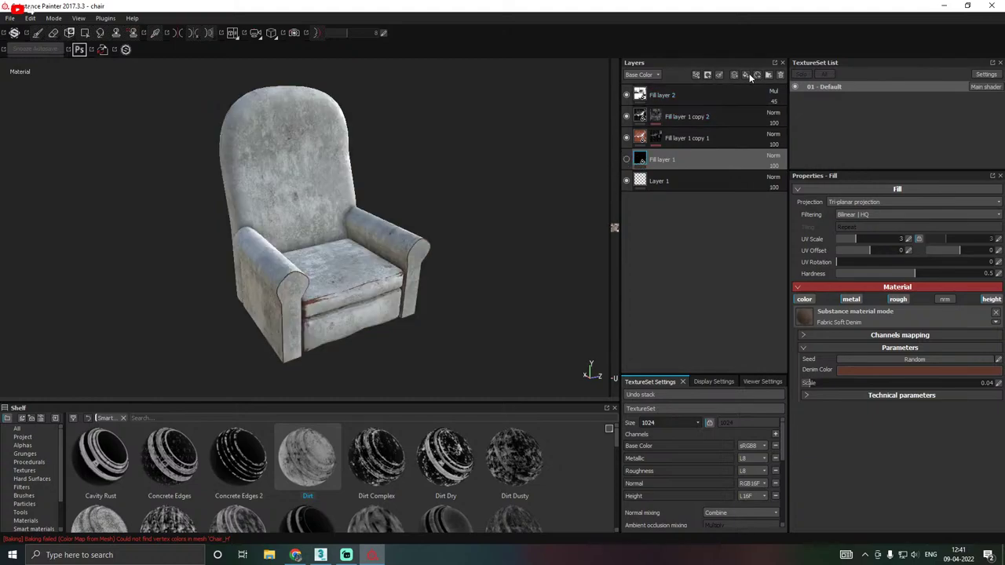
Add a new fill layer, delete it again, and make Fill layer 1 visible.
click(746, 75)
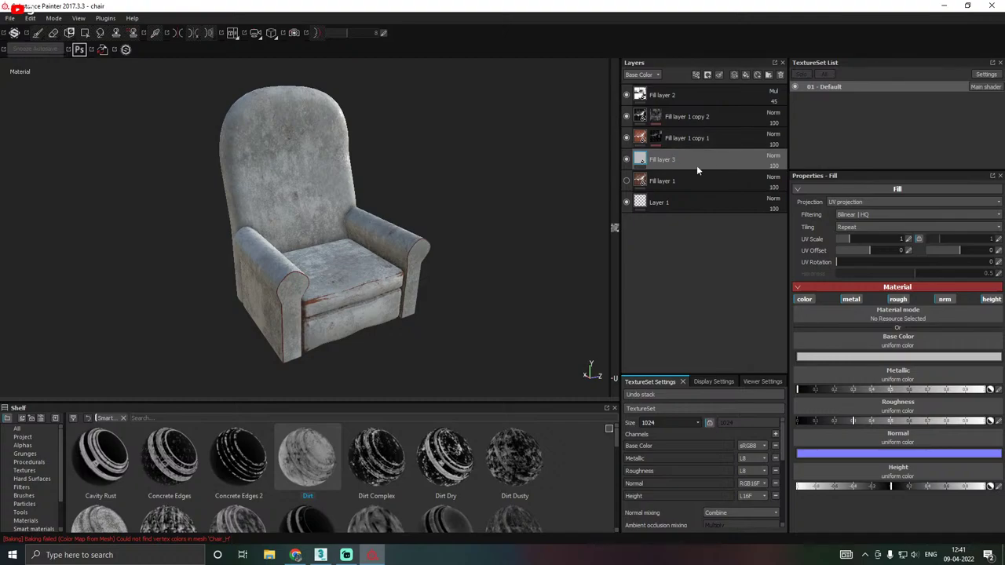
click(626, 180)
key(Delete)
click(625, 159)
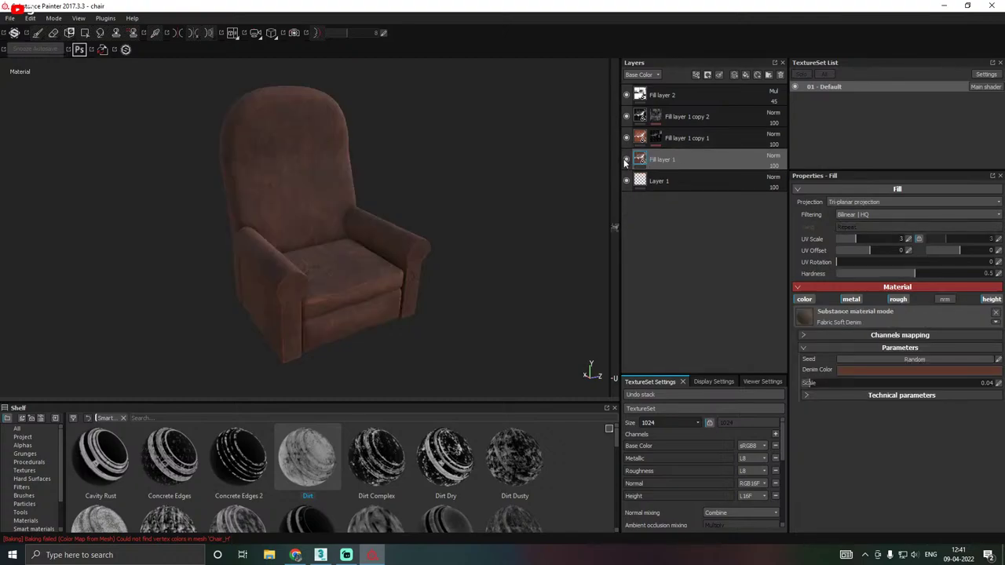
alt+drag(505, 175, 338, 298)
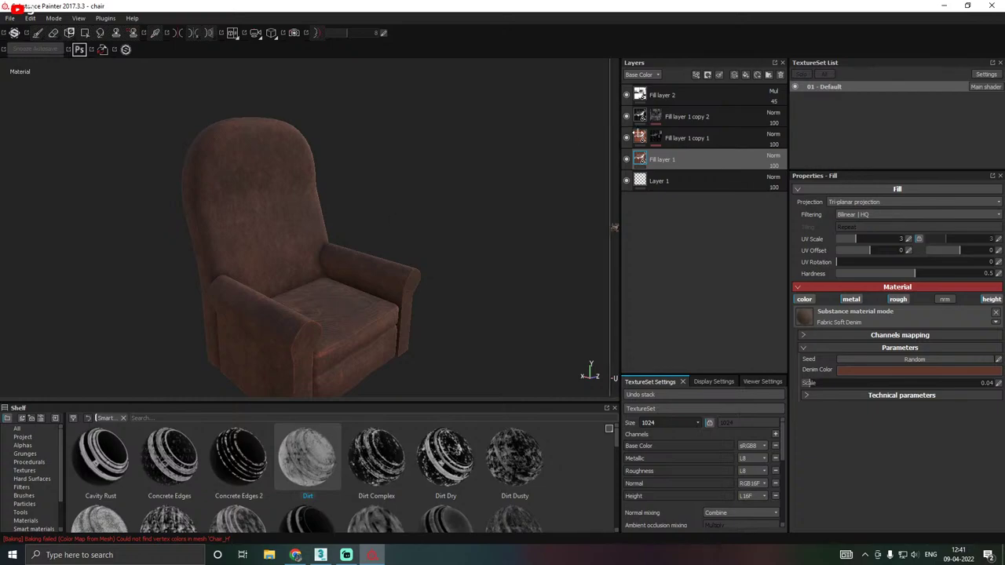
click(687, 117)
right_click(687, 117)
click(680, 236)
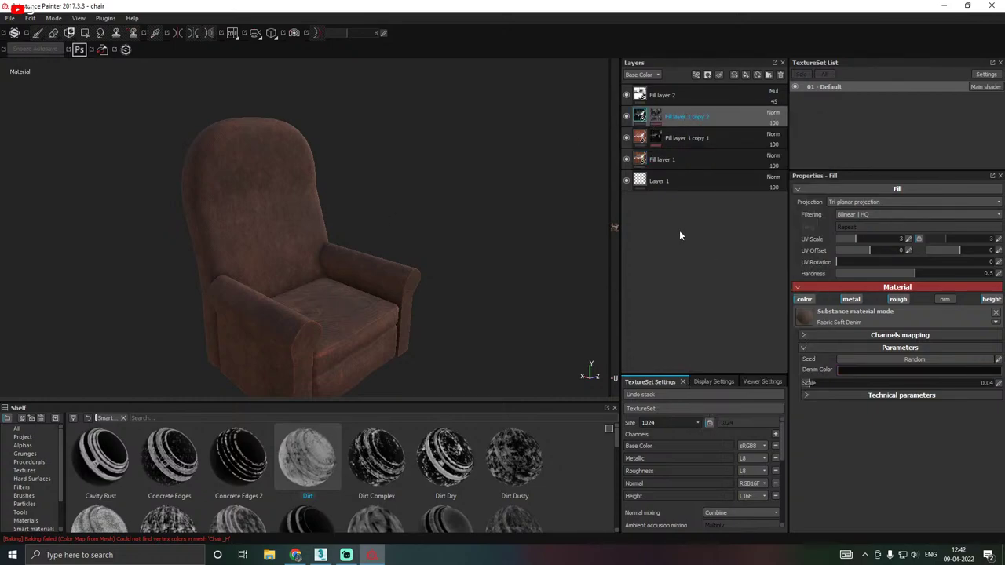
click(854, 370)
click(867, 411)
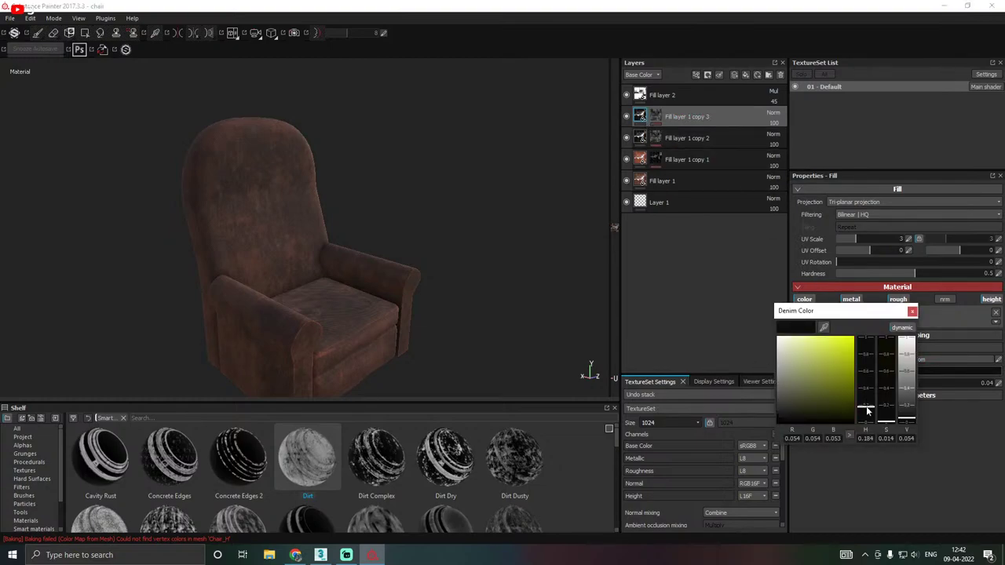
drag(852, 388, 840, 396)
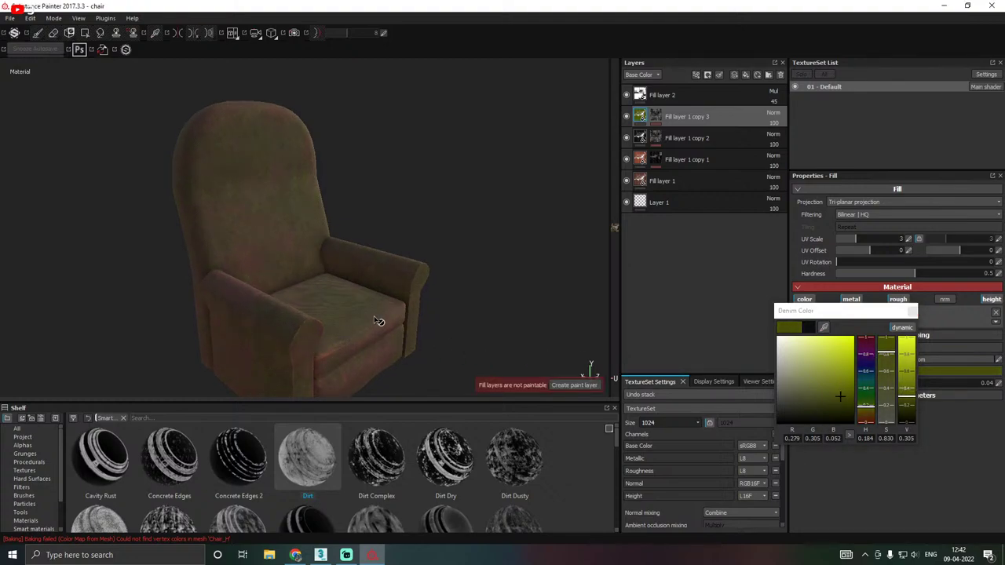
scroll(379, 321, up, 3)
mouse_move(420, 296)
alt+mouse_down()
mouse_move(364, 309)
mouse_move(381, 291)
alt+mouse_up()
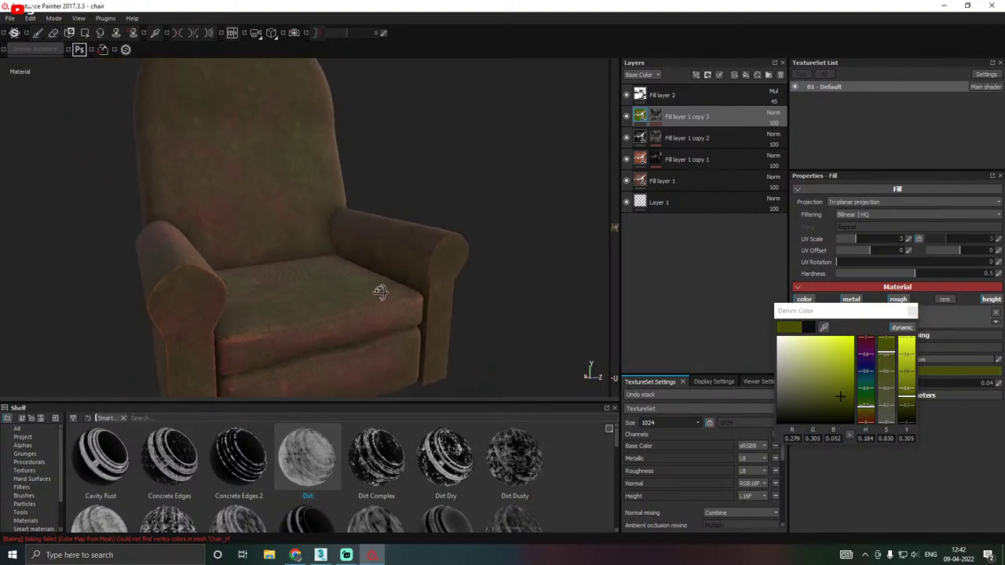
scroll(388, 303, up, 5)
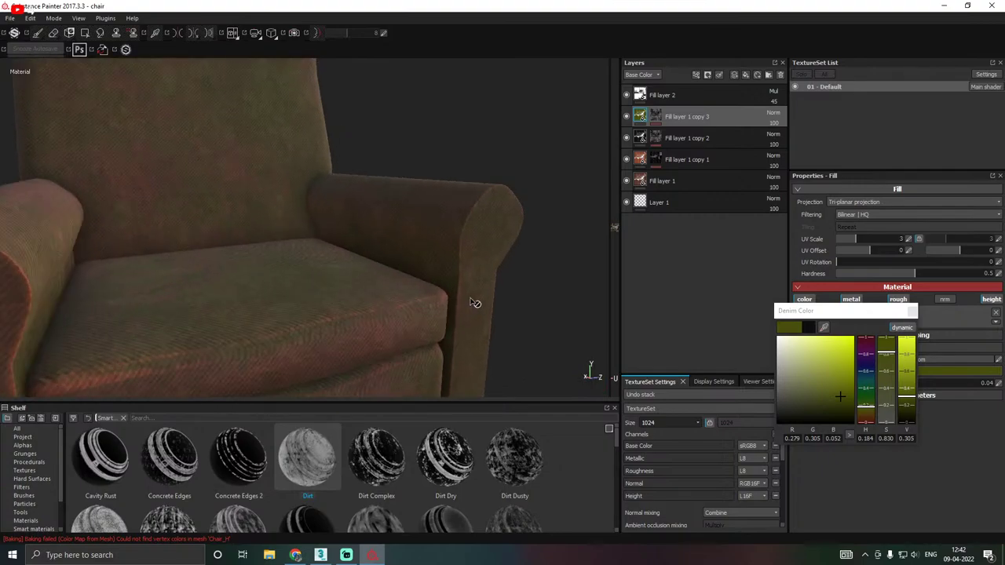
click(832, 403)
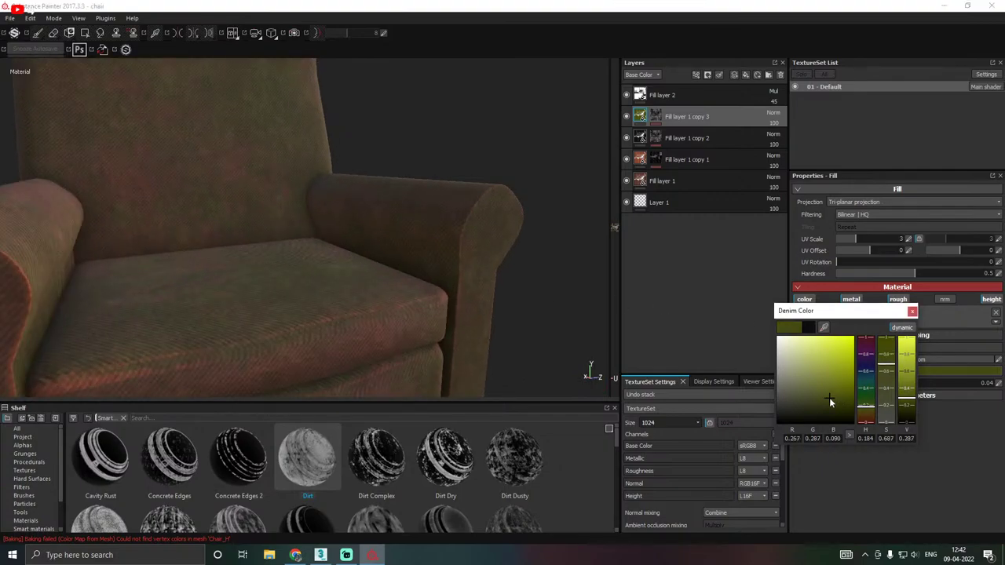
drag(830, 402, 828, 404)
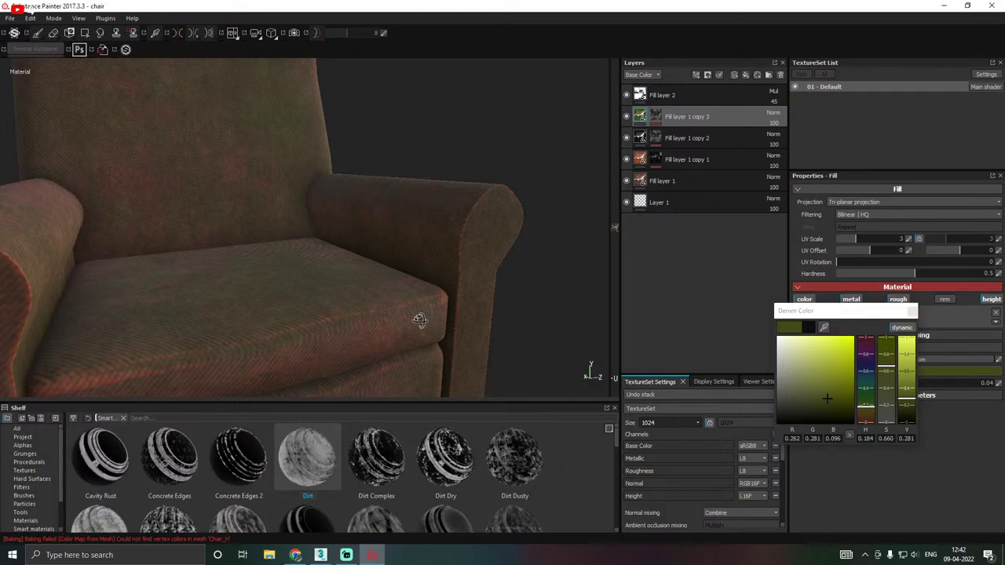
alt+drag(415, 319, 375, 338)
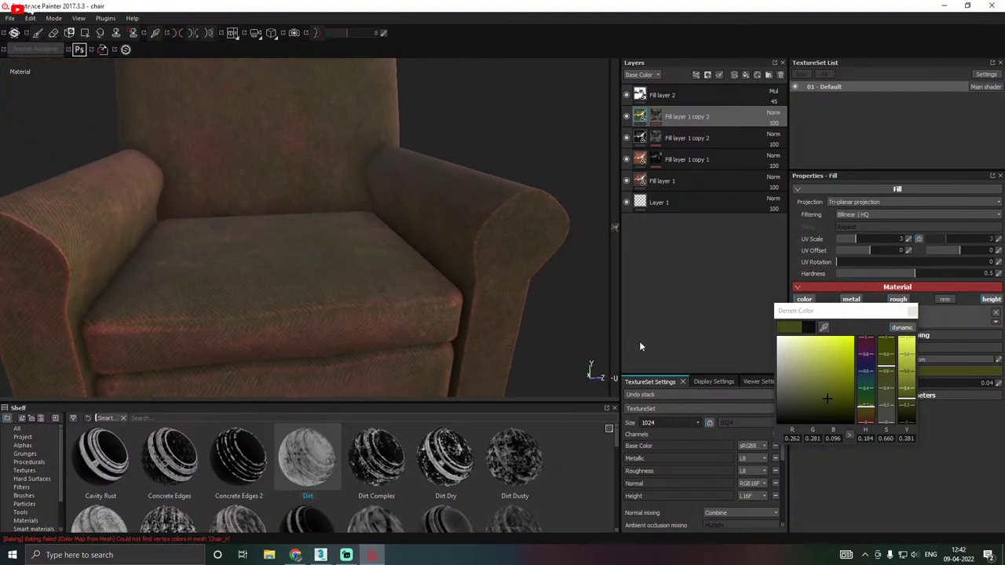
scroll(519, 334, down, 3)
mouse_move(519, 332)
alt+mouse_down()
mouse_move(531, 320)
mouse_move(522, 306)
alt+mouse_up()
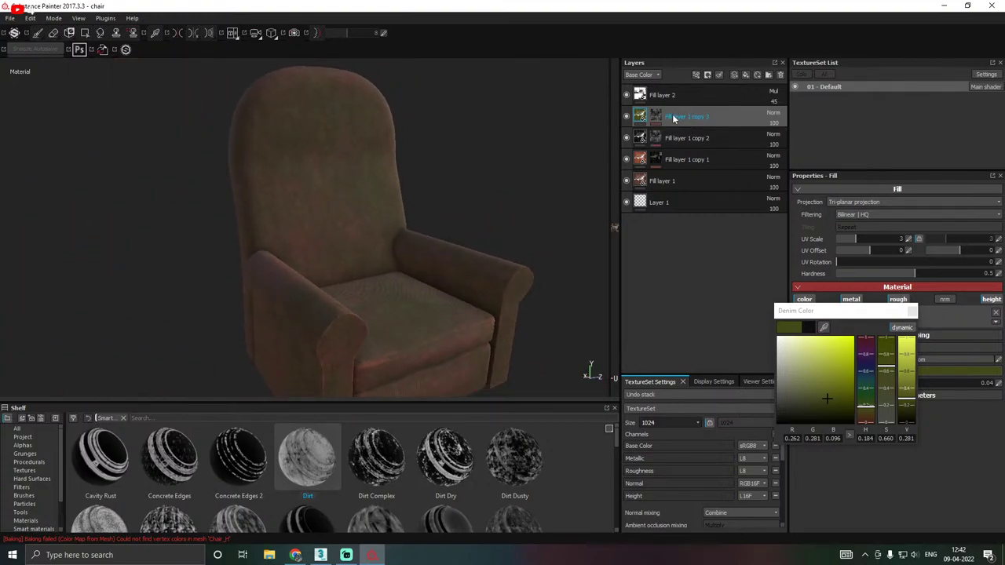
key(Delete)
On Fill layer 1 copy 2's mg_mask_editor mask, raise Global Balance to 0.72.
scroll(356, 184, down, 2)
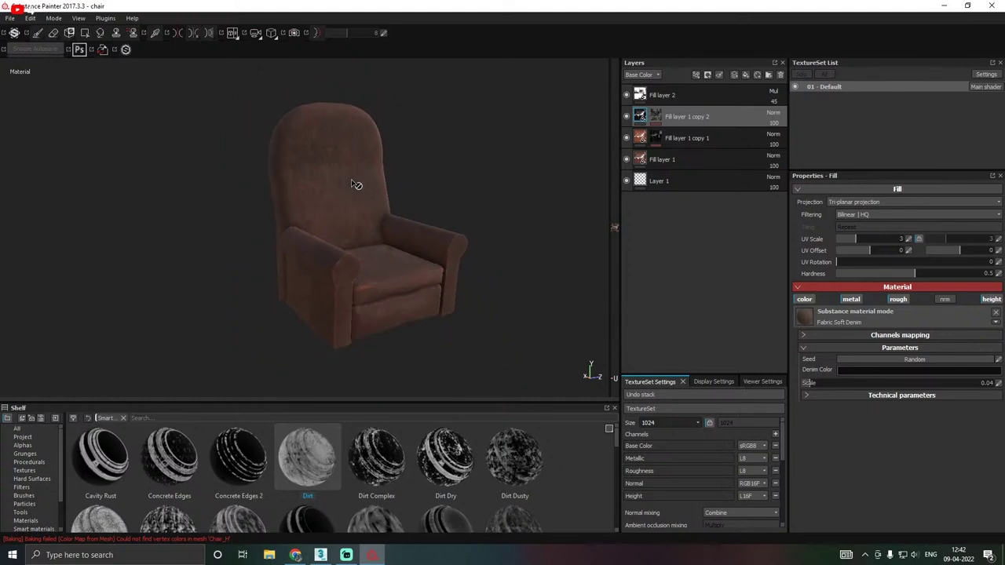
alt+drag(359, 186, 454, 198)
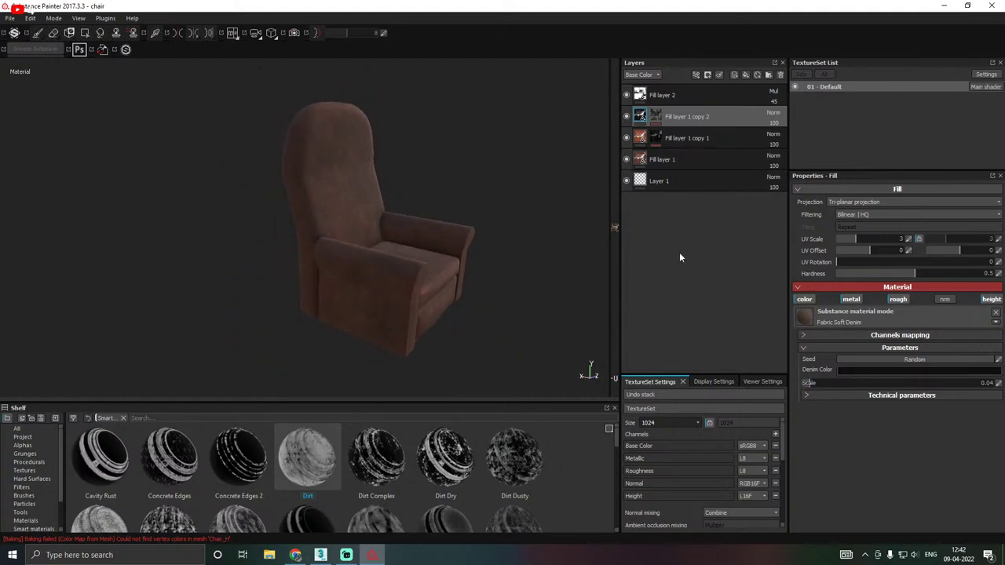
click(657, 120)
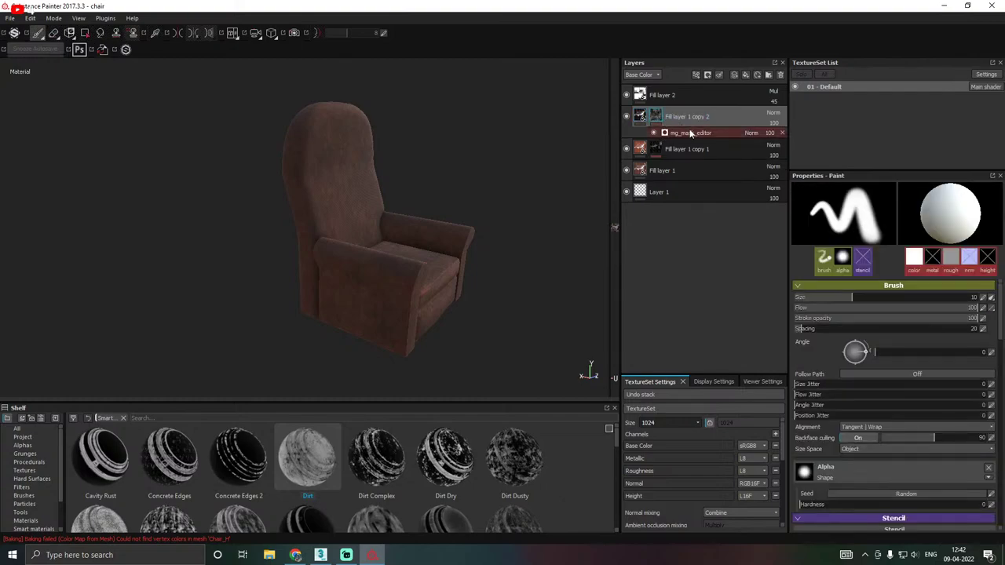
click(695, 134)
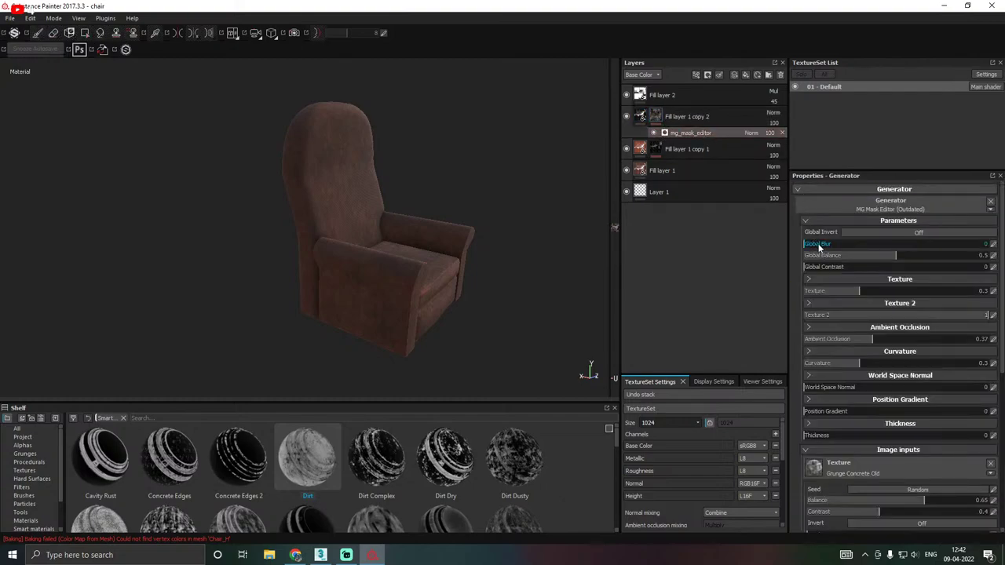
click(907, 257)
drag(906, 258, 938, 258)
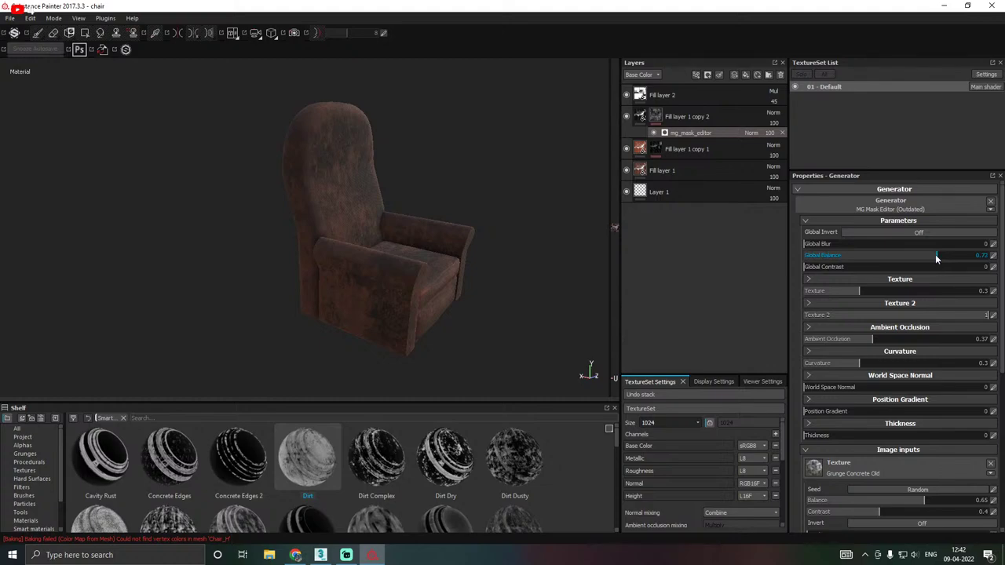
alt+drag(442, 241, 489, 218)
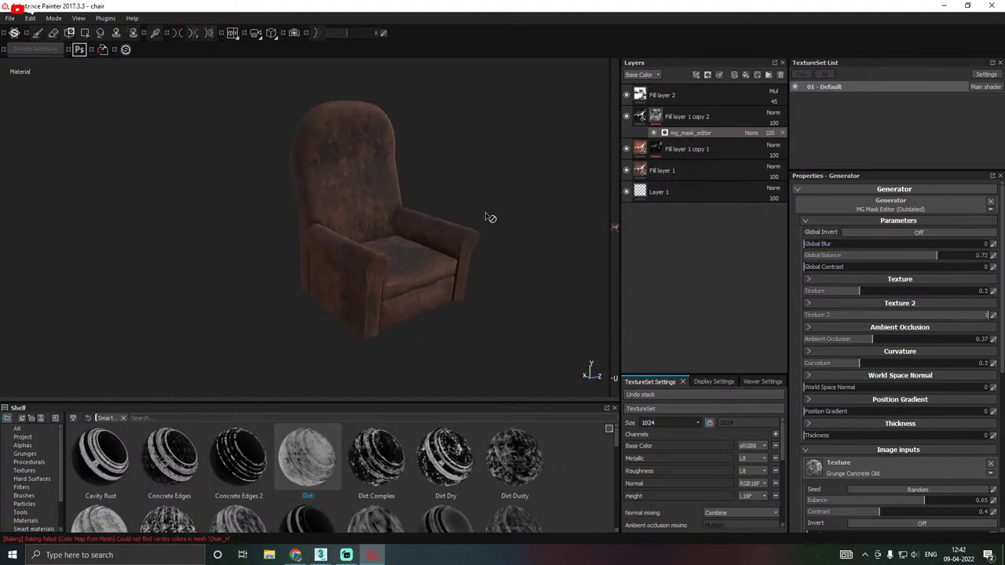
scroll(516, 223, down, 3)
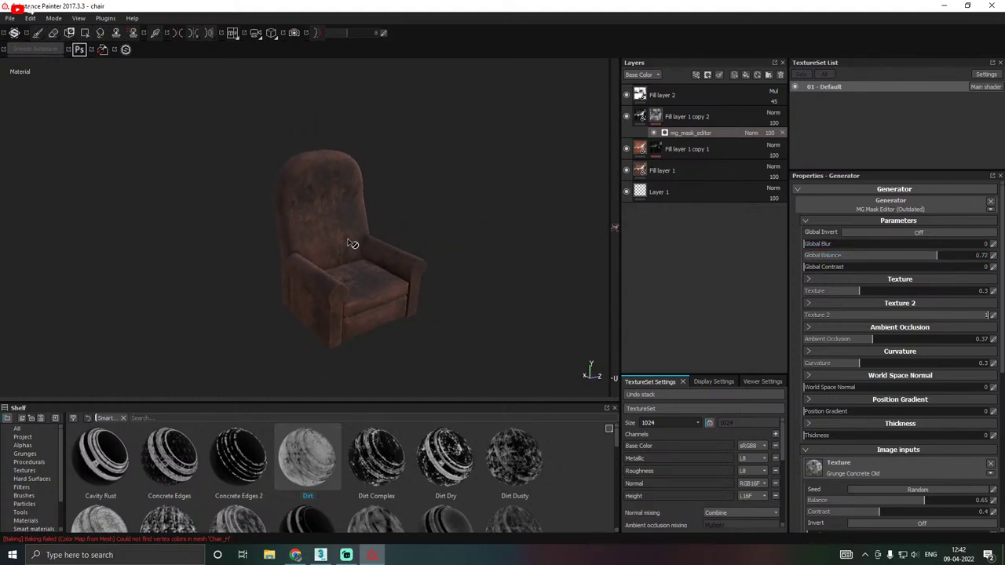
scroll(353, 244, up, 5)
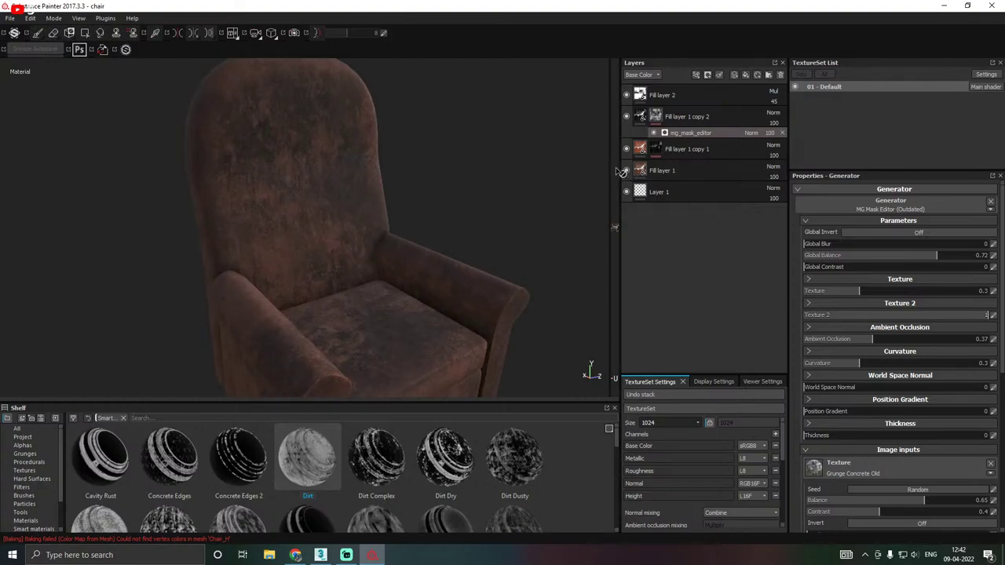
Lighten Fill layer 1 copy 2's Denim Color to about R 0.222, G 0.171, B 0.157.
click(643, 117)
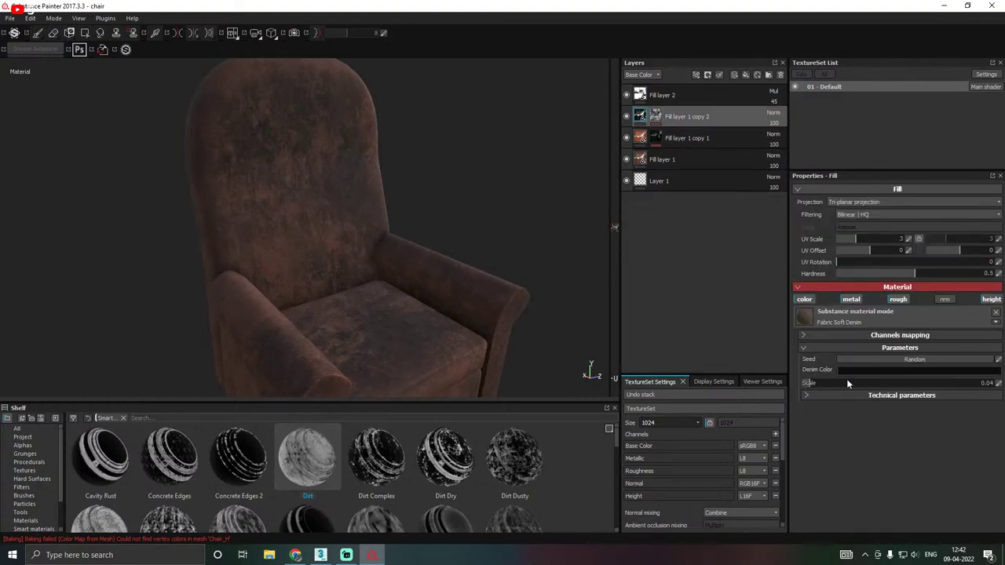
click(846, 370)
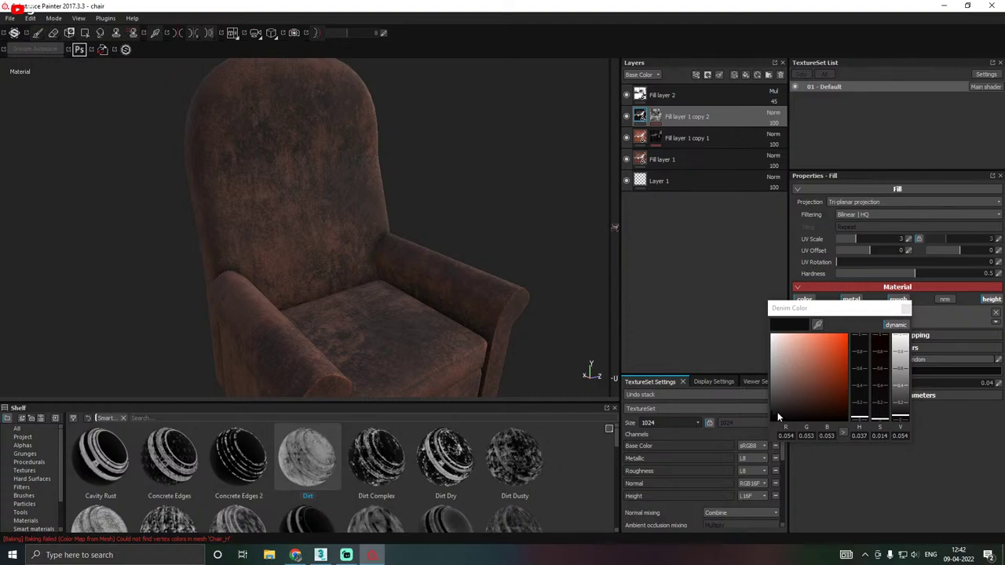
drag(778, 417, 787, 410)
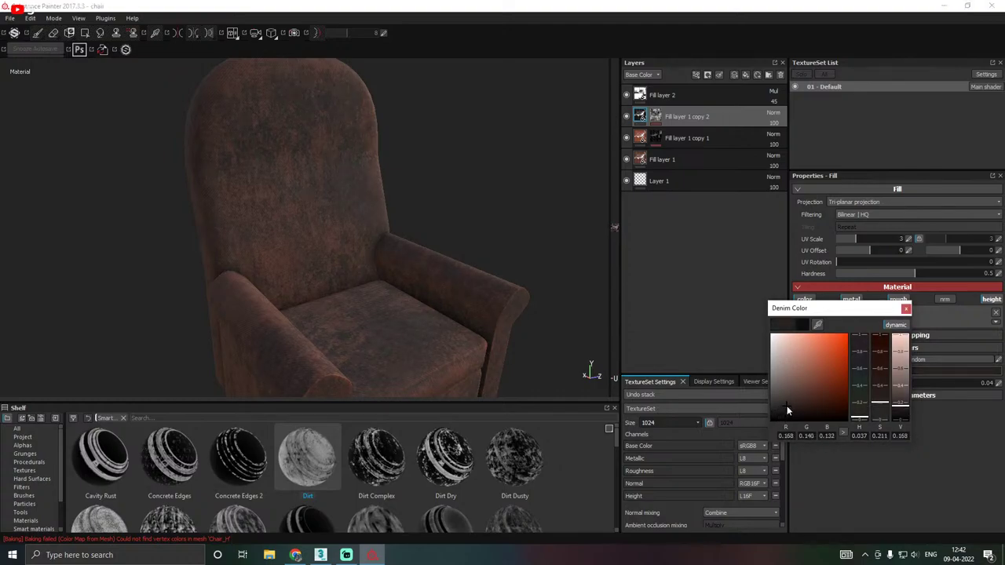
alt+drag(447, 269, 328, 223)
drag(809, 396, 792, 401)
alt+drag(550, 375, 474, 275)
scroll(386, 292, down, 8)
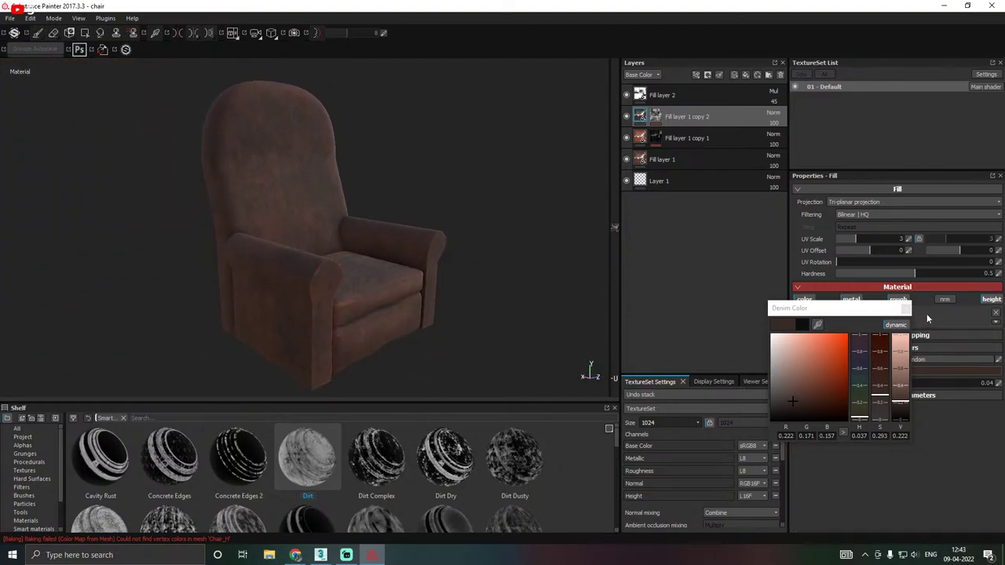
click(906, 308)
alt+drag(492, 313, 534, 300)
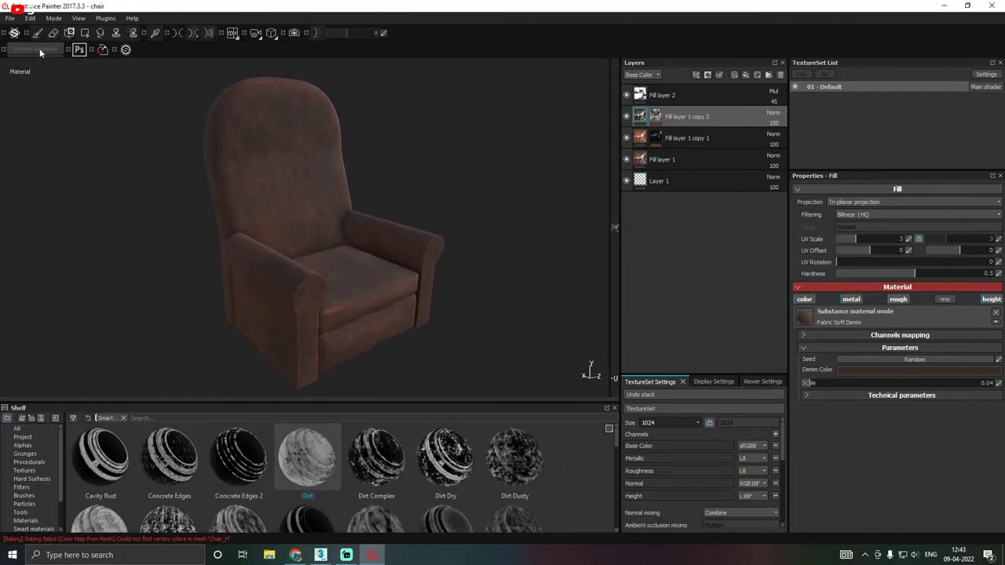
Save the project and give the shelf panel more room.
click(11, 18)
click(35, 105)
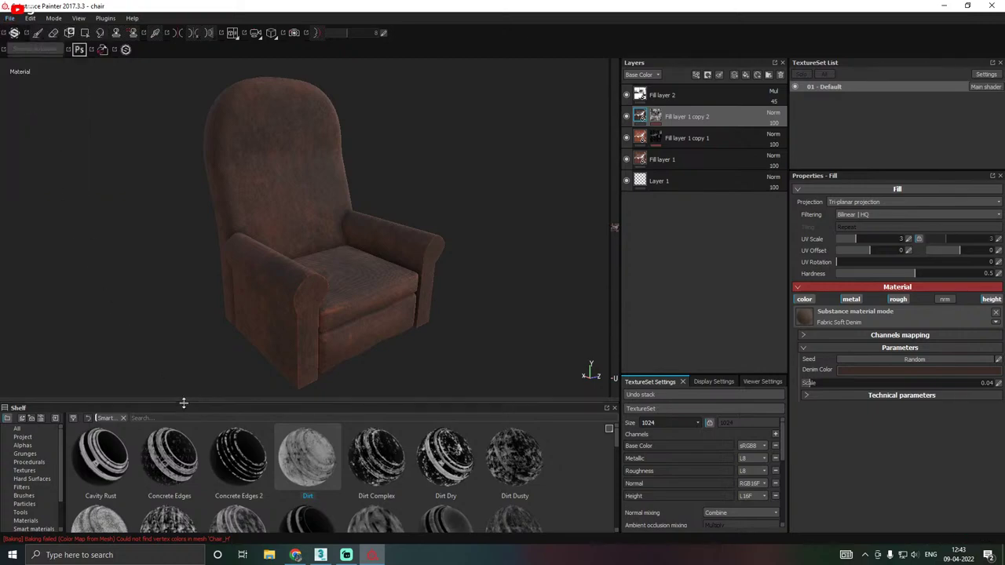
drag(184, 403, 179, 277)
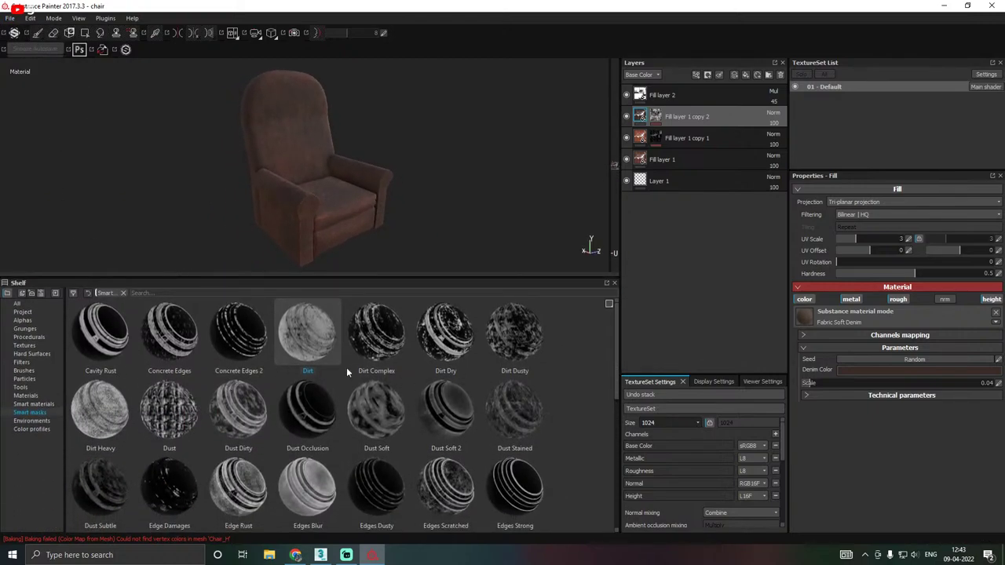
Browse the Materials, Alphas, Environments, Color profiles and Smart masks collections, ending on Smart materials.
click(28, 396)
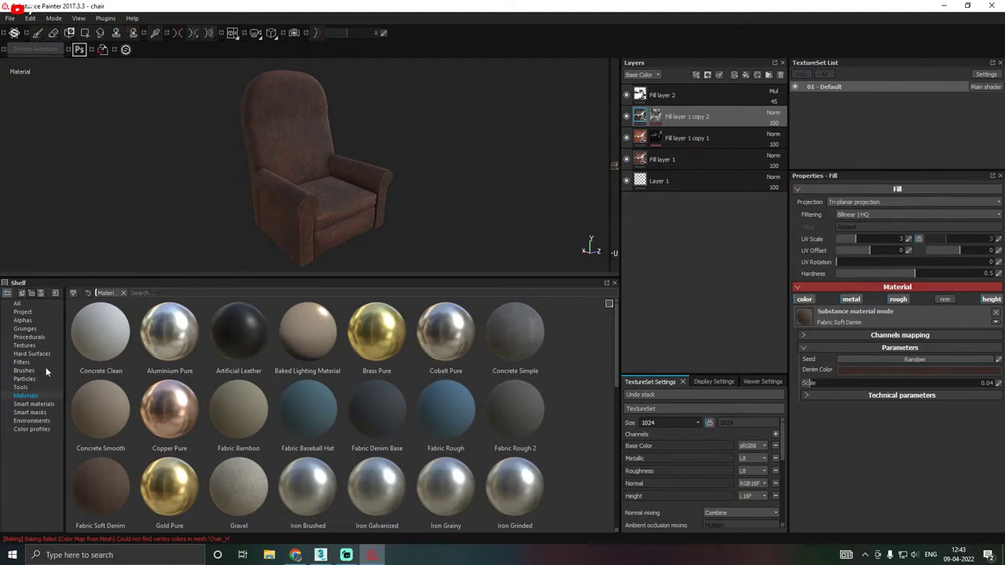
click(22, 320)
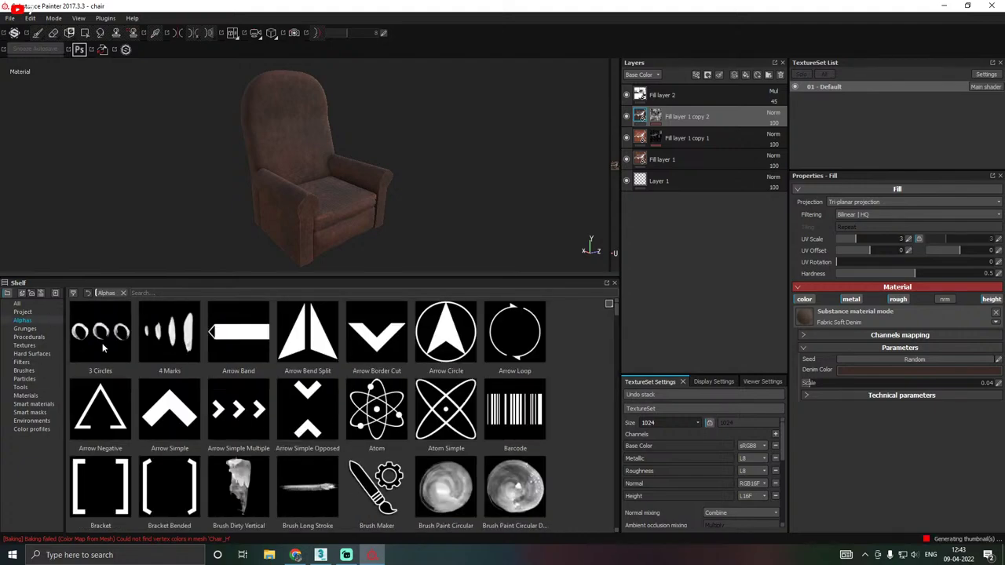
click(29, 422)
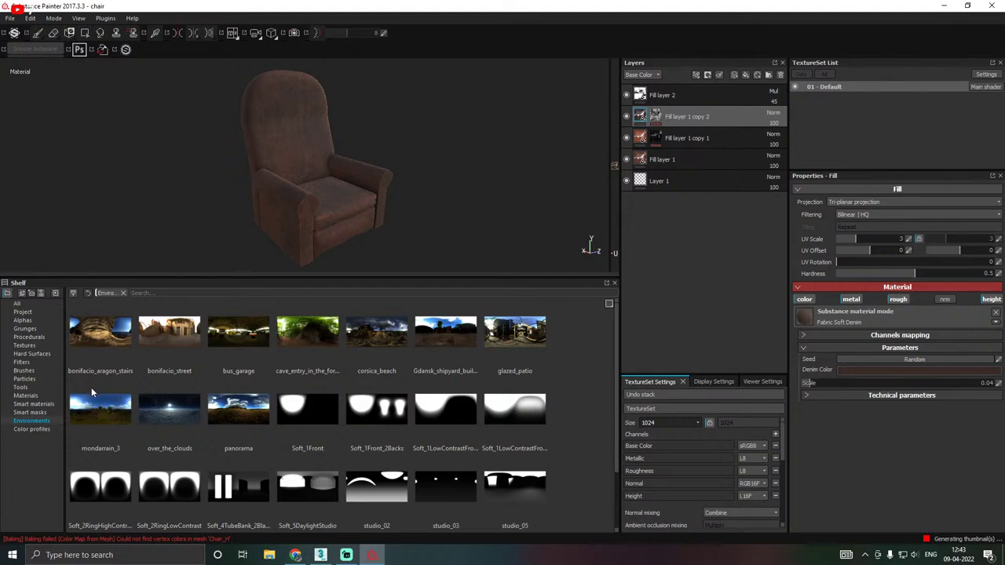
click(30, 430)
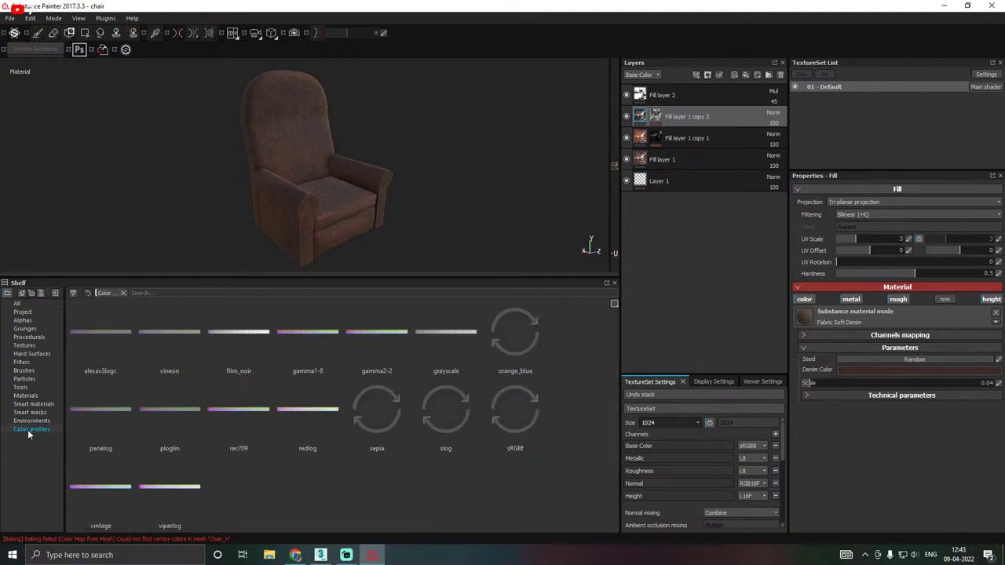
click(27, 413)
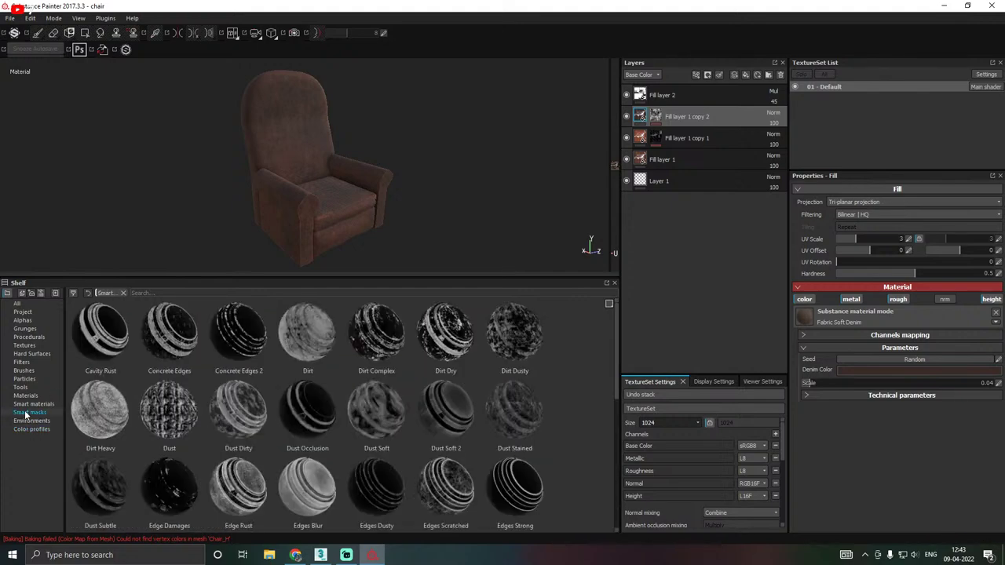
click(23, 404)
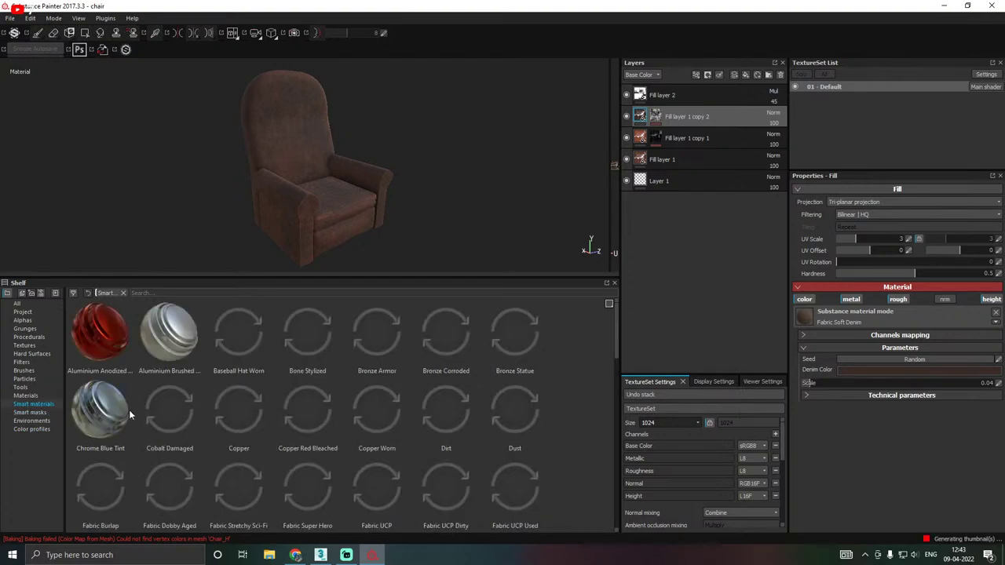
mouse_move(135, 414)
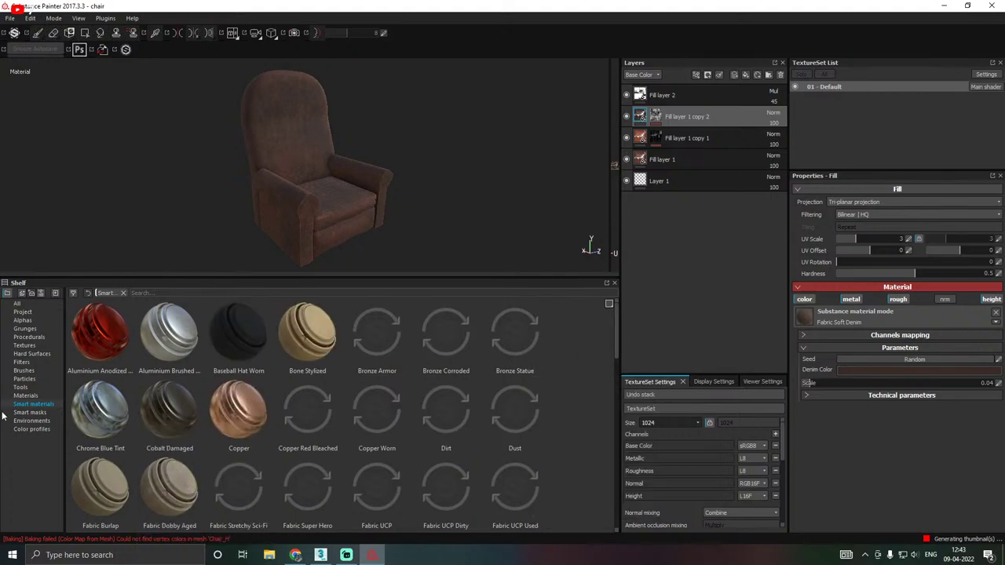
mouse_move(213, 367)
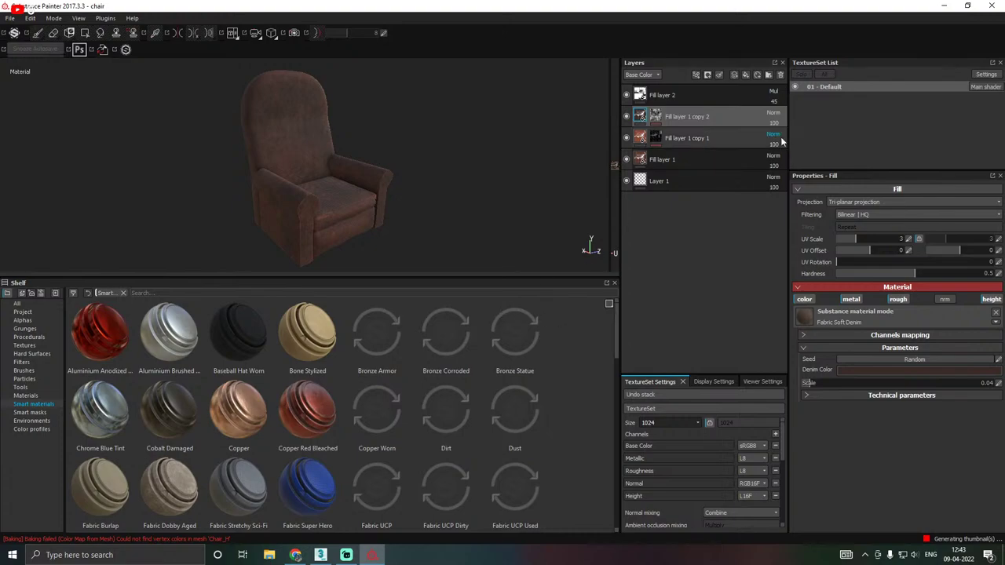
Start renaming Fill layer 1 copy 1, then cancel, leaving its name unchanged.
double_click(685, 139)
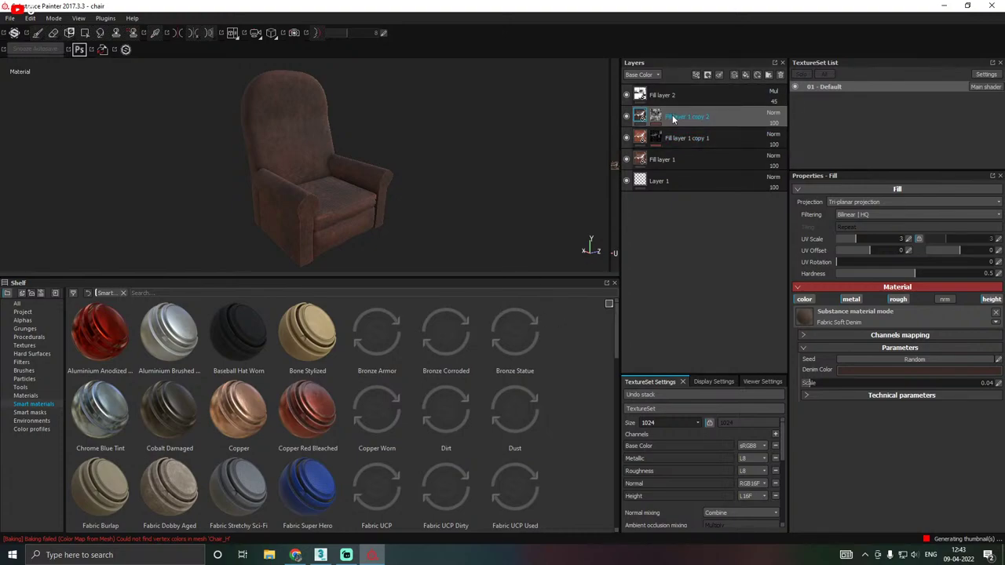
key(Return)
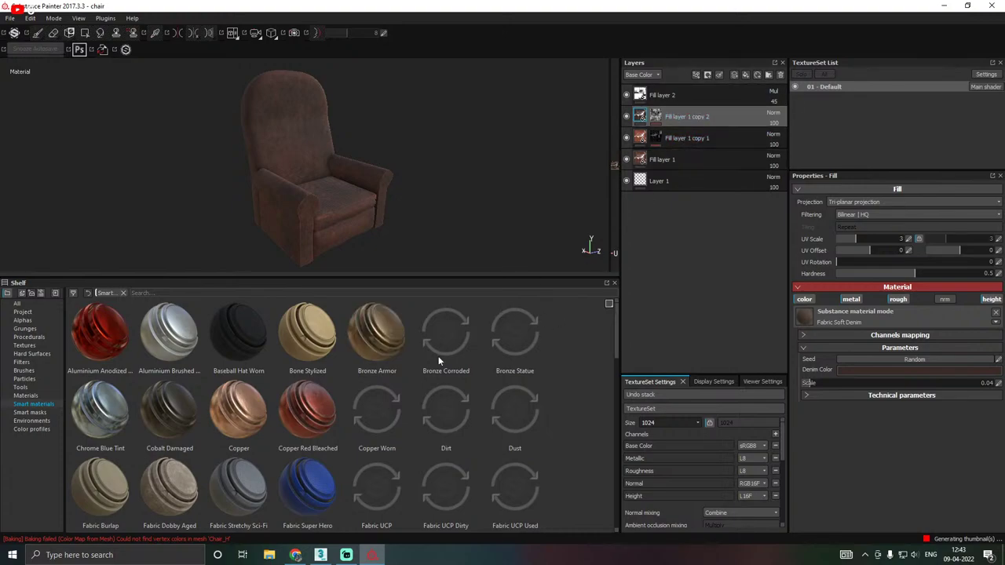
mouse_move(289, 361)
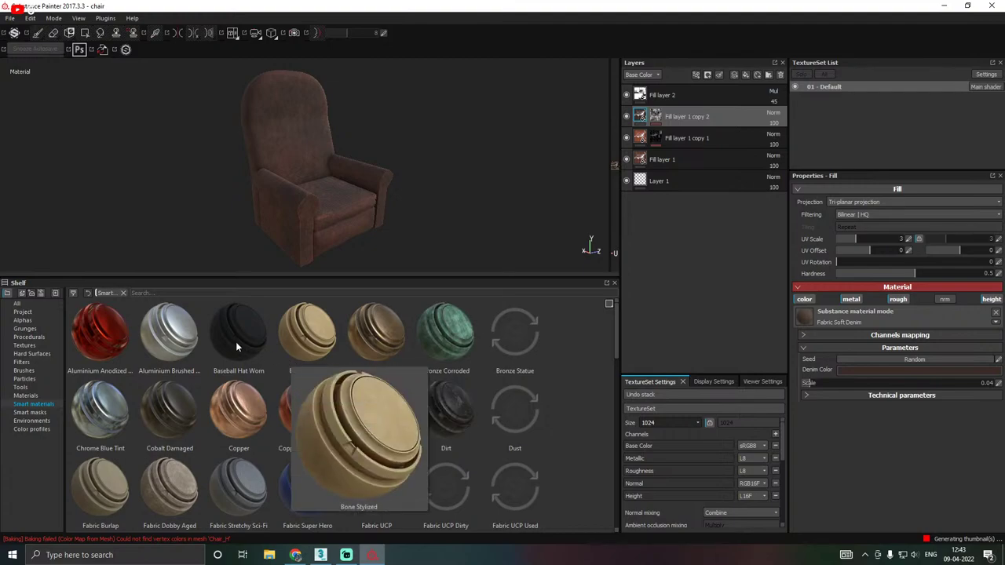
drag(236, 341, 414, 332)
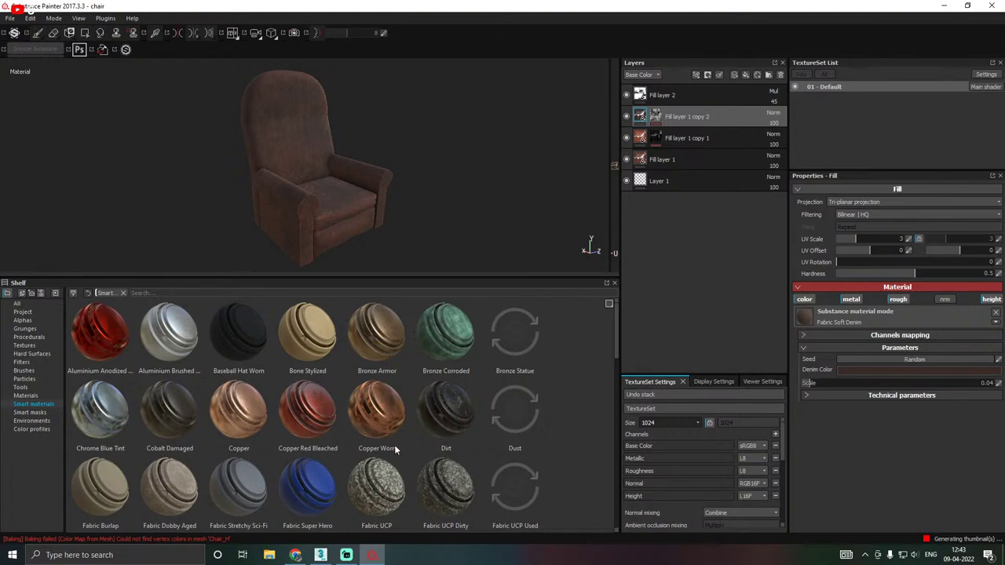
Group Fill layer 2 through Fill layer 1 into Folder 1 and collapse it.
shift+click(682, 158)
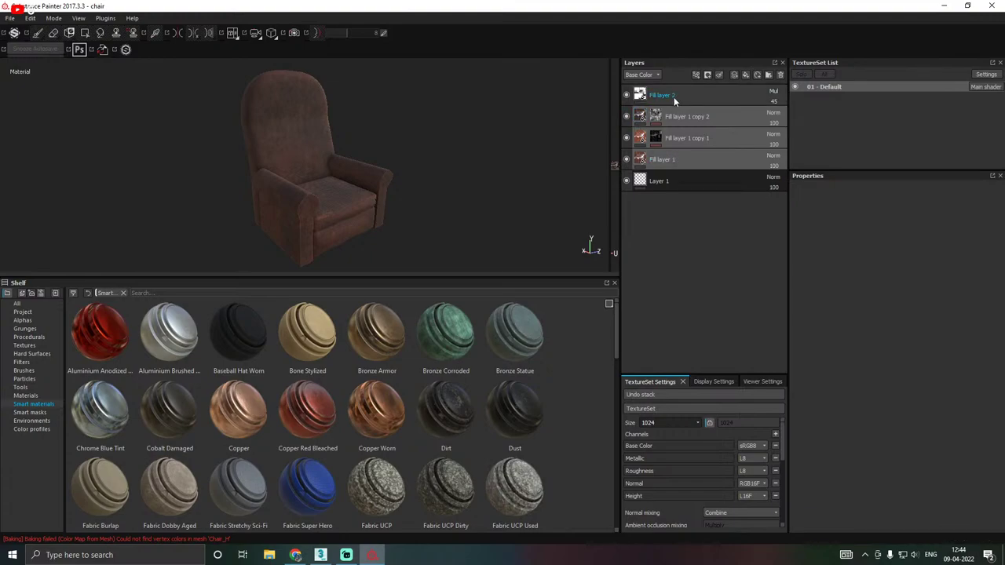
click(674, 124)
shift+click(680, 160)
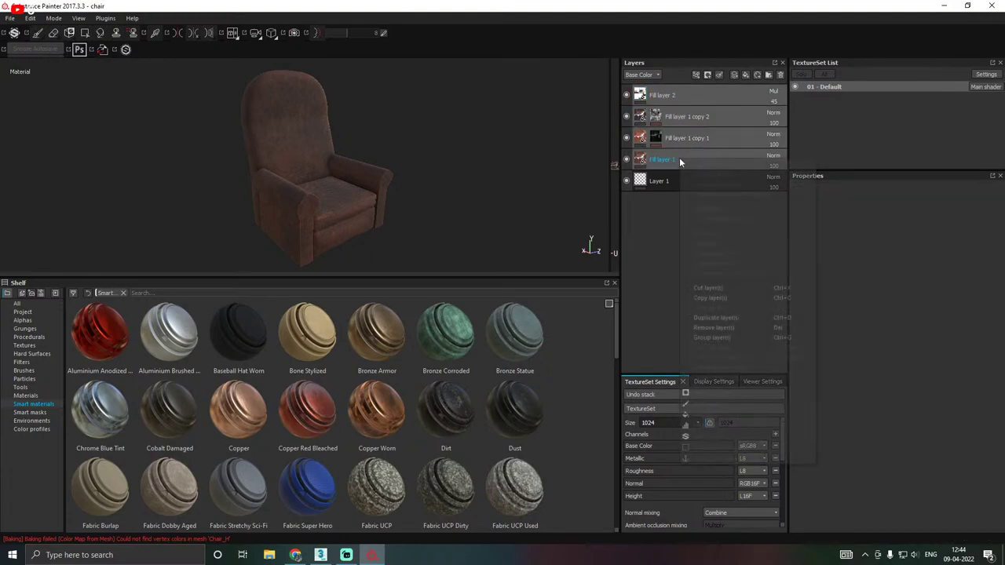
right_click(679, 157)
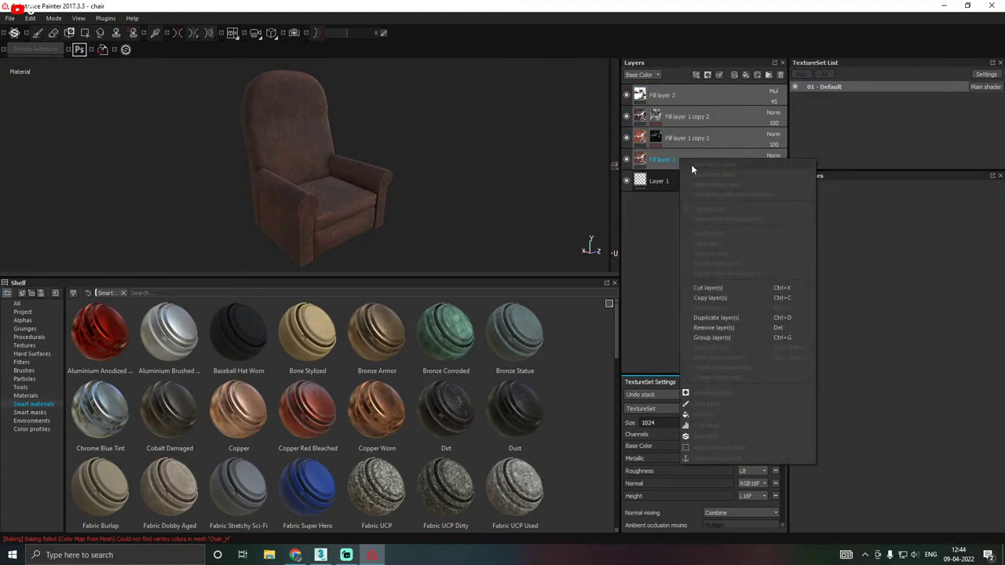
click(722, 339)
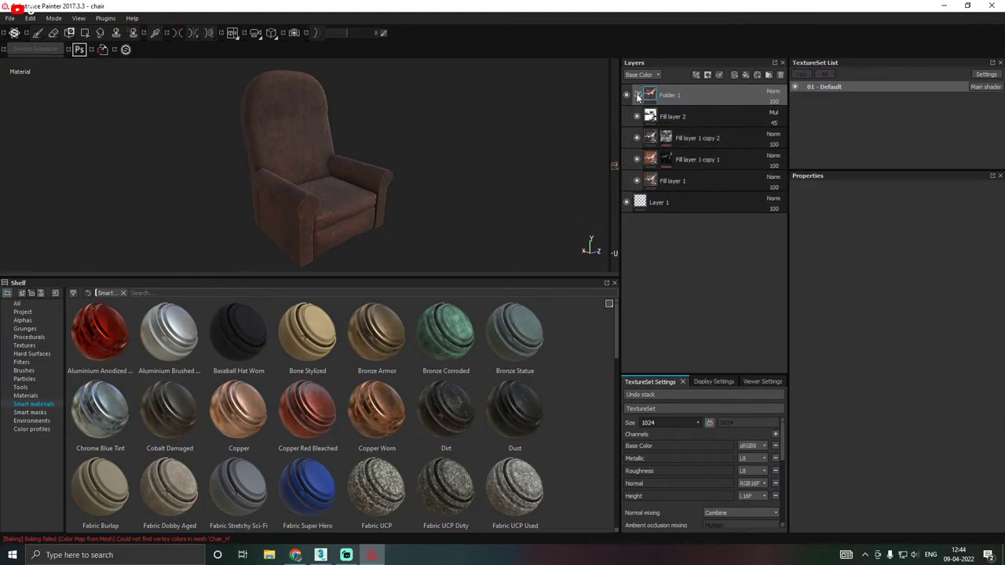
click(637, 95)
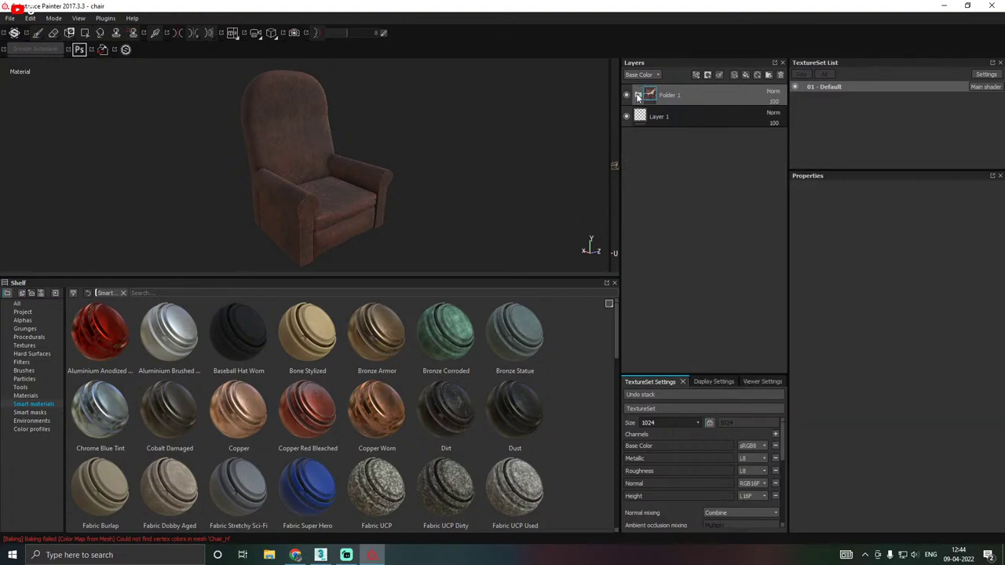
Apply the Fabric UCP smart material to the chair and enlarge the 3D viewport.
click(757, 76)
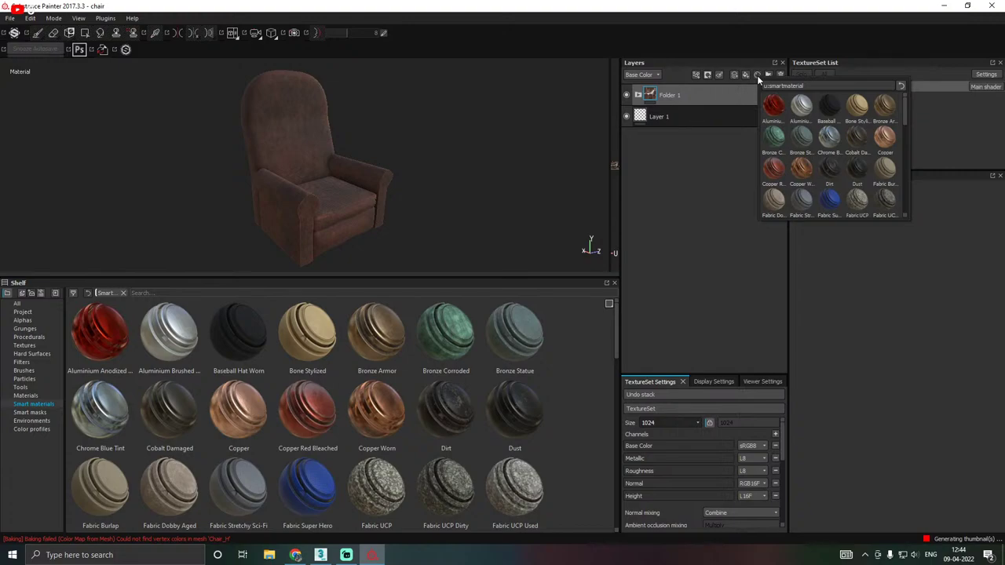
click(857, 201)
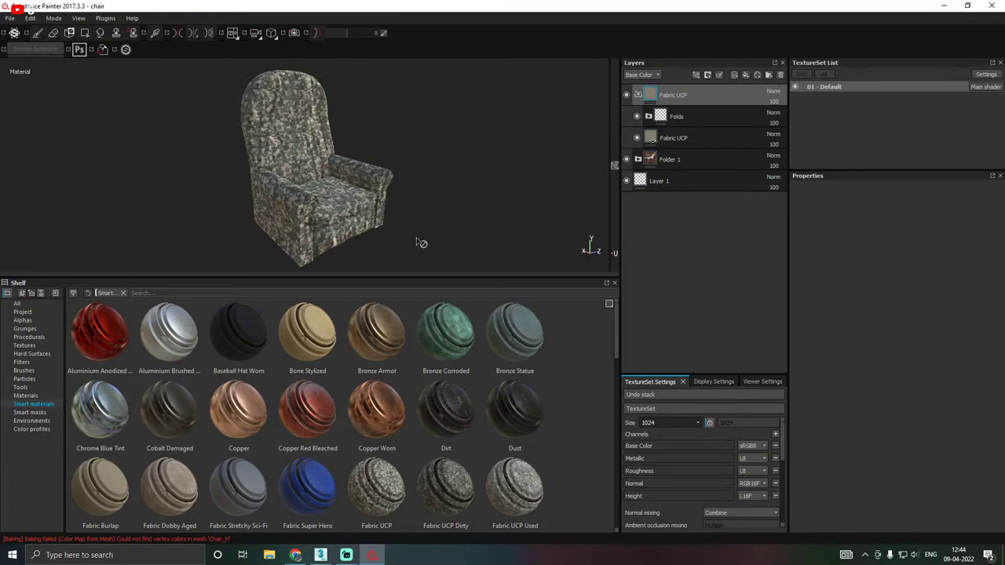
drag(360, 281, 355, 419)
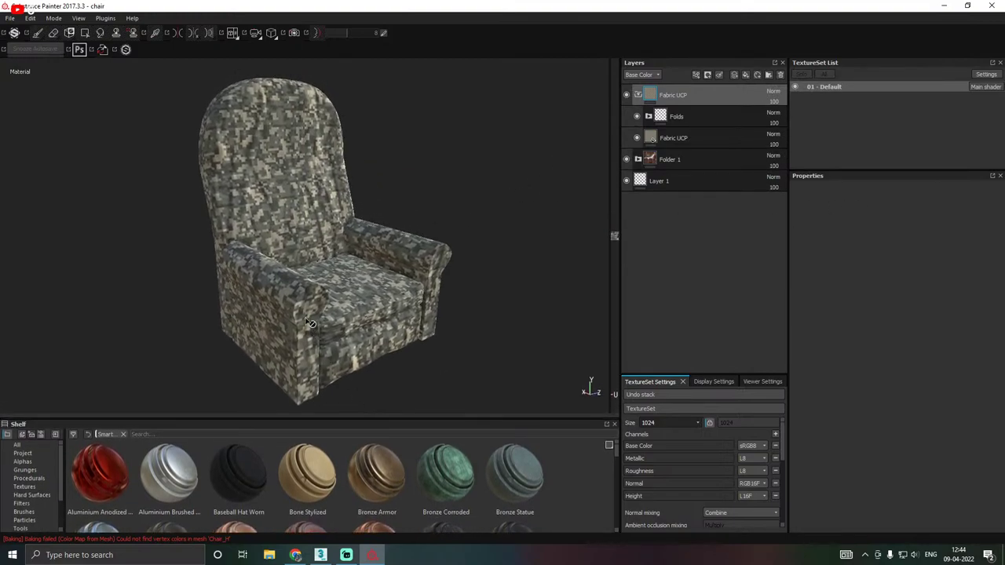
Hide Folder 1 so the pixel camouflage fabric shows on the chair.
click(626, 161)
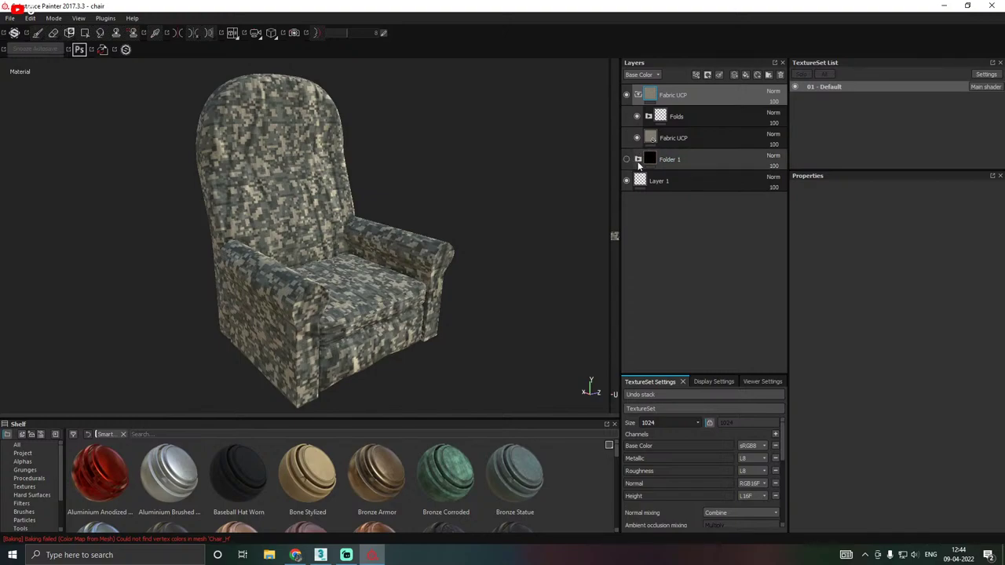
click(637, 160)
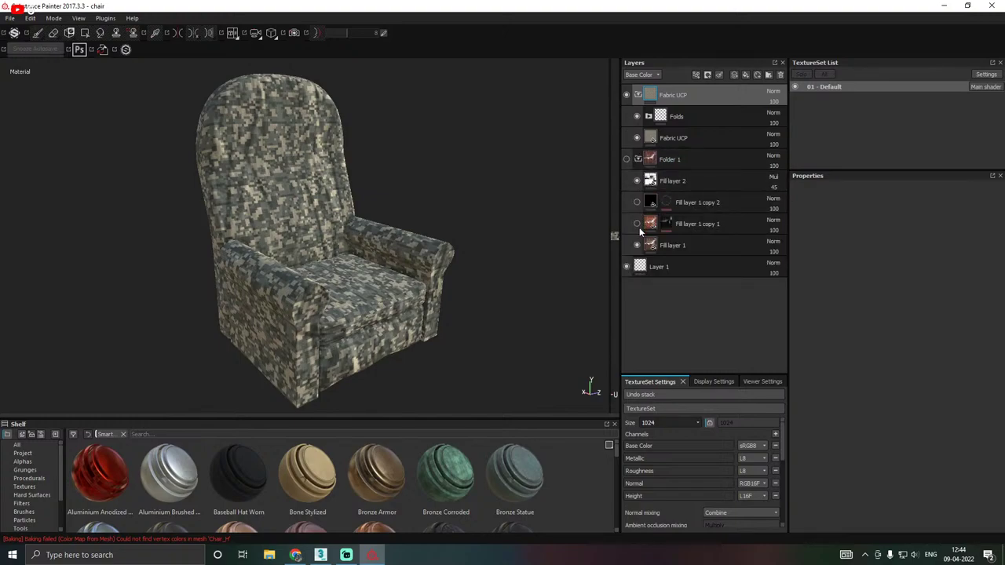
click(637, 159)
alt+drag(420, 206, 380, 226)
scroll(416, 206, up, 5)
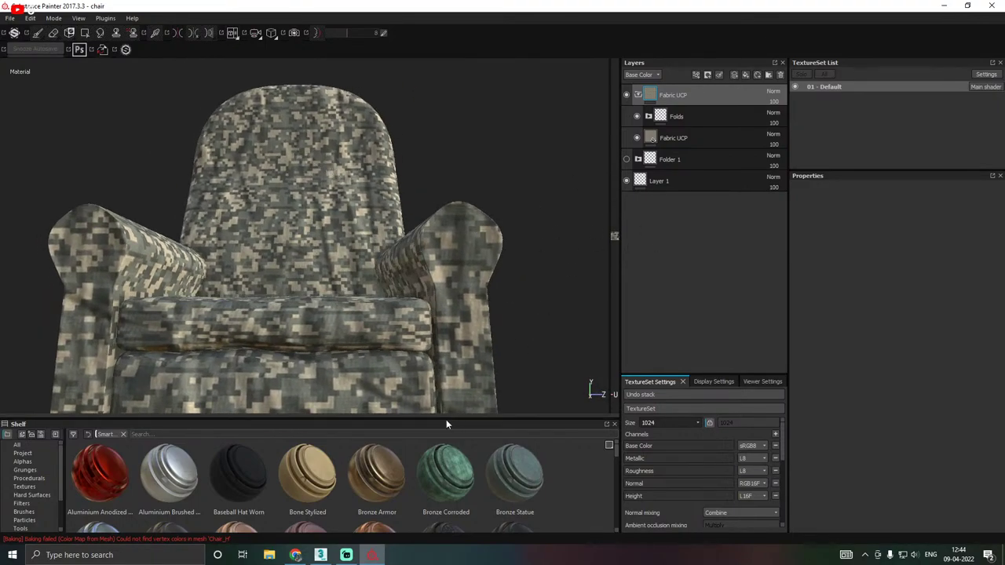
drag(444, 418, 481, 361)
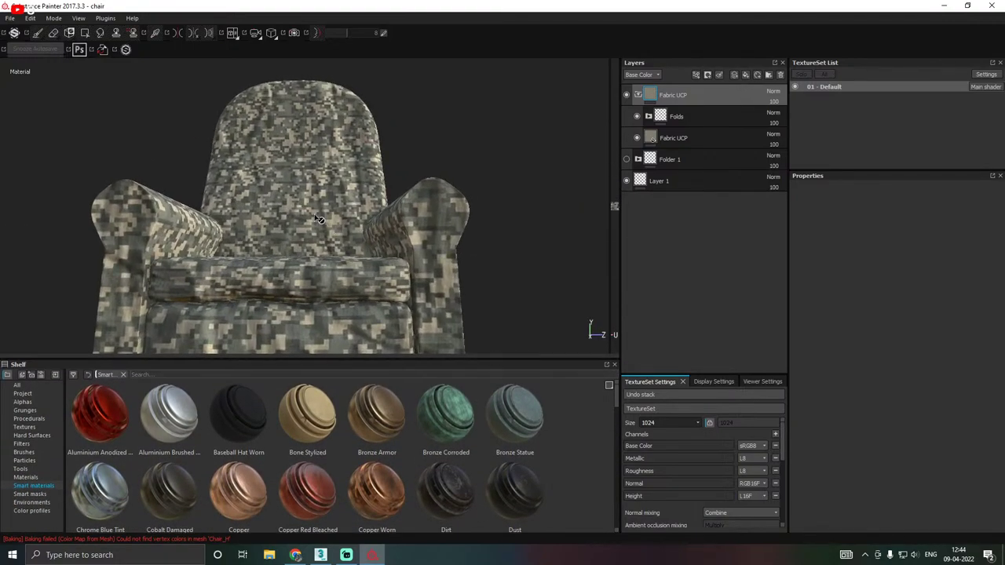
alt+drag(320, 219, 460, 213)
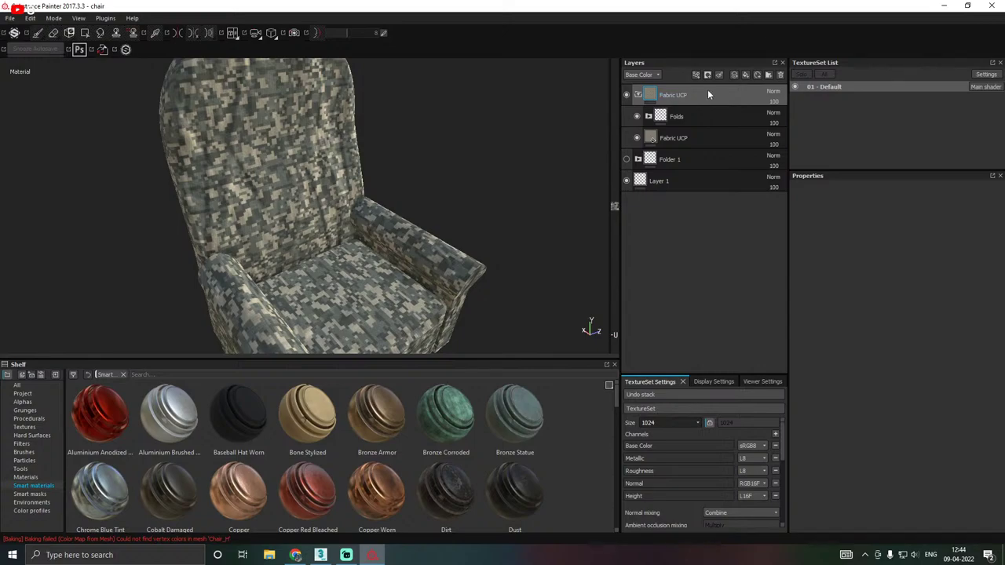
key(Delete)
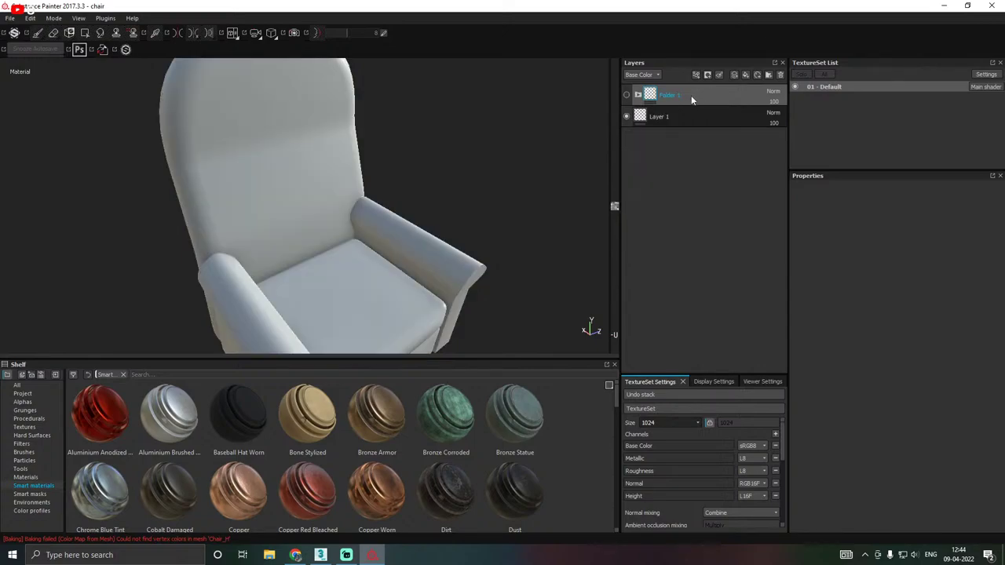
click(757, 75)
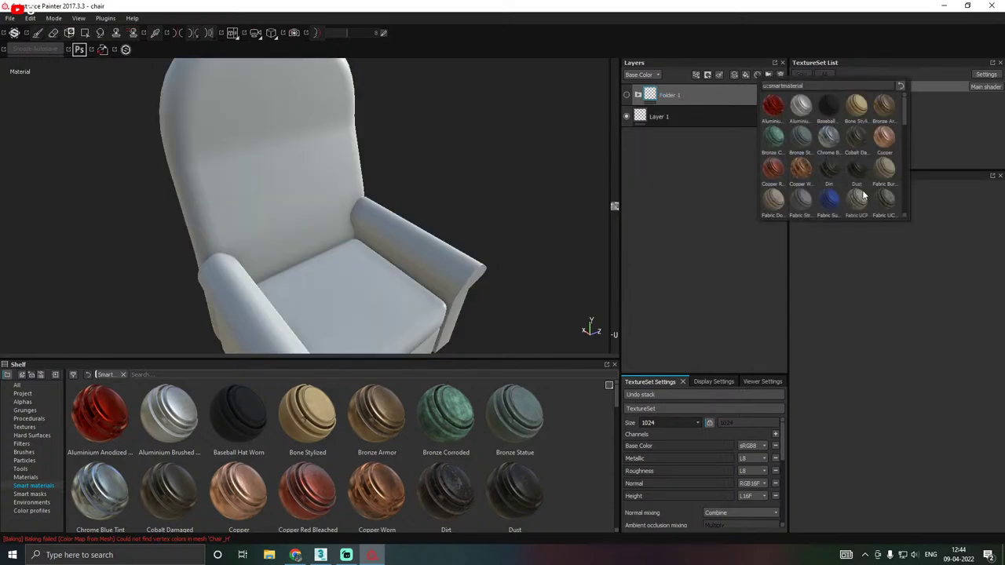
click(889, 201)
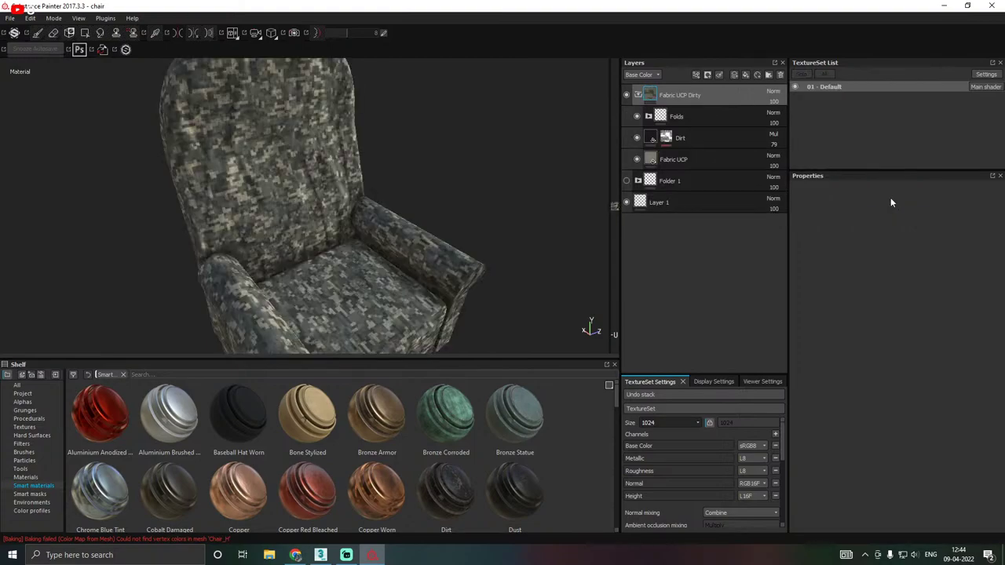
key(Delete)
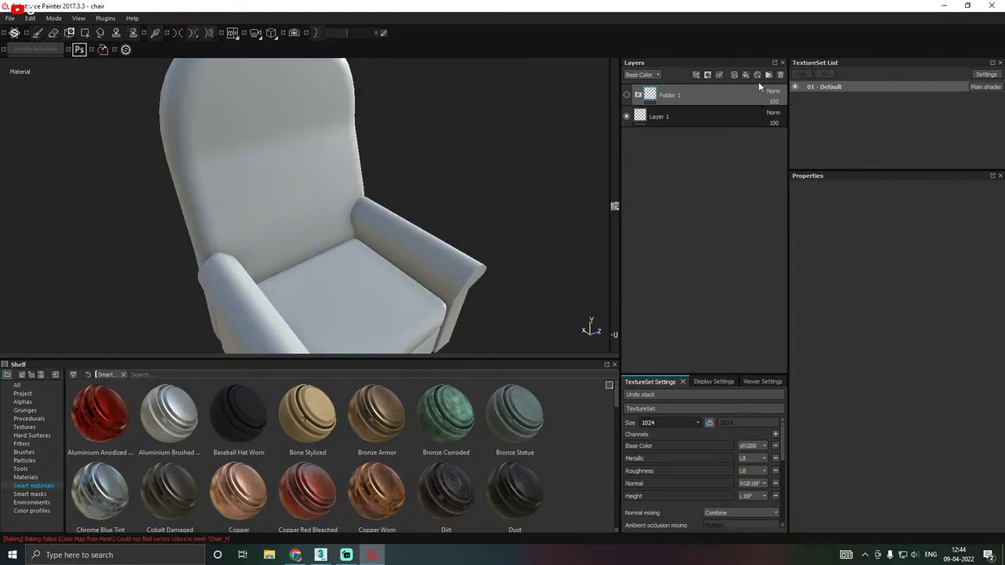
click(757, 76)
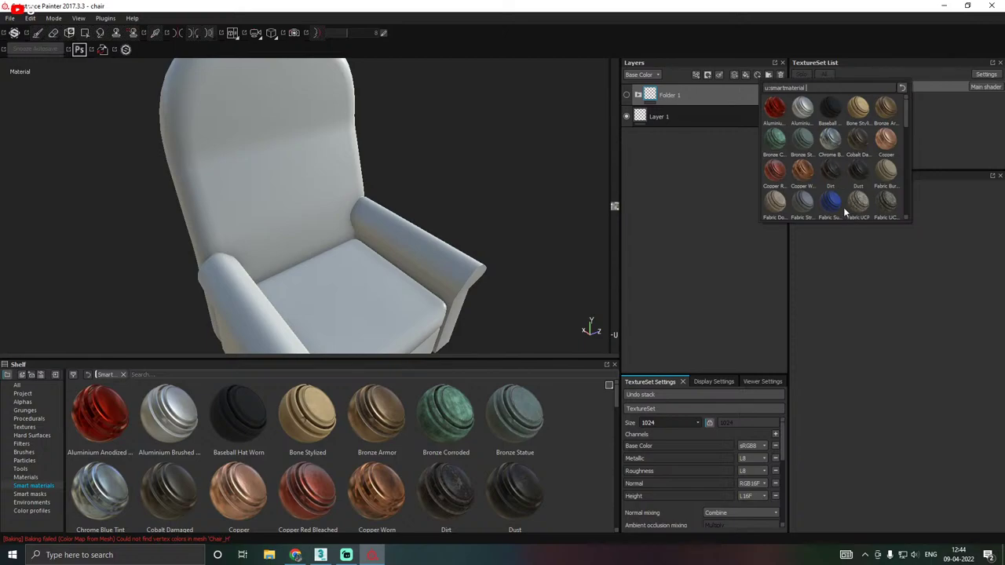
scroll(836, 206, down, 3)
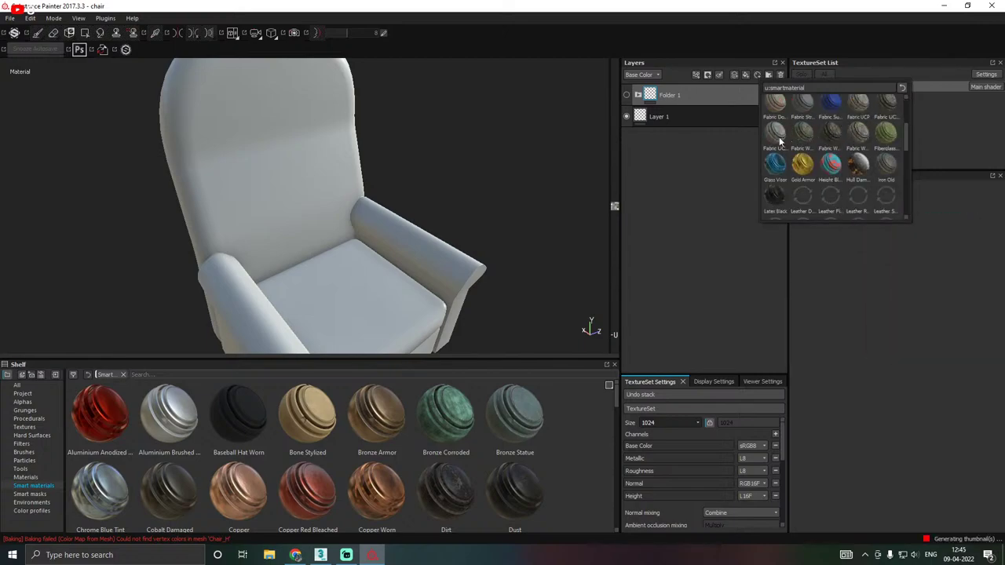
mouse_move(780, 142)
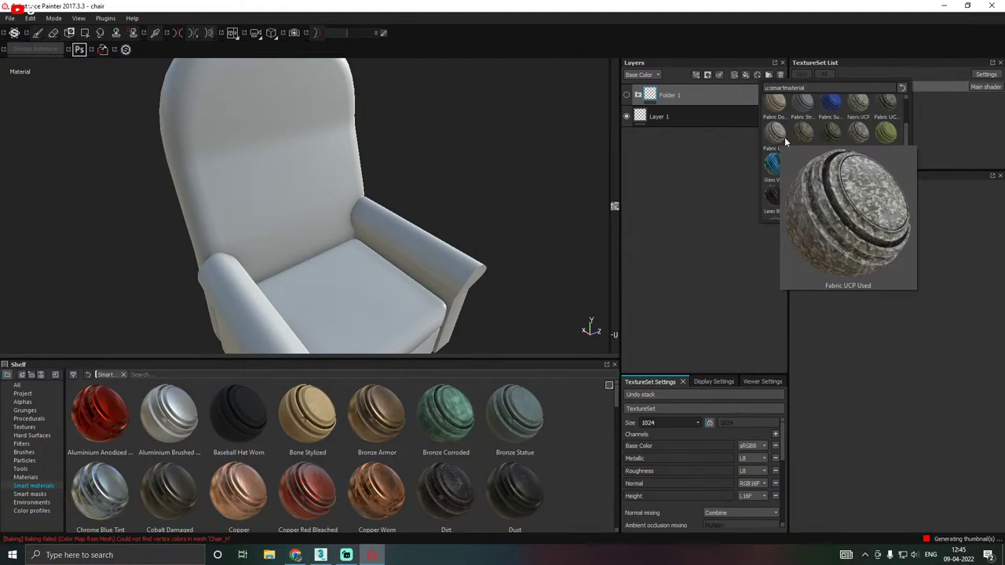
click(797, 138)
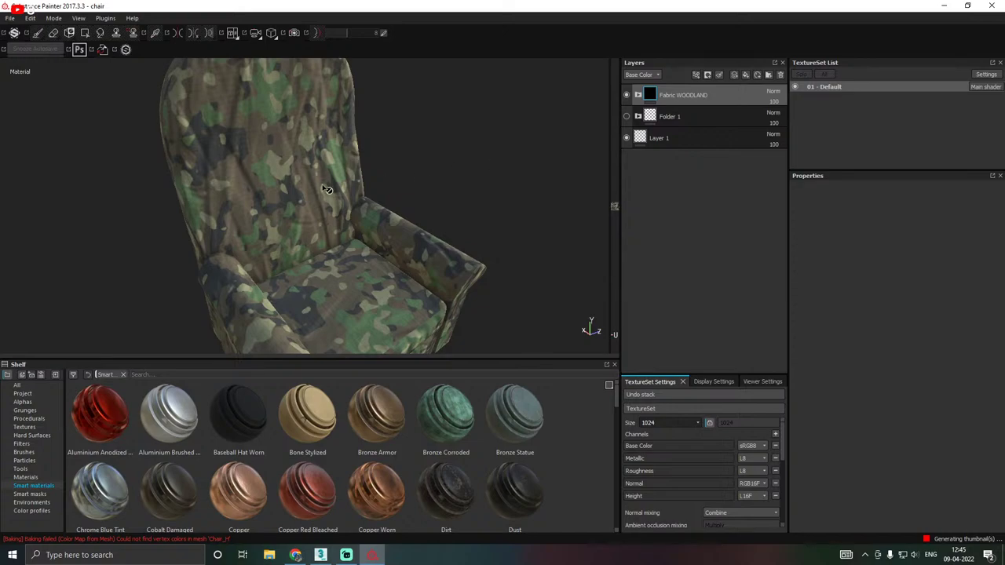
alt+drag(432, 212, 222, 188)
alt+drag(325, 171, 305, 148)
alt+drag(242, 183, 574, 123)
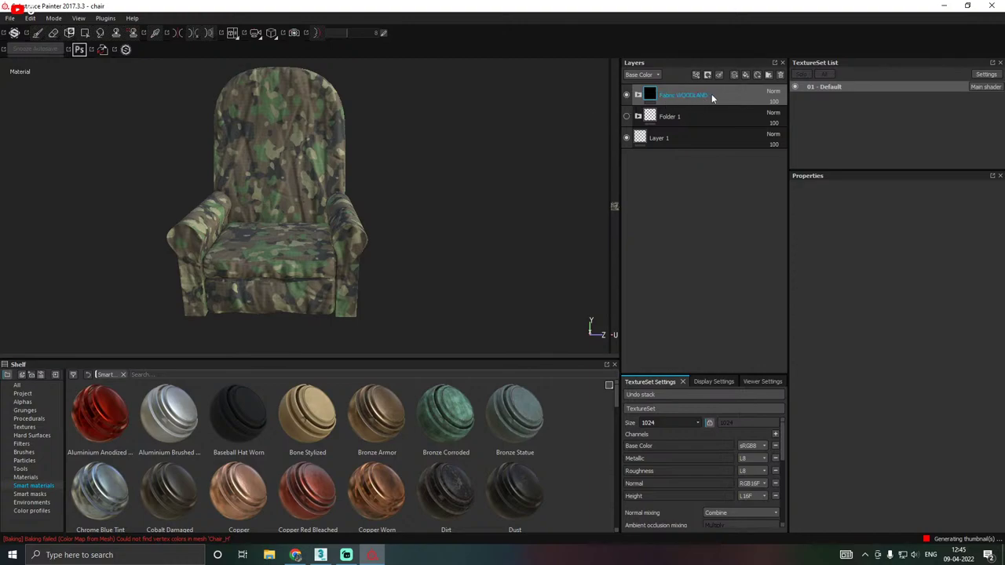
key(Delete)
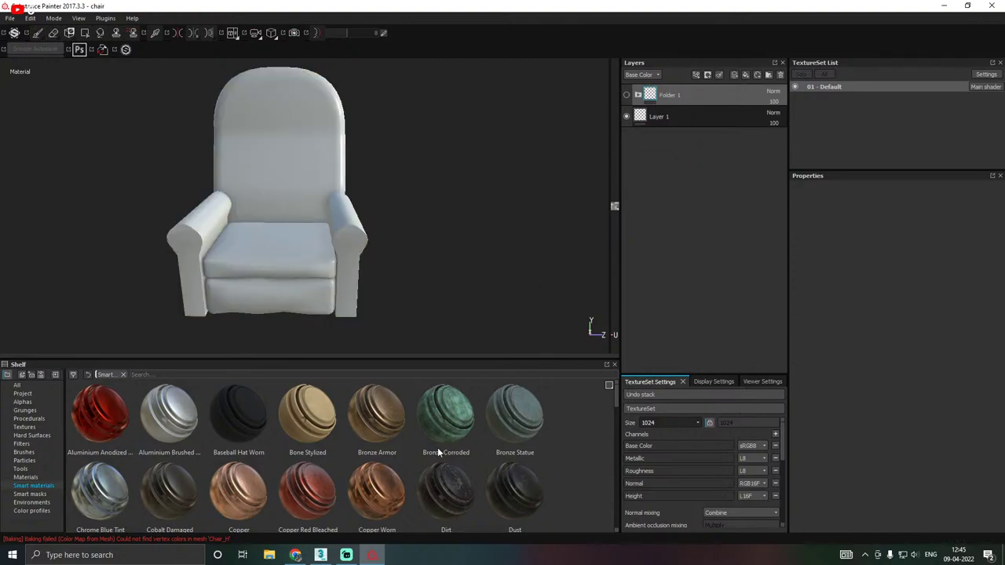
scroll(435, 448, down, 5)
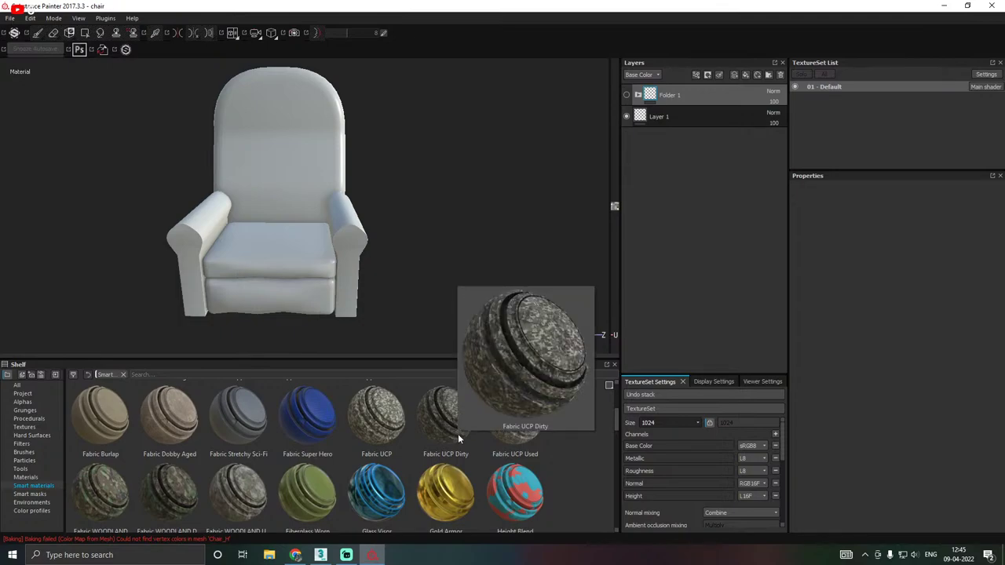
mouse_move(240, 503)
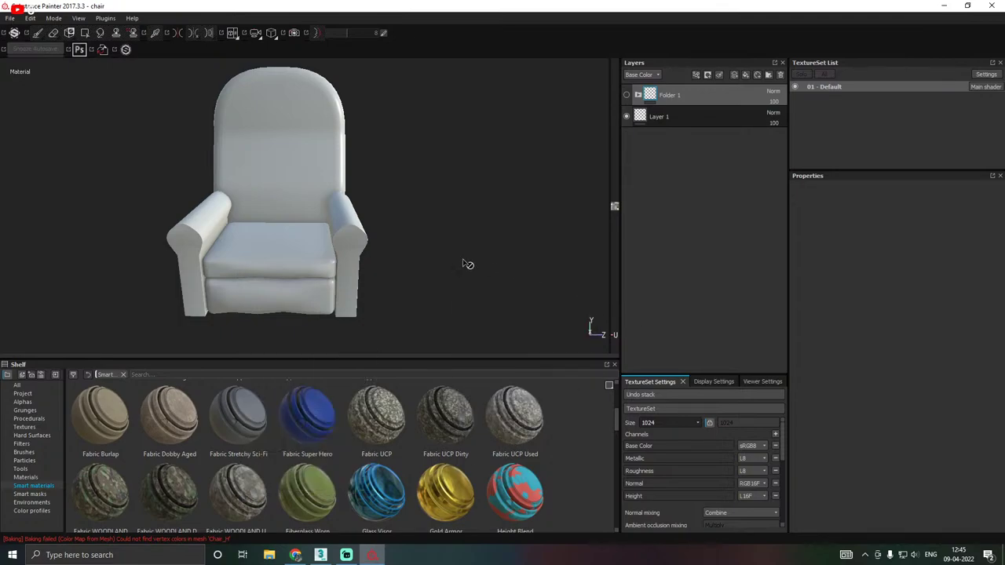
click(745, 75)
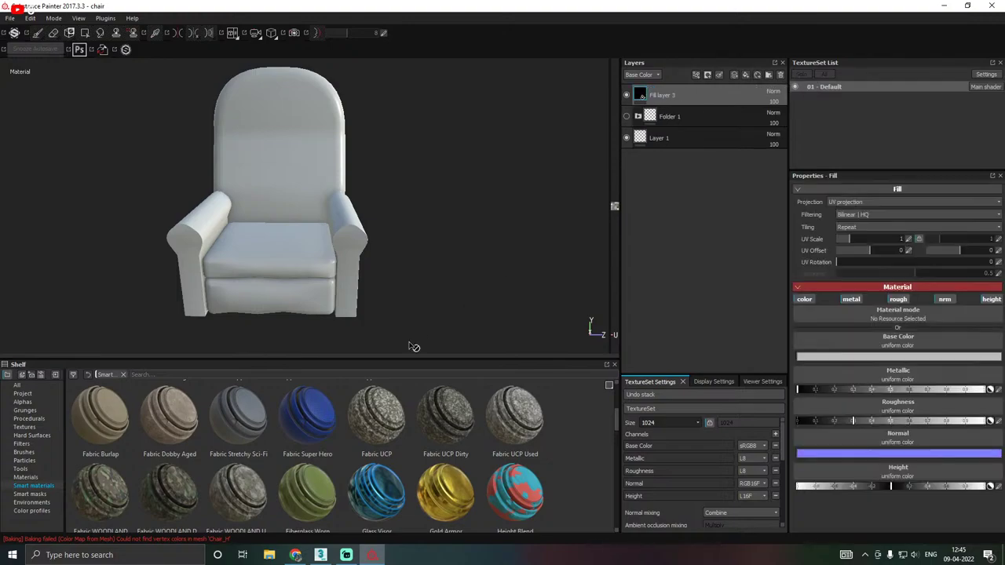
drag(236, 502, 722, 92)
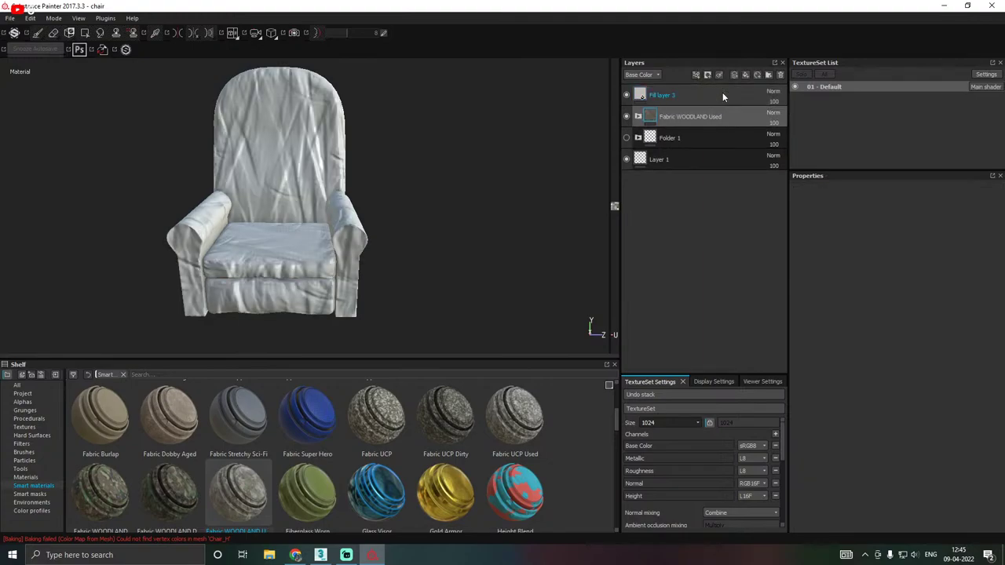
click(626, 95)
click(673, 94)
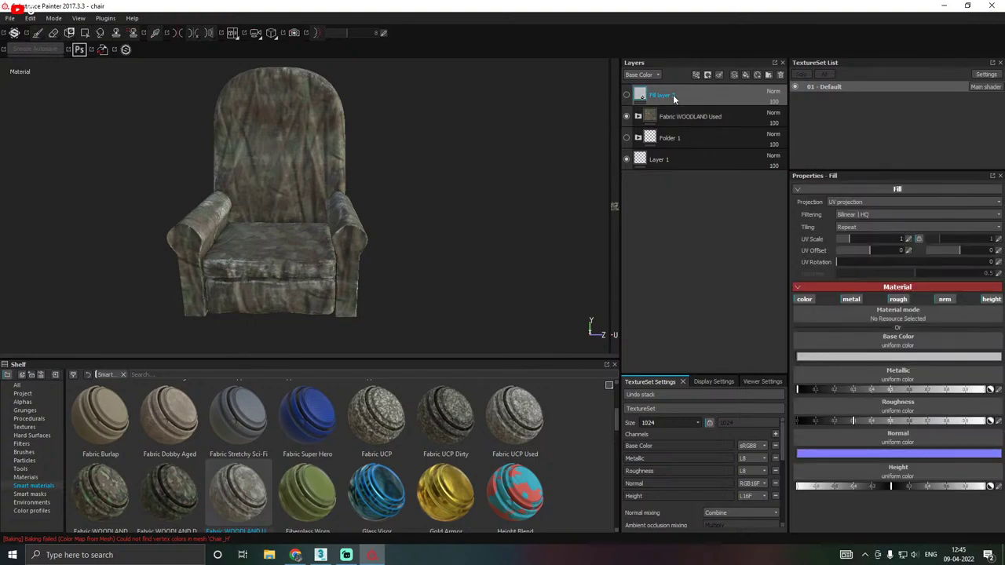
key(Delete)
mouse_move(364, 169)
alt+mouse_down()
mouse_move(511, 175)
mouse_move(169, 184)
mouse_move(182, 159)
mouse_move(218, 207)
mouse_move(252, 215)
mouse_move(319, 207)
mouse_move(449, 244)
mouse_move(408, 231)
alt+mouse_up()
scroll(217, 205, up, 5)
click(243, 213)
scroll(405, 229, up, 5)
scroll(404, 229, down, 5)
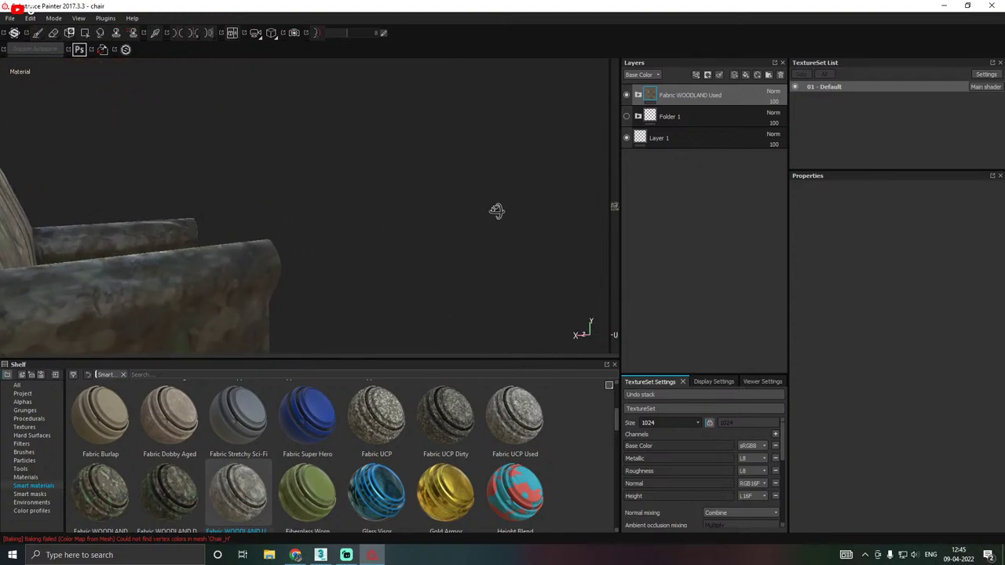
alt+drag(498, 210, 284, 247)
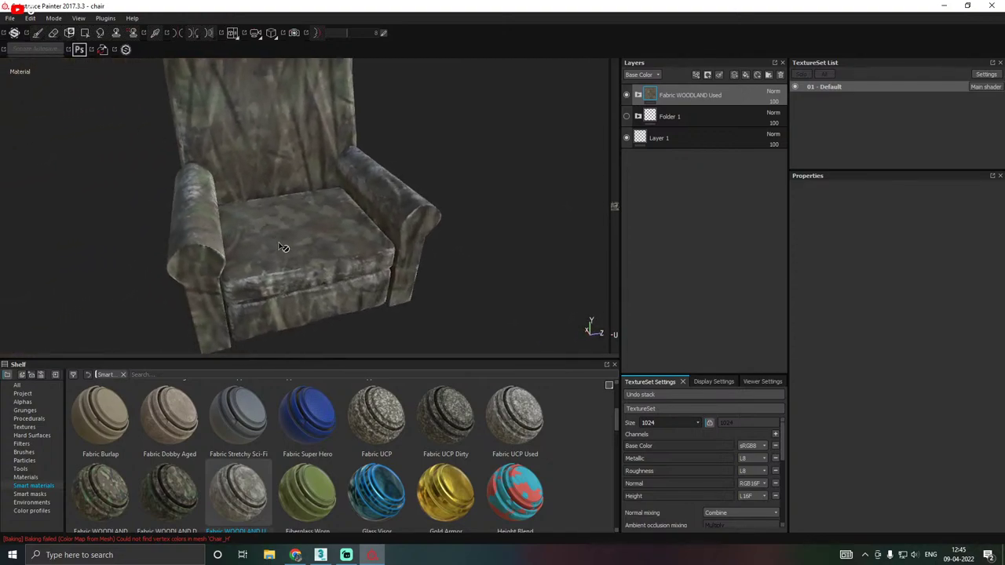
click(637, 95)
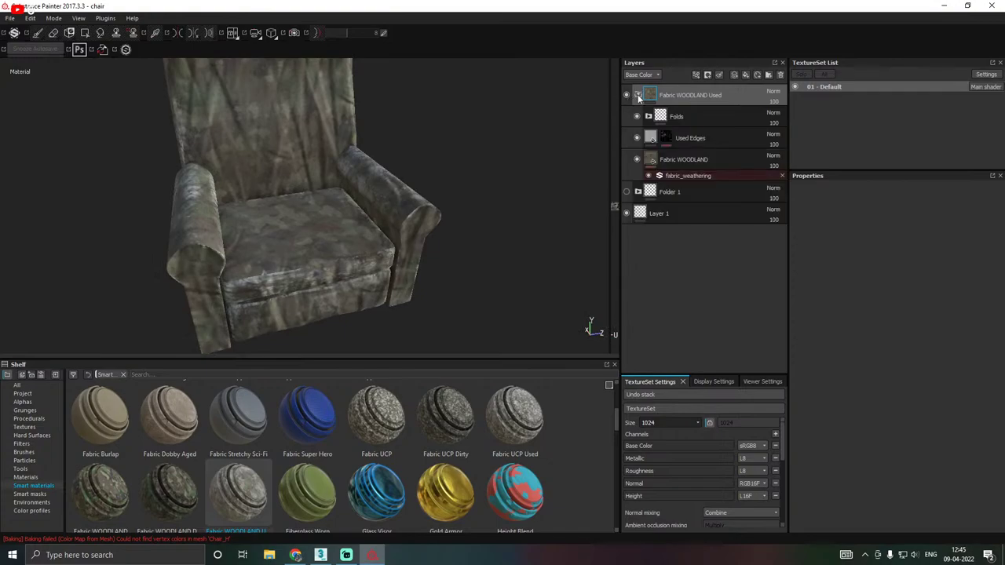
click(637, 138)
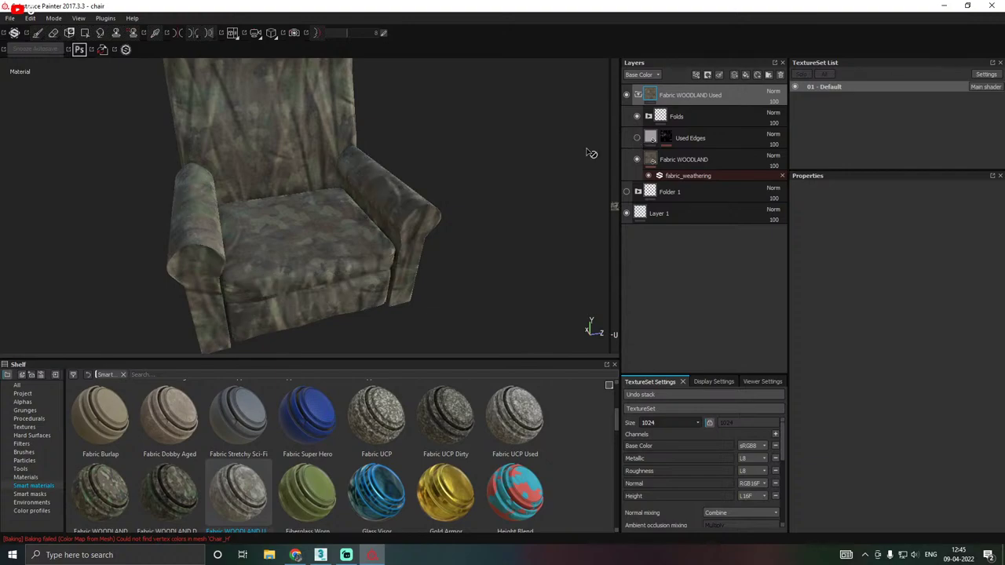
click(638, 118)
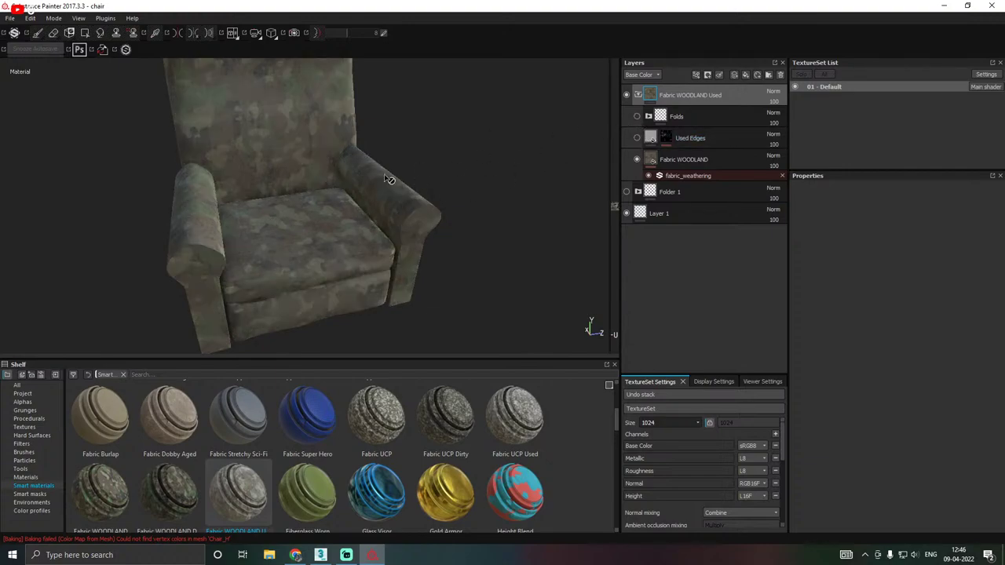
click(637, 137)
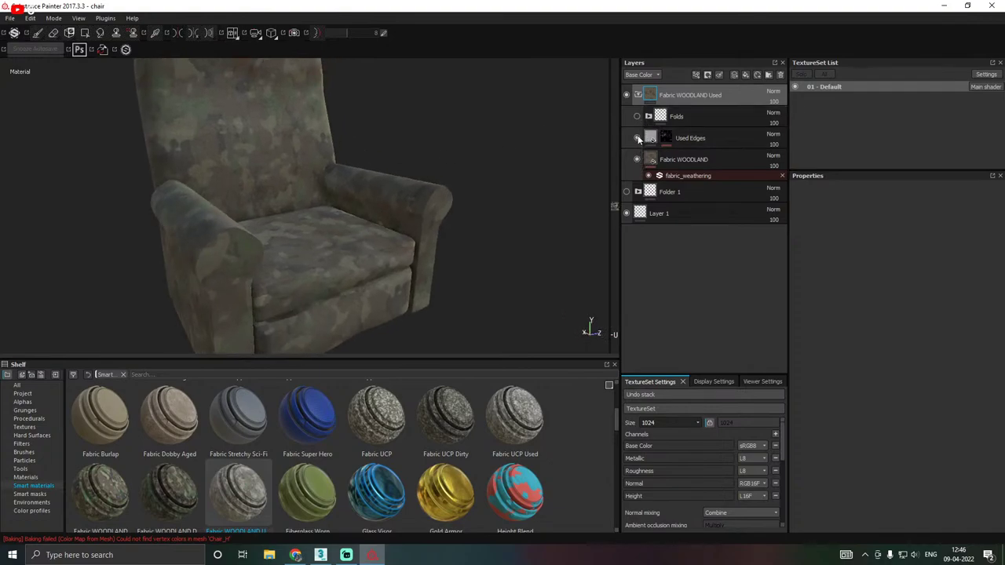
alt+drag(489, 175, 314, 318)
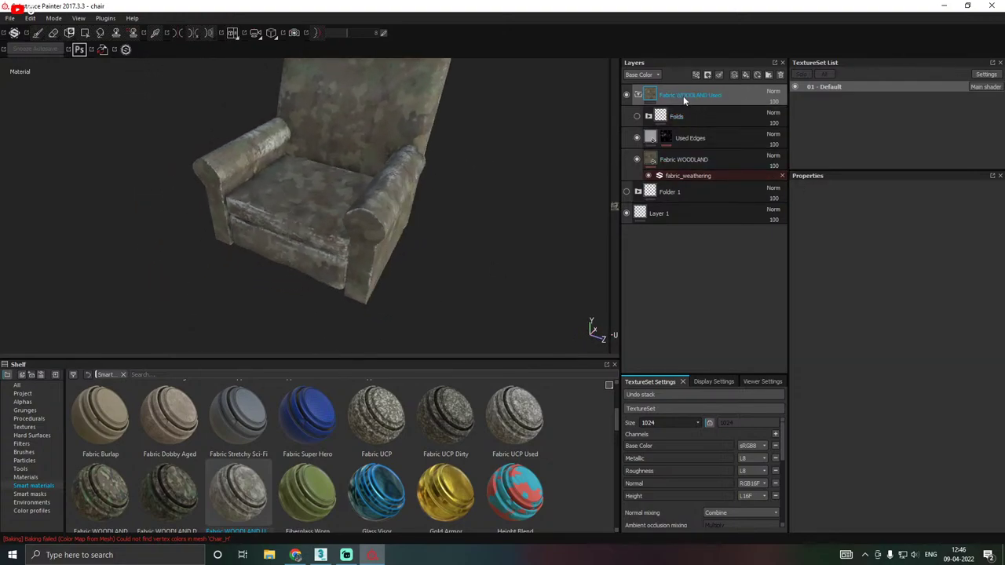
key(Delete)
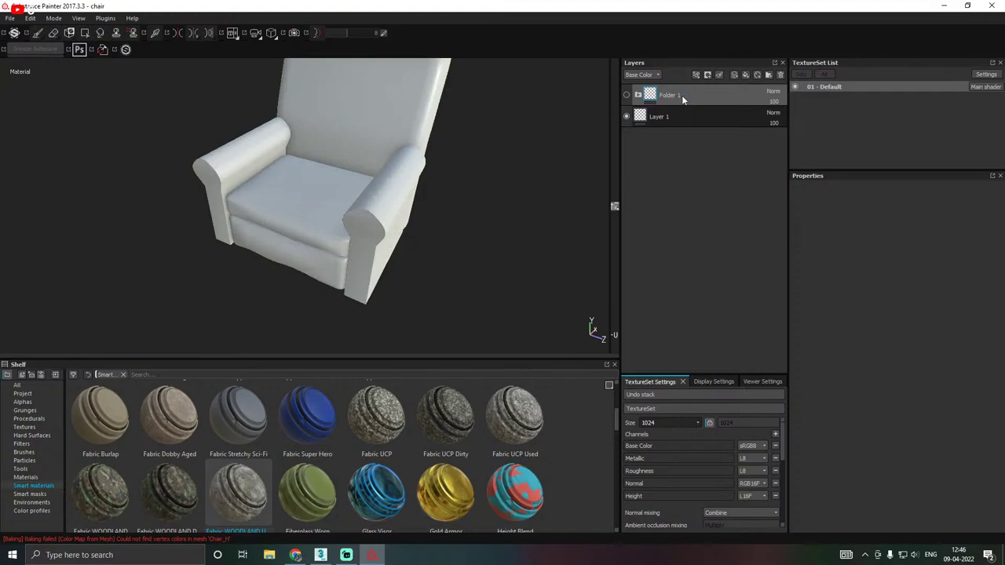
Make Folder 1 and its hidden fill layers visible again.
click(638, 95)
click(637, 159)
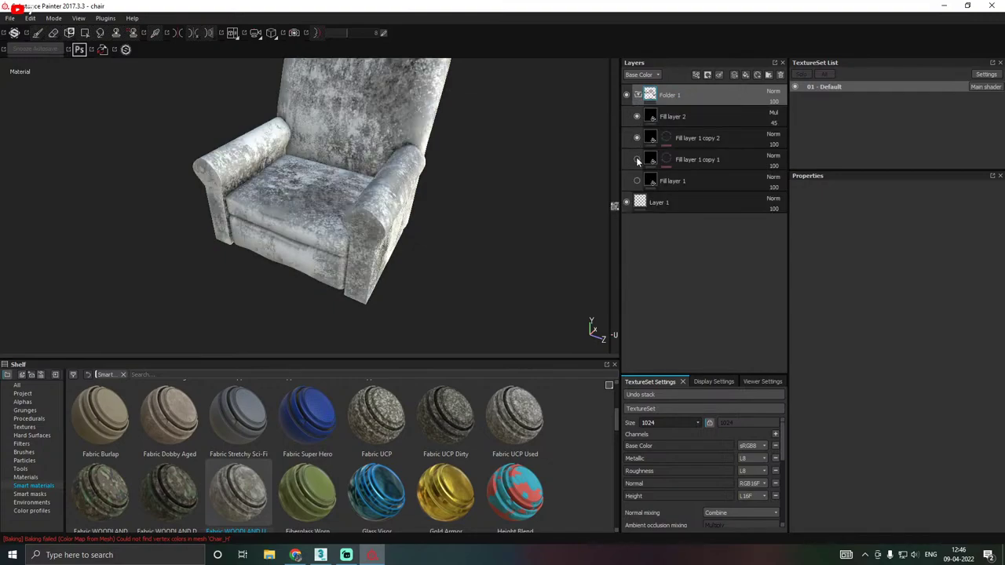
click(637, 181)
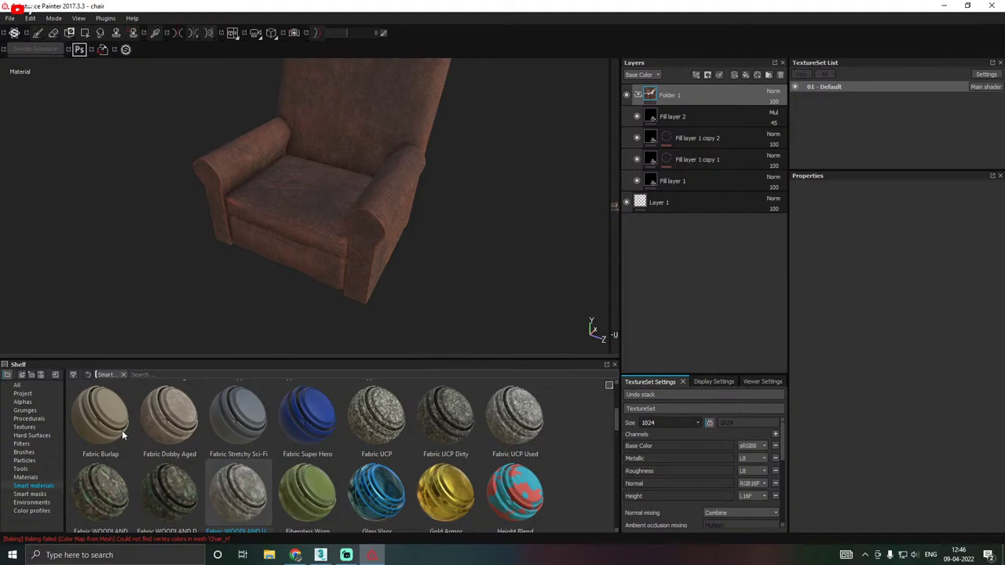
click(16, 469)
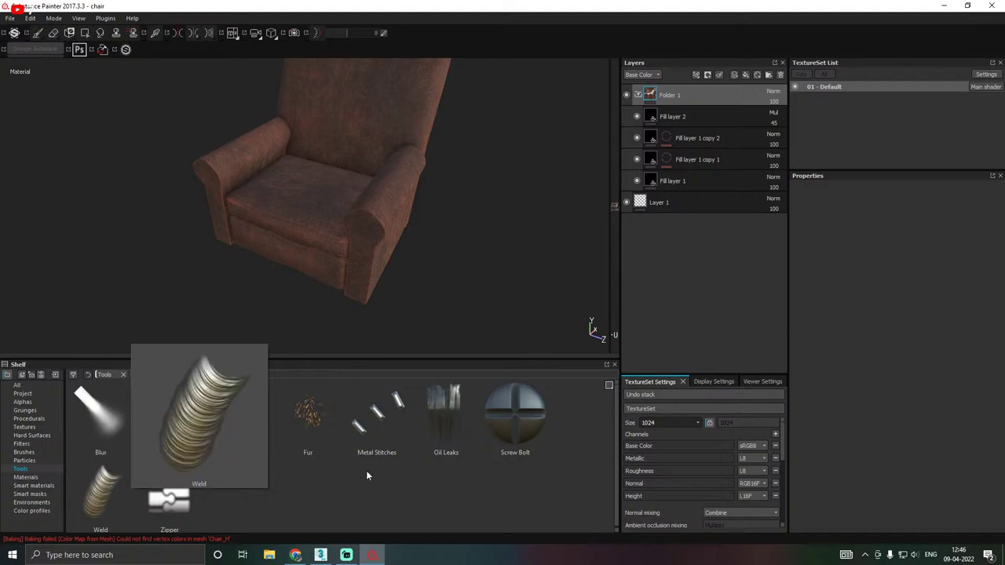
Browse the particle, brush and filter preset collections in the shelf.
mouse_move(212, 459)
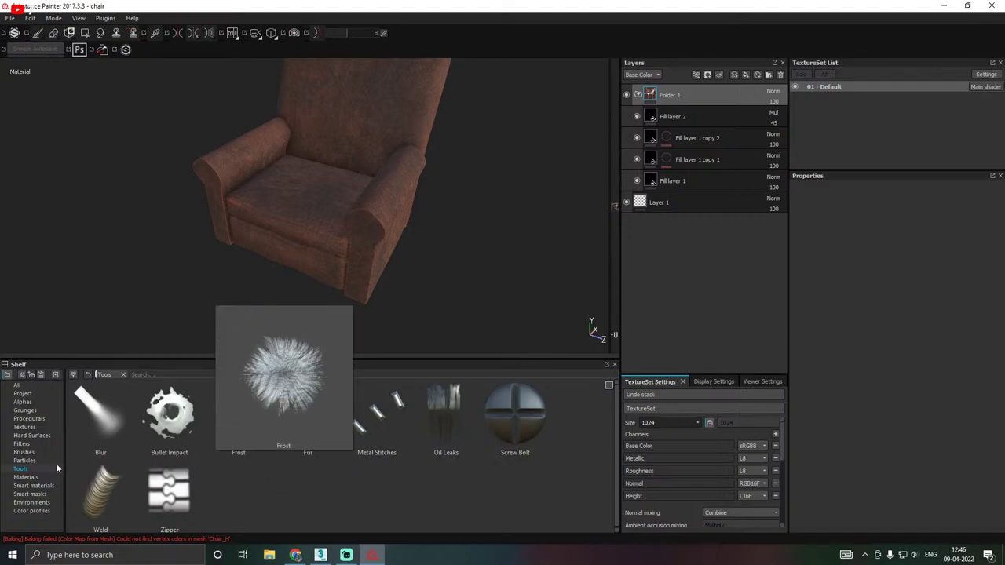
click(23, 460)
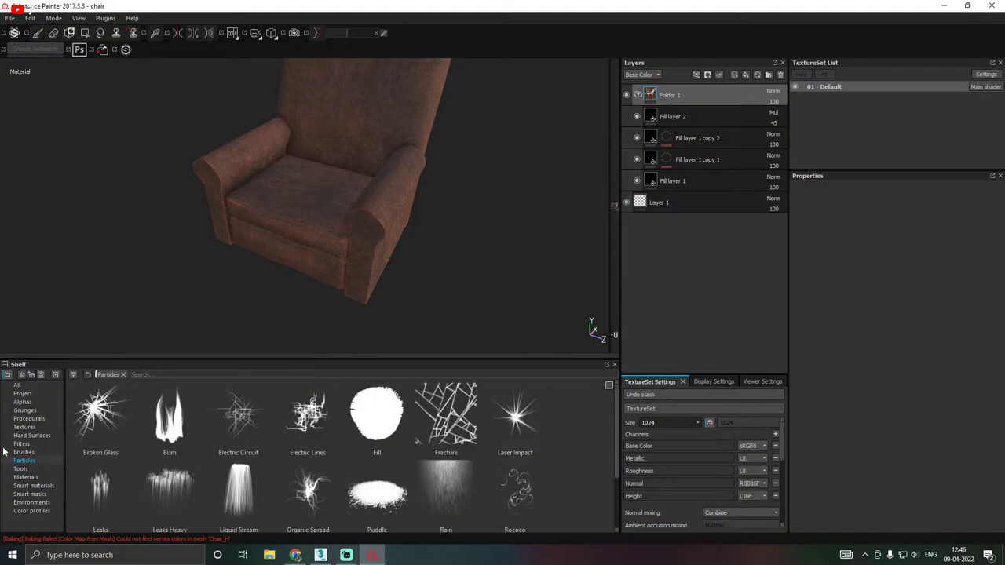
click(25, 452)
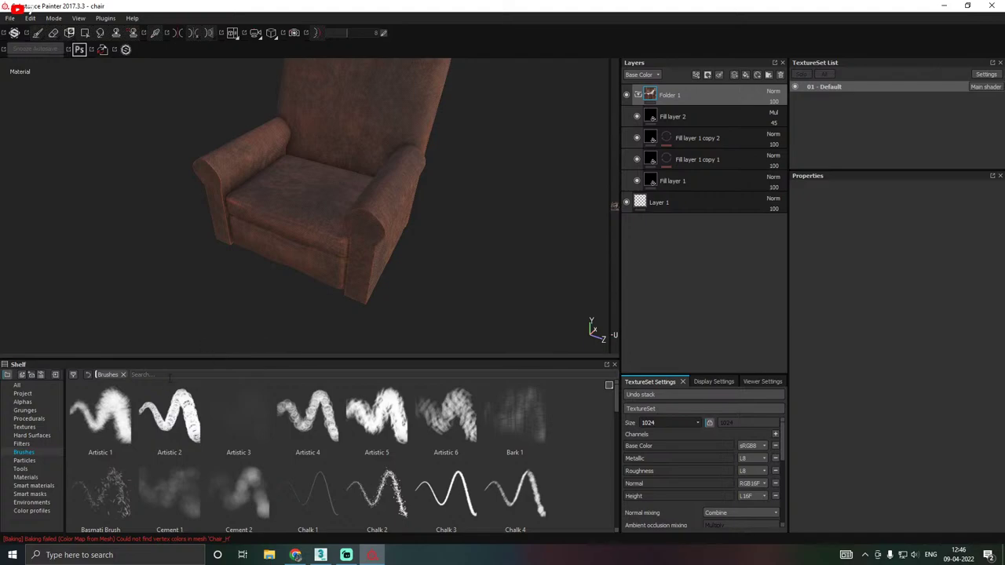
alt+drag(331, 294, 408, 274)
scroll(289, 456, down, 2)
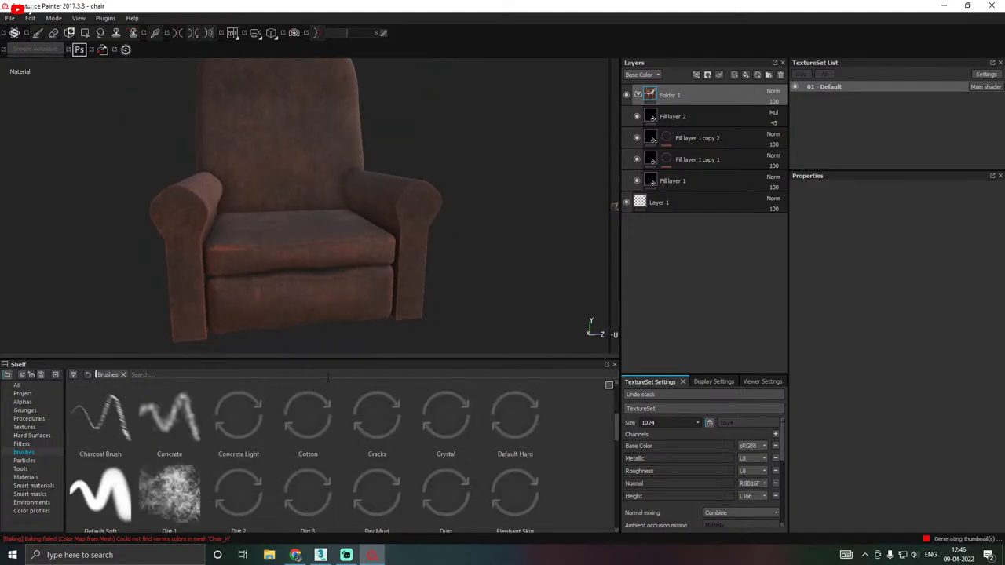
click(18, 445)
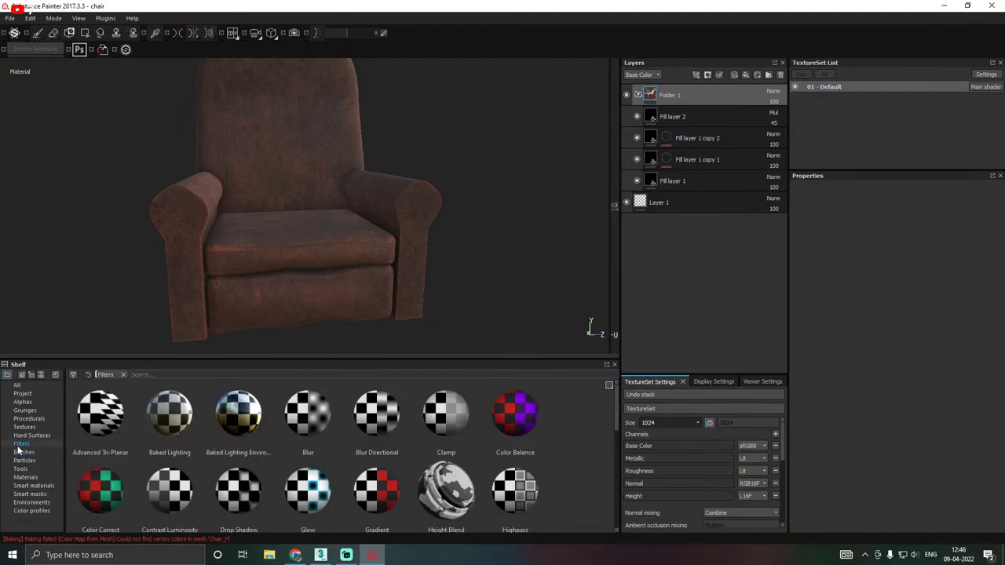
In the enlarged Alphas shelf, scroll to the handprints and select Handprint Soaked.
click(23, 403)
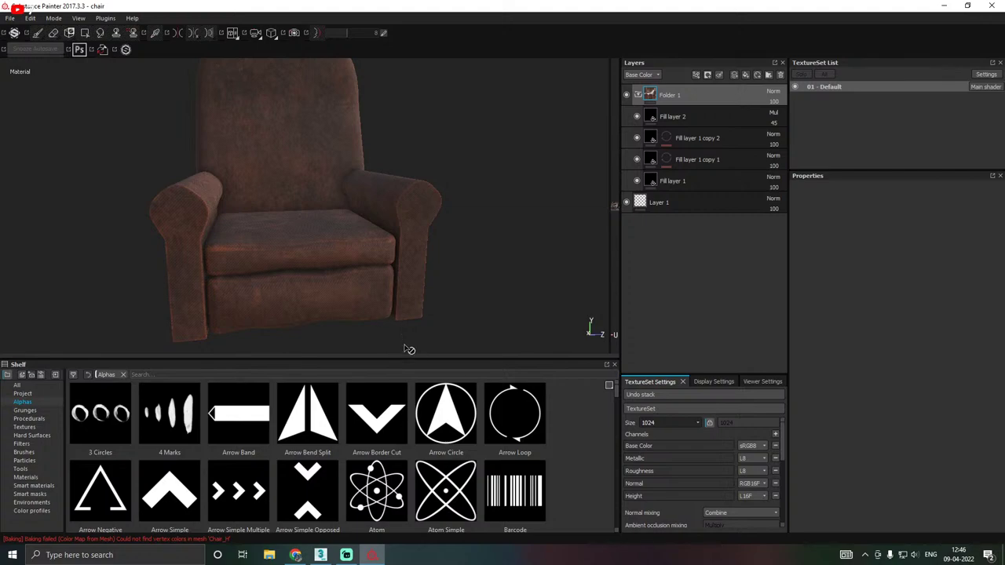
drag(407, 359, 410, 267)
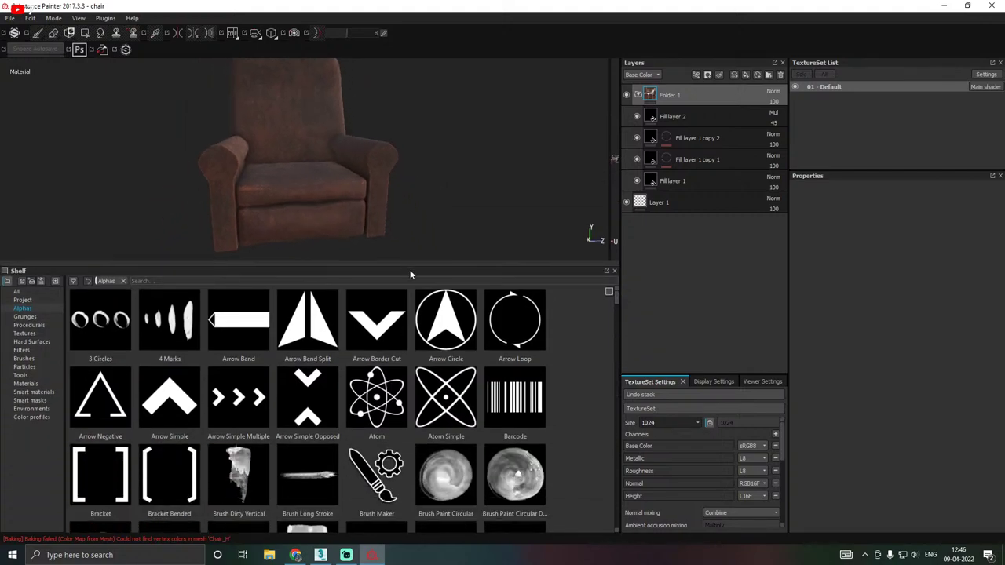
scroll(372, 391, down, 5)
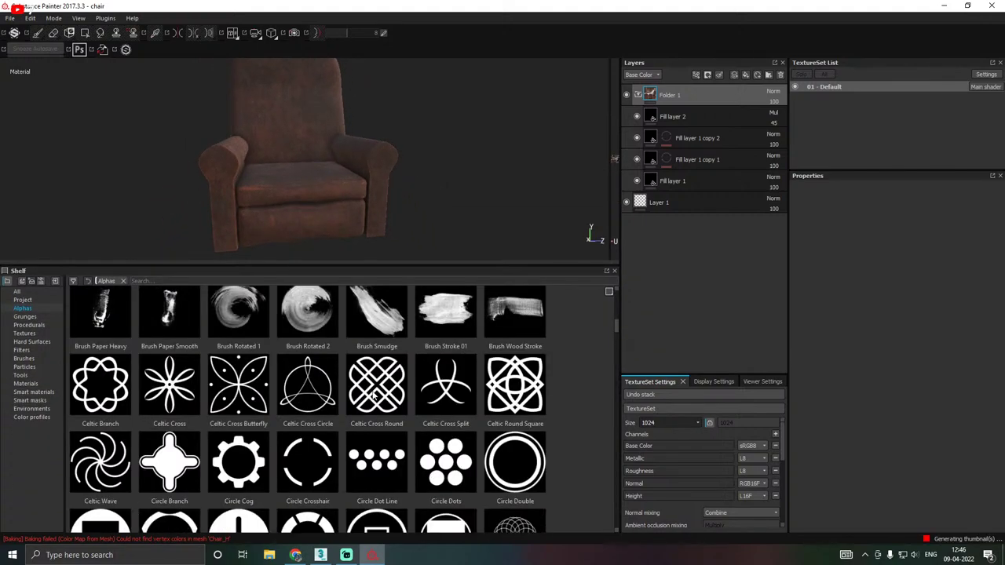
scroll(373, 395, down, 10)
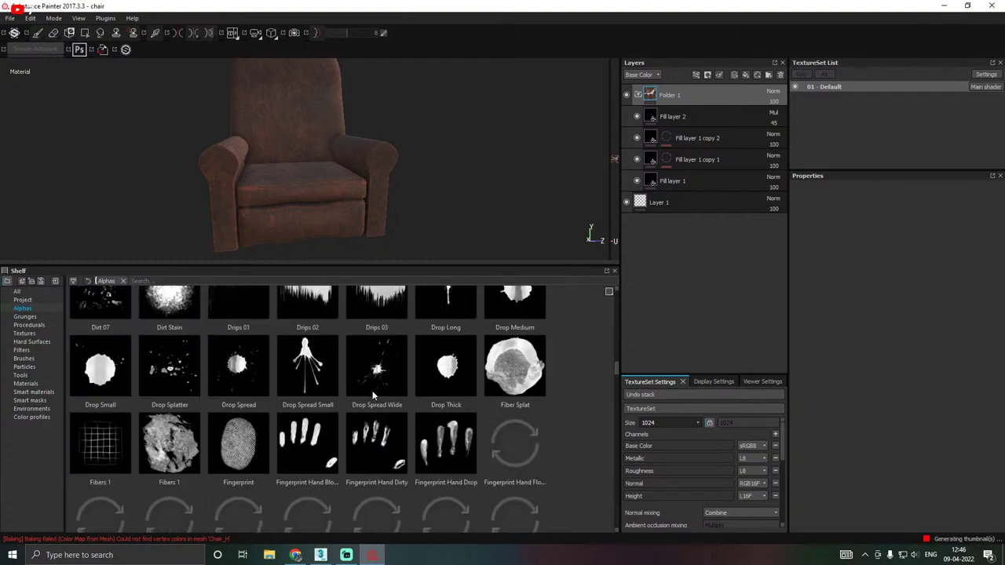
scroll(373, 395, down, 5)
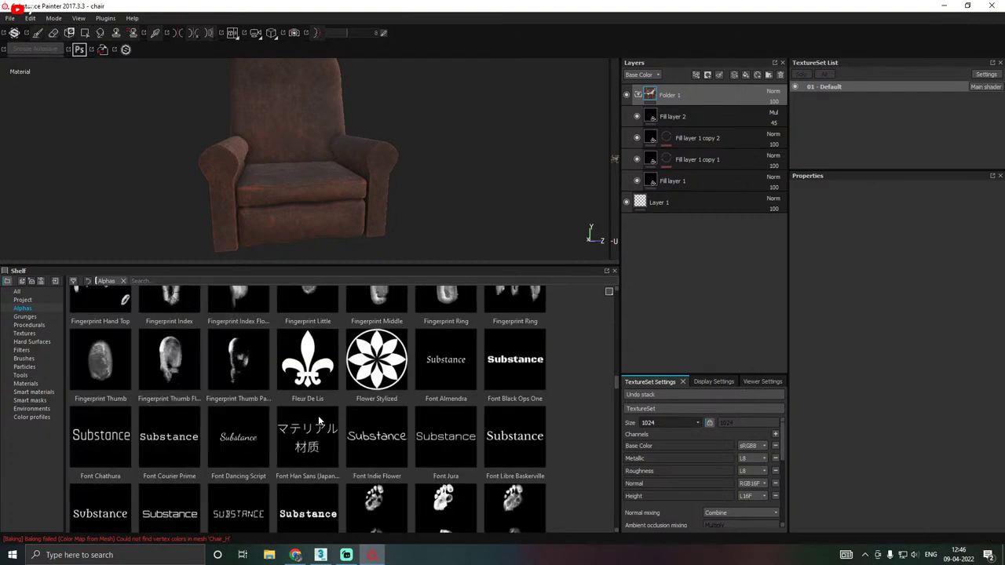
scroll(302, 419, down, 6)
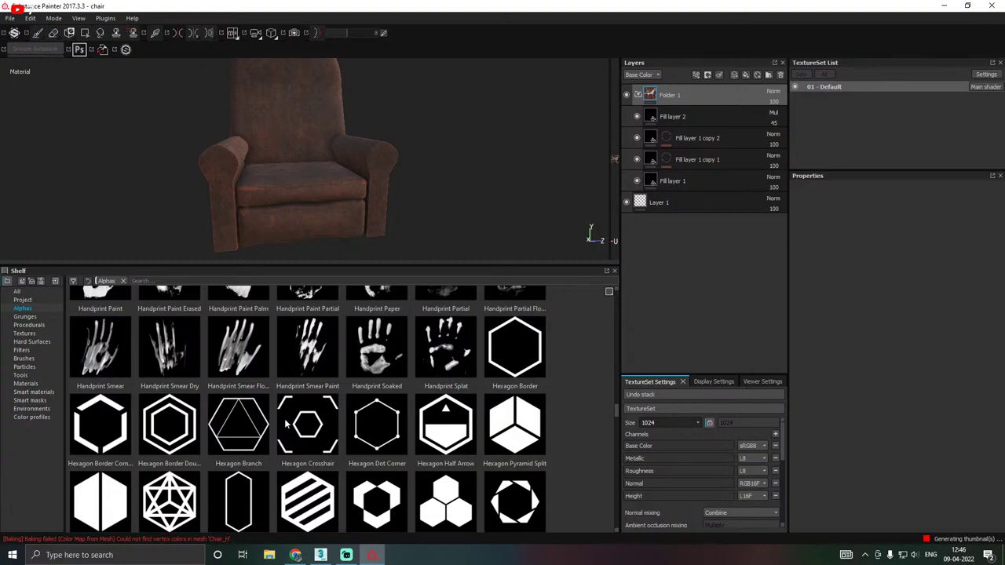
scroll(285, 423, up, 4)
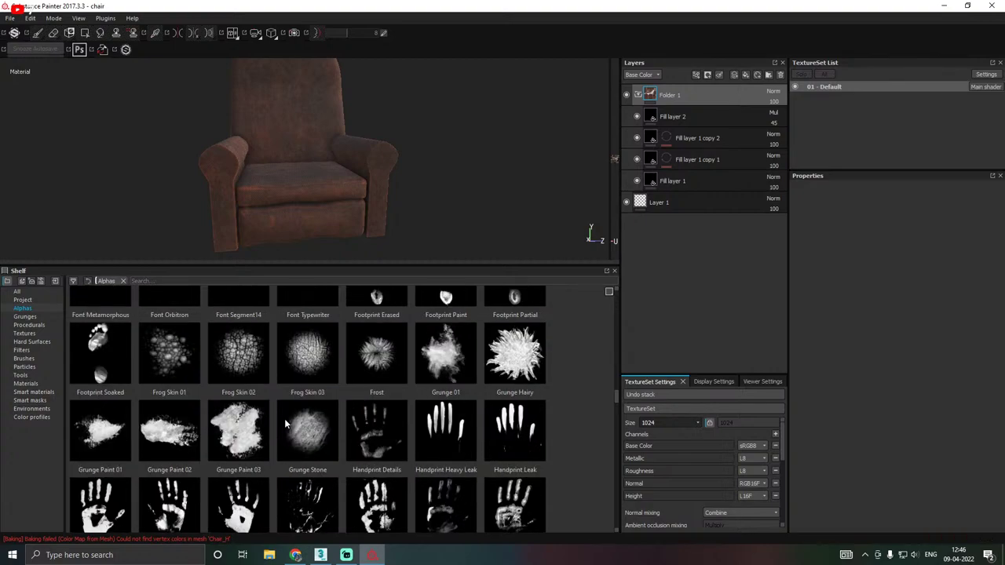
scroll(284, 418, down, 4)
scroll(283, 408, up, 3)
scroll(617, 395, down, 3)
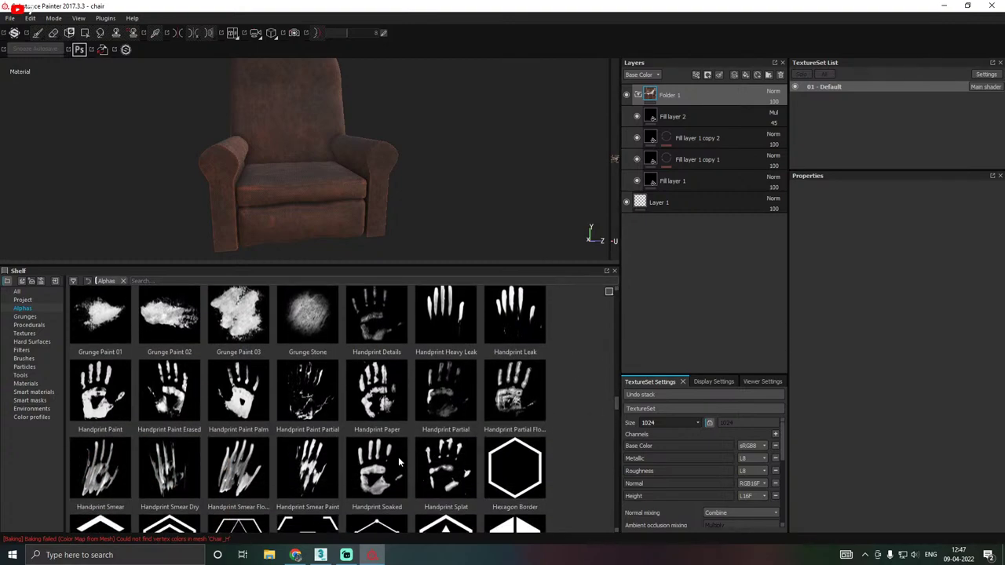
click(386, 465)
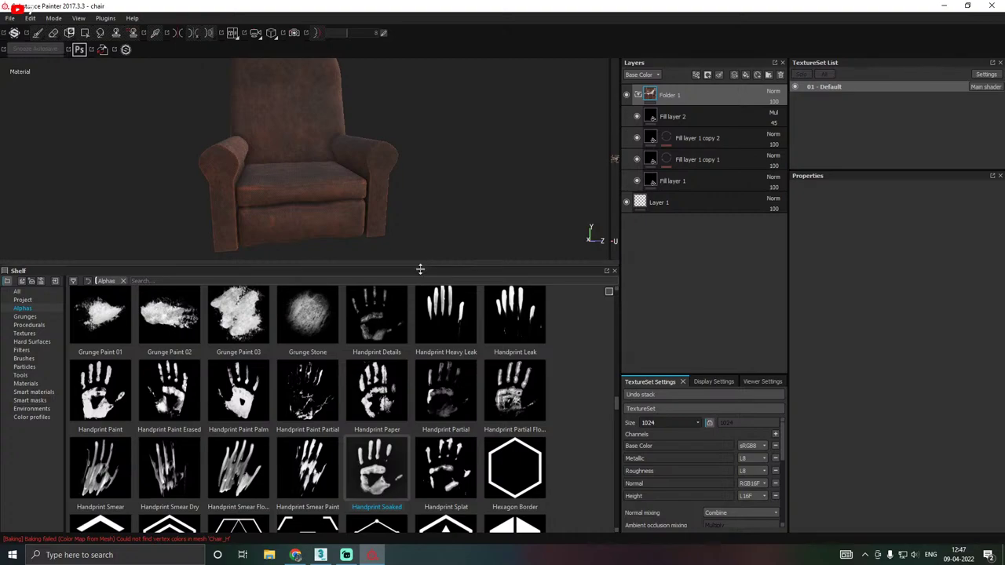
drag(419, 266, 419, 298)
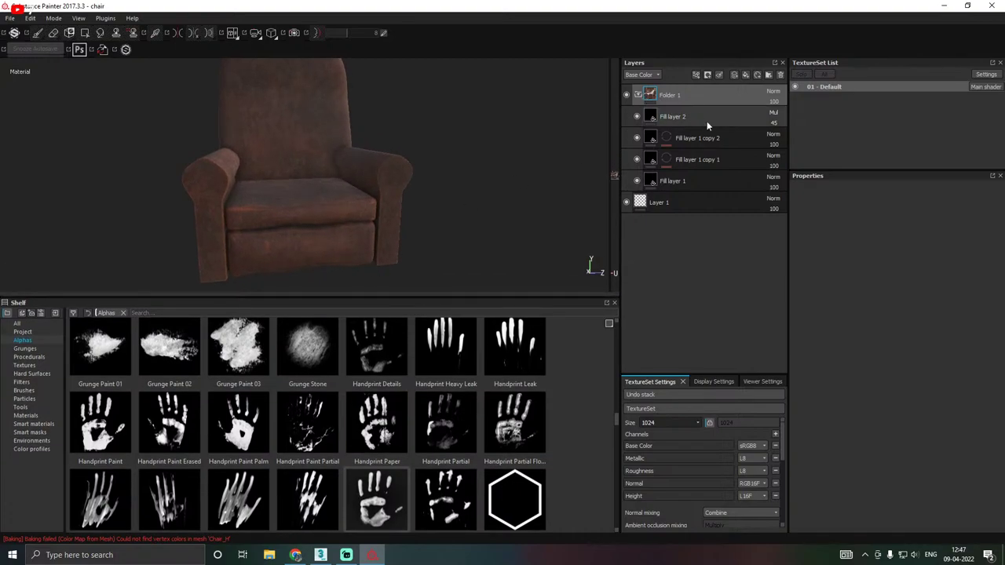
Add Fill layer 3 above Fill layer 2 and give it a black mask.
click(757, 75)
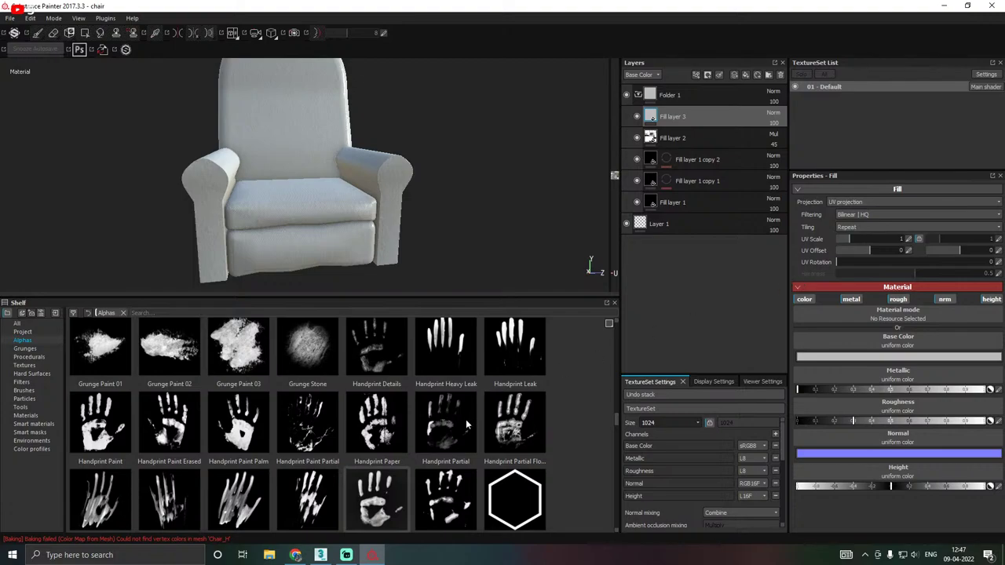
scroll(384, 499, down, 1)
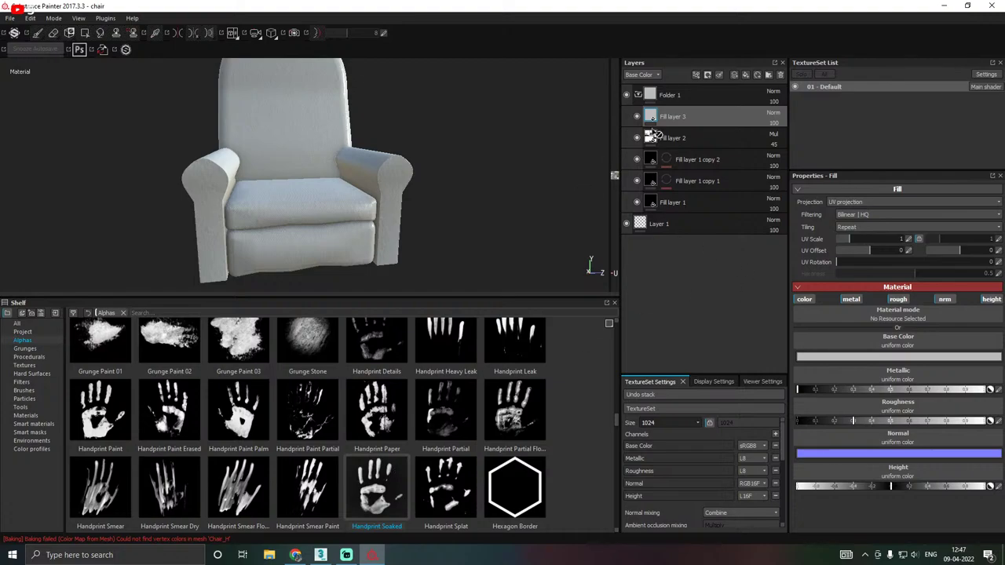
right_click(651, 117)
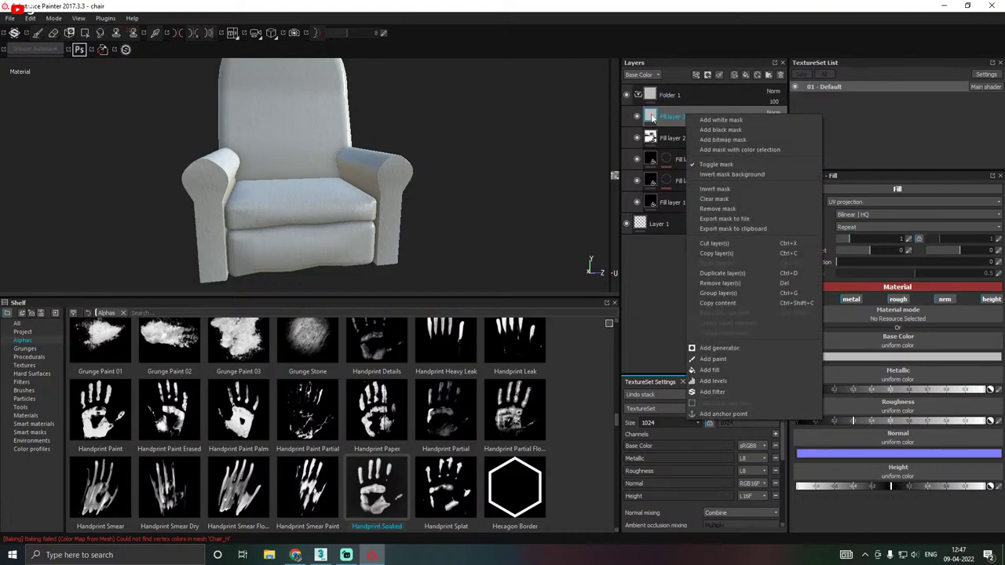
click(675, 124)
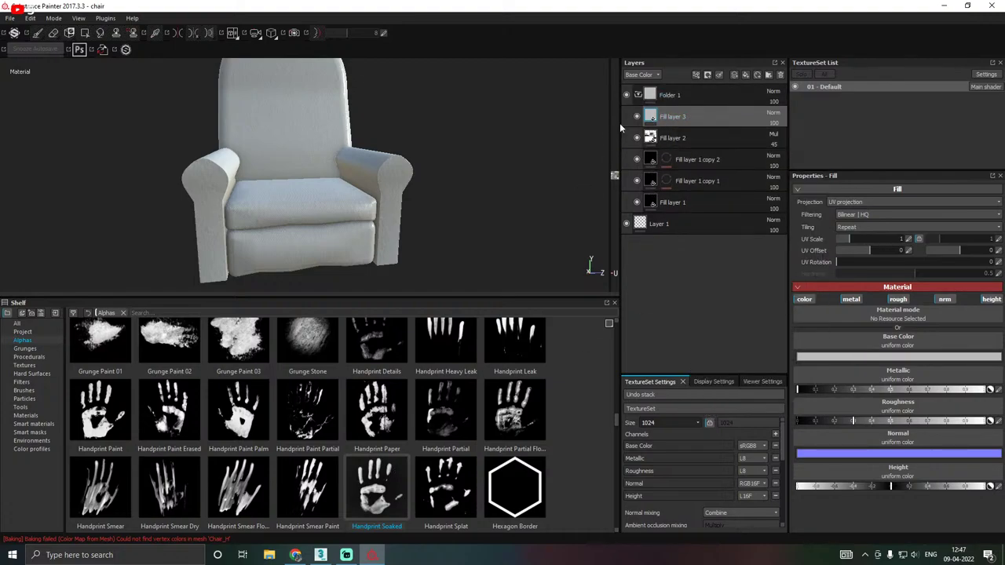
right_click(681, 117)
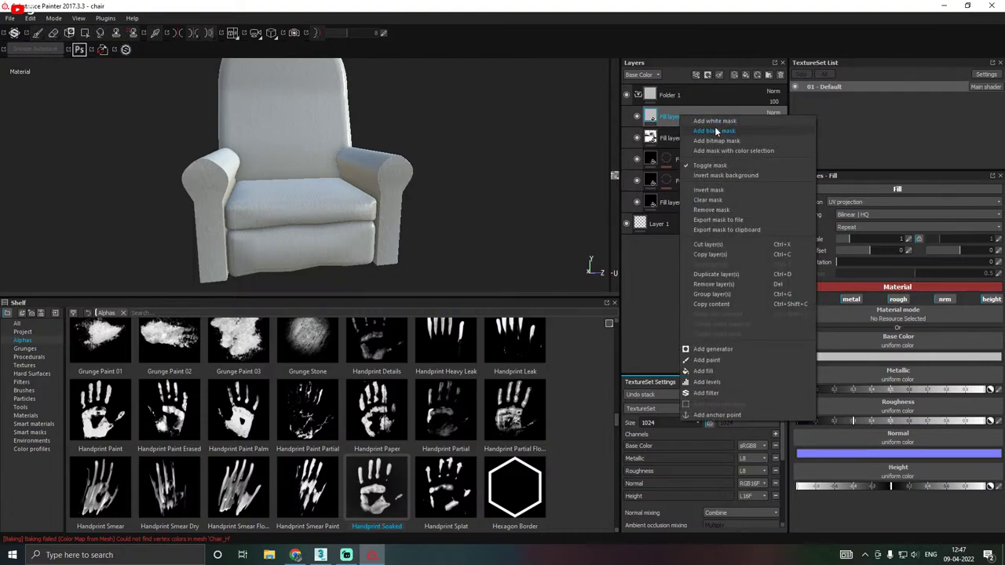
click(714, 128)
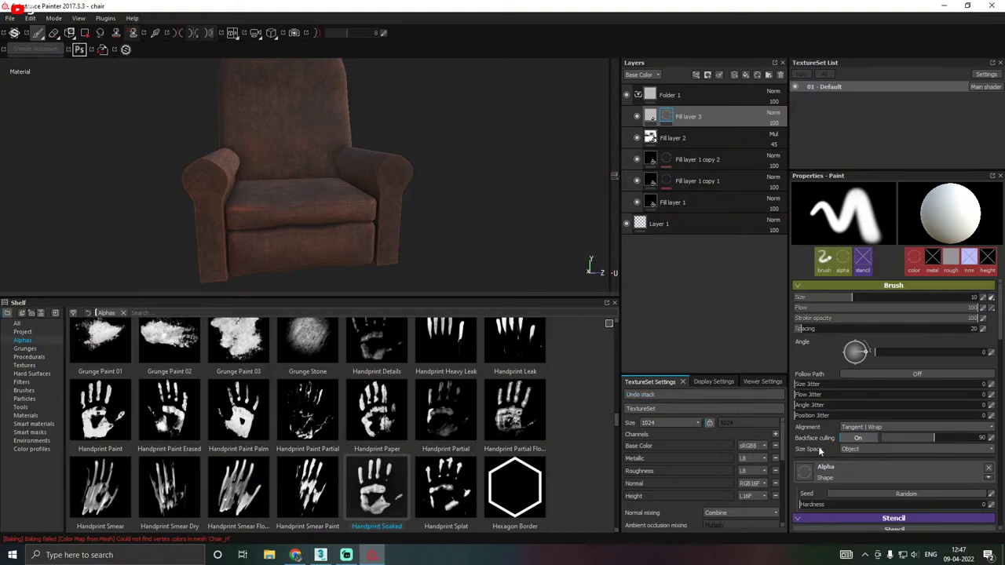
Set the brush alpha to Handprint Soaked and raise the brush Size to 73.5.
scroll(826, 452, down, 1)
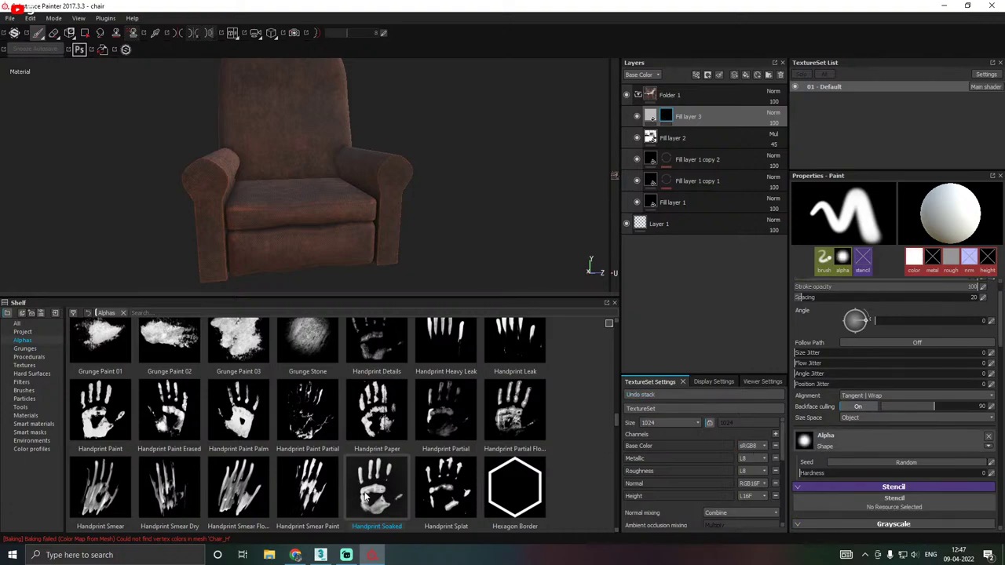
click(369, 501)
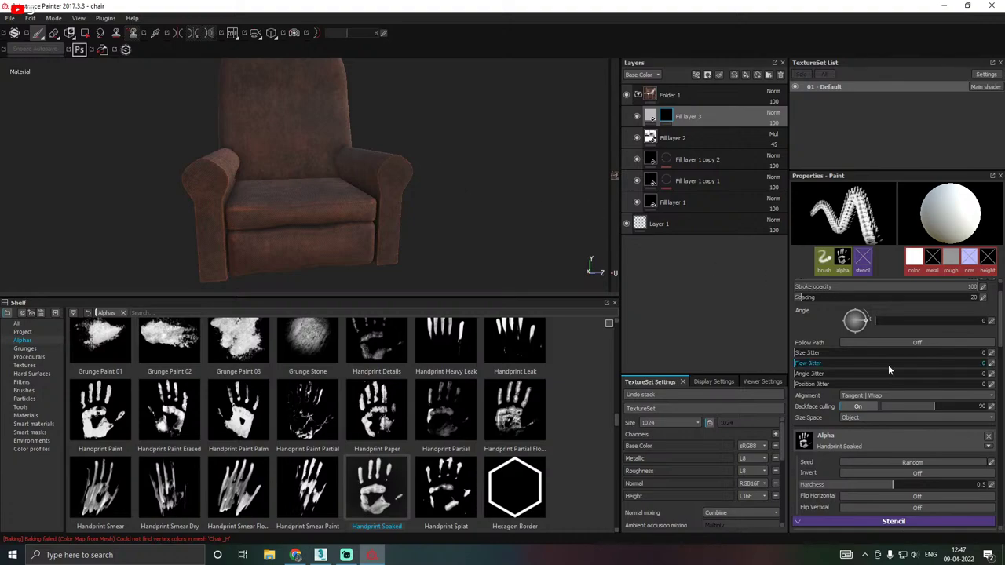
ctrl+right_drag(339, 225, 340, 229)
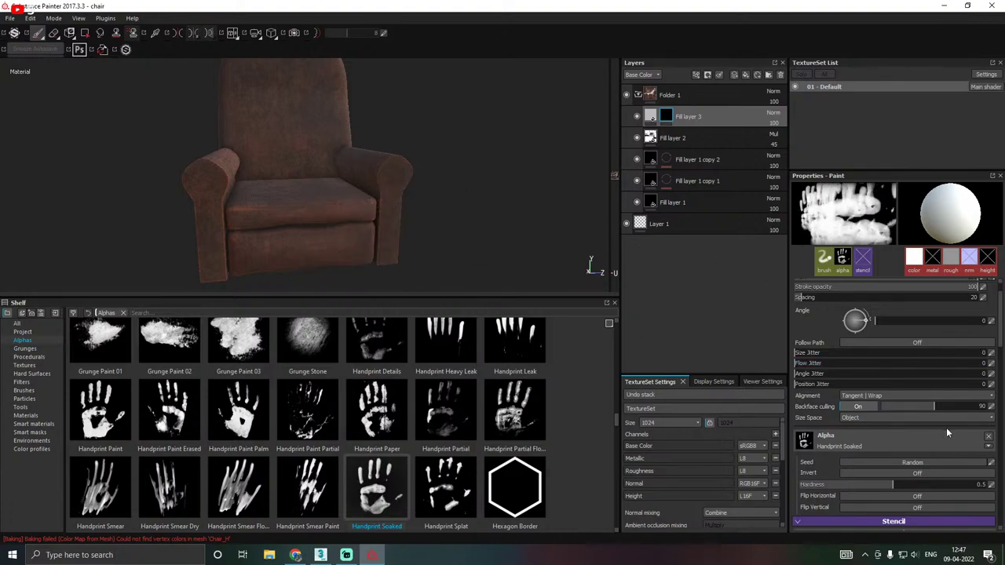
scroll(837, 462, down, 2)
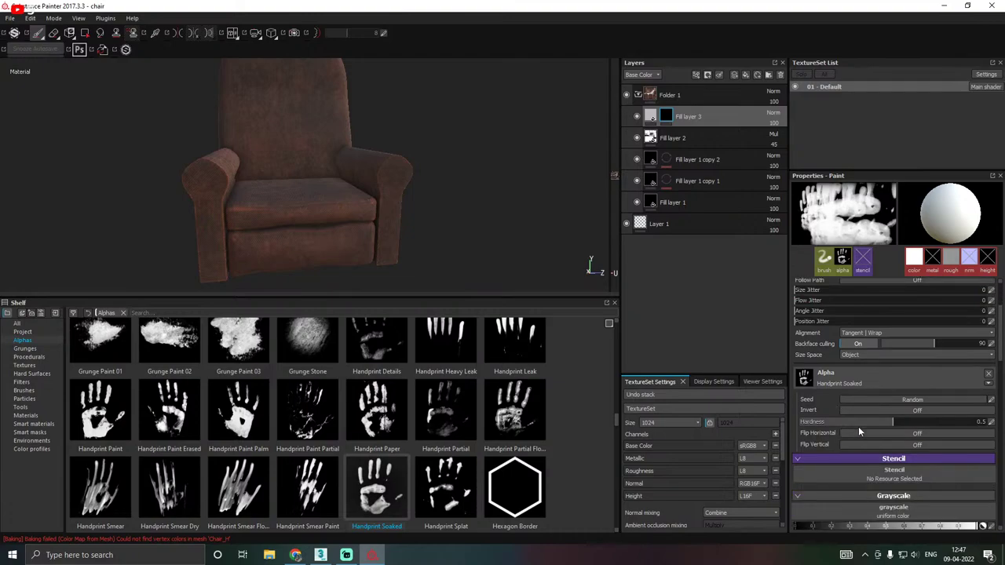
scroll(820, 411, up, 3)
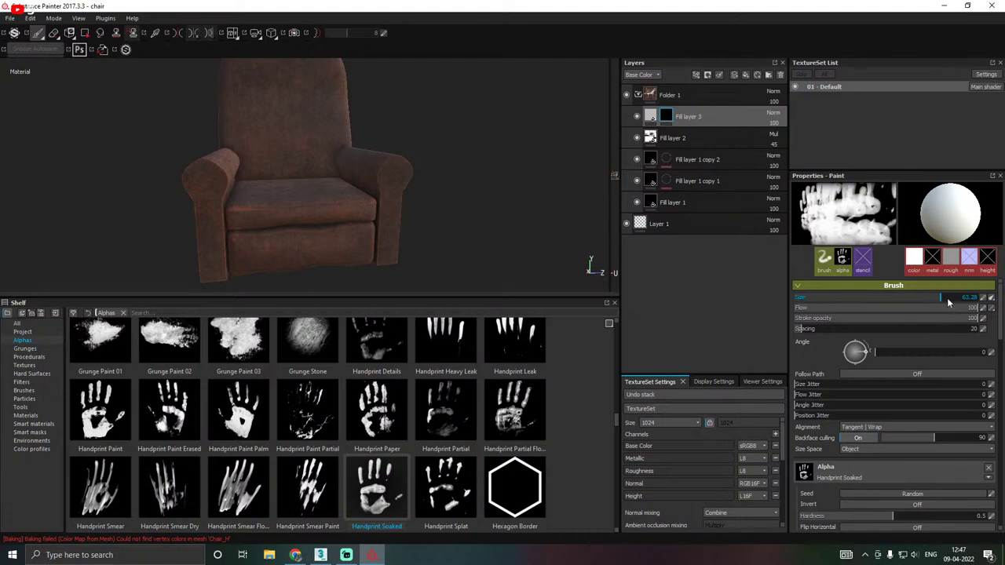
drag(940, 296, 950, 295)
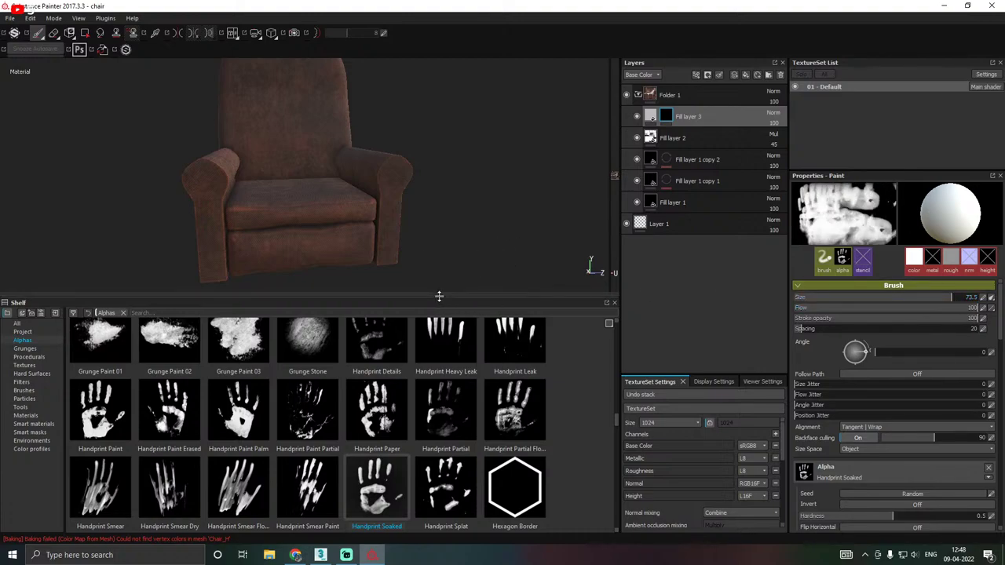
Stamp handprints on the seat and backrest, then reduce the brush size to 22.77.
drag(439, 295, 439, 432)
mouse_move(300, 337)
alt+mouse_down()
mouse_move(381, 325)
mouse_move(359, 348)
alt+mouse_up()
click(285, 267)
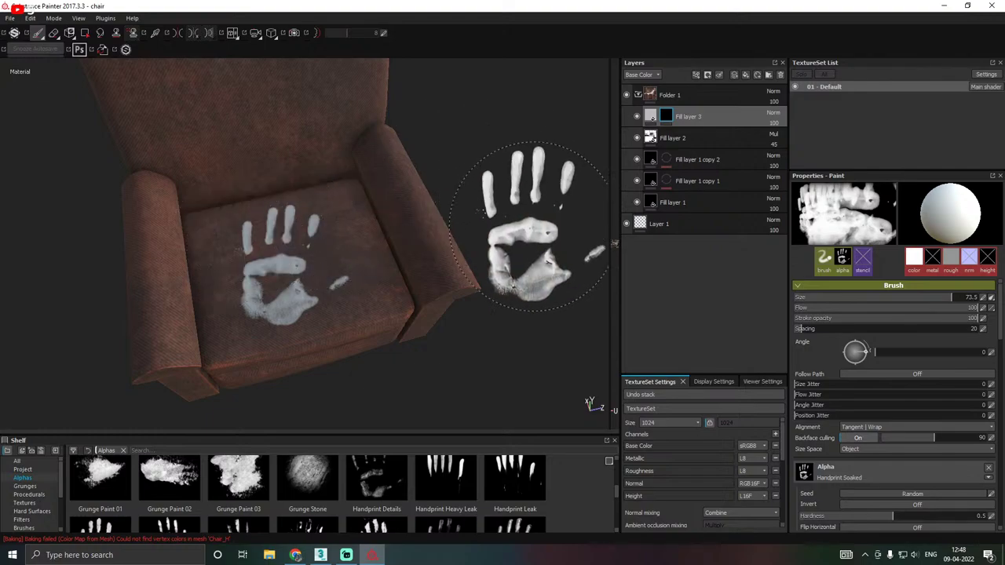
alt+drag(527, 269, 511, 177)
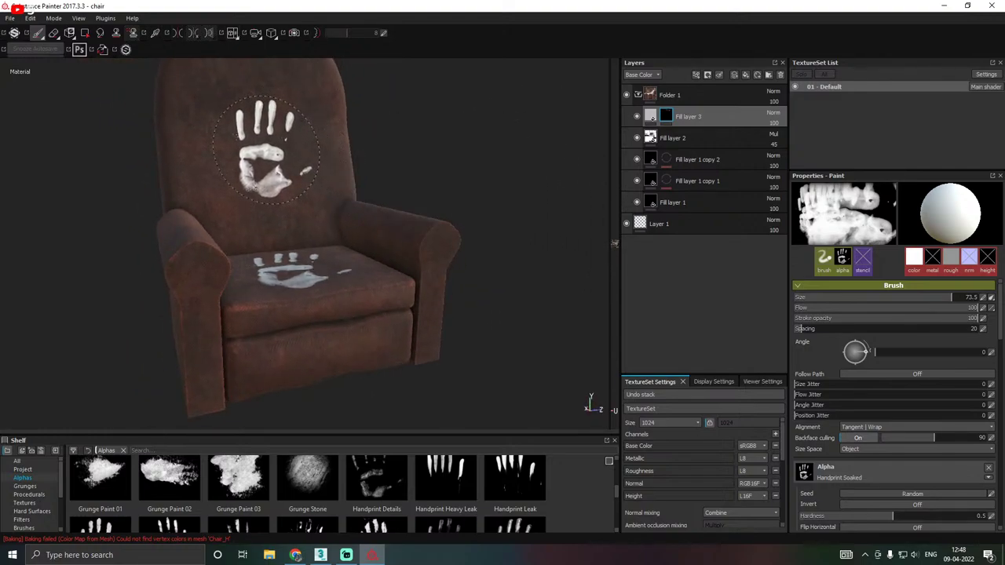
click(265, 149)
mouse_move(477, 195)
alt+mouse_down()
mouse_move(548, 204)
mouse_move(460, 213)
mouse_move(473, 267)
mouse_move(503, 259)
alt+mouse_up()
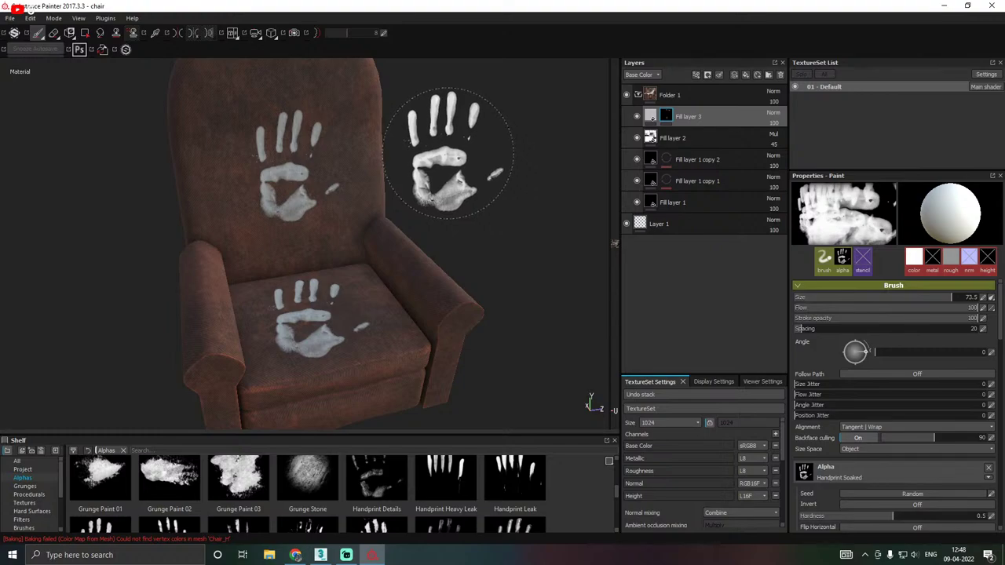
ctrl+right_drag(447, 153, 380, 153)
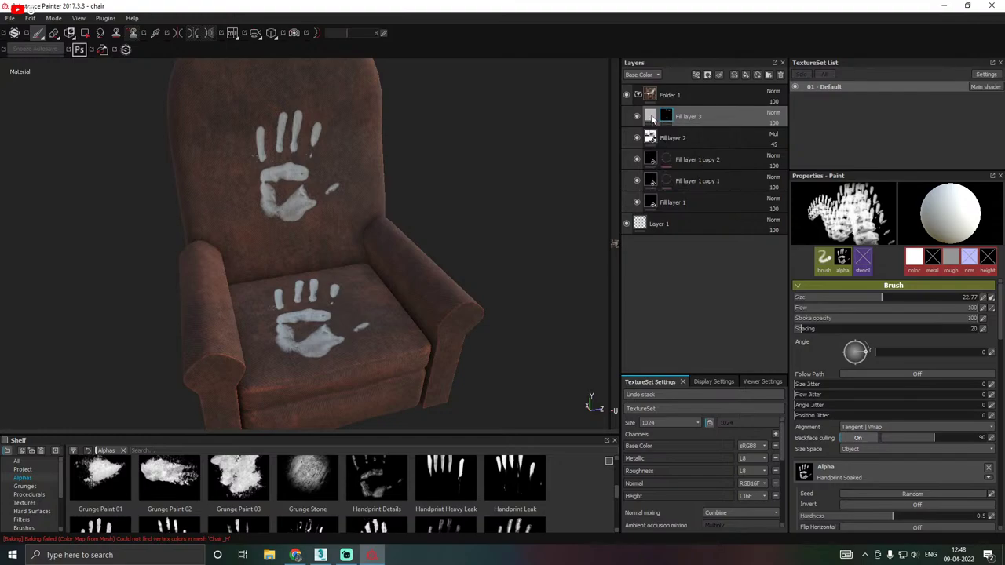
Select Fill layer 3 and show its fill properties rather than its mask.
click(652, 116)
click(666, 117)
click(656, 118)
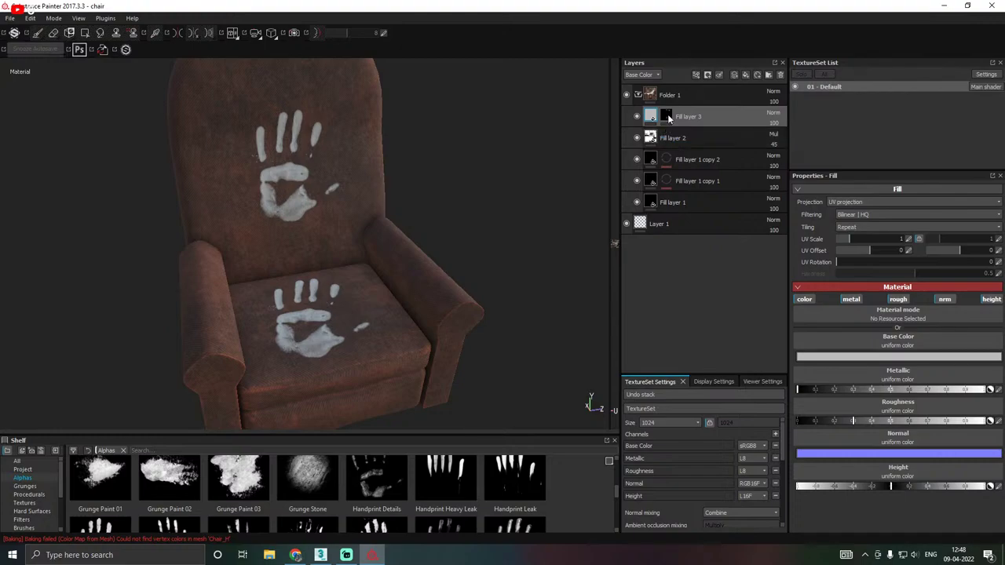
click(667, 113)
click(672, 117)
click(667, 118)
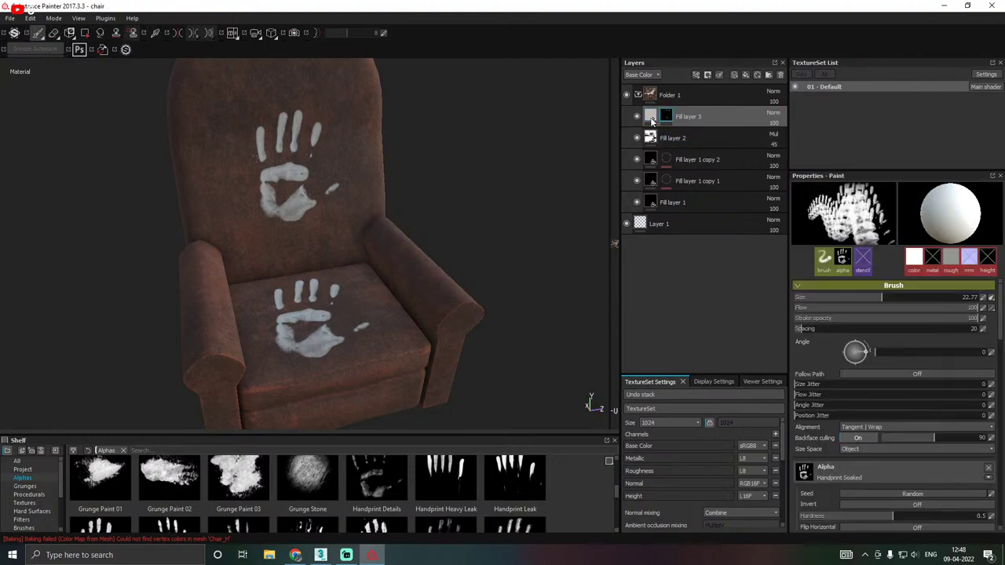
click(651, 118)
click(668, 118)
click(652, 119)
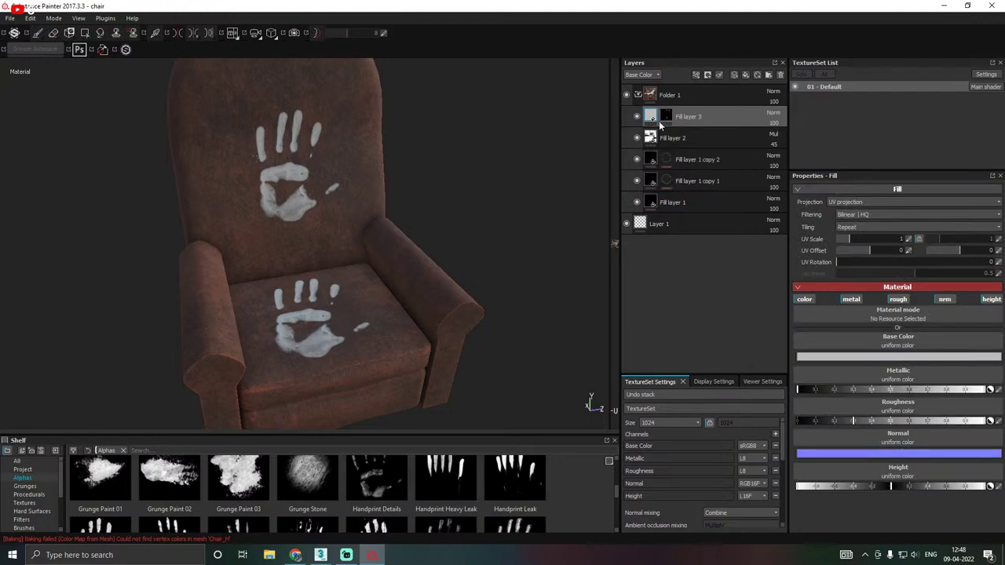
Set Fill layer 3's base colour to yellow (R 0.726, G 0.481, B 0.001).
click(809, 359)
click(811, 338)
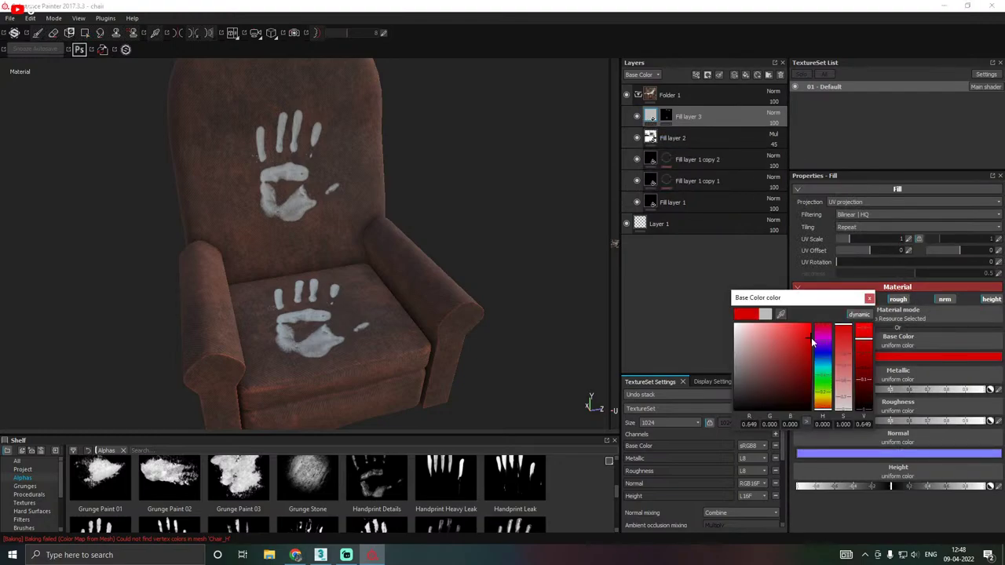
click(803, 336)
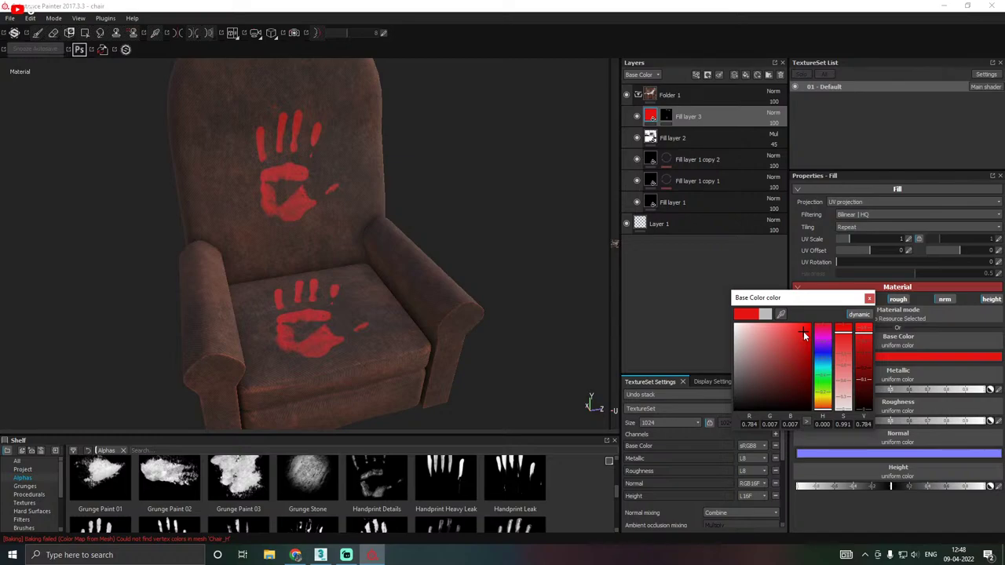
click(835, 397)
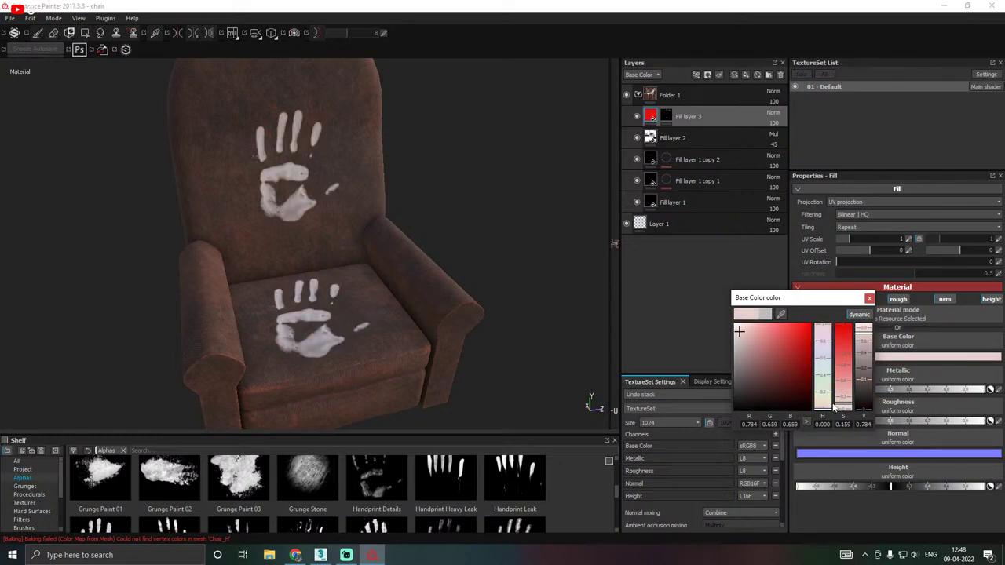
click(824, 406)
click(809, 336)
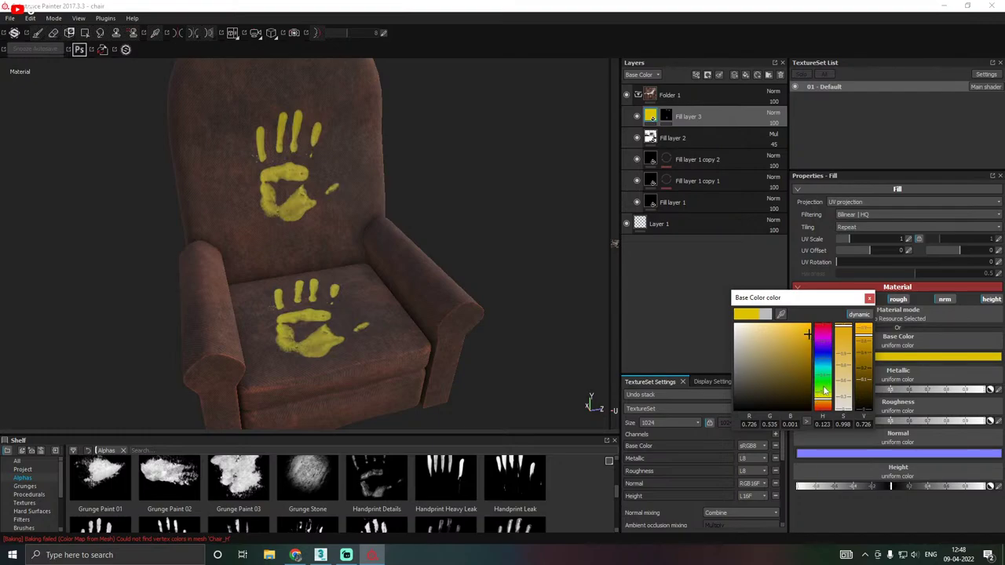
click(826, 406)
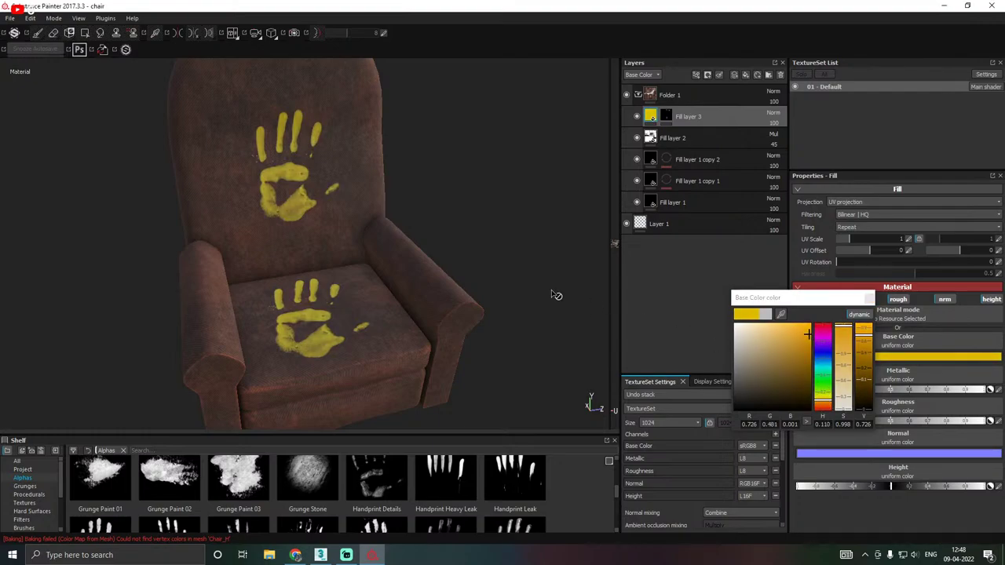
click(868, 298)
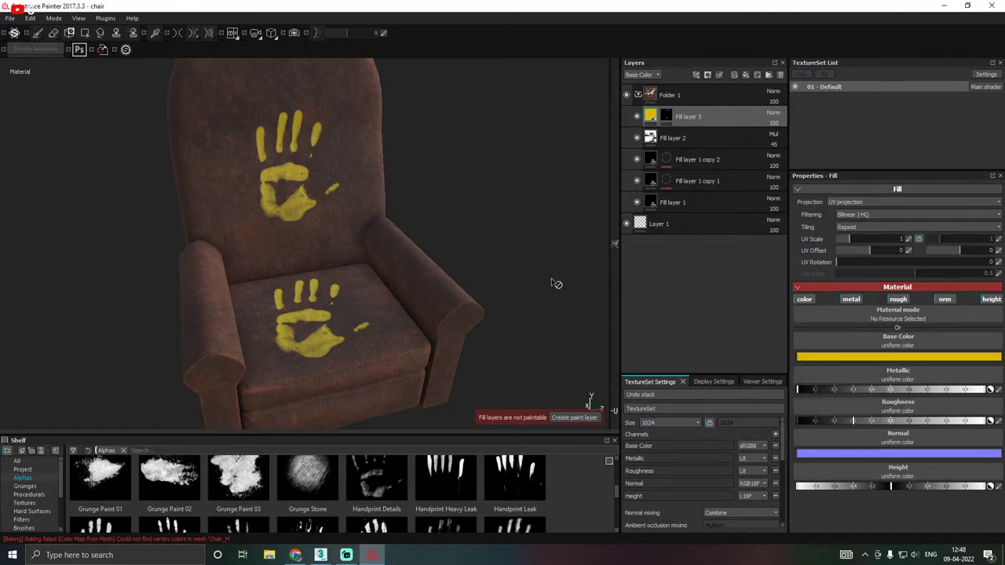
alt+drag(554, 283, 415, 299)
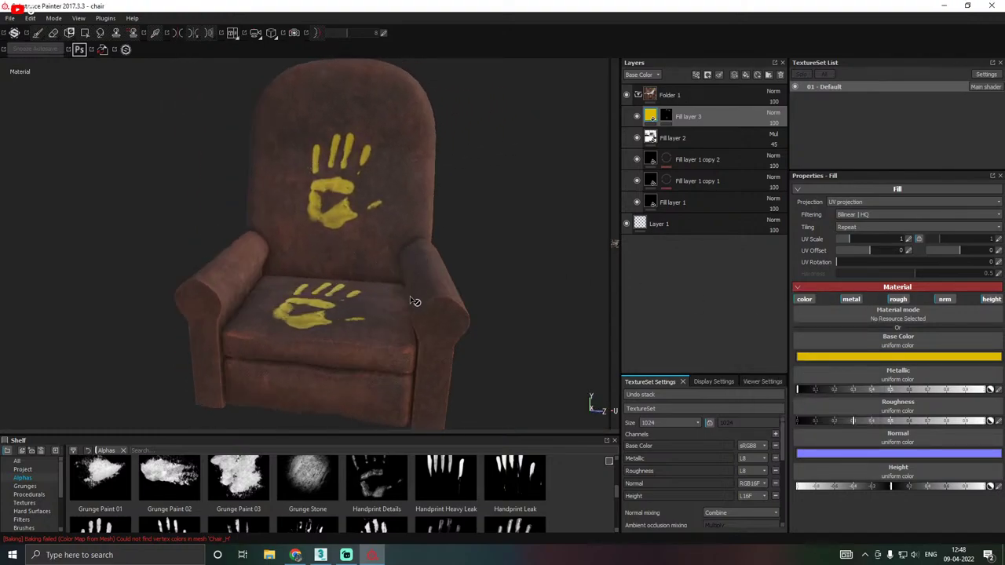
drag(345, 433, 336, 247)
key(1)
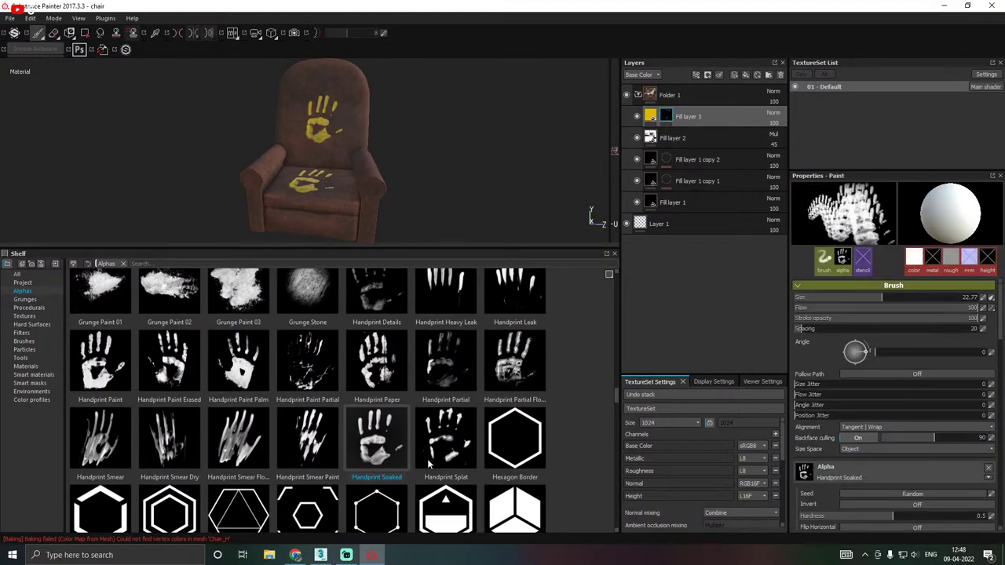
scroll(428, 465, down, 3)
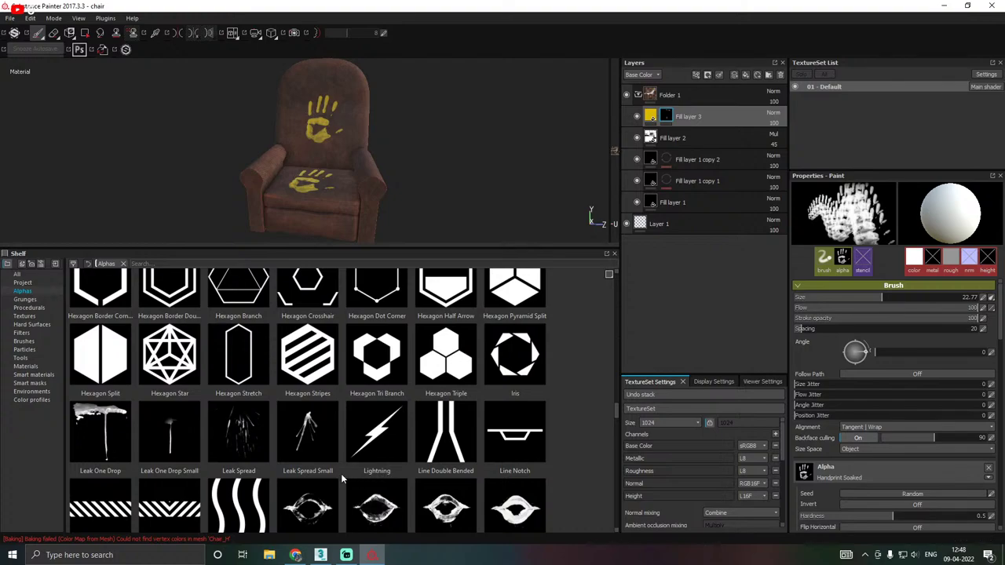
scroll(377, 478, down, 5)
scroll(379, 471, down, 5)
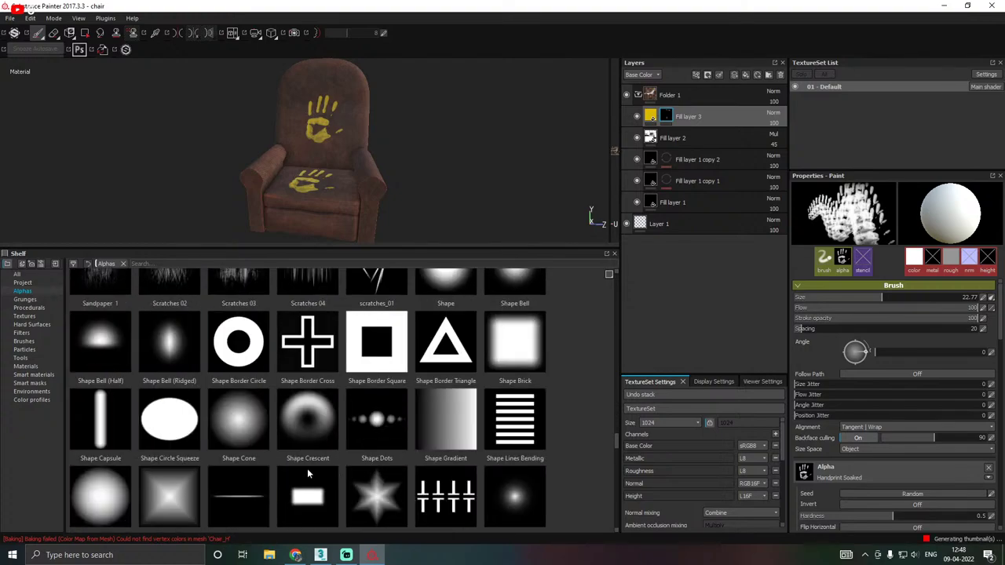
scroll(307, 468, down, 4)
scroll(308, 471, down, 10)
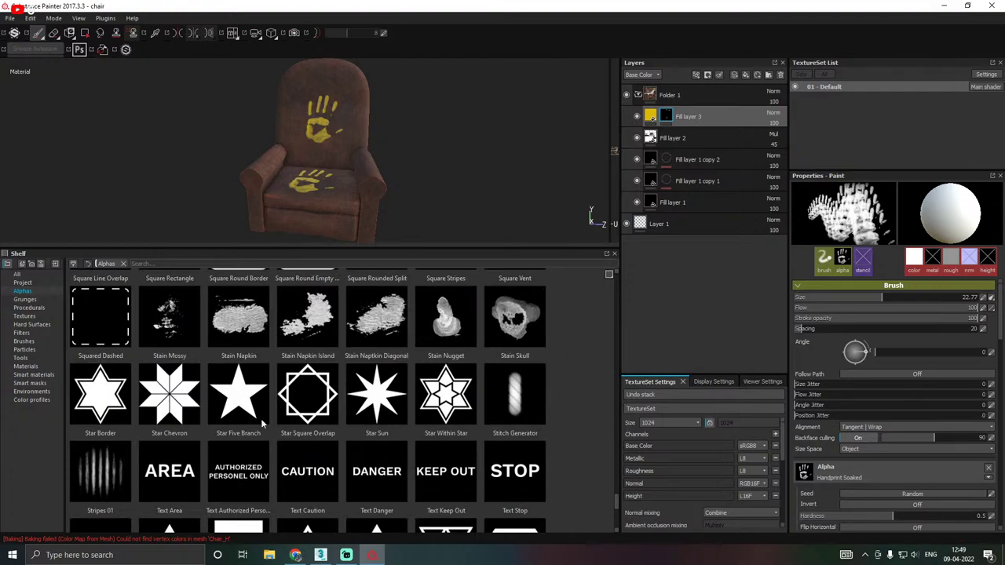
scroll(374, 435, down, 3)
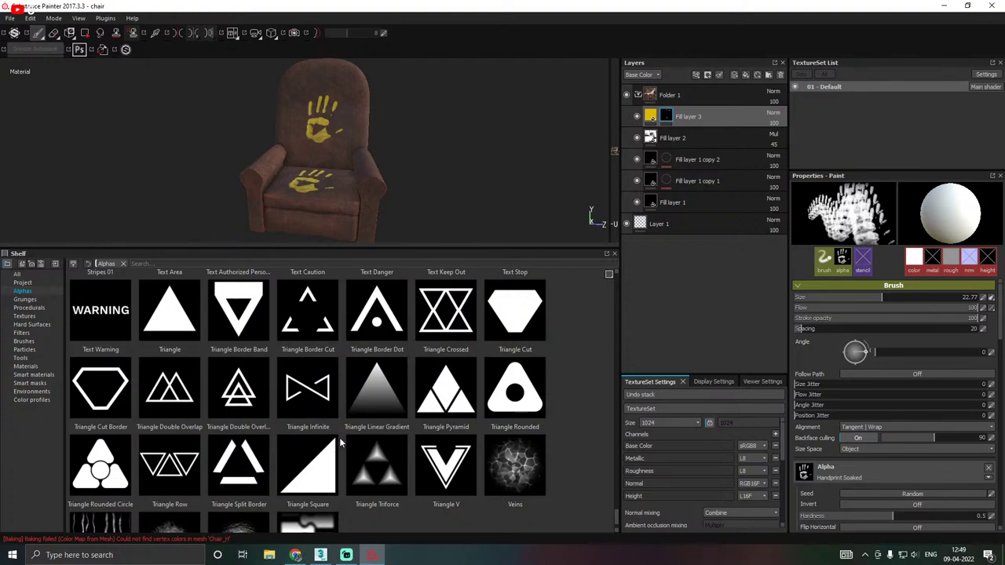
scroll(336, 442, down, 1)
scroll(300, 437, up, 8)
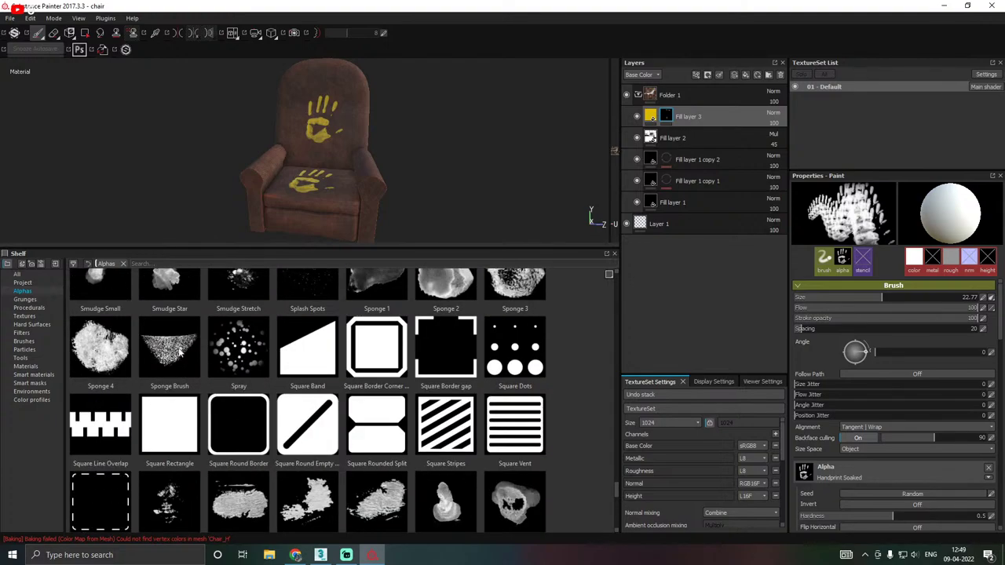
click(21, 283)
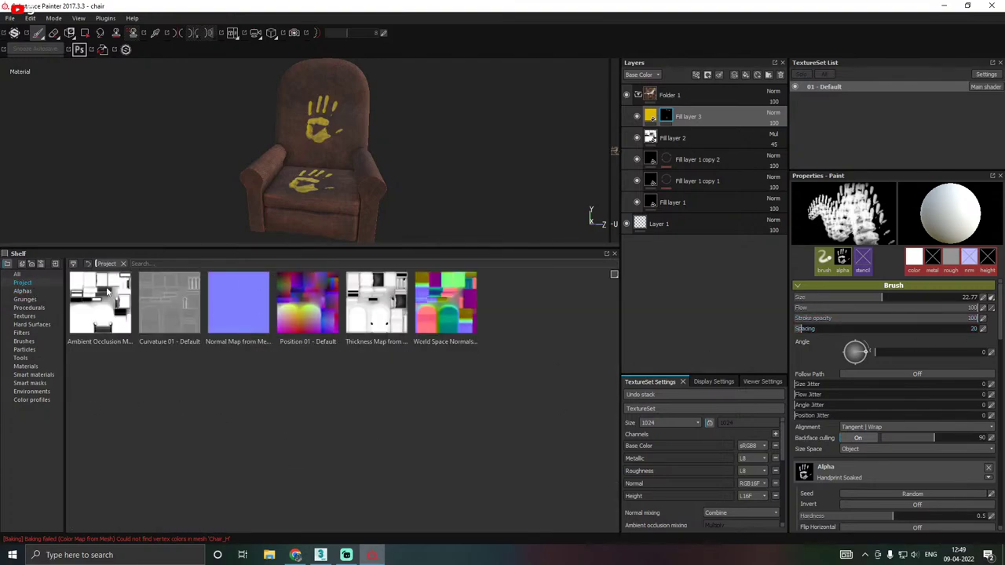
click(24, 291)
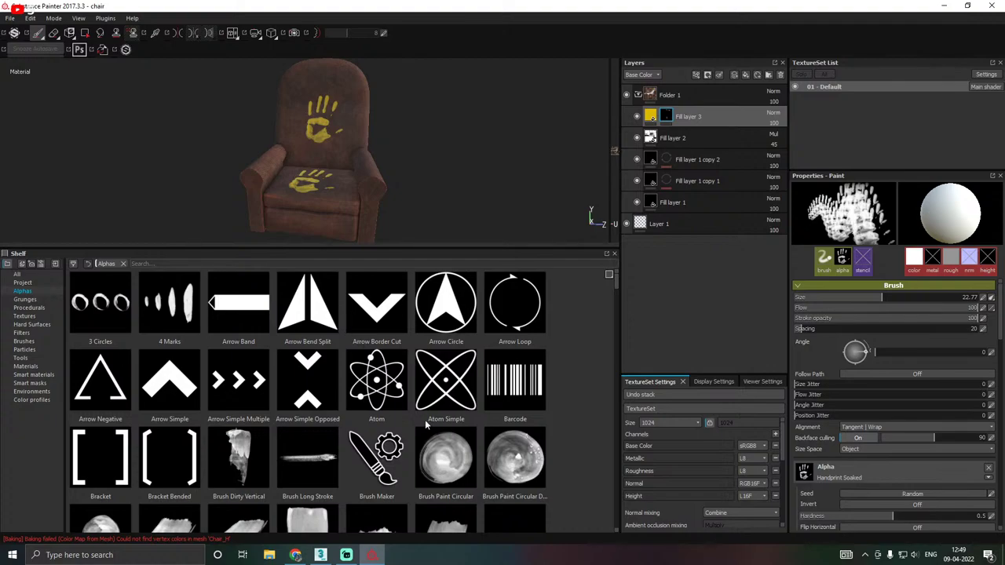
scroll(425, 420, down, 5)
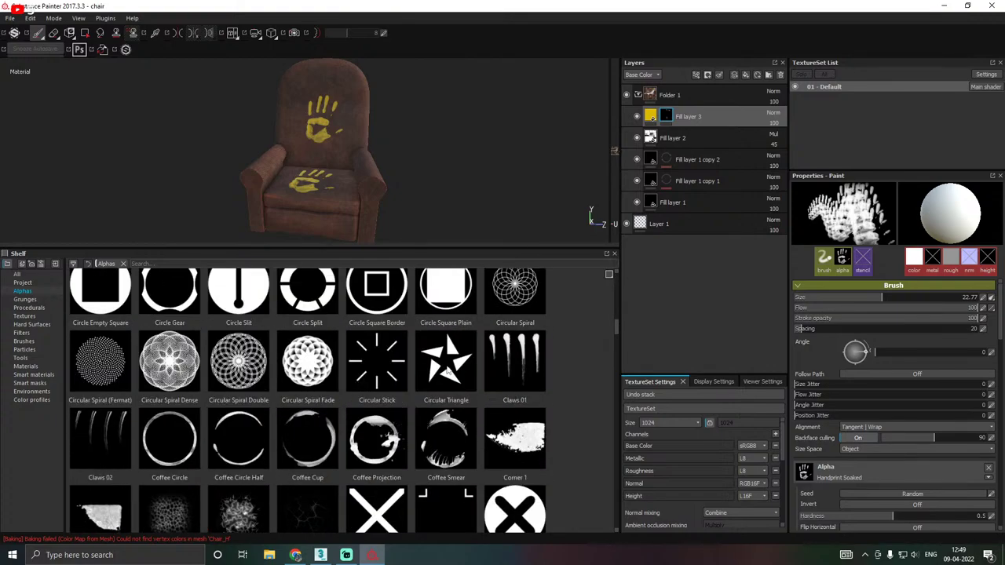
scroll(457, 382, down, 3)
scroll(464, 384, down, 10)
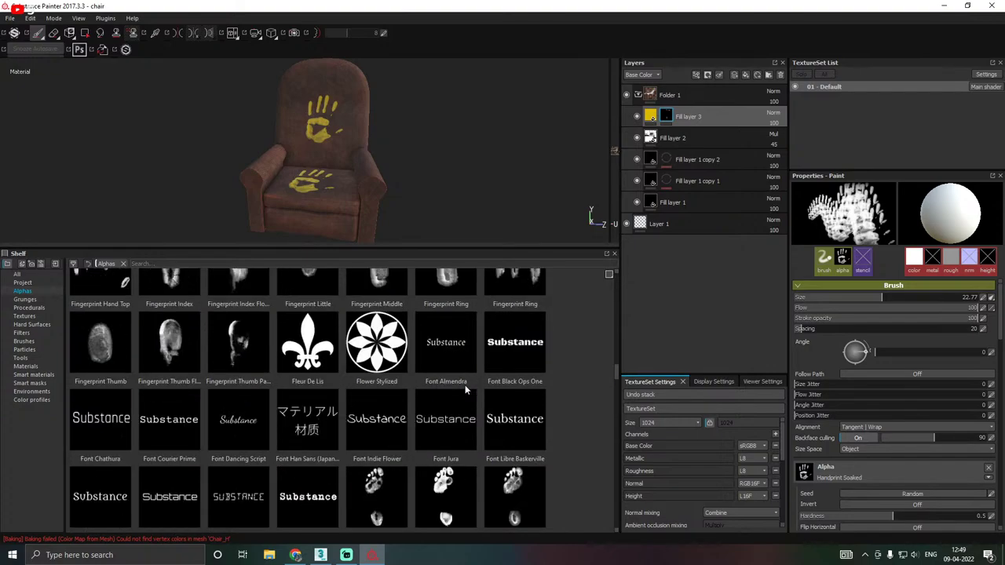
scroll(454, 400, down, 3)
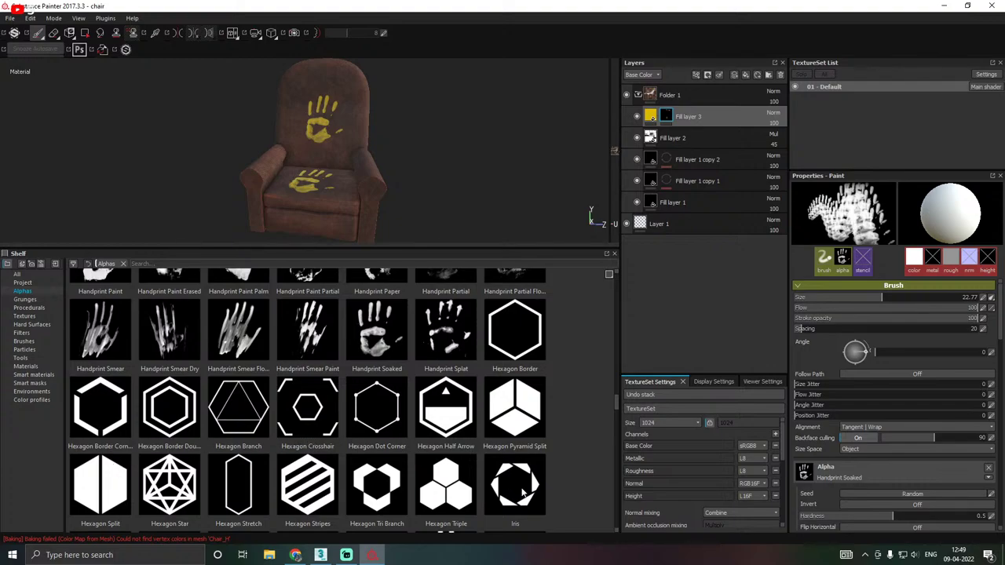
scroll(393, 477, up, 6)
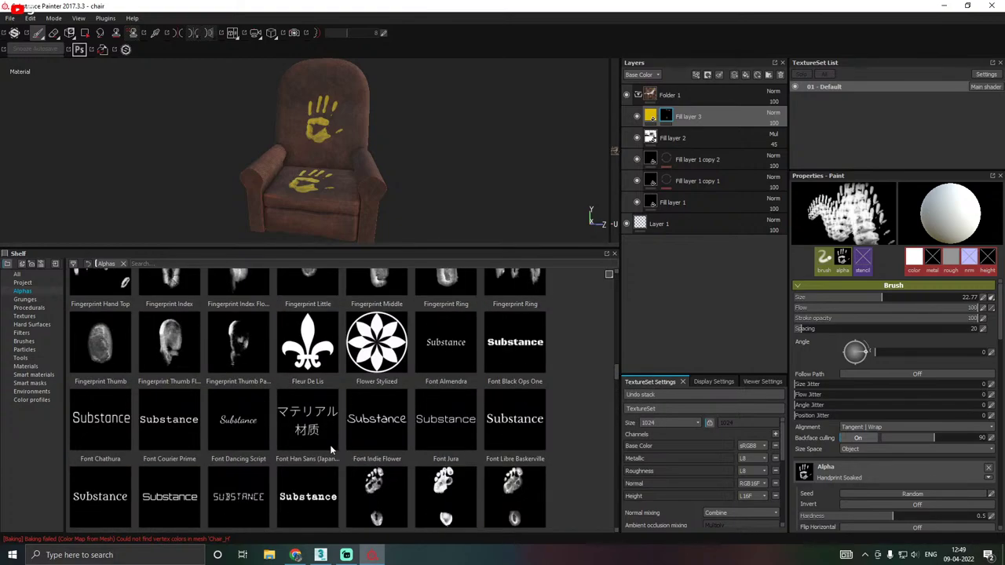
Switch the brush alpha to Flower Stylized and raise the brush size to about 46.
click(380, 355)
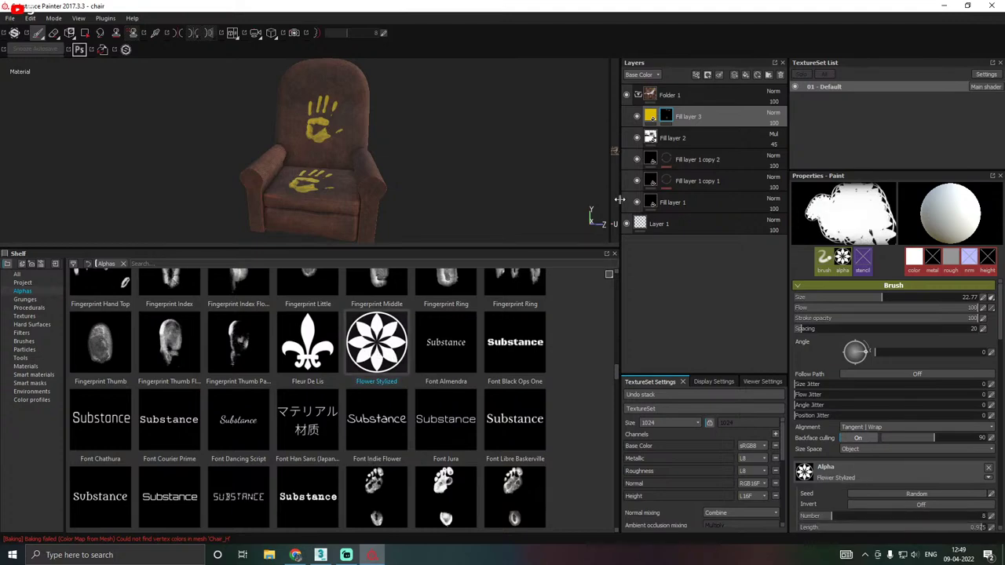
drag(507, 252, 507, 425)
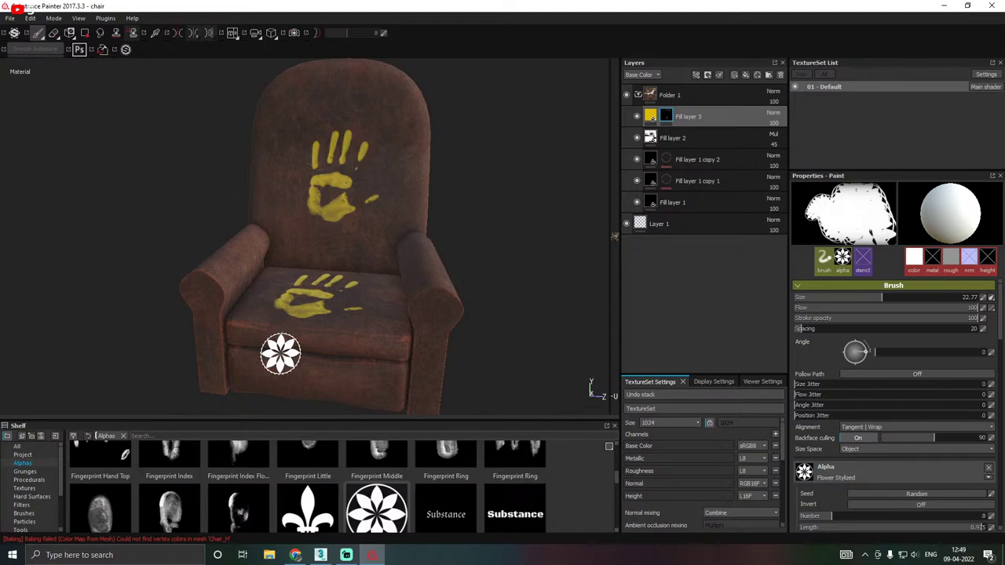
ctrl+right_drag(280, 354, 302, 354)
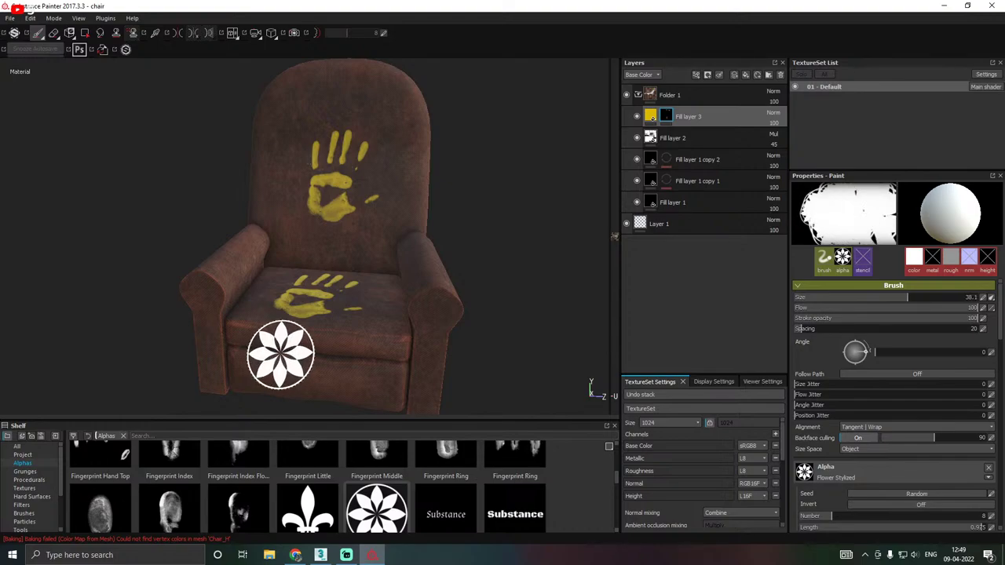
alt+drag(426, 318, 299, 322)
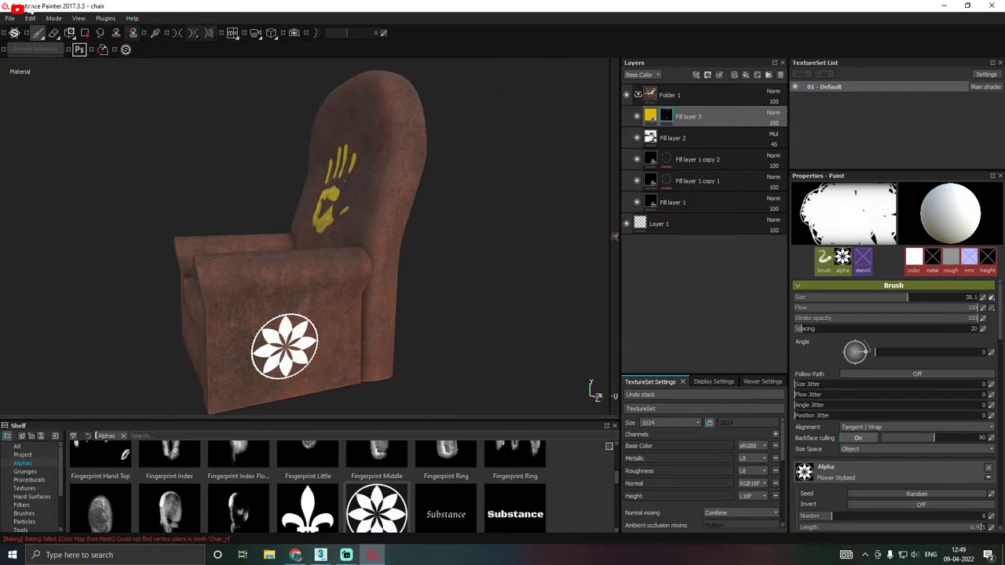
ctrl+right_drag(284, 346, 290, 348)
Stamp the yellow flower onto the front of the chair's armrest.
click(290, 348)
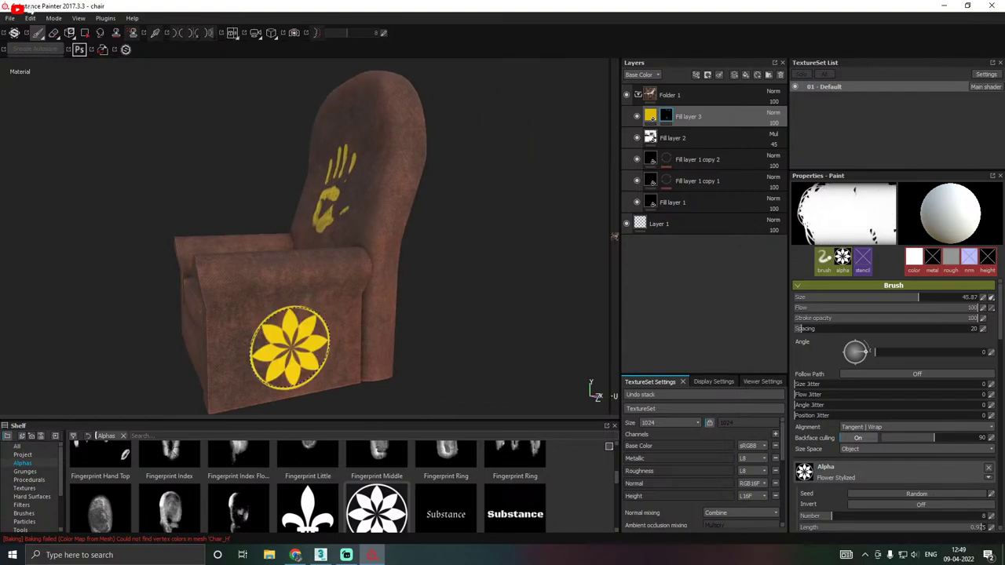
mouse_move(307, 258)
alt+mouse_down()
mouse_move(291, 251)
mouse_move(314, 242)
mouse_move(538, 252)
mouse_move(302, 325)
mouse_move(247, 321)
mouse_move(291, 287)
alt+mouse_up()
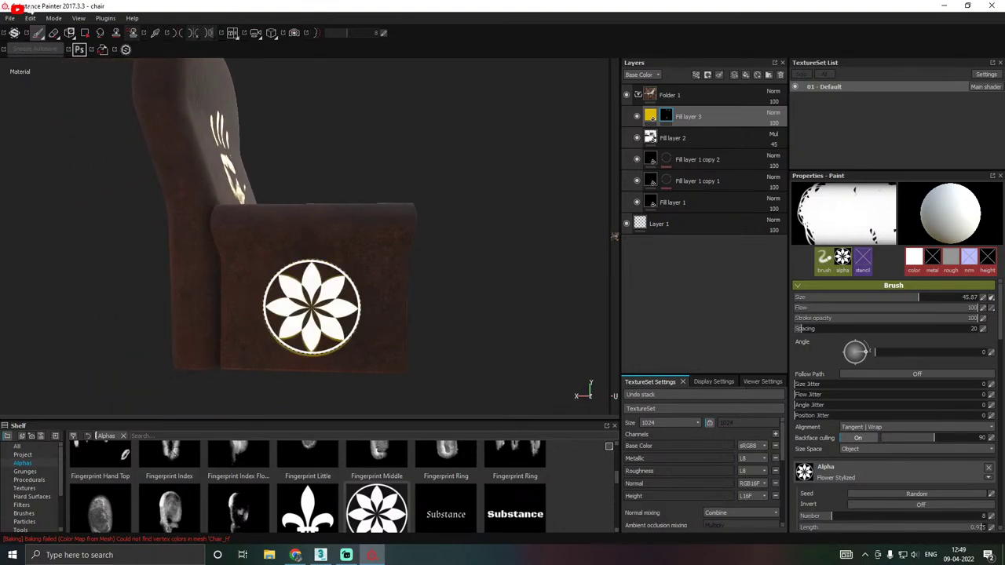
click(311, 306)
alt+drag(437, 314, 236, 347)
alt+drag(426, 321, 303, 348)
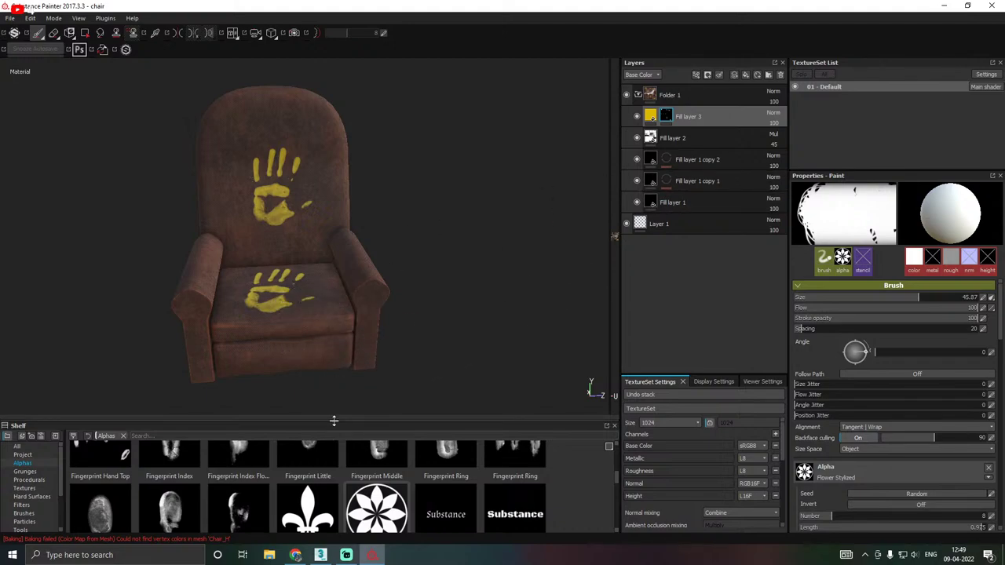
drag(333, 422, 379, 348)
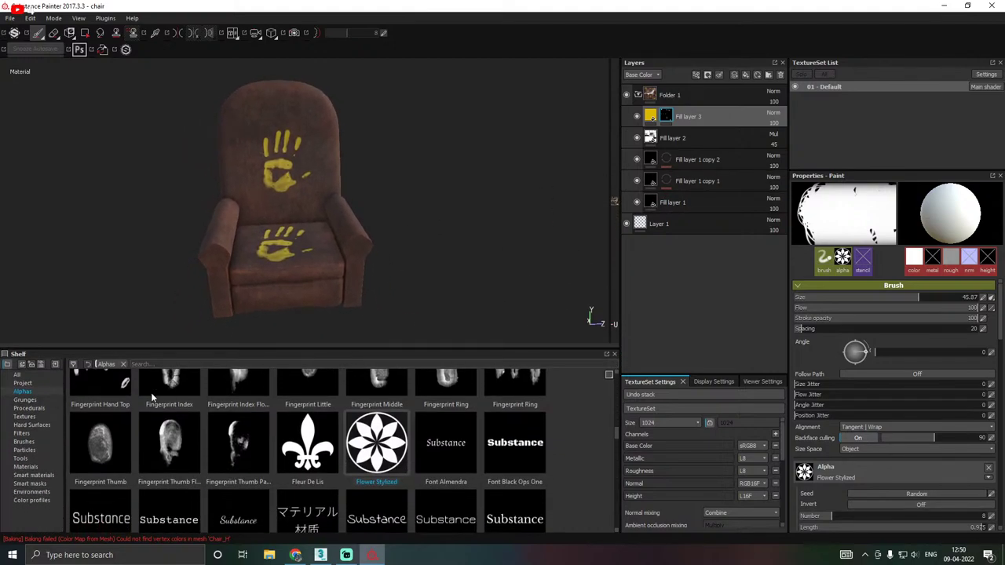
Browse the shelf's Grunges and Procedurals, ending on the Textures library.
click(23, 401)
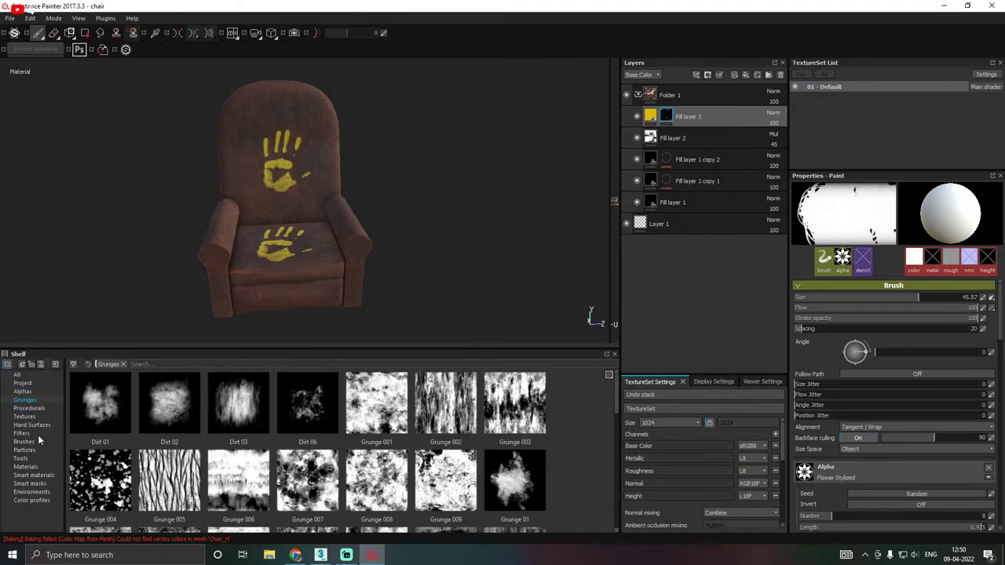
click(27, 409)
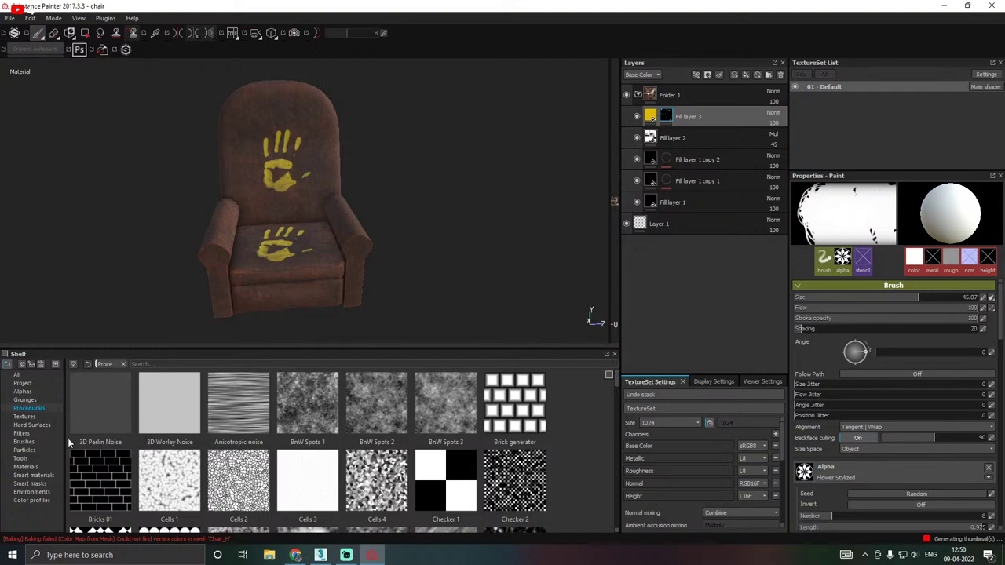
click(25, 418)
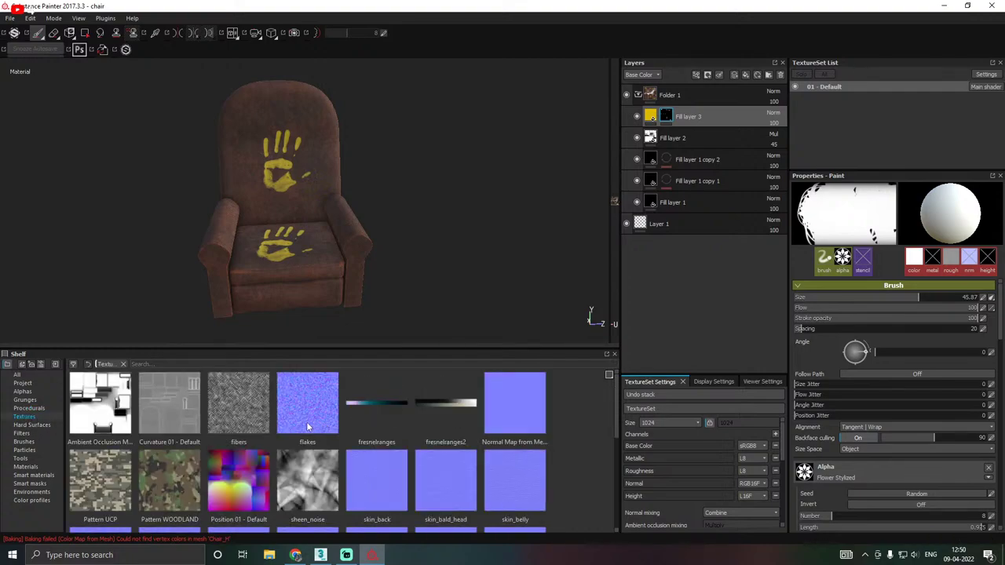
Stamp a flower on the left armrest and select Fill layer 1.
mouse_move(322, 353)
mouse_down()
mouse_move(322, 418)
mouse_move(298, 368)
mouse_move(329, 361)
mouse_move(280, 353)
mouse_up()
click(287, 359)
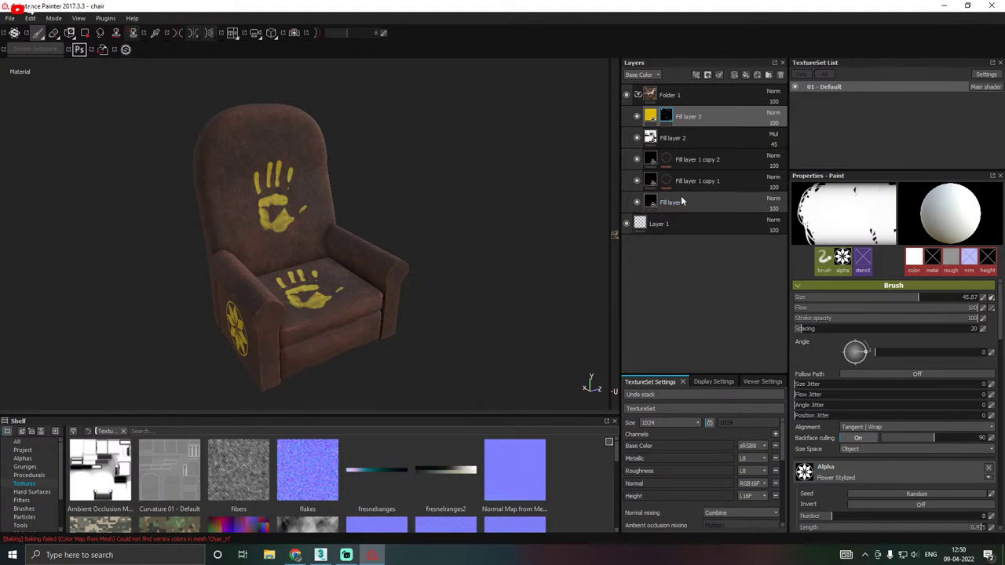
click(652, 202)
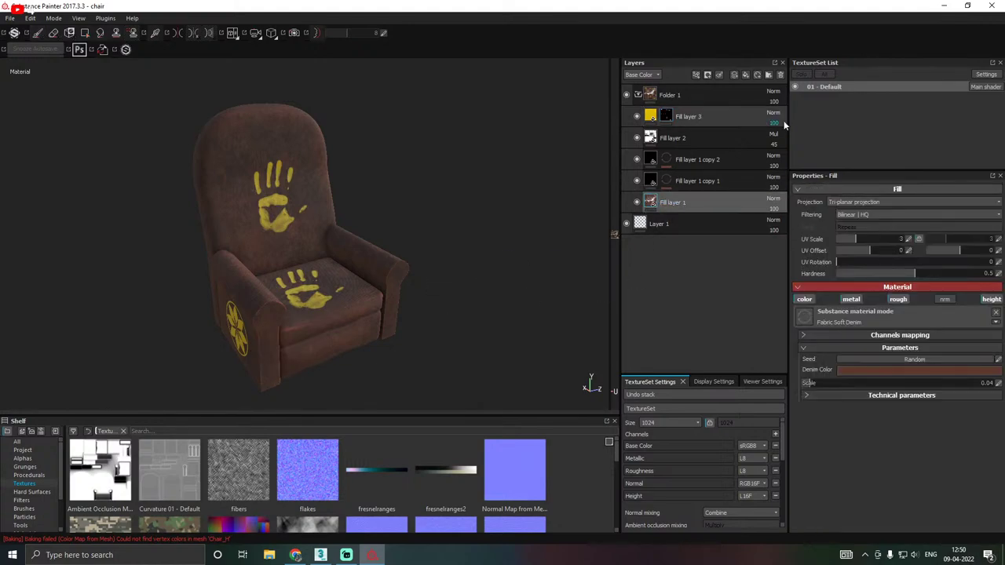
Add a new fill layer with its height and normal channels disabled.
click(746, 75)
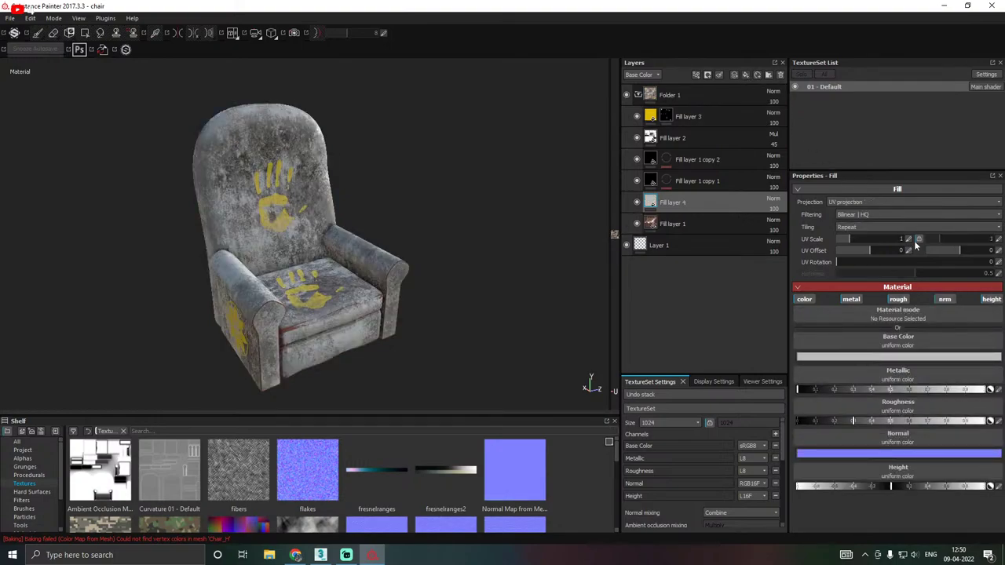
click(991, 302)
click(946, 300)
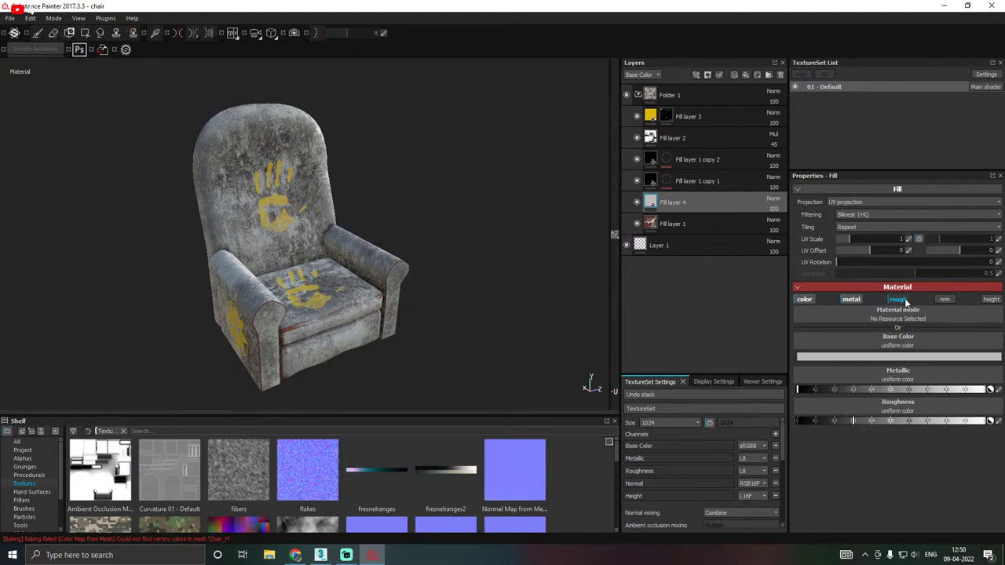
click(899, 300)
Use Pattern WOODLAND as the fill layer's base colour and inspect the camouflaged chair.
drag(390, 416, 365, 335)
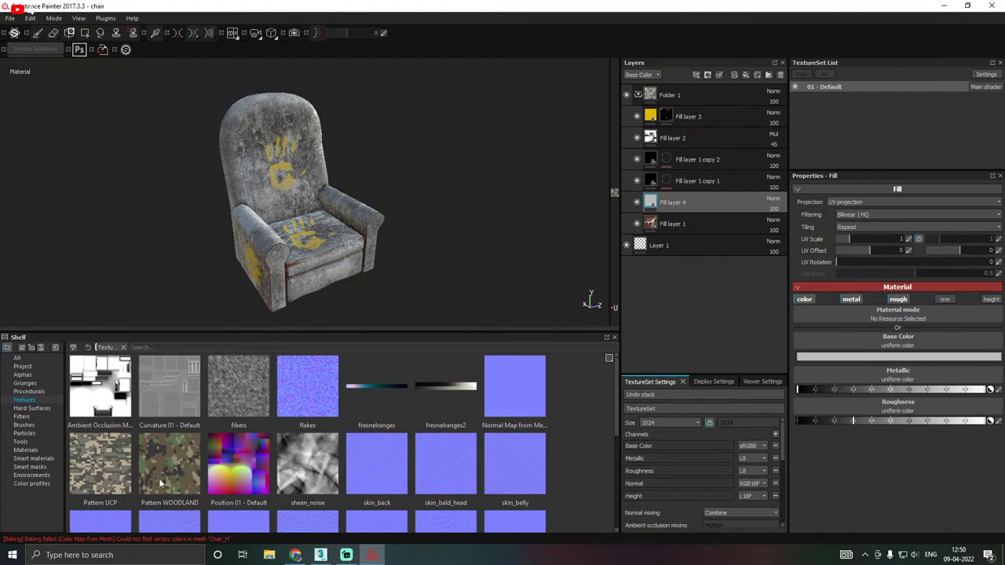
mouse_move(174, 471)
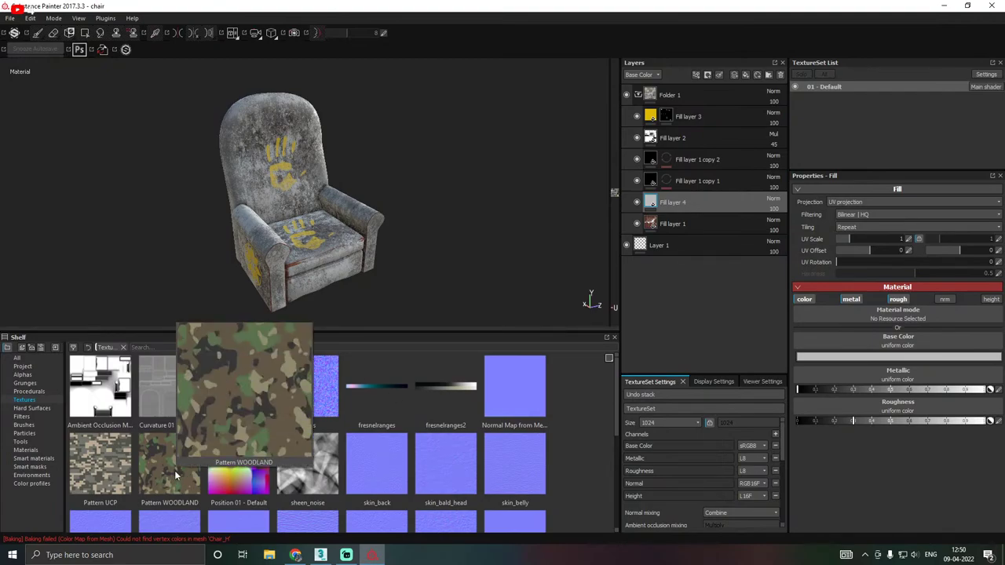
drag(165, 485, 874, 336)
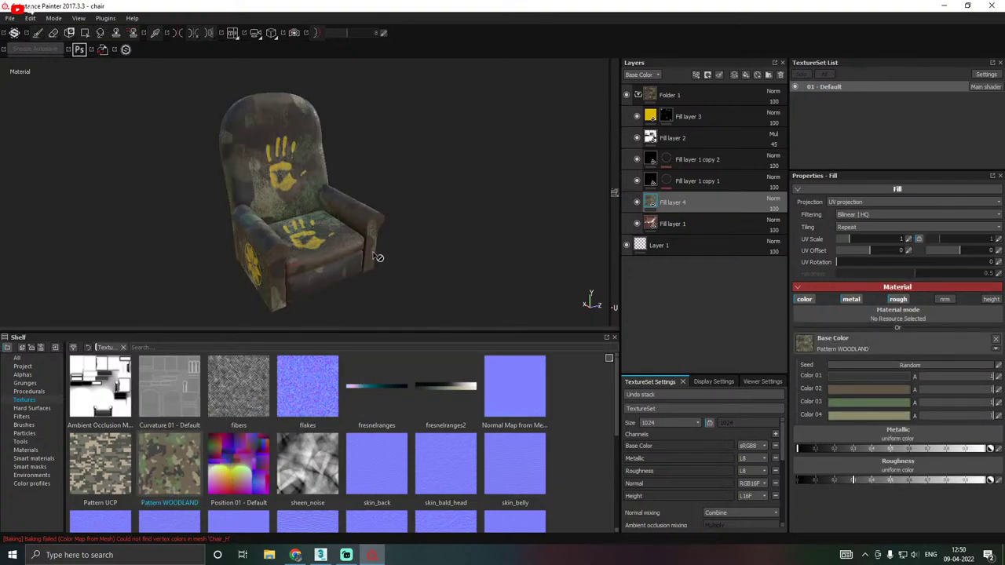
scroll(324, 275, up, 3)
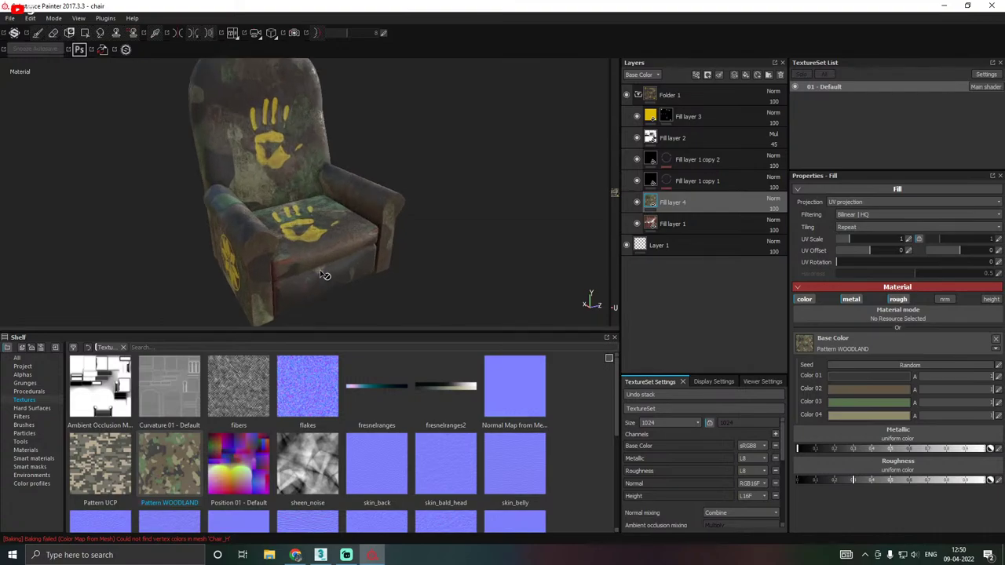
alt+drag(324, 275, 365, 262)
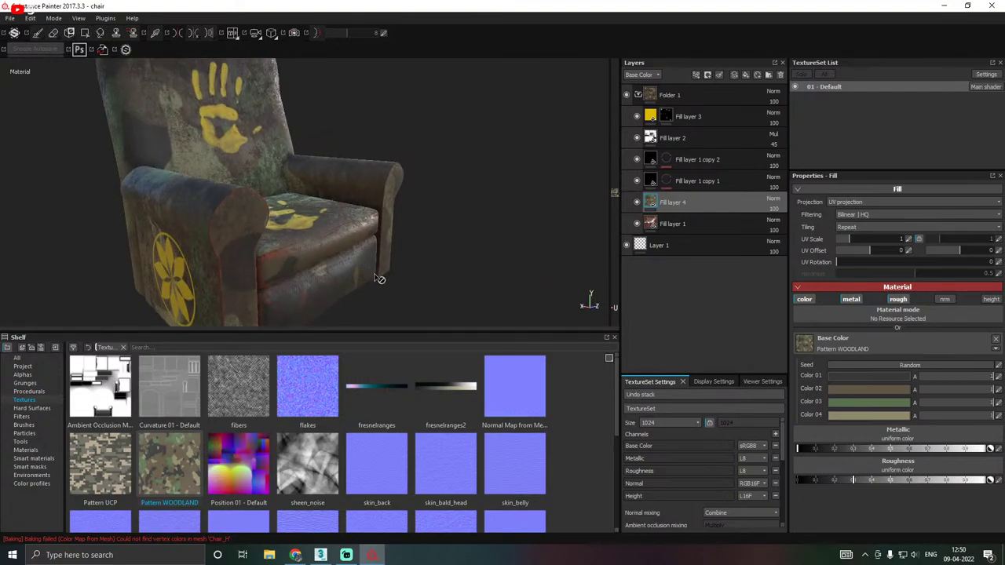
scroll(277, 417, down, 3)
scroll(278, 417, up, 3)
mouse_move(324, 280)
alt+mouse_down()
mouse_move(352, 274)
mouse_move(111, 303)
mouse_move(207, 272)
mouse_move(359, 287)
mouse_move(417, 265)
mouse_move(331, 277)
alt+mouse_up()
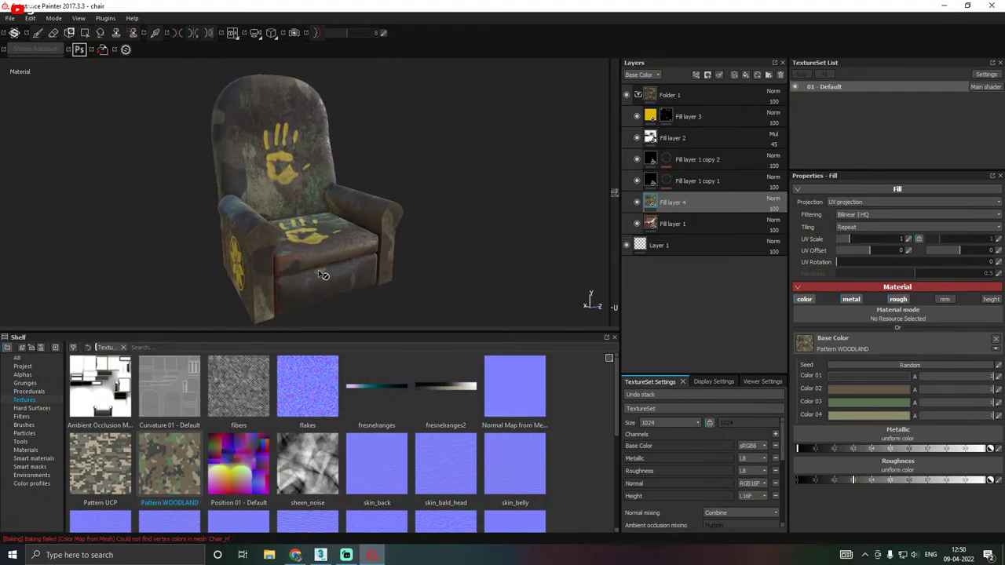
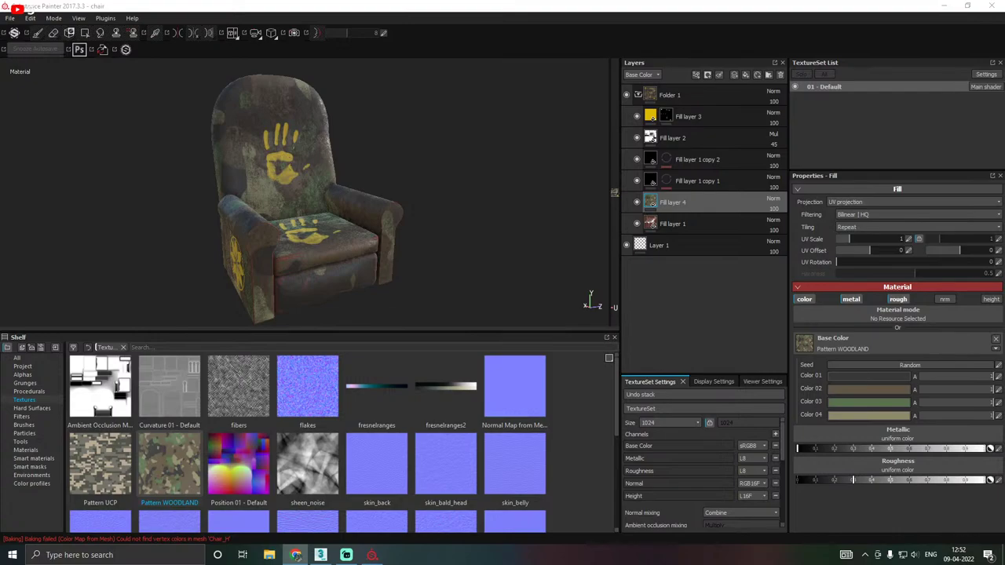
Import the fabric pattern JPG as a texture into the 'chair' project shelf.
click(22, 366)
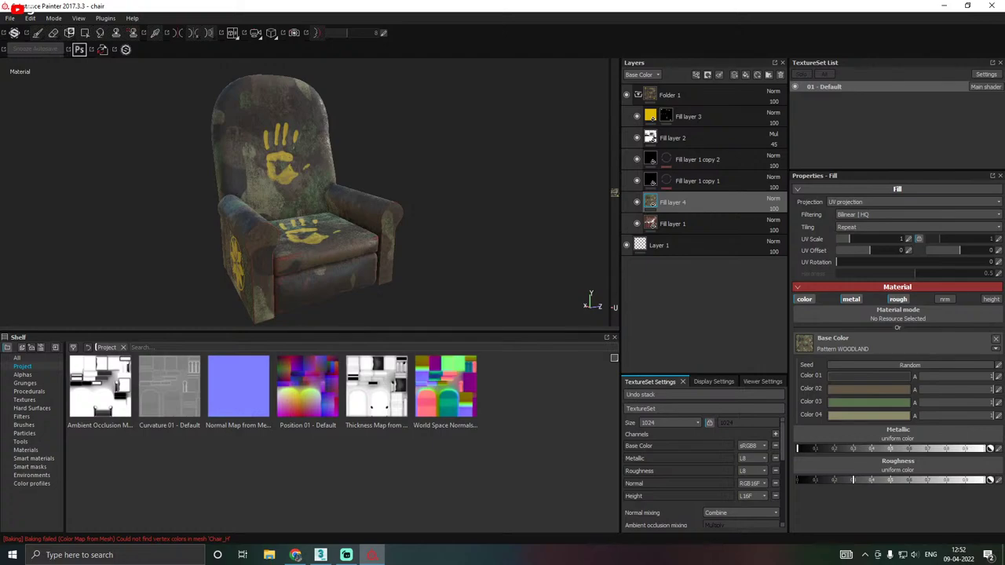
drag(323, 419, 332, 472)
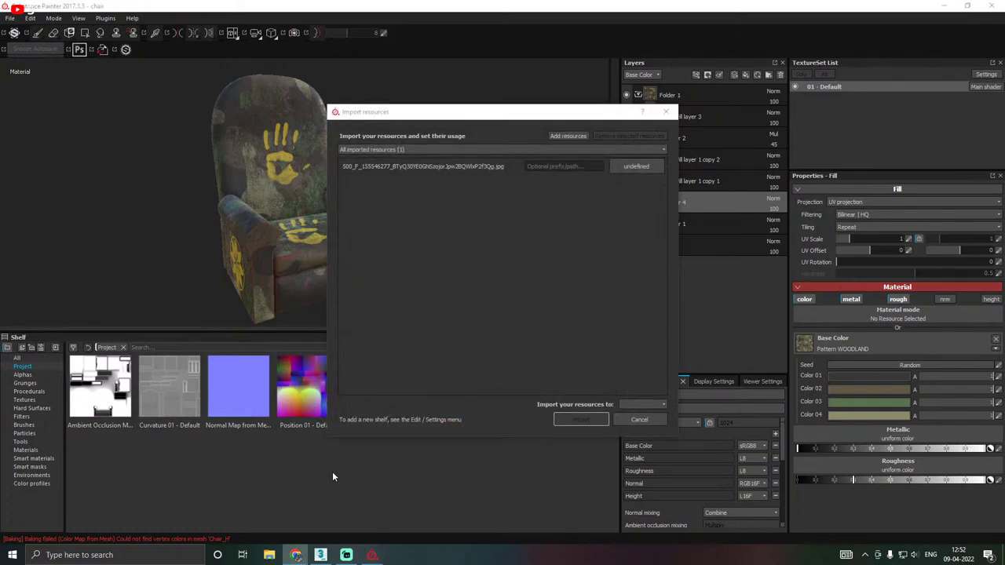
click(653, 166)
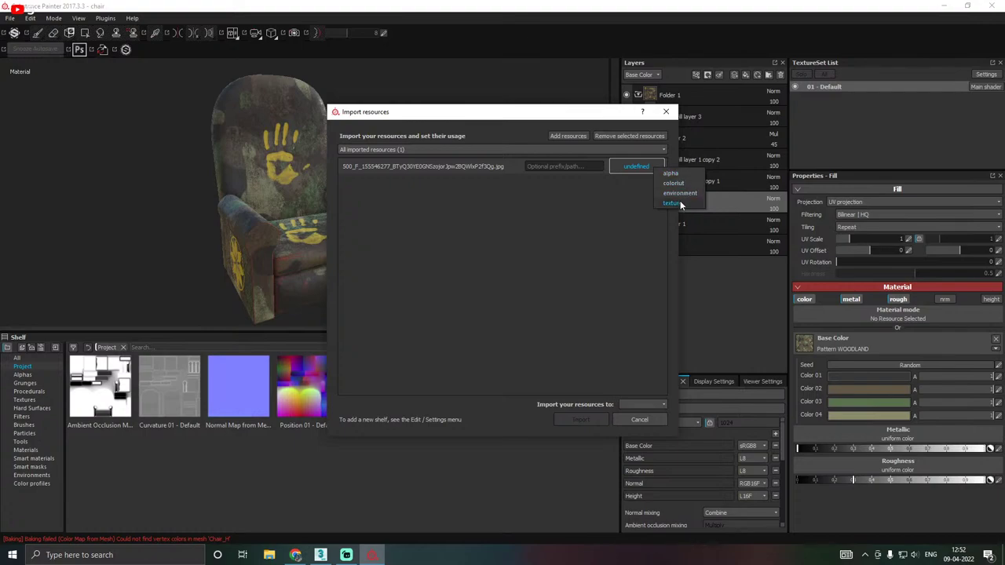
click(673, 204)
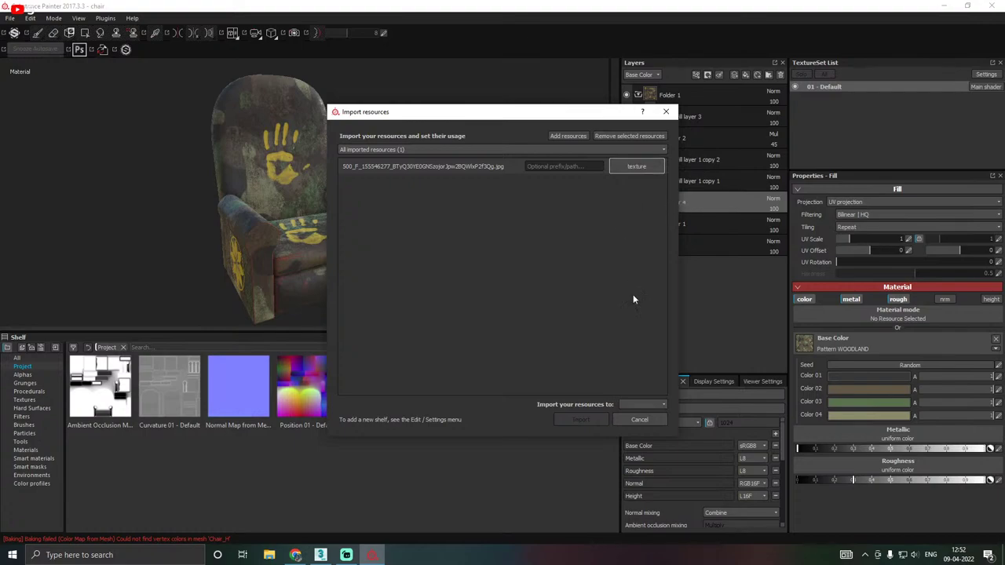
click(642, 405)
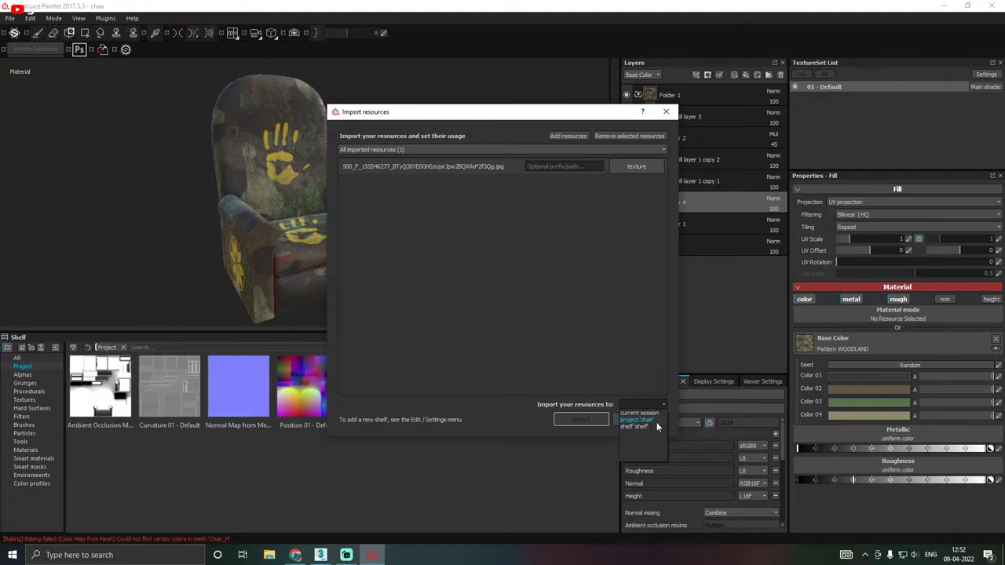
click(657, 422)
click(598, 420)
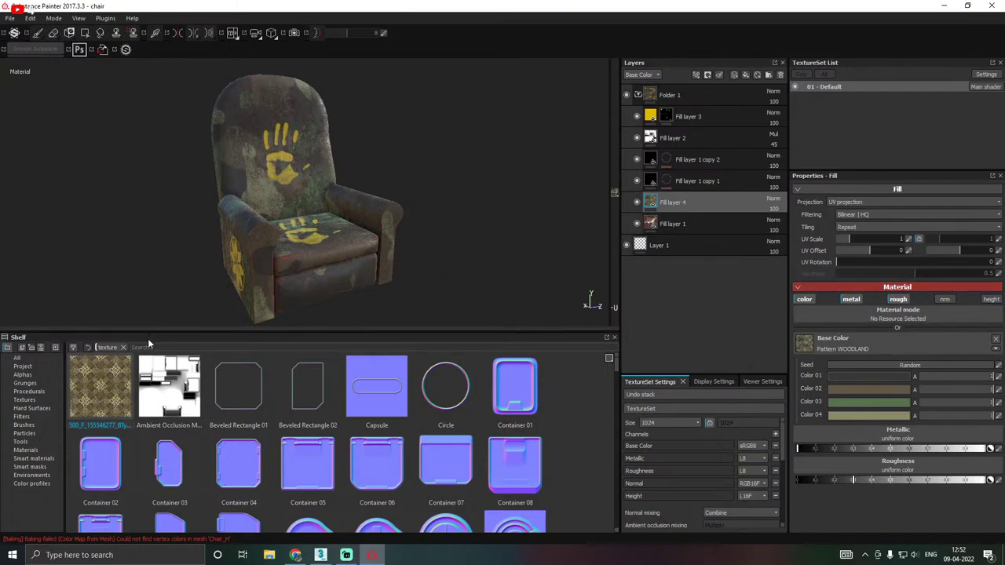
Apply the imported fabric as Fill layer 4's base colour and hide the yellow handprint layer.
drag(98, 389, 859, 345)
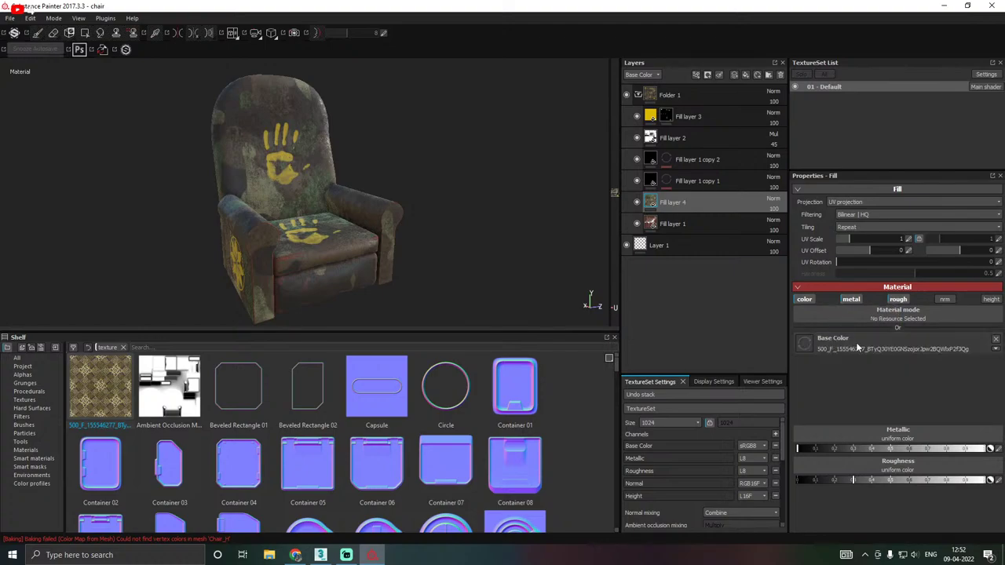
click(637, 116)
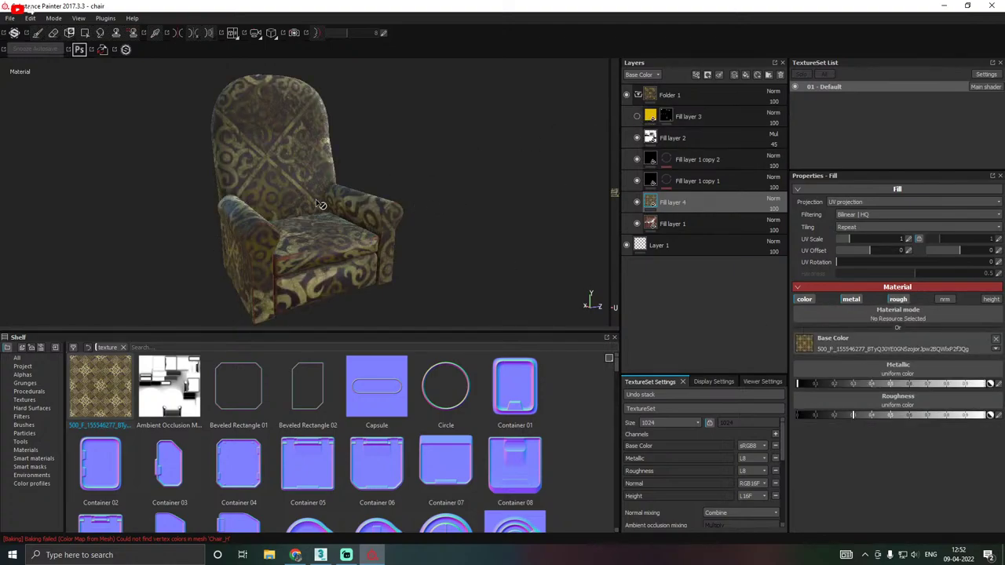
alt+drag(316, 203, 482, 265)
scroll(336, 230, up, 3)
scroll(311, 227, down, 2)
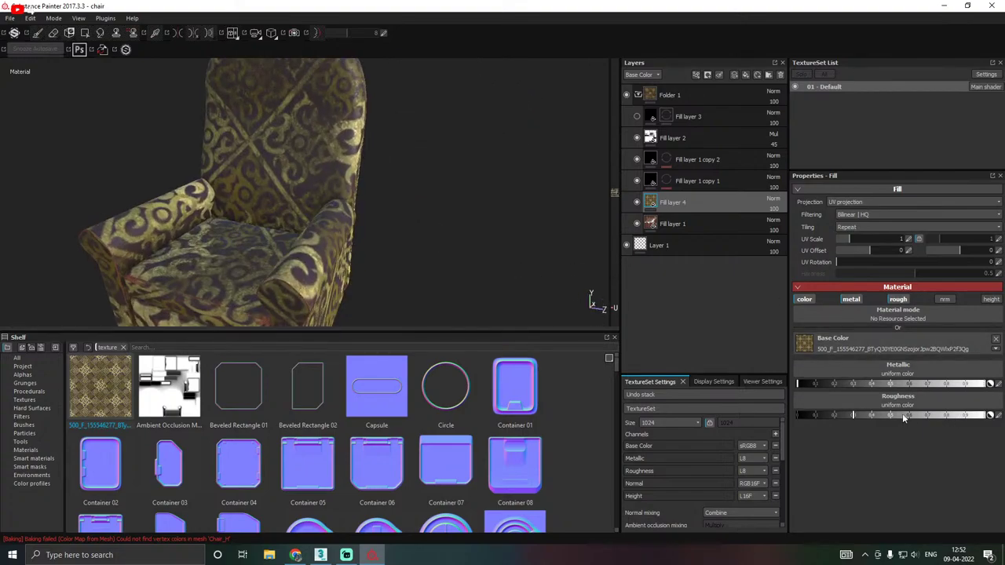
alt+drag(519, 266, 456, 226)
alt+drag(310, 287, 494, 252)
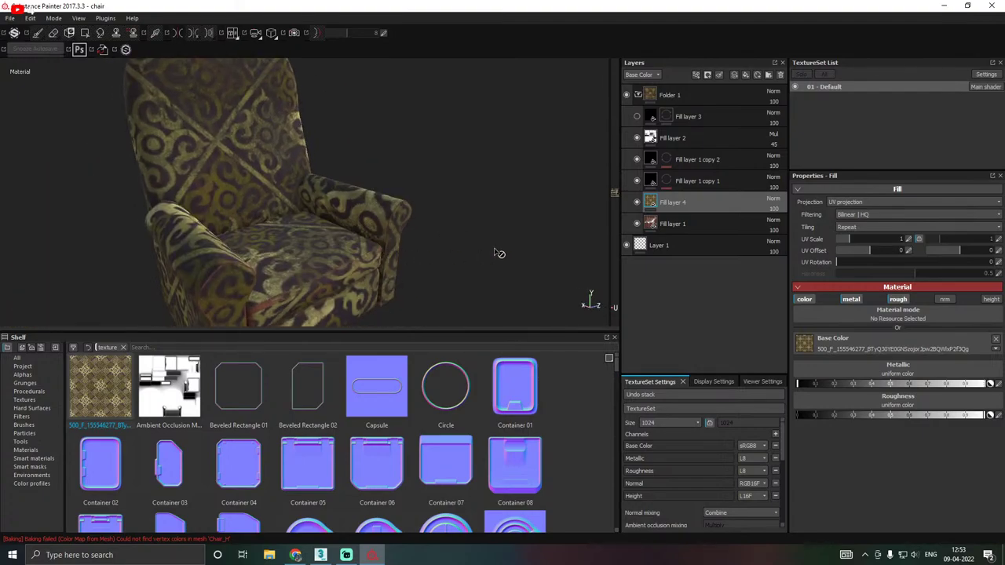
Tile the fabric pattern across the chair at UV scale 4.86.
drag(854, 238, 858, 238)
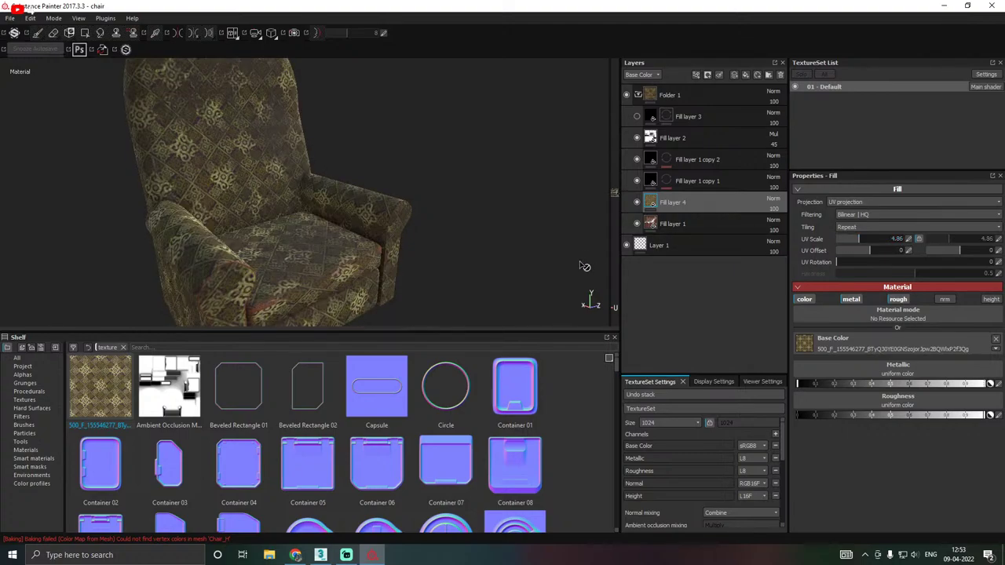
alt+drag(308, 210, 238, 91)
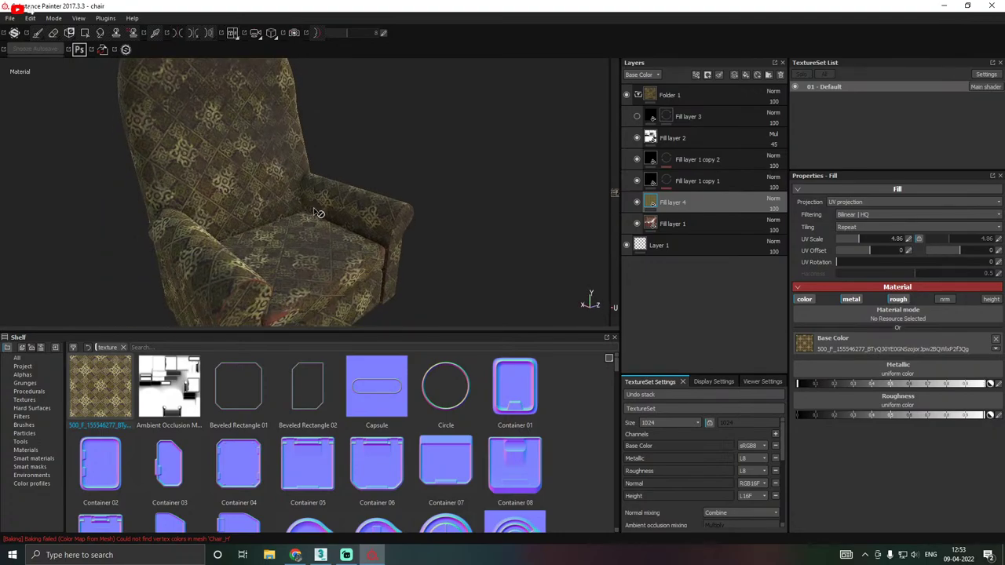
key(alt+Tab)
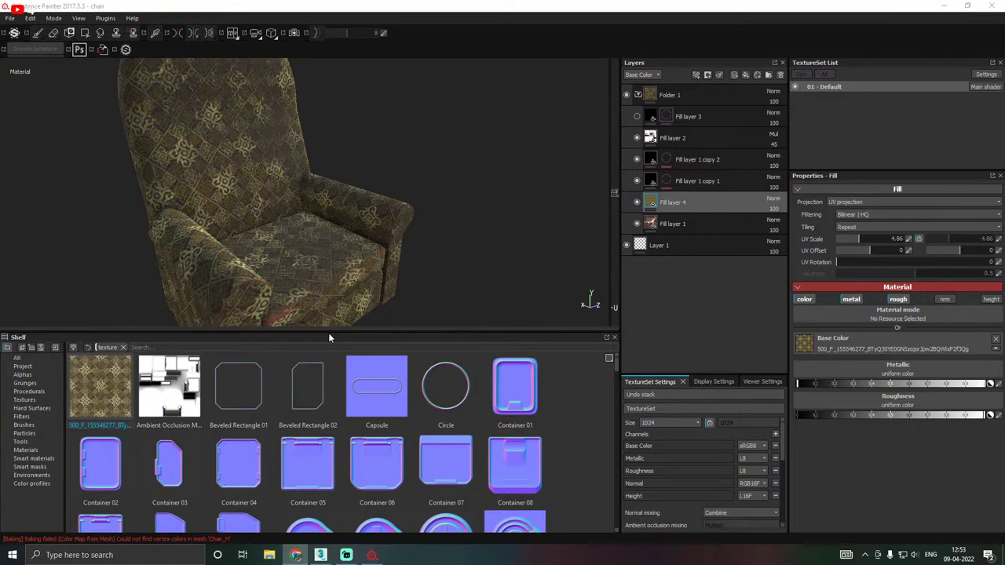
drag(328, 331, 355, 391)
alt+drag(368, 328, 605, 218)
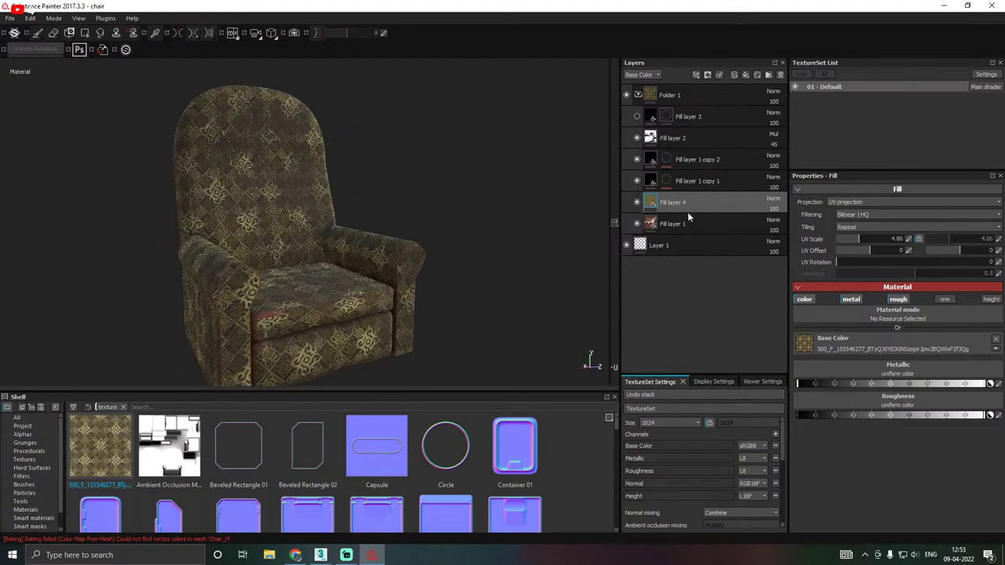
Hide the patterned Fill layer 4 and add a new fill layer on top.
click(637, 202)
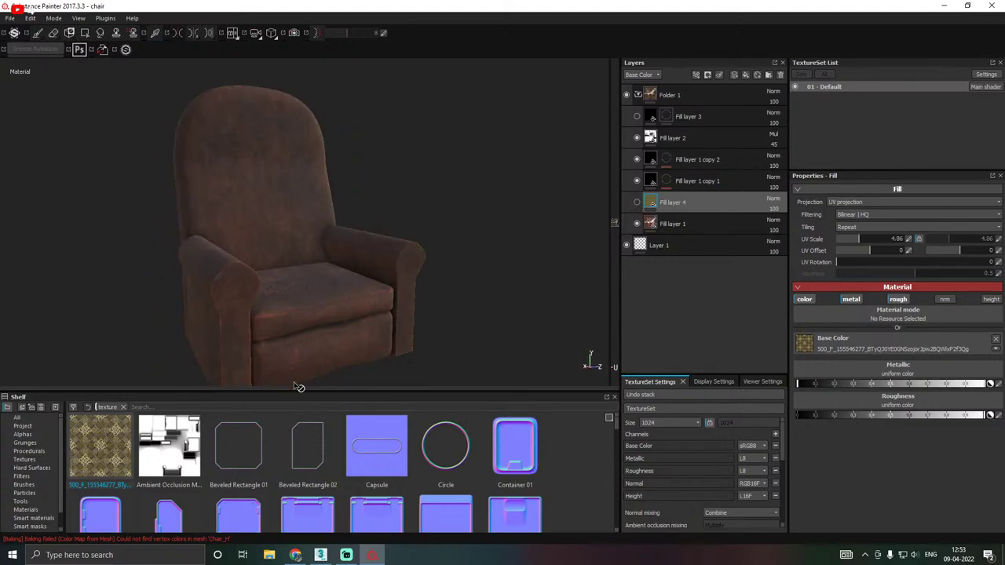
drag(295, 392, 298, 343)
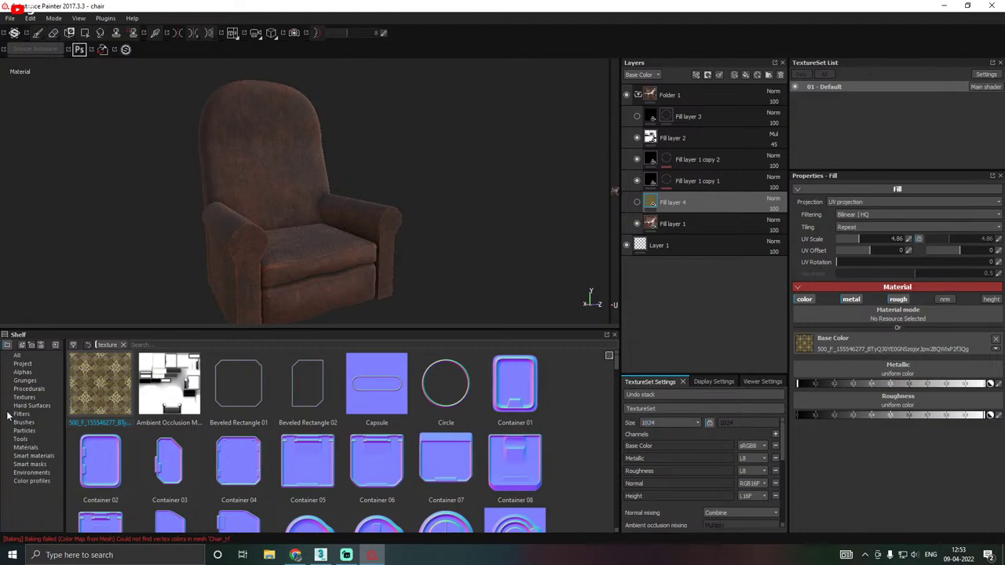
click(33, 407)
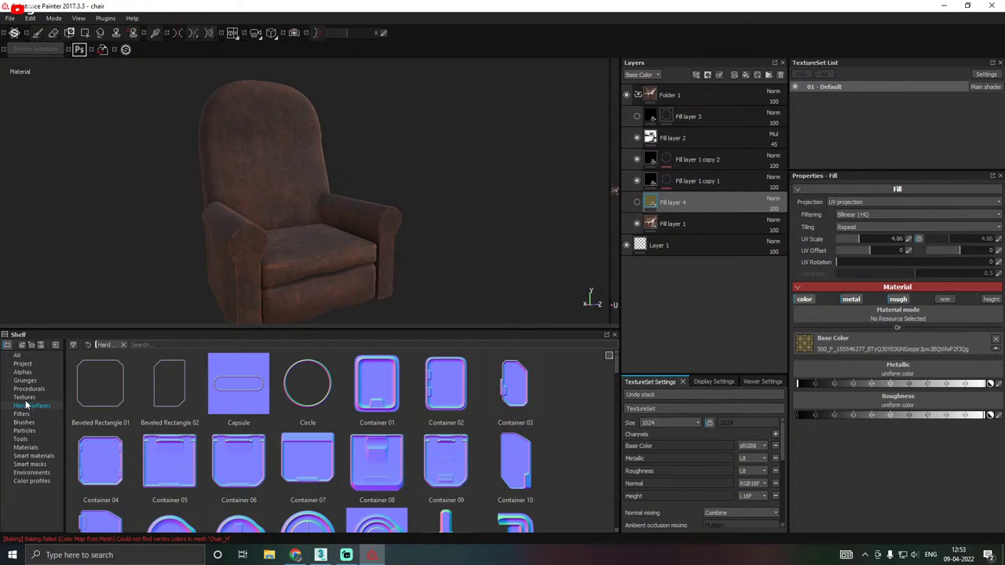
click(24, 398)
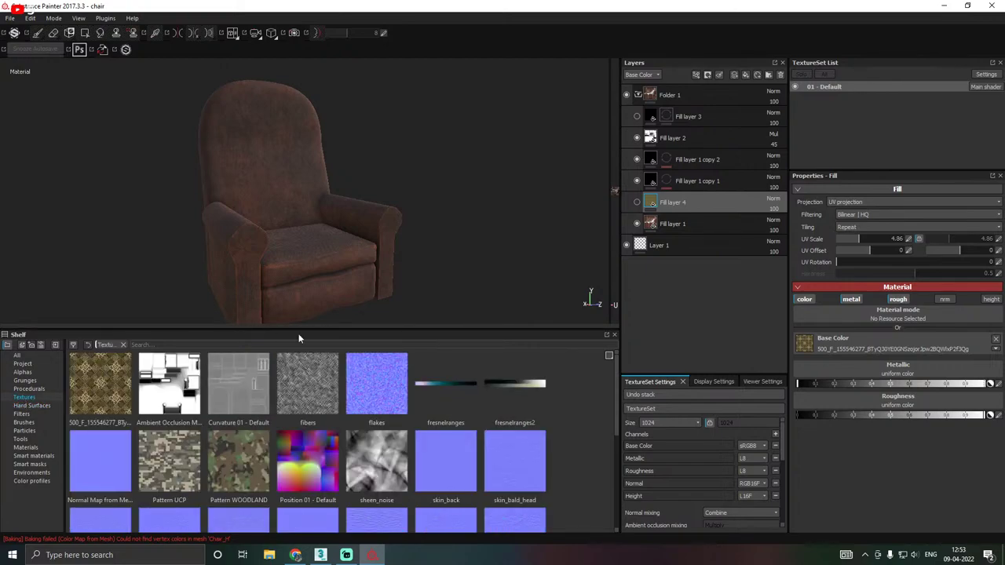
drag(299, 328, 308, 388)
click(666, 116)
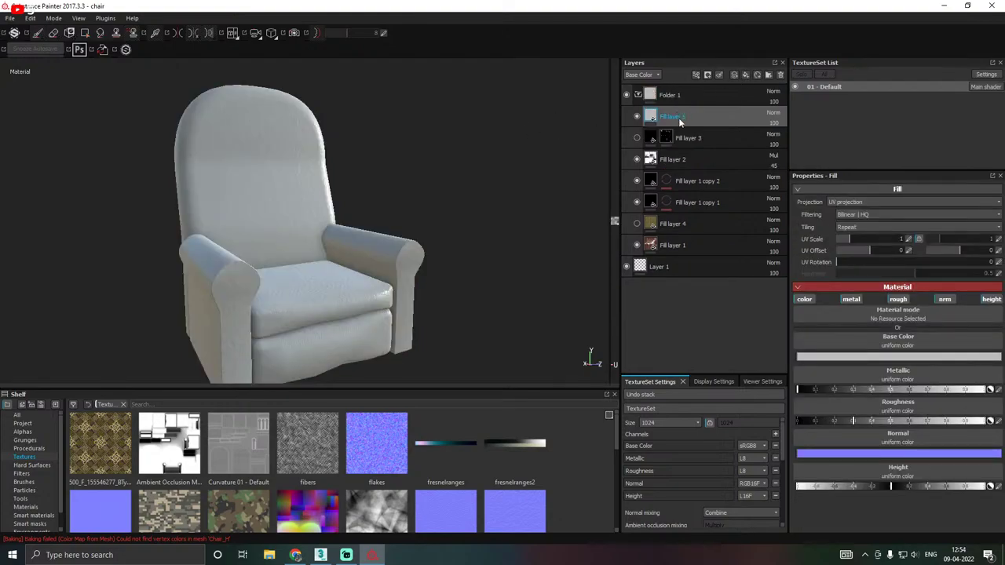
Add a black mask to the new fill layer so the brown chair shows again.
right_click(681, 118)
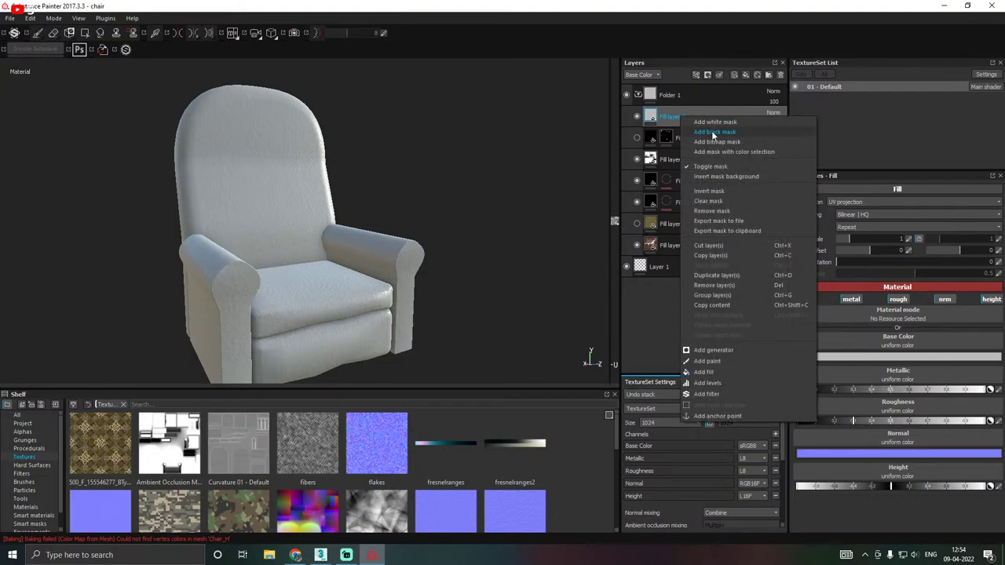
click(711, 130)
scroll(877, 323, down, 5)
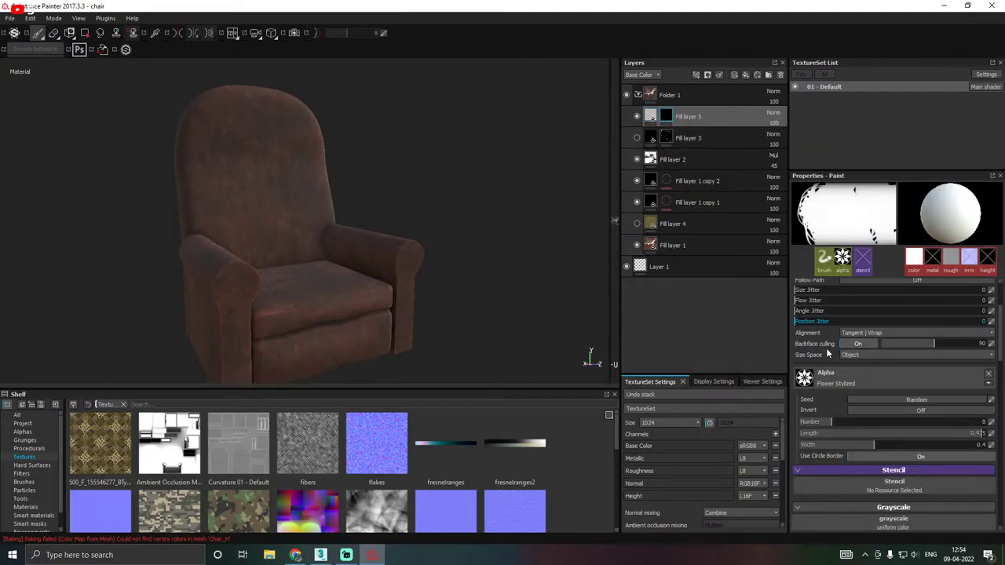
scroll(827, 353, up, 4)
Browse the Alphas shelf and choose Shape Border Circle as the brush alpha.
click(22, 432)
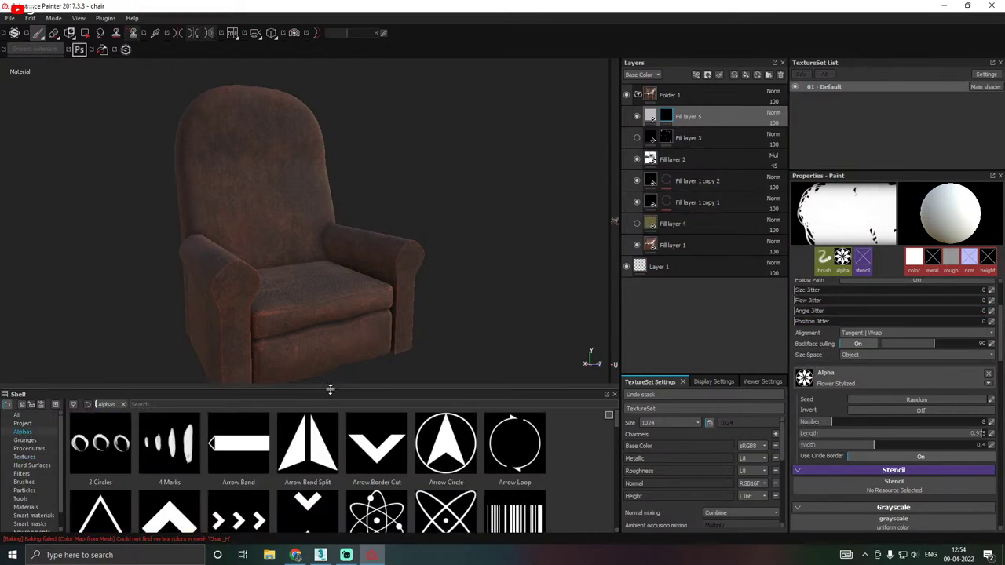
drag(344, 387, 341, 279)
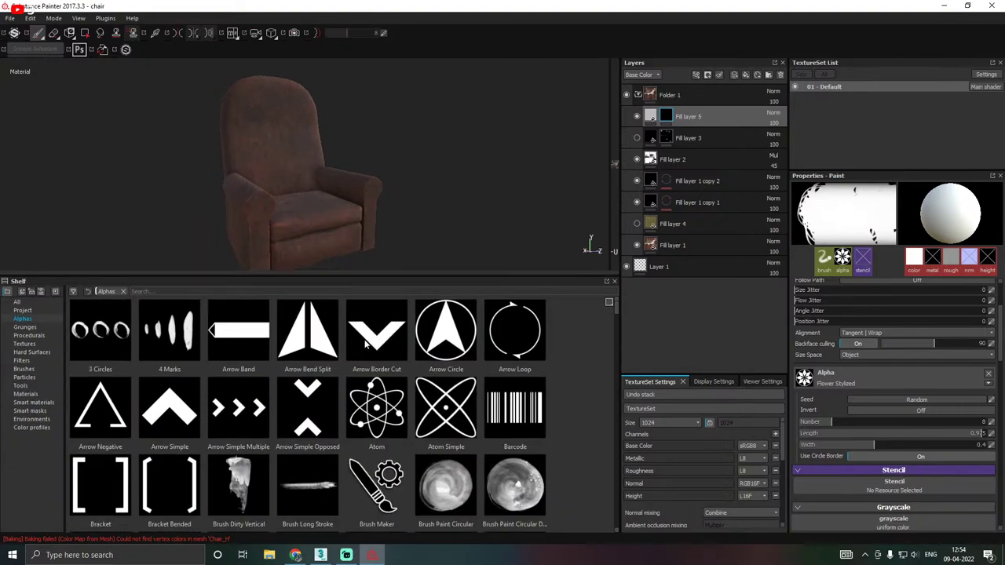
scroll(390, 401, down, 8)
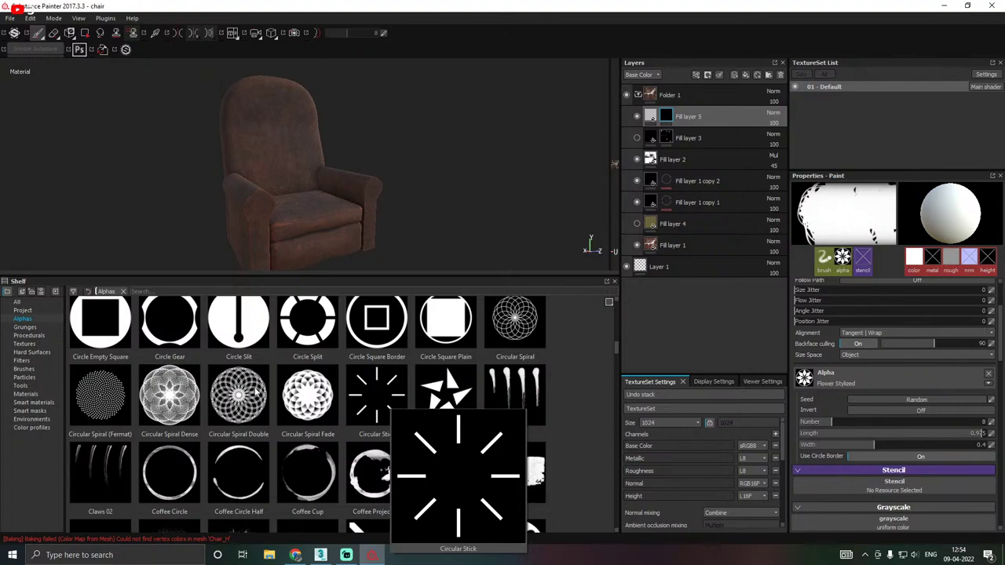
mouse_move(117, 396)
scroll(306, 378, down, 15)
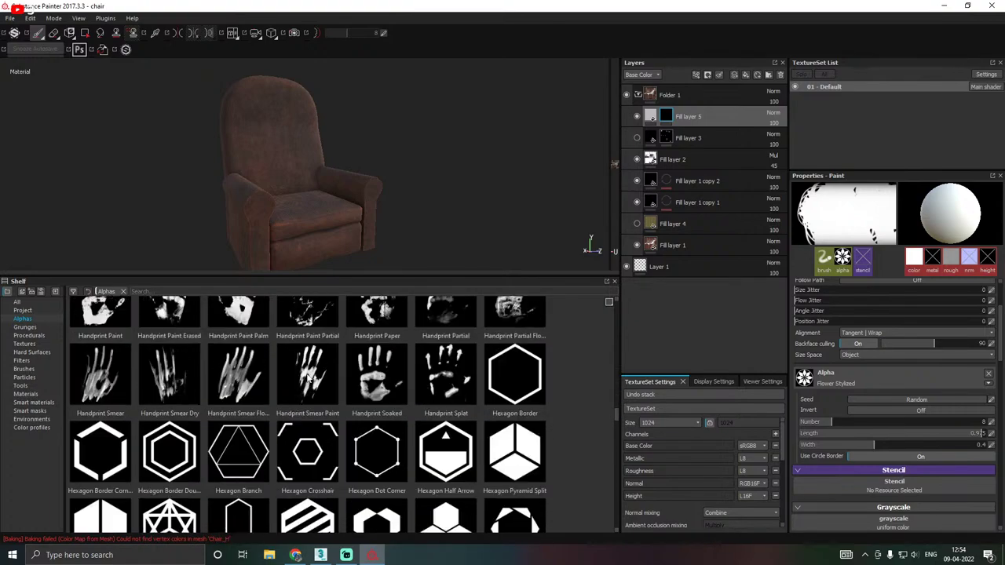
scroll(307, 378, up, 10)
scroll(326, 375, down, 10)
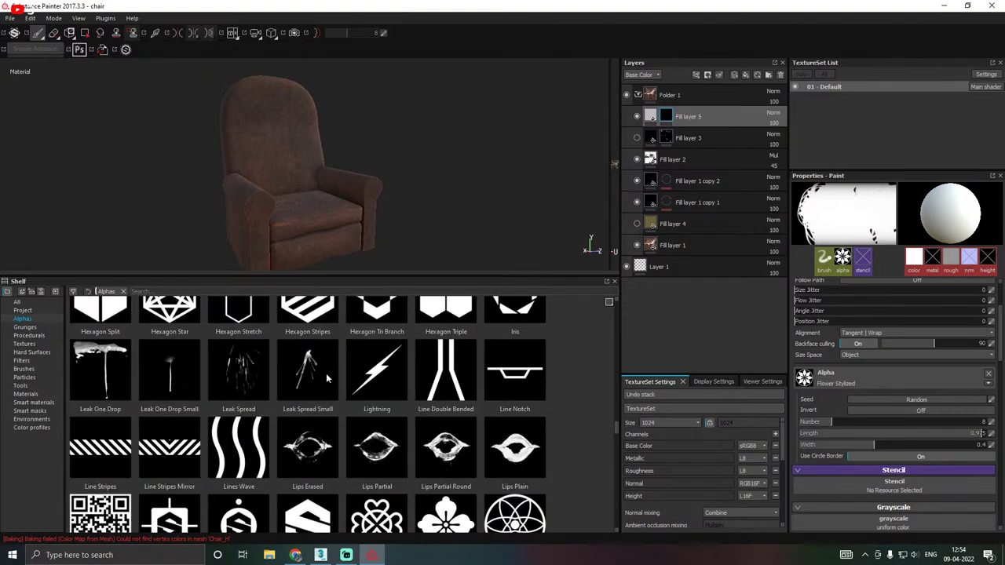
scroll(325, 375, down, 5)
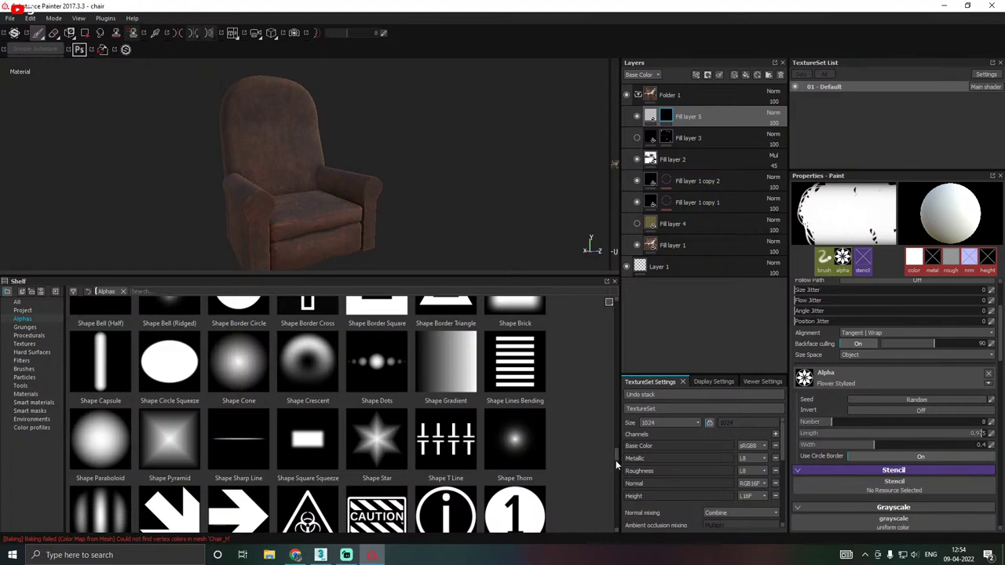
scroll(615, 455, up, 3)
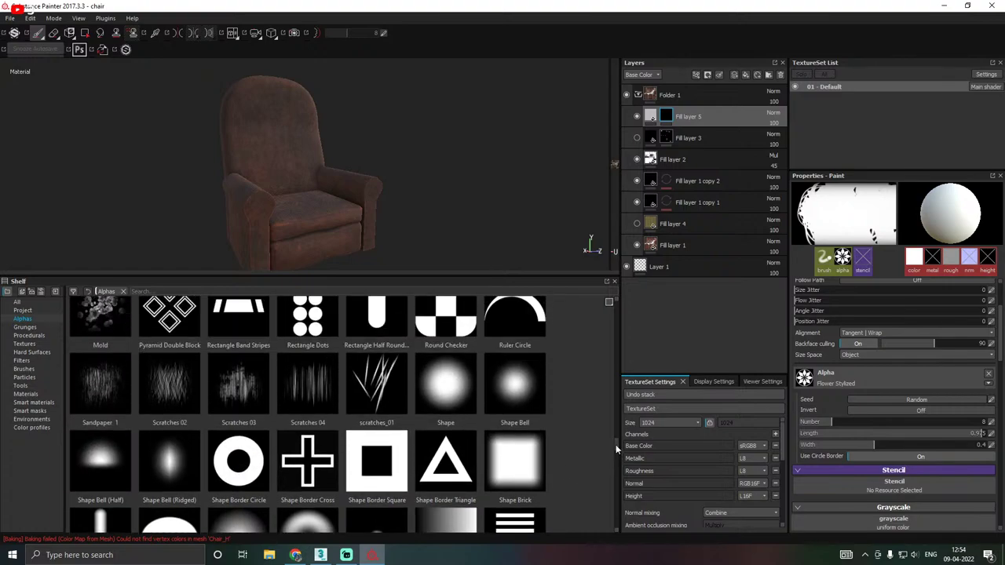
click(235, 461)
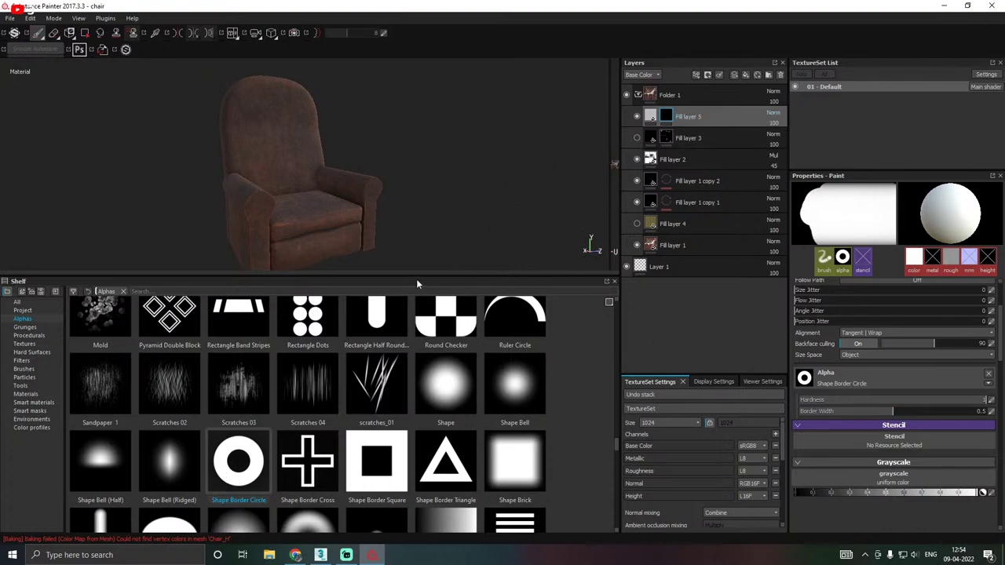
Enlarge the viewport and set the circle alpha's border width to 0.04.
drag(417, 283, 417, 368)
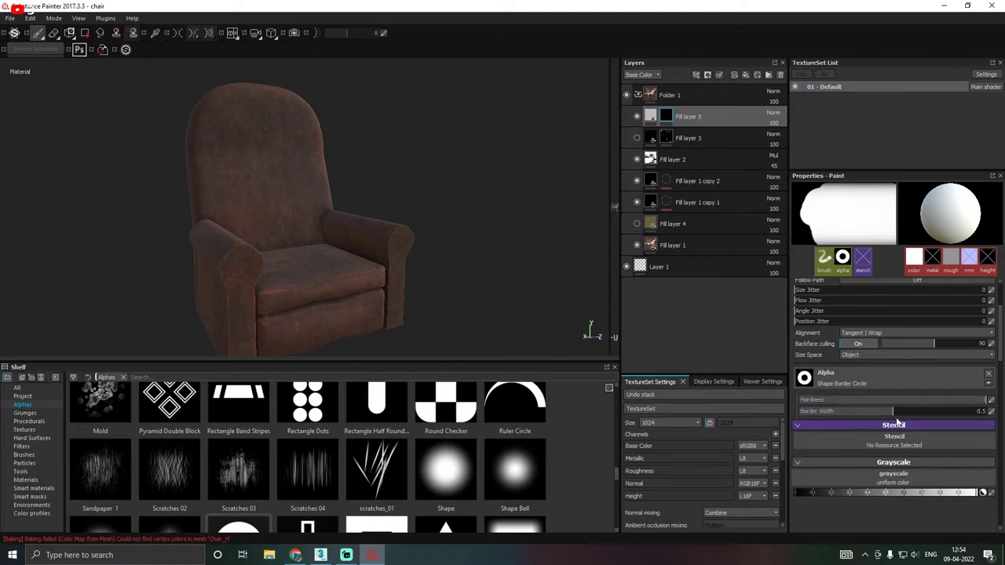
drag(830, 413, 806, 416)
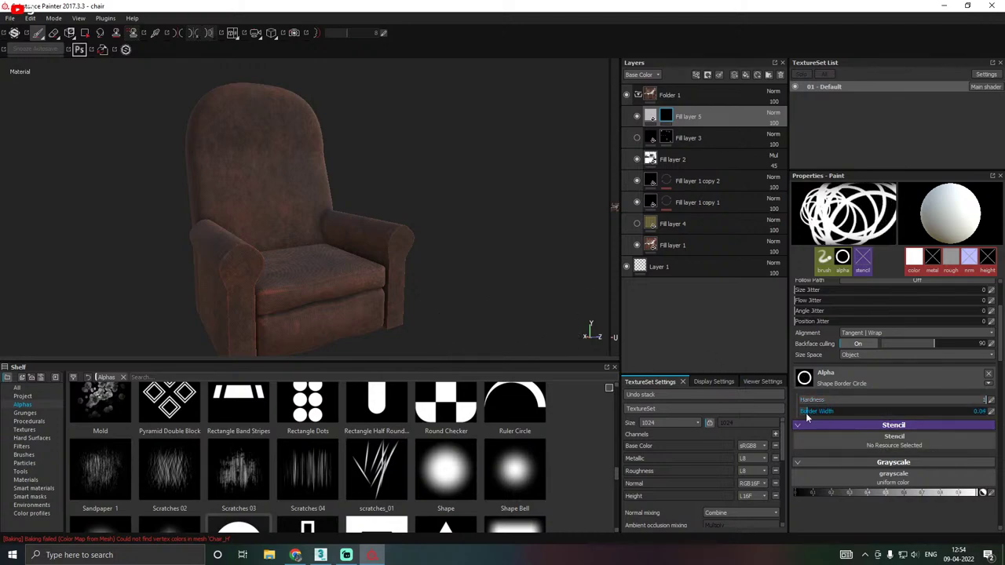
scroll(247, 287, up, 3)
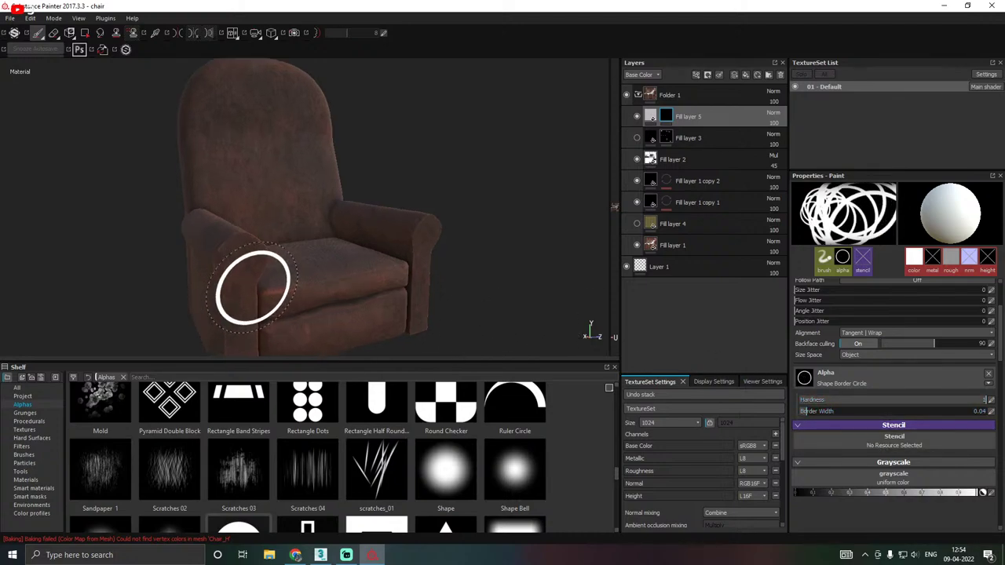
Shrink the brush to a small size, framing the left armrest.
alt+drag(325, 309, 366, 218)
scroll(282, 220, up, 2)
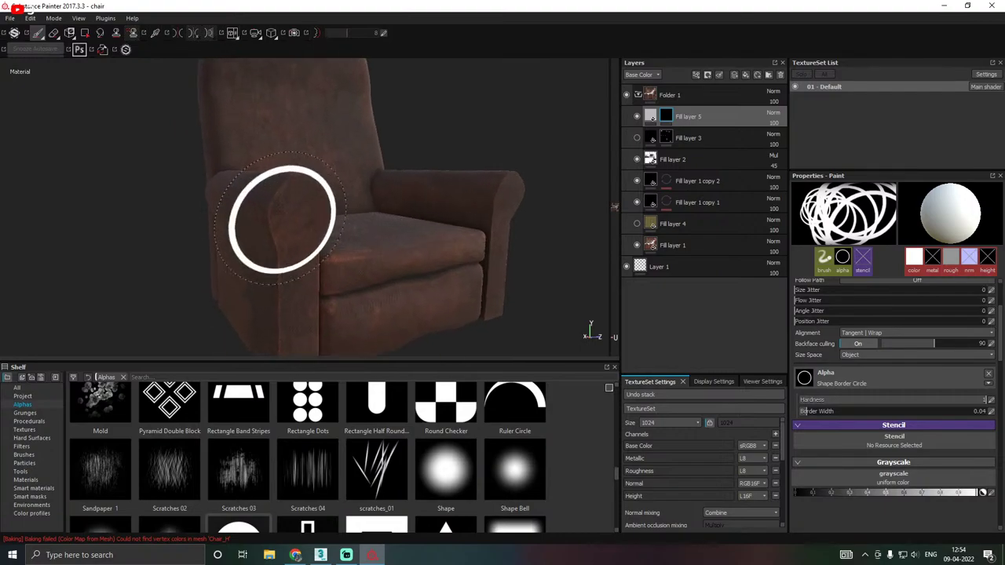
alt+drag(282, 218, 288, 206)
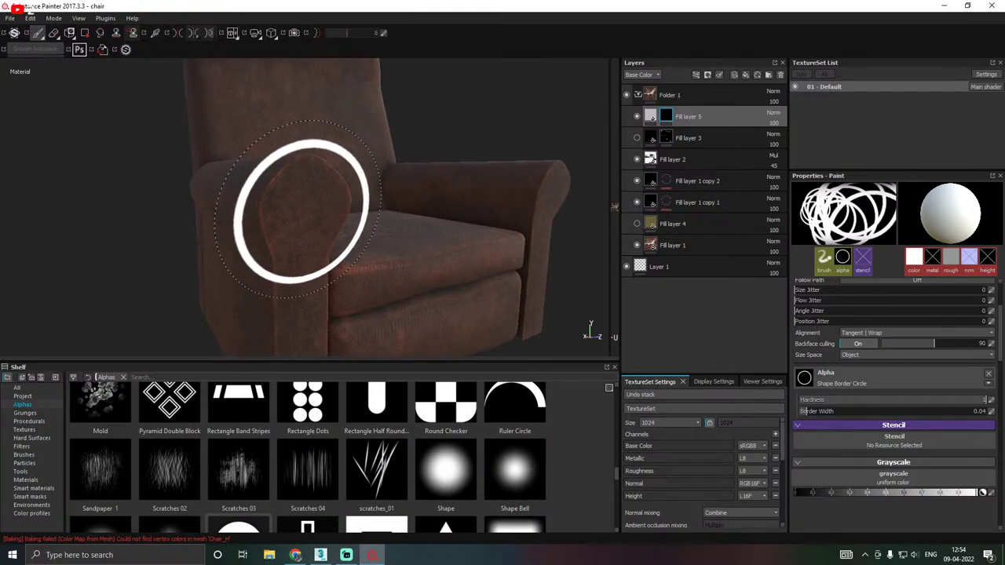
mouse_move(300, 211)
ctrl+right_down()
mouse_move(317, 204)
mouse_move(303, 210)
ctrl+right_up()
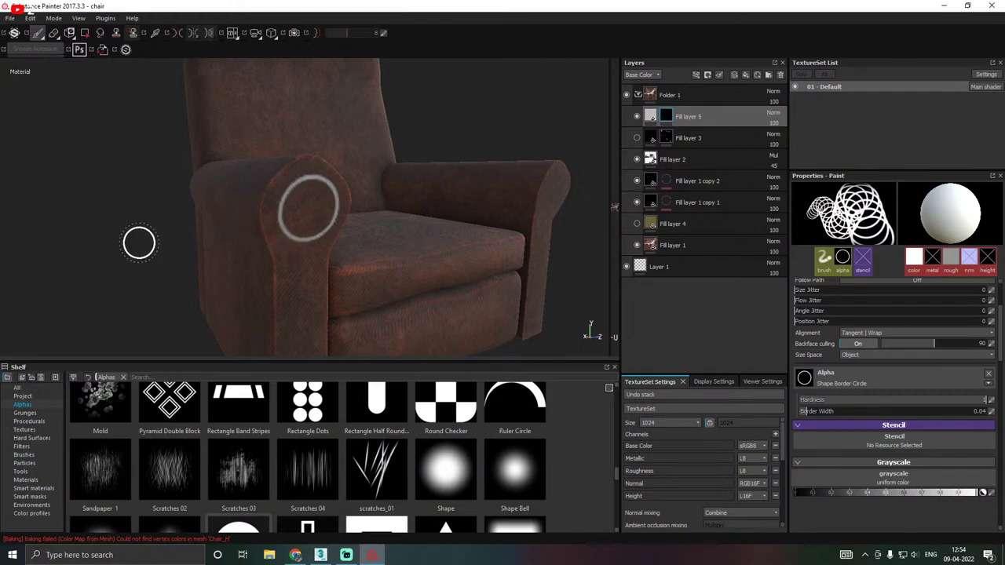
mouse_move(387, 206)
alt+mouse_down()
mouse_move(240, 227)
mouse_move(314, 208)
mouse_move(363, 212)
alt+mouse_up()
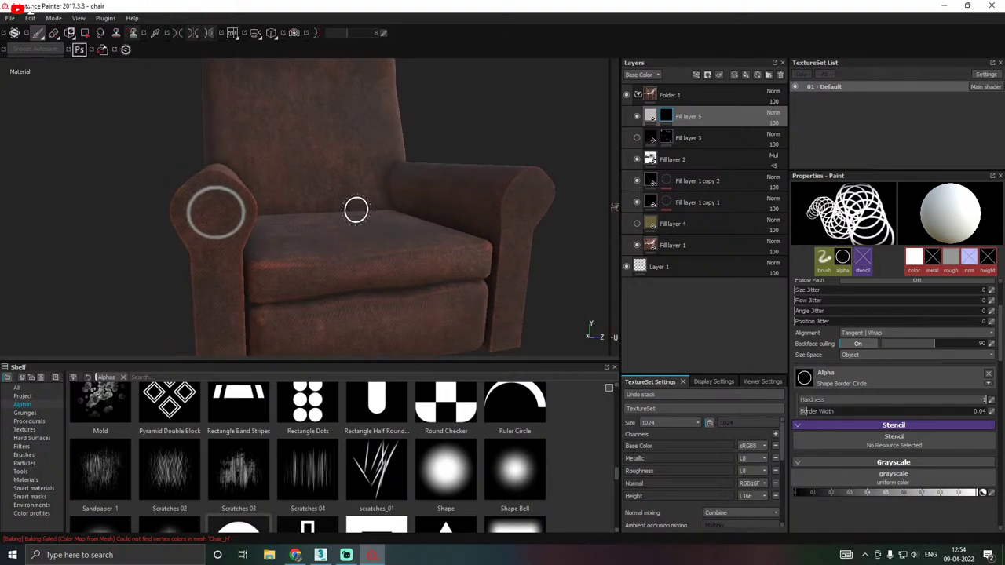
key(ctrl)
alt+drag(356, 208, 356, 220)
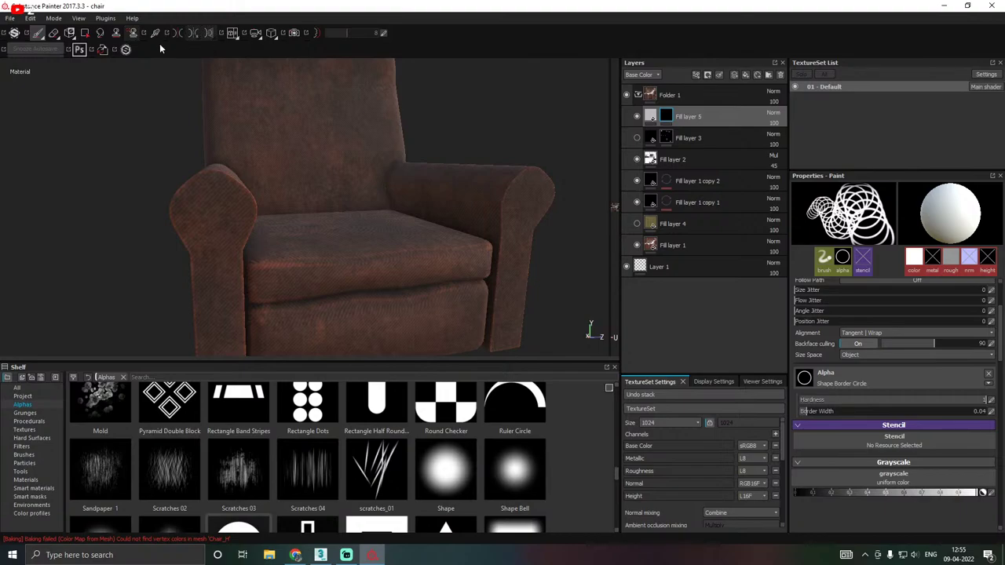
Turn on symmetry with a vertical mirror plane.
click(178, 33)
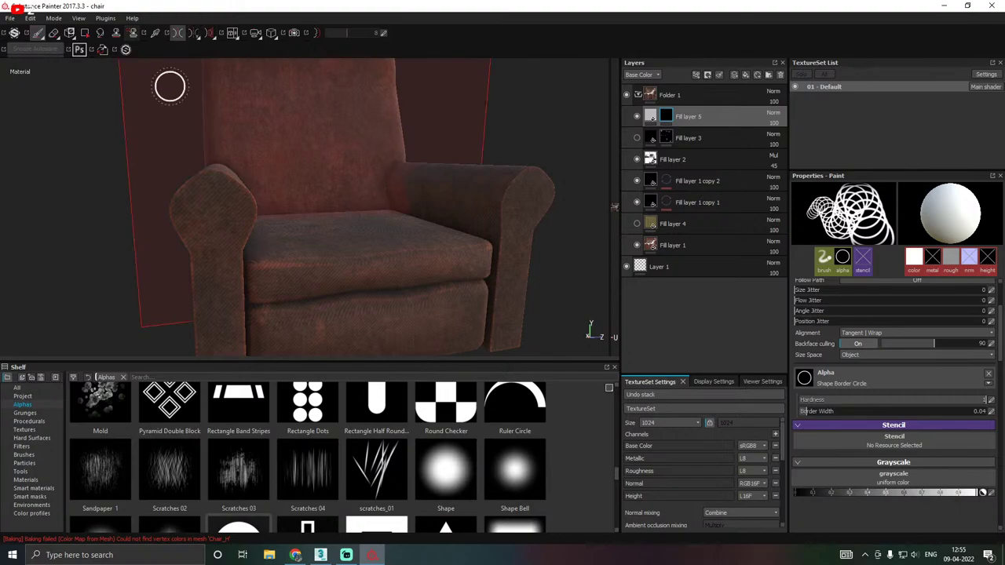
click(193, 36)
click(202, 59)
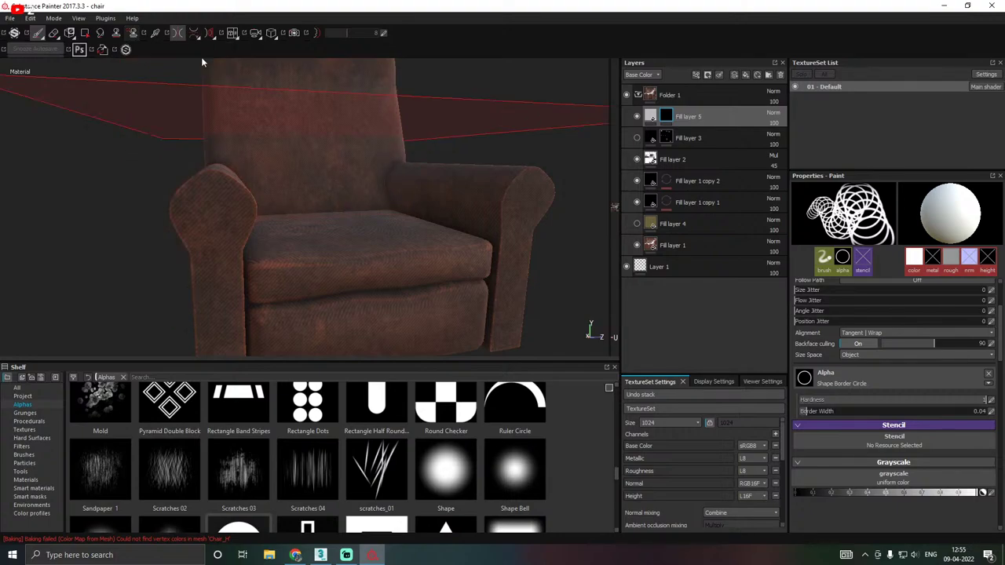
click(194, 36)
click(211, 69)
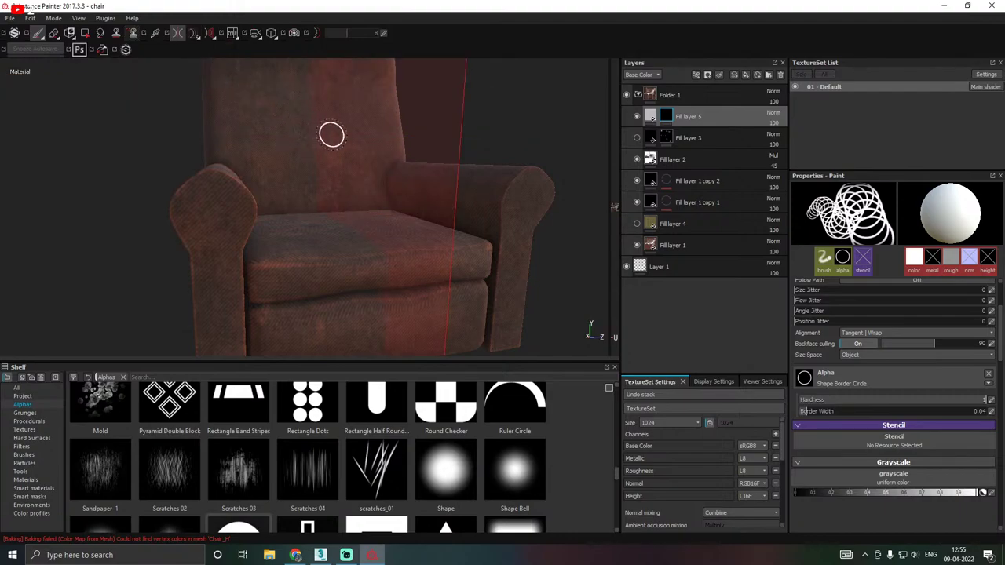
Stamp matching thin rings on both armrests and select Fill layer 5's fill.
mouse_move(428, 181)
alt+mouse_down()
mouse_move(406, 175)
mouse_move(419, 177)
alt+mouse_up()
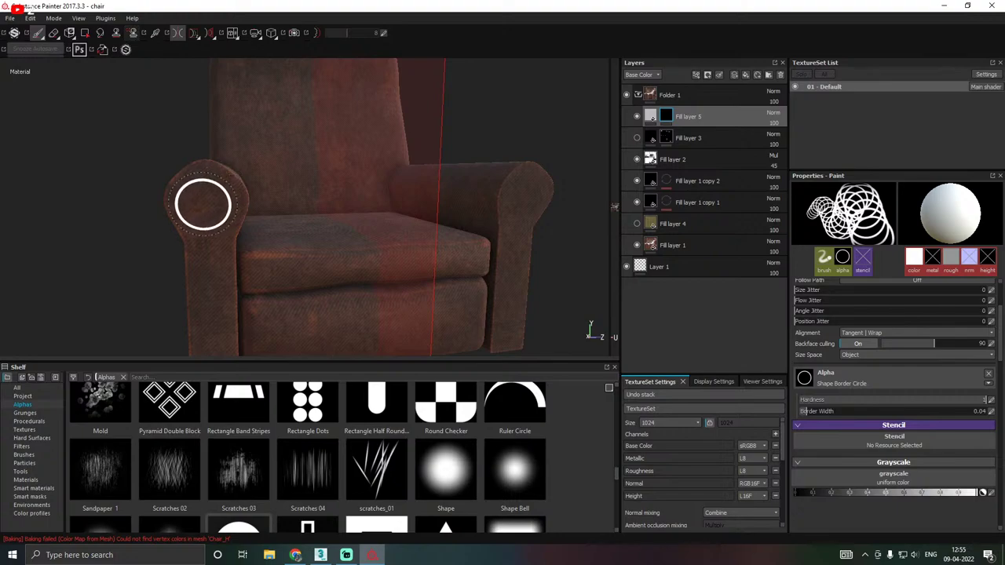
click(206, 202)
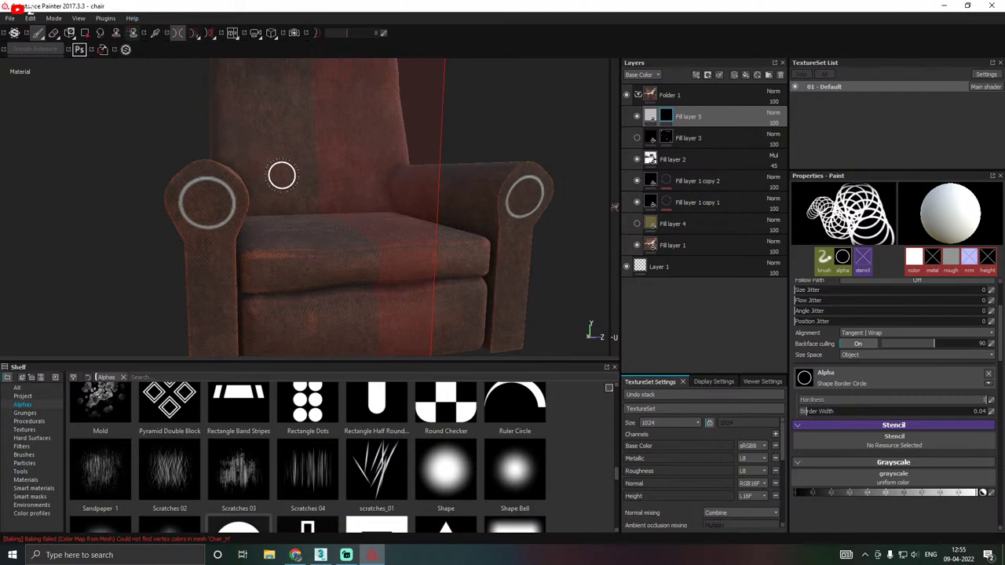
alt+drag(283, 173, 384, 160)
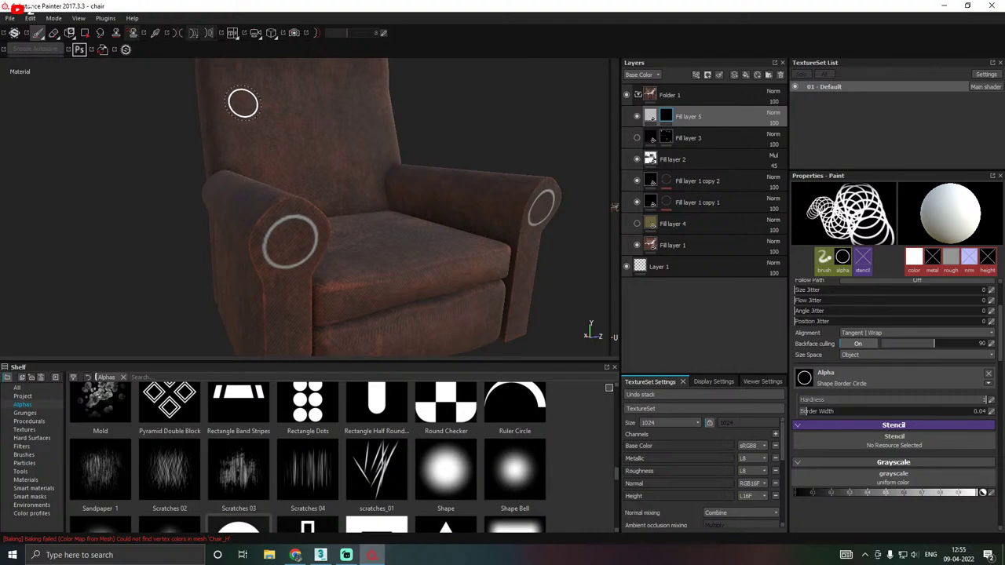
scroll(308, 252, up, 5)
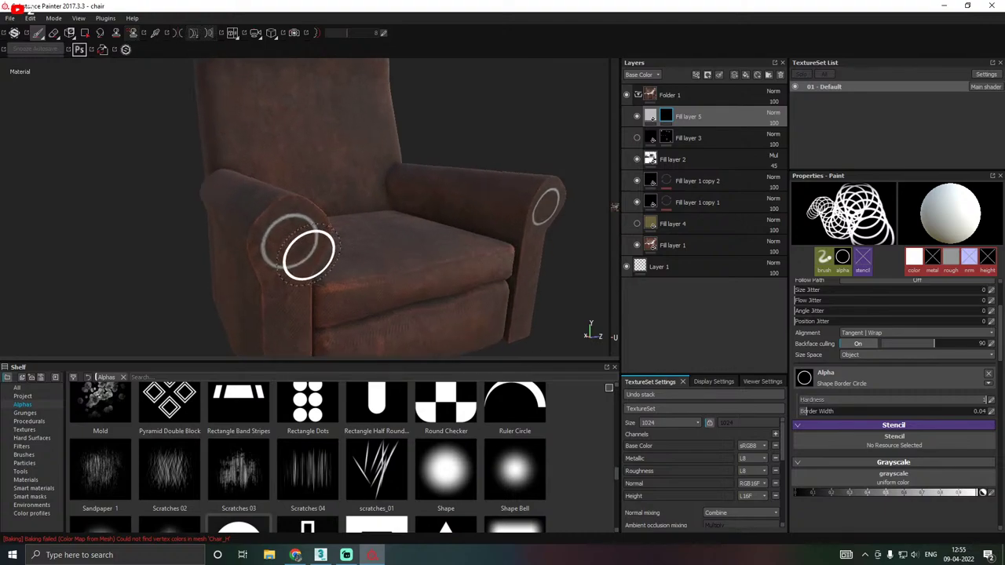
mouse_move(373, 241)
alt+mouse_down()
mouse_move(350, 243)
mouse_move(393, 251)
alt+mouse_up()
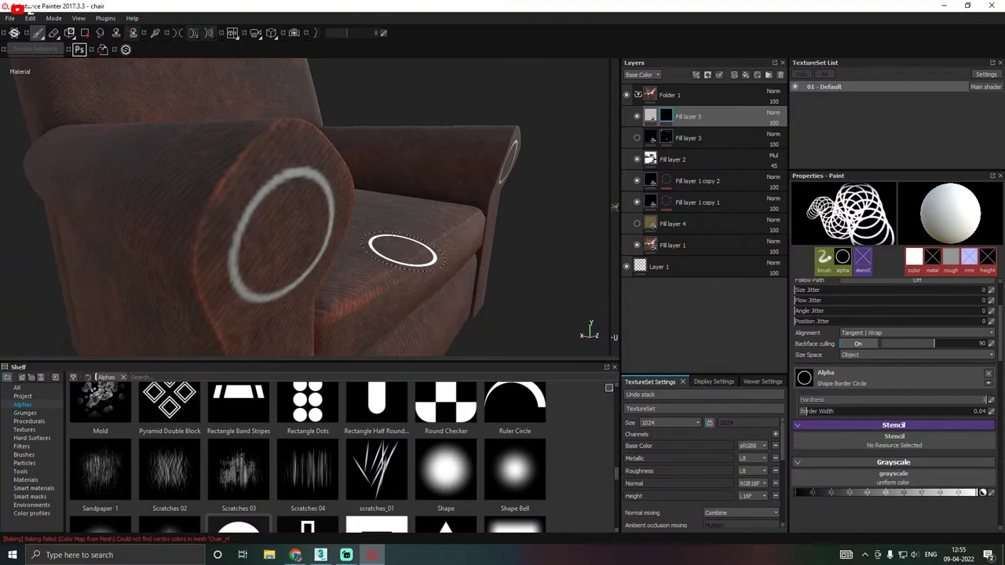
click(651, 116)
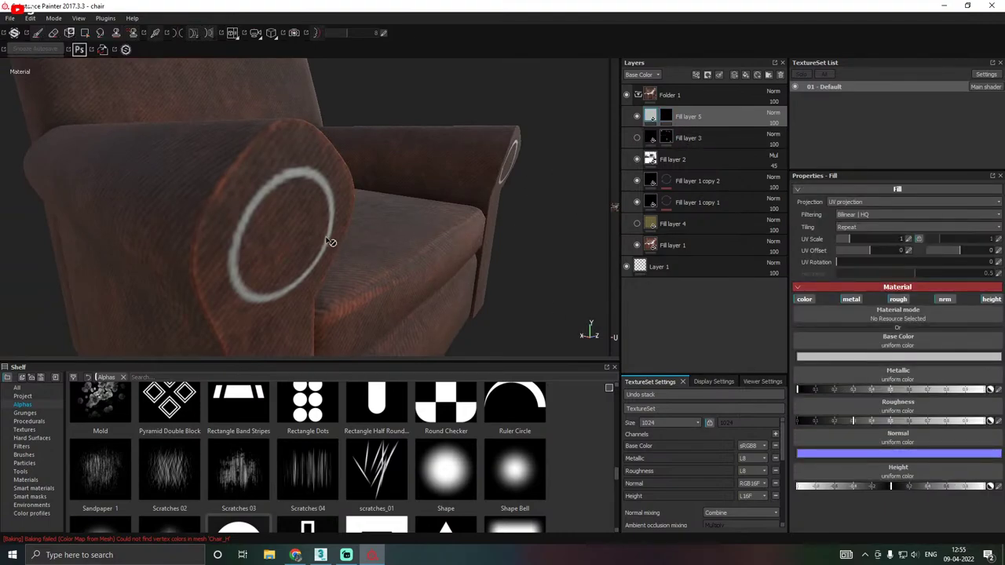
Lower Fill layer 5's height and disable its colour channel so the ring becomes a groove.
alt+drag(330, 242, 358, 243)
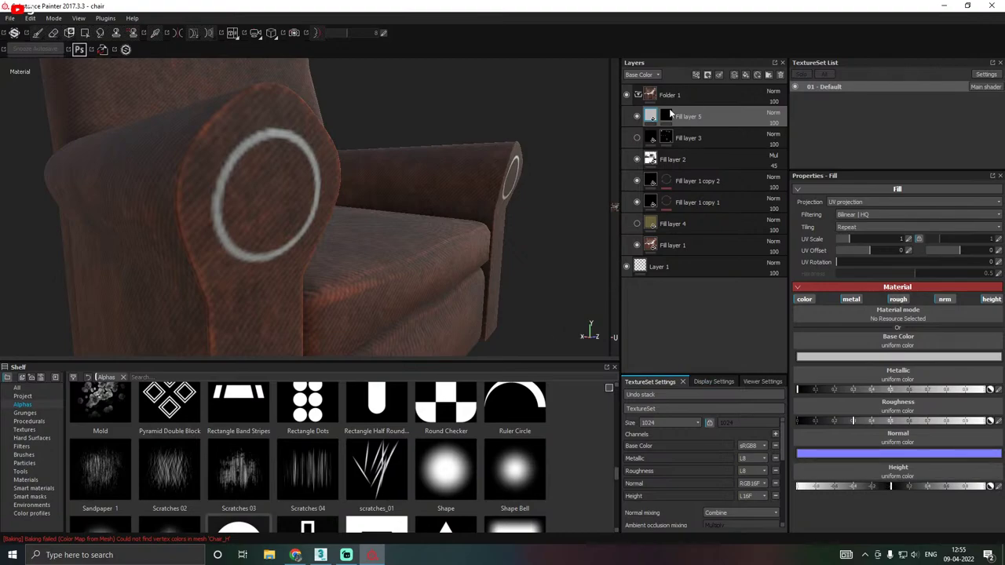
key(1)
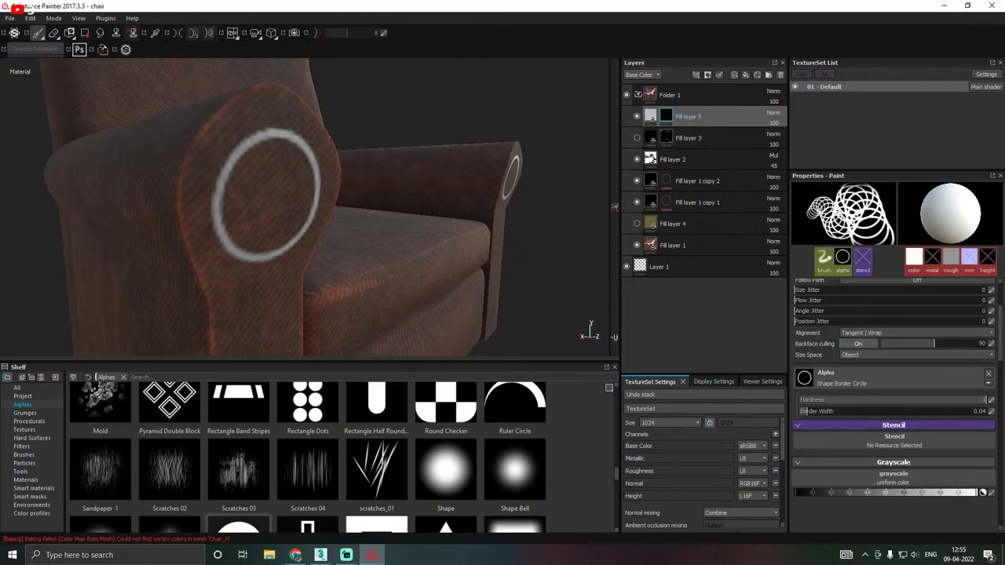
click(649, 117)
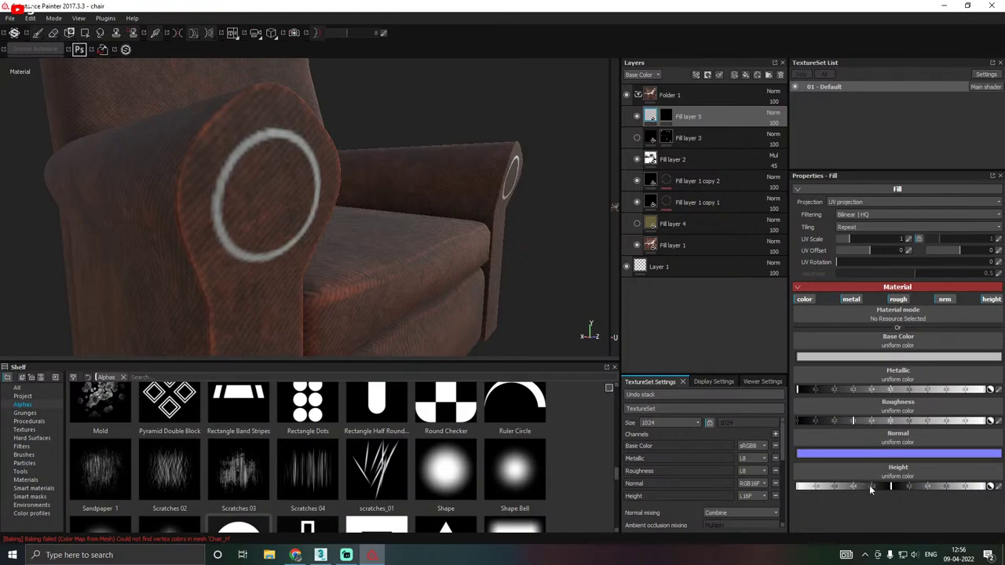
drag(892, 487, 865, 487)
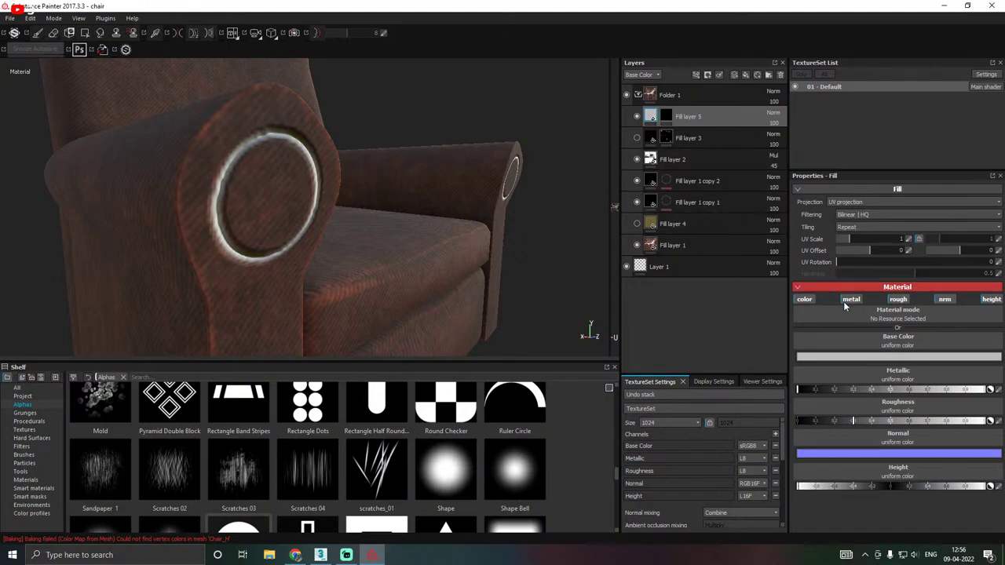
click(803, 299)
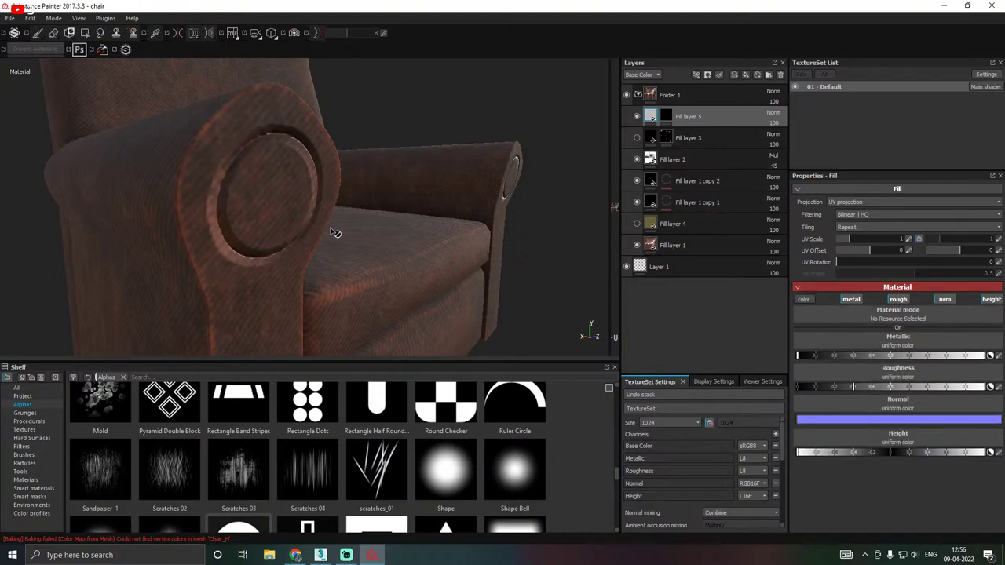
Raise Fill layer 5's height so both armrest rings show as raised rims.
alt+drag(335, 233, 212, 266)
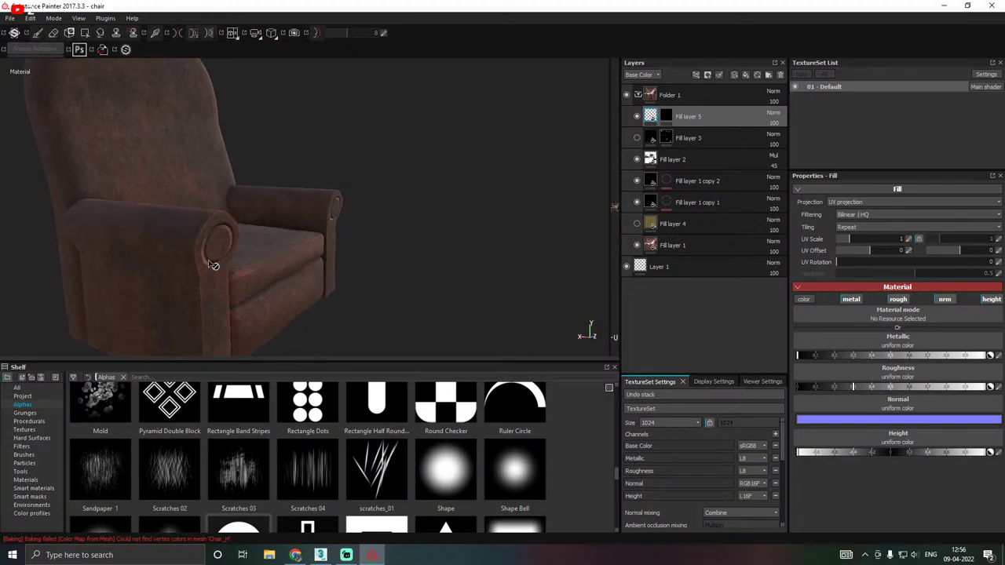
scroll(223, 269, up, 5)
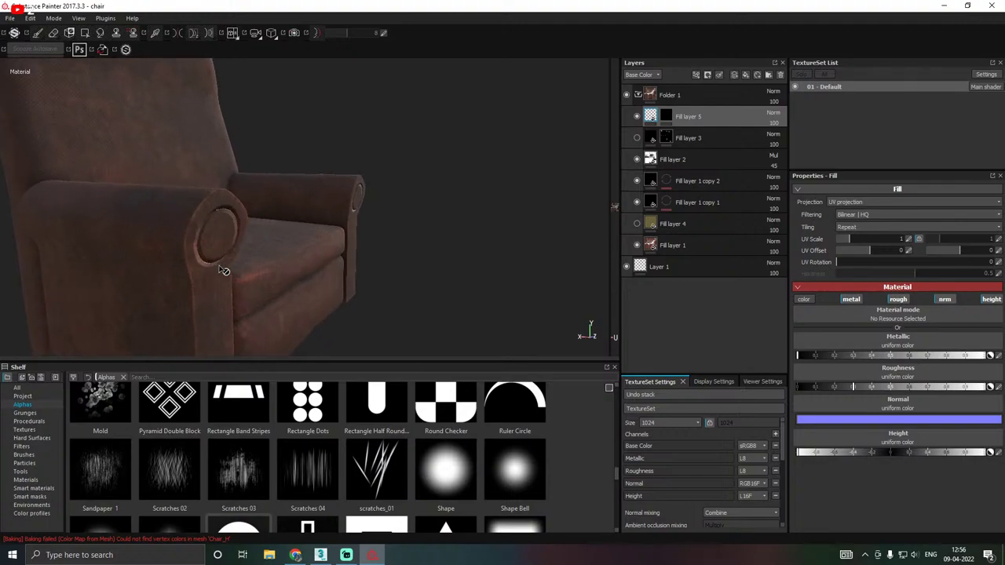
mouse_move(265, 267)
alt+mouse_down()
mouse_move(231, 246)
mouse_move(259, 251)
alt+mouse_up()
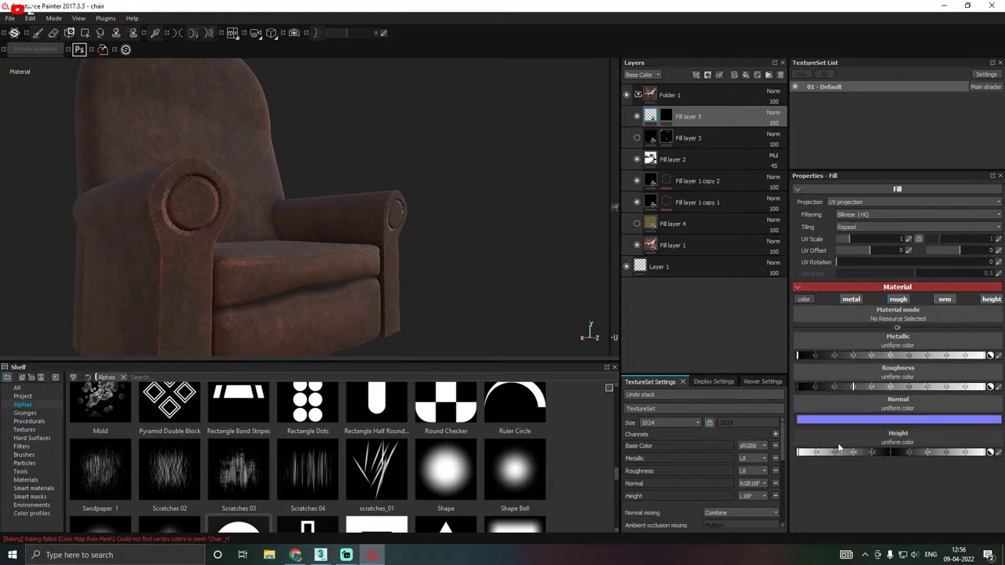
drag(836, 454, 926, 455)
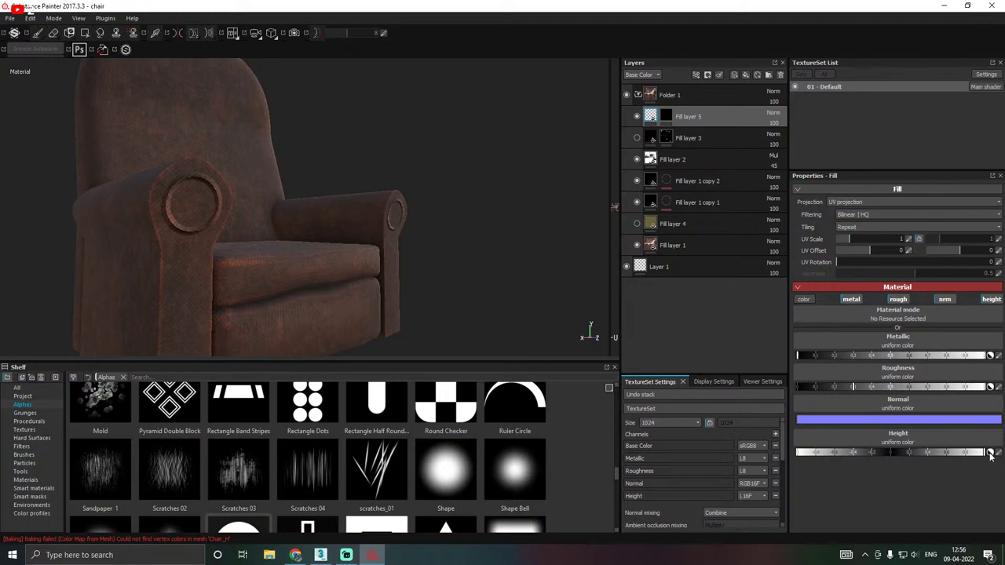
alt+drag(528, 286, 478, 288)
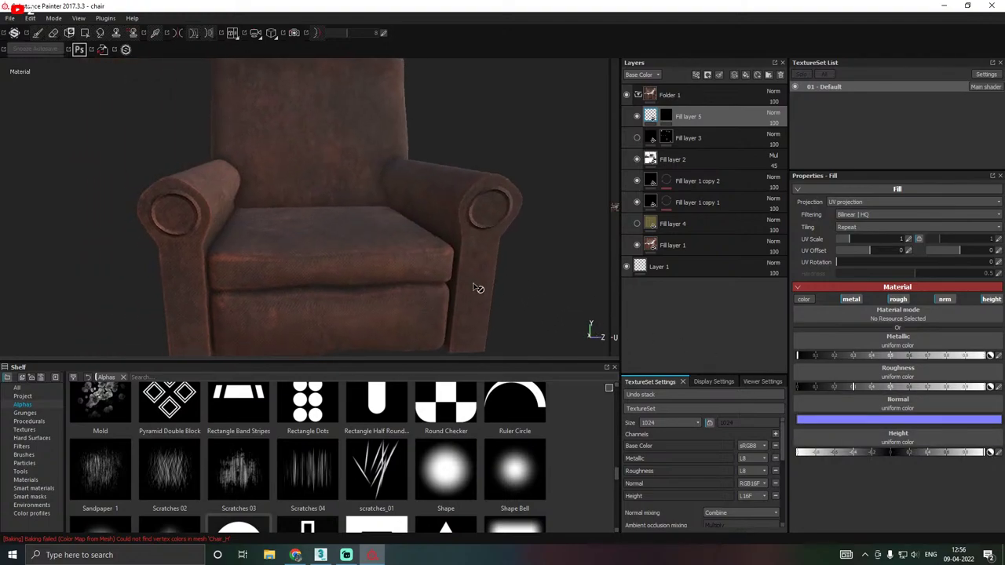
alt+drag(365, 276, 398, 278)
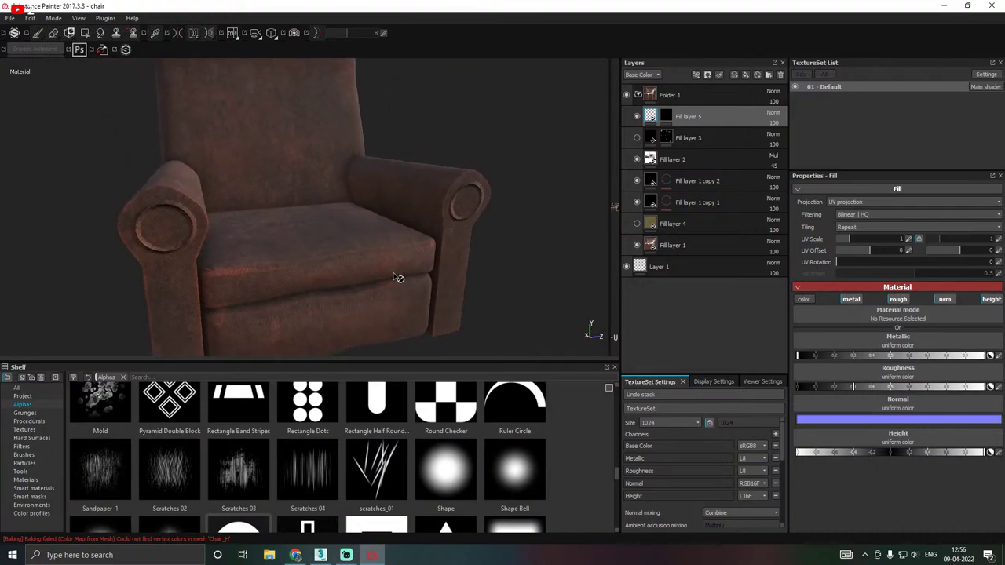
scroll(285, 427, down, 2)
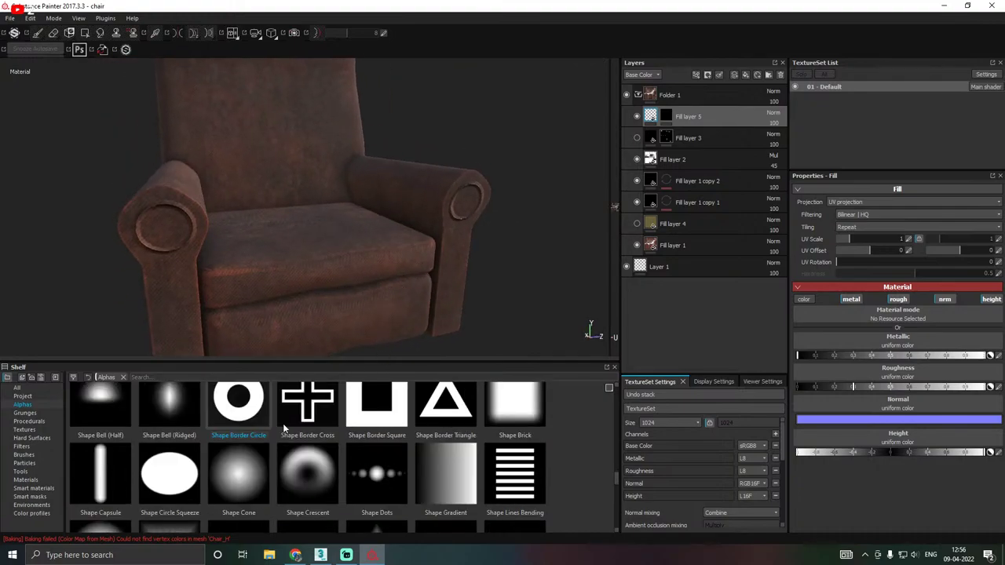
Clear Fill layer 5's mask and pick the Sign Power alpha for the brush.
click(669, 115)
right_click(672, 114)
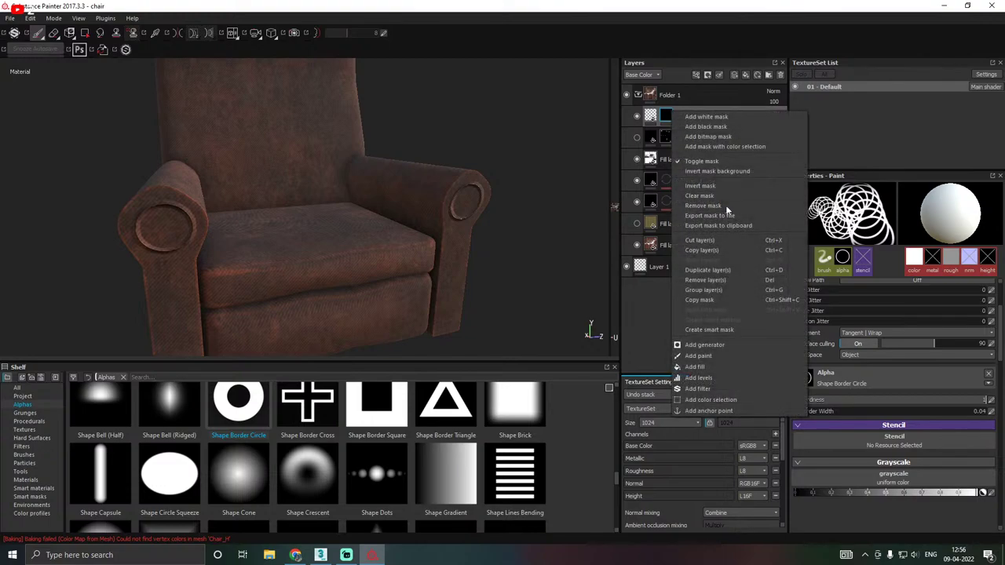
click(699, 195)
scroll(311, 472, down, 3)
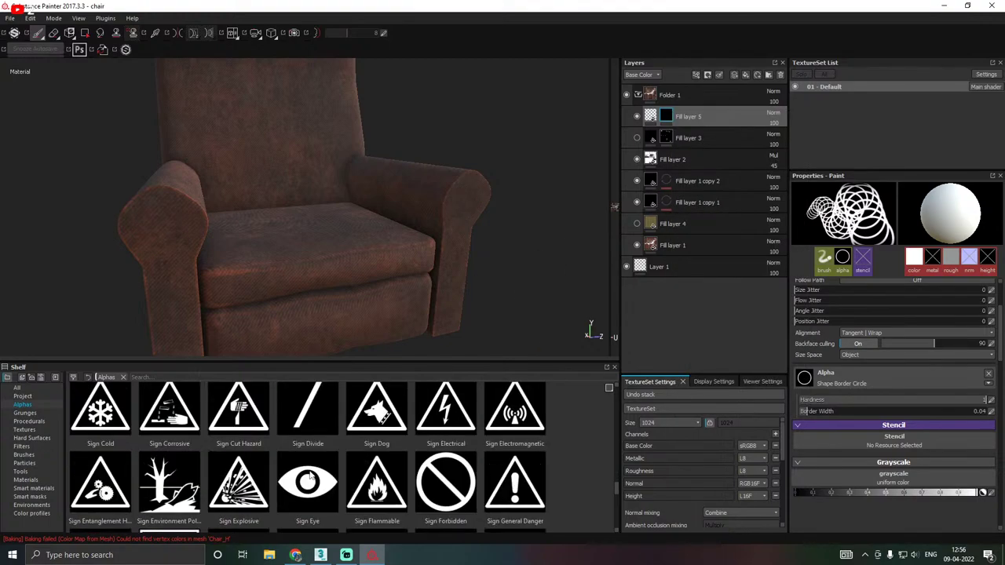
scroll(333, 471, down, 2)
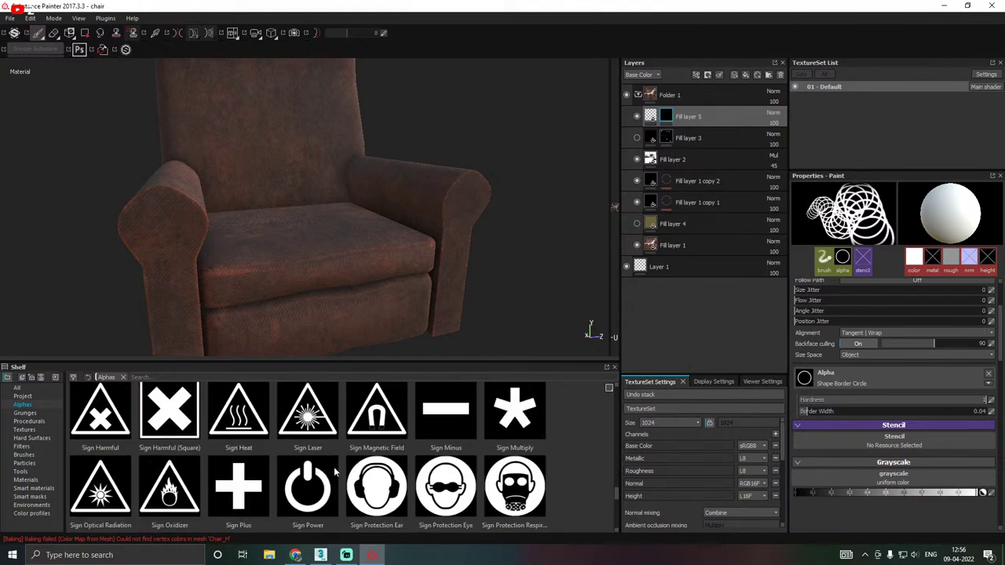
mouse_move(340, 472)
click(325, 500)
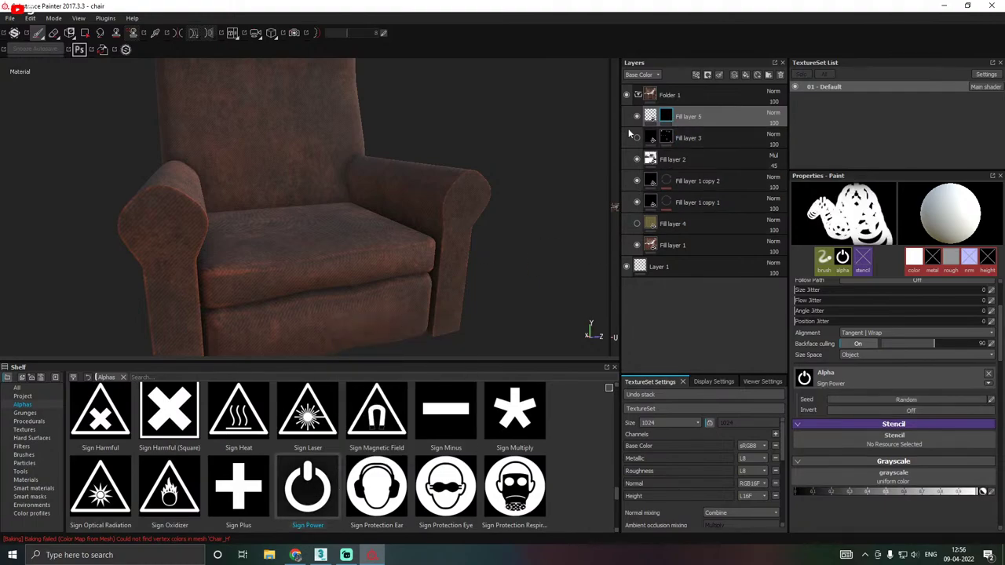
Stamp a mirrored power sign on both armrests, then turn symmetry off.
click(180, 32)
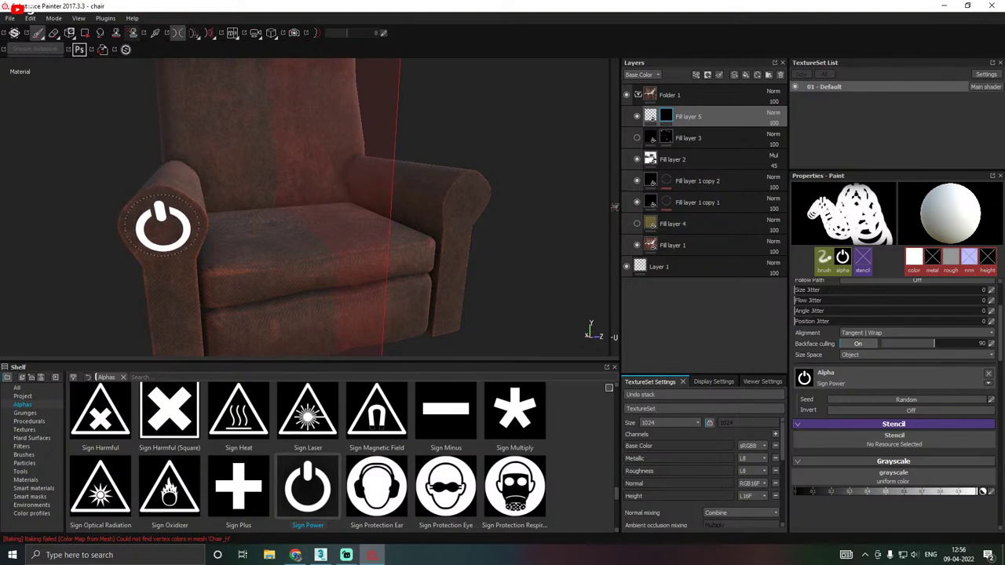
click(162, 226)
alt+drag(220, 121, 304, 122)
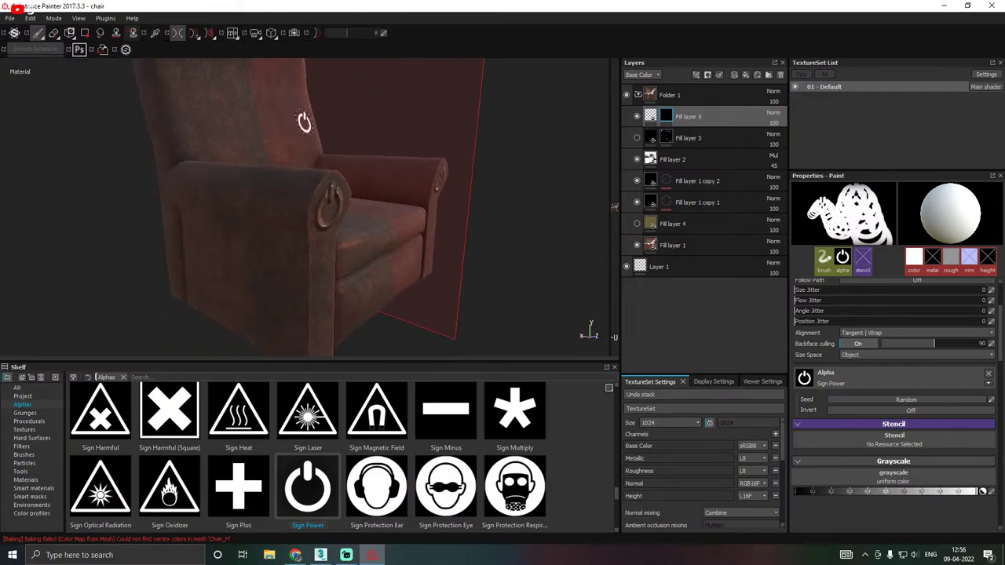
click(187, 35)
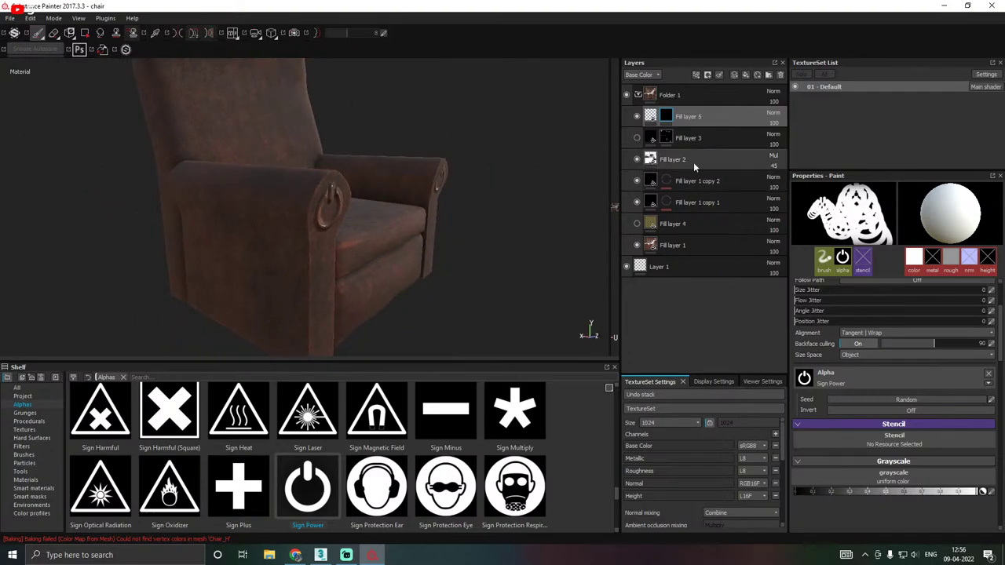
Lower Fill layer 5's height so the power emblem looks flatter.
click(650, 116)
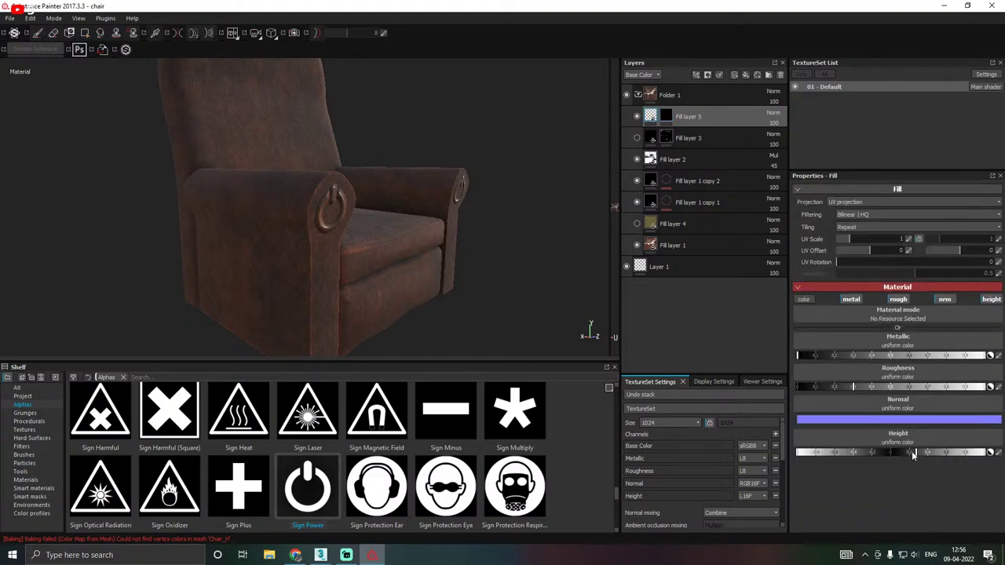
drag(913, 454, 852, 454)
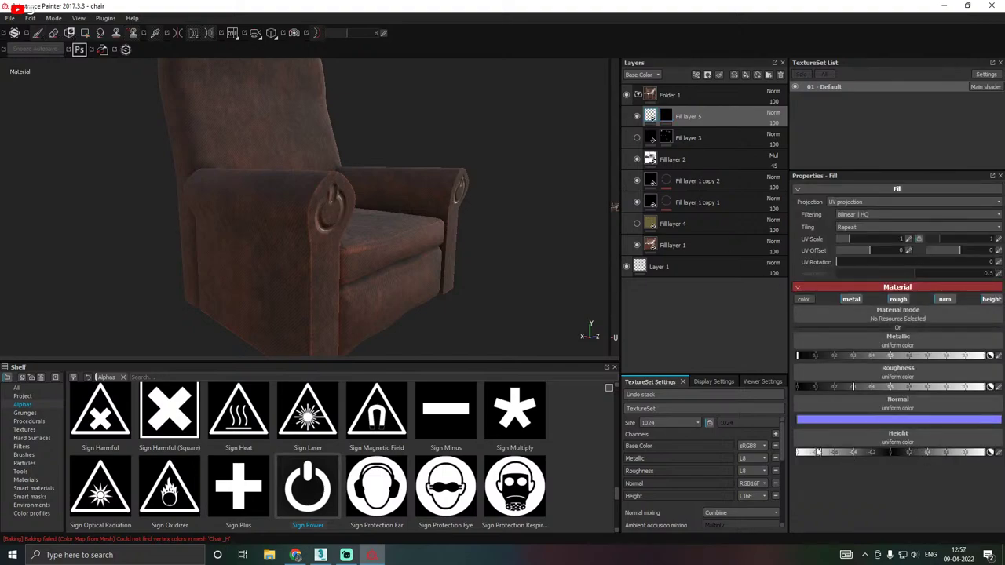
alt+drag(471, 267, 482, 285)
scroll(531, 299, down, 2)
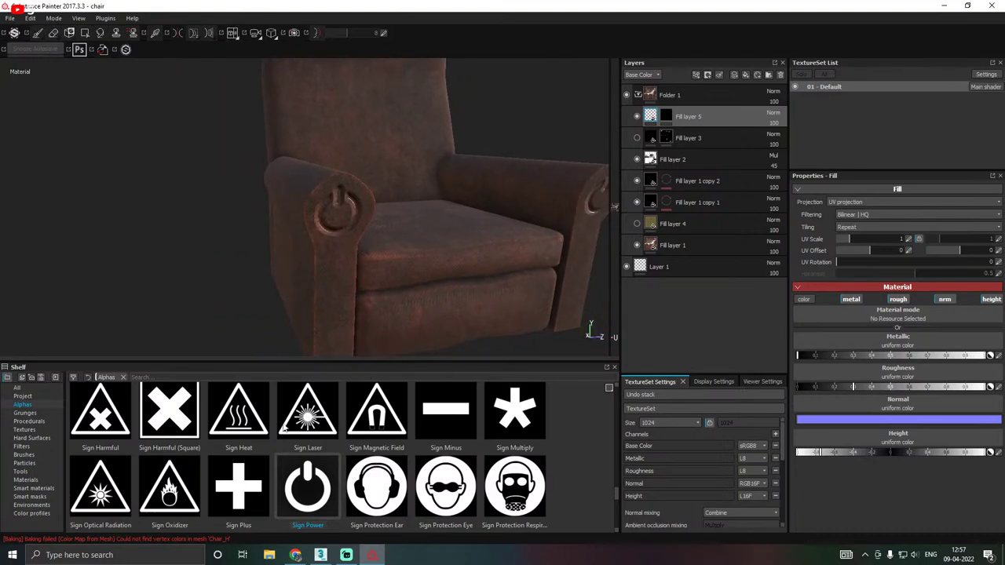
scroll(308, 446, up, 3)
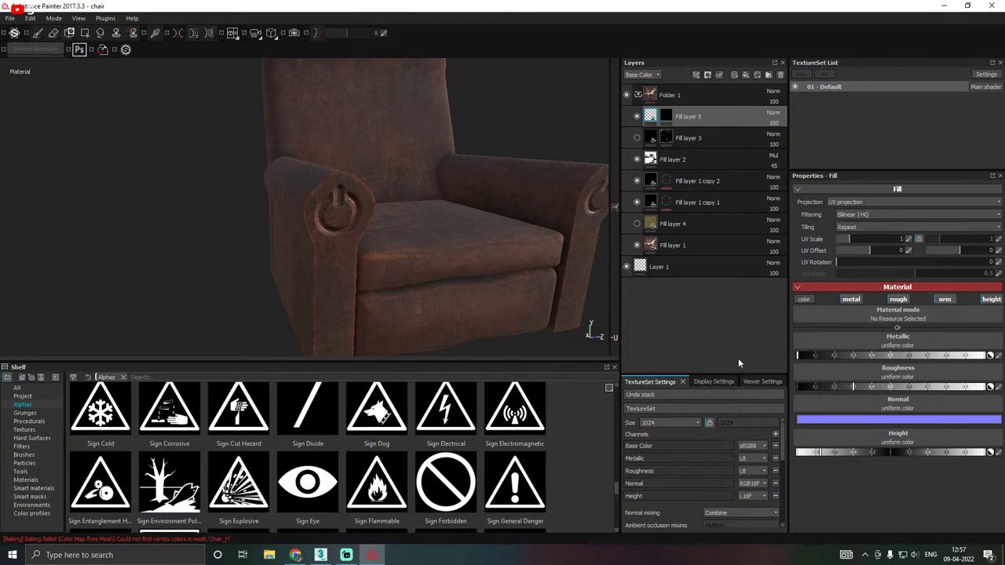
Clear Fill layer 5's mask to remove the painted power emblem from the chair arms.
key(1)
right_click(661, 116)
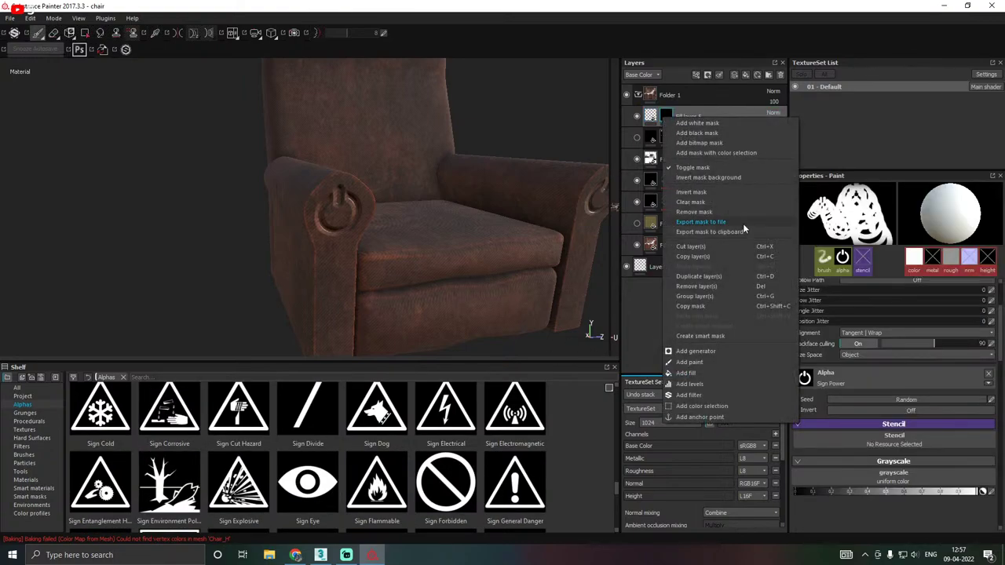
click(694, 208)
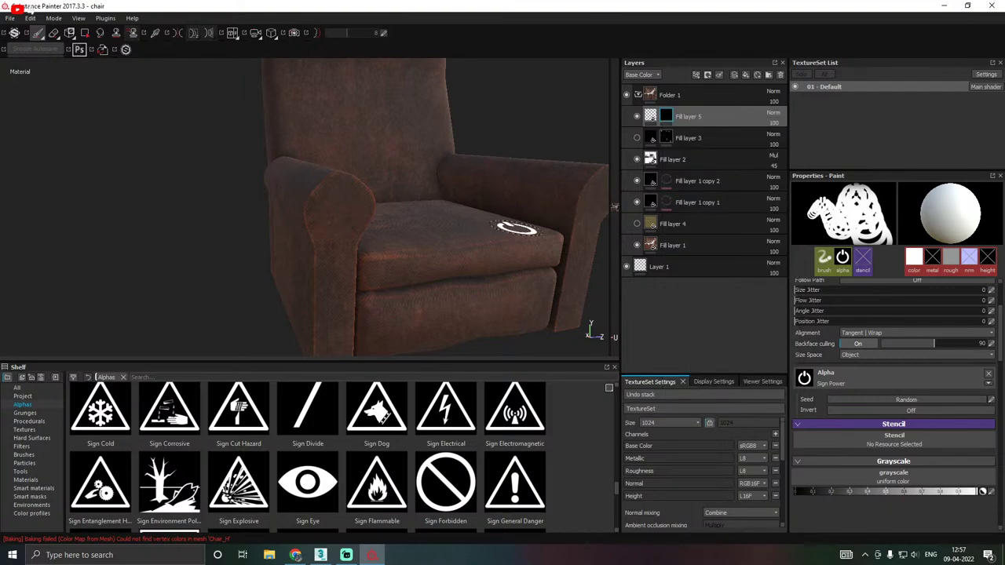
alt+drag(310, 259, 406, 262)
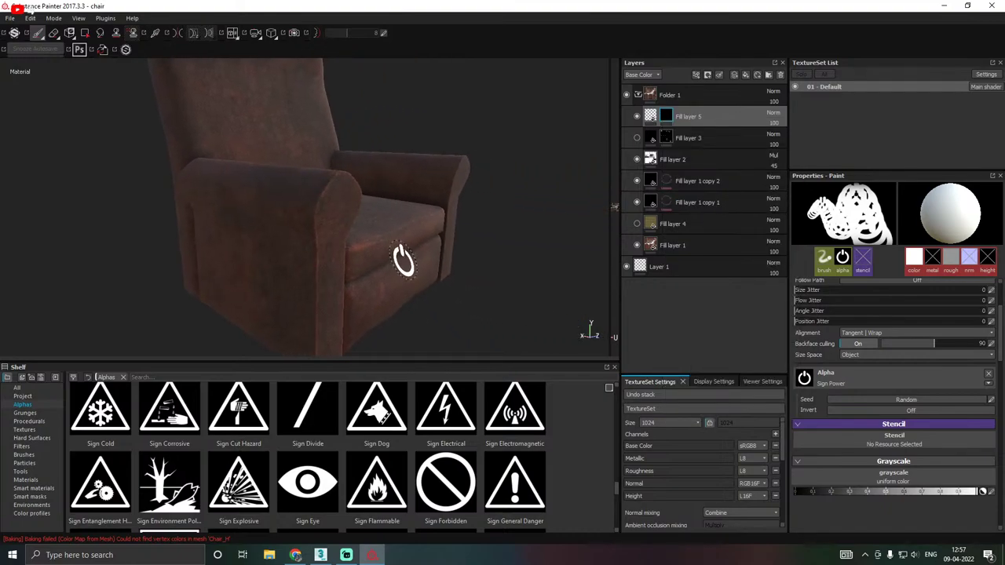
scroll(296, 278, down, 3)
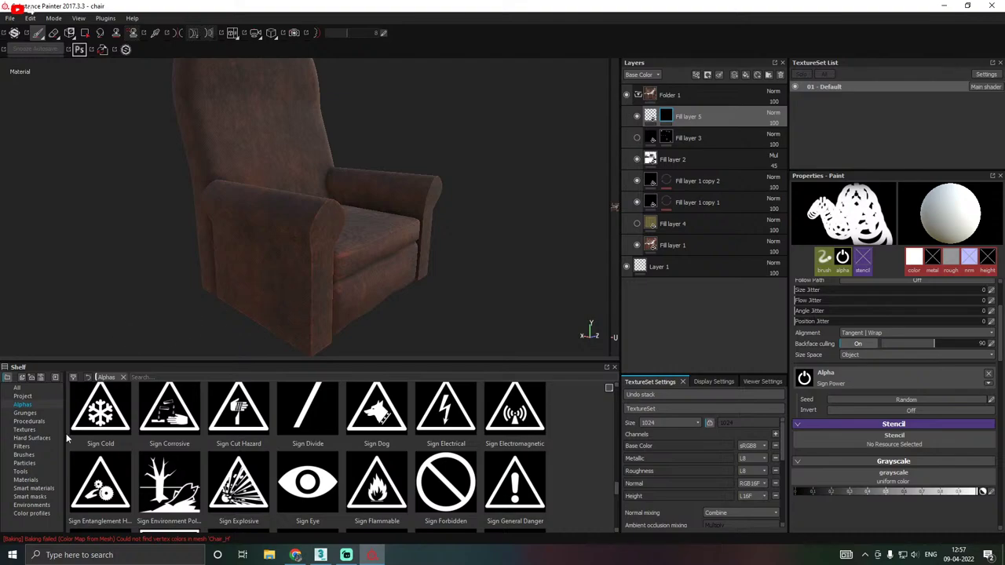
Browse the grunge and procedural shelf textures, enlarge the 3D view, and save the project.
click(25, 413)
click(30, 423)
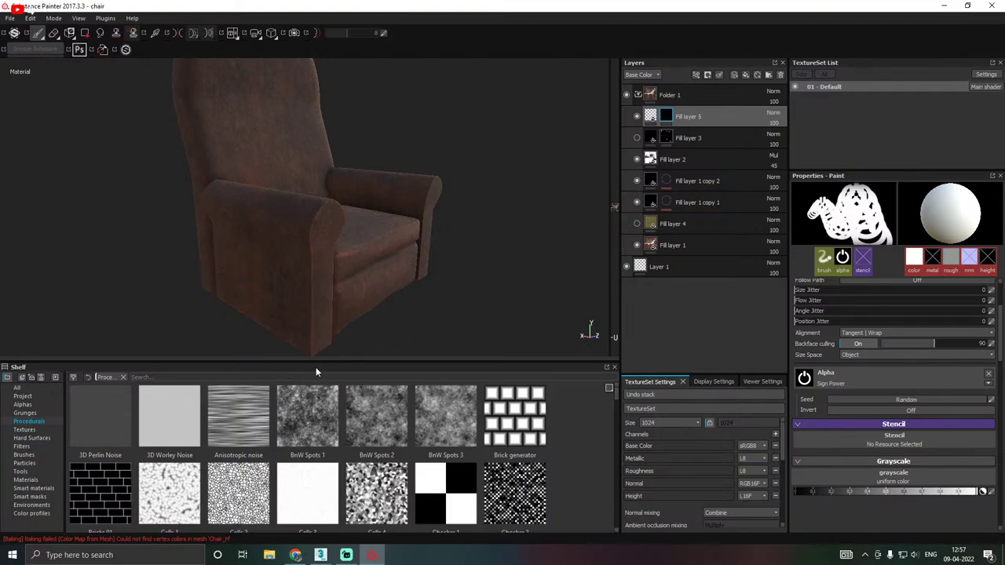
drag(315, 362, 322, 389)
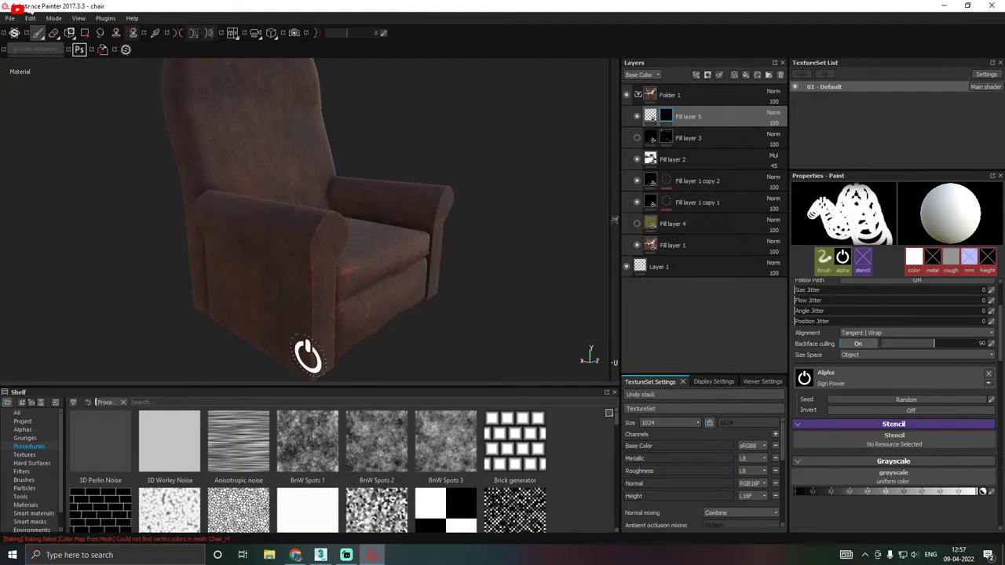
click(10, 18)
click(31, 110)
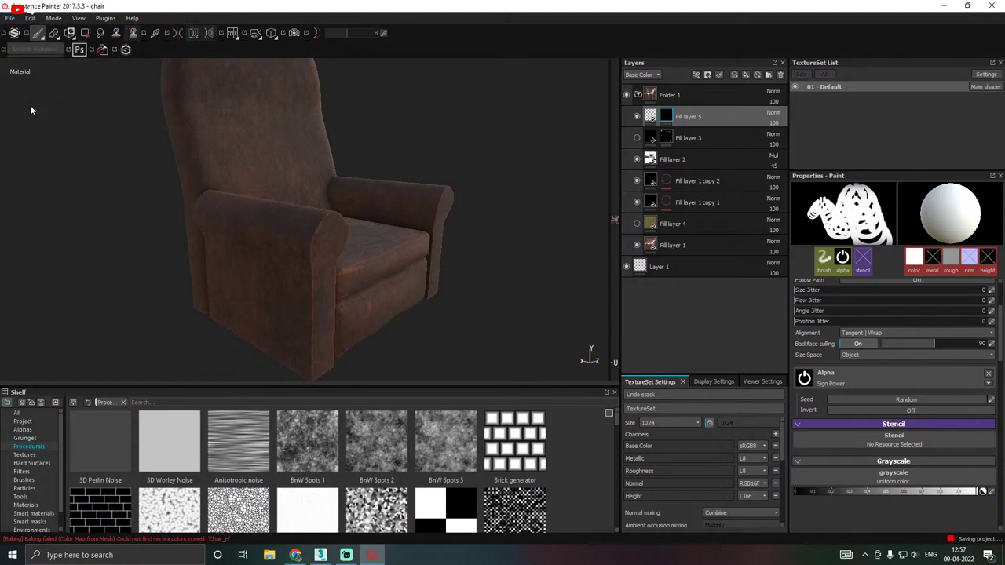
Check the chair wireframe in 3ds Max, then return to Substance Painter.
alt+drag(352, 173, 240, 130)
scroll(299, 188, down, 3)
click(10, 19)
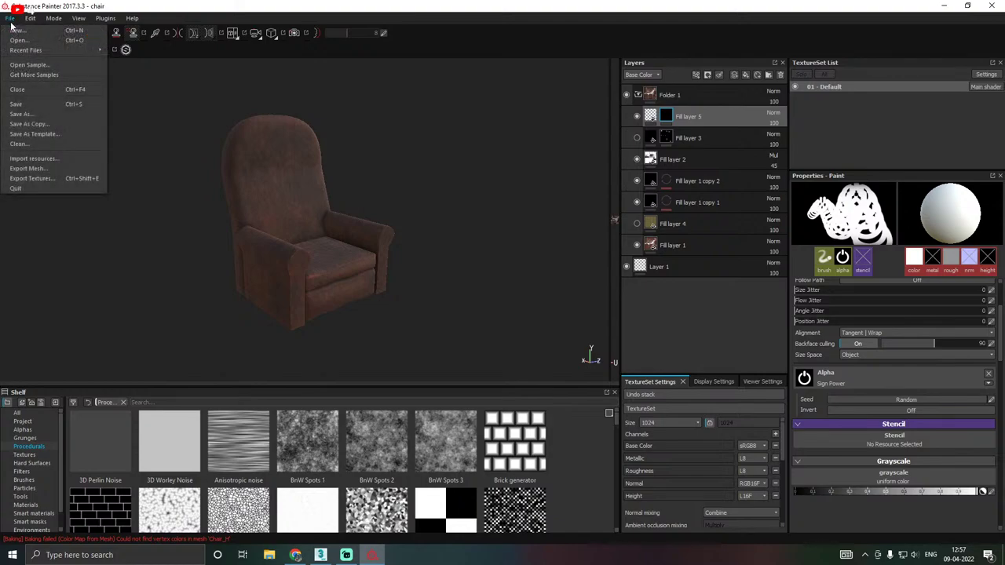
key(Escape)
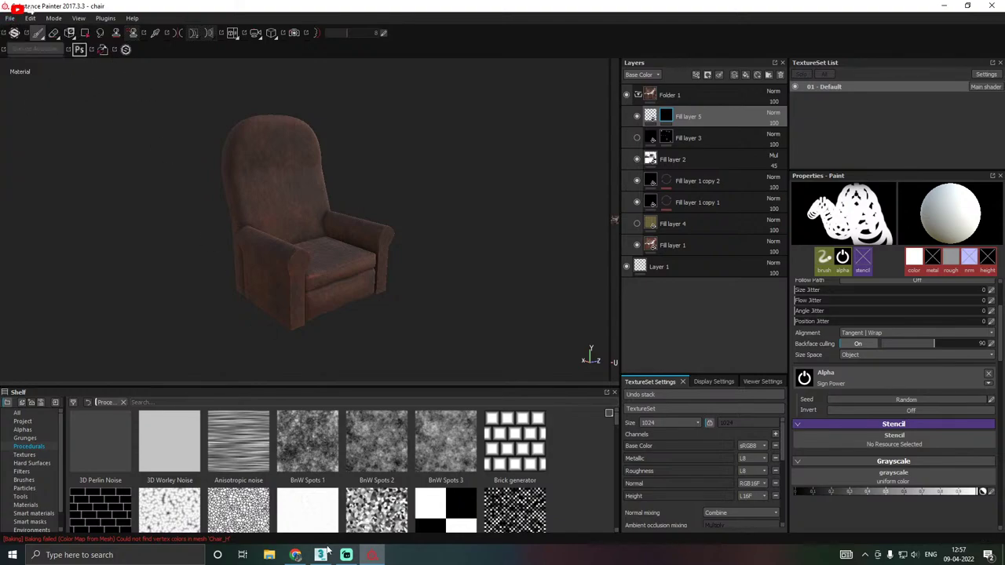
click(321, 554)
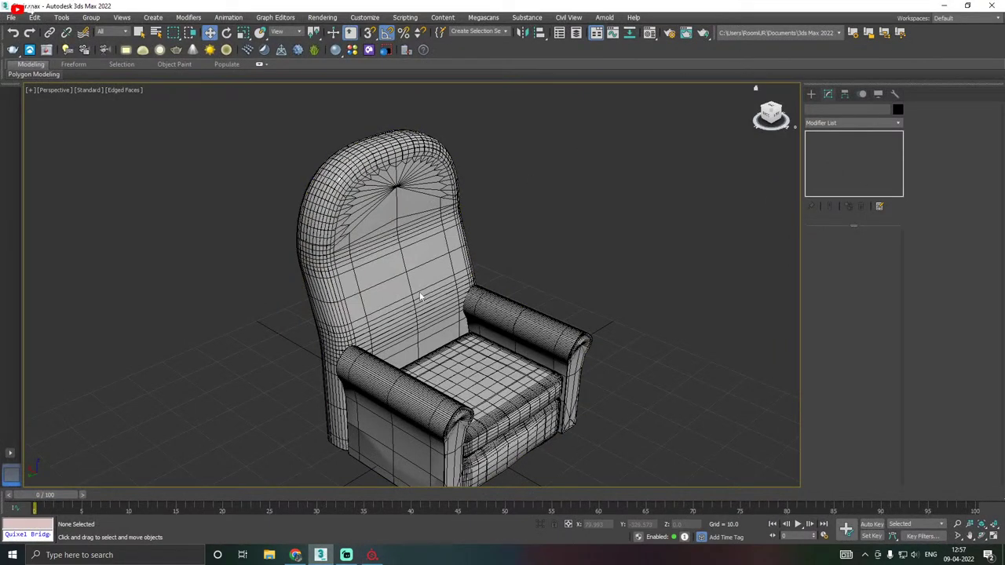
click(372, 554)
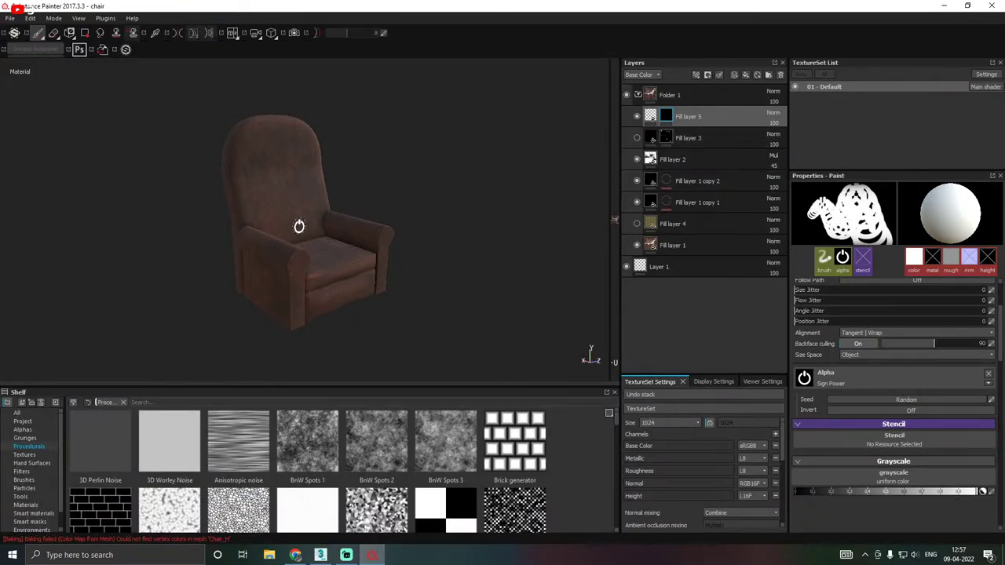
Set the brush alpha to Shape Bell from the shelf's alpha shapes, replacing Sign Power.
click(26, 431)
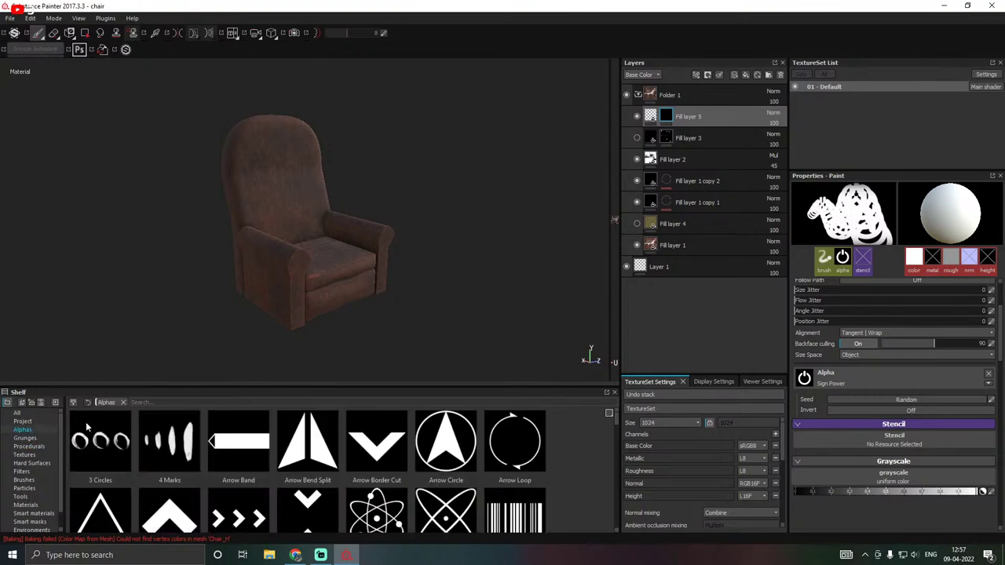
scroll(330, 453, down, 2)
scroll(330, 453, down, 8)
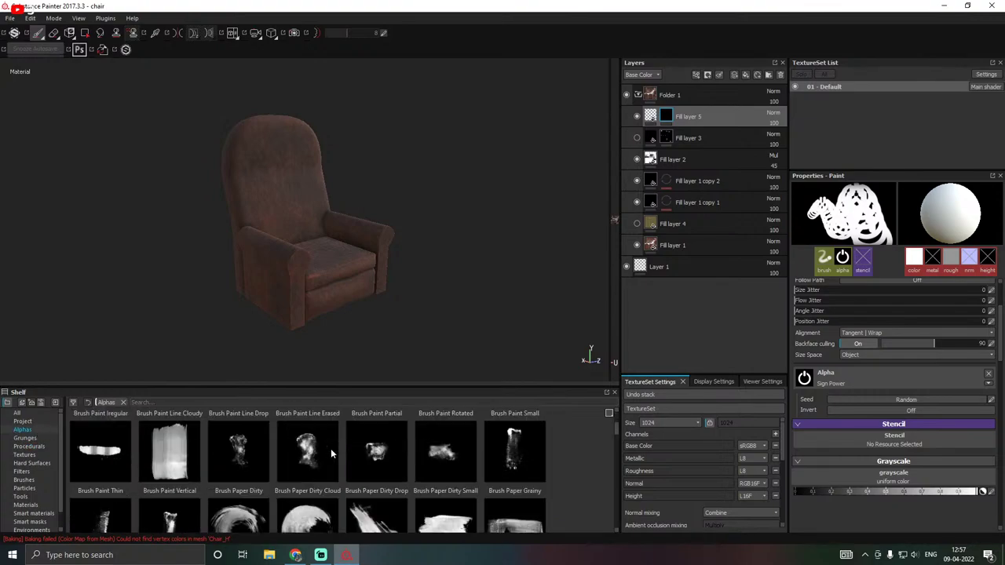
scroll(333, 453, down, 8)
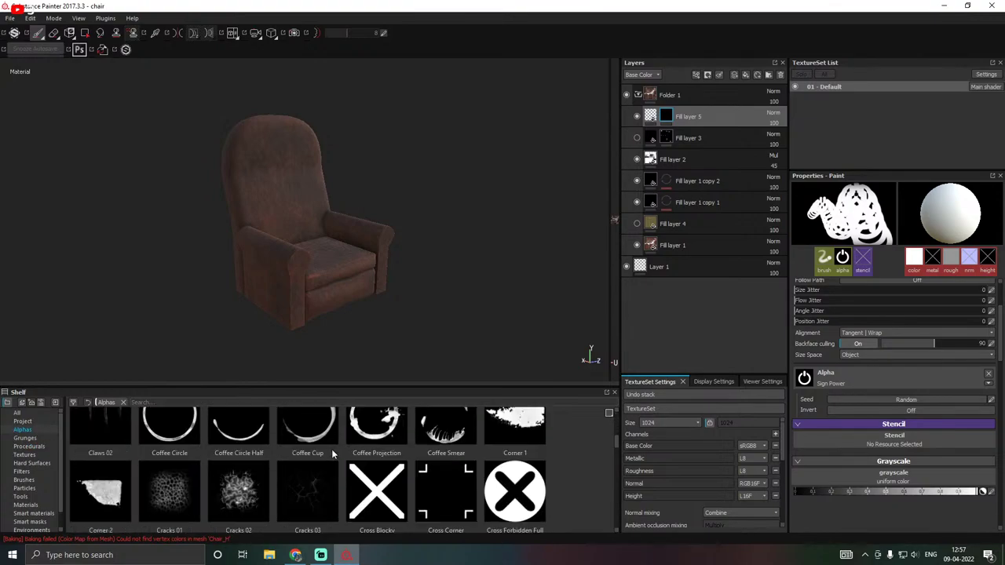
scroll(331, 452, down, 8)
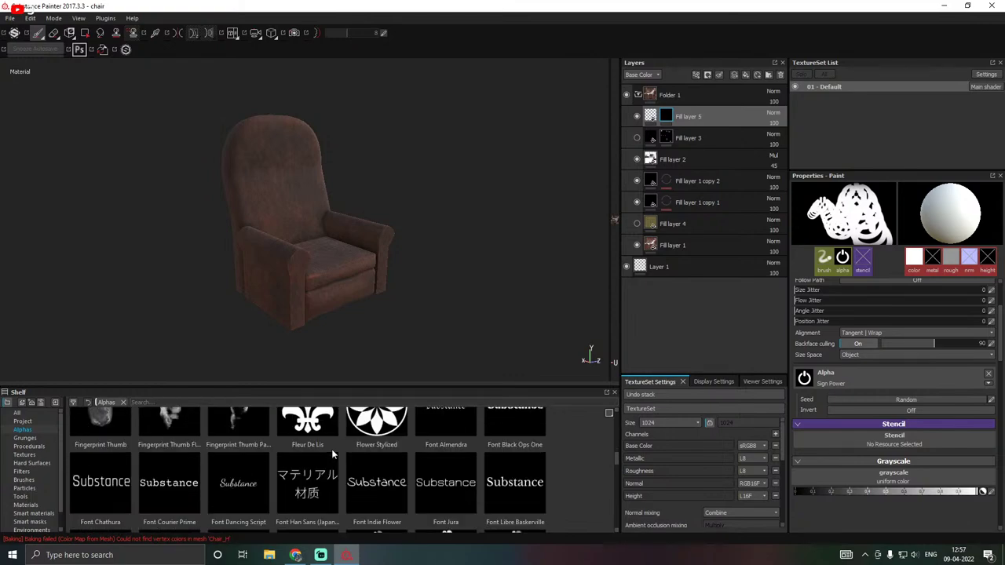
scroll(331, 455, down, 8)
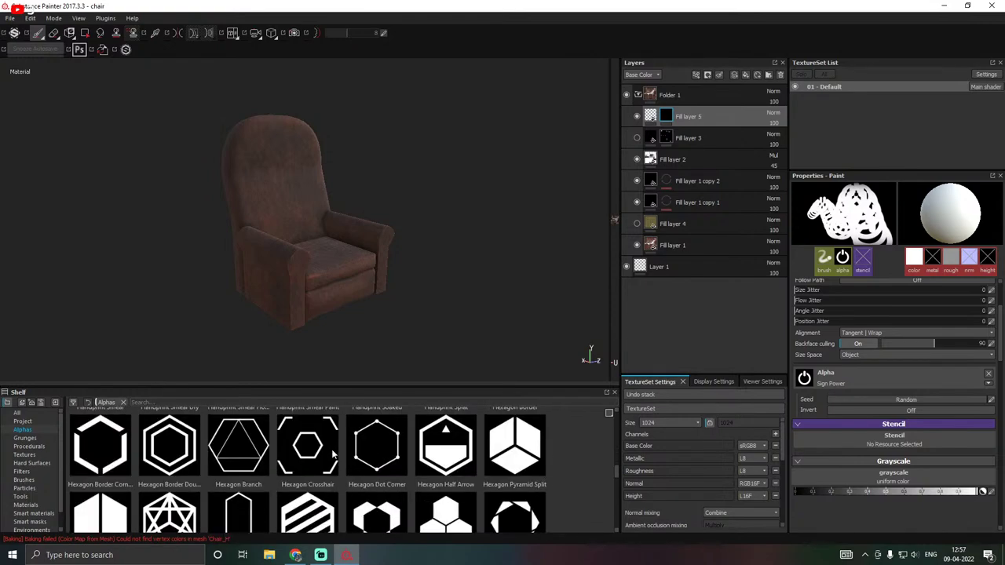
scroll(332, 453, down, 3)
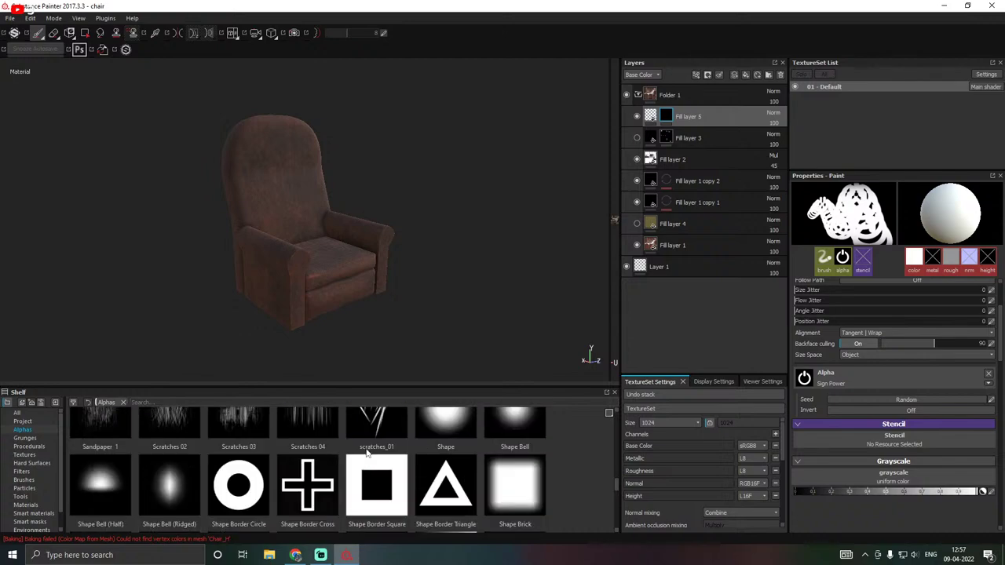
click(517, 434)
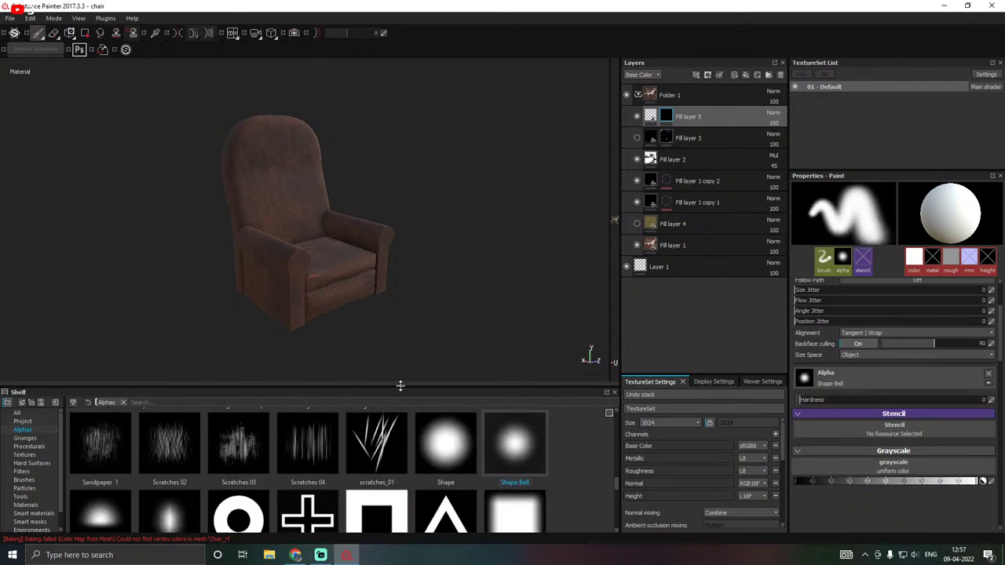
Enlarge the 3D viewport and orbit to a more frontal, slightly zoomed-out view of the chair.
drag(398, 387, 393, 438)
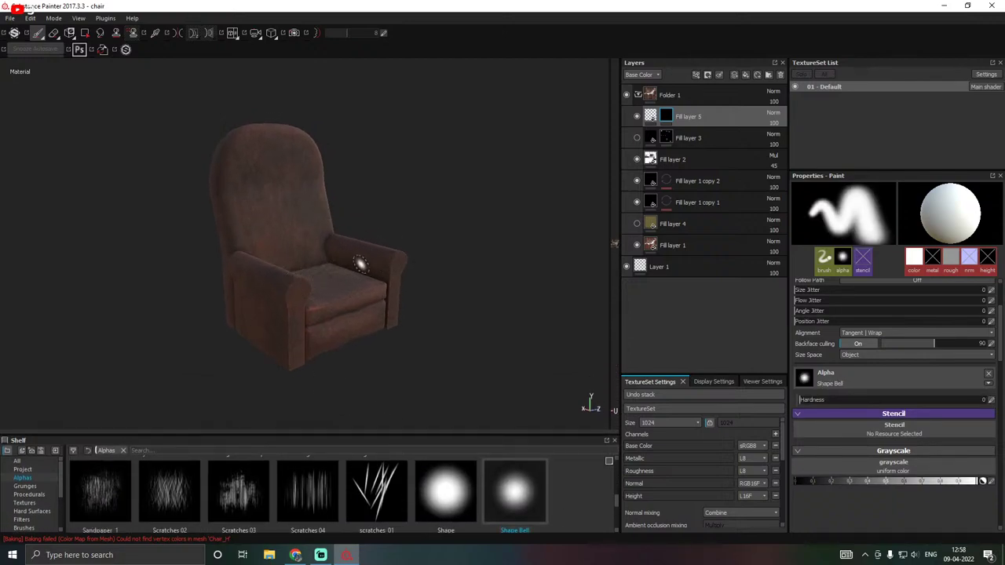
alt+drag(352, 264, 291, 269)
scroll(284, 257, down, 1)
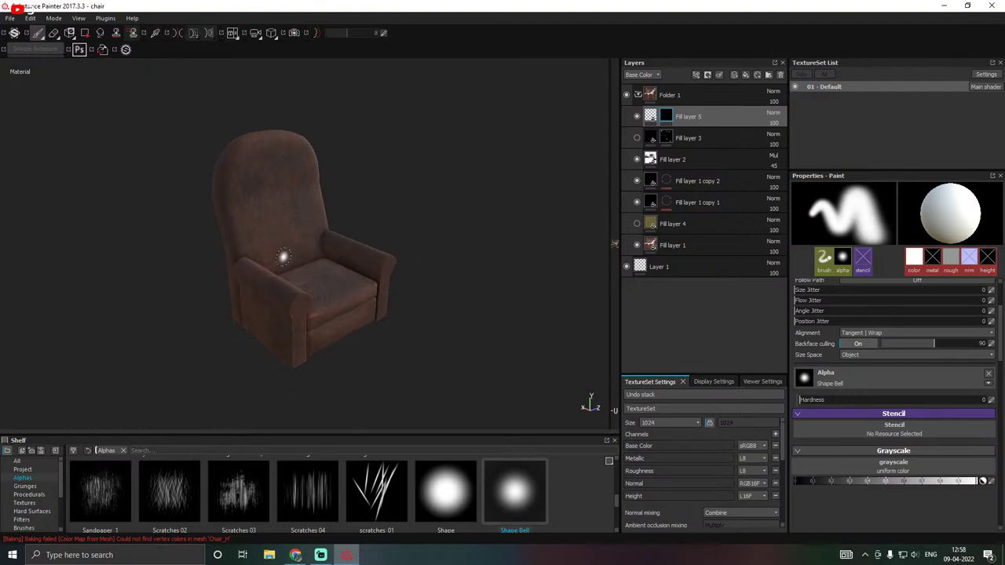
click(294, 34)
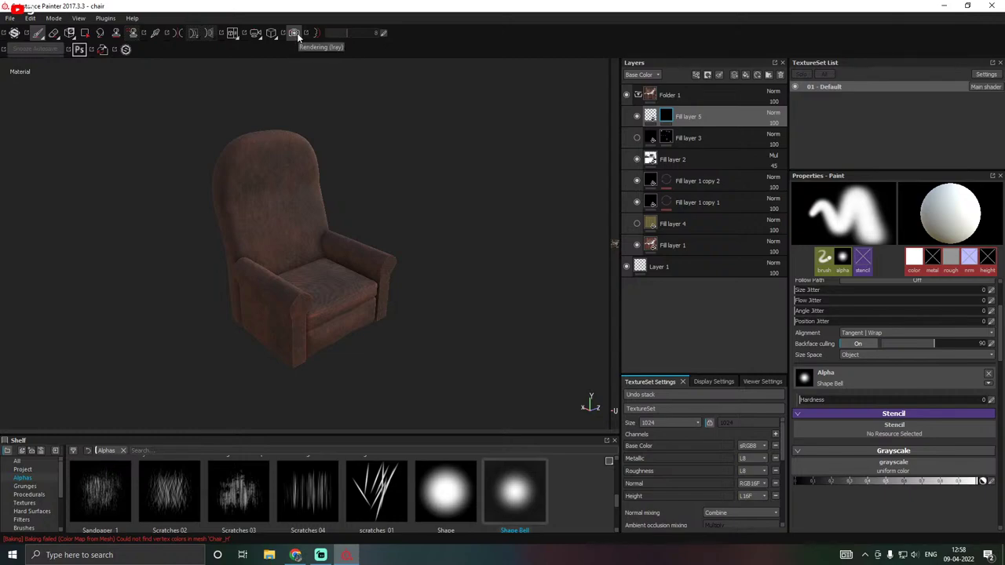
Render the chair in Iray, tilt up to show the grassland sky, and pause rendering.
click(294, 33)
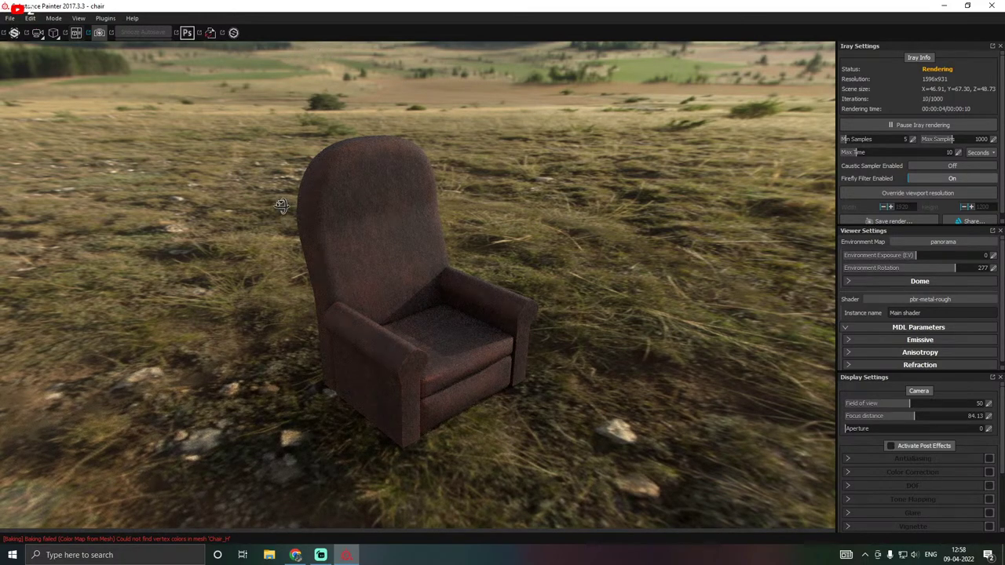
alt+drag(285, 219, 282, 191)
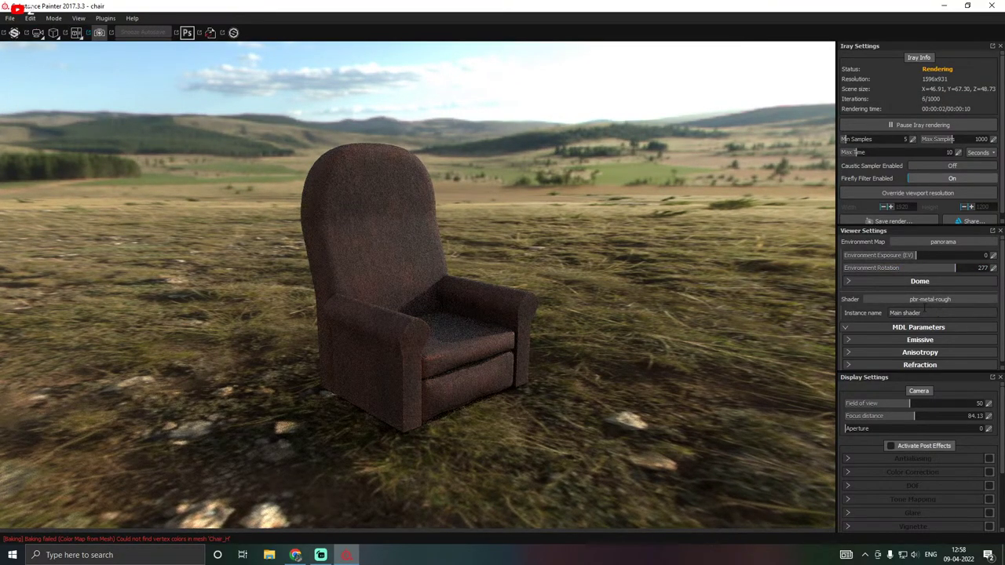
click(885, 124)
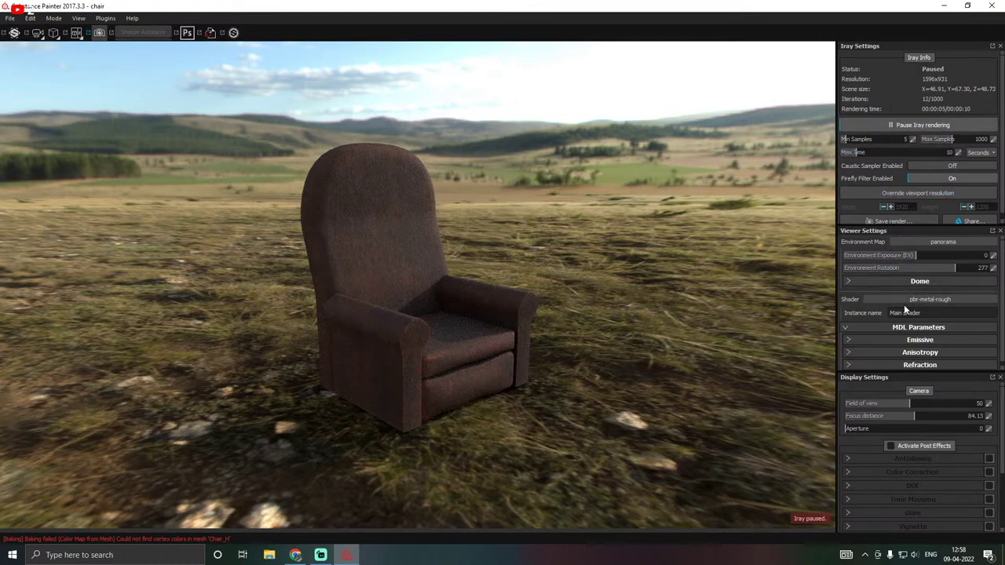
scroll(887, 308, down, 1)
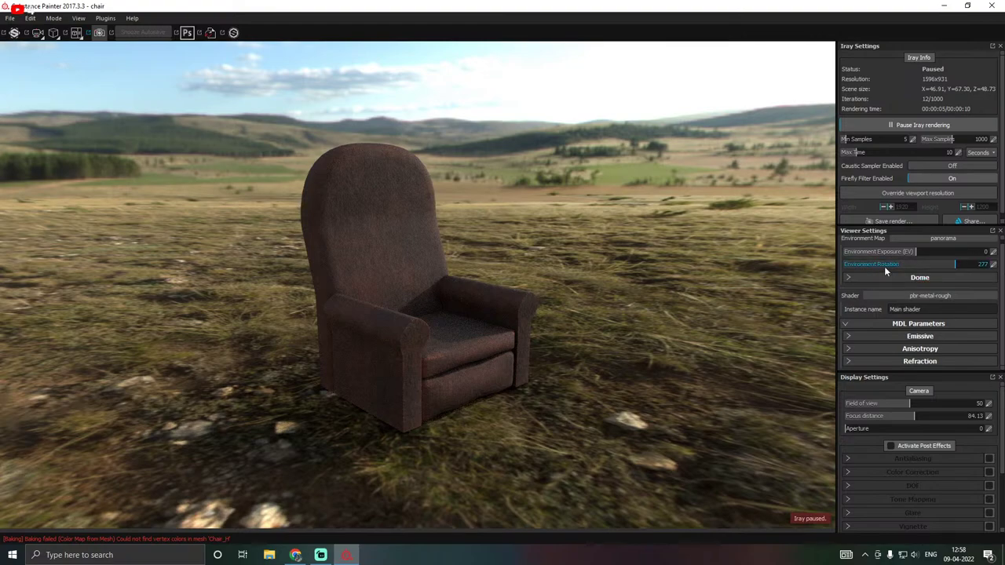
Set environment exposure to -0.65 and expand the Dome settings for a plain grey backdrop.
click(928, 238)
scroll(971, 336, down, 1)
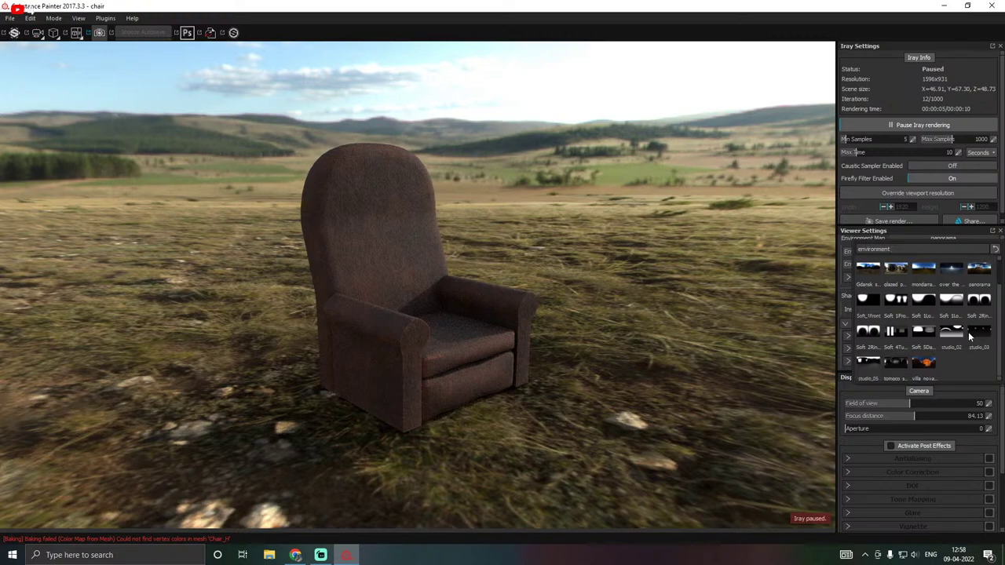
click(845, 312)
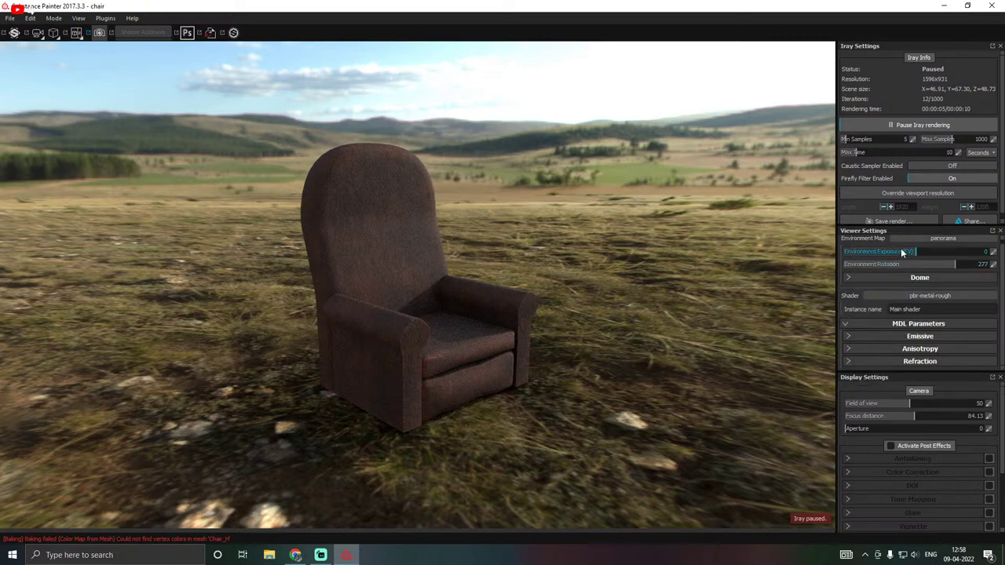
drag(899, 249, 829, 220)
click(872, 251)
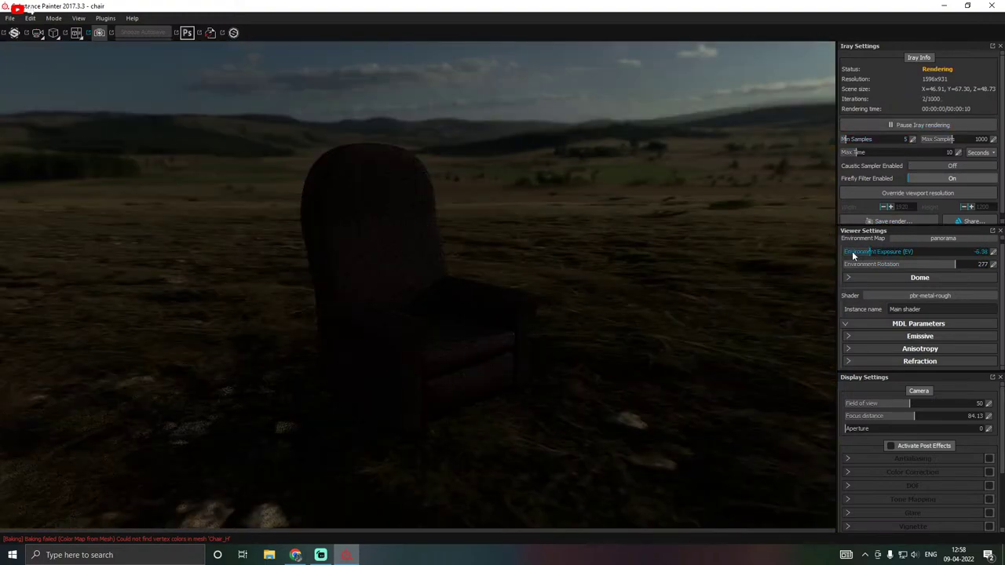
drag(852, 251, 910, 252)
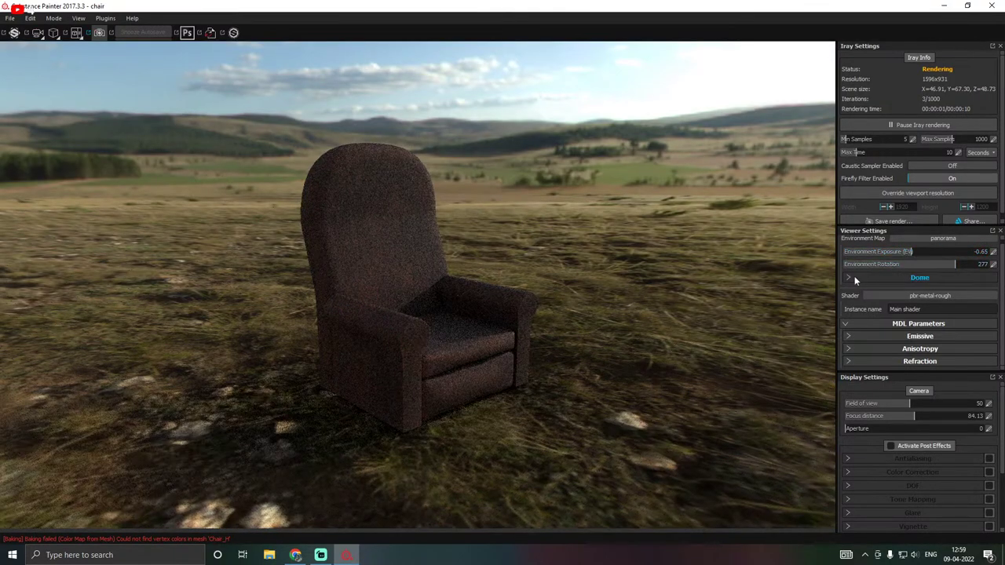
click(850, 279)
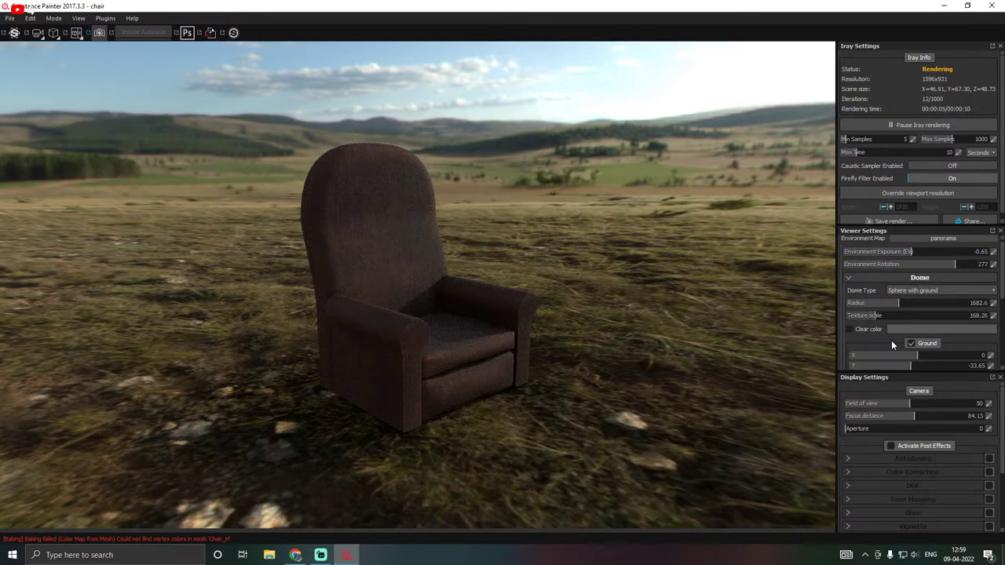
scroll(891, 340, down, 2)
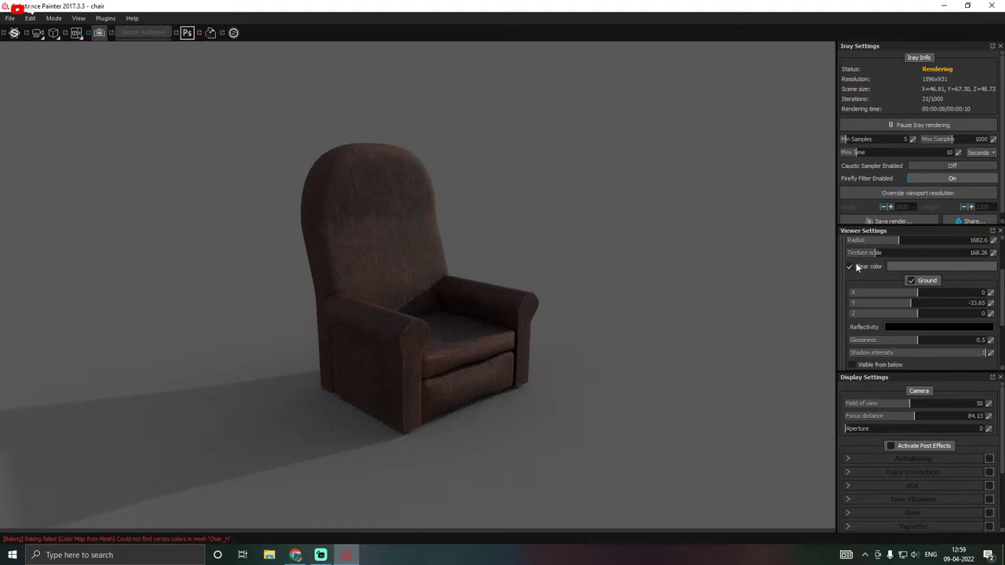
Keep Clear color on and change the background to a darker grey.
click(849, 266)
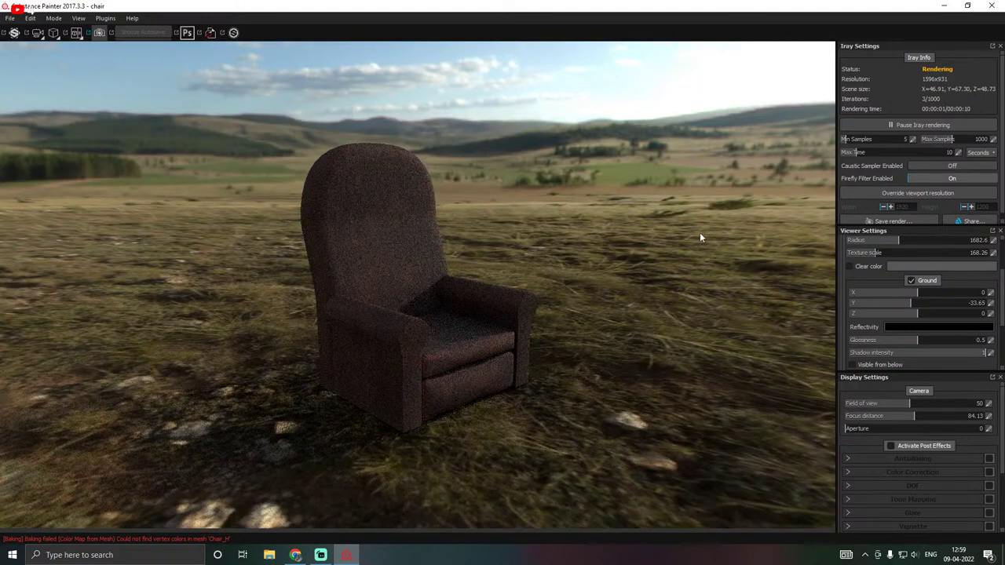
click(849, 267)
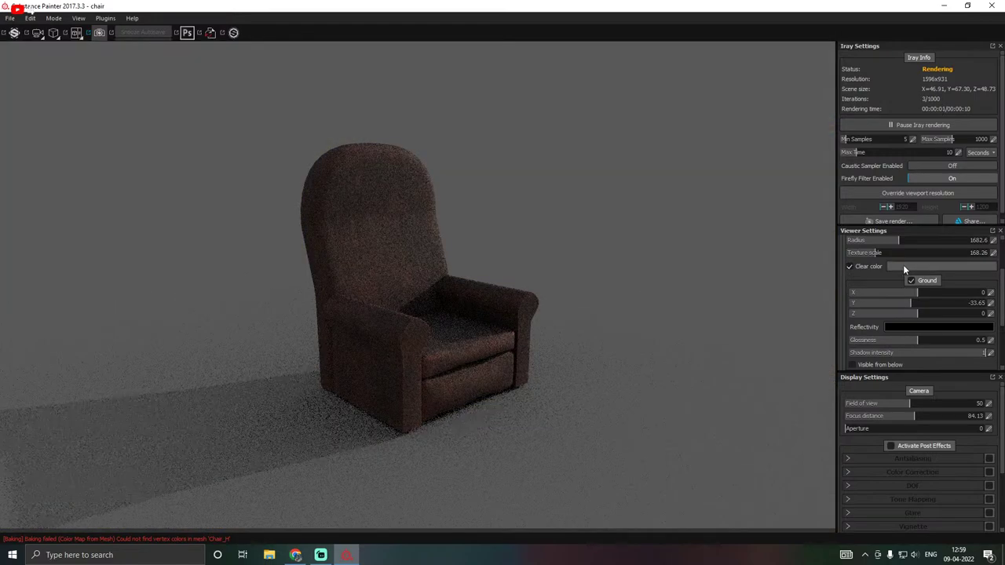
click(903, 265)
click(830, 298)
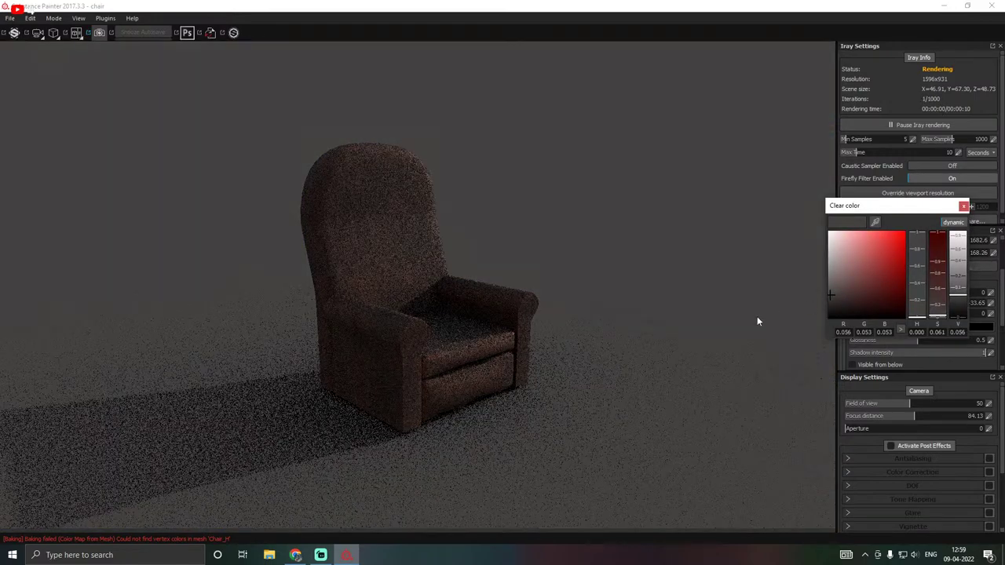
click(713, 329)
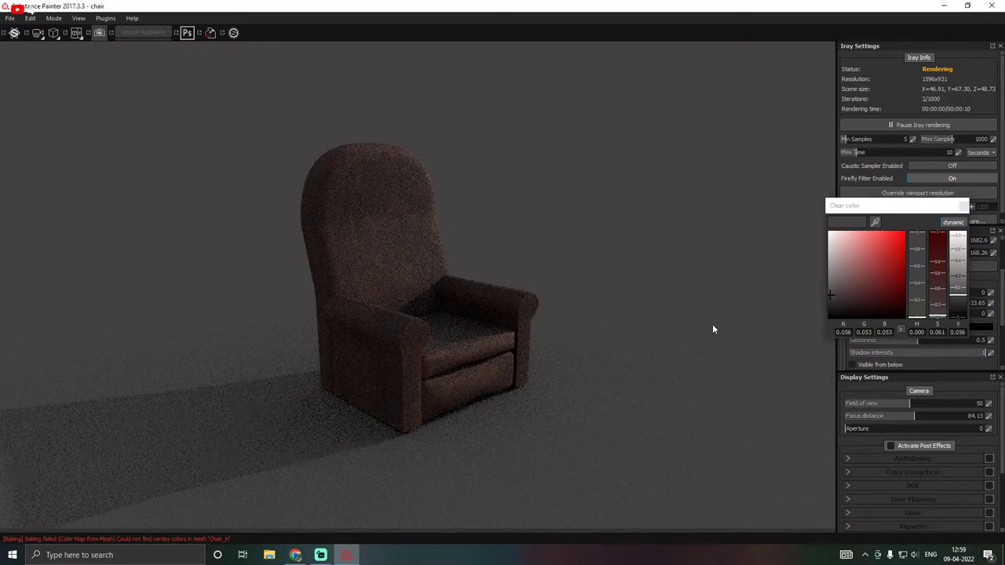
click(962, 207)
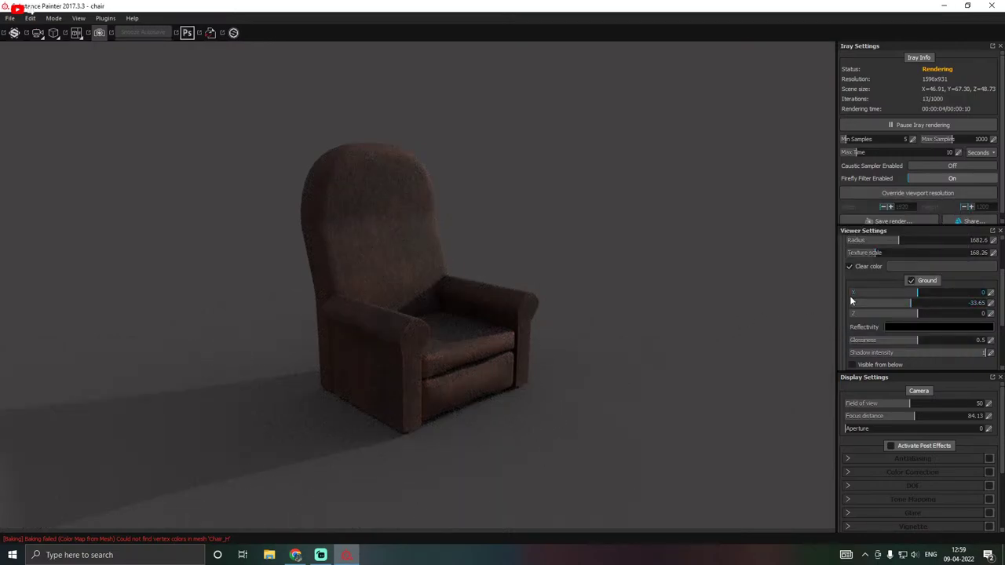
Try bonifacio_aragon_stairs, bonifacio_street and bus_garage environment maps, then return to panorama.
scroll(850, 298, up, 2)
click(944, 239)
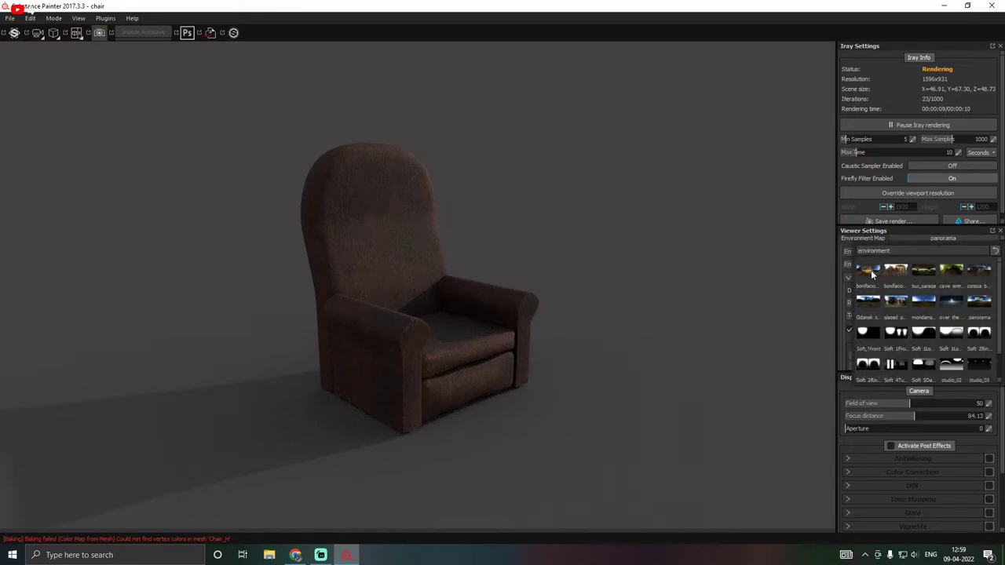
mouse_move(870, 272)
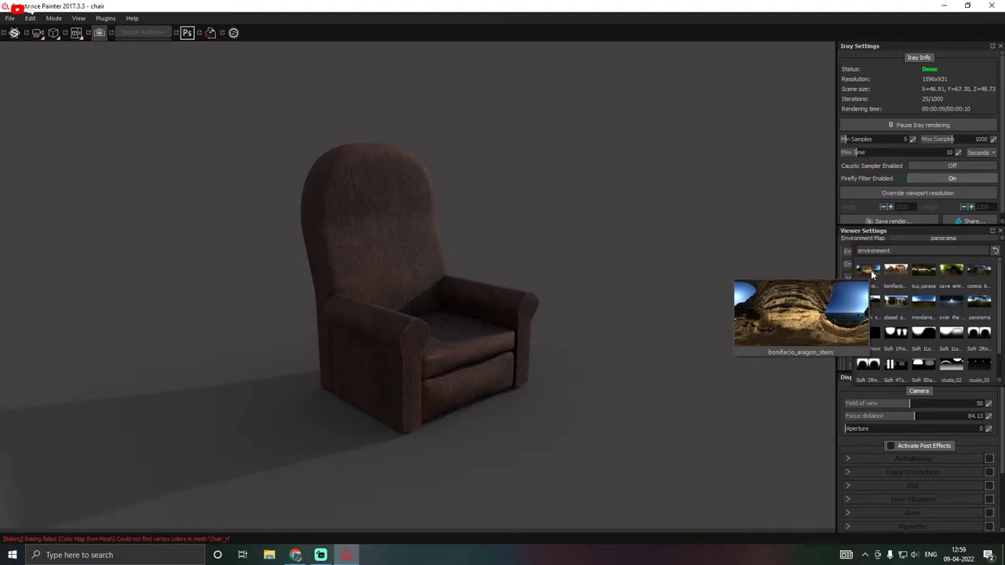
click(872, 274)
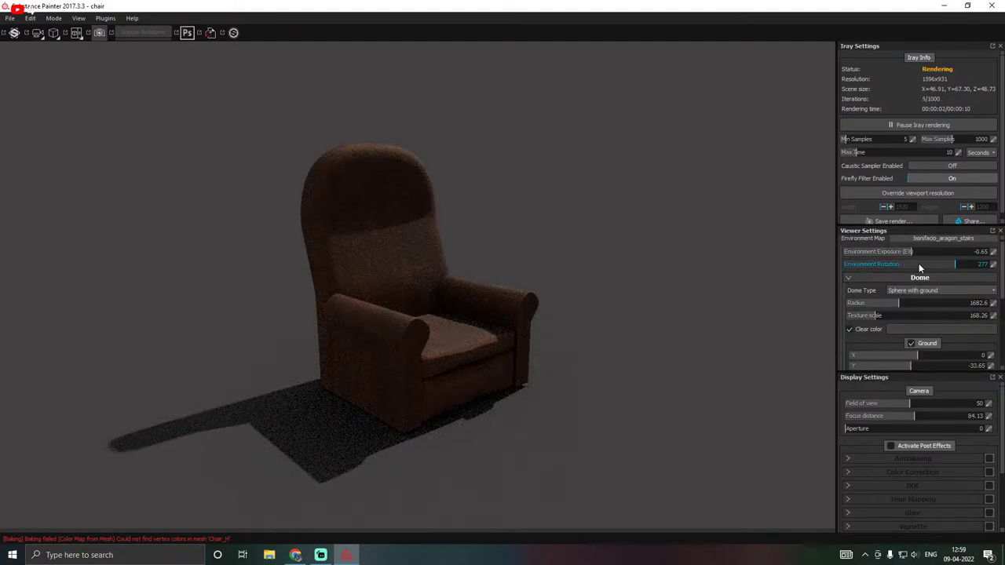
click(954, 240)
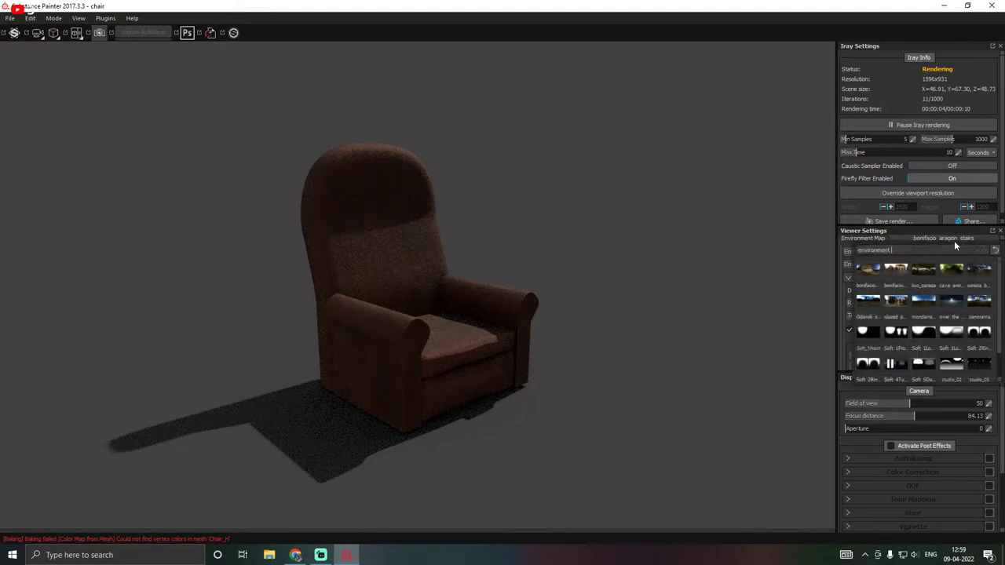
click(902, 268)
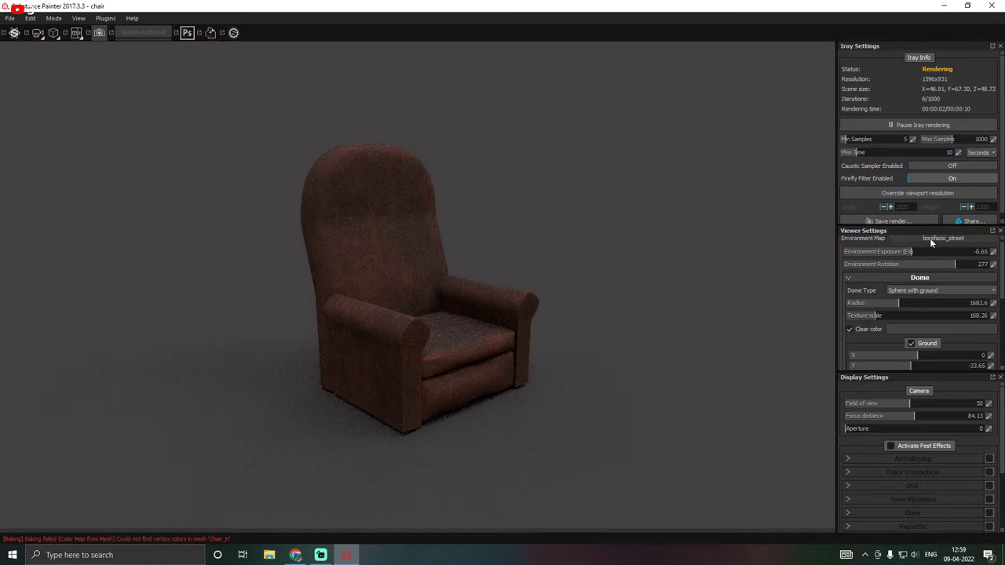
click(930, 238)
click(928, 267)
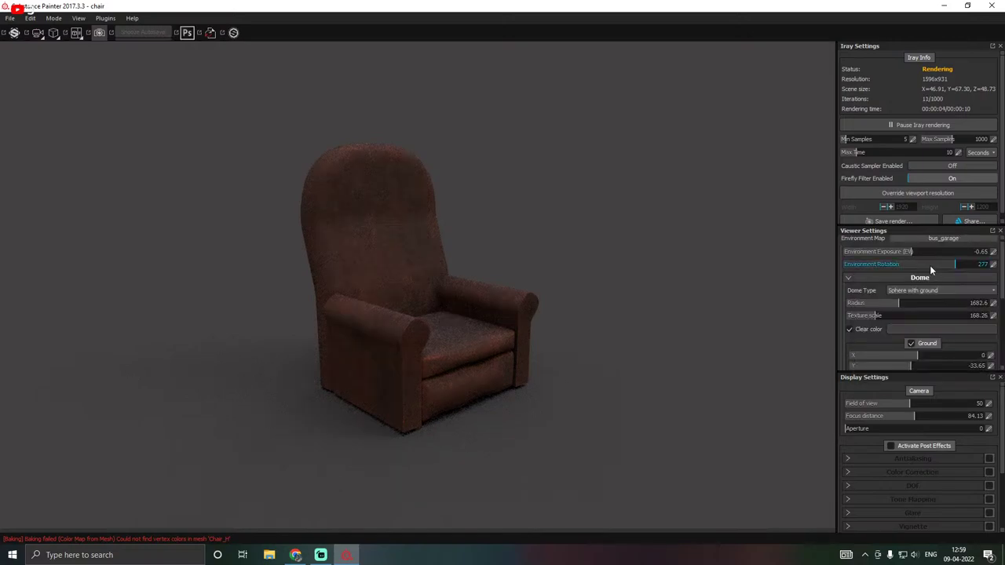
click(938, 239)
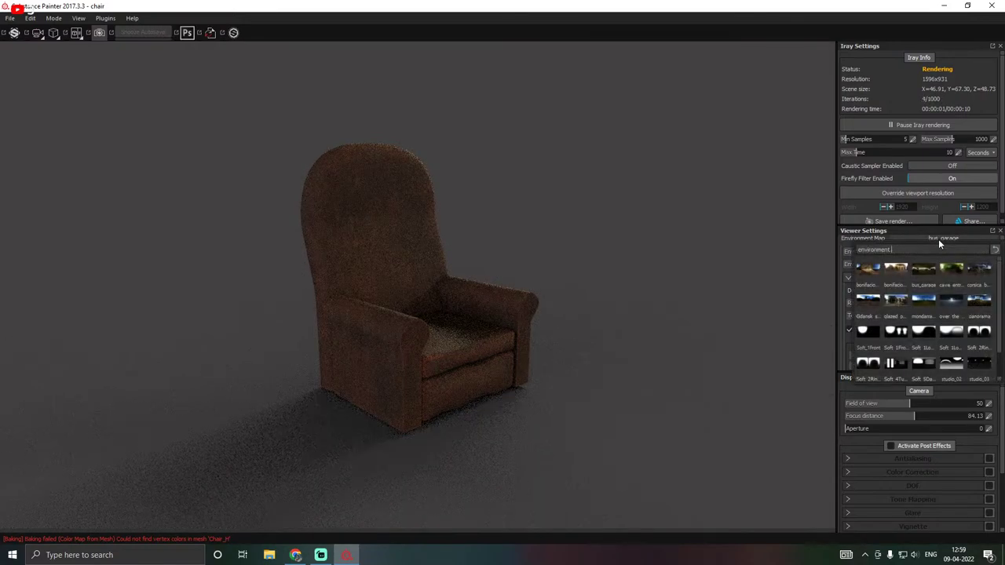
scroll(944, 315, down, 1)
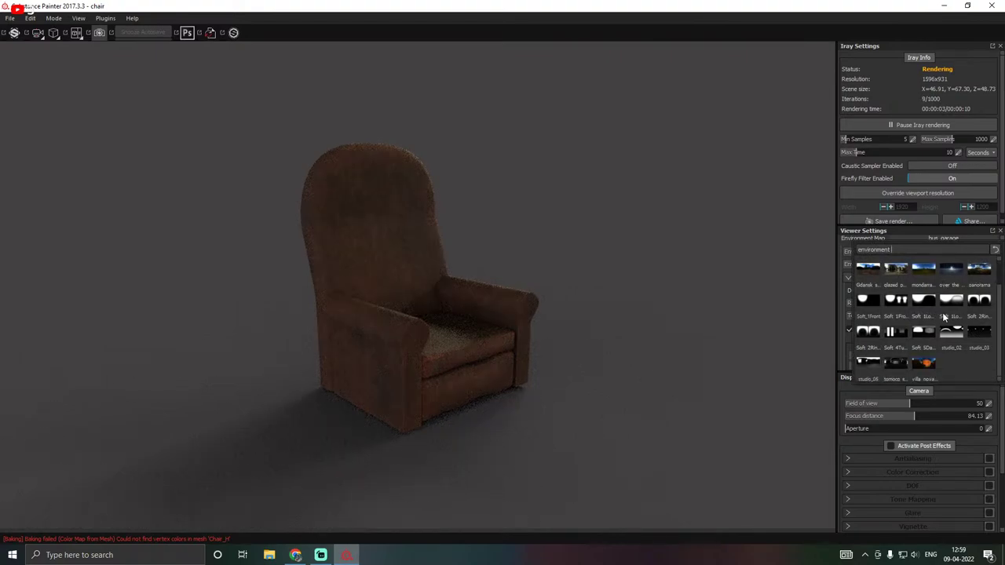
click(978, 269)
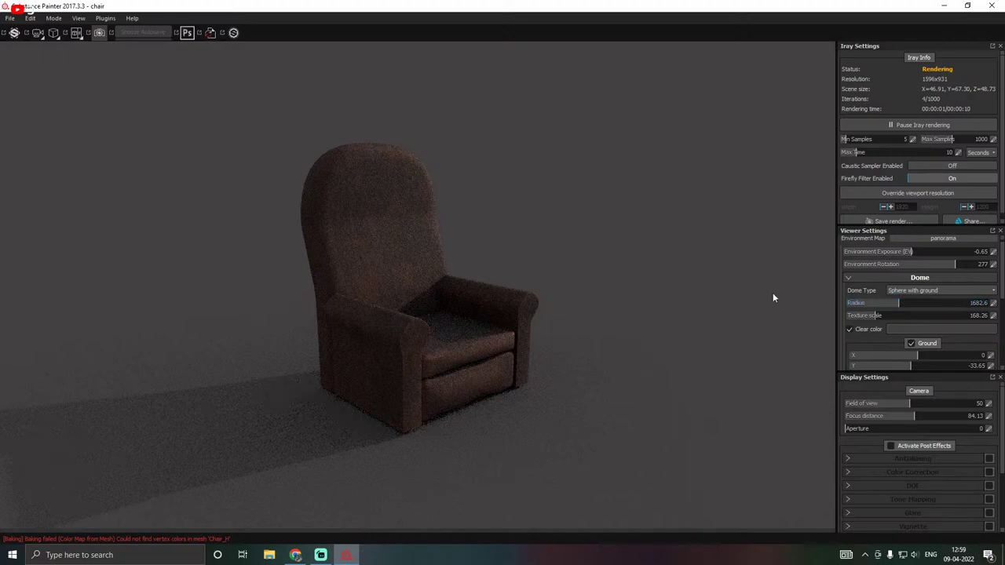
Rotate the environment lighting to 248 and let the Iray render finish at 29 iterations.
mouse_move(683, 271)
shift+right_down()
mouse_move(629, 269)
mouse_move(707, 265)
mouse_move(672, 266)
shift+right_up()
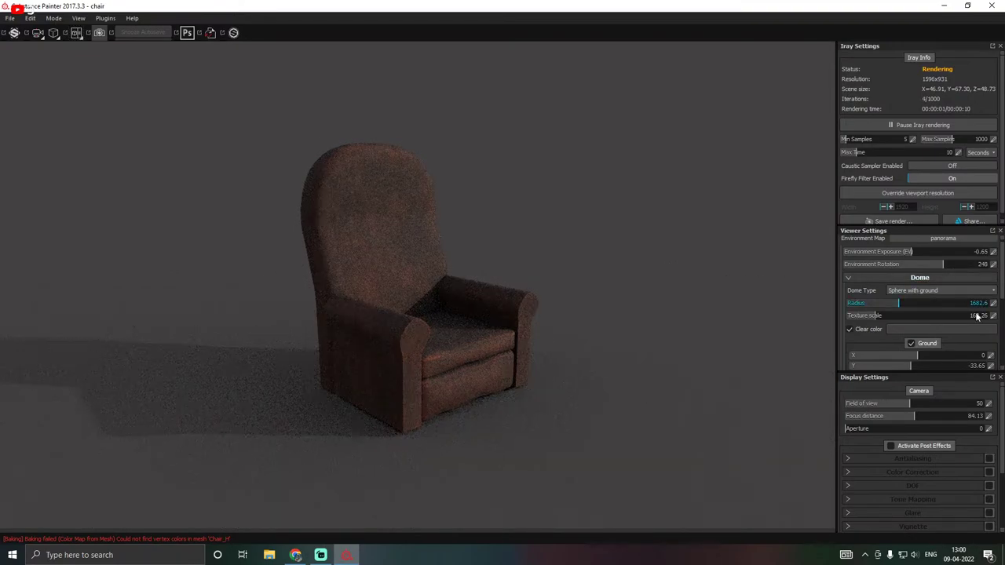
scroll(870, 351, down, 1)
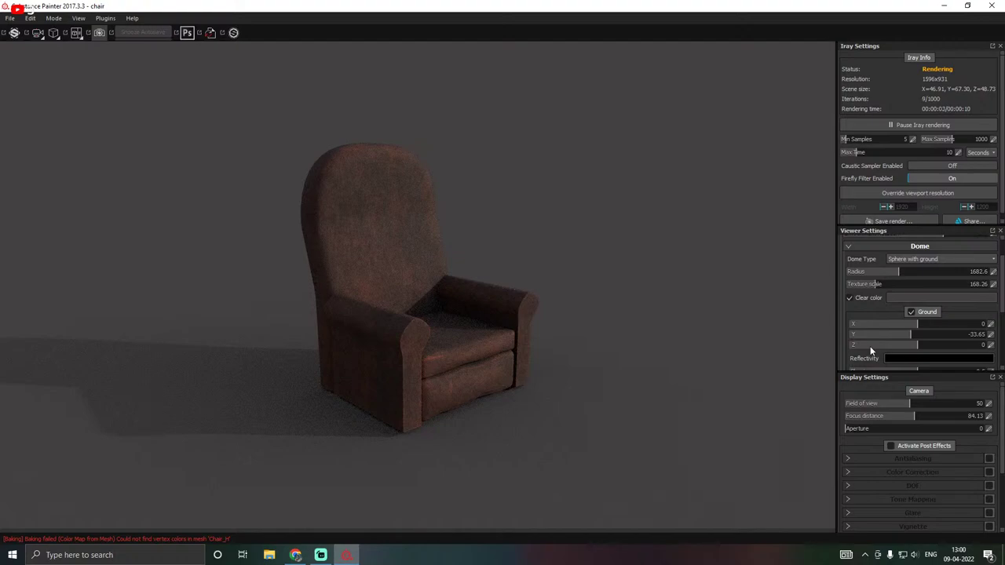
scroll(870, 351, up, 1)
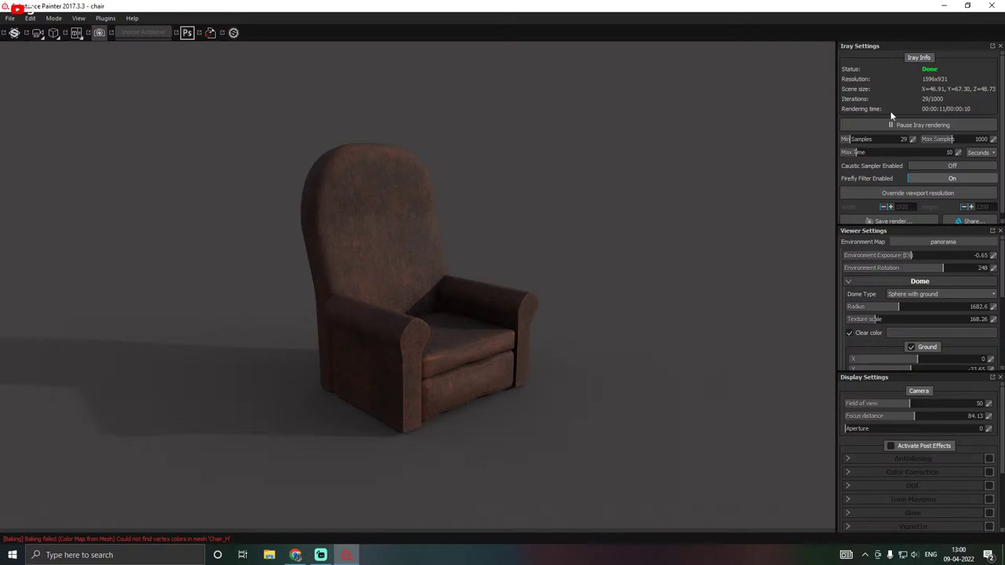
scroll(860, 180, down, 1)
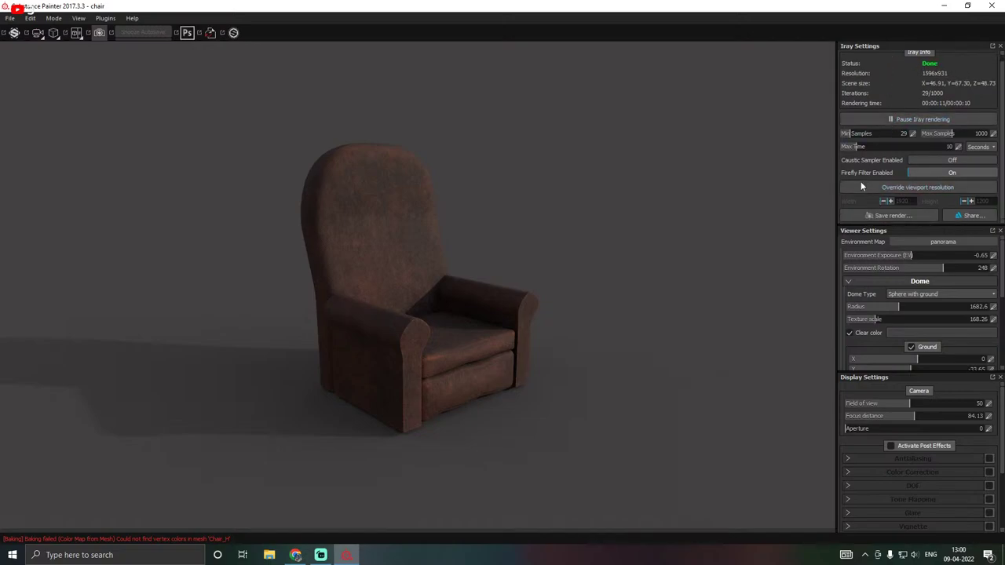
click(885, 215)
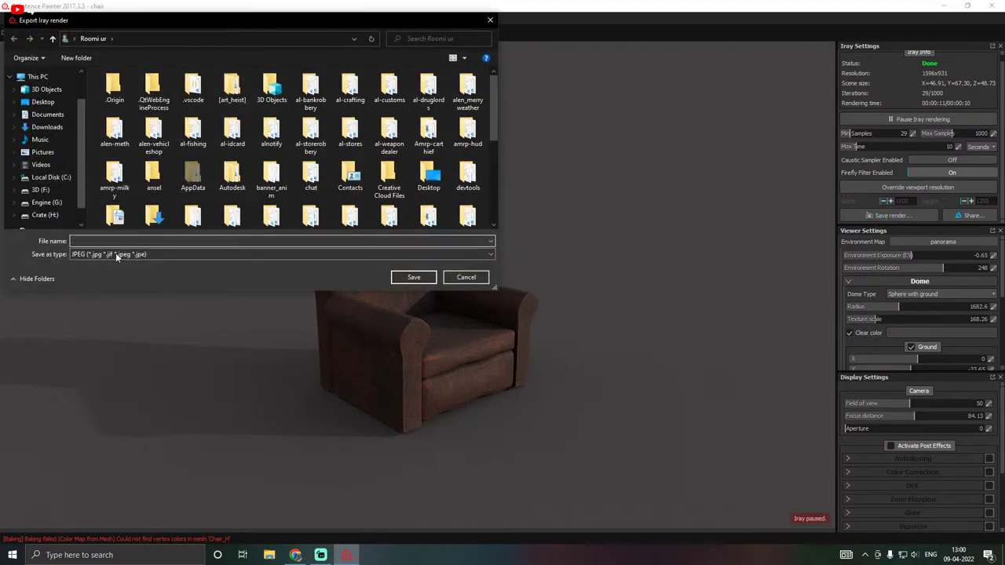
click(113, 254)
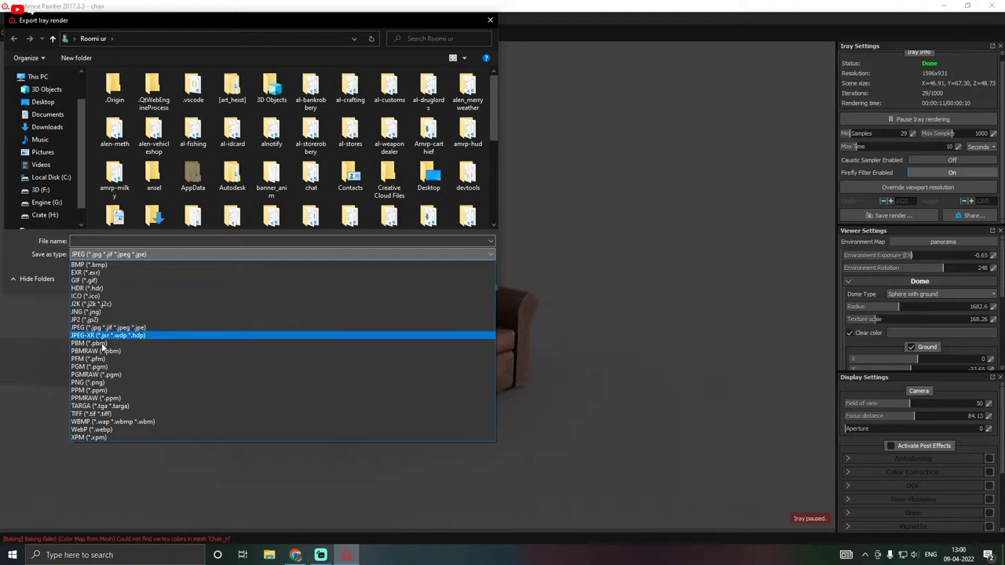
click(52, 270)
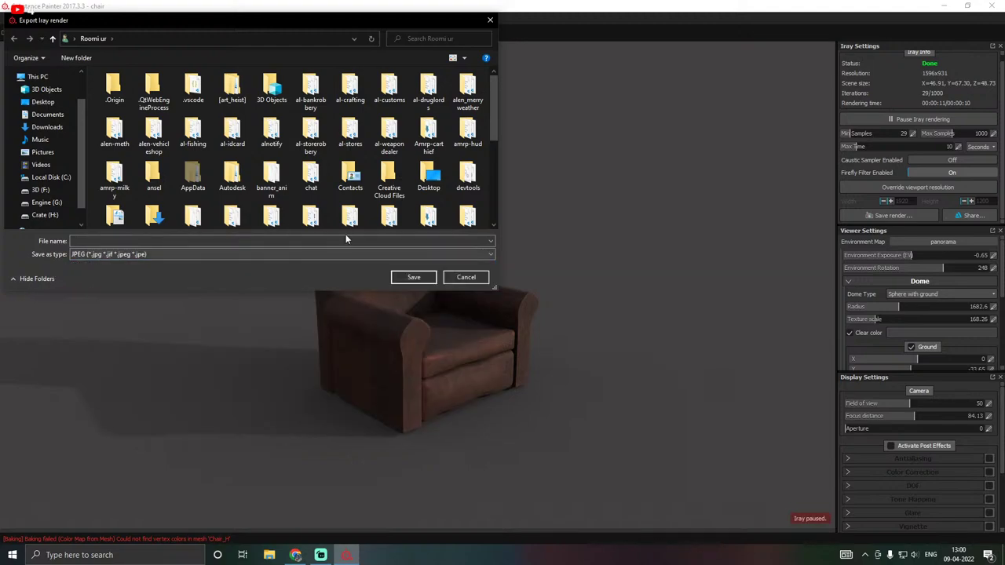
click(466, 277)
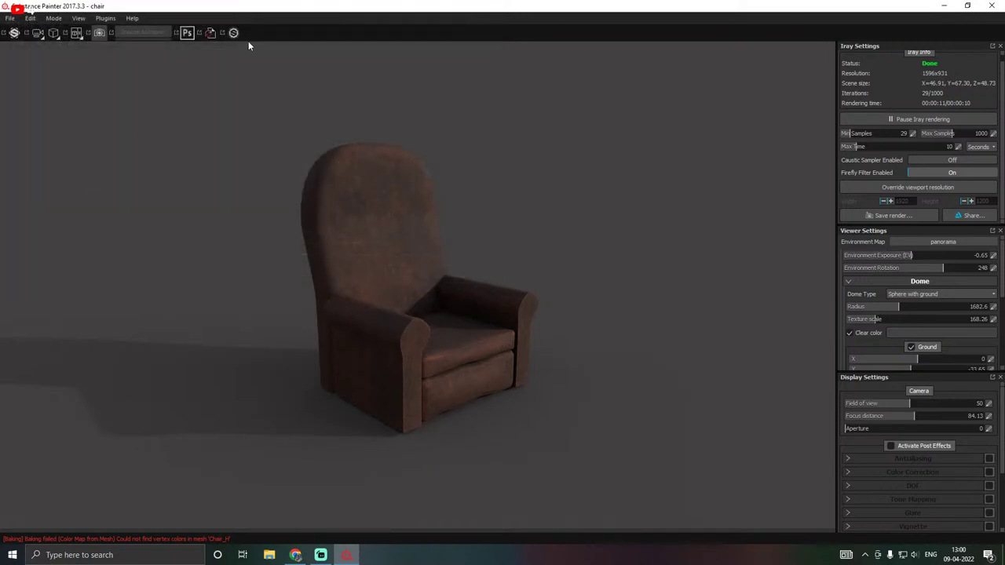
click(10, 18)
click(46, 106)
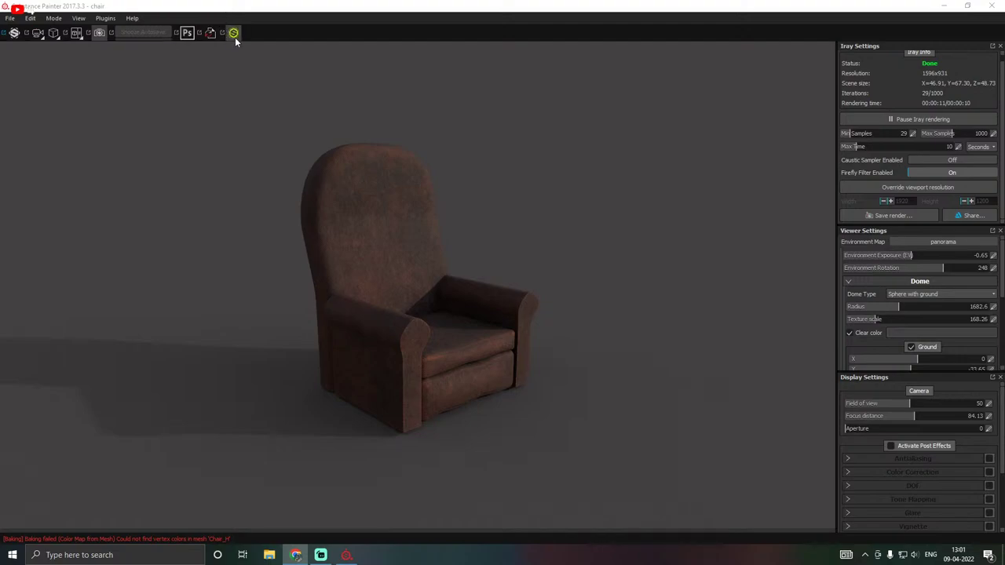
click(58, 37)
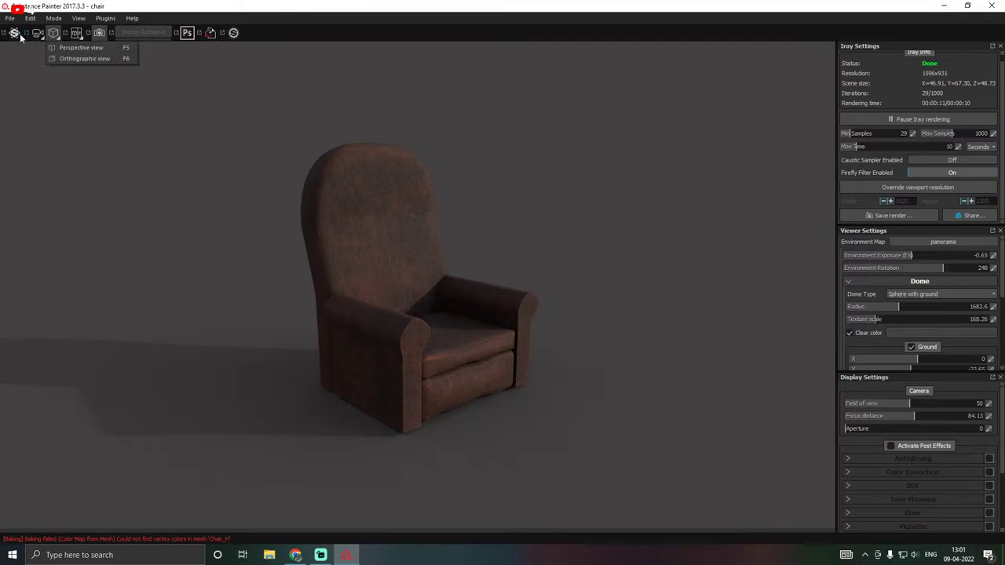
click(37, 33)
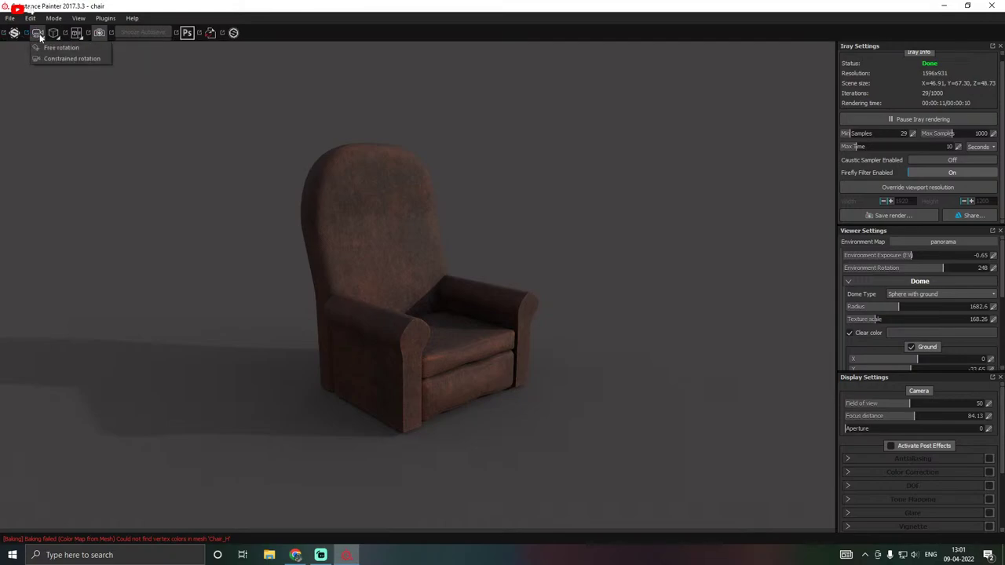
click(60, 37)
click(78, 34)
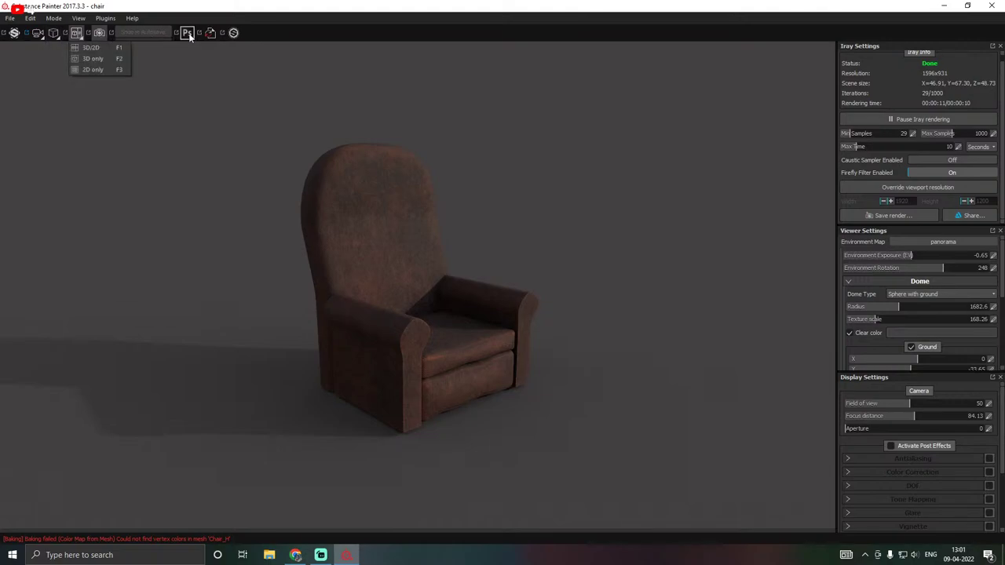
click(234, 33)
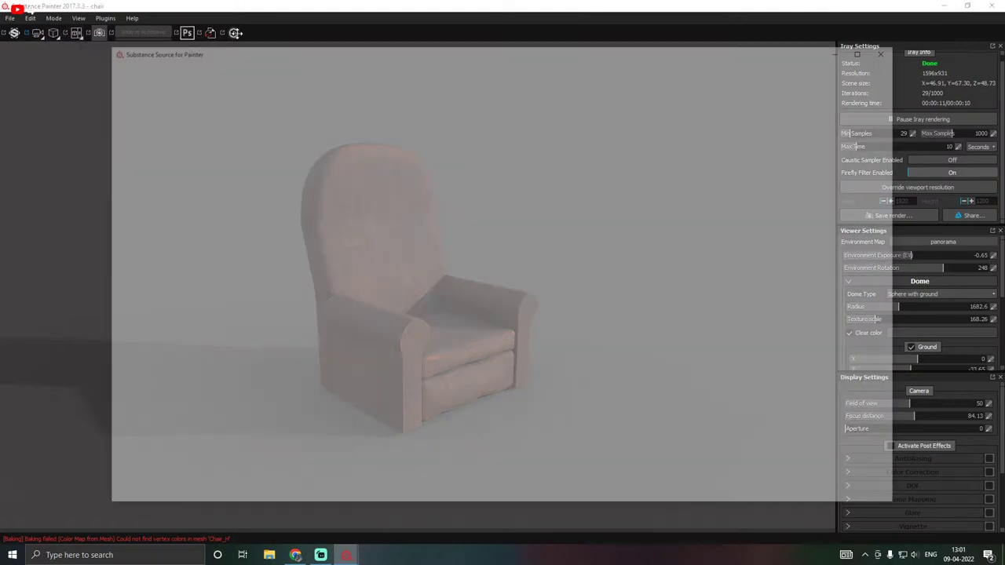
click(898, 53)
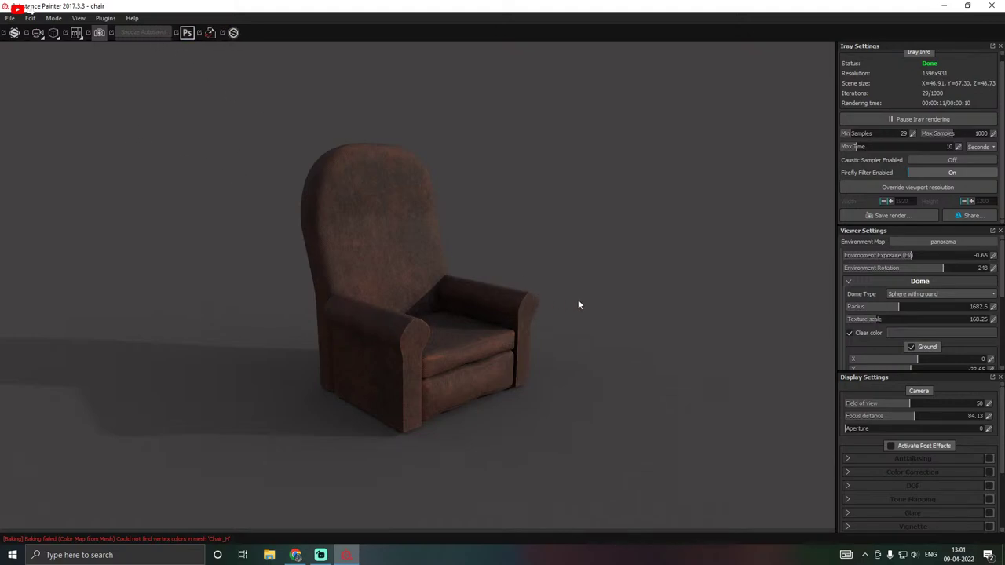
click(75, 35)
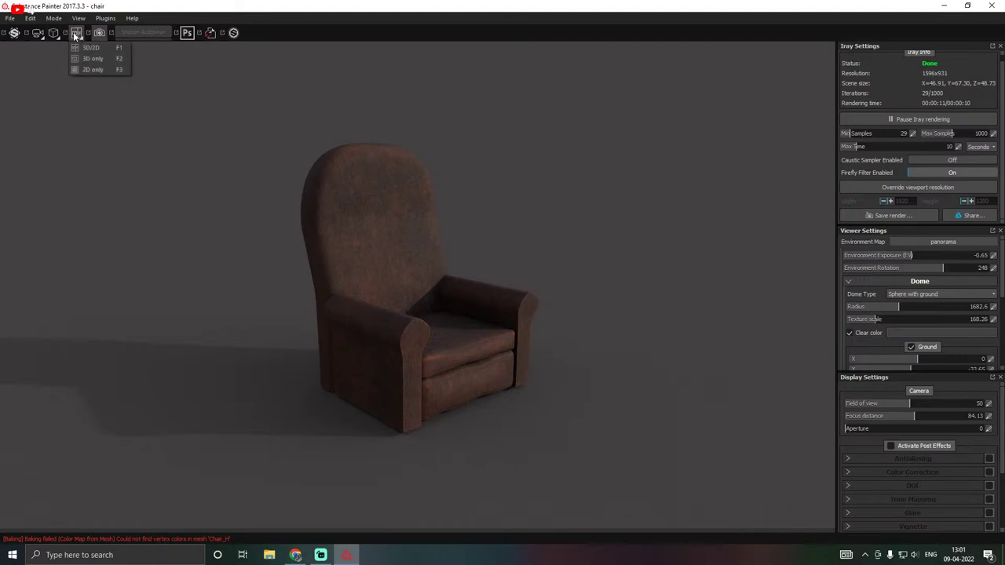
click(93, 59)
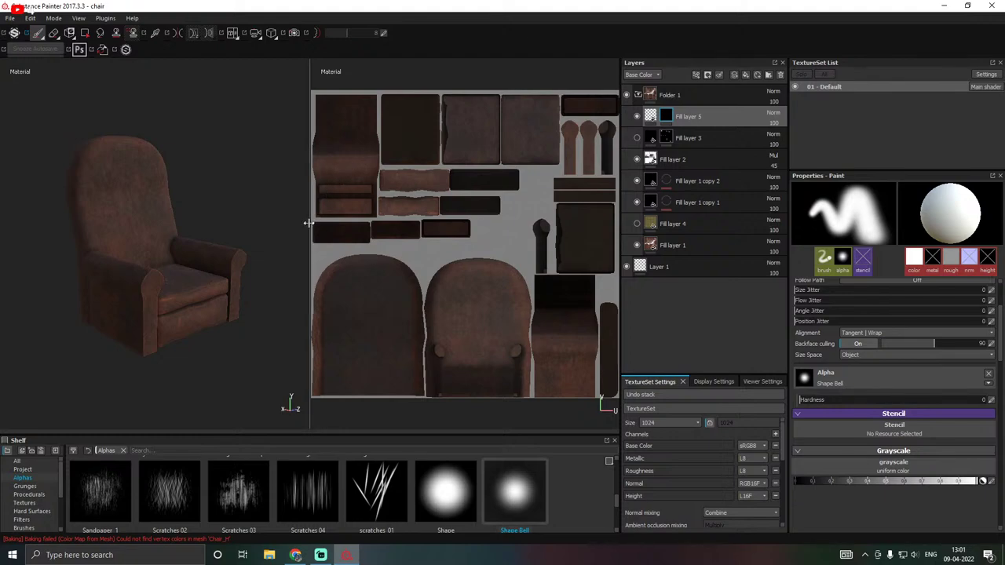
Collapse the UV view, enlarge the lower panel, and show the Viewer Settings environment and shader options.
drag(308, 223, 616, 223)
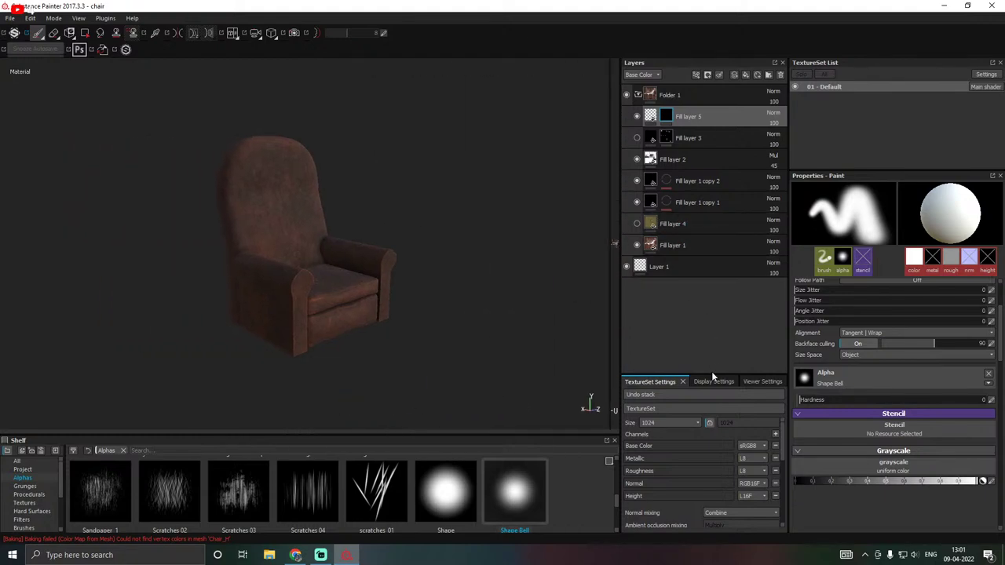
drag(711, 374, 712, 243)
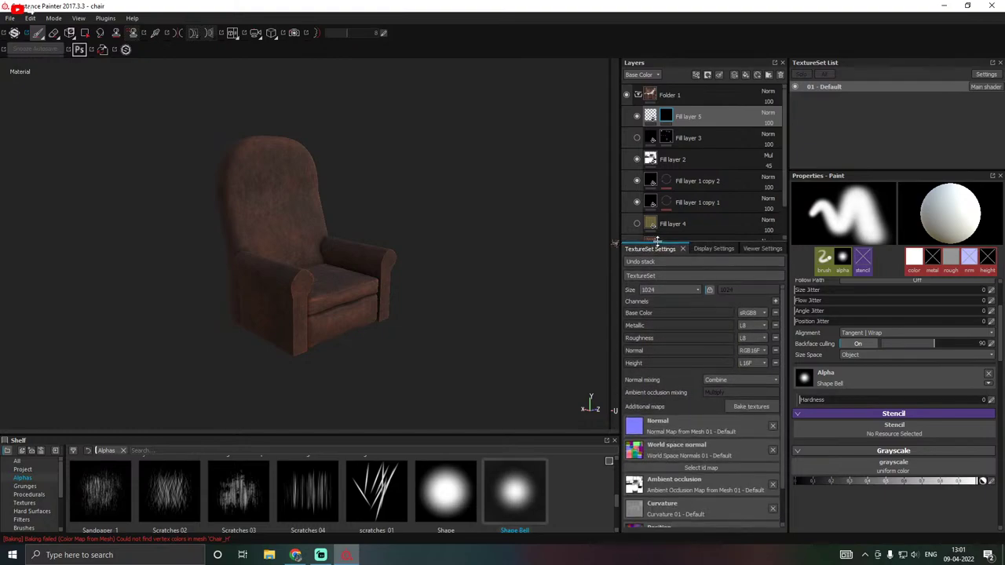
click(713, 249)
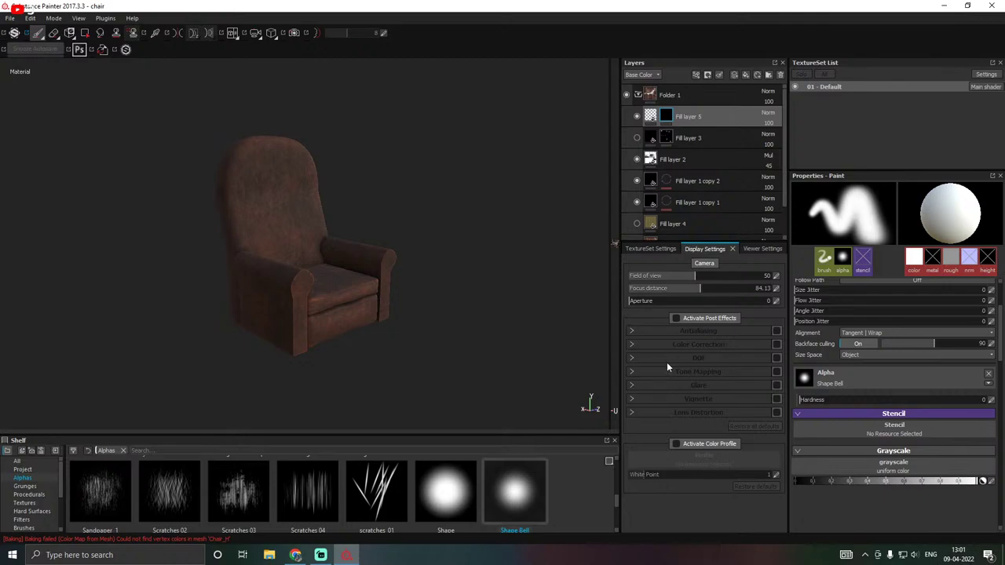
click(759, 248)
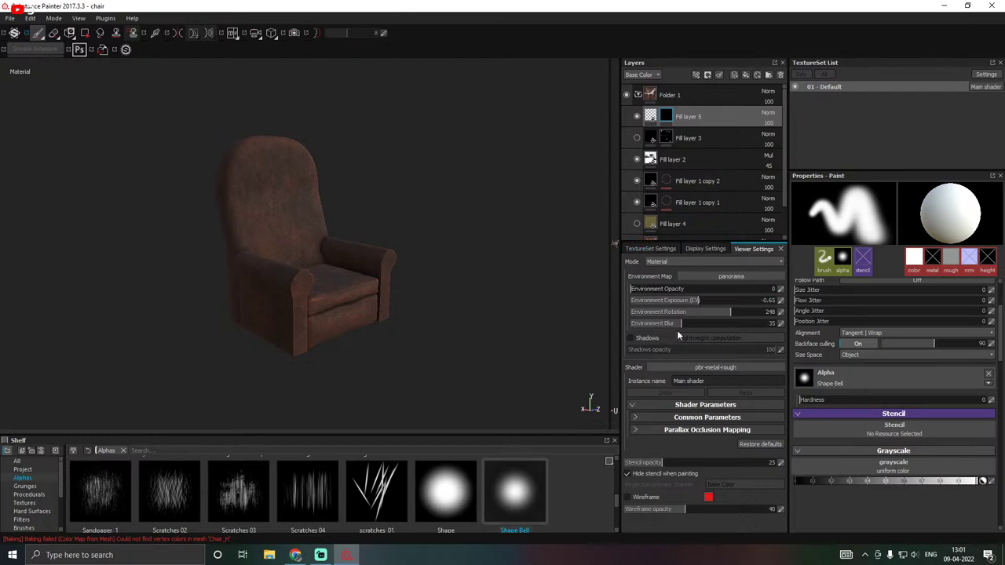
Turn on the wireframe overlay and orbit around to a frontal view of the chair.
click(628, 498)
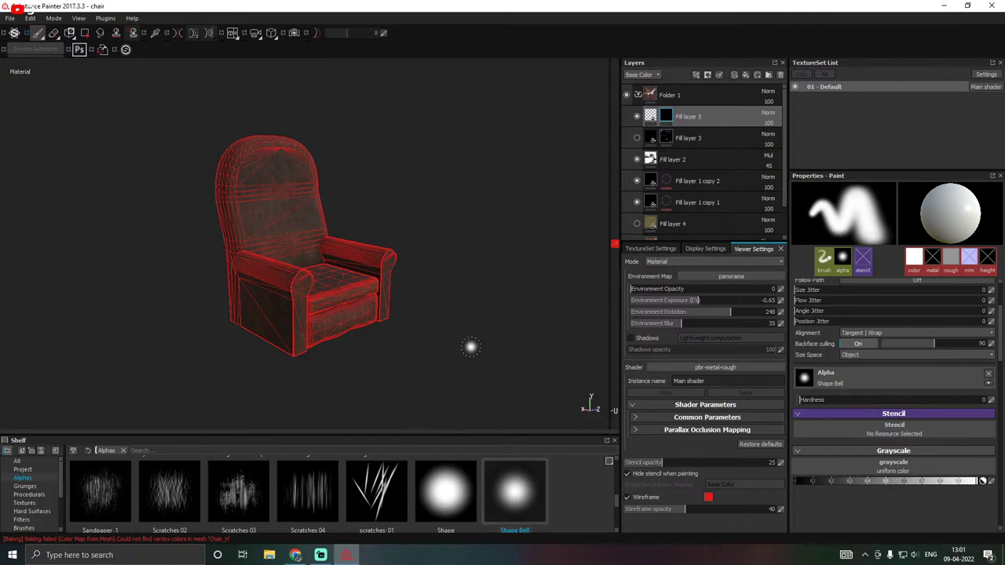
alt+drag(285, 286, 588, 305)
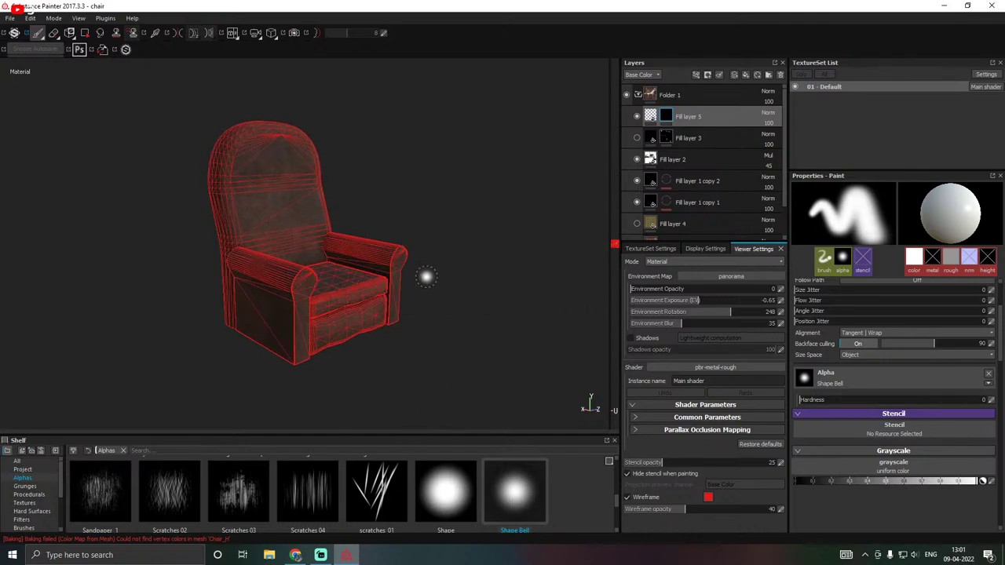
alt+drag(426, 278, 244, 285)
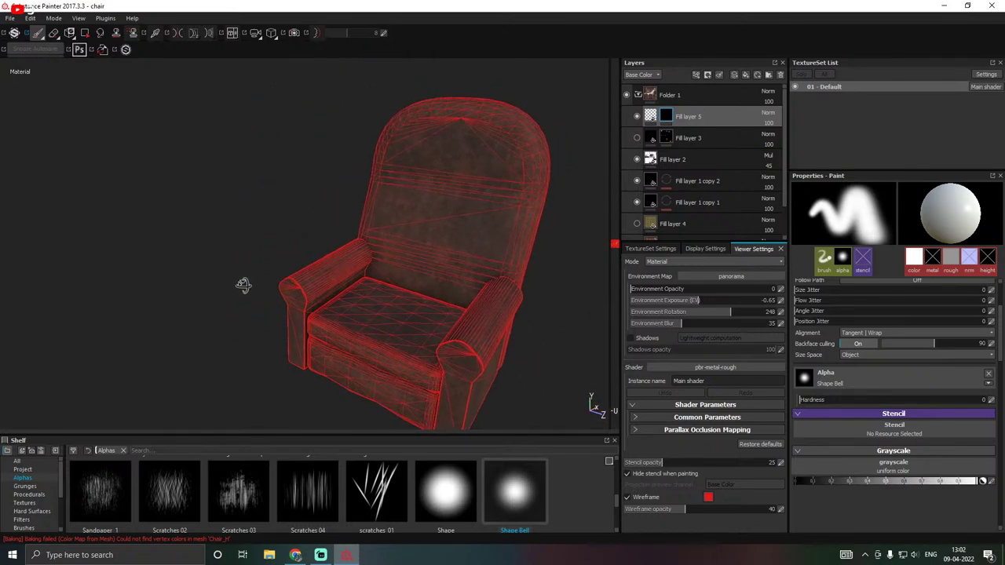
alt+drag(389, 300, 588, 354)
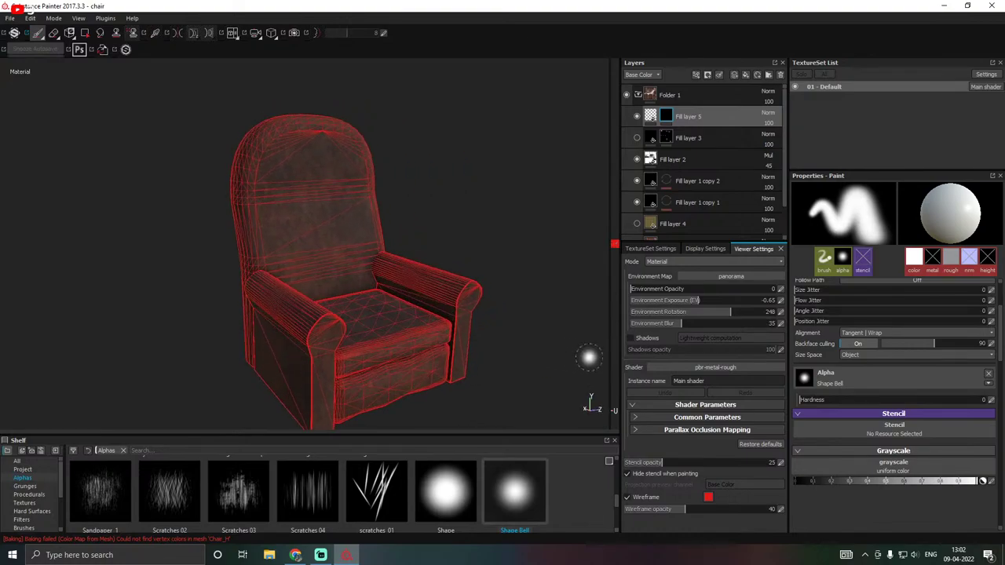
Set the wireframe colour to light grey and view the chair from the front.
click(713, 497)
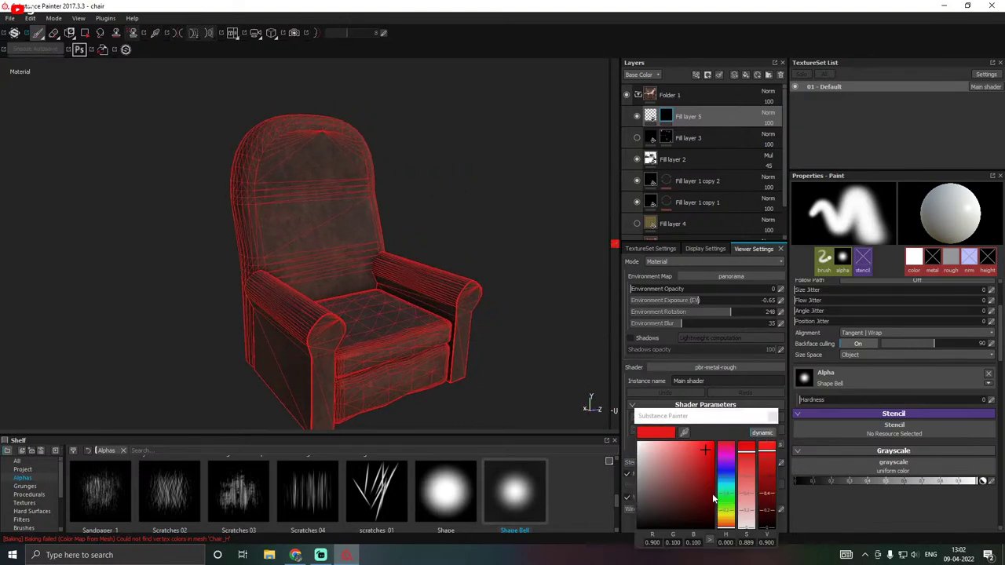
click(638, 455)
click(638, 457)
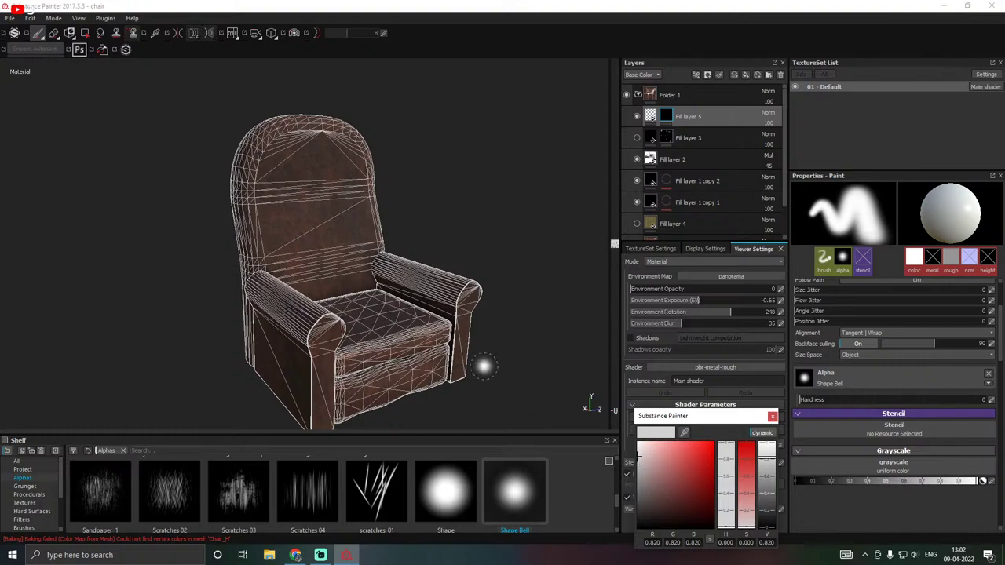
mouse_move(359, 328)
alt+mouse_down()
mouse_move(418, 343)
mouse_move(383, 332)
alt+mouse_up()
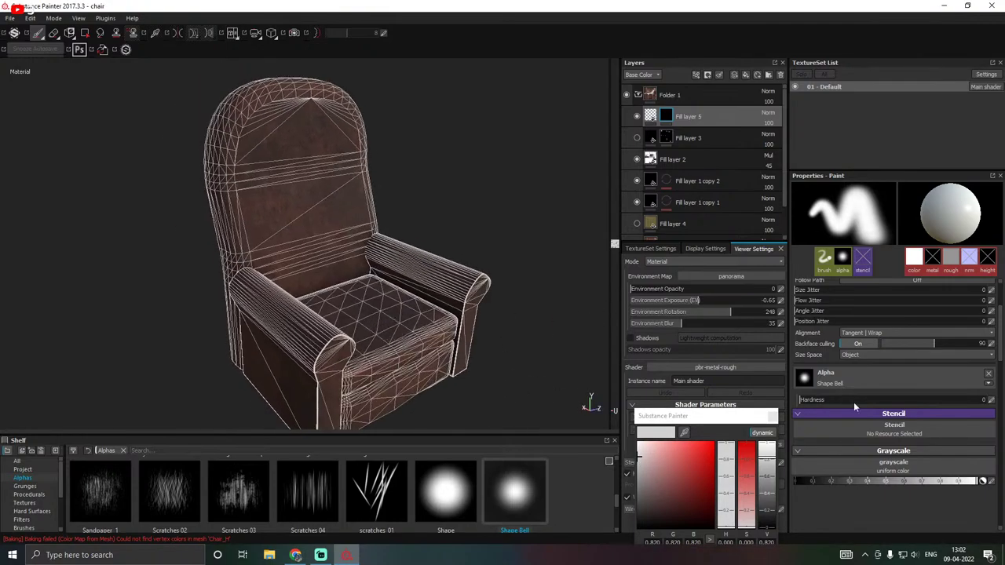
click(774, 425)
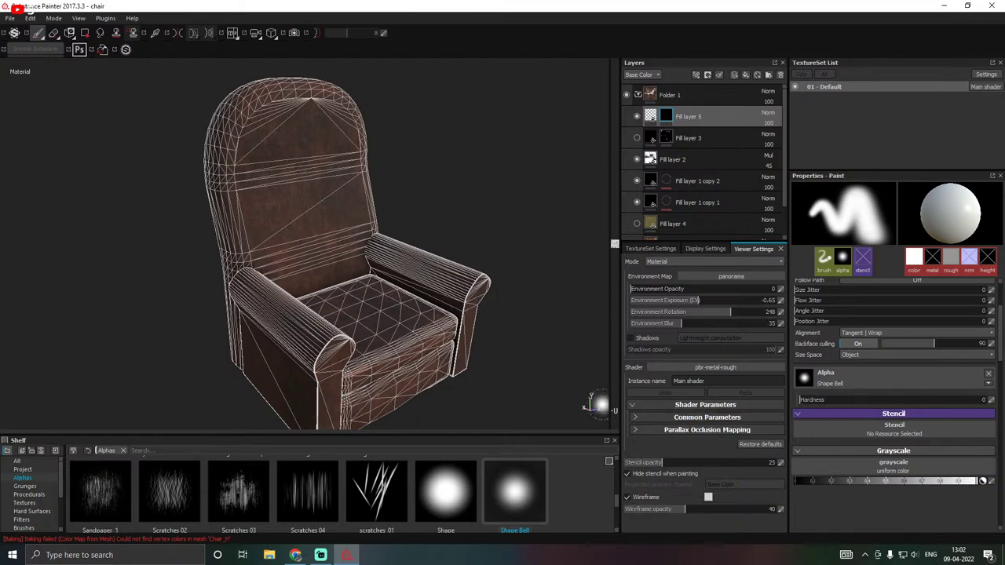
alt+drag(445, 363, 456, 354)
Orbit above the chair's seat, briefly switch to Iray, then return to the painting view.
scroll(454, 355, down, 2)
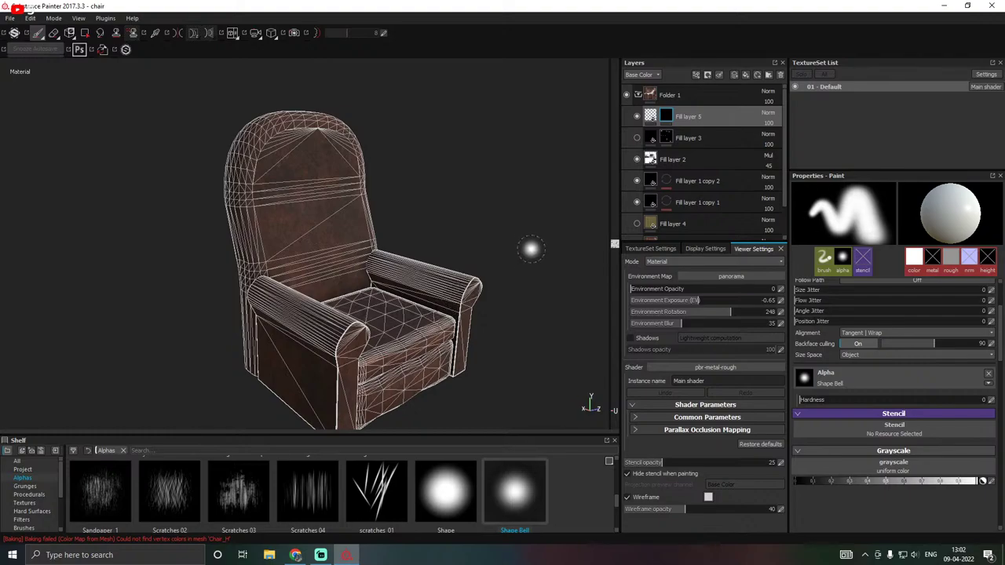
mouse_move(421, 249)
alt+mouse_down()
mouse_move(271, 253)
mouse_move(349, 220)
mouse_move(433, 249)
mouse_move(267, 263)
mouse_move(309, 236)
mouse_move(461, 223)
mouse_move(489, 296)
alt+mouse_up()
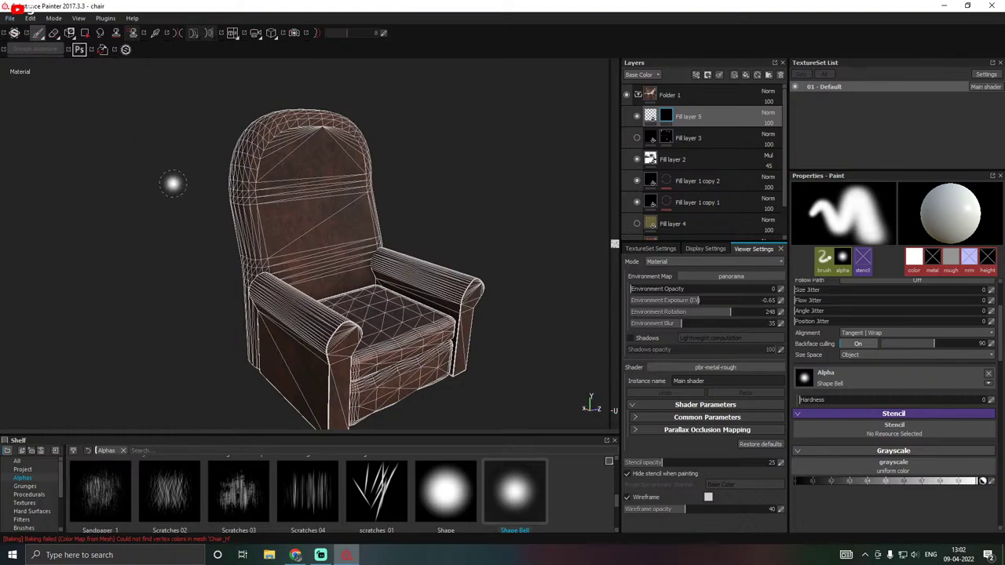
alt+drag(244, 255, 174, 175)
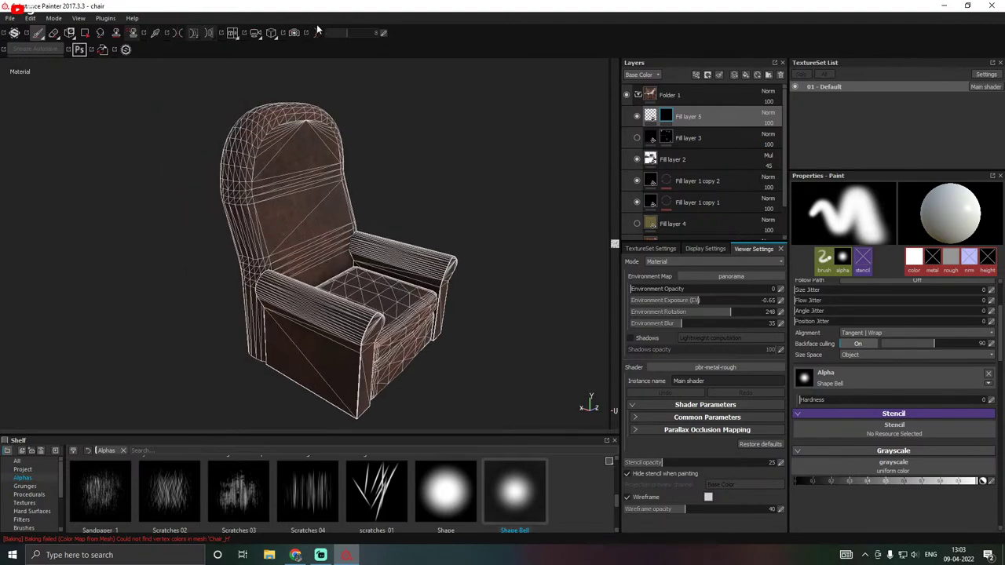
click(295, 34)
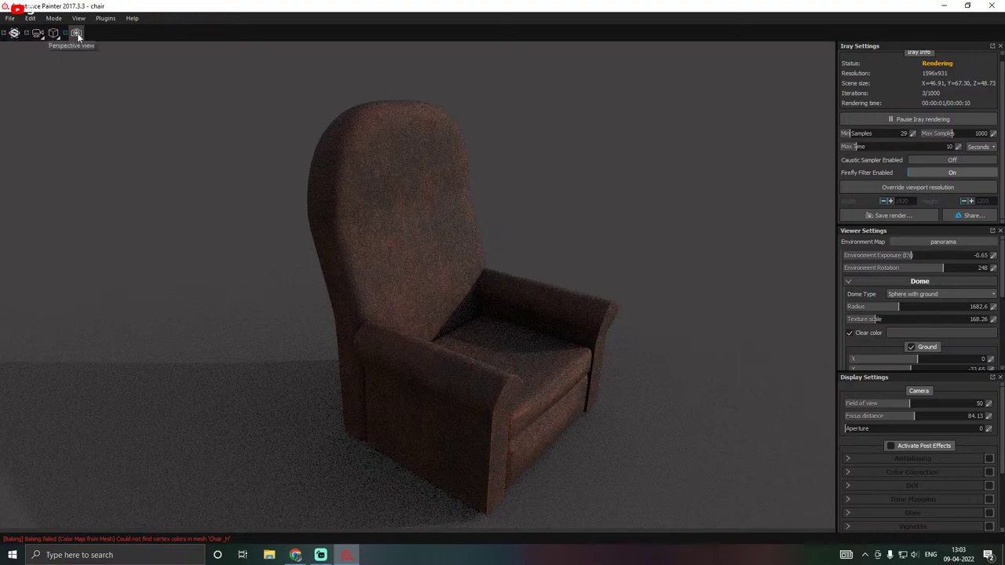
click(76, 34)
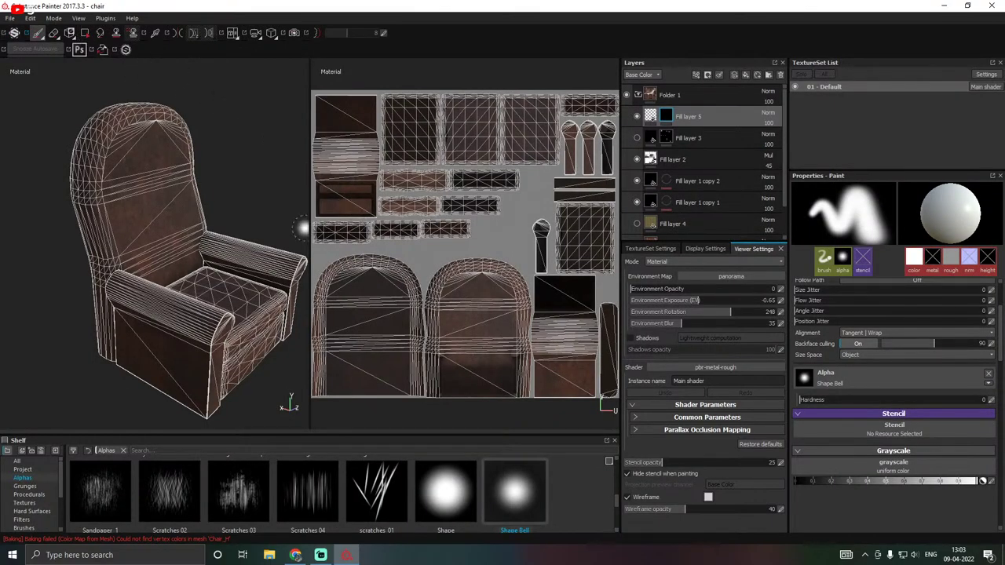
Hide the 2D UV view so the wireframed chair fills the viewport, then reframe it.
drag(308, 230, 610, 241)
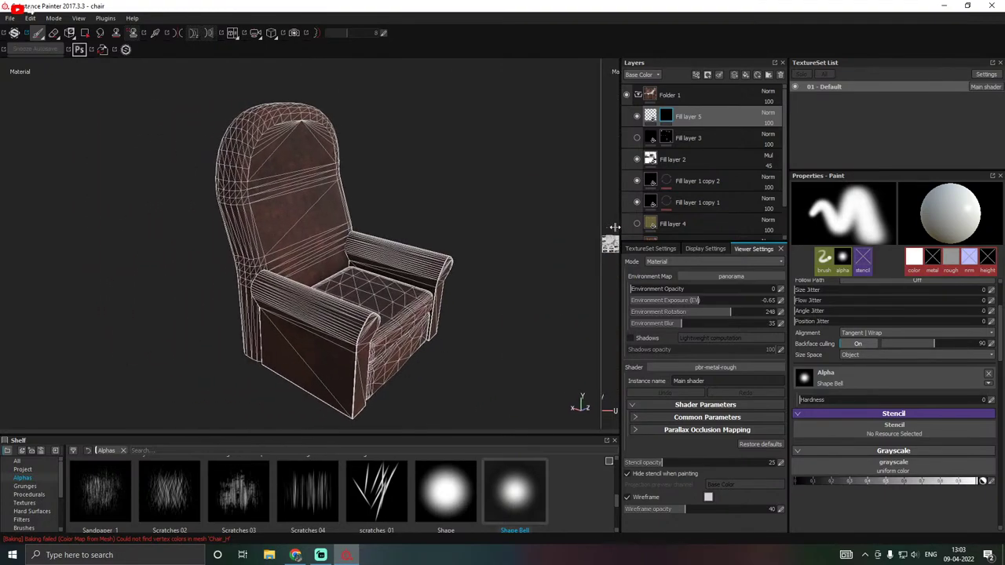
alt+drag(431, 247, 299, 248)
scroll(297, 248, up, 2)
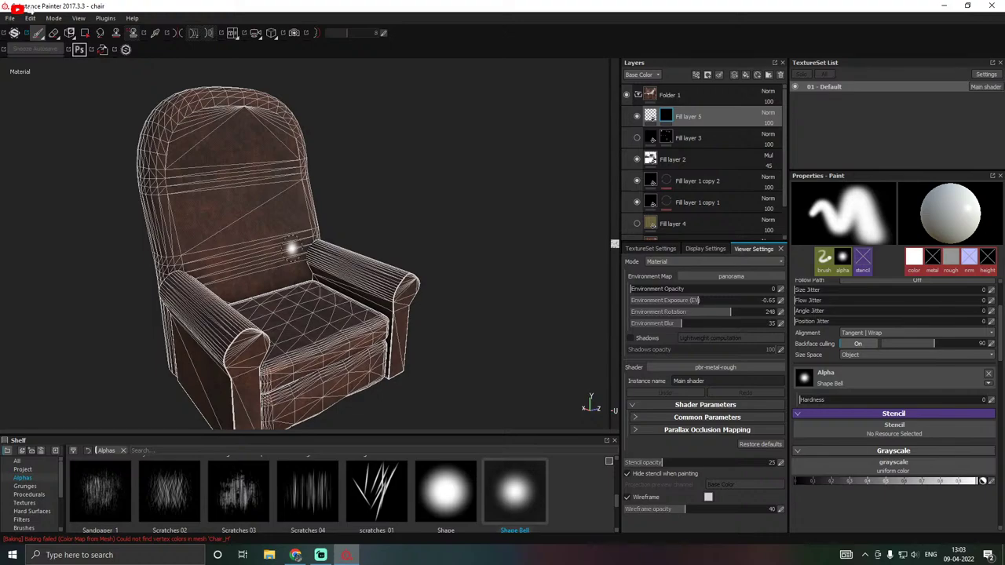
scroll(291, 248, up, 2)
scroll(291, 248, up, 2)
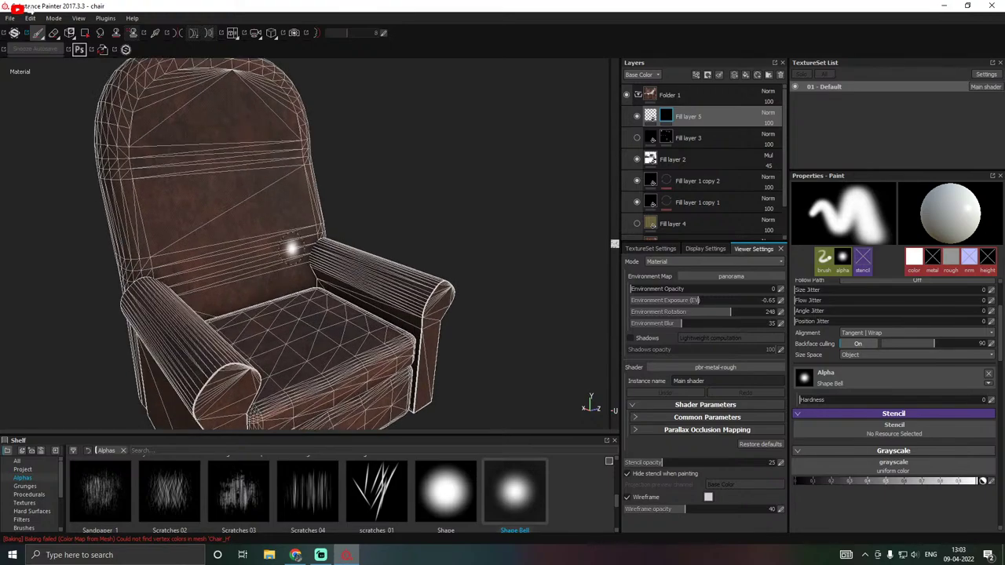
scroll(292, 248, down, 6)
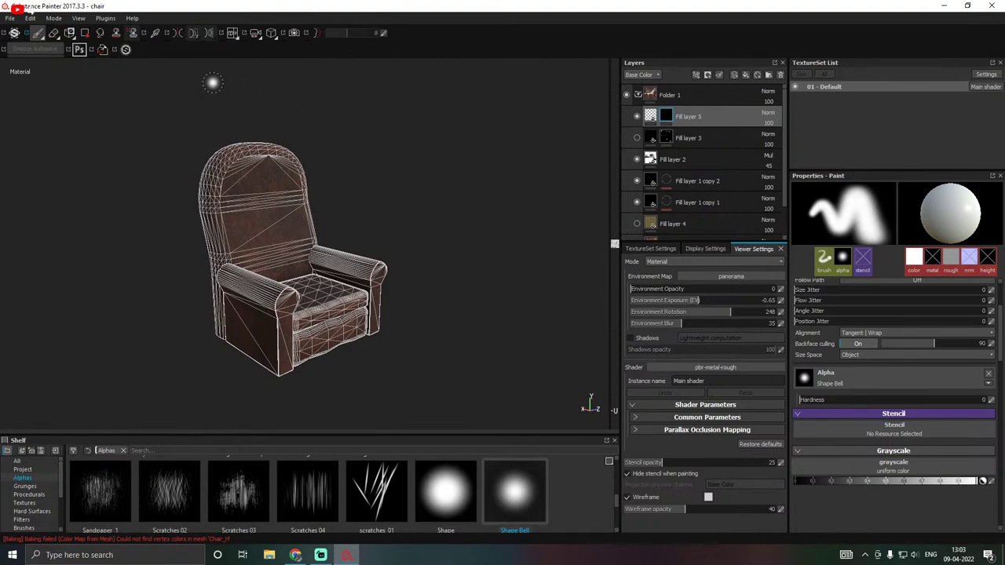
click(8, 18)
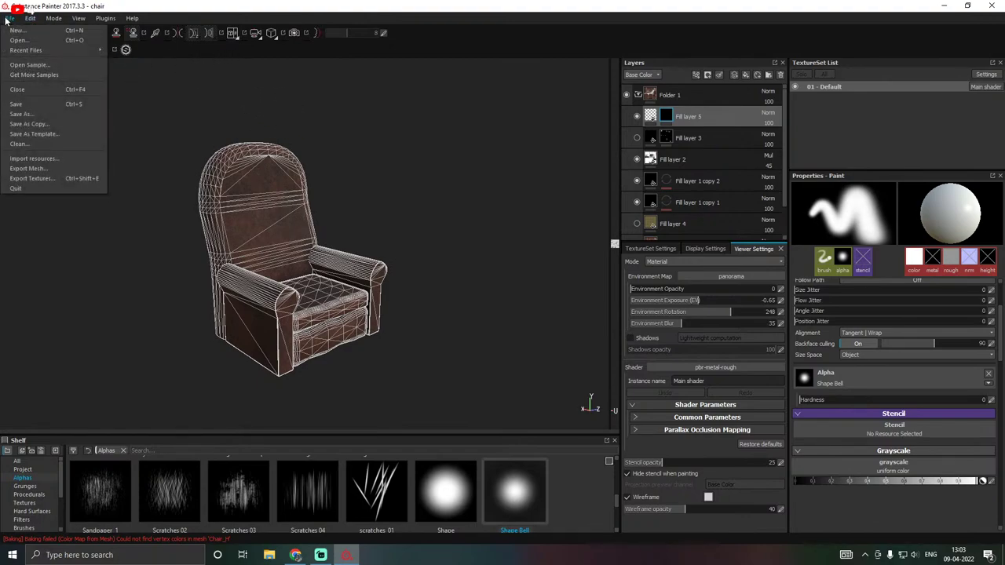
Set texture export to the Vray preset at 1024x1024 for 01 - Default, closing without exporting.
click(31, 179)
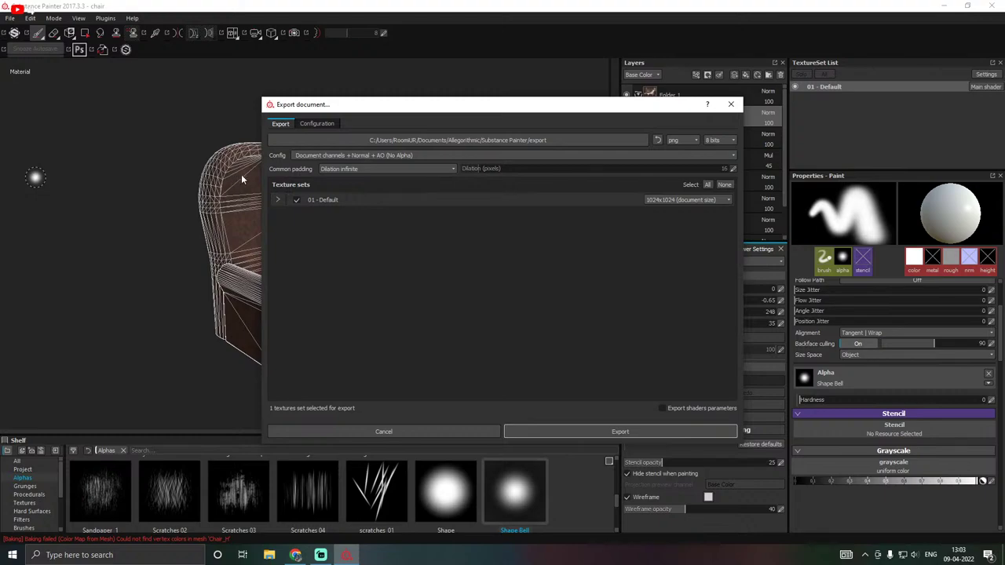
click(365, 155)
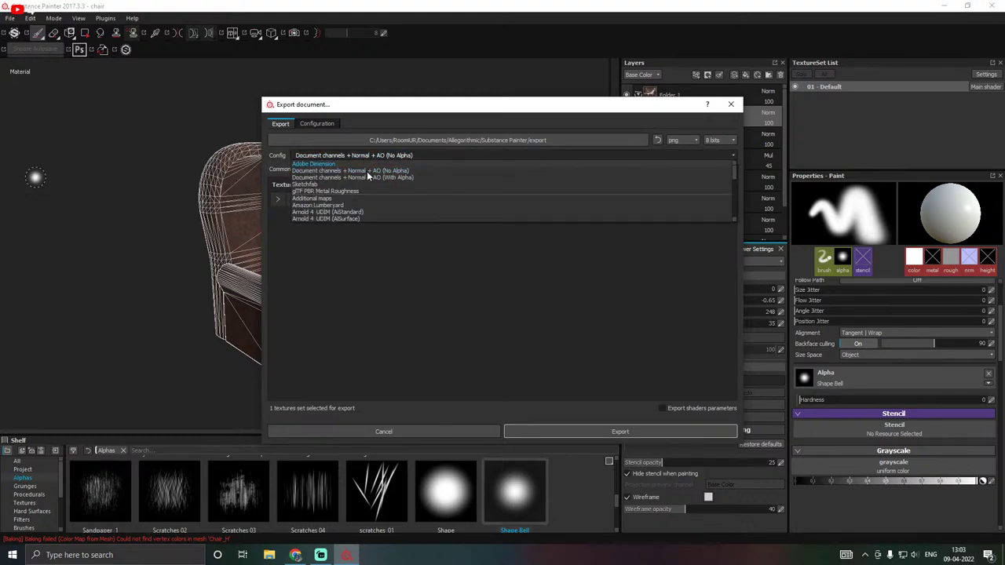
scroll(371, 188, down, 2)
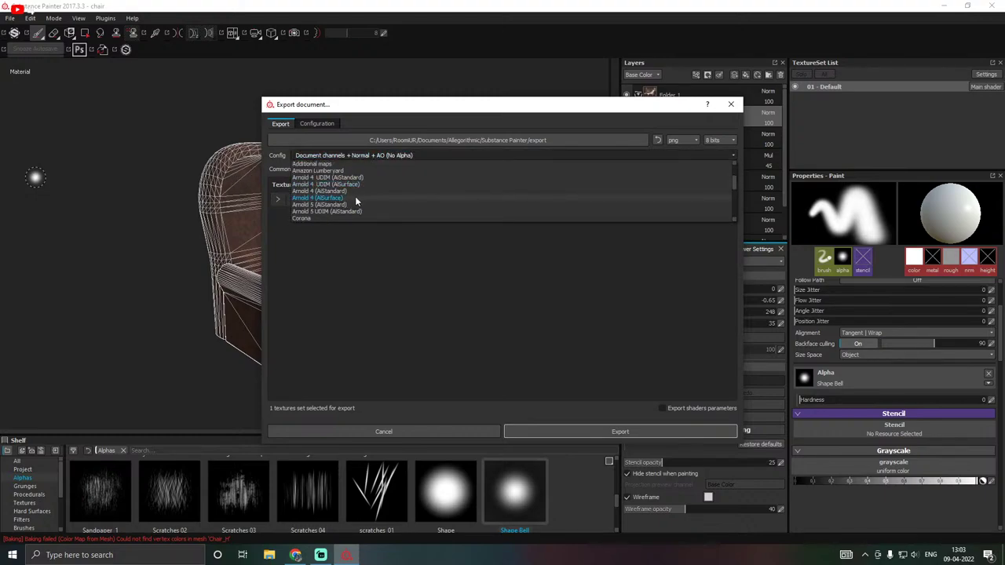
scroll(354, 197, down, 2)
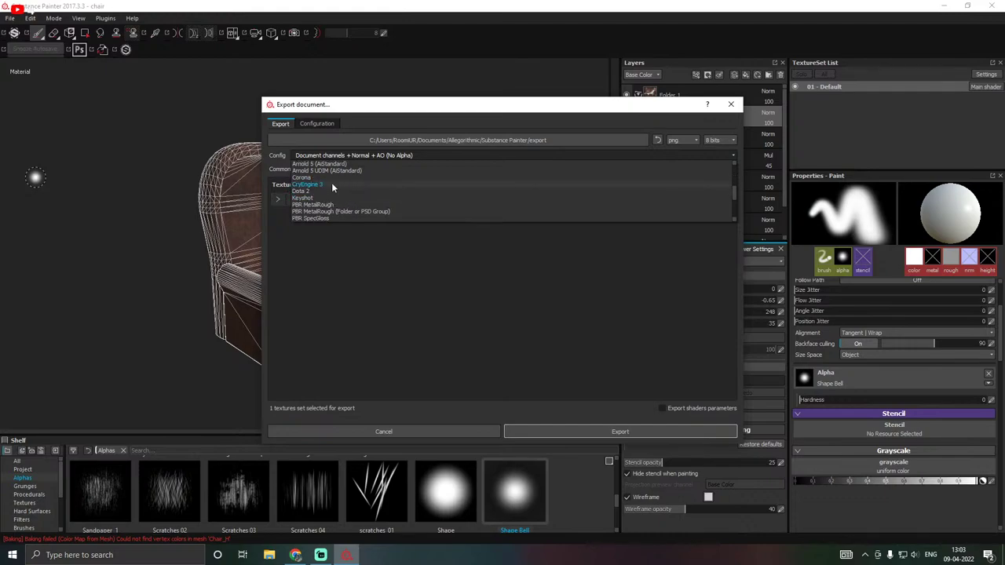
scroll(365, 206, down, 2)
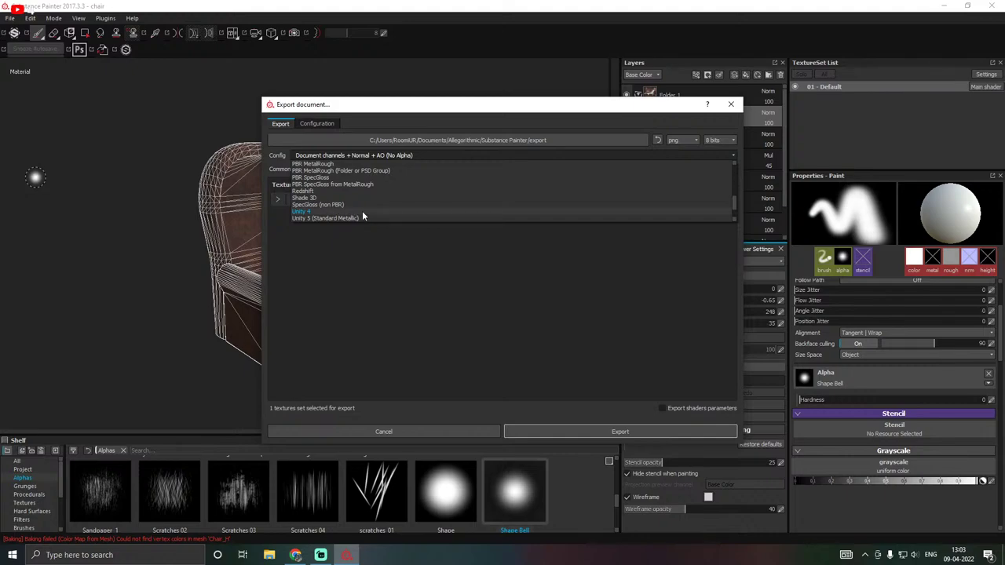
scroll(345, 212, down, 1)
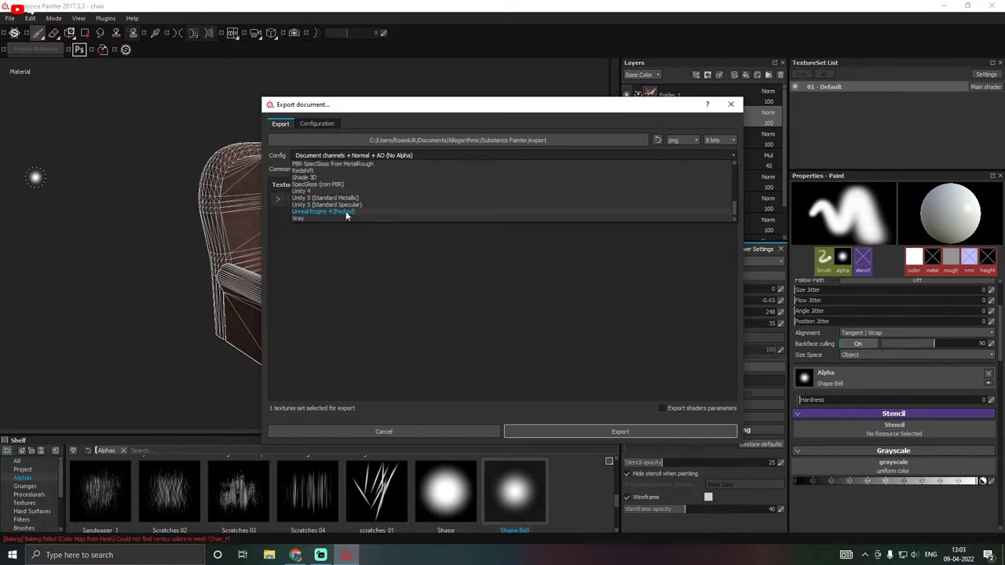
click(302, 219)
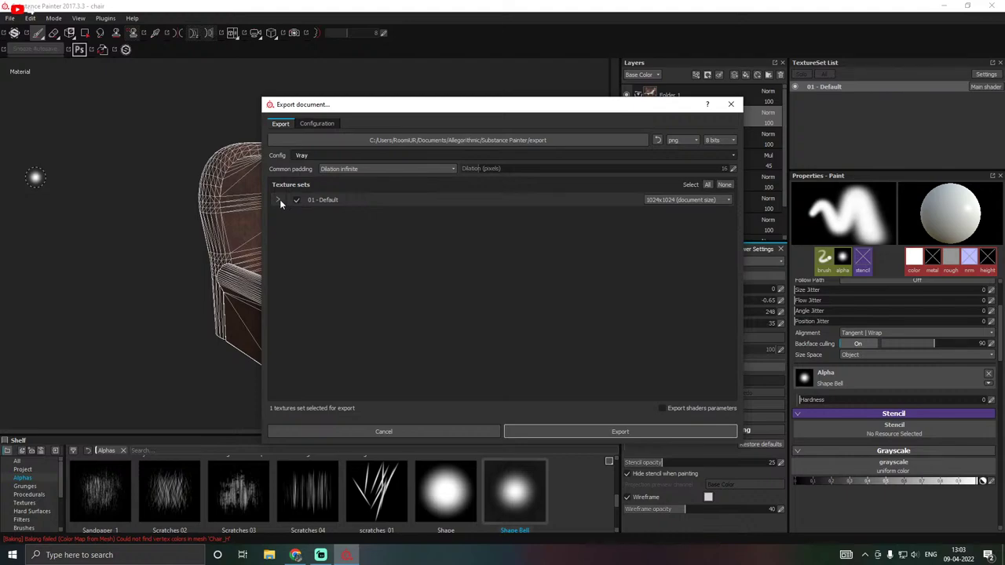
click(278, 199)
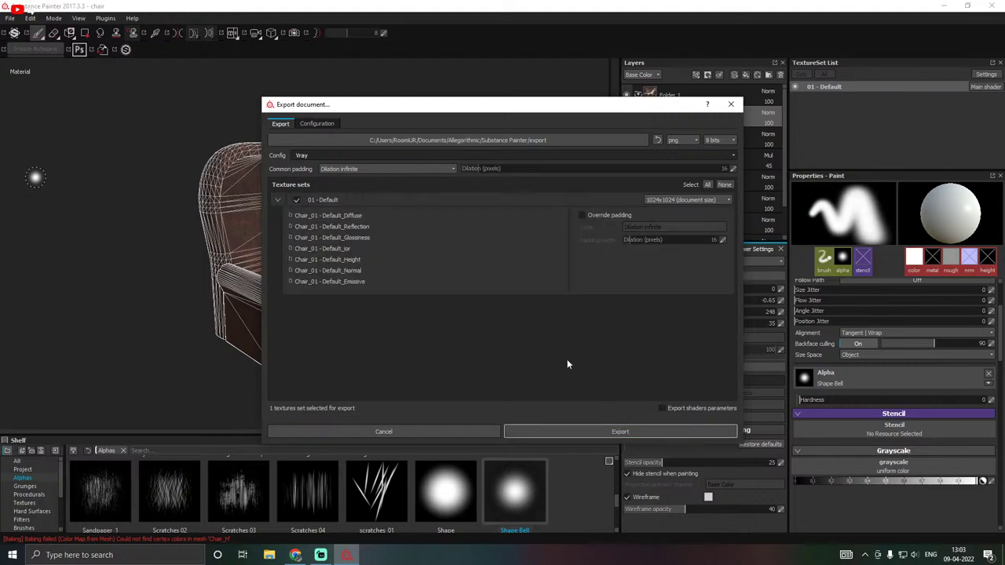
click(677, 201)
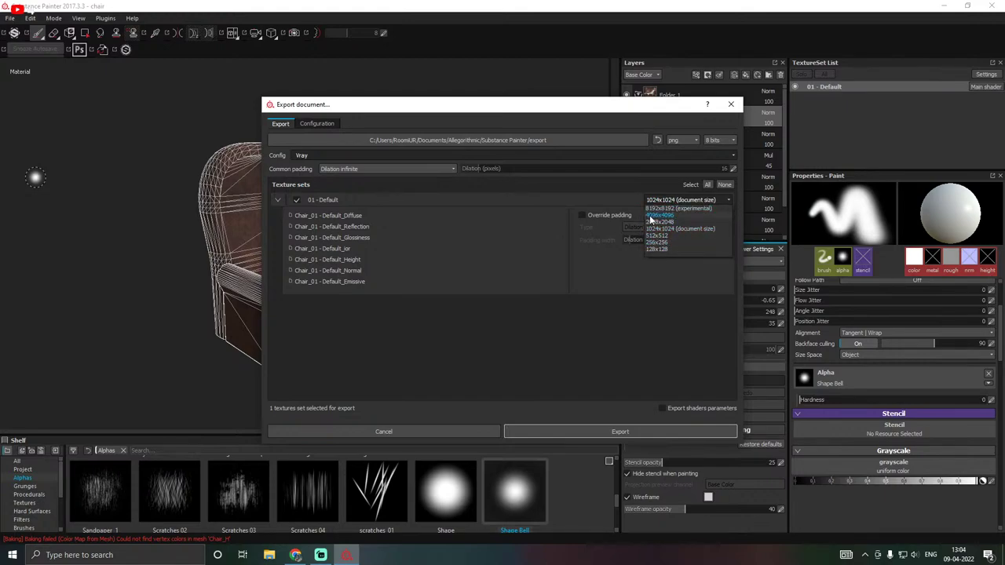
click(459, 326)
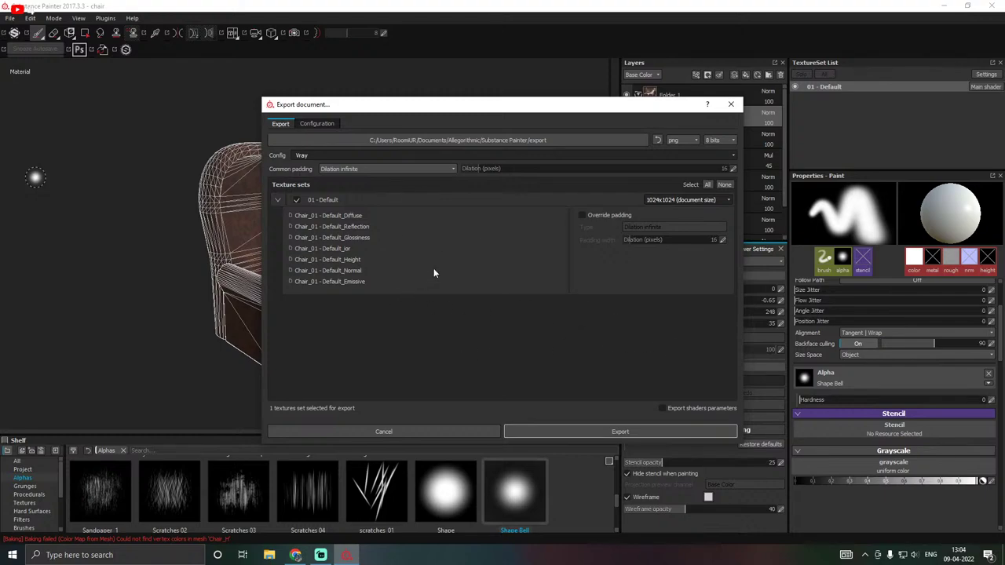
click(731, 105)
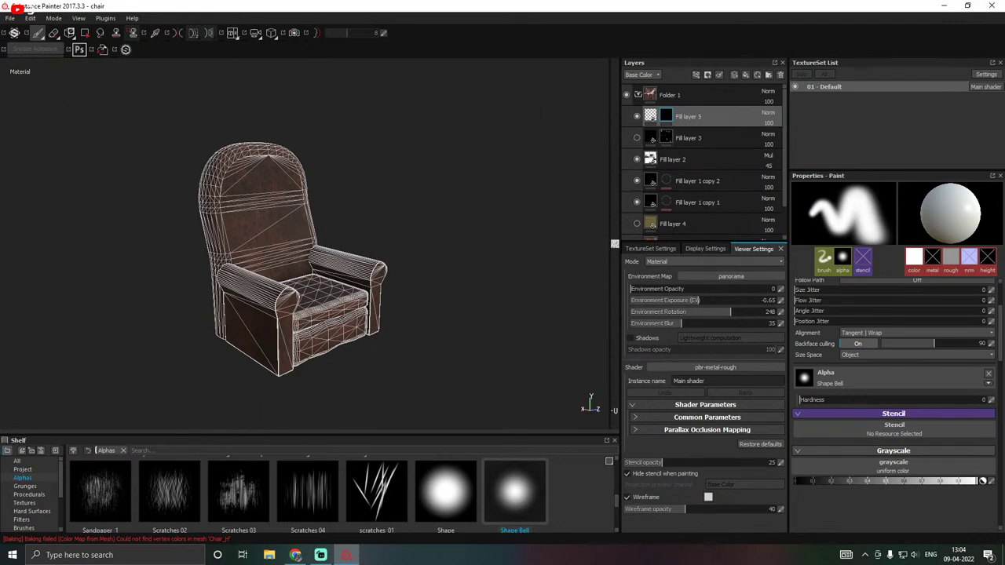
key(alt+Tab)
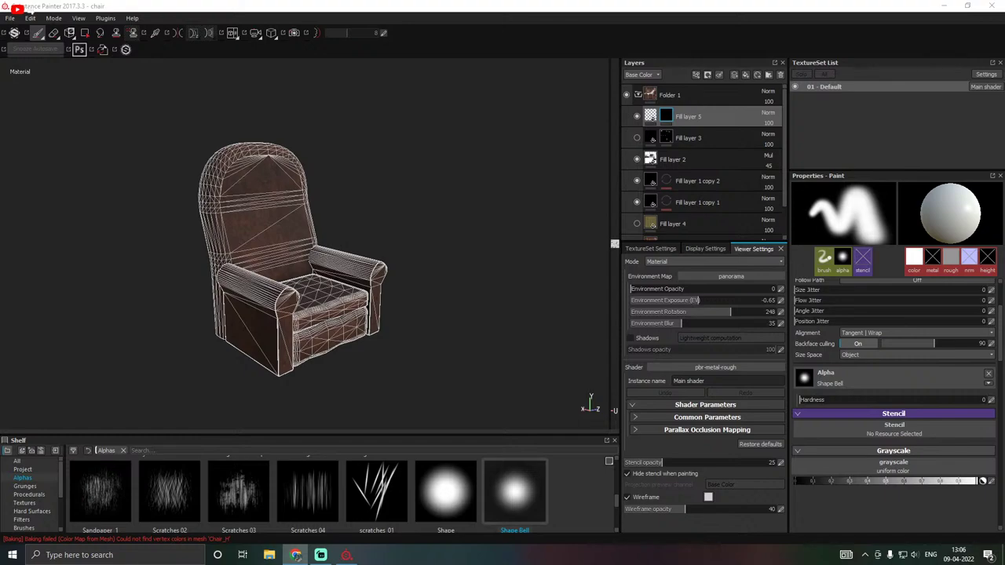
Inspect the wireframed brown armchair from a slightly orbited, zoomed view, then save the project.
alt+drag(188, 263, 228, 273)
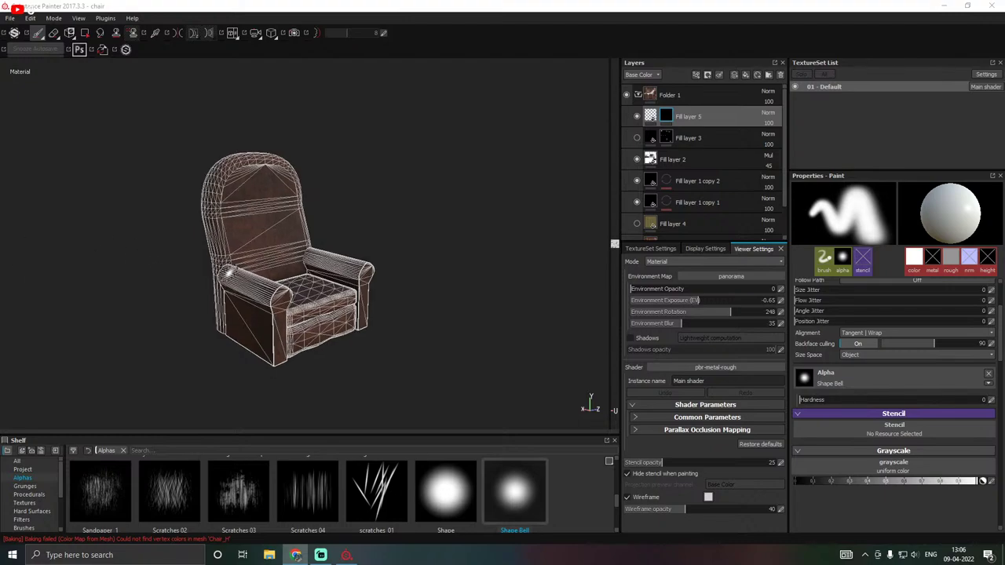
scroll(228, 273, up, 5)
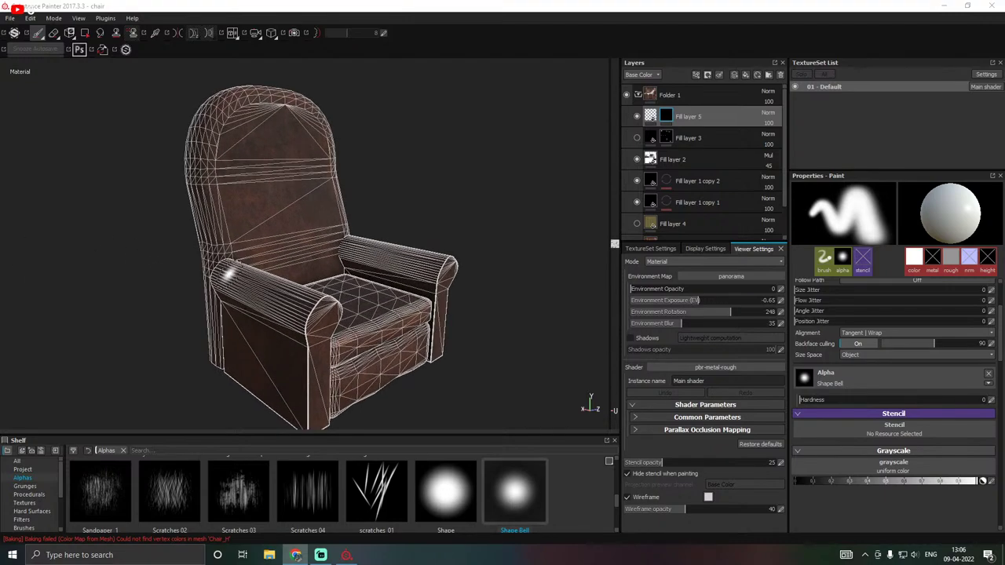
scroll(228, 273, up, 3)
scroll(228, 273, down, 3)
scroll(227, 272, up, 3)
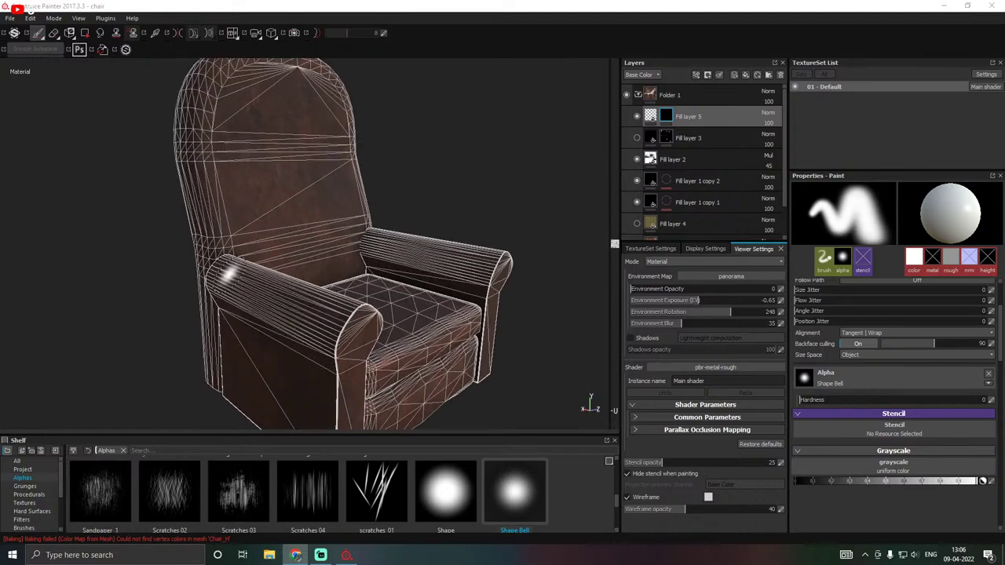
scroll(228, 272, up, 3)
scroll(228, 273, down, 6)
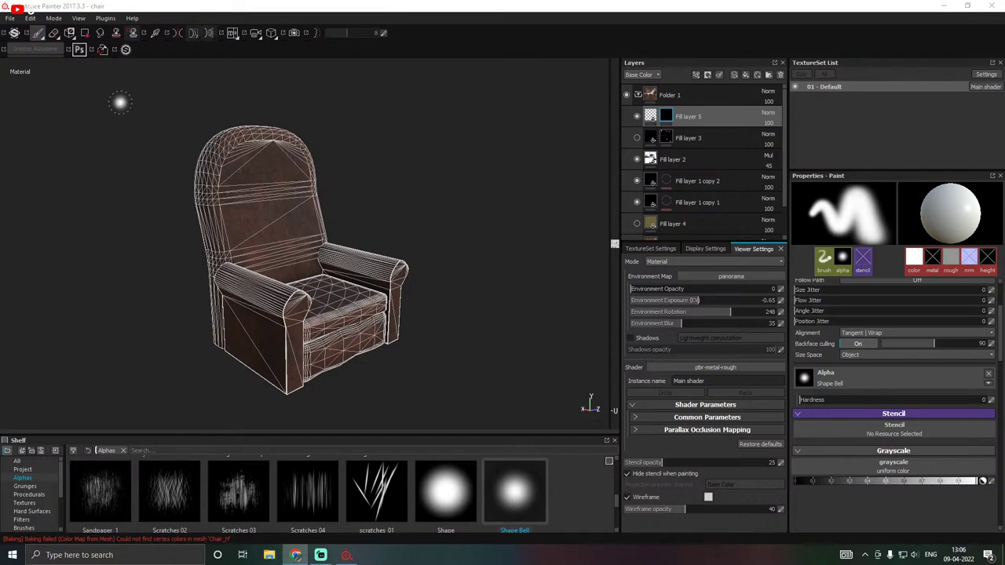
click(10, 17)
click(30, 103)
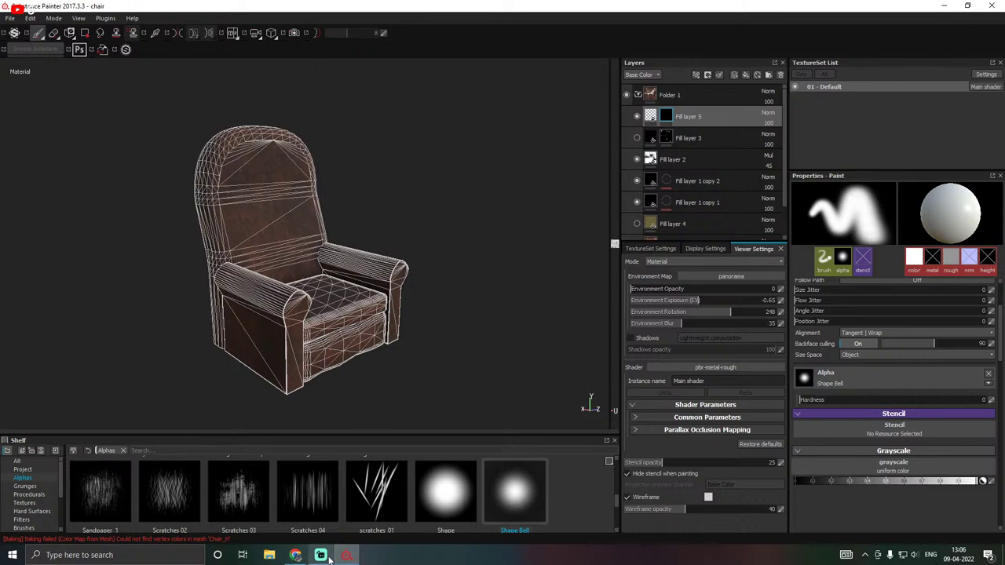
Bring up Streamlabs Desktop and switch the live stream to the Ending Soon scene.
click(328, 557)
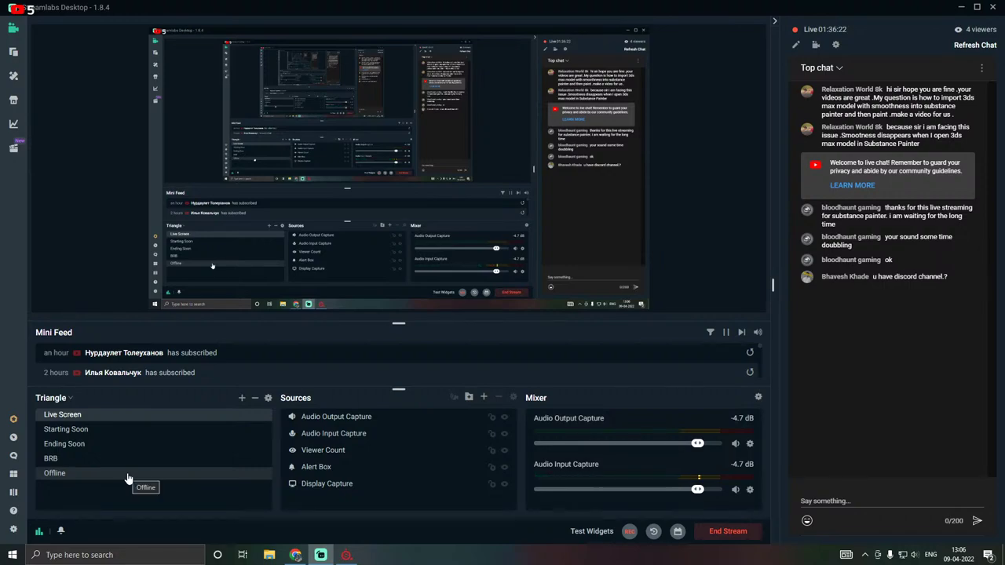
click(64, 444)
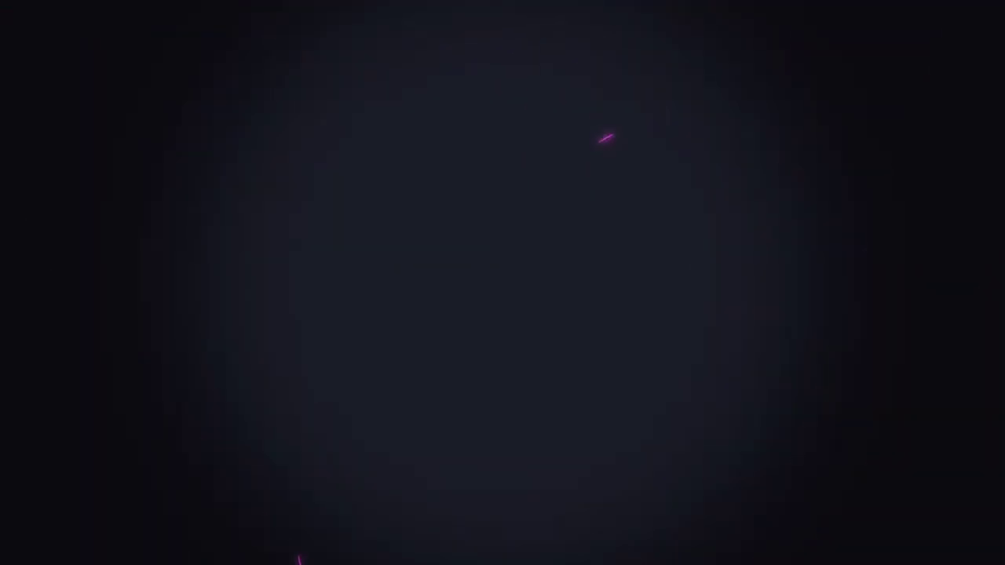